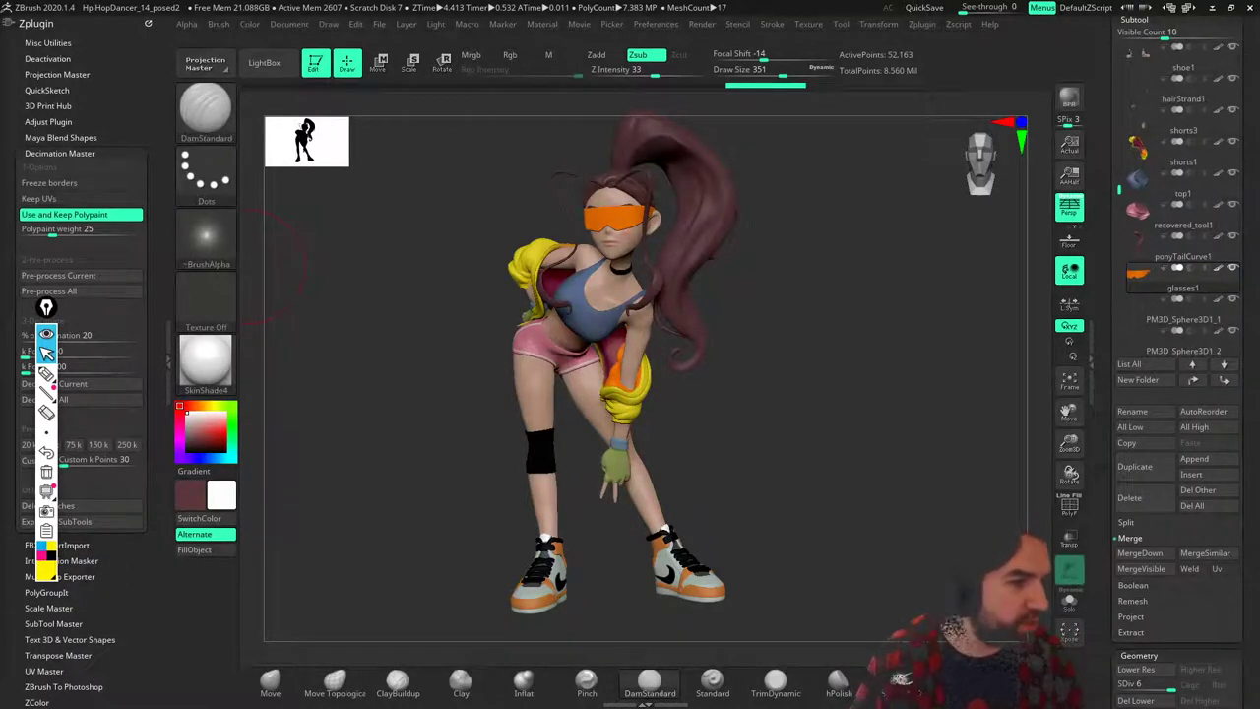
left_click(249, 266)
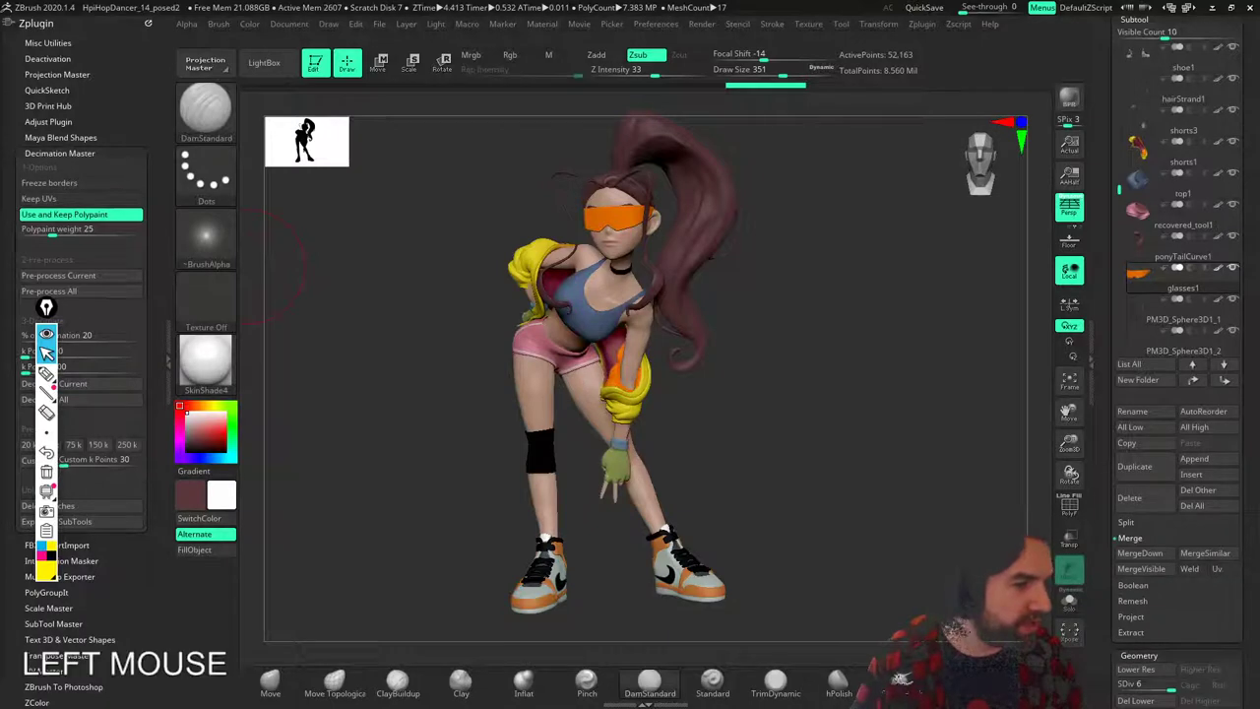
right_click(249, 265)
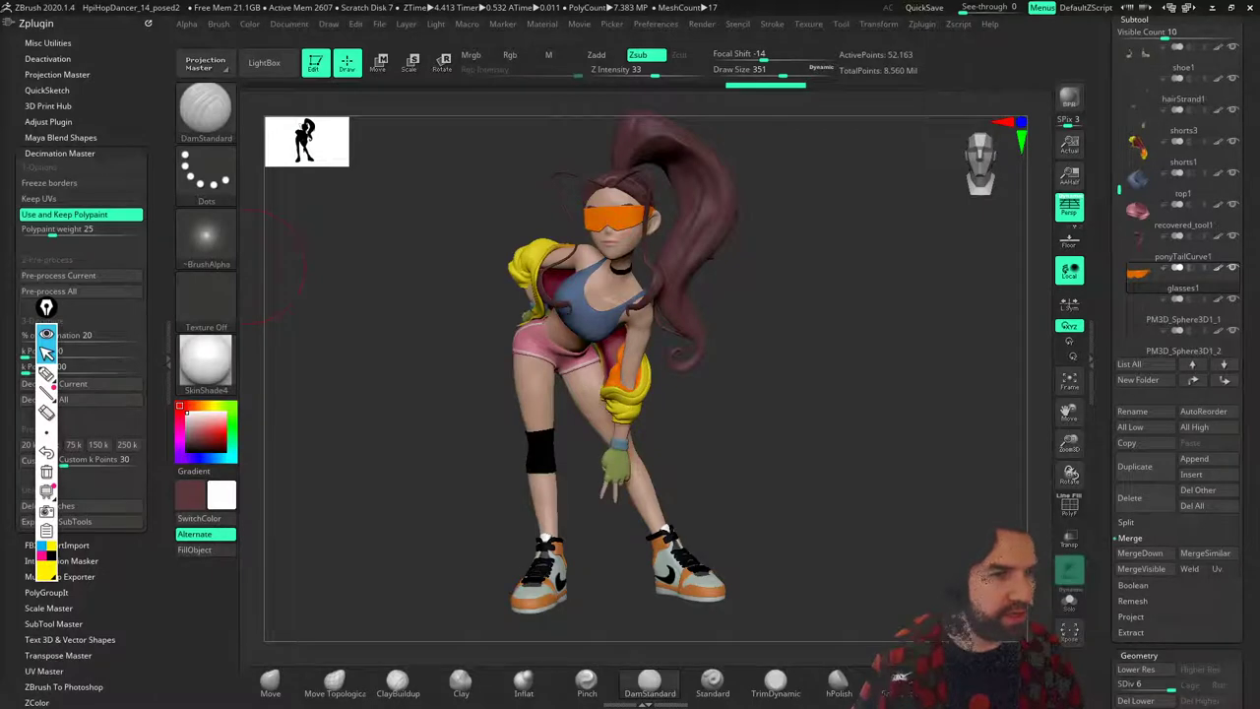
left_click(900, 677)
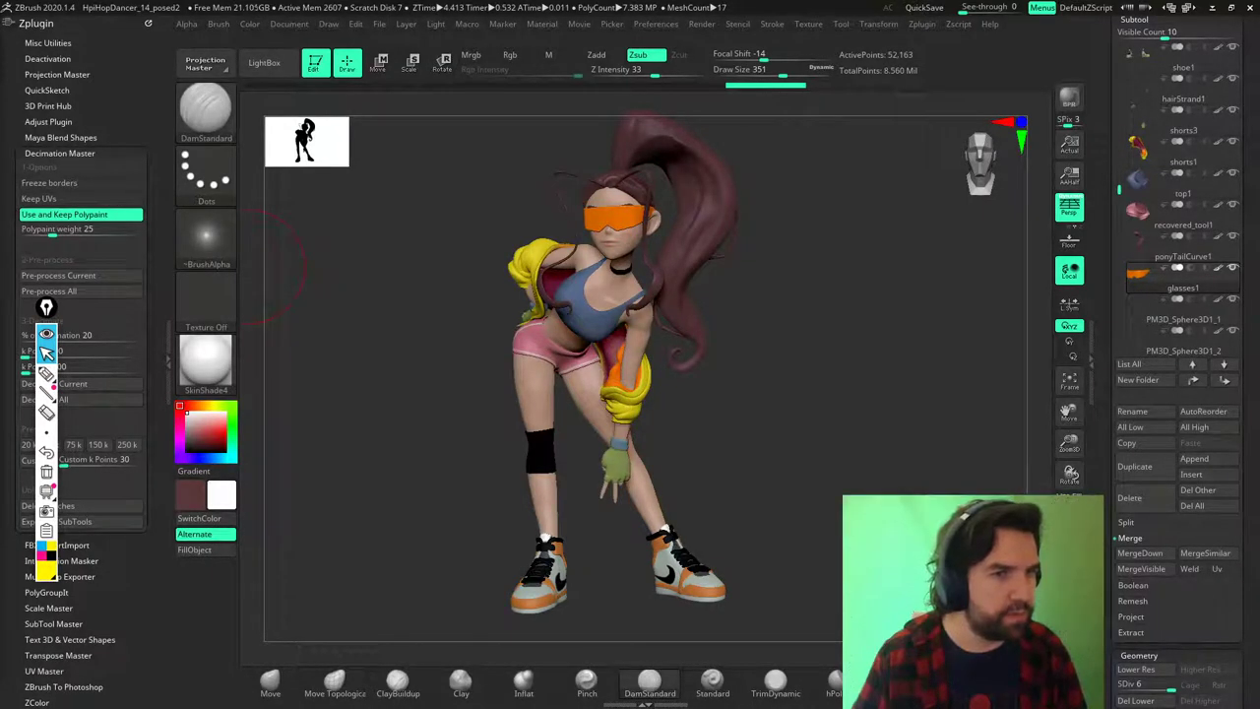
left_click(248, 266)
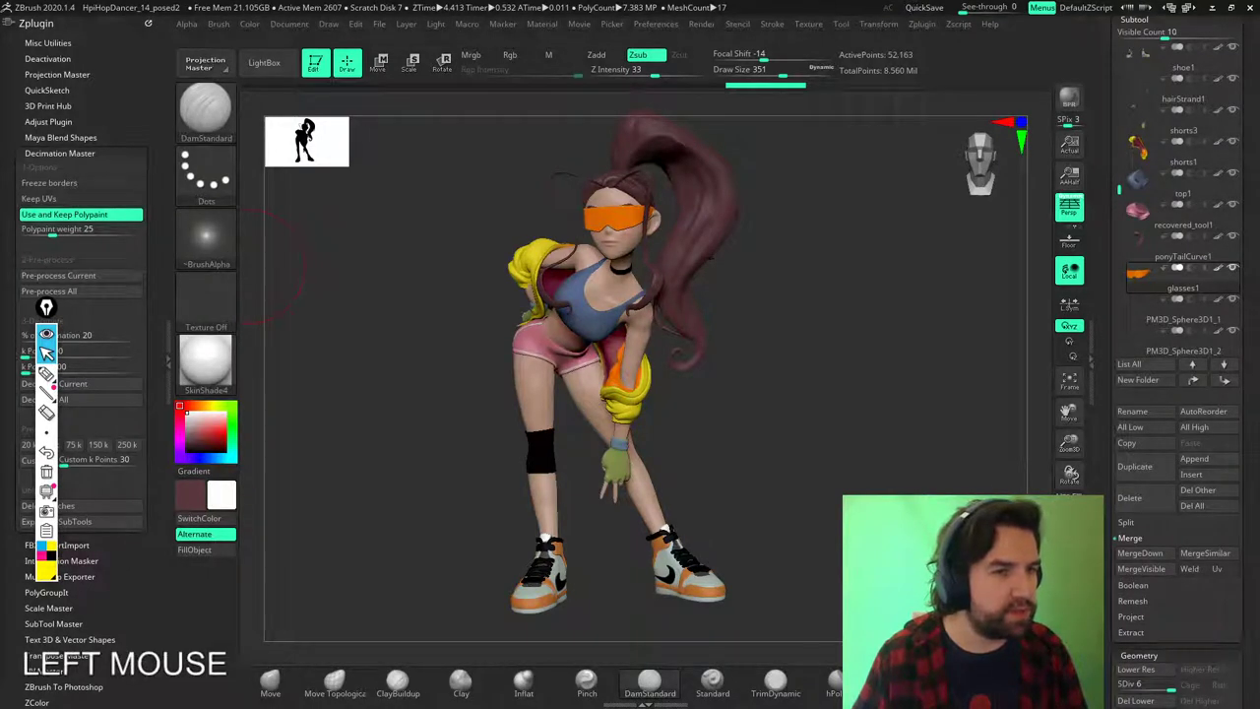
left_click(248, 266)
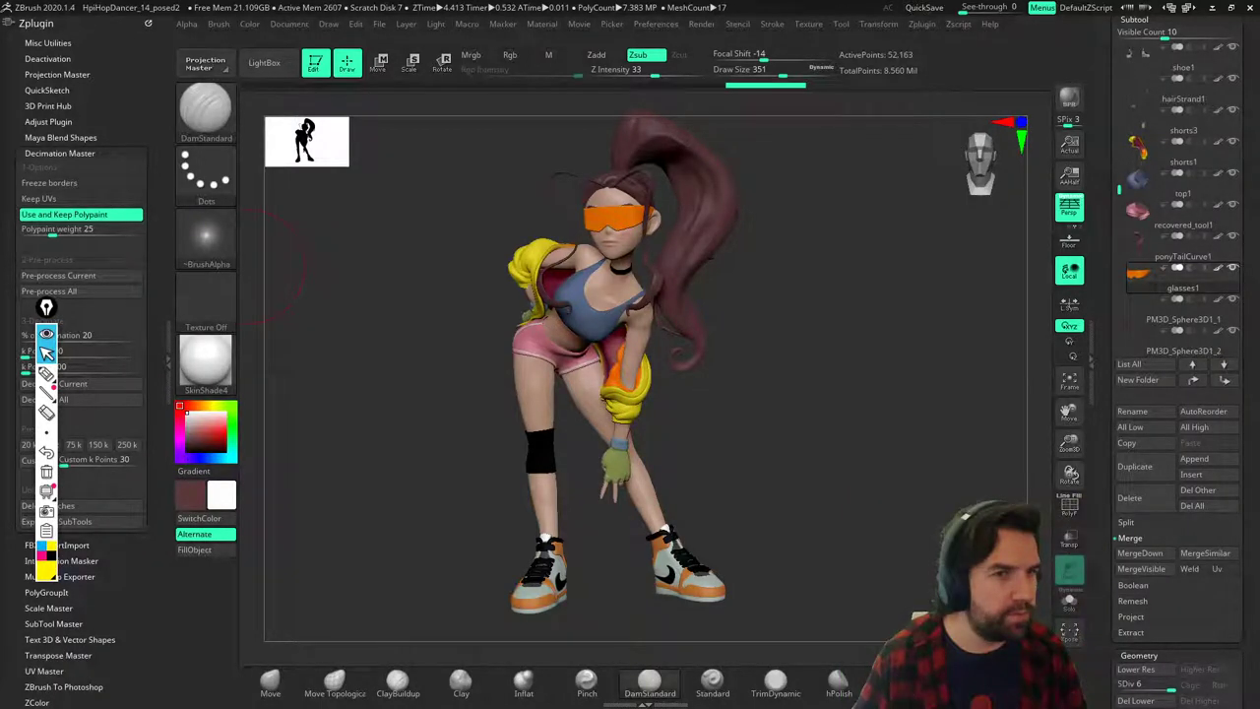
left_click(252, 266)
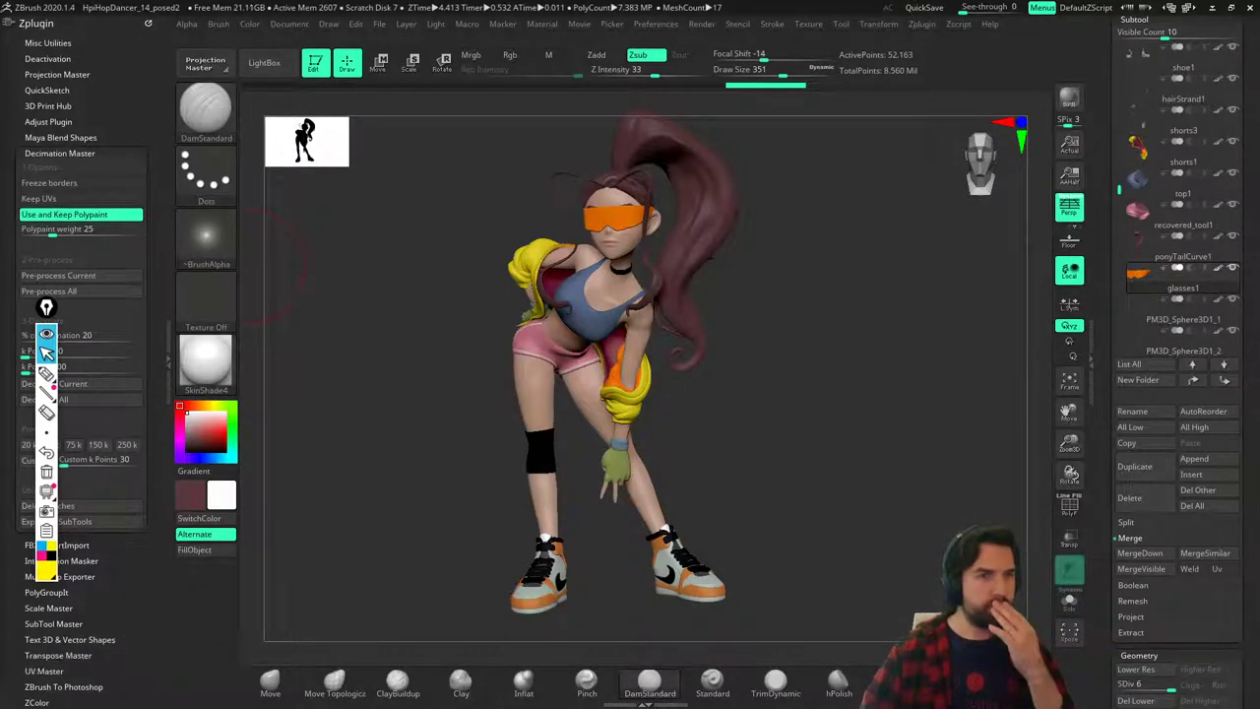
left_click(251, 267)
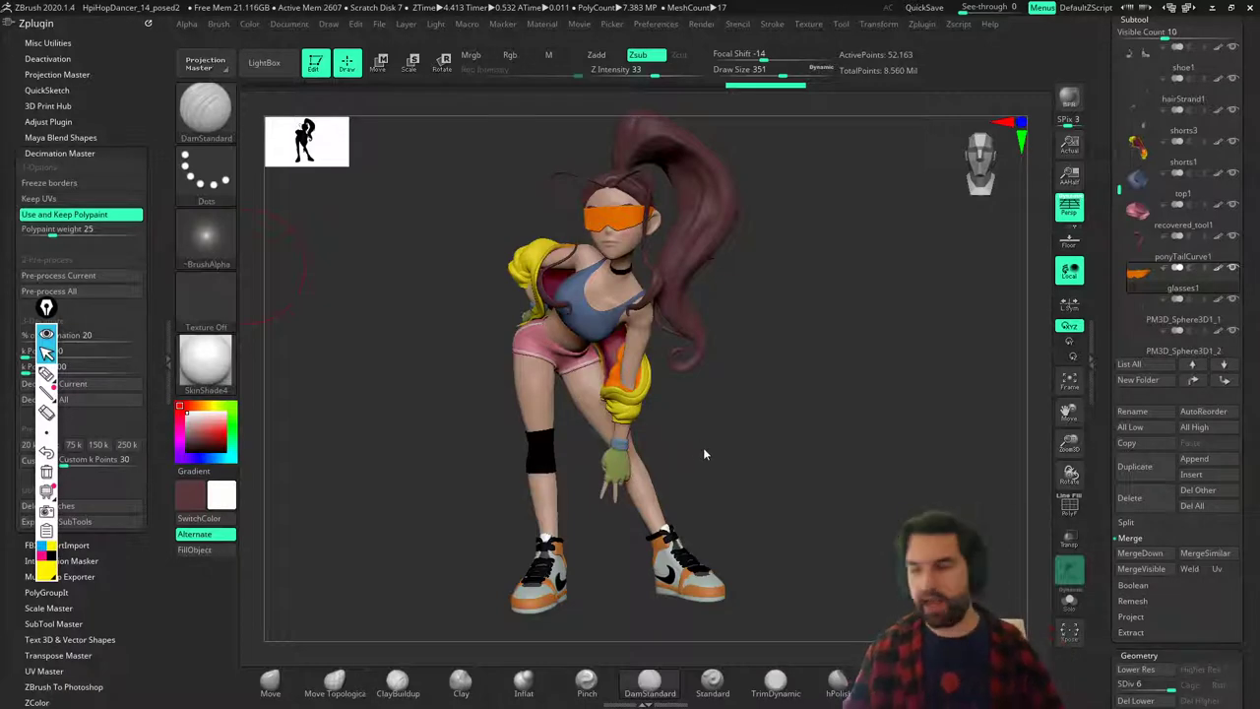
Inspect the posed character as a full figure and up close around the head and torso.
left_click_drag(704, 454, 738, 462)
right_click_drag(738, 462, 729, 505)
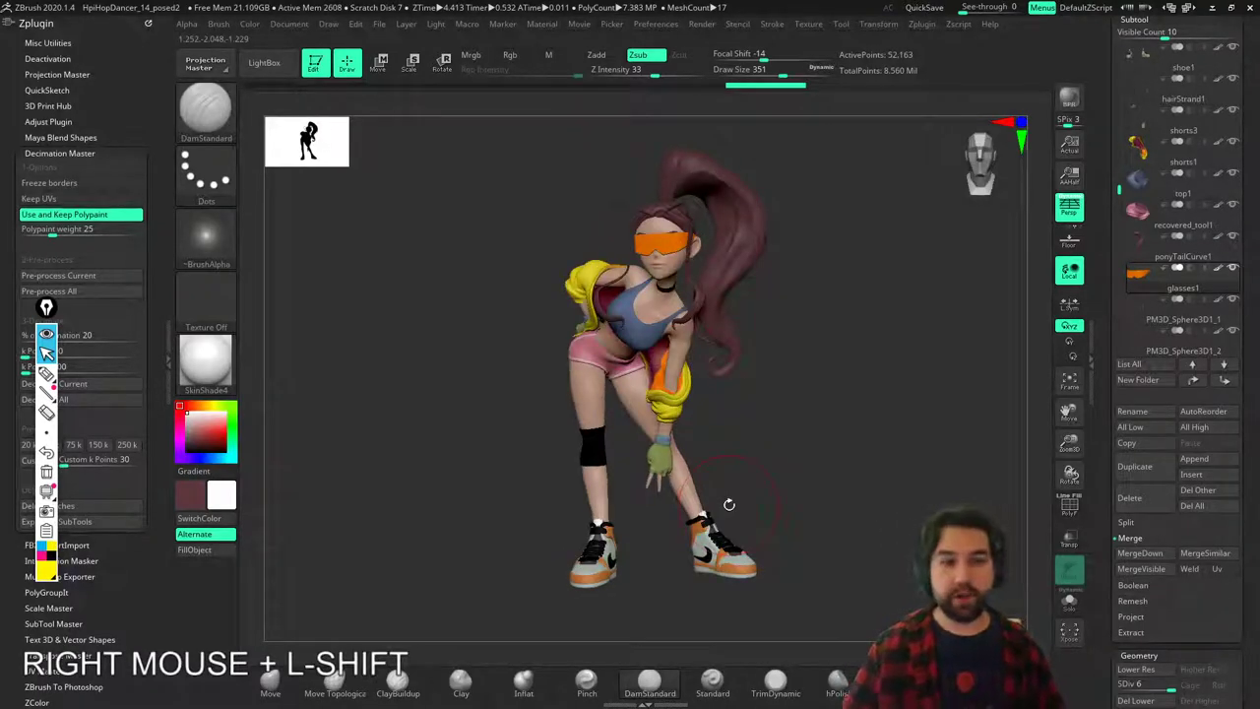
left_click_drag(1120, 187, 1136, 279)
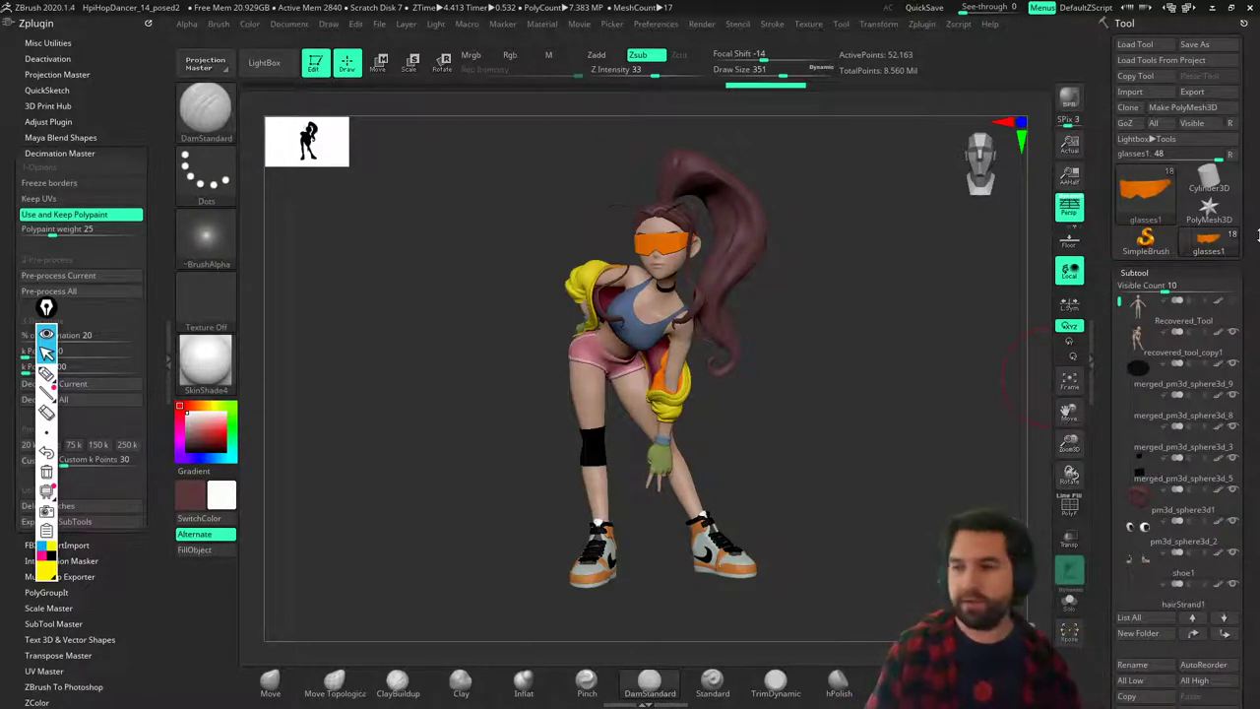
mouse_move(47, 307)
left_mouse_down()
mouse_move(240, 297)
mouse_move(206, 298)
left_mouse_up()
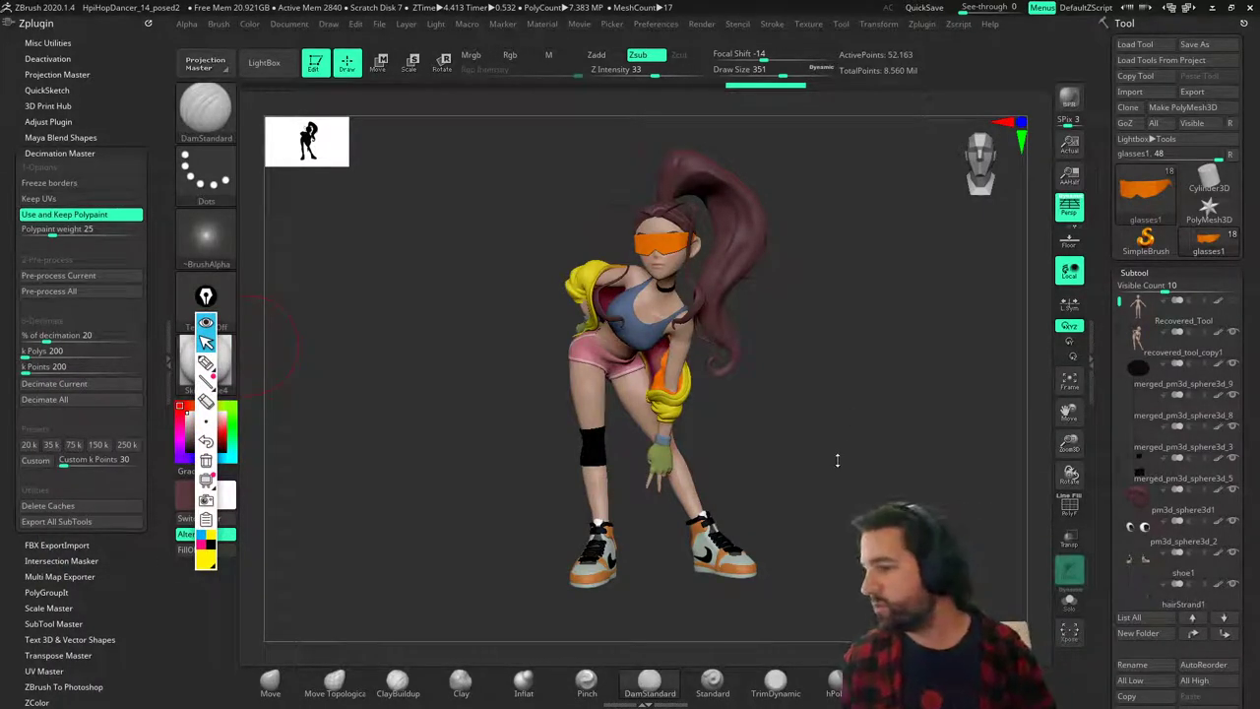
left_click_drag(752, 431, 778, 424, "shift")
right_click_drag(778, 424, 909, 456, "ctrl")
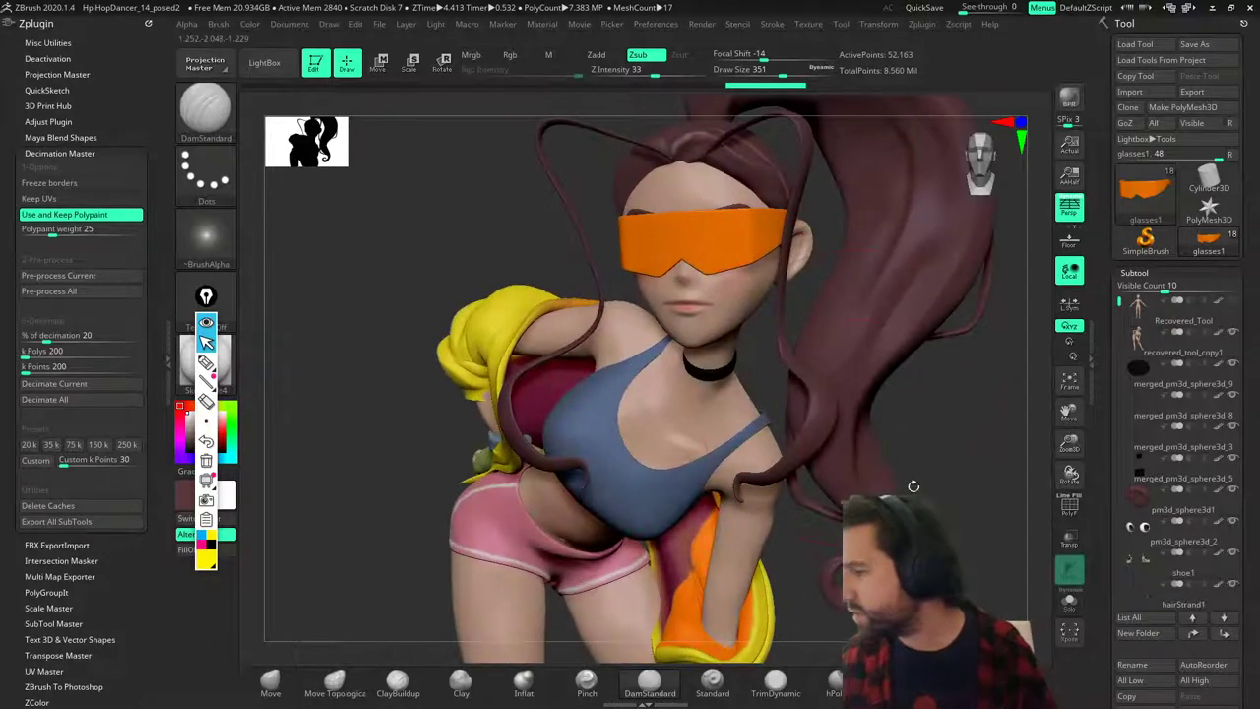
right_click_drag(929, 499, 824, 403, "alt")
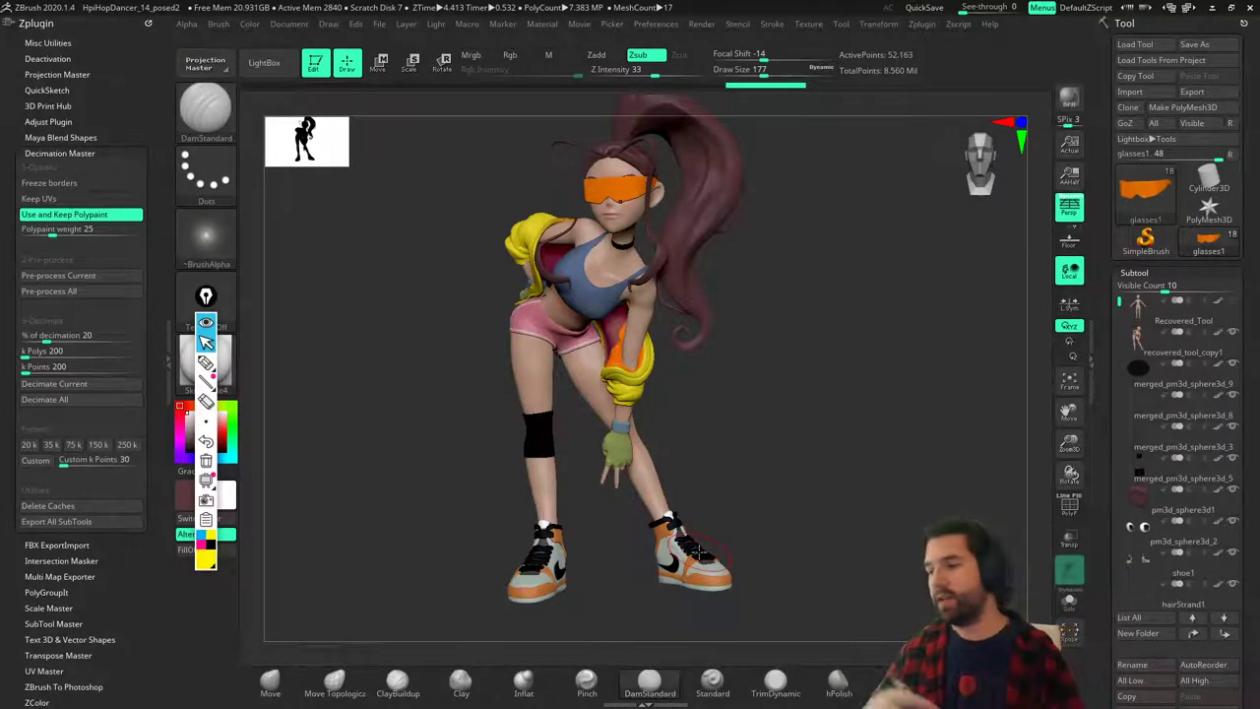
right_click_drag(788, 459, 762, 576)
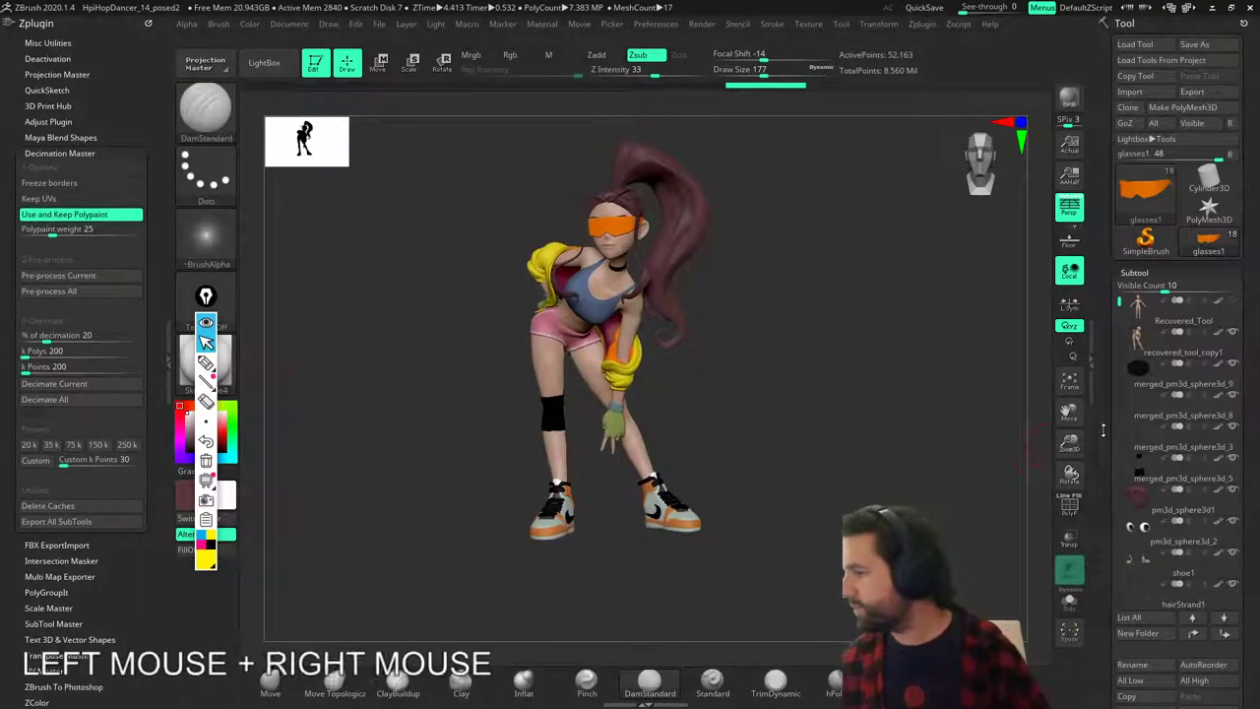
right_click_drag(829, 369, 833, 396, "alt")
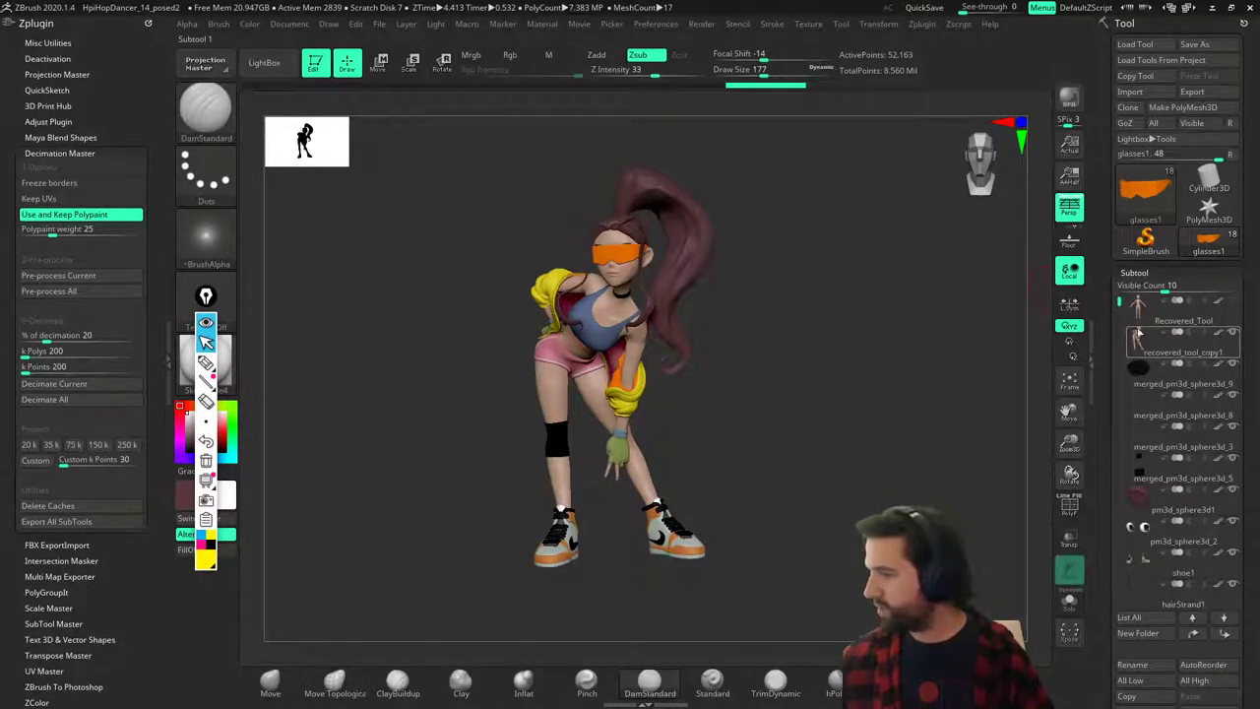
Merge all visible subtools into one mesh and switch to the resulting merged tool.
mouse_move(1139, 305)
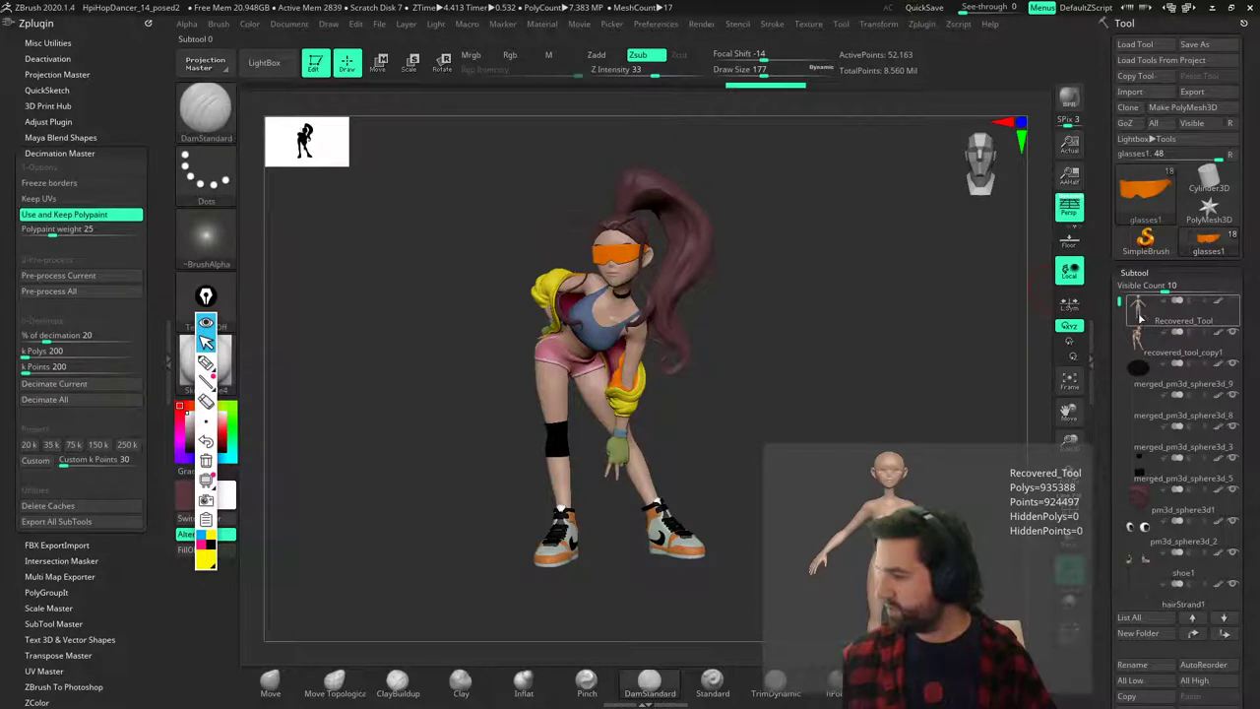
left_click_drag(1108, 497, 1128, 398)
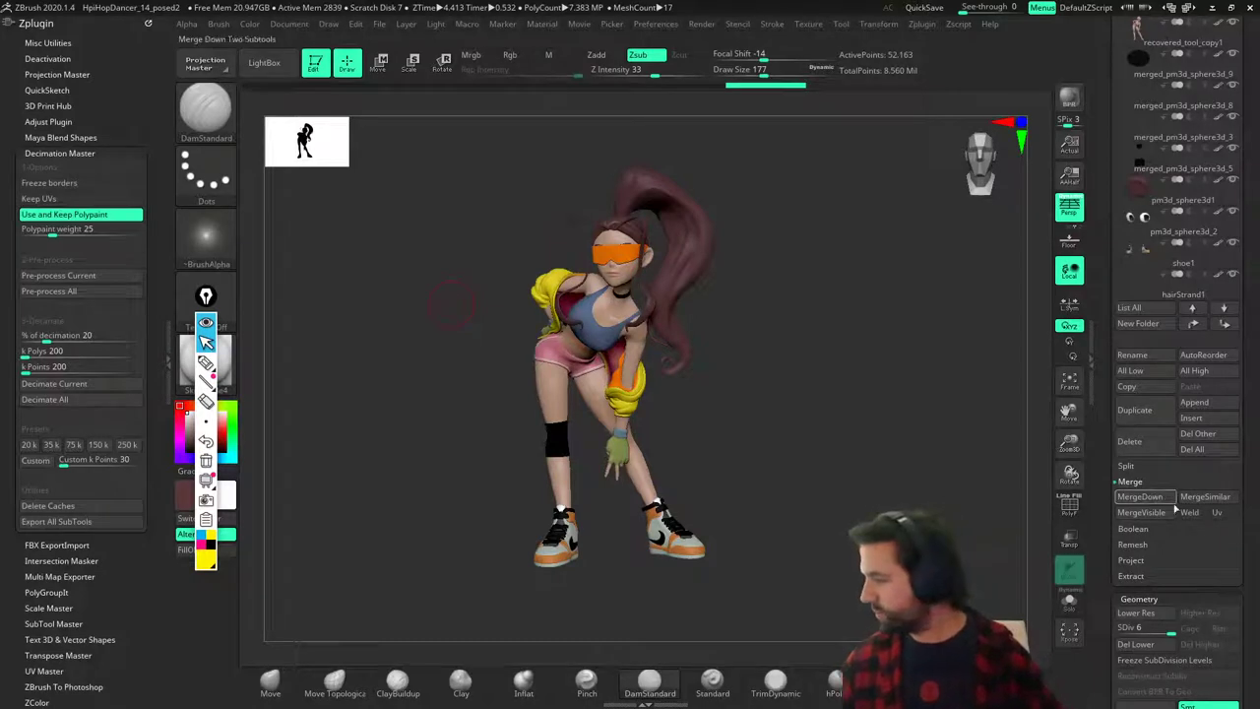
left_click(1143, 512)
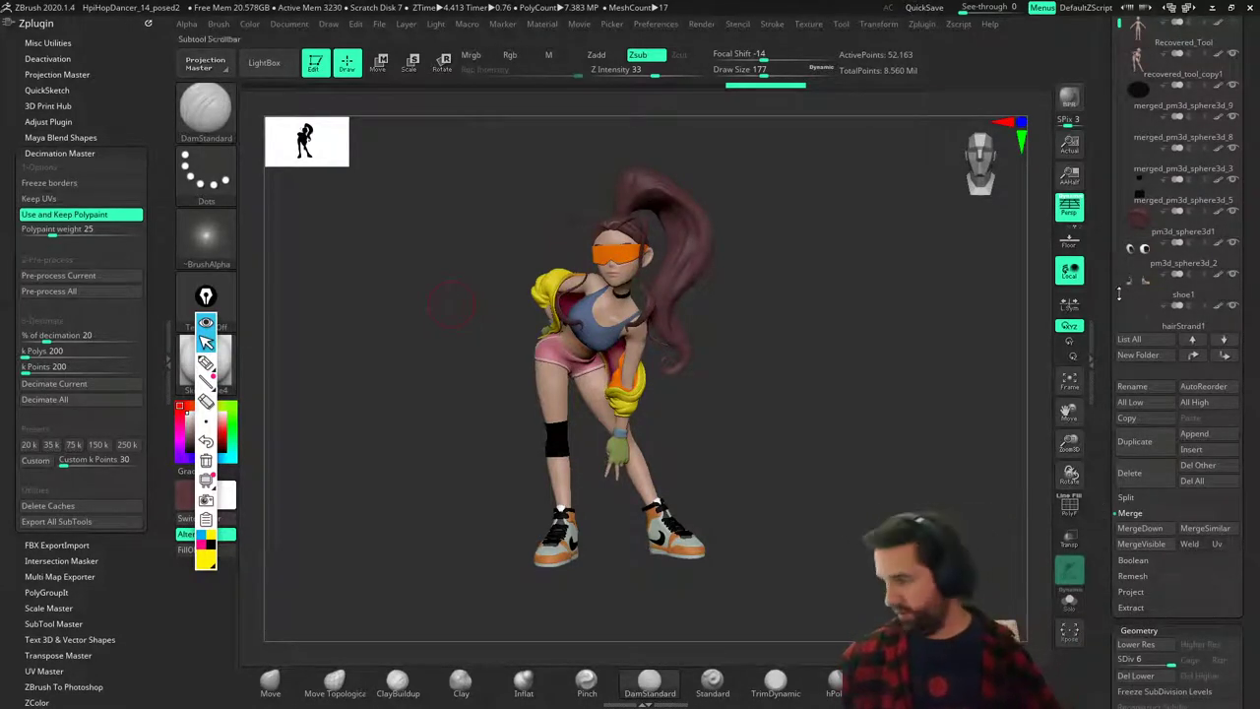
left_click_drag(1098, 350, 1094, 475)
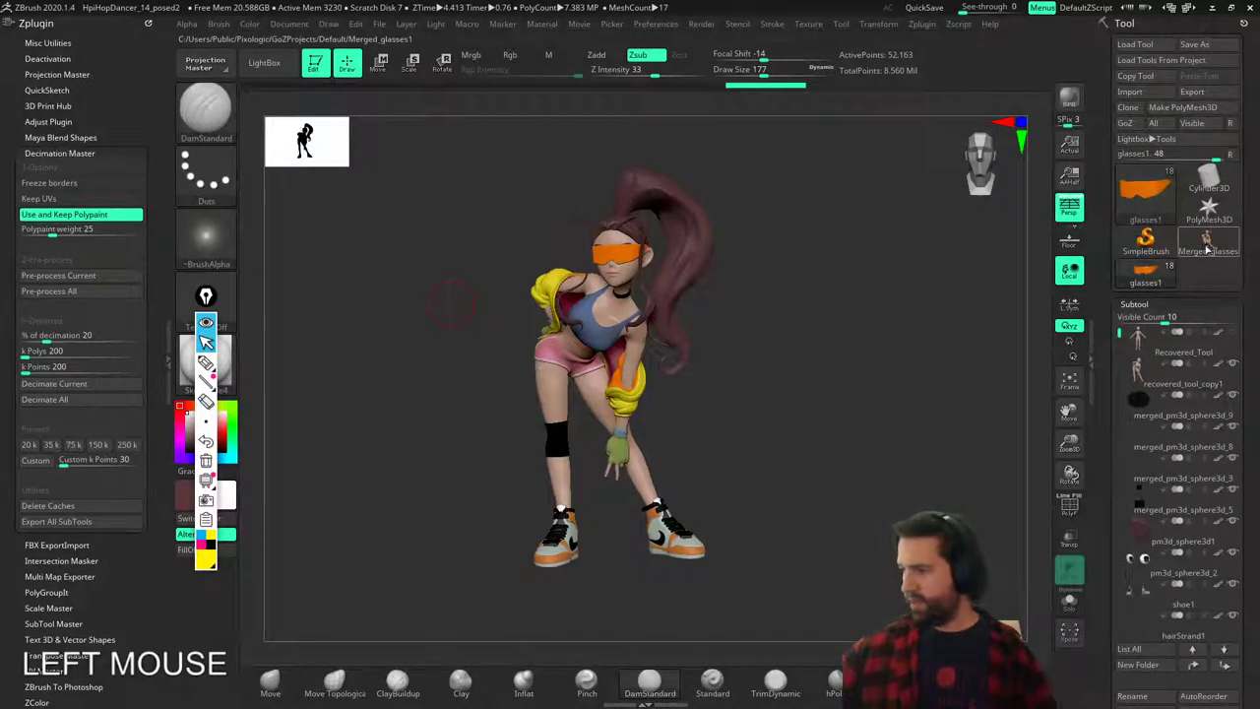
mouse_move(1204, 253)
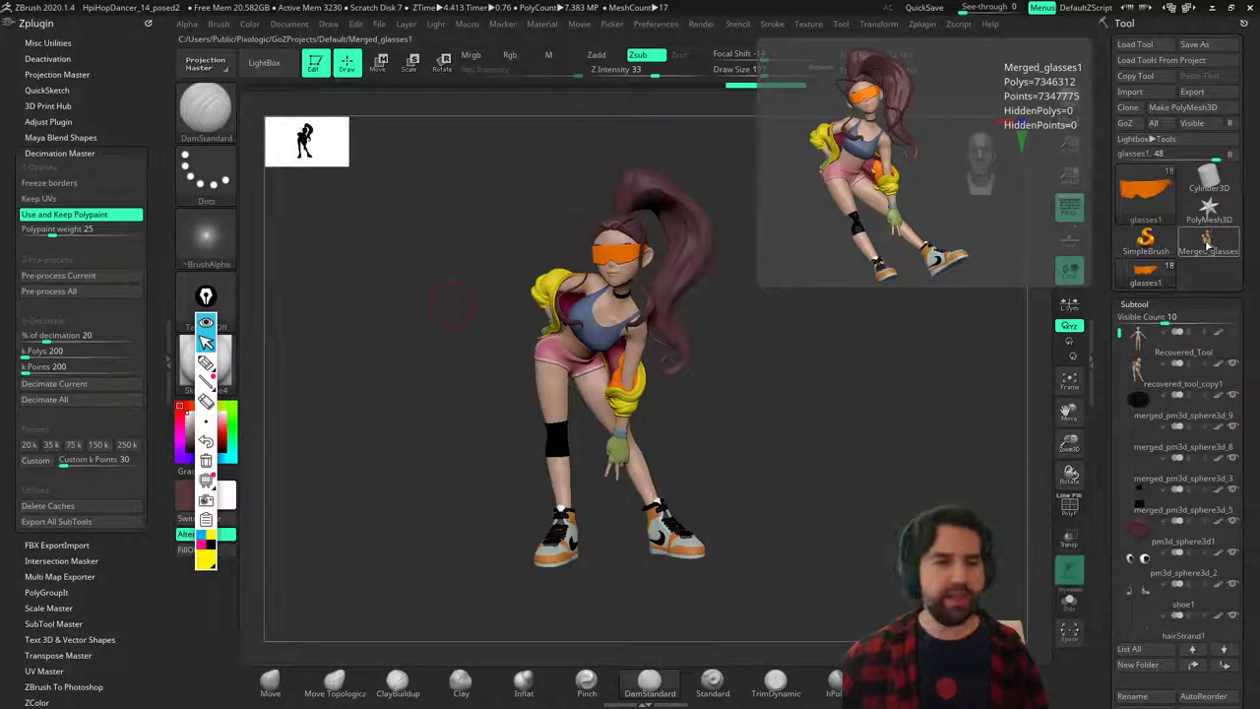
left_click(1208, 244)
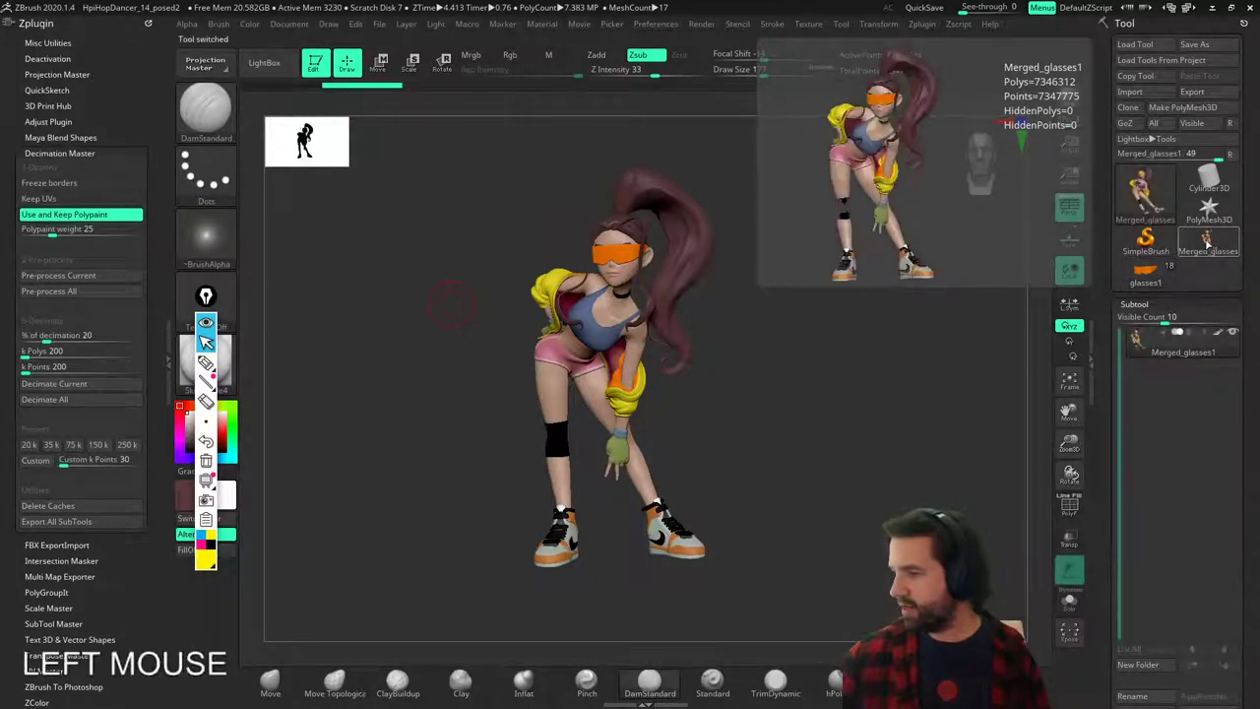
Turn on the polyframe display and examine the merged character's wireframe and polygroups.
right_click_drag(831, 387, 695, 444)
right_click_drag(645, 380, 759, 442, "alt")
key("shift+f")
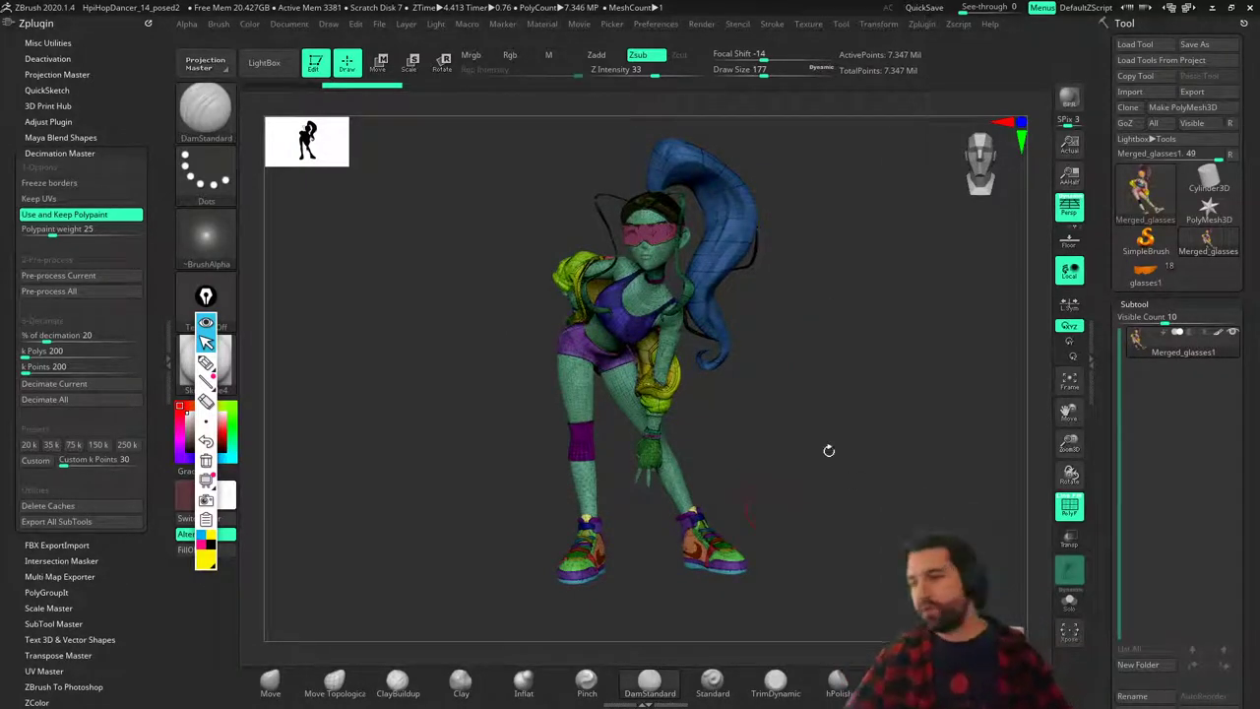
right_click_drag(829, 450, 703, 481)
right_click_drag(825, 527, 729, 436, "alt")
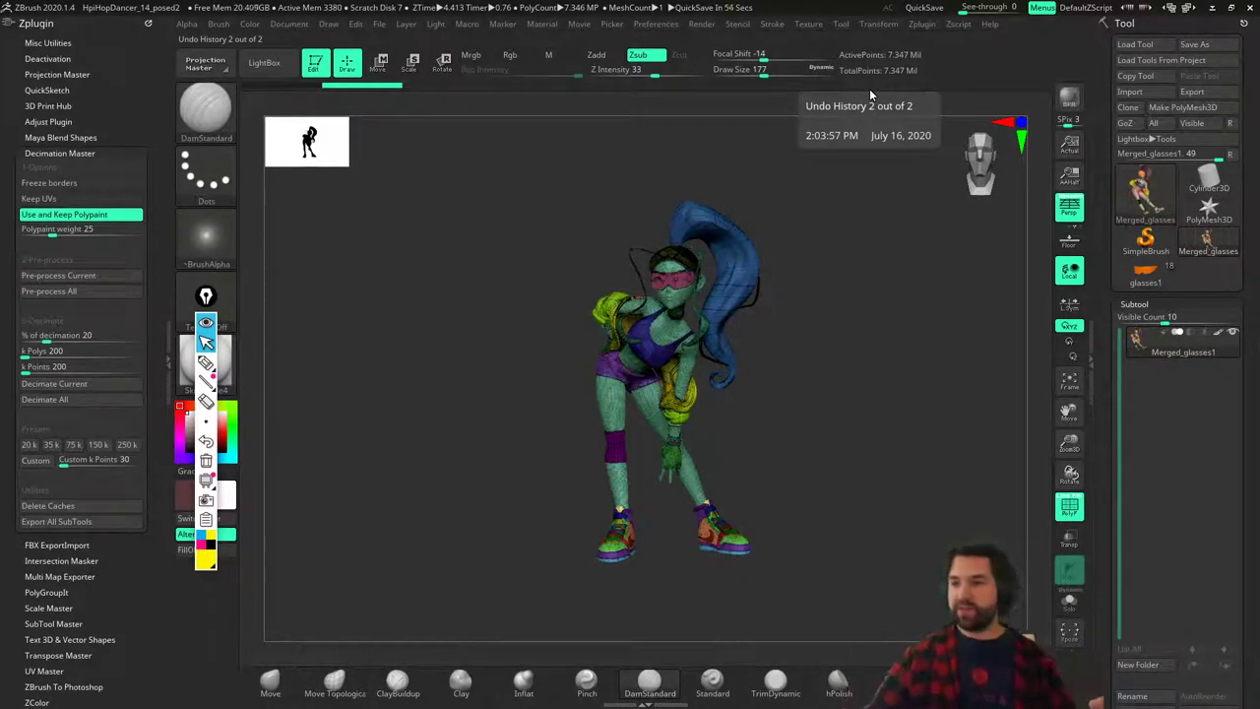
Dock the Zplugin palette with the Decimation Master settings beside the canvas.
left_click(173, 359)
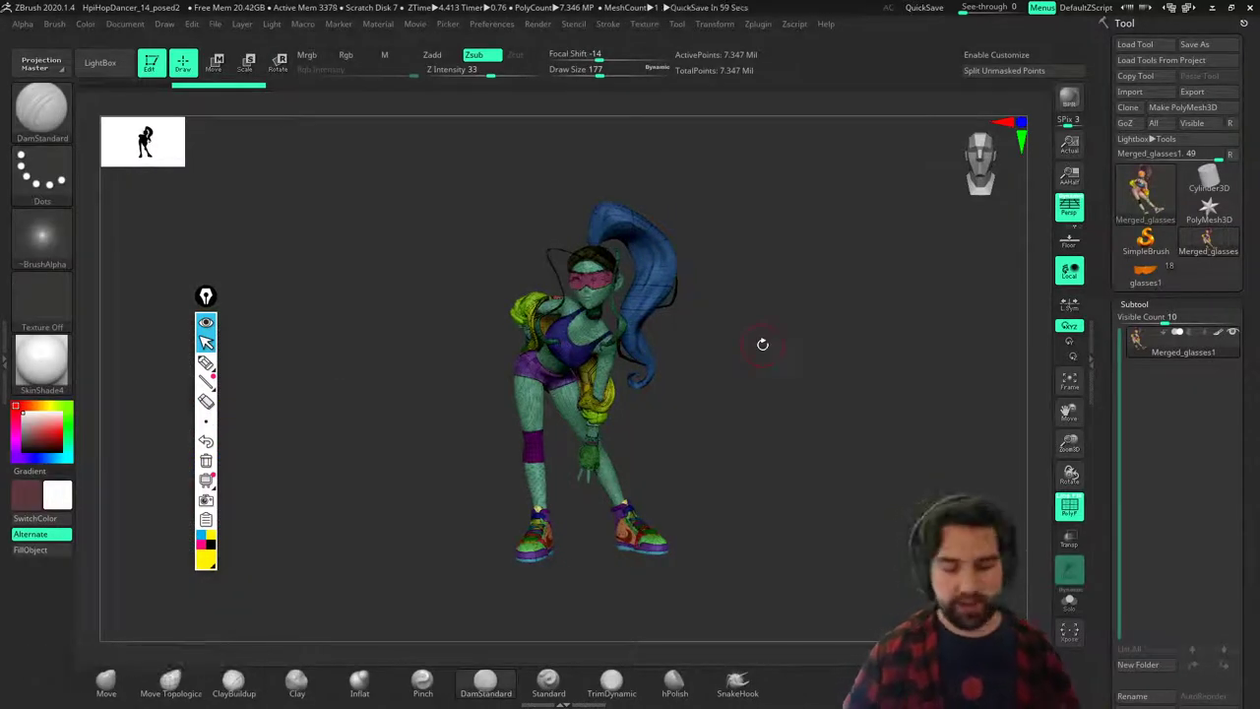
key("shift+f")
key("shift+f")
left_click(17, 361)
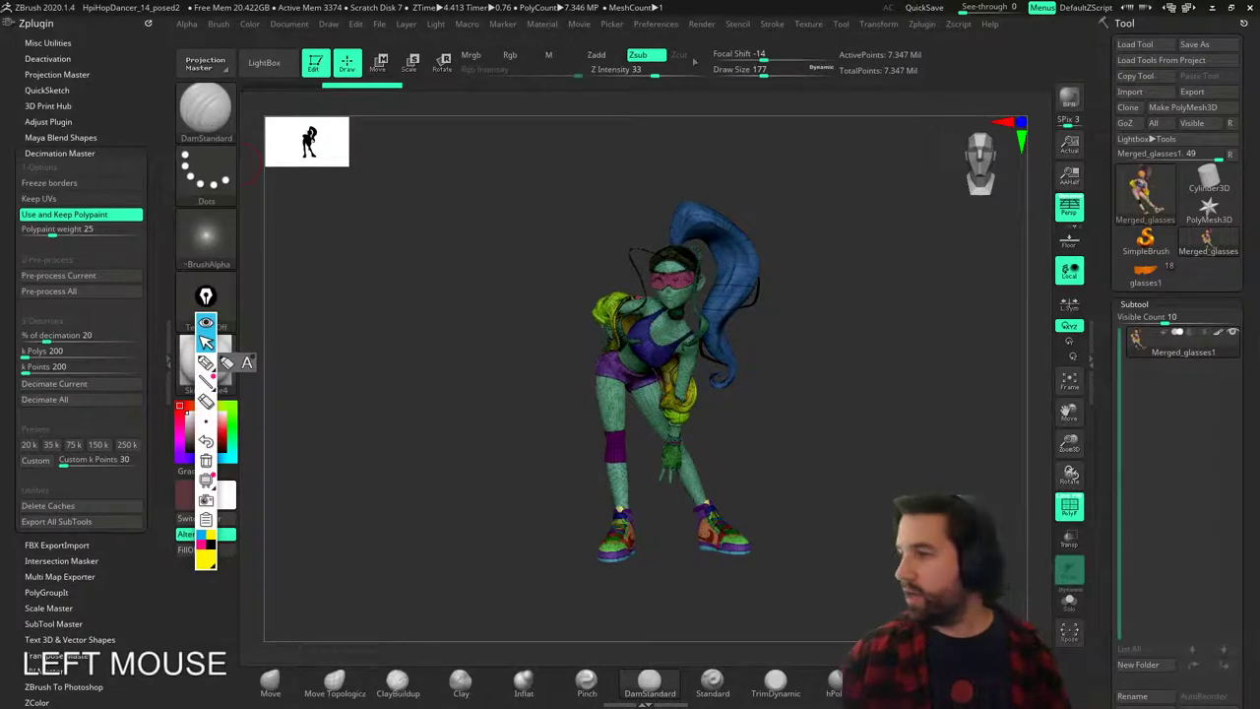
left_click(922, 24)
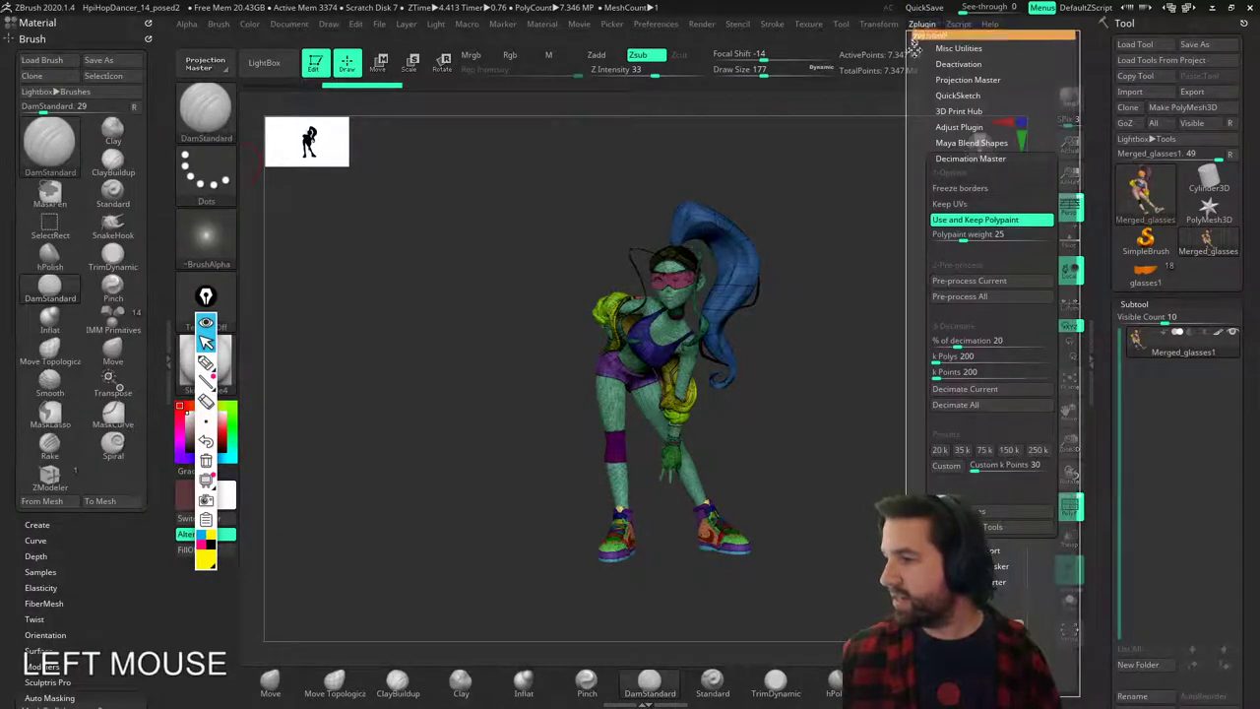
mouse_move(913, 45)
left_mouse_down()
mouse_move(534, 220)
mouse_move(86, 225)
mouse_move(74, 51)
left_mouse_up()
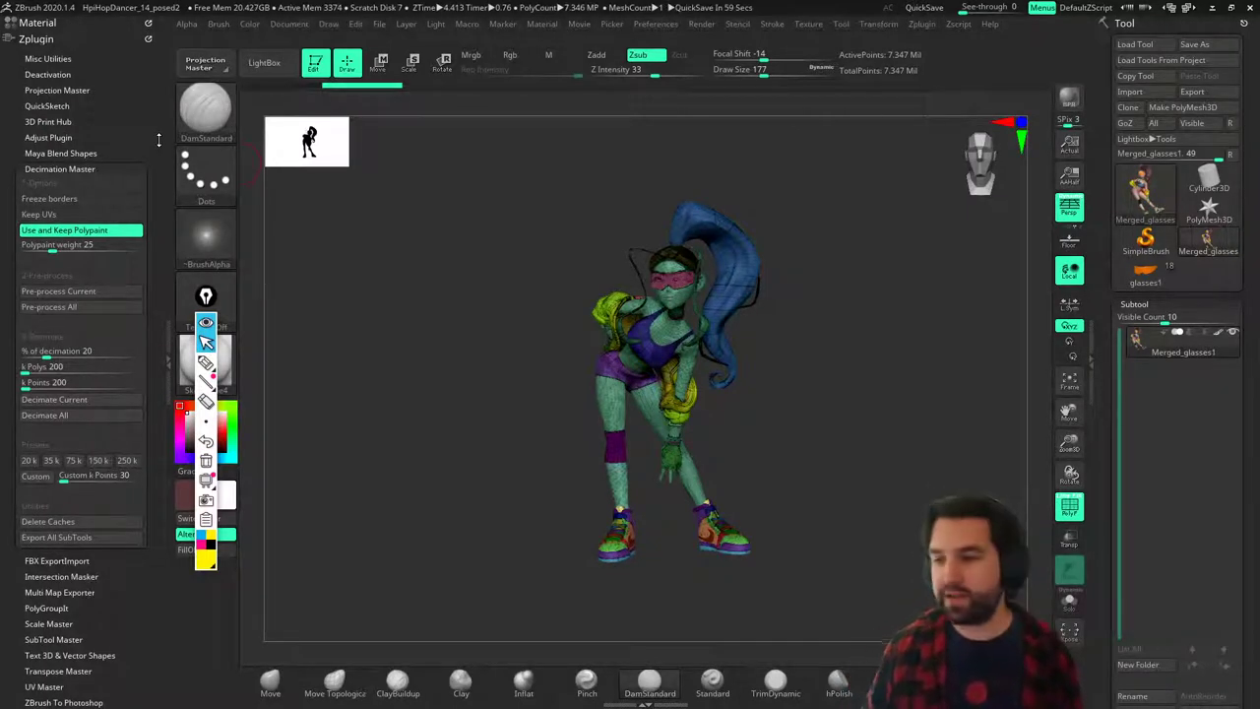
Enable Use and Keep Polypaint in Decimation Master and pre-process the current merged mesh.
left_click(97, 230)
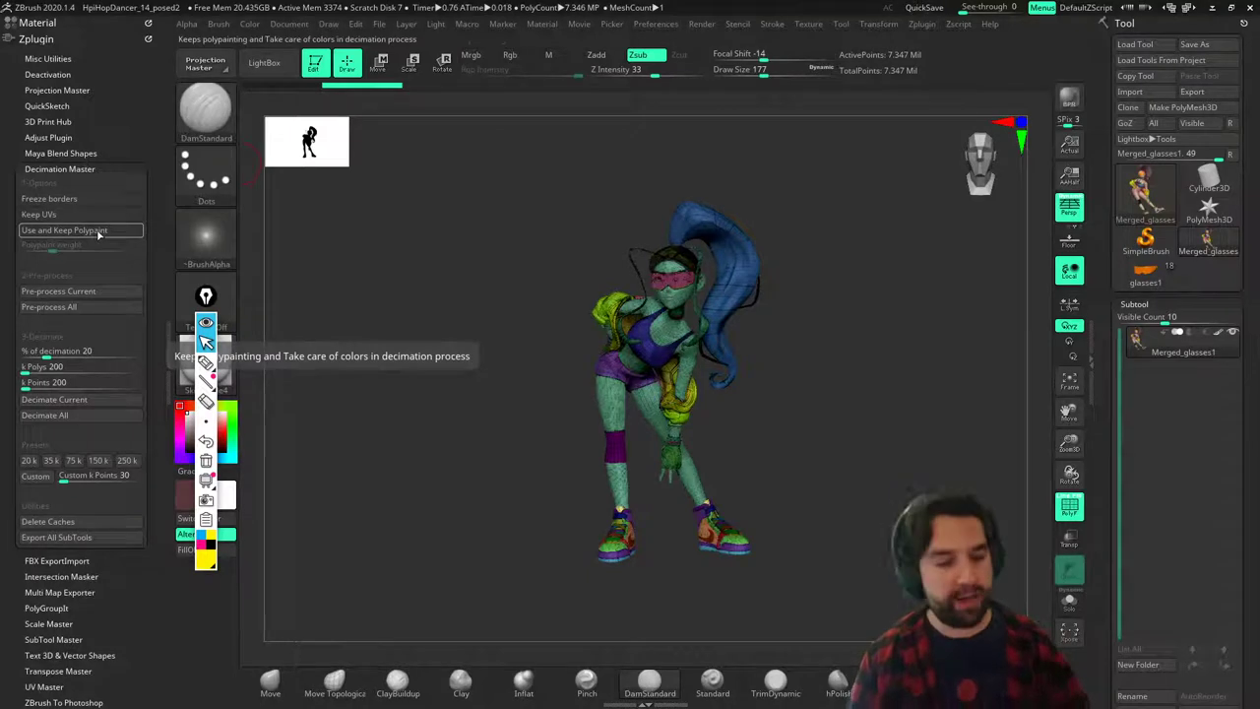
key("shift+f")
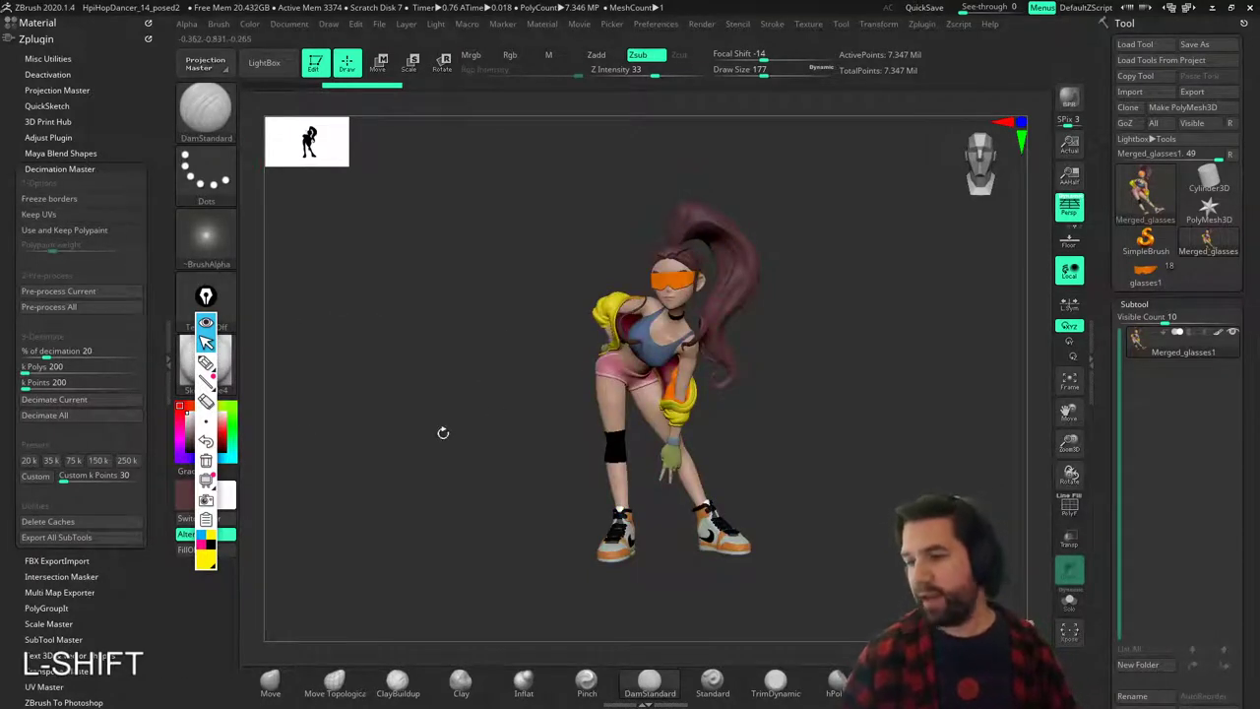
key("shift+f")
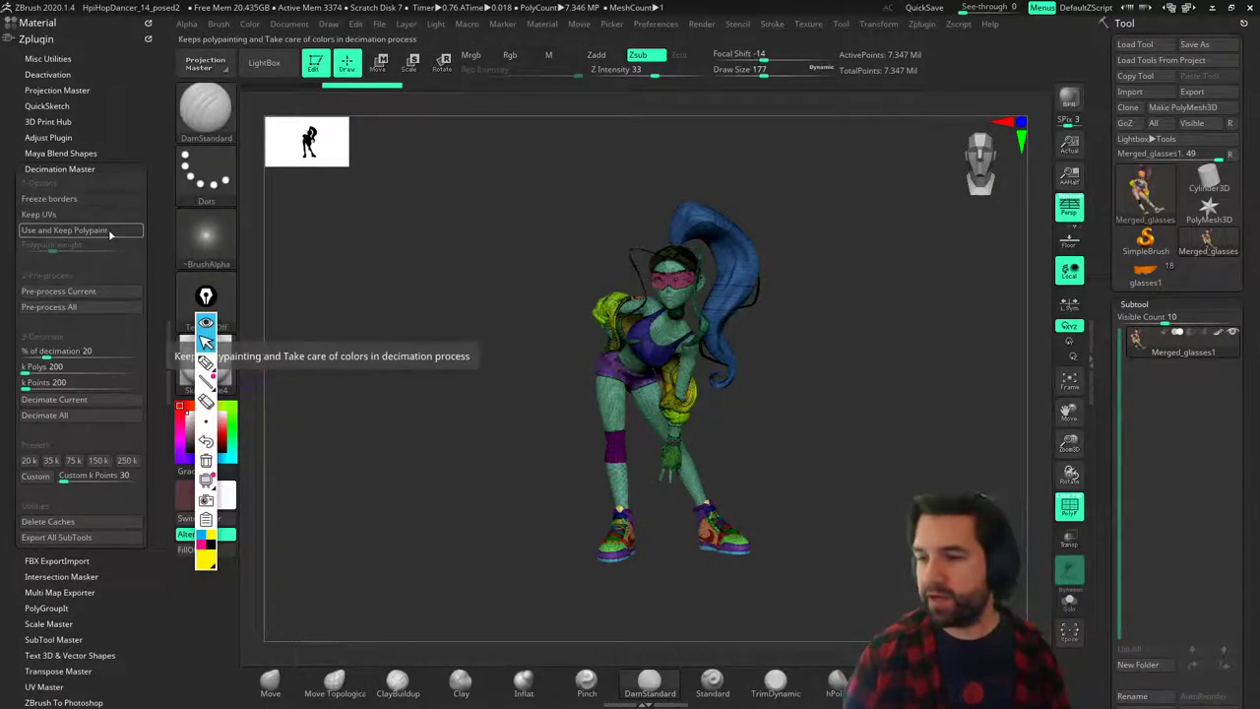
left_click(98, 230)
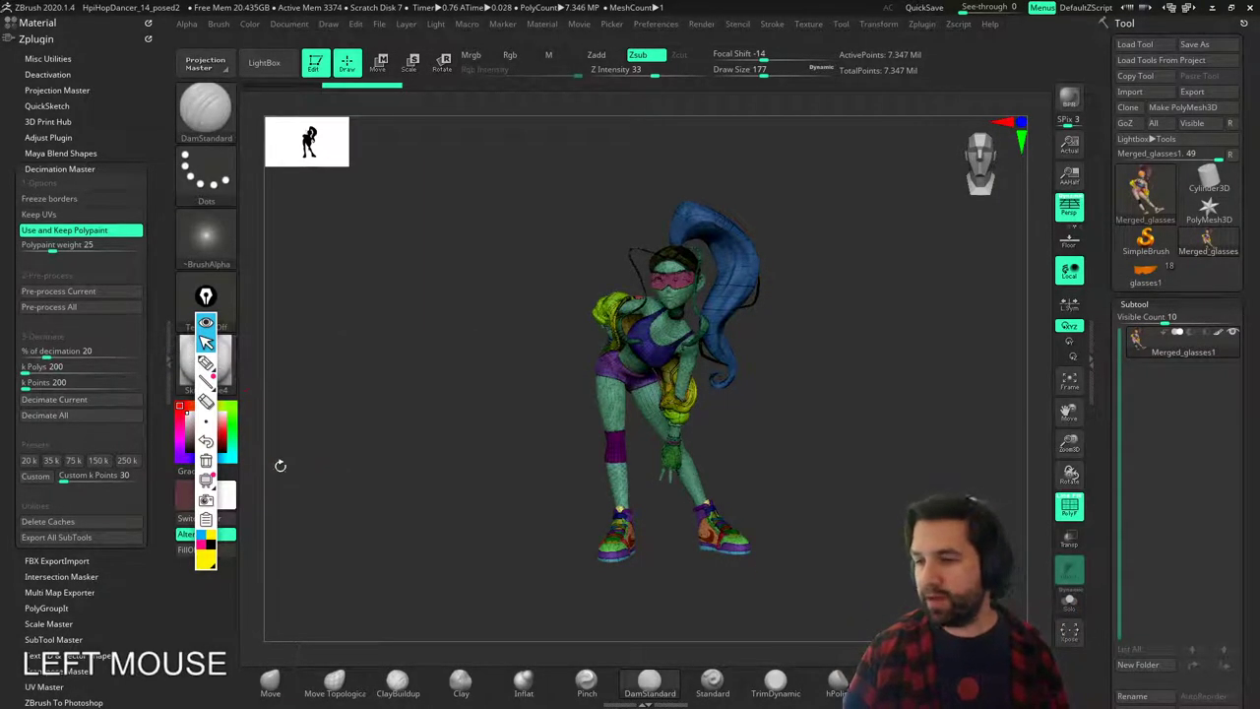
left_click(108, 293)
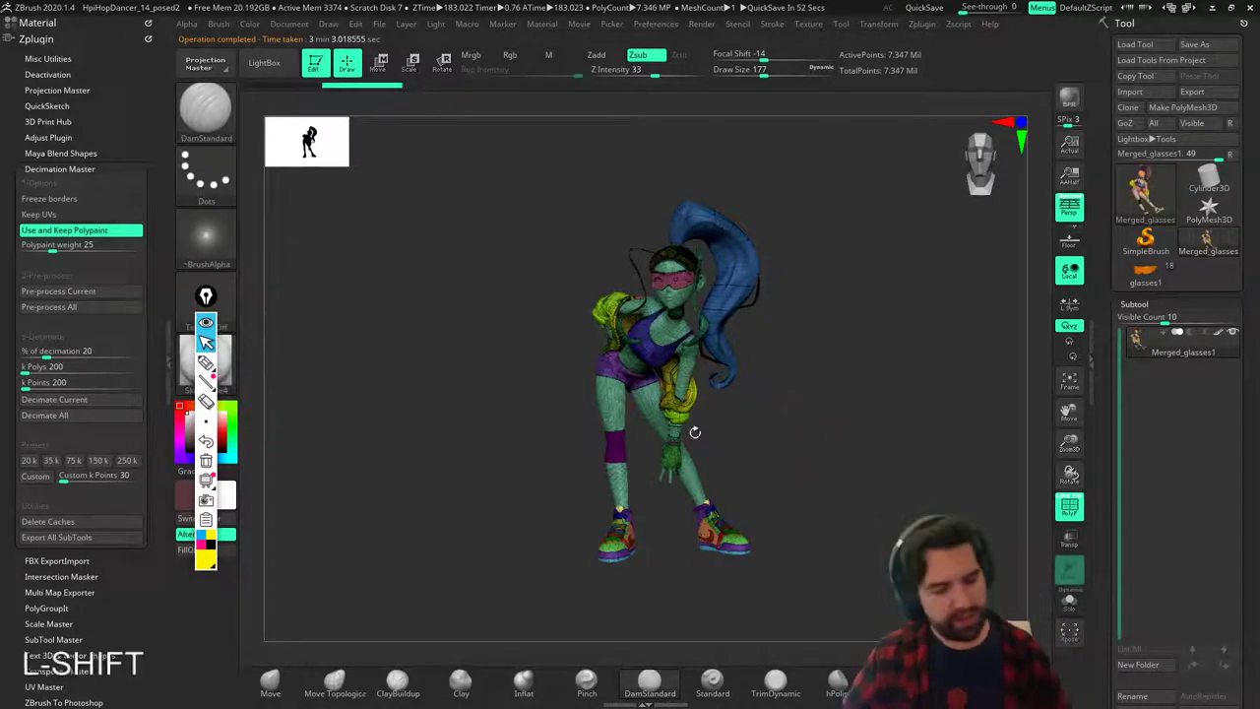
Set the polyframe to show lines without the polygroup fill, so the wireframe displays over the polypaint.
key("shift+f")
key("shift+f")
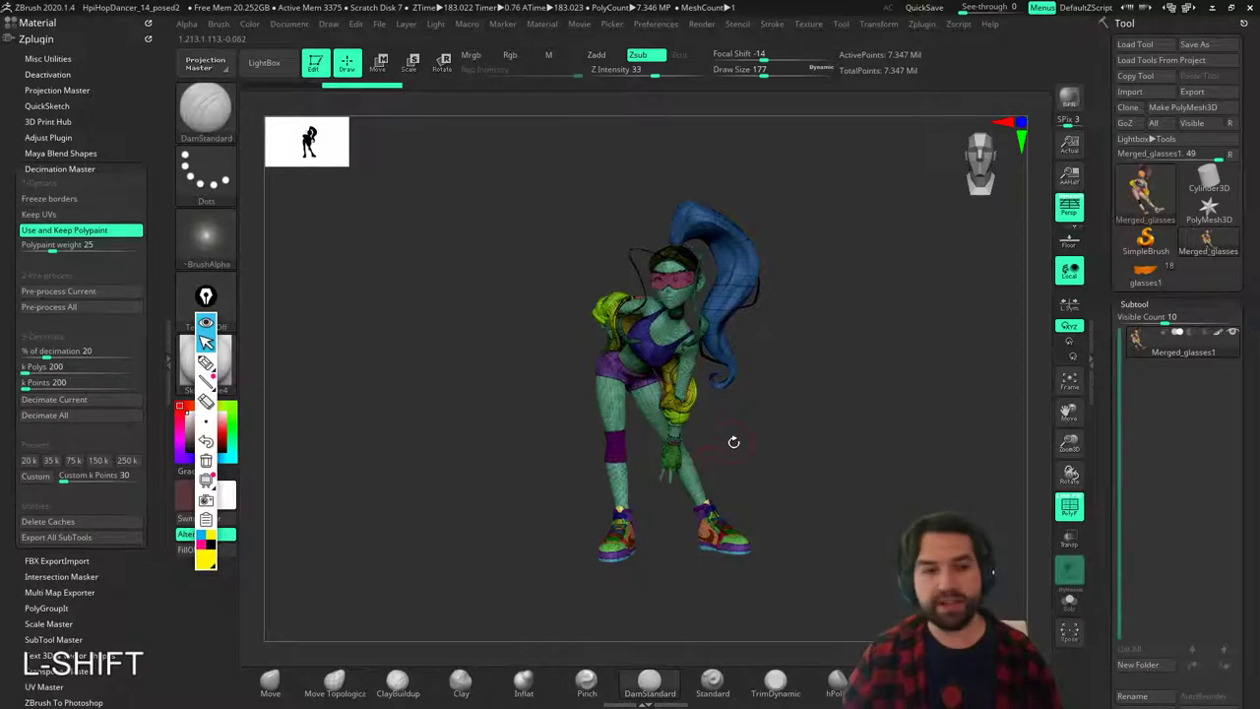
left_click(1063, 506)
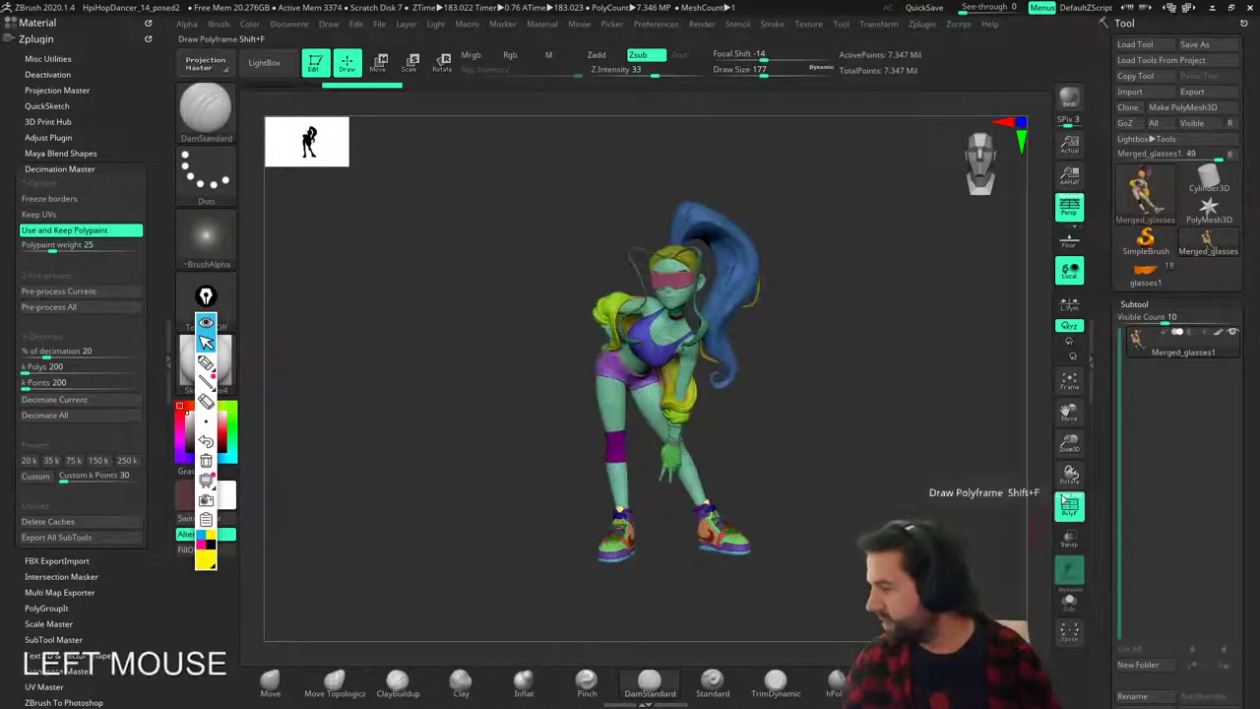
left_click(1073, 504)
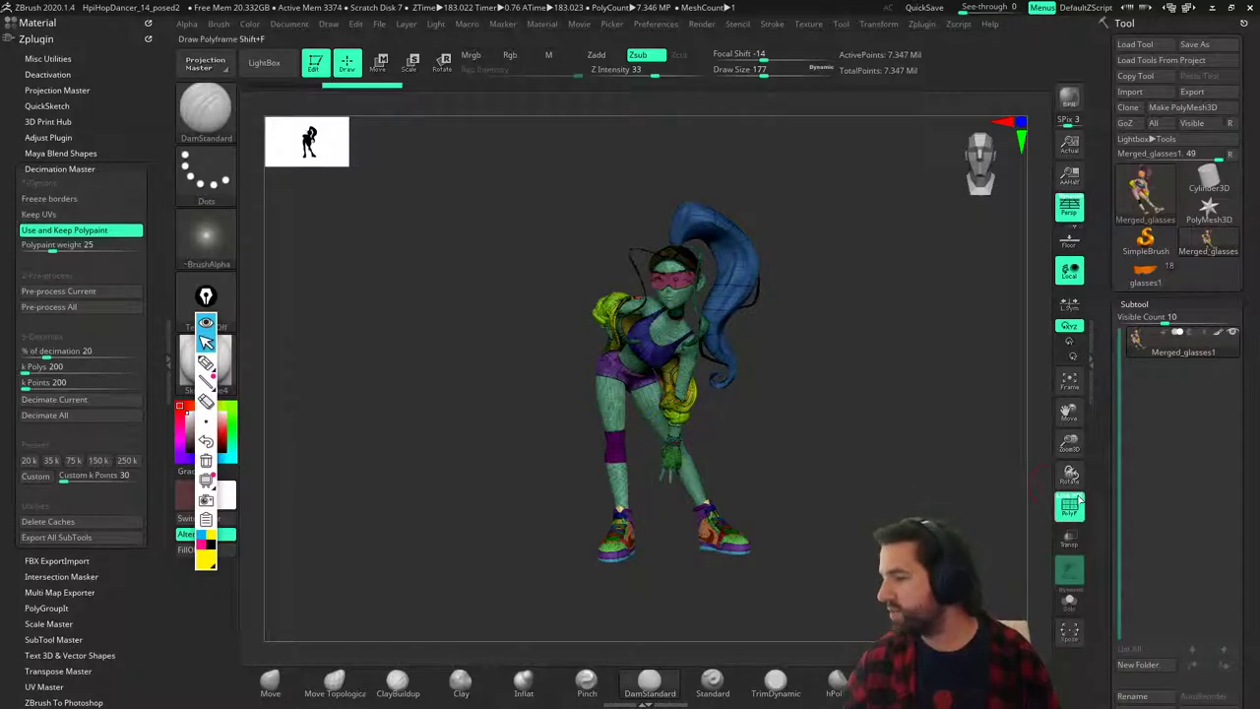
left_click(1073, 504)
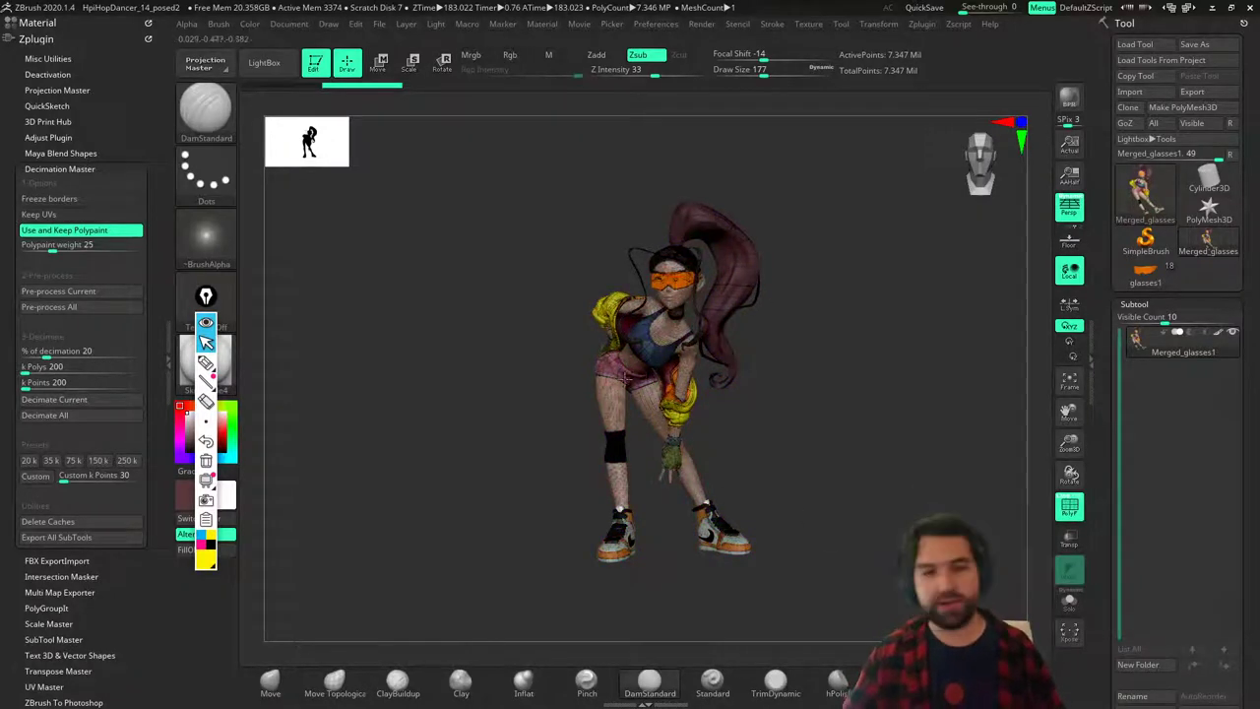
Try decimating the current merged mesh at 20 percent, inspect it with the polyframe display turned off, and undo the decimation.
right_click_drag(764, 423, 750, 340, "alt")
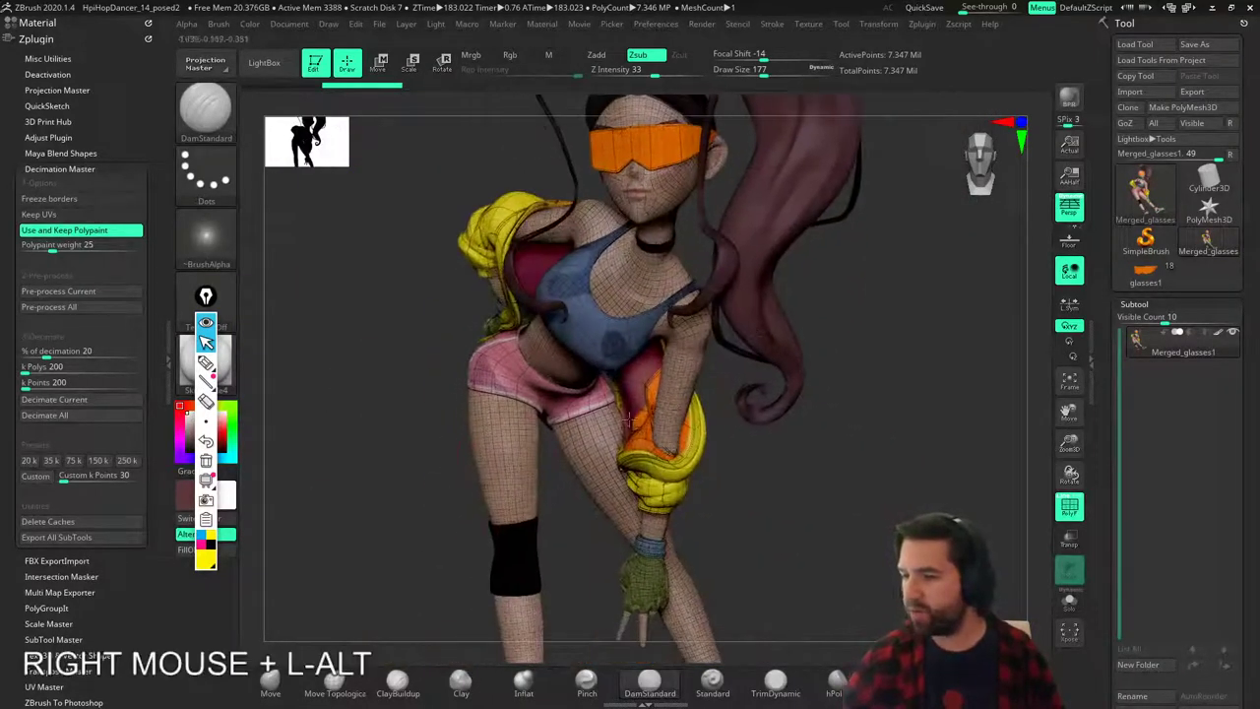
left_click(76, 401)
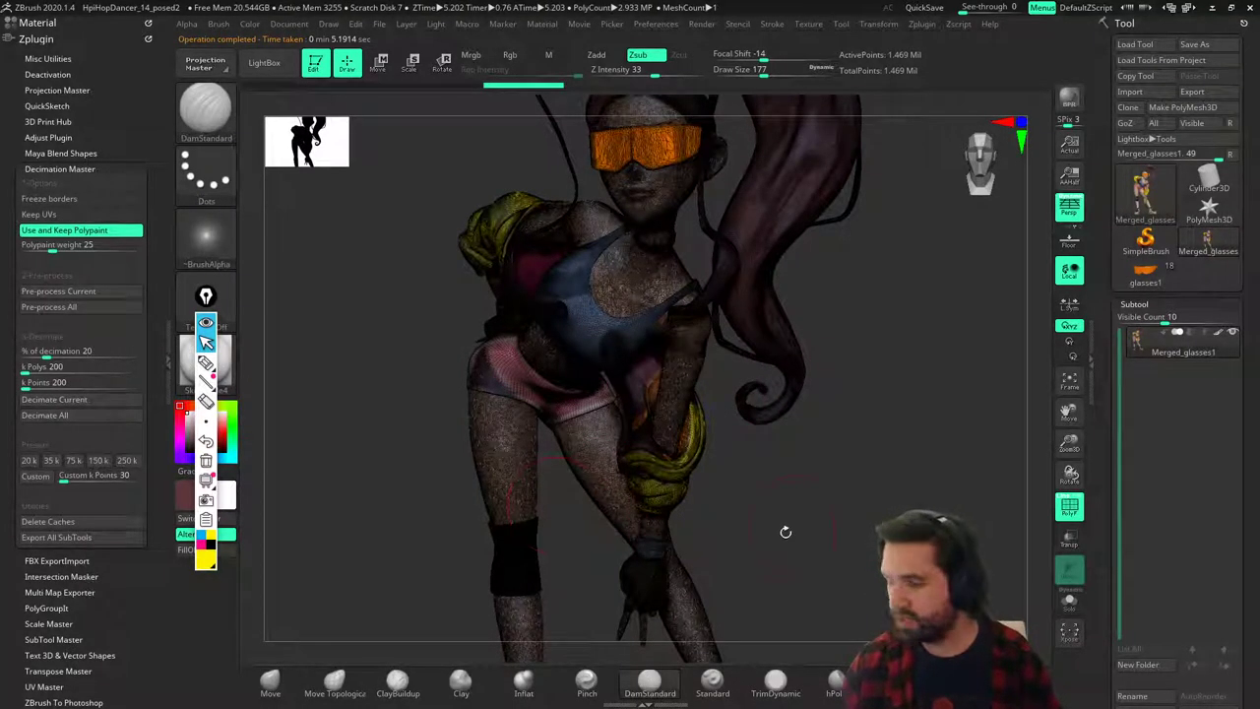
right_click_drag(786, 531, 577, 492, "alt")
key("shift+f")
right_click_drag(796, 463, 852, 379)
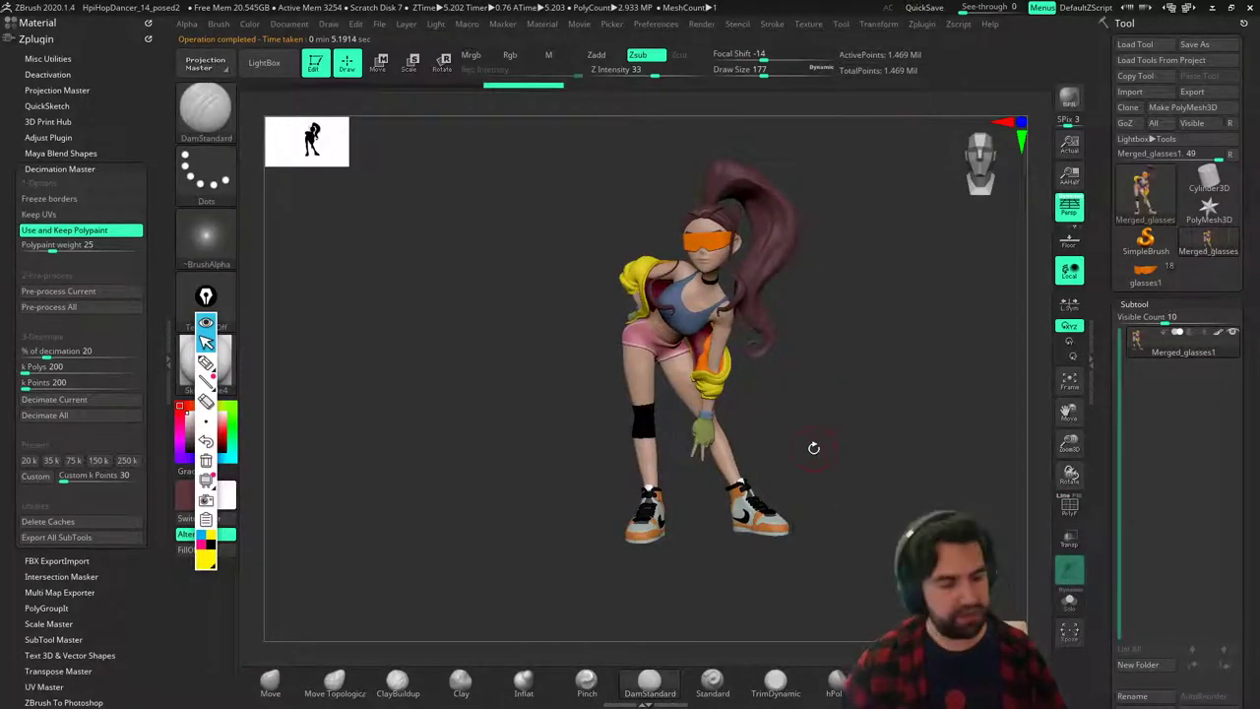
key("ctrl")
key("ctrl+z")
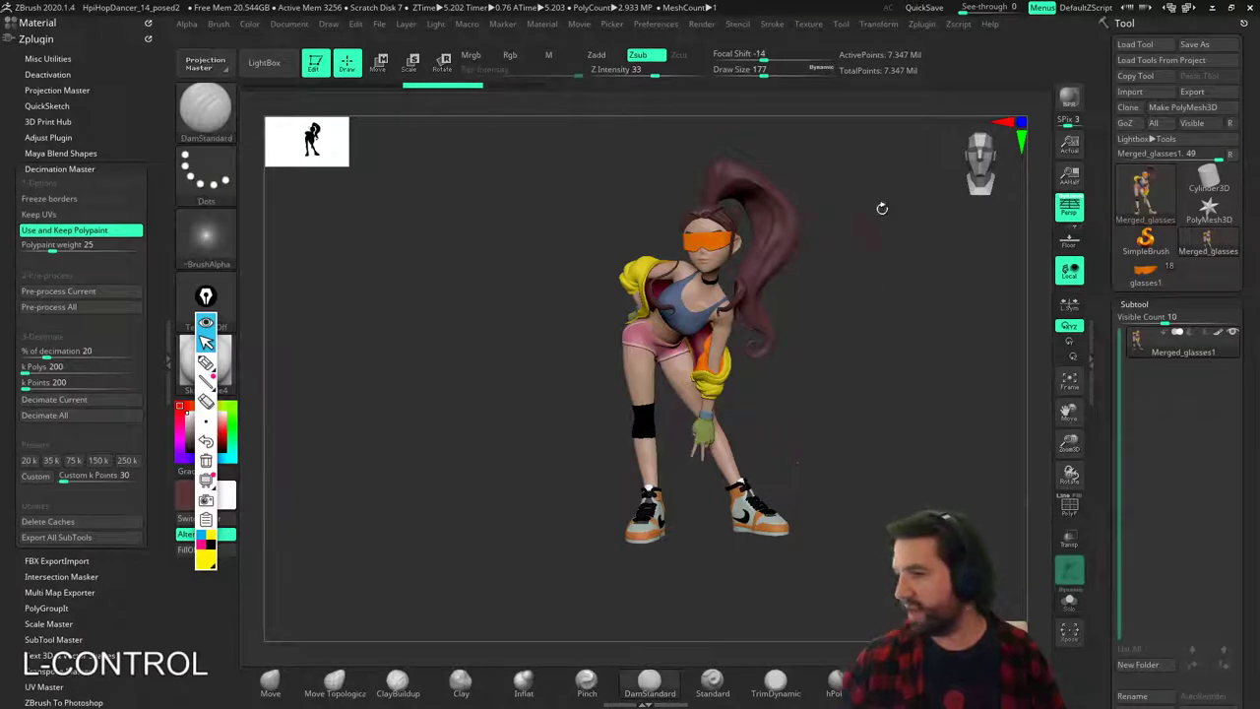
Set the decimation percentage to 10, decimate the current merged mesh, and check its wireframe around the face and glasses.
left_click(34, 351)
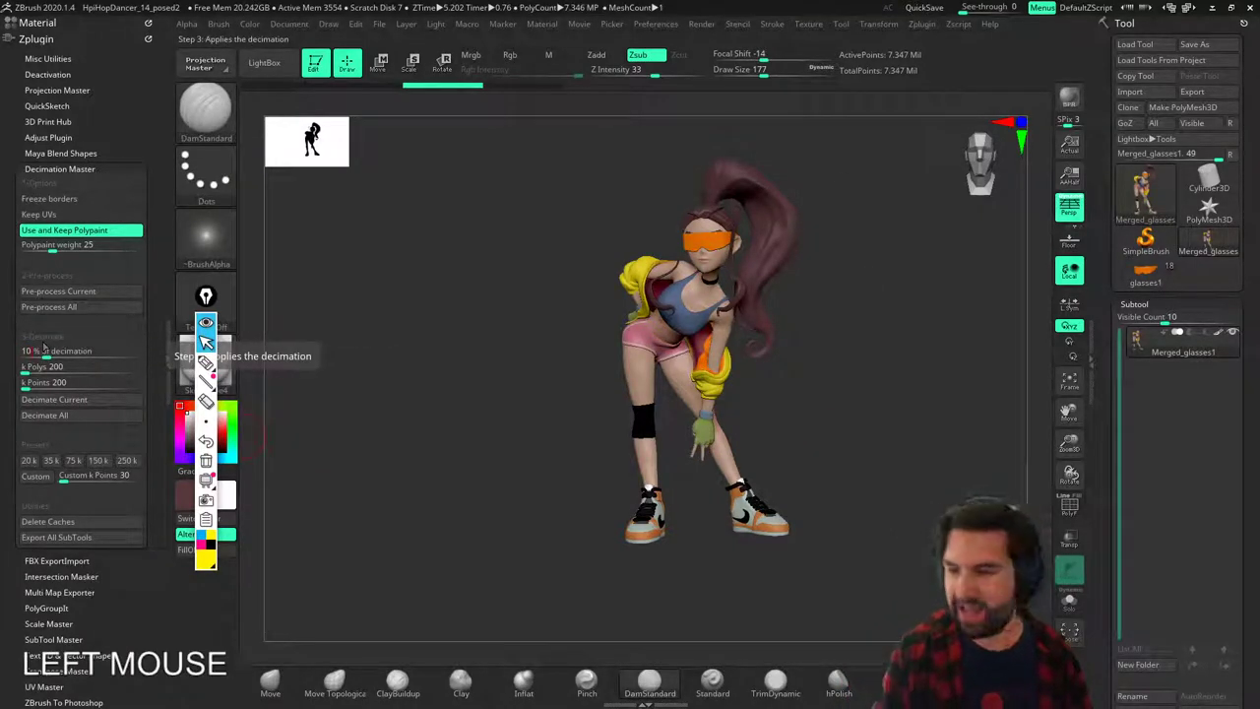
left_click(108, 401)
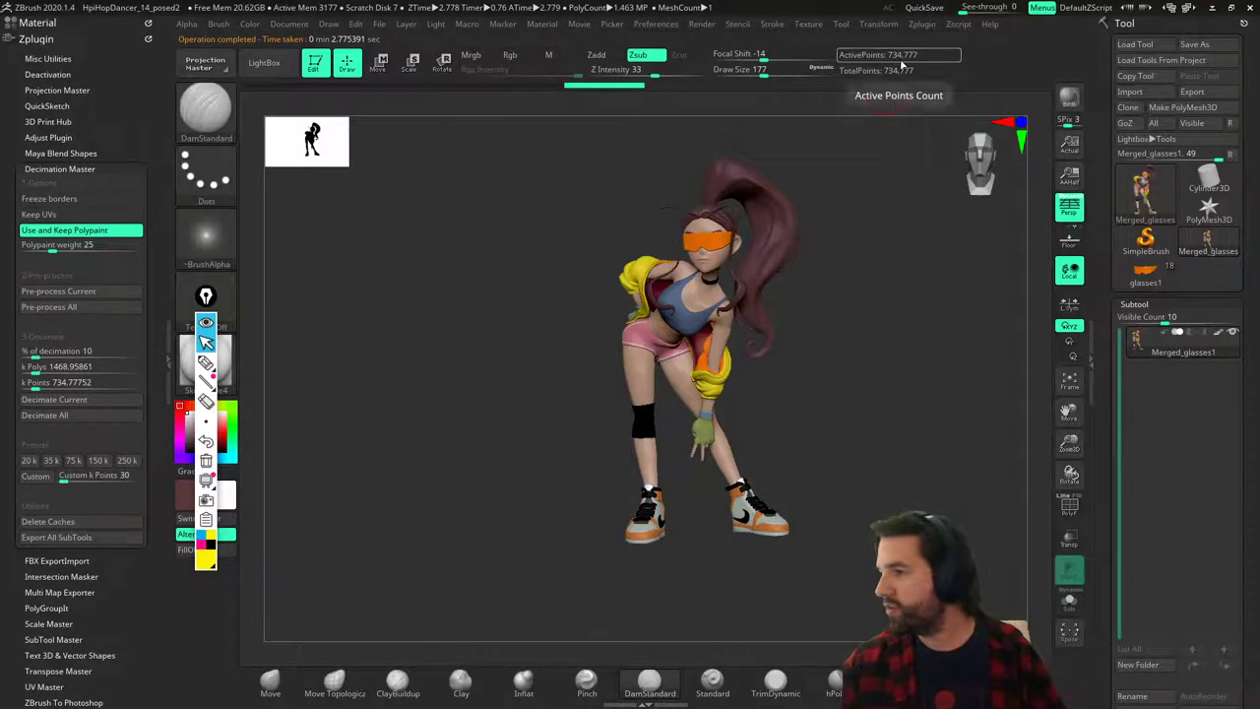
right_click_drag(795, 428, 779, 450, "alt")
key("shift+f")
right_click_drag(629, 459, 709, 553)
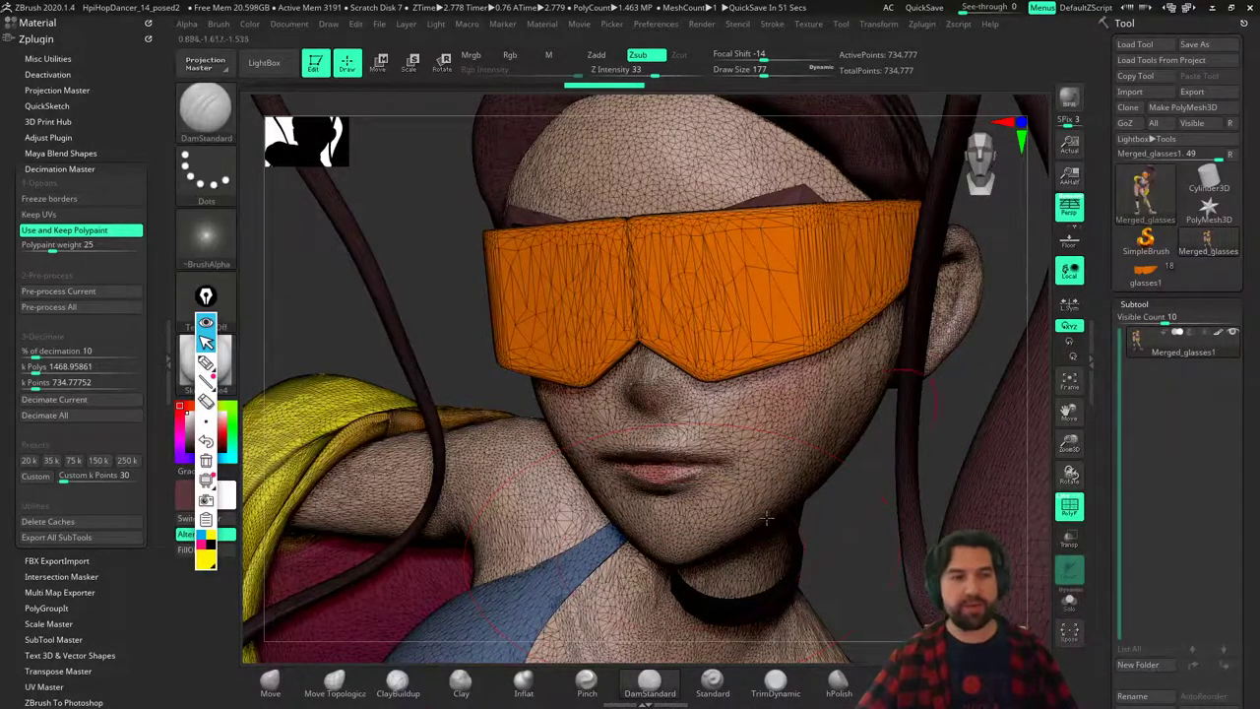
mouse_move(766, 517)
right_mouse_down("alt")
mouse_move(825, 472)
mouse_move(866, 467)
mouse_move(837, 443)
right_mouse_up("alt")
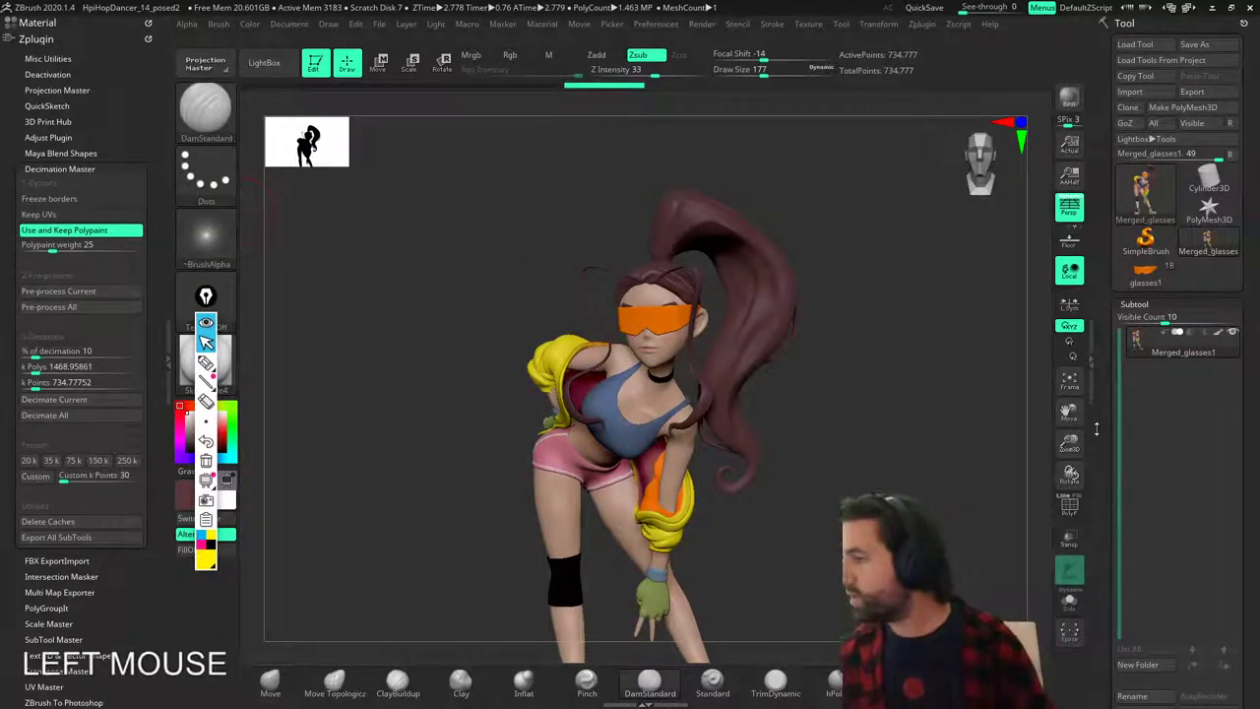
right_click_drag(864, 555, 793, 479, "alt")
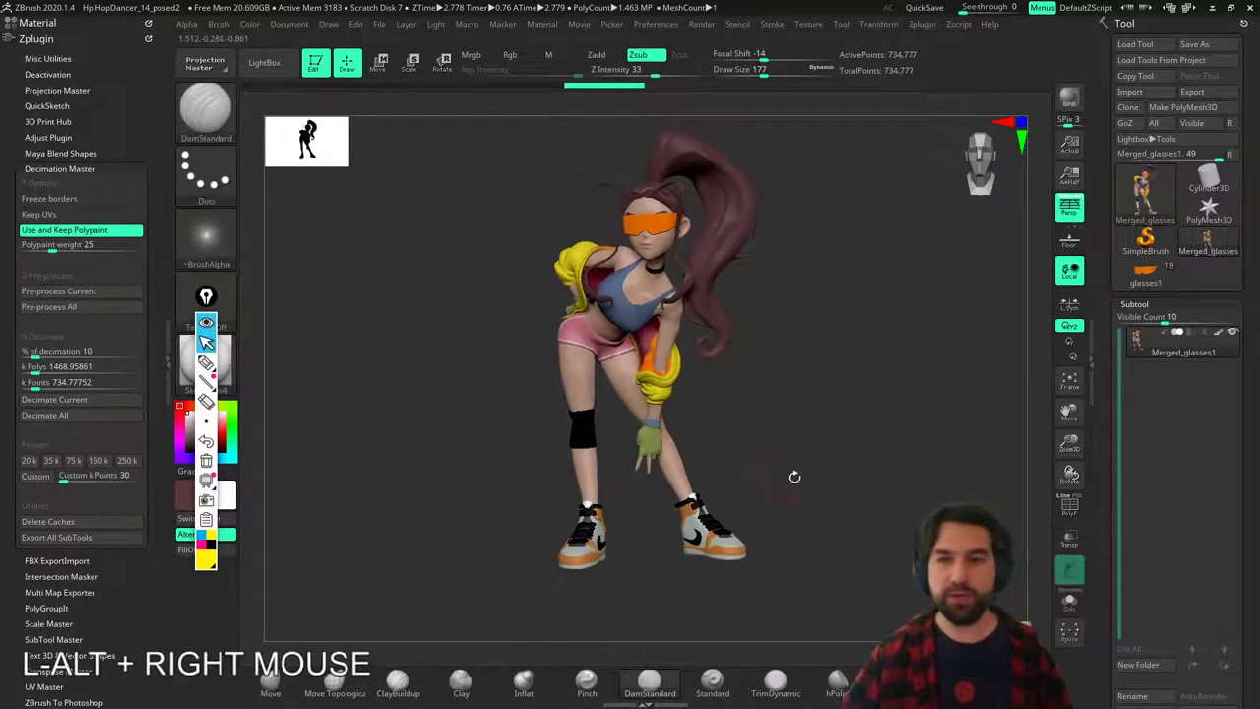
Export the decimated mesh in OBJ format as shakeIt into the ShakeIt folder on the Desktop.
left_click(1107, 334)
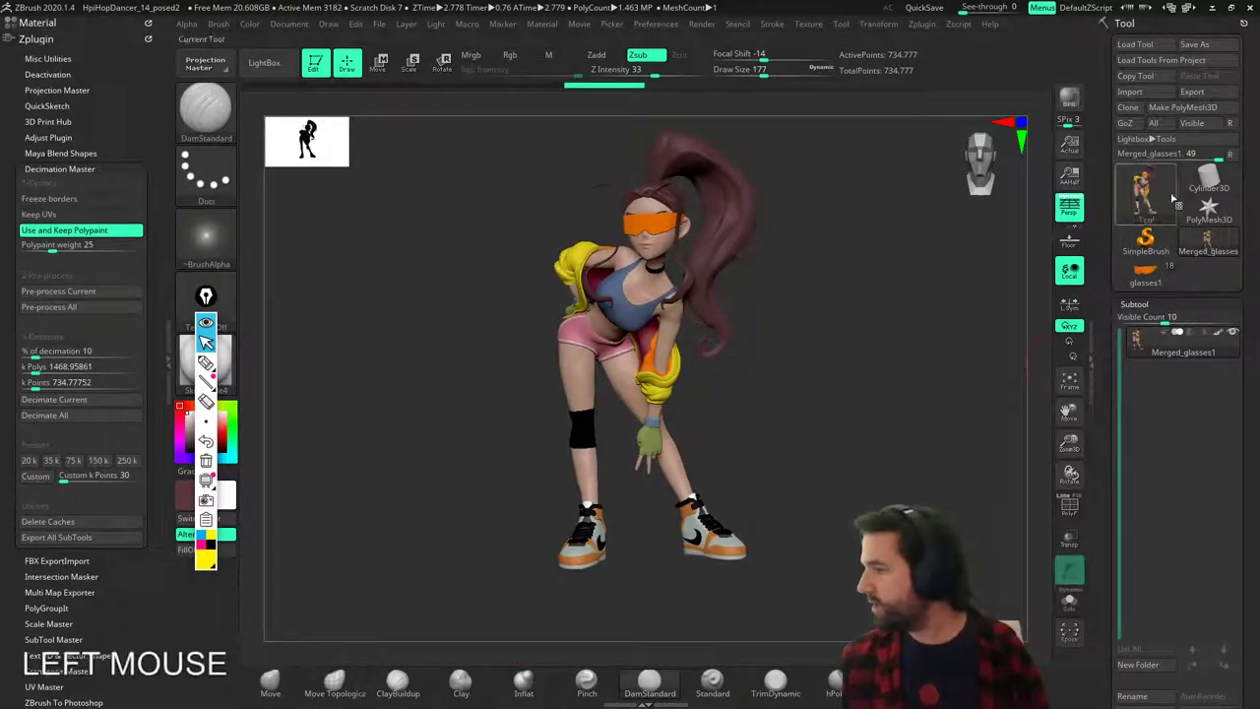
left_click(1194, 93)
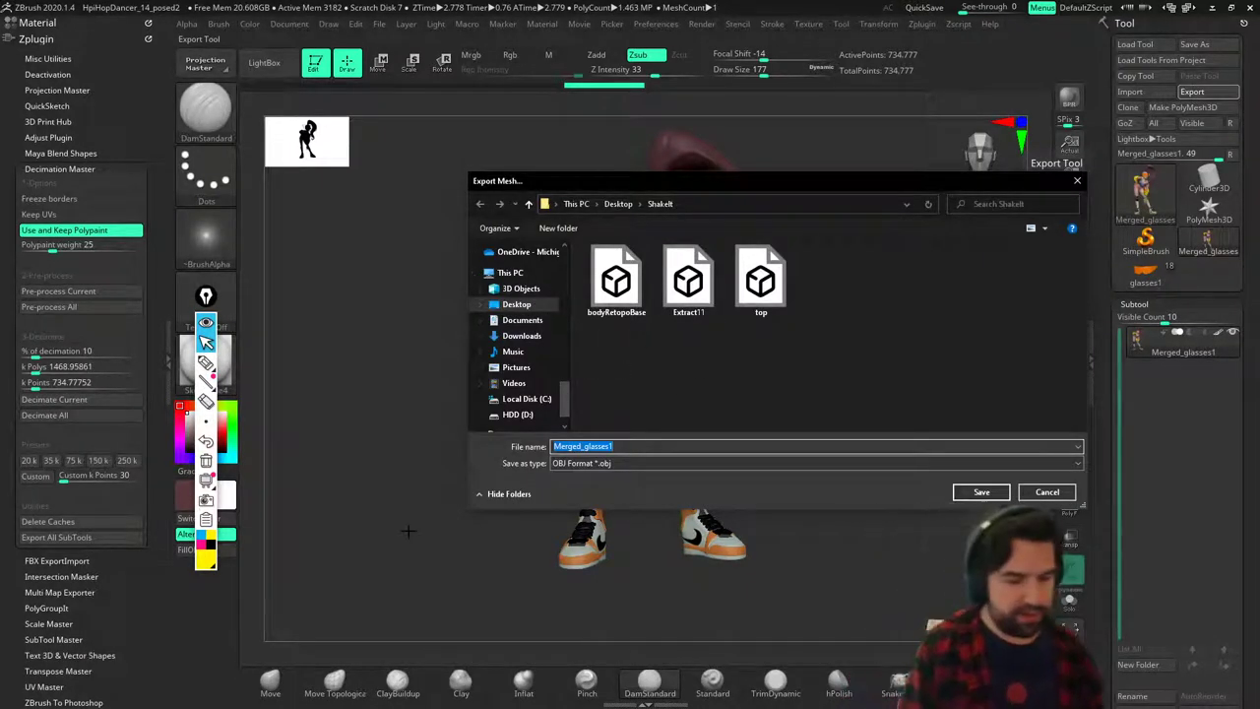
type("shakeIt")
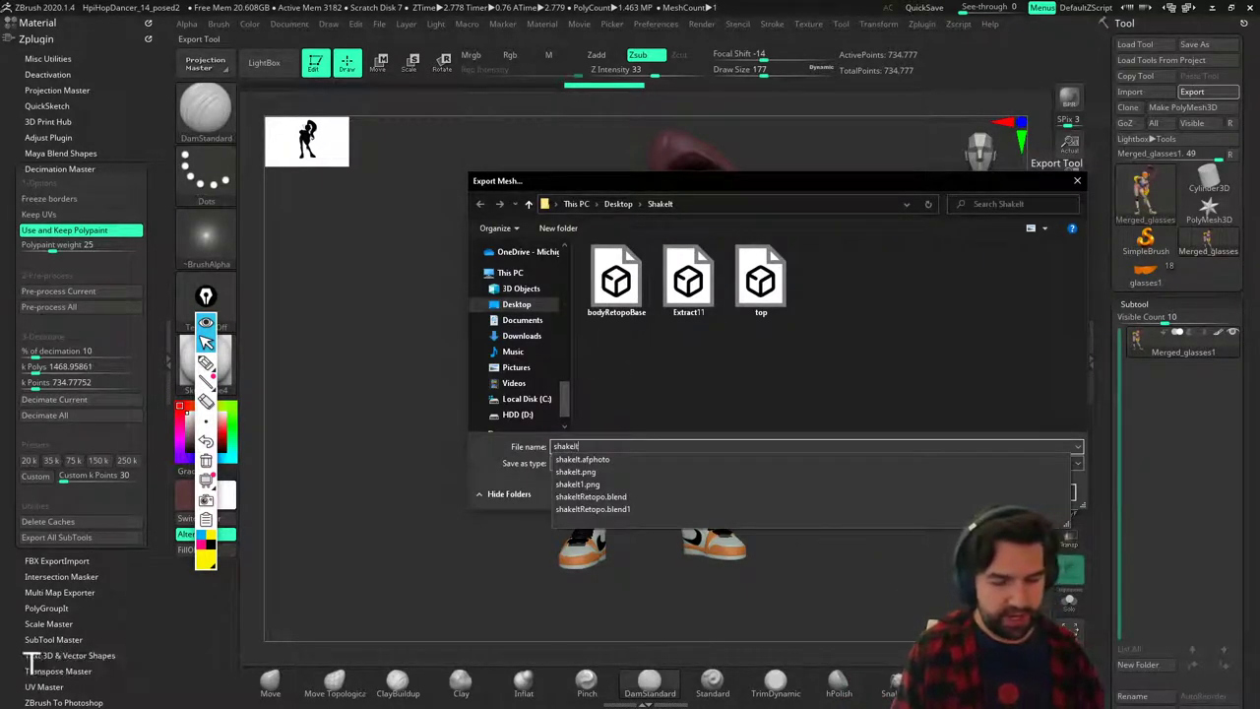
left_click(981, 489)
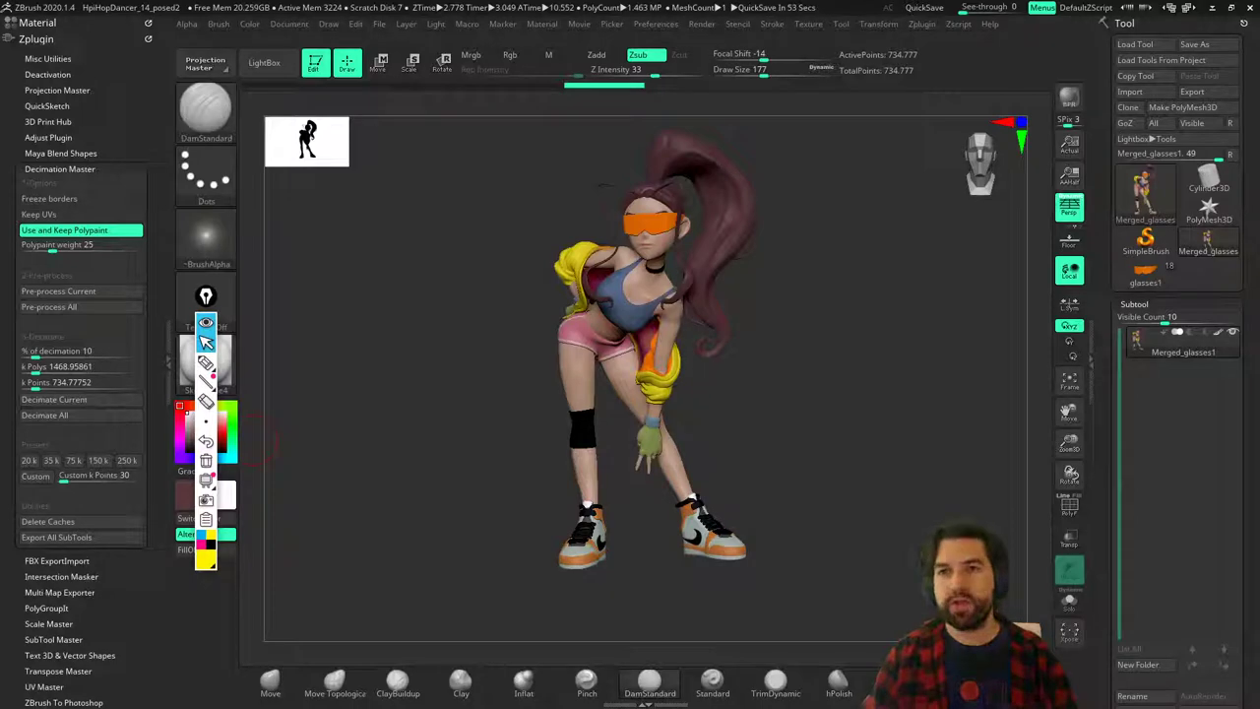
Switch to Blender and start a new General file.
left_click_drag(0, 240, 884, 2)
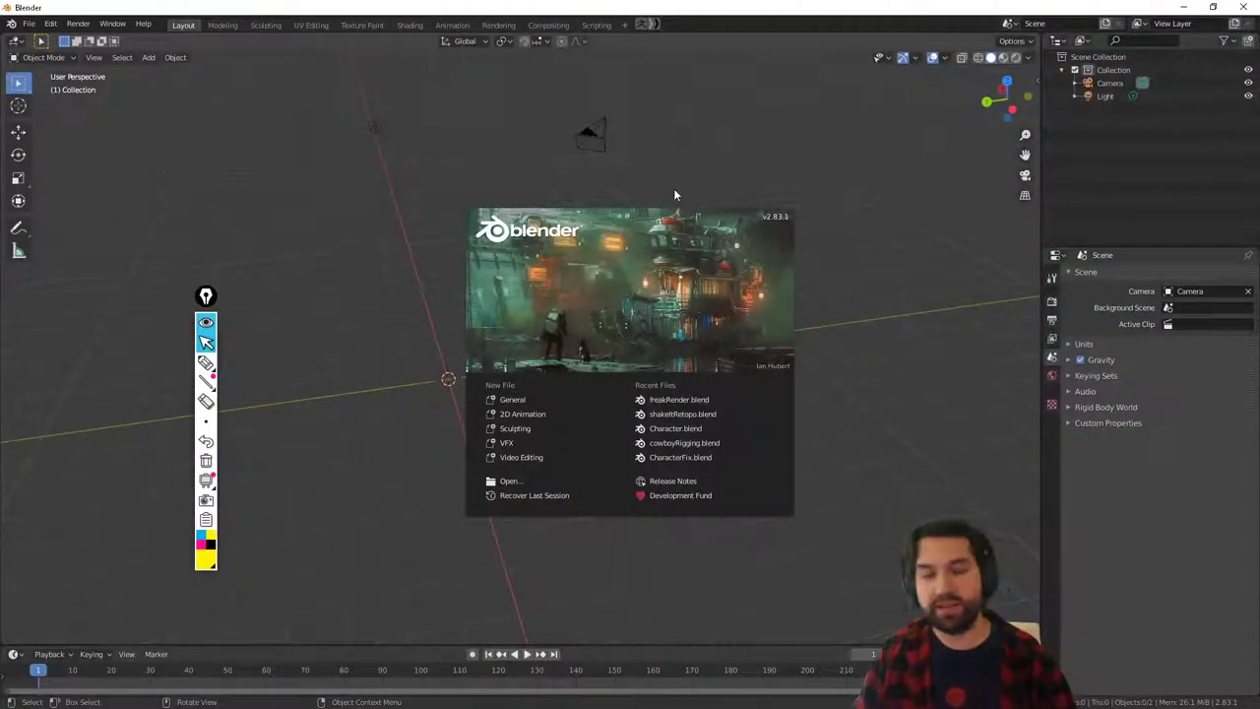
left_click(510, 401)
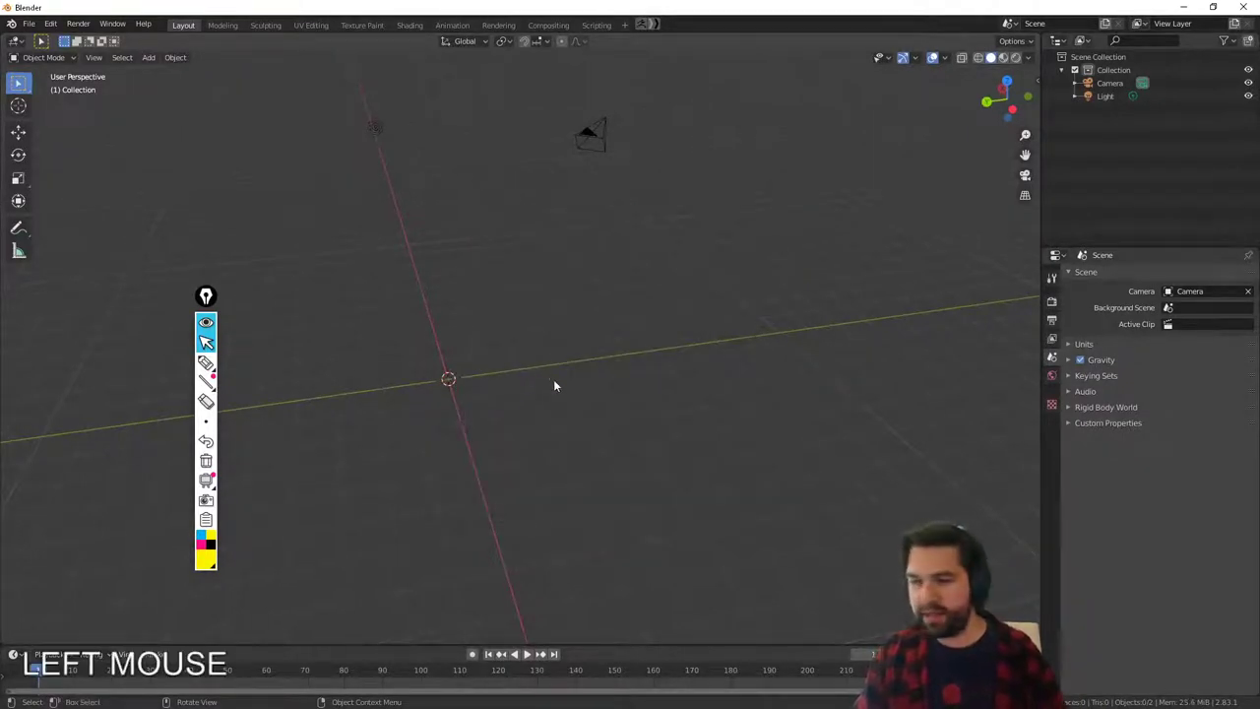
middle_click_drag(554, 381, 265, 112)
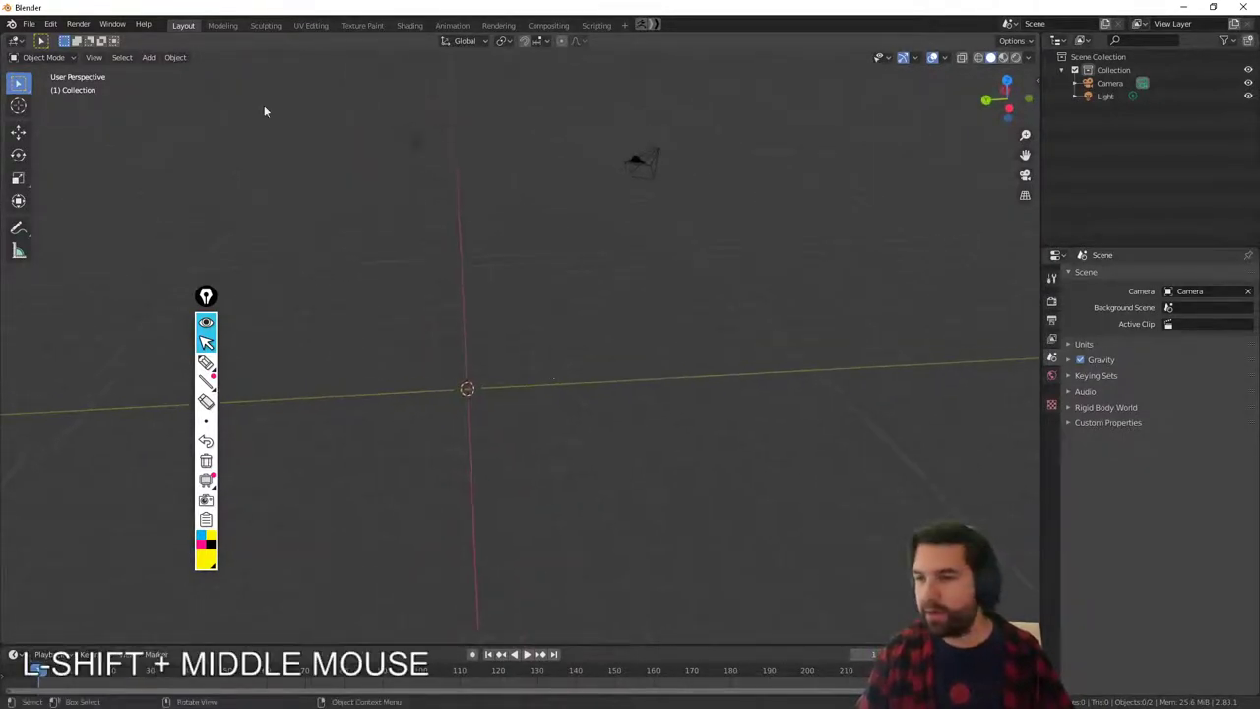
left_click(29, 23)
left_click(74, 200)
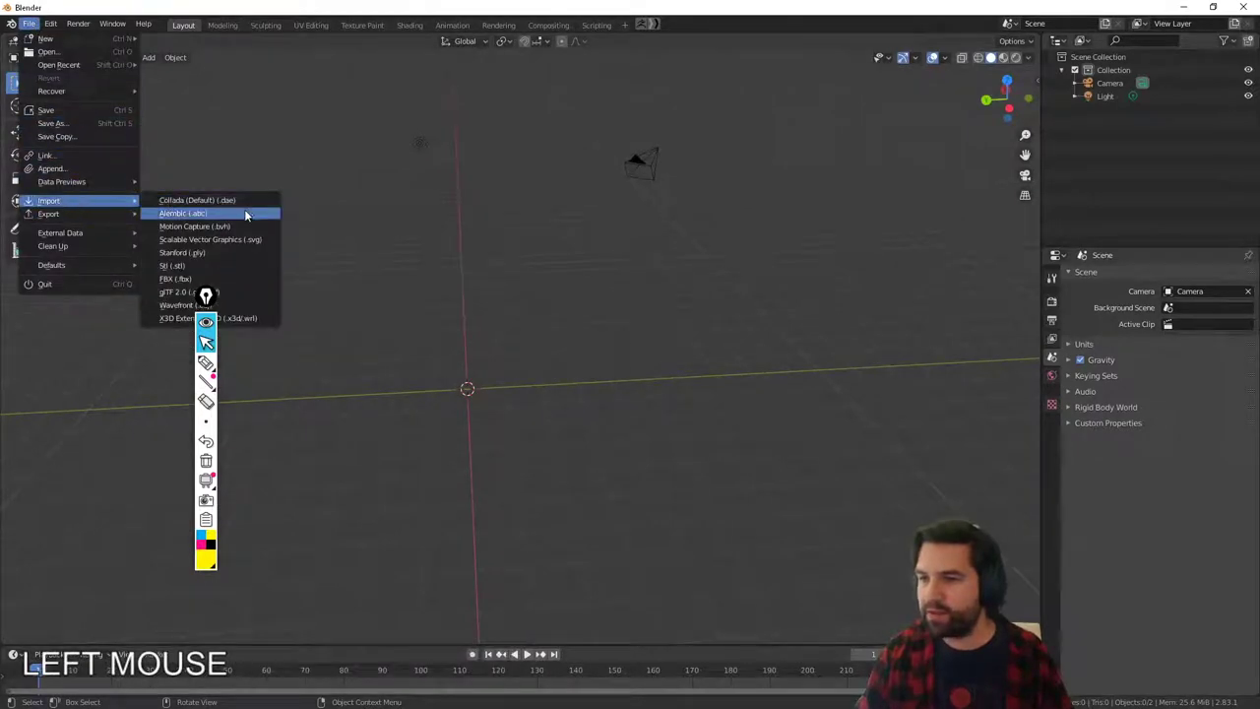
left_click_drag(211, 296, 89, 342)
left_click(212, 292)
Import the Wavefront file shakeIt.OBJ from the ShakeIt folder on the Desktop with the default import options.
left_click(31, 24)
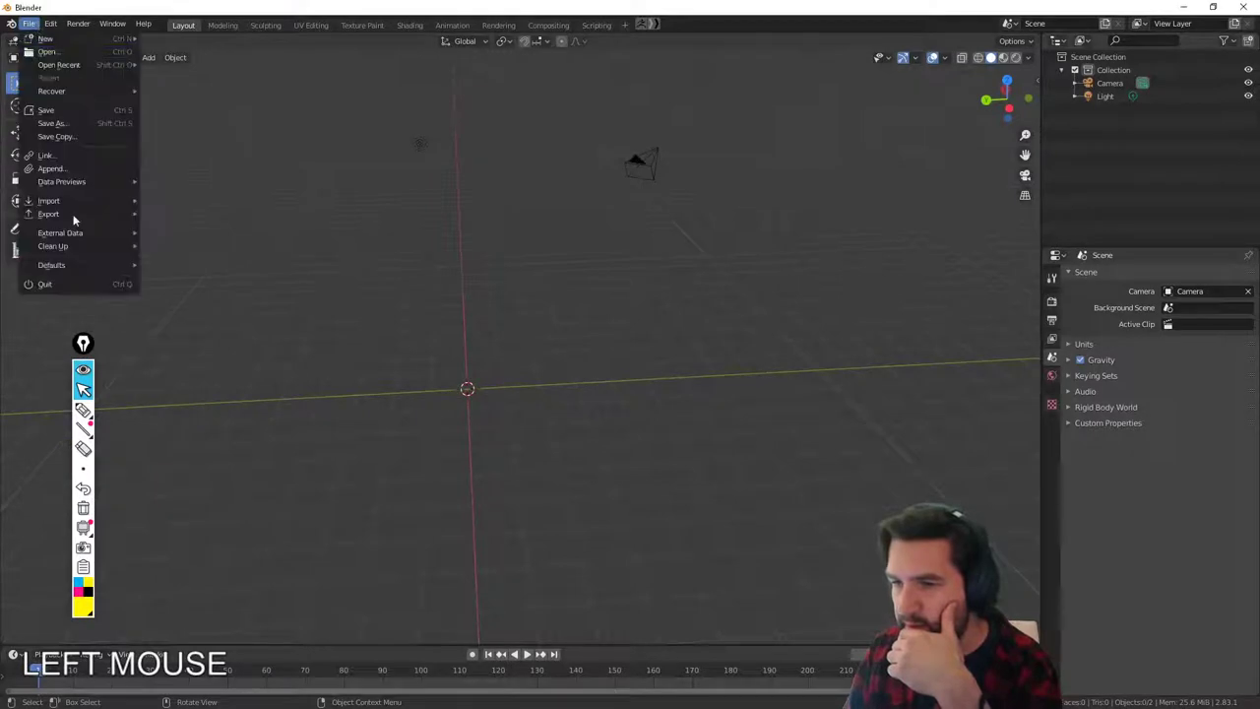
mouse_move(110, 199)
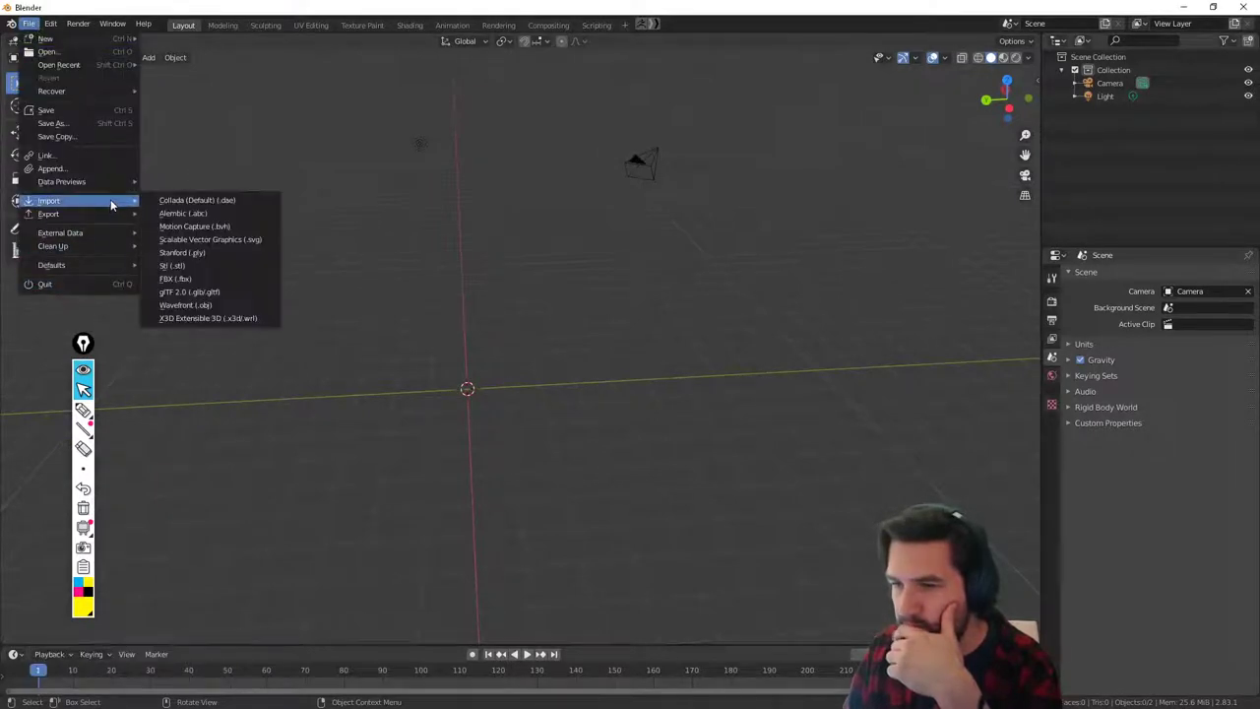
left_click(196, 305)
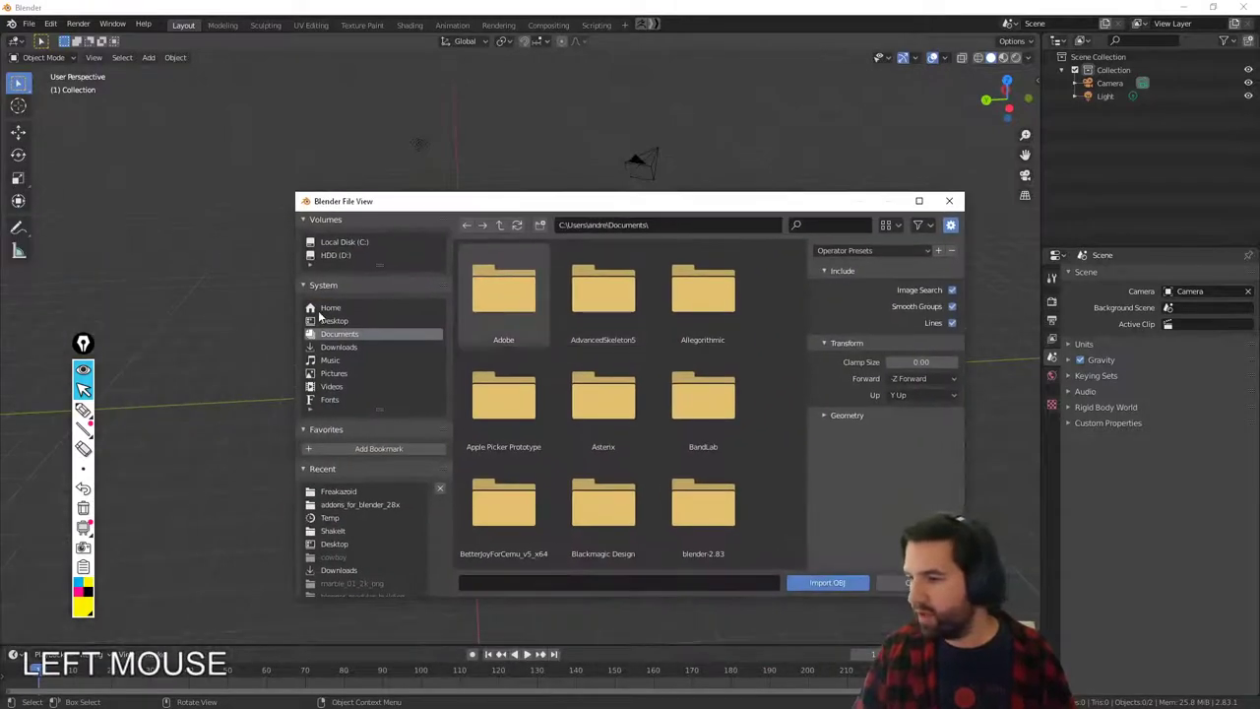
left_click(325, 320)
double_click(540, 388)
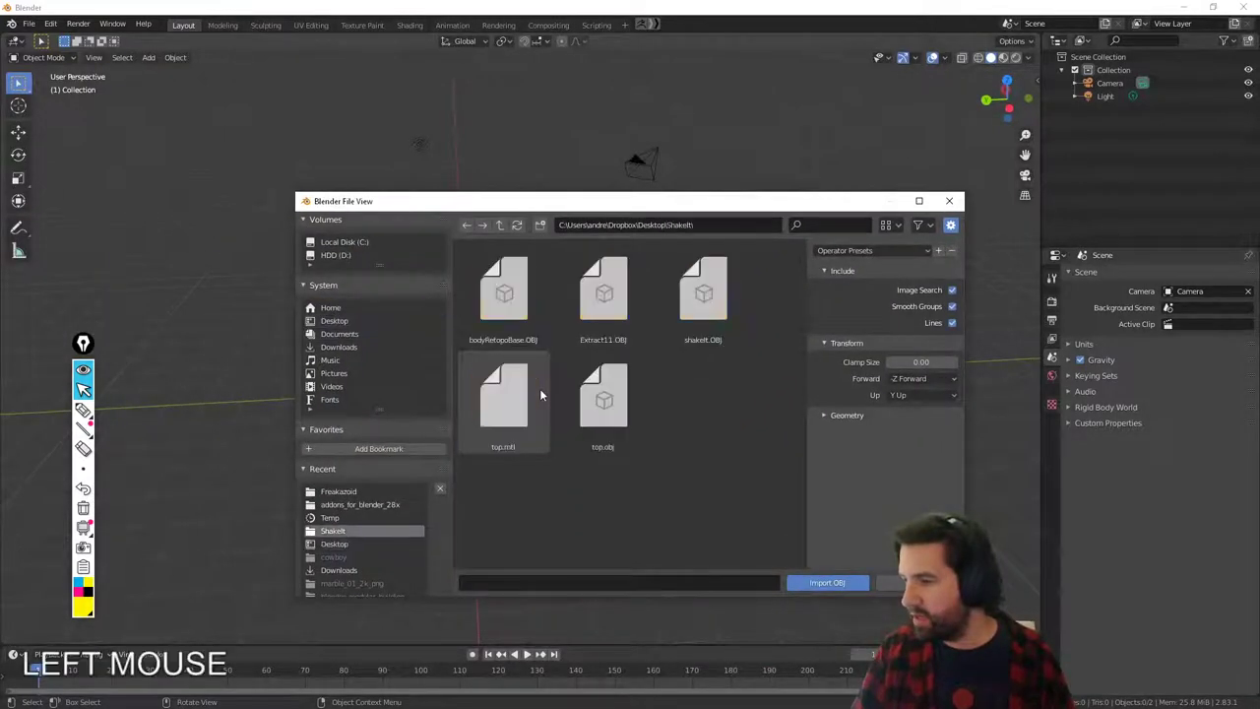
left_click(672, 340)
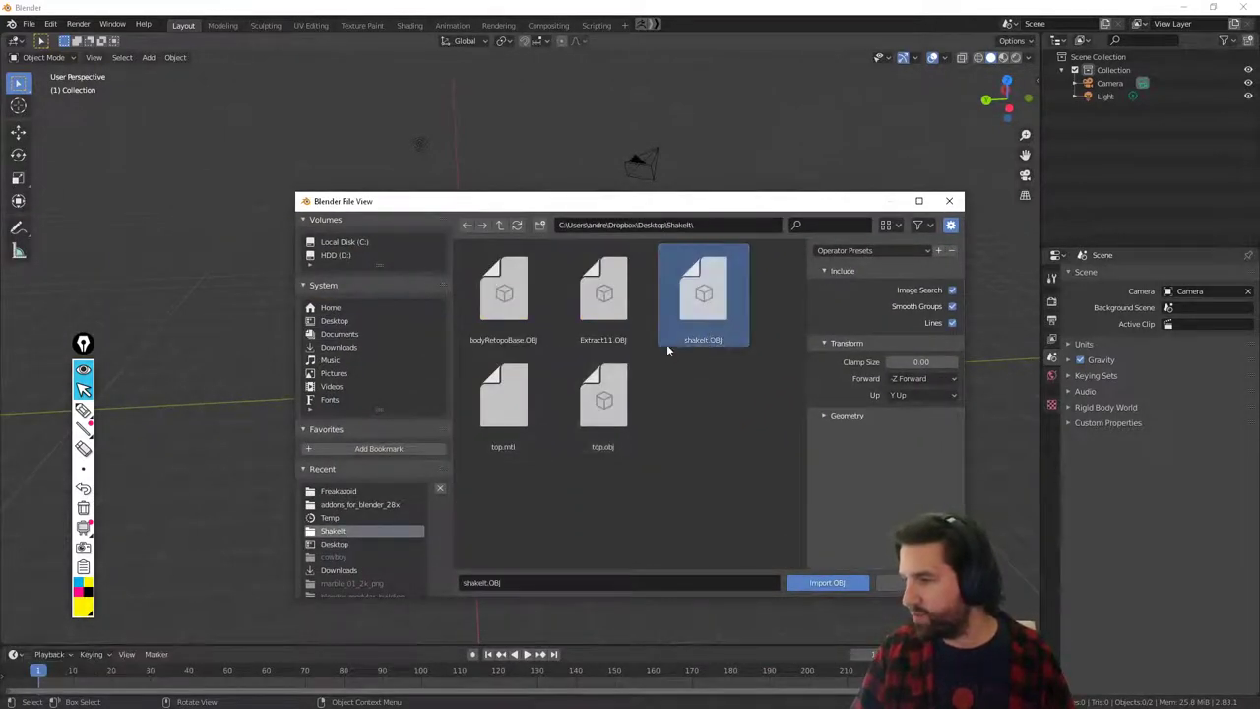
left_click(813, 582)
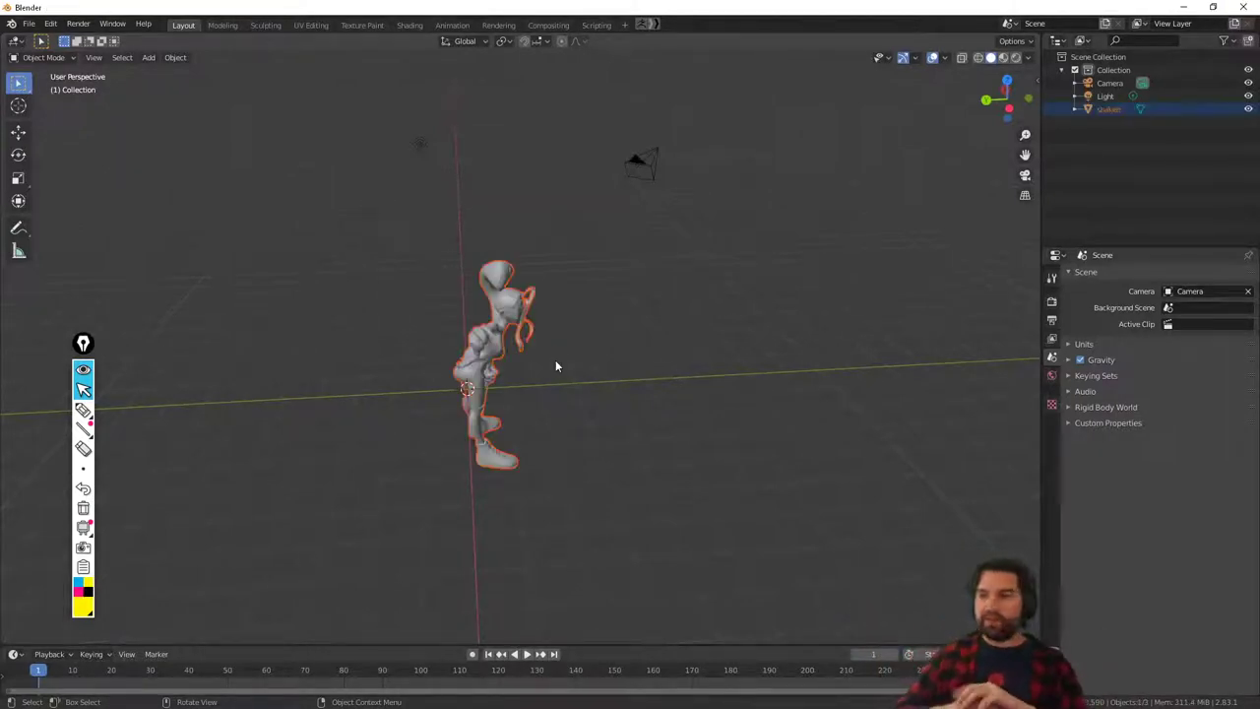
Examine the imported character from the front and look closely at the body and legs, selecting the mesh.
middle_click_drag(555, 355, 518, 339)
scroll(518, 339, "up", 3)
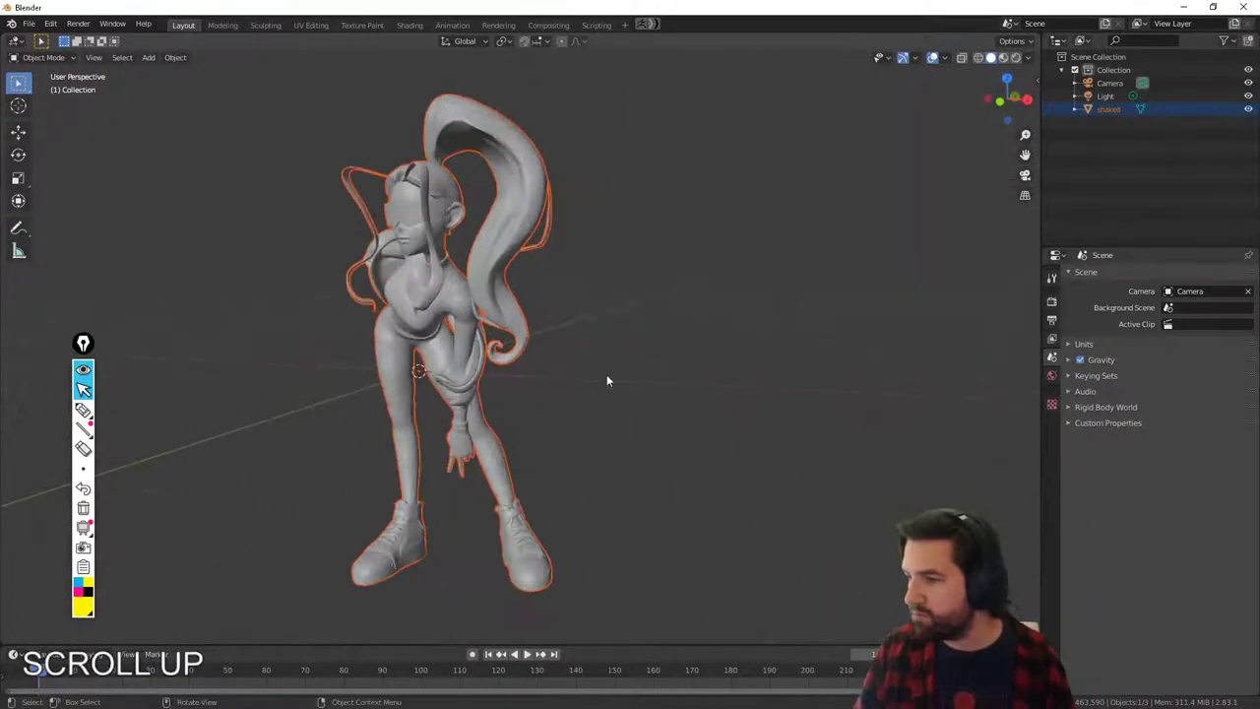
middle_click_drag(606, 374, 647, 388)
left_click(633, 410)
scroll(487, 442, "up", 5)
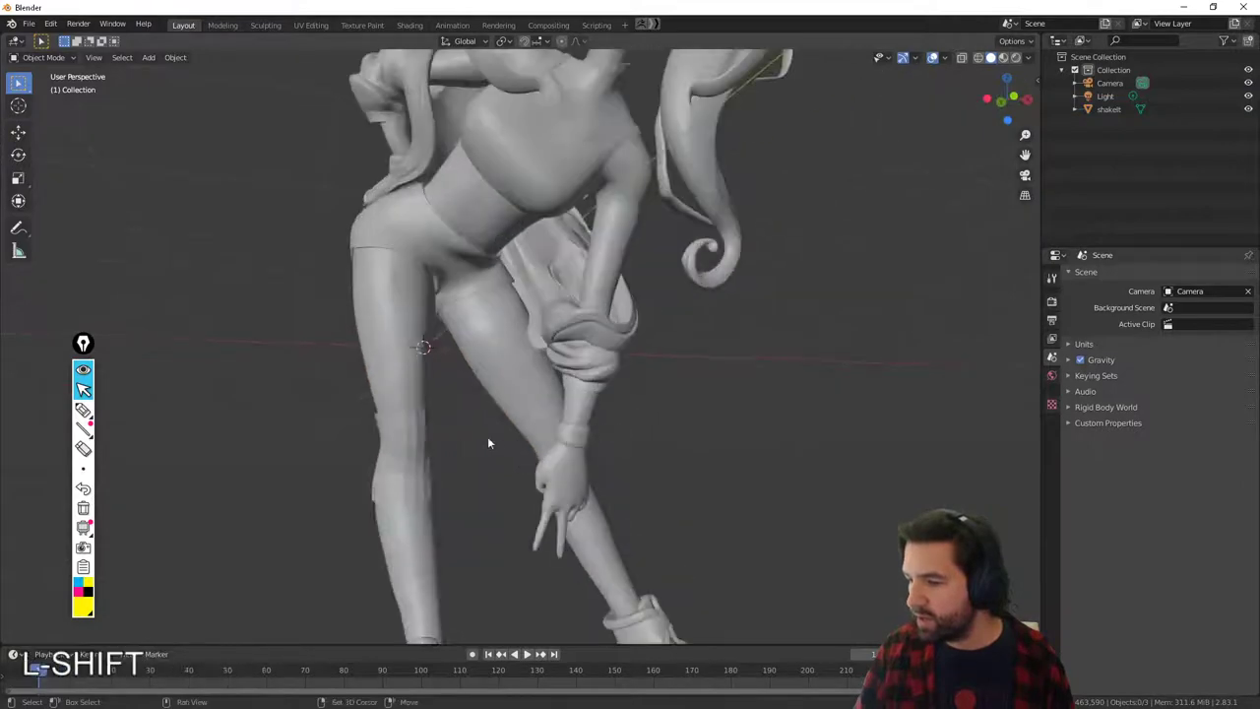
middle_click_drag(486, 442, 530, 498)
left_click(427, 509)
scroll(563, 365, "up", 5)
Examine the shading of the choker around the character's neck in Object Mode.
middle_click_drag(563, 365, 594, 341, "shift")
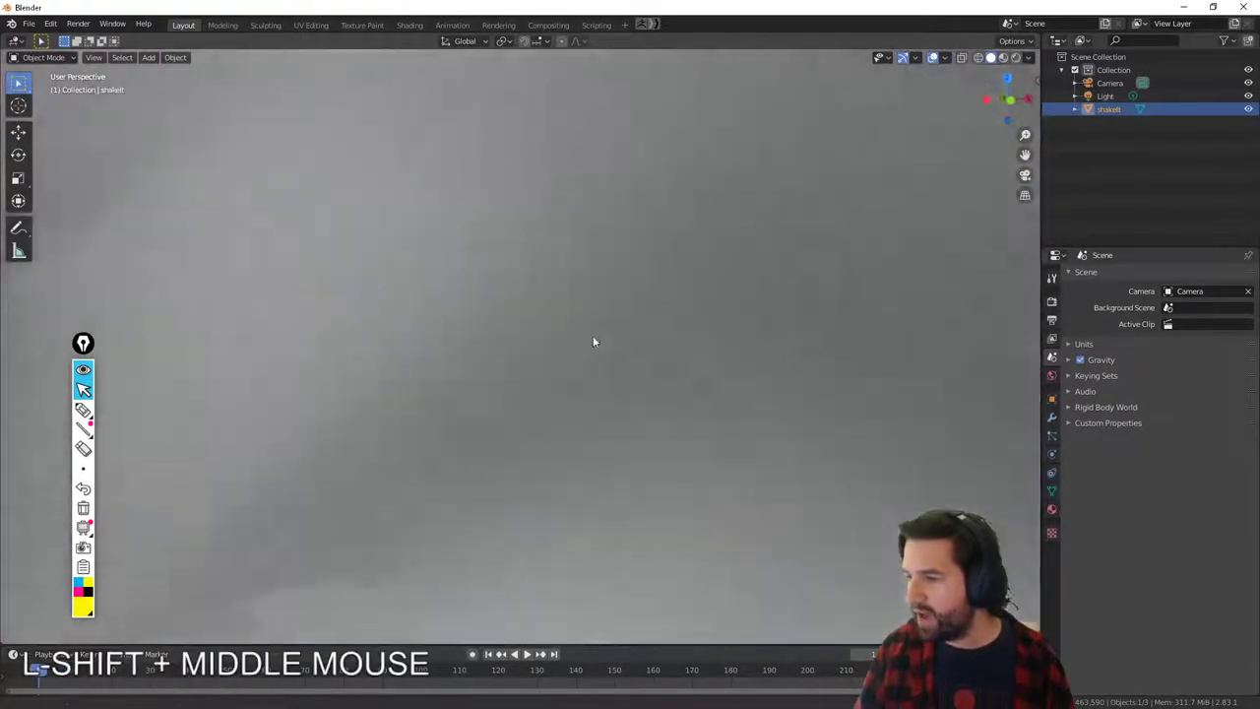
scroll(591, 344, "down", 3)
key("shift")
left_click(642, 313)
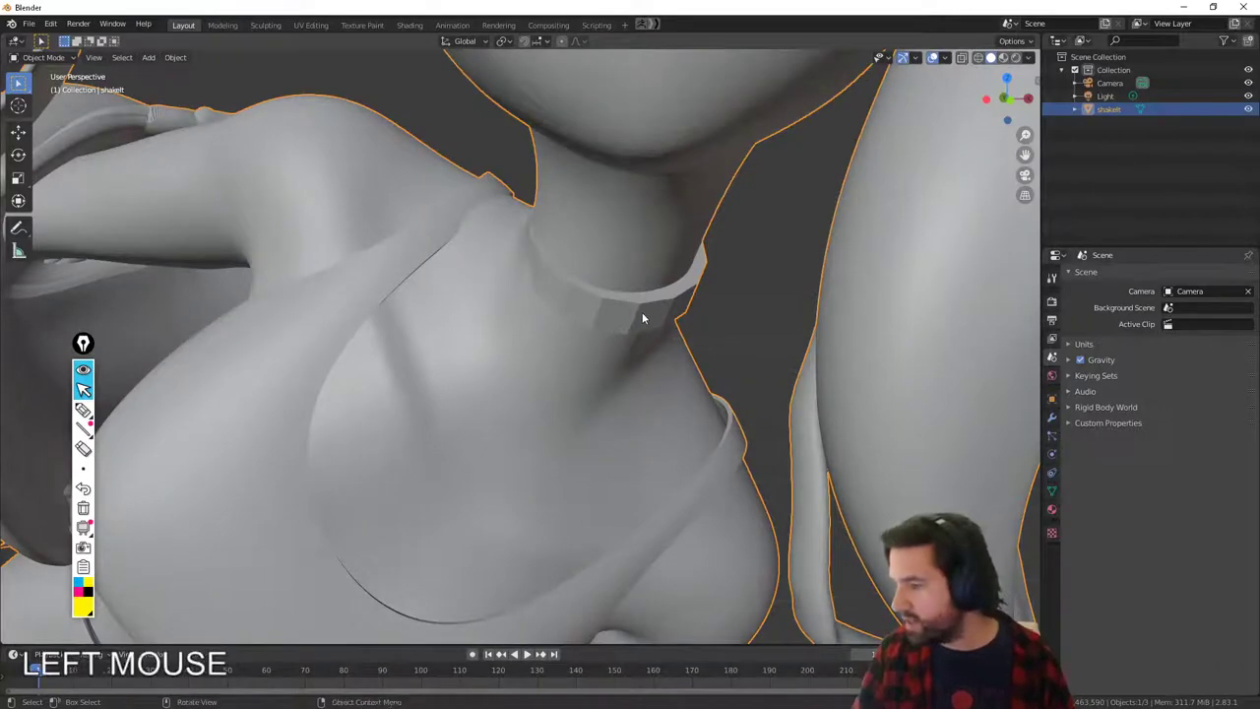
scroll(671, 372, "down", 3)
scroll(671, 371, "up", 2)
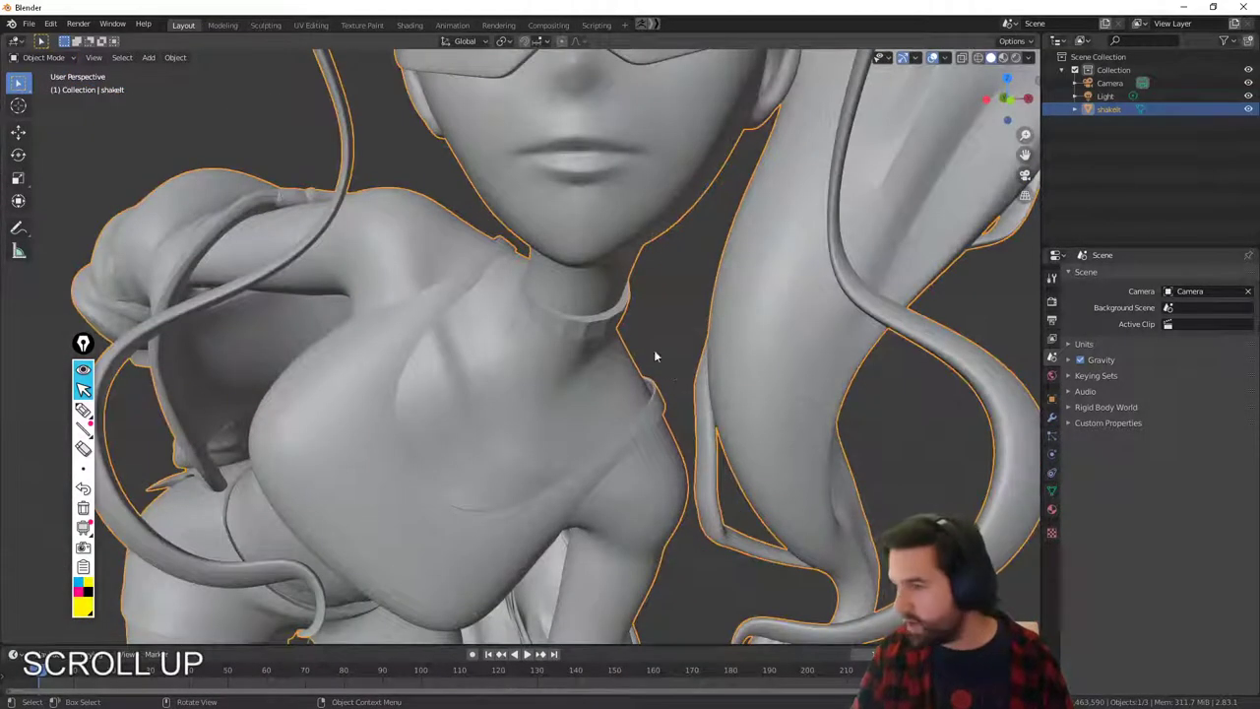
scroll(583, 334, "up", 3)
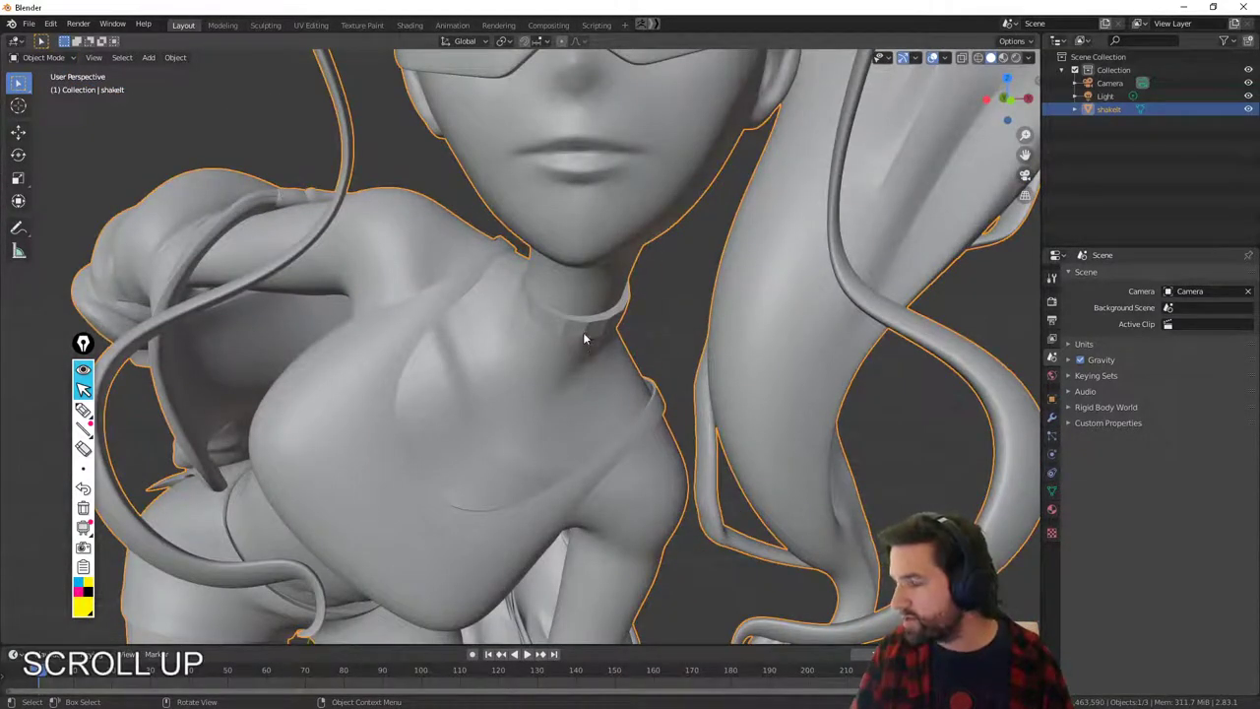
scroll(622, 348, "up", 1)
Examine the mesh topology of the neck choker and the knee band in Edit Mode, and return to Object Mode.
key("Tab")
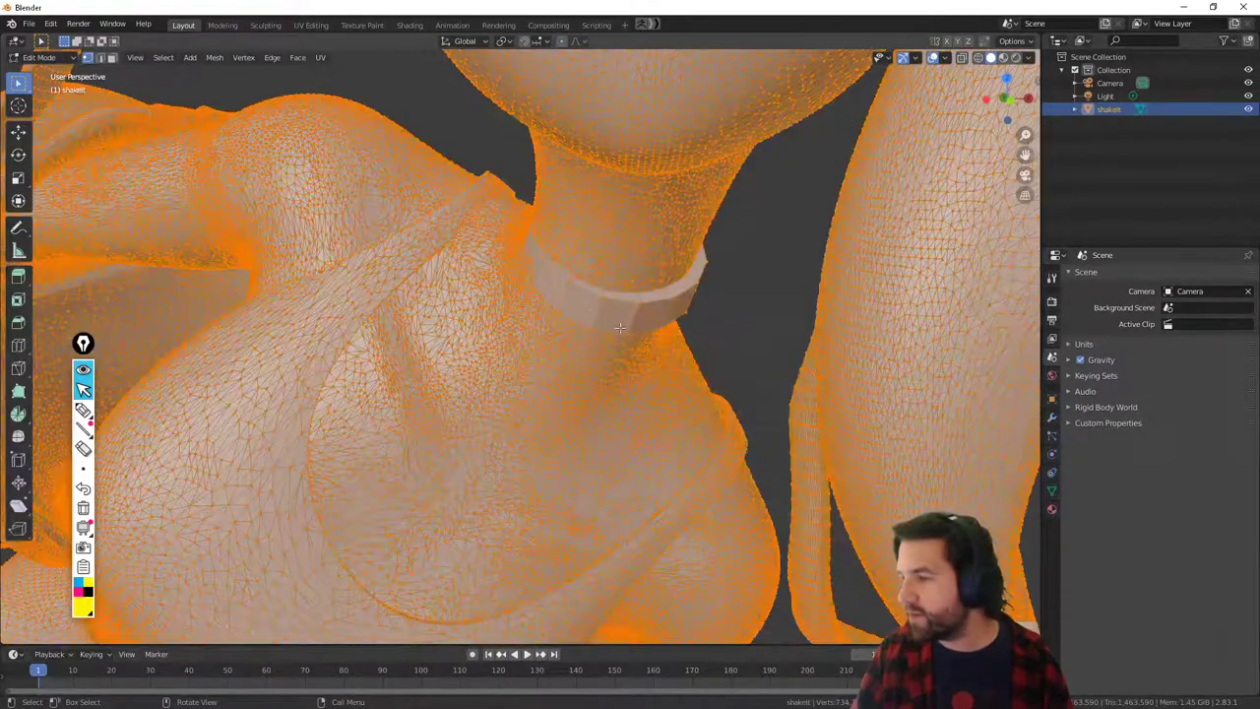
left_click(707, 290)
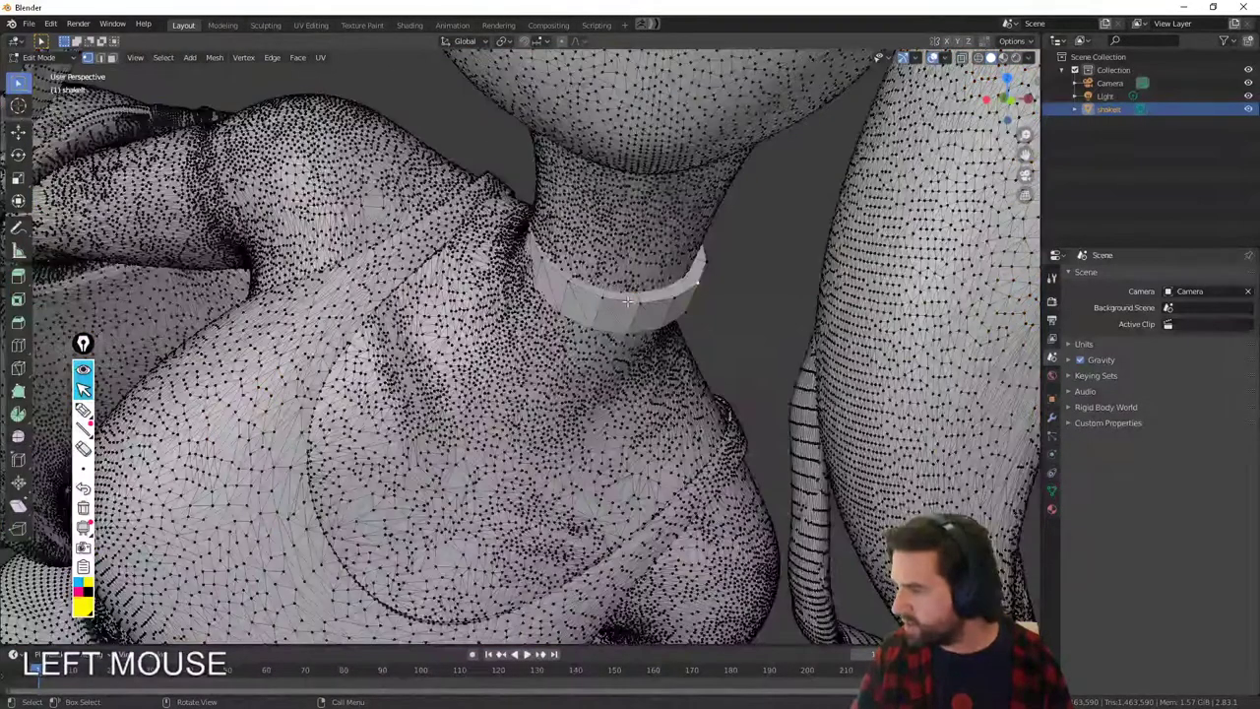
left_click(635, 302)
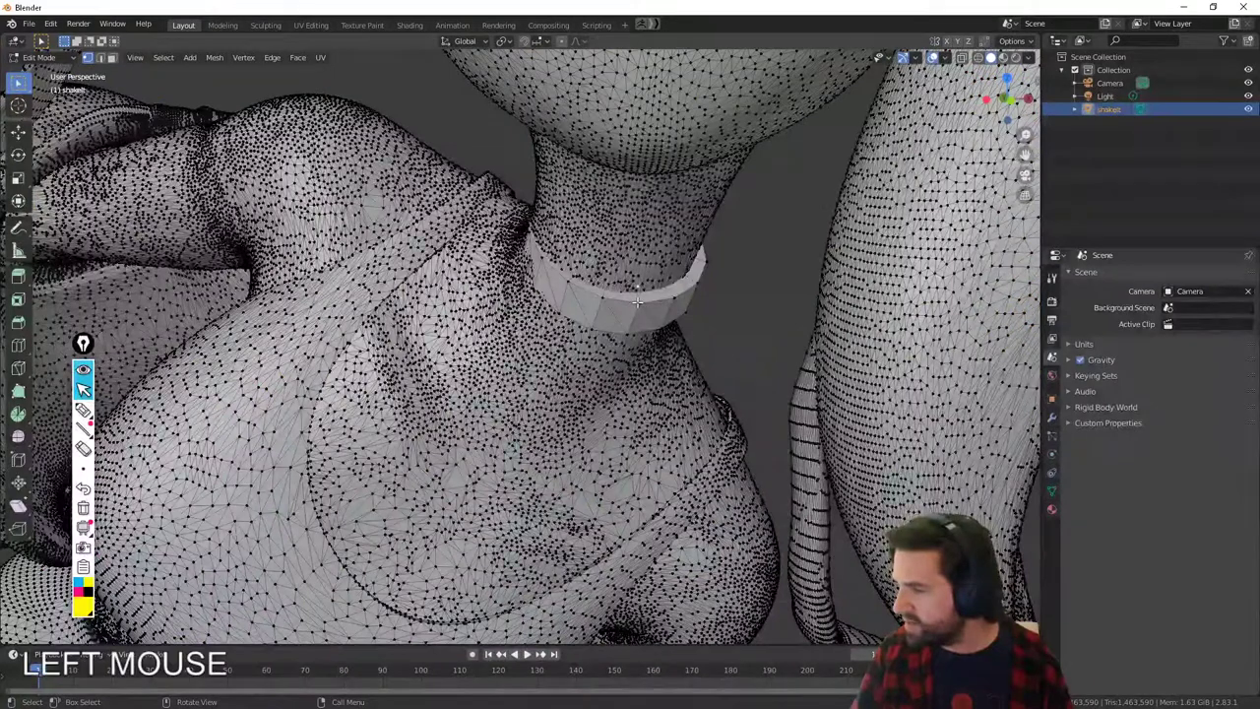
left_click(641, 303, "alt")
scroll(638, 340, "down", 8)
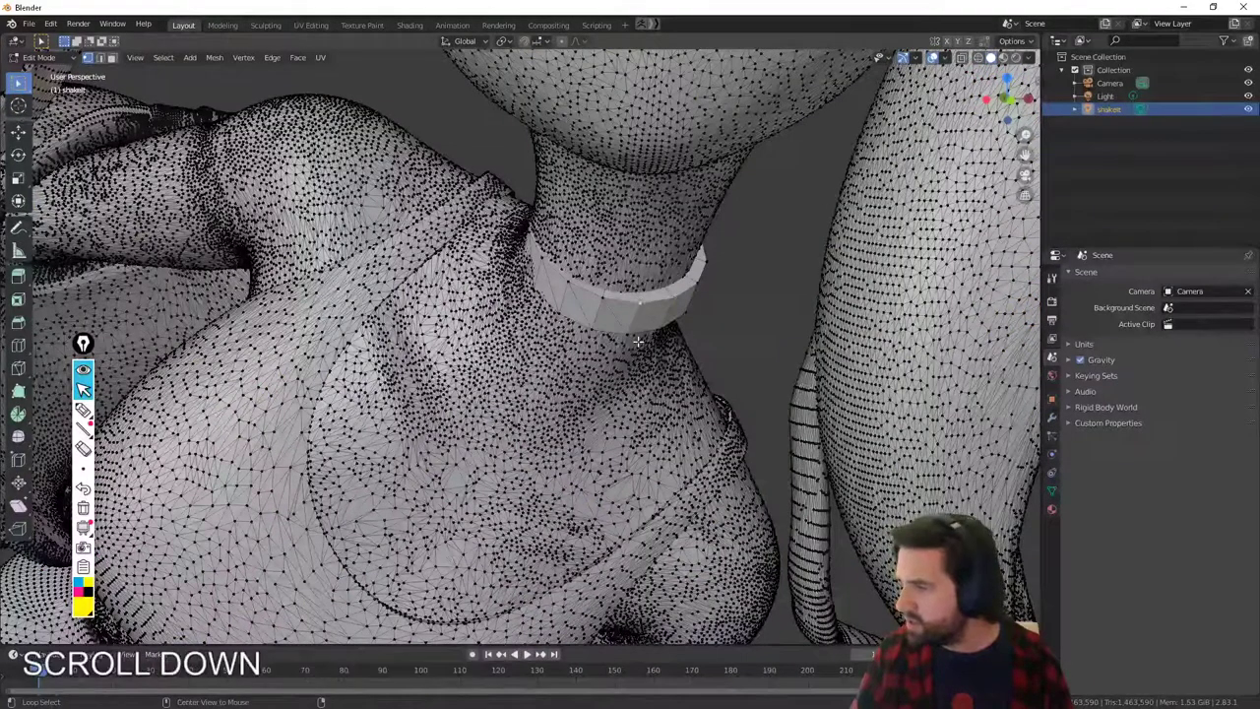
middle_click_drag(520, 484, 531, 314, "shift")
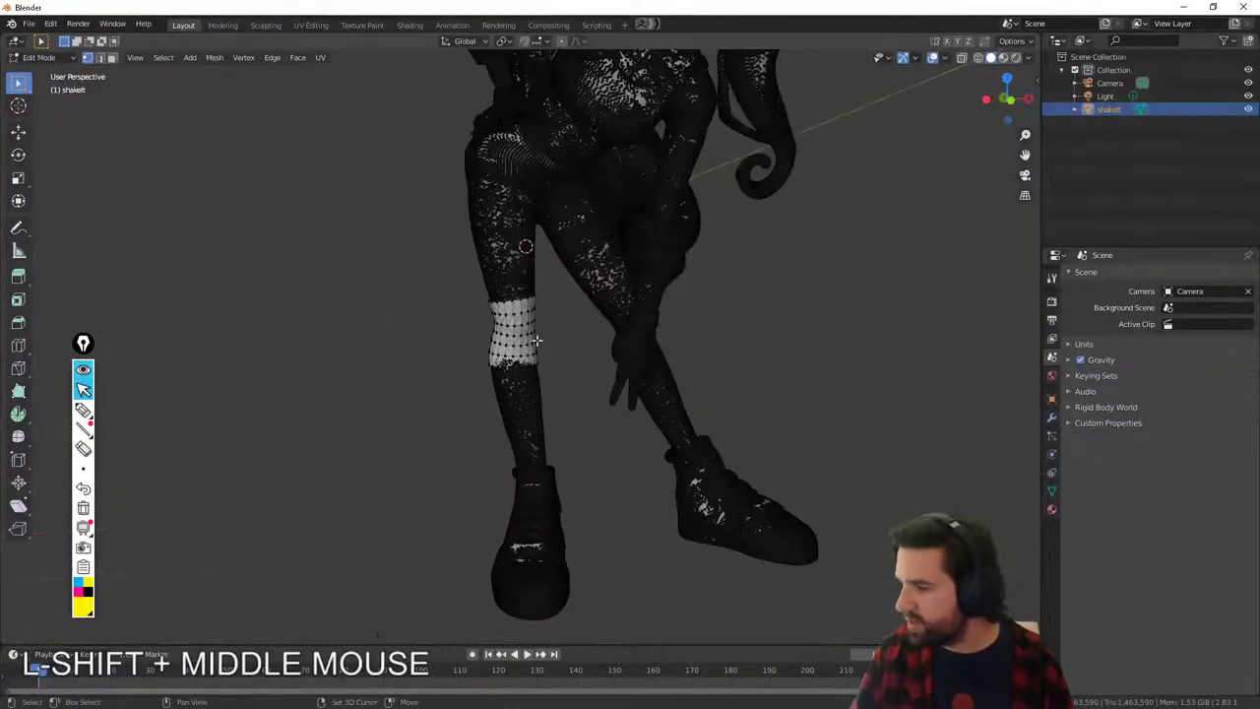
scroll(532, 312, "up", 4)
key("Tab")
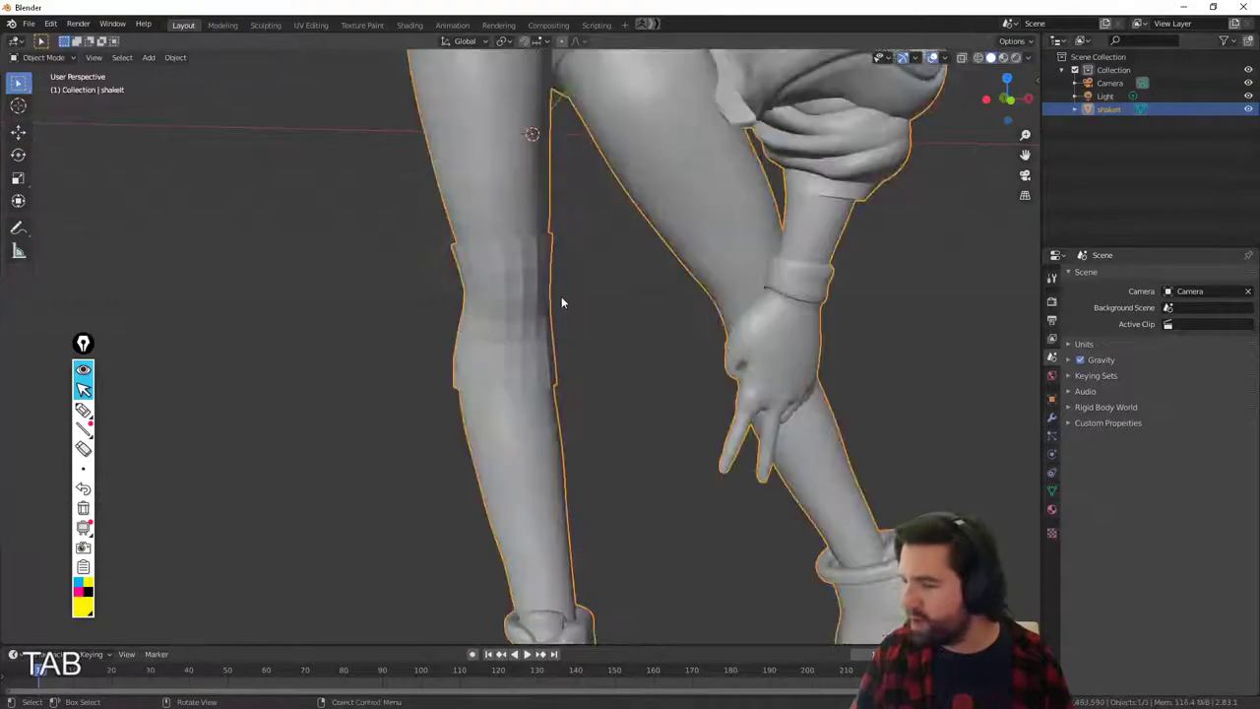
Separate the imported character mesh into individual objects by loose parts and return to Object Mode.
left_click(561, 296)
left_click(527, 292)
scroll(498, 371, "down", 4)
middle_click_drag(688, 323, 574, 442, "shift")
scroll(593, 398, "down", 3)
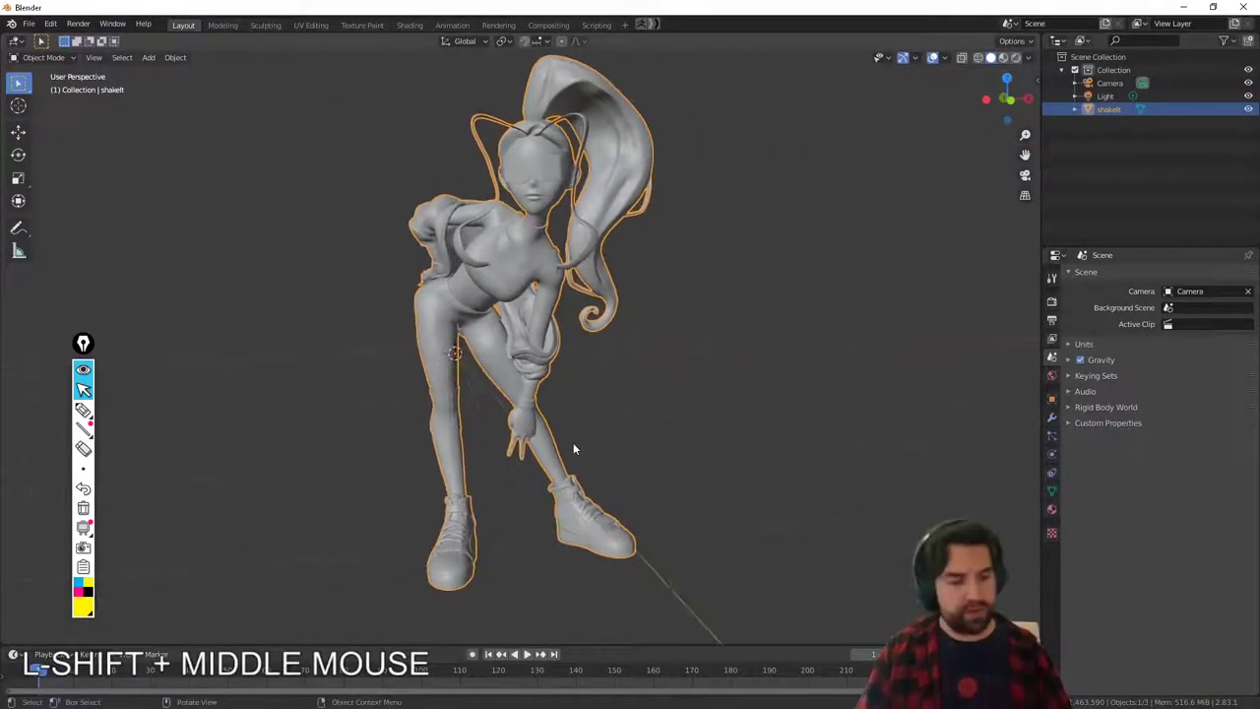
key("Tab")
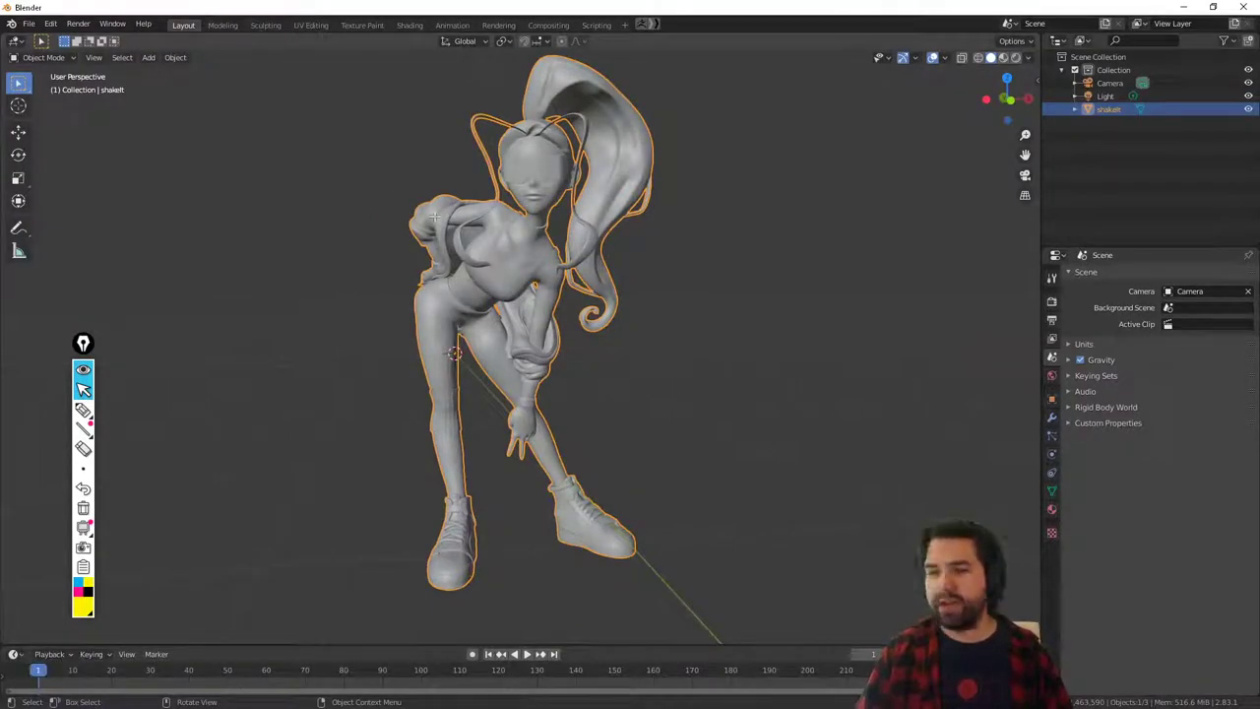
key("Tab")
mouse_move(623, 370)
middle_mouse_down()
mouse_move(545, 366)
mouse_move(604, 373)
middle_mouse_up()
key("p")
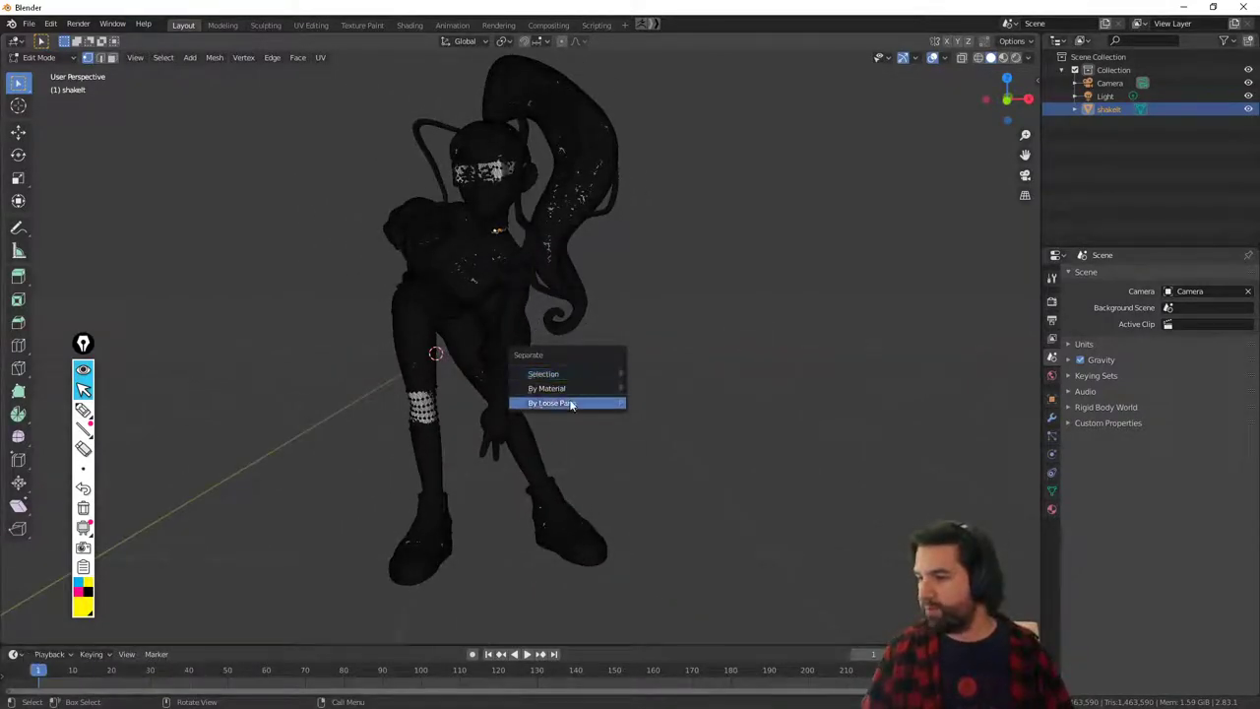
left_click(571, 404)
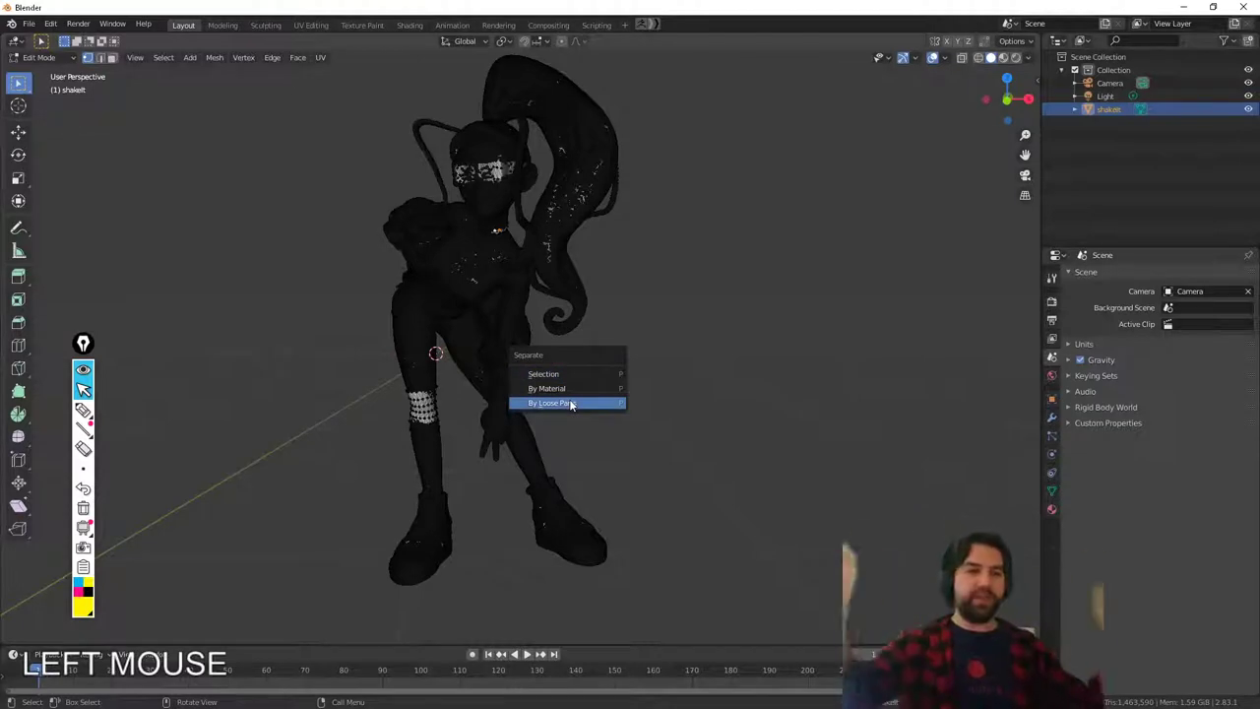
left_click(571, 404)
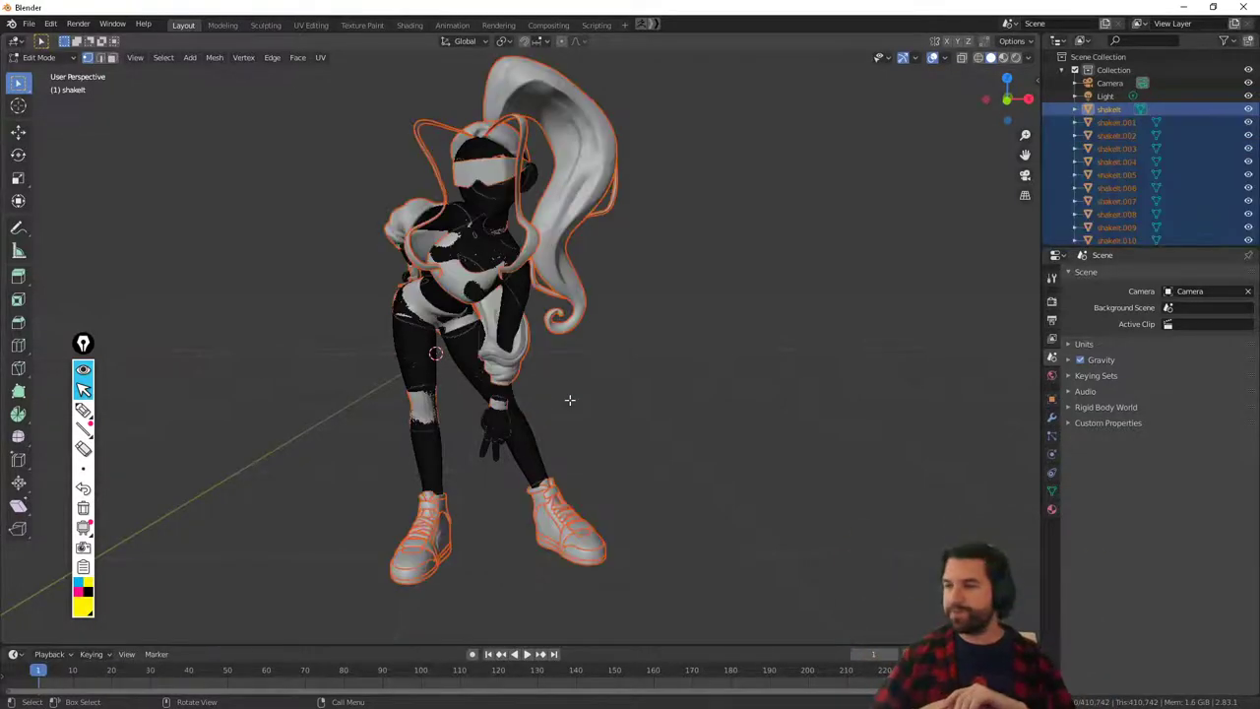
key("Tab")
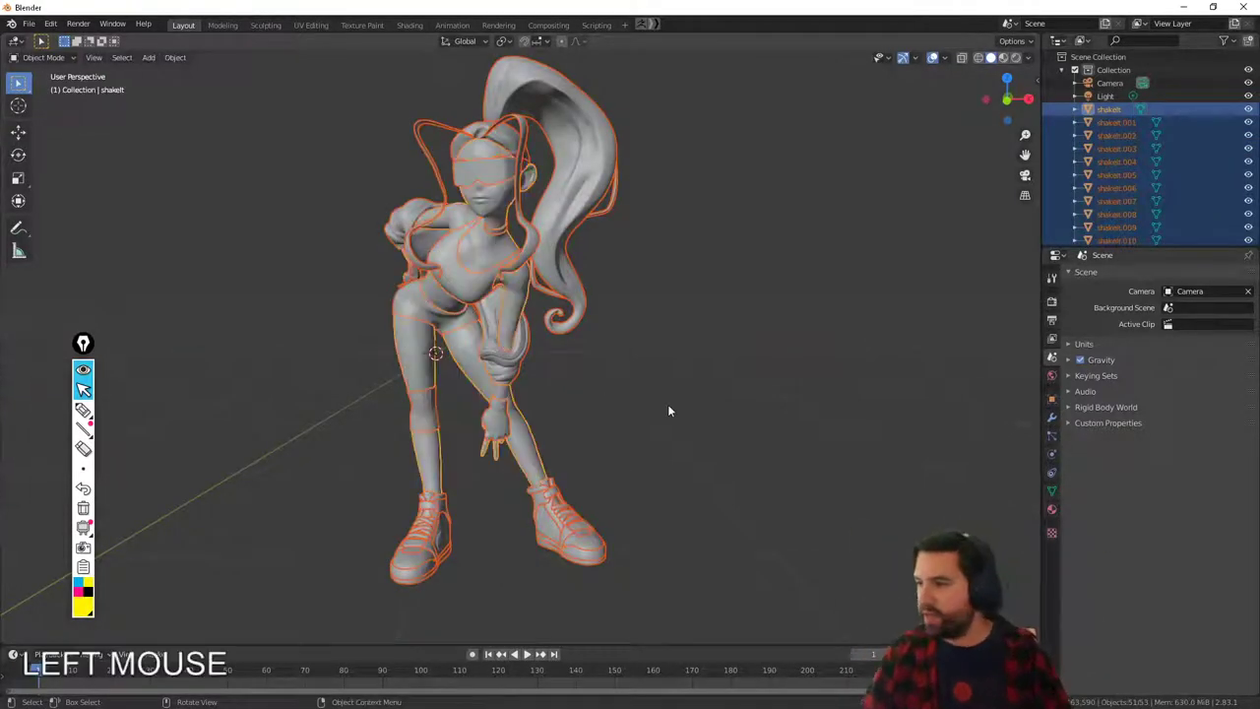
Add a Subdivision Surface modifier to the knee band and set its viewport subdivisions to 3.
left_click(667, 404)
middle_click_drag(648, 401, 699, 346, "shift")
scroll(502, 355, "up", 1)
left_click(500, 355)
scroll(522, 355, "up", 4)
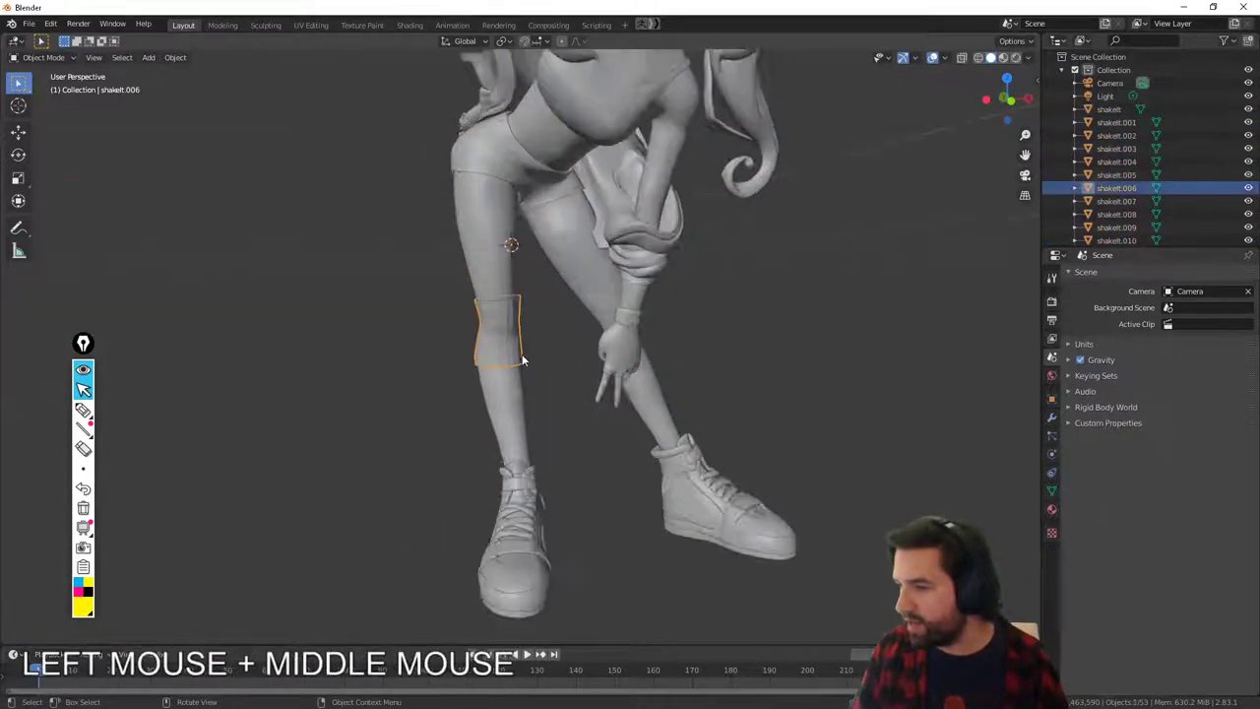
left_click(1050, 416)
left_click(1110, 275)
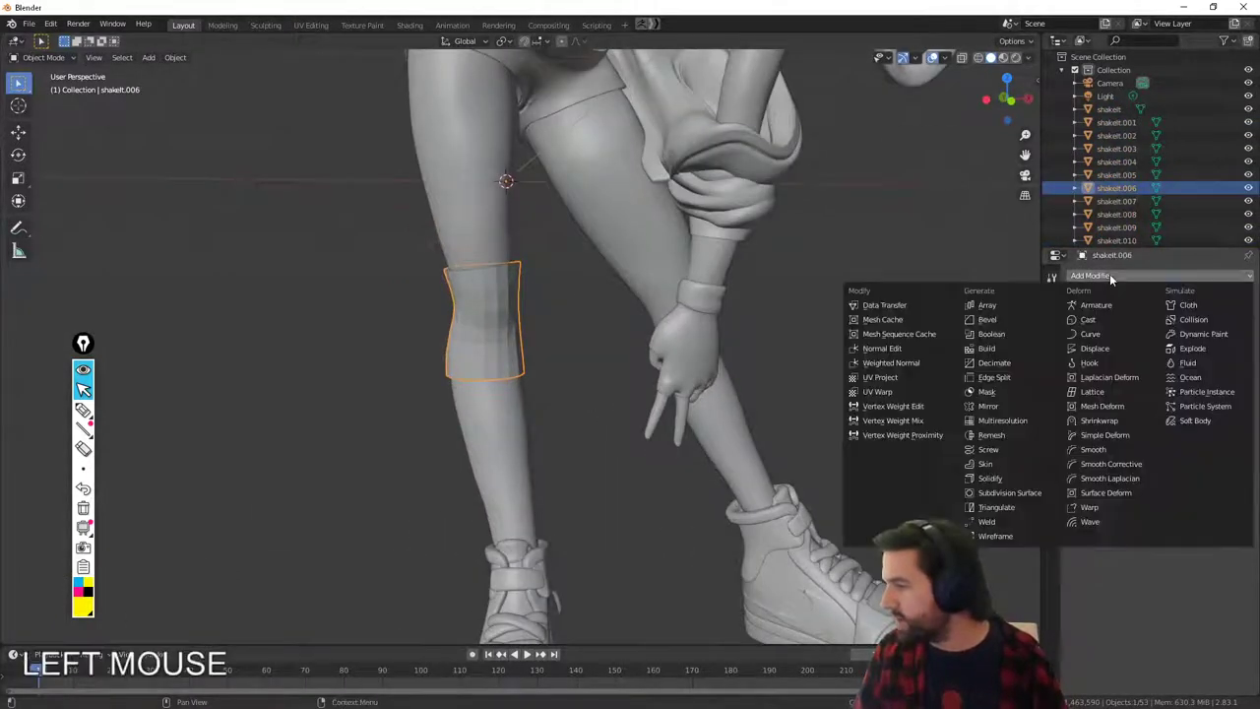
left_click(1012, 493)
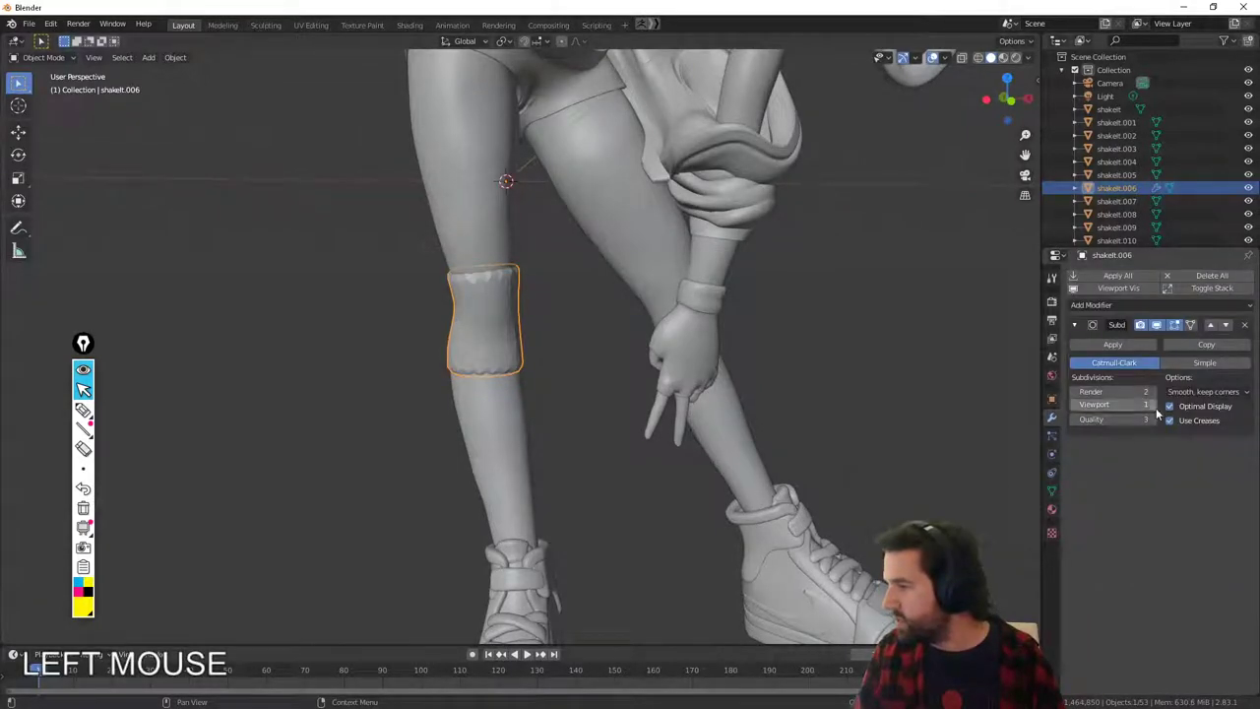
left_click(1153, 405)
left_click(1154, 405)
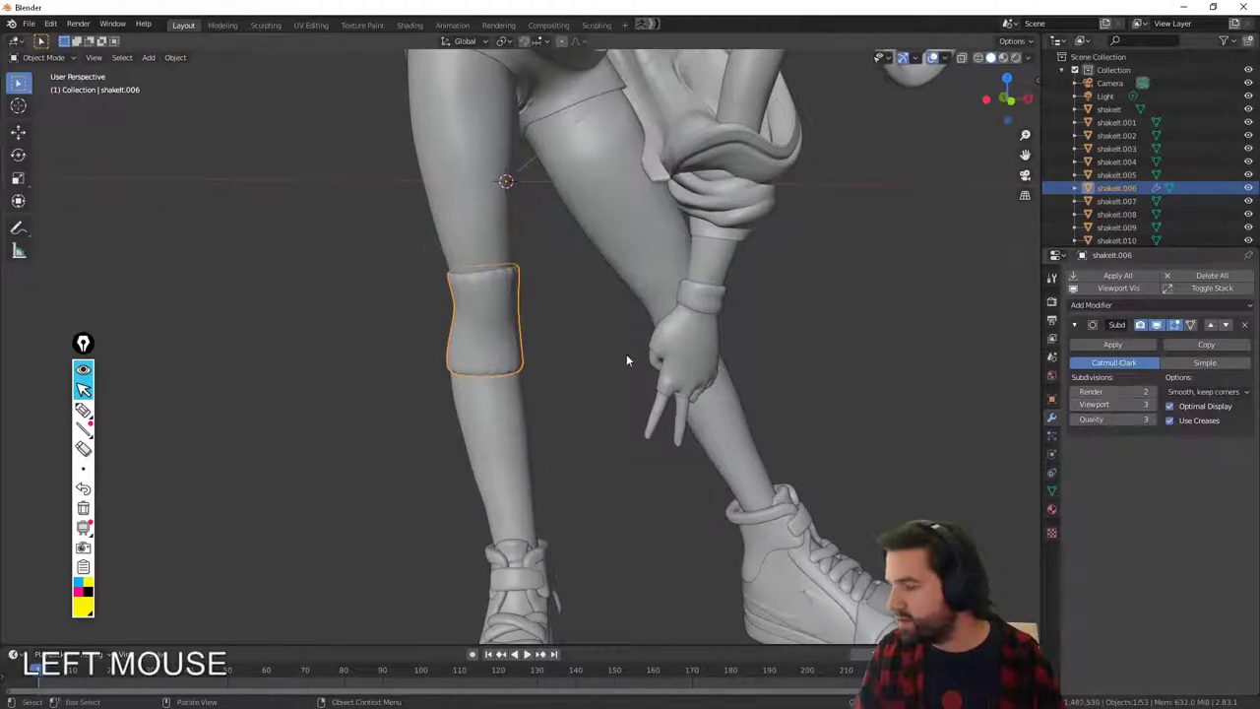
Check the knee band's subdivided shape against its mesh in Edit Mode and remove the Subdivision Surface modifier.
scroll(591, 325, "up", 5)
middle_click_drag(555, 291, 617, 456, "shift")
left_click(514, 368)
right_click(515, 364)
left_click(615, 367)
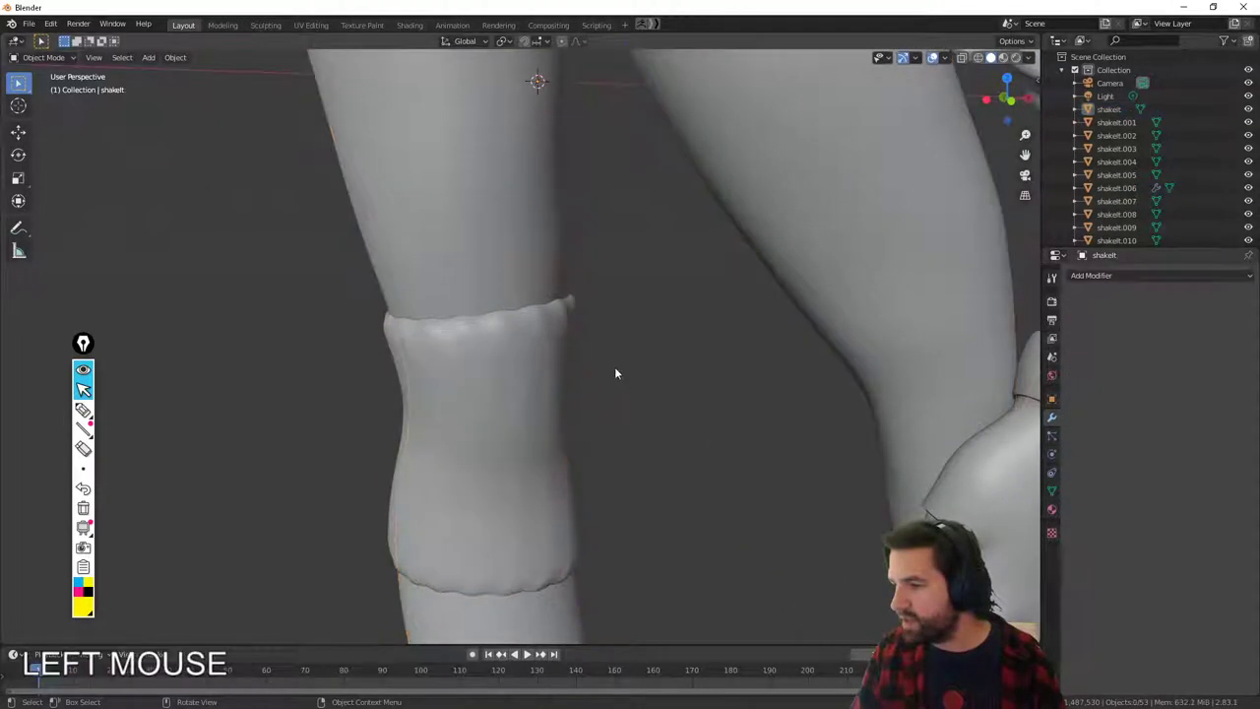
left_click(568, 354)
key("Tab")
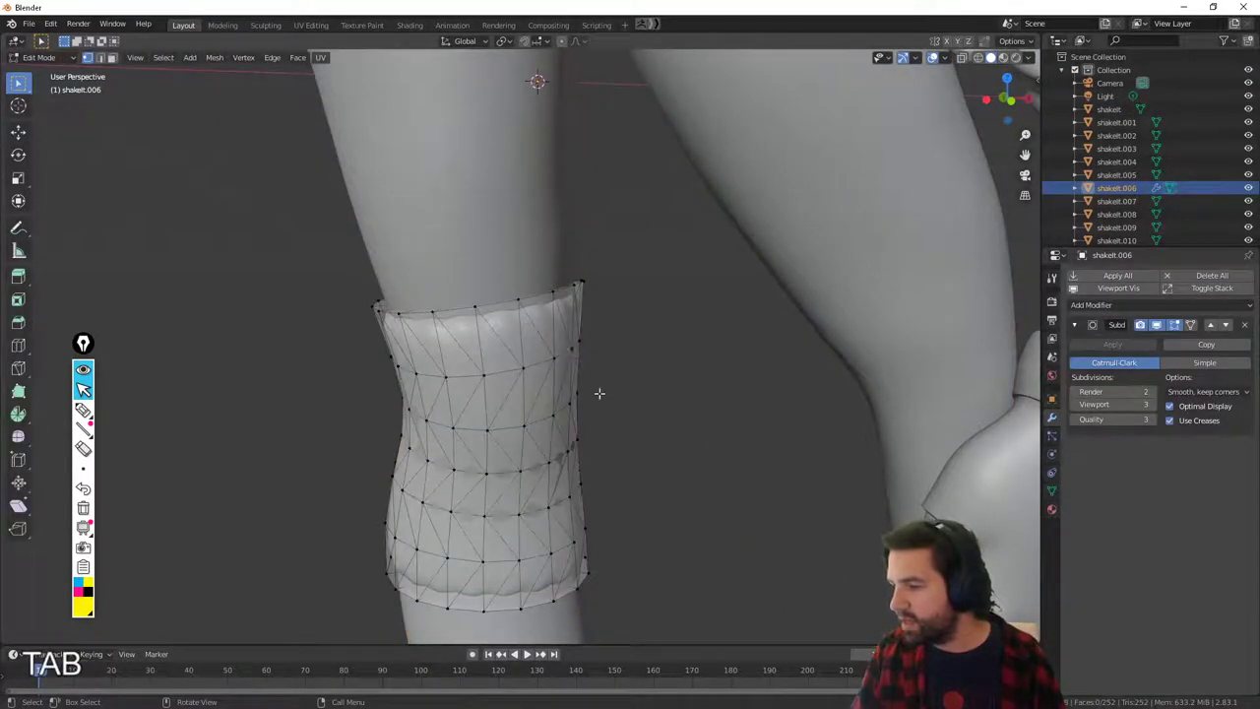
middle_click_drag(599, 393, 604, 402)
left_click(1244, 326)
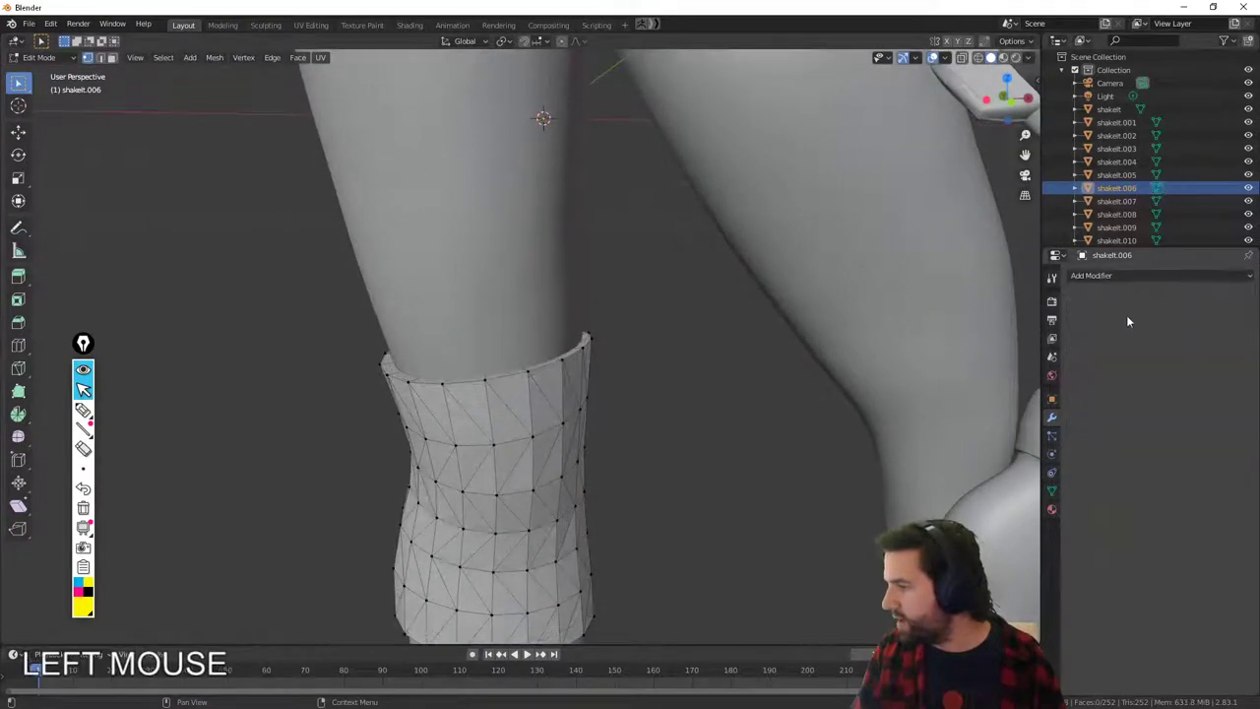
Try a Decimate modifier on the knee band in Un-Subdivide mode with 1 iteration, and remove it.
left_click(1101, 274)
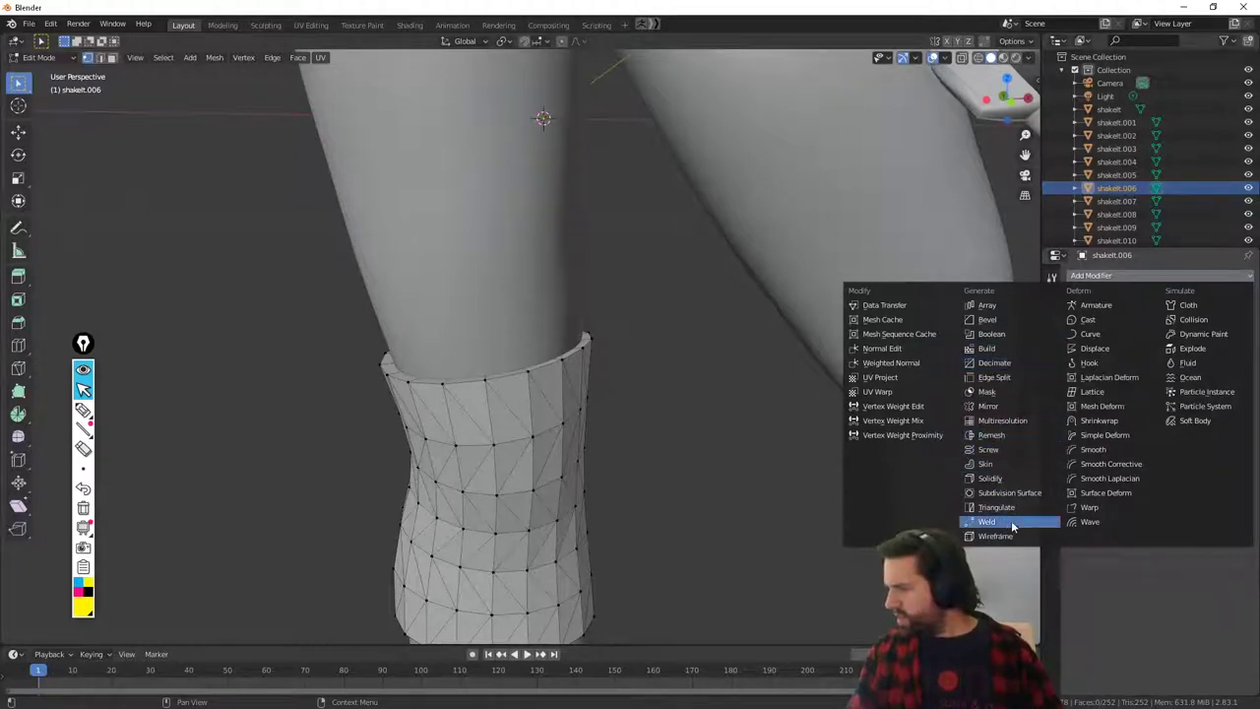
left_click(994, 363)
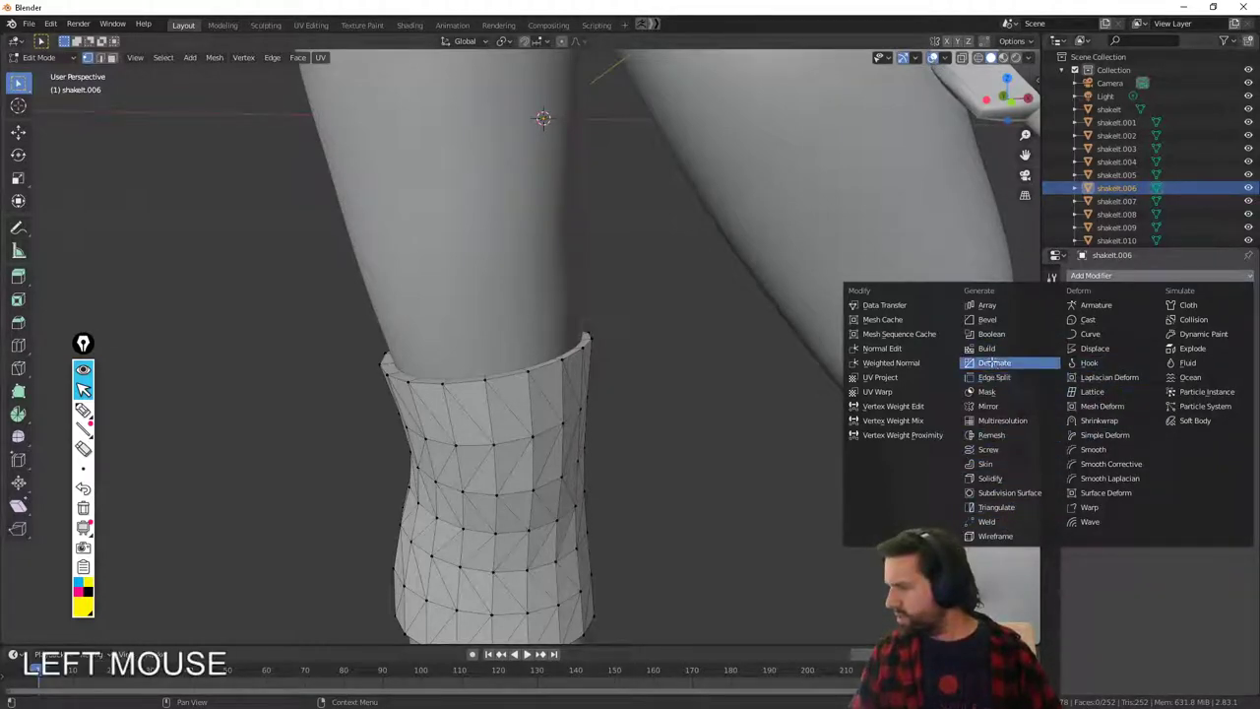
left_click(1156, 368)
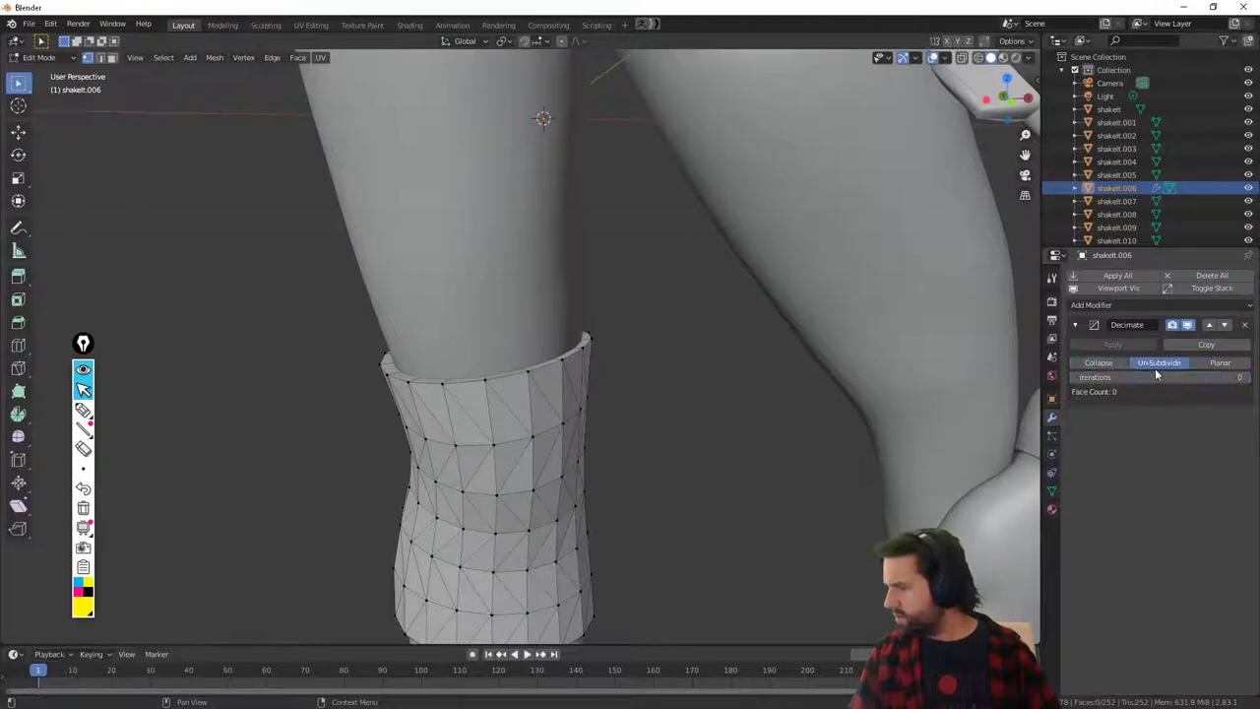
left_click(1248, 378)
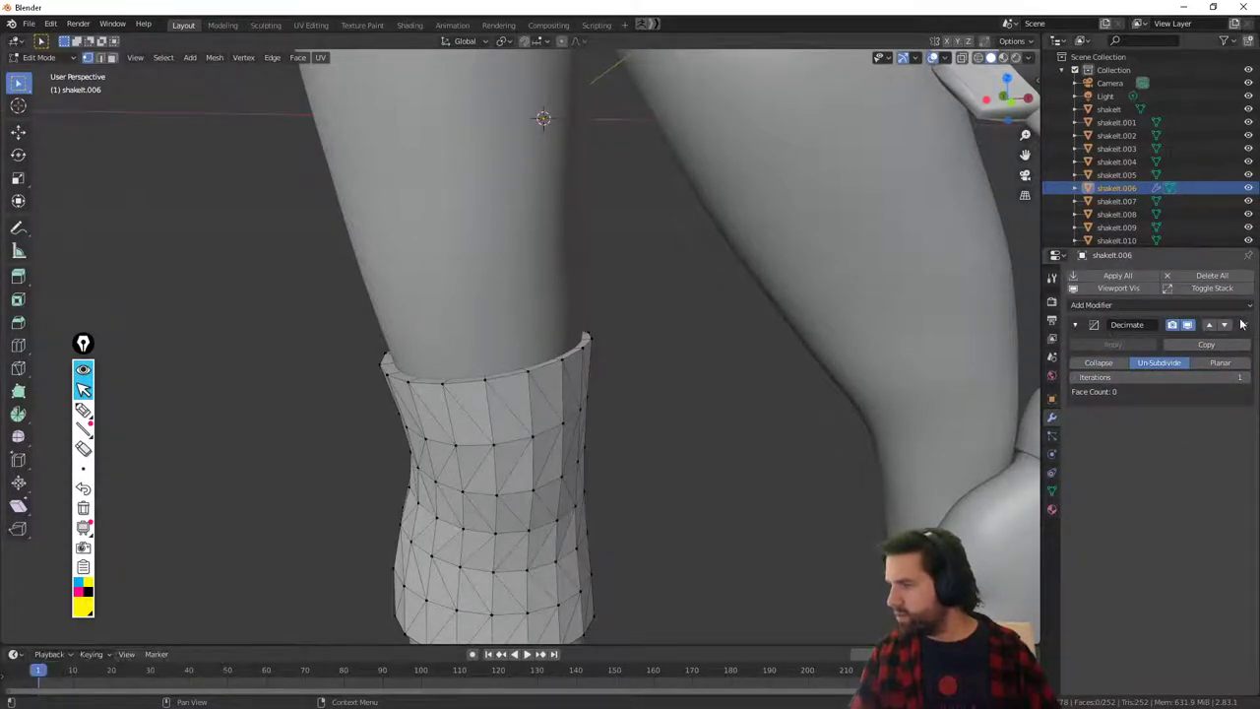
left_click(1243, 325)
Examine the knee band's triangulated mesh up close, selecting diagonal edges in the upper row, and return to Object Mode.
key("Tab")
left_click(574, 417)
middle_click_drag(574, 417, 625, 388, "shift")
left_click(620, 395)
key("Tab")
left_click(620, 312)
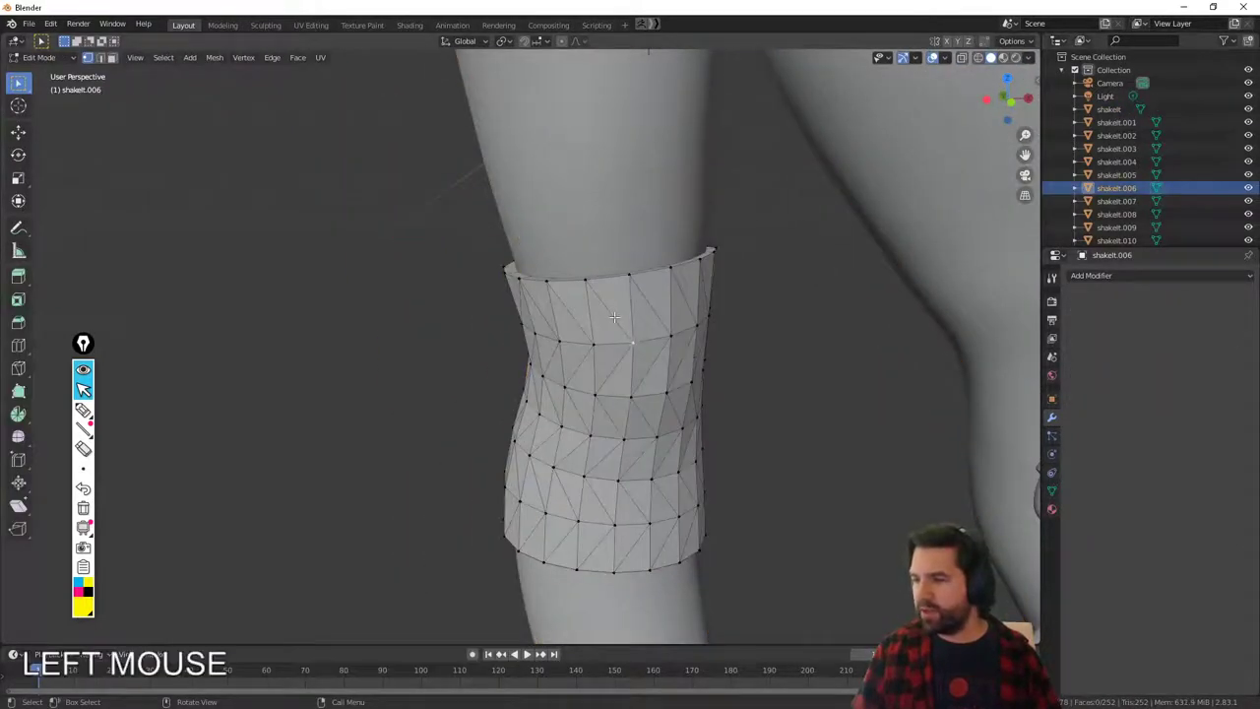
key("2")
left_click(614, 311)
left_click(654, 300, "shift")
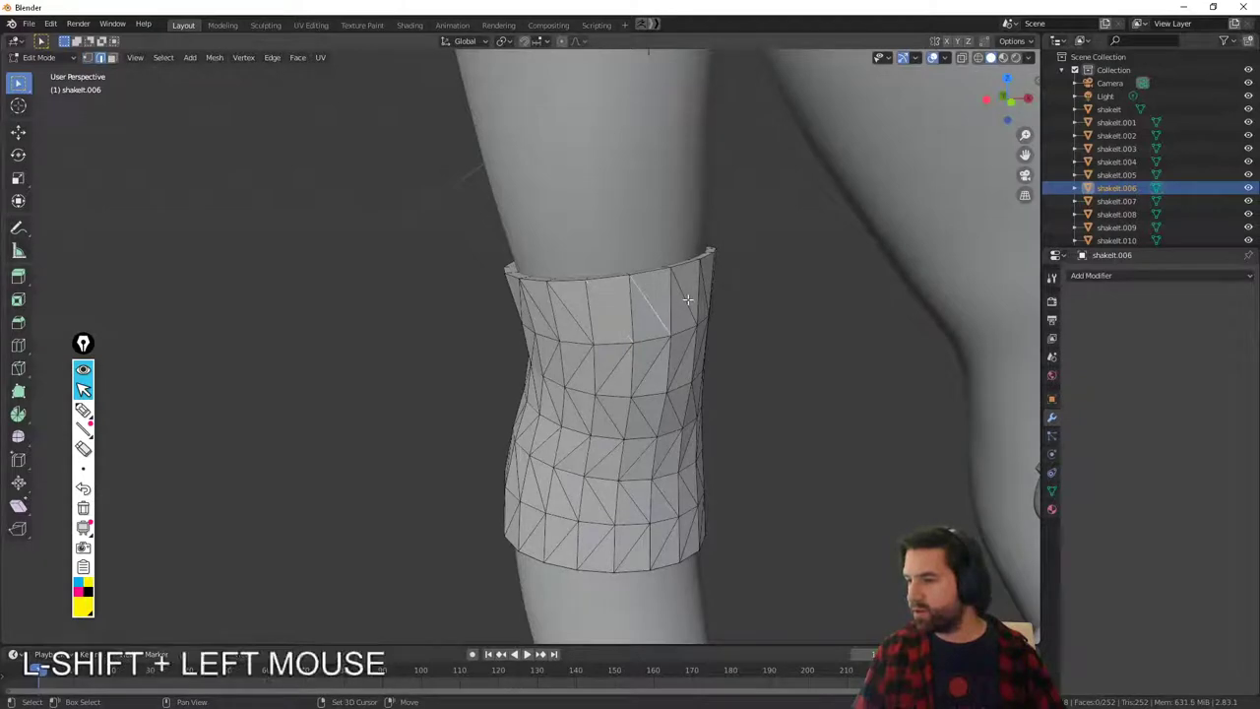
middle_click_drag(654, 301, 735, 345)
key("Tab")
left_click(1093, 276)
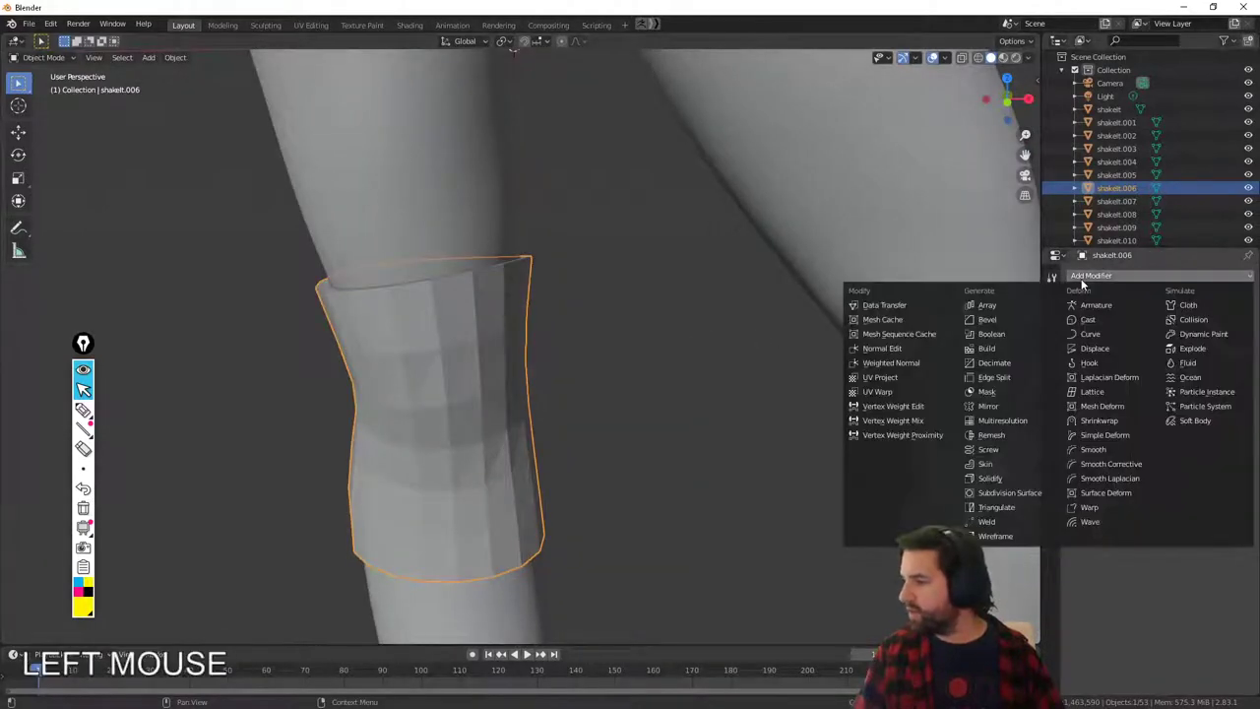
Try to loop-select the edges and the faces around the knee band's top rim in Edit Mode.
key("Tab")
middle_click_drag(588, 302, 657, 446)
left_click(676, 435)
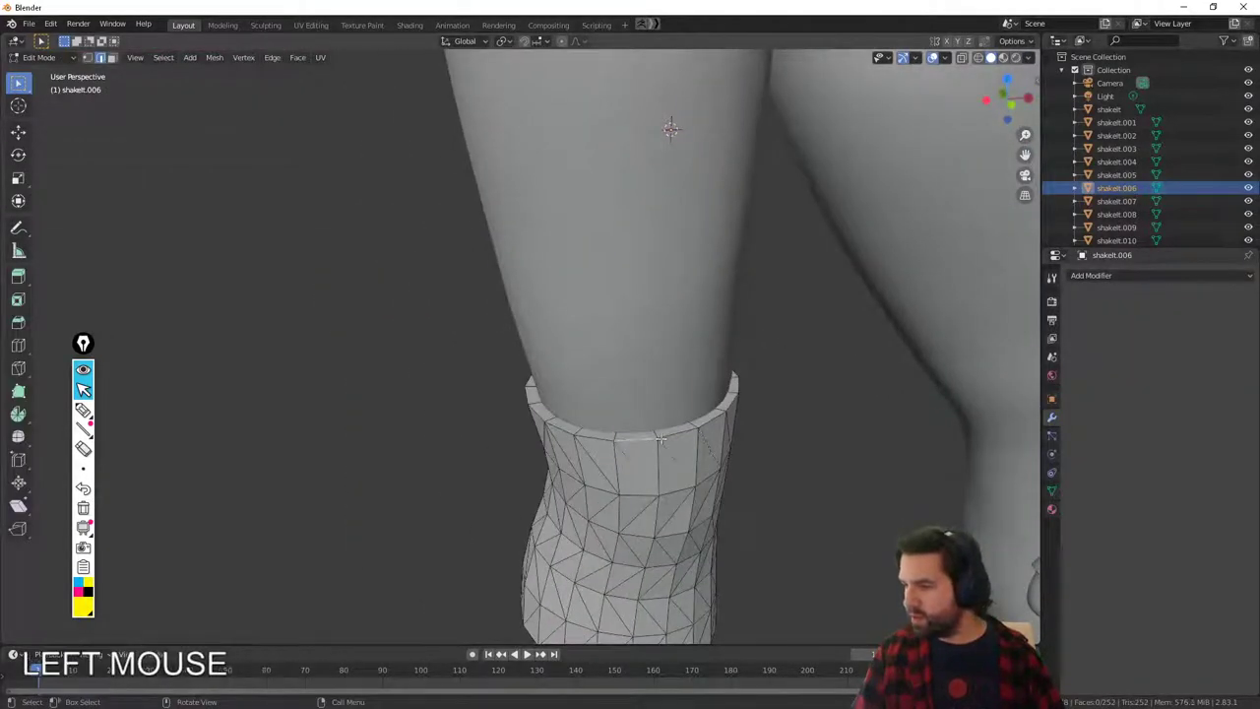
left_click(677, 435, "alt")
left_click(706, 423, "alt+shift")
left_click(706, 423, "shift")
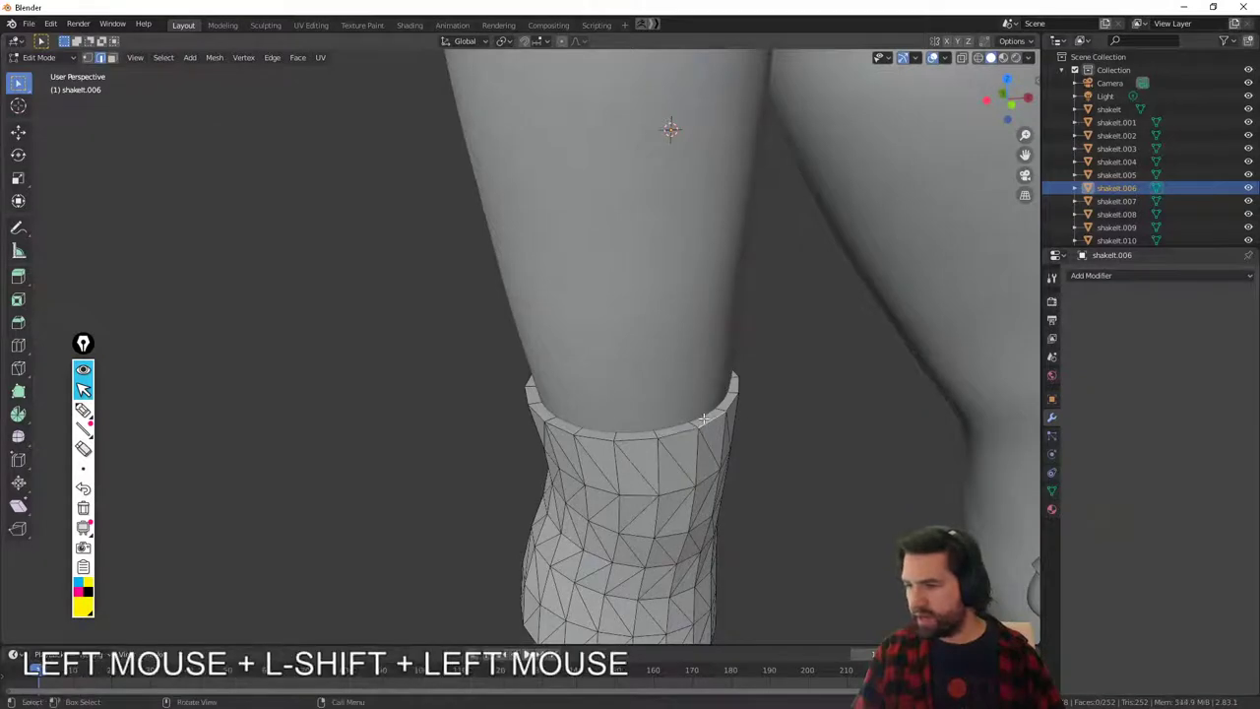
key("3")
left_click(705, 421)
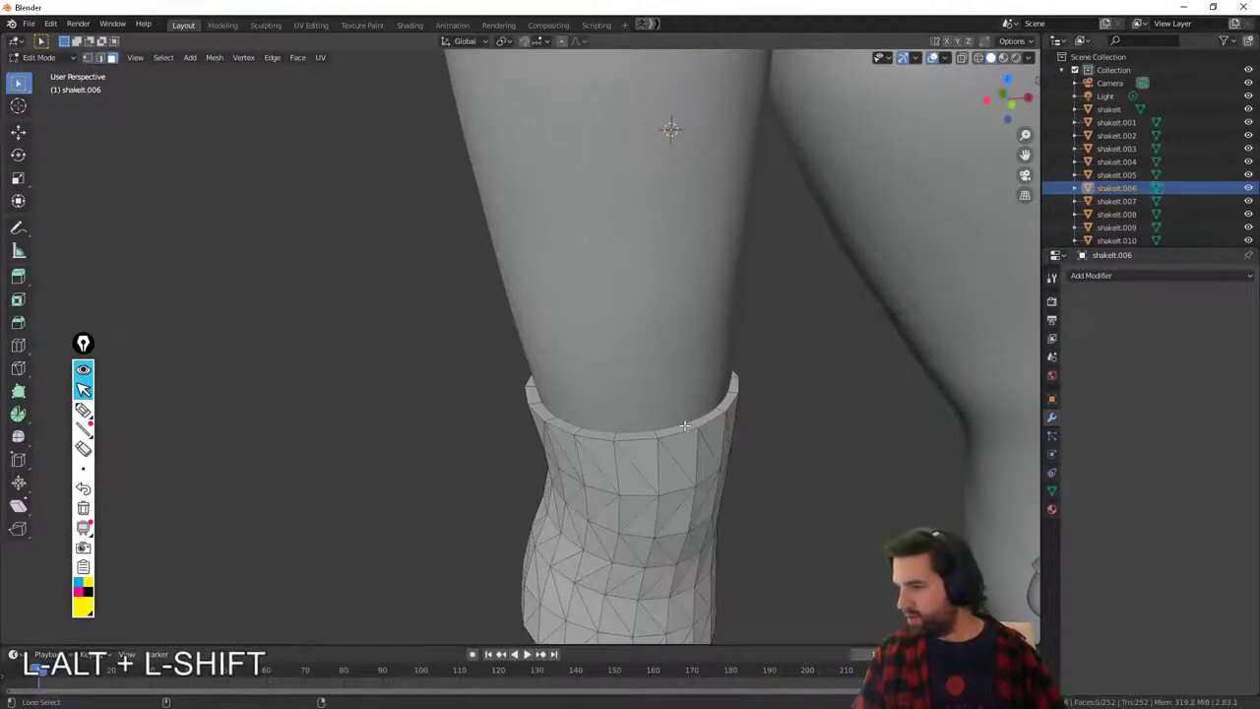
left_click(726, 405, "alt")
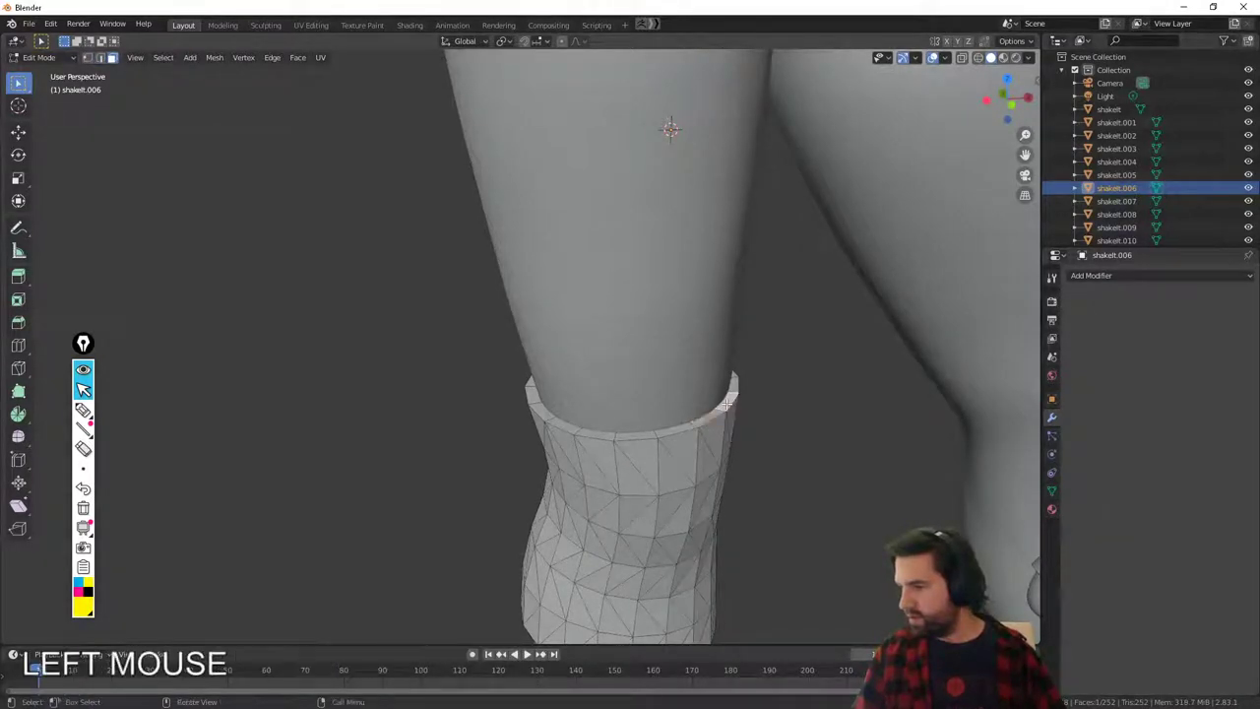
key("Tab")
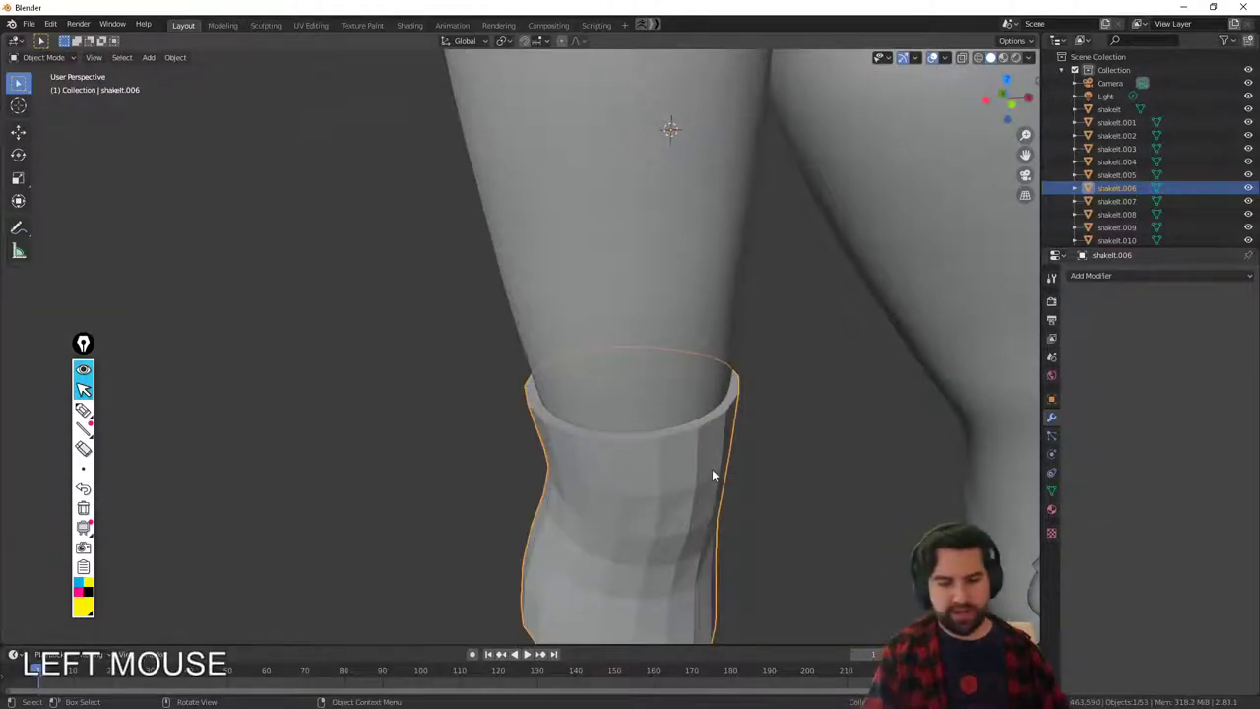
Isolate the knee band in local view and select the centre vertex of its top cap in Edit Mode.
key("KP_Divide")
key("Tab")
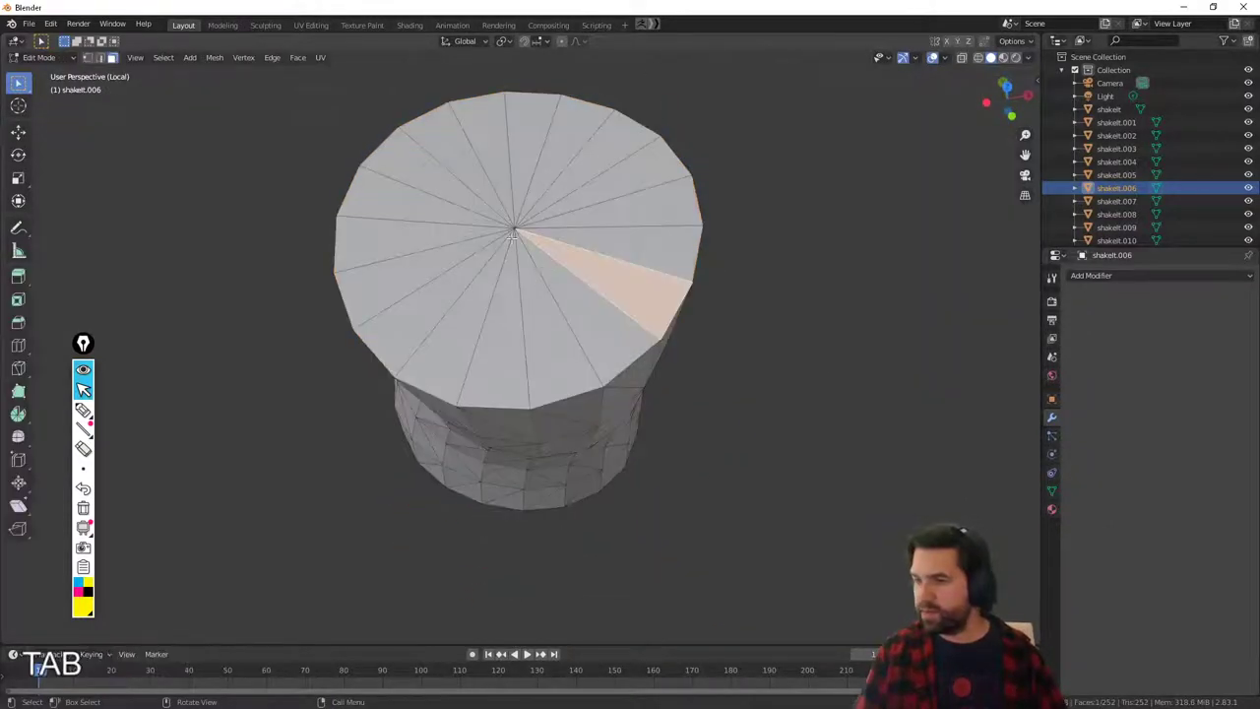
key("1")
left_click(513, 232)
middle_click_drag(513, 234, 543, 258)
middle_click_drag(551, 315, 640, 363, "shift")
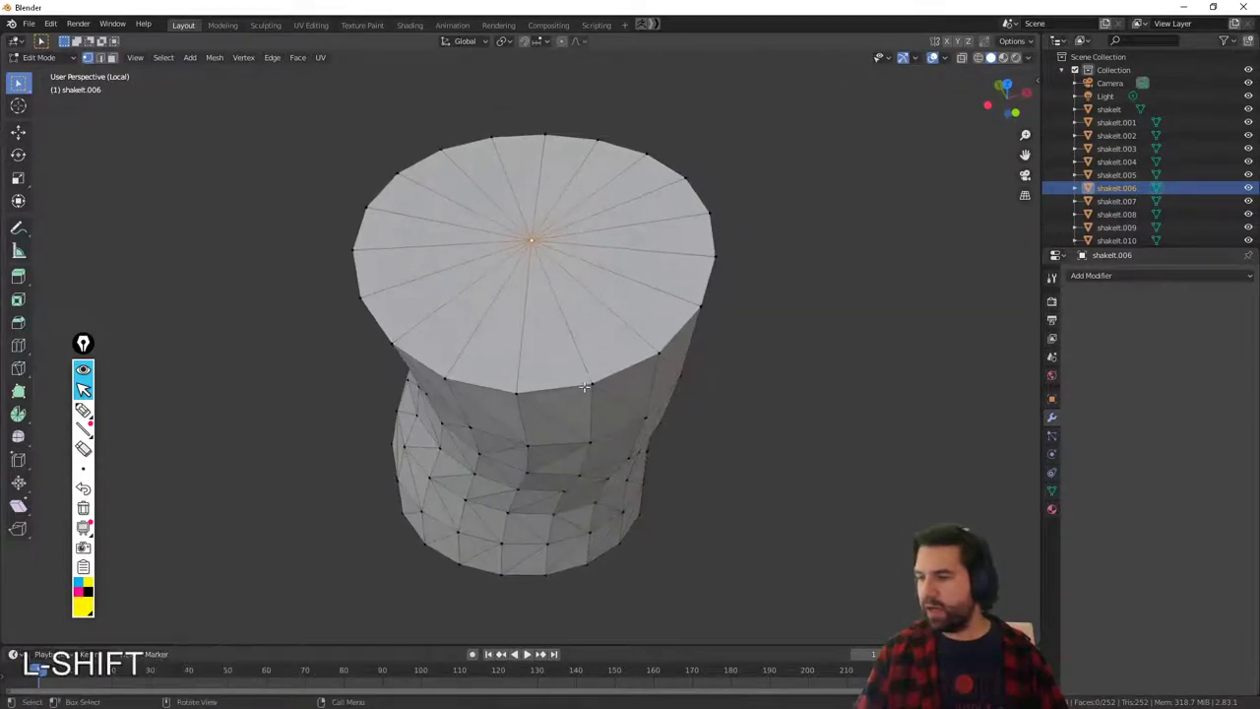
Try to select the top cap's outer rim with loop and shortest-path region selection, and undo the region selection.
left_click(646, 352, "alt+shift")
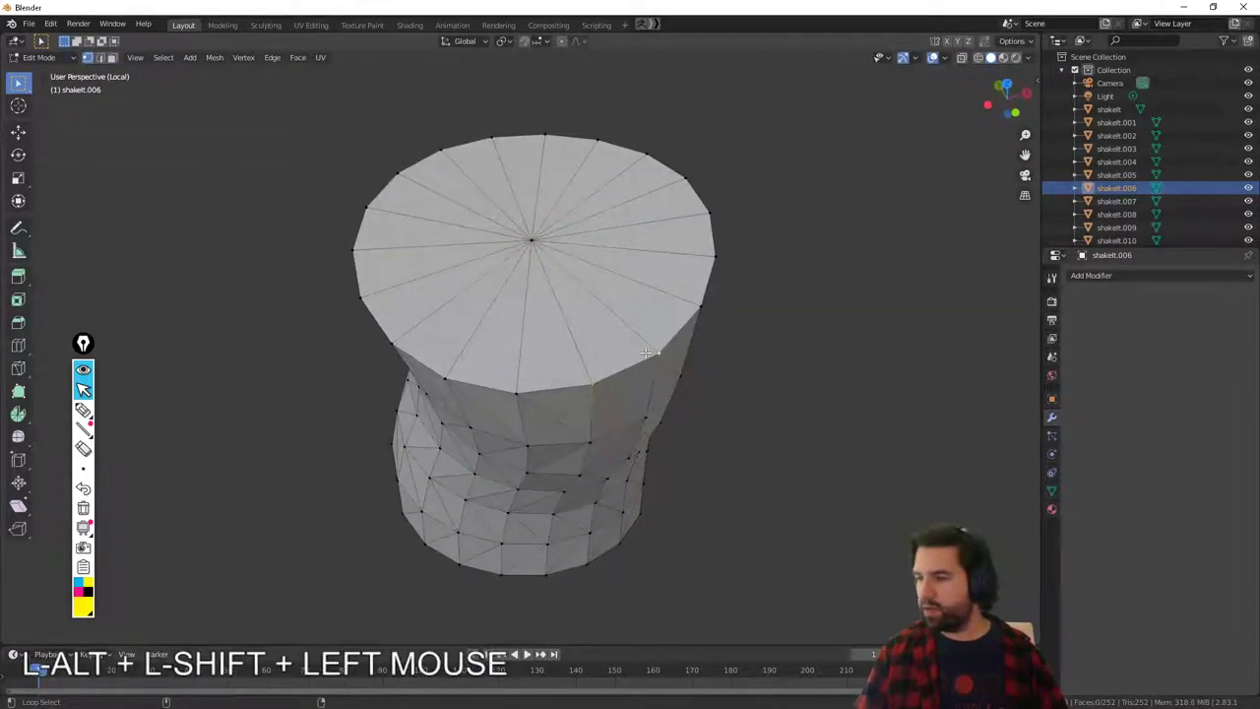
left_click(667, 259, "alt+shift")
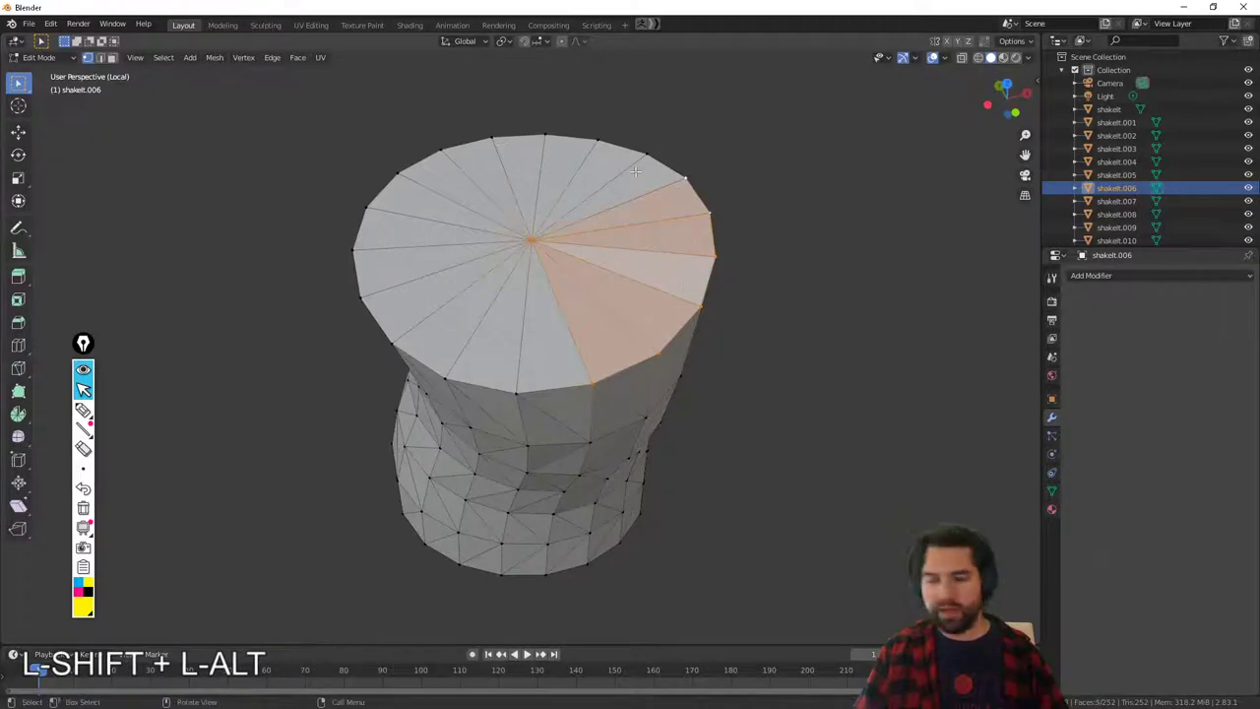
left_click(678, 188)
left_click(679, 185, "shift")
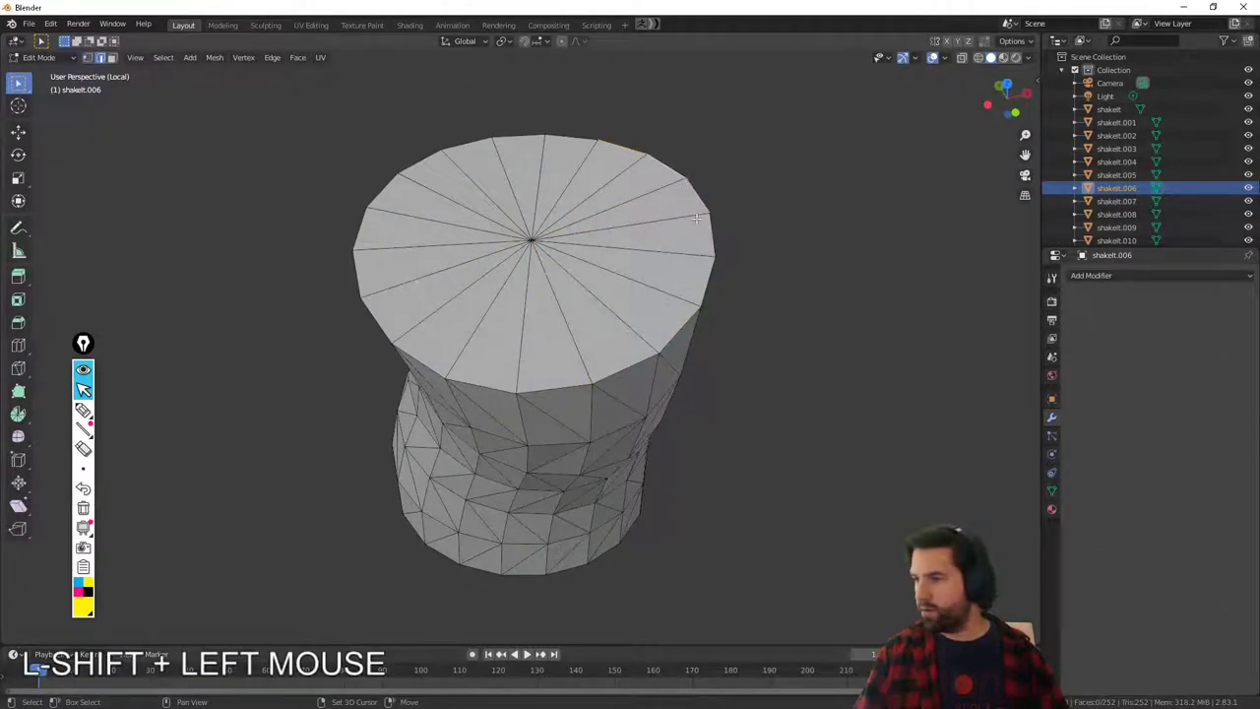
left_click(686, 213)
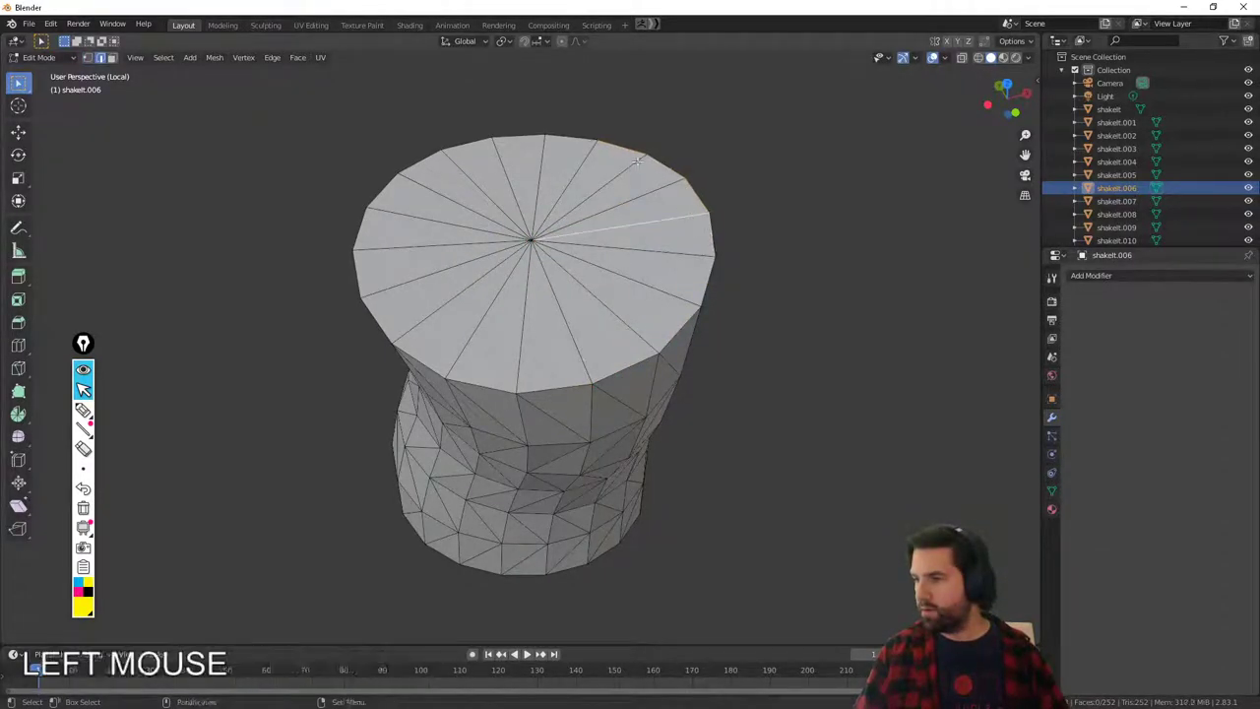
left_click(706, 285, "ctrl+shift")
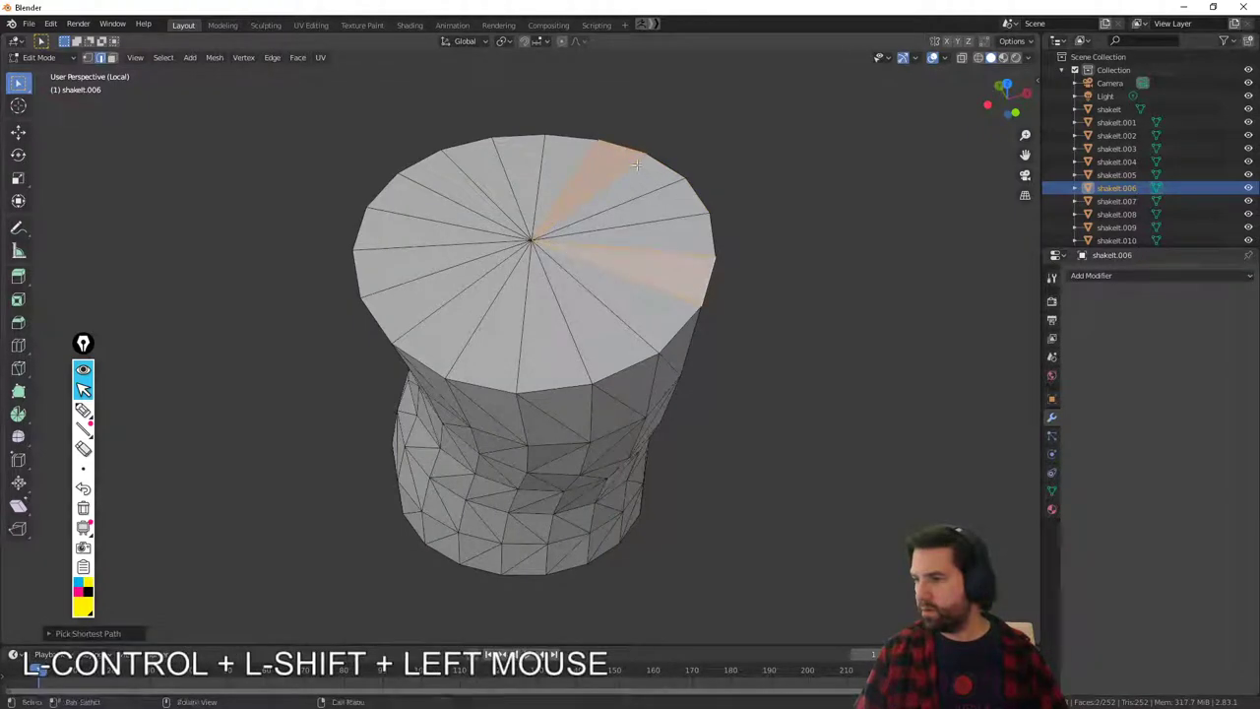
key("ctrl+z")
Select the outer rim edges of the knee band's top cap with shortest-path picks and crease them.
left_click(754, 329, "ctrl")
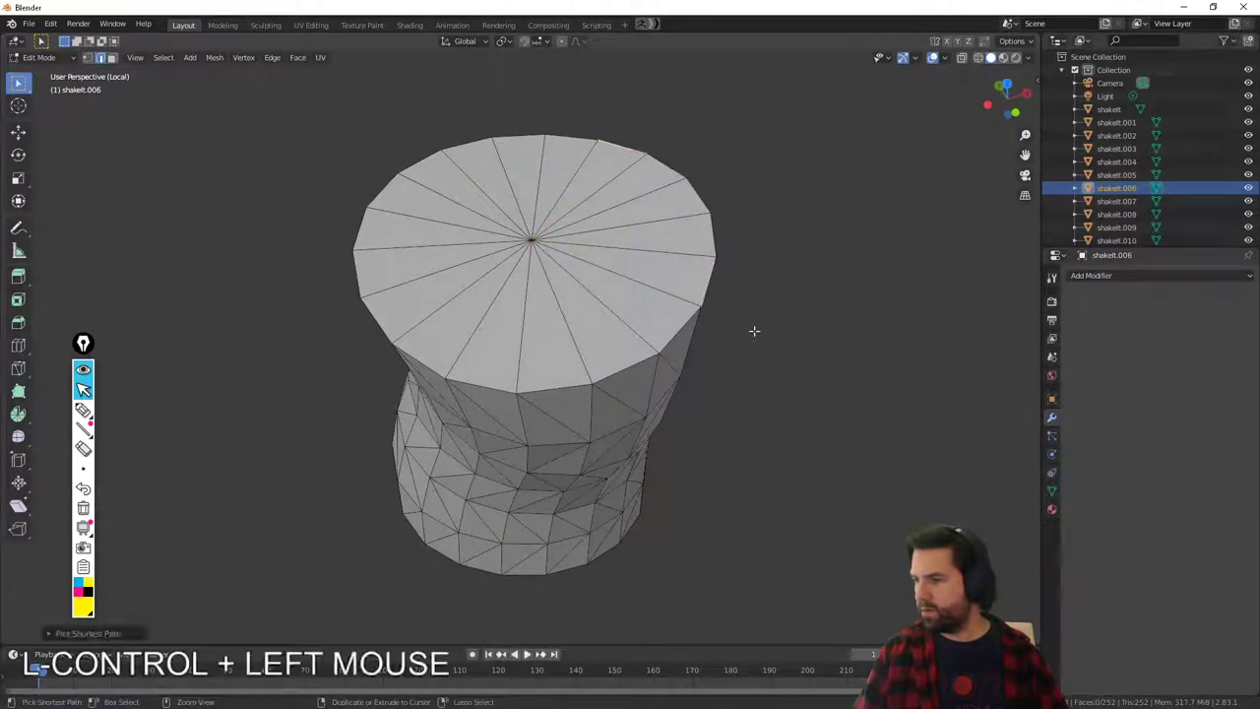
middle_click_drag(754, 329, 740, 329)
left_click(461, 384, "ctrl")
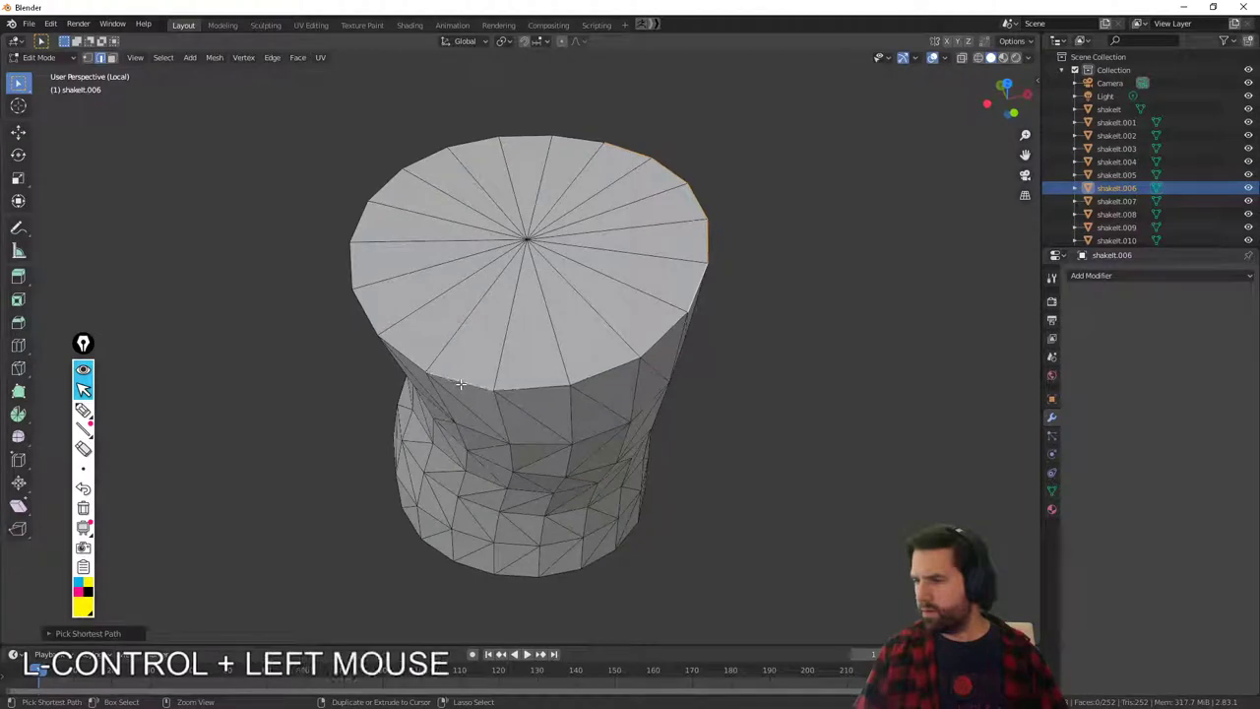
left_click(368, 214)
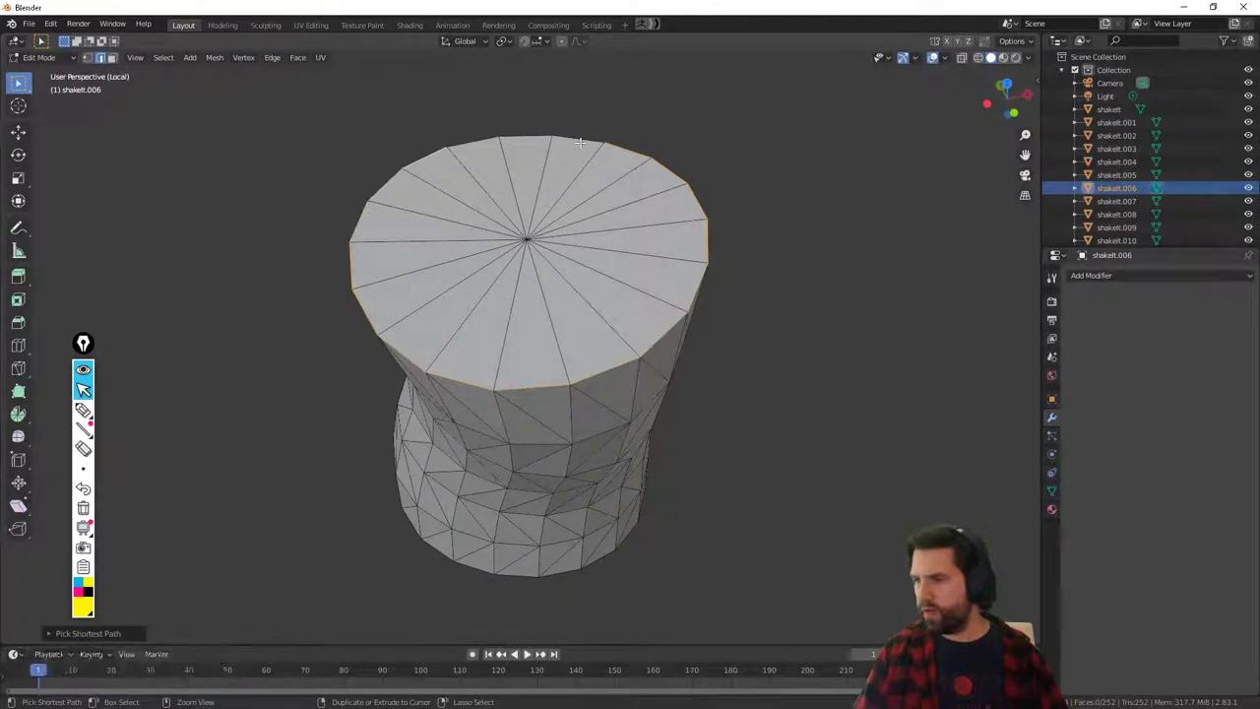
left_click(552, 151)
middle_click_drag(551, 150, 695, 301)
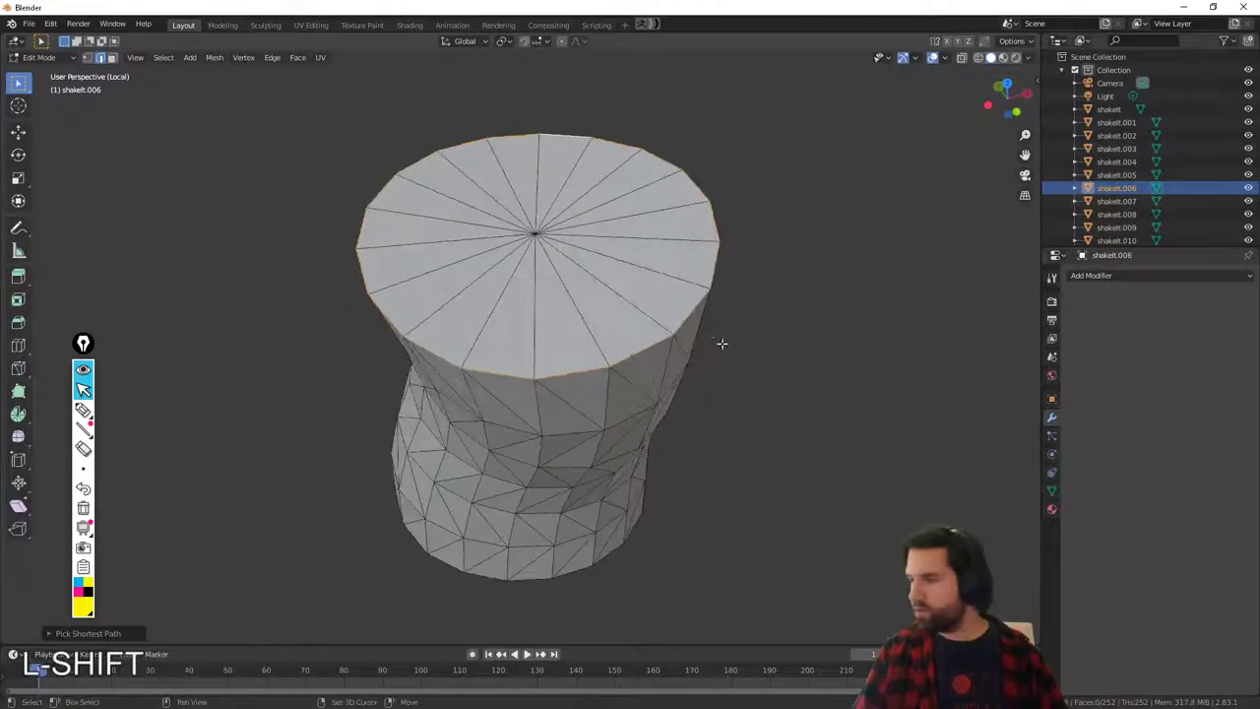
key("shift+e")
left_click(374, 462)
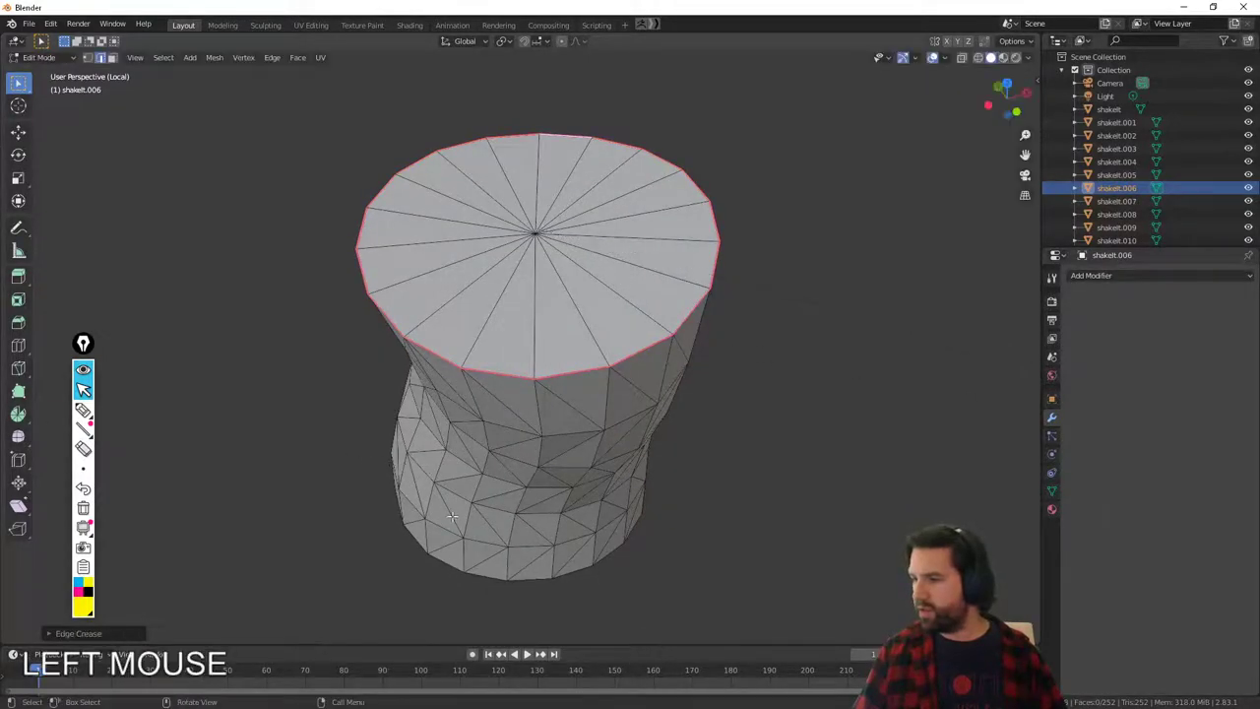
Select the rim edges of the knee band's bottom cap by shortest path, crease them, and return to Object Mode.
middle_click_drag(452, 517, 591, 399)
middle_click_drag(636, 469, 648, 384, "shift")
middle_click_drag(645, 404, 673, 362)
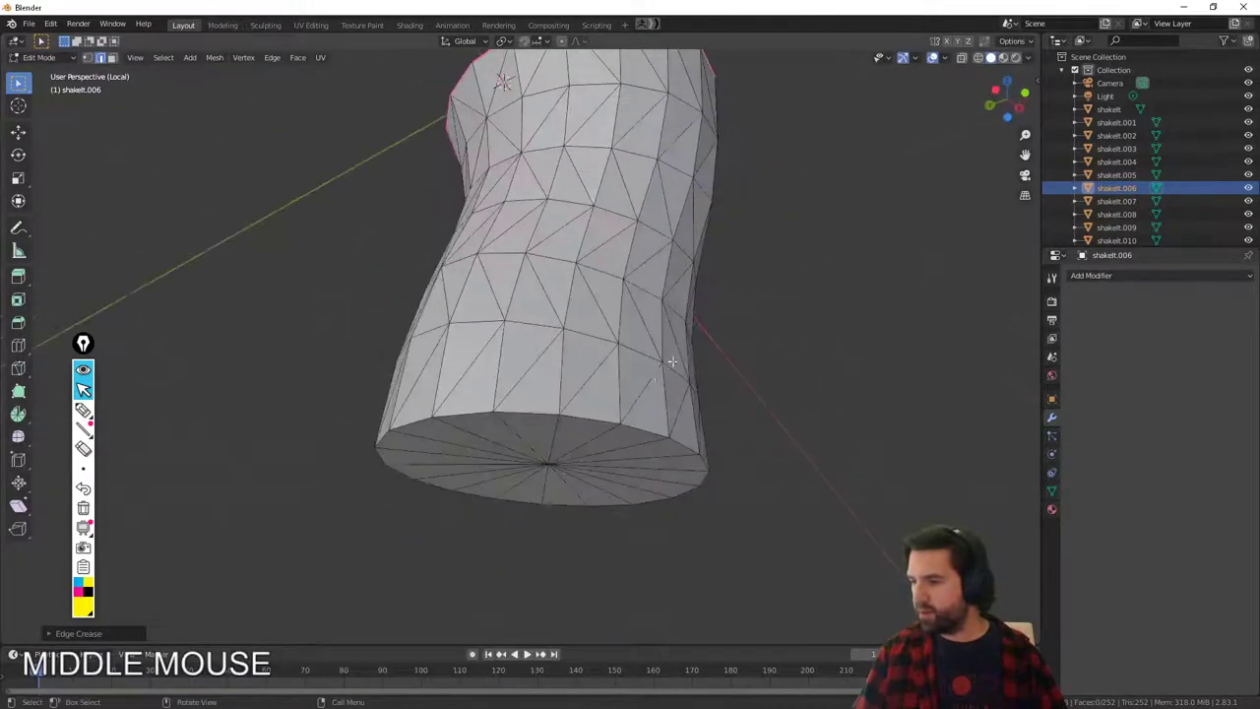
left_click(593, 412)
middle_click_drag(715, 464, 722, 414)
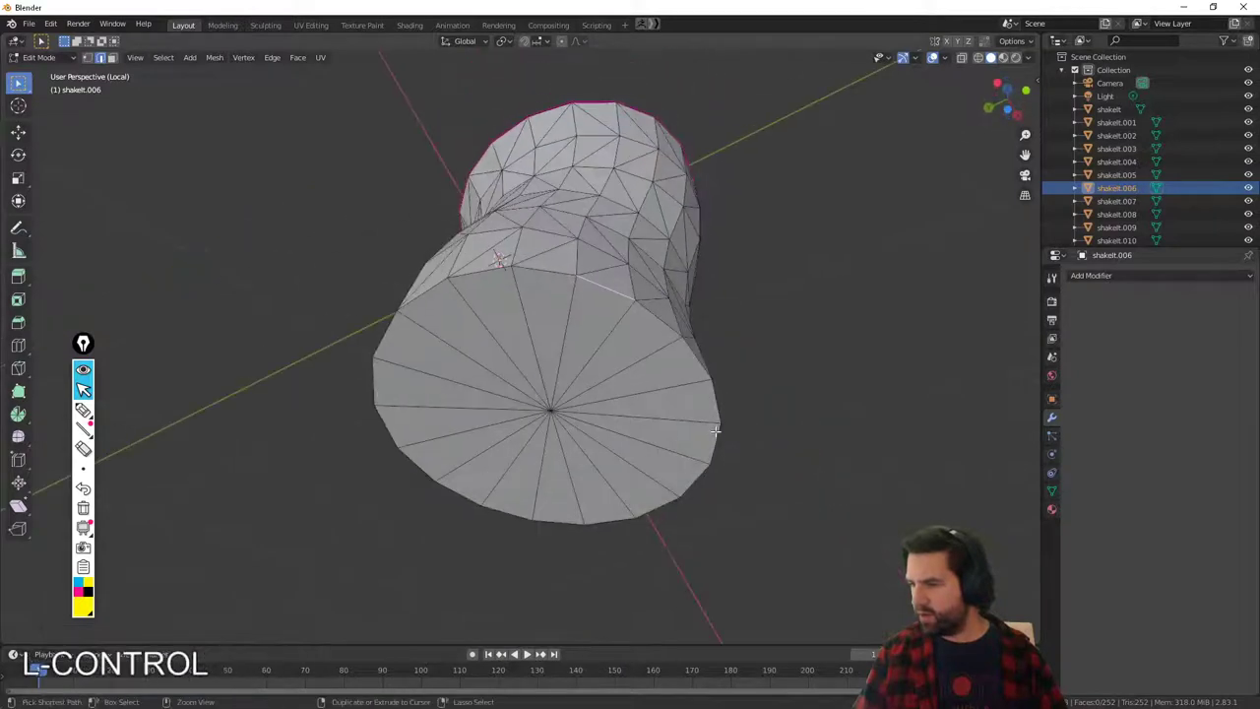
left_click(598, 523, "ctrl")
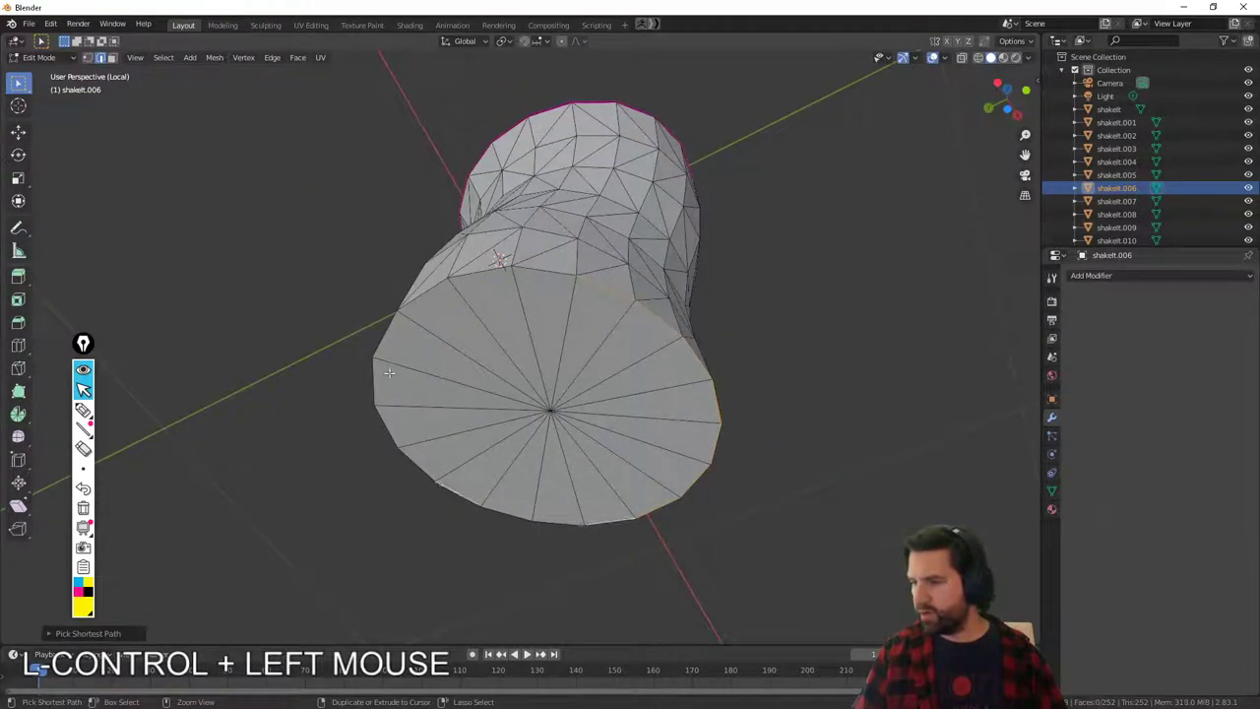
left_click(499, 264, "ctrl")
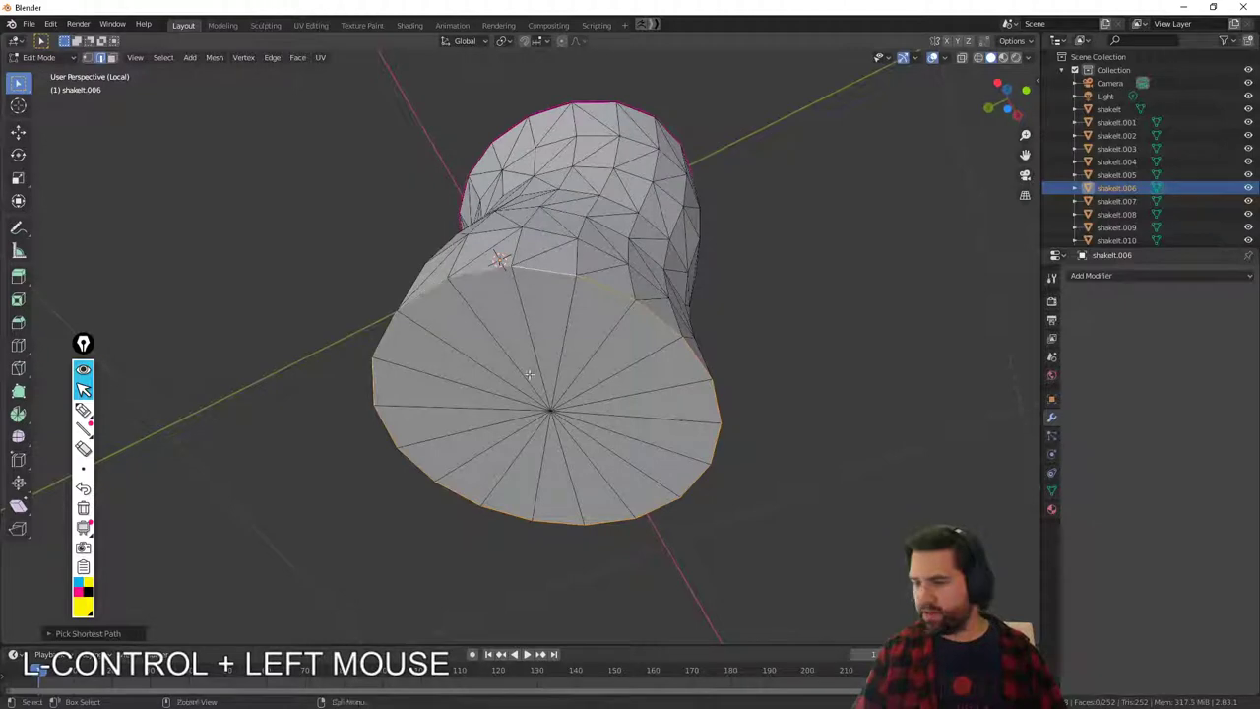
key("shift+e")
left_click(902, 433)
key("Tab")
Apply Shade Smooth to the knee band.
middle_click_drag(902, 433, 816, 388)
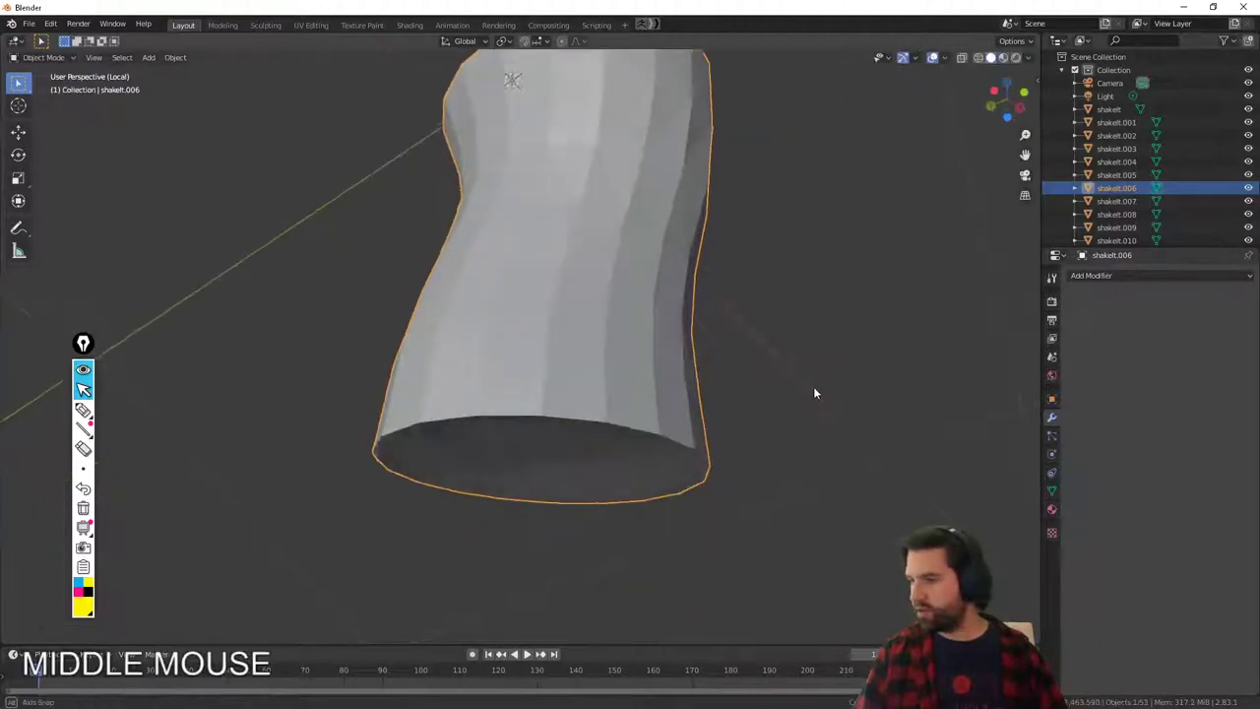
right_click(674, 253)
left_click(674, 253)
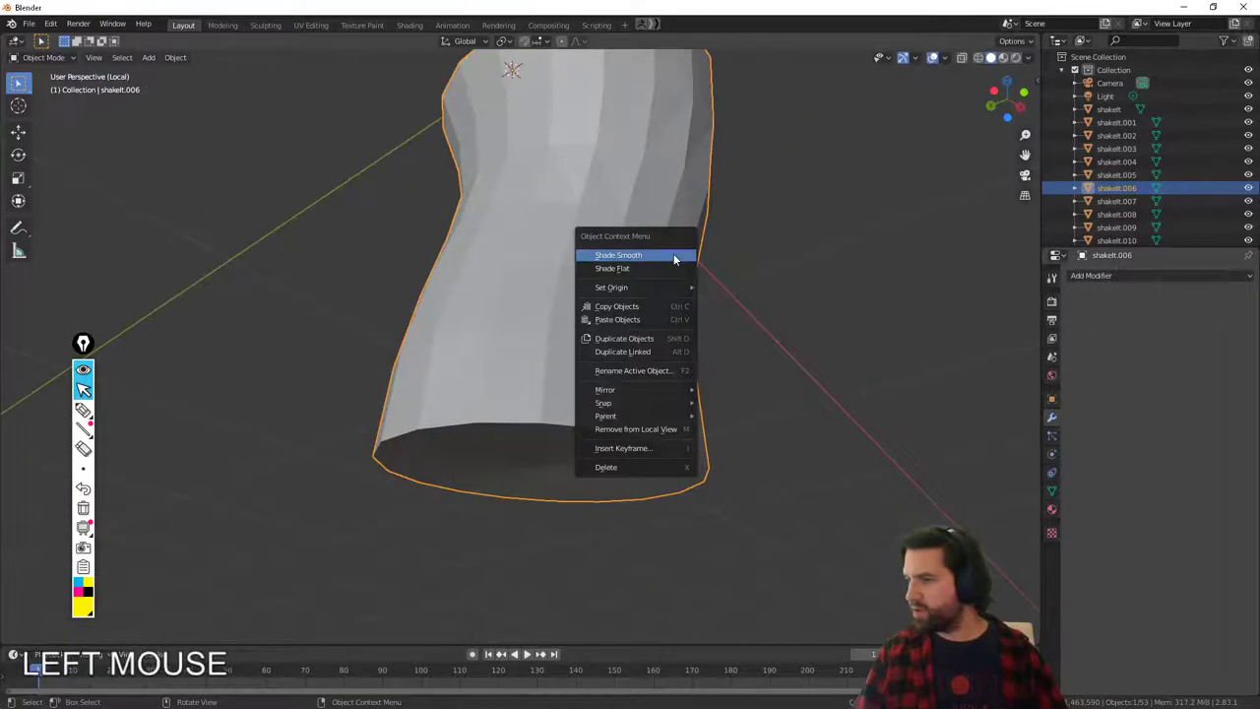
middle_click_drag(789, 305, 631, 291)
left_click(631, 291)
left_click(632, 292)
Add a Subdivision Surface modifier to the knee band with Use Creases on, and inspect its rims.
left_click(1108, 278)
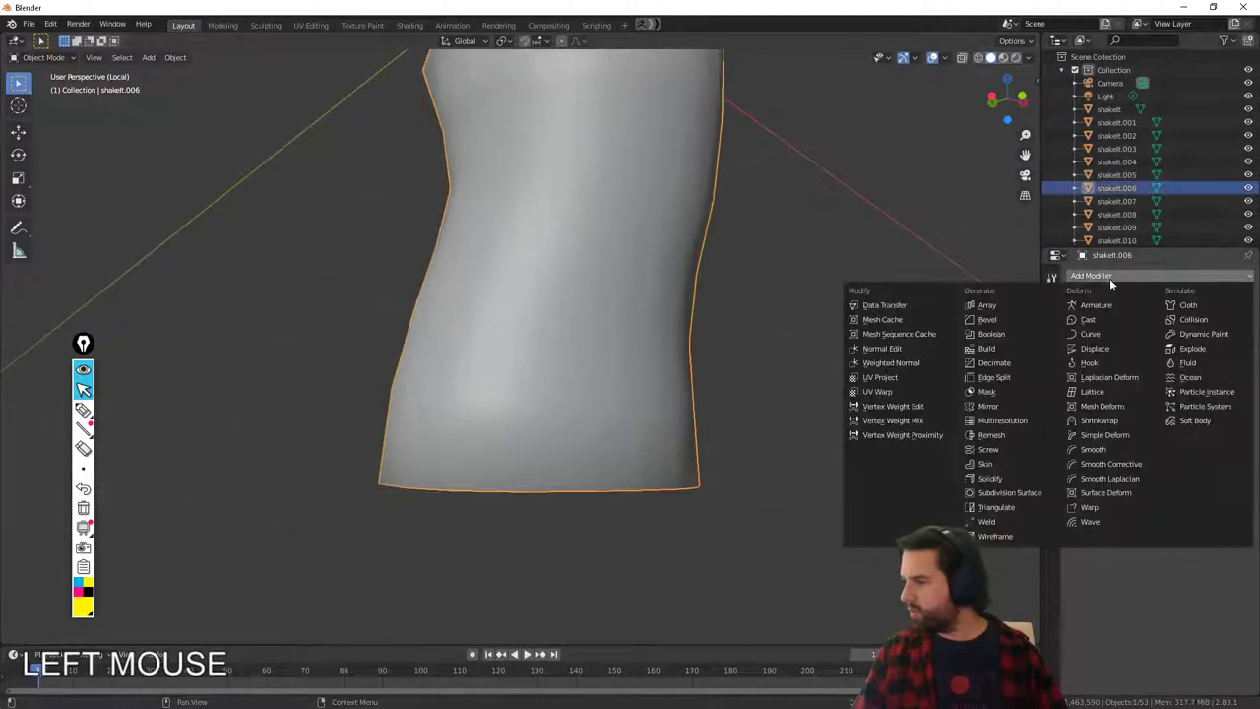
left_click(1012, 492)
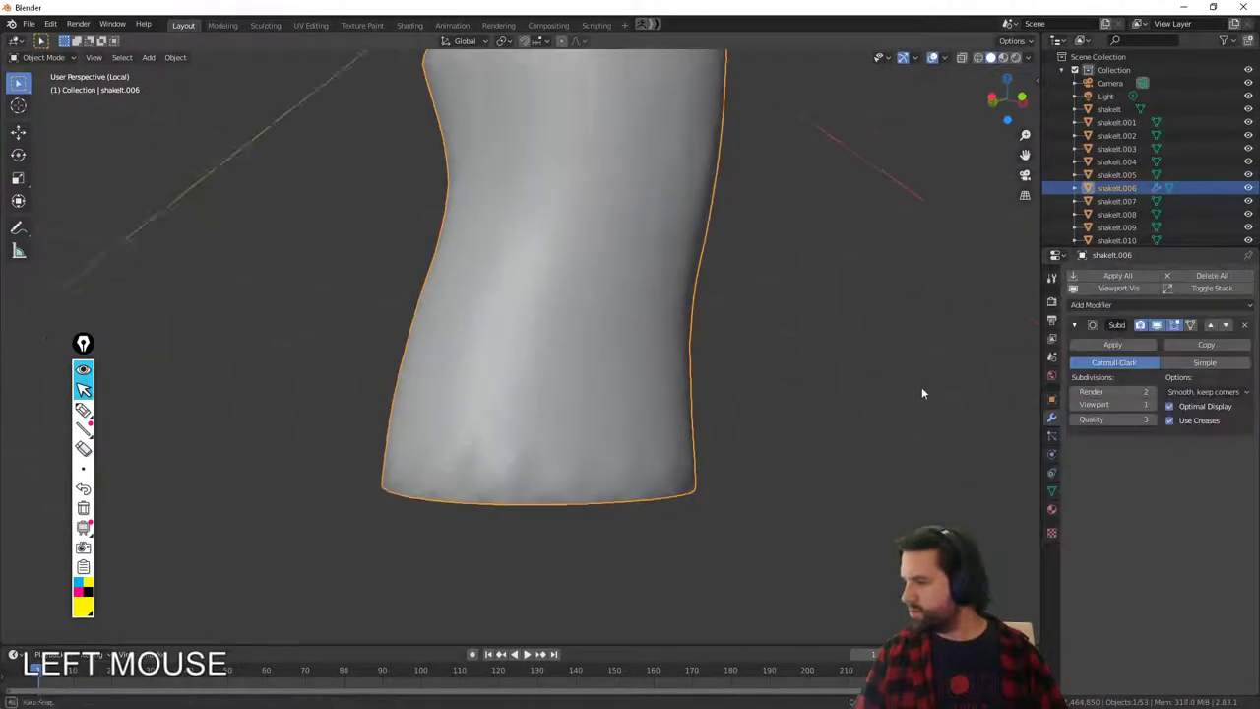
middle_click_drag(921, 386, 985, 389)
left_click(1170, 421)
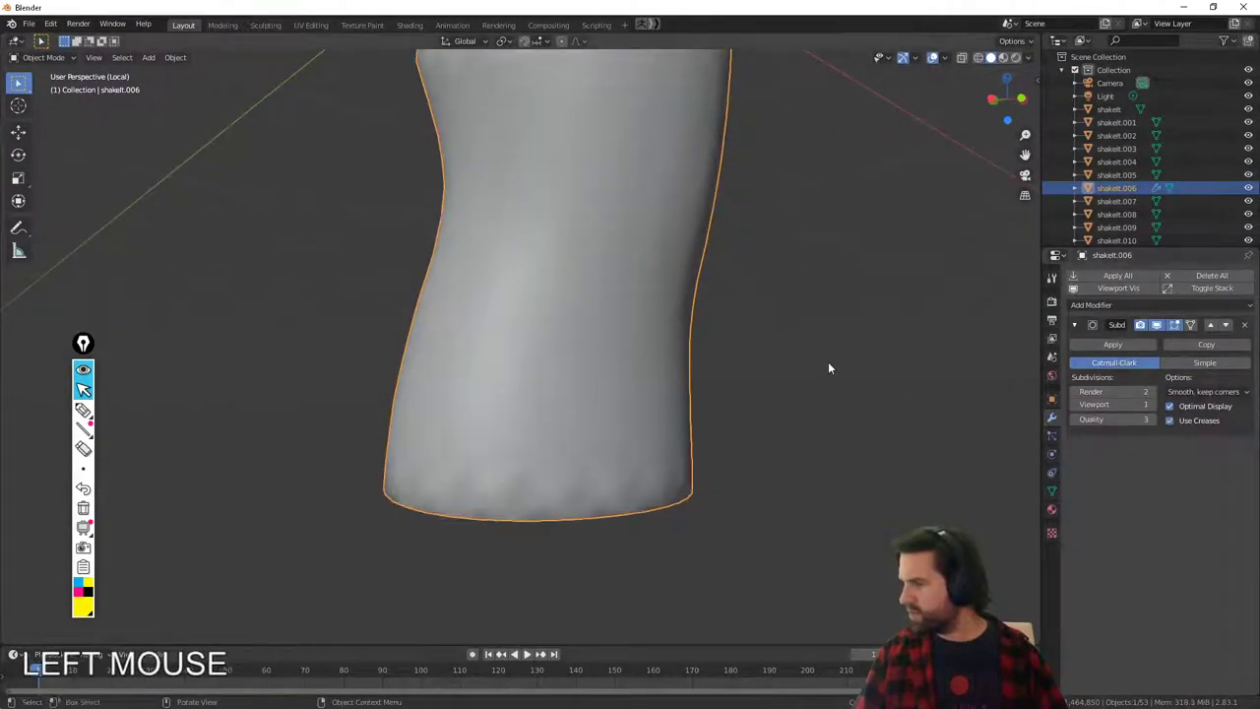
scroll(788, 398, "down", 3)
key("Tab")
middle_click_drag(696, 303, 695, 270)
left_click(670, 311)
key("Tab")
left_click(683, 305)
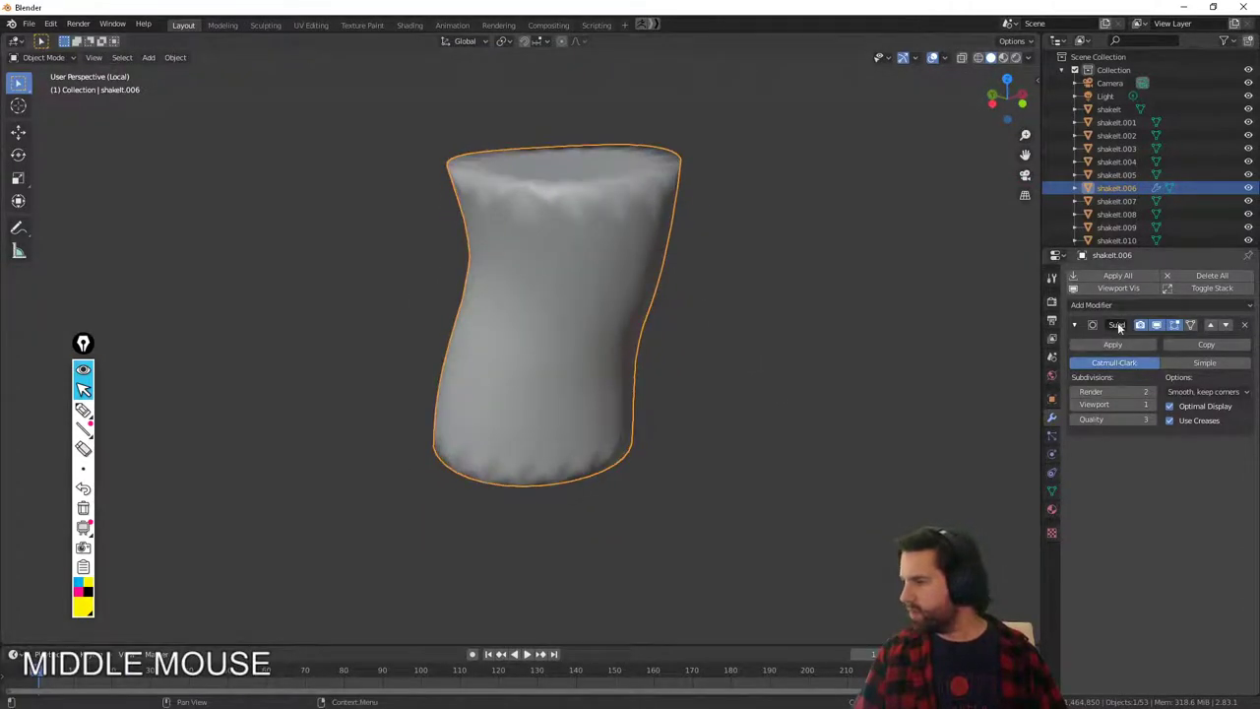
Add a second Subdivision Surface modifier to the knee band and turn off its Use Creases option.
left_click(1104, 305)
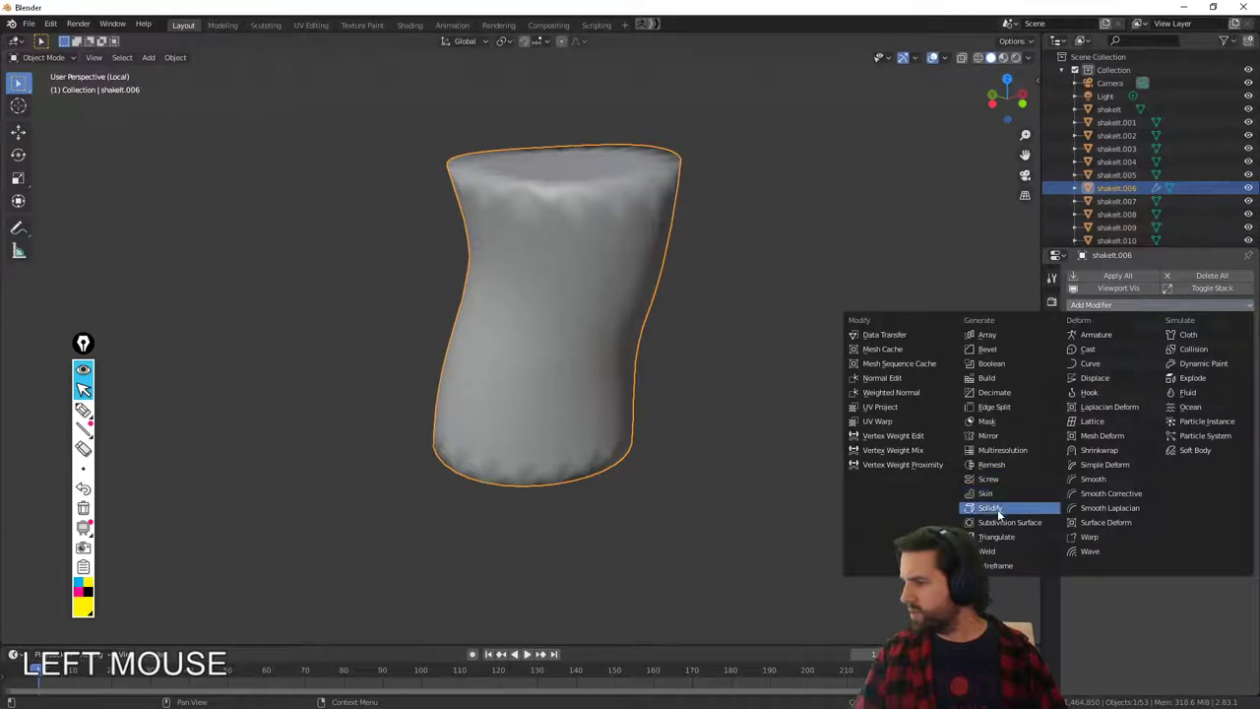
left_click(1008, 522)
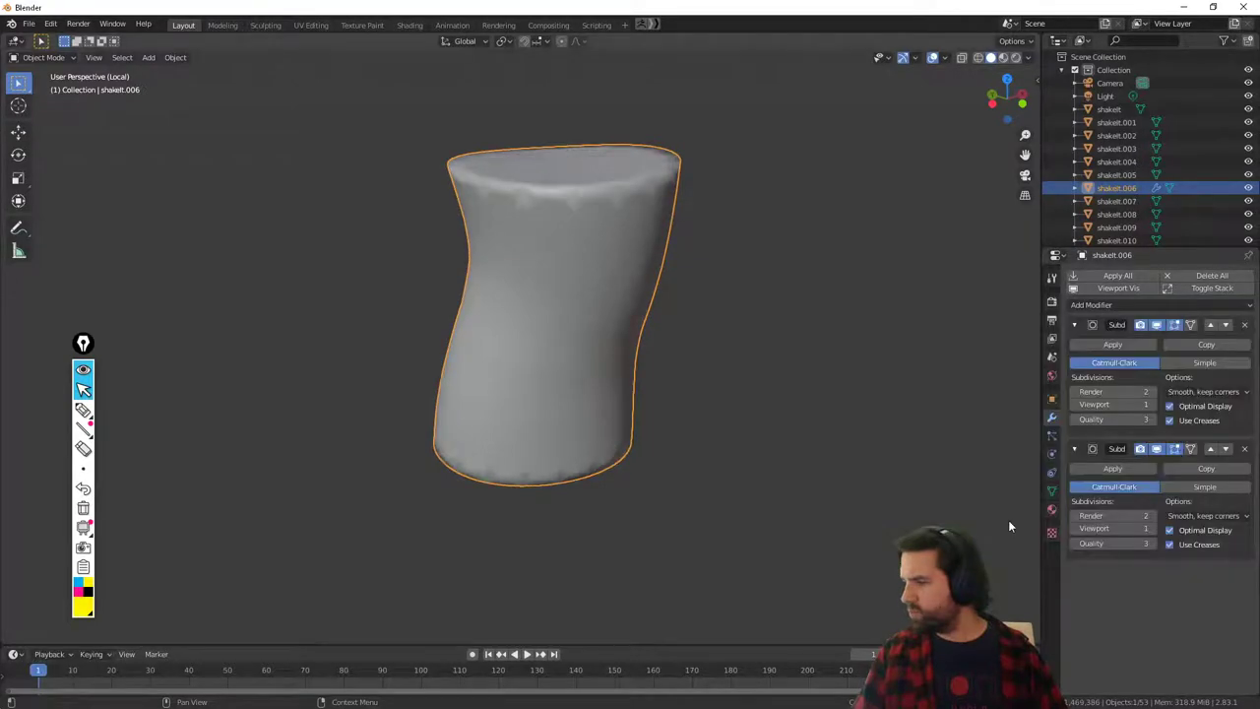
left_click(1171, 545)
left_click(892, 447)
middle_click_drag(892, 447, 798, 378)
scroll(706, 353, "down", 2)
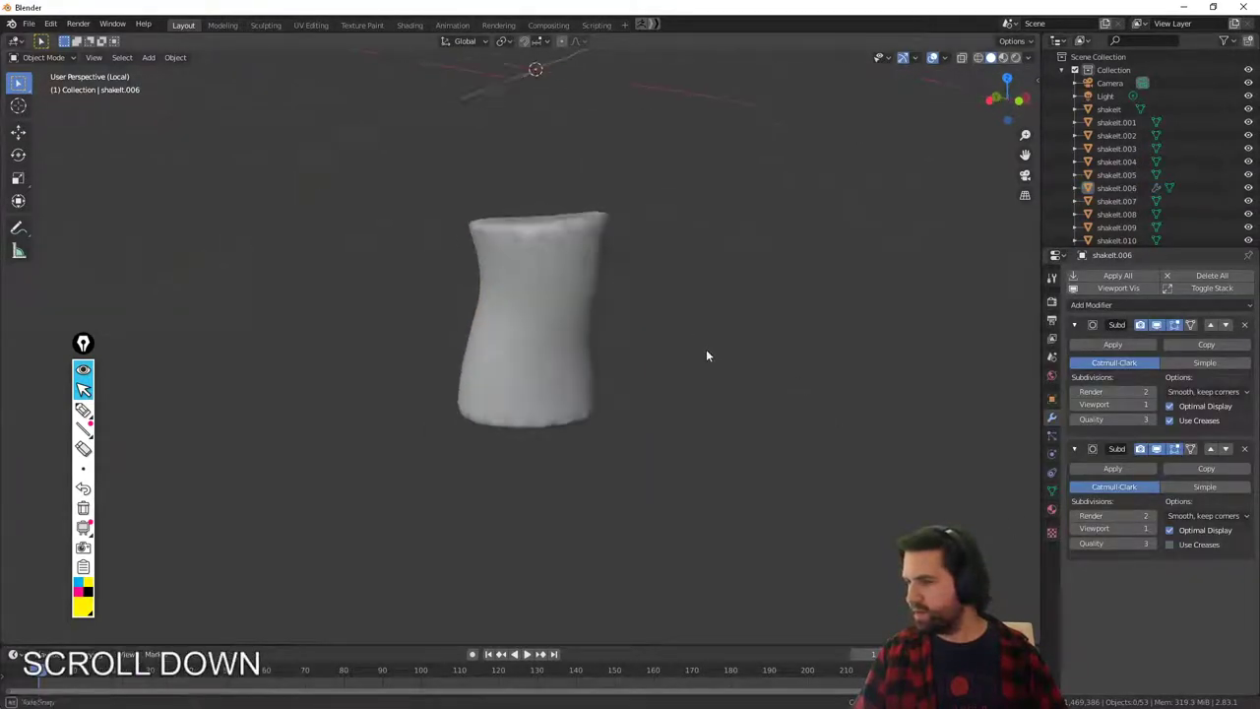
Check the smoothed knee band from a distance, then leave local view to show the whole character.
left_click(552, 280)
right_click(527, 283)
left_click(681, 321)
left_click(724, 335)
scroll(730, 338, "down", 2)
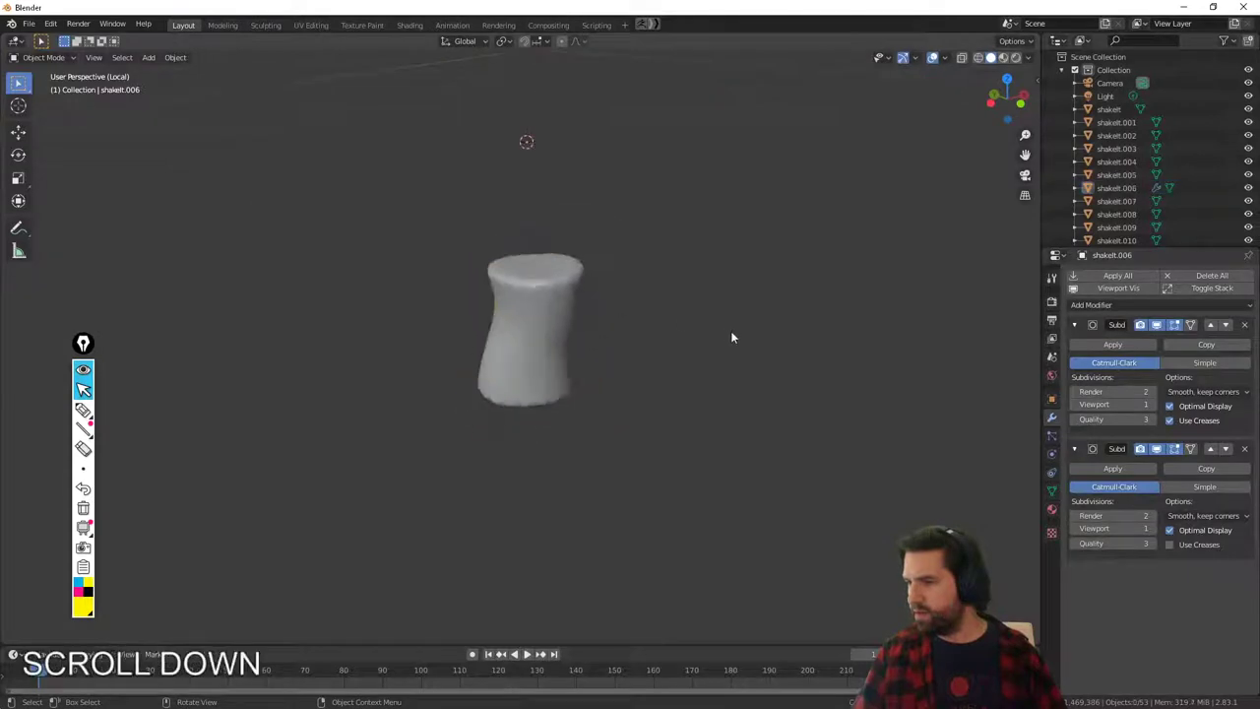
key("Tab")
key("Tab")
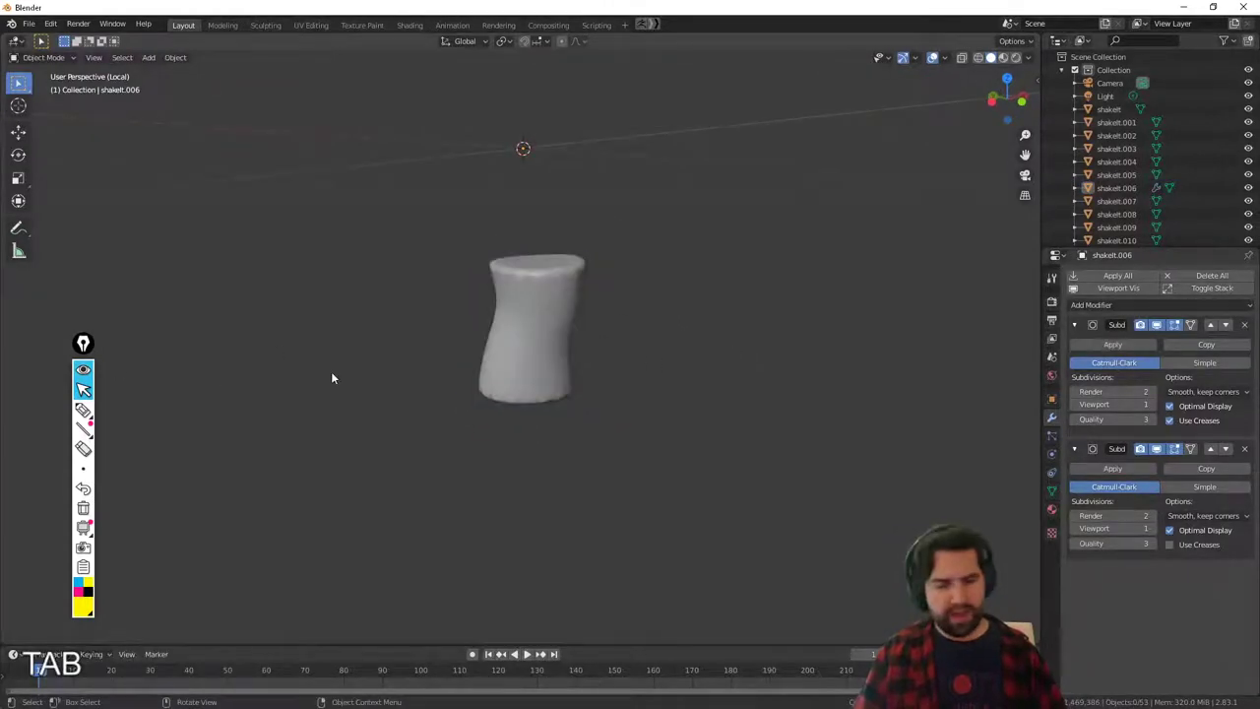
key("KP_Divide")
left_click(434, 454)
scroll(537, 439, "down", 3)
middle_click_drag(537, 438, 638, 396)
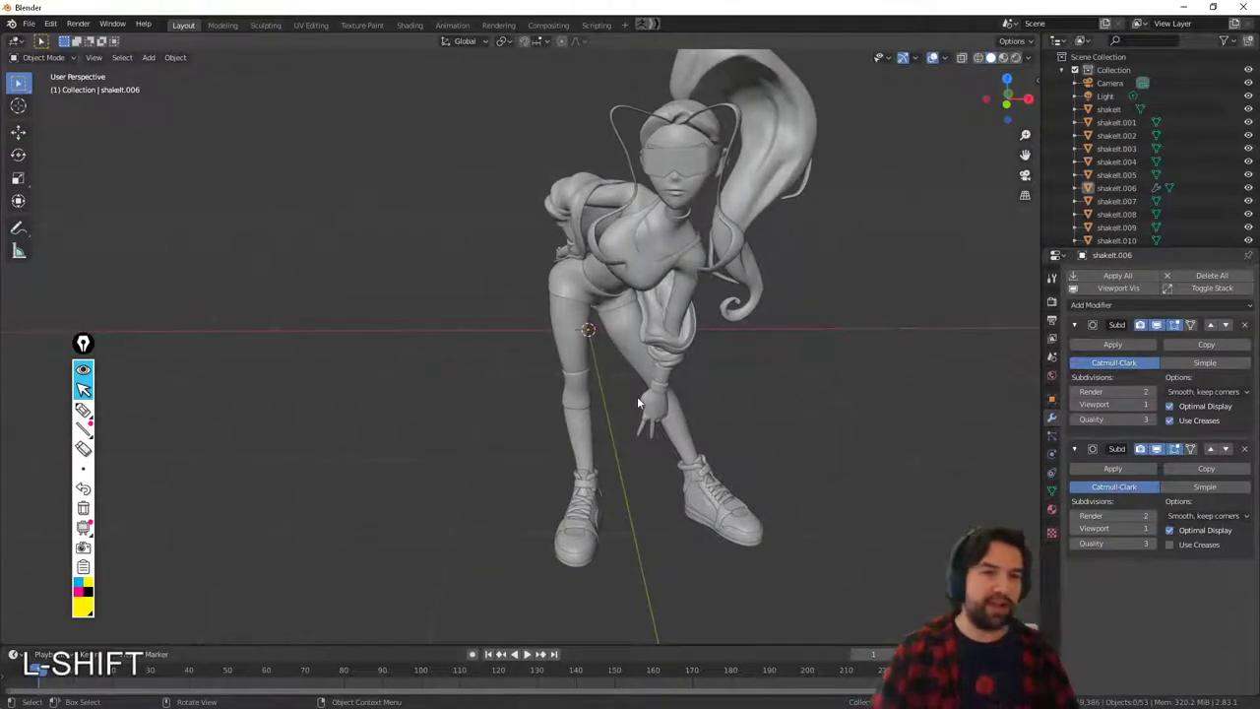
Select the low-poly choker around the character's neck.
middle_click_drag(406, 314, 584, 302, "shift")
scroll(647, 309, "up", 3)
scroll(584, 302, "up", 3)
left_click(604, 234)
middle_click_drag(671, 203, 577, 307, "shift")
scroll(577, 307, "up", 6)
mouse_move(577, 307)
middle_mouse_down()
mouse_move(560, 329)
mouse_move(583, 298)
middle_mouse_up()
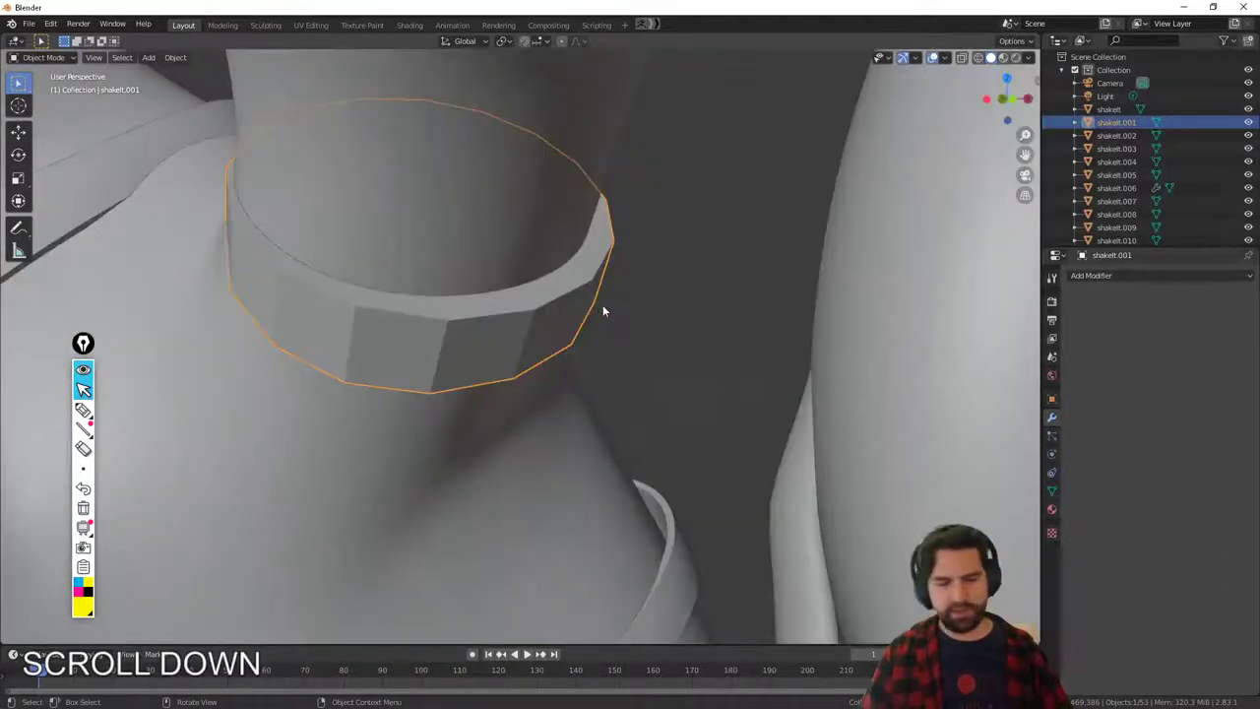
Examine the choker's triangulated mesh in Edit Mode and isolate the choker in local view.
key("g")
left_click(589, 316)
middle_click_drag(630, 326, 596, 360)
key("Tab")
scroll(654, 380, "up", 3)
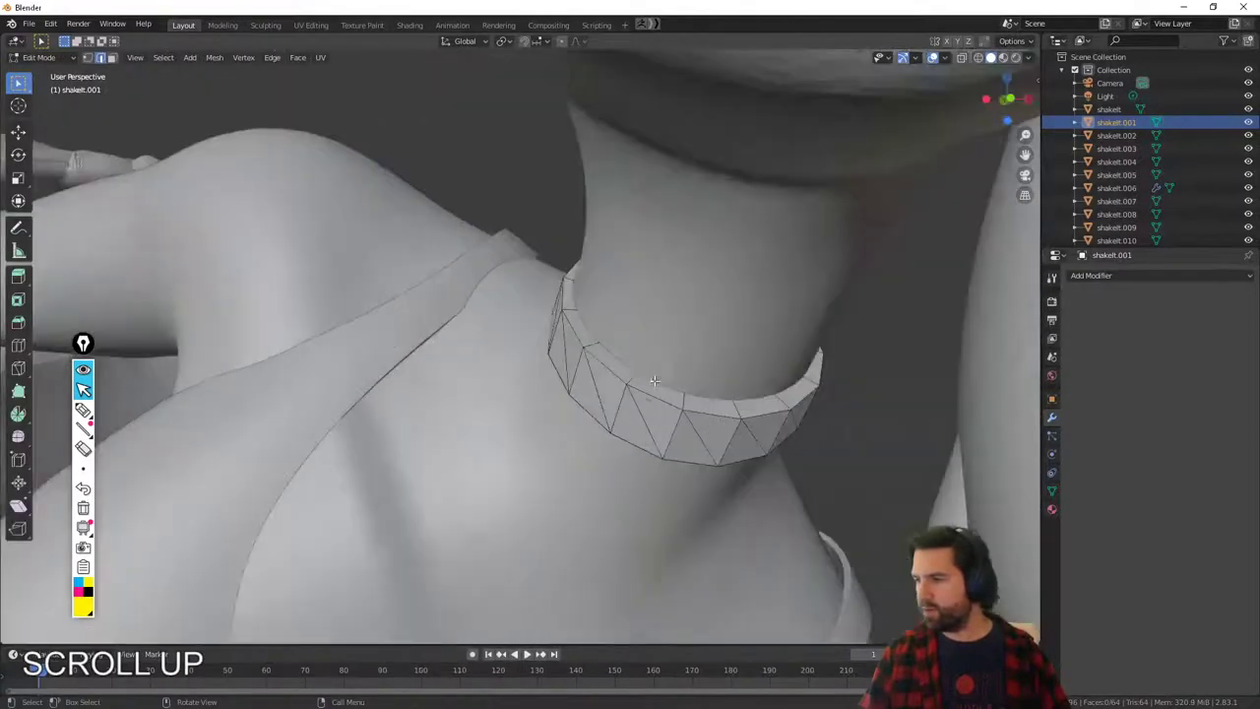
key("Tab")
key("KP_Divide")
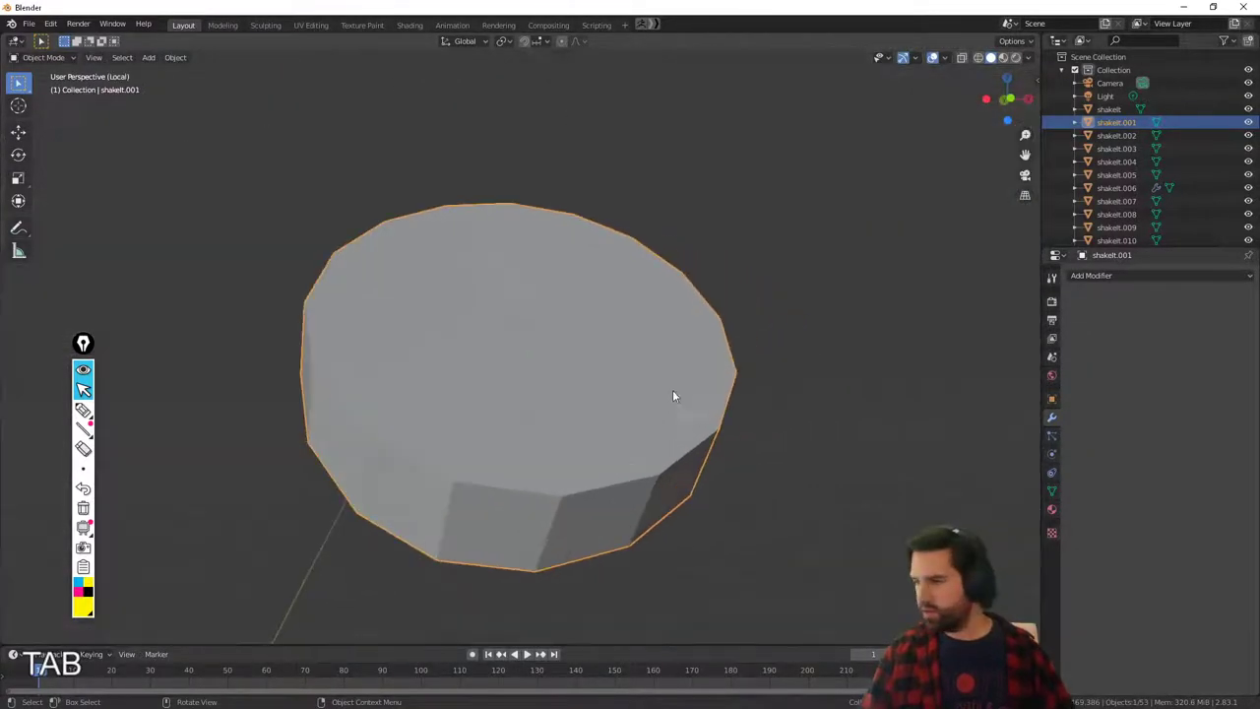
Enter Edit Mode on the choker, try a path selection from the top cap's centre vertex, and switch to edge selection.
key("Tab")
left_click(540, 315)
key("1")
left_click(531, 314)
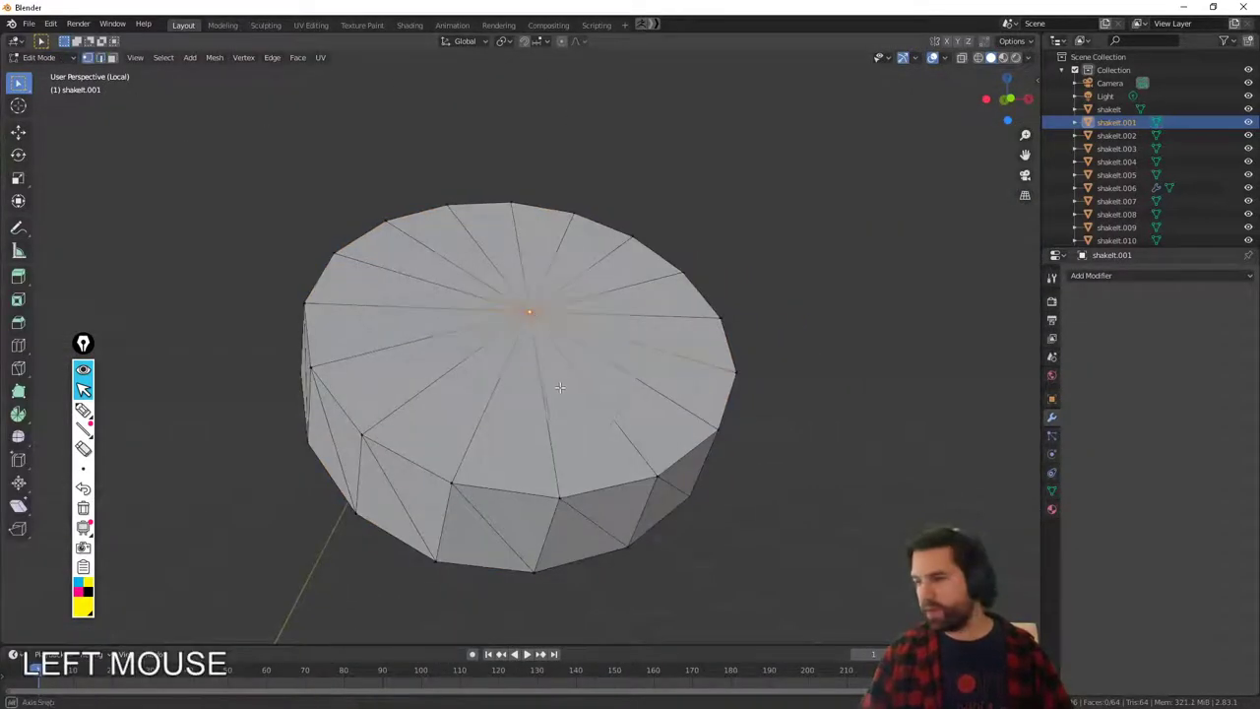
middle_click_drag(533, 315, 597, 197)
left_click(497, 379, "ctrl")
middle_click_drag(586, 265, 548, 407)
key("2")
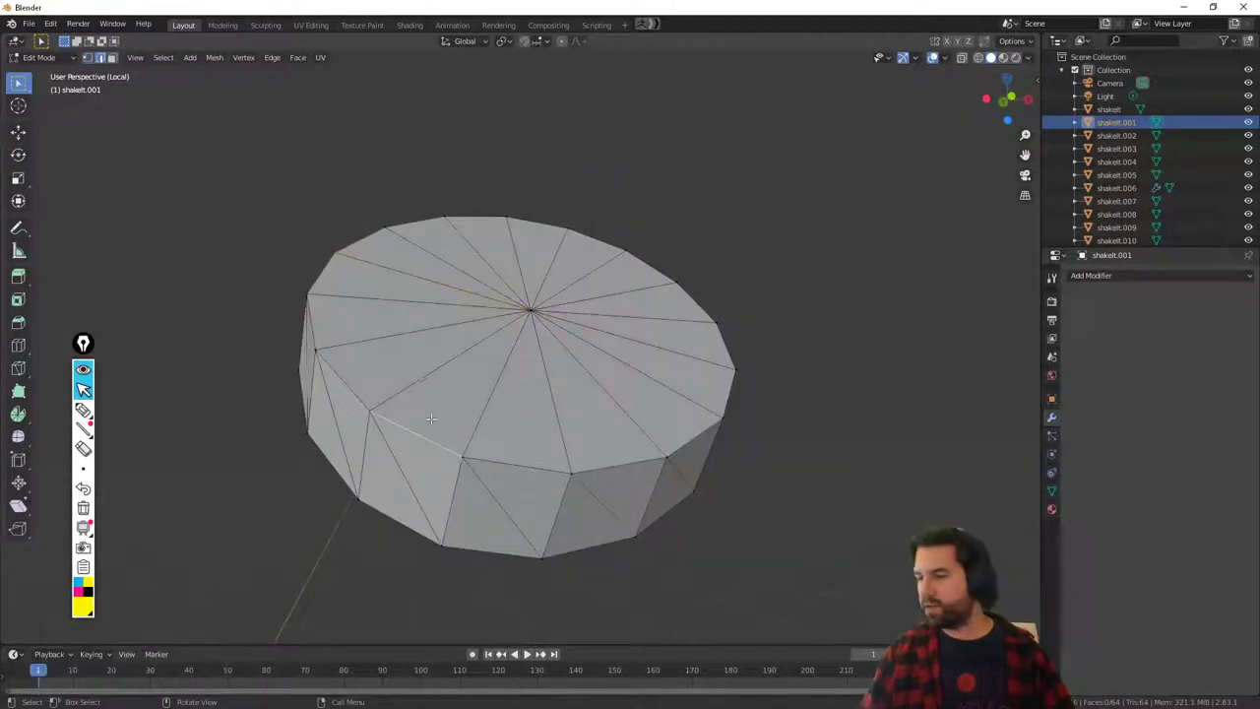
Select the outer rim edges of the choker's top cap with shortest-path picks and crease them.
left_click(673, 448, "ctrl+shift")
left_click(617, 454, "ctrl")
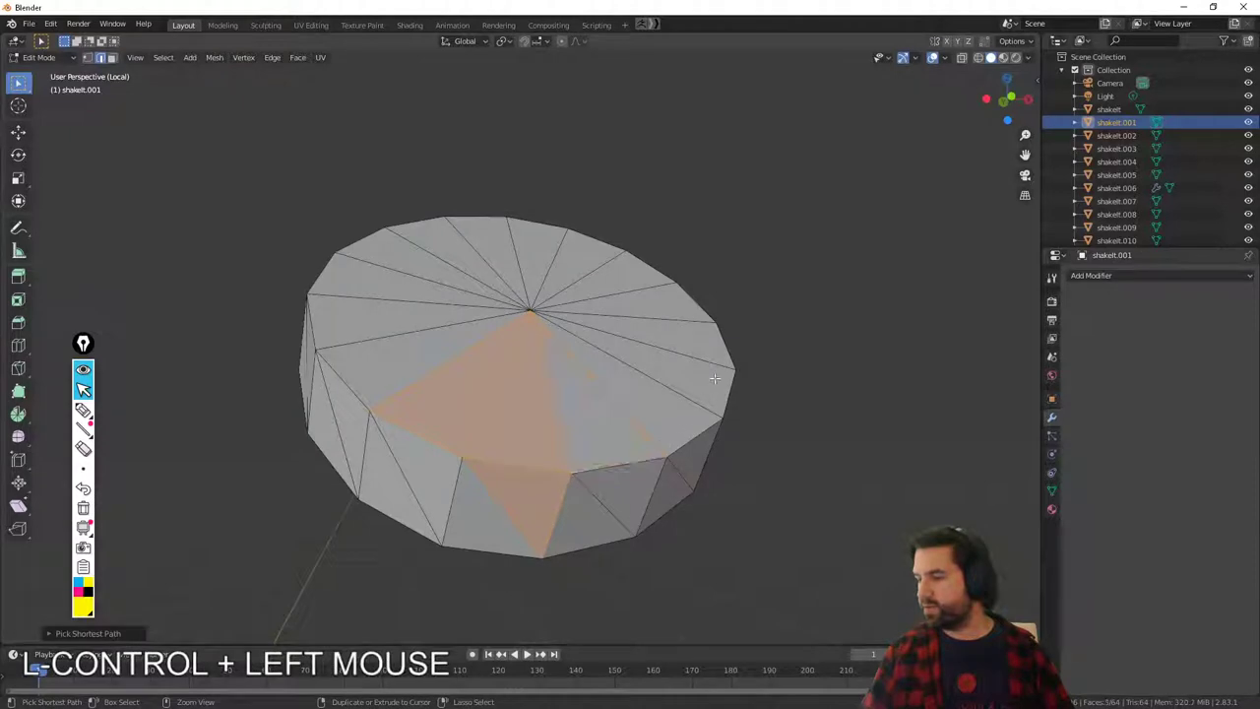
left_click(625, 459)
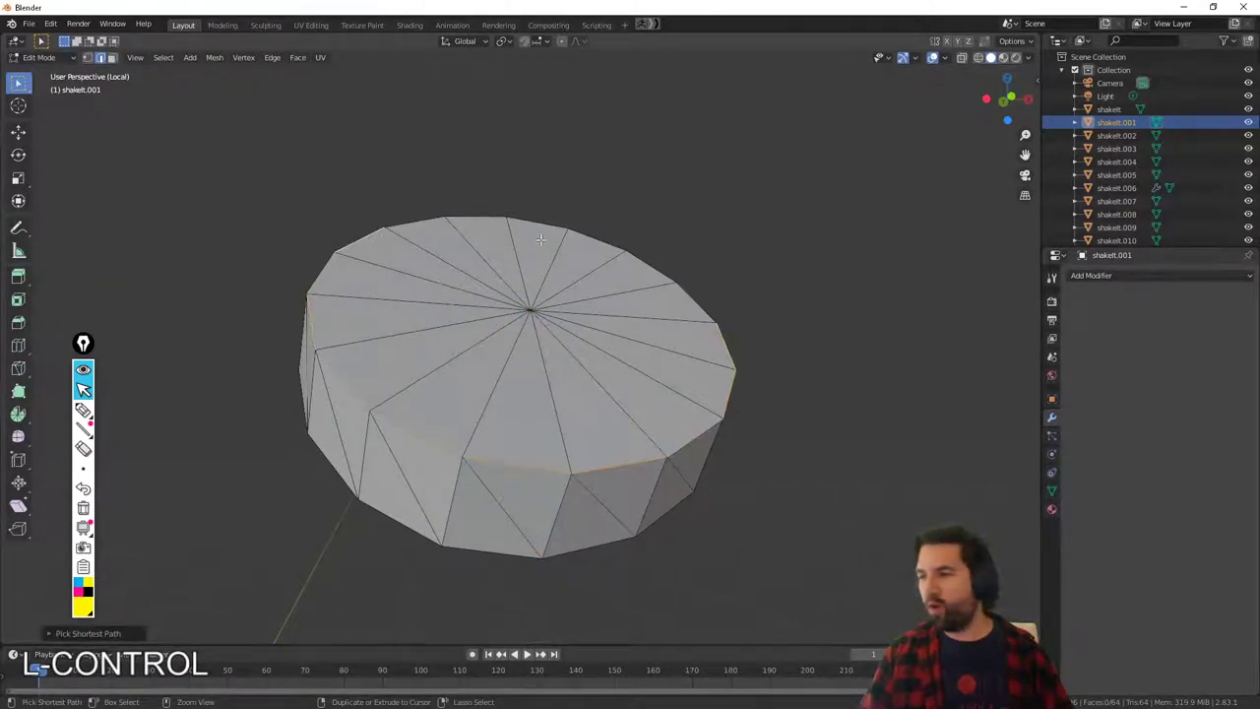
left_click(689, 293, "ctrl")
middle_click_drag(688, 304, 740, 338)
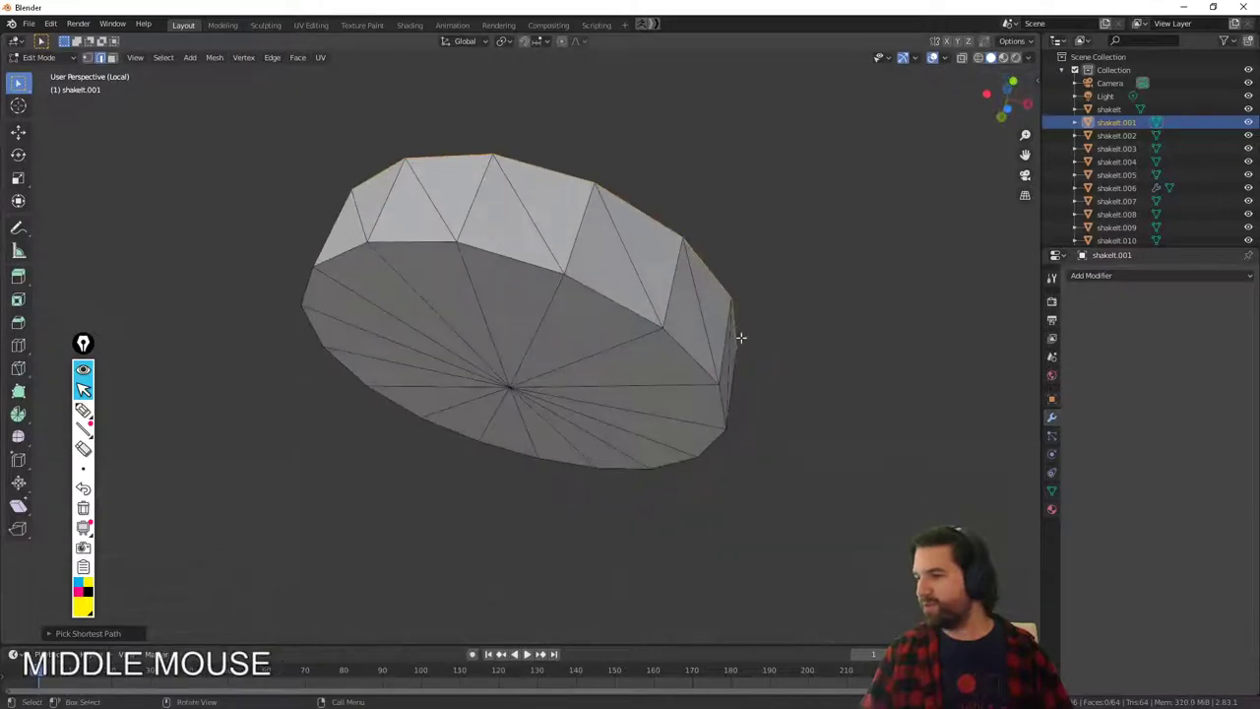
middle_click_drag(607, 309, 640, 410)
middle_click_drag(771, 305, 751, 374)
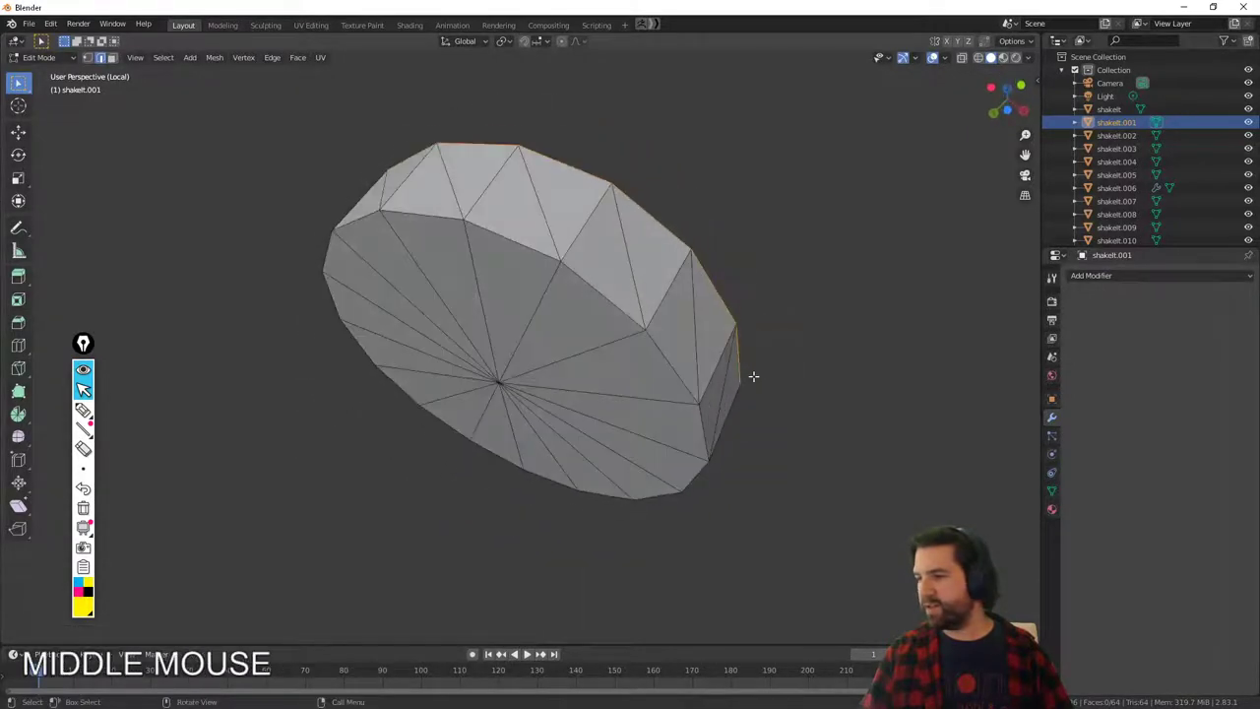
key("shift+e")
left_click(925, 424)
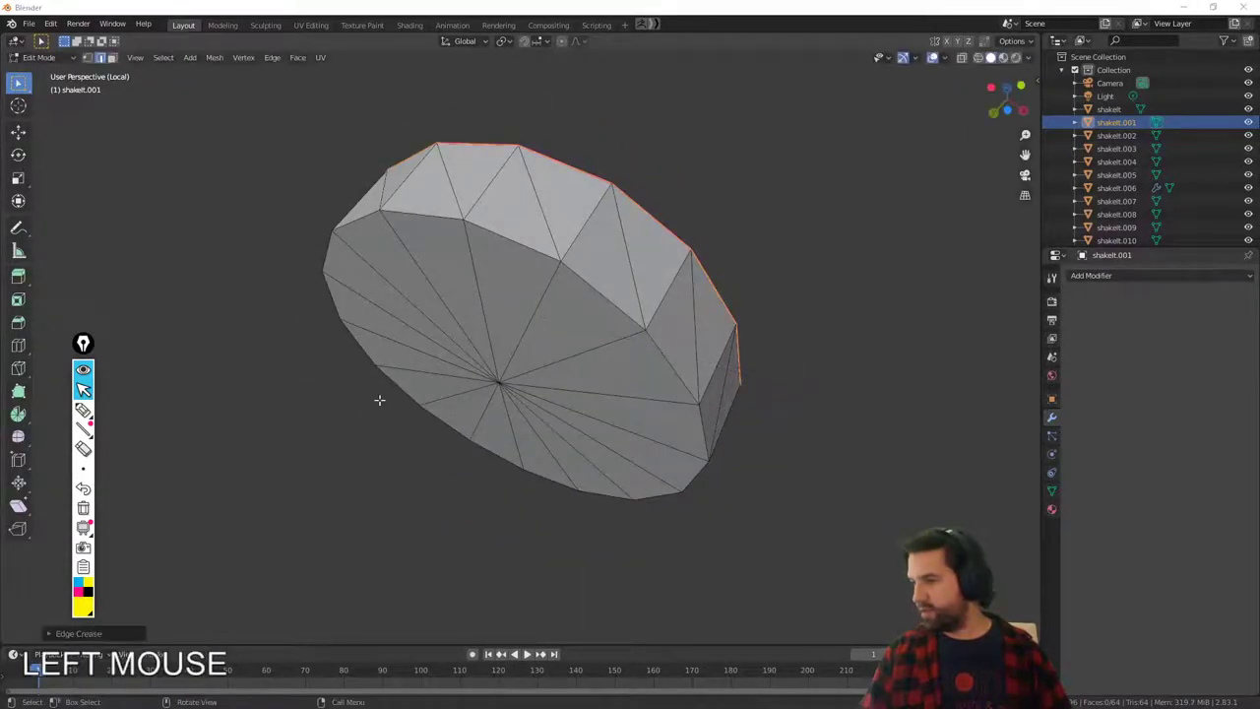
Select the rim edges of the choker's bottom cap, crease them by 1.000, and return to Object Mode.
left_click(586, 315)
left_click(679, 477, "ctrl")
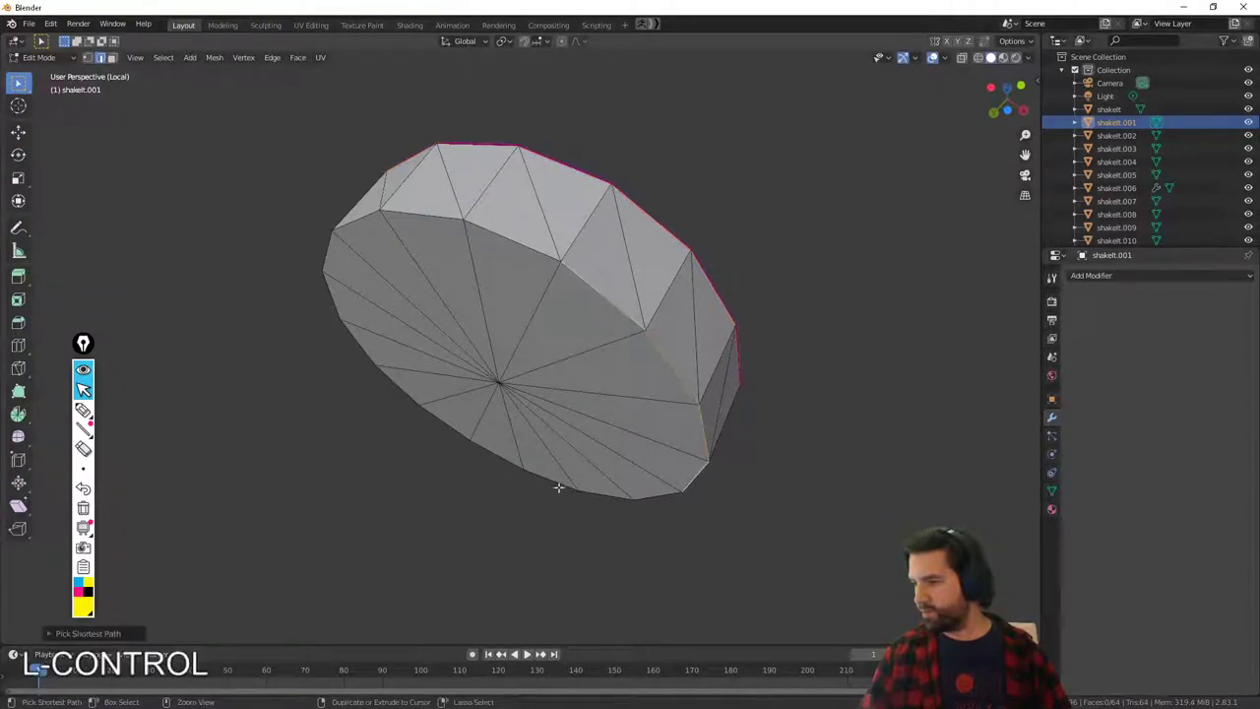
left_click(363, 347, "ctrl")
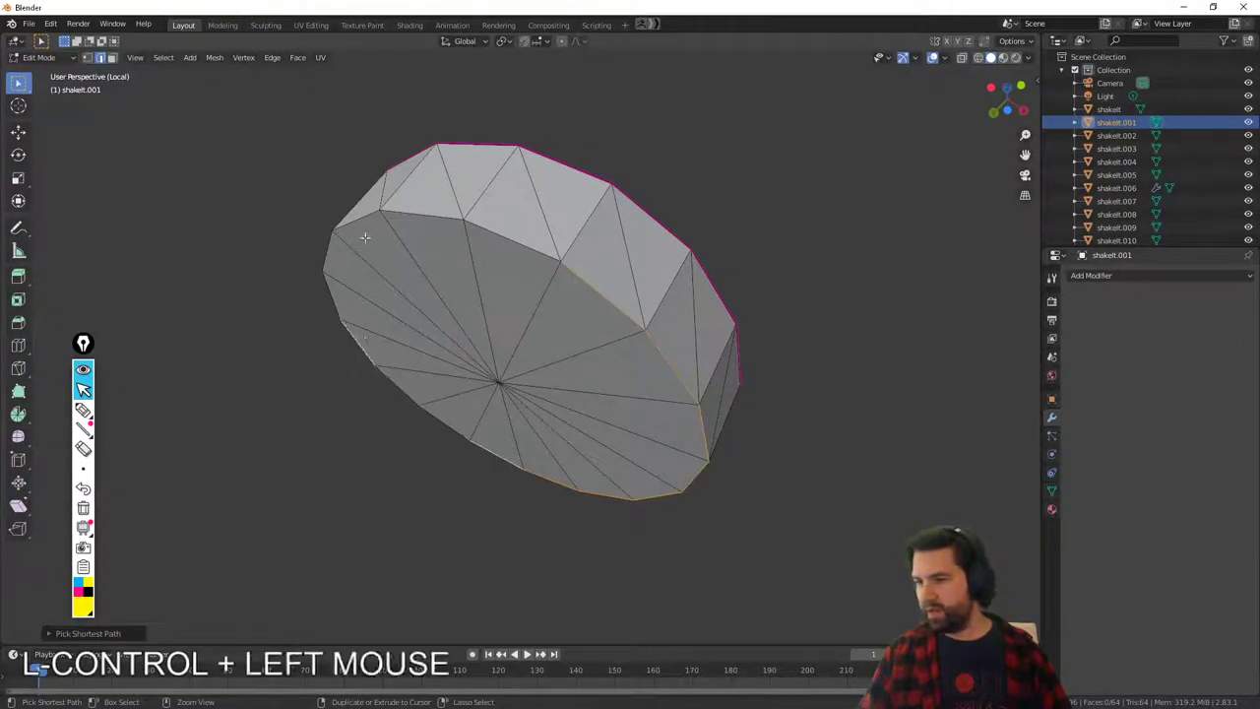
left_click(514, 239, "shift")
key("shift+e")
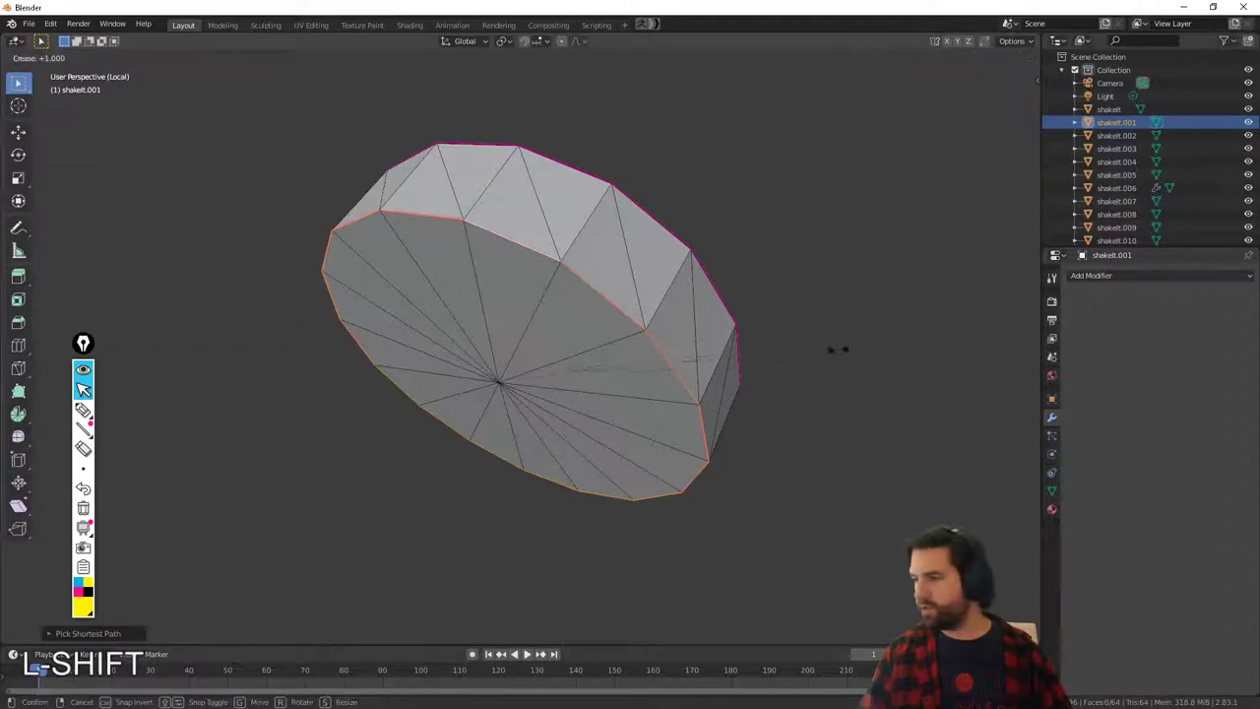
left_click(886, 361)
key("Tab")
middle_click_drag(886, 360, 830, 370)
scroll(650, 351, "down", 2)
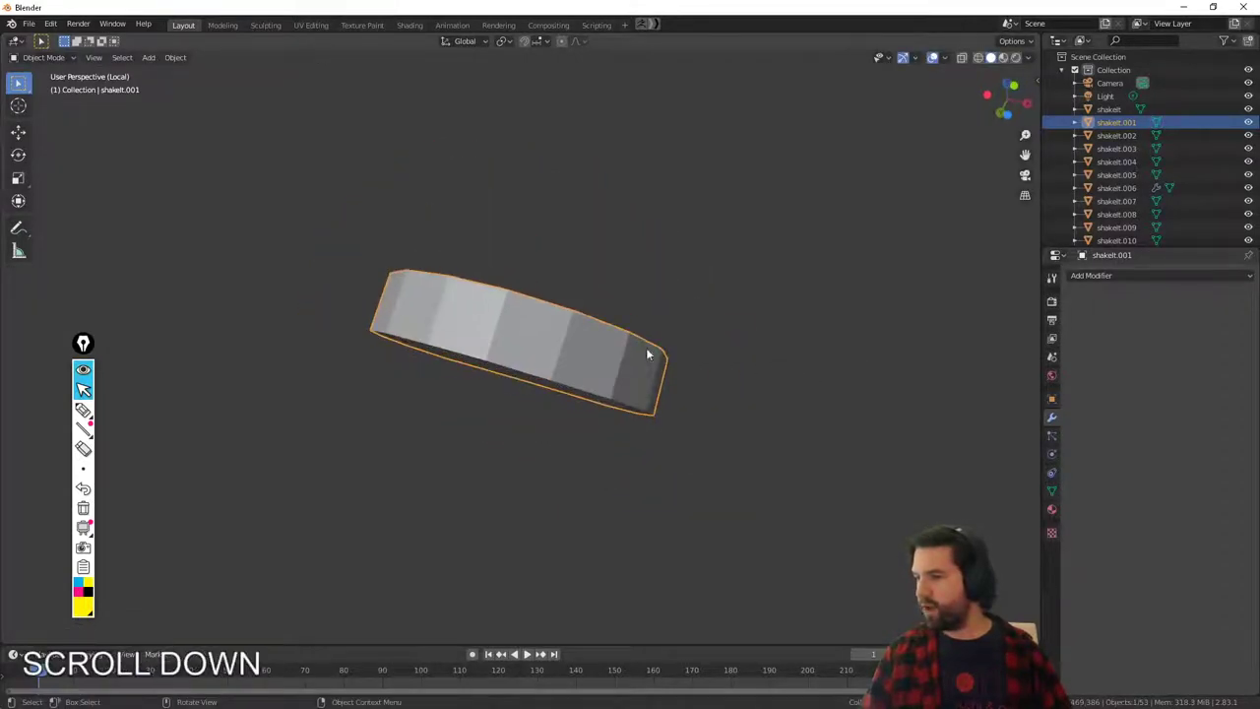
Add two Subdivision Surface modifiers to the isolated choker.
left_click(1112, 277)
left_click(1010, 492)
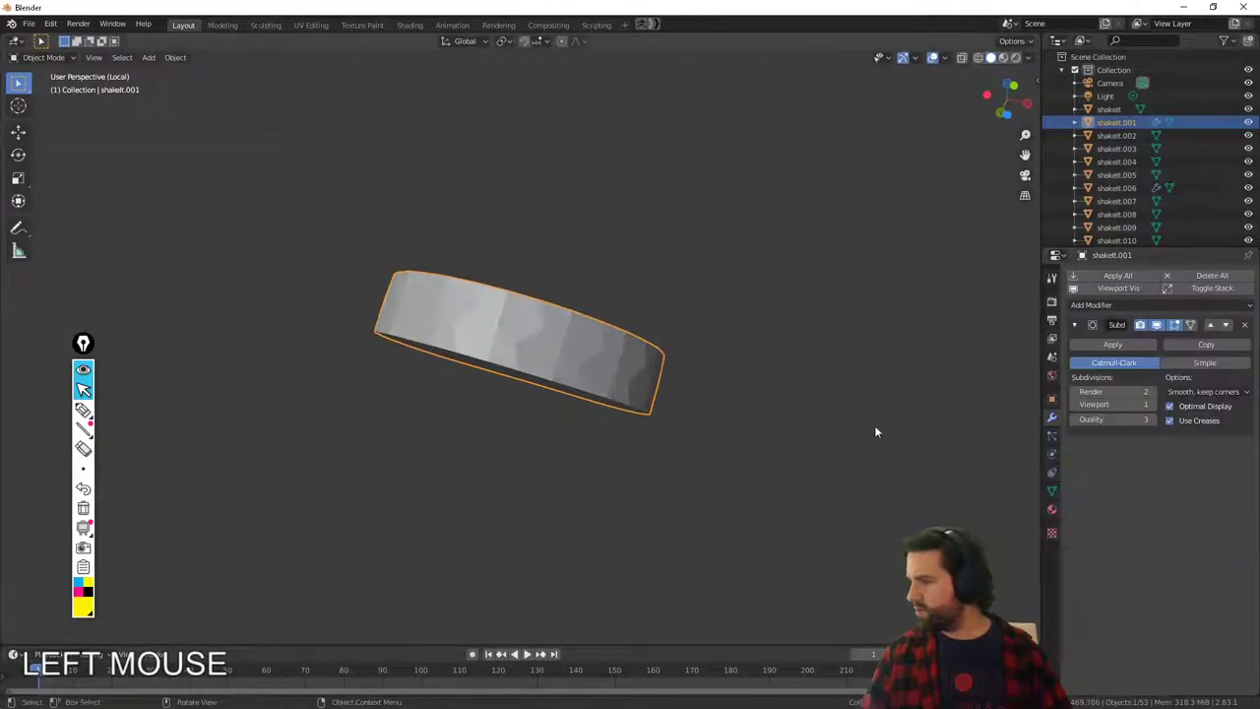
middle_click_drag(874, 425, 808, 474)
left_click(1101, 306)
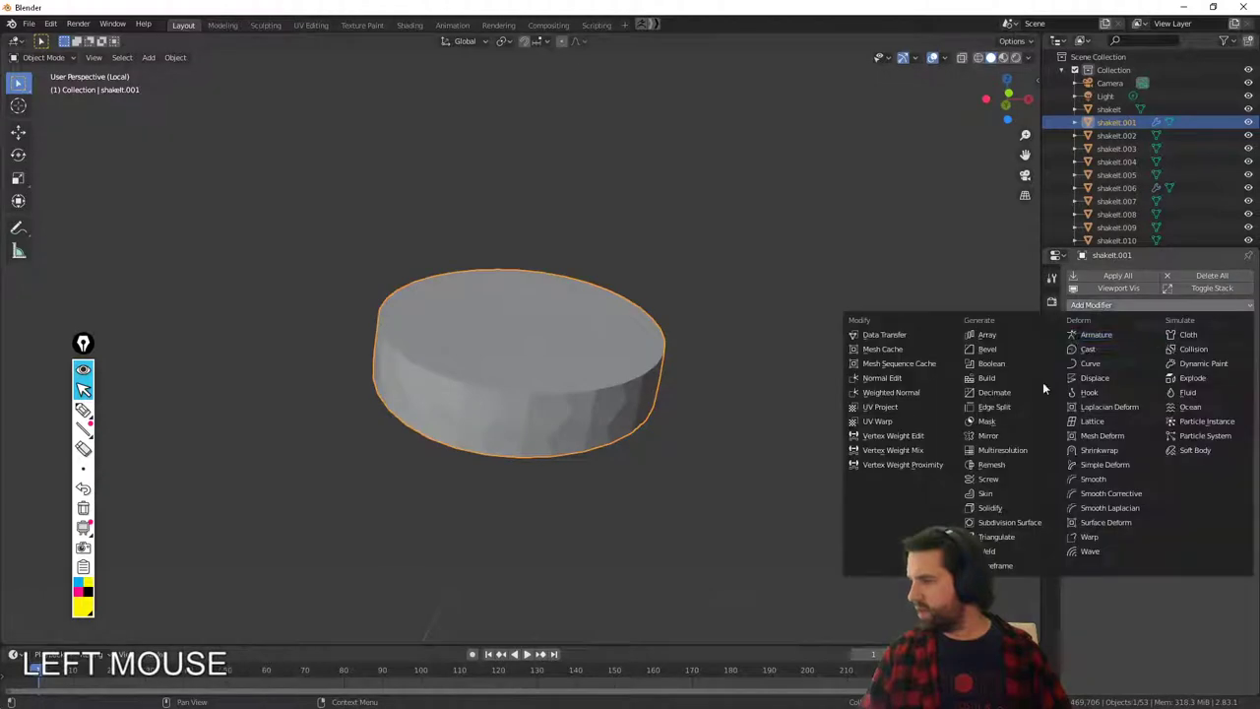
left_click(1010, 522)
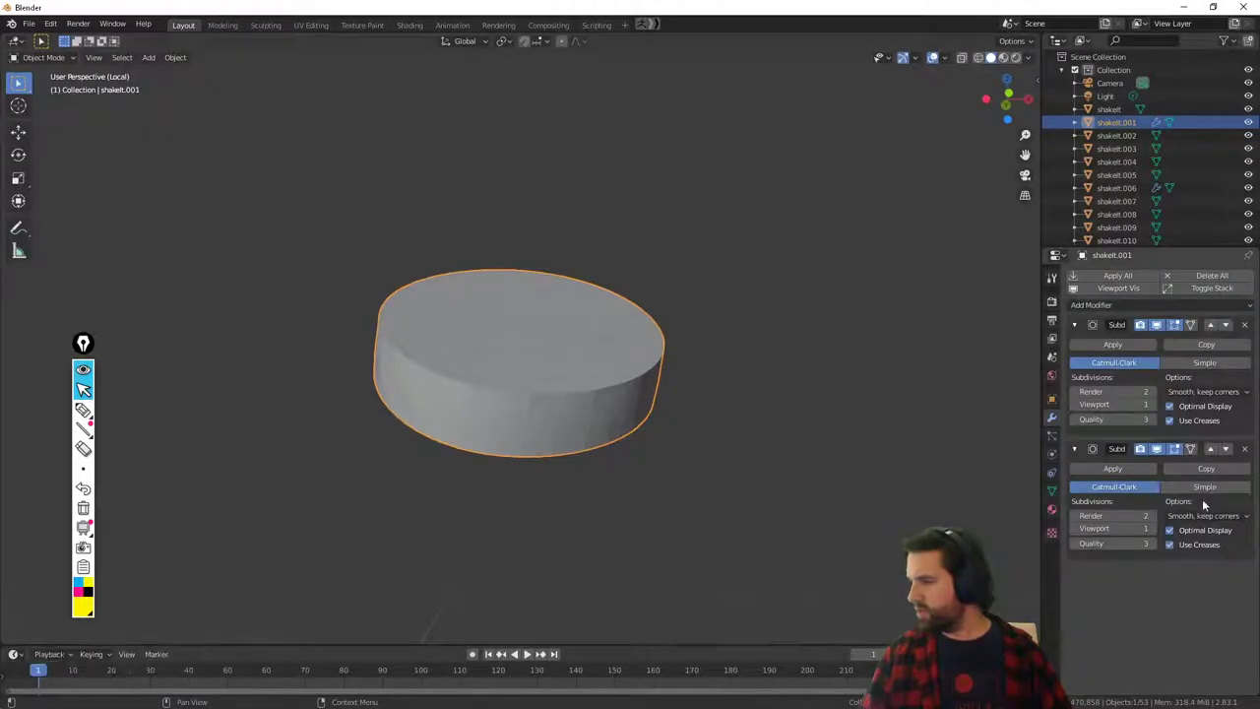
Disable Use Creases on the choker's second Subdivision modifier and set the first one's viewport subdivisions to 4.
left_click(1170, 545)
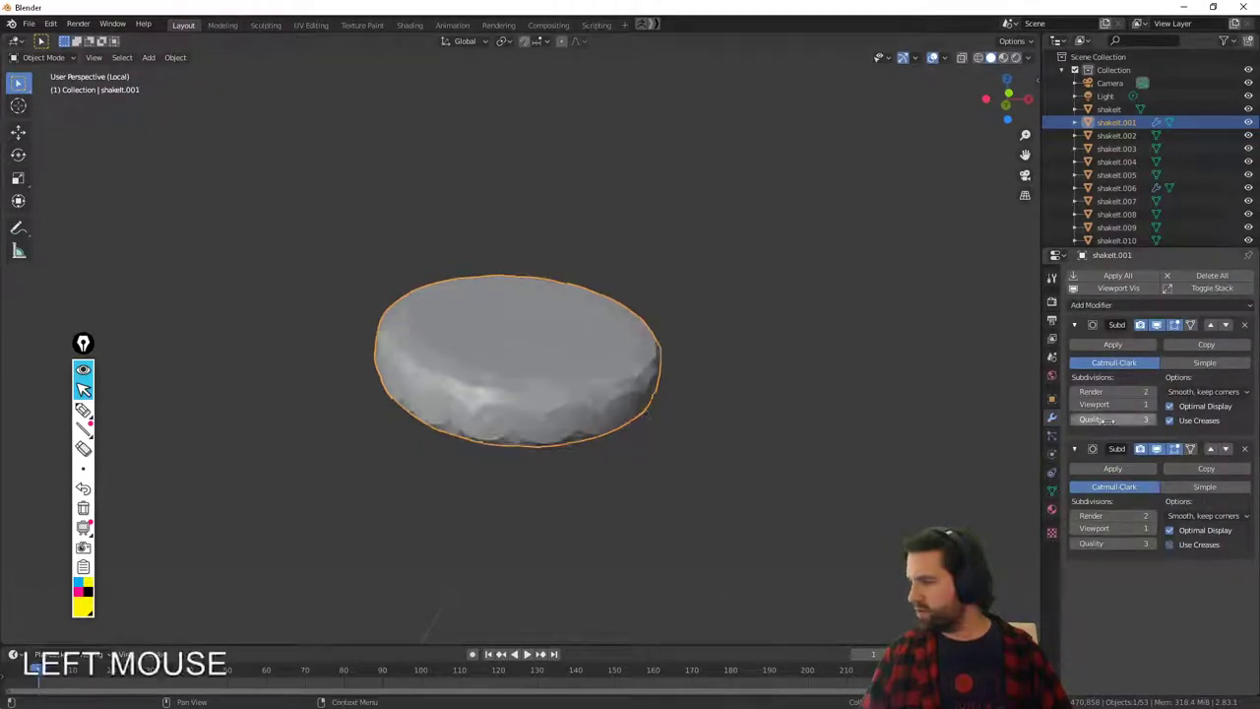
left_click(1154, 406)
left_click(1154, 405)
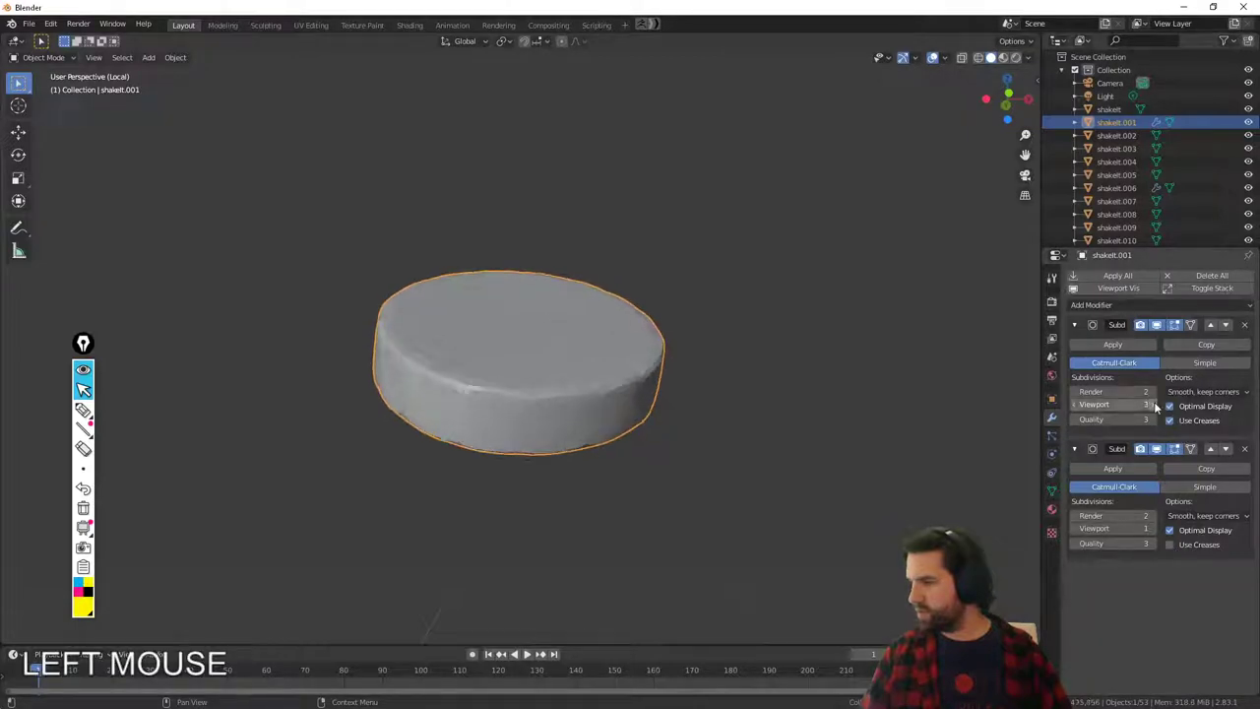
left_click(1154, 406)
left_click(771, 477)
scroll(771, 476, "down", 4)
key("Tab")
key("Tab")
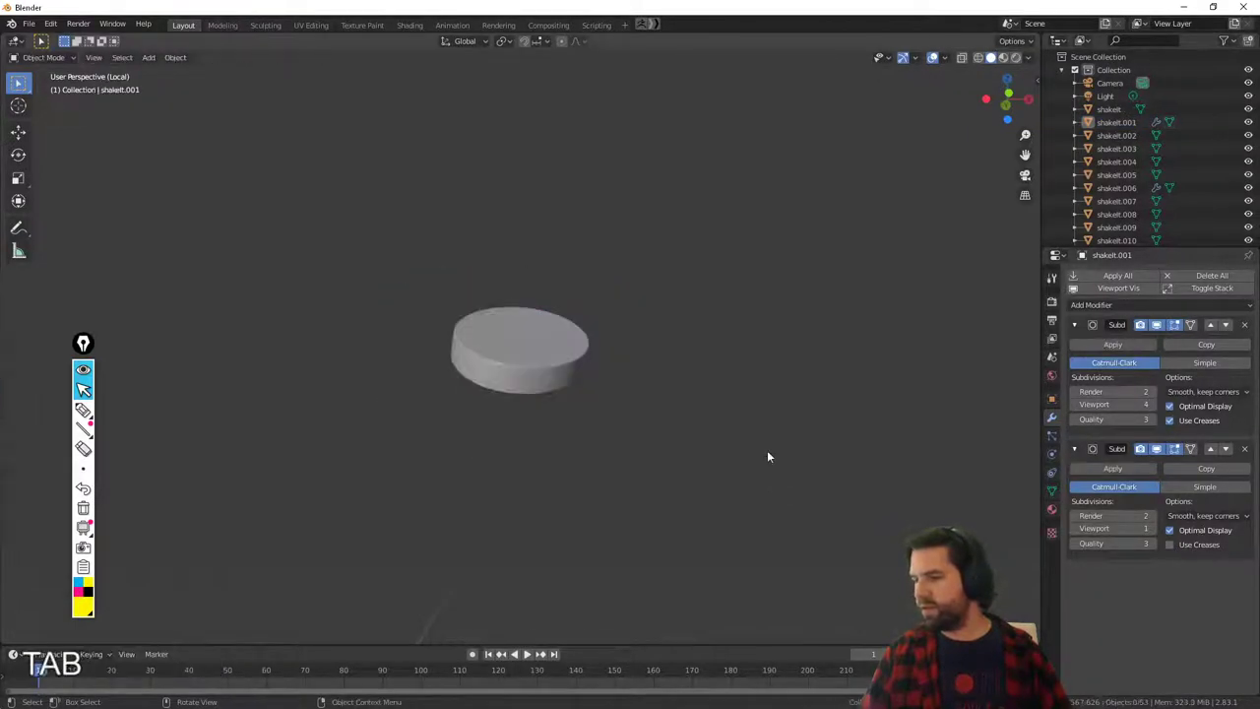
Leave local view and set the viewport subdivisions of the knee band's first Subdivision modifier to 3.
left_click(129, 391)
key("KP_Divide")
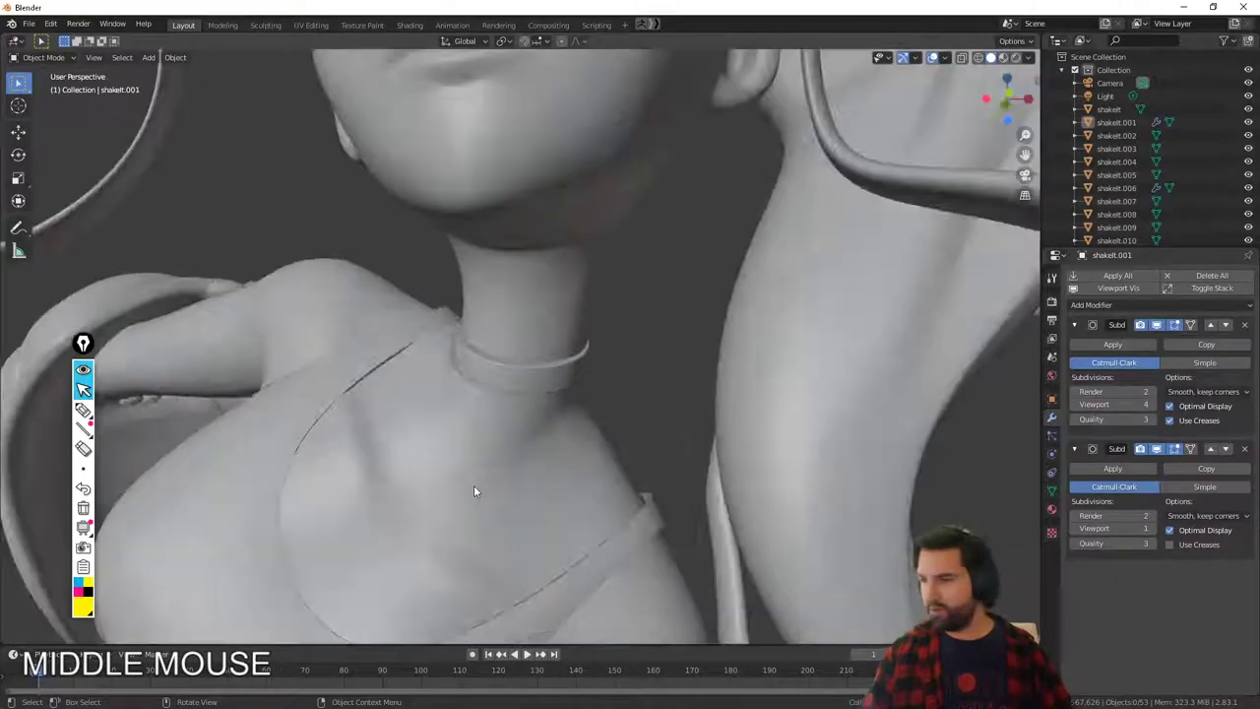
scroll(473, 485, "down", 8)
scroll(474, 484, "up", 2)
middle_click_drag(473, 485, 529, 423)
scroll(529, 426, "up", 5)
middle_click_drag(523, 516, 512, 422, "shift")
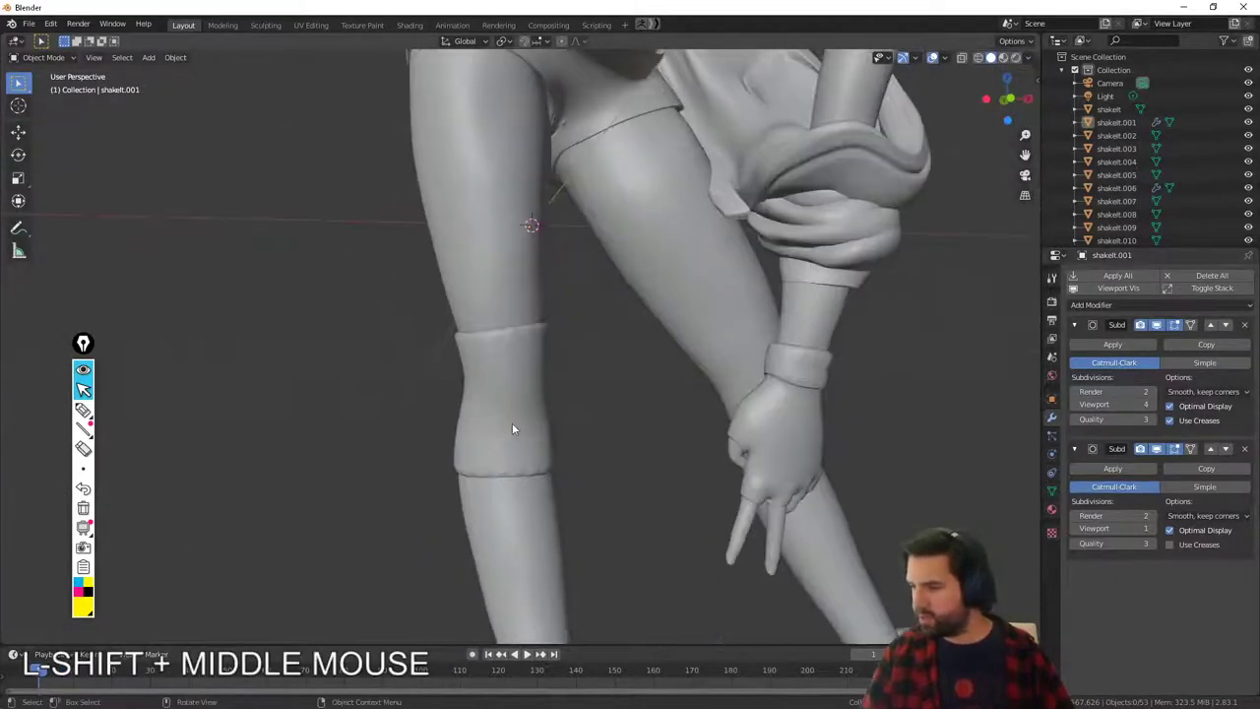
left_click(512, 423)
left_click(1155, 407)
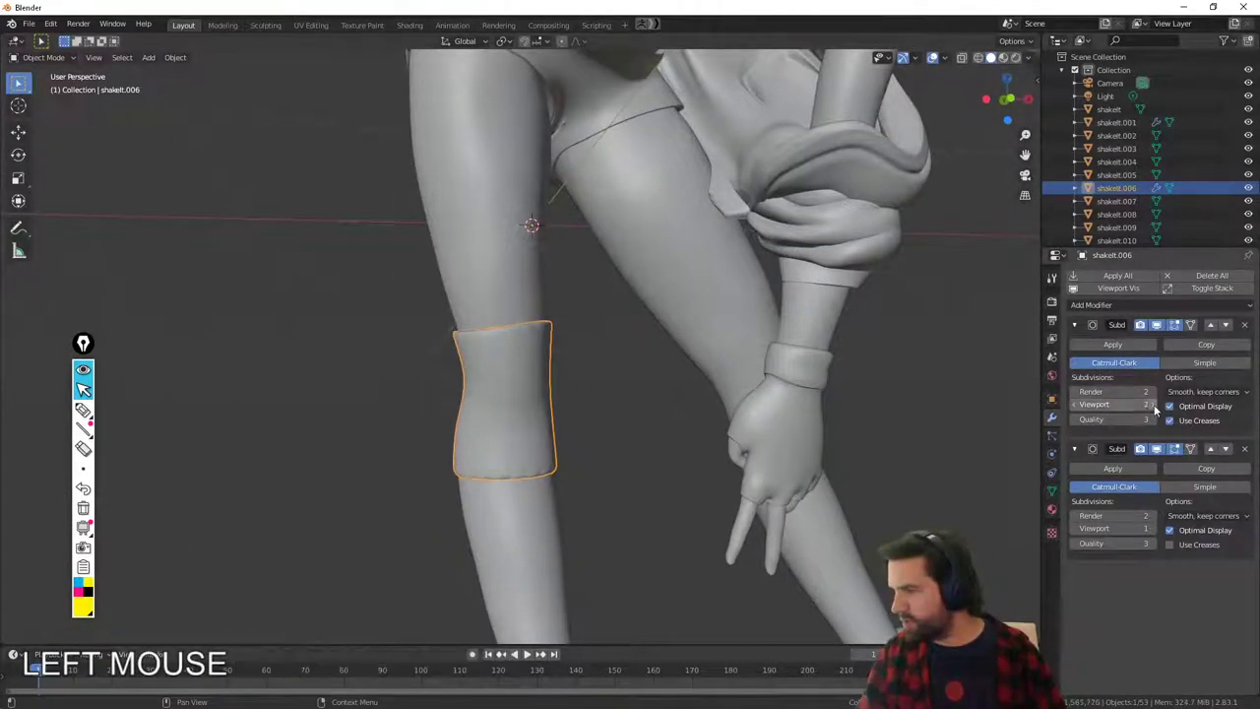
left_click(1155, 407)
left_click(1170, 420)
left_click(620, 430)
Review the whole character in Material Preview and Rendered shading, and return to Solid shading.
scroll(620, 430, "down", 5)
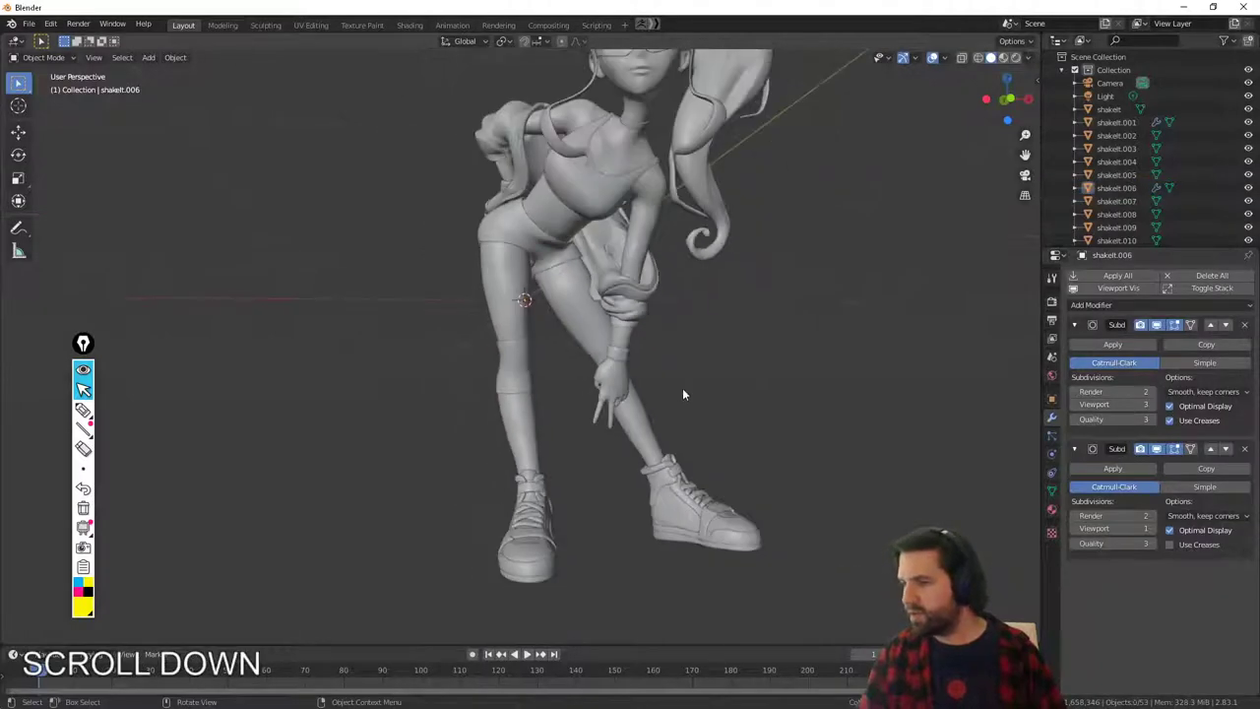
middle_click_drag(682, 388, 846, 394)
scroll(664, 418, "down", 4)
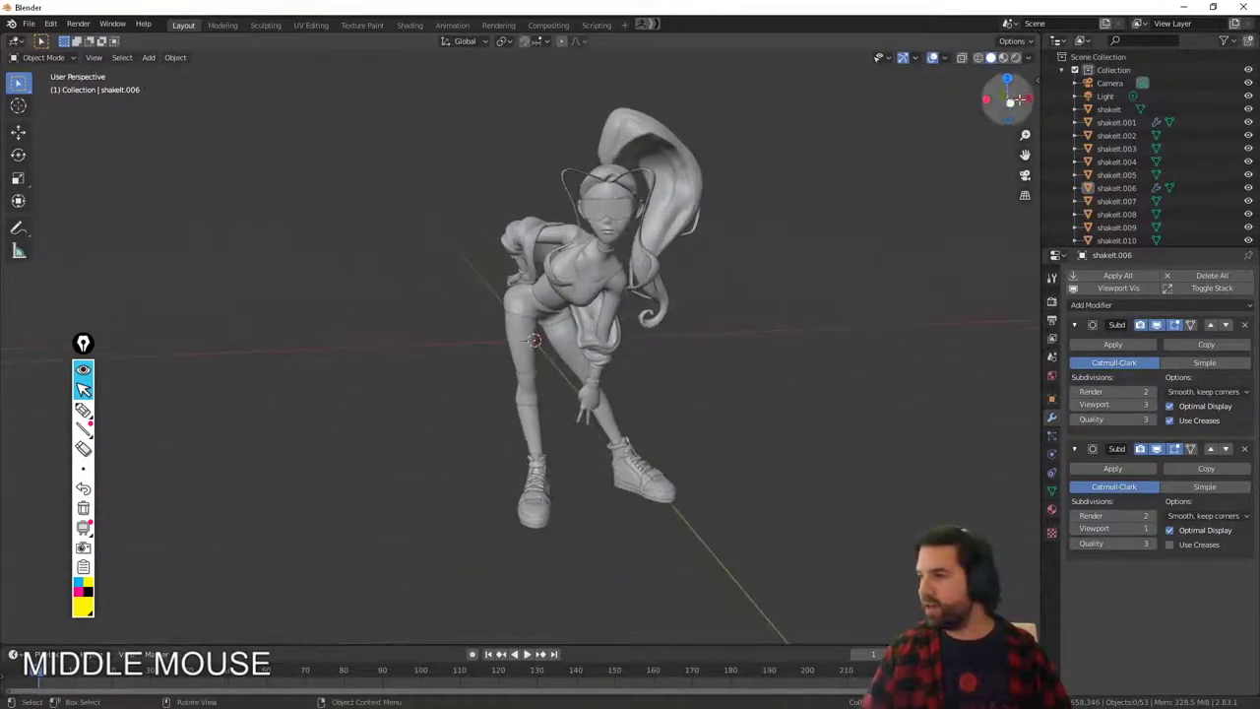
left_click(1004, 58)
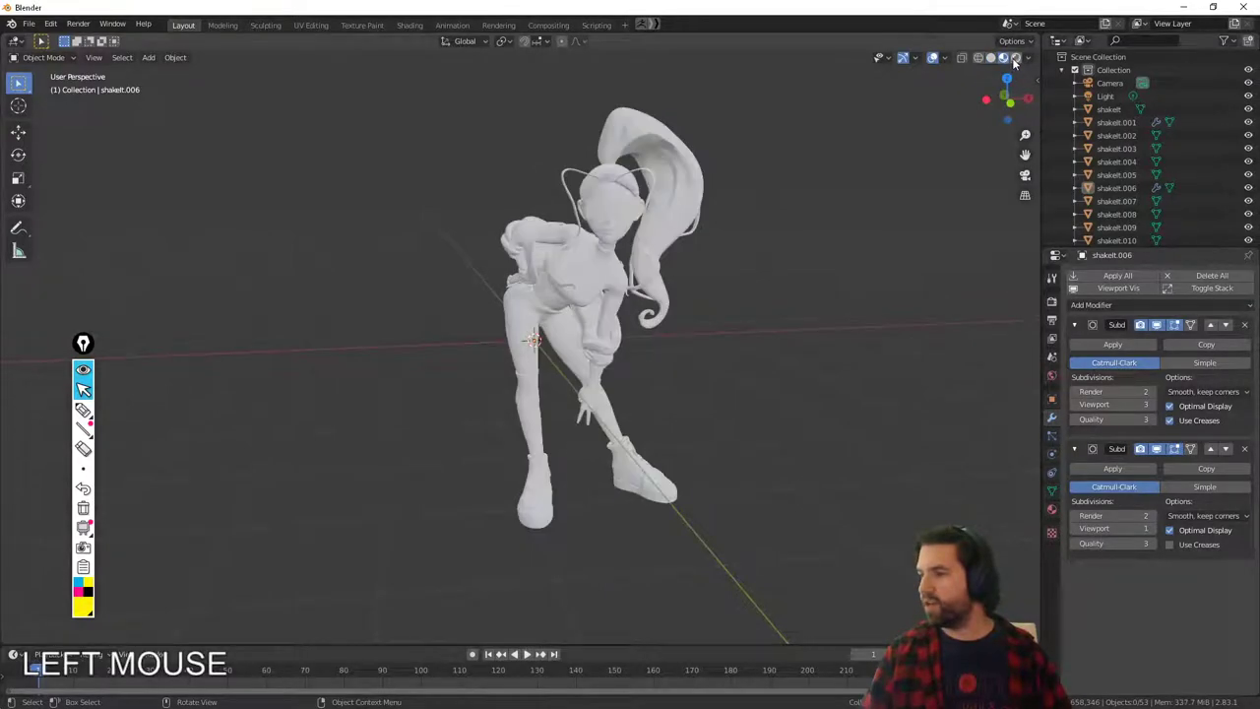
left_click(1017, 57)
left_click(991, 57)
middle_click_drag(670, 347, 719, 350)
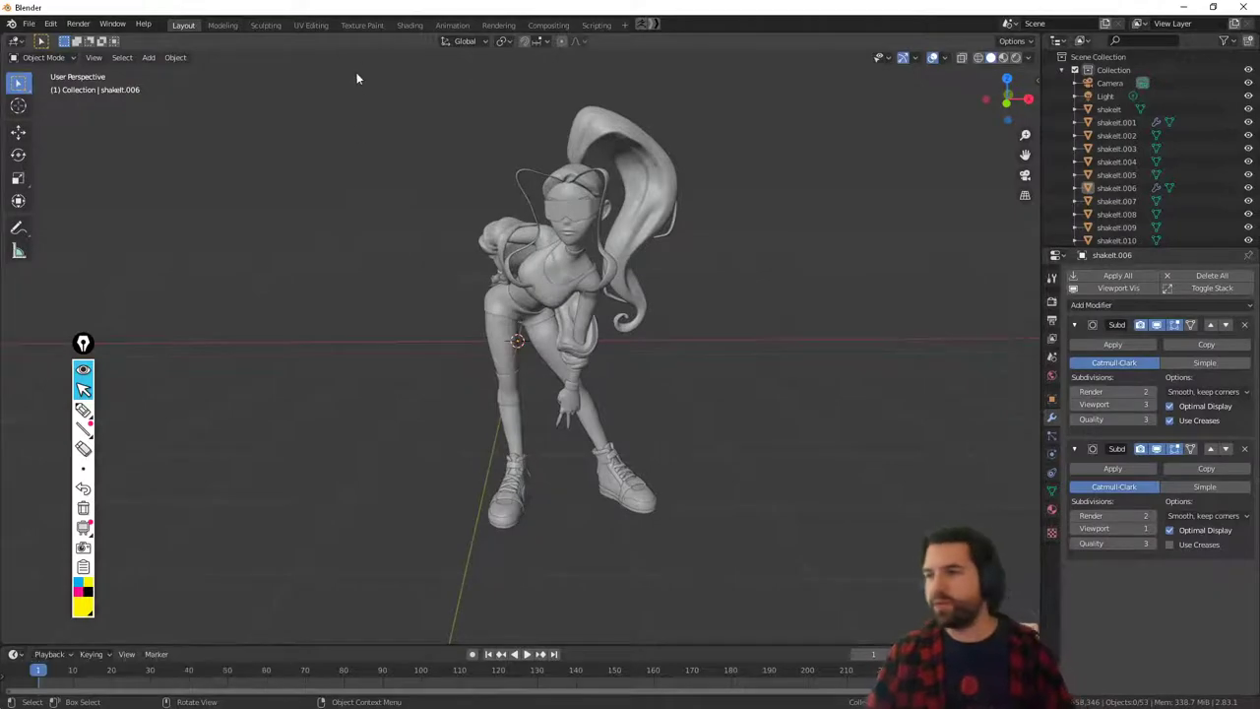
Open the Shading workspace and add a Vertex Color node to the Default OBJ material.
left_click(409, 24)
scroll(711, 309, "up", 4)
middle_click_drag(602, 302, 734, 250)
scroll(732, 230, "down", 2)
middle_click_drag(734, 250, 738, 279, "shift")
left_click(337, 504)
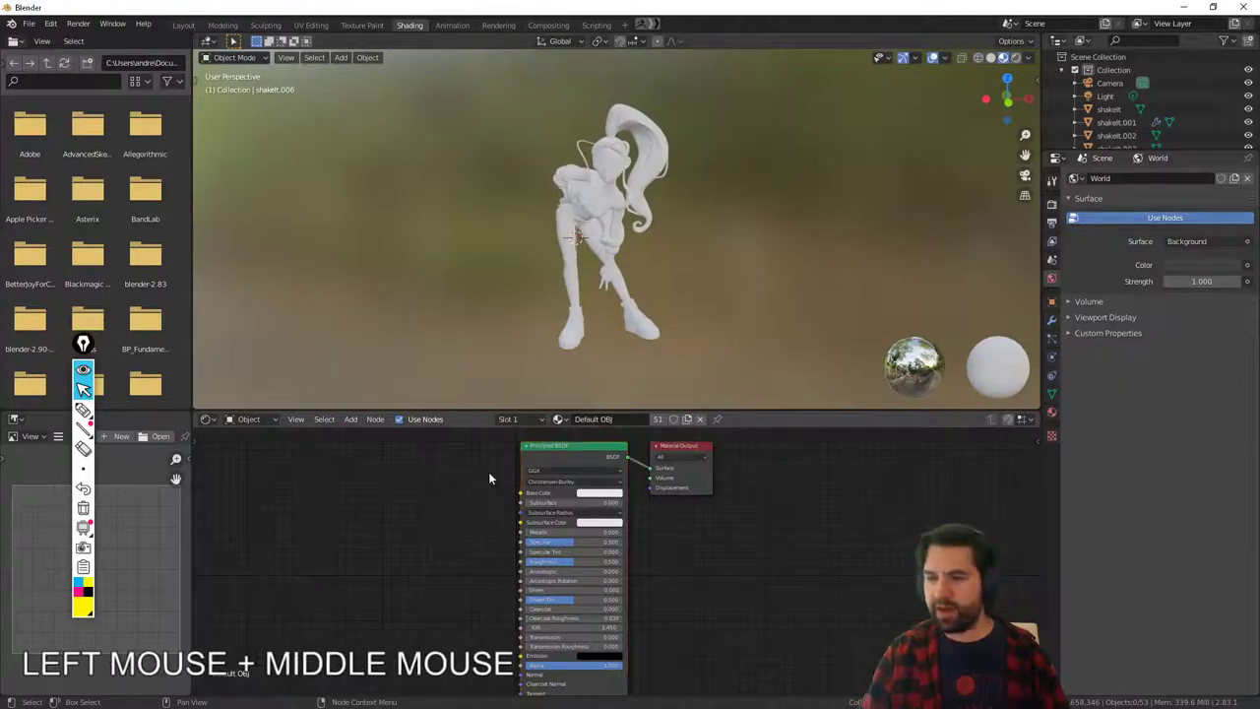
key("shift+a")
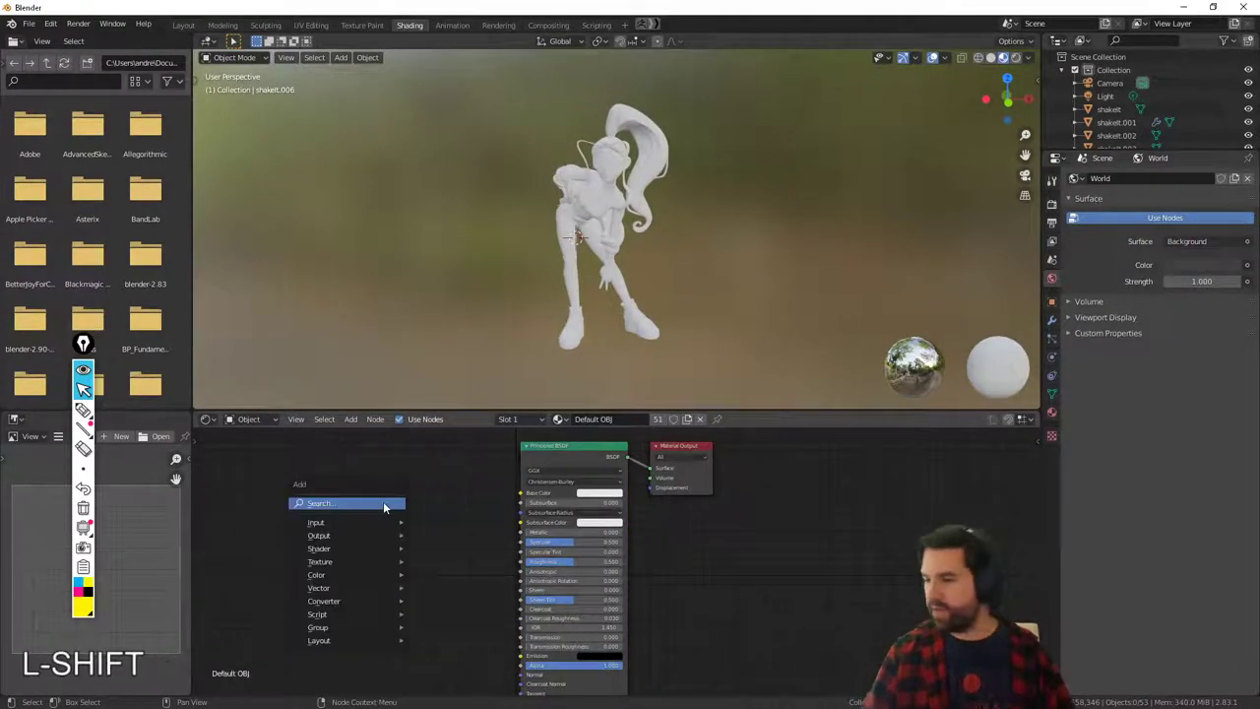
left_click(383, 503)
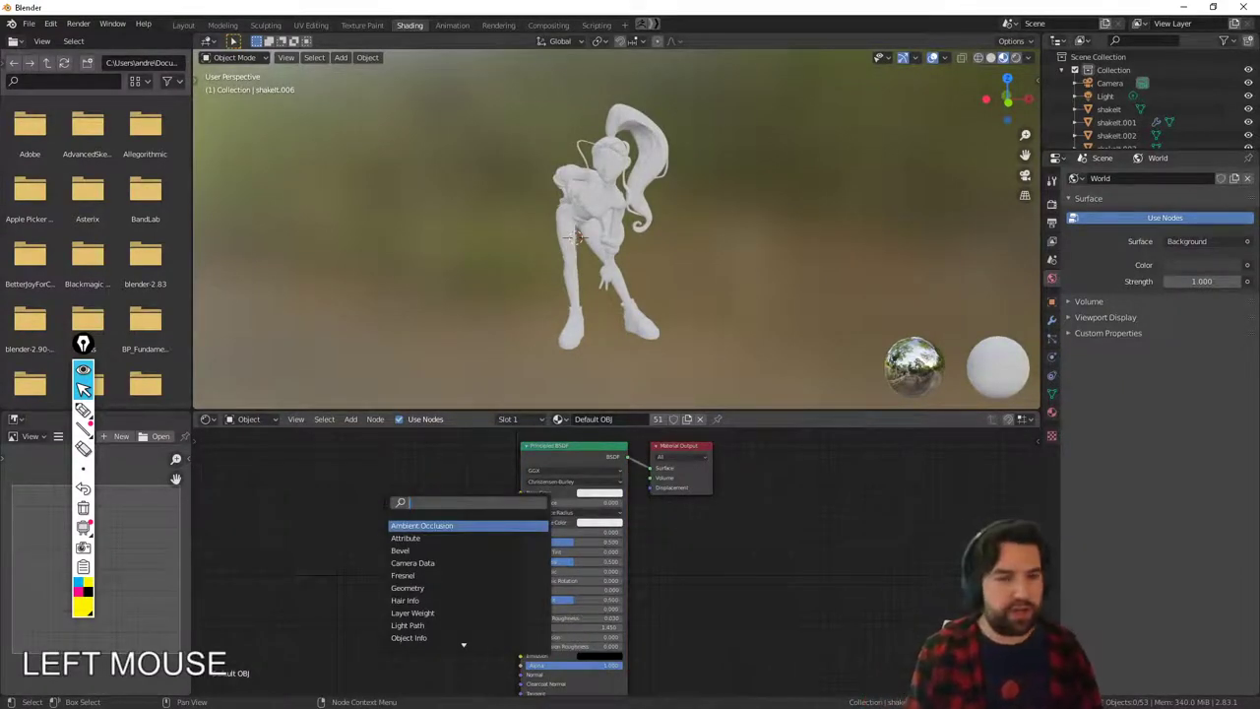
type("vert")
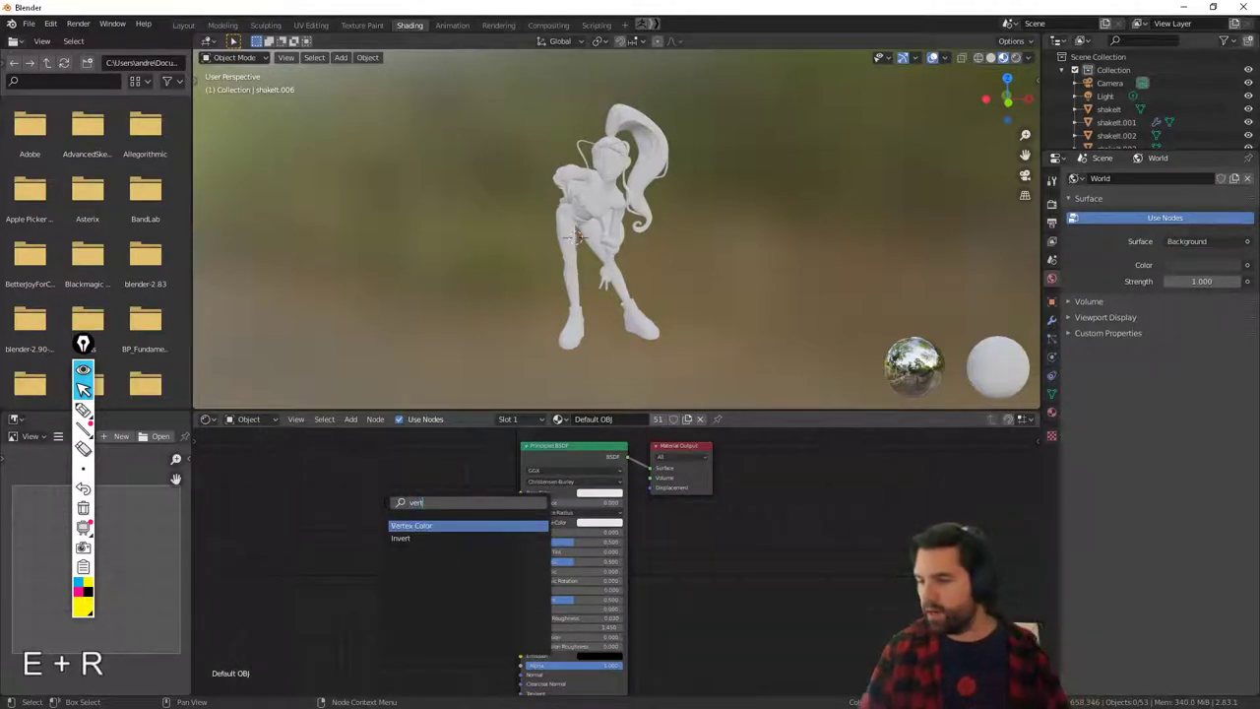
left_click(430, 526)
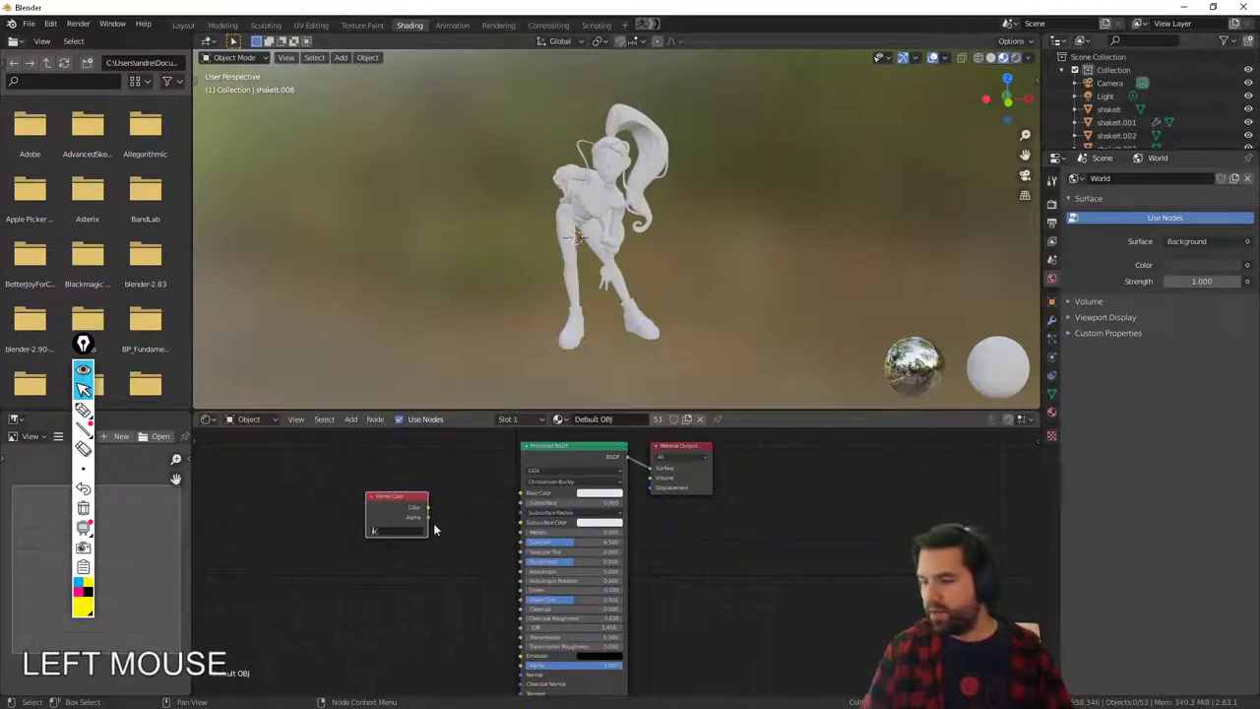
Link the Vertex Color node's Color output to the Principled BSDF's Base Color and inspect the character's colours.
scroll(433, 523, "up", 1)
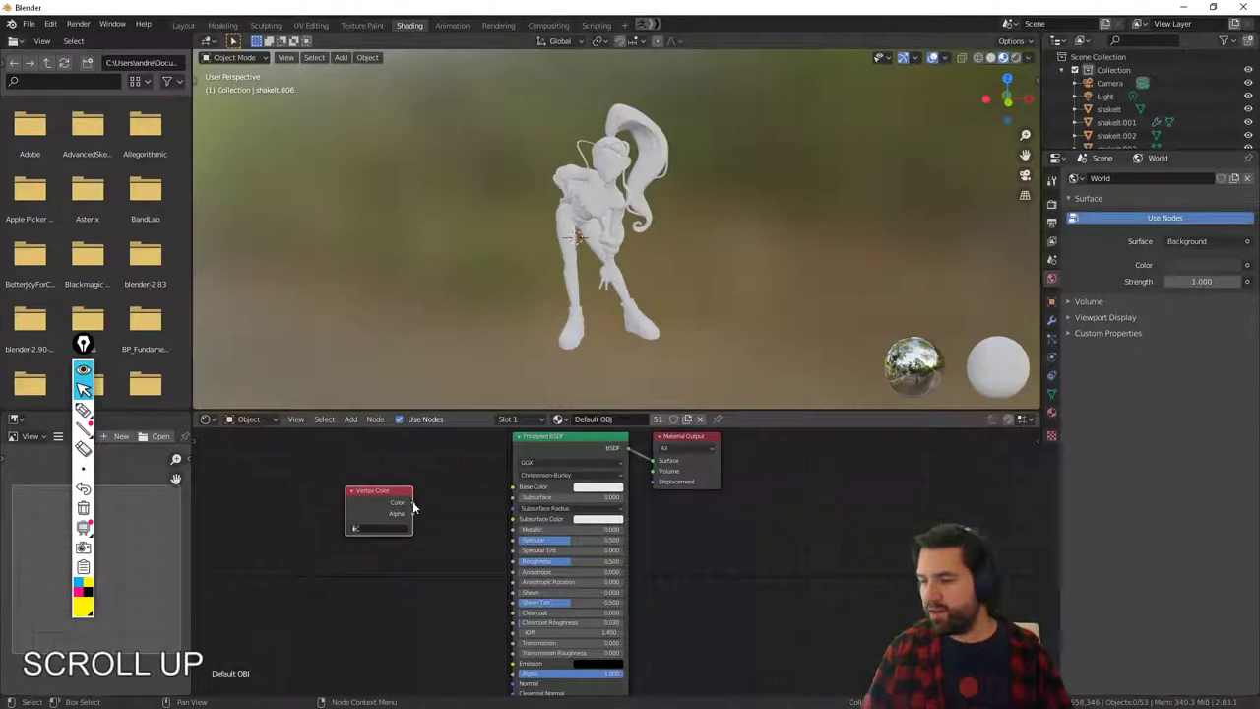
left_click_drag(412, 502, 513, 486)
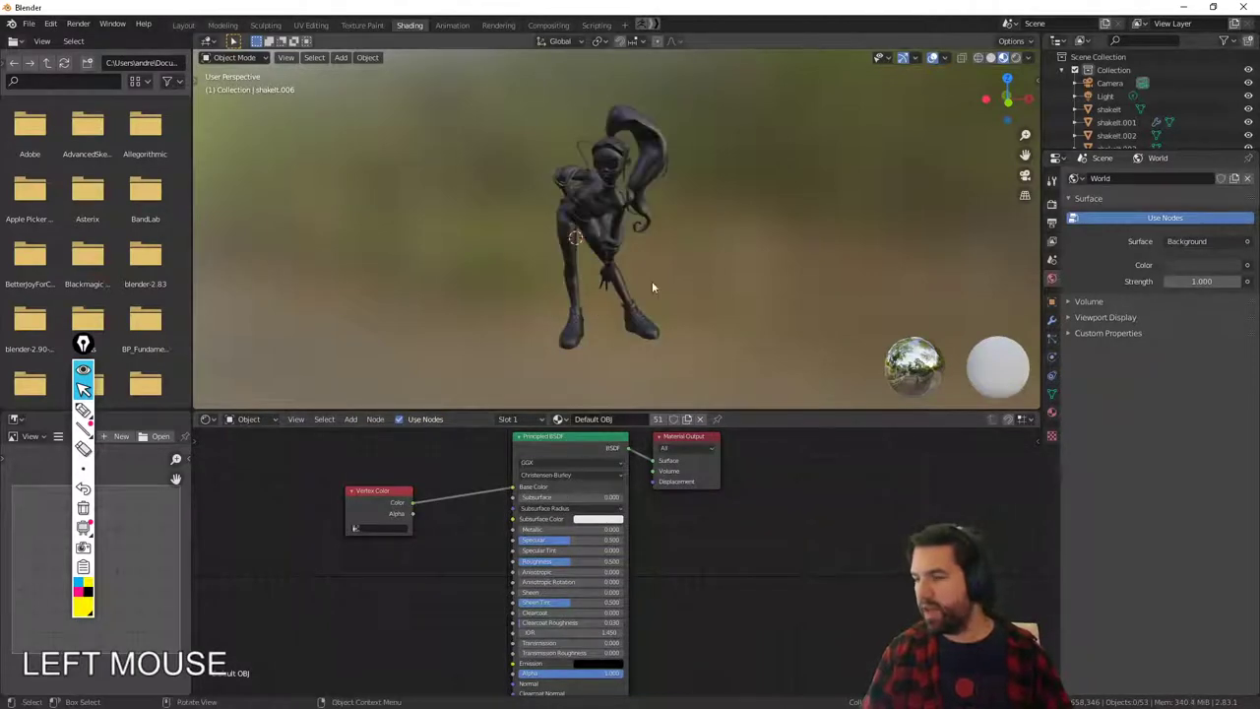
middle_click_drag(707, 262, 768, 262)
scroll(723, 255, "up", 3)
scroll(760, 282, "down", 3)
scroll(688, 328, "down", 2)
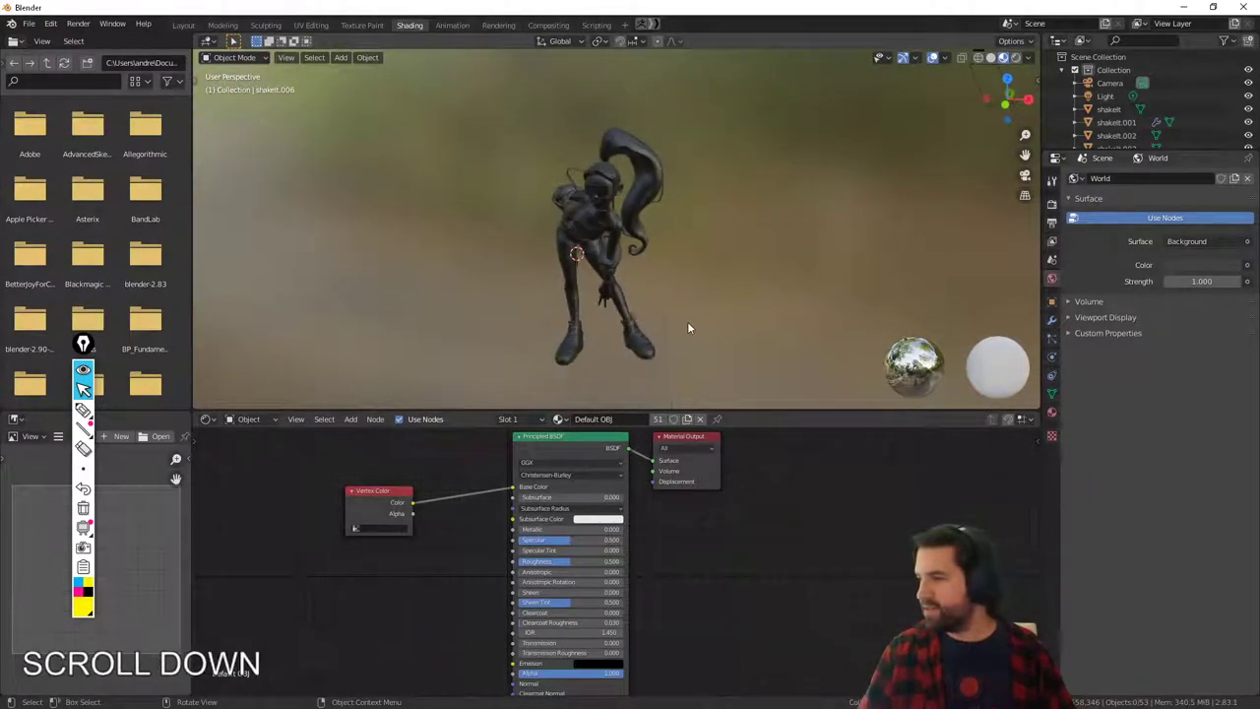
middle_click_drag(455, 246, 452, 239)
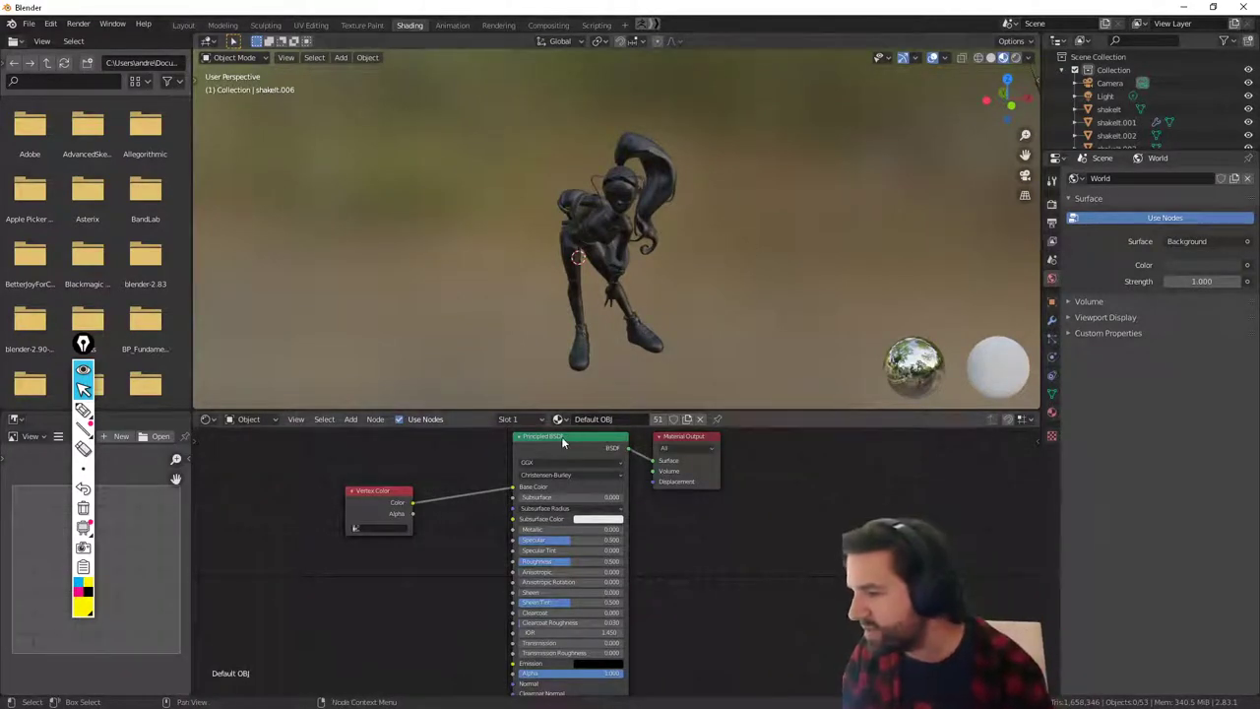
left_click_drag(561, 436, 534, 441)
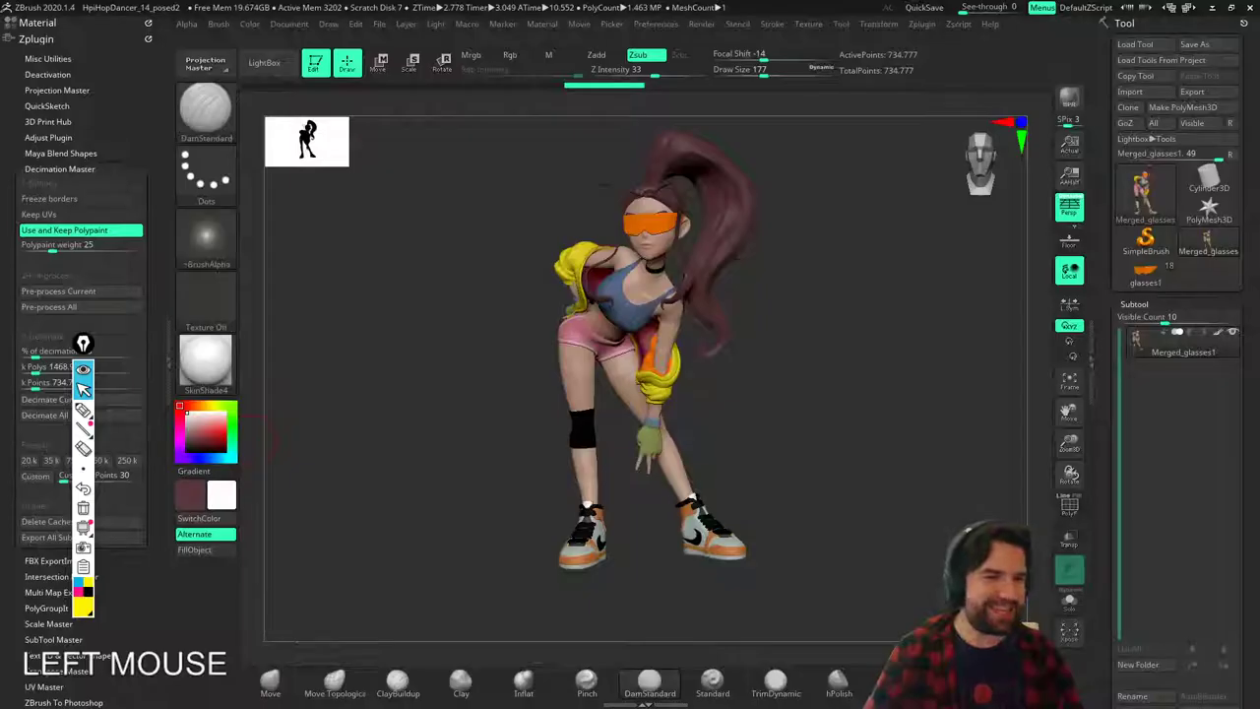
Switch to ZBrush and take a closer look at the polypainted character.
middle_click(882, 381)
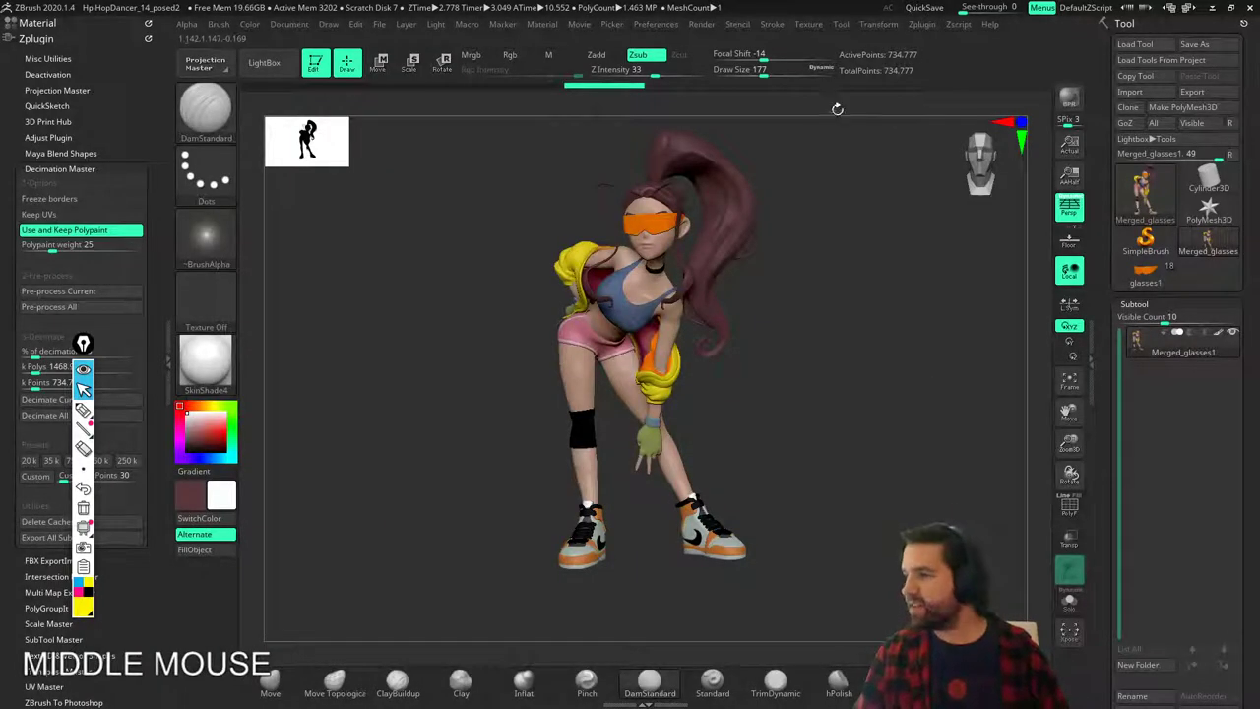
key("alt")
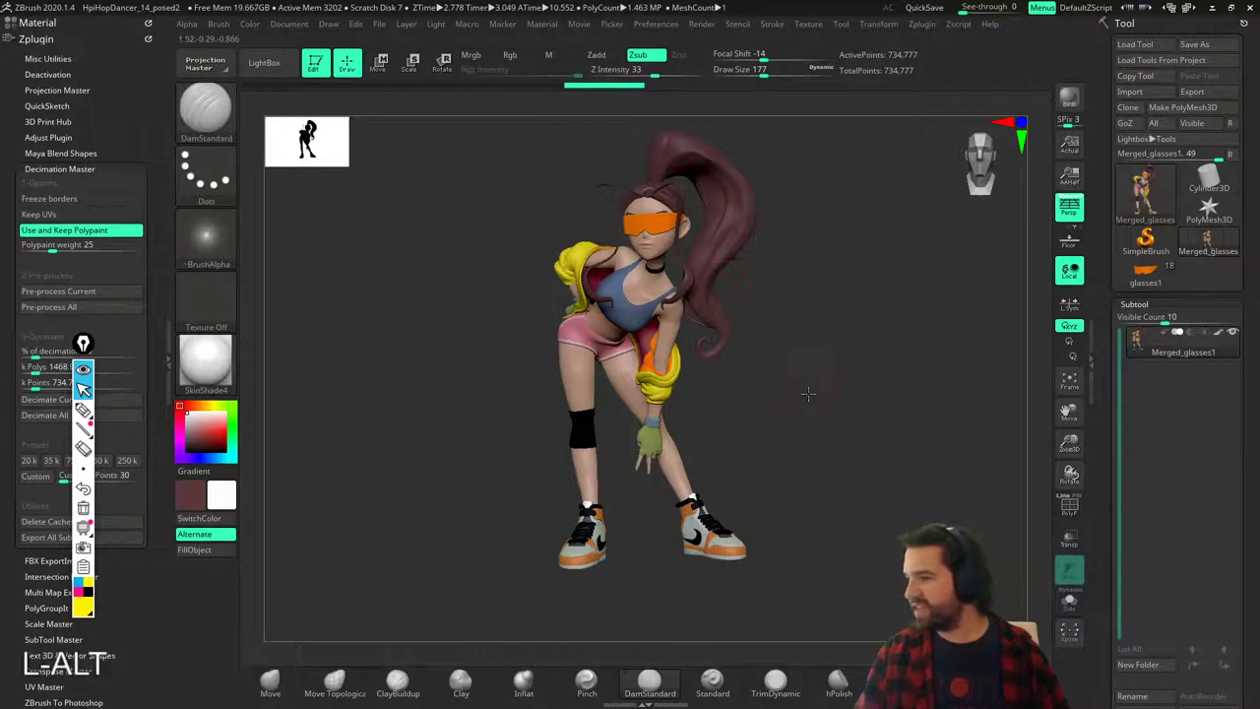
left_click_drag(808, 394, 1047, 380, "alt")
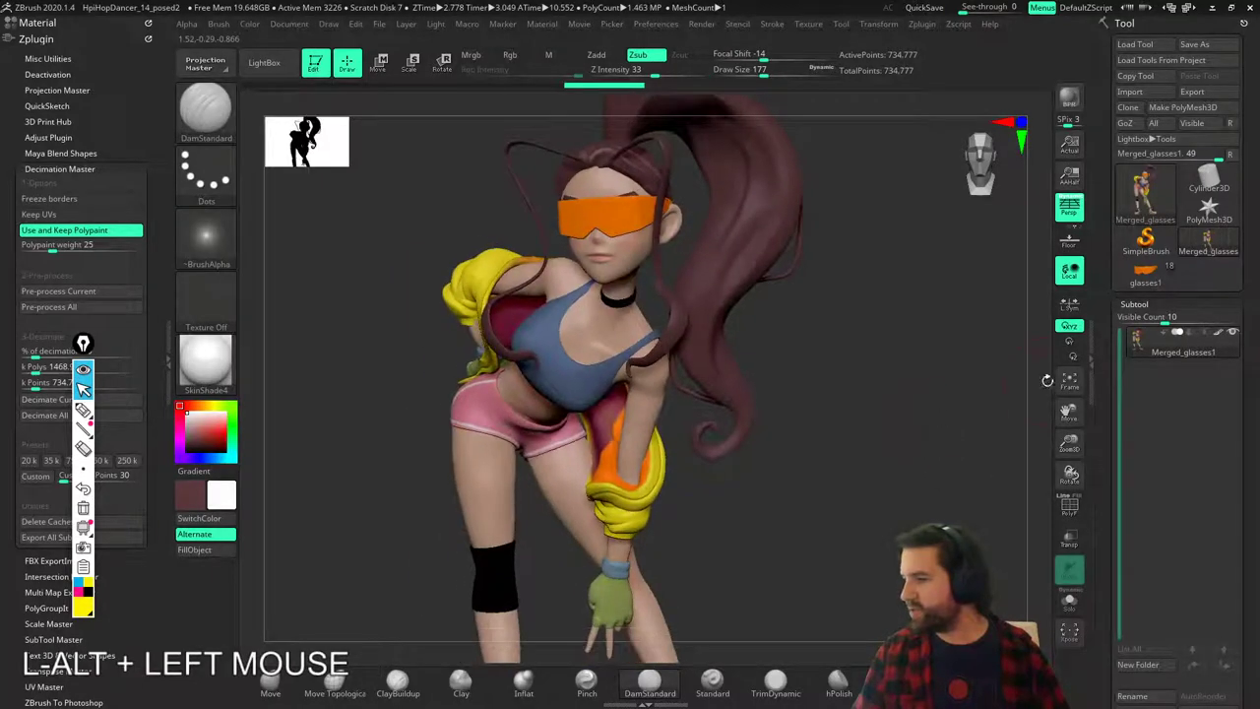
Display the polyframe on the merged character and undo its decimation.
key("ctrl")
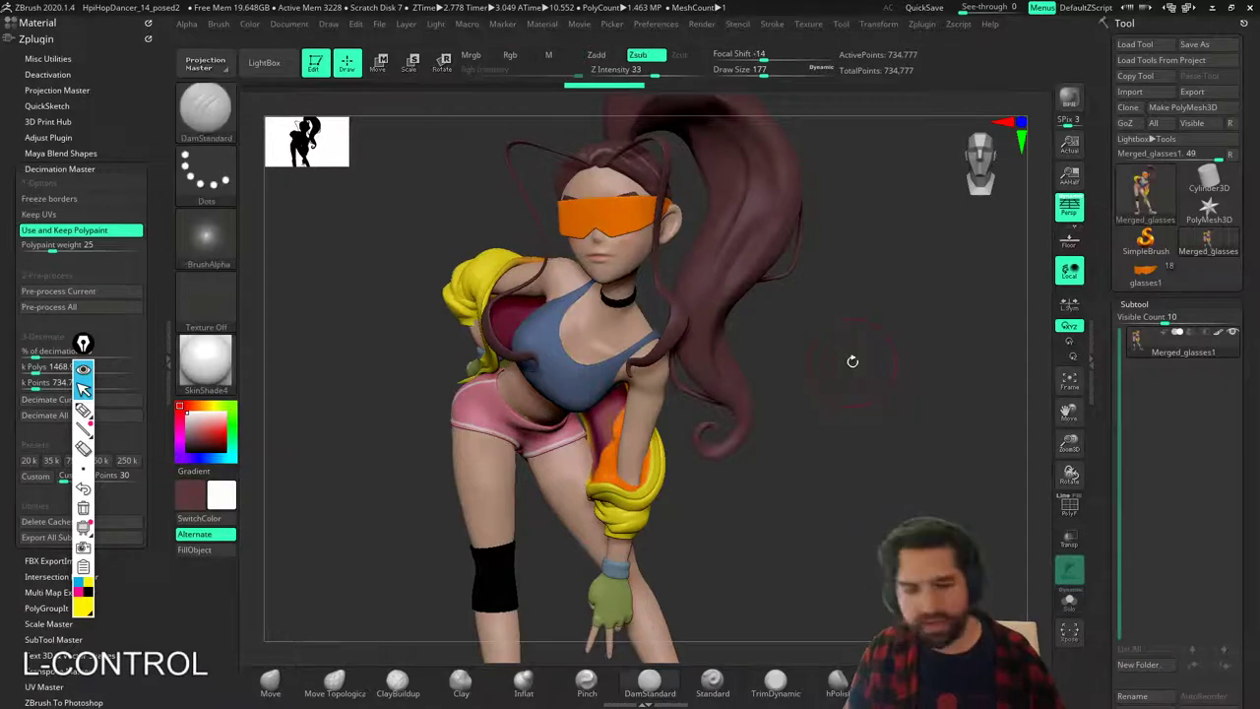
key("shift+f")
left_click_drag(853, 377, 906, 414, "alt")
left_click_drag(900, 258, 929, 107, "alt")
left_click_drag(883, 456, 924, 394, "alt")
mouse_move(530, 419)
left_mouse_down("alt")
mouse_move(660, 492)
mouse_move(962, 453)
mouse_move(971, 427)
mouse_move(906, 453)
mouse_move(944, 466)
mouse_move(934, 364)
left_mouse_up("alt")
left_click(1073, 505, "shift")
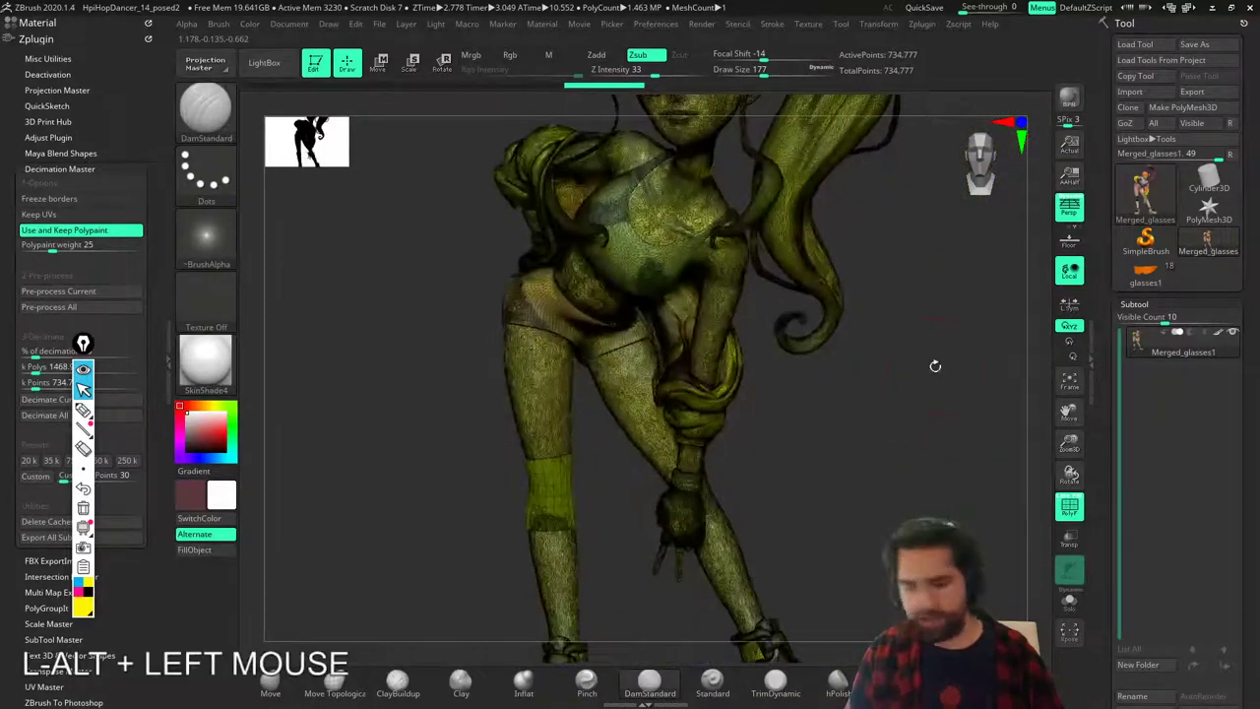
key("ctrl+z")
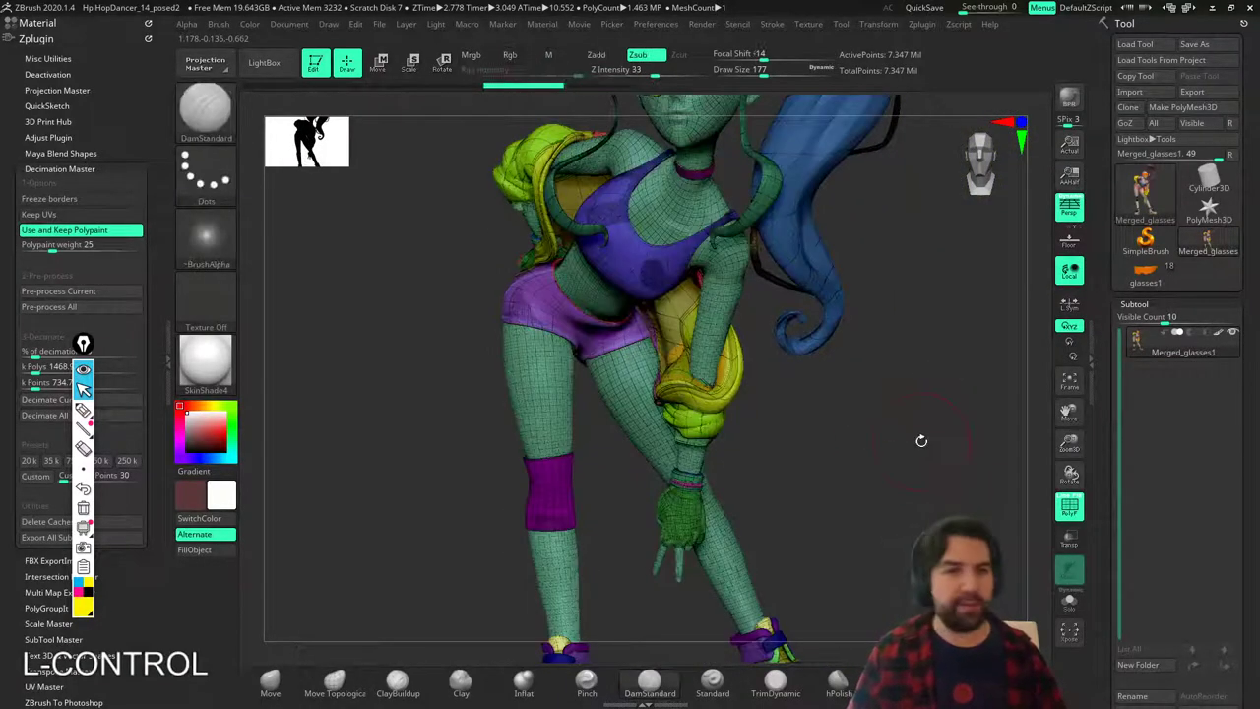
left_click_drag(934, 424, 879, 416)
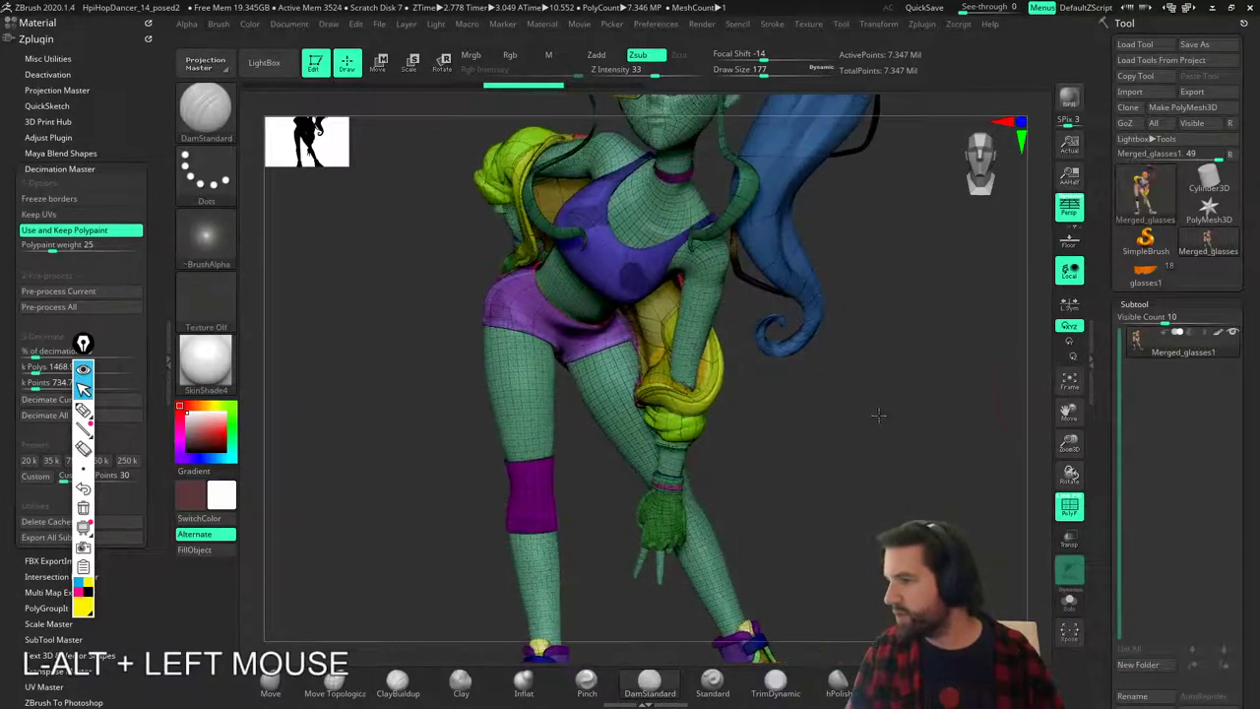
Delete the Merged_glasses1 subtool and confirm the deletion.
left_click(1129, 304)
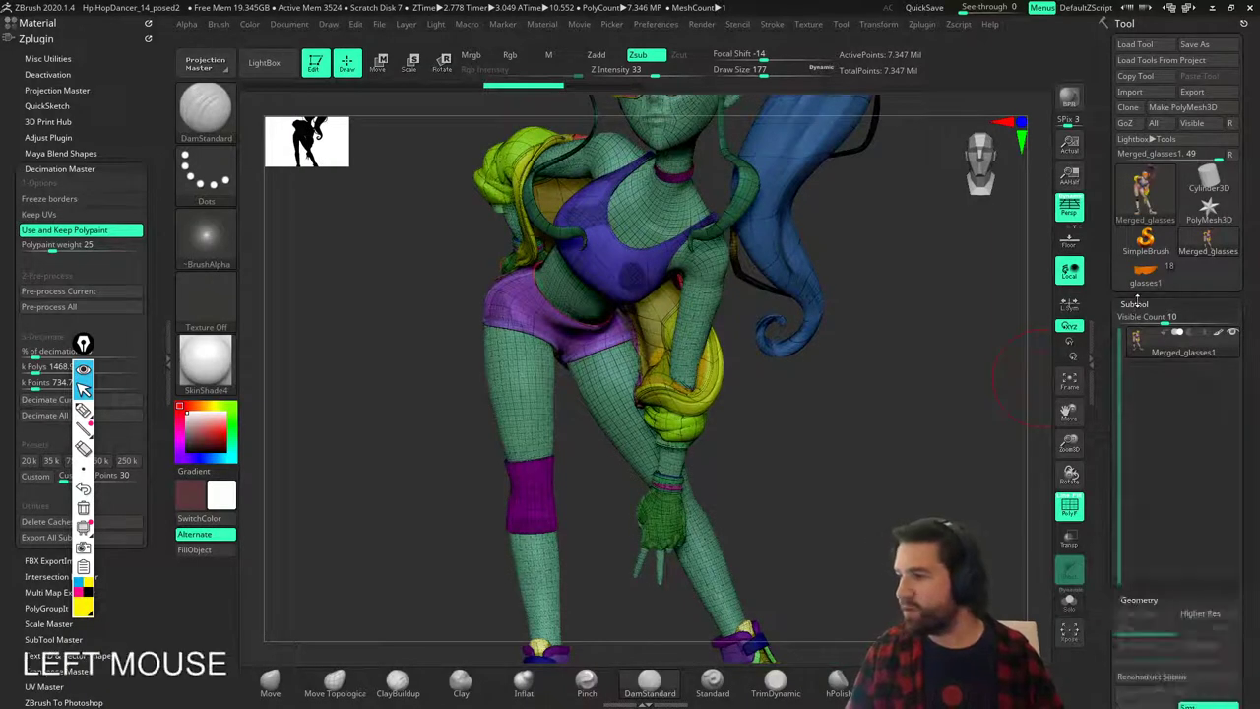
left_click(1129, 305)
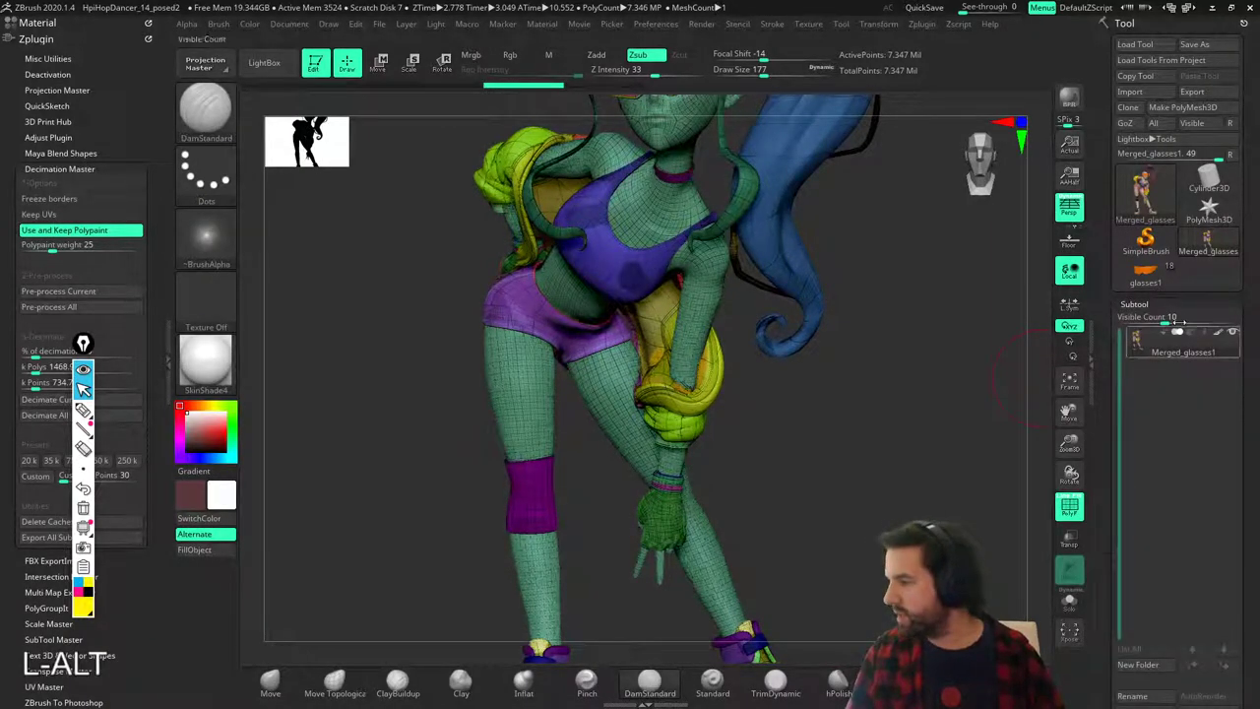
left_click_drag(1106, 500, 1107, 194)
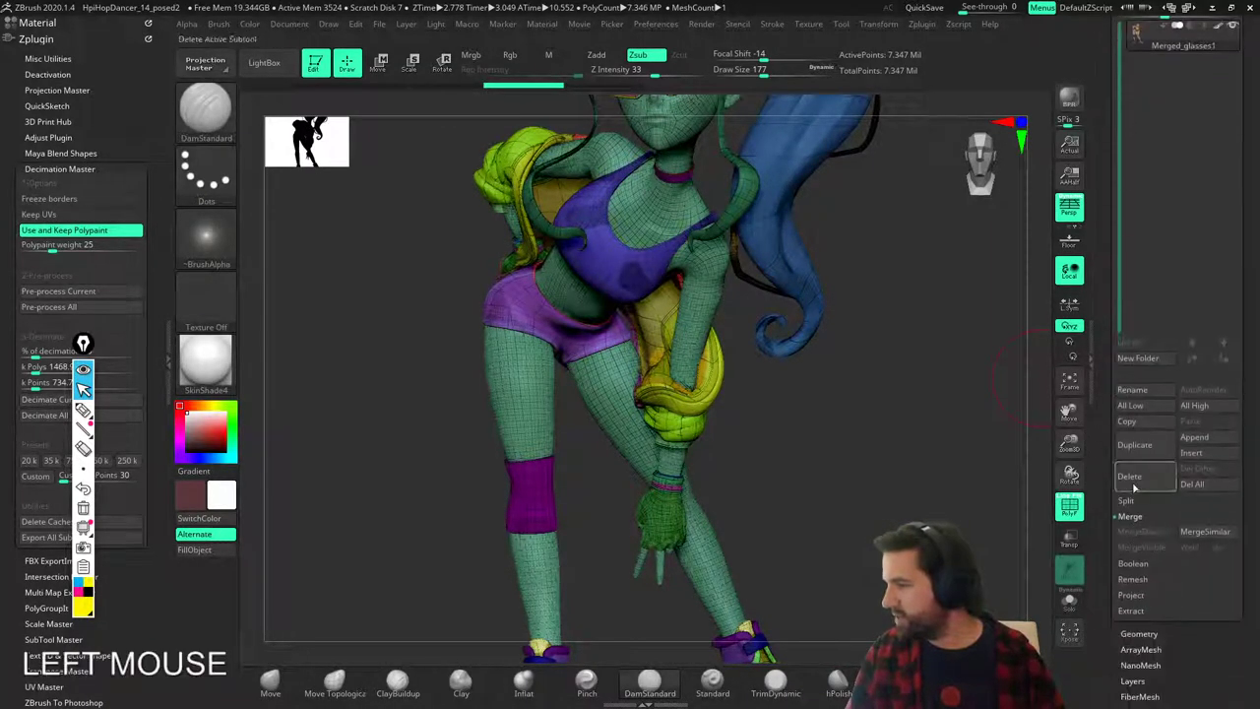
left_click(1132, 483)
left_click(1024, 508)
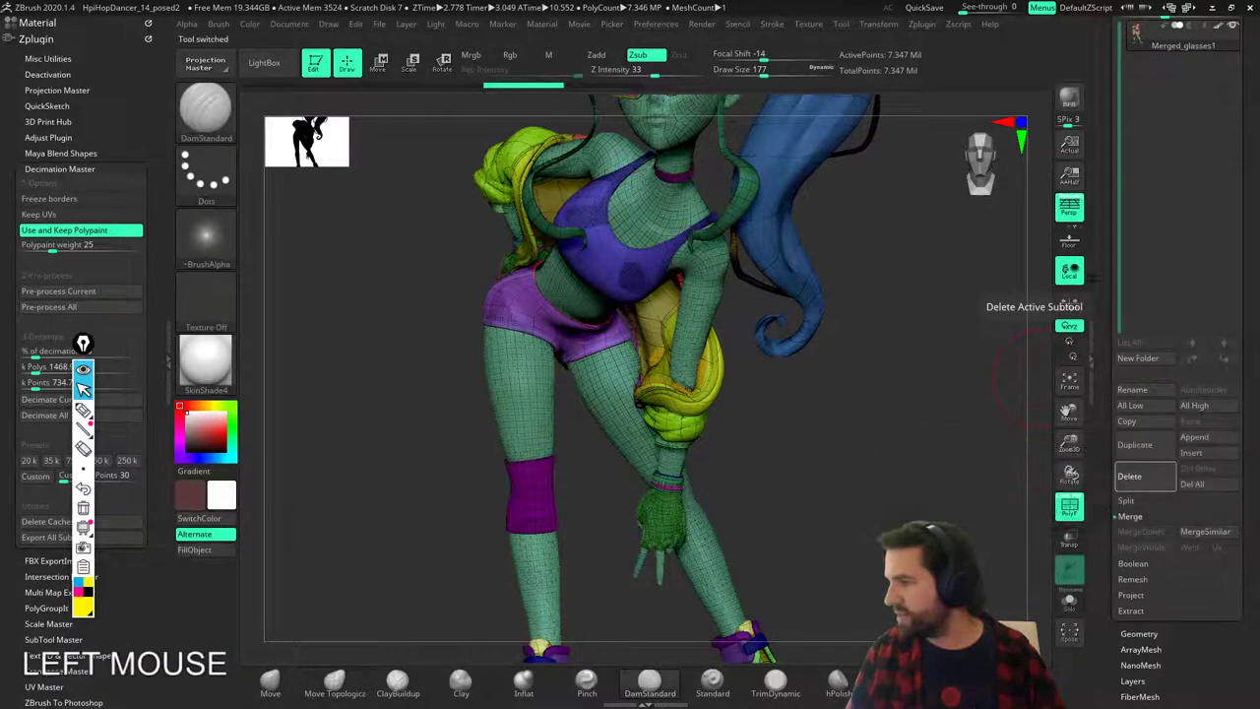
left_click(1101, 330)
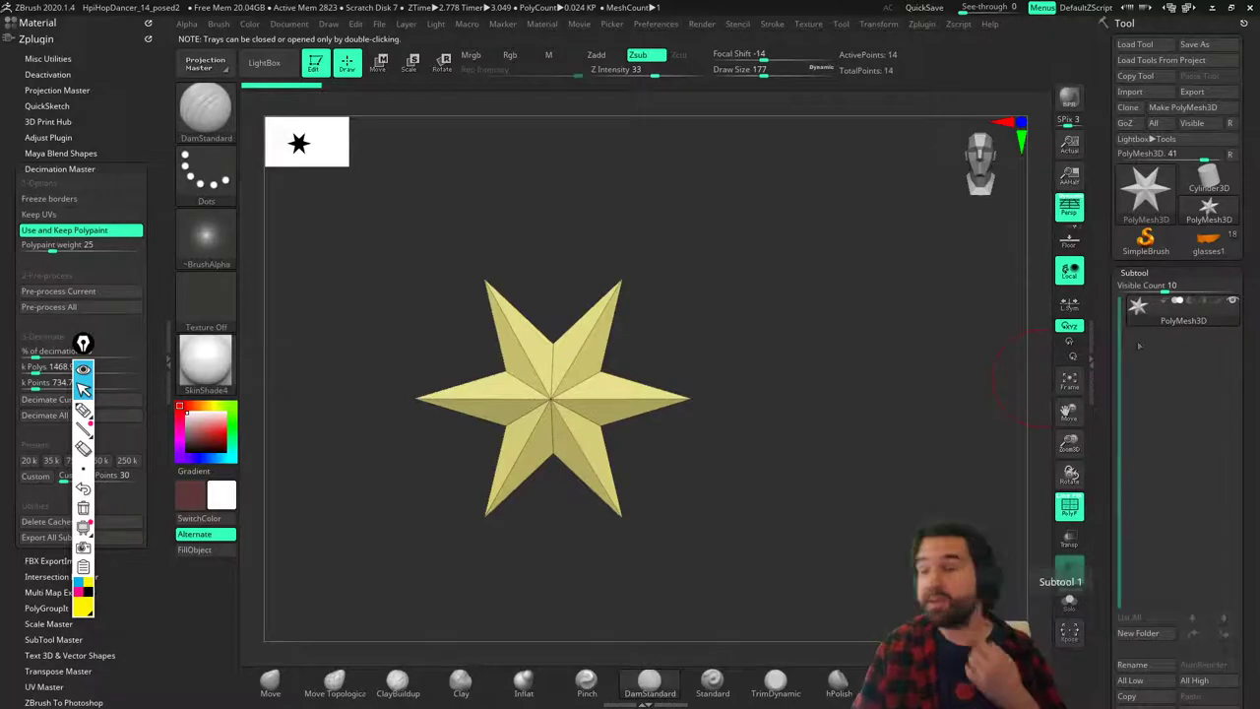
Make the glasses1 tool with the character's separate subtools the active tool.
mouse_move(1178, 220)
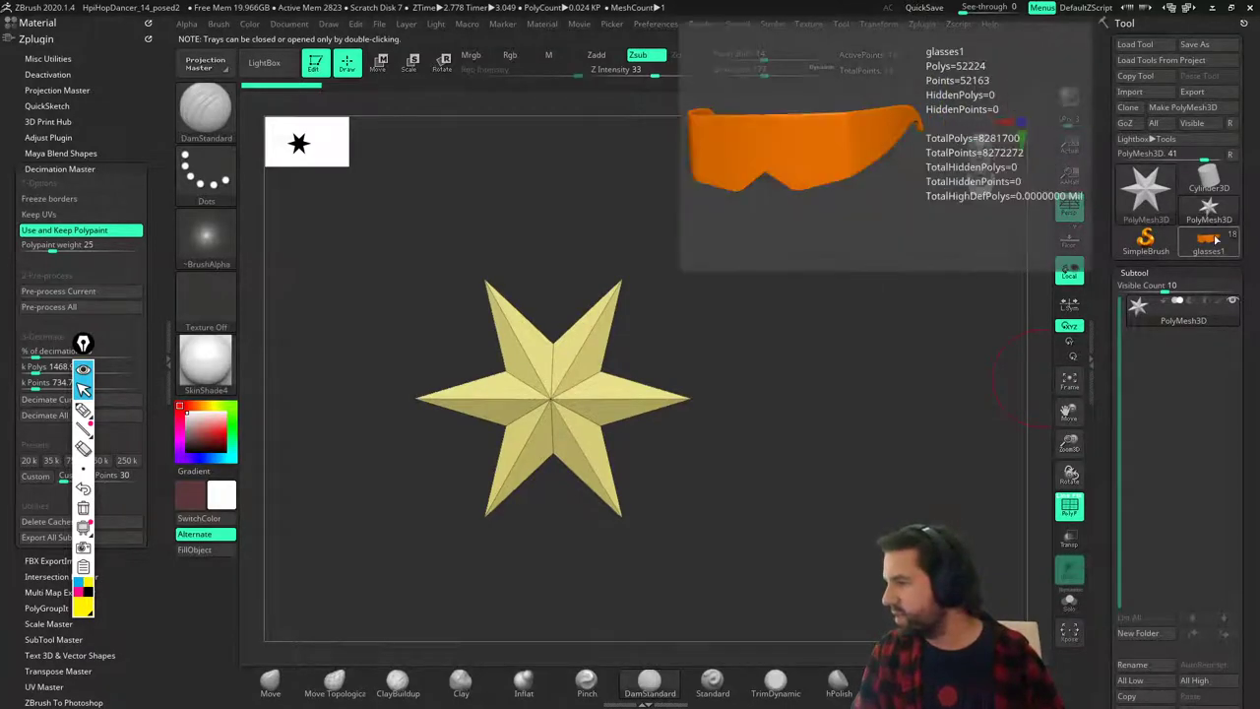
left_click(1208, 237)
left_click(1150, 180)
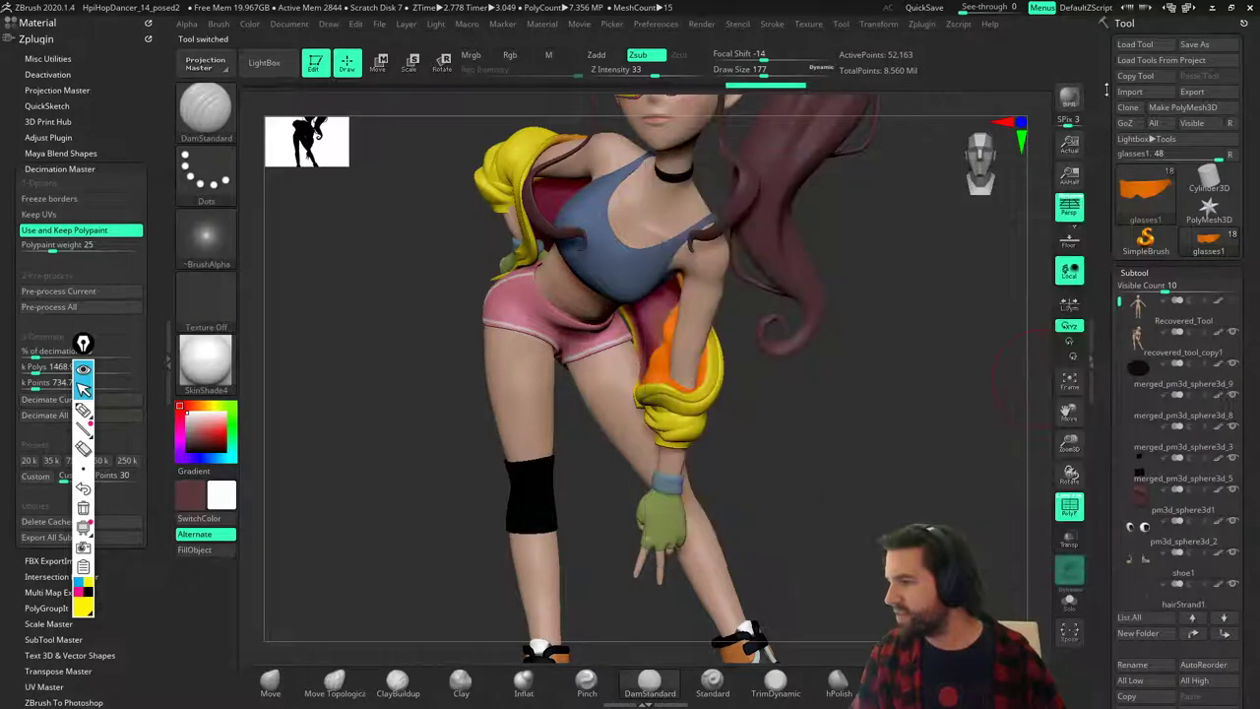
Select the black knee pad subtool on the character's leg and subdivide its low-poly mesh.
key("alt")
left_click(532, 508, "alt")
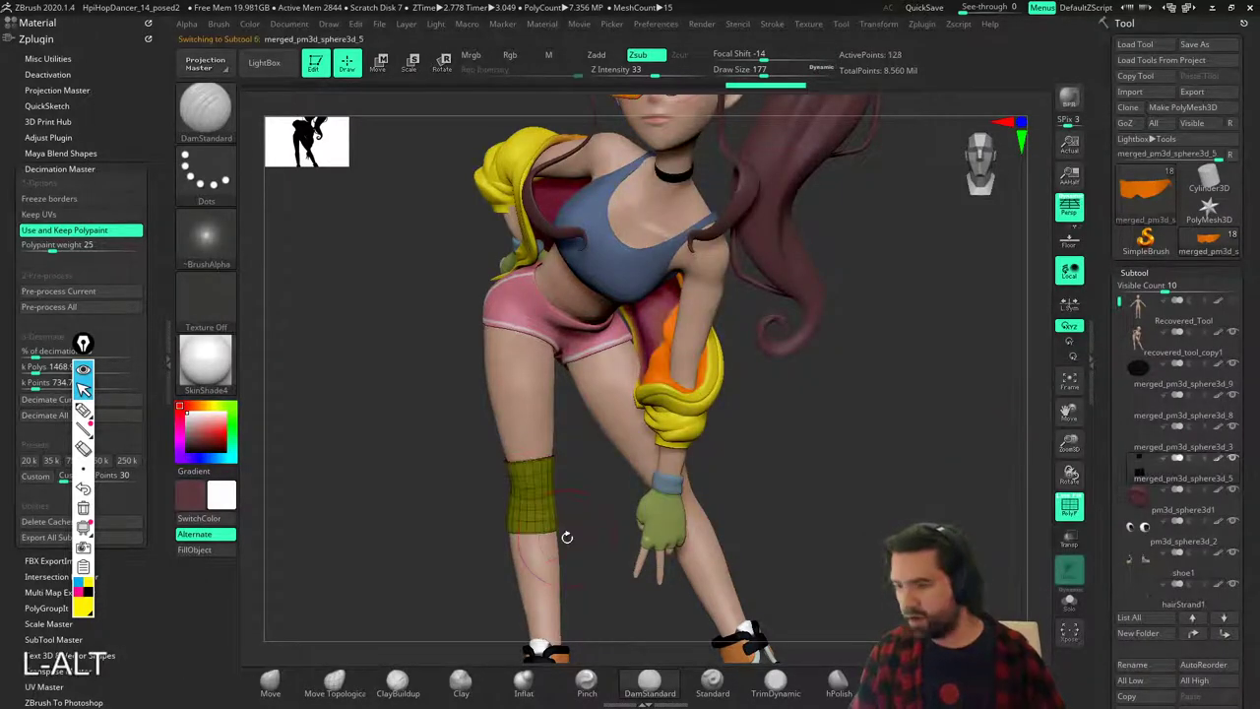
left_click_drag(591, 542, 624, 498, "alt")
key("shift")
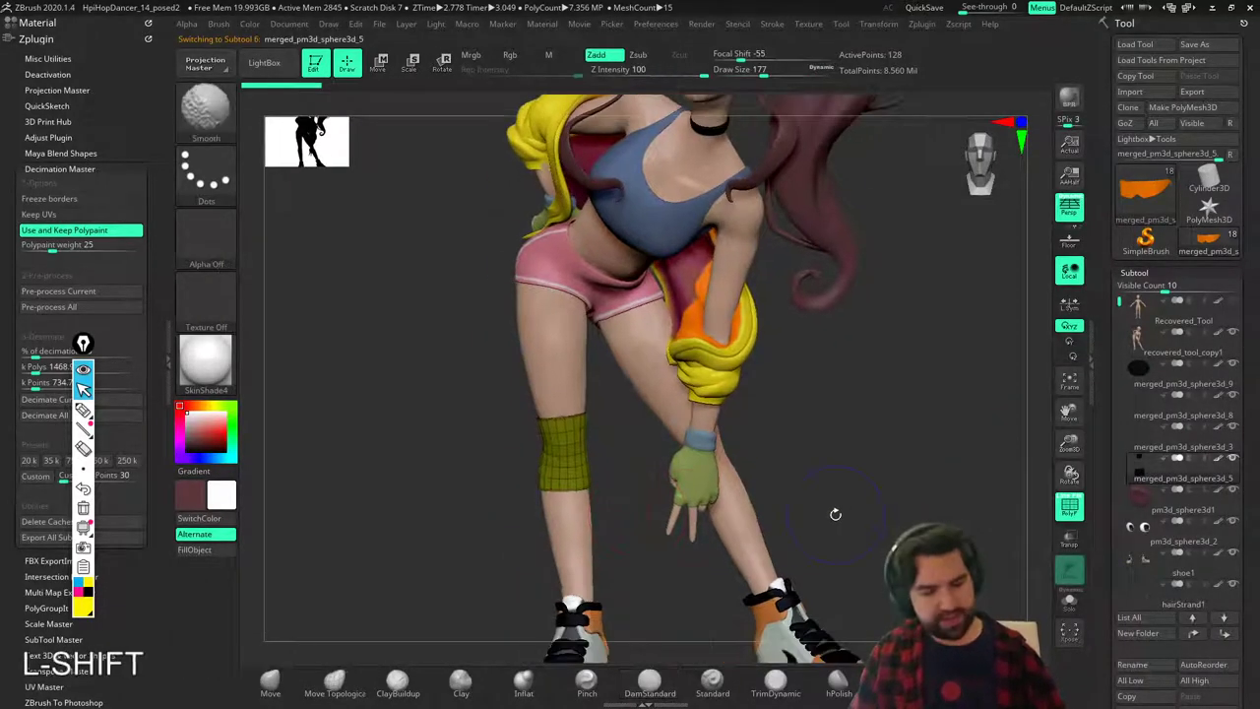
mouse_move(617, 566)
left_mouse_down("alt")
mouse_move(581, 630)
mouse_move(516, 581)
mouse_move(442, 436)
left_mouse_up("alt")
key("shift+d")
key("ctrl")
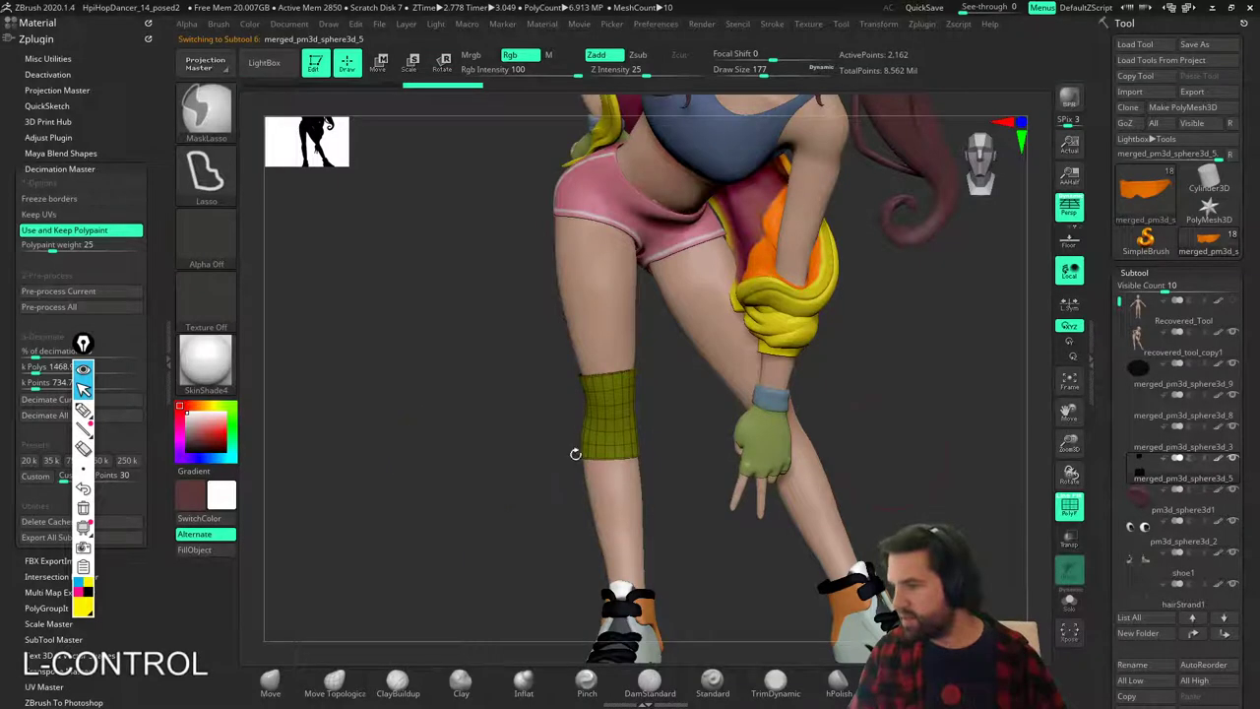
Select the choker subtool around the character's neck and subdivide it.
left_click_drag(574, 450, 744, 356, "alt")
left_click(743, 248, "alt")
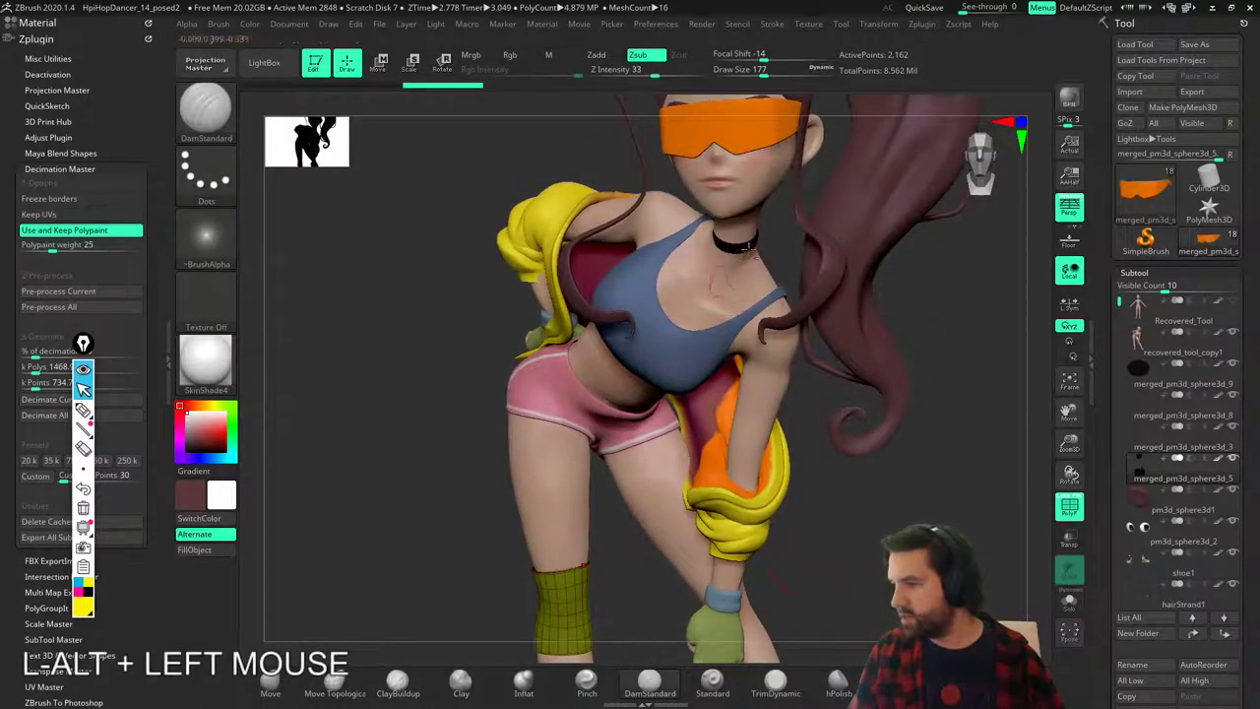
key("shift")
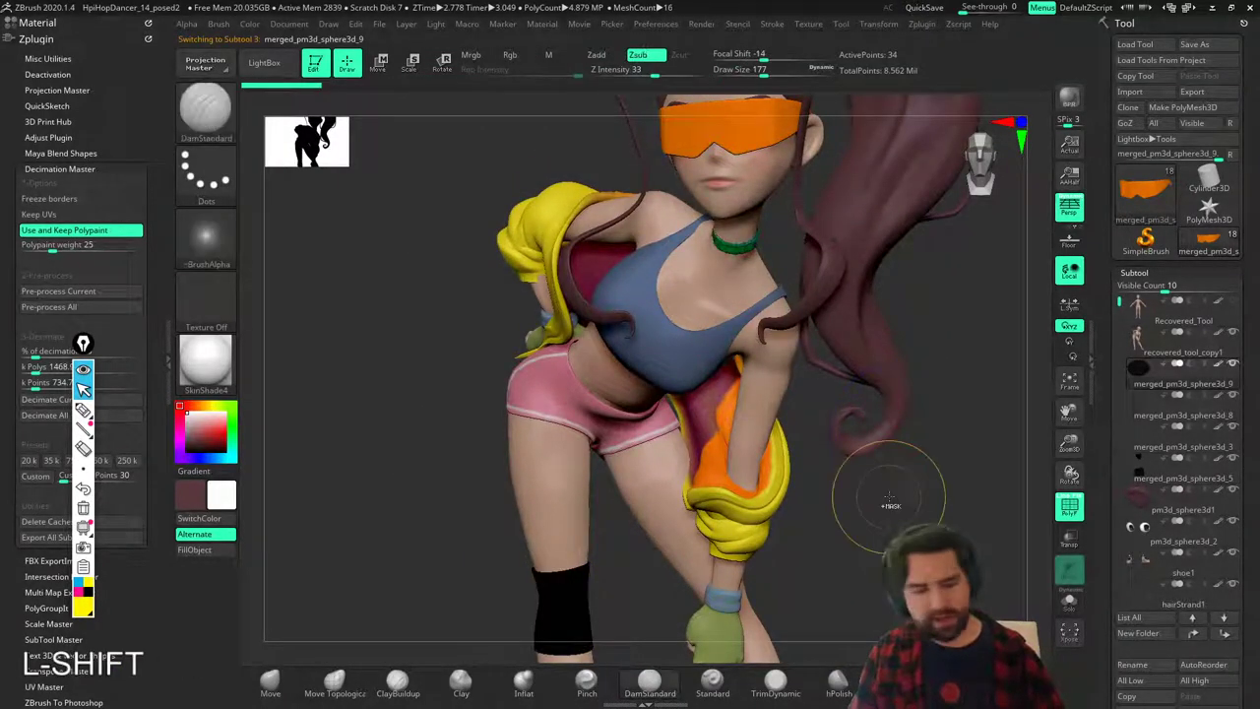
key("ctrl+d")
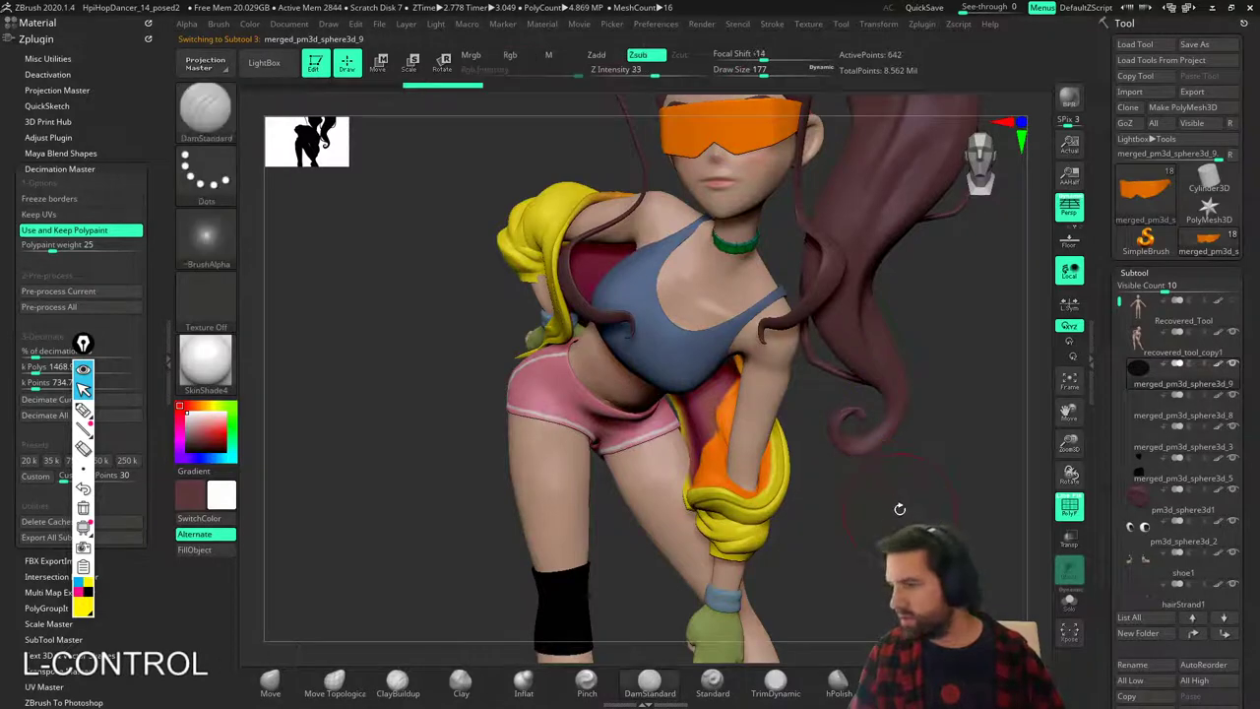
Reshape the choker's edges around the neck using the Move brush with a draw size of 136.
left_click_drag(889, 505, 807, 483, "alt")
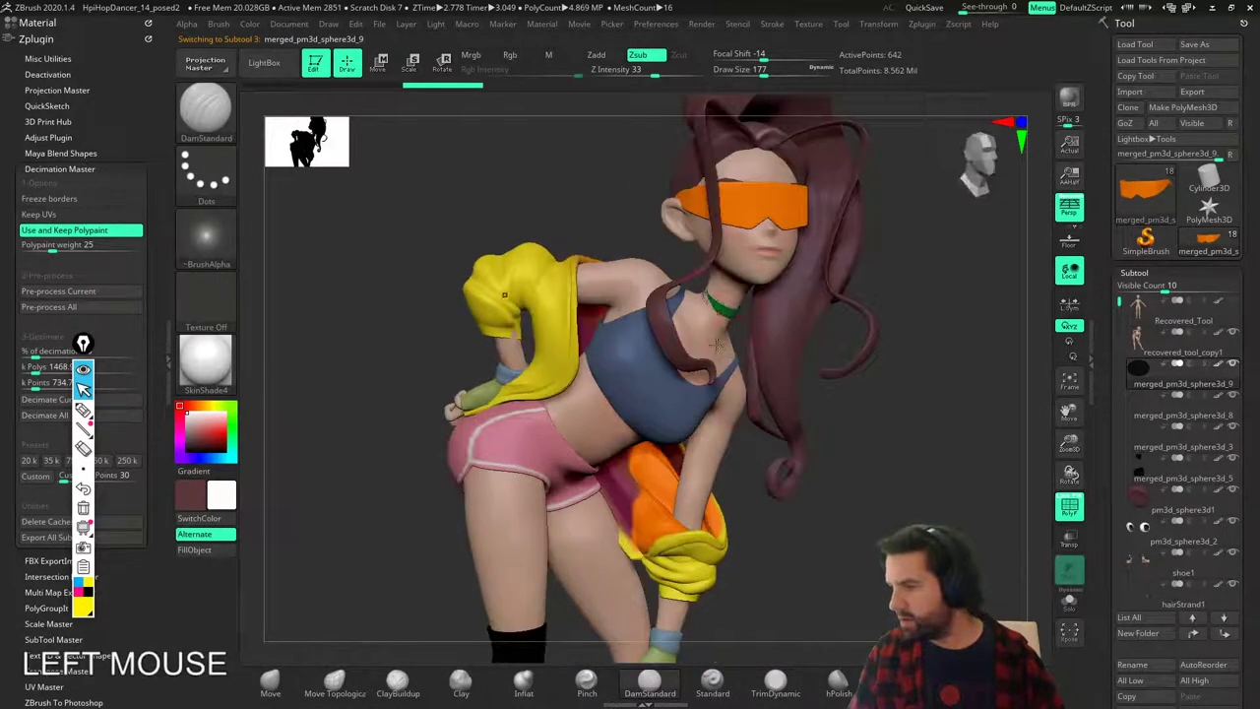
left_click_drag(894, 459, 990, 583, "alt")
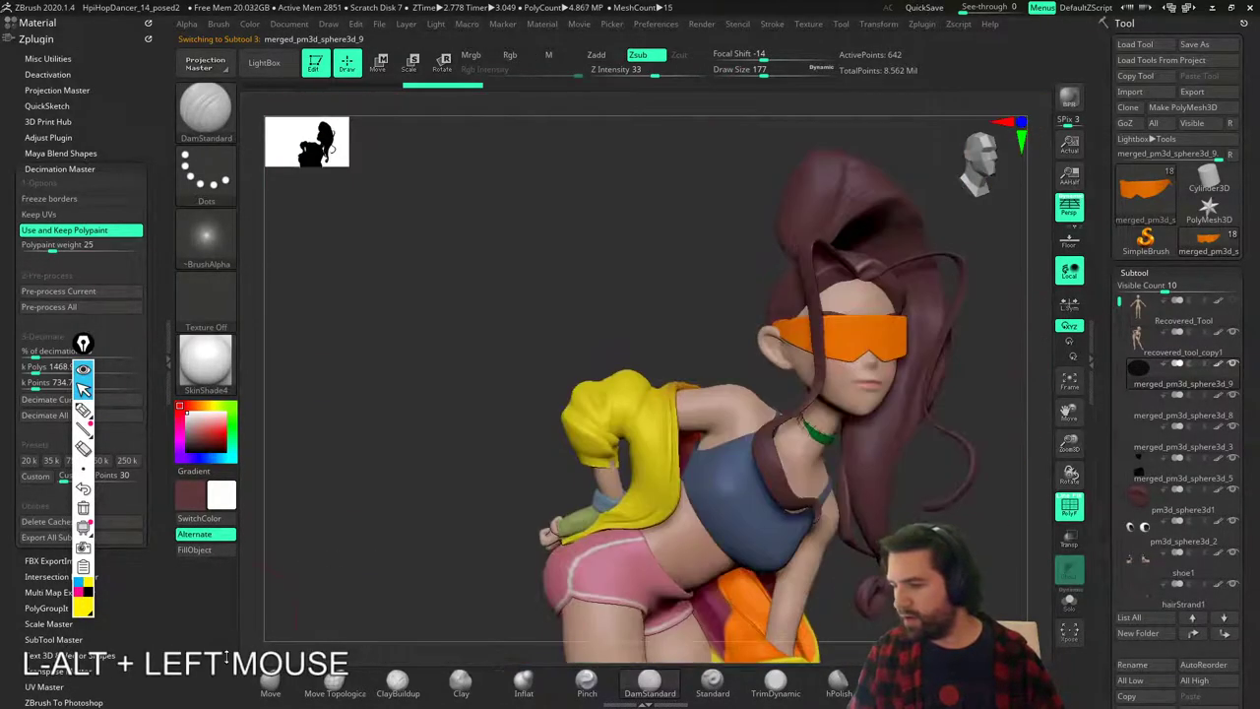
left_click(258, 681)
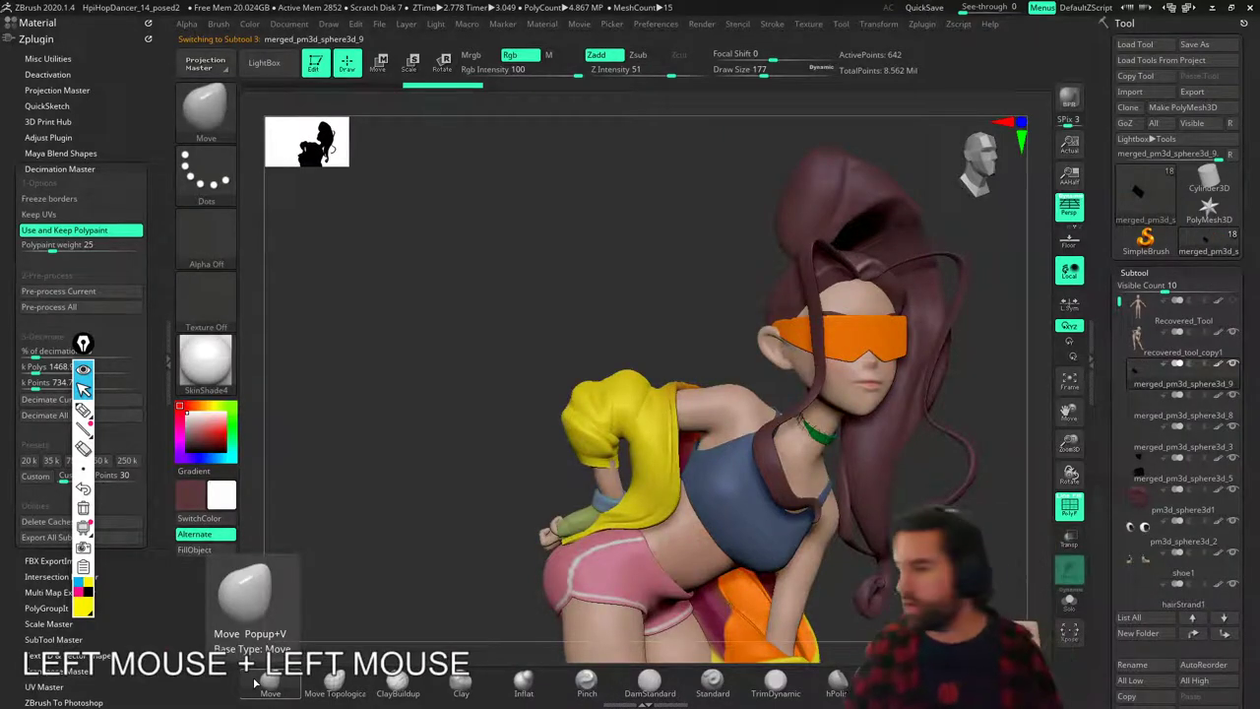
mouse_move(787, 379)
right_mouse_down("alt")
mouse_move(842, 463)
mouse_move(782, 464)
right_mouse_up("alt")
left_click_drag(780, 460, 767, 439)
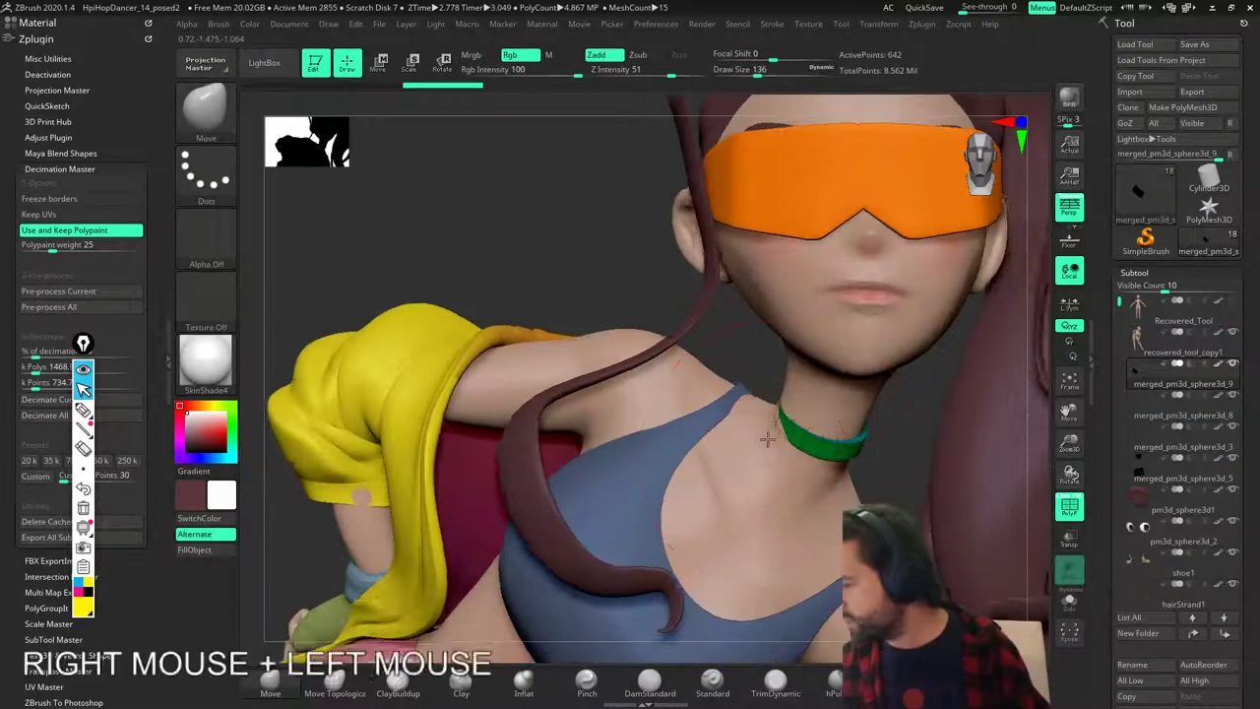
right_click_drag(767, 440, 788, 427)
left_click_drag(786, 427, 775, 424)
mouse_move(775, 424)
right_mouse_down()
mouse_move(802, 463)
mouse_move(847, 453)
right_mouse_up()
left_click_drag(859, 445, 852, 442)
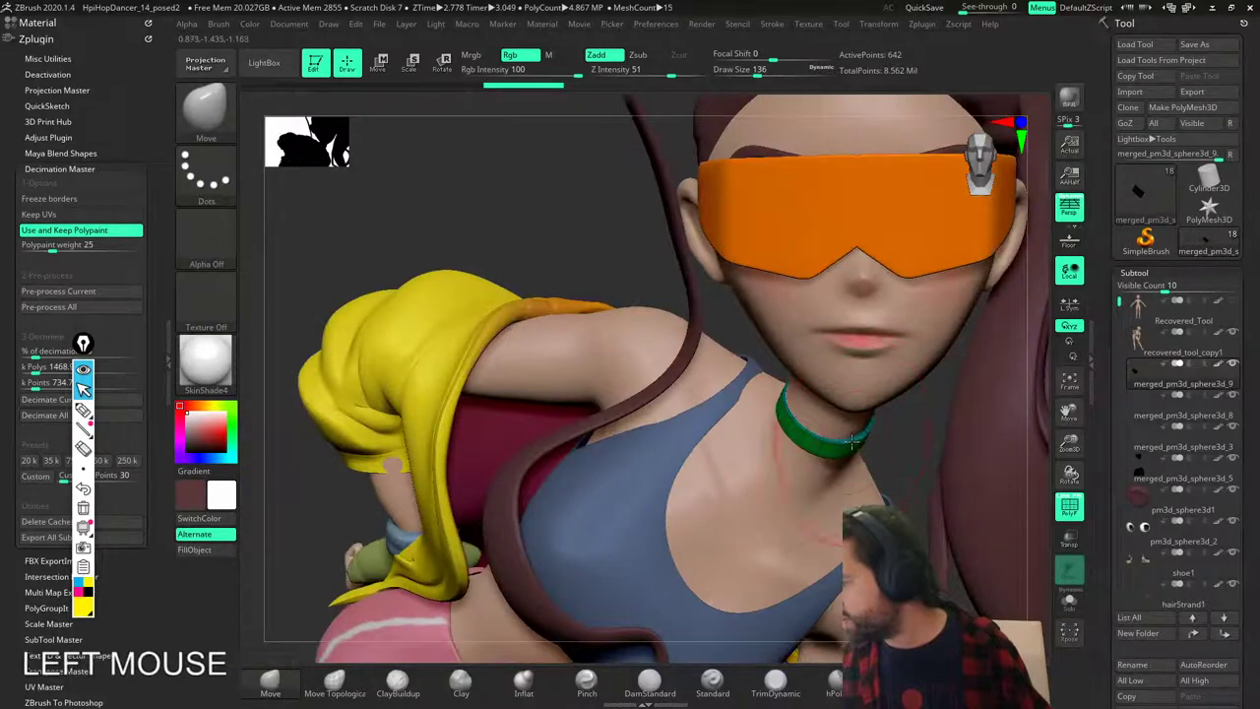
right_click_drag(852, 441, 901, 443)
left_click_drag(794, 402, 790, 396)
right_click_drag(791, 396, 825, 441)
left_click_drag(786, 366, 778, 351)
mouse_move(828, 386)
right_mouse_down()
mouse_move(837, 418)
mouse_move(809, 404)
mouse_move(798, 443)
right_mouse_up()
mouse_move(798, 444)
right_mouse_down("alt")
mouse_move(812, 481)
mouse_move(816, 394)
mouse_move(824, 539)
mouse_move(827, 453)
mouse_move(858, 454)
right_mouse_up("alt")
Merge all visible subtools into one mesh and make the resulting merged character the active tool.
left_click_drag(1111, 475, 1117, 73)
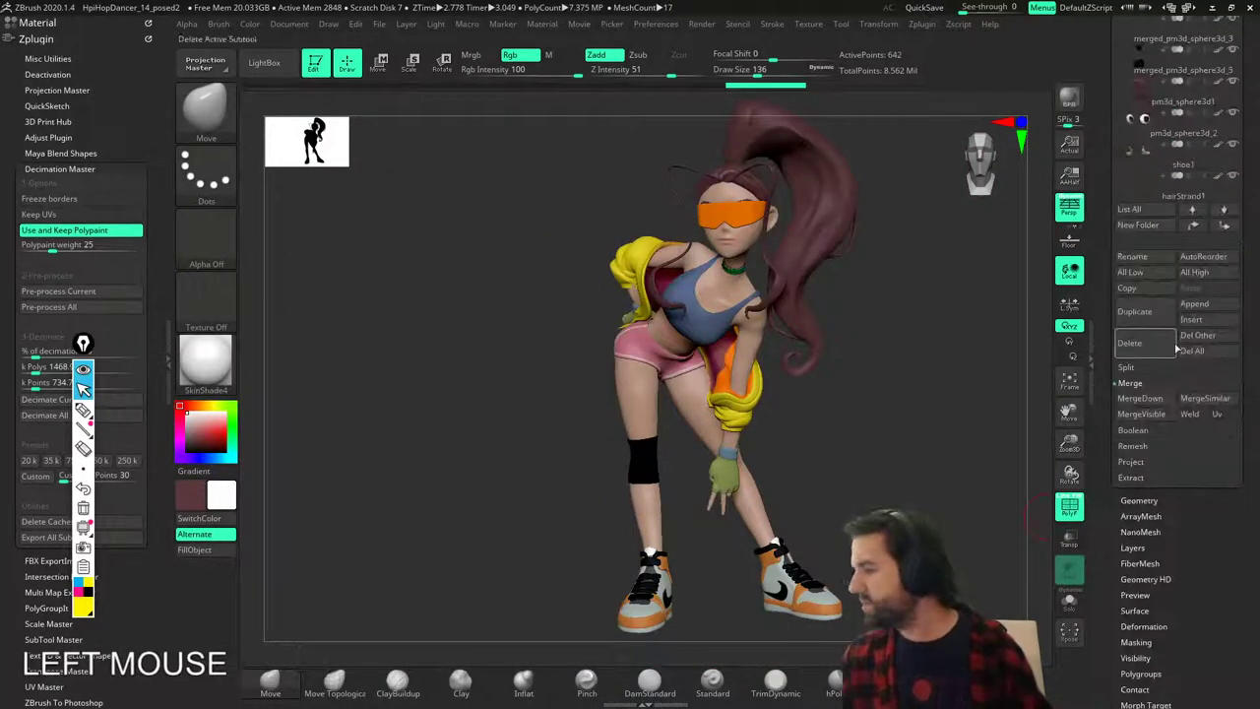
left_click(1164, 417)
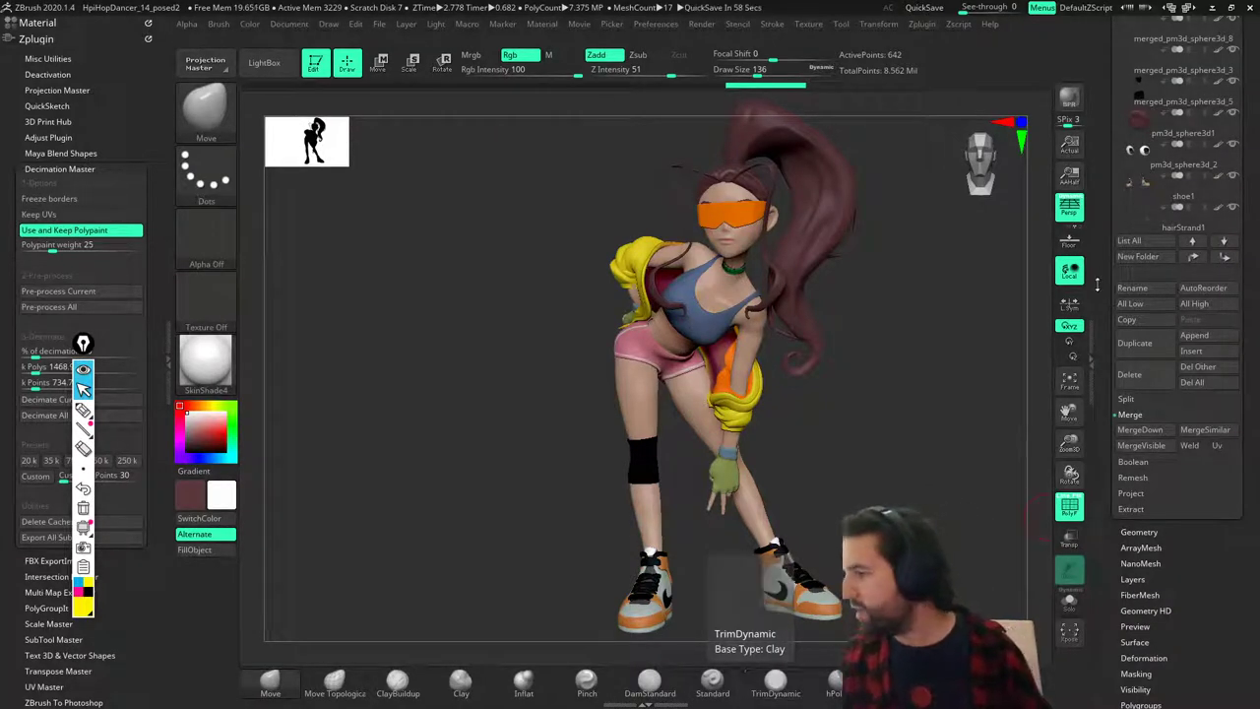
left_click_drag(1111, 272, 1112, 477)
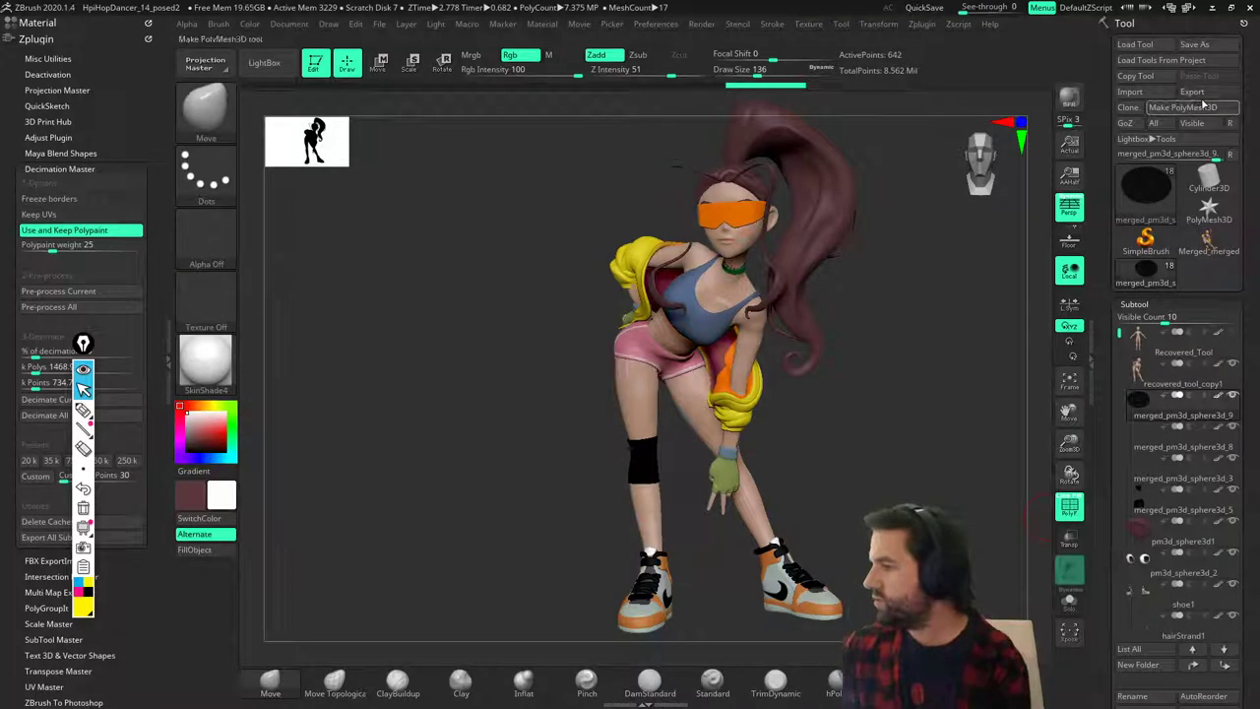
left_click(1213, 242)
left_click(1069, 508)
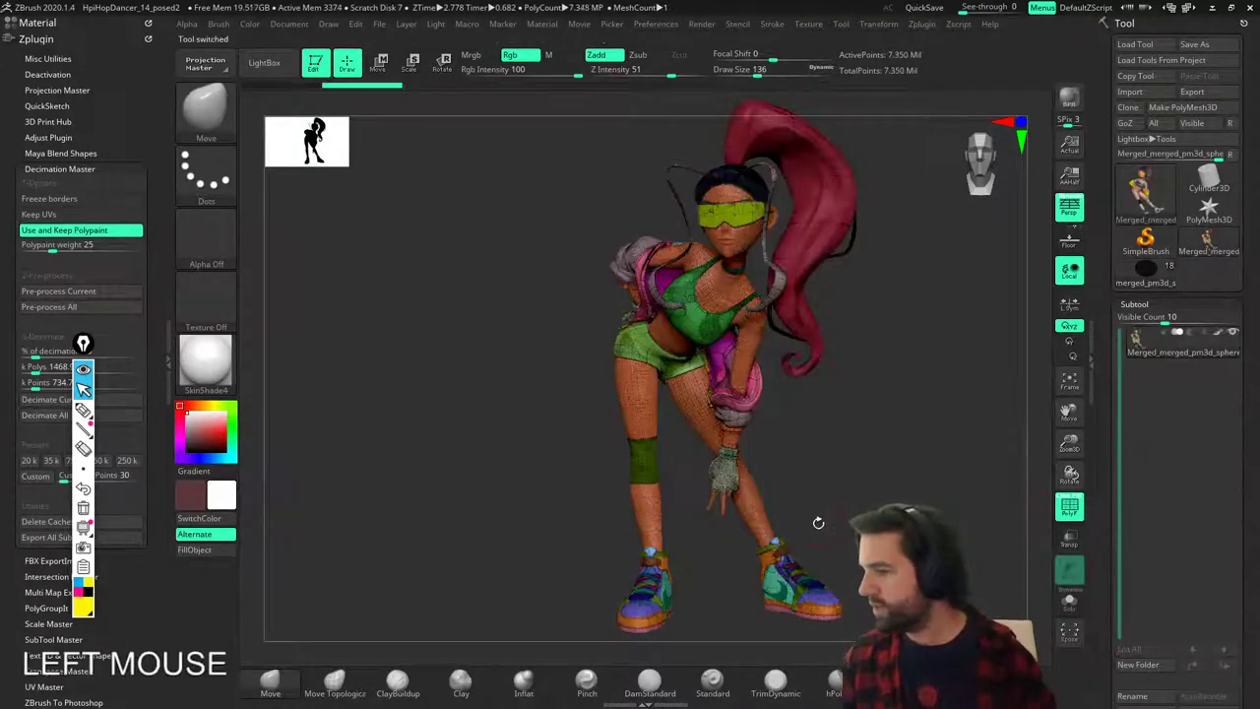
Move the annotation toolbar off the Decimation Master settings and pre-process the merged character with polypaint kept.
right_click_drag(818, 522, 604, 470)
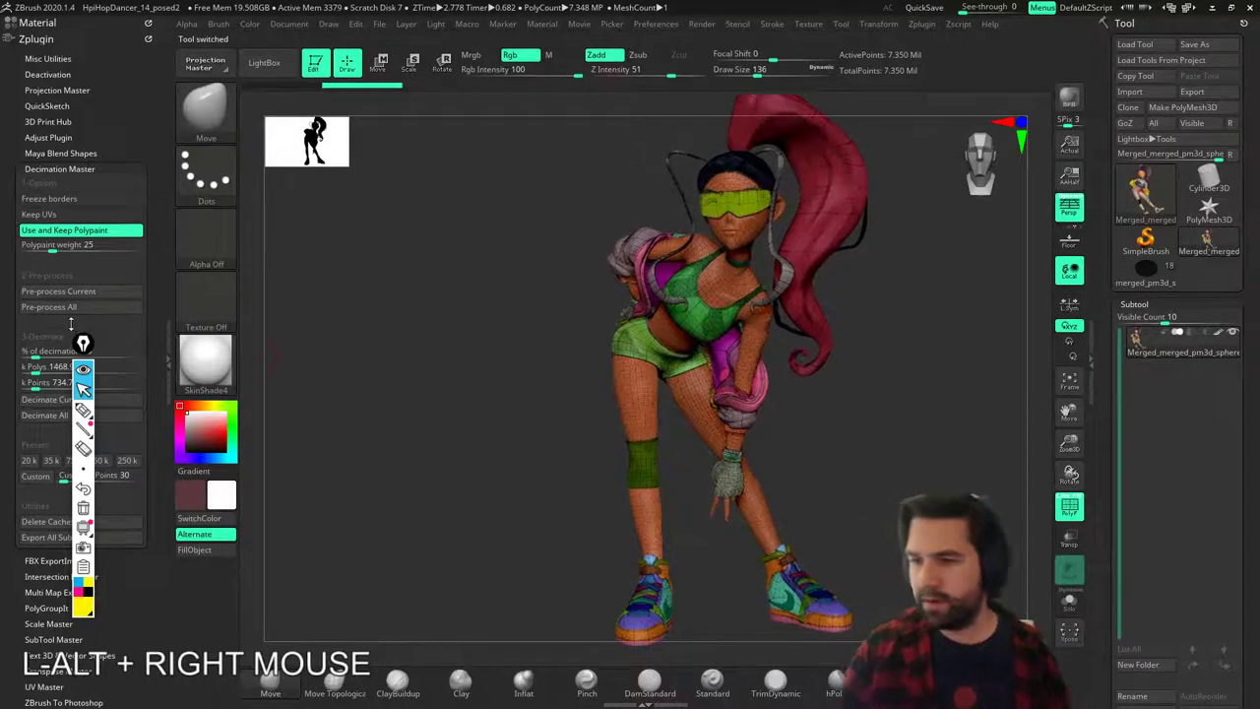
left_click_drag(83, 344, 338, 331)
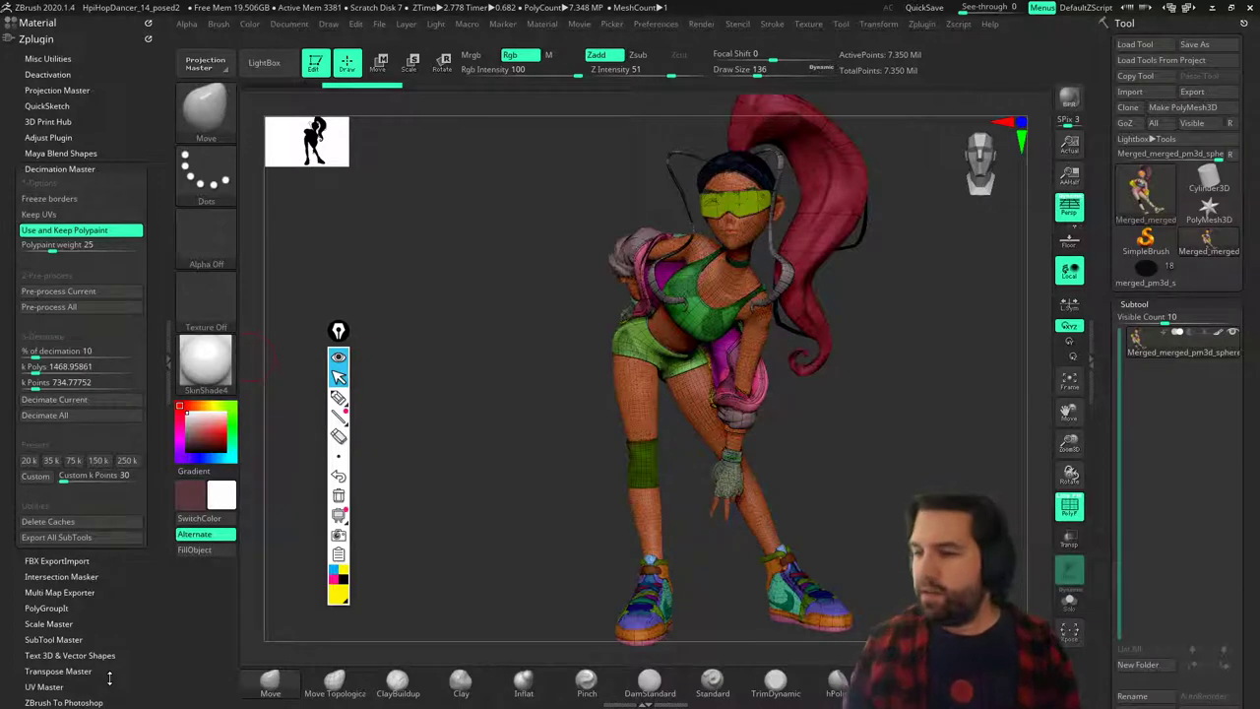
left_click(78, 291)
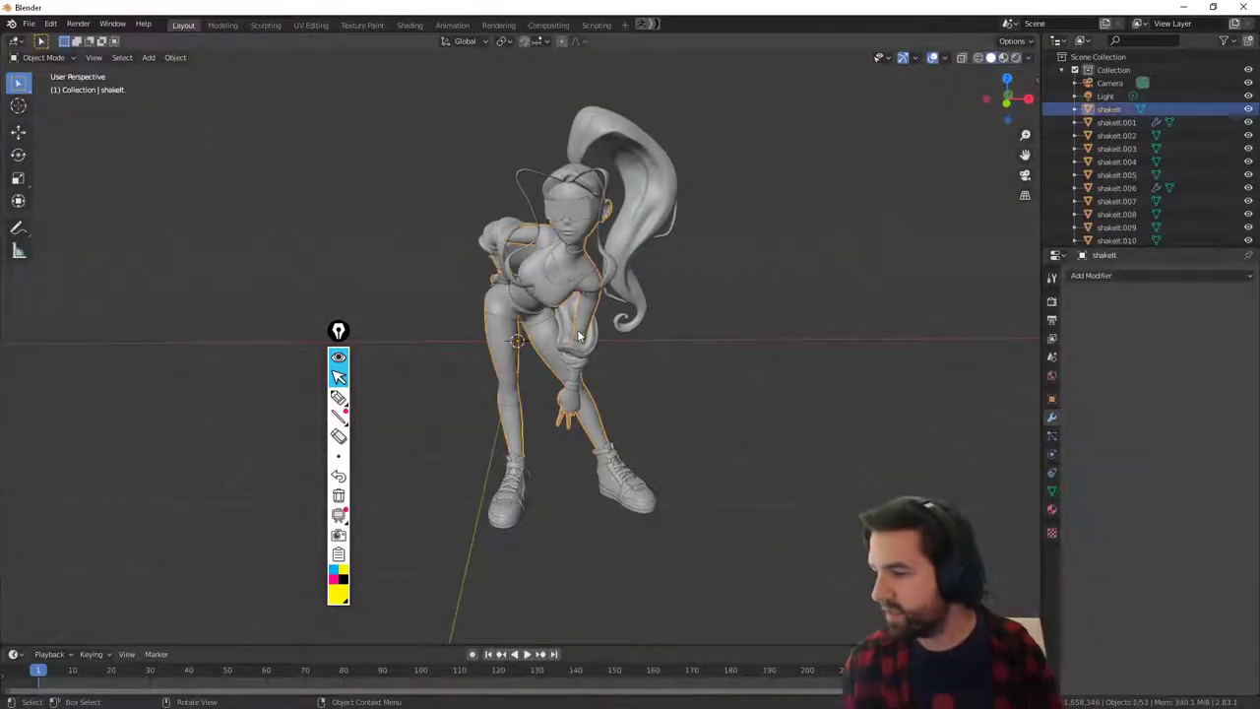
In Blender, delete every object in the scene and turn on the GoB import.
key("a")
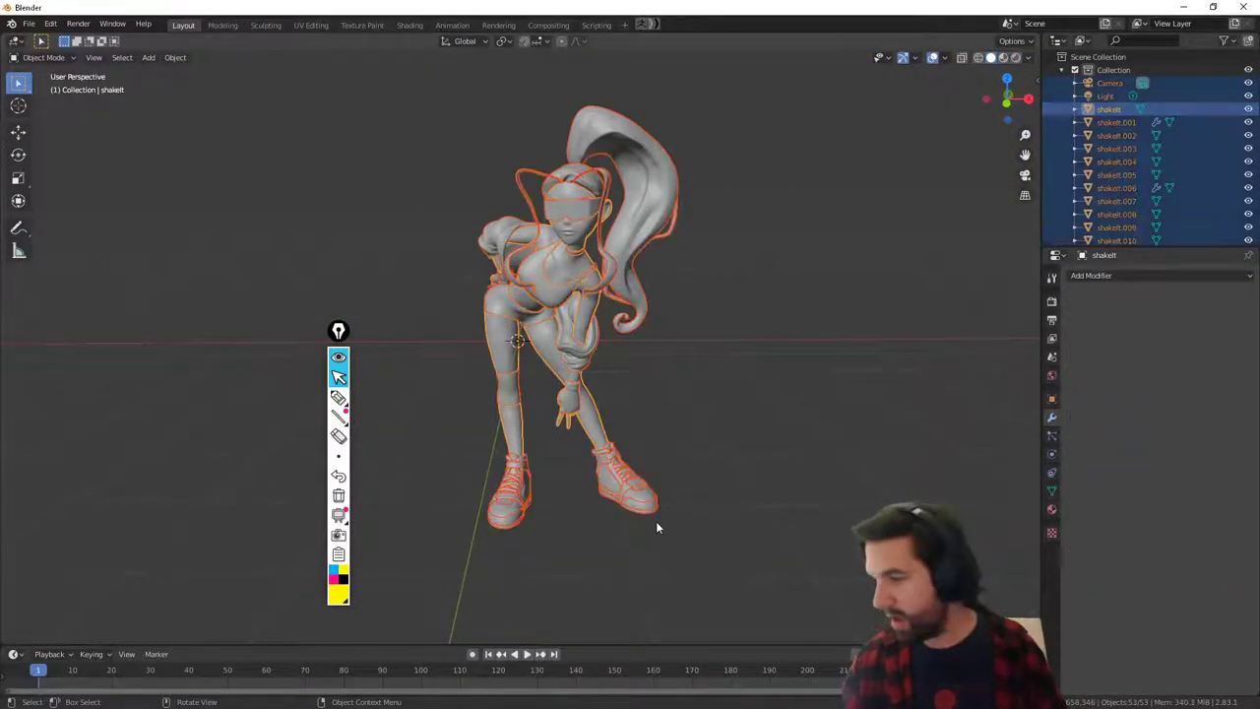
key("x")
left_click(656, 519)
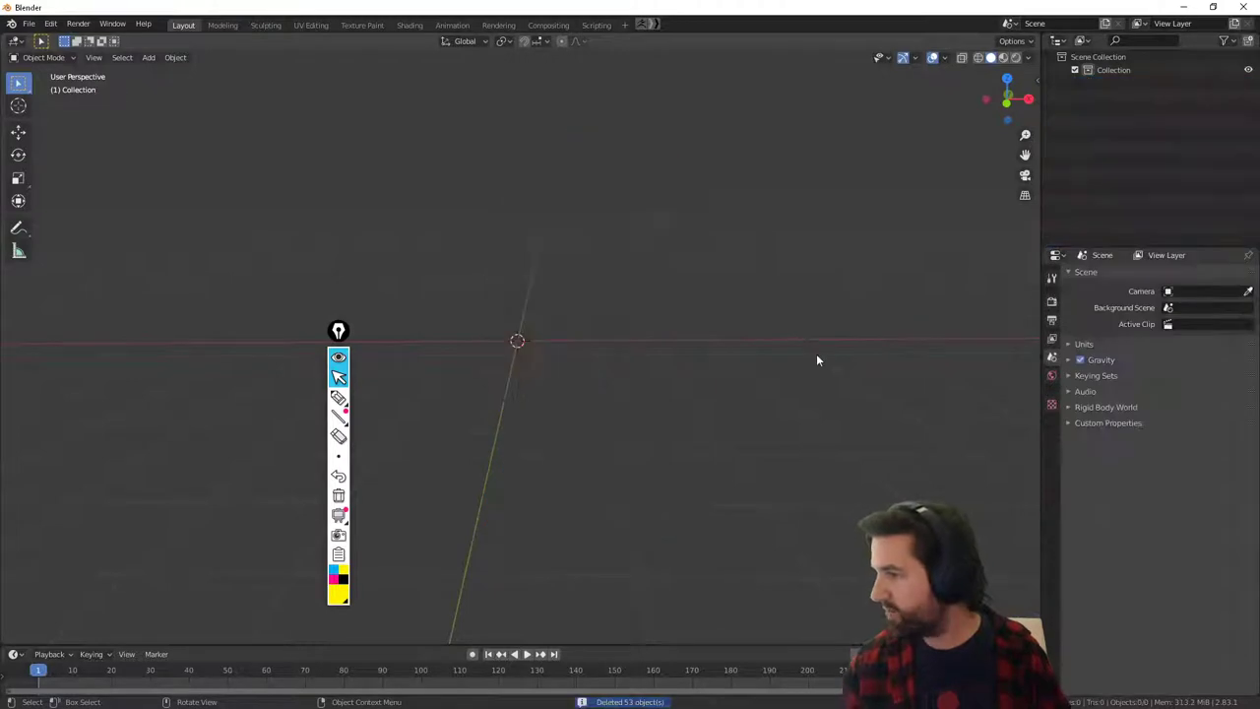
left_click(654, 25)
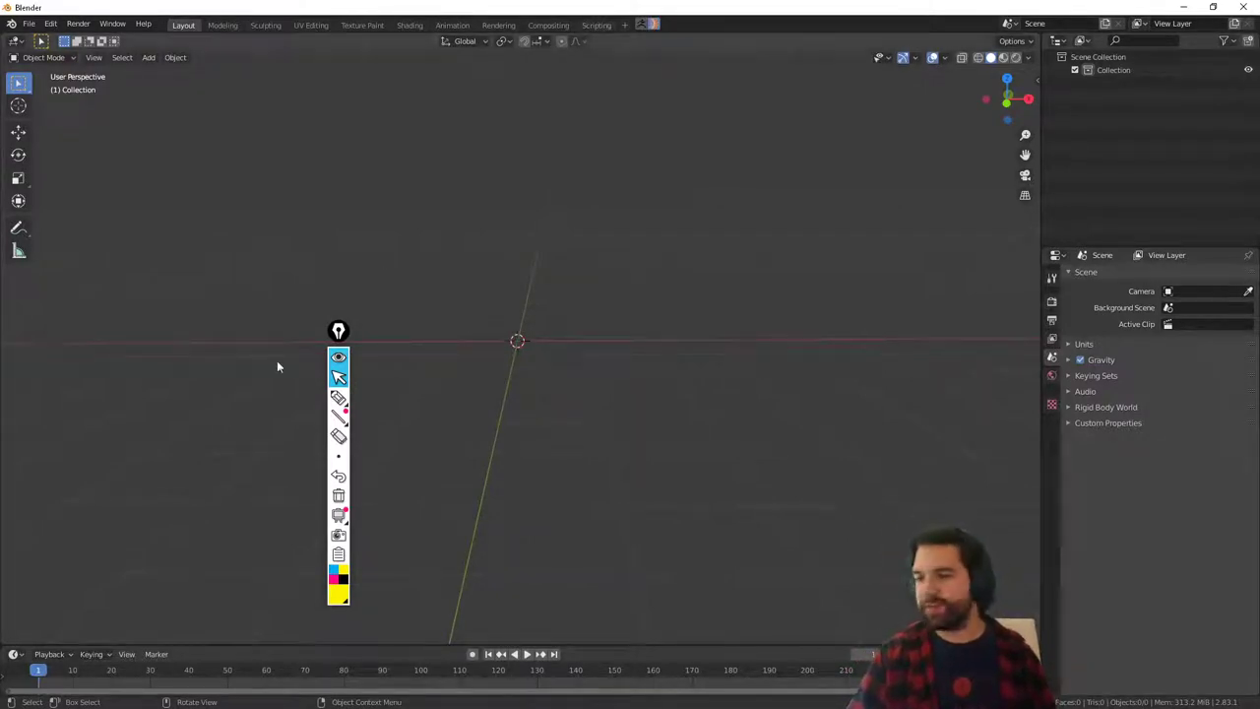
Switch to ZBrush and send the decimated merged character to Blender with GoZ.
key("alt+Tab")
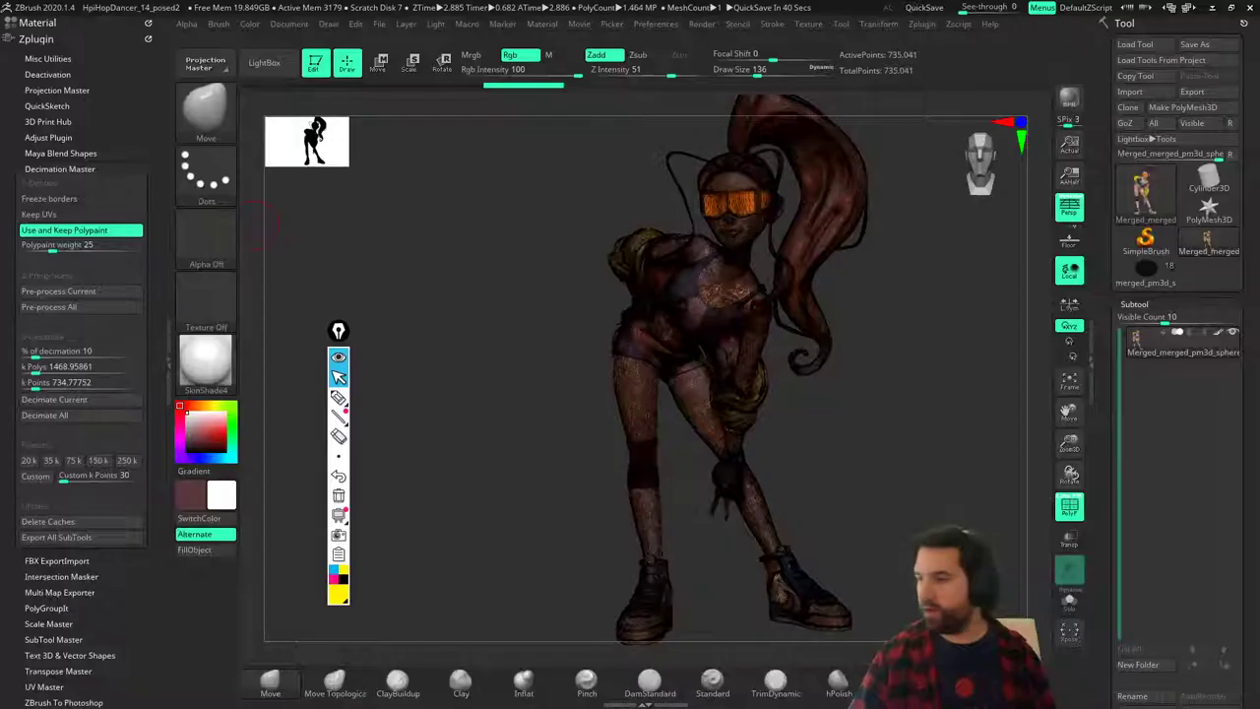
left_click(1126, 123)
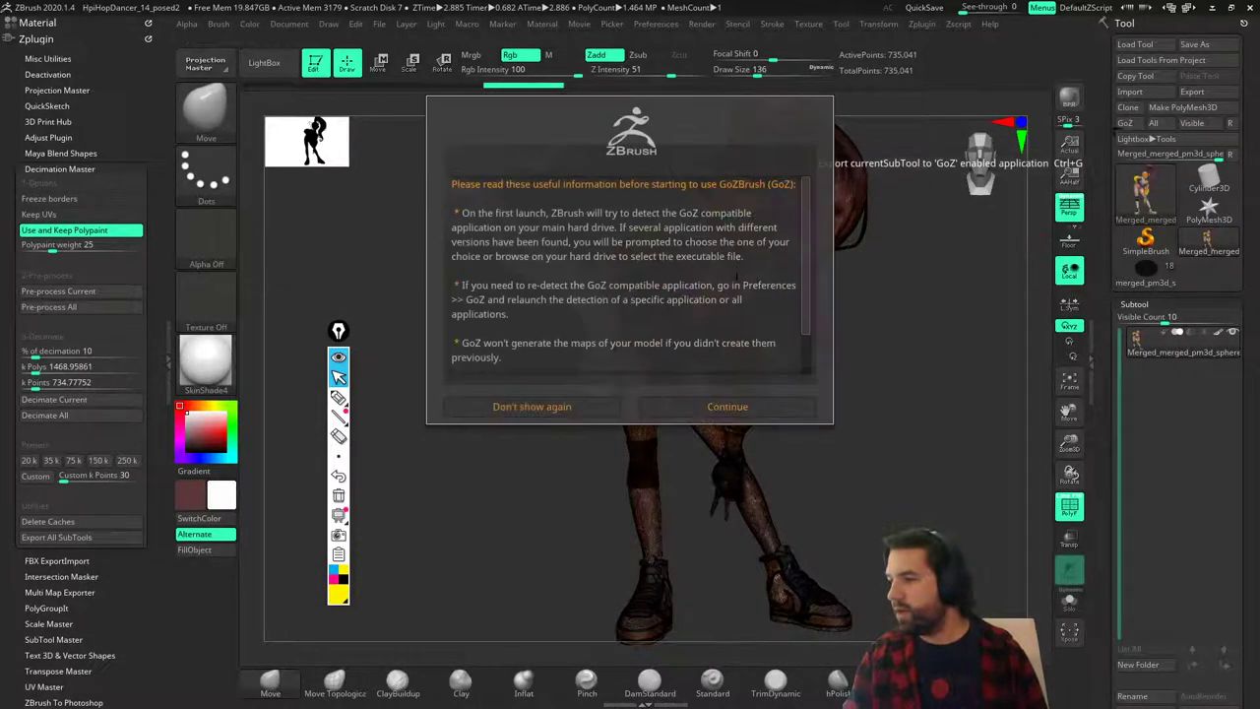
left_click(726, 407)
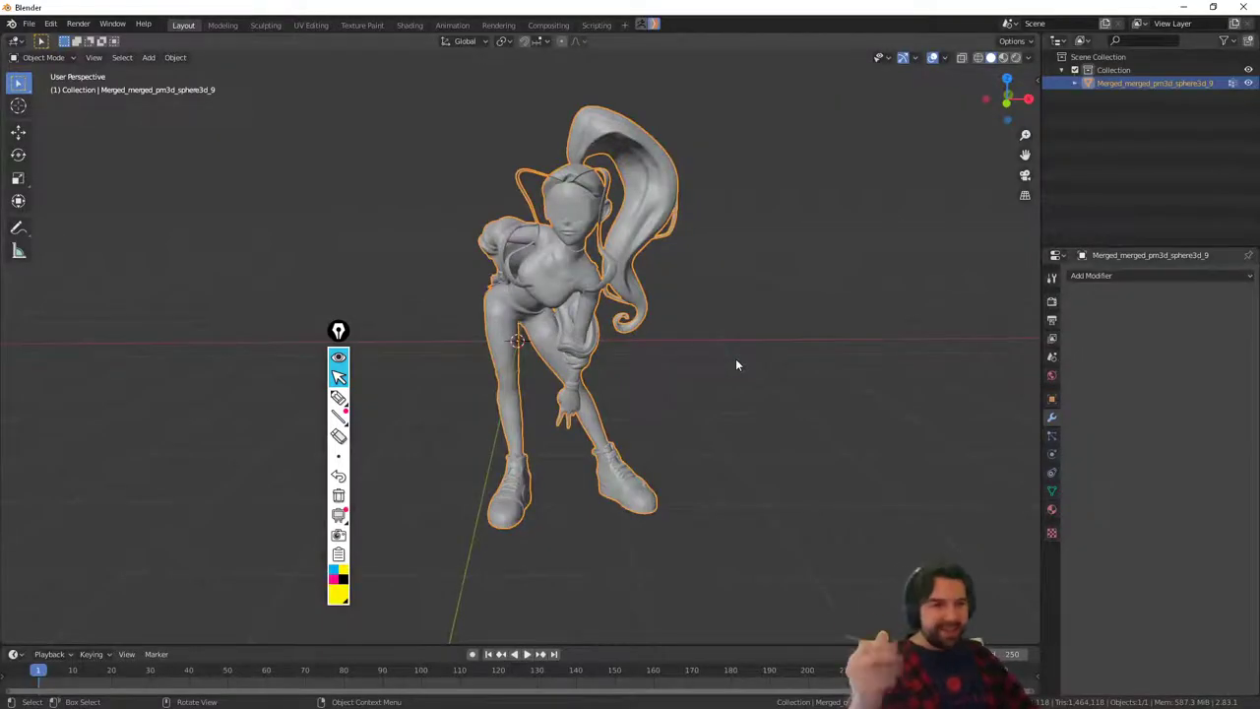
Look over the imported character in Blender and open the Shading workspace.
middle_click_drag(675, 444, 714, 424)
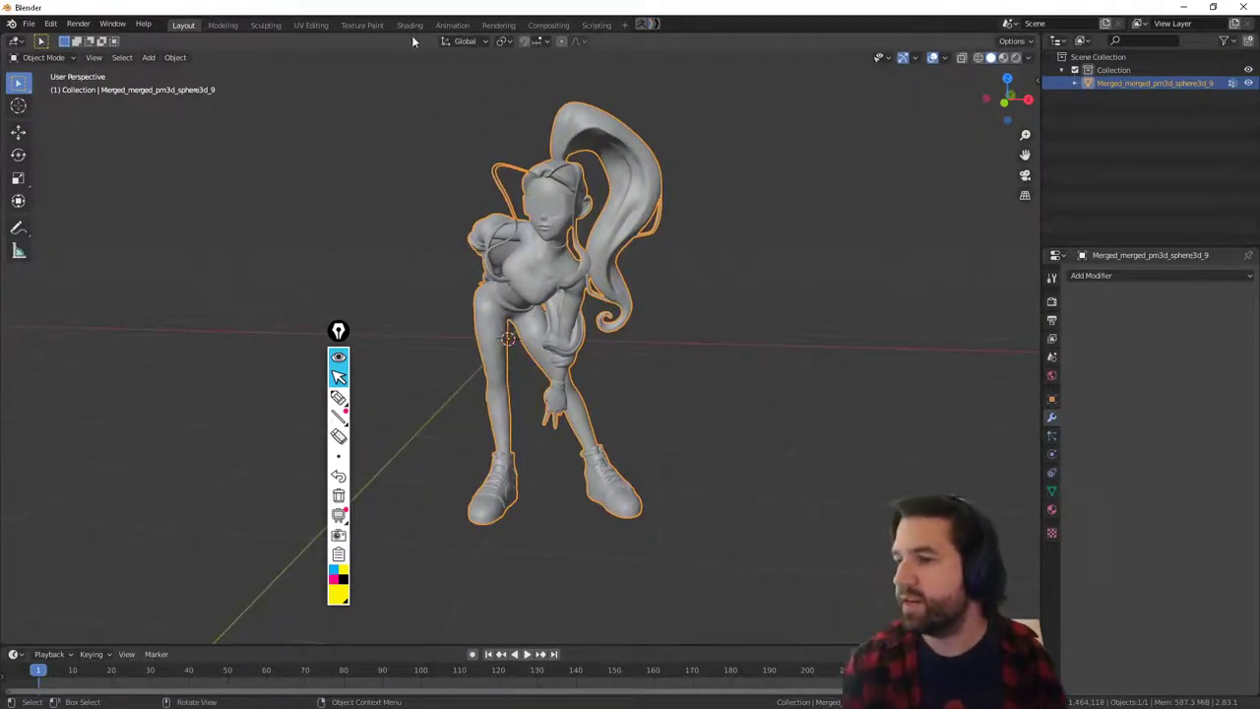
left_click(498, 24)
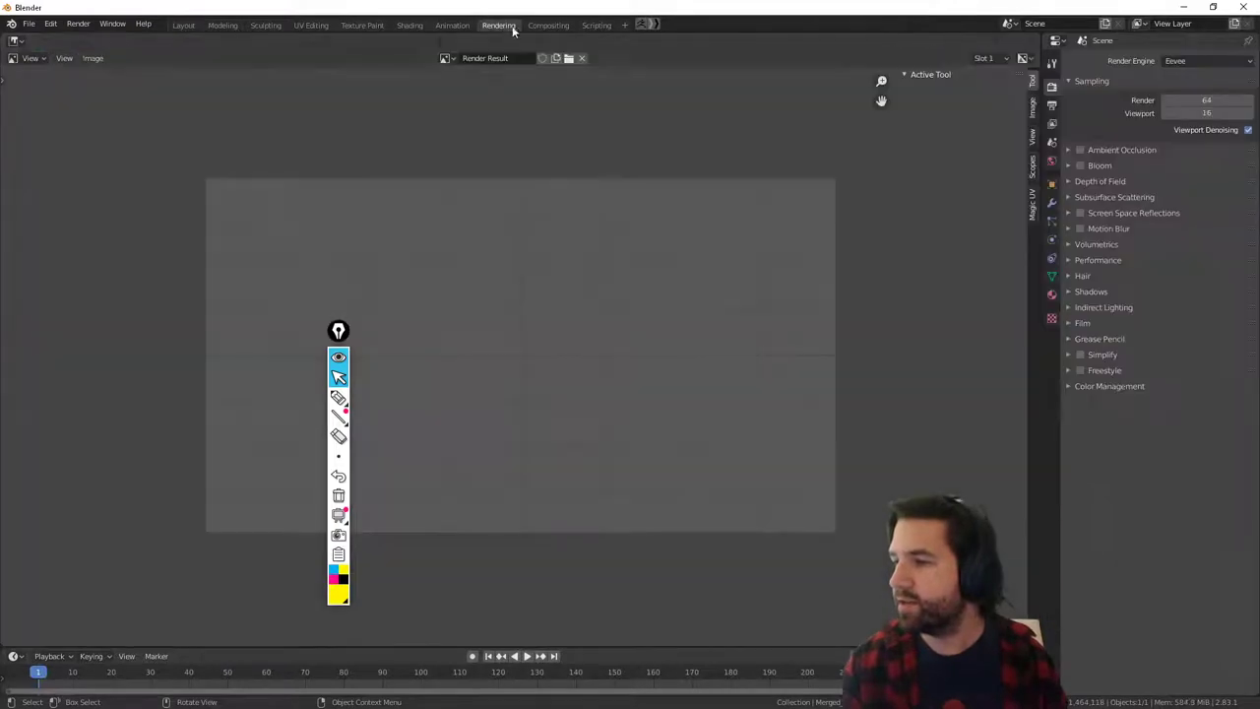
left_click(408, 24)
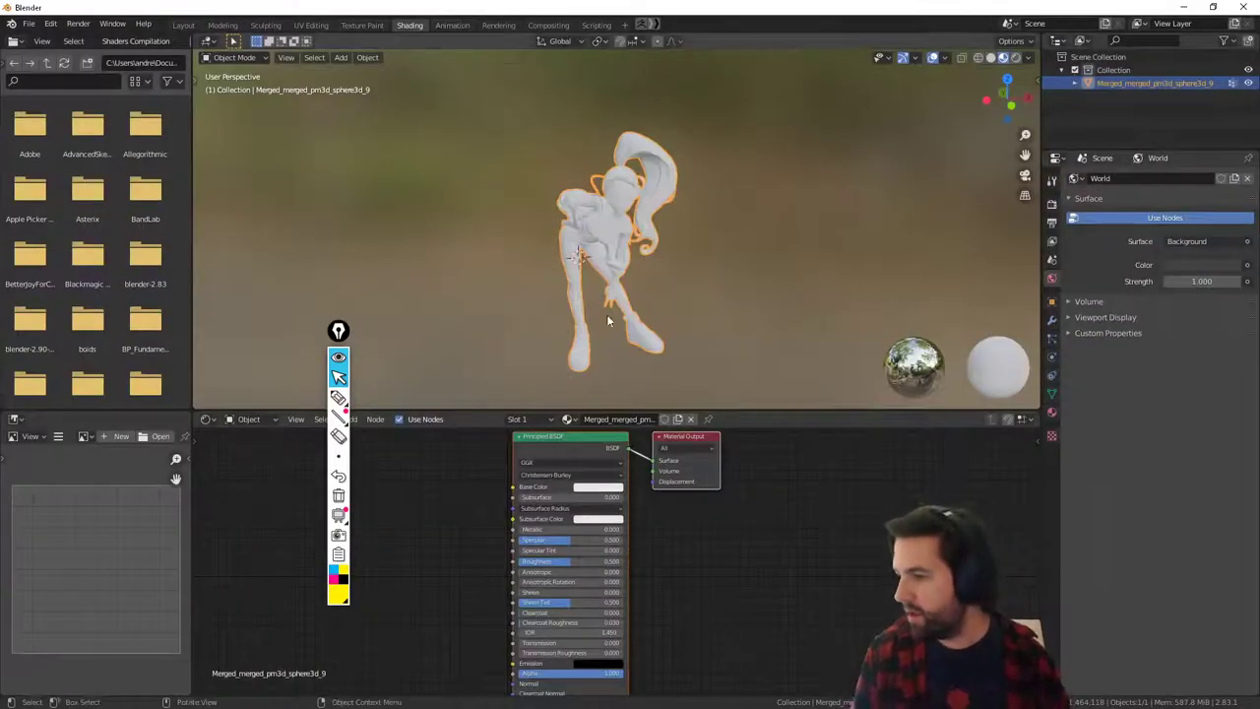
Add a Vertex Color node to the character's material and link its Color output to the Principled BSDF's Base Color.
middle_click_drag(432, 496, 469, 547)
middle_click_drag(460, 548, 465, 517)
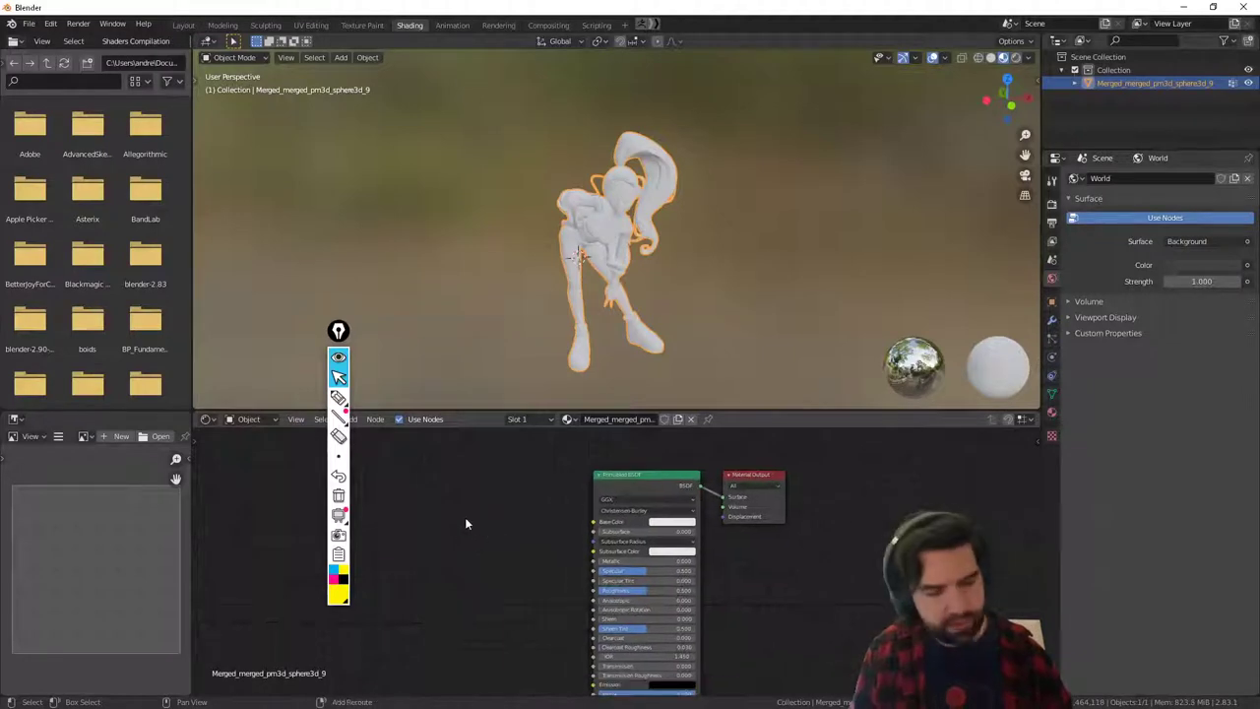
key("shift+a")
mouse_move(455, 549)
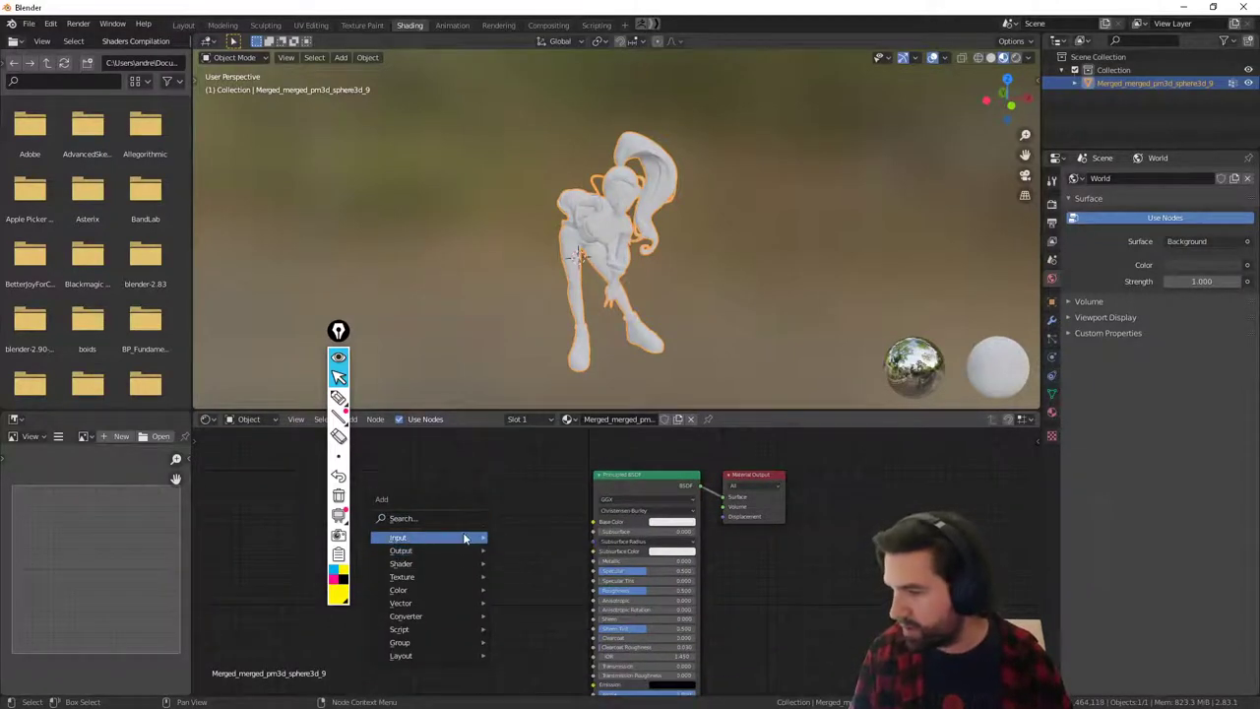
key("shift+a")
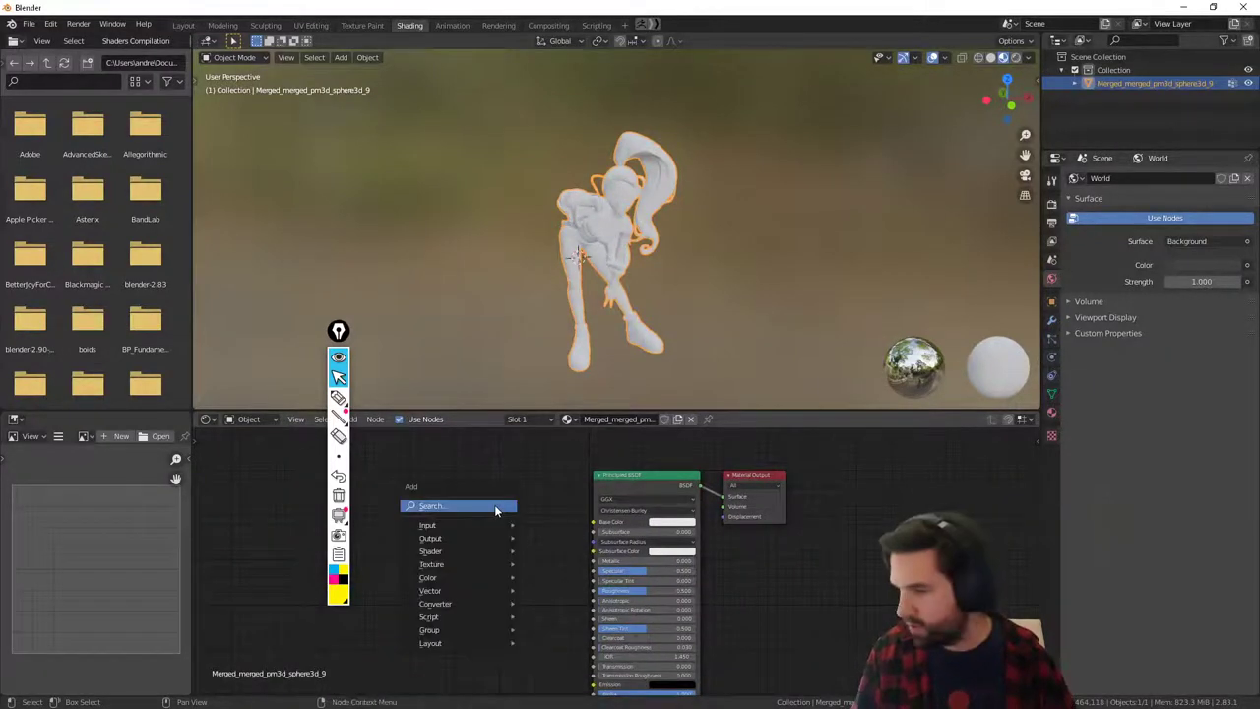
left_click(496, 507)
type("vert")
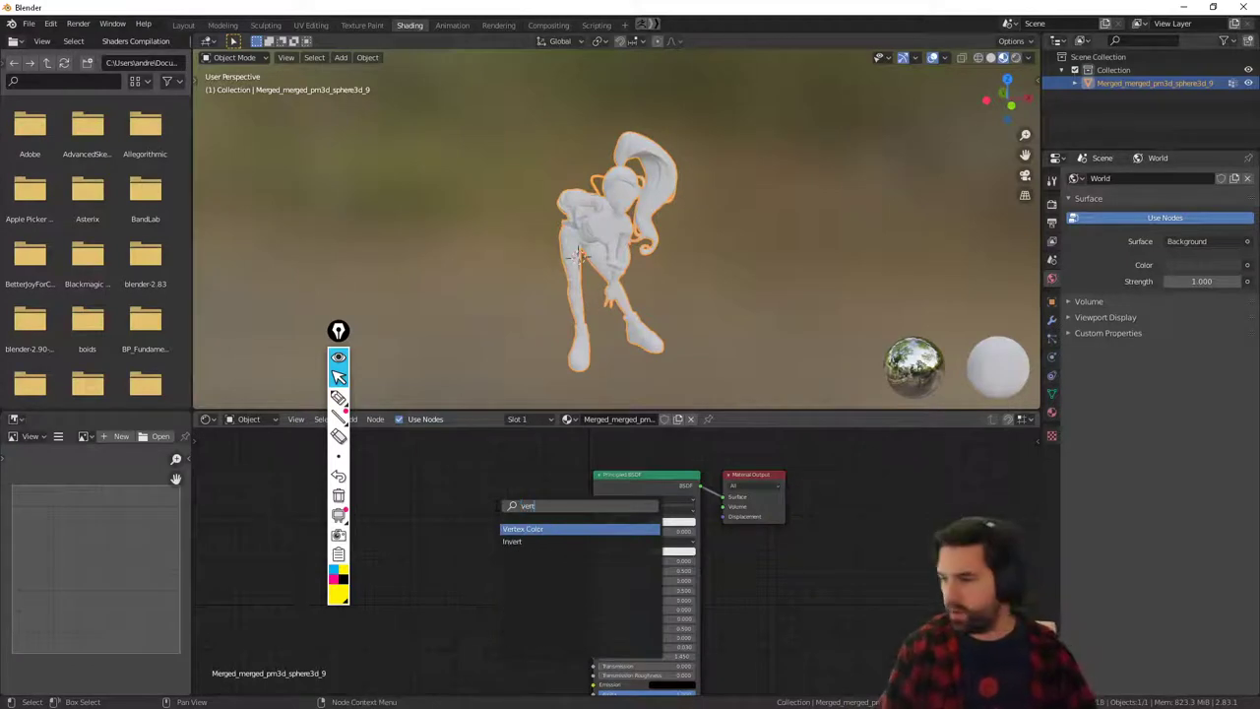
key("Return")
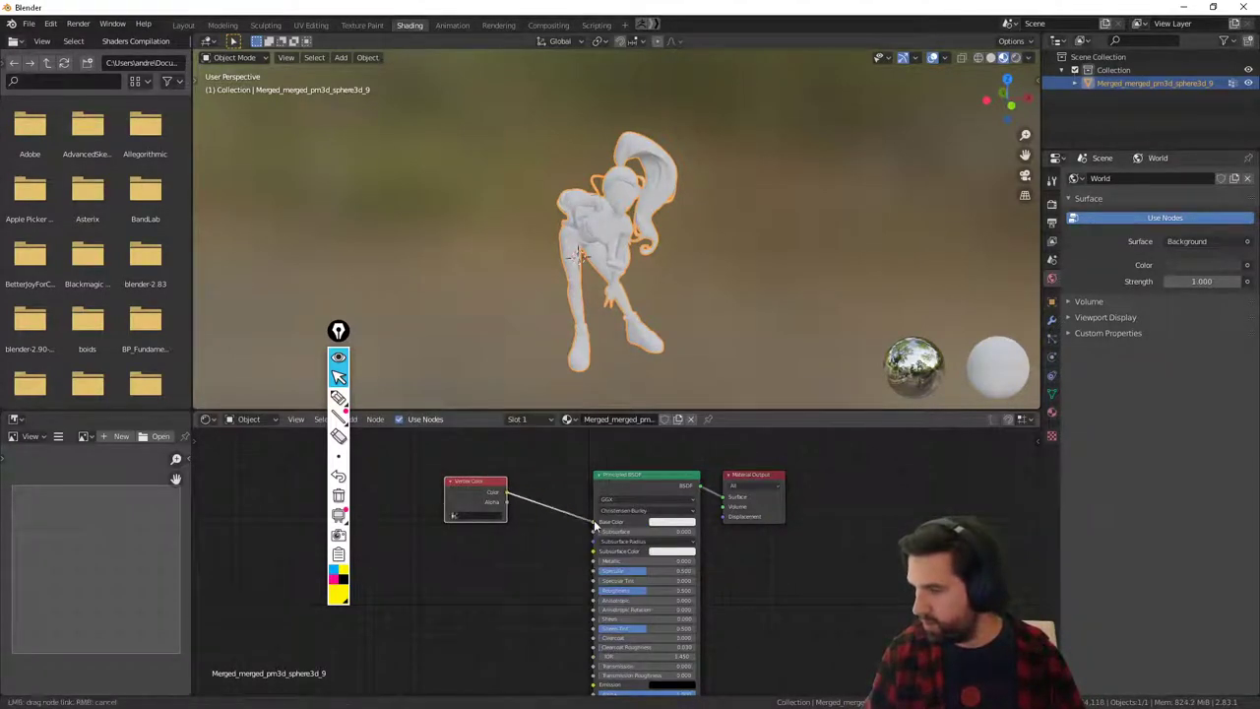
left_click_drag(595, 527, 595, 523)
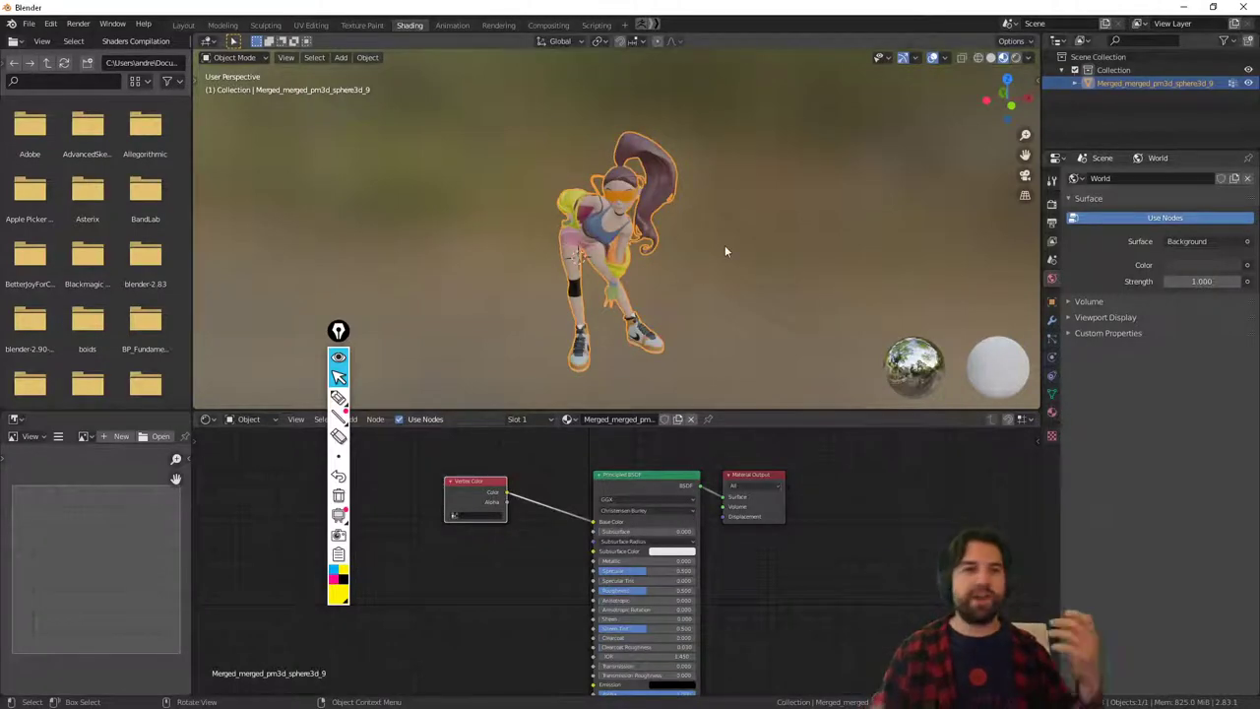
Switch to the Layout workspace and split its 3D viewport into two side-by-side viewports.
middle_click_drag(712, 229, 718, 292)
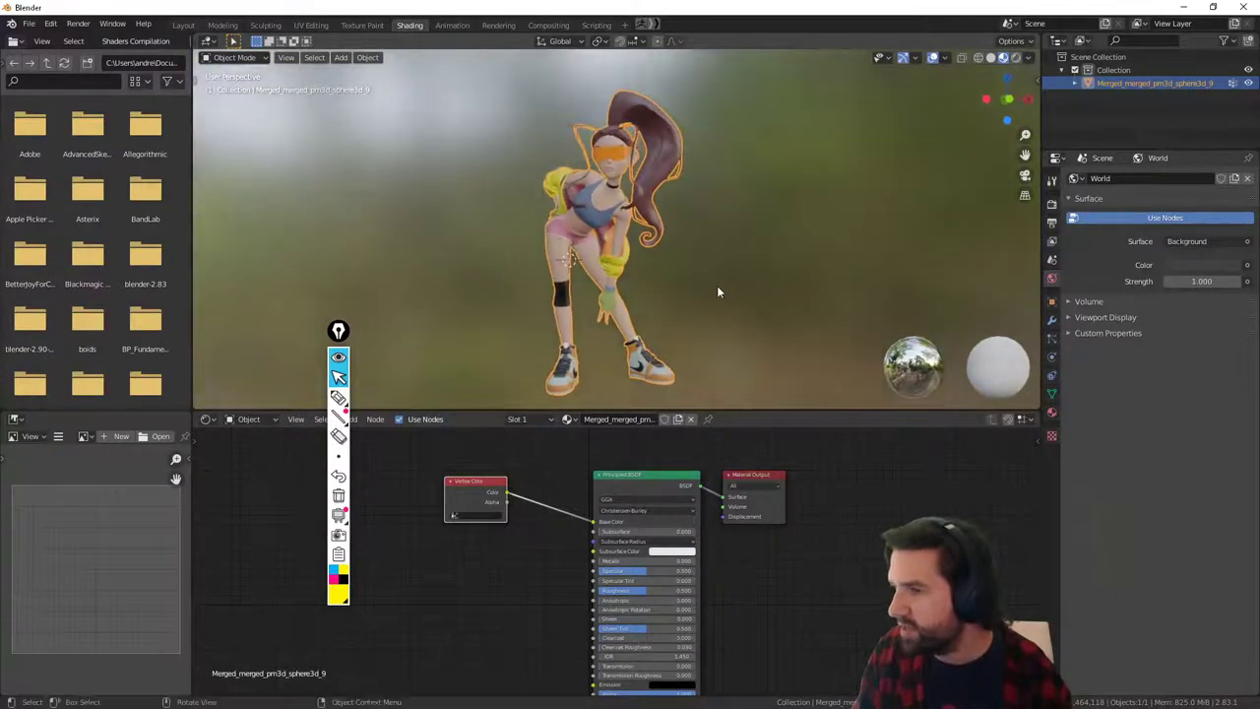
left_click(186, 26)
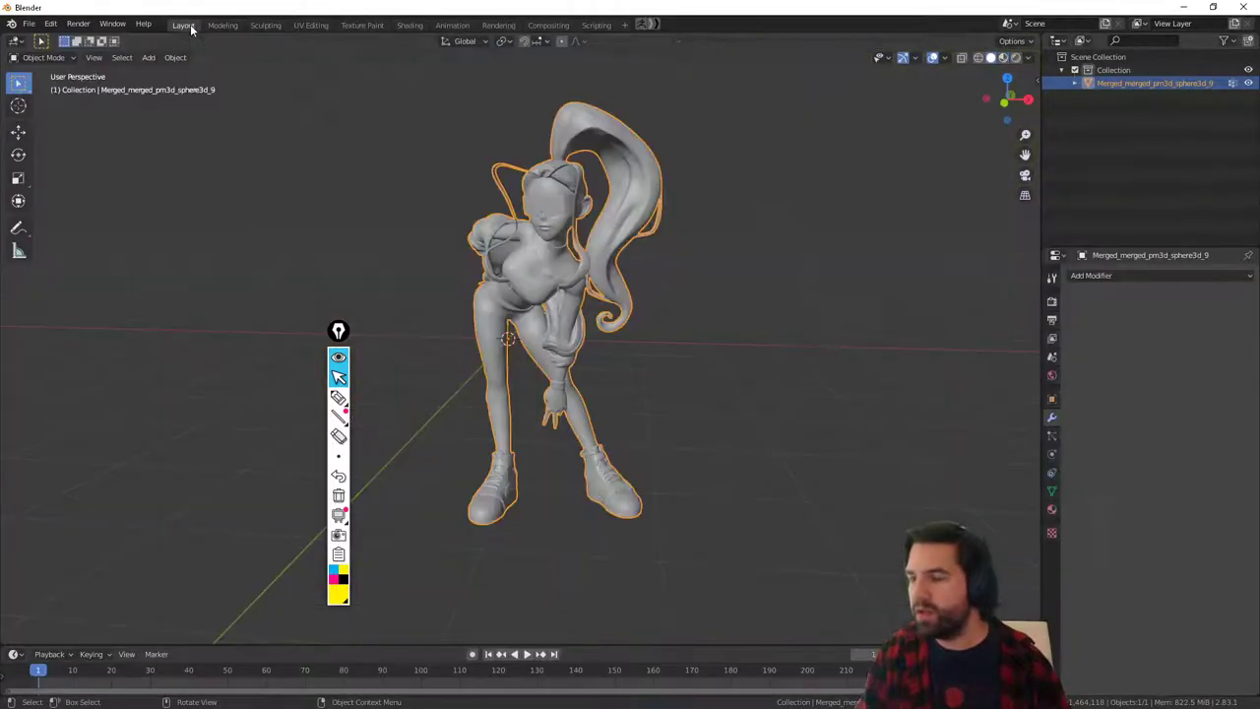
left_click_drag(343, 337, 0, 340)
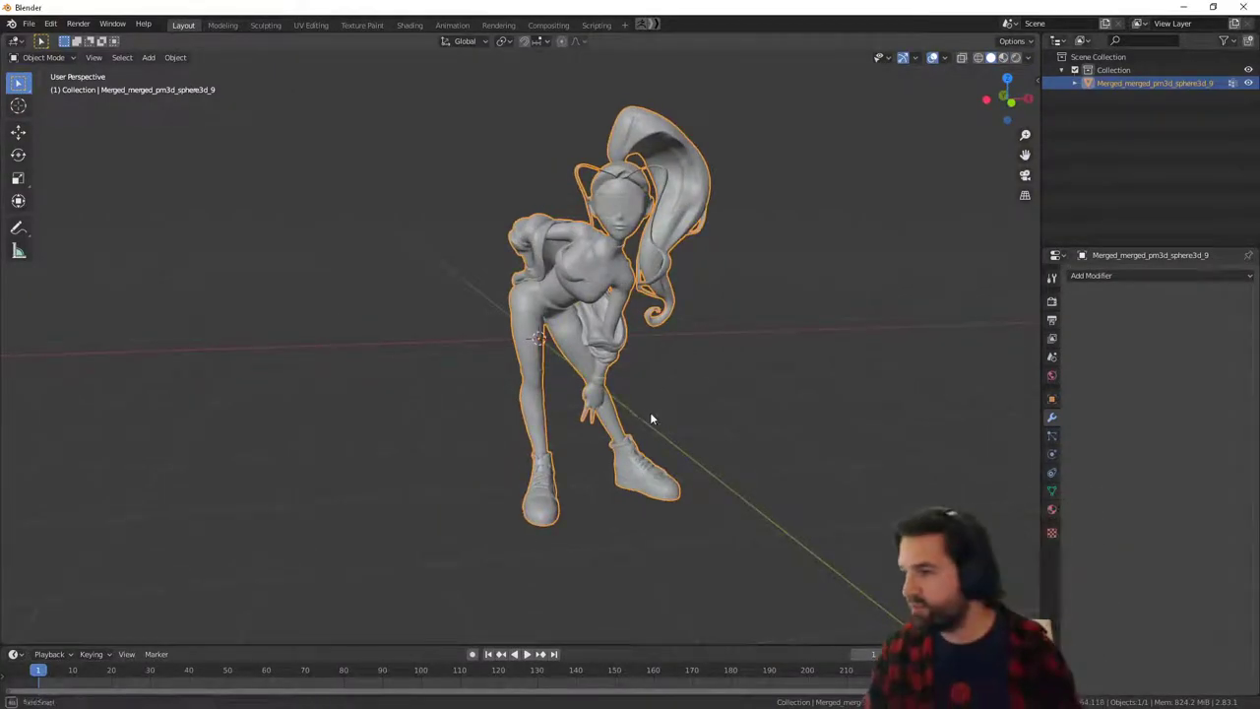
middle_click_drag(650, 414, 759, 399)
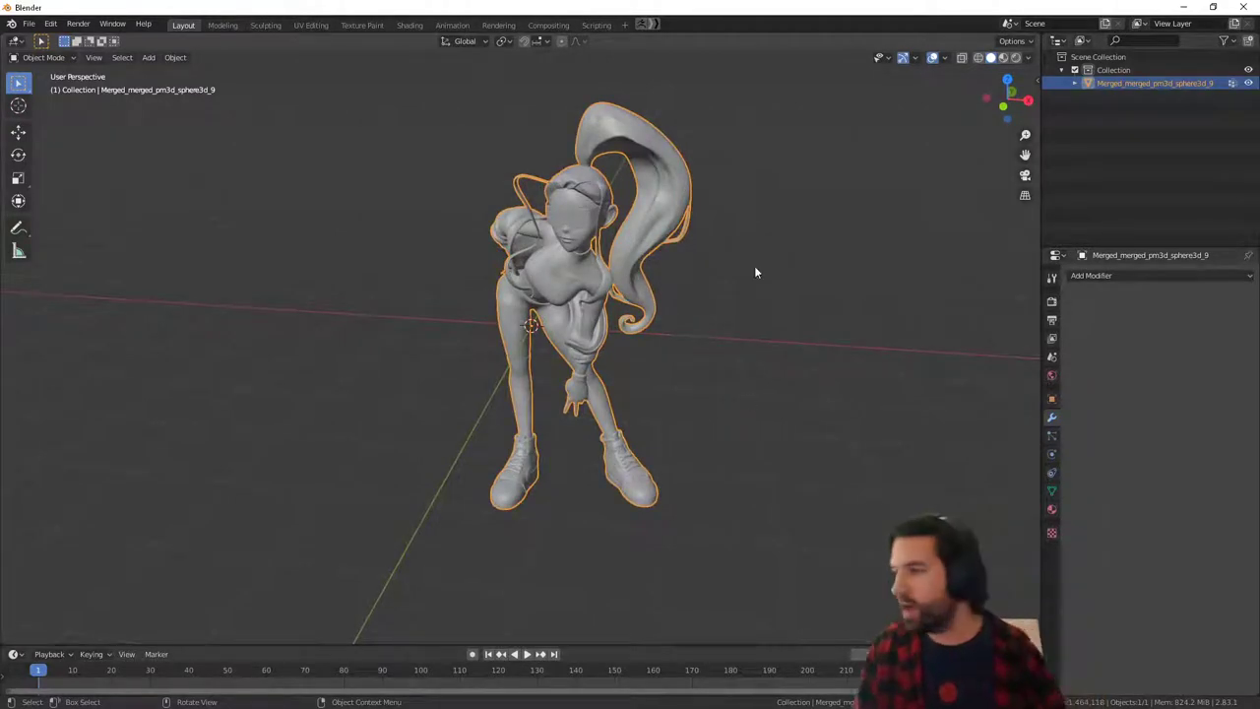
scroll(763, 280, "down", 3)
middle_click_drag(768, 287, 762, 346)
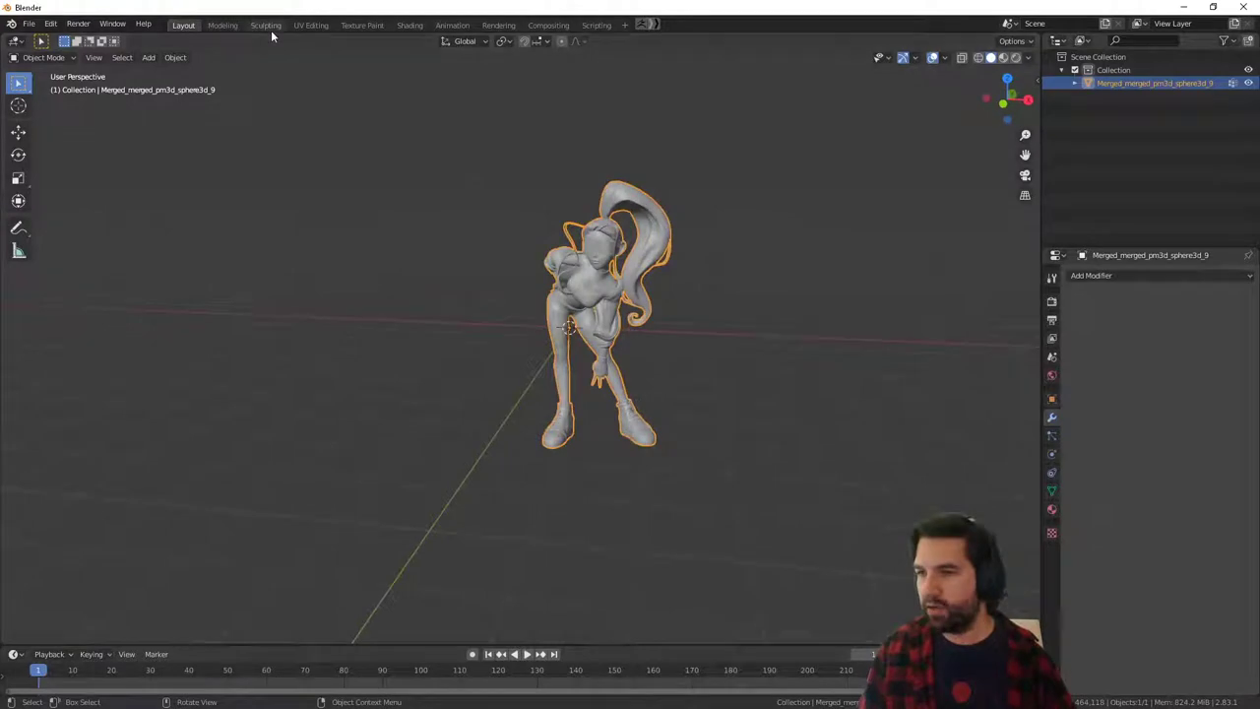
left_click_drag(3, 39, 515, 175)
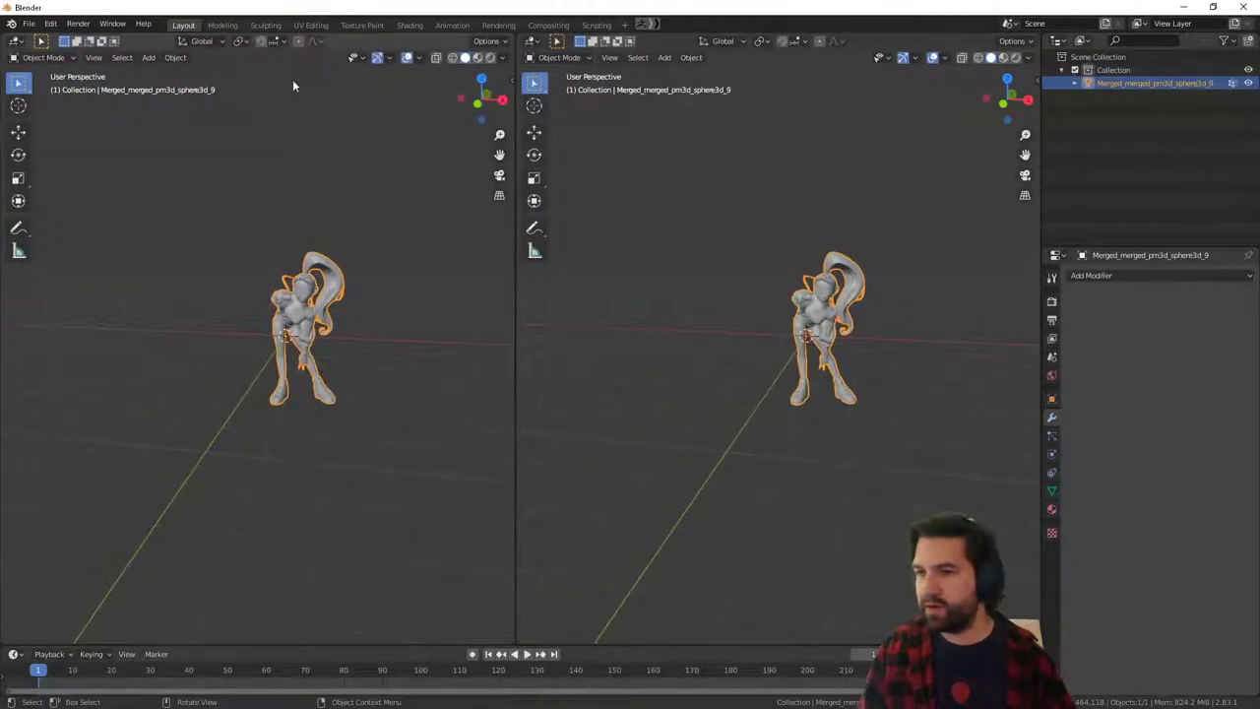
Hide the overlays and gizmos in one of the two viewports and set its shading to Rendered, framing the character.
left_click(407, 58)
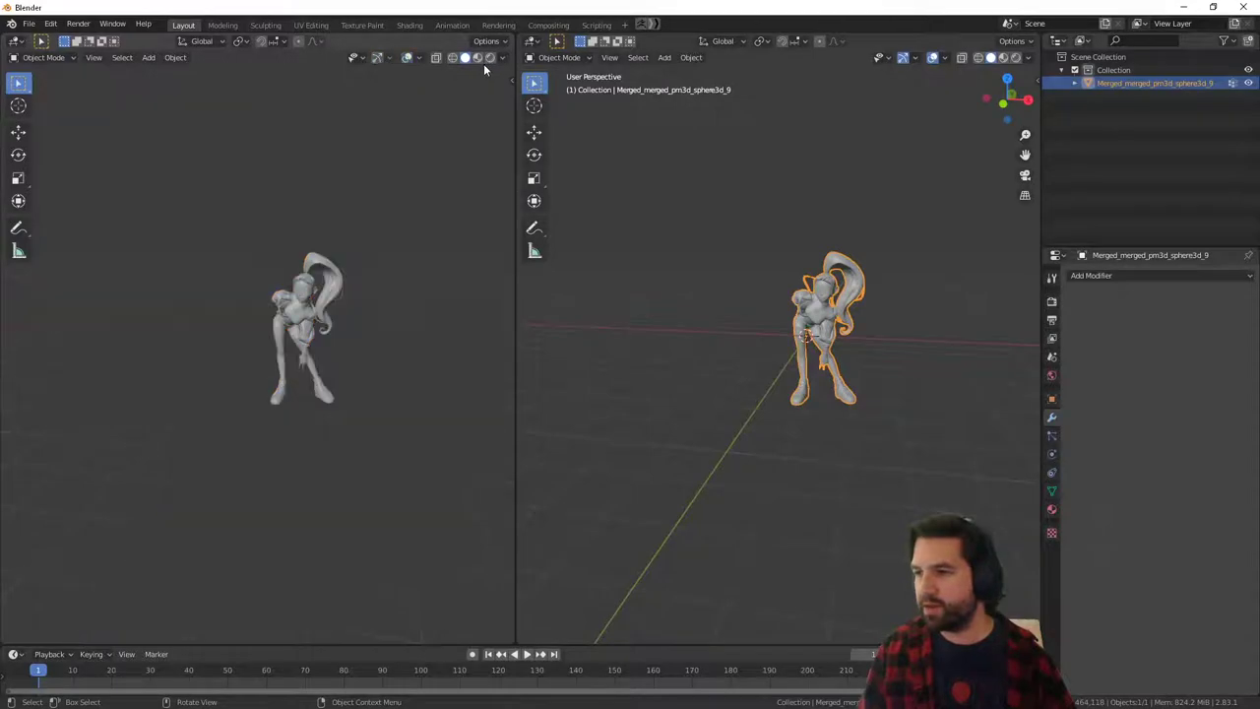
left_click(491, 57)
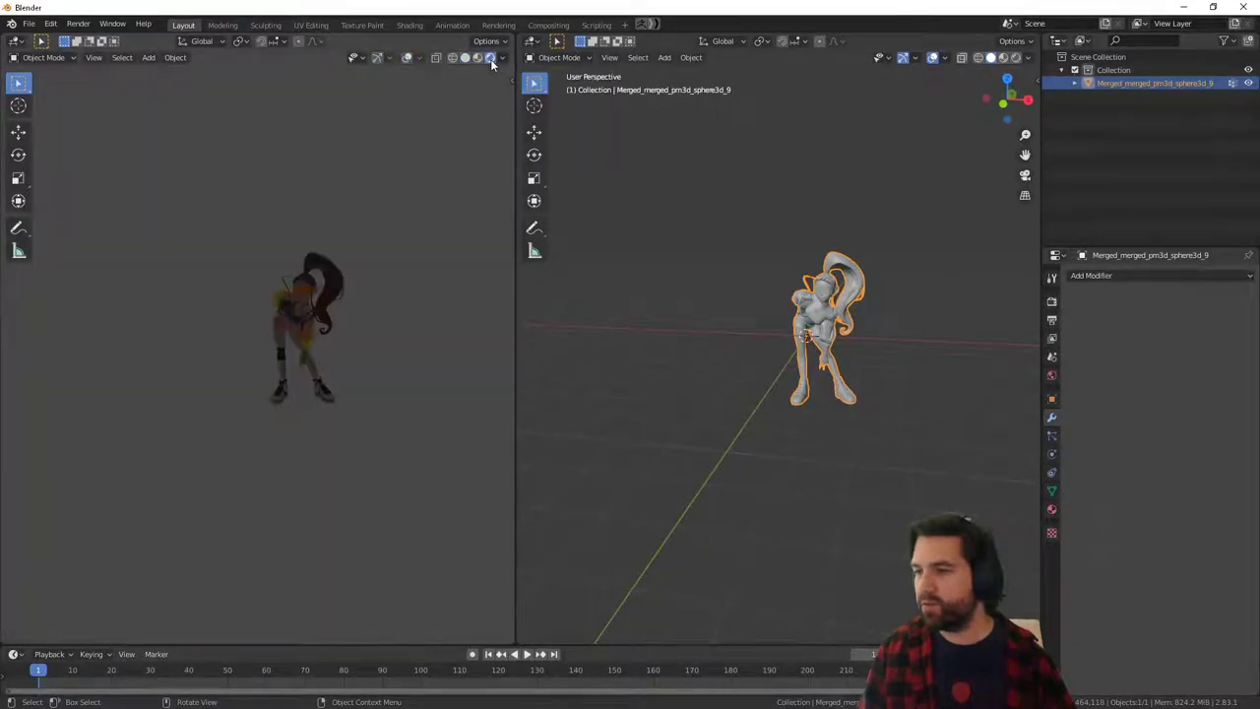
scroll(363, 363, "up", 4)
middle_click_drag(381, 356, 361, 406, "shift")
scroll(286, 408, "up", 2)
scroll(363, 406, "down", 3)
Deselect the character and add a camera to the scene from the solid-shaded viewport.
left_click(890, 415)
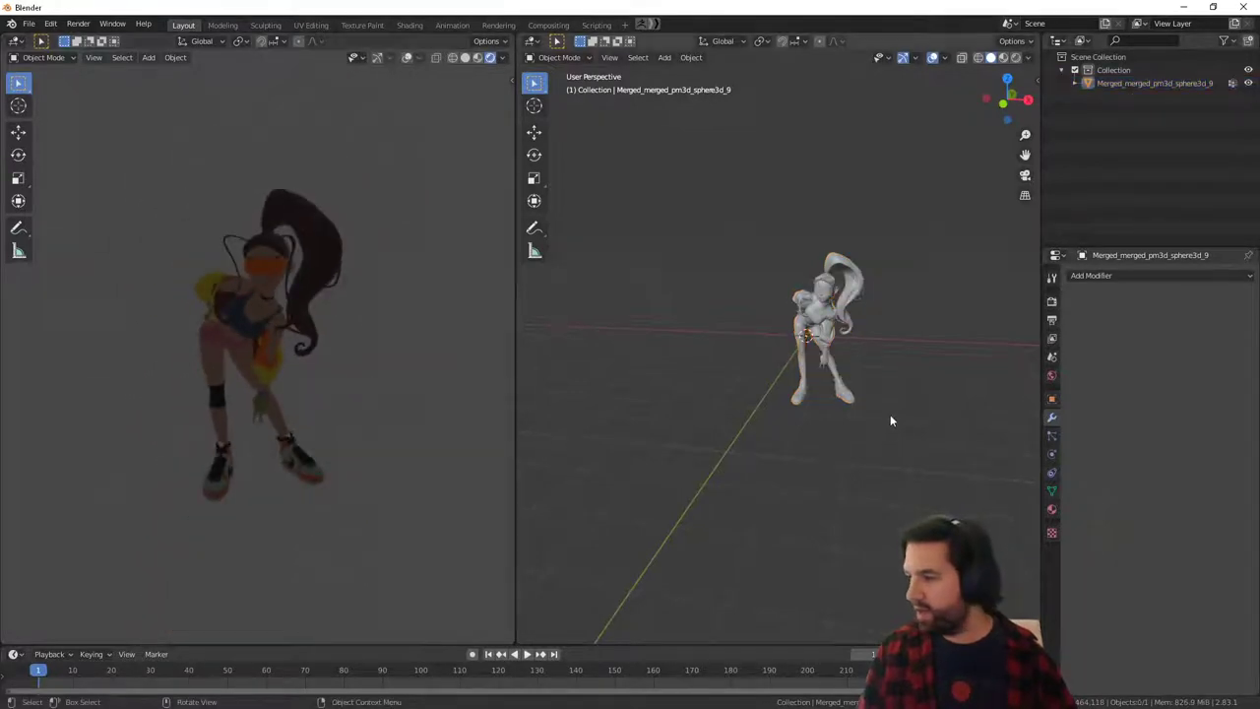
middle_click_drag(890, 415, 905, 415)
key("shift+a")
mouse_move(904, 414)
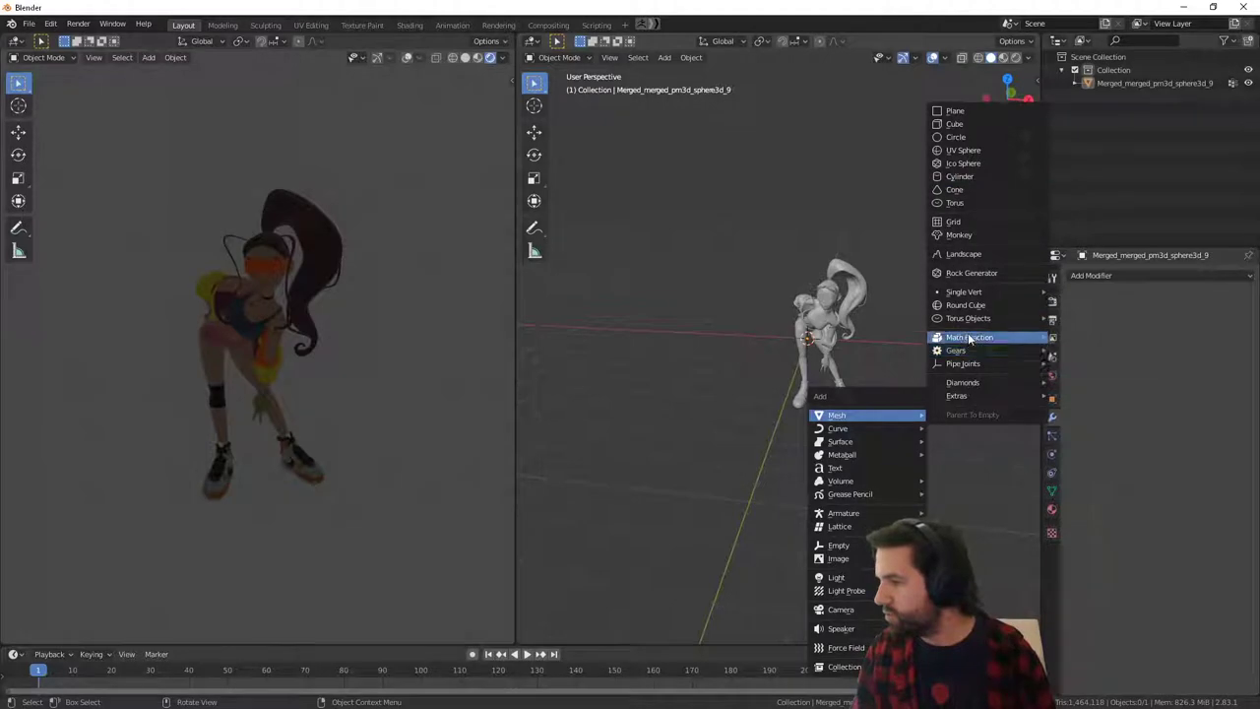
left_click(861, 611)
middle_click_drag(853, 516, 780, 359)
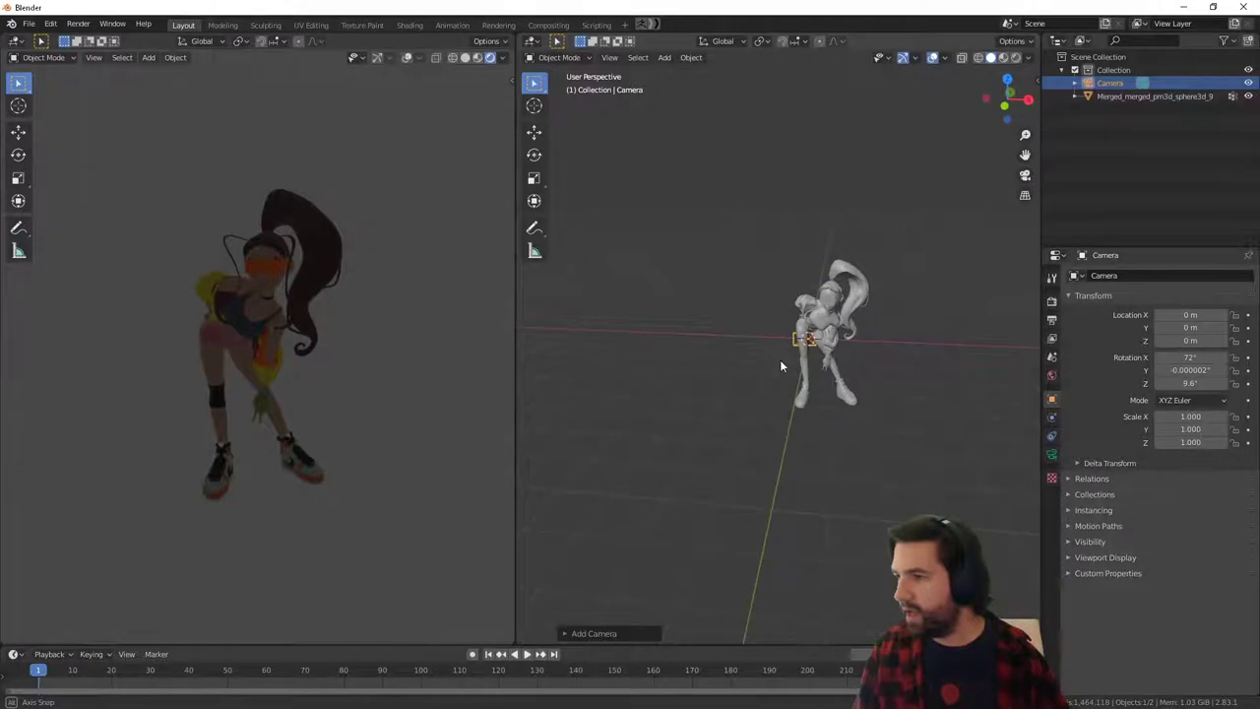
Align the active camera to the solid-shaded viewport's current view of the character.
left_click(175, 58)
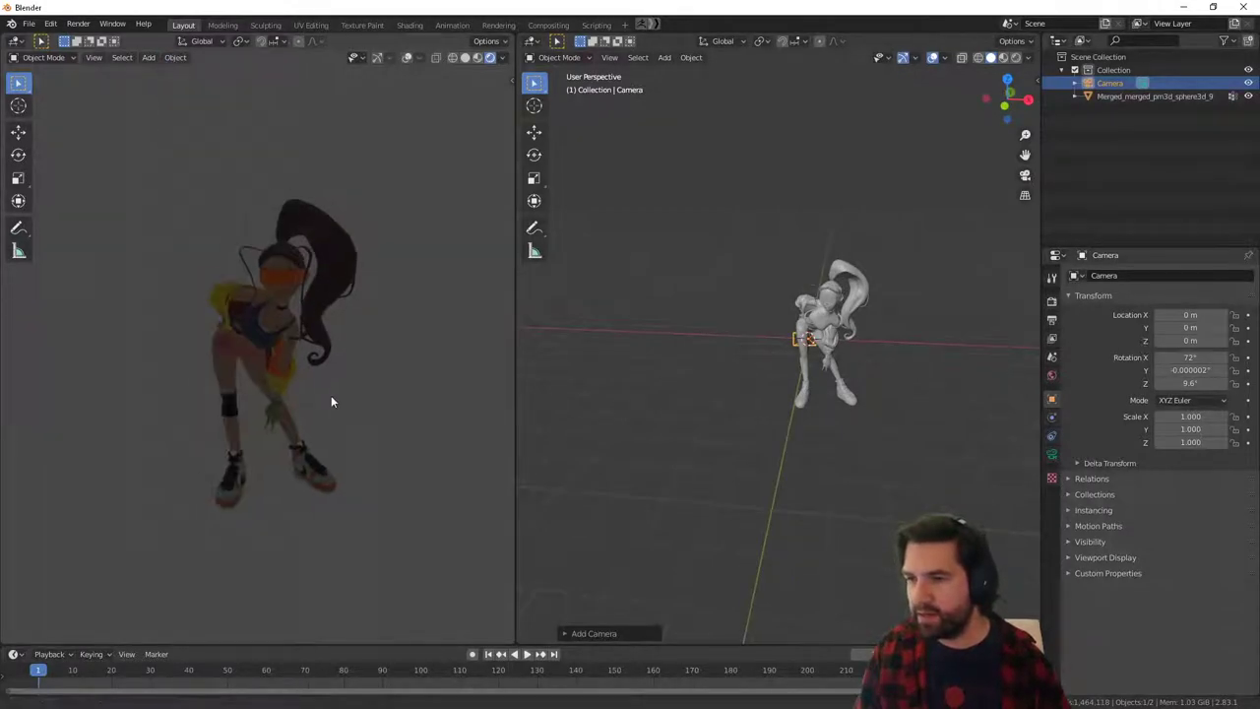
left_click(92, 58)
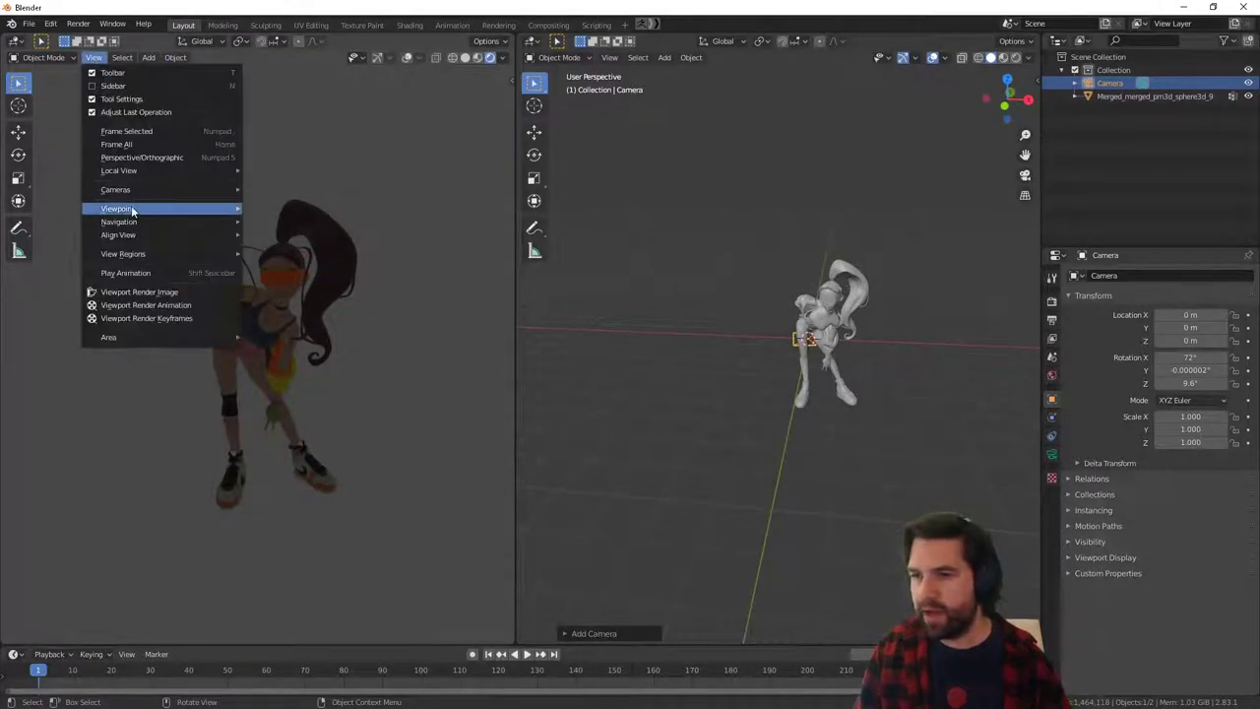
mouse_move(207, 190)
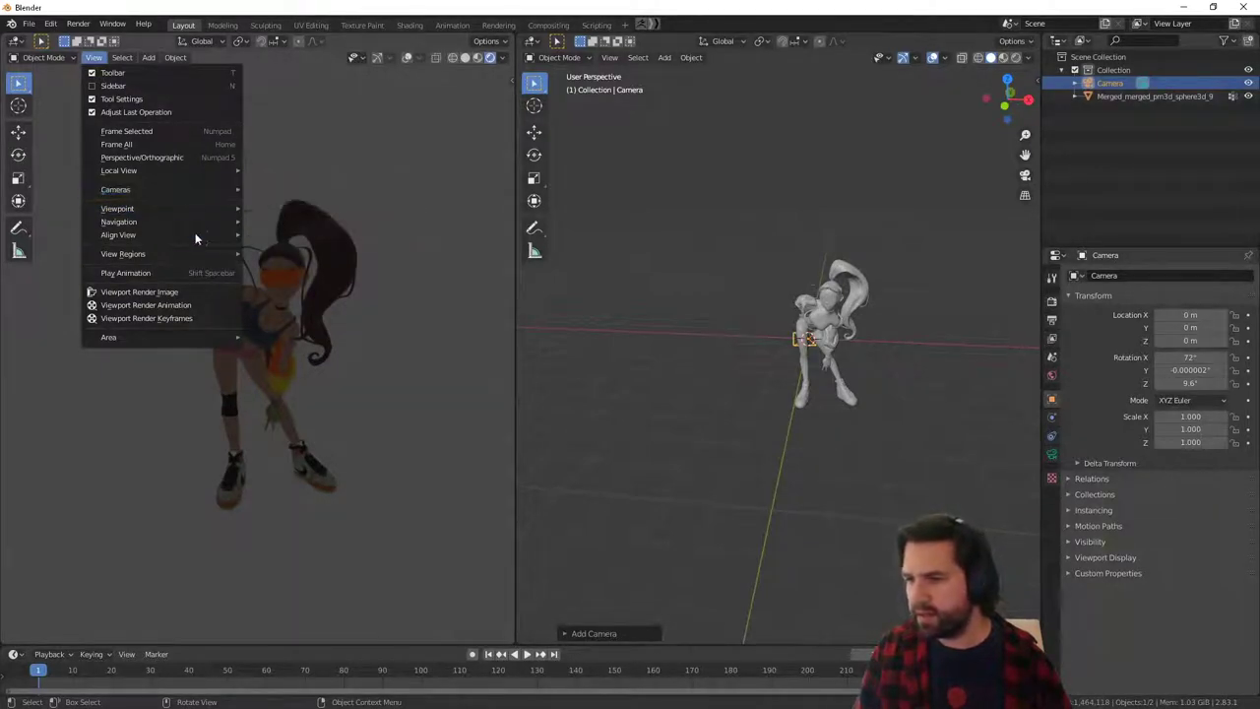
mouse_move(175, 238)
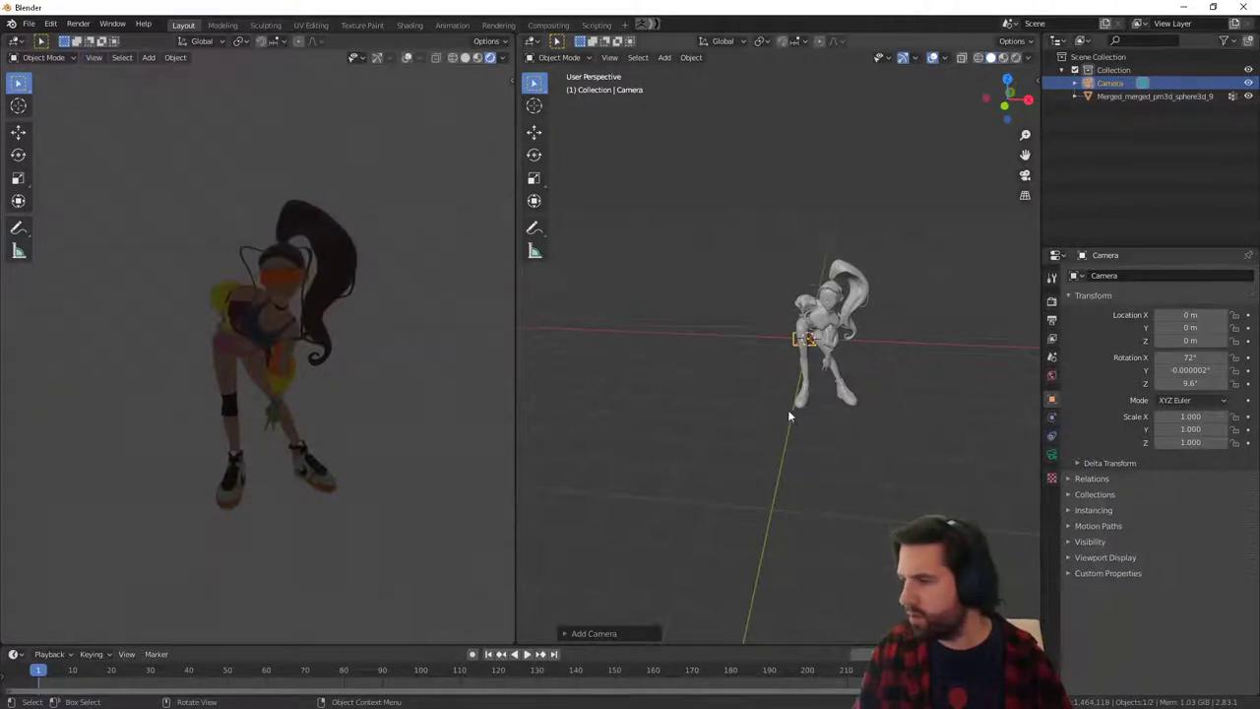
left_click(792, 339)
left_click(791, 340)
middle_click_drag(782, 417, 761, 415)
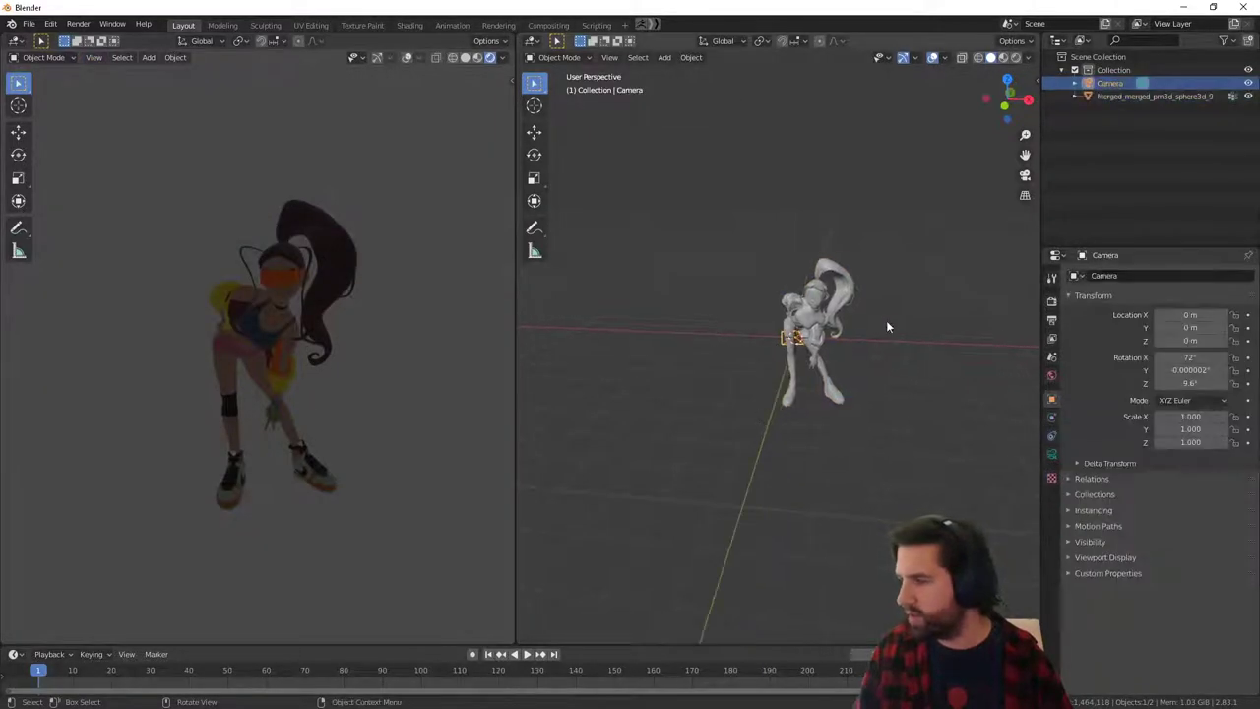
left_click(608, 59)
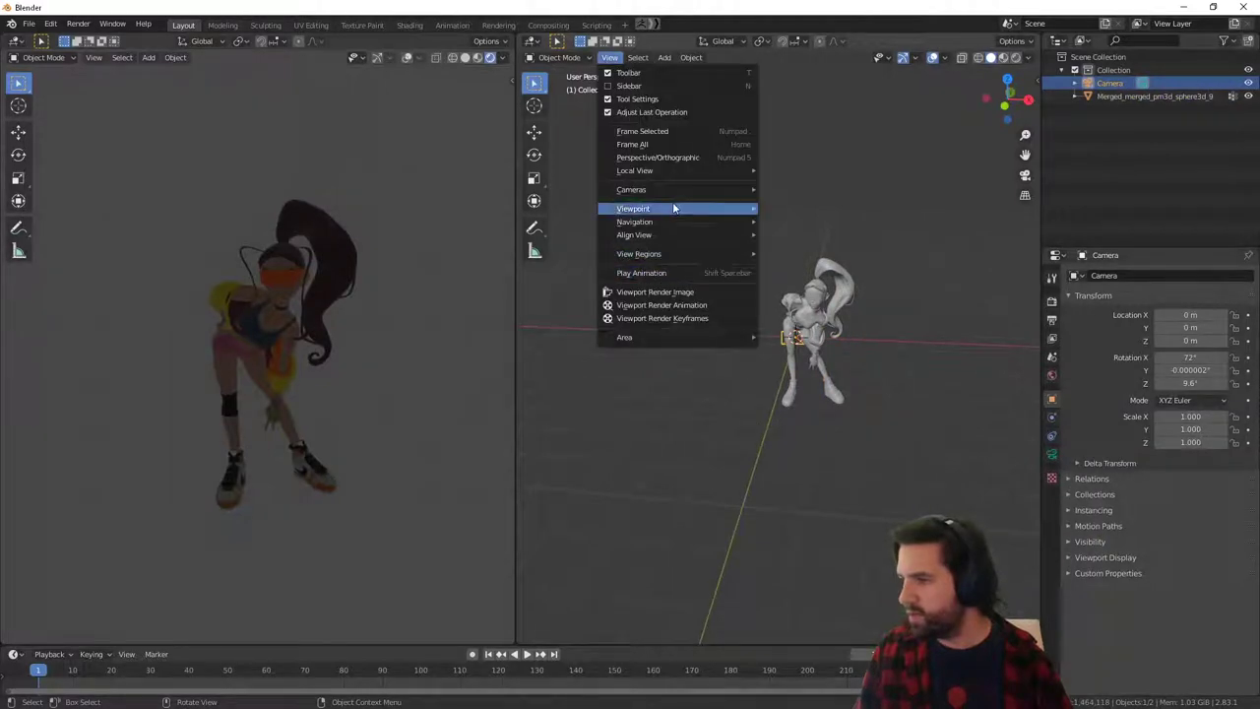
mouse_move(686, 189)
mouse_move(640, 236)
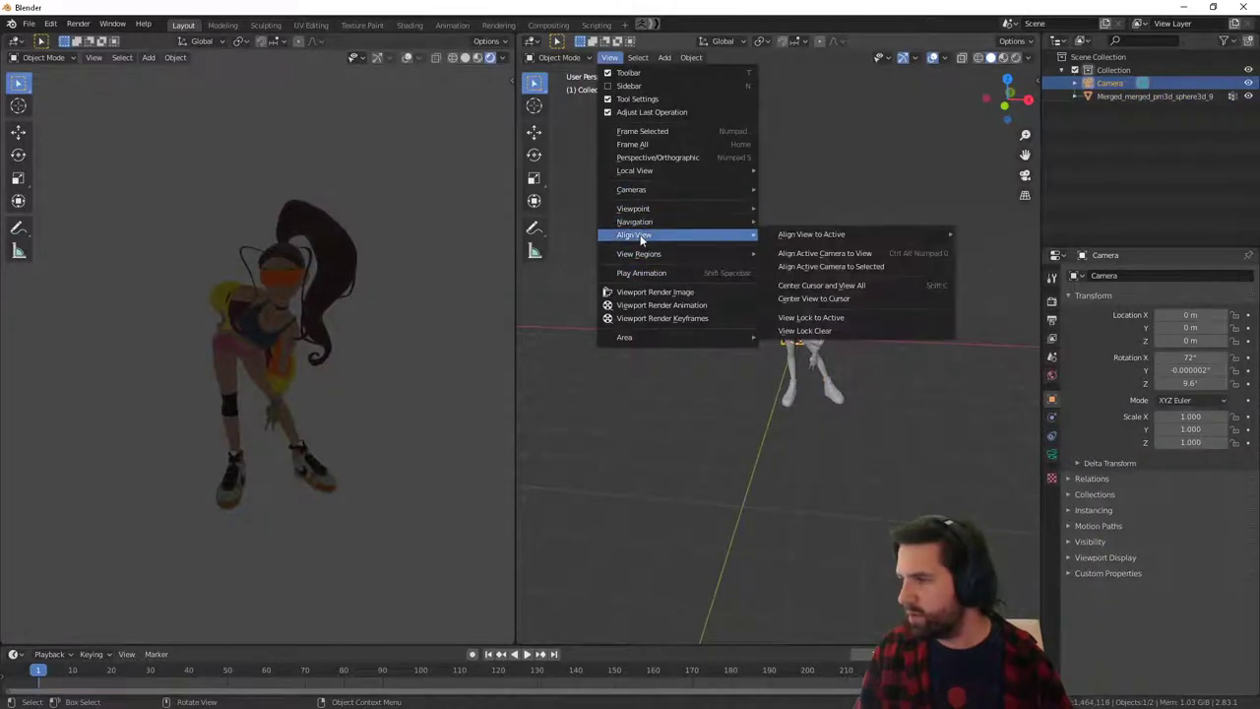
left_click(869, 256)
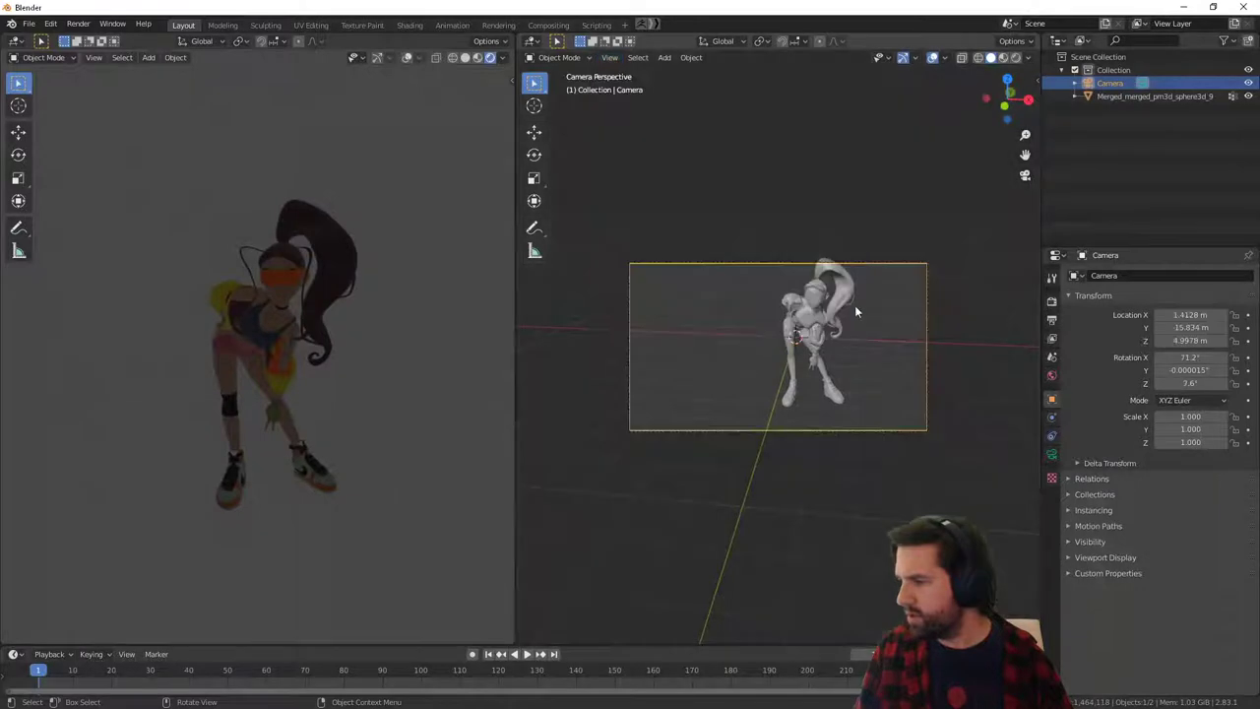
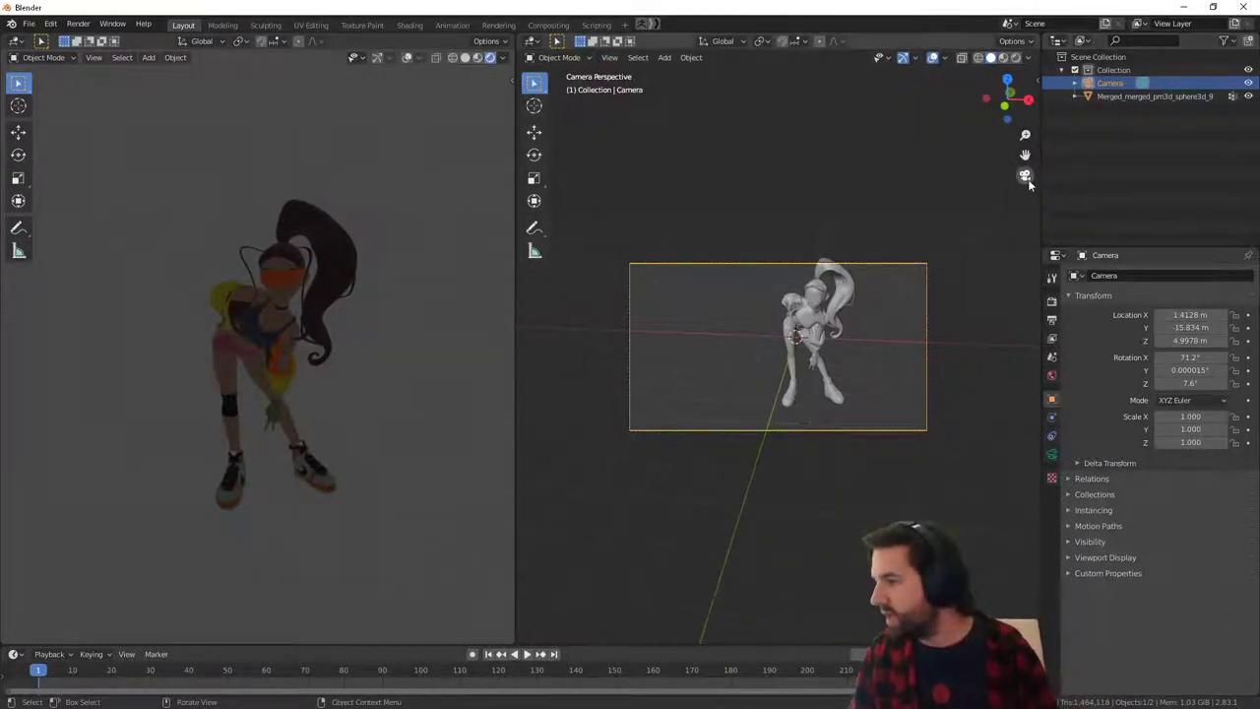
Set the render output resolution to 2000 × 2000 px.
left_click(1052, 301)
left_click(1052, 319)
left_click(1053, 301)
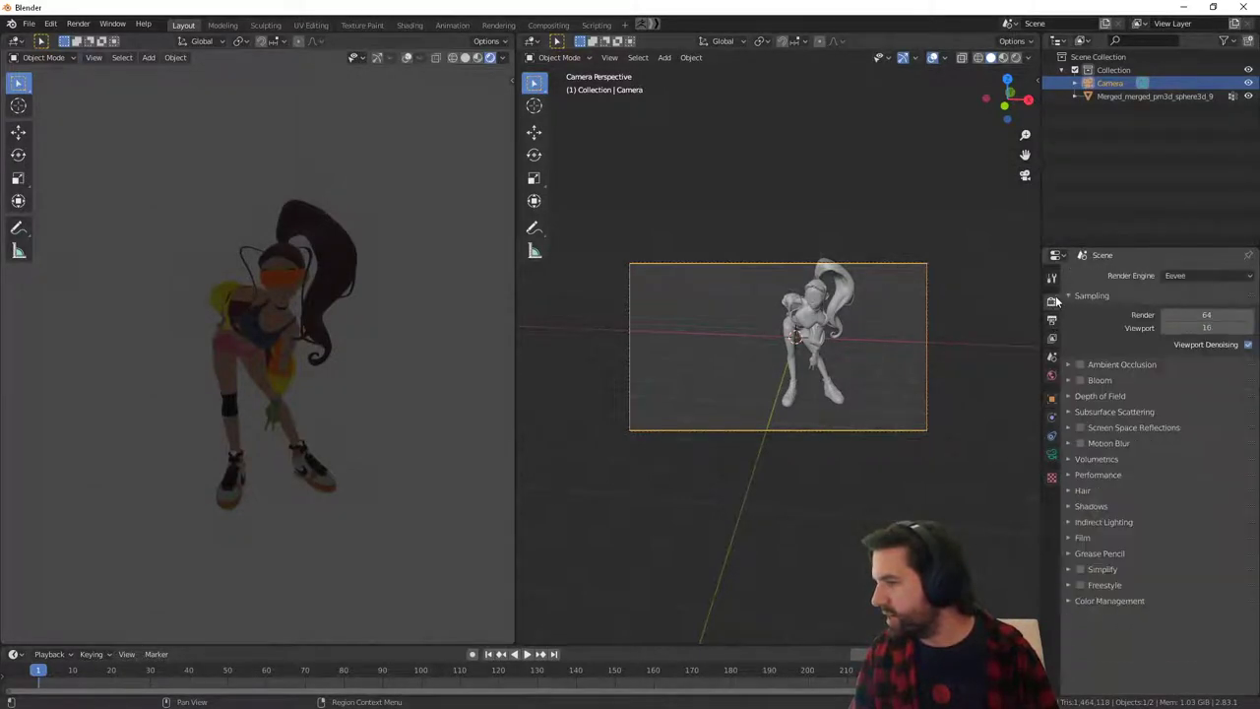
left_click(1053, 320)
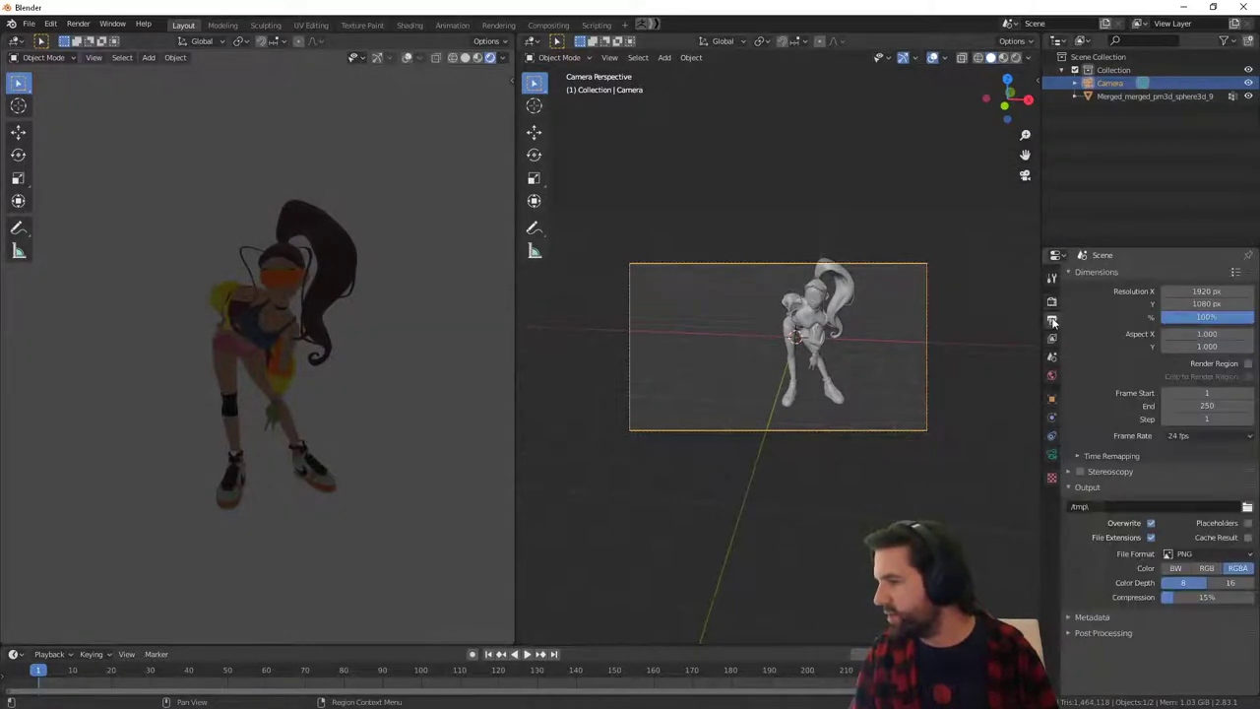
double_click(1183, 292)
type("20")
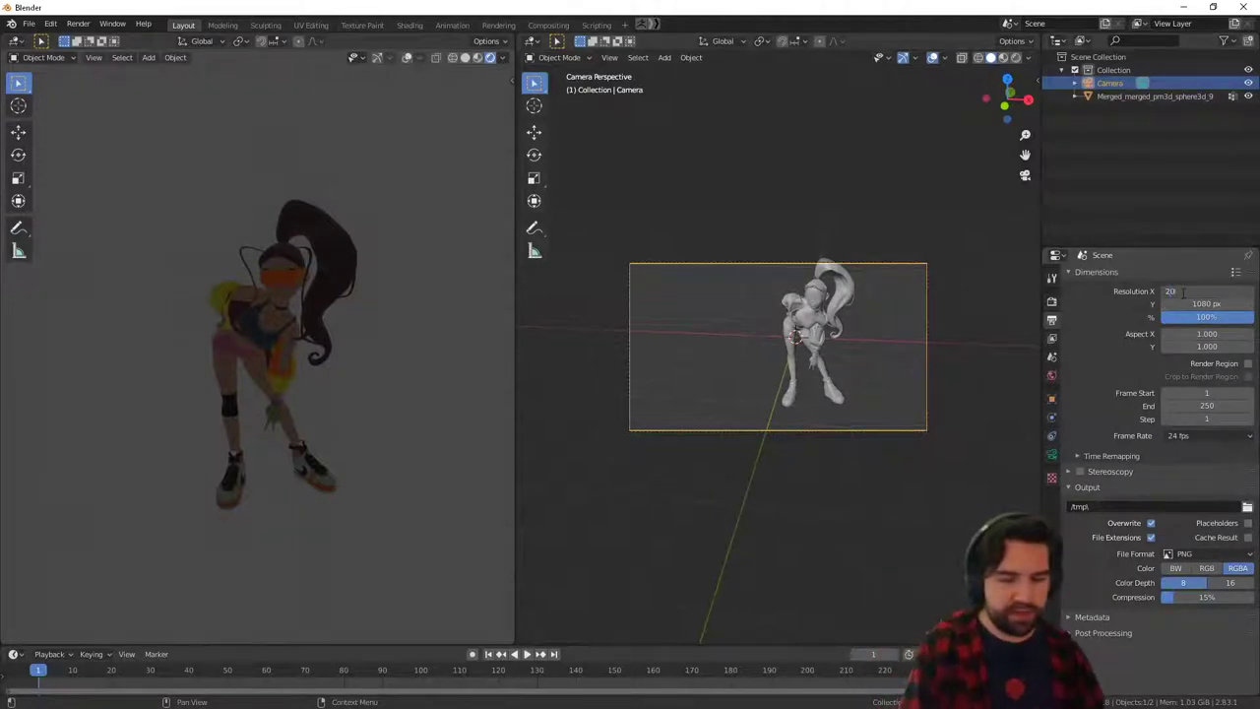
type("00")
key("Tab")
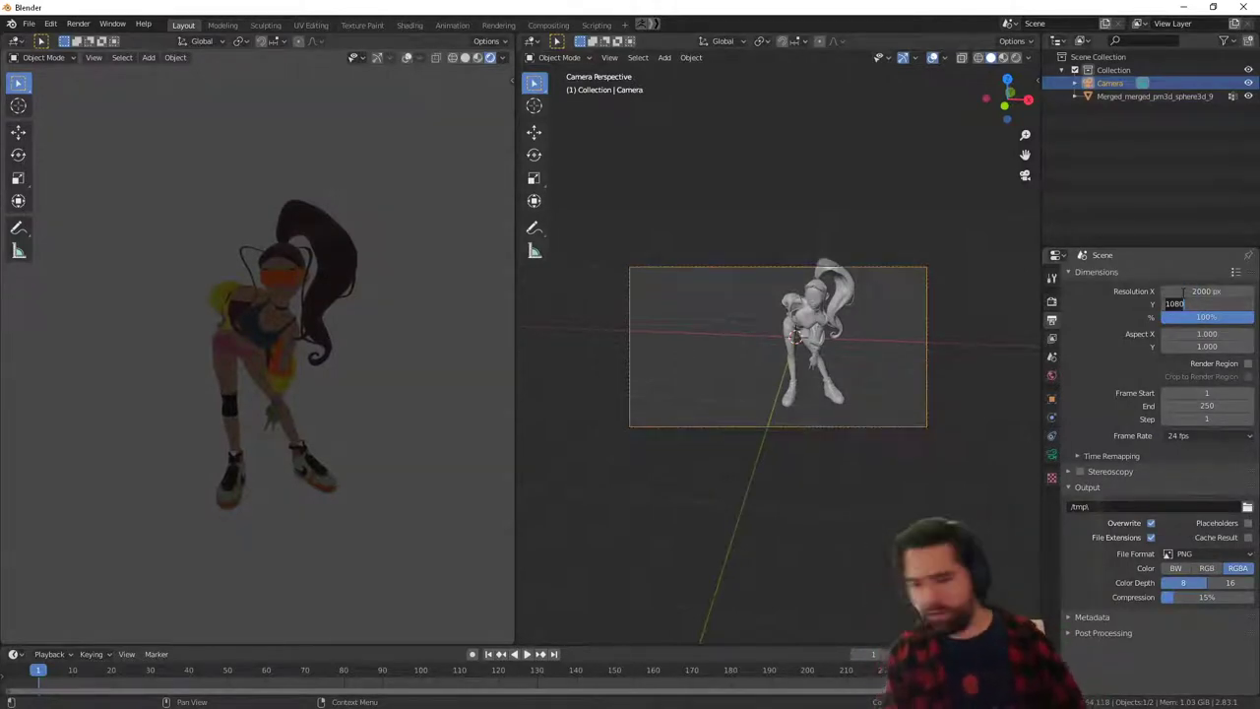
type("2")
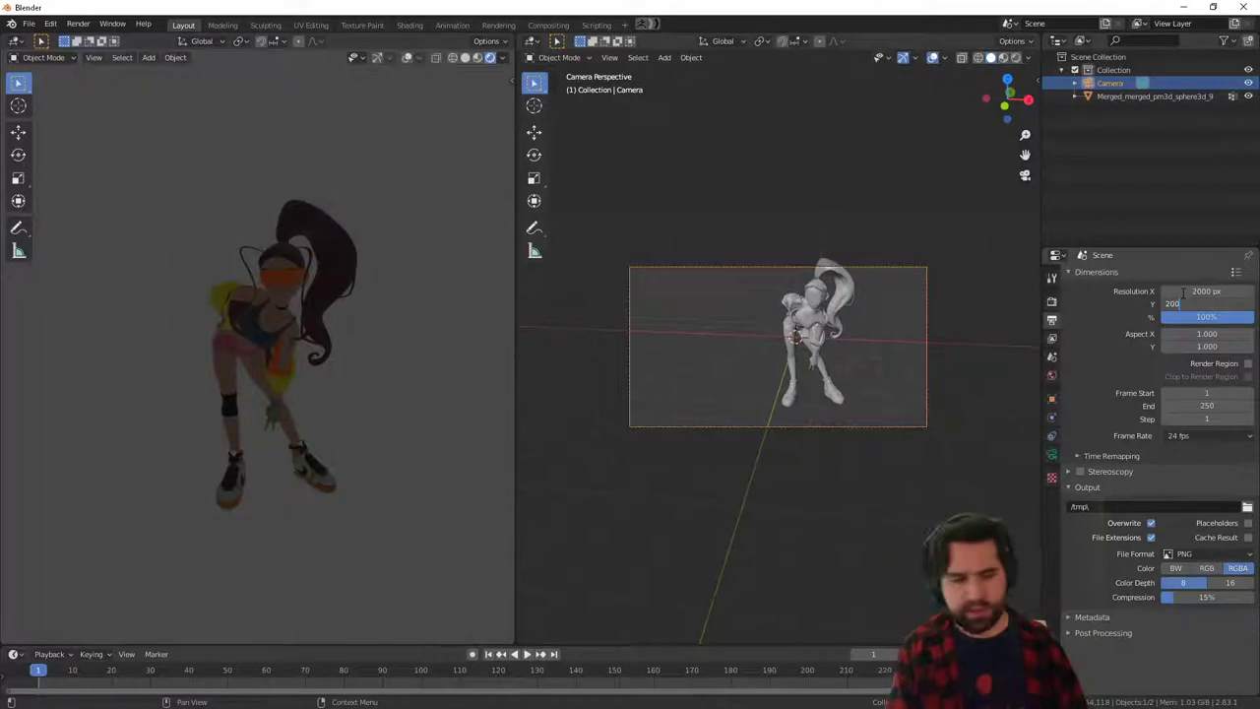
type("000")
key("Return")
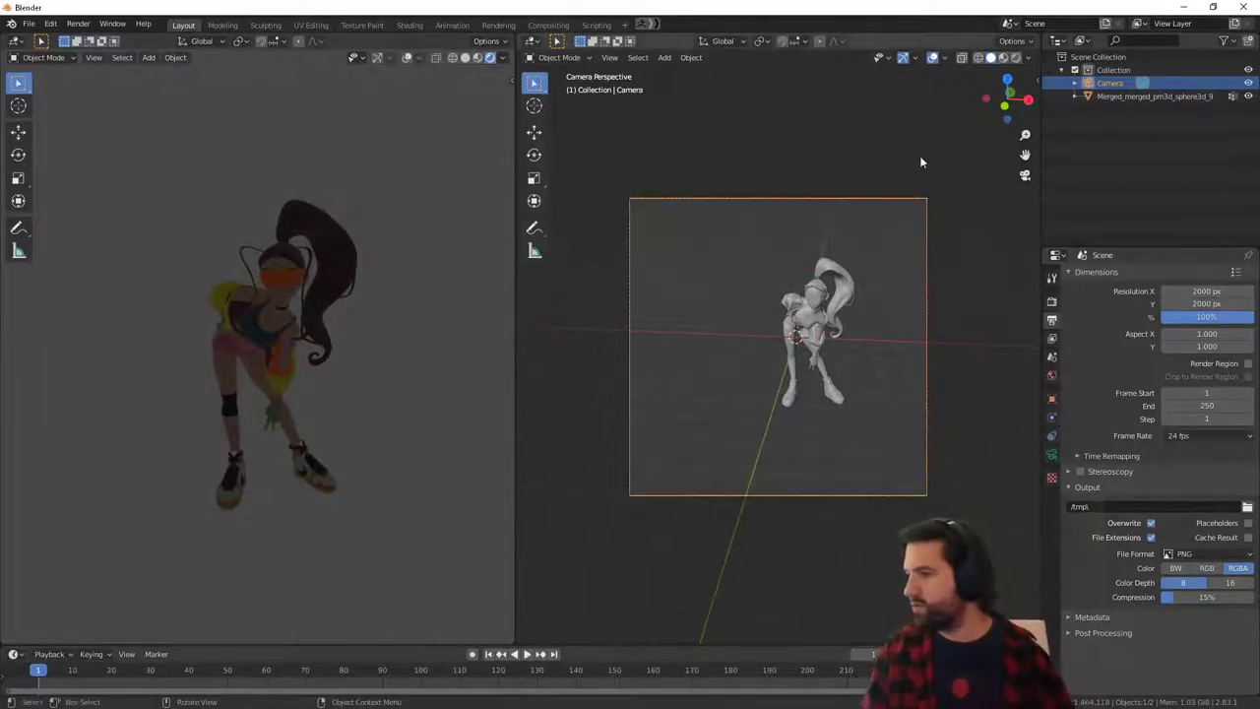
Turn on Lock Camera to View in the solid-shaded viewport and move the camera closer so the character fills more of the frame.
left_click(1023, 103)
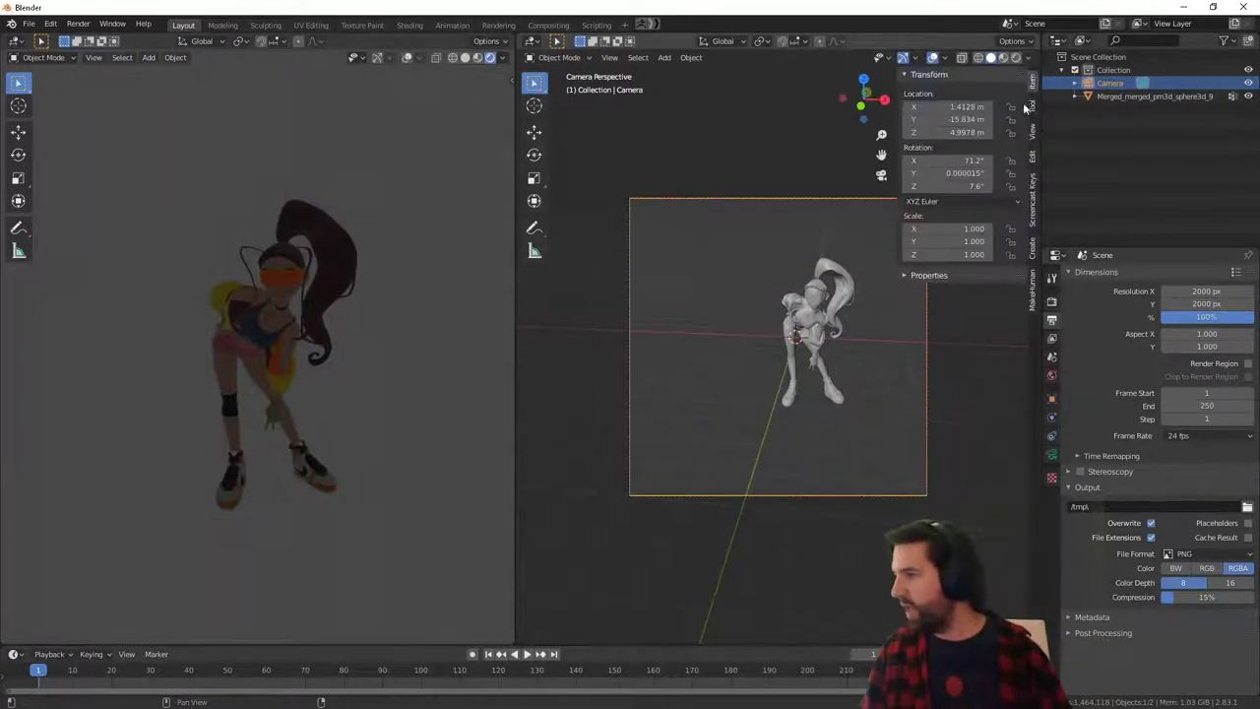
left_click(1032, 107)
left_click(1033, 131)
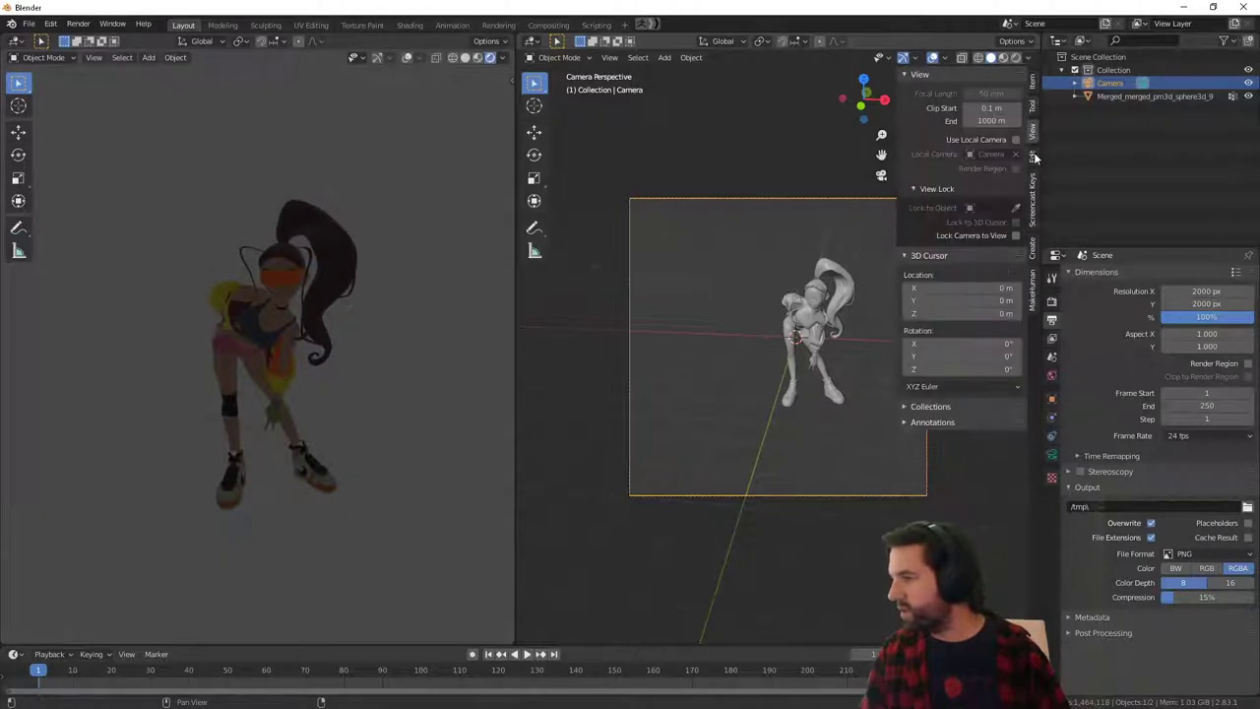
left_click(1016, 236)
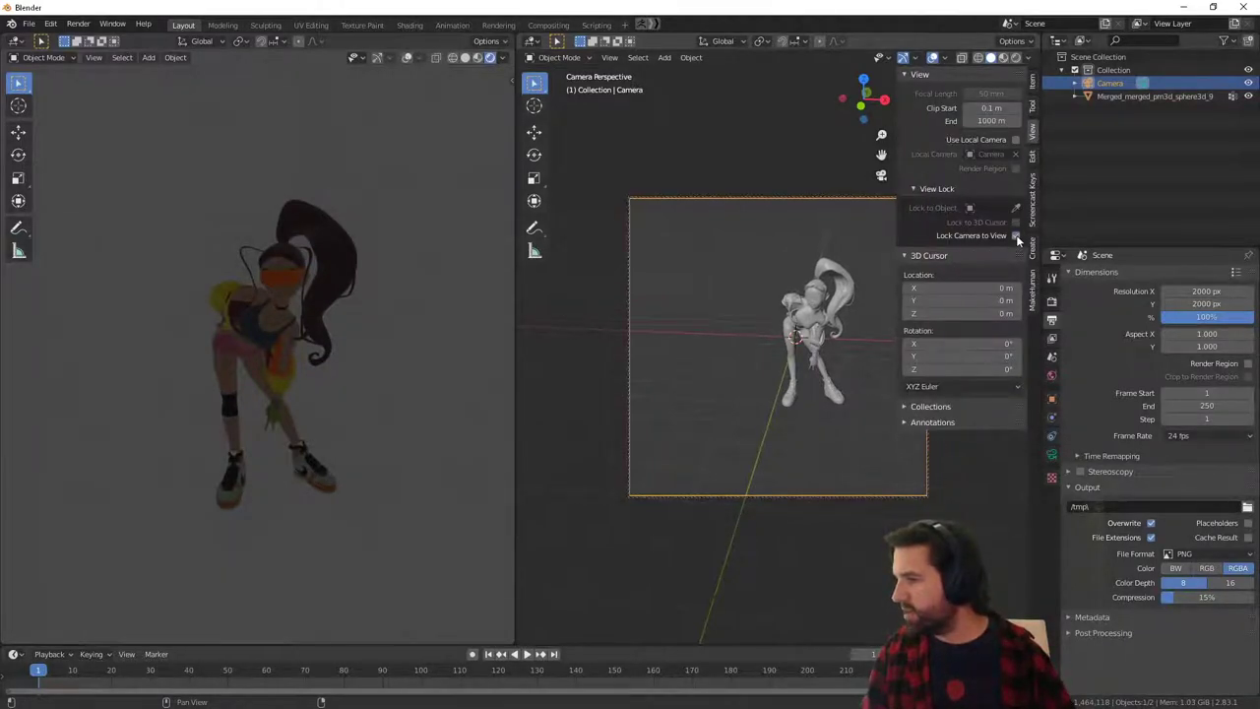
key("n")
scroll(828, 432, "up", 3)
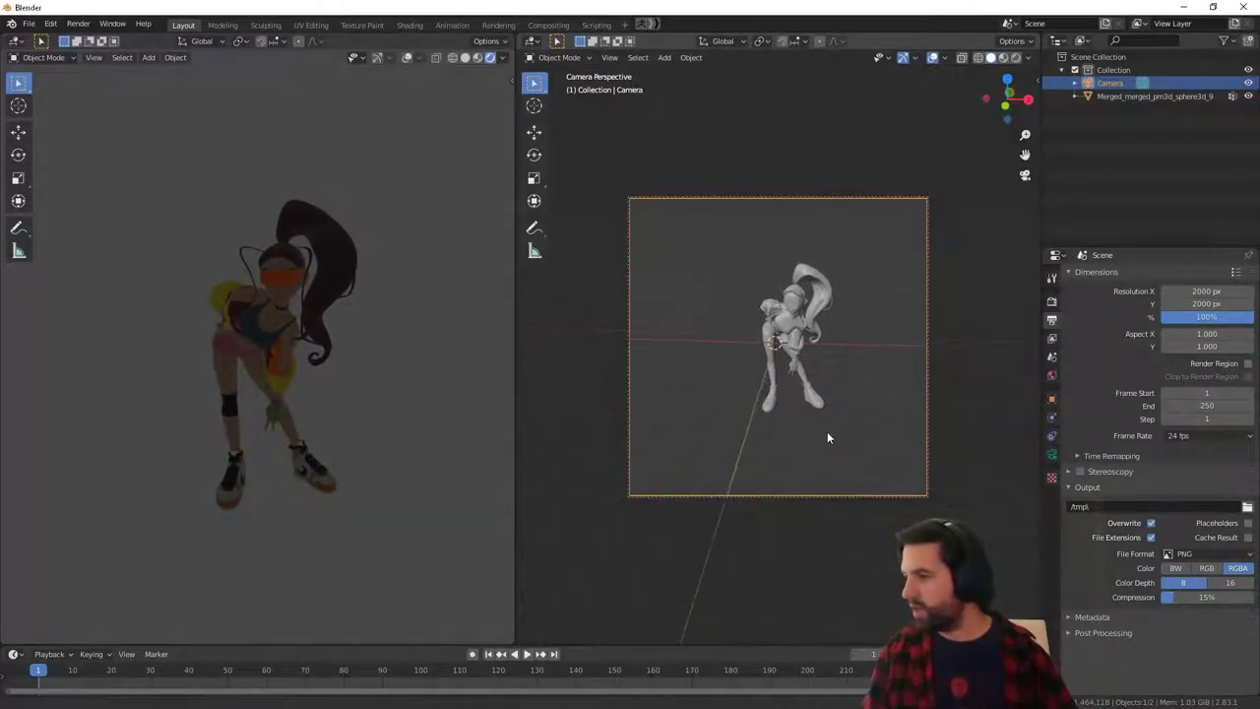
middle_click_drag(826, 429, 847, 433)
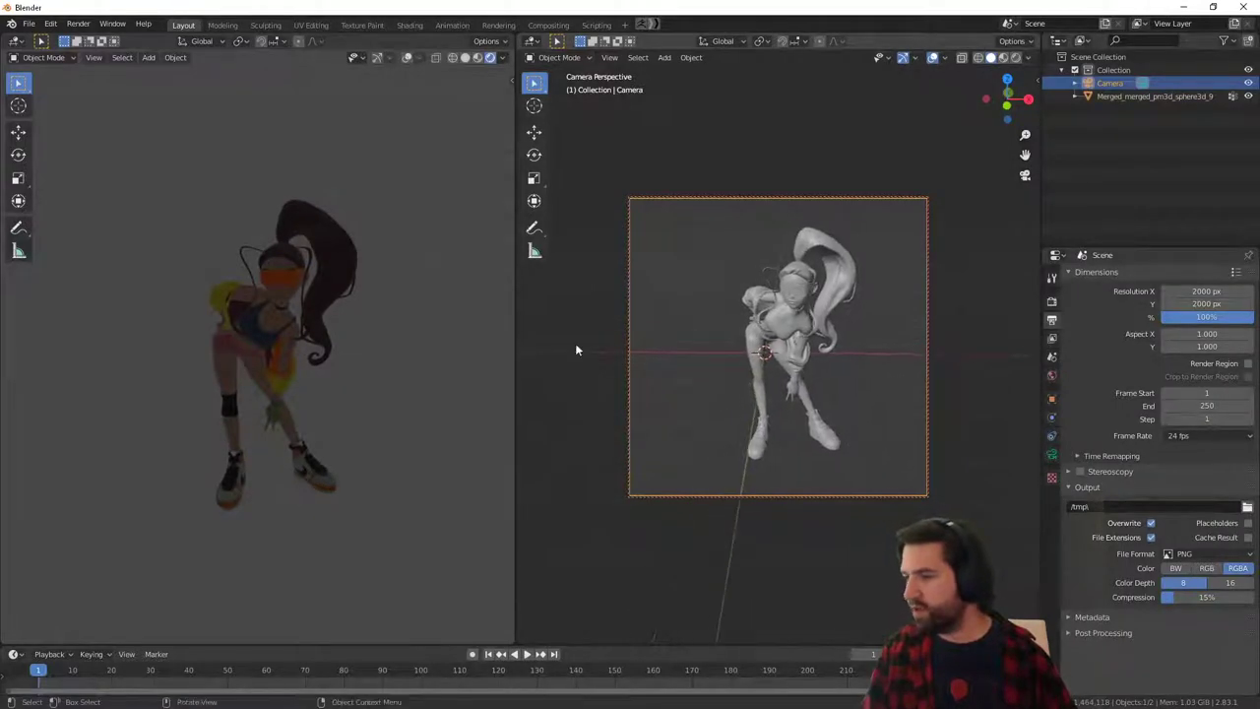
Show the camera's view in the rendered viewport and hide that viewport's toolbar.
left_click(469, 183)
key("n")
left_click(509, 107)
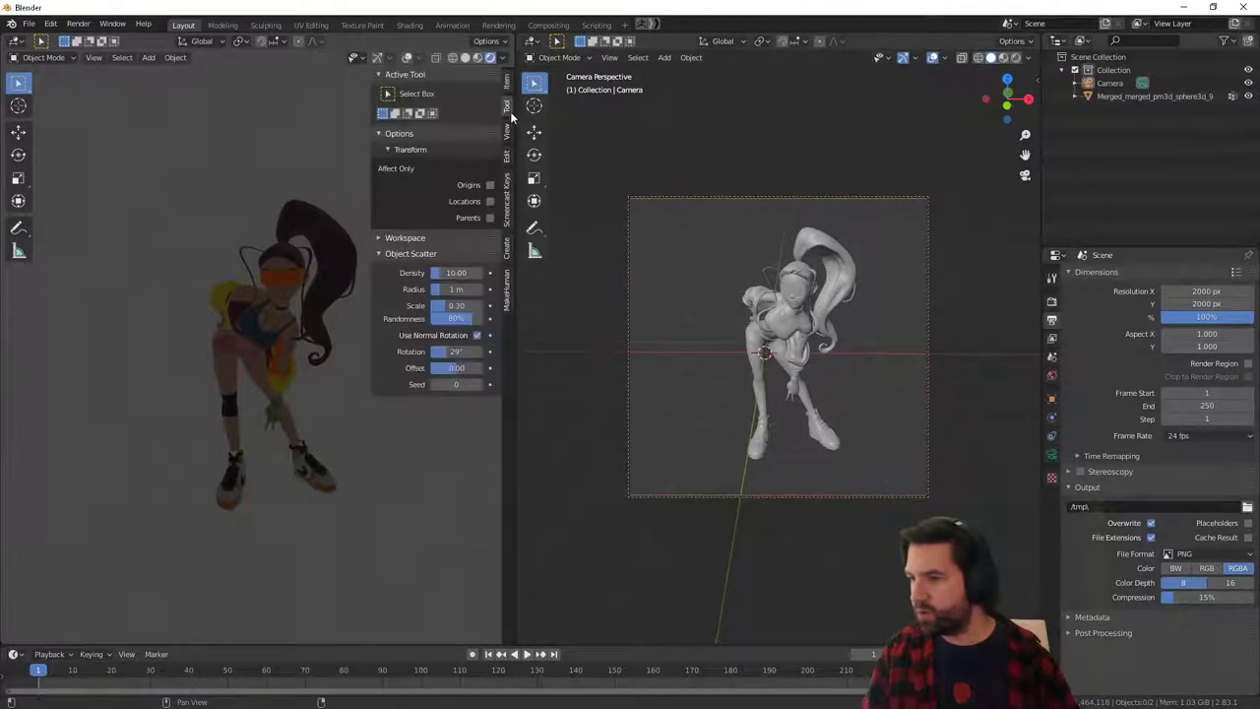
left_click(508, 132)
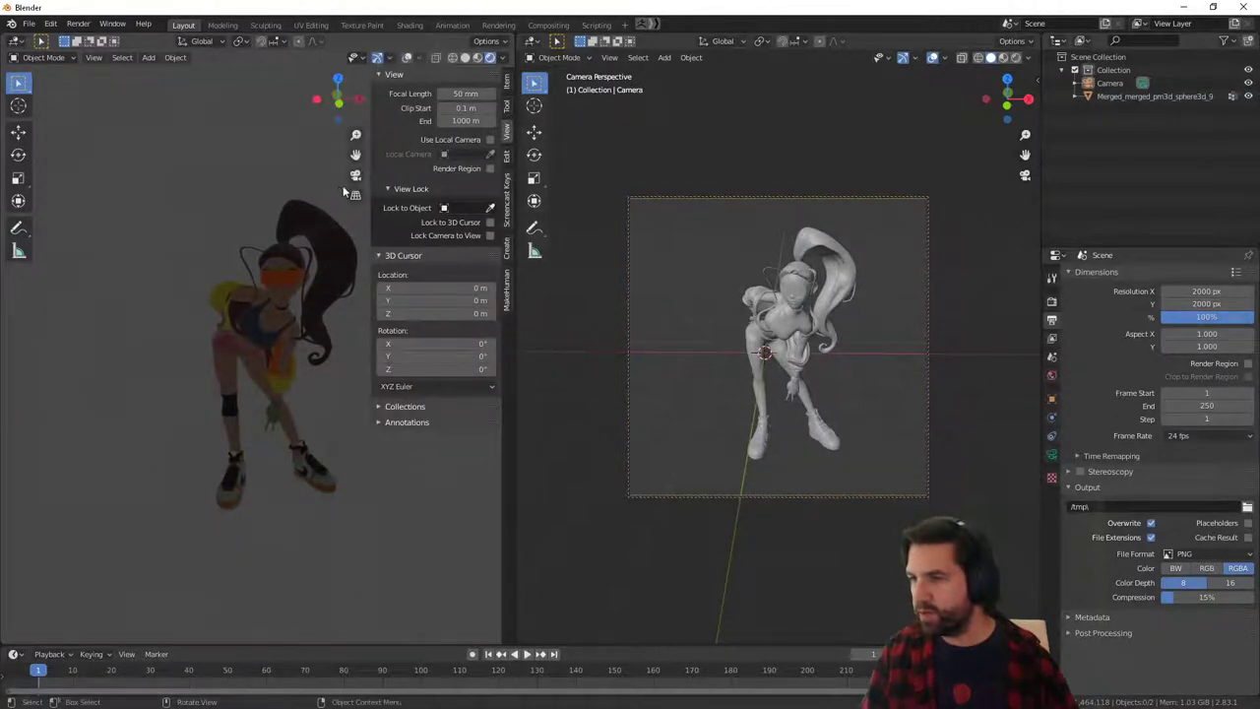
left_click(355, 176)
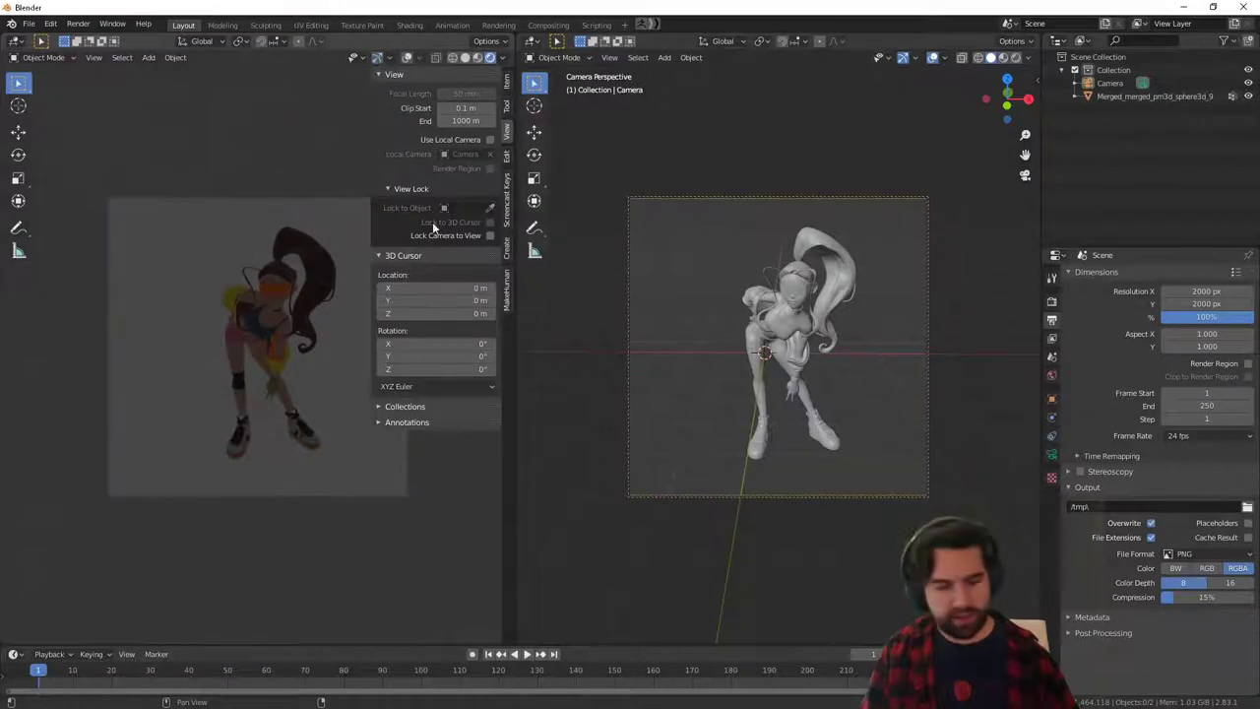
key("n")
key("t")
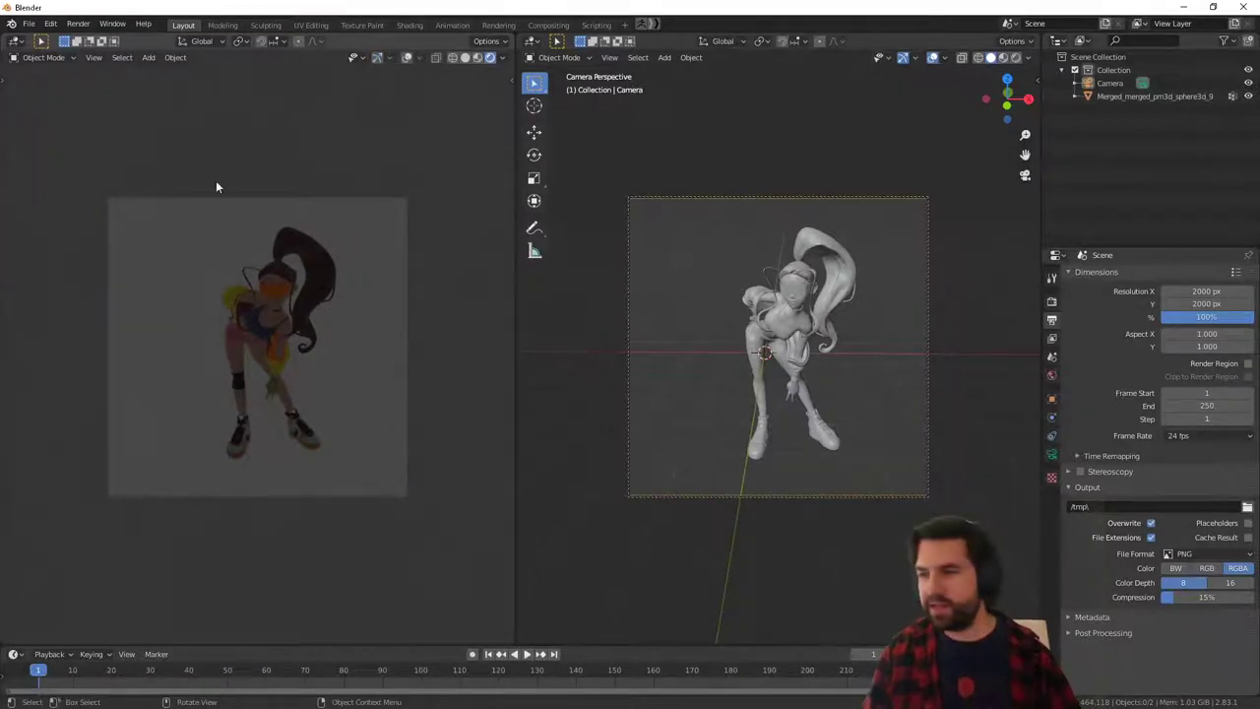
Reframe the character through the locked camera so she stands slightly right of the frame's centre, and leave the camera view.
left_click(933, 287)
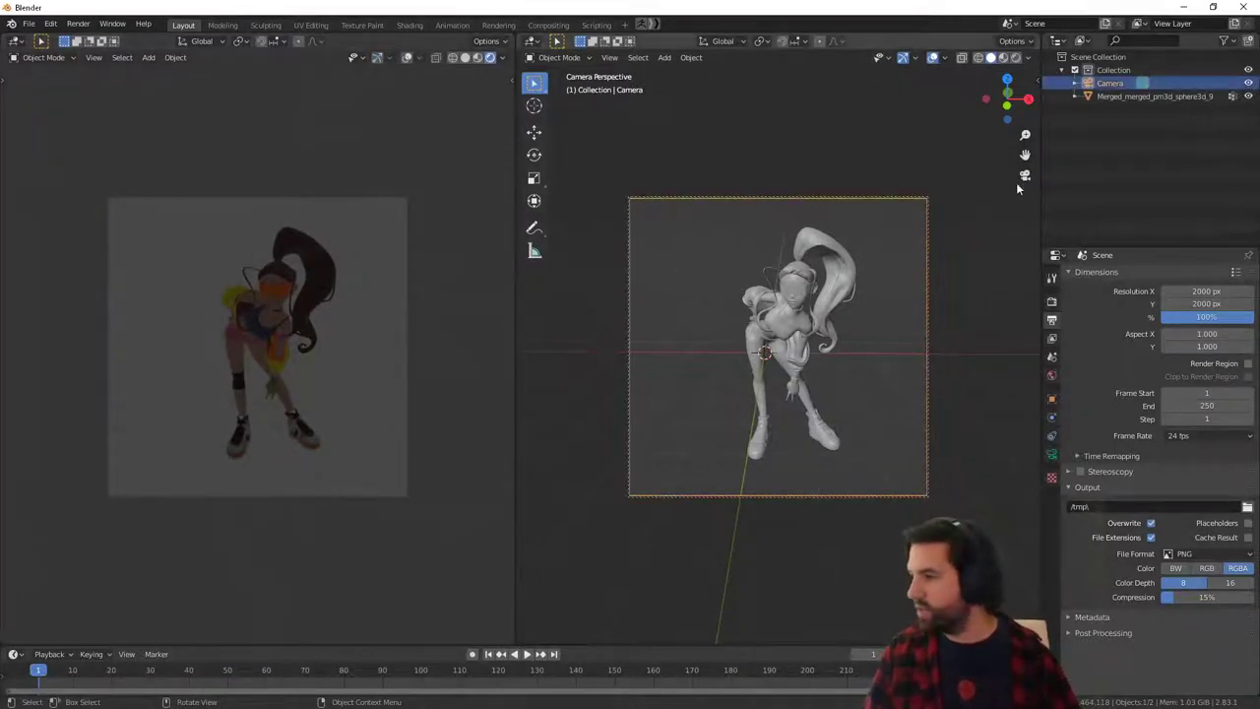
left_click(1025, 177)
middle_click_drag(882, 429, 847, 345)
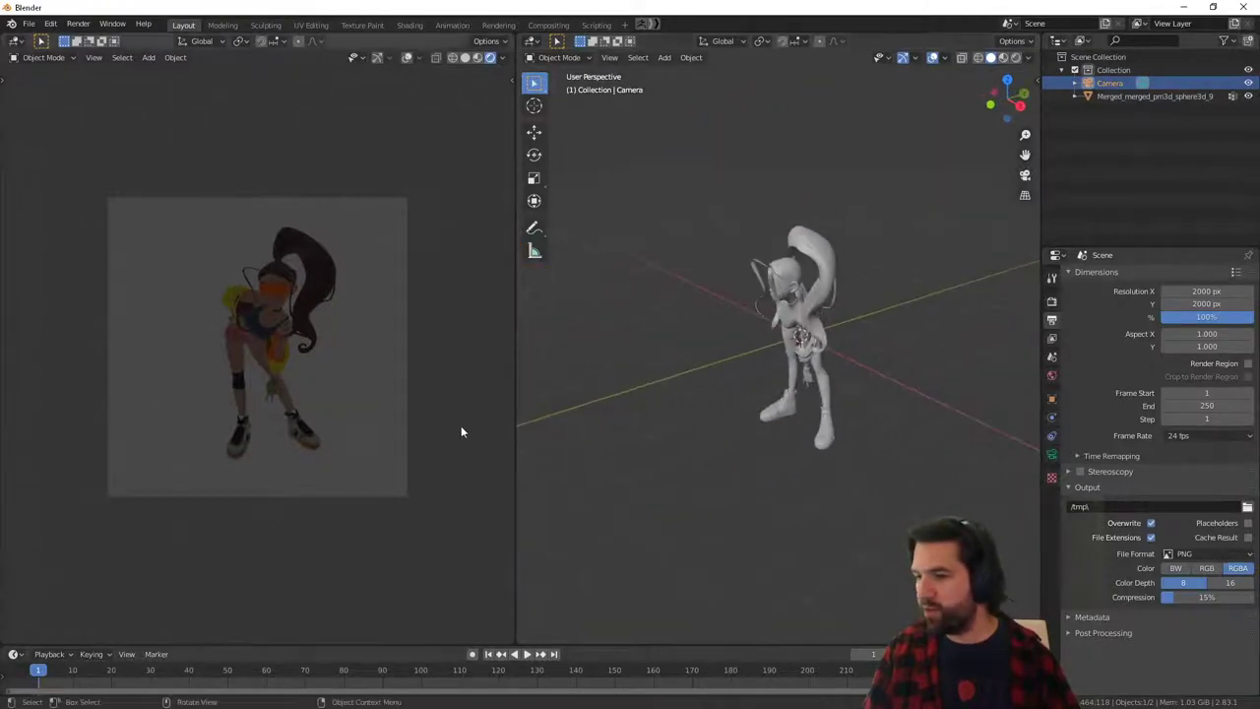
left_click(1025, 175)
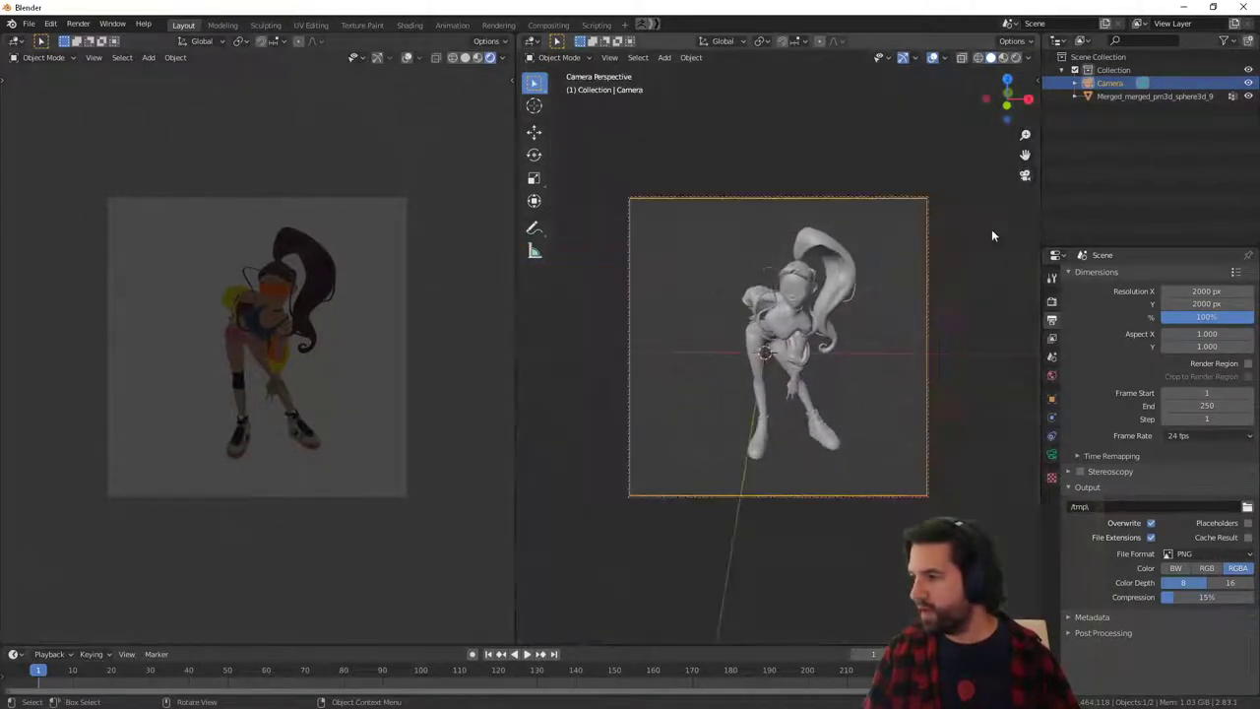
middle_click_drag(854, 427, 890, 408)
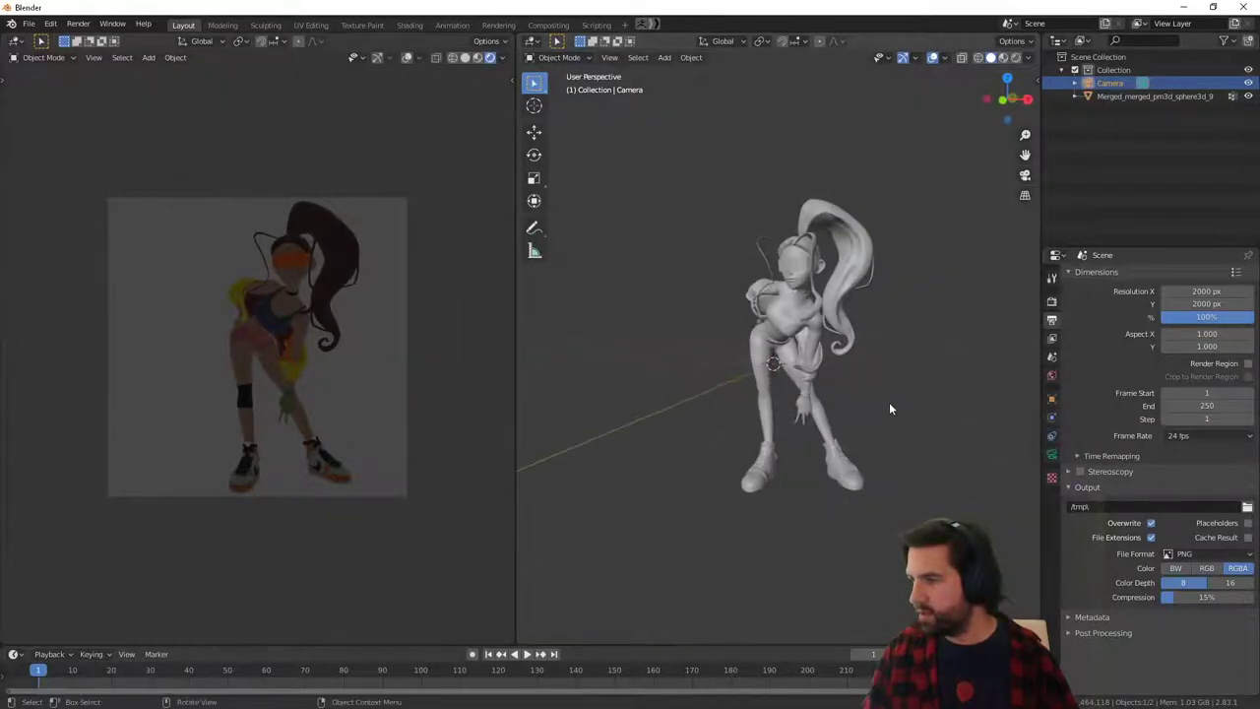
left_click(1025, 177)
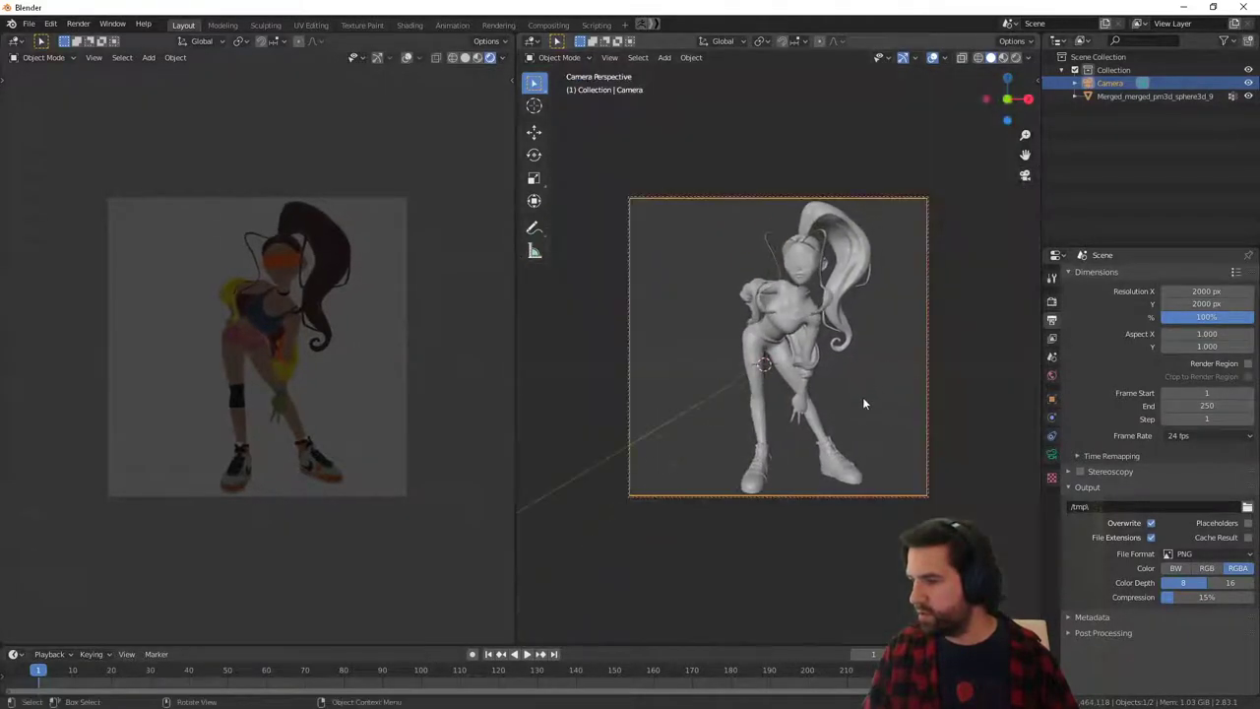
mouse_move(868, 407)
middle_mouse_down()
mouse_move(853, 404)
mouse_move(862, 439)
mouse_move(872, 411)
mouse_move(802, 430)
mouse_move(900, 433)
mouse_move(851, 426)
mouse_move(879, 393)
mouse_move(857, 409)
middle_mouse_up()
left_click(1024, 176)
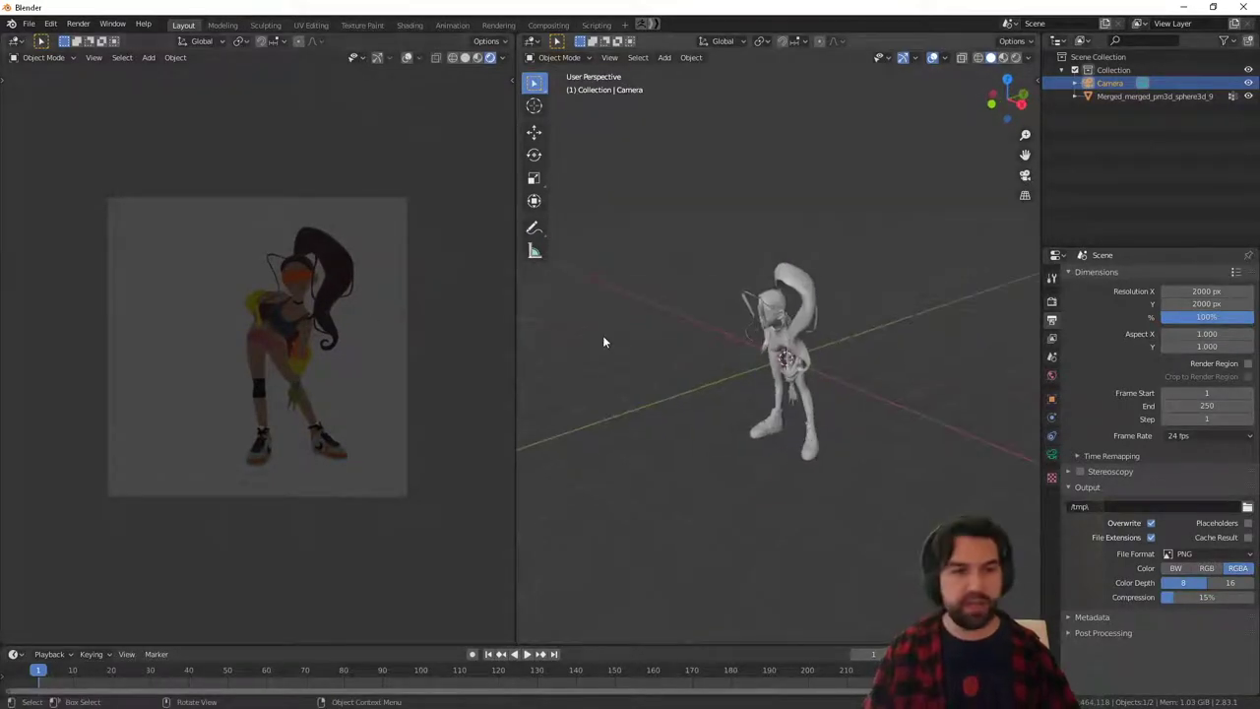
Add a mesh plane at the scene's origin and rotate it upright by 90° about the X axis.
middle_click_drag(663, 363, 849, 416)
key("shift+a")
mouse_move(813, 218)
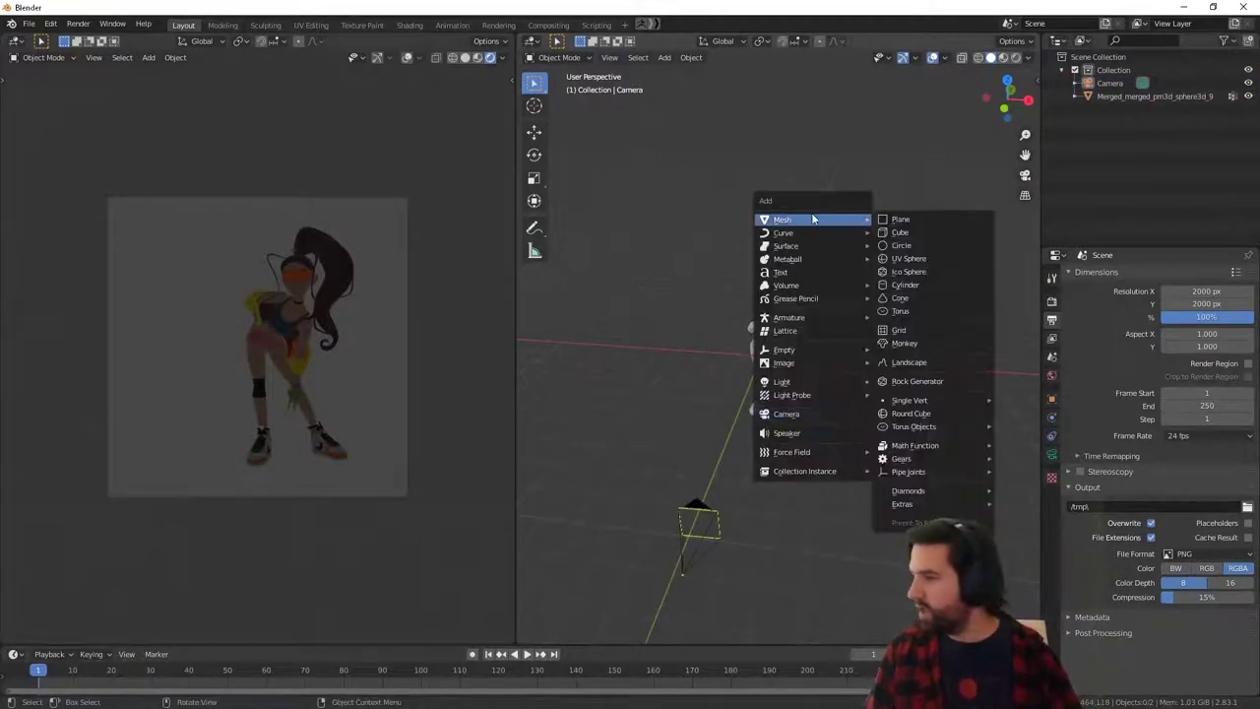
left_click(891, 220)
middle_click_drag(882, 423, 835, 424)
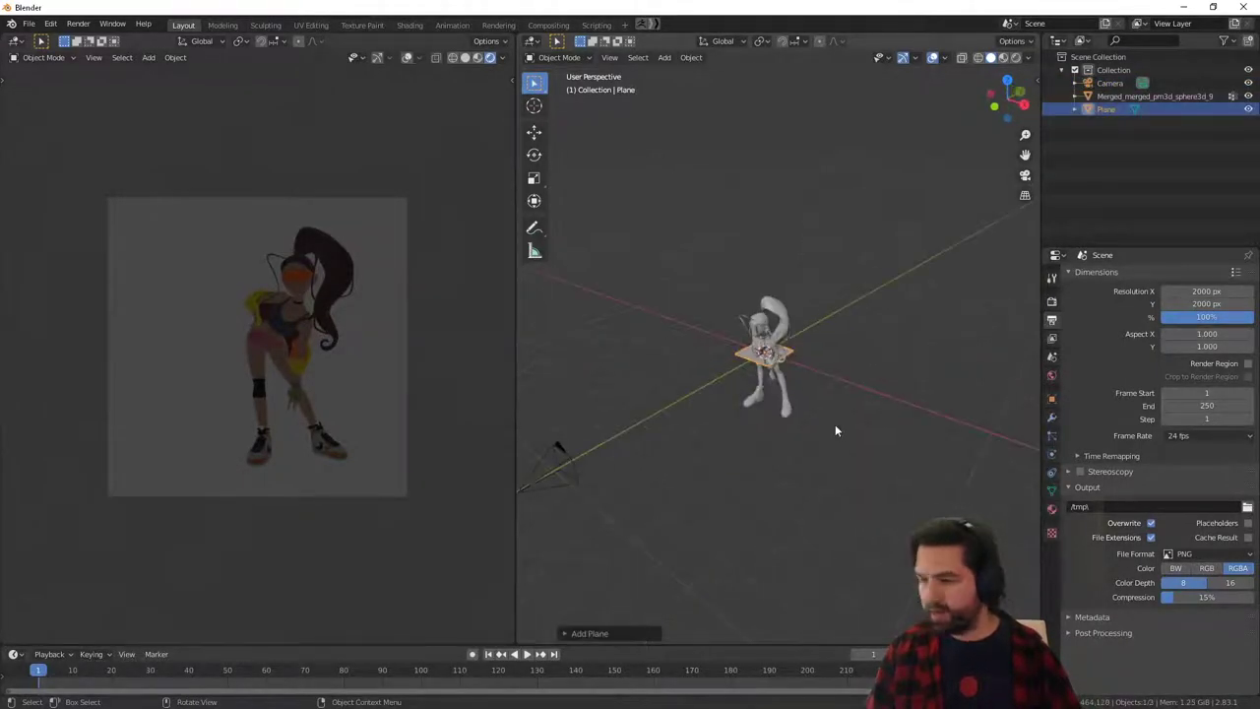
key("r")
key("x")
key("9")
key("0")
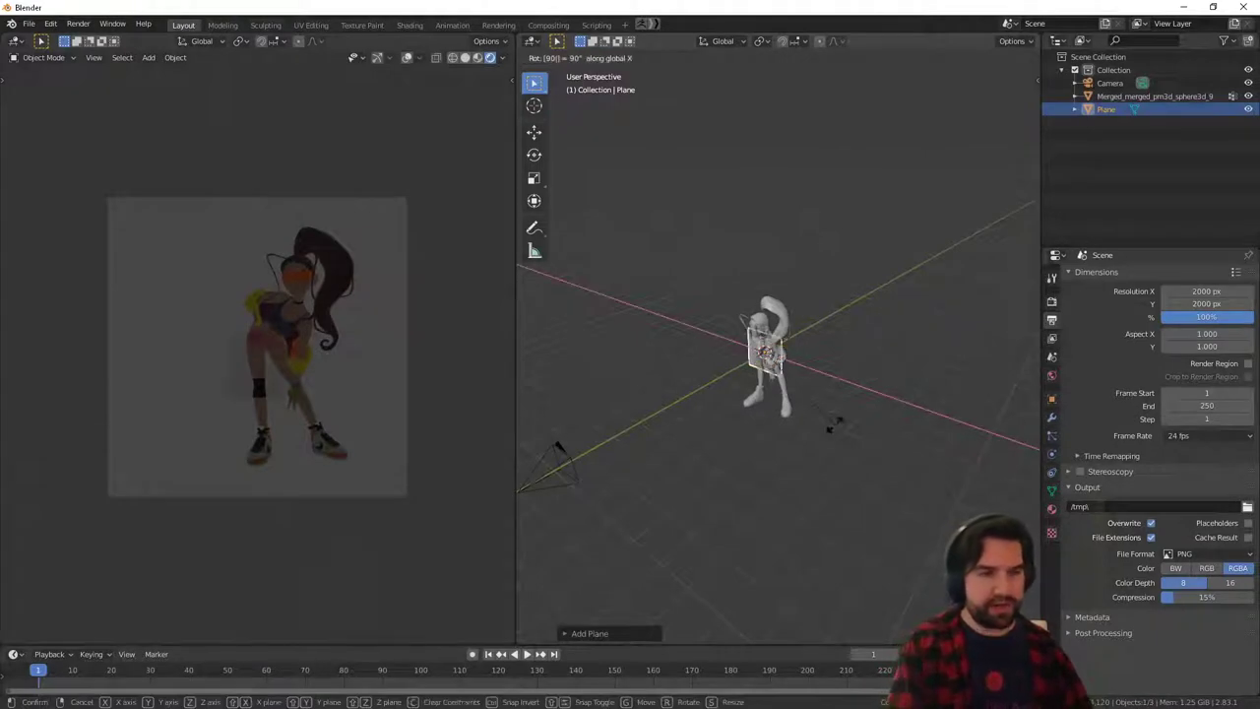
key("Return")
Scale the plane up to several times the character's height and move it along the Y axis behind her.
middle_click_drag(854, 425, 707, 394)
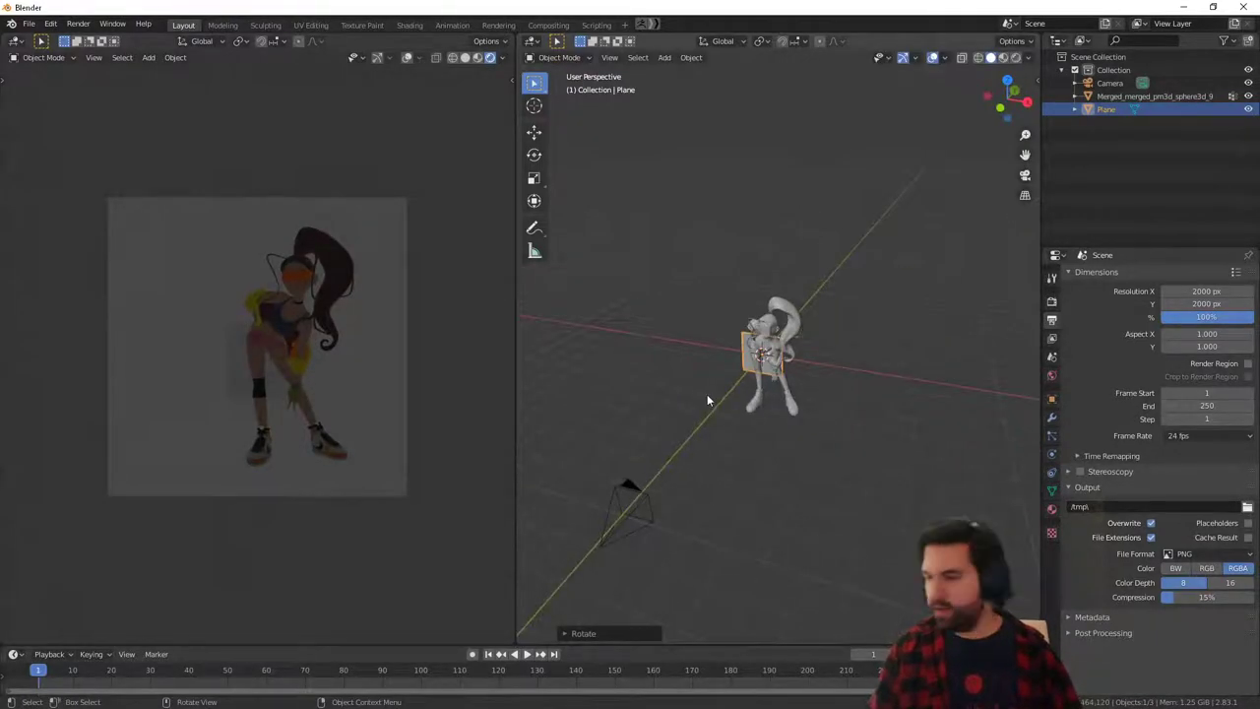
key("s")
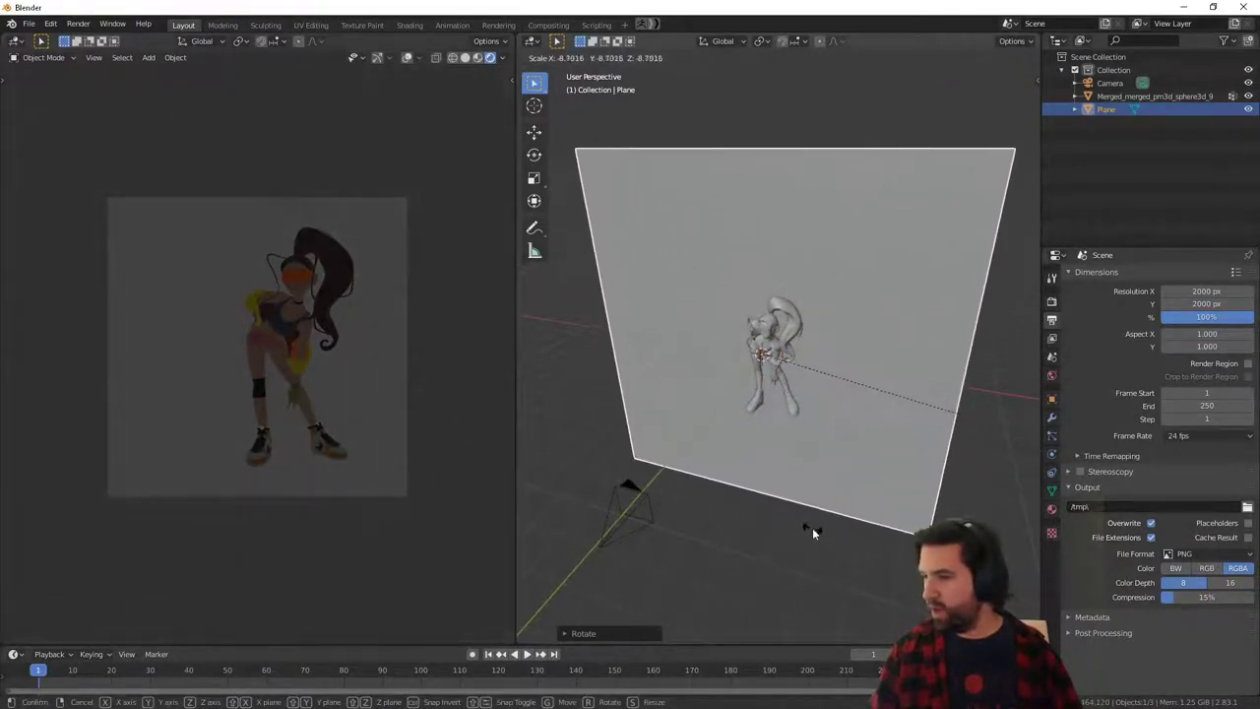
left_click(803, 501)
key("g")
key("y")
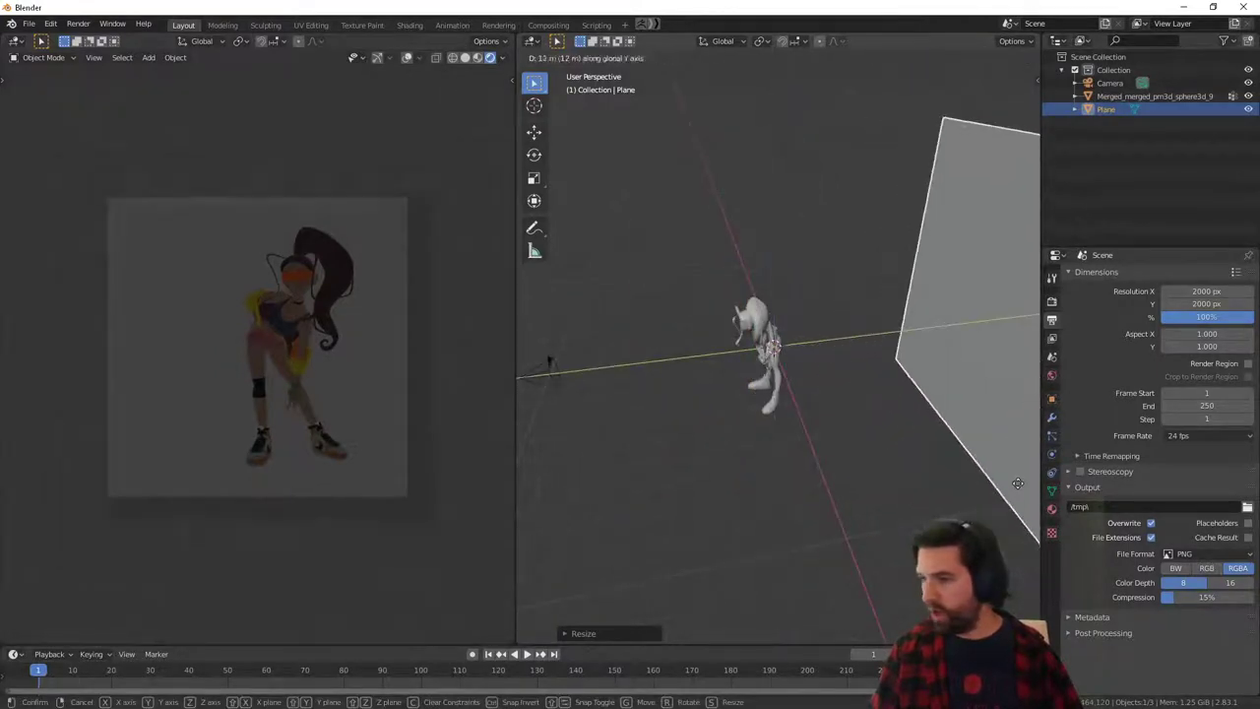
left_click(973, 494)
Shift the backdrop plane upward and enlarge it until it covers the whole camera frame behind the character.
middle_click_drag(806, 490, 682, 400)
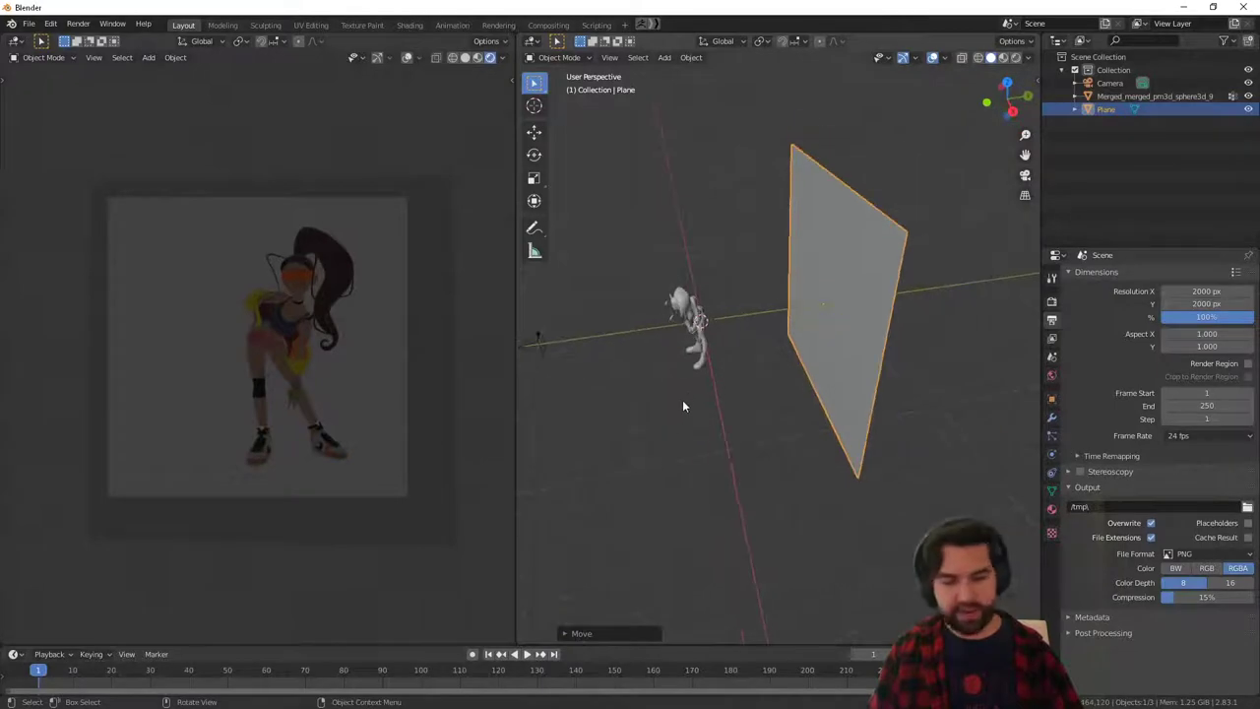
key("g")
left_click(837, 364)
middle_click_drag(837, 365, 912, 378)
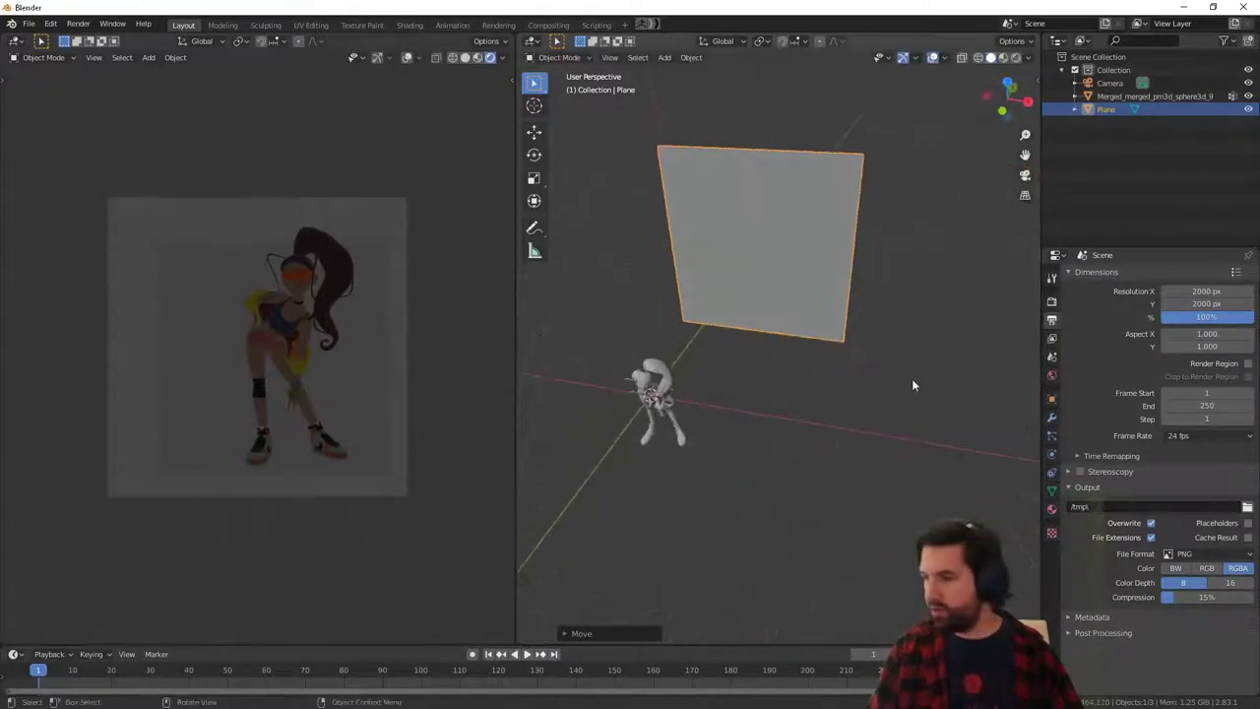
key("s")
left_click(932, 343)
middle_click_drag(724, 465, 796, 459)
left_click(793, 456)
key("alt+a")
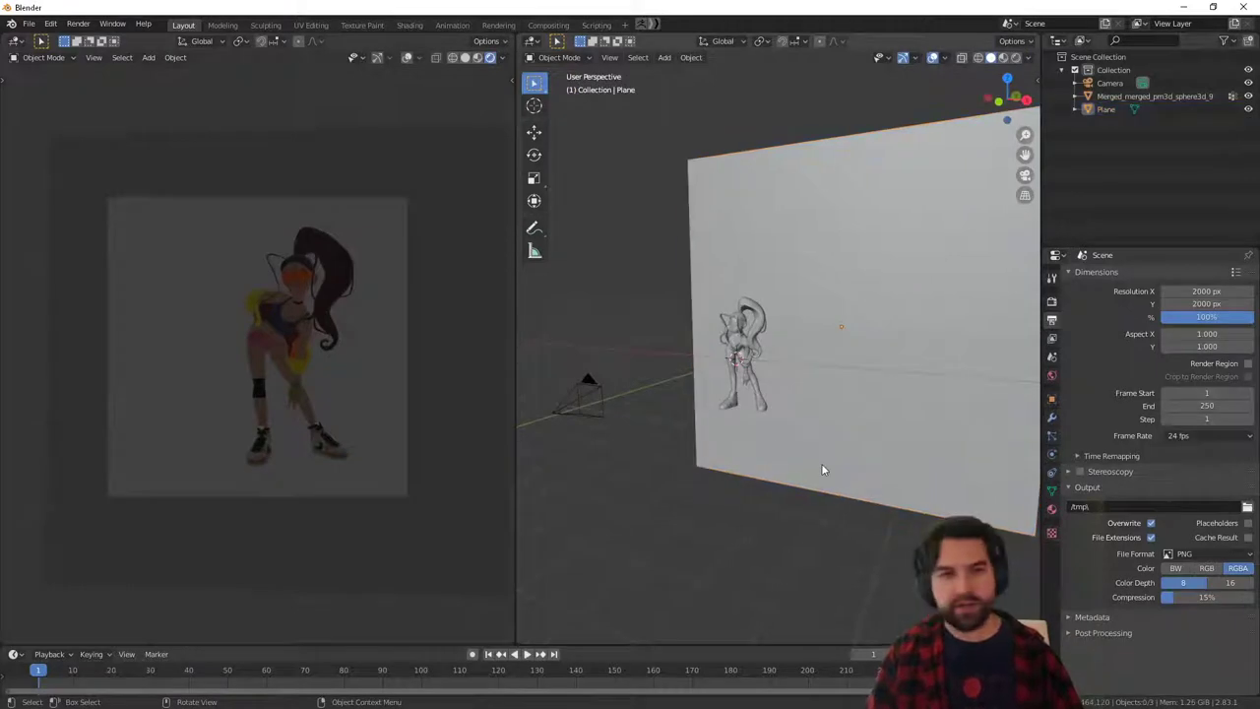
Give the backdrop plane a new material and change its surface shader to Background.
left_click(823, 464)
left_click(1052, 510)
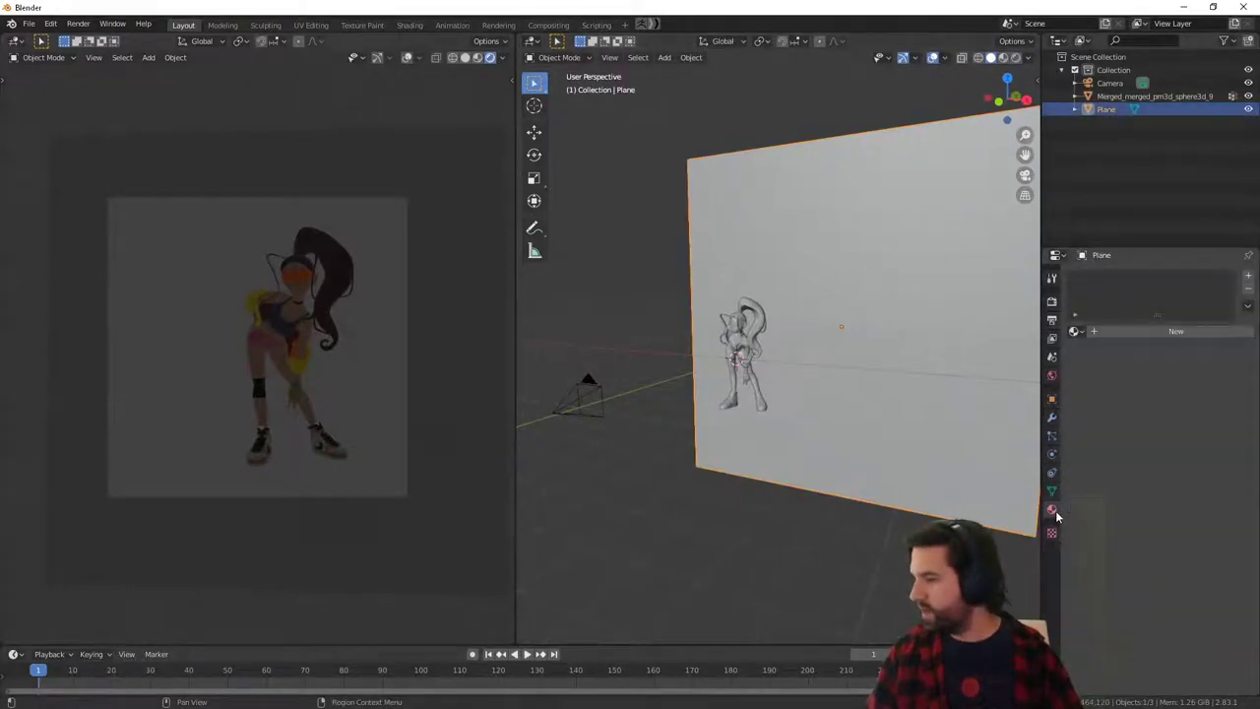
middle_click_drag(782, 484, 727, 530)
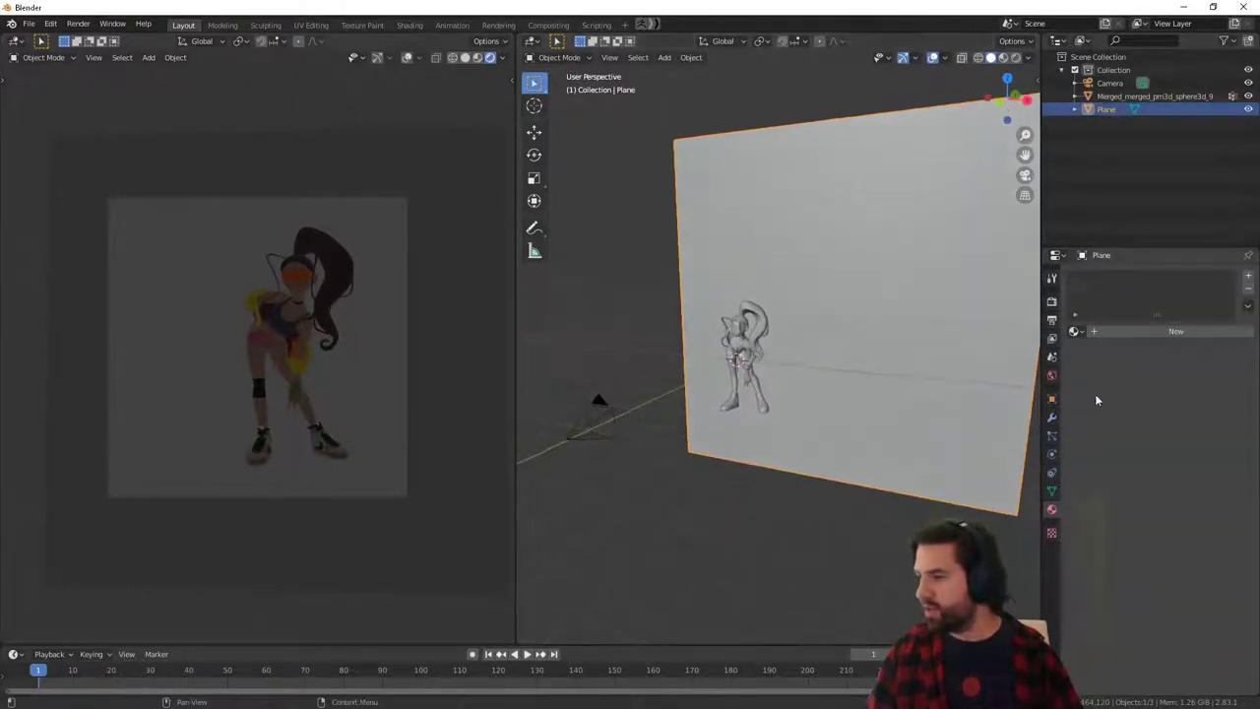
left_click(1117, 329)
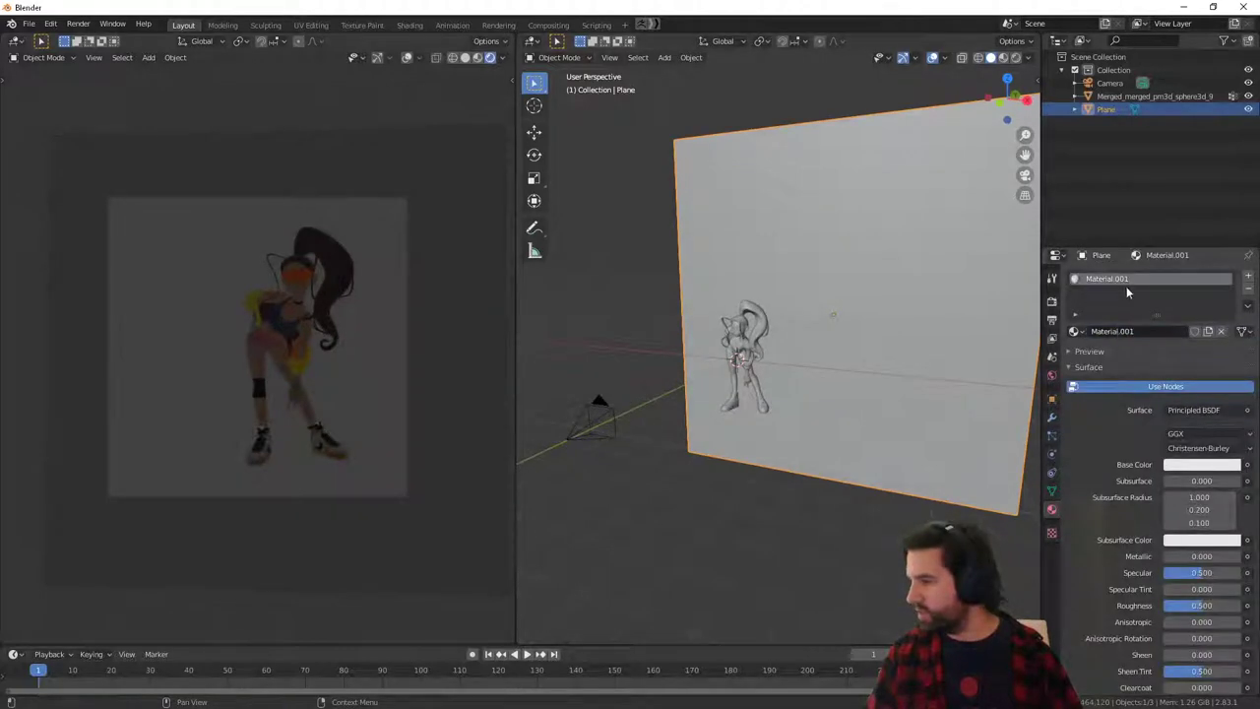
left_click(1206, 411)
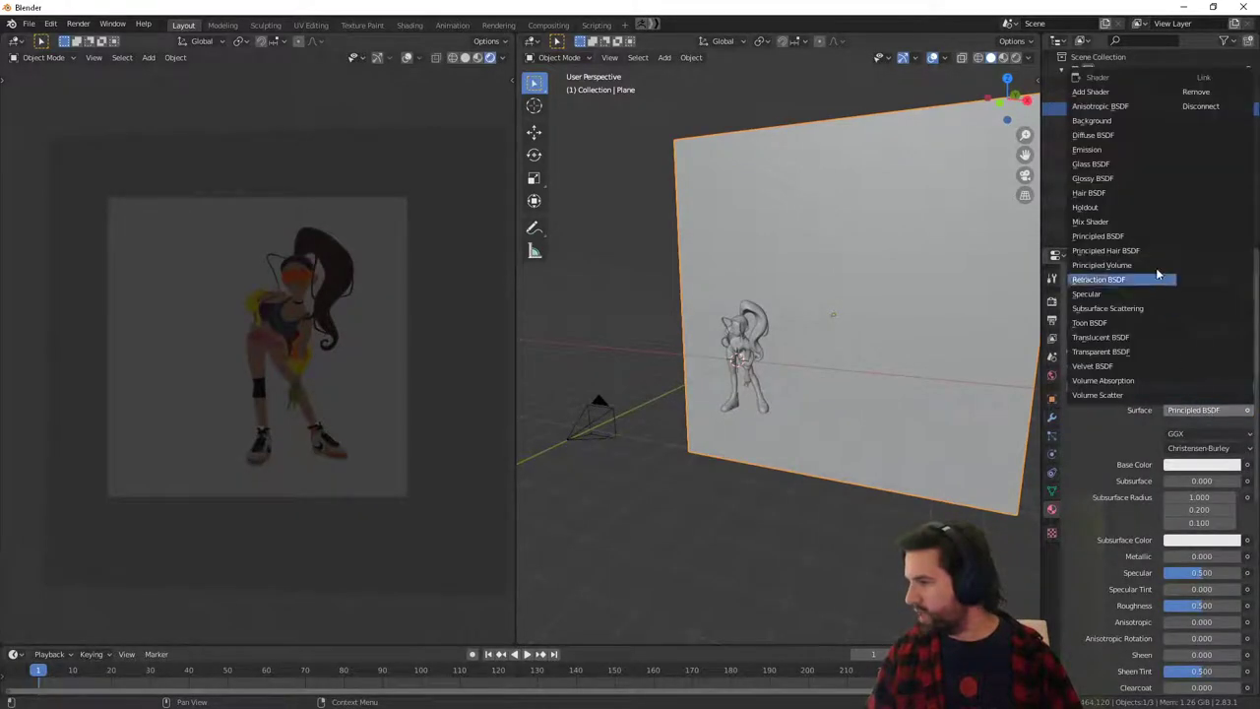
left_click(1123, 120)
Set the backdrop material's colour to a neutral near-black grey with saturation 0 and value 0.117.
left_click(1196, 436)
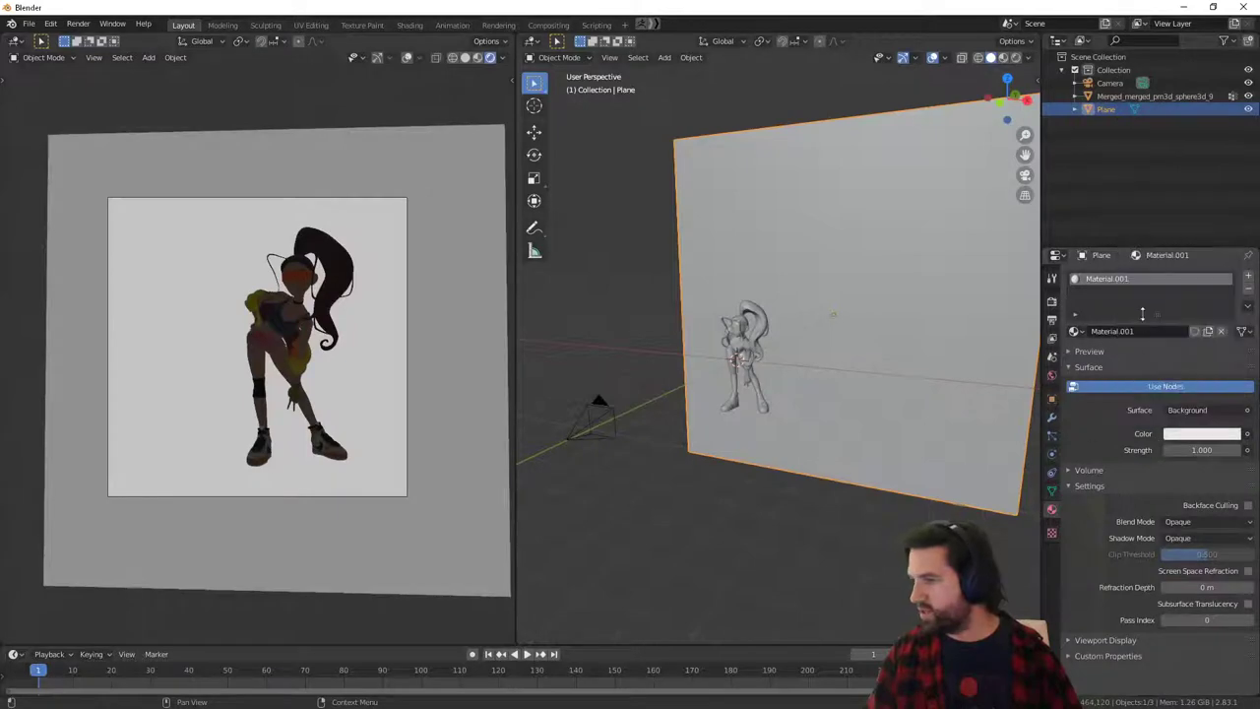
left_click(1194, 434)
left_click(1145, 316)
left_click_drag(1145, 316, 1203, 332)
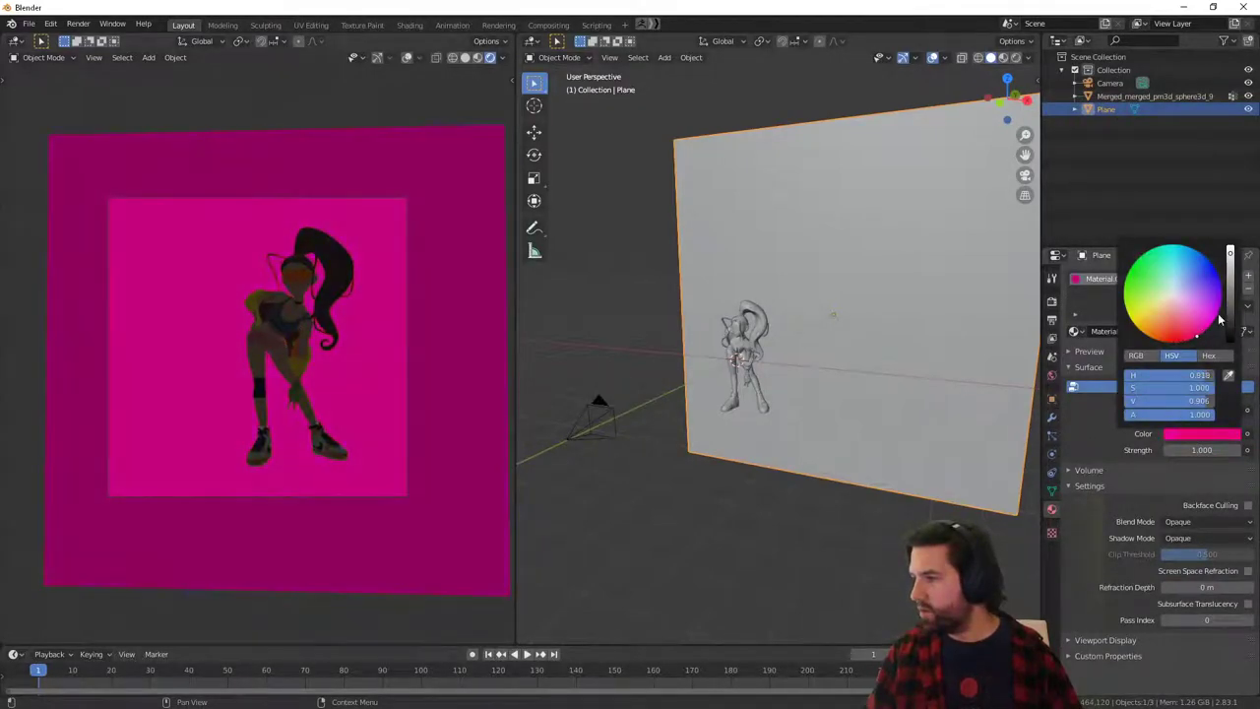
left_click(1230, 322)
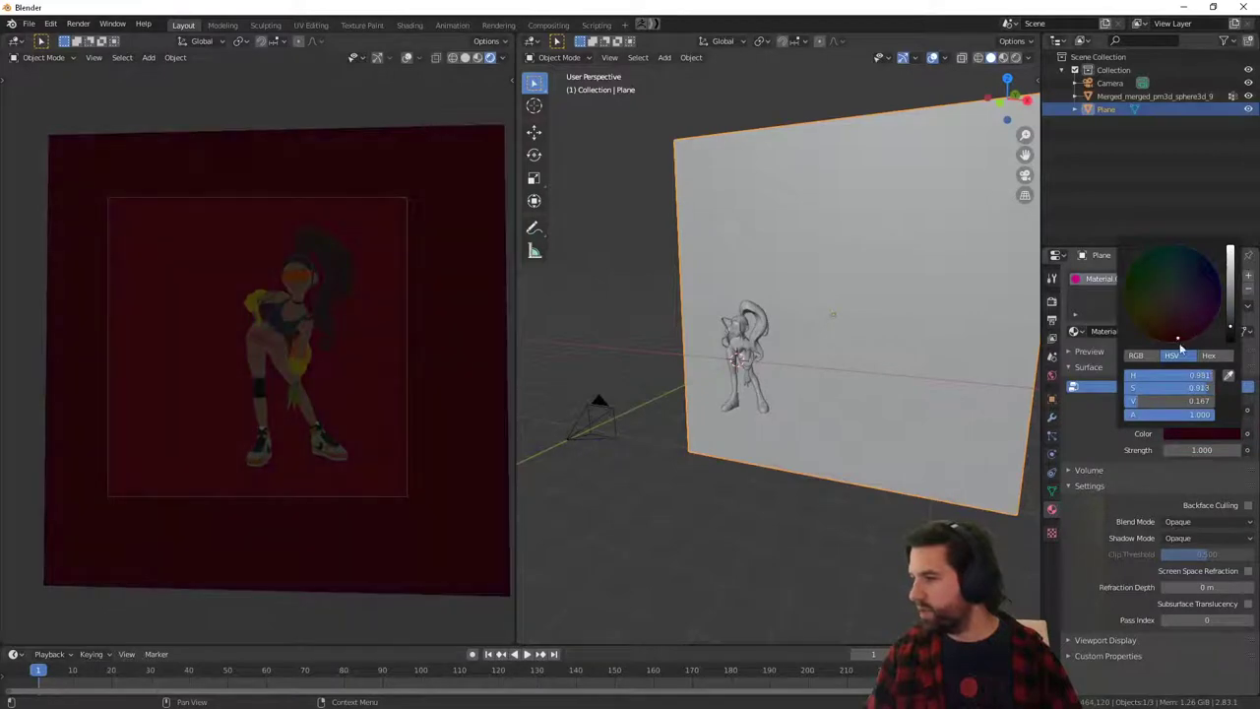
left_click_drag(1207, 388, 1127, 388)
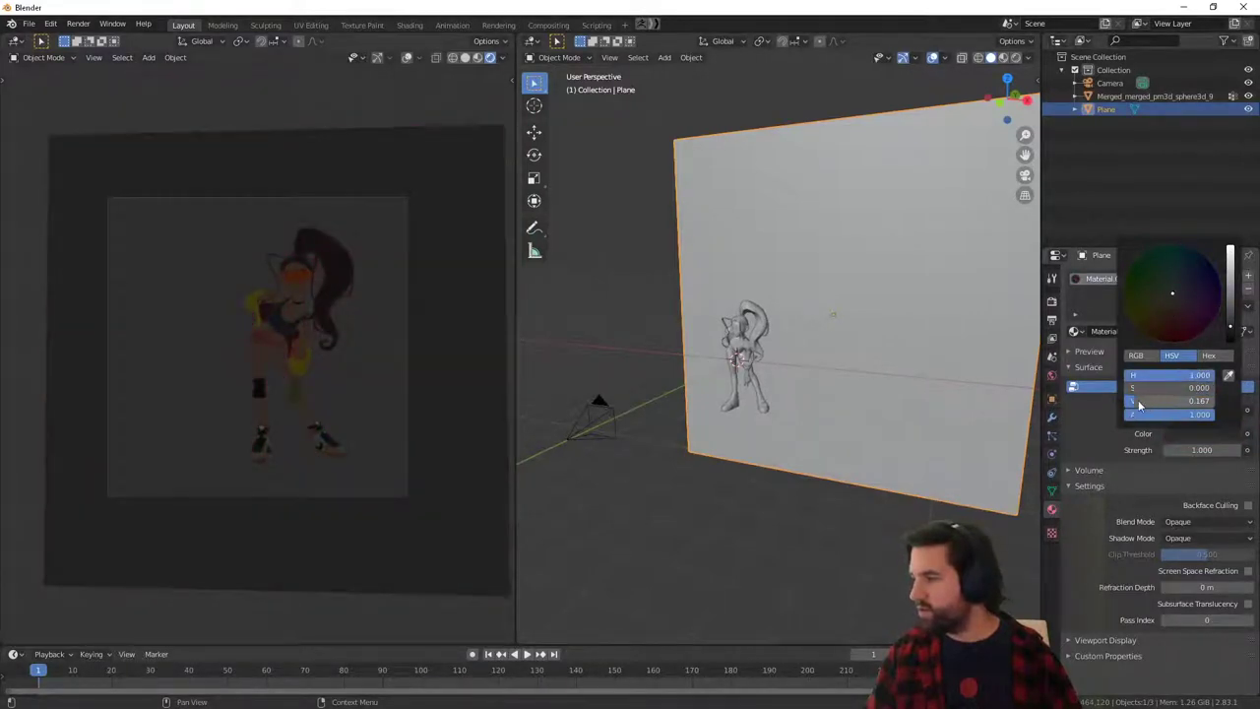
left_click_drag(1231, 328, 1231, 331)
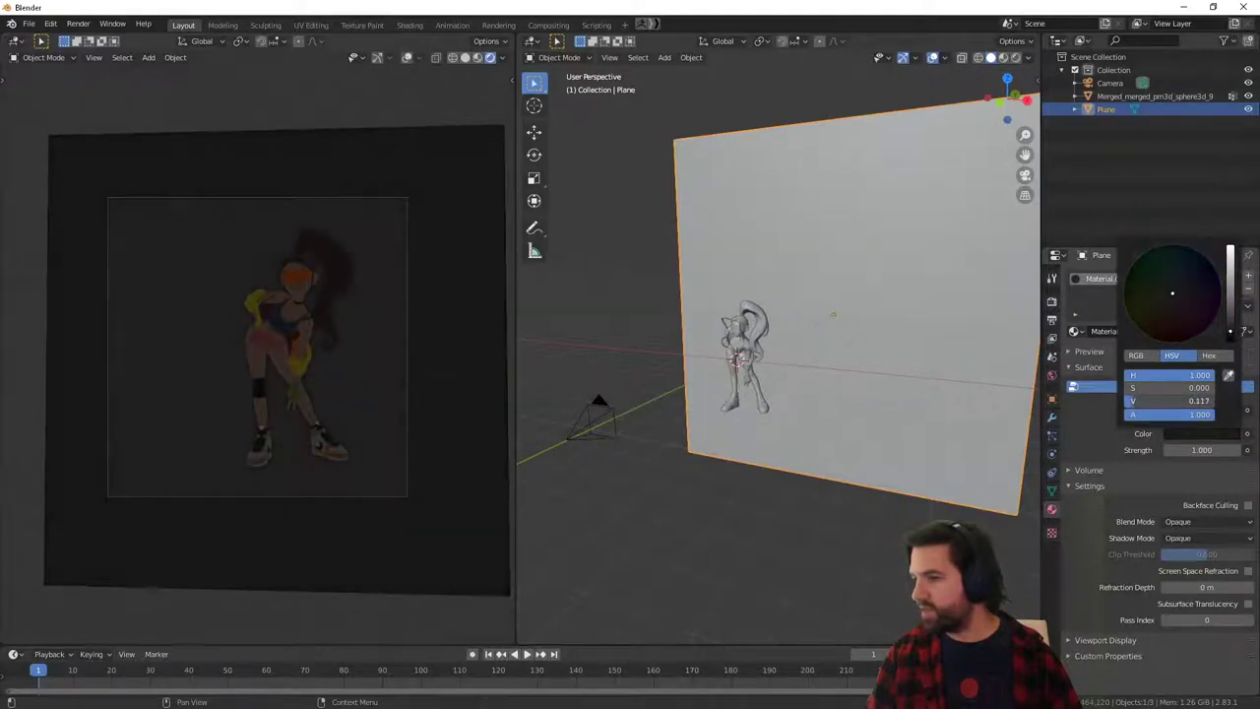
left_click(786, 502)
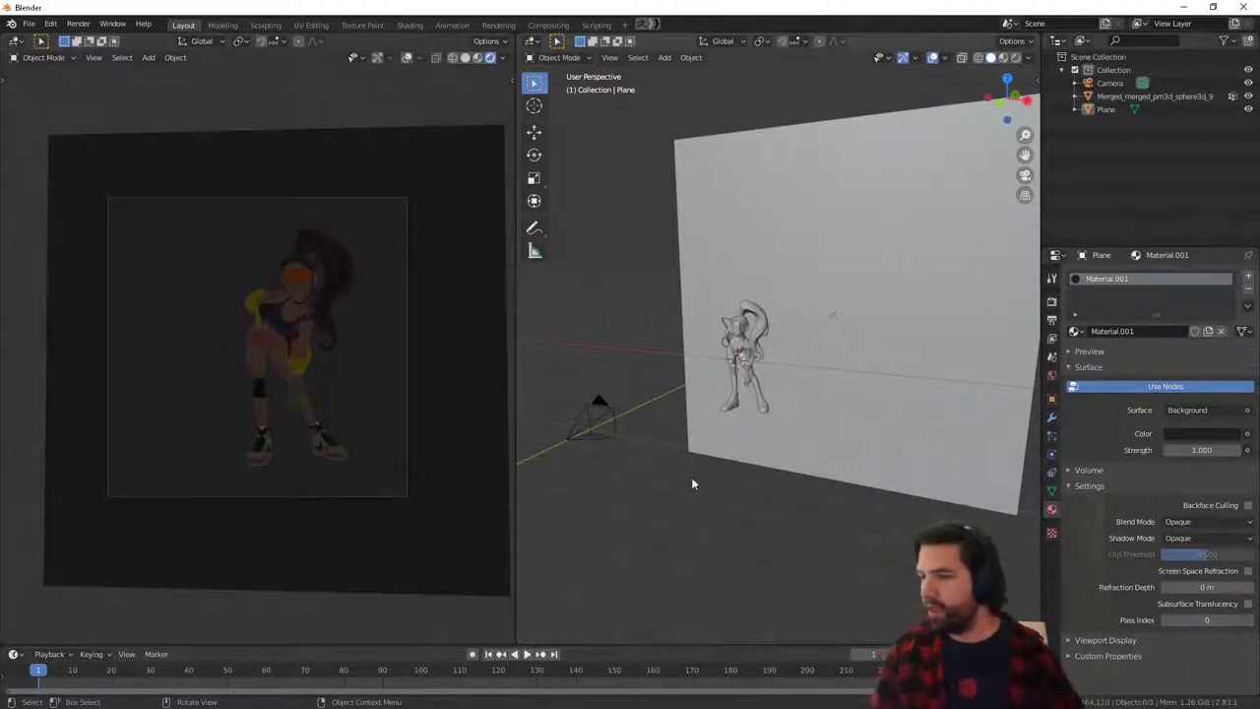
Add a point light to the scene and move it out beside the character.
middle_click_drag(693, 483, 860, 509)
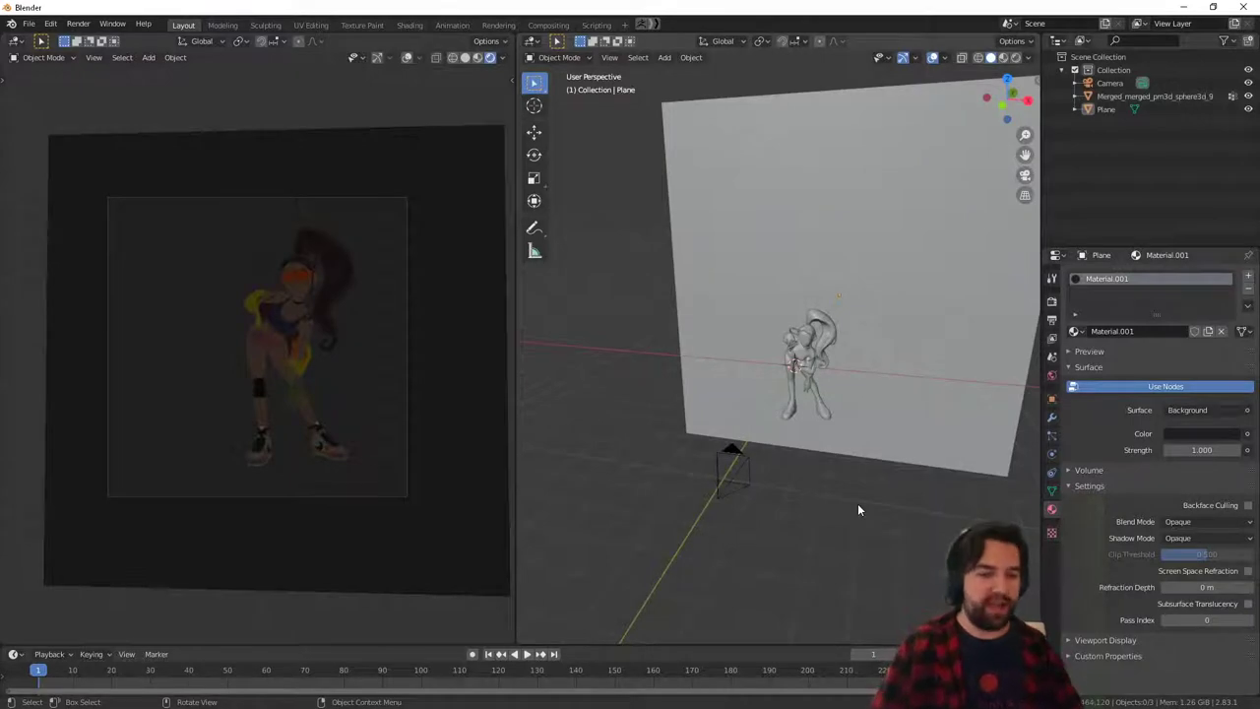
key("shift+a")
mouse_move(843, 445)
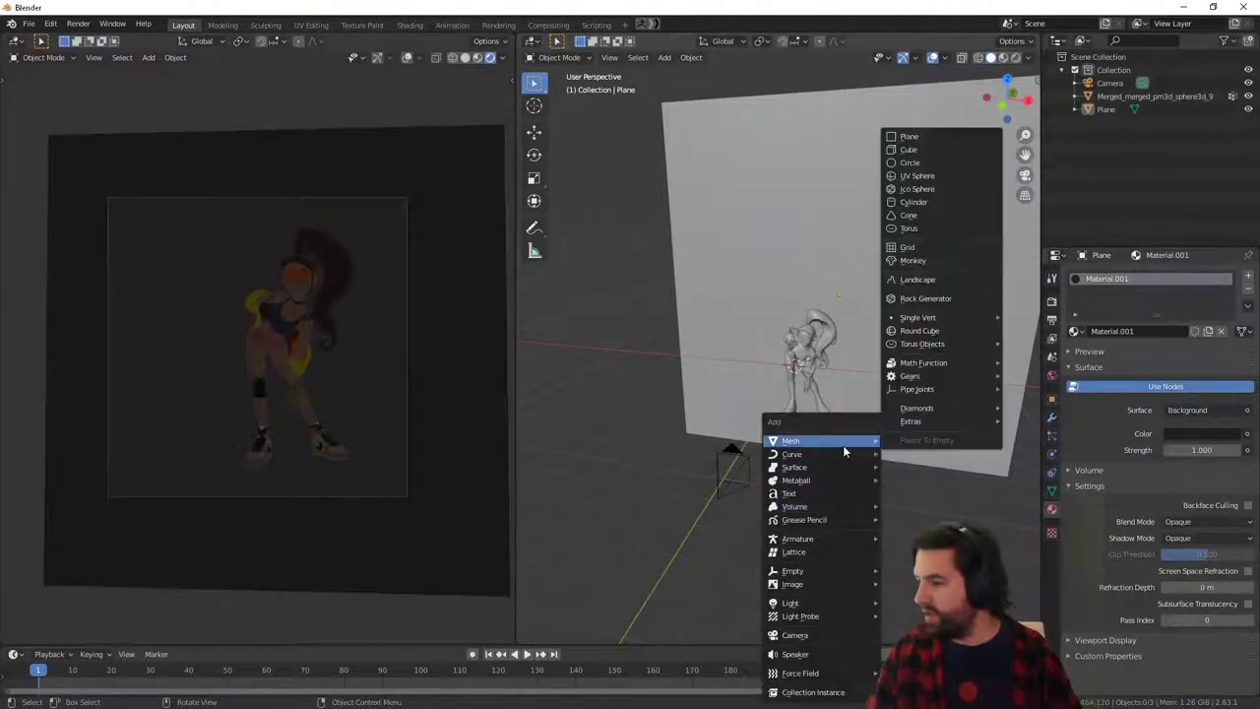
mouse_move(808, 610)
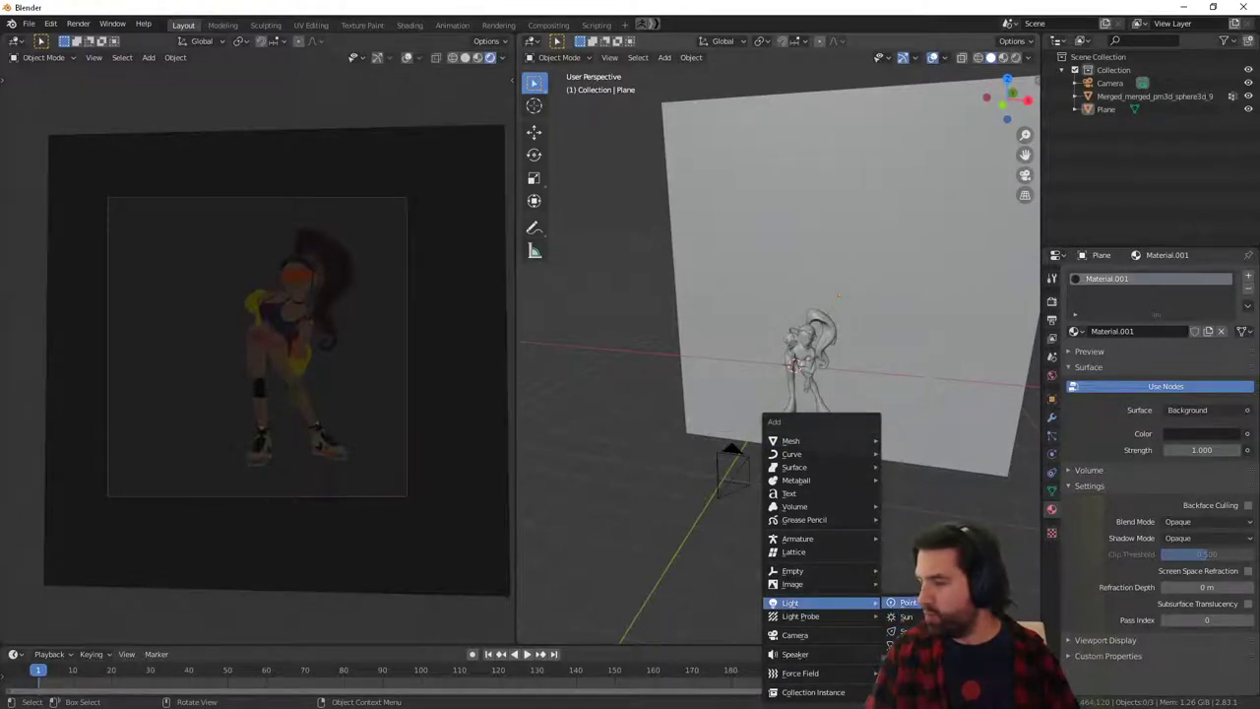
left_click(907, 602)
middle_click_drag(910, 464, 847, 414)
key("g")
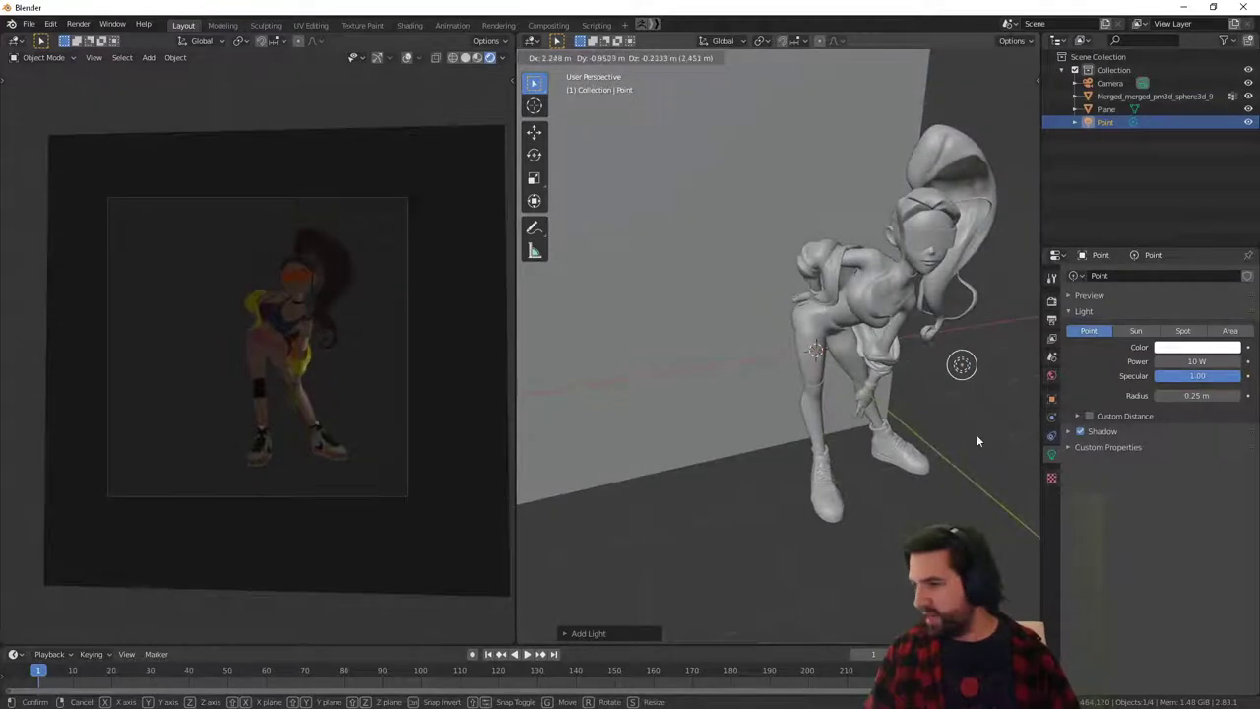
left_click(978, 437)
Try the point light in front of the character's legs and then up beside her head and ponytail.
middle_click_drag(977, 436, 896, 443)
key("g")
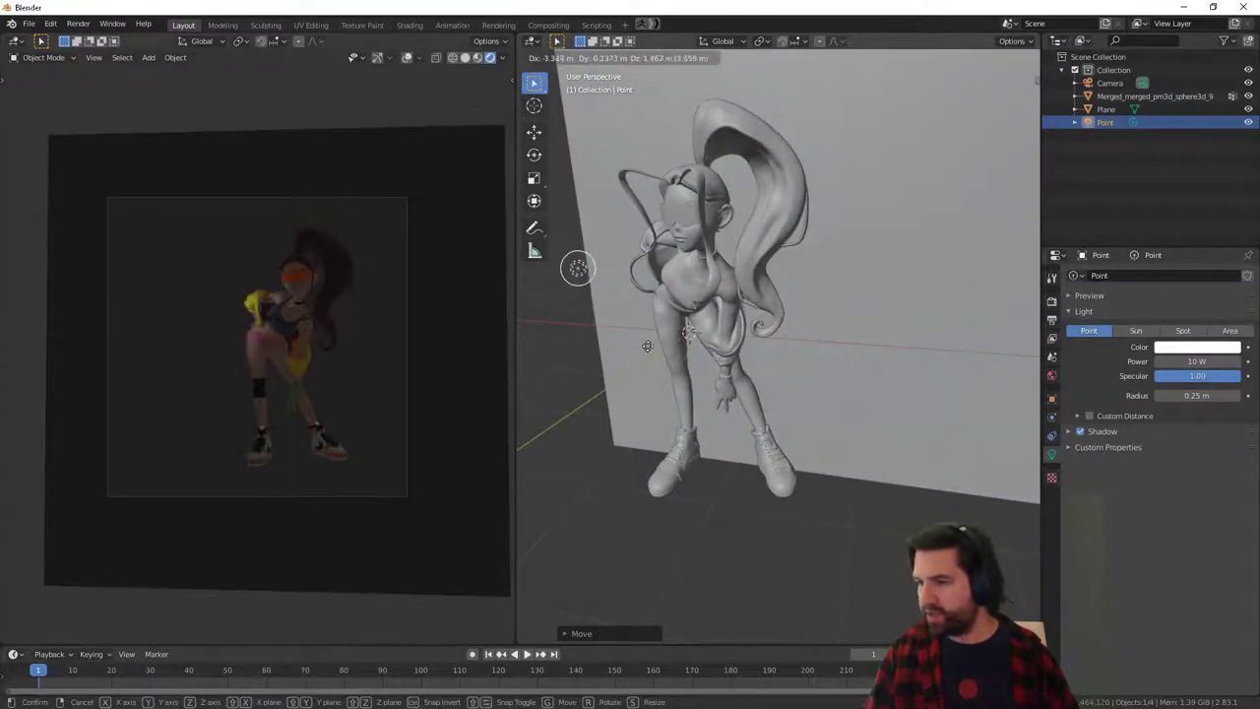
left_click(746, 445)
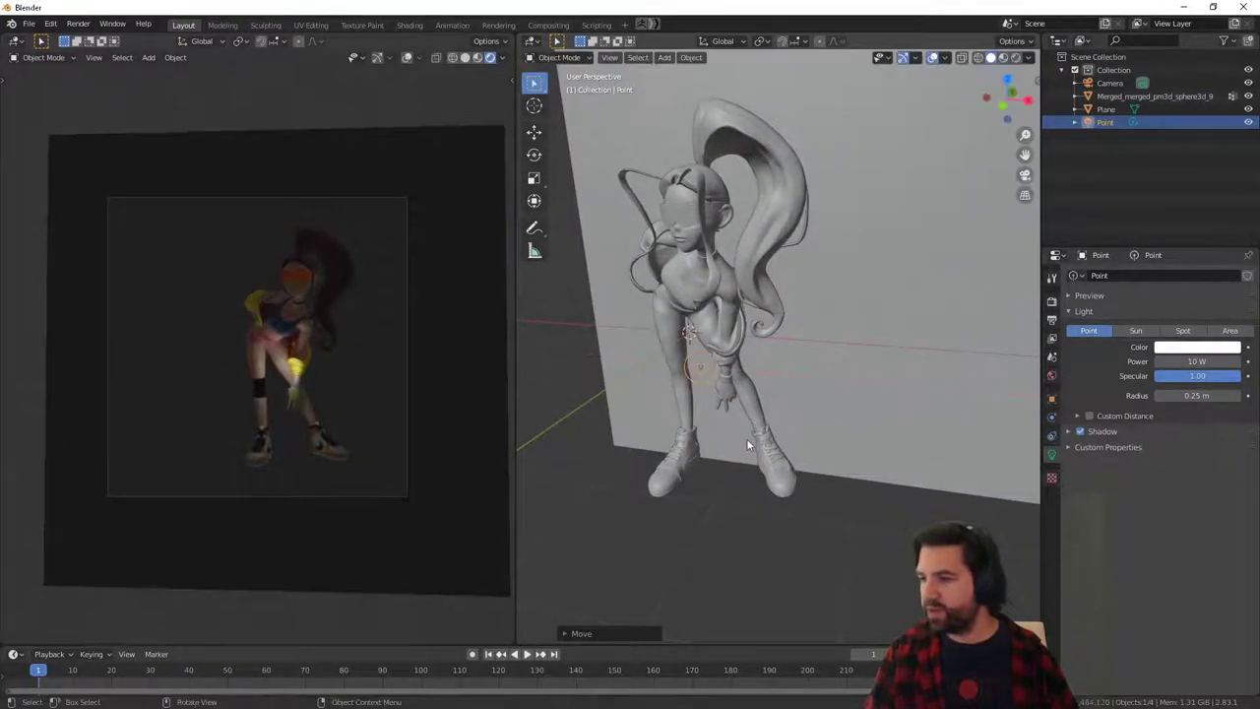
middle_click_drag(747, 446, 670, 374)
key("g")
left_click(729, 310)
key("g")
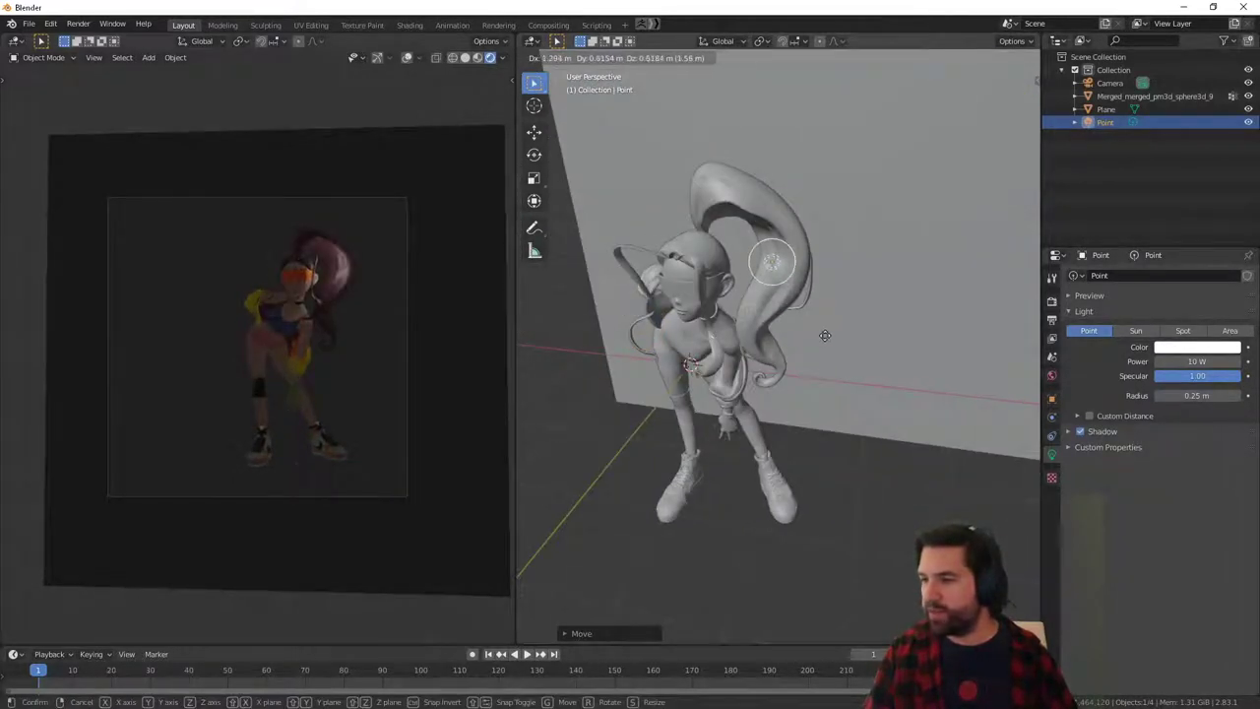
left_click(827, 339)
Bring the point light down in front of the character and place it low on the bent-leg side, away from the ponytail.
middle_click_drag(827, 342, 861, 423)
key("g")
left_click(709, 477)
key("g")
left_click(698, 576)
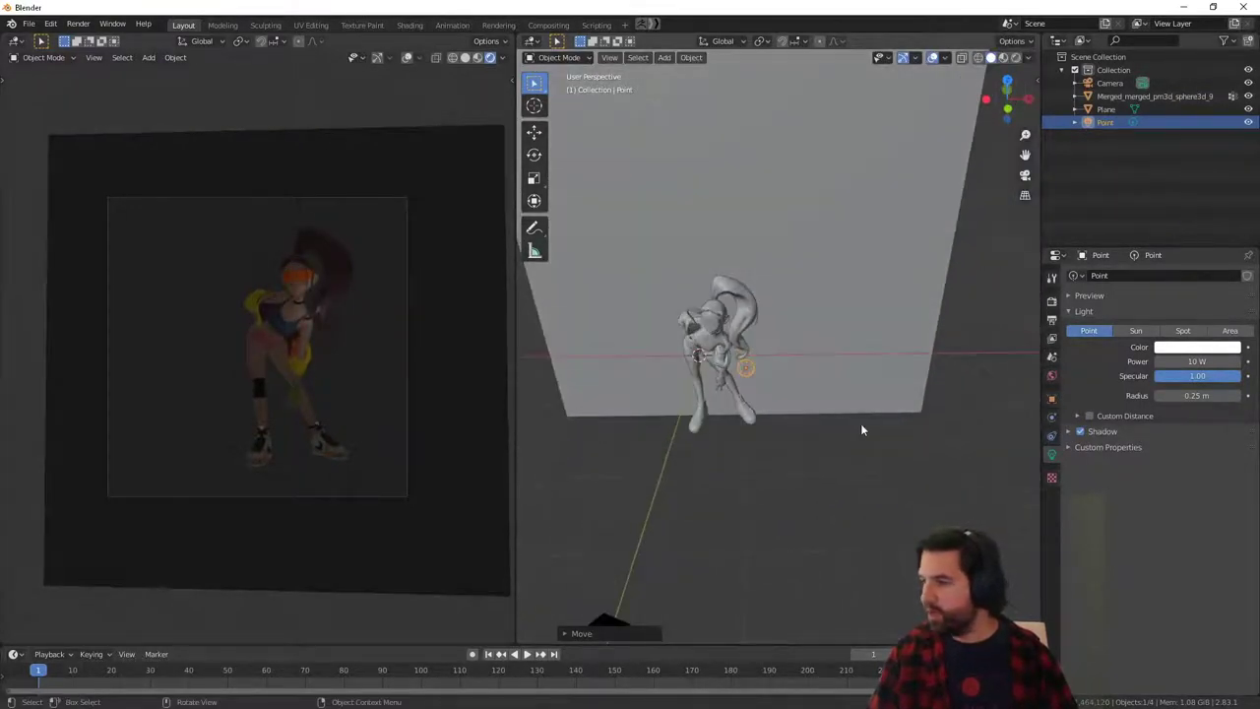
middle_click_drag(779, 432, 780, 480)
key("g")
left_click(830, 555)
middle_click_drag(832, 567, 846, 507)
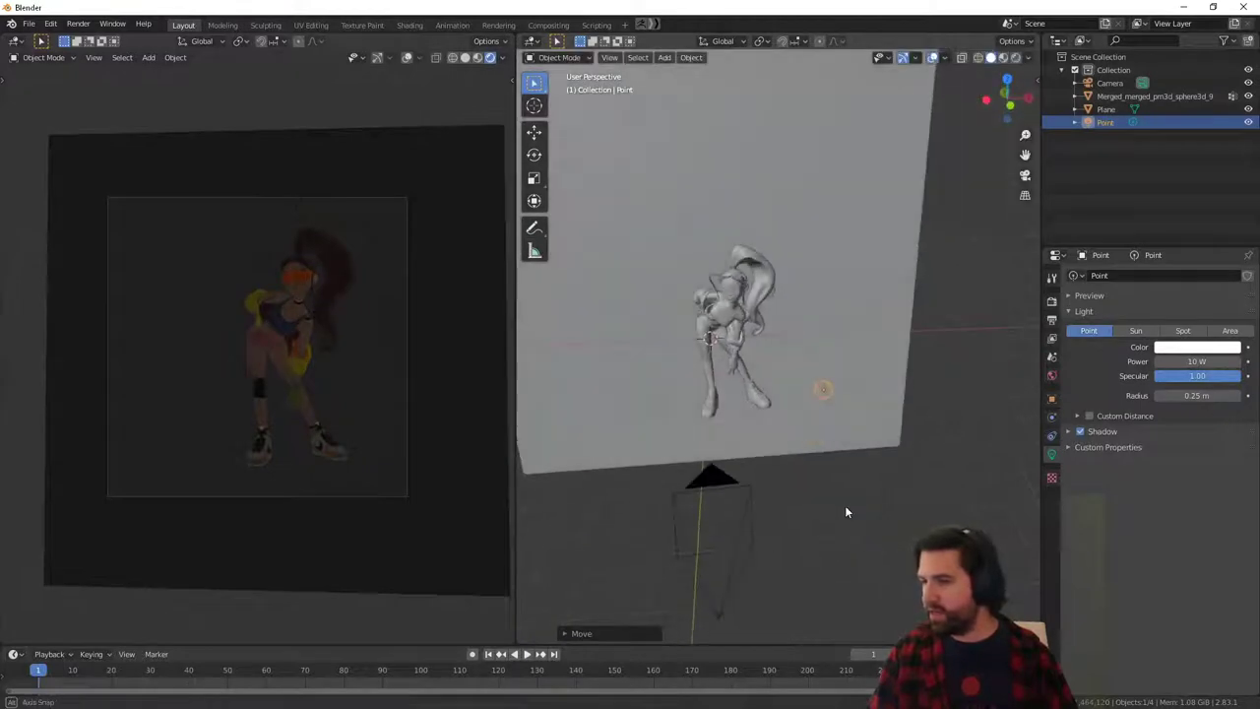
key("g")
left_click(702, 464)
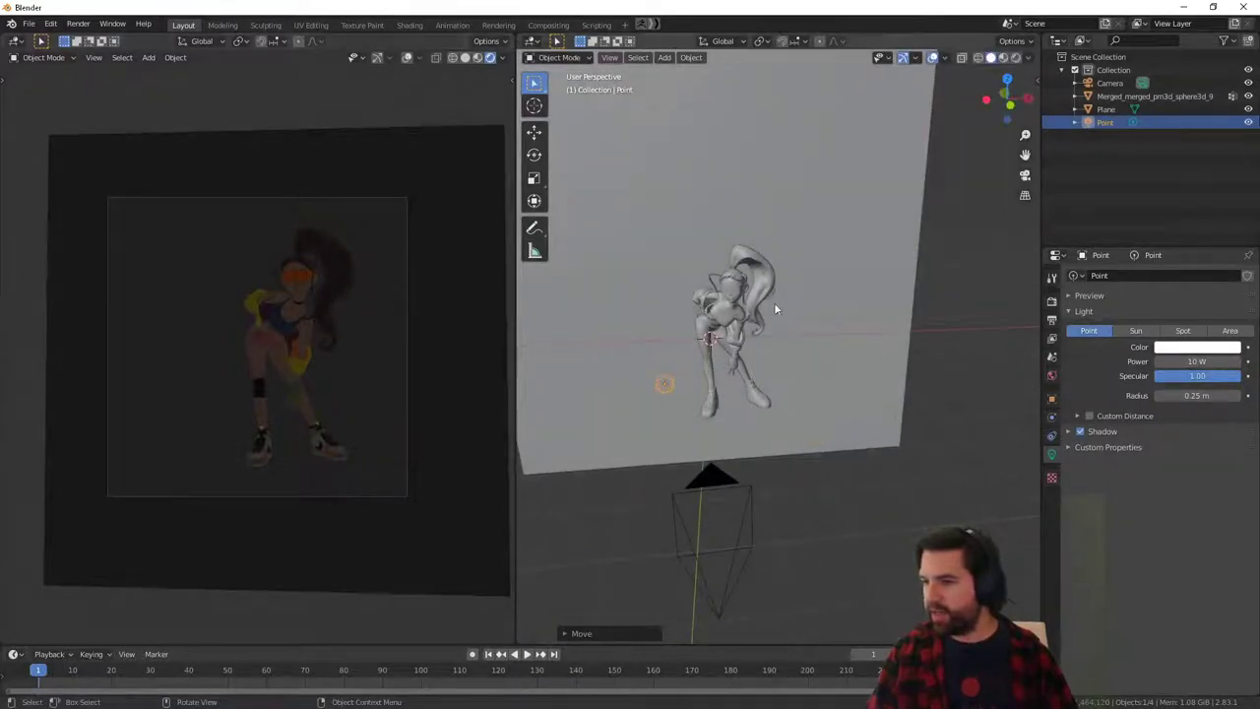
Raise the point light to about torso height in front of the character on the bent-leg side, away from the ponytail.
middle_click_drag(708, 393, 696, 392)
key("g")
left_click(672, 318)
middle_click_drag(673, 323, 759, 464)
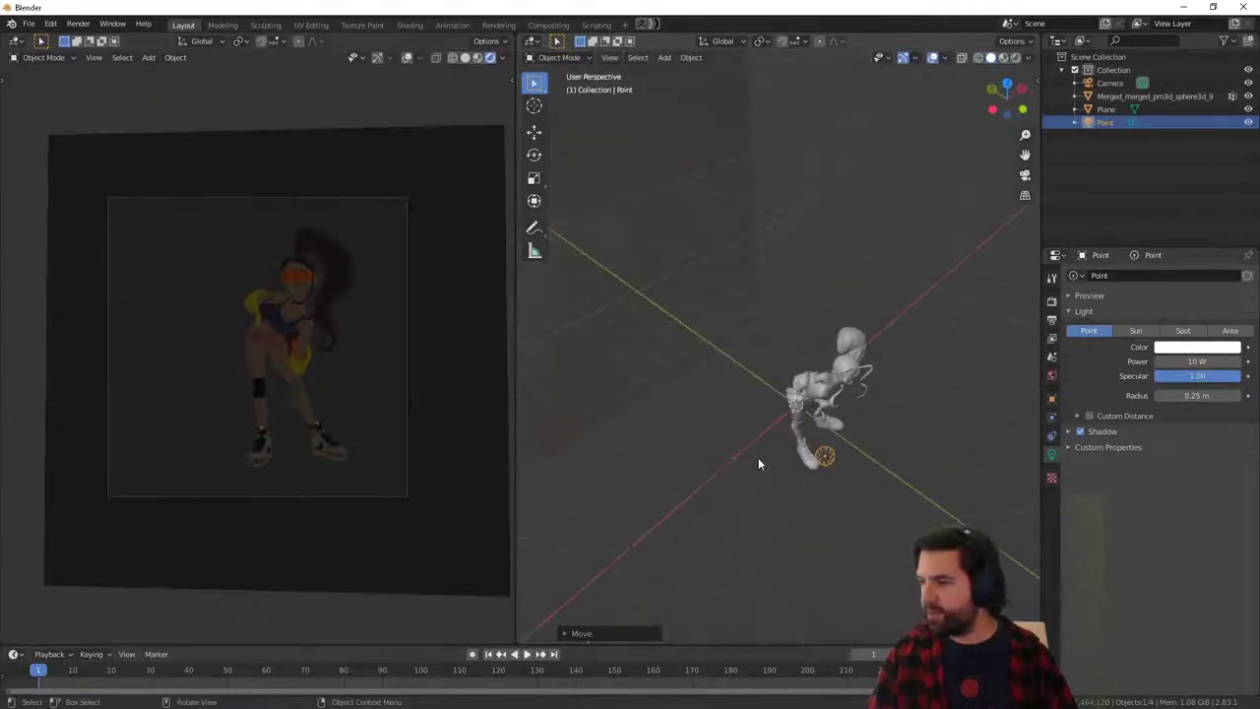
middle_click_drag(845, 455, 985, 424)
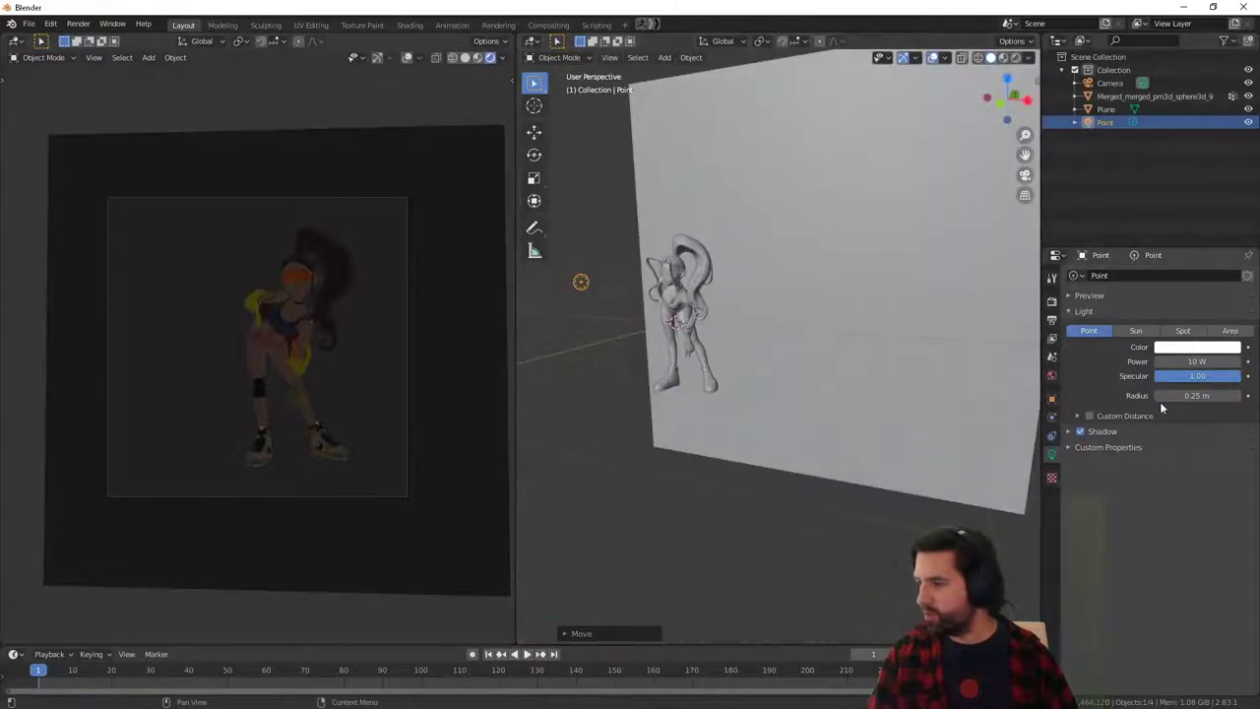
Try the point light's power at 5000 W, 2000 W and 1000 W.
left_click(1196, 363)
key("BackSpace")
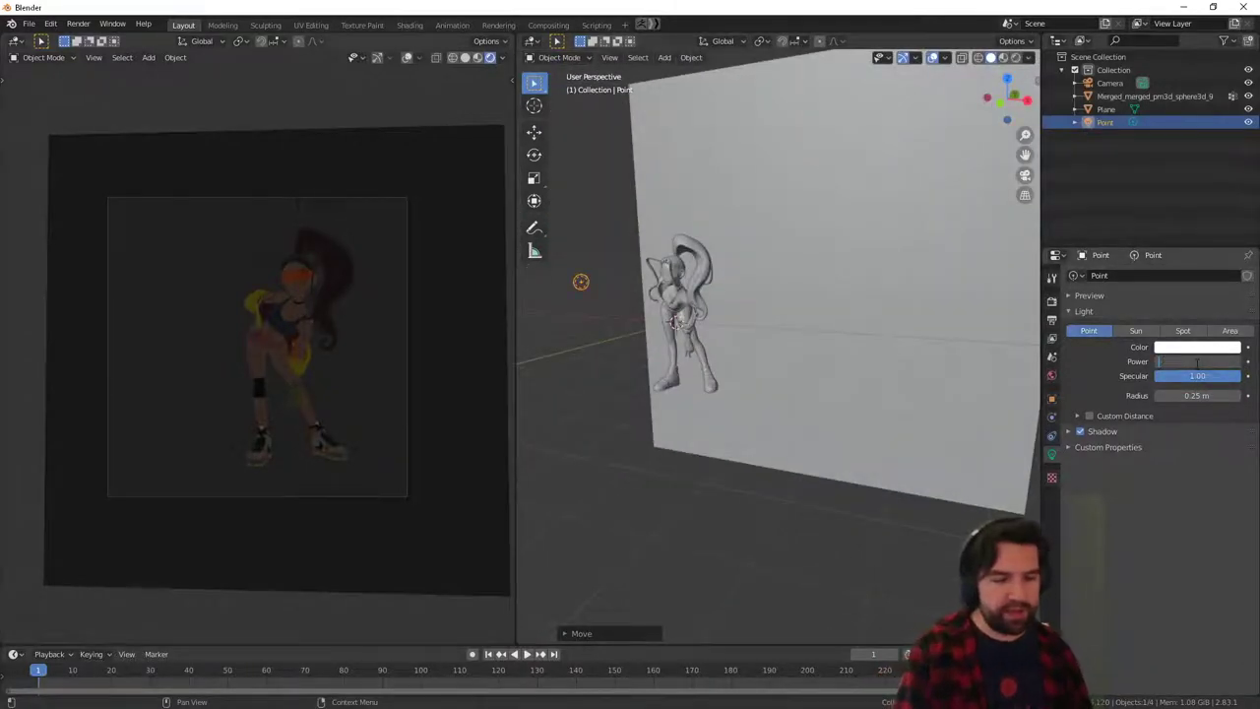
type("5000")
key("Return")
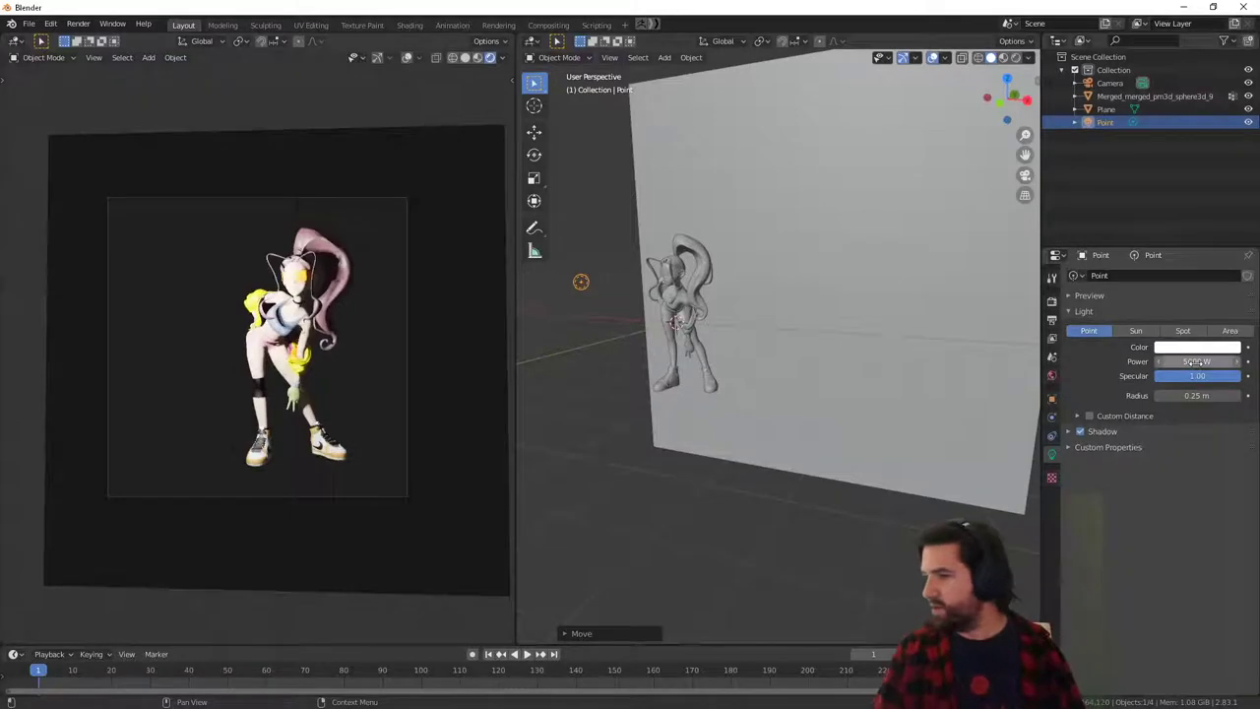
left_click(1165, 363)
type("2000")
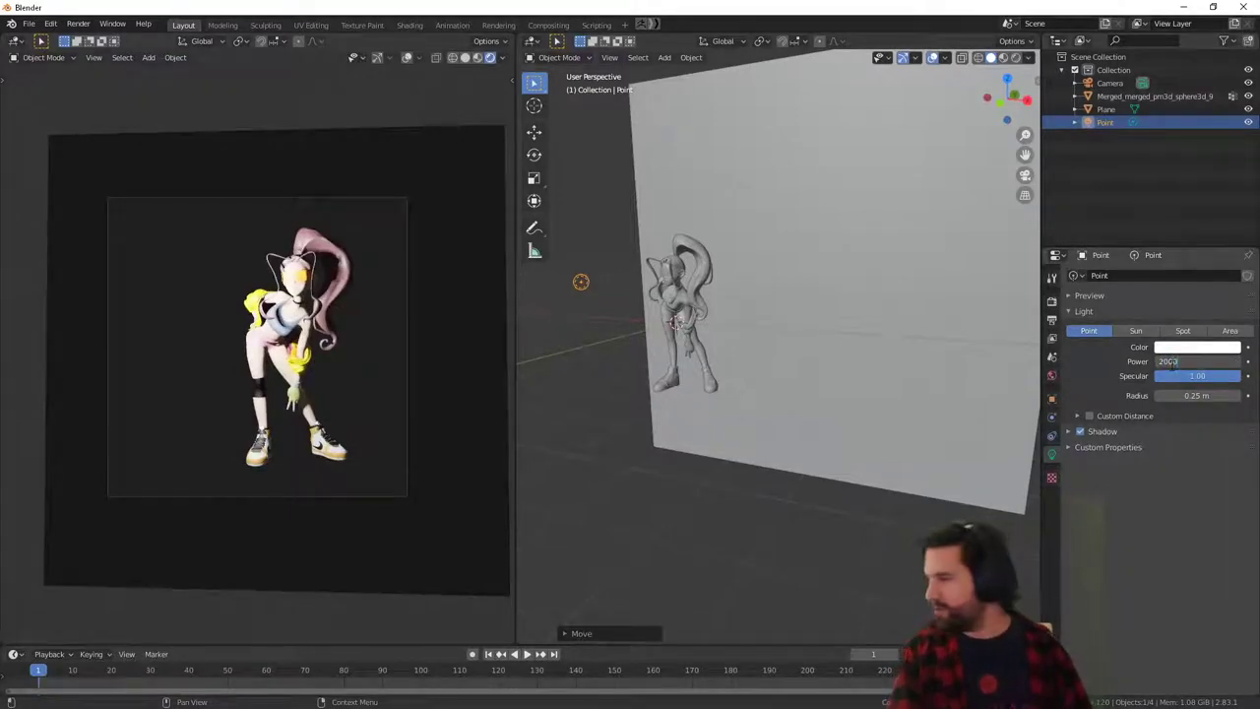
key("Return")
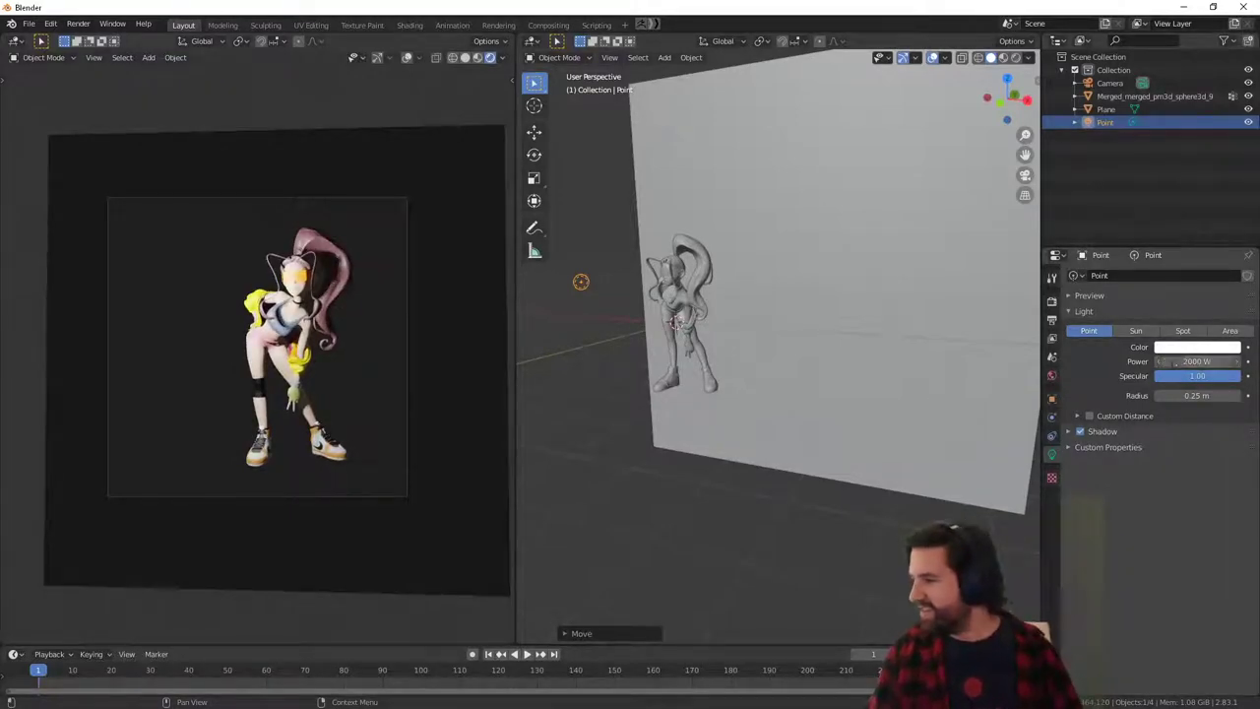
left_click(1172, 363)
type("1000")
key("Return")
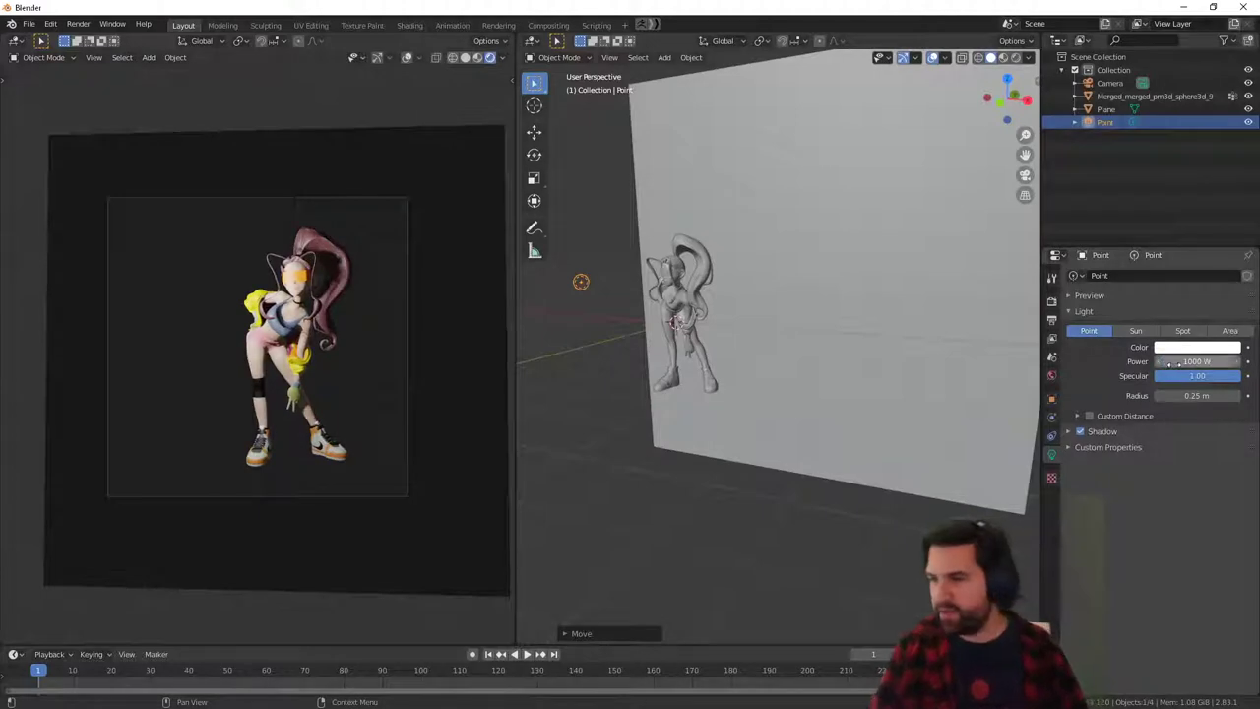
Reselect the point light, set its power to 700 W and deselect it.
left_click(616, 432)
middle_click_drag(616, 431, 524, 416)
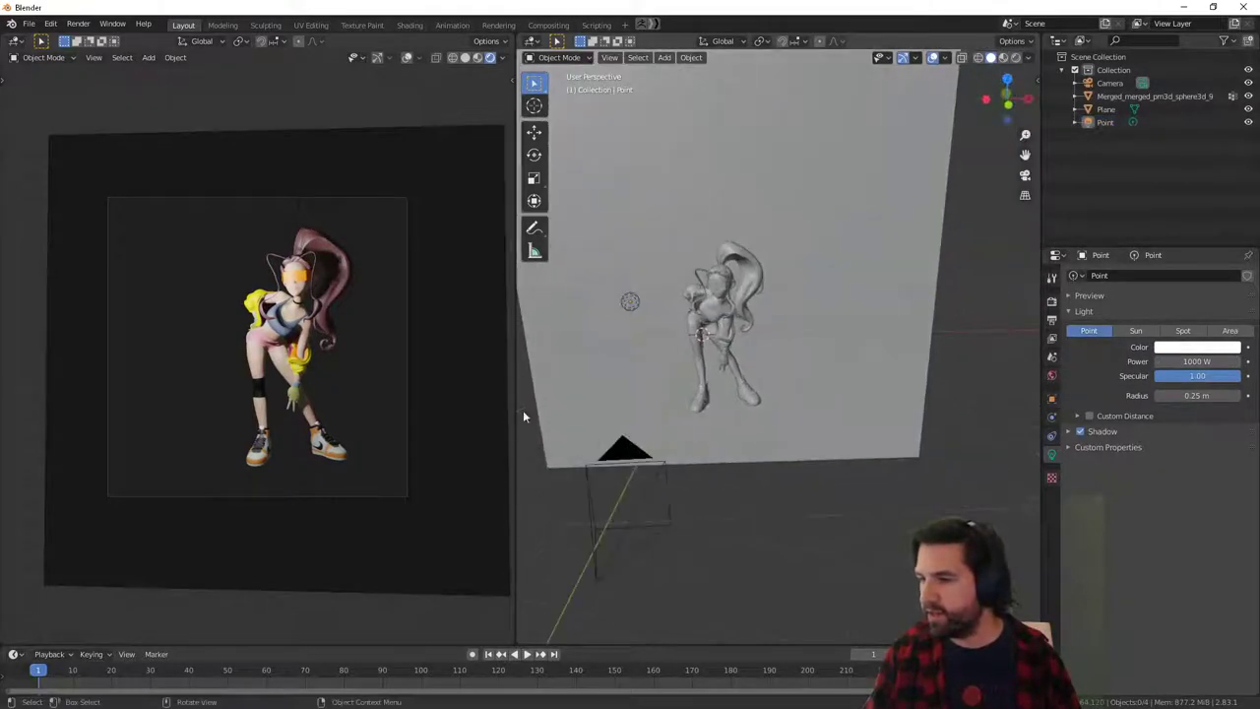
middle_click_drag(668, 414, 666, 316)
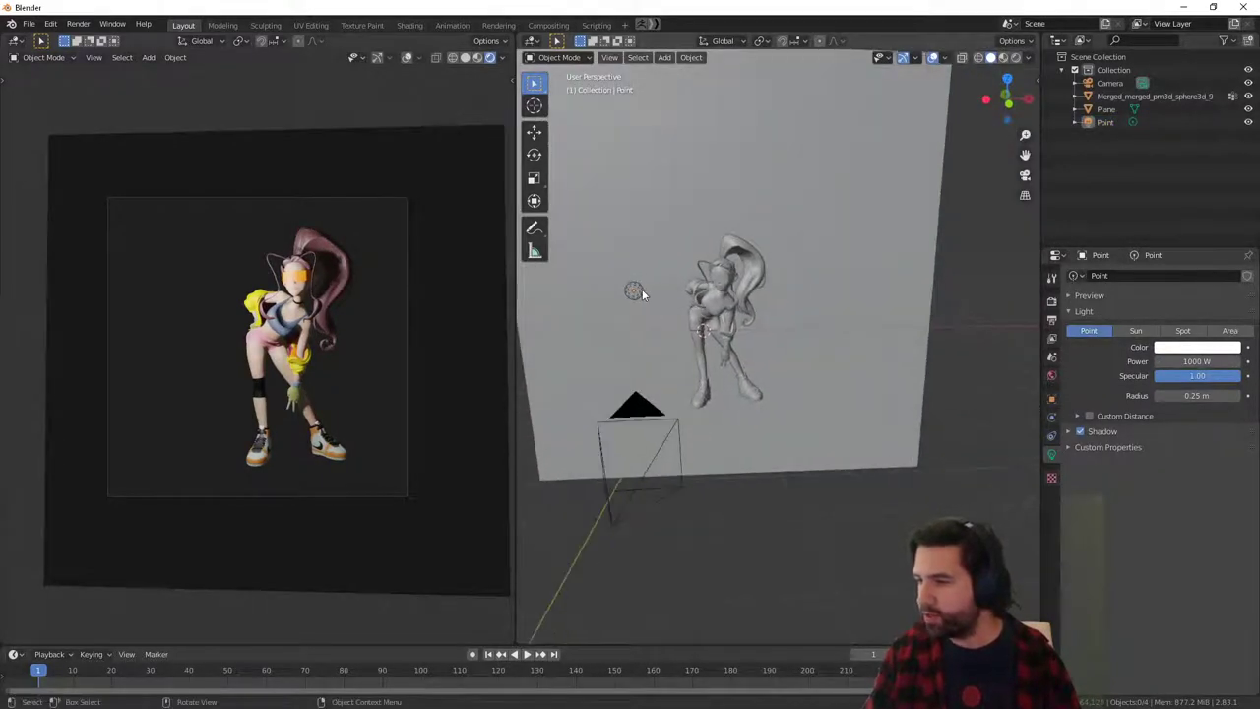
left_click(635, 290)
left_click(1197, 362)
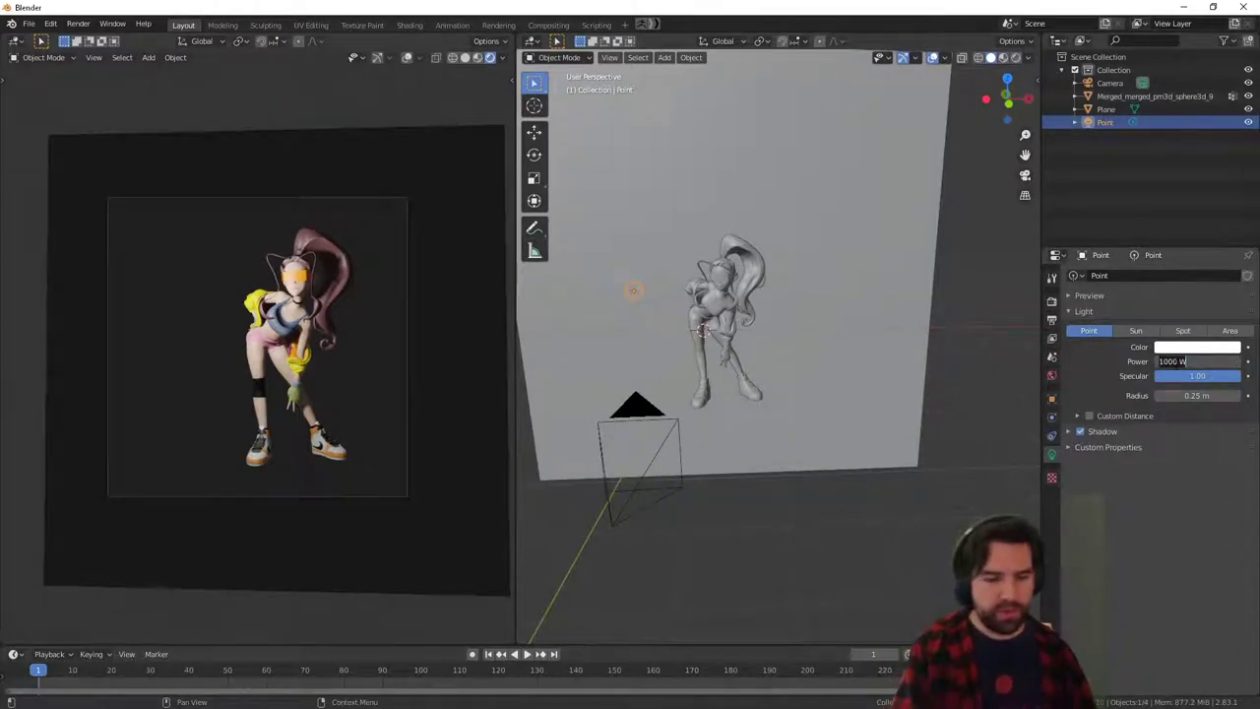
key("Return")
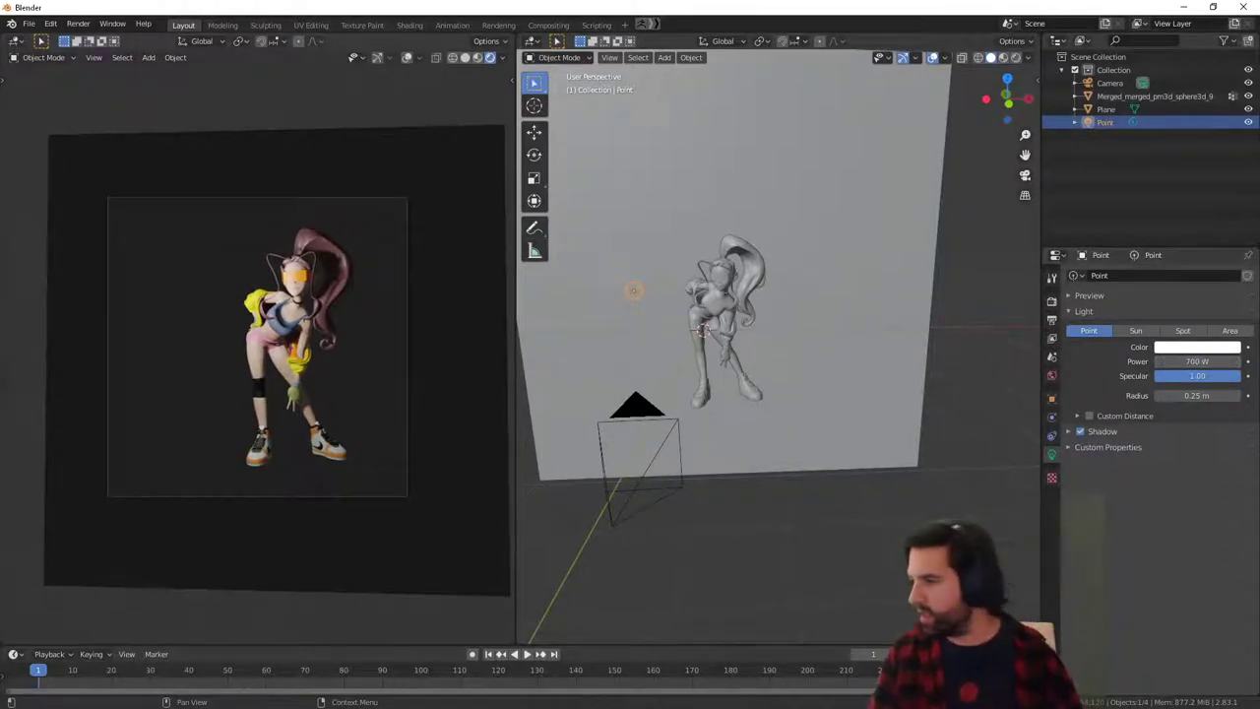
middle_click_drag(900, 383, 724, 479)
left_click(724, 480)
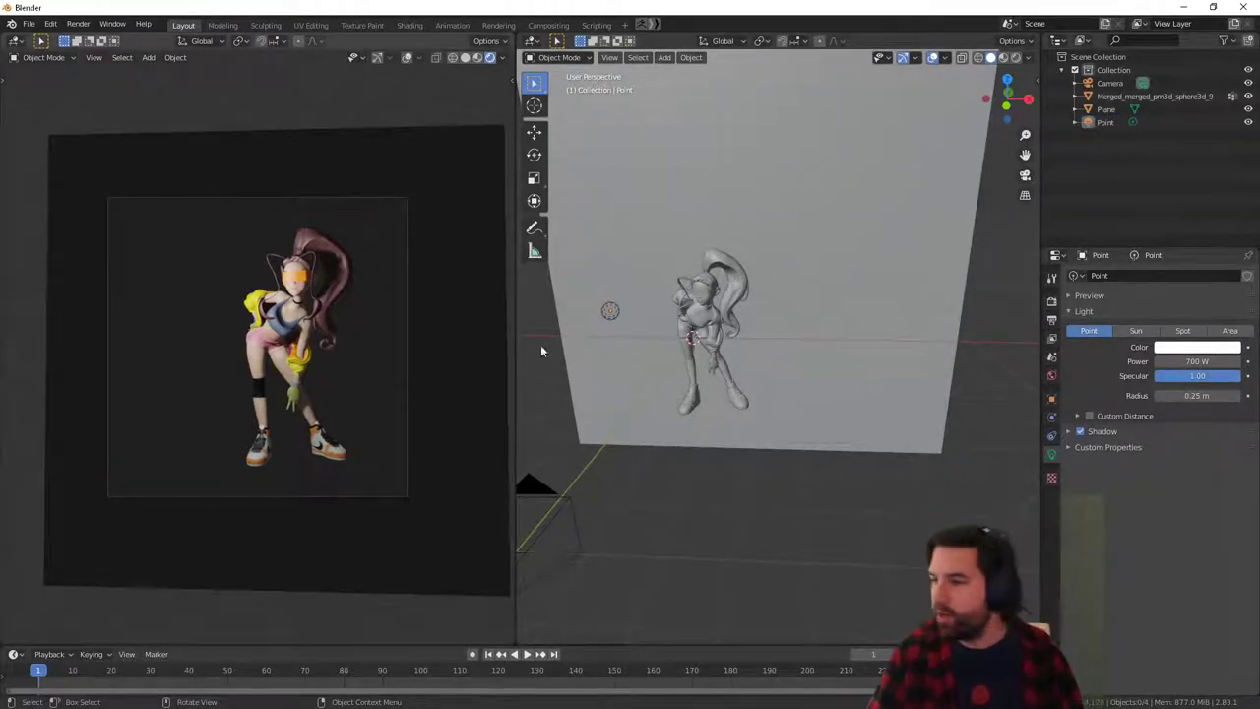
Duplicate the point light and place the copy on the ponytail side of the character.
middle_click_drag(540, 345, 622, 369)
left_click(609, 381)
middle_click_drag(622, 413, 631, 390)
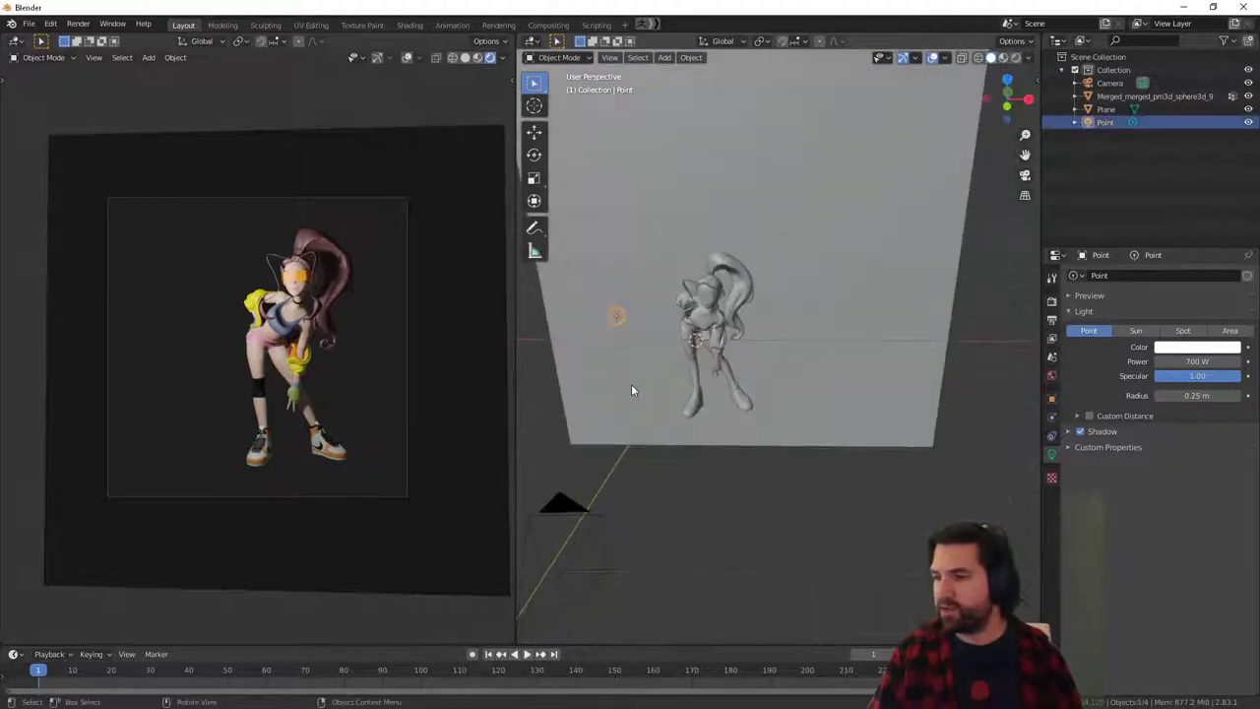
key("shift+d")
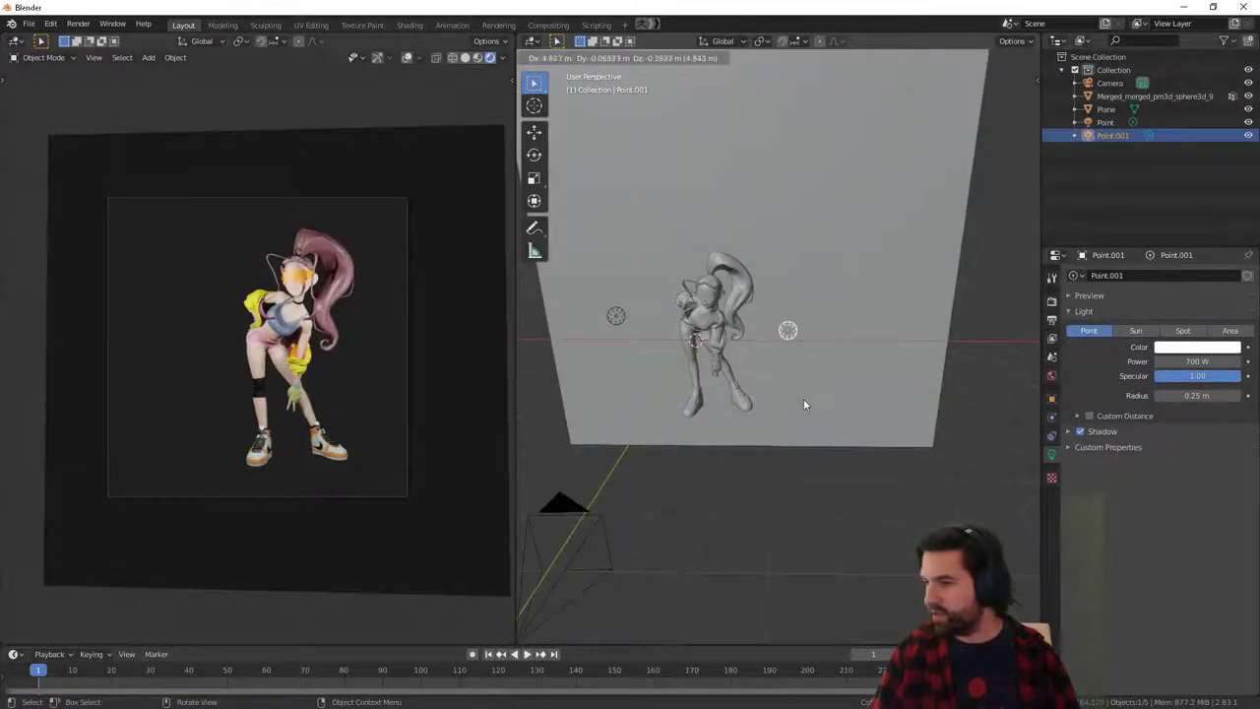
left_click(804, 397)
Reposition the duplicated point light beside the character's hip on the ponytail side.
middle_click_drag(803, 398, 850, 407)
key("g")
left_click(817, 417)
key("g")
left_click(836, 481)
key("g")
left_click(777, 402)
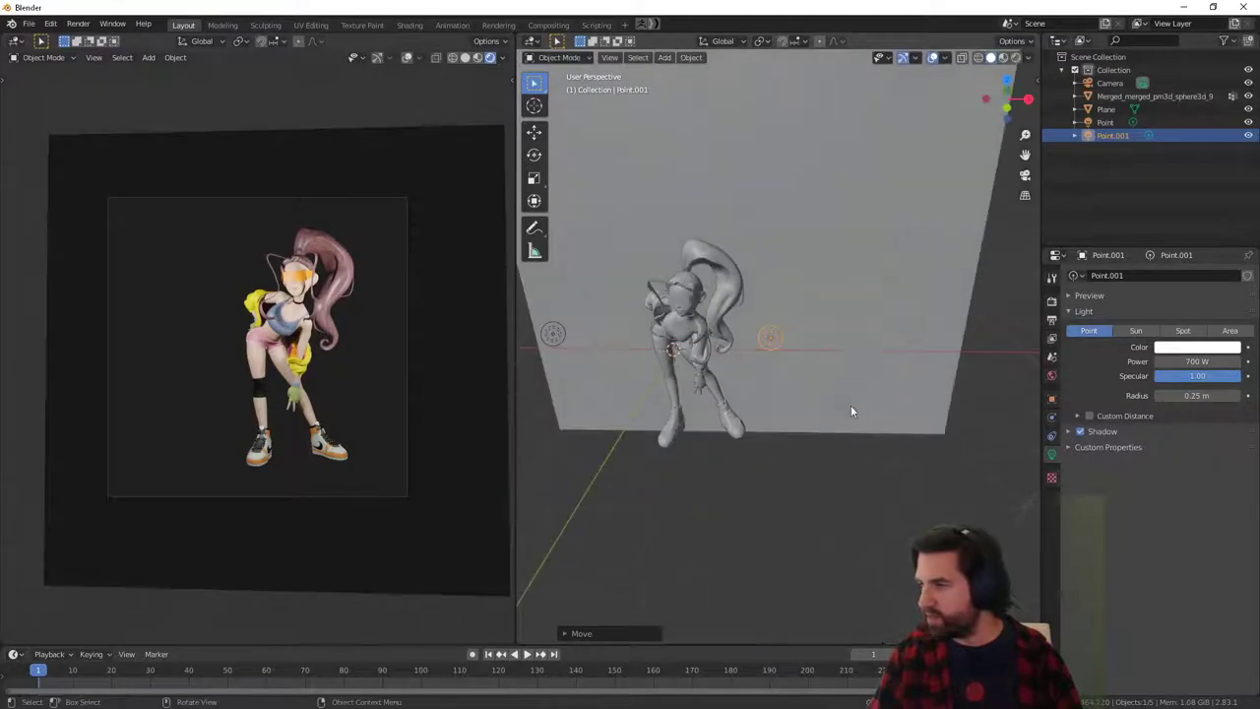
key("g")
left_click(849, 366)
Toggle the duplicated light off and on to compare, then try its power at 400 W and reduce it to 200 W.
left_click(1248, 136)
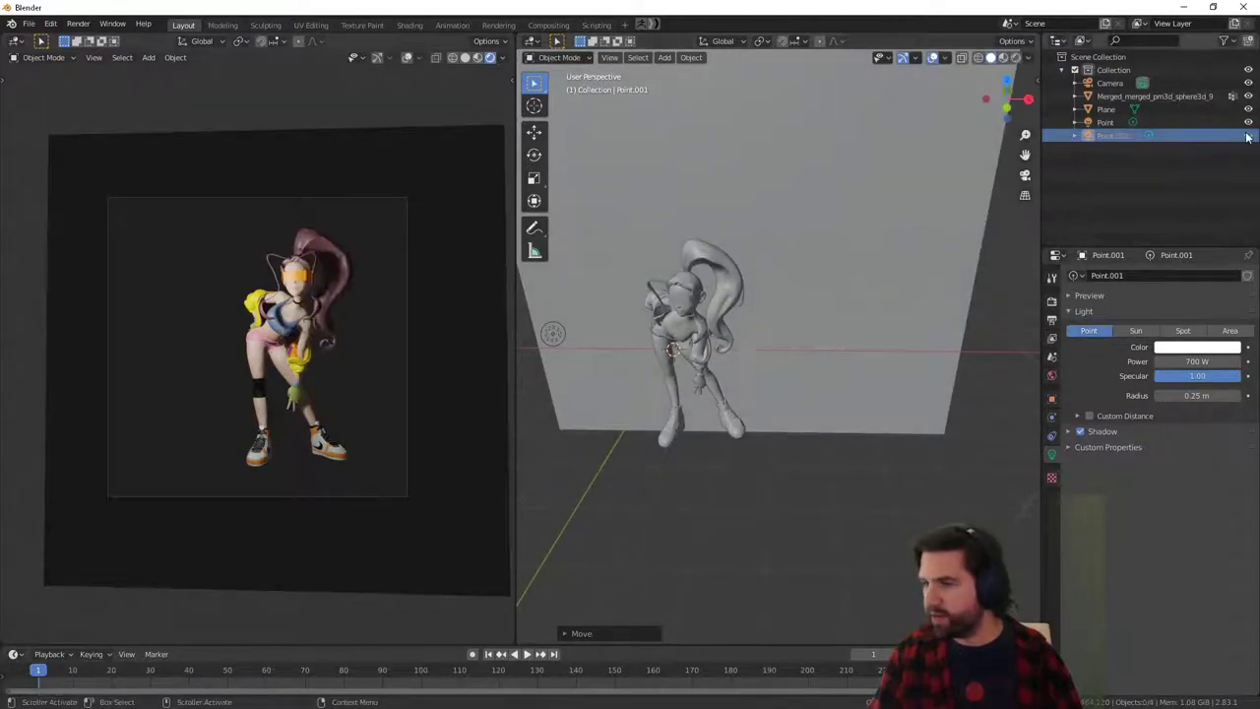
left_click(1247, 136)
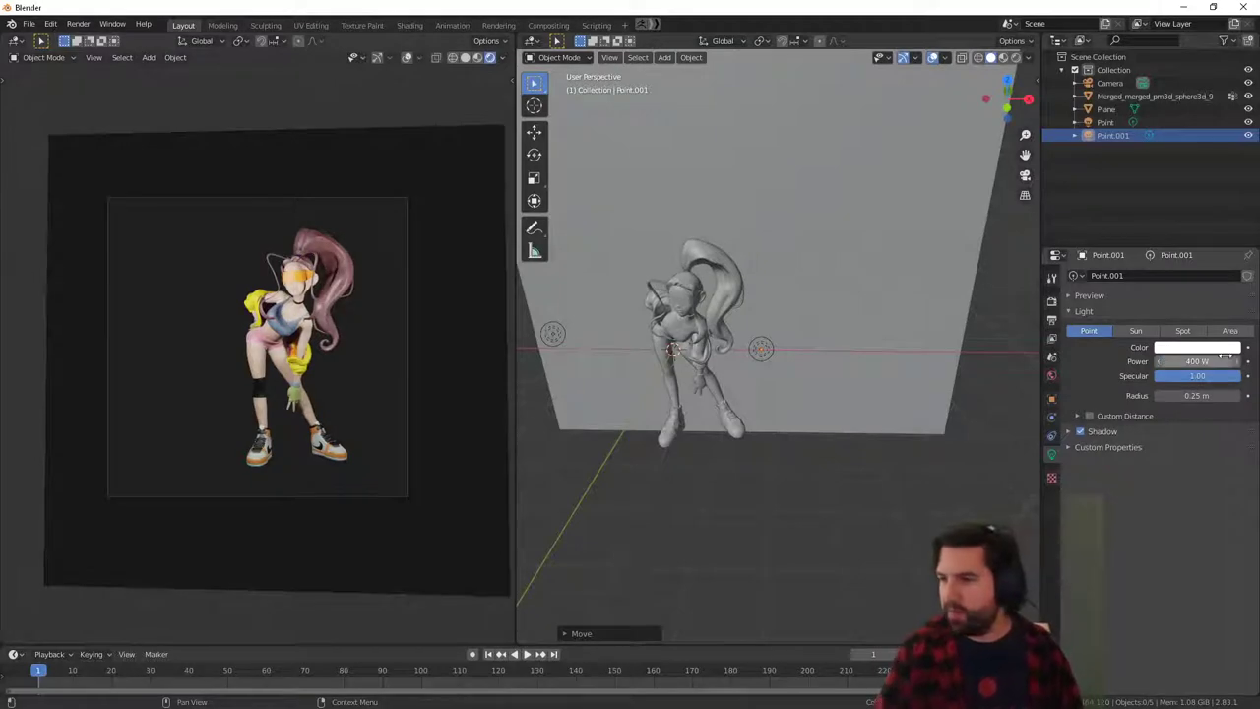
key("Return")
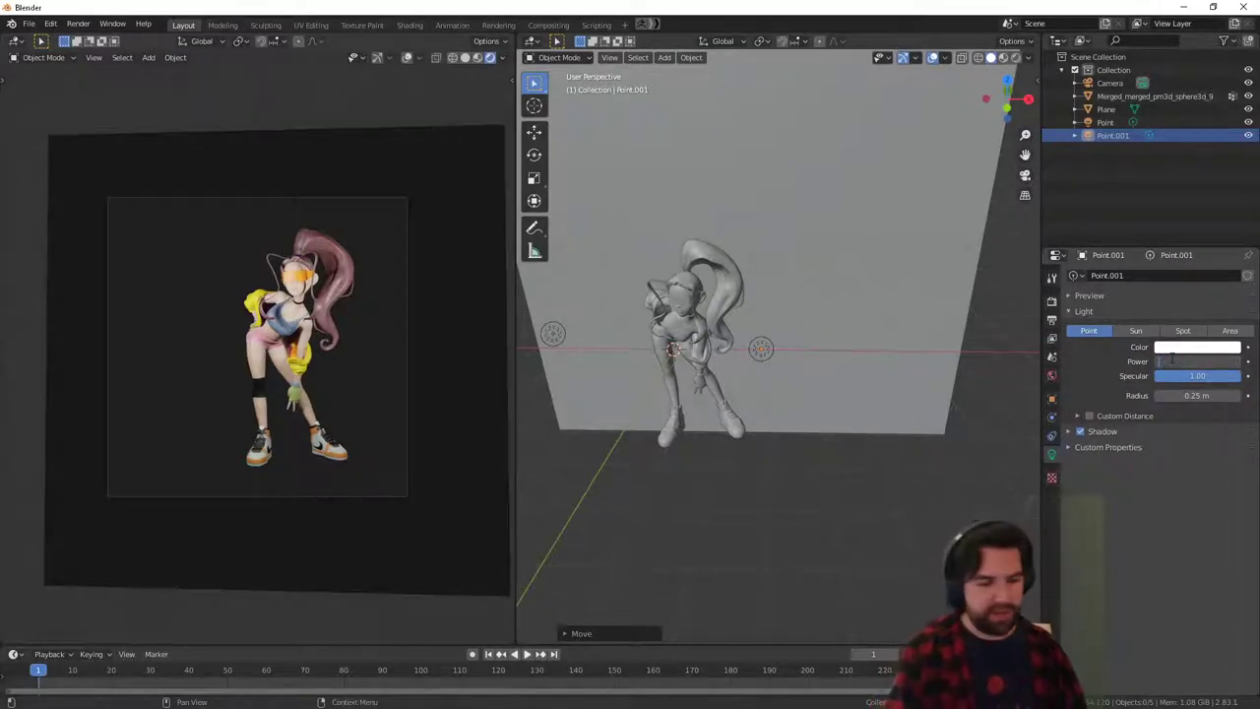
key("Return")
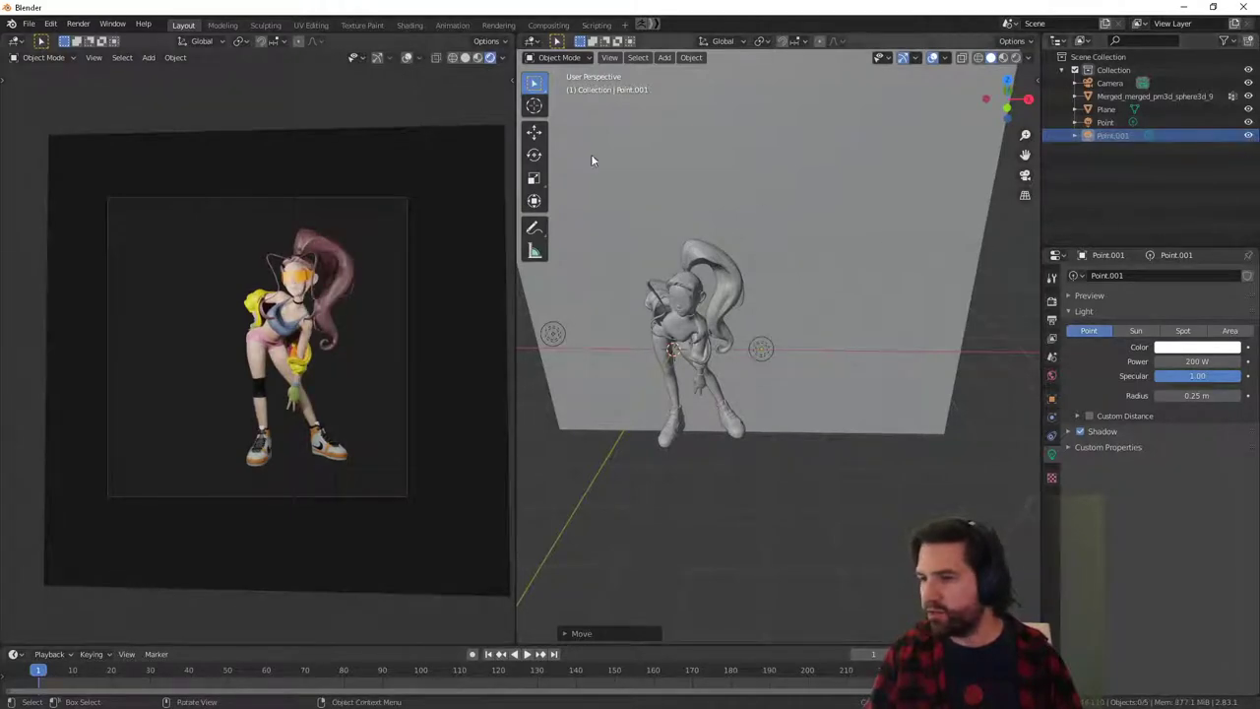
Try the original point light's power at 500 W, set it to 400 W and undo the extra power adjustment.
left_click(559, 336)
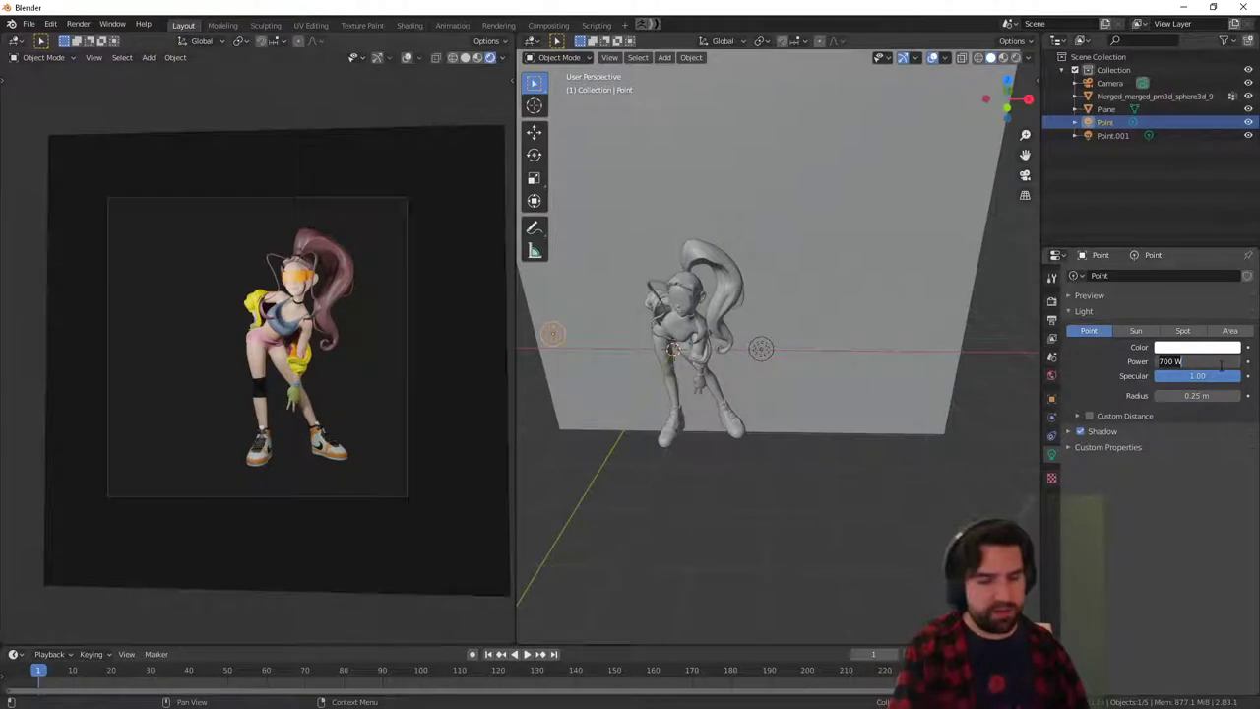
left_click(1221, 366)
type("500")
key("Return")
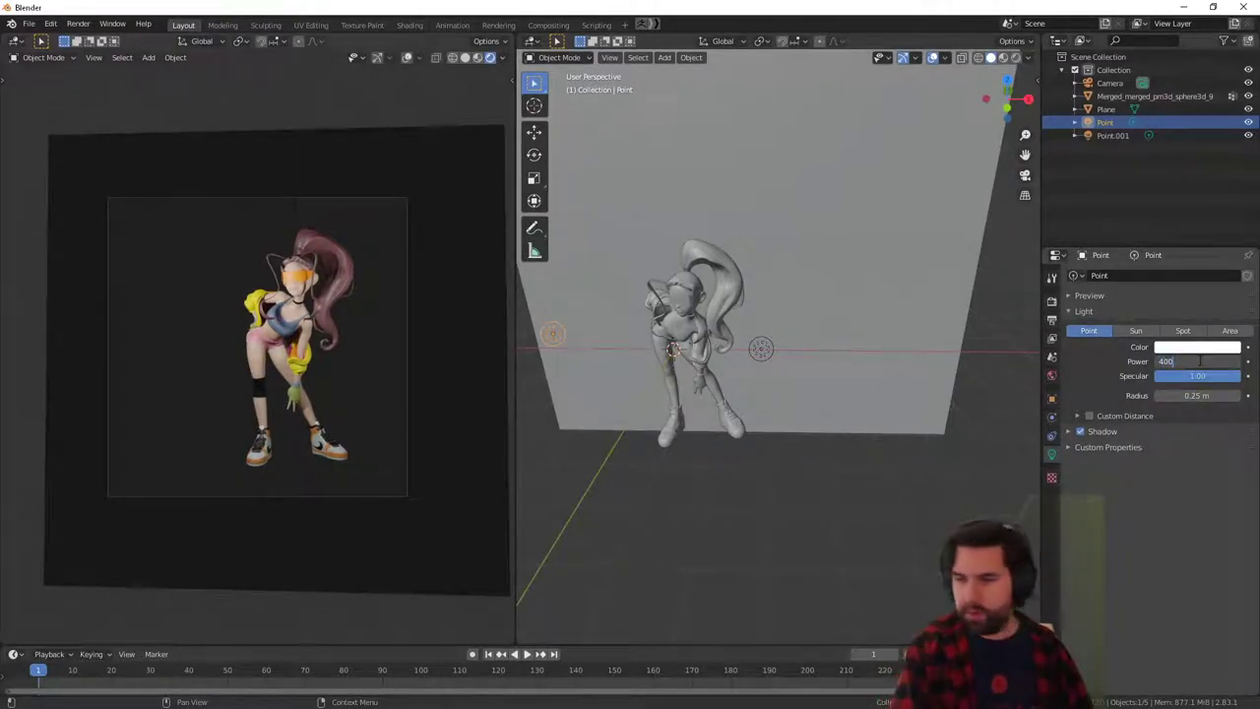
key("Return")
left_click_drag(1201, 362, 1182, 361)
key("ctrl+z")
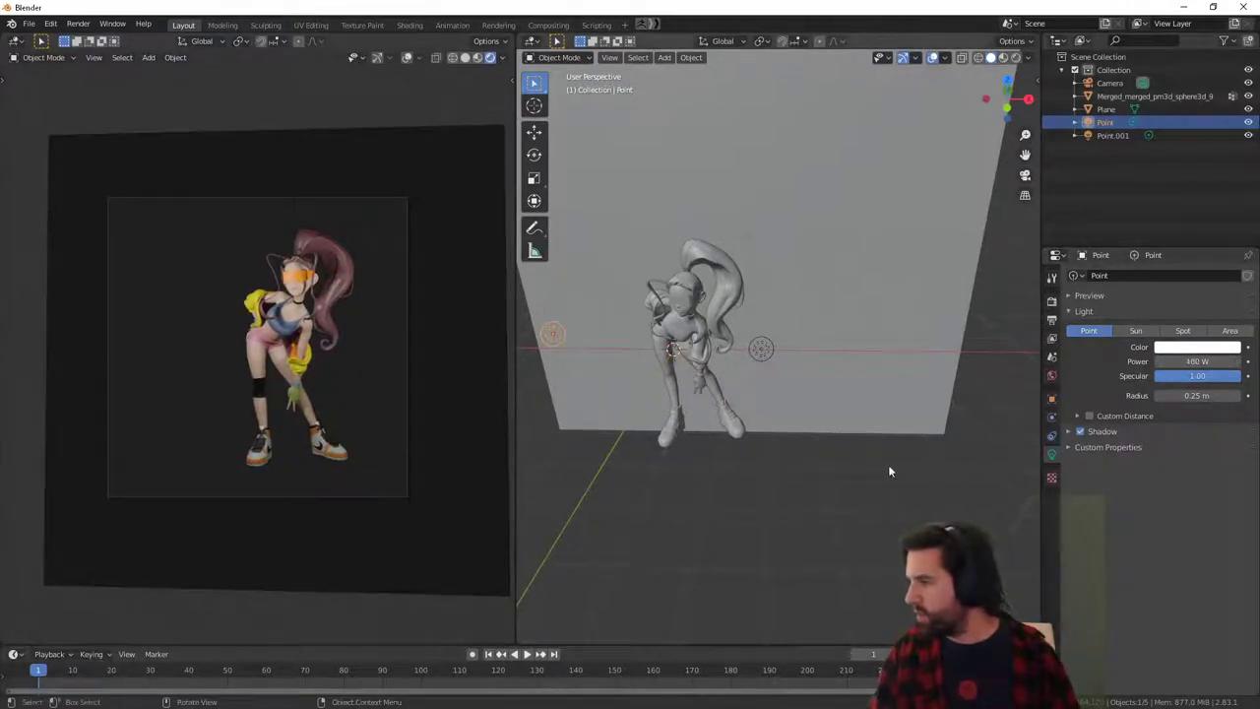
Convert the original point light to a Spot light and aim its beam at the character's upper body and head.
middle_click_drag(839, 464, 865, 464)
middle_click_drag(739, 472, 644, 391)
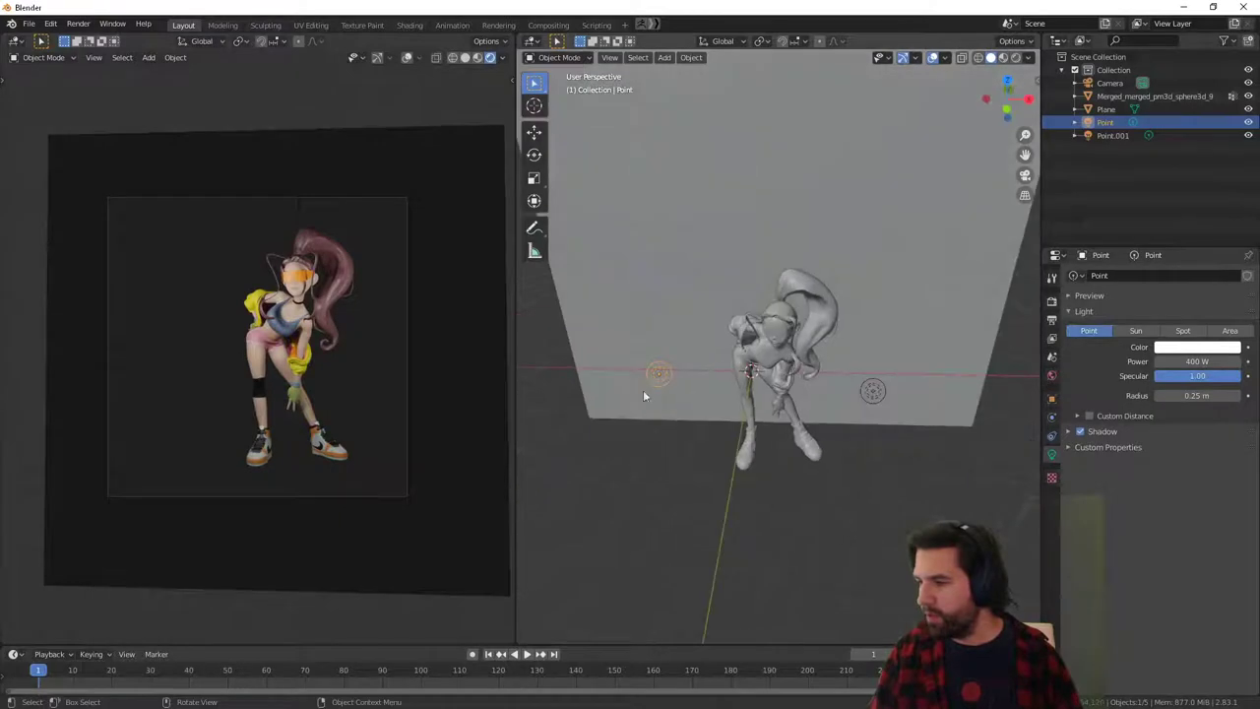
left_click(1181, 331)
middle_click_drag(676, 452, 706, 479)
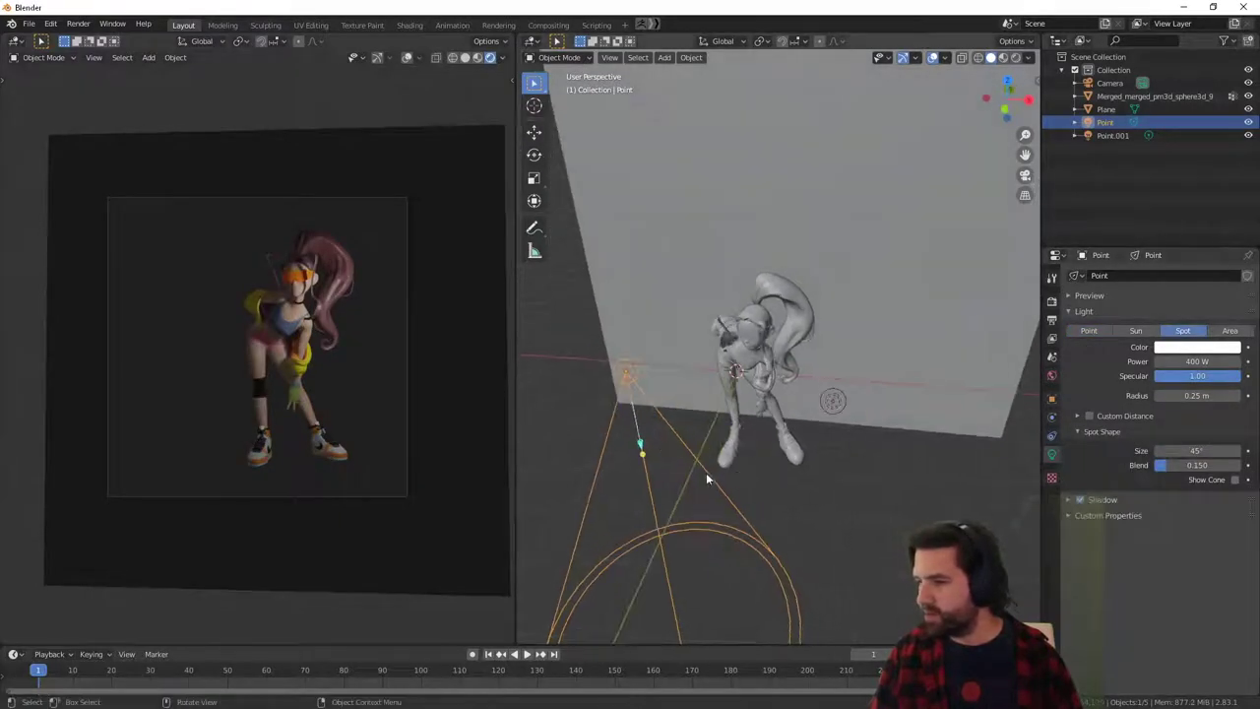
left_click_drag(643, 457, 737, 361)
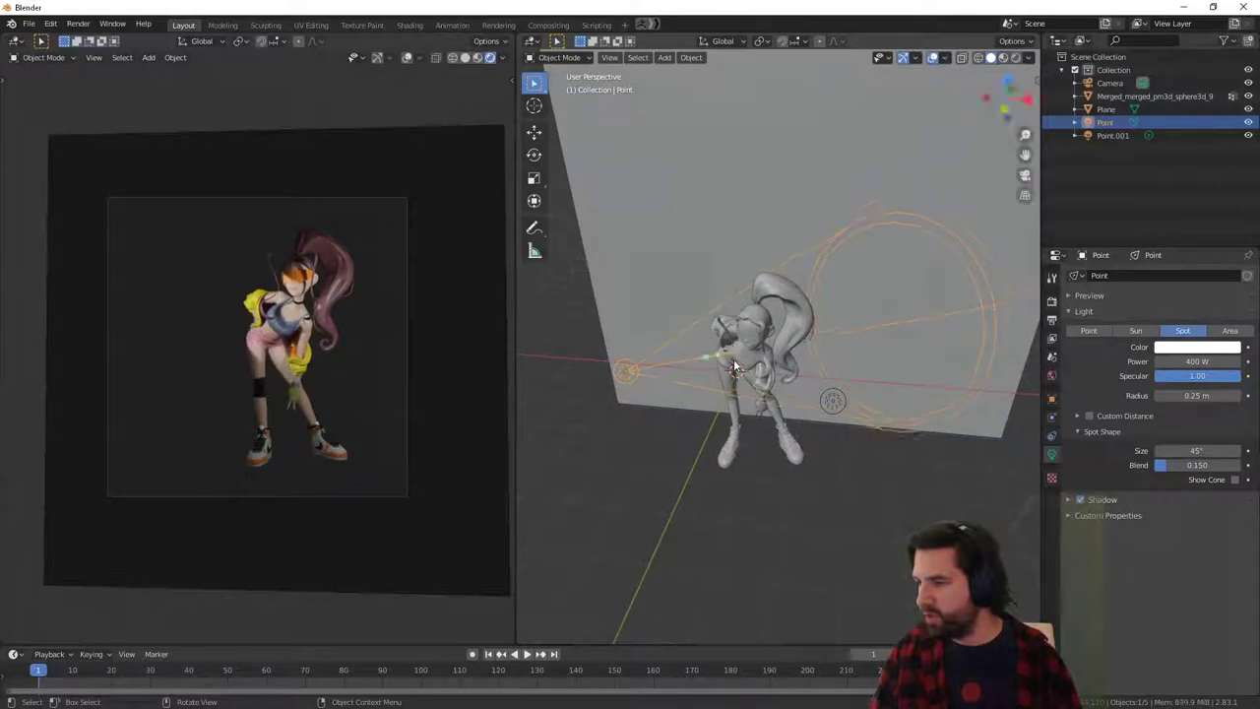
middle_click_drag(737, 374, 824, 366)
middle_click_drag(904, 376, 733, 391)
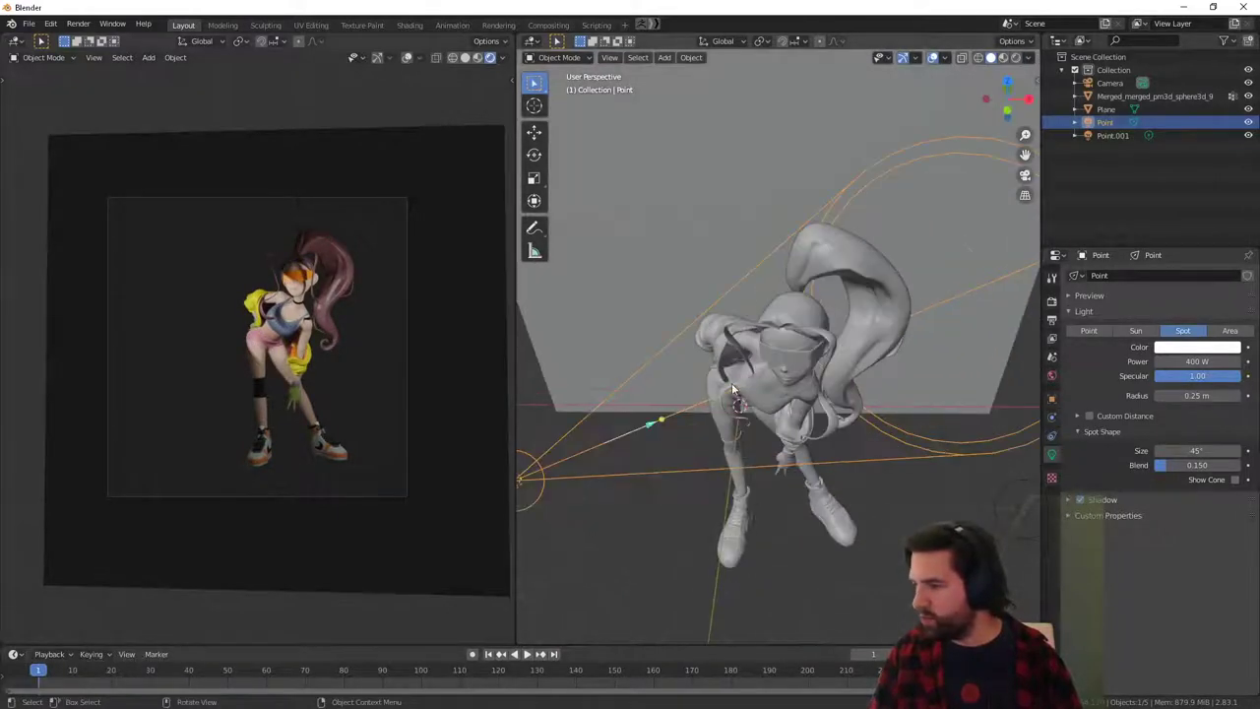
left_click_drag(662, 422, 778, 365)
middle_click_drag(778, 364, 867, 313)
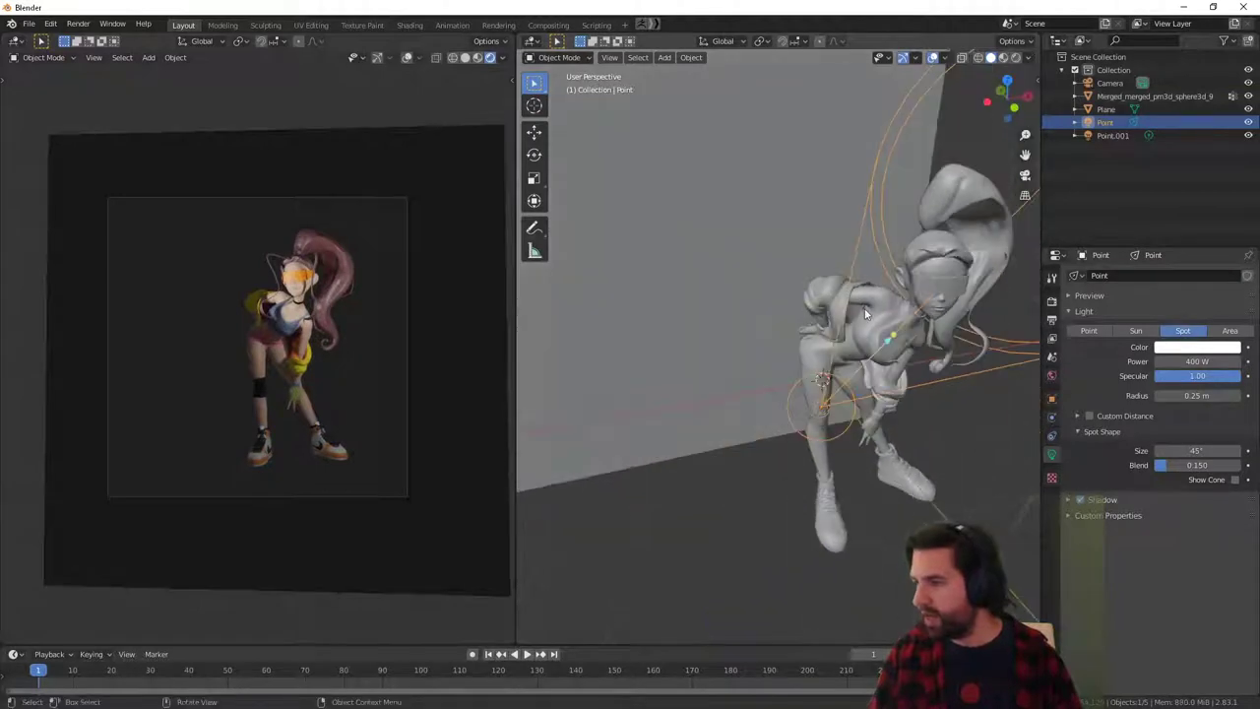
middle_click_drag(882, 399, 865, 394)
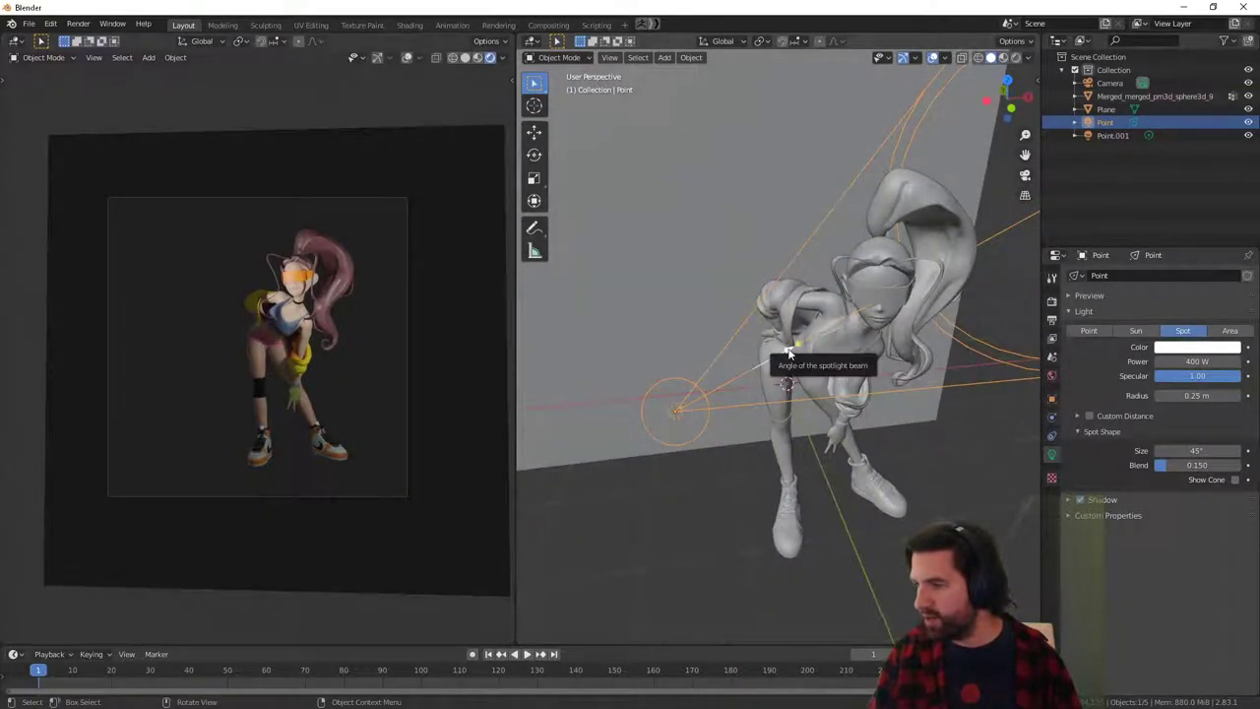
Widen the spot light's beam to 125° and set its blend to 1.000.
left_click_drag(792, 350, 874, 317)
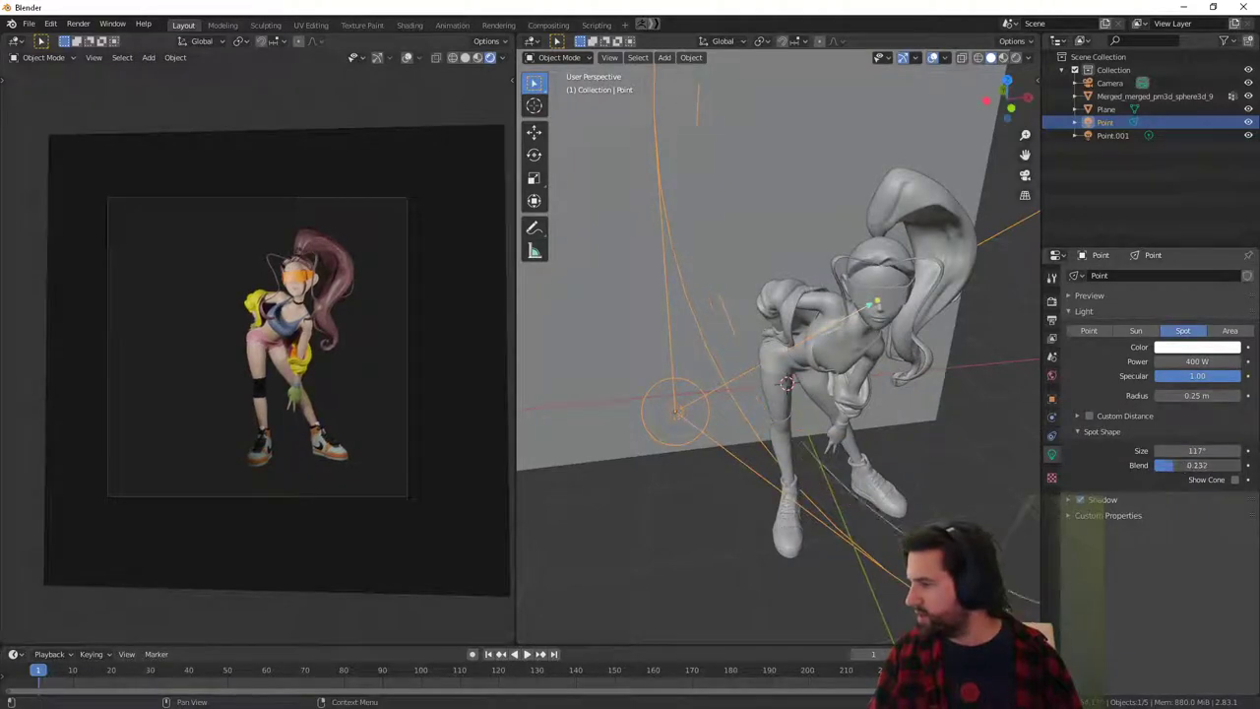
left_click_drag(1187, 468, 1235, 467)
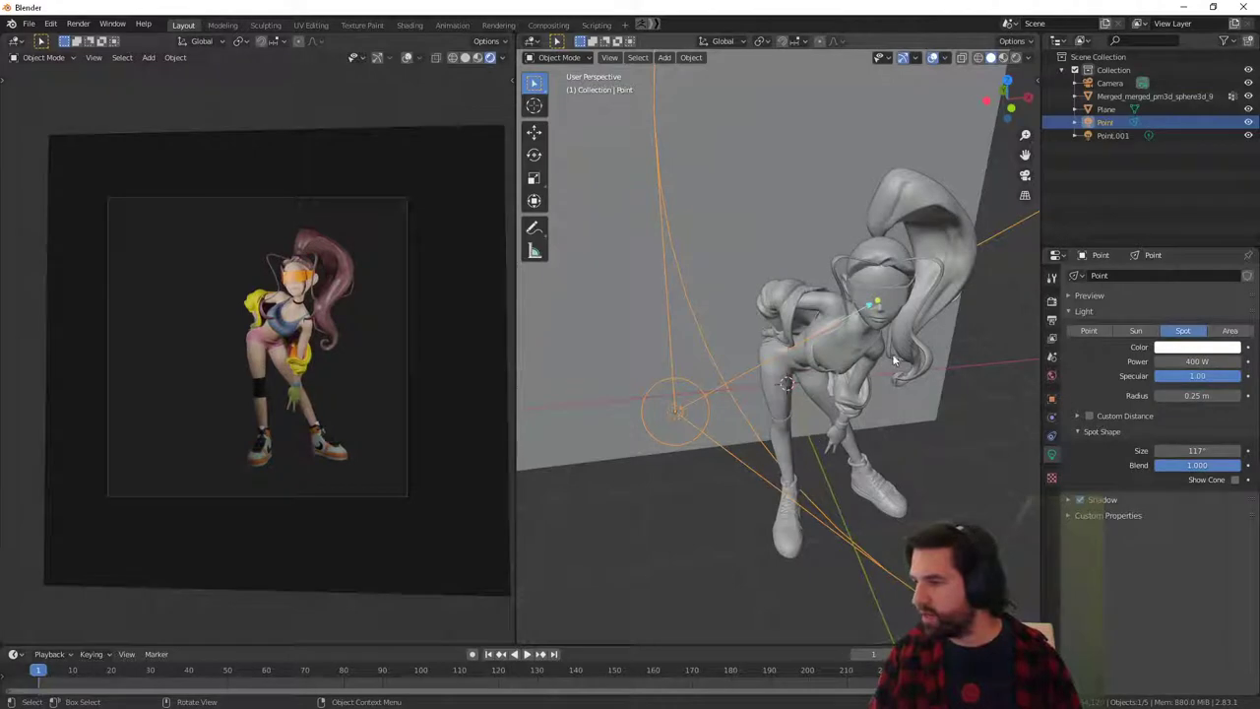
mouse_move(866, 309)
left_mouse_down()
mouse_move(848, 315)
mouse_move(900, 296)
mouse_move(876, 309)
left_mouse_up()
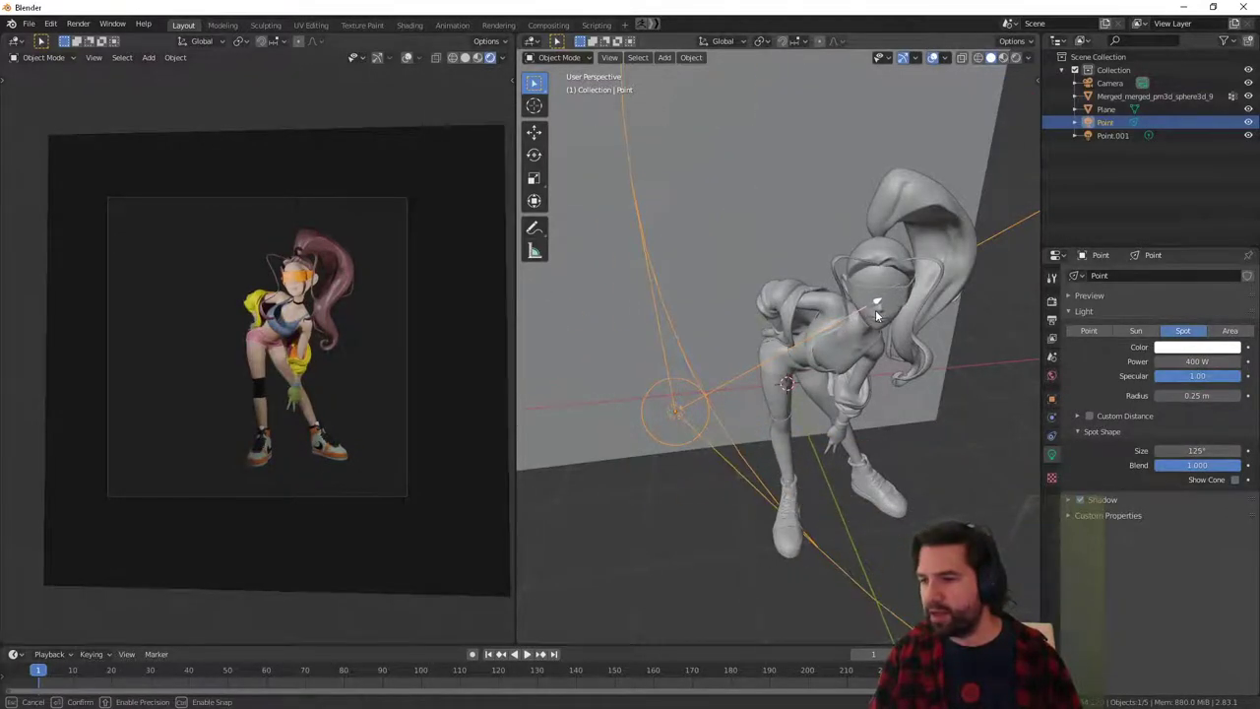
middle_click_drag(876, 309, 964, 301)
left_click_drag(991, 300, 982, 412)
middle_click_drag(982, 412, 879, 395)
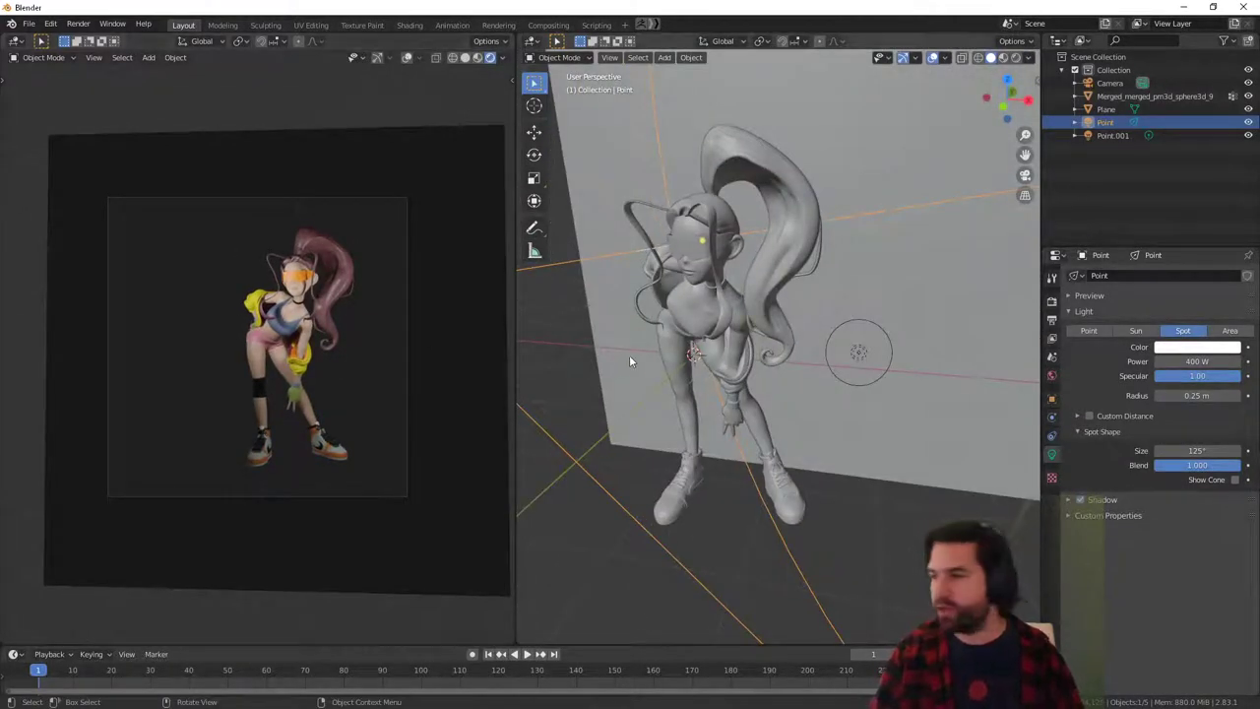
Convert the duplicated light on the ponytail side to a Spot light and aim its beam at the character's upper body.
left_click(871, 374)
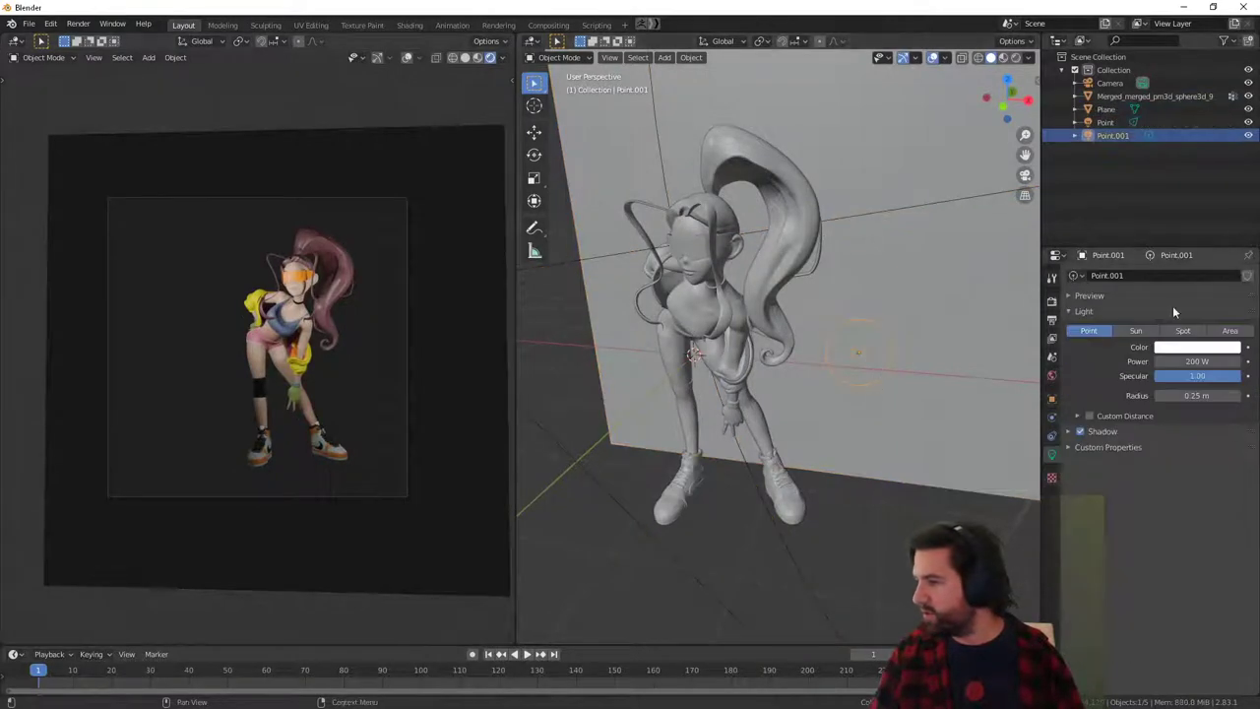
left_click(1185, 331)
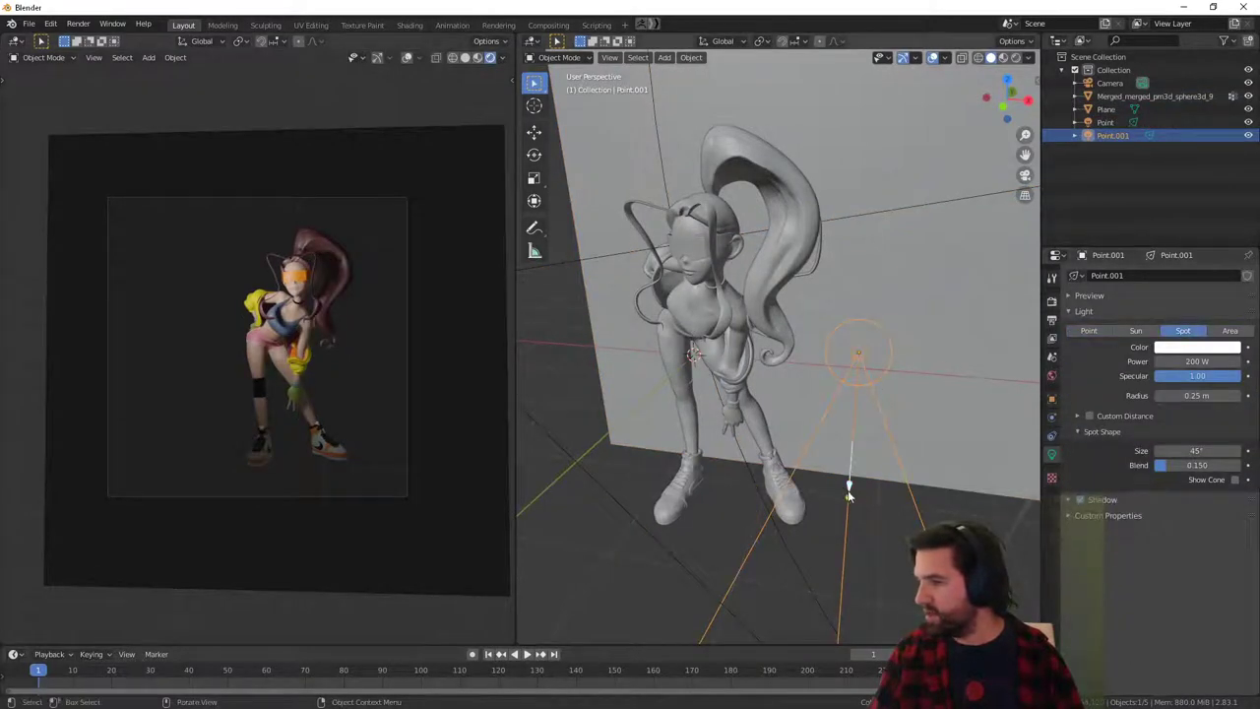
left_click_drag(847, 490, 706, 255)
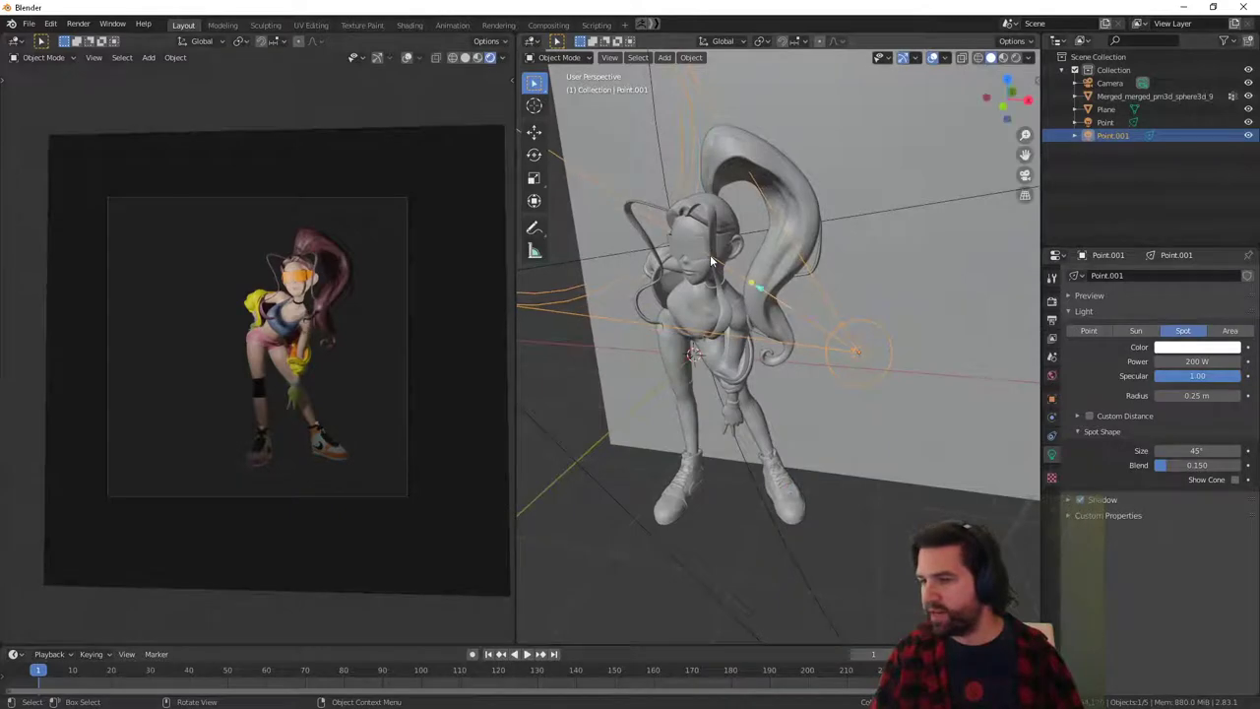
Widen the ponytail-side spot light's beam to 180° and re-aim it past the character's head toward the opposite side.
middle_click_drag(711, 259, 891, 367)
left_click_drag(831, 294, 682, 198)
middle_click_drag(682, 198, 809, 382)
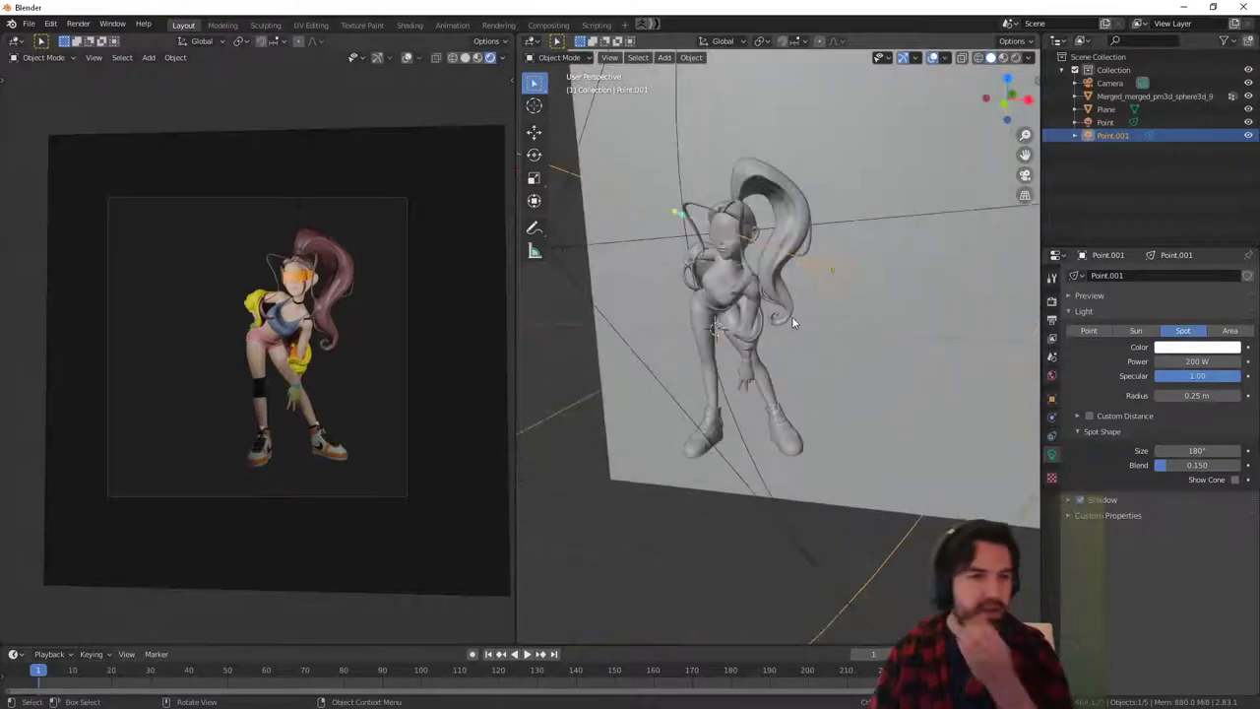
Lower the ponytail-side spot light's power to 46.4 W and set its blend to 1.000.
middle_click_drag(791, 316, 772, 326)
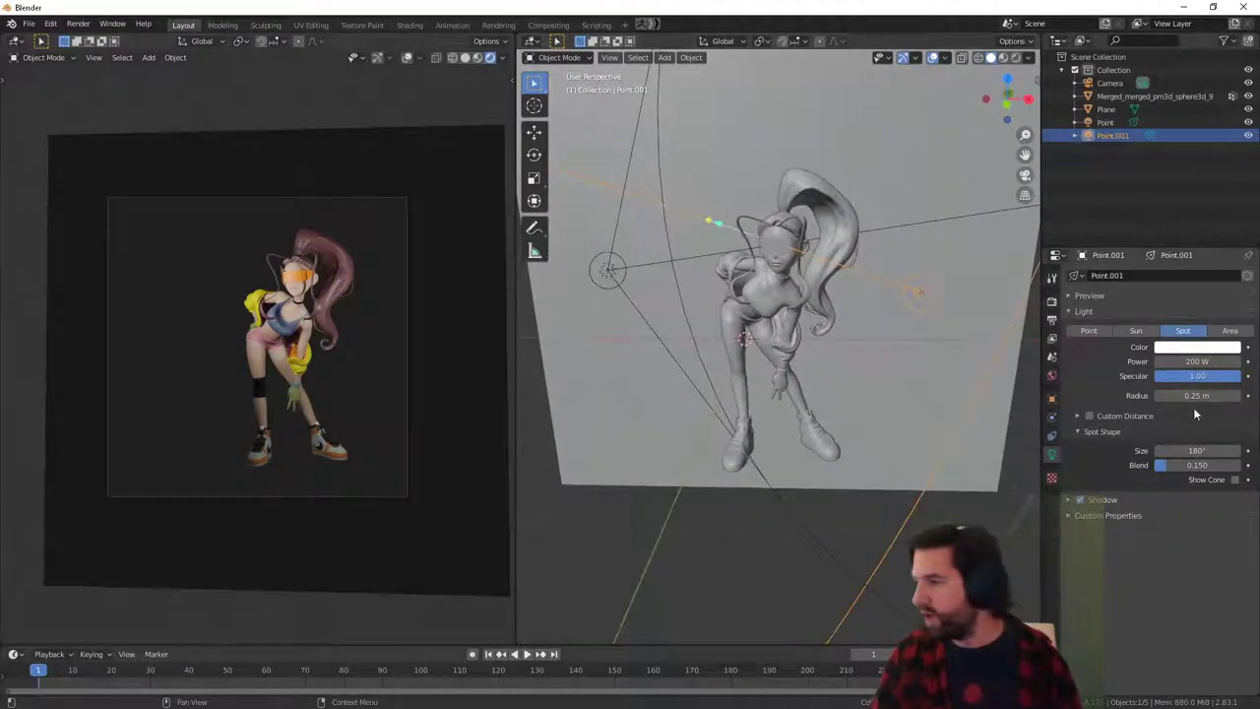
left_click_drag(1187, 361, 1165, 362)
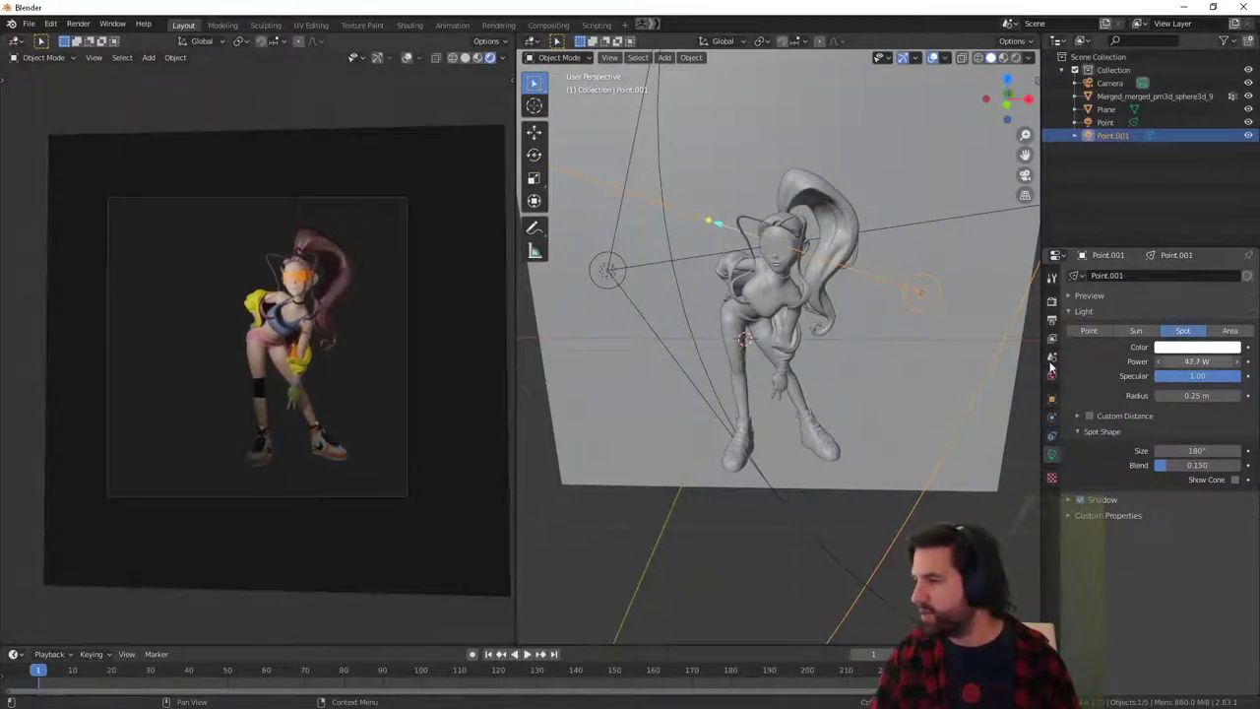
left_click_drag(1051, 368, 1044, 367)
left_click_drag(1182, 465, 1236, 465)
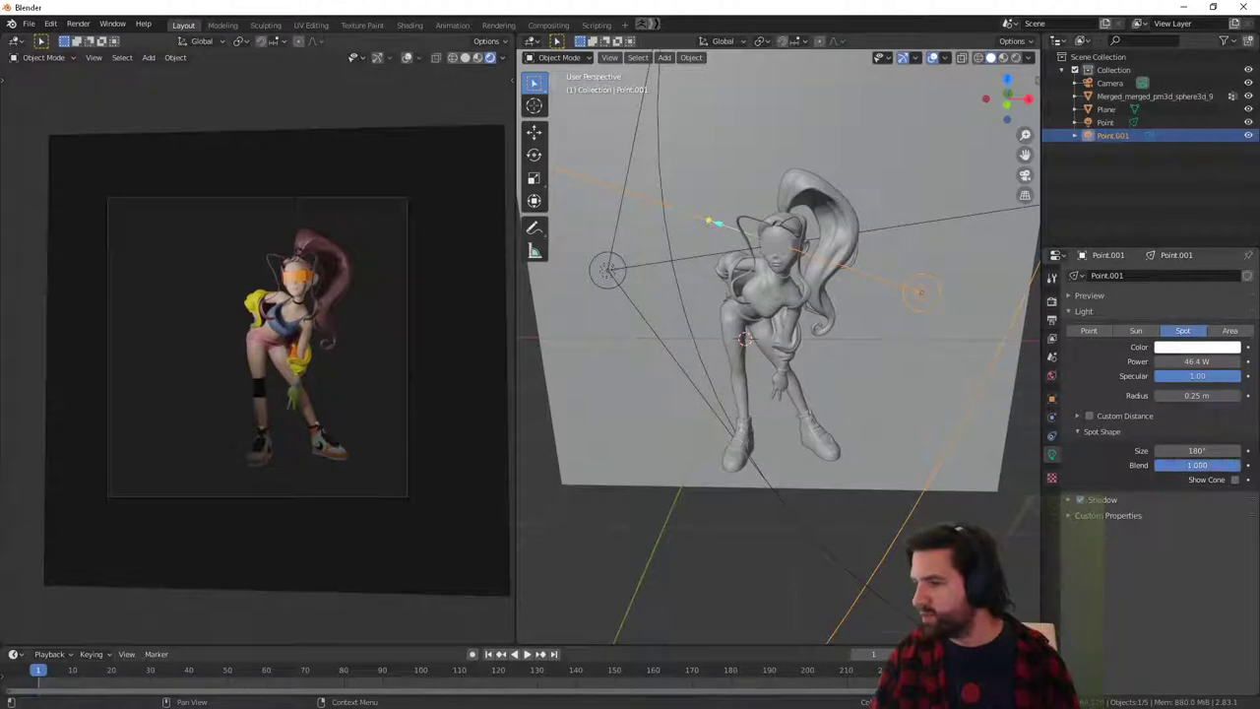
Tint the original spot light a warm cream colour with hue 0.099 and saturation 0.194.
left_click(604, 285)
left_click(1224, 350)
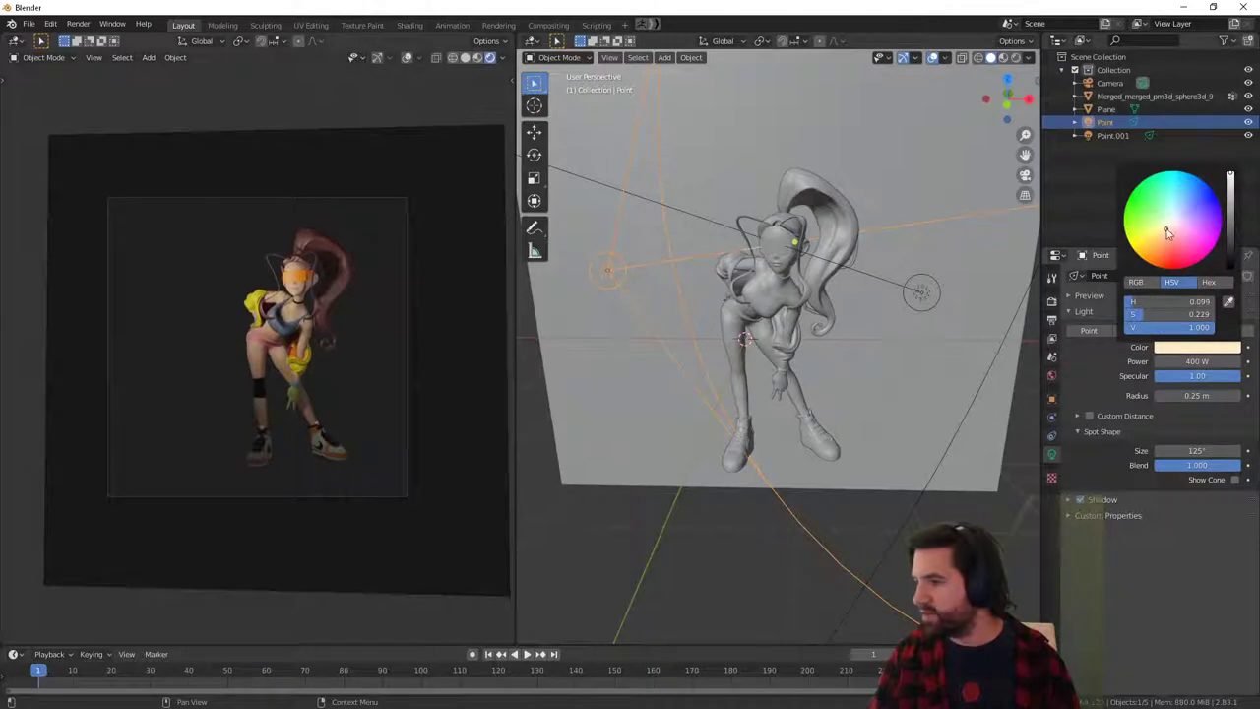
left_click(1213, 351)
left_click_drag(1143, 321, 1128, 321)
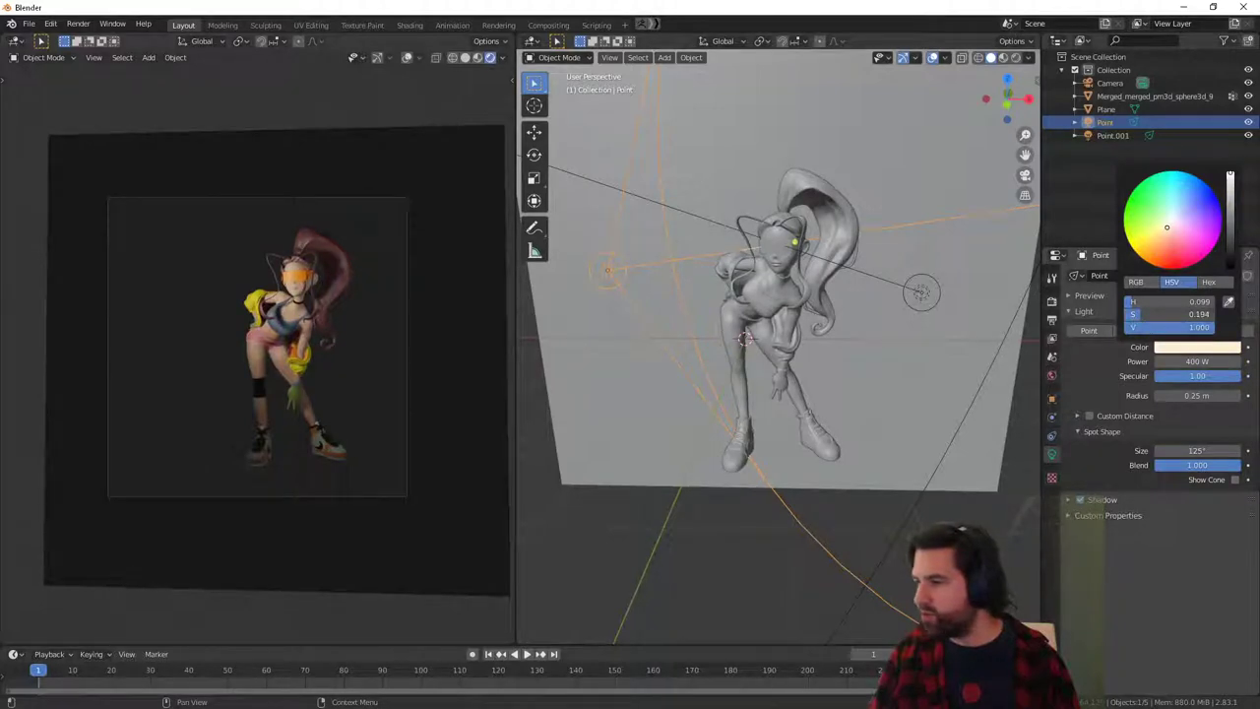
Tint the ponytail-side spot light a pale cool blue with hue 0.523 and saturation 0.130, and clear the selection.
left_click(921, 308)
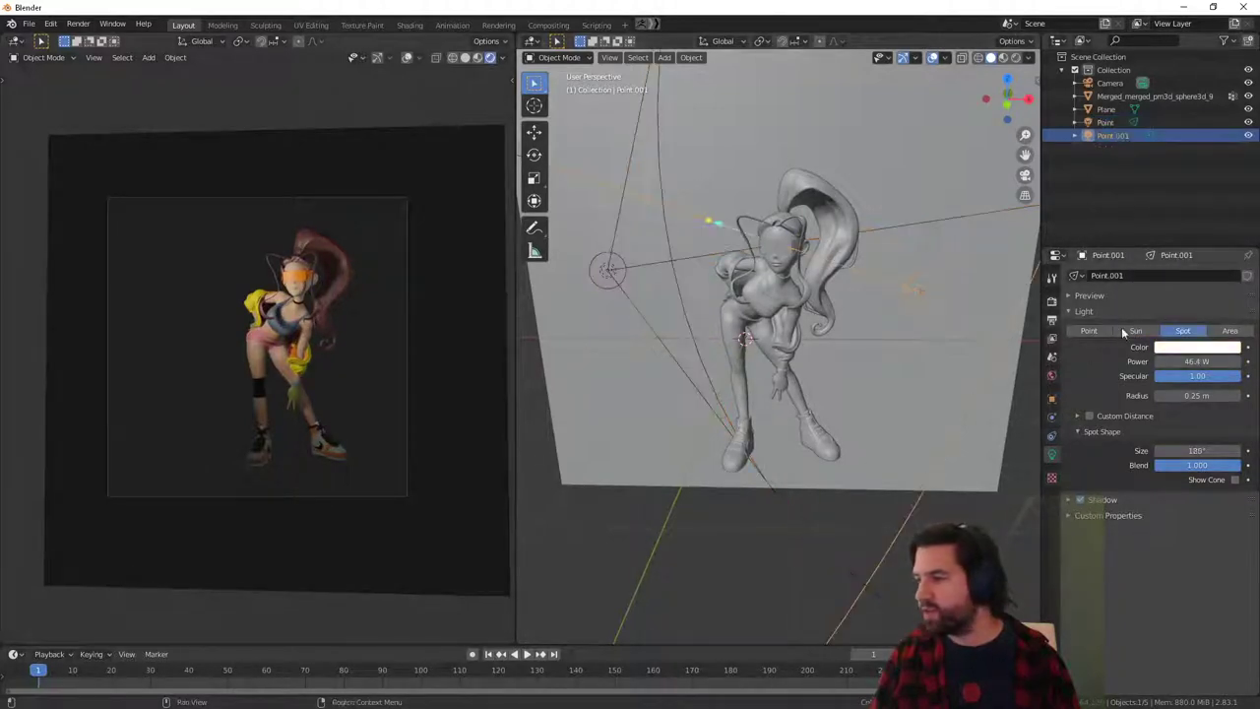
left_click(1197, 347)
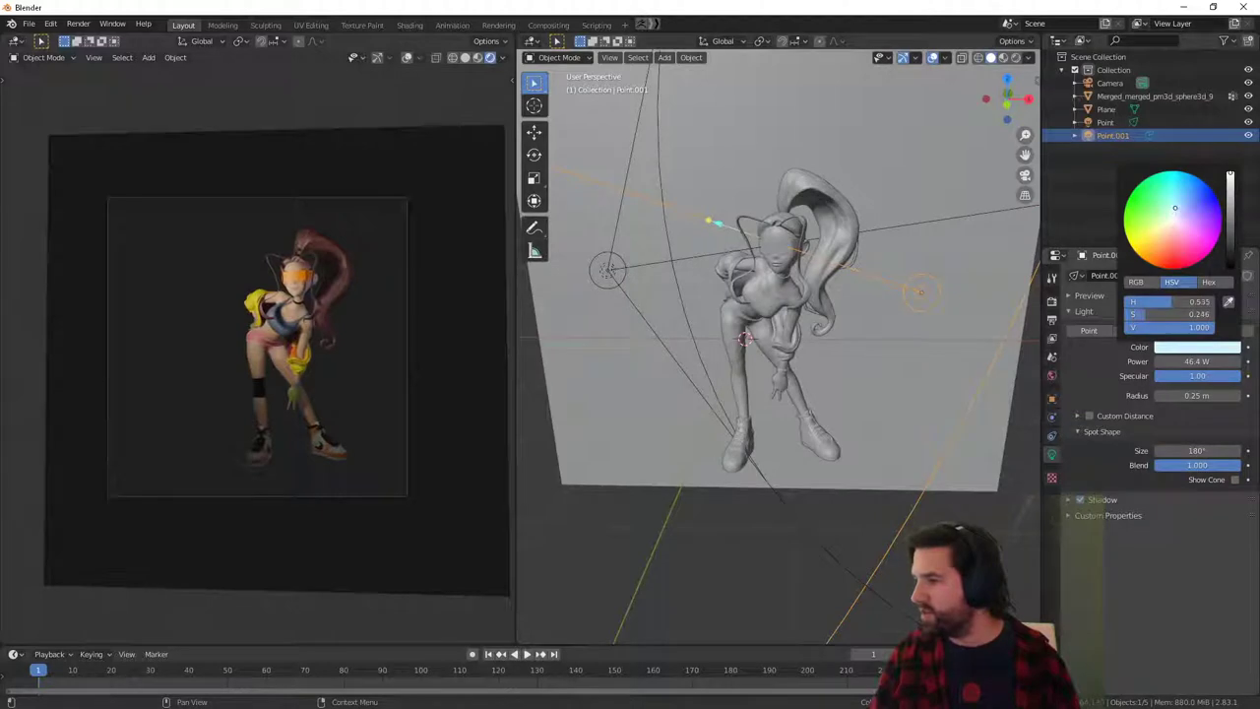
mouse_move(1175, 208)
left_mouse_down()
mouse_move(1203, 181)
mouse_move(1174, 216)
left_mouse_up()
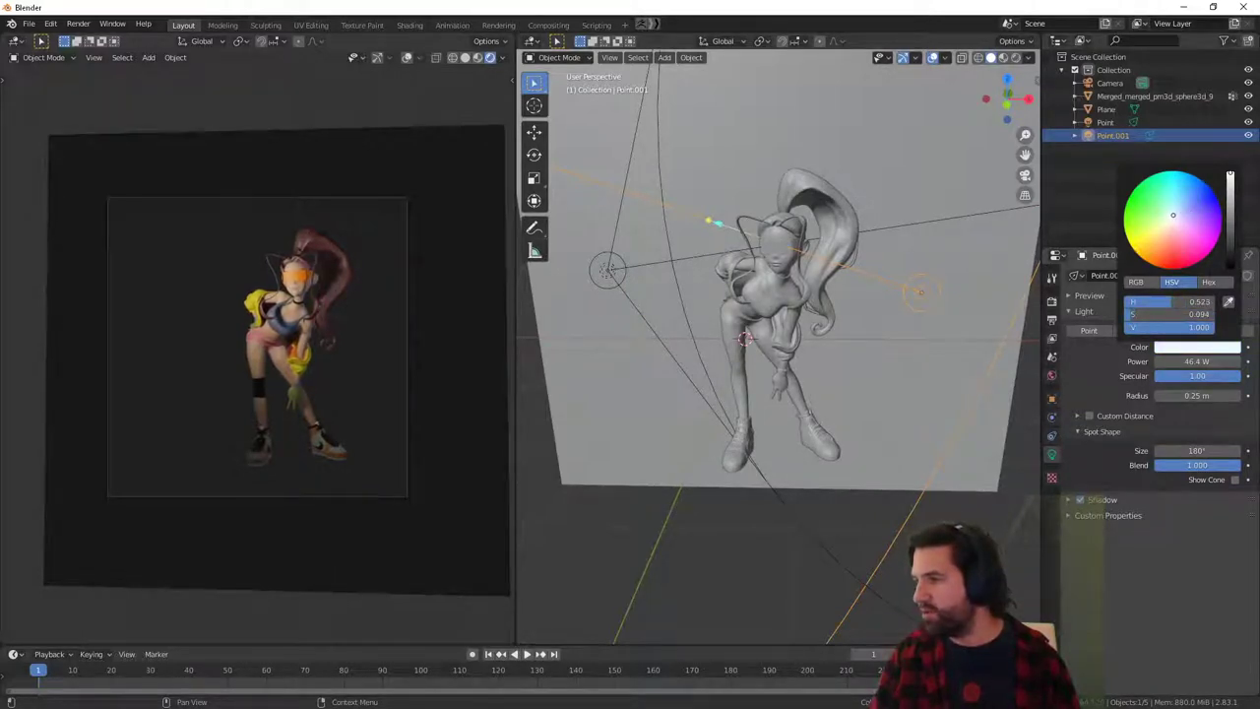
left_click(1214, 351)
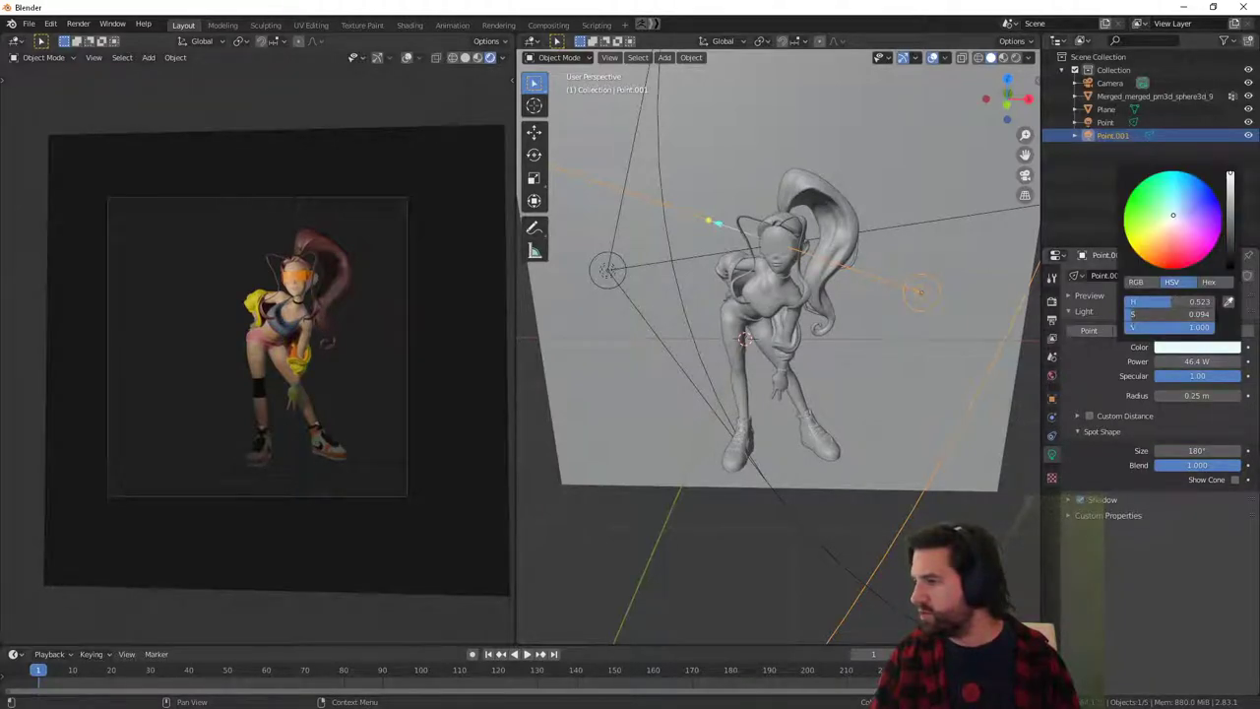
mouse_move(1133, 314)
left_mouse_down()
mouse_move(1164, 313)
mouse_move(1134, 313)
left_mouse_up()
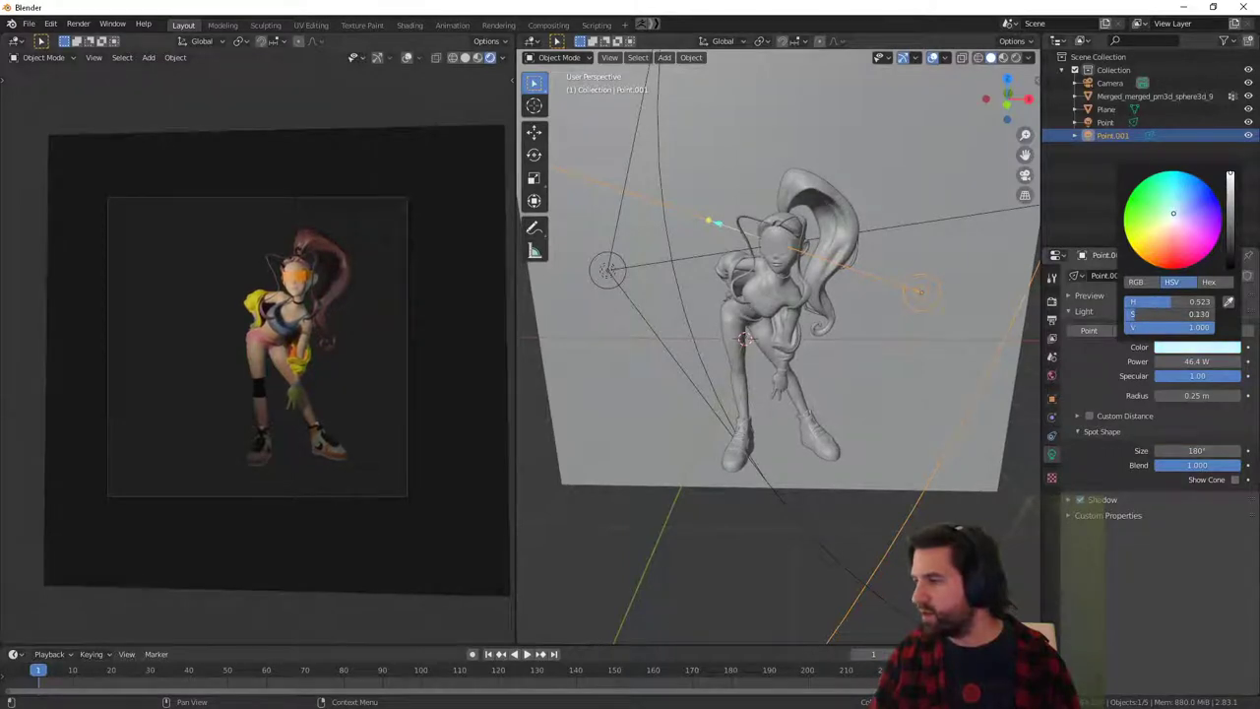
left_click(601, 513)
Turn on the gizmos in the rendered viewport showing the lit character.
scroll(448, 406, "up", 5)
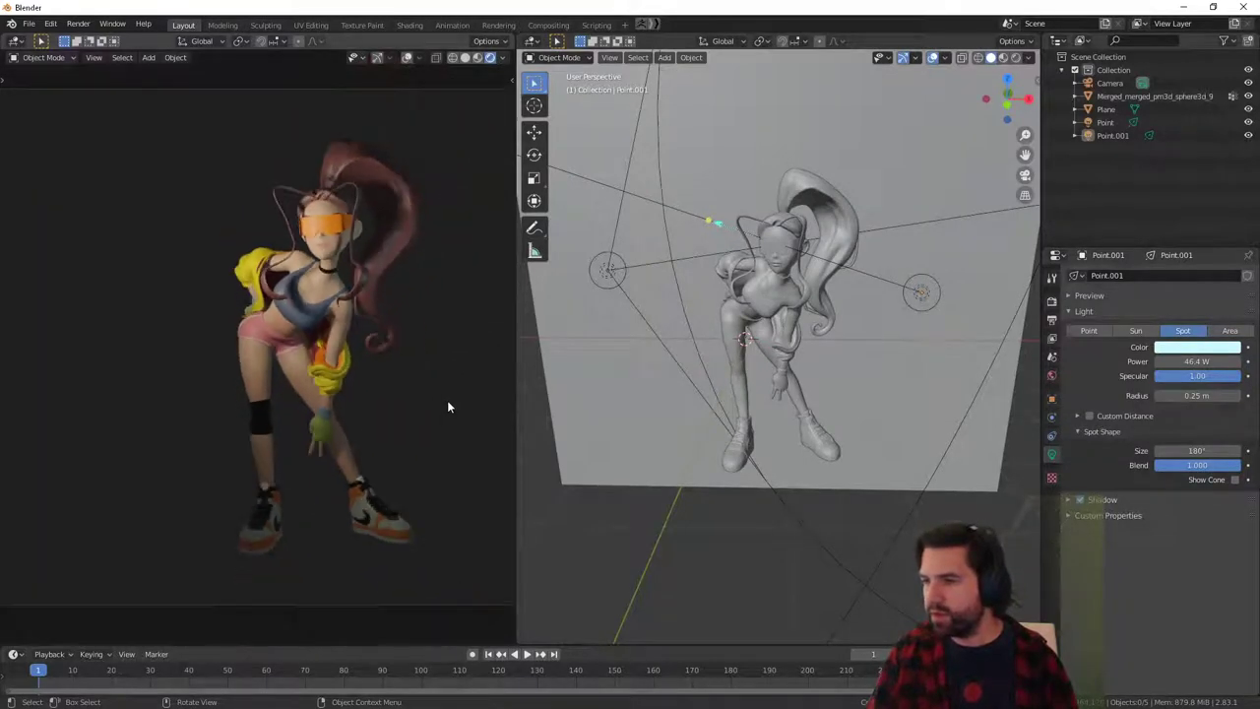
scroll(459, 395, "down", 5)
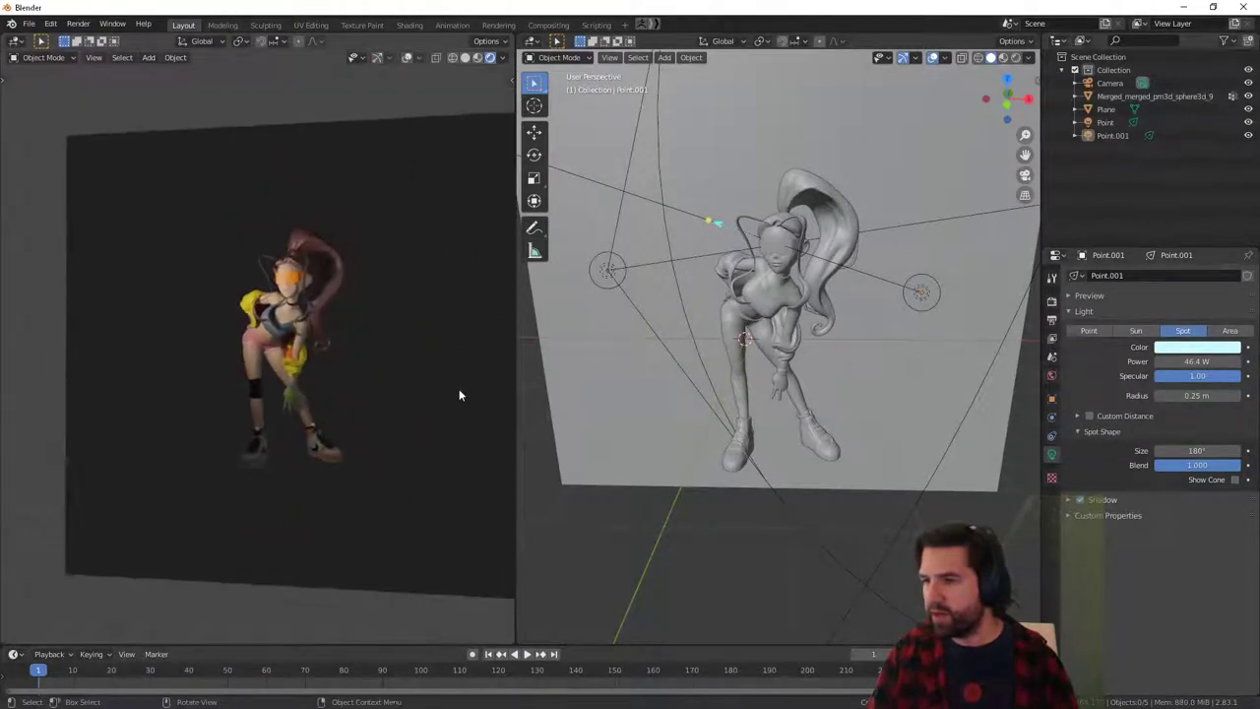
left_click(506, 79)
left_click(509, 79)
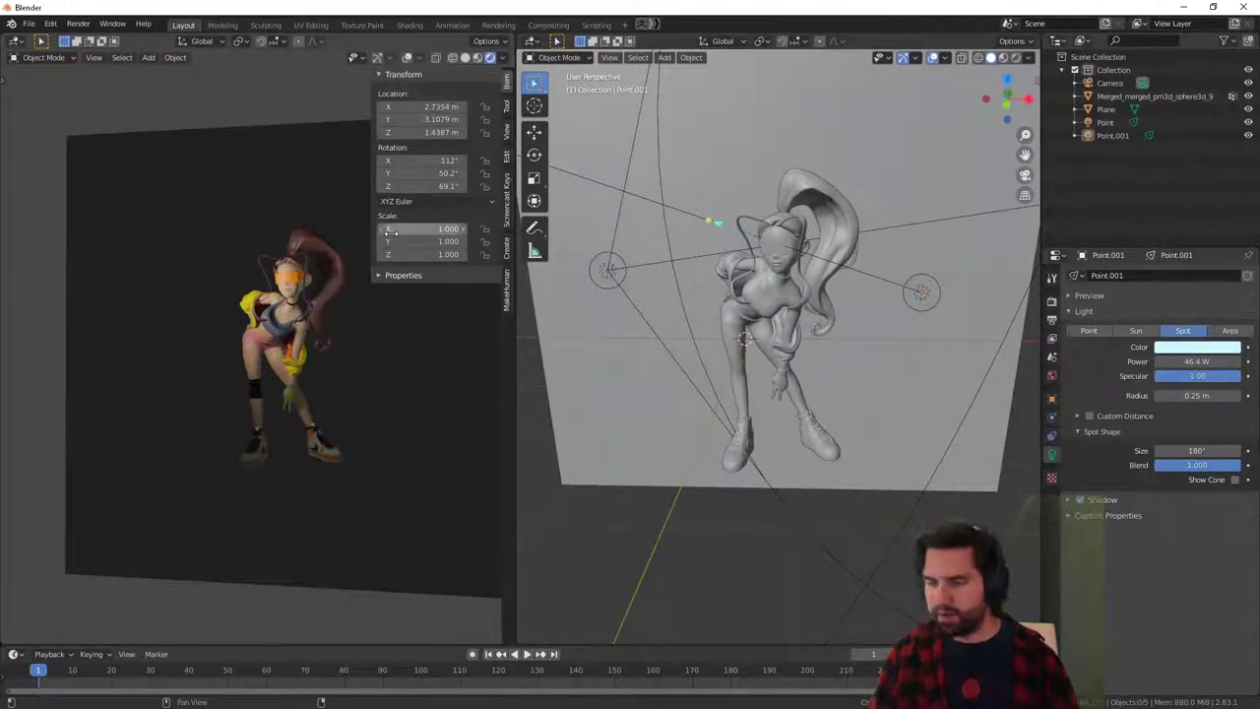
key("n")
left_click(378, 57)
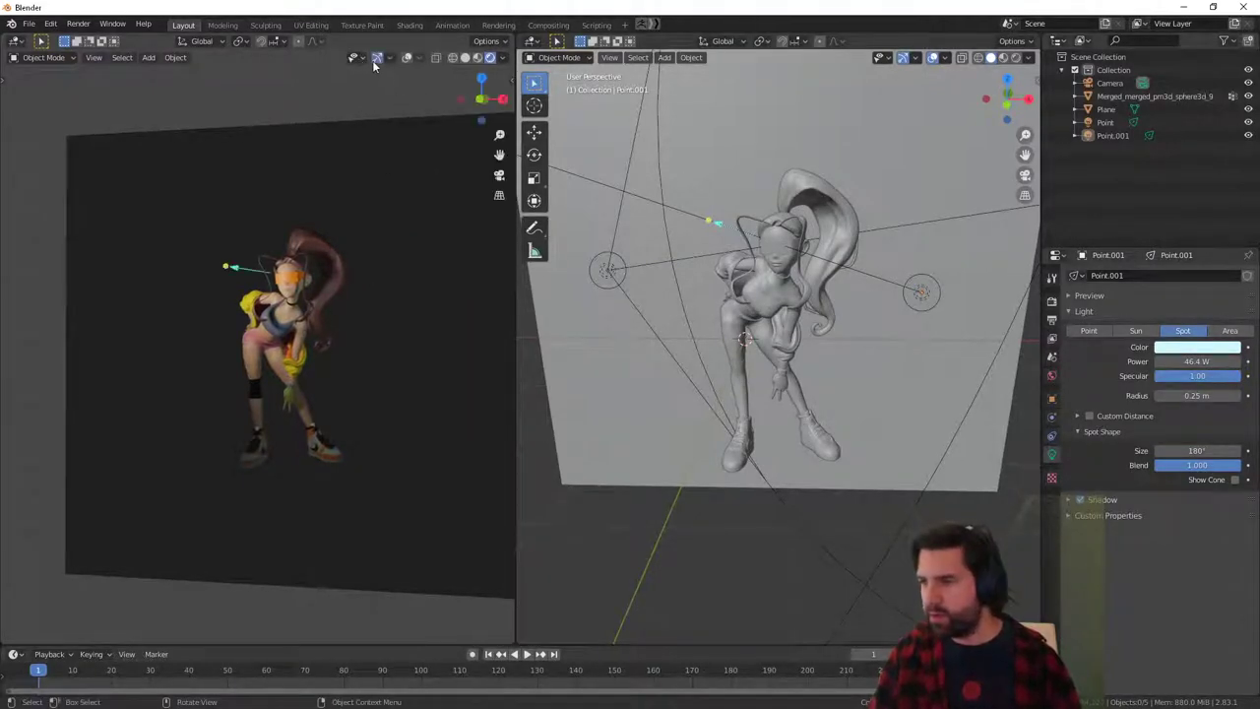
scroll(375, 337, "up", 3)
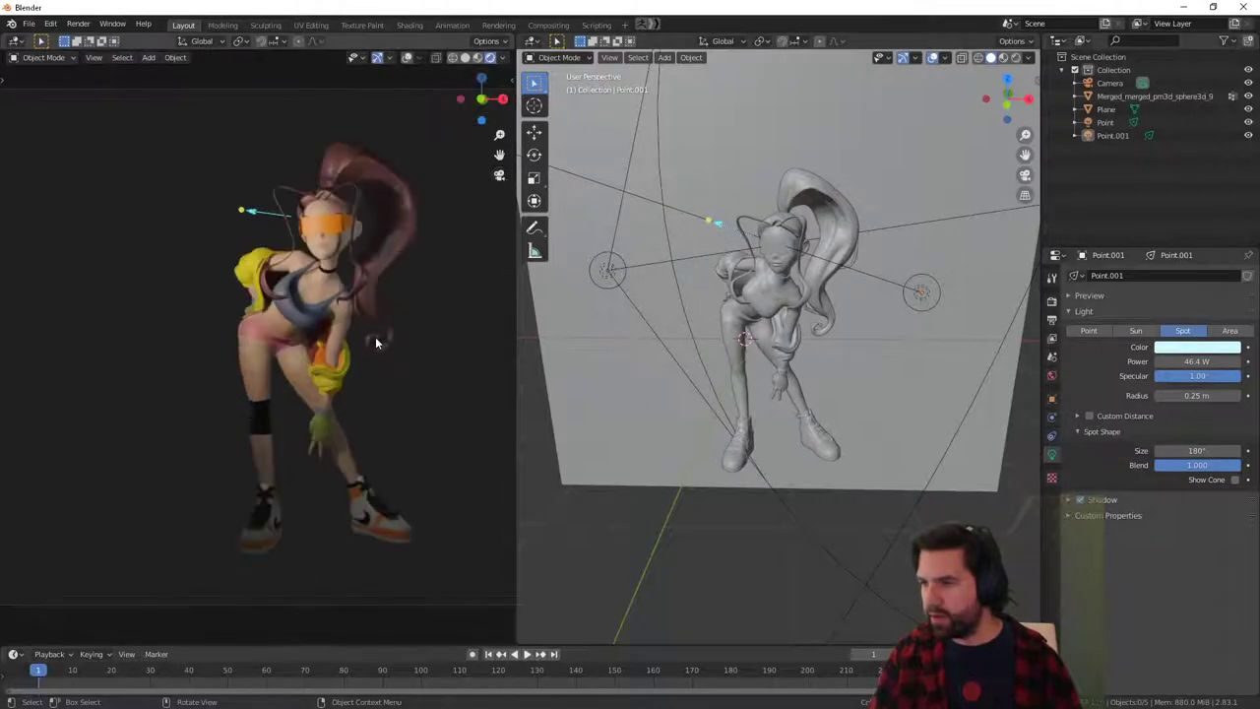
scroll(375, 342, "up", 2)
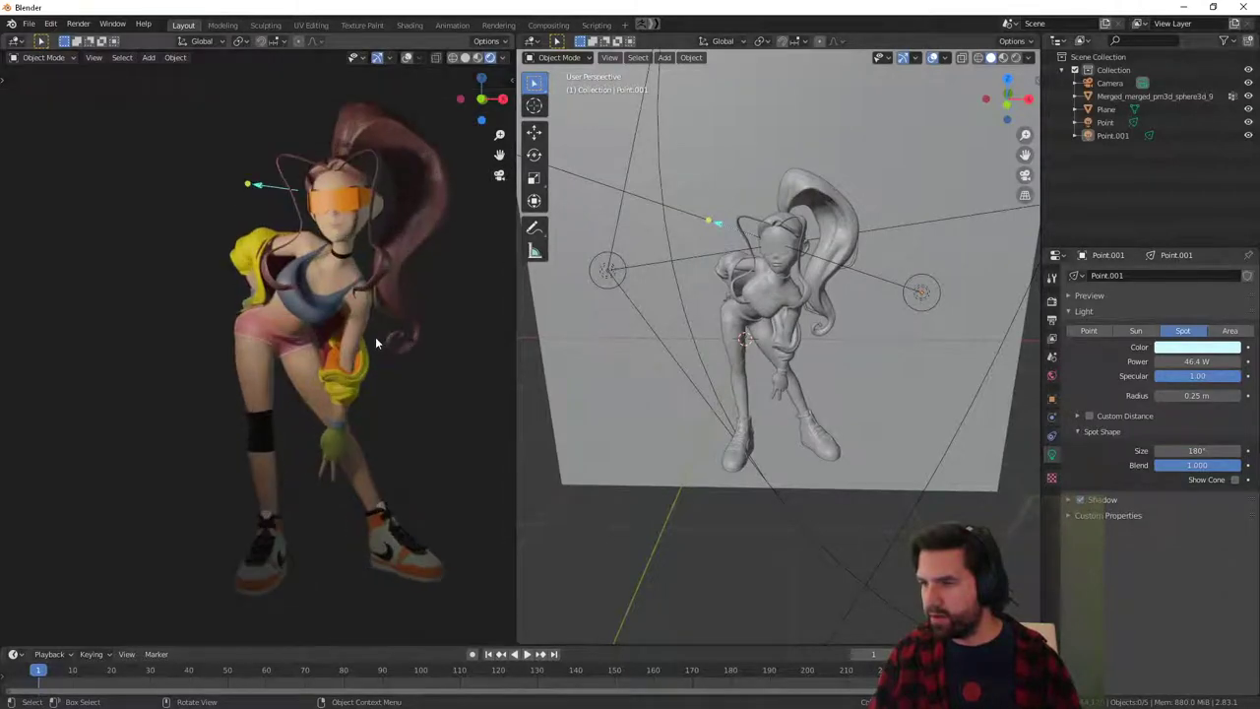
Set the ponytail-side spot light's power to 32.5 W and shift its tint to hue 0.482, saturation 0.121.
middle_click_drag(856, 471, 856, 333)
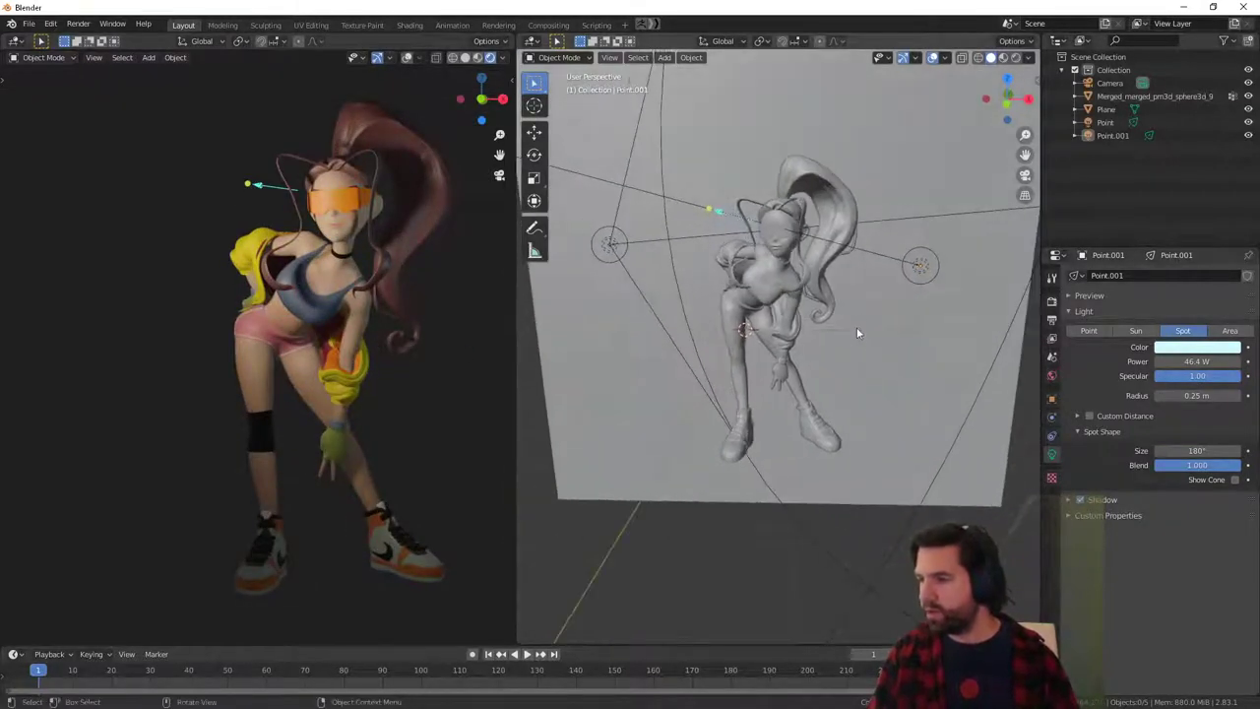
left_click(916, 281)
mouse_move(1197, 361)
left_mouse_down()
mouse_move(1172, 361)
mouse_move(1187, 362)
left_mouse_up()
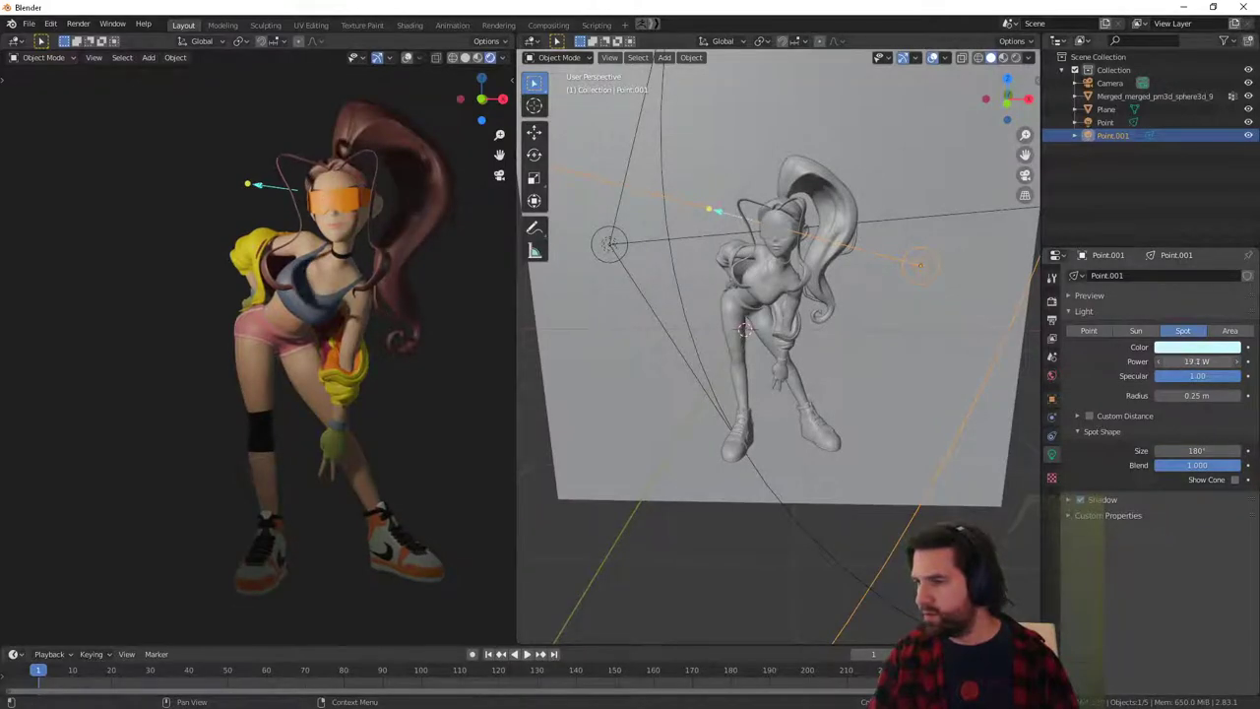
left_click(1224, 350)
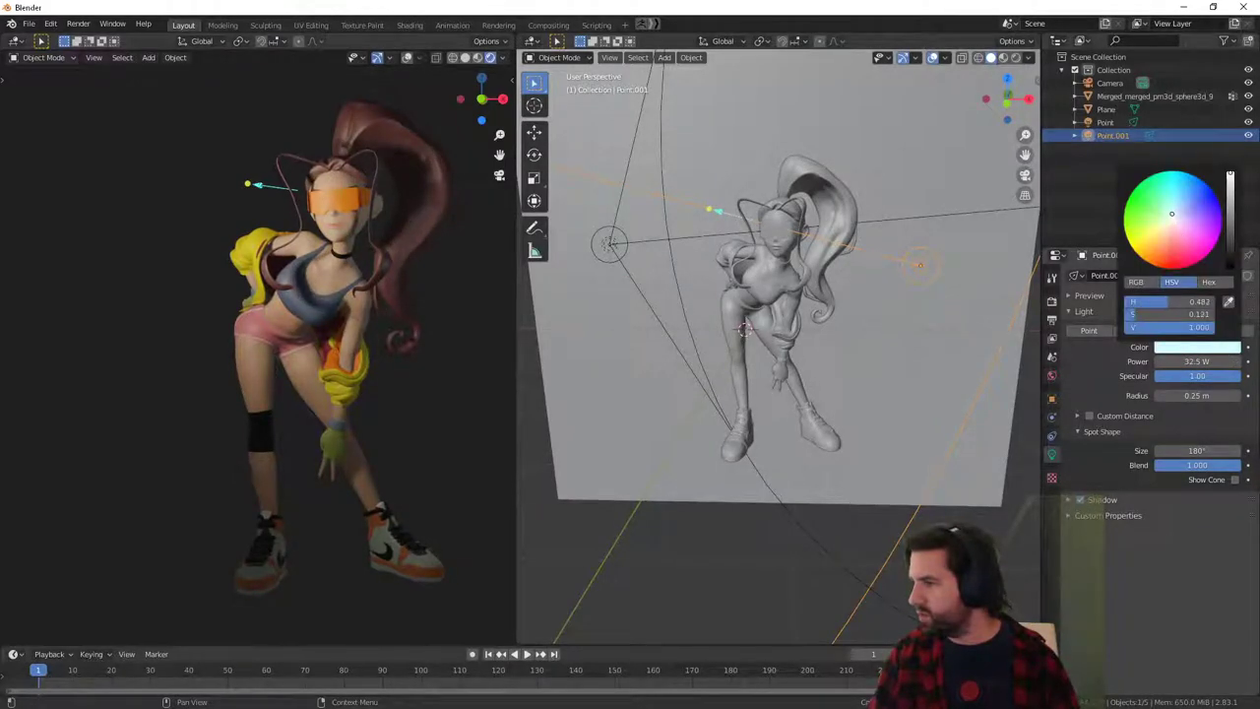
Soften the selected spotlight's pale blue tint to hue 0.500 and saturation 0.077.
left_click_drag(1139, 316, 1136, 316)
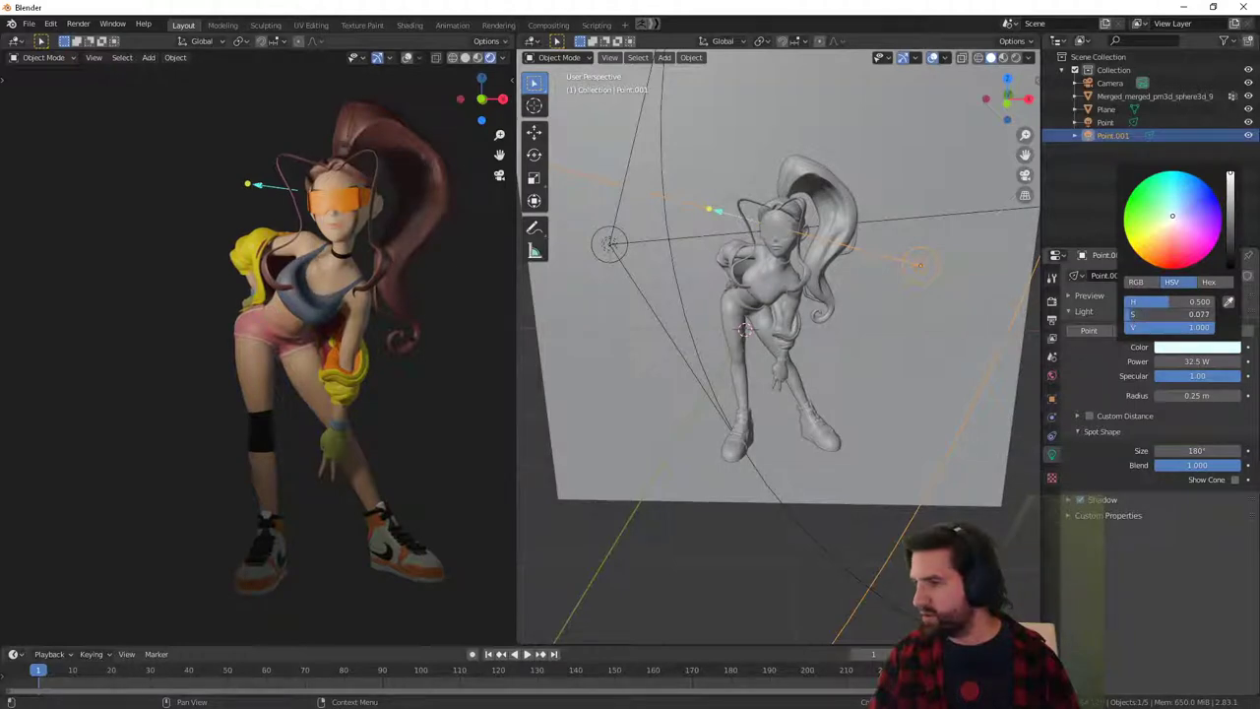
left_click(705, 547)
left_click(923, 279)
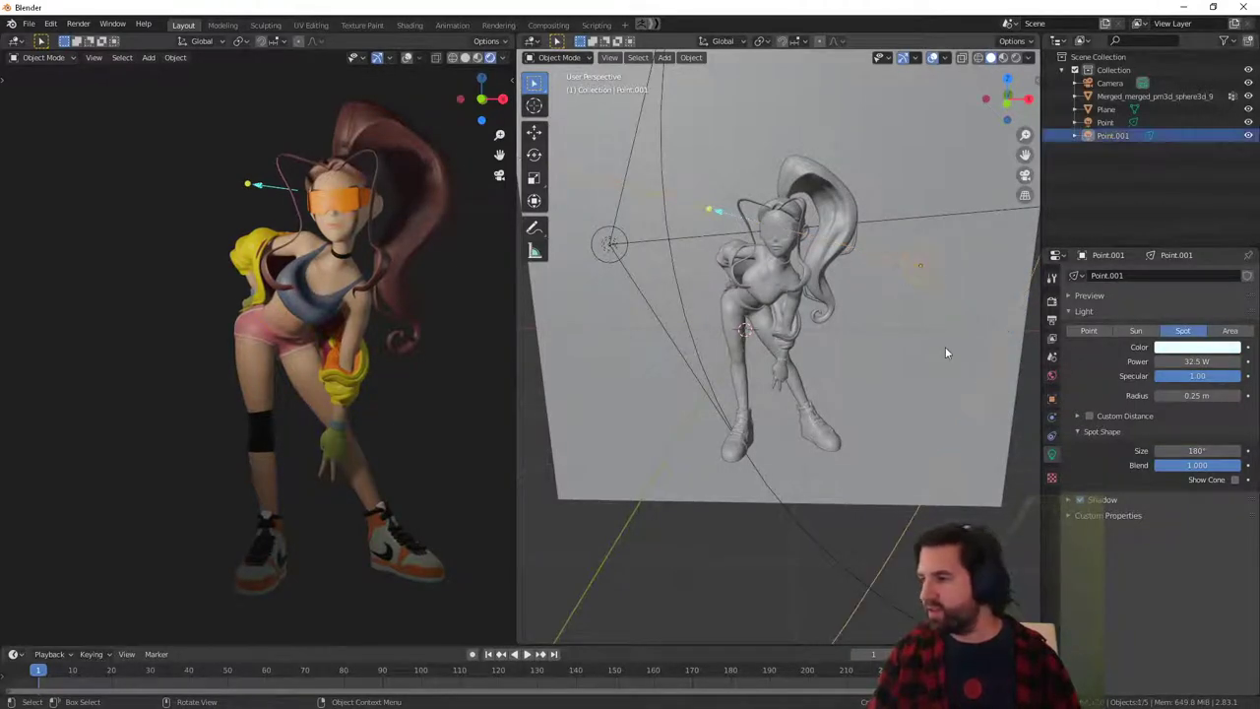
Adjust the height of the pale blue spotlight beside the character.
middle_click_drag(946, 350, 915, 406)
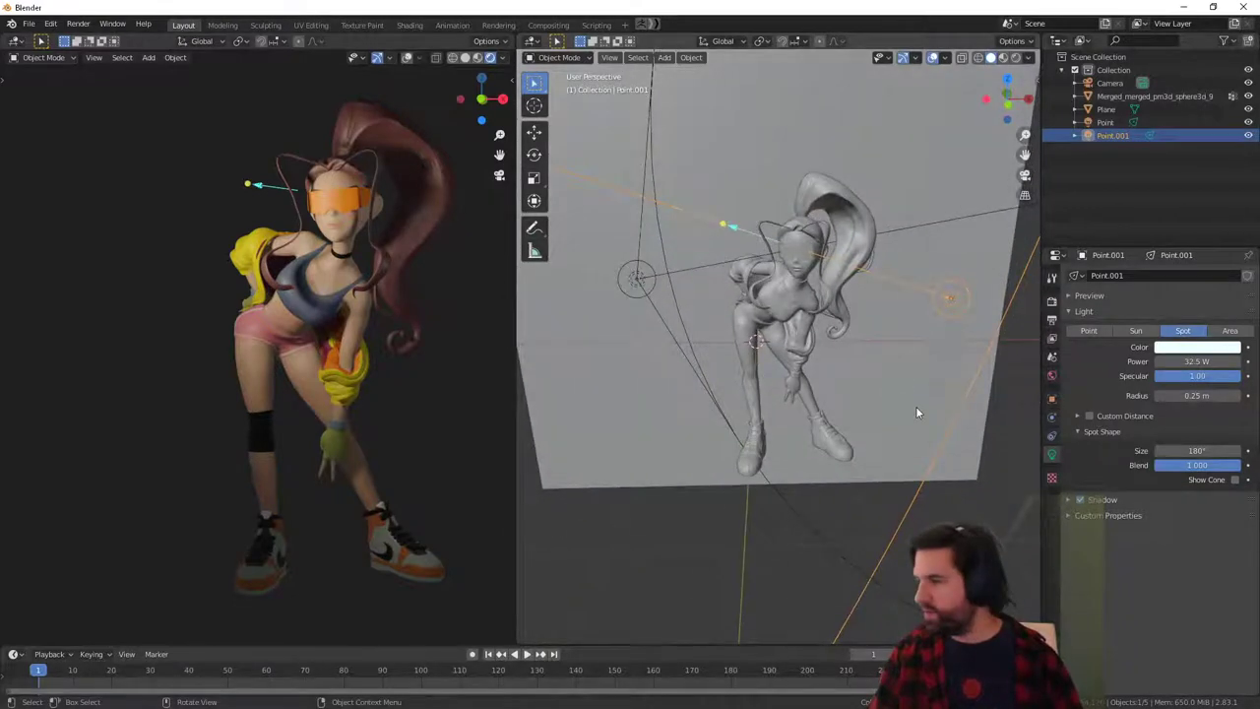
key("g")
left_click(729, 229)
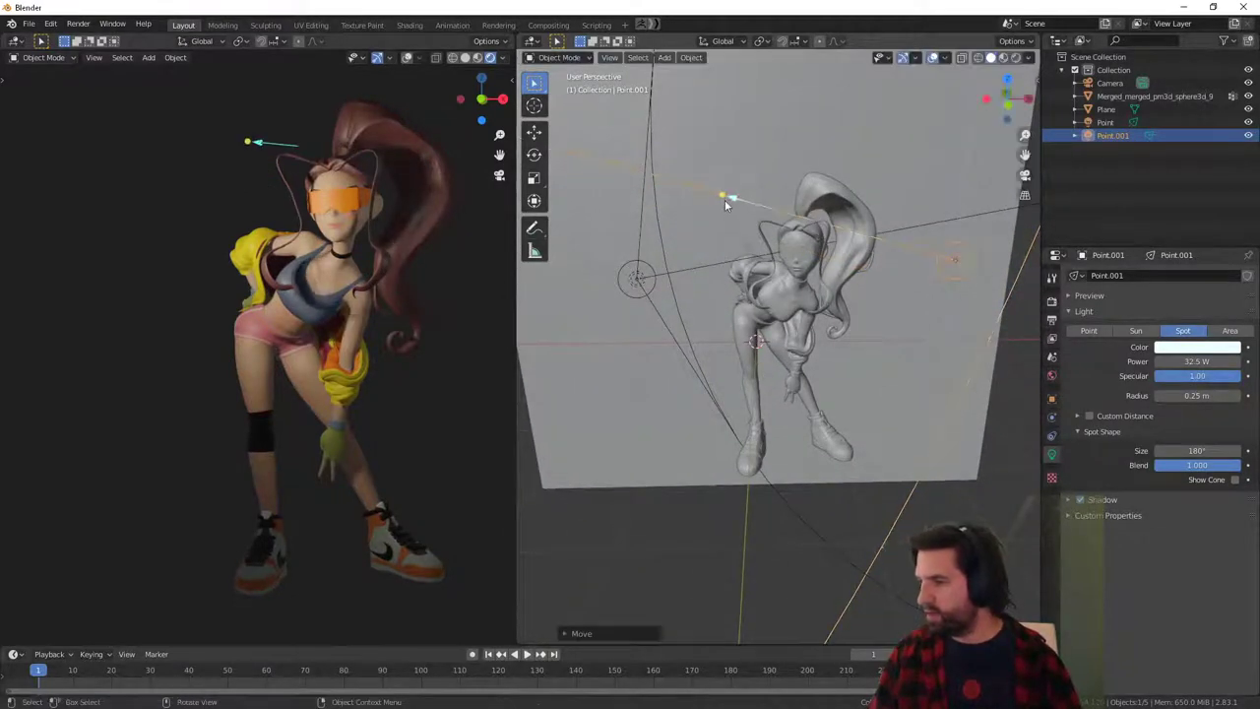
Narrow the pale blue spotlight's cone to a spot size of 76°.
middle_click_drag(817, 315, 764, 274)
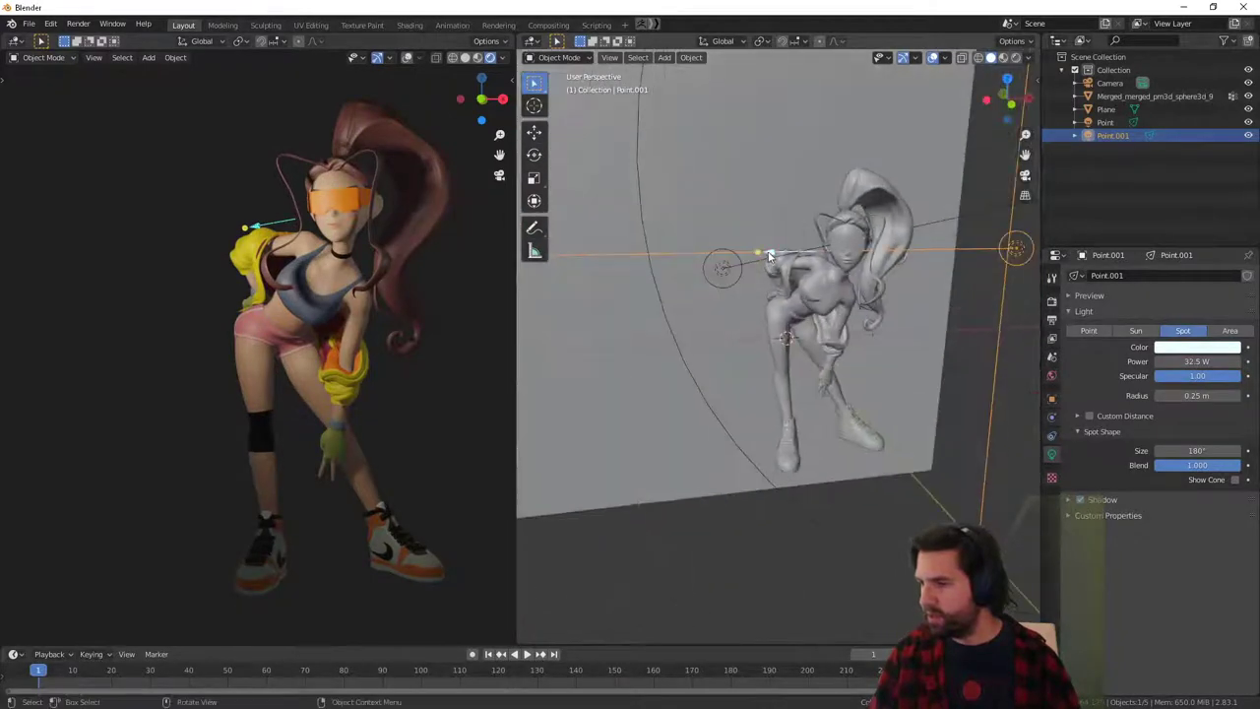
key("g")
left_click_drag(722, 253, 858, 267)
left_click(736, 507)
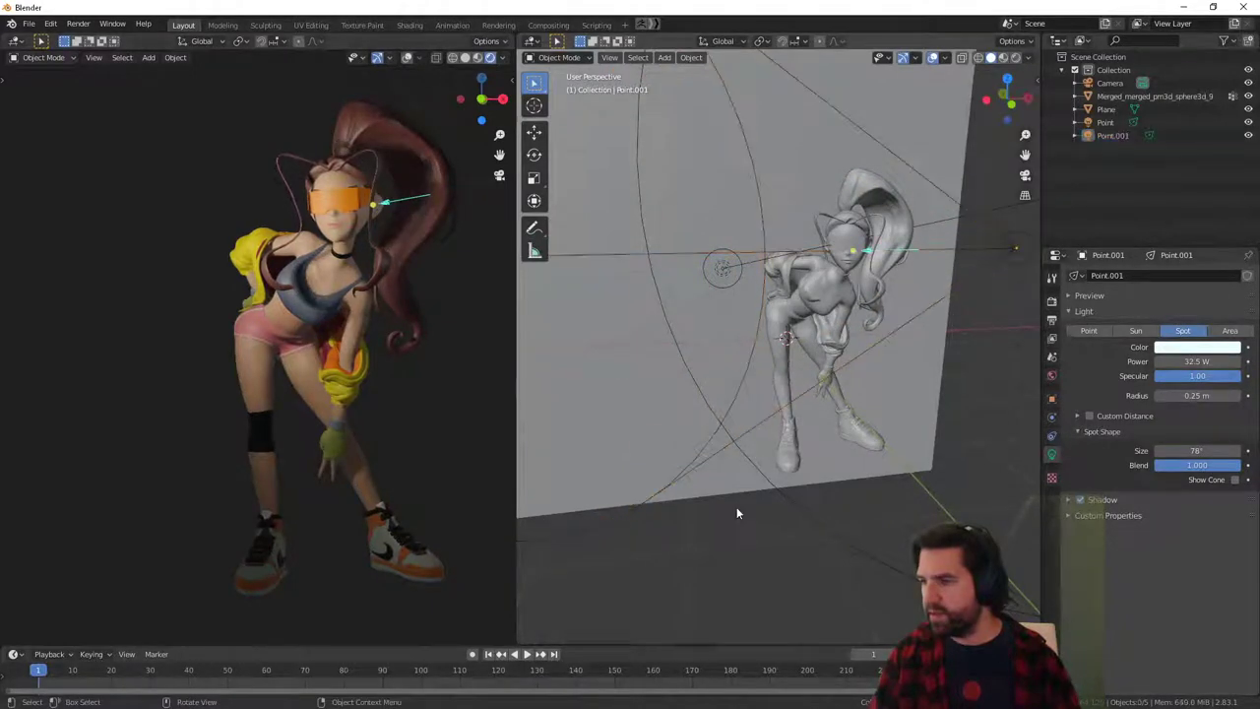
Widen the warm 400 W spotlight's cone to a spot size of 146°.
left_click(741, 282)
middle_click_drag(742, 282, 695, 305)
left_click(695, 300)
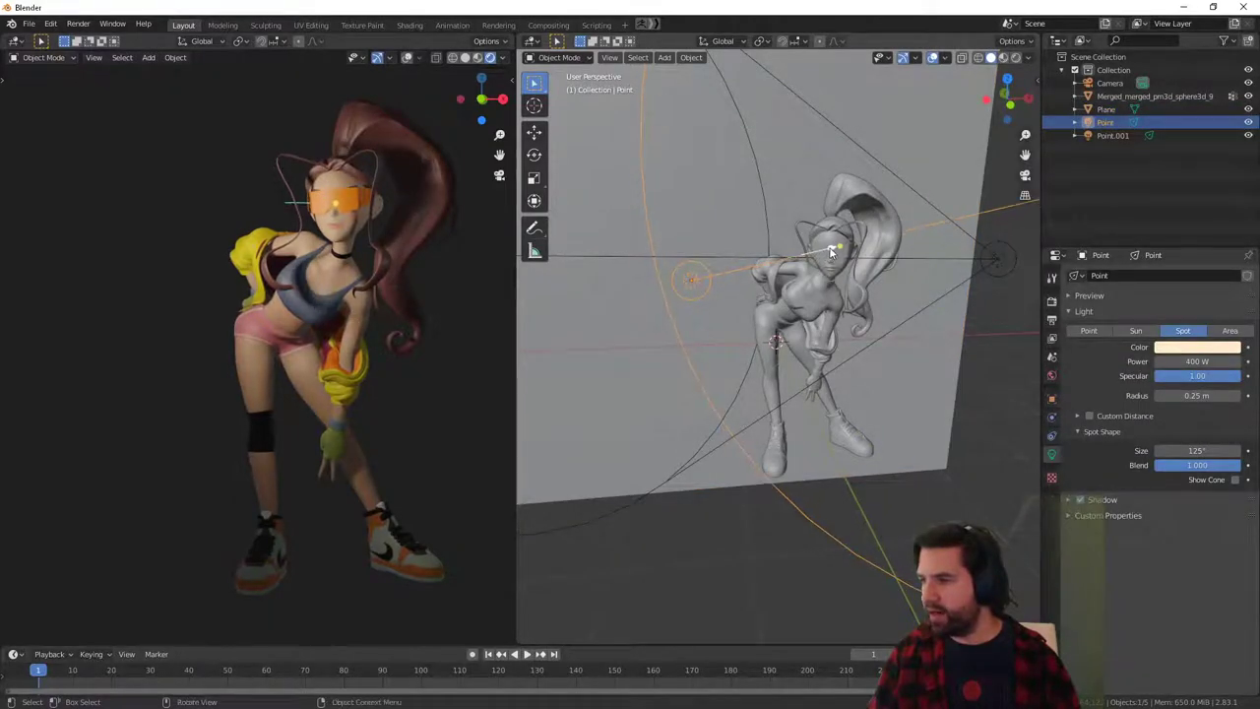
left_click_drag(830, 253, 842, 247)
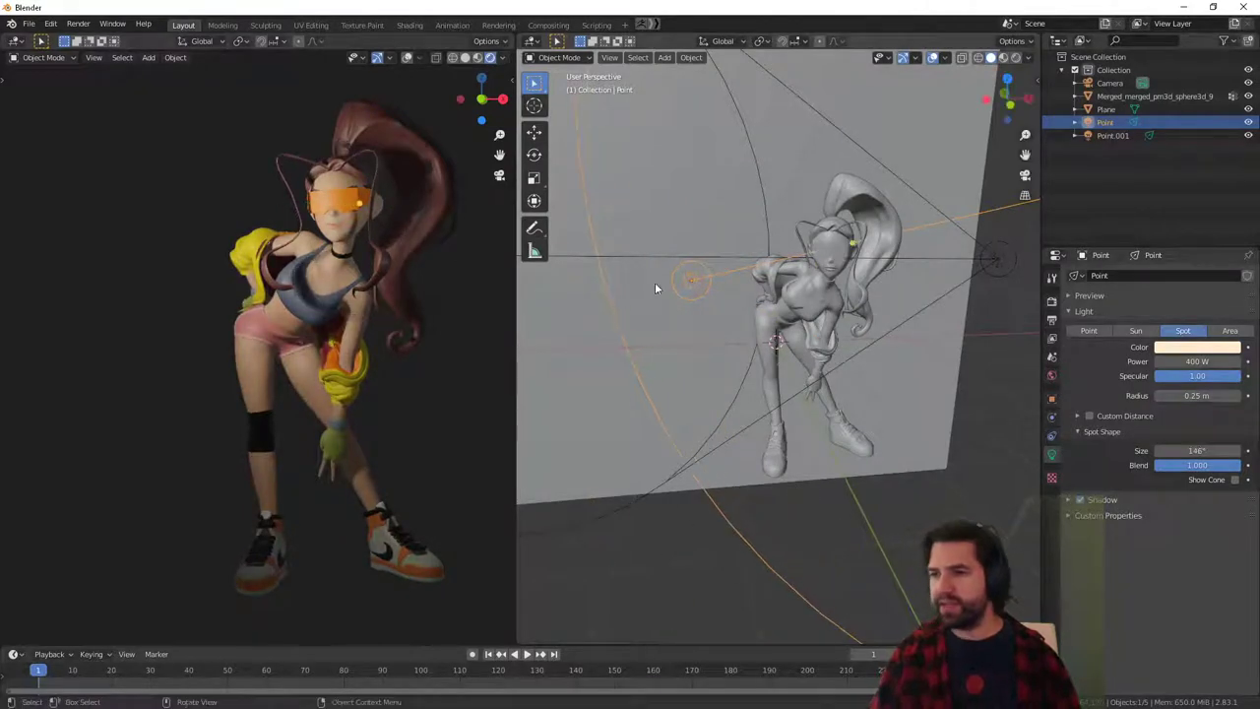
Select the character mesh and open it in Edit Mode.
left_click(830, 277)
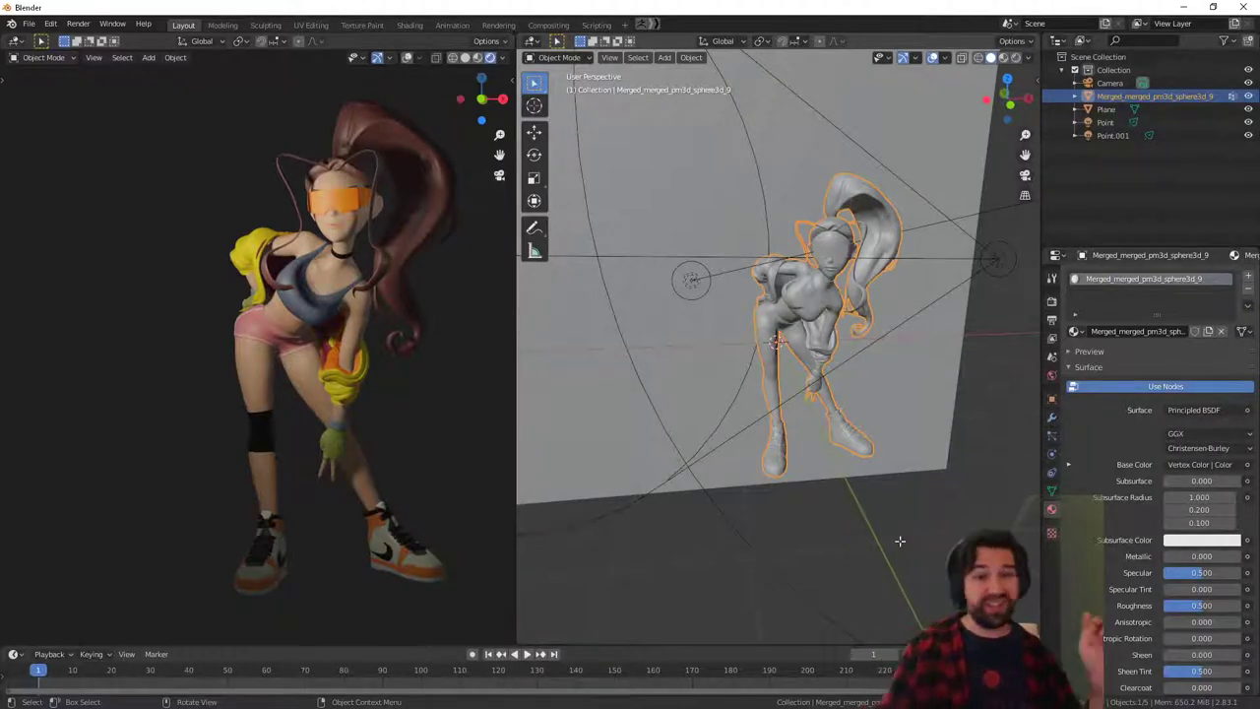
key("Tab")
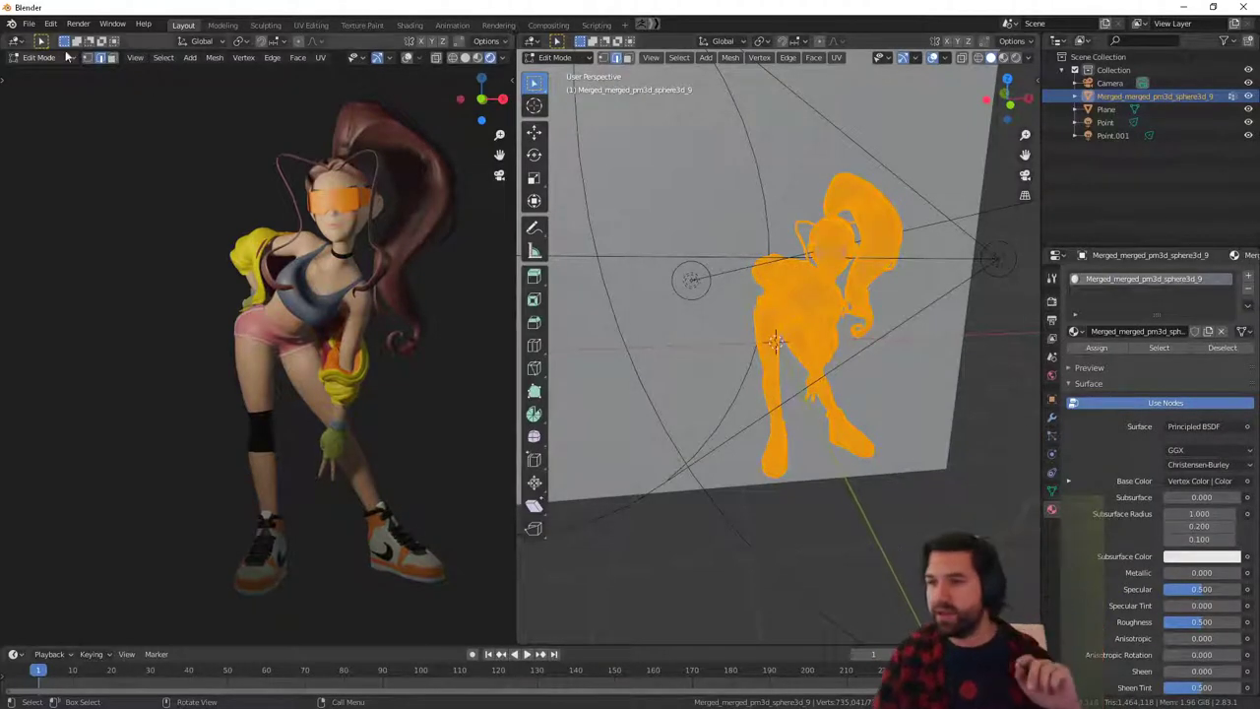
Save the scene as shakeITRender.blend in the ShakeIt folder on the Desktop.
left_click(29, 23)
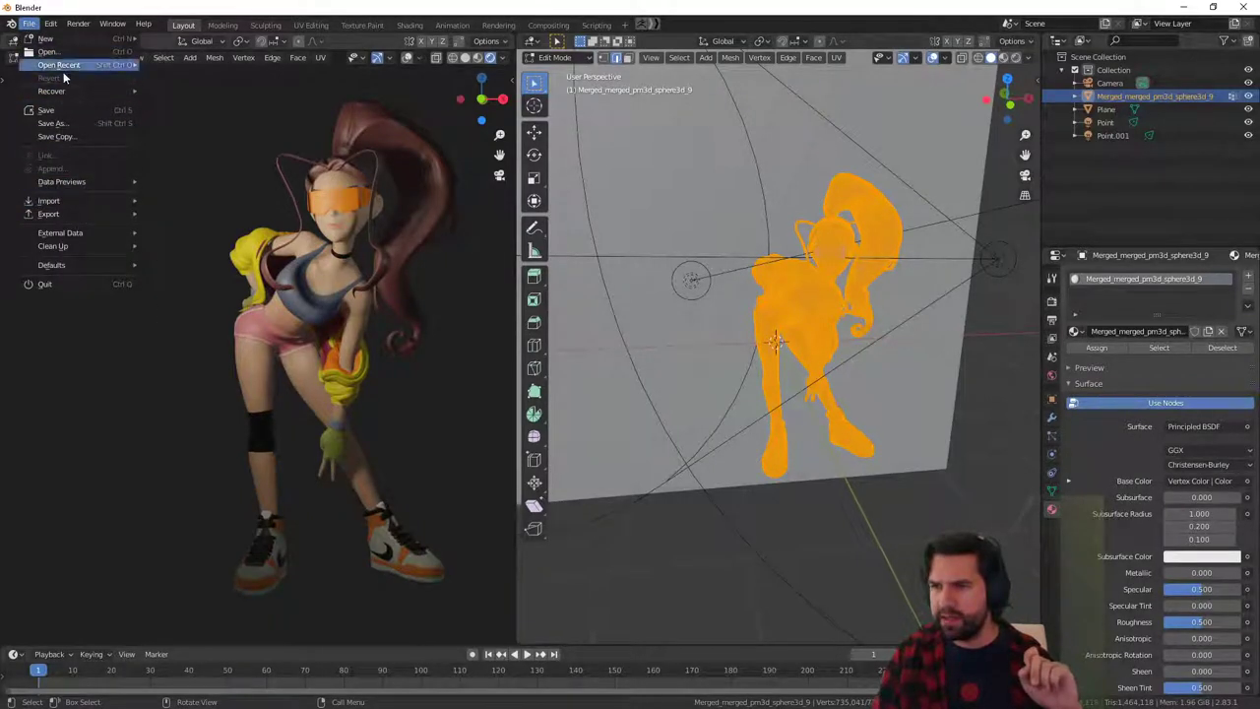
left_click(65, 110)
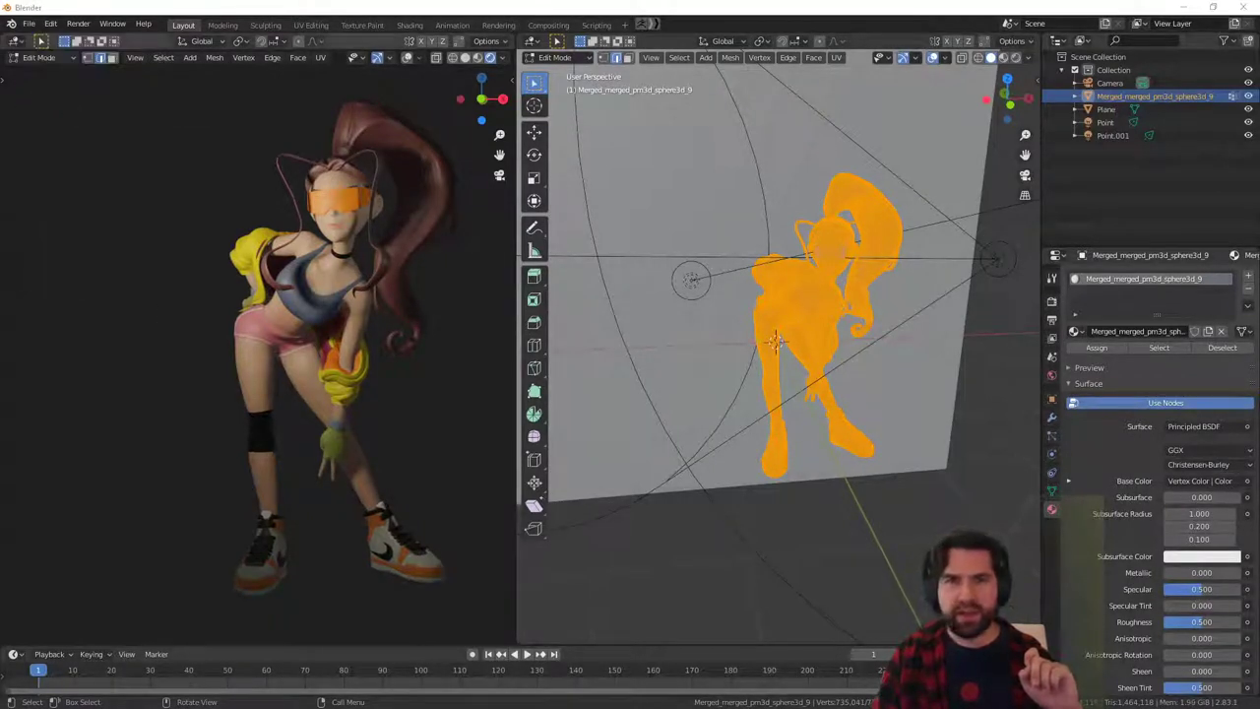
left_click(455, 256)
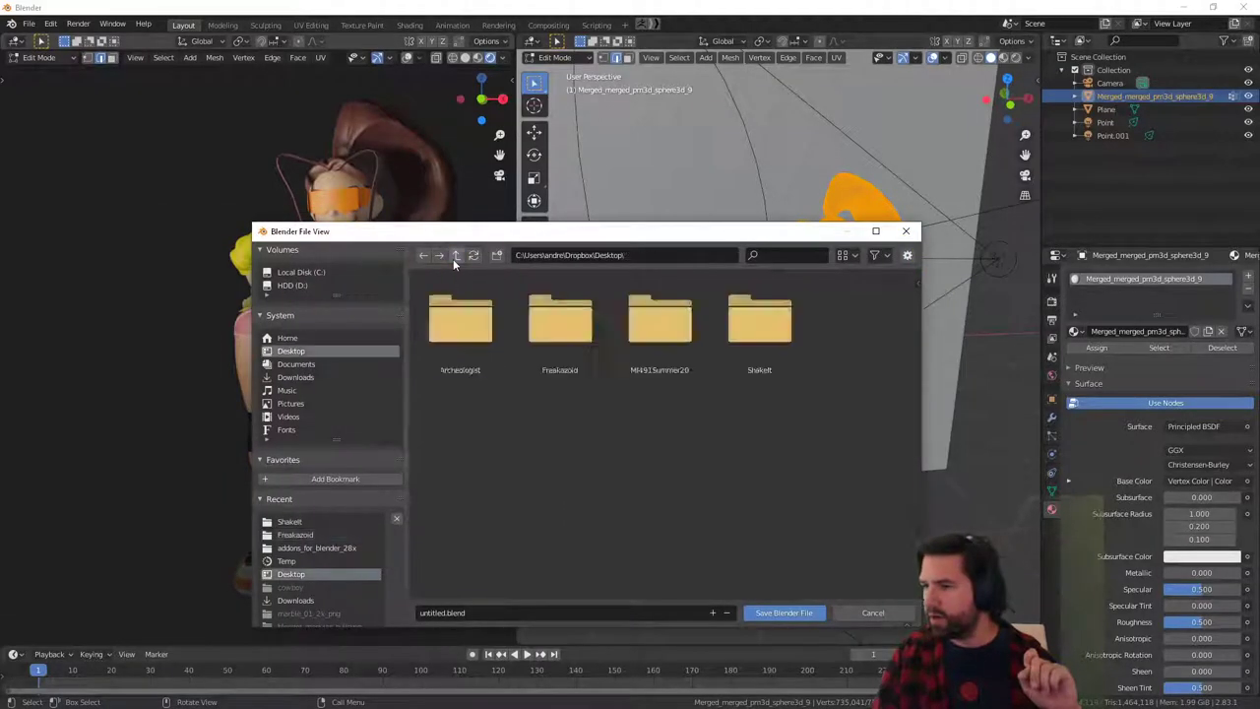
left_click(749, 326)
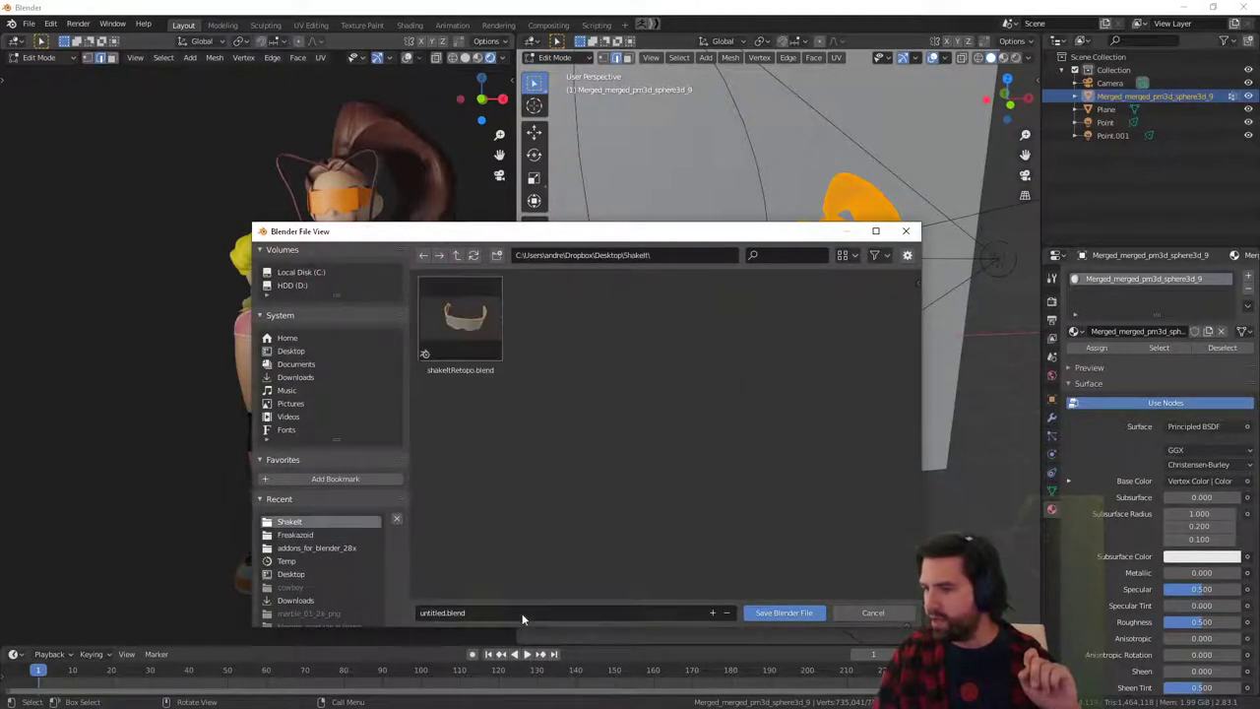
left_click(514, 612)
type("shake")
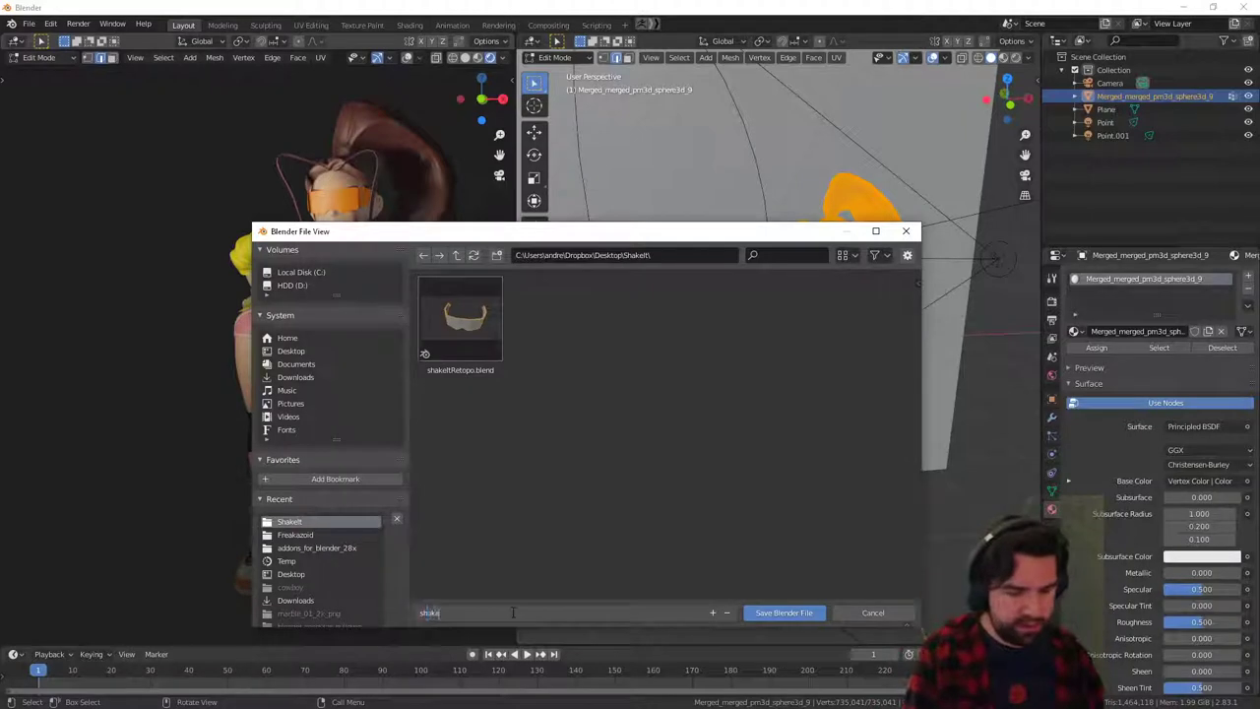
type("ltR")
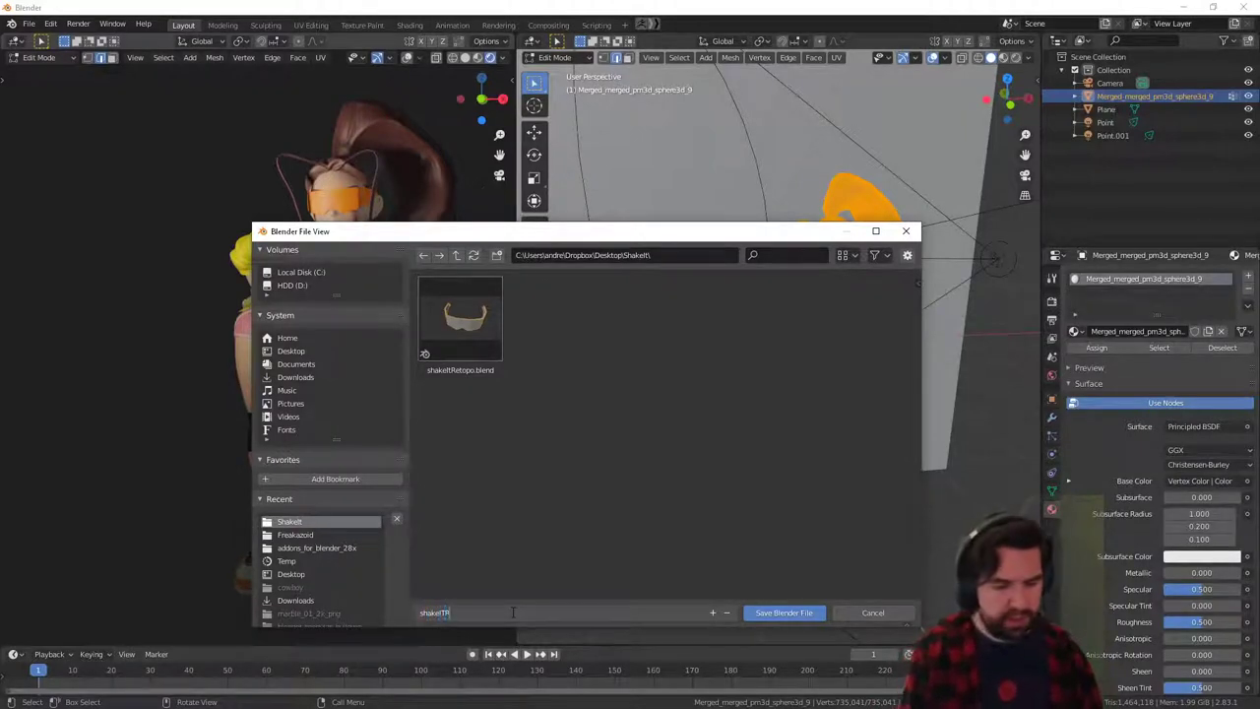
type("ender")
key("Return")
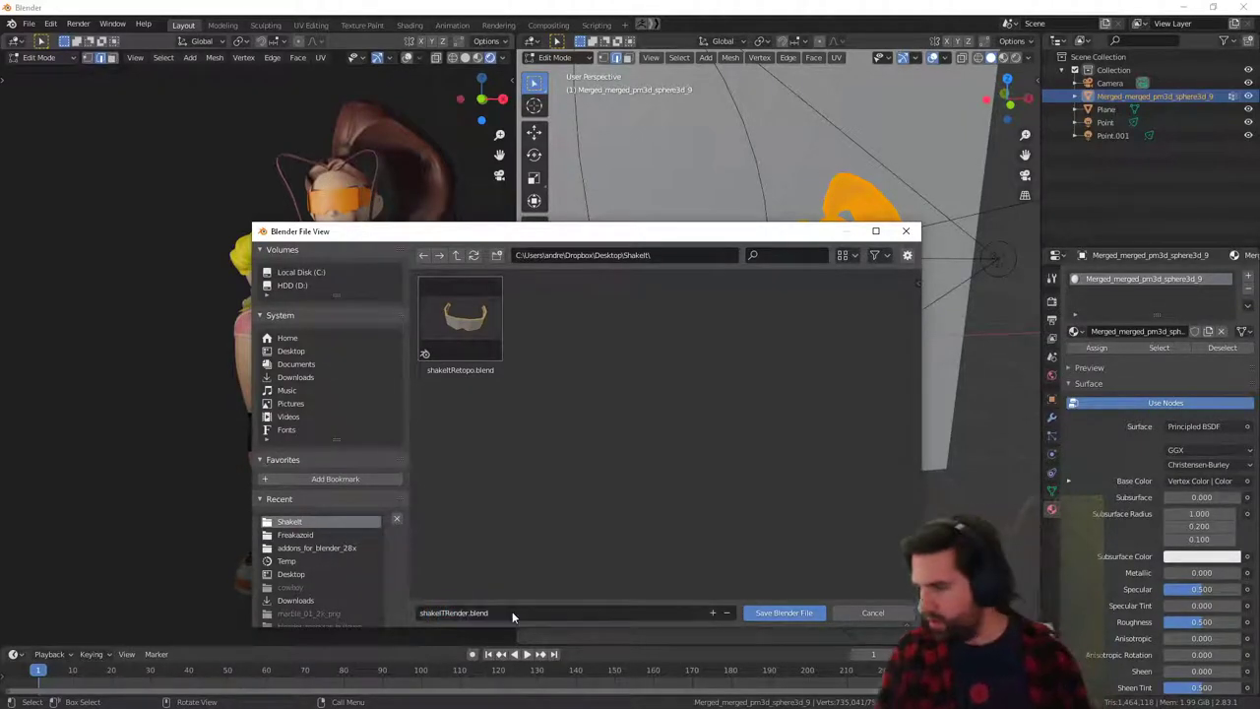
left_click(798, 615)
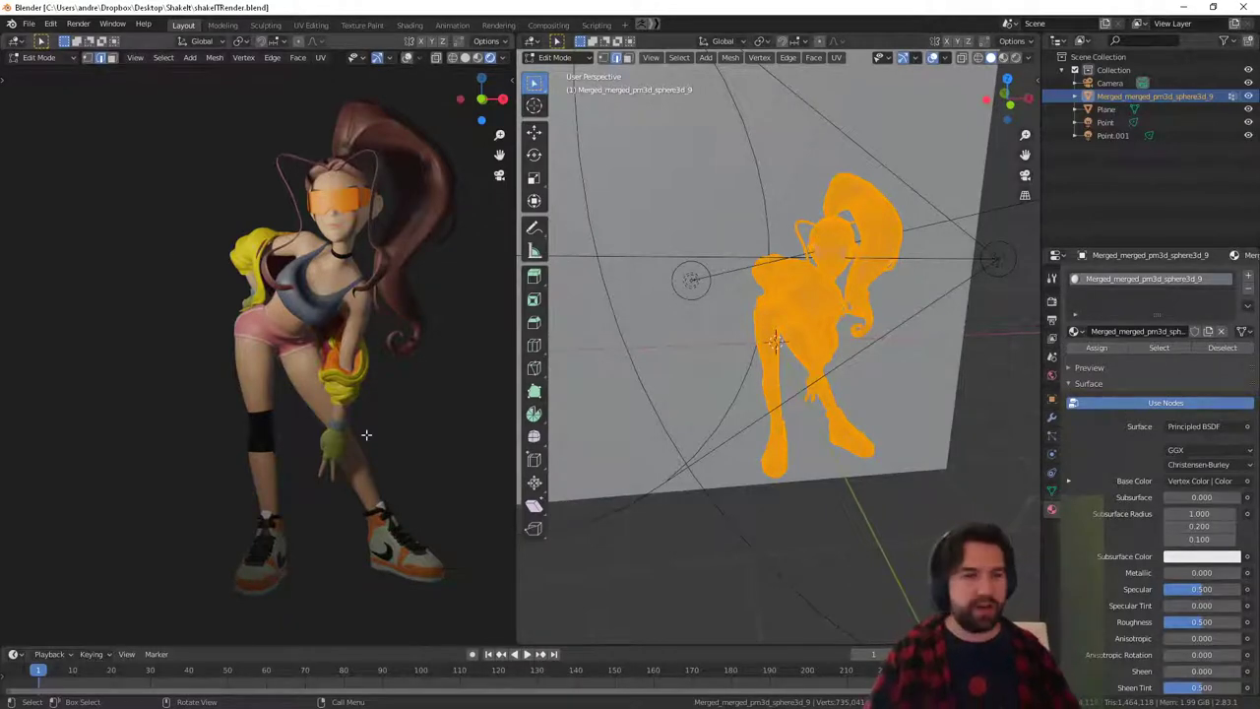
Separate the whole character mesh by loose parts and return to Object Mode.
middle_click_drag(915, 492, 847, 373)
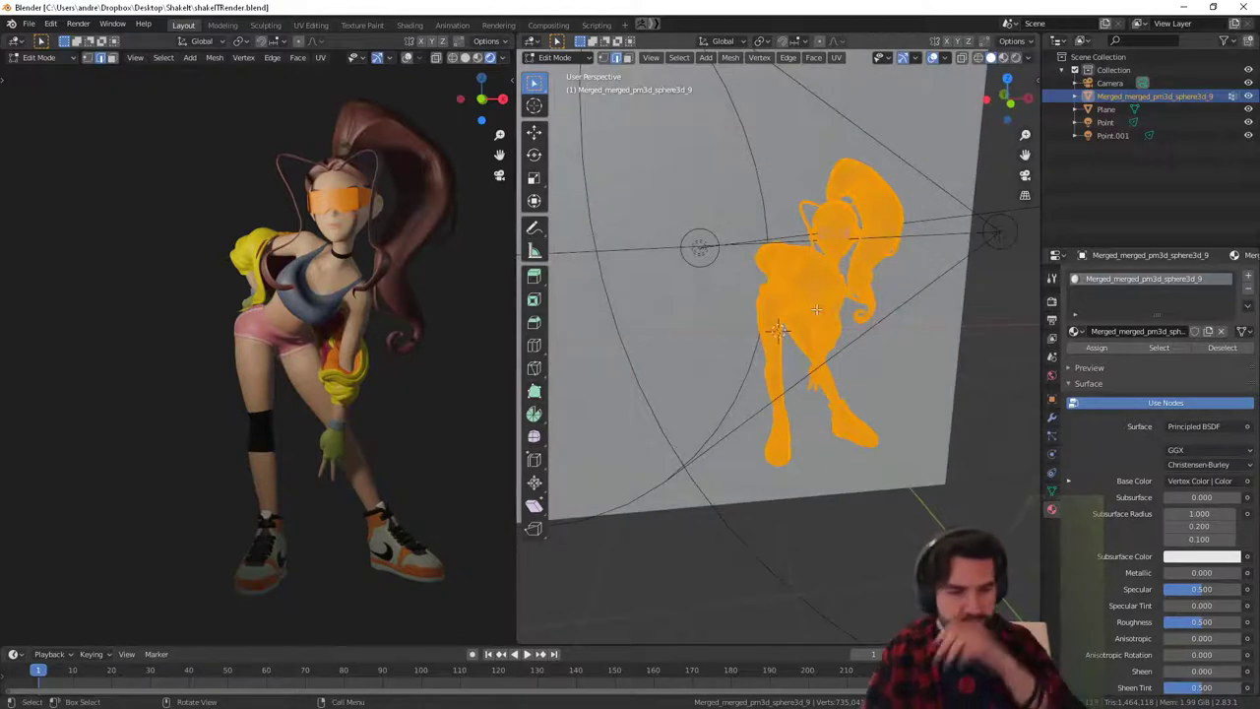
key("p")
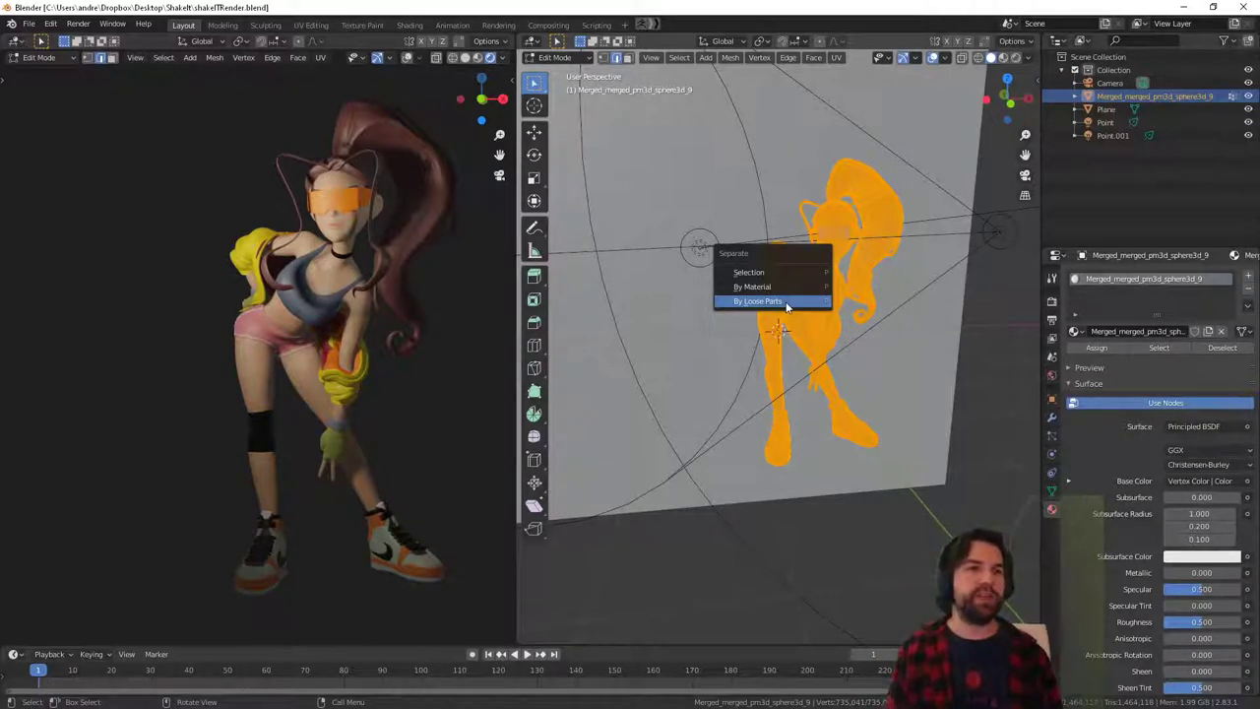
left_click(784, 301)
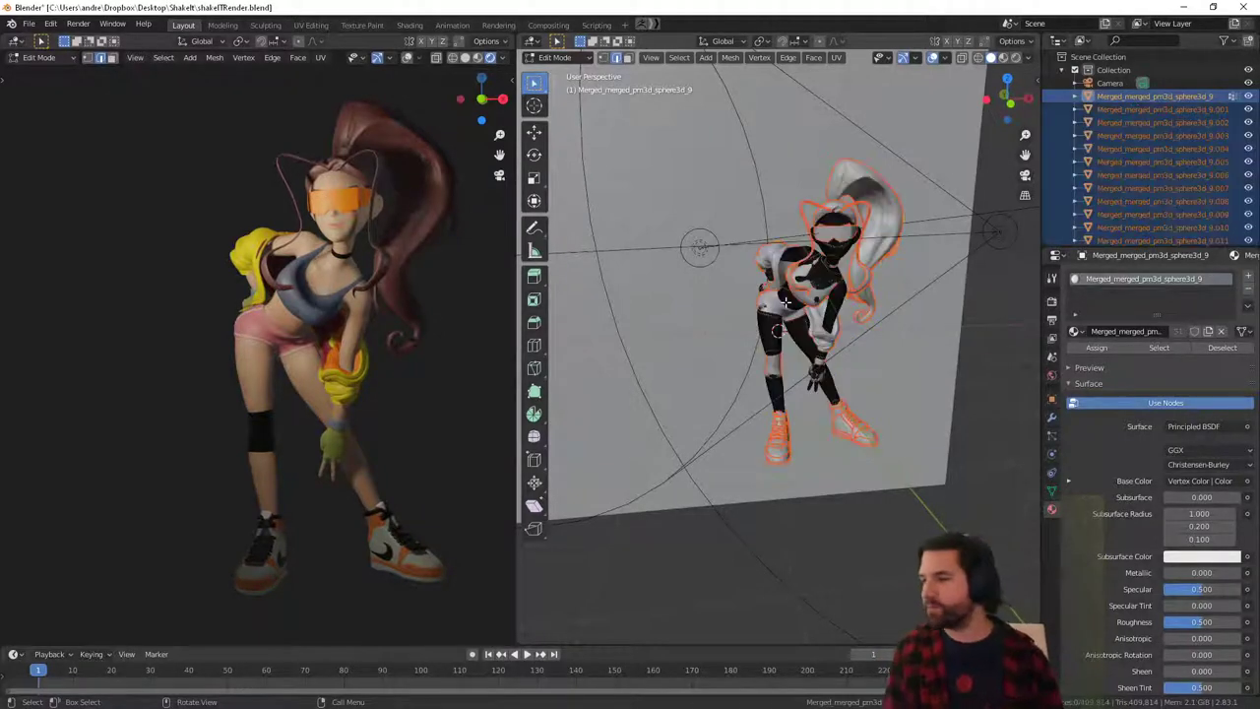
key("Tab")
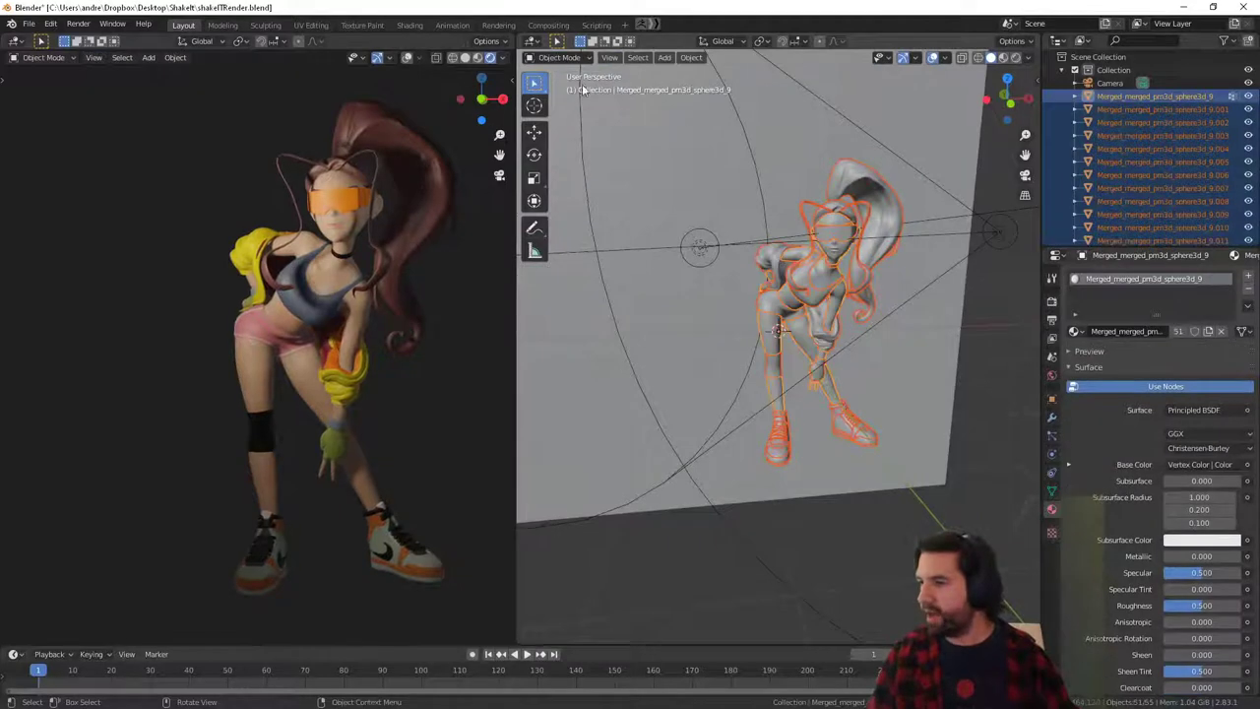
Give the orange visor its own single-user copy of the material and set its blend mode to Alpha Blend, keeping shadow mode Opaque.
left_click(842, 241)
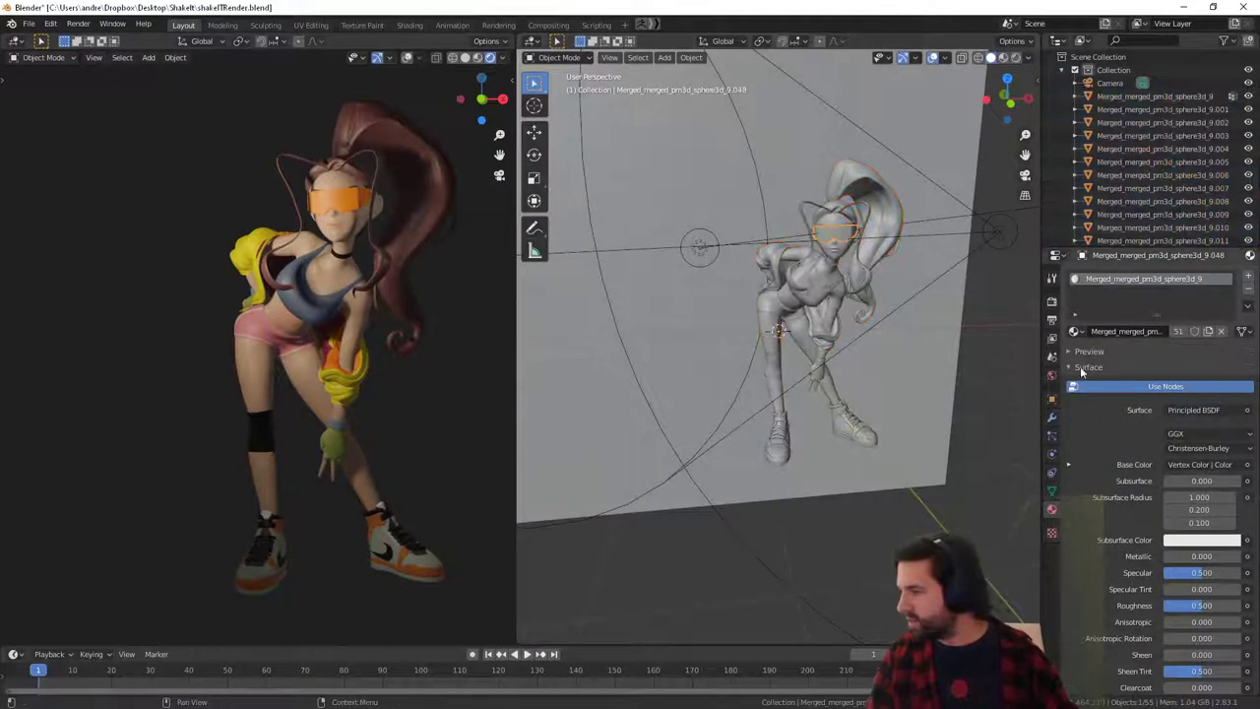
left_click(1179, 331)
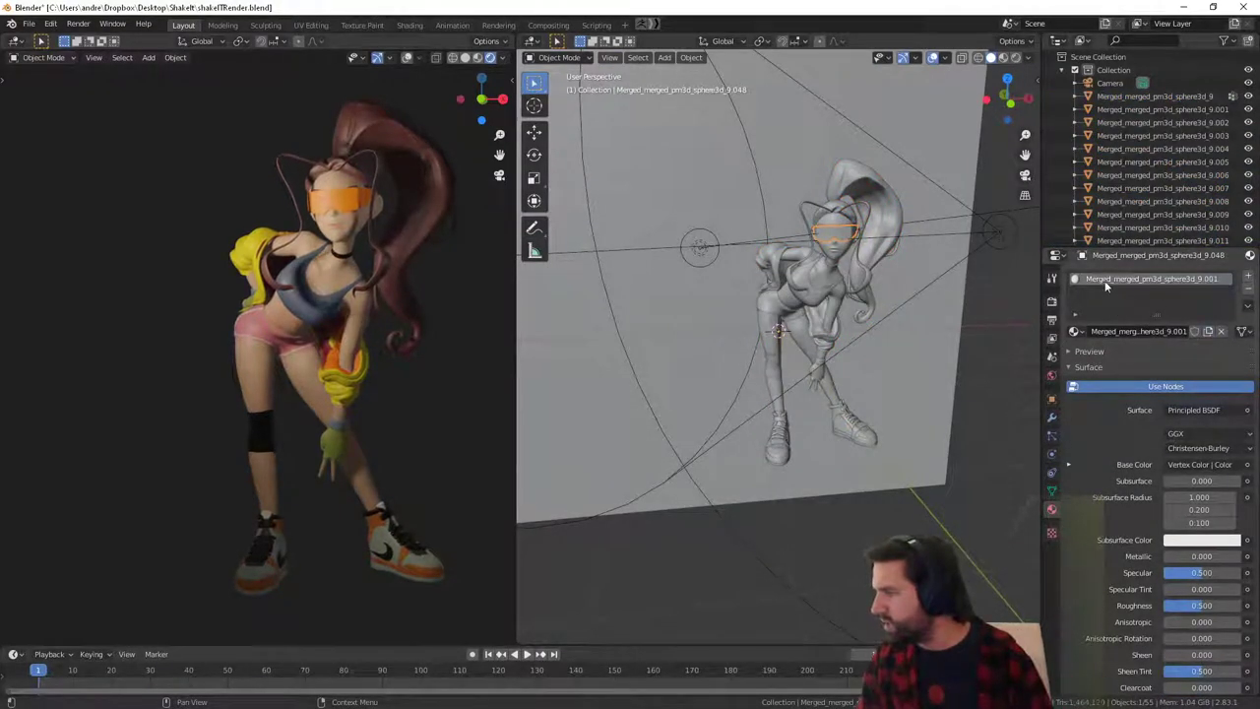
scroll(1171, 431, "down", 5)
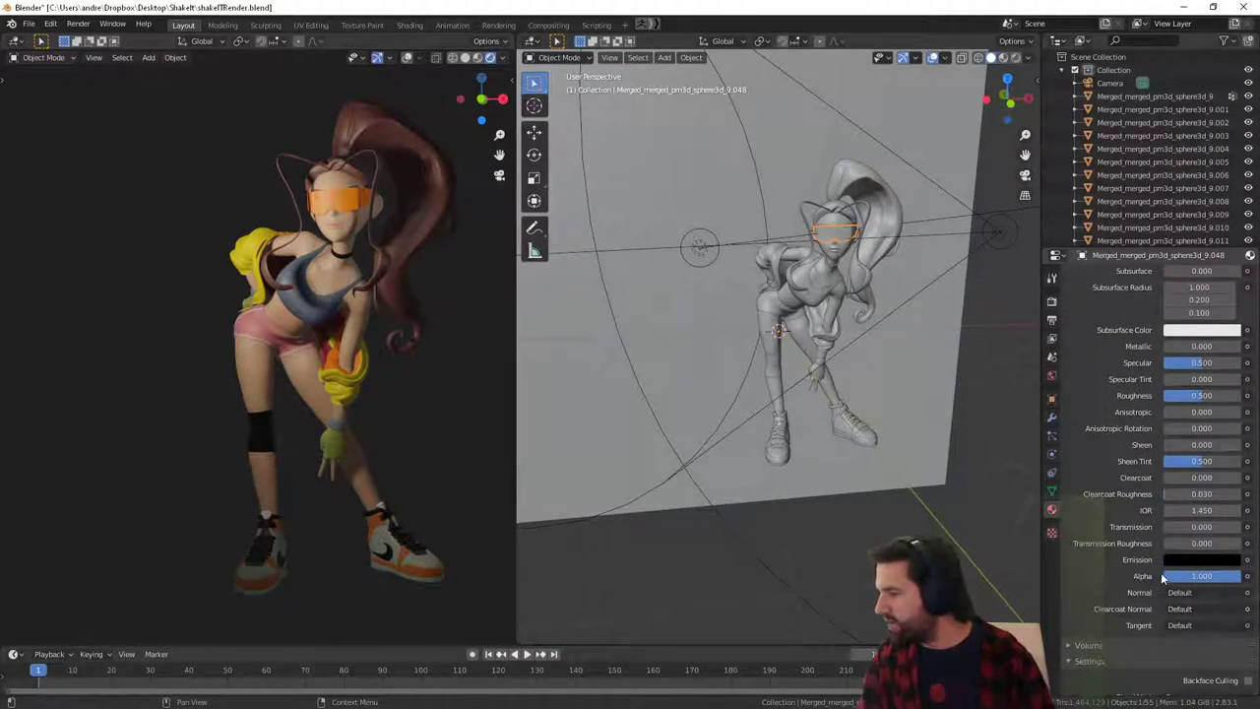
scroll(1135, 559, "down", 3)
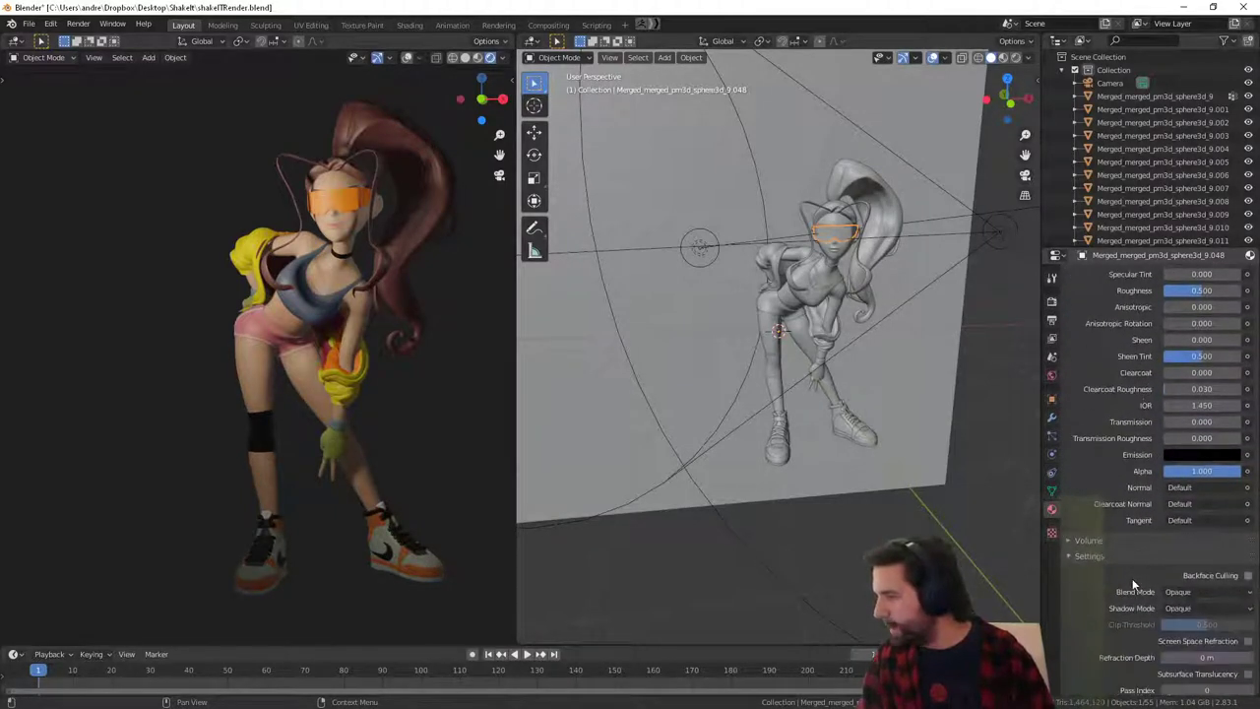
left_click(1211, 592)
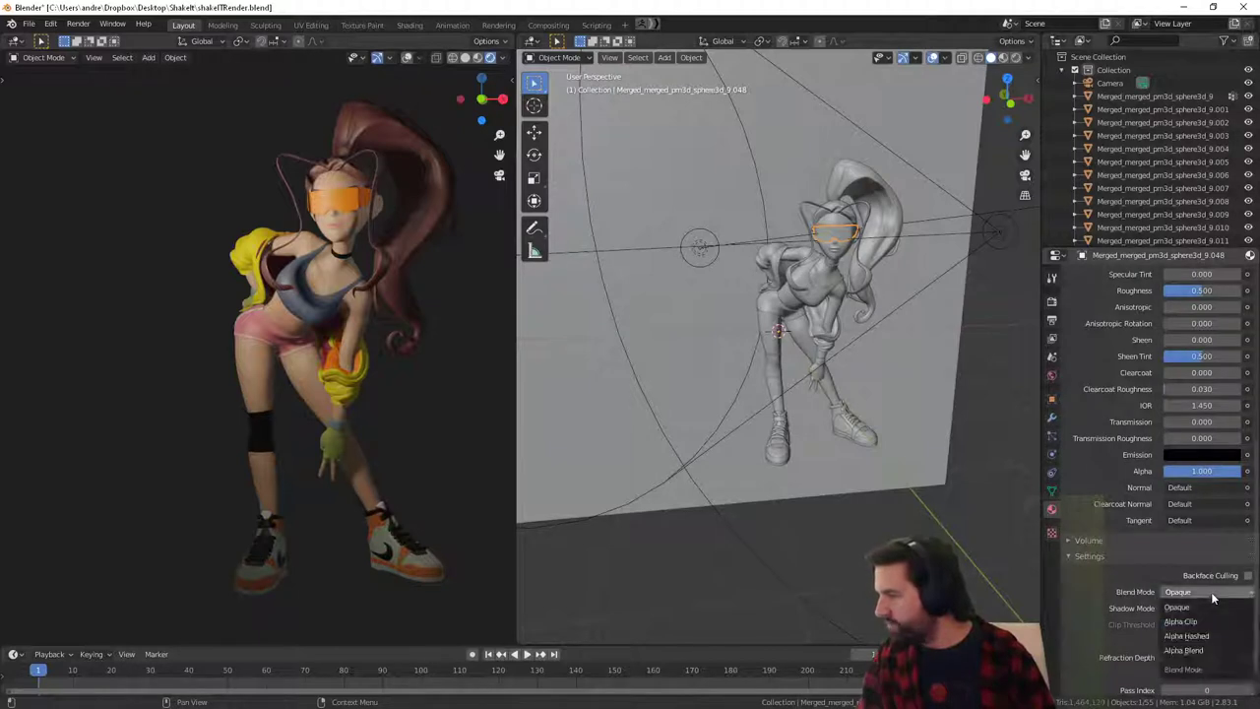
left_click(1208, 651)
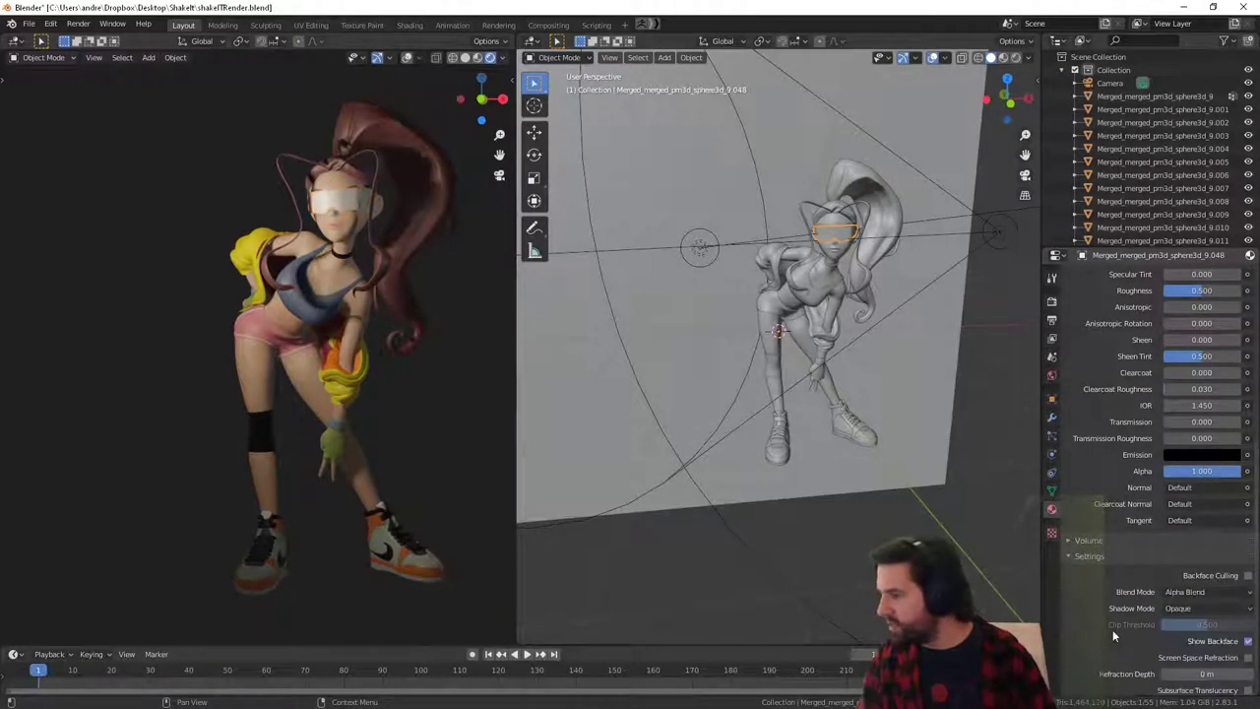
left_click(1203, 609)
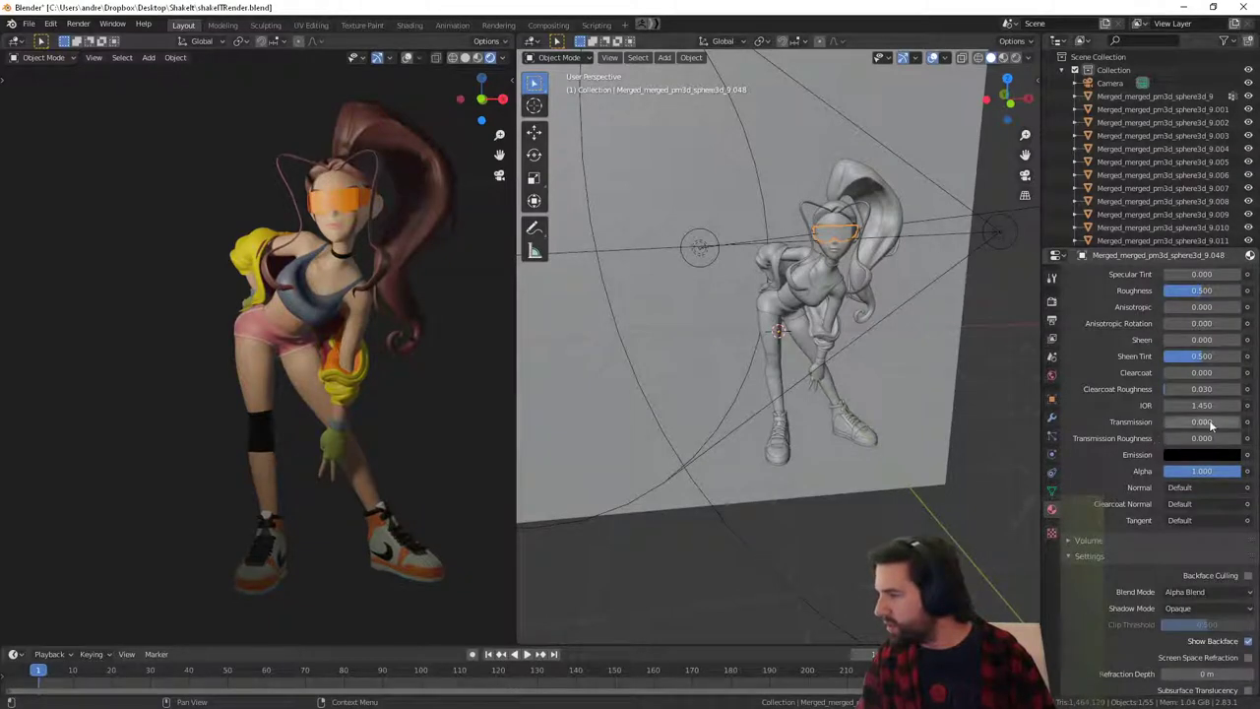
Make the visor lens see-through by lowering its material's alpha to 0.183.
left_click_drag(1187, 421, 1160, 421)
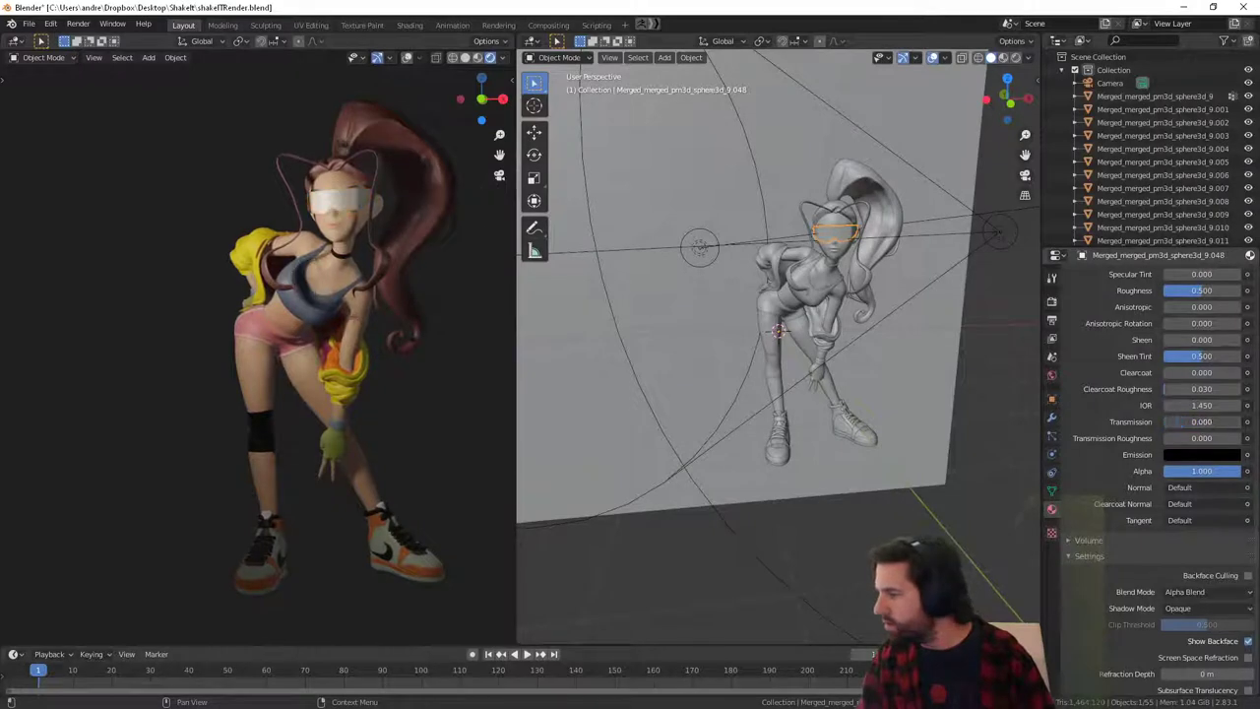
left_click_drag(1227, 474, 1178, 473)
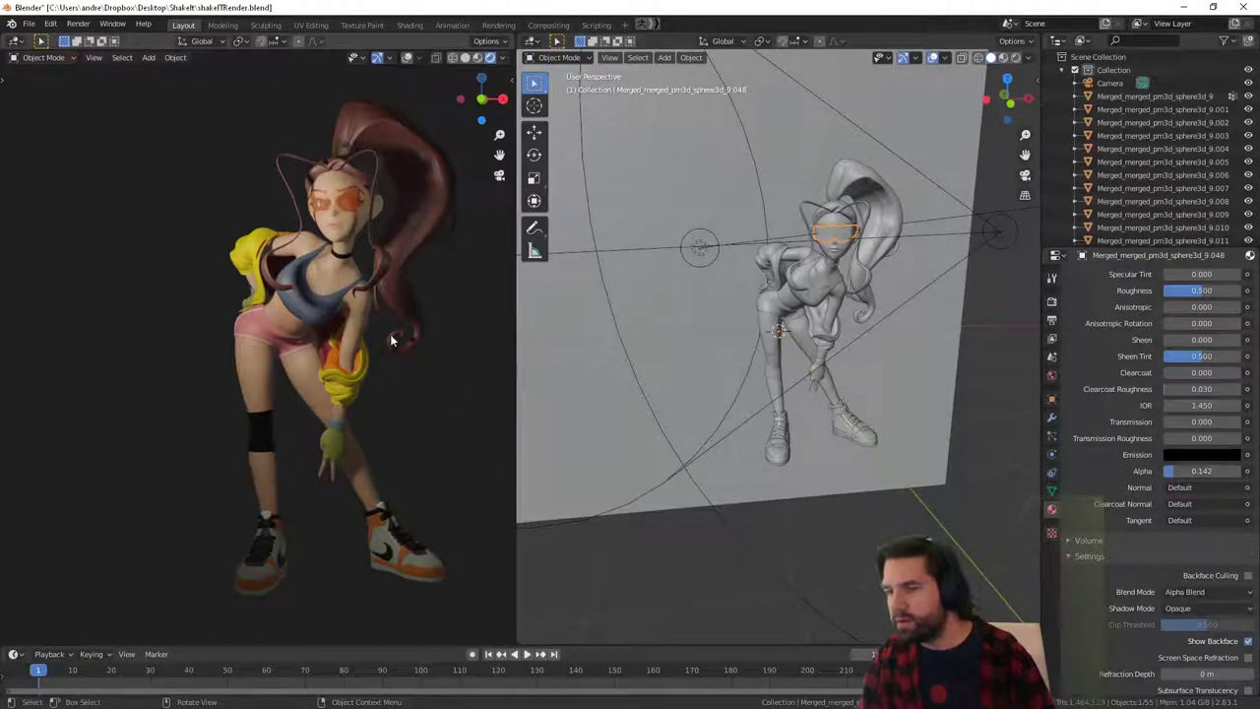
scroll(431, 334, "up", 3)
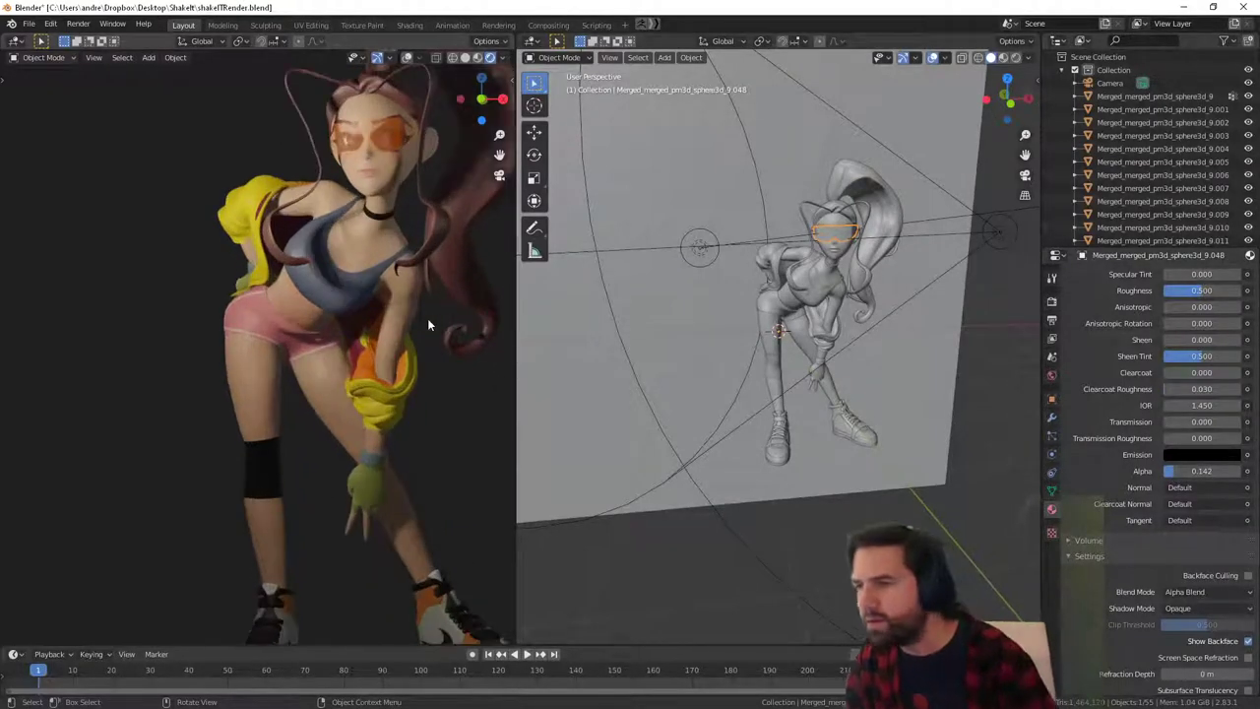
scroll(428, 379, "down", 4)
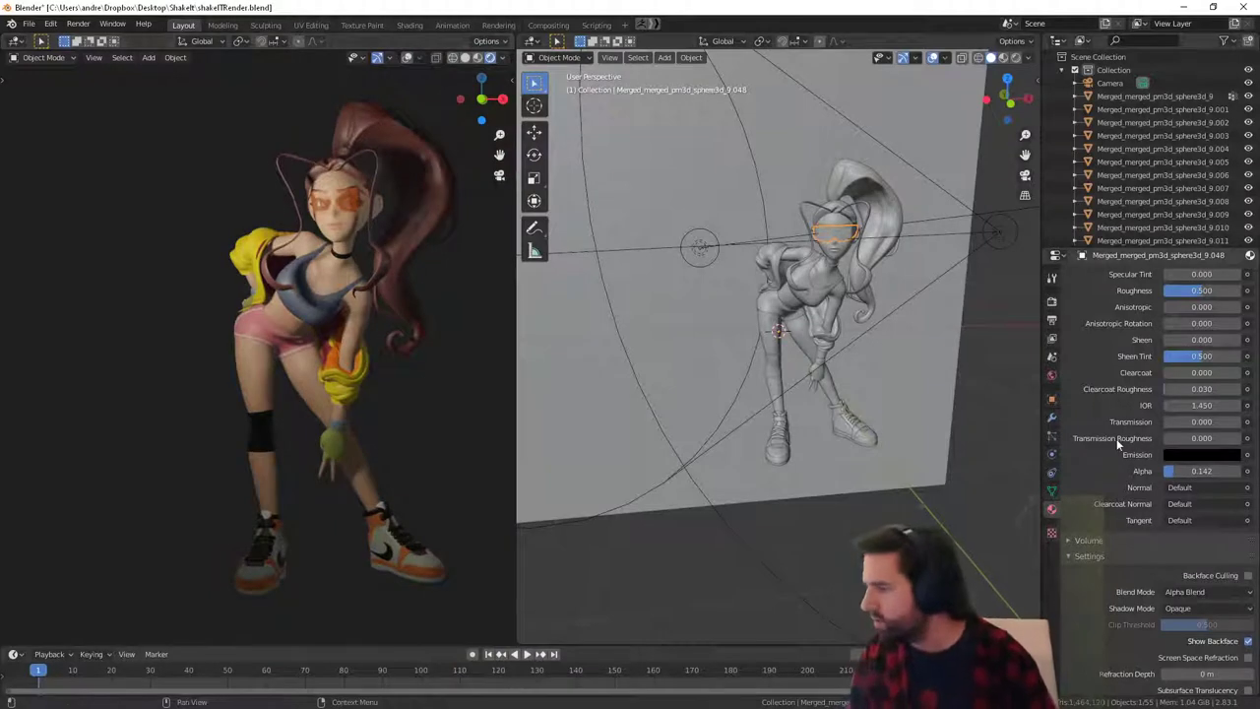
left_click_drag(1170, 470, 1177, 469)
Set the visor material's roughness to 0.242 and transmission to 0.150.
mouse_move(1202, 290)
left_mouse_down()
mouse_move(1165, 291)
mouse_move(1180, 291)
left_mouse_up()
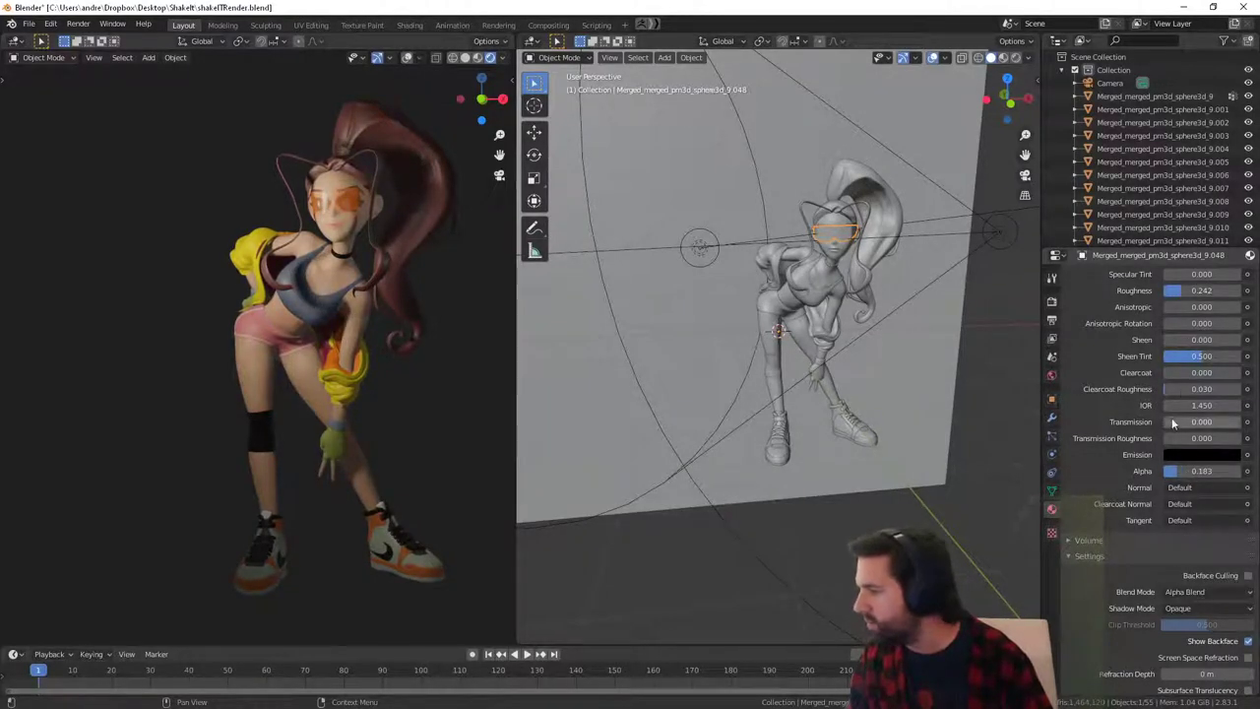
mouse_move(1174, 422)
left_mouse_down()
mouse_move(1241, 422)
mouse_move(1164, 422)
mouse_move(1176, 422)
left_mouse_up()
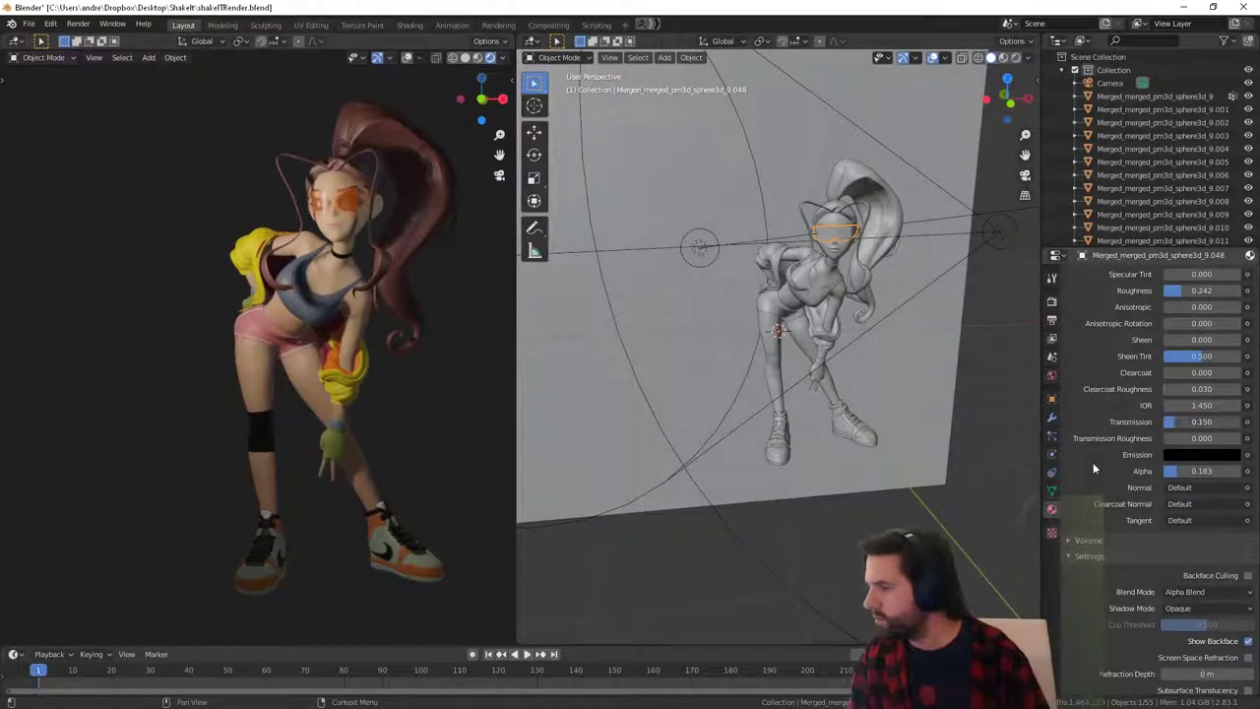
Delete the Vertex Color node feeding the visor material's base color in the Shading workspace, and return to the Layout workspace.
scroll(1085, 473, "up", 8)
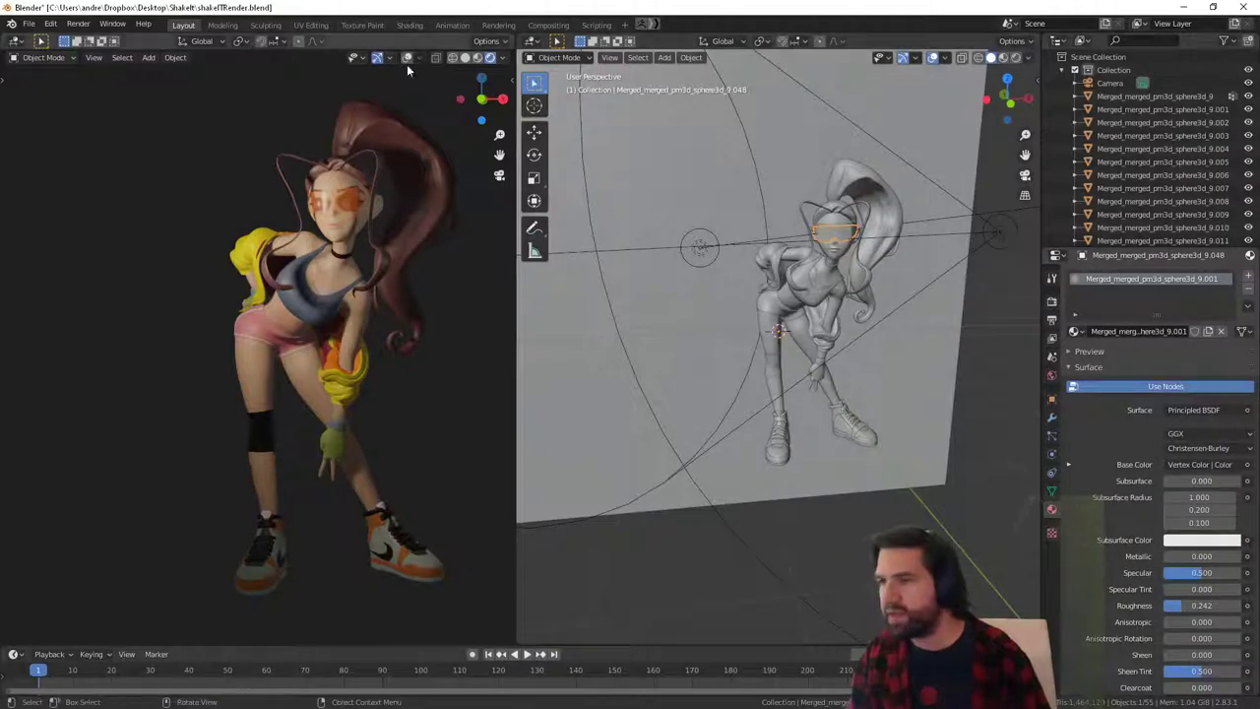
left_click(410, 24)
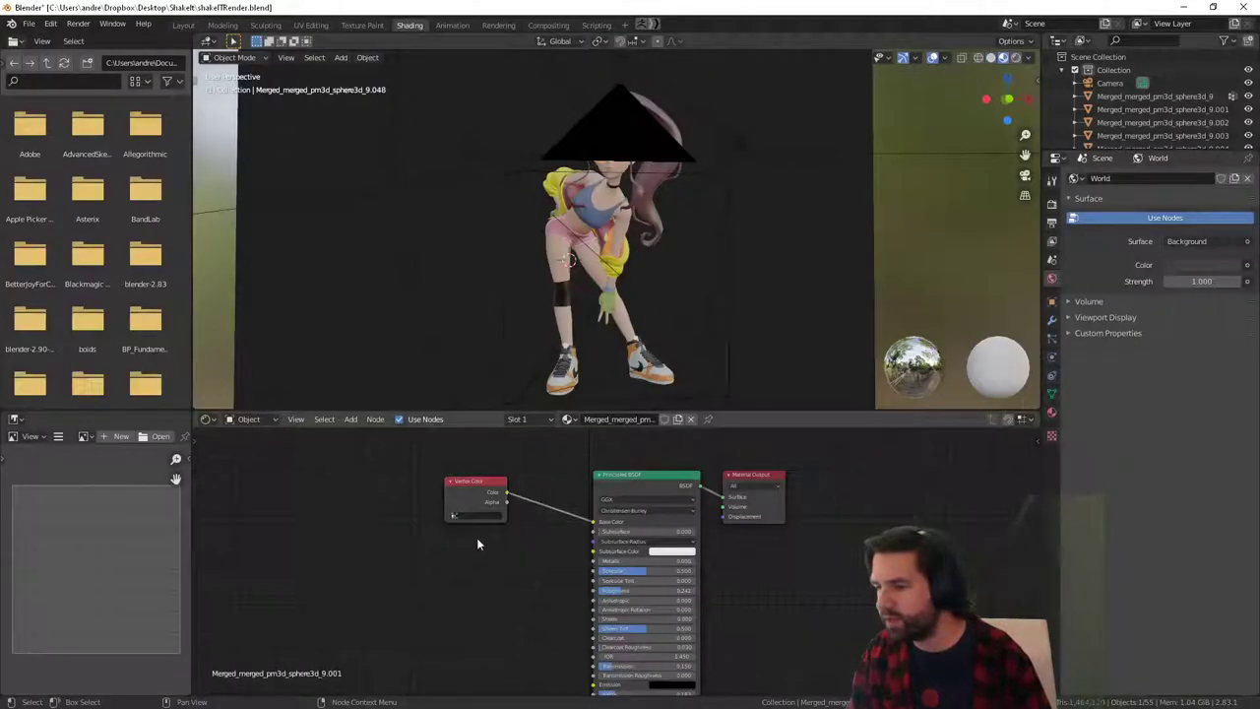
left_click(479, 490)
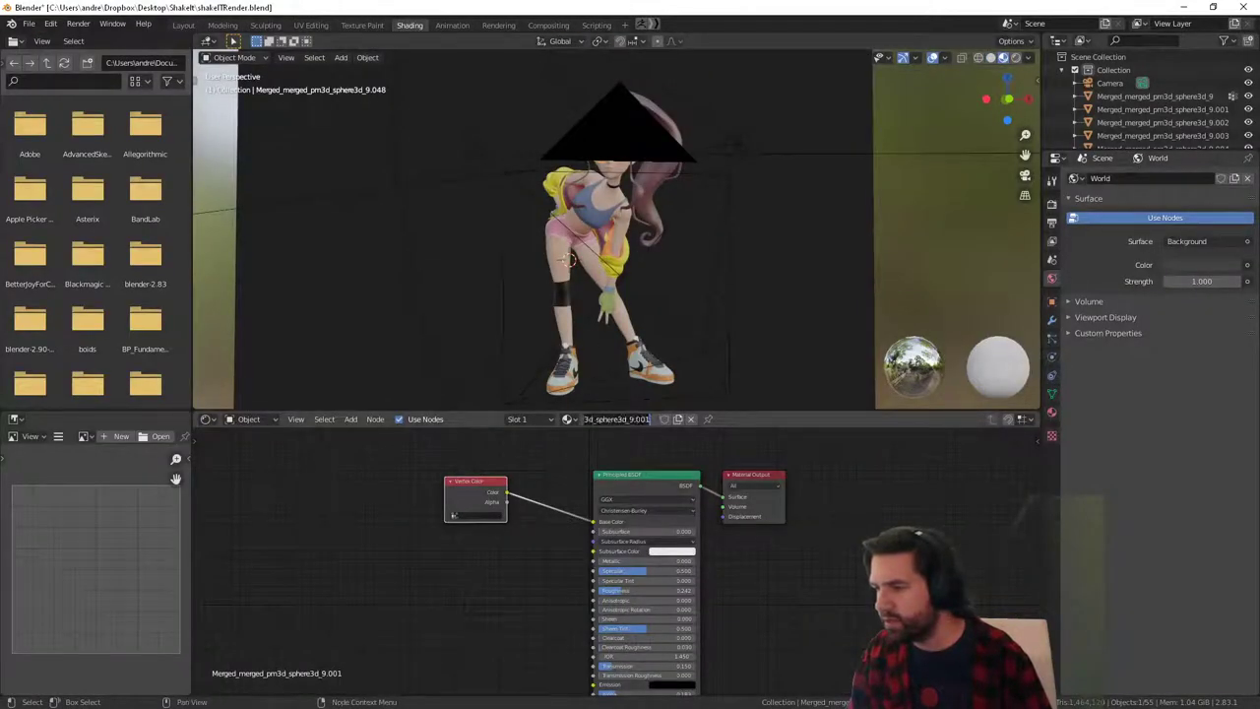
left_click(568, 419)
left_click(640, 489)
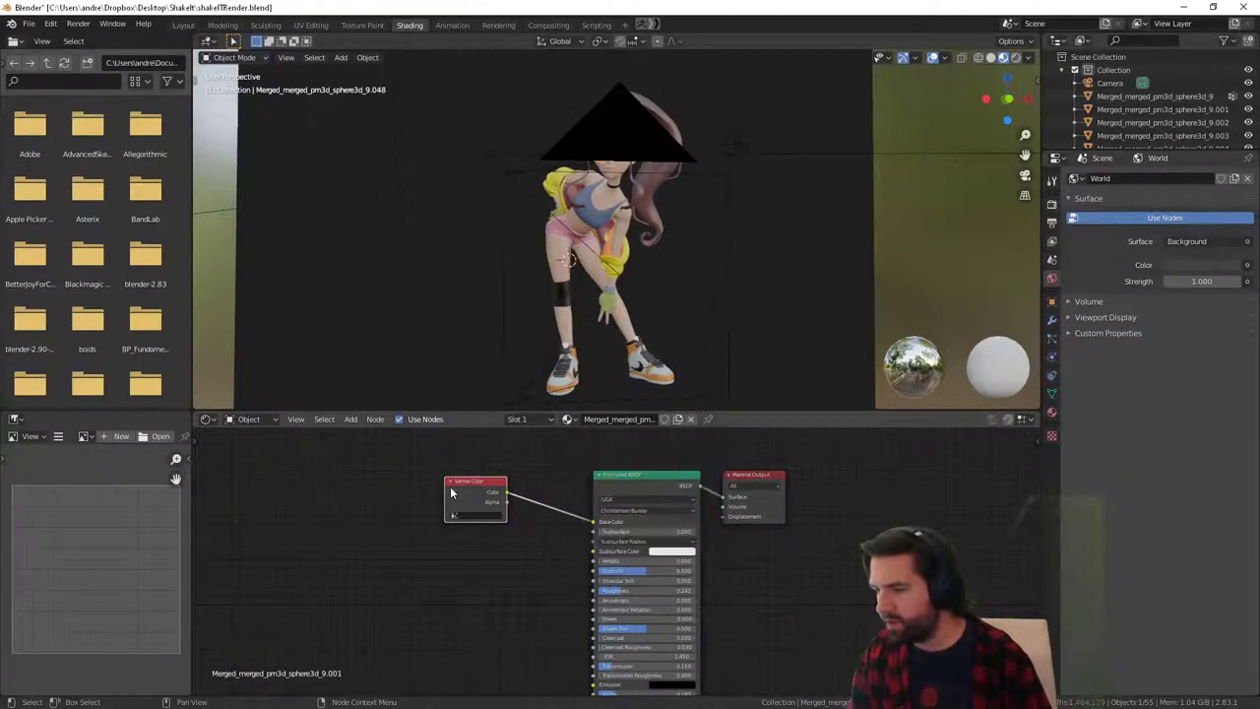
key("Delete")
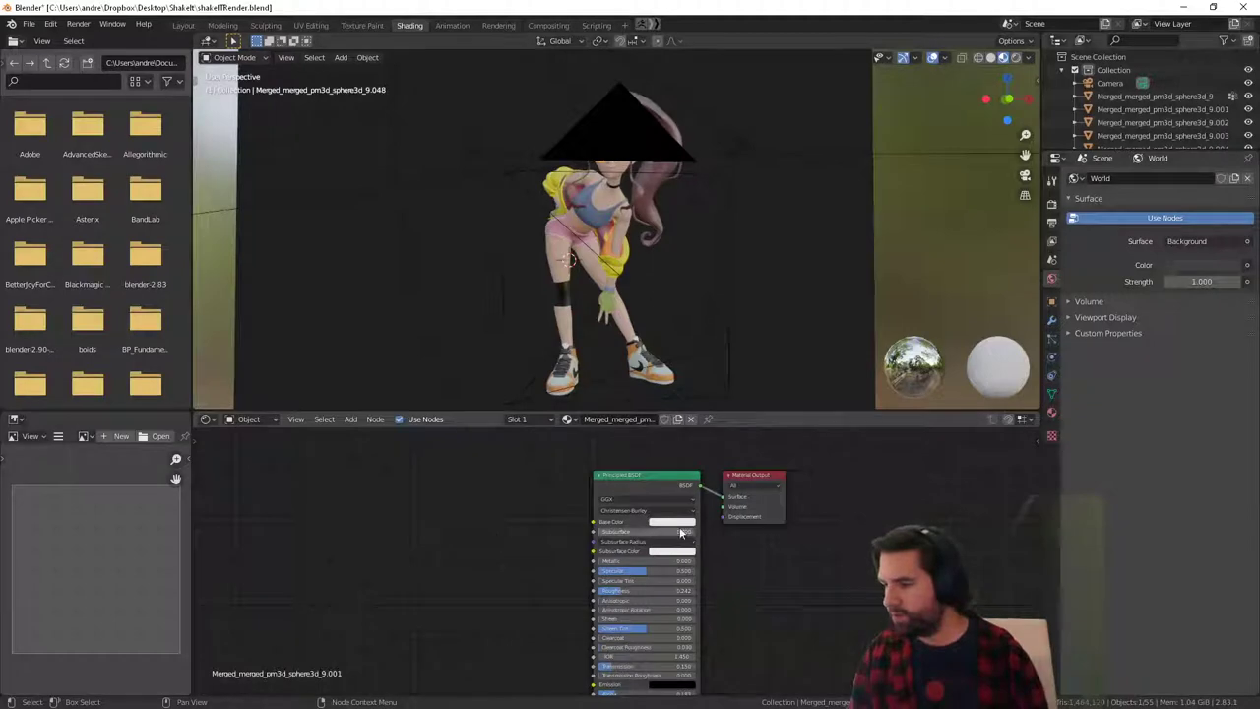
left_click(184, 25)
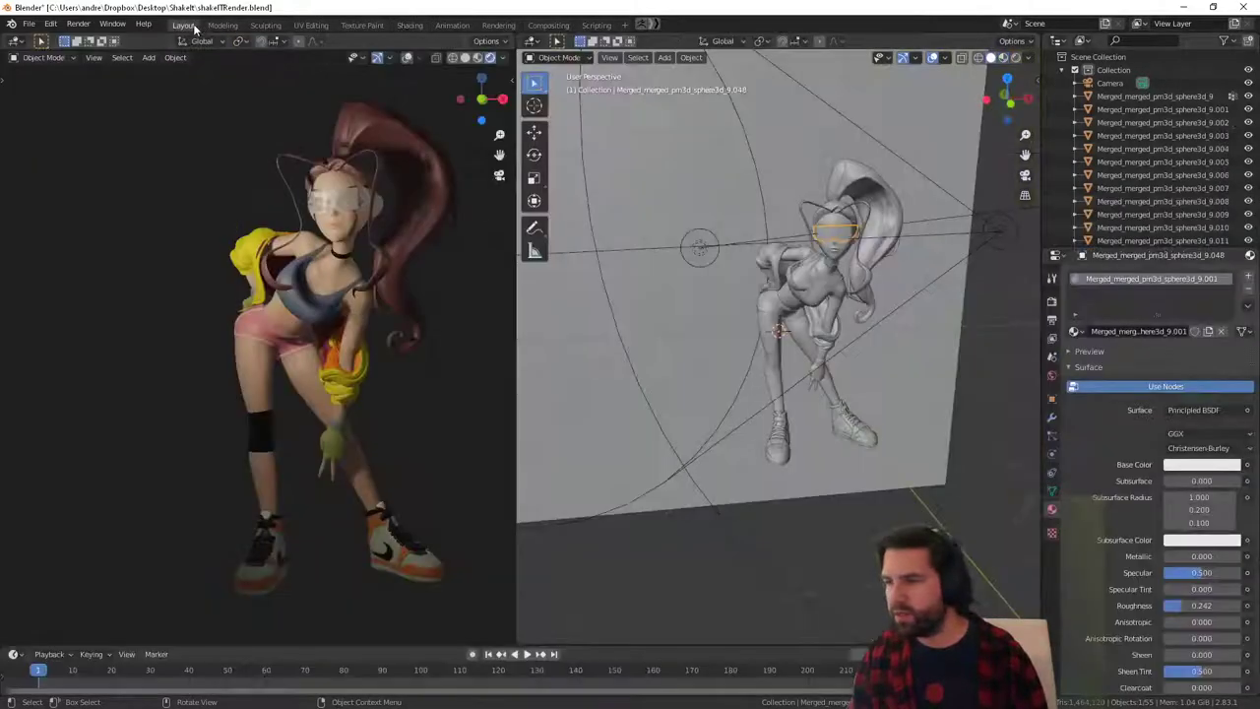
Set the visor material's base color to a saturated orange-red.
left_click(1202, 464)
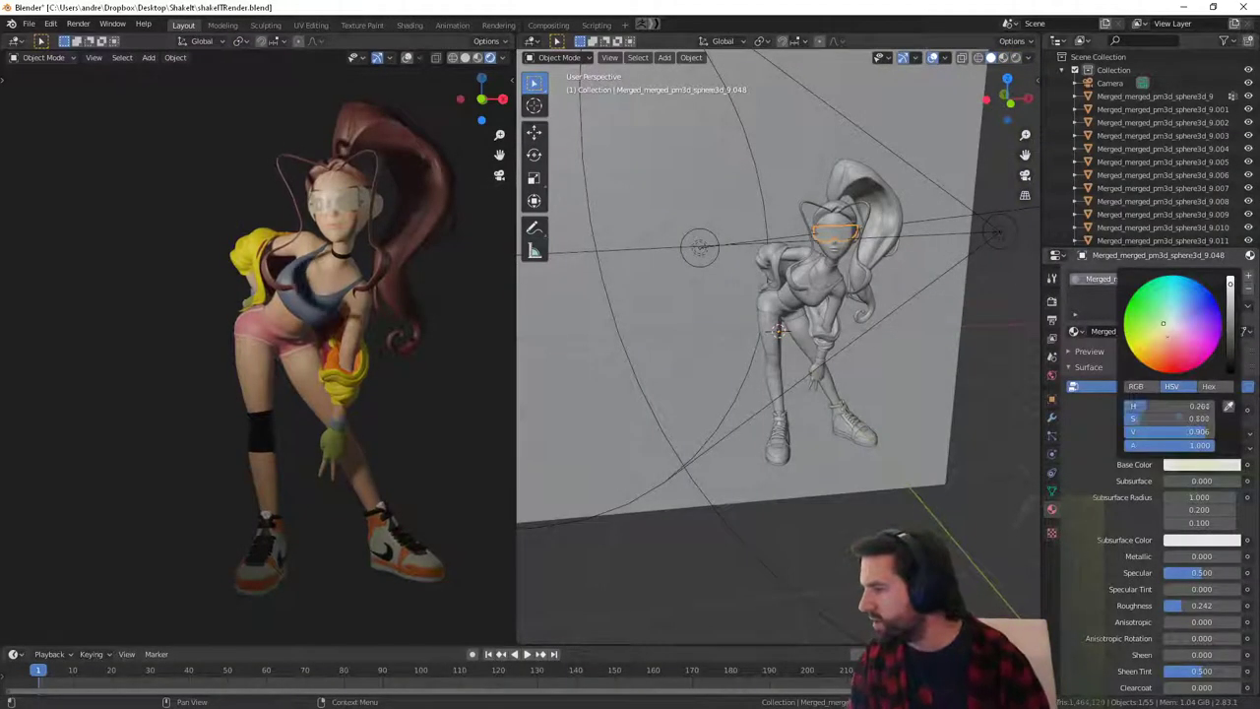
left_click(1166, 367)
mouse_move(1166, 366)
left_mouse_down()
mouse_move(1152, 352)
mouse_move(1166, 361)
left_mouse_up()
left_click(1196, 464)
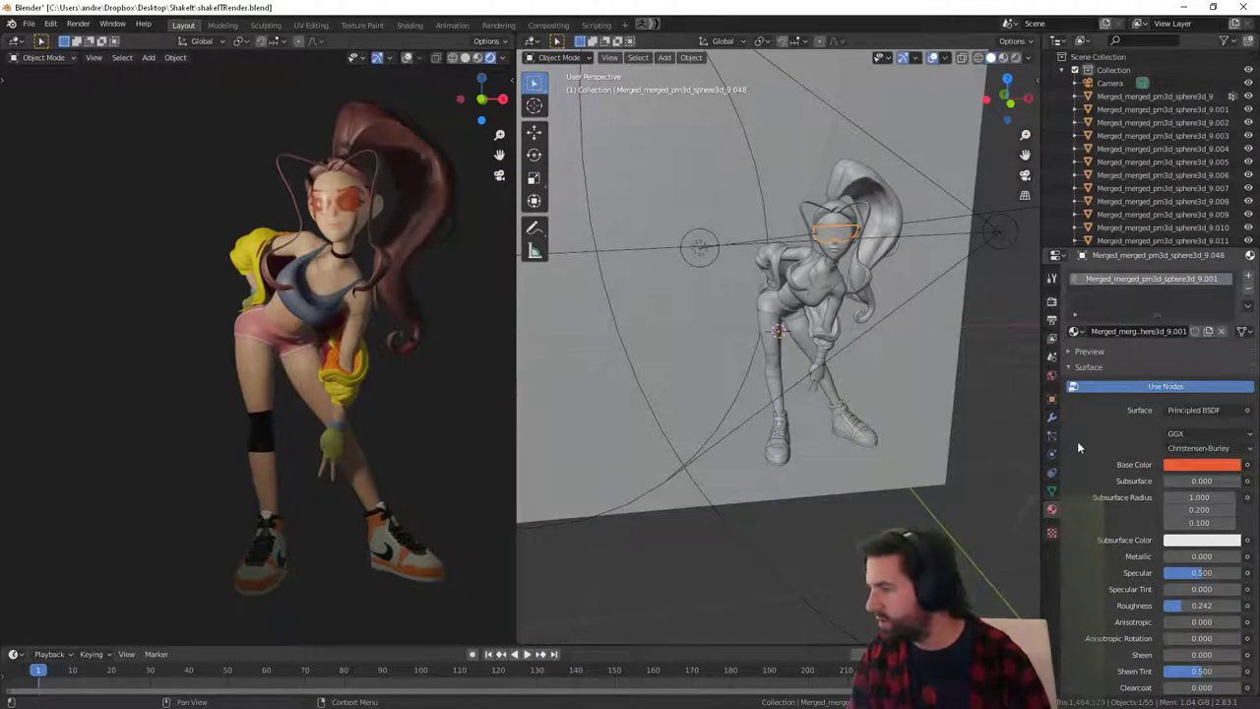
Try subsurface at 1.000 on the visor material, undo it, and set the subsurface color to yellow.
left_click_drag(1198, 481, 1243, 481)
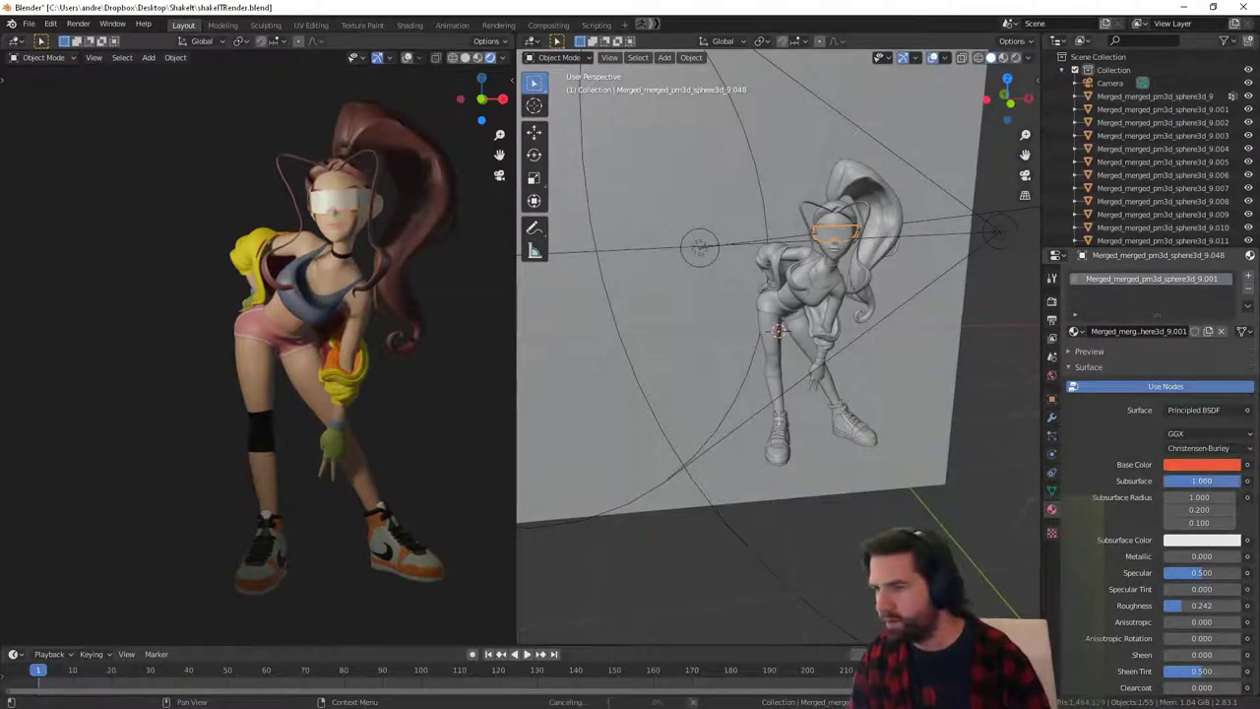
key("ctrl+z")
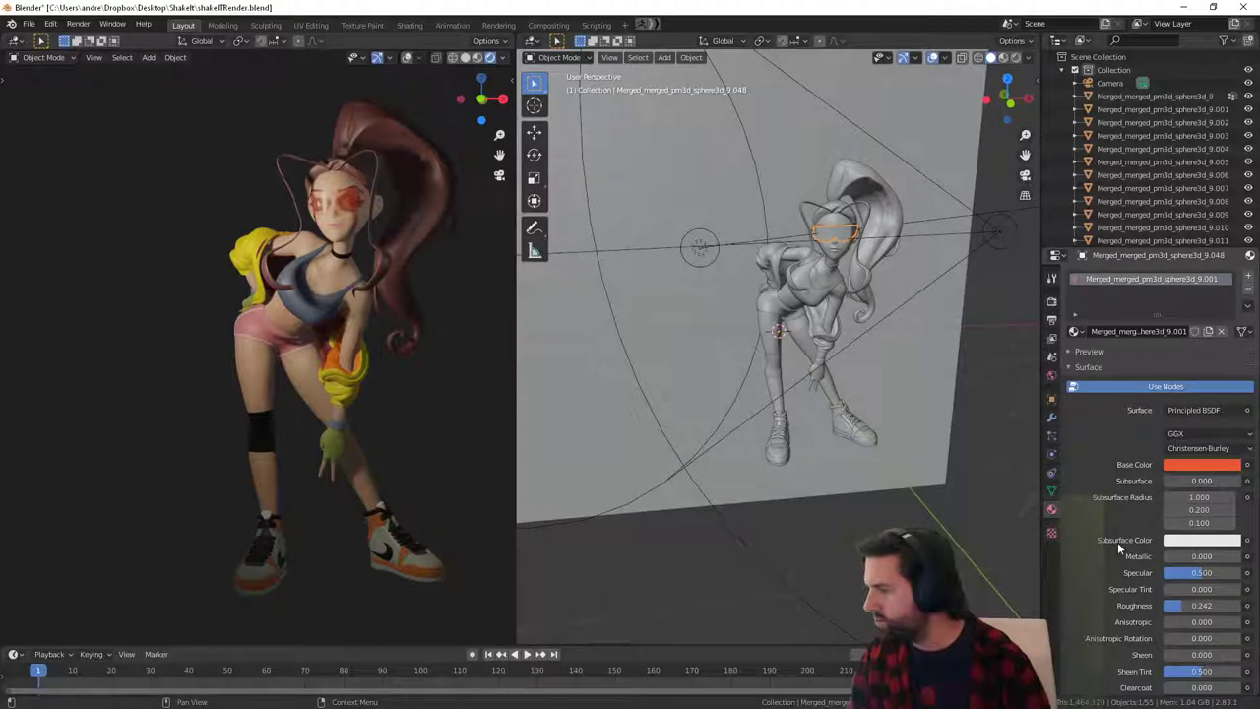
scroll(1118, 544, "down", 2)
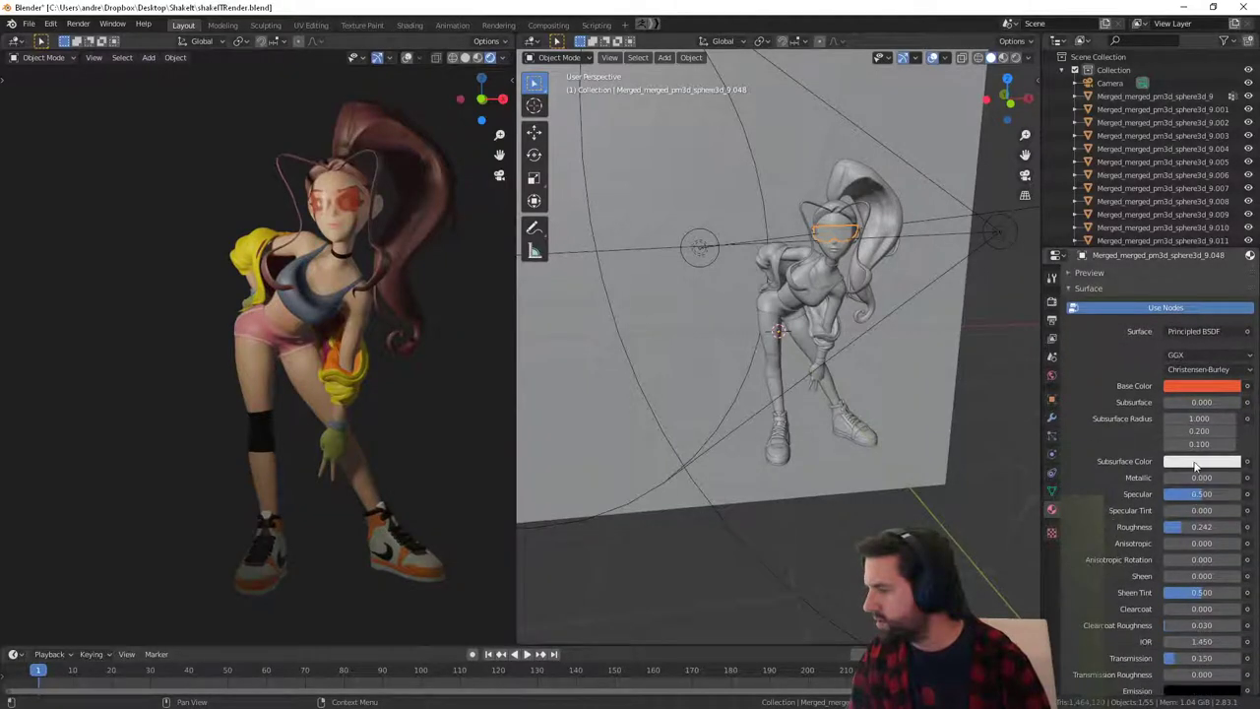
left_click(1200, 461)
left_click_drag(1173, 323, 1140, 345)
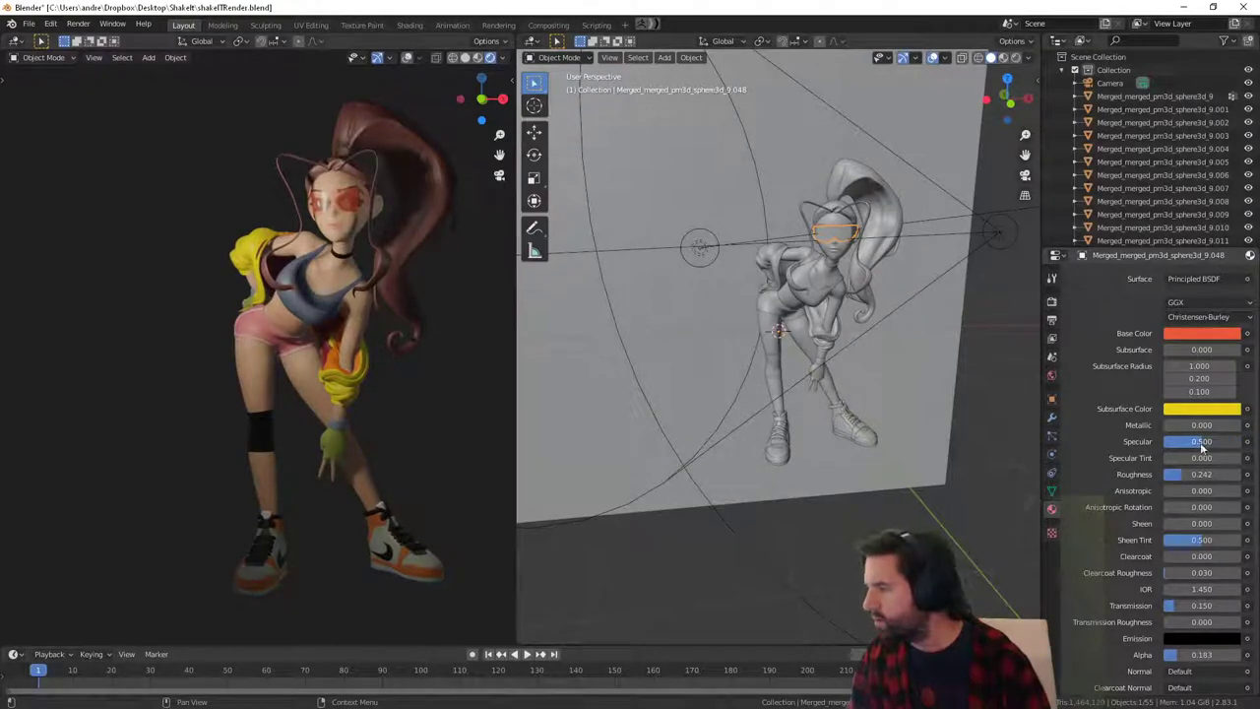
Set the visor material's specular tint to 0.725 and its roughness to 0.175.
left_click_drag(1166, 458, 1197, 458)
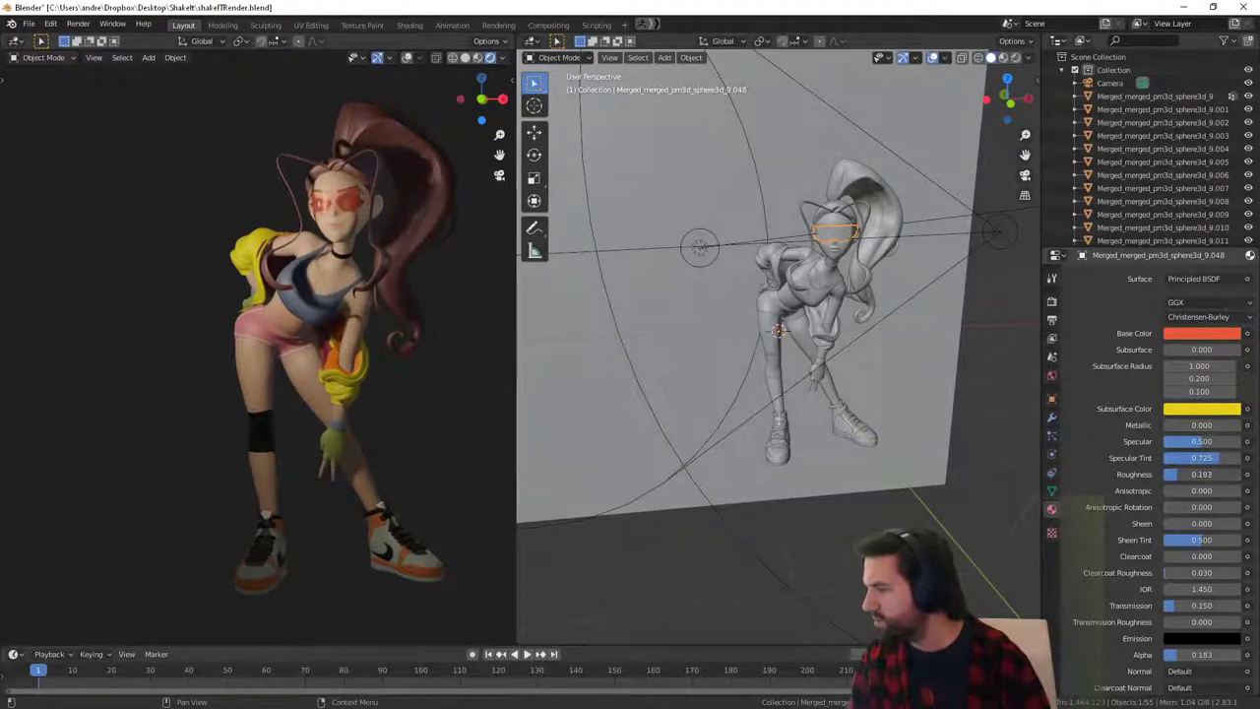
mouse_move(1172, 474)
left_mouse_down()
mouse_move(1165, 491)
mouse_move(1174, 463)
mouse_move(1201, 481)
mouse_move(1168, 481)
left_mouse_up()
scroll(1157, 502, "down", 1)
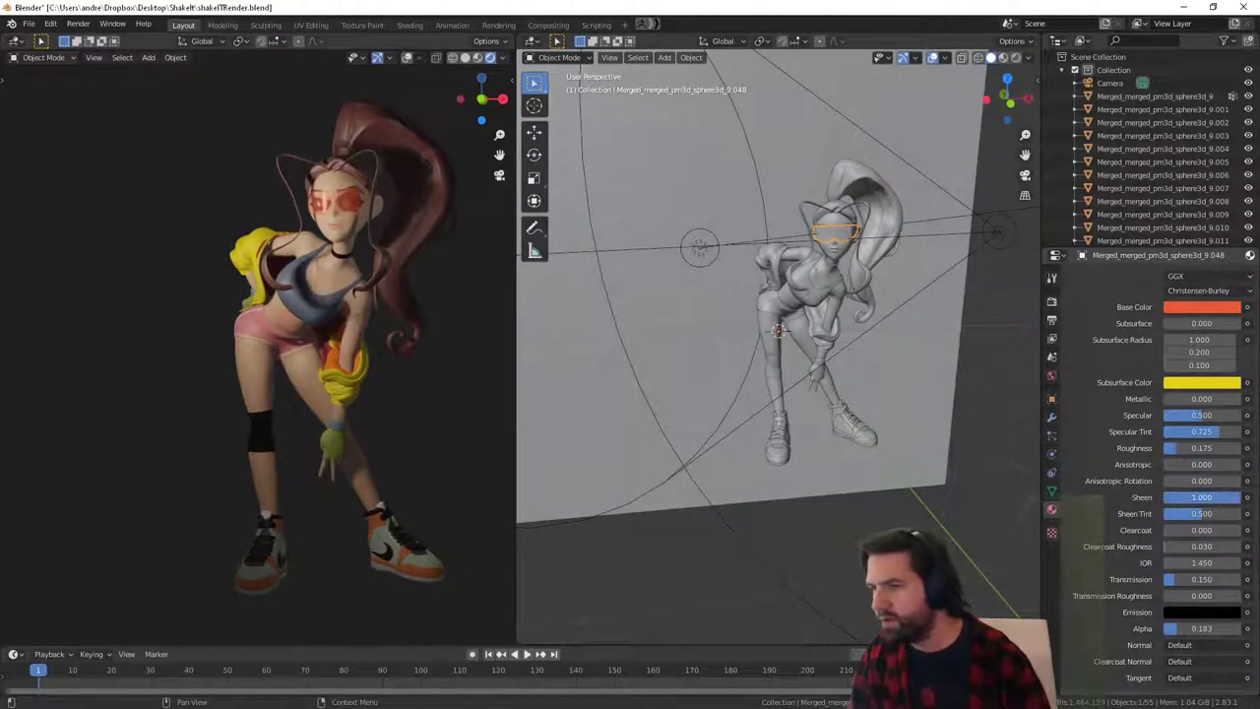
Set the visor material's clearcoat roughness to 0.088 and its IOR to 1.500, leaving sheen and clearcoat at 0.000.
scroll(1178, 512, "down", 1)
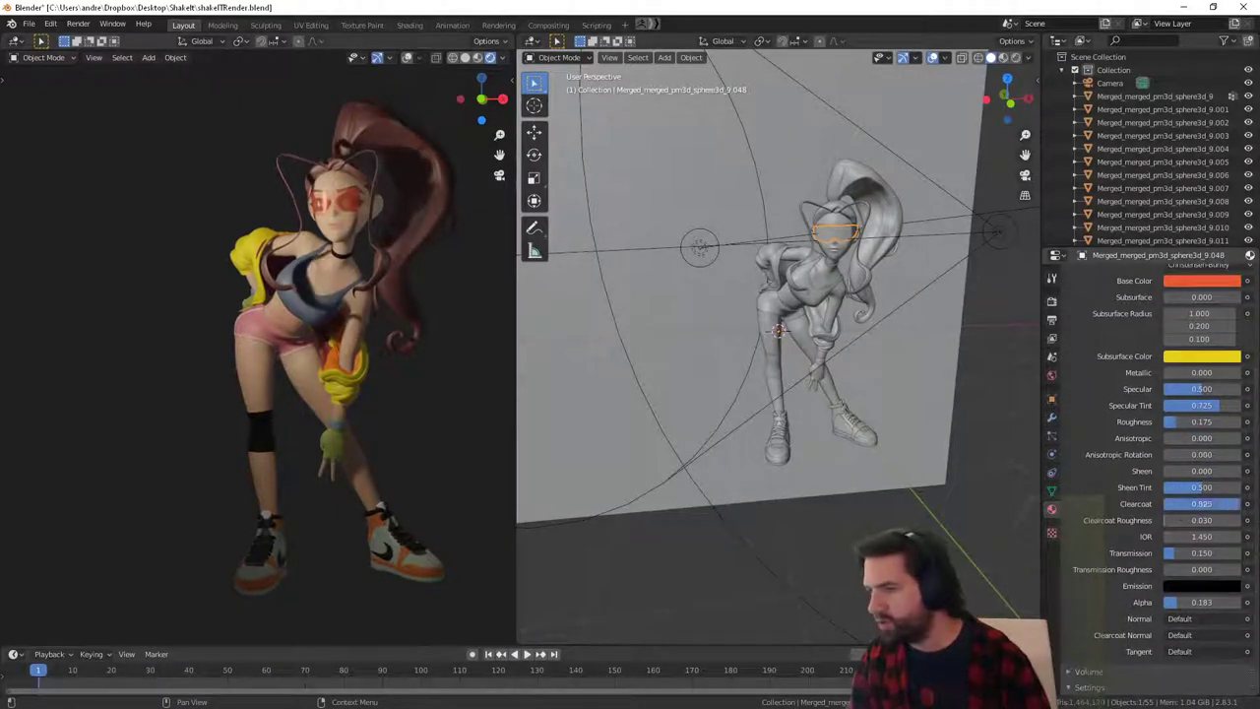
mouse_move(1175, 504)
left_mouse_down()
mouse_move(1204, 503)
mouse_move(1176, 520)
left_mouse_up()
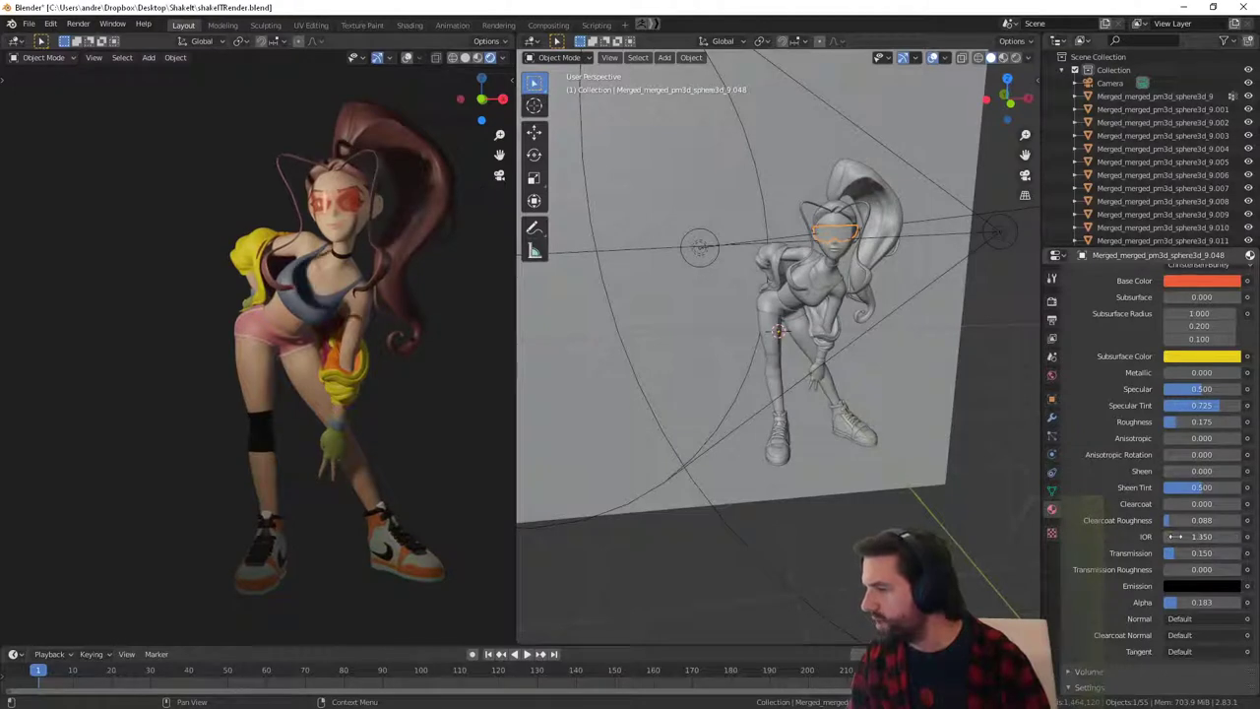
left_click_drag(1174, 537, 1221, 537)
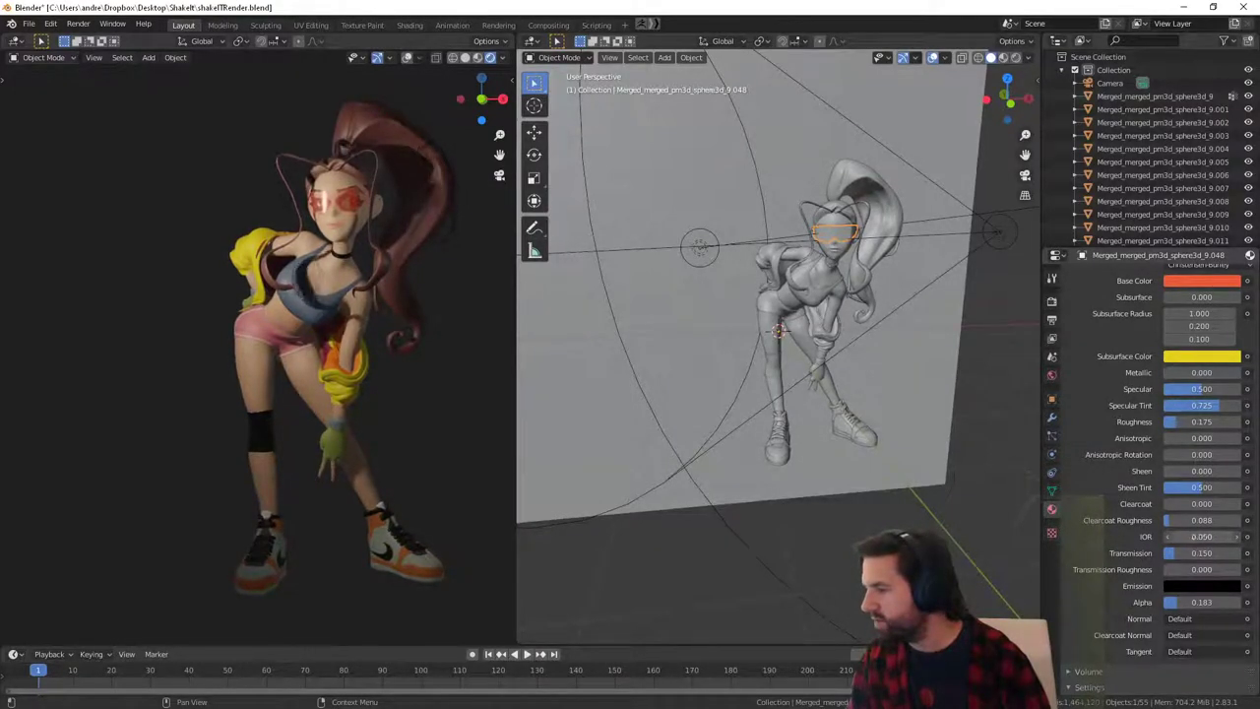
left_click_drag(1182, 537, 1145, 543)
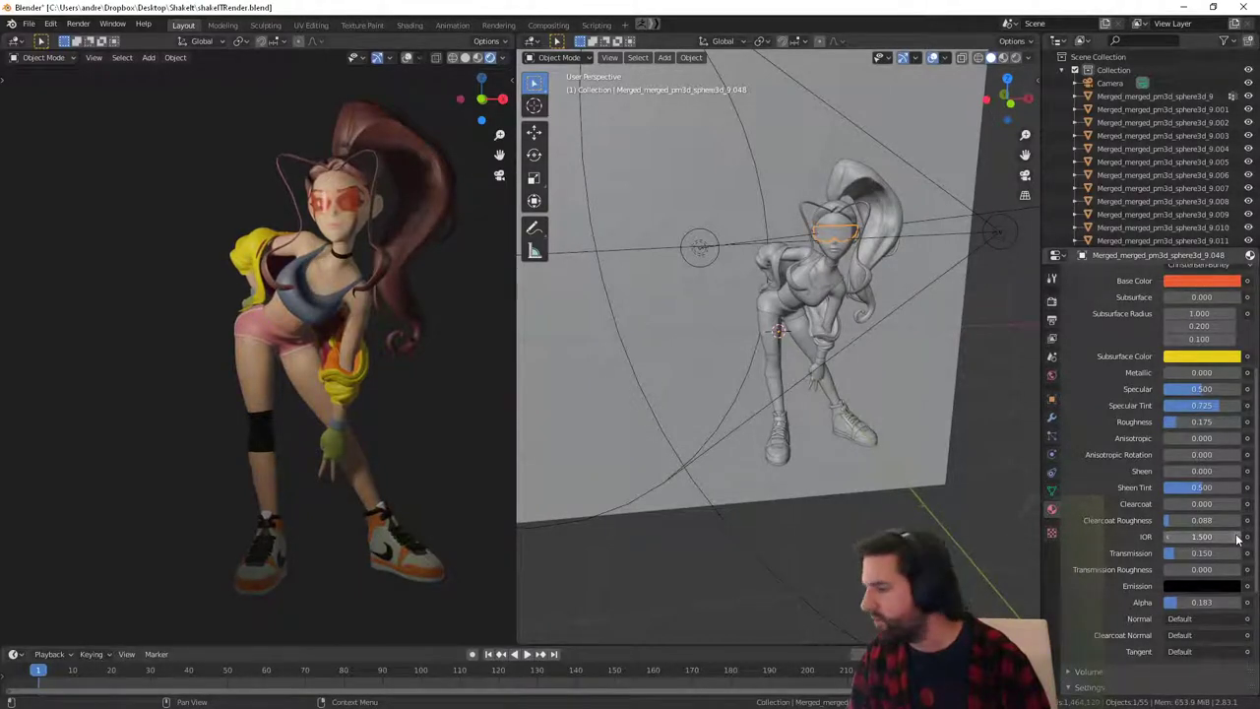
Try a higher transmission roughness on the visor material and return it to 0.000.
scroll(1097, 564, "down", 1)
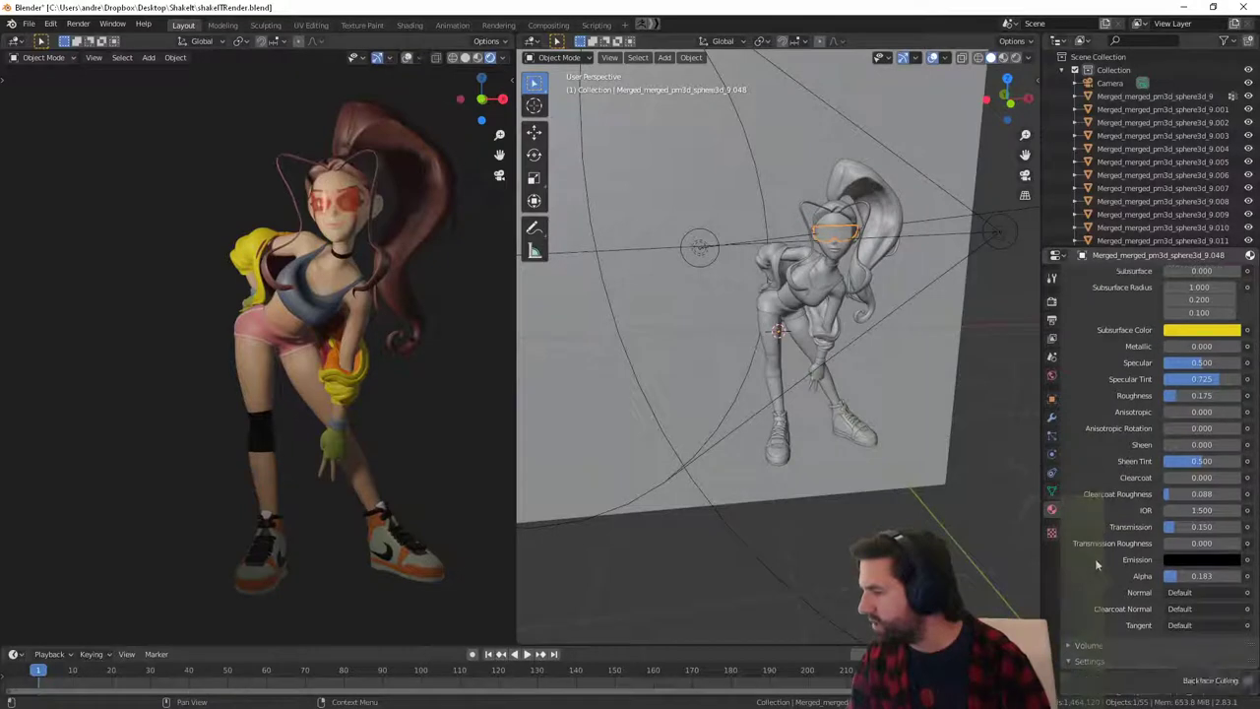
left_click(1181, 546)
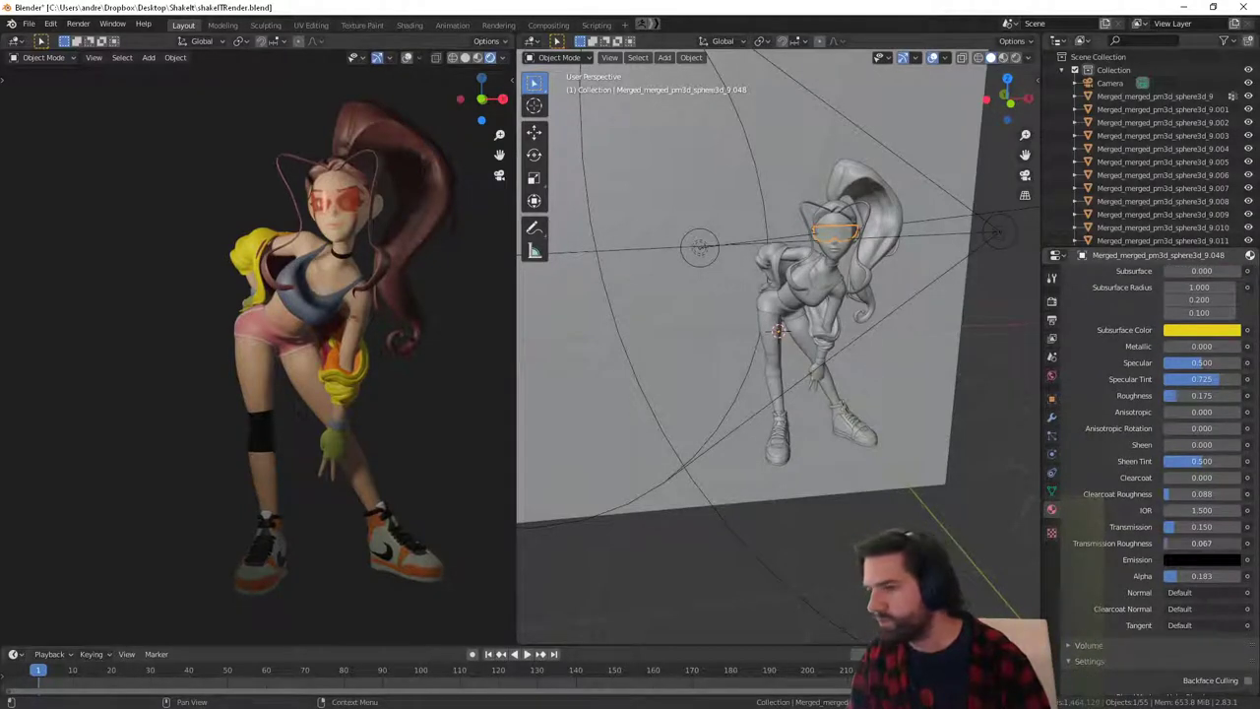
type("1")
key("Return")
left_click_drag(1240, 544, 1165, 544)
Try Alpha Clip as the visor material's shadow mode, and settle on Alpha Hashed.
scroll(1143, 601, "down", 1)
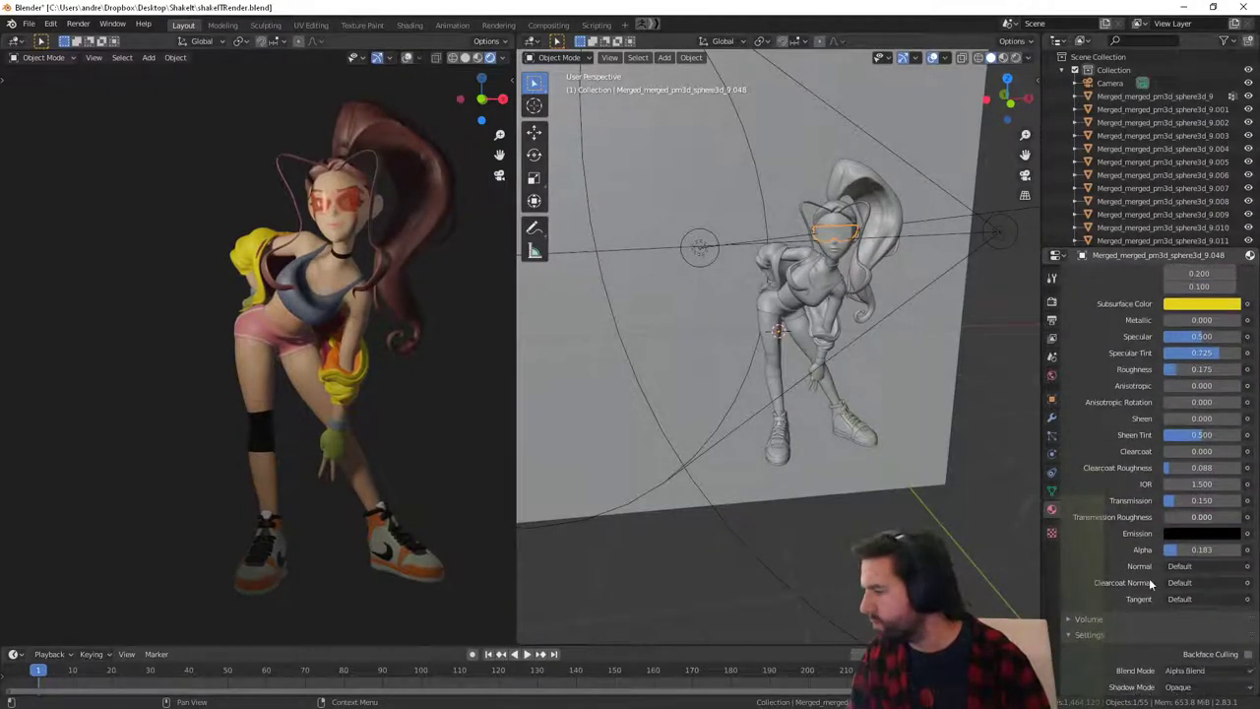
scroll(1140, 577, "down", 5)
left_click(1182, 556)
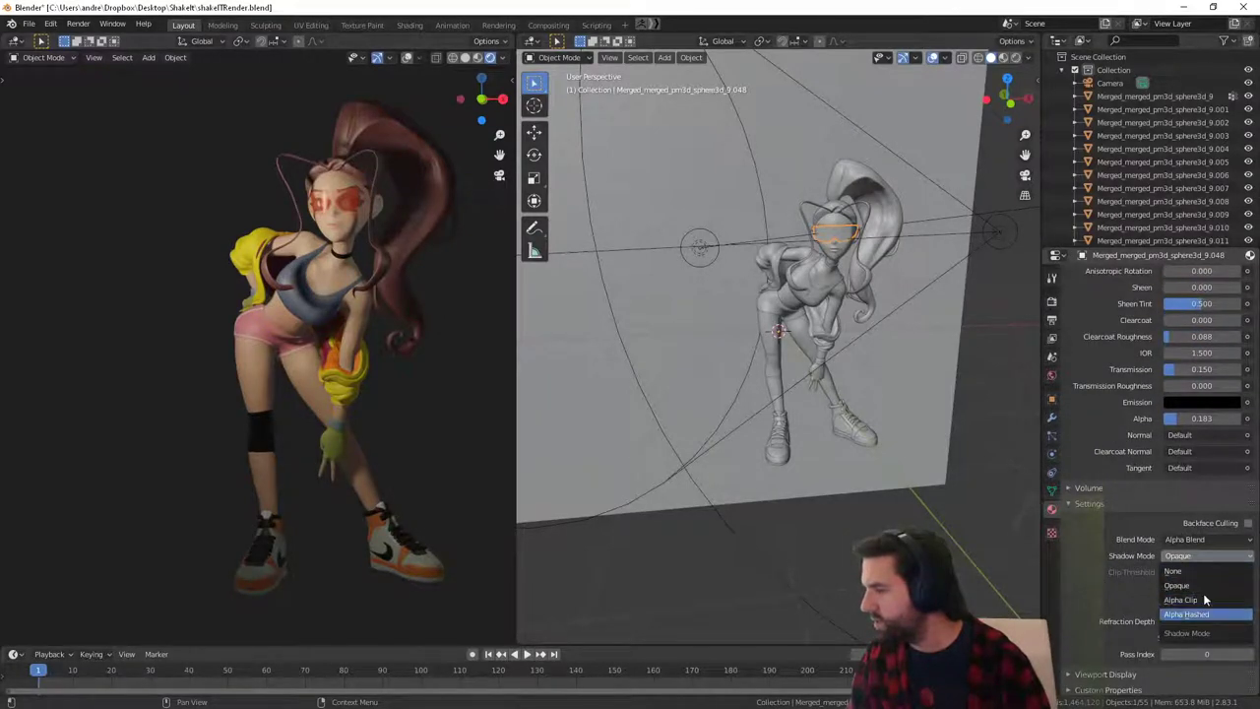
left_click(1201, 602)
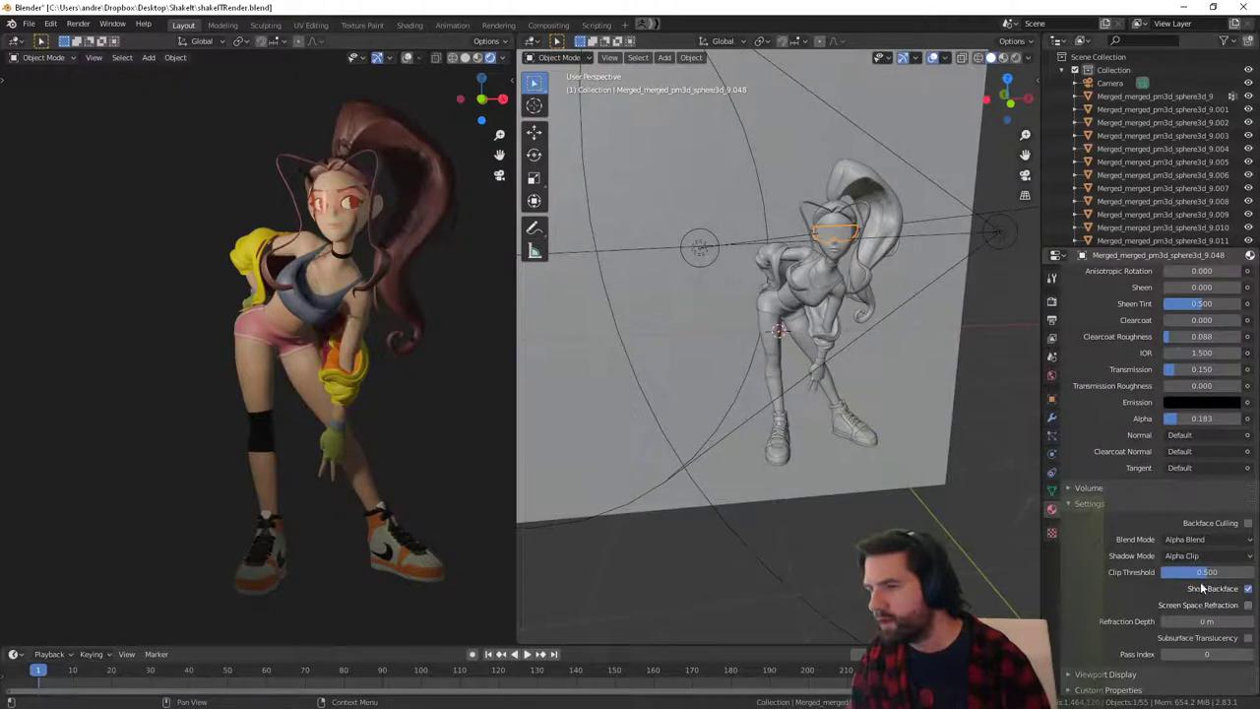
left_click(1213, 557)
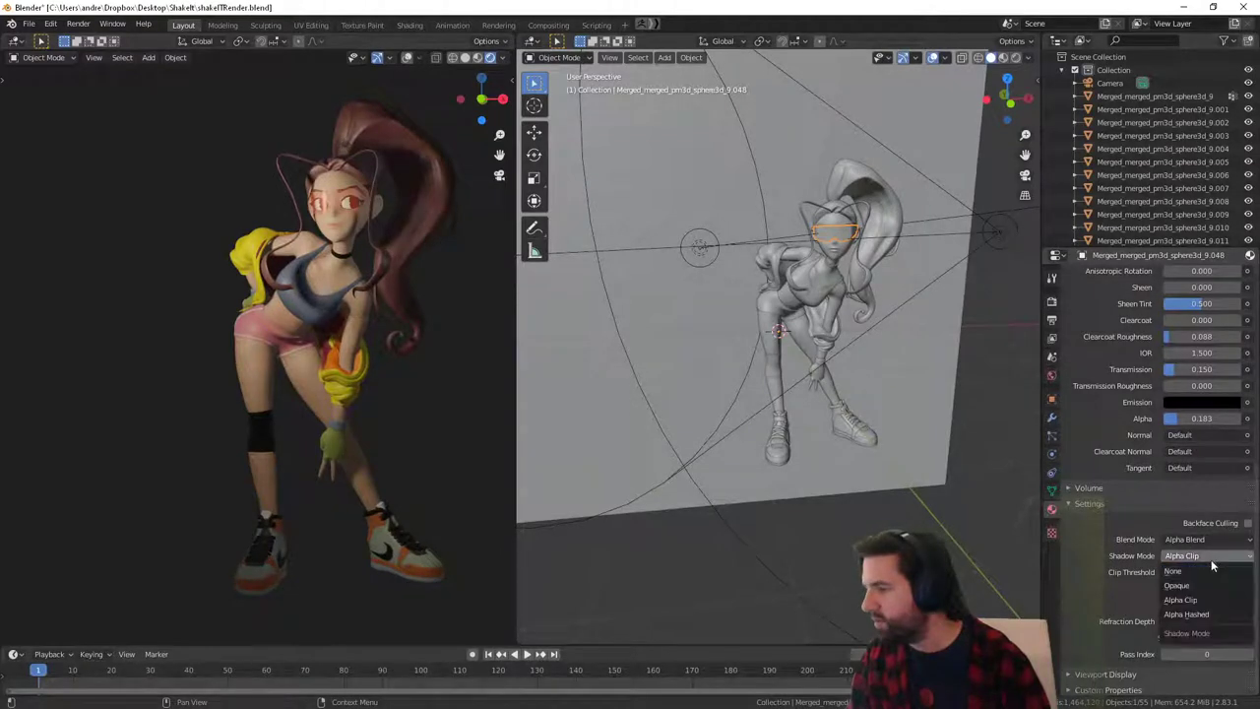
left_click(1194, 614)
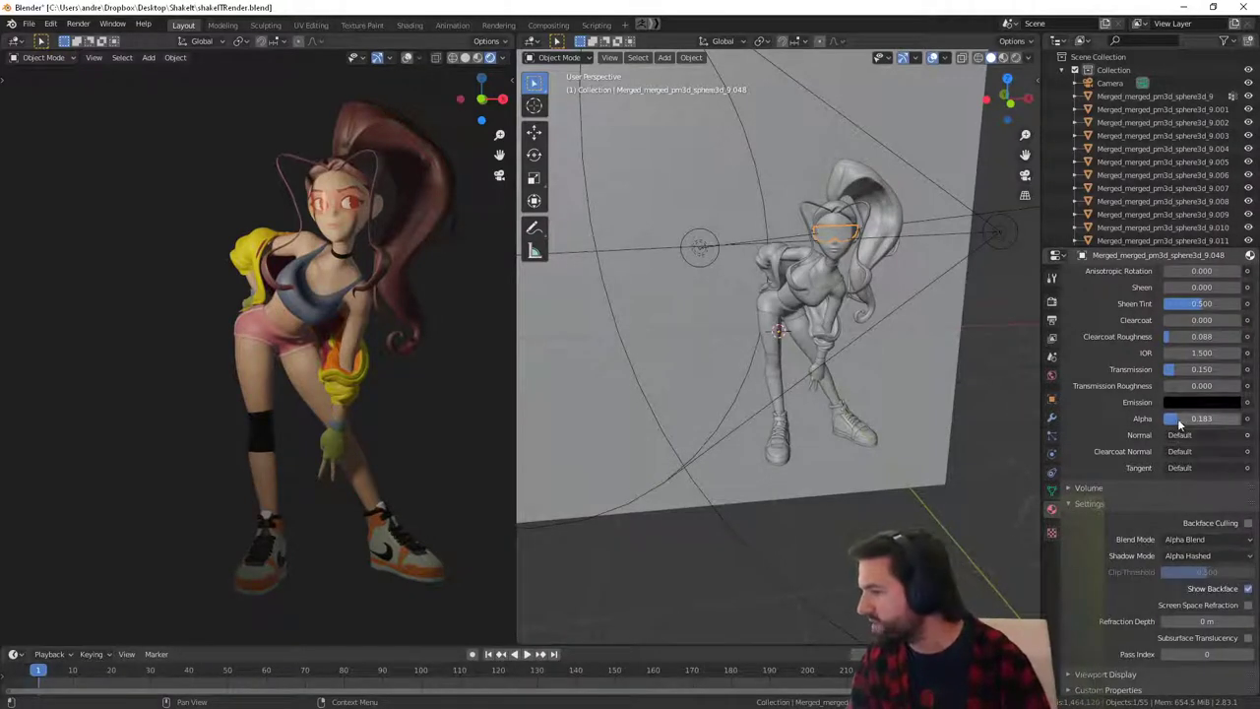
Raise the visor material's alpha to 0.317 and its roughness to 0.400.
left_click_drag(1181, 421, 1205, 420)
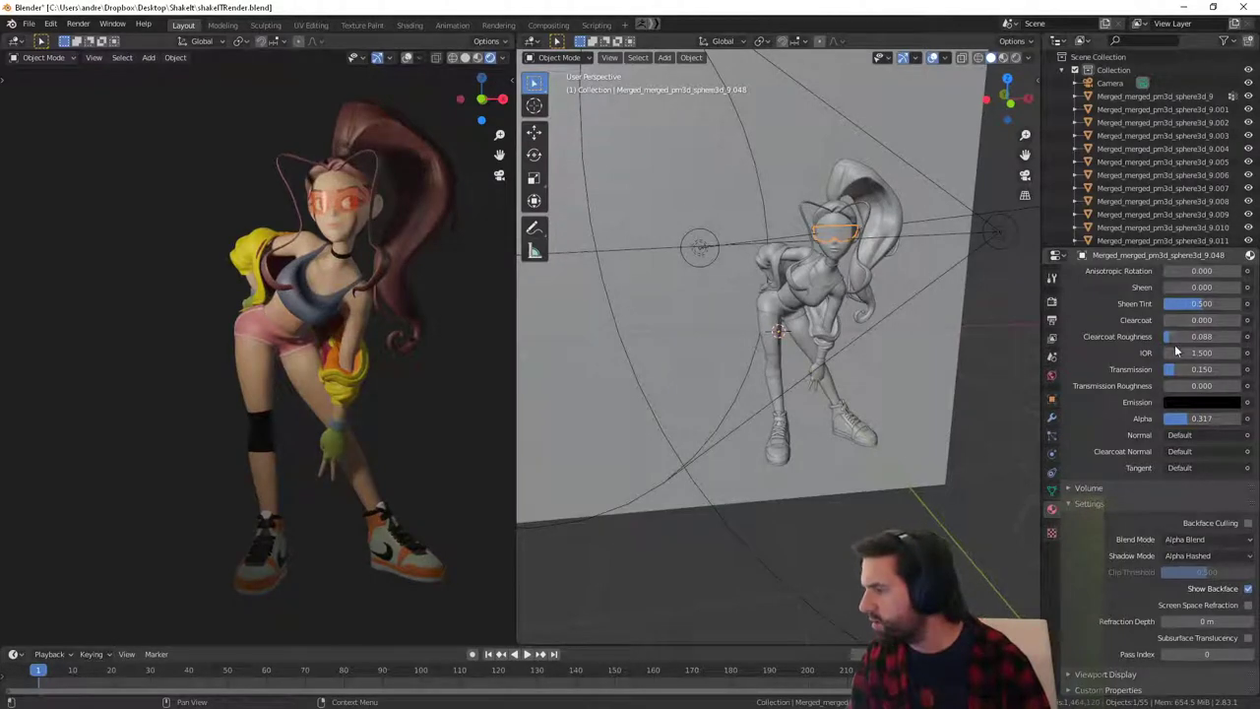
scroll(1171, 341, "up", 3)
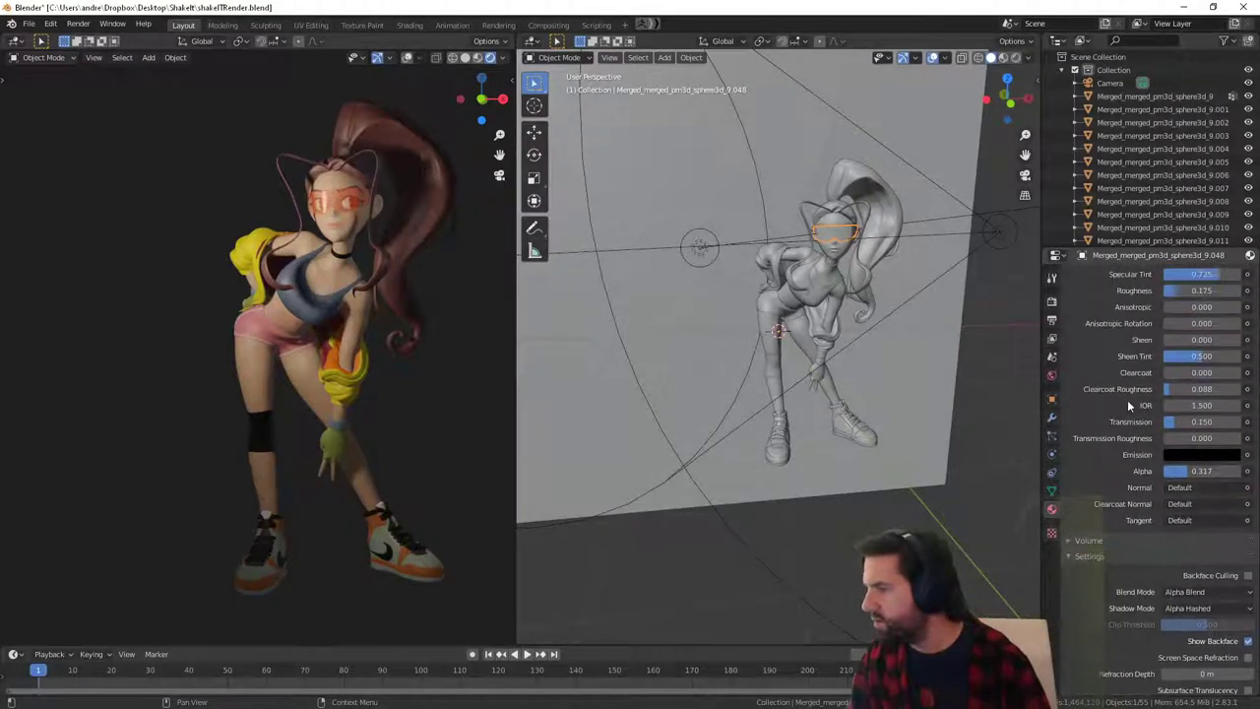
mouse_move(1171, 342)
left_mouse_down()
mouse_move(1221, 342)
mouse_move(1194, 343)
left_mouse_up()
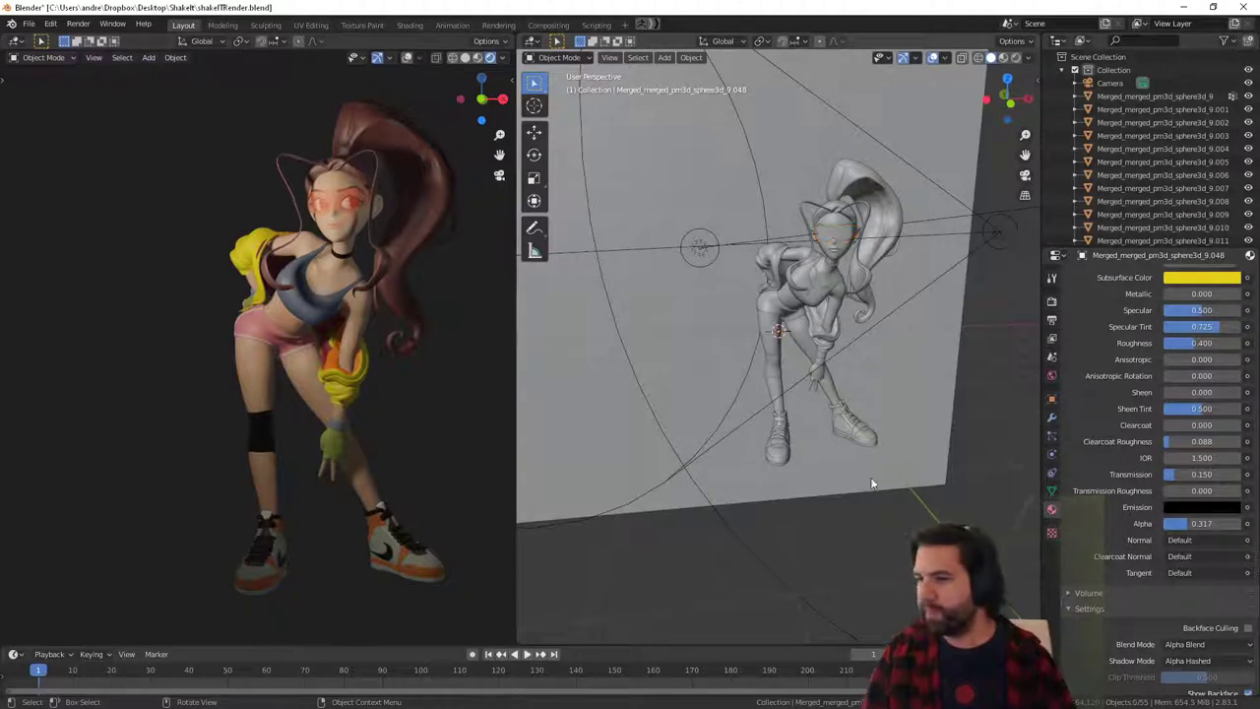
Rename the warm 400 W spotlight beside the character as keyLight.
middle_click_drag(871, 476, 630, 427)
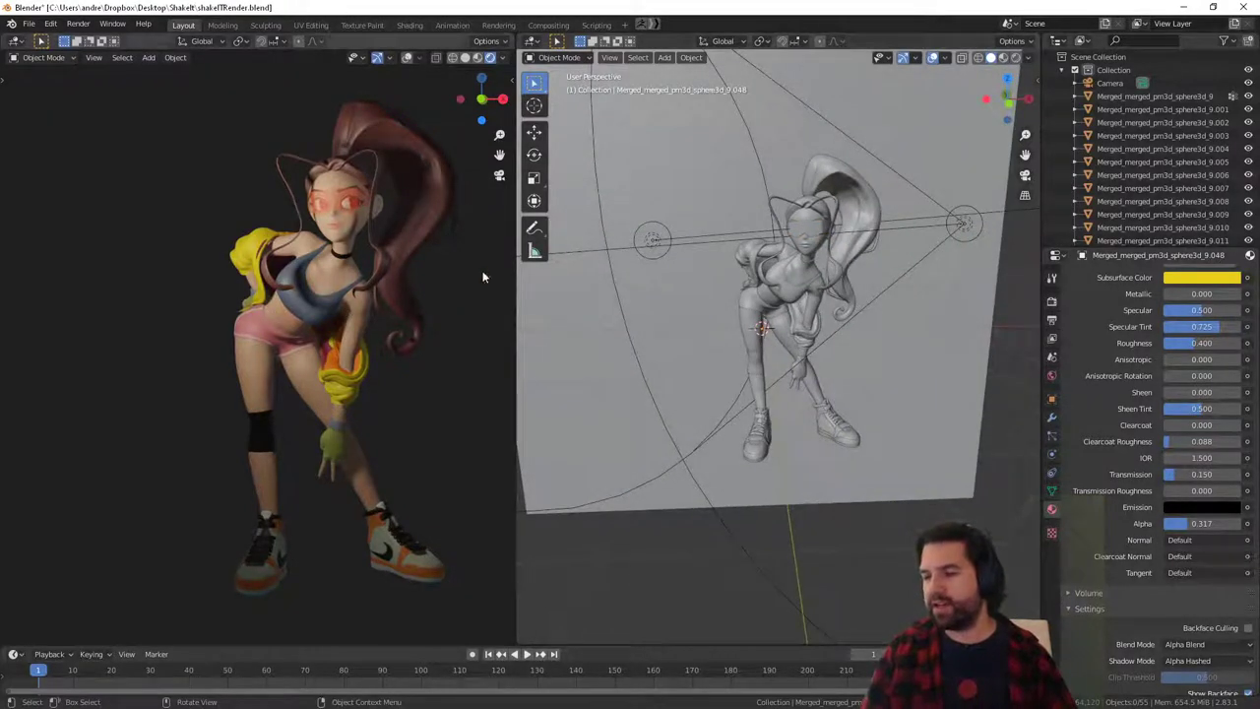
middle_click_drag(788, 374, 835, 370)
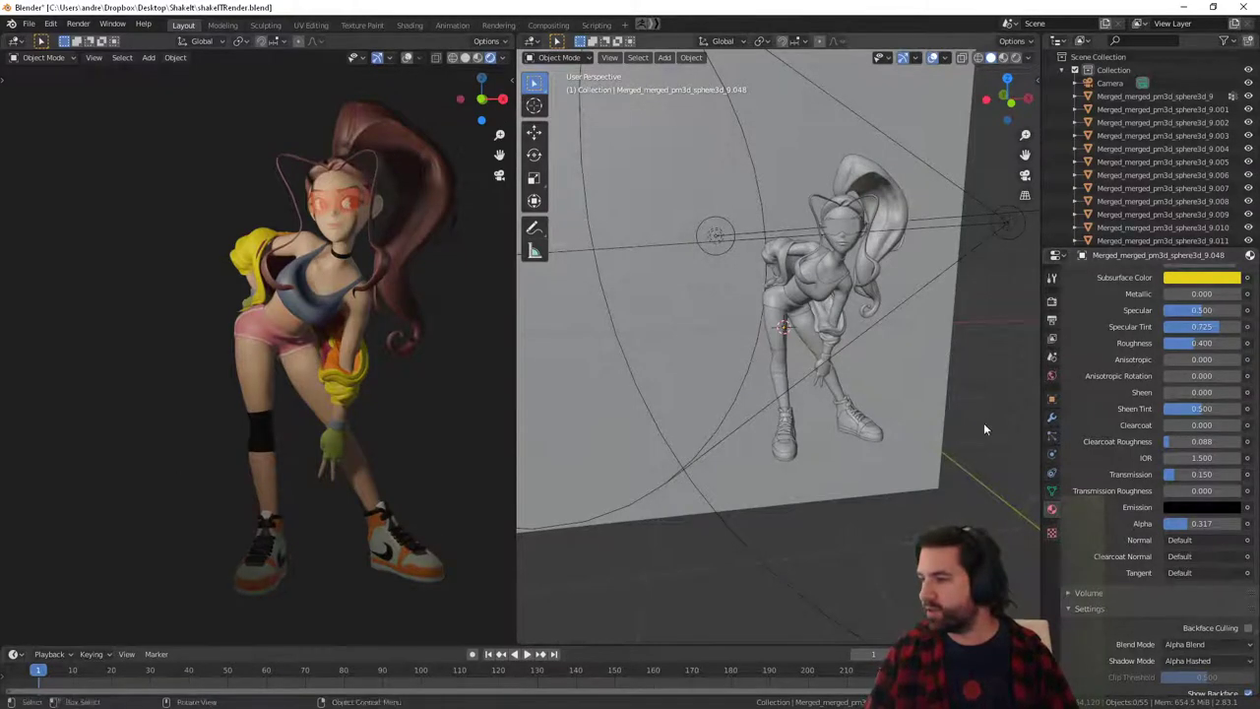
middle_click_drag(984, 425, 896, 429)
scroll(859, 394, "down", 3)
left_click(824, 299)
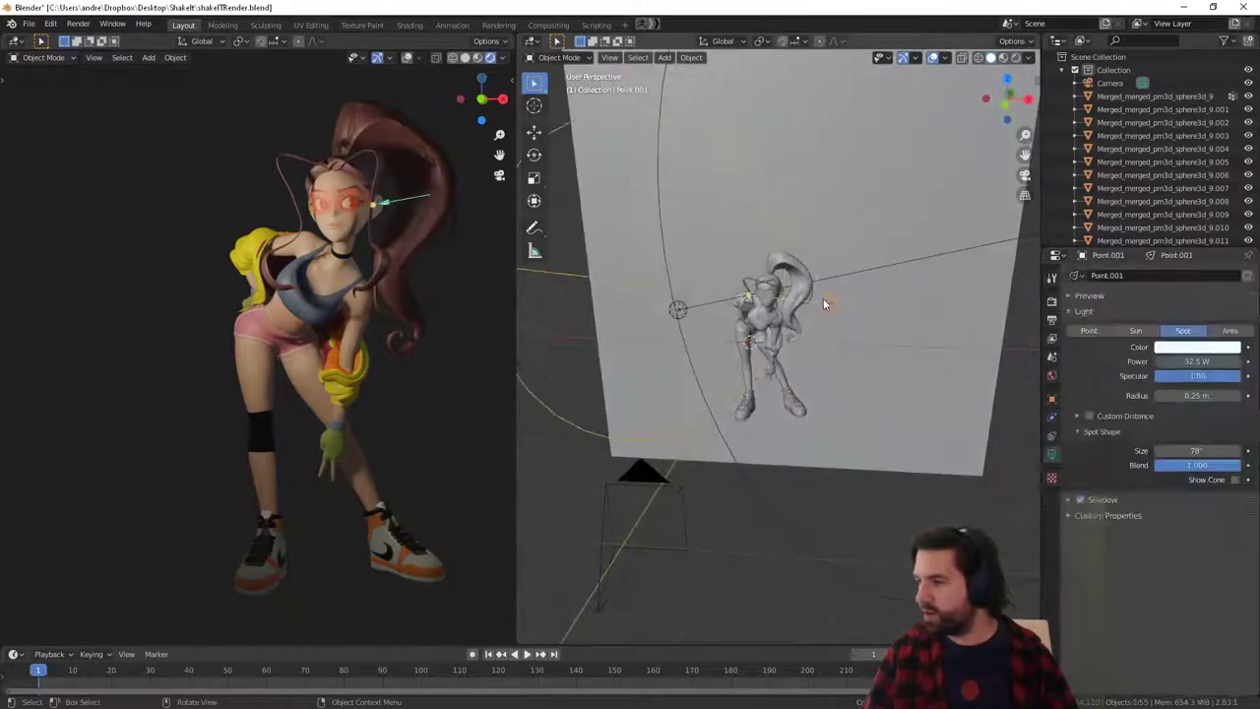
middle_click_drag(823, 299, 730, 351)
left_click(707, 337)
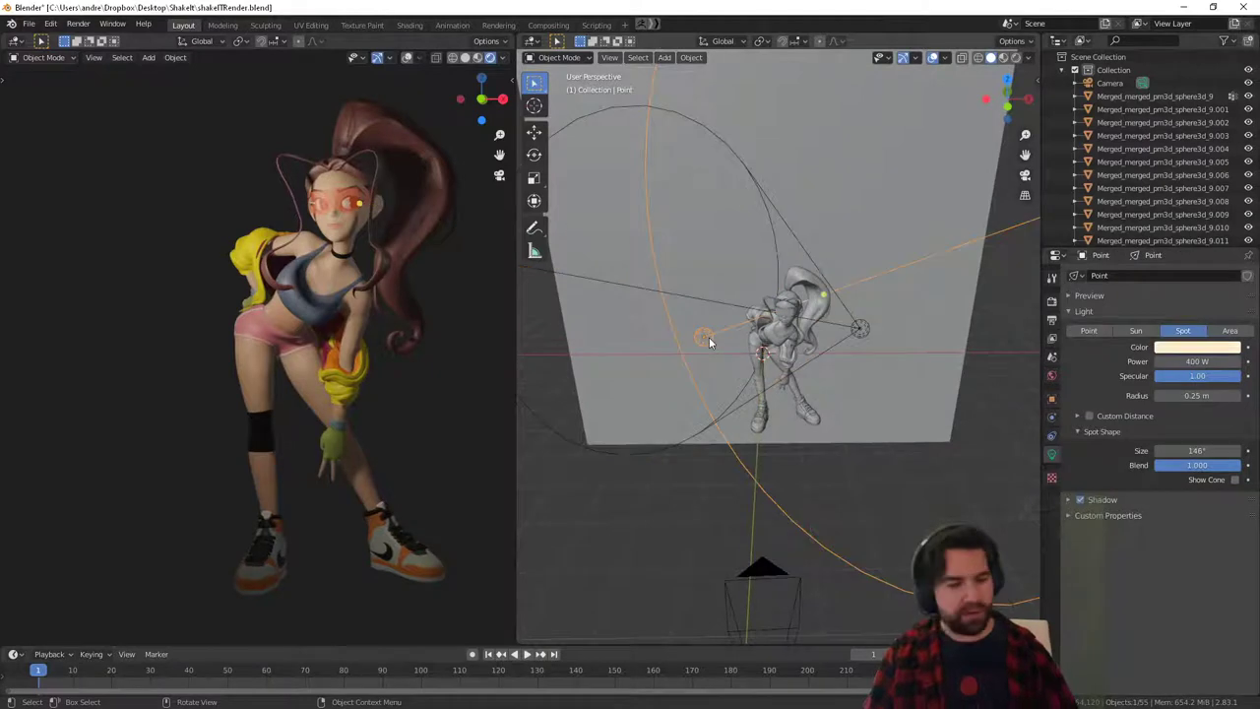
key("F2")
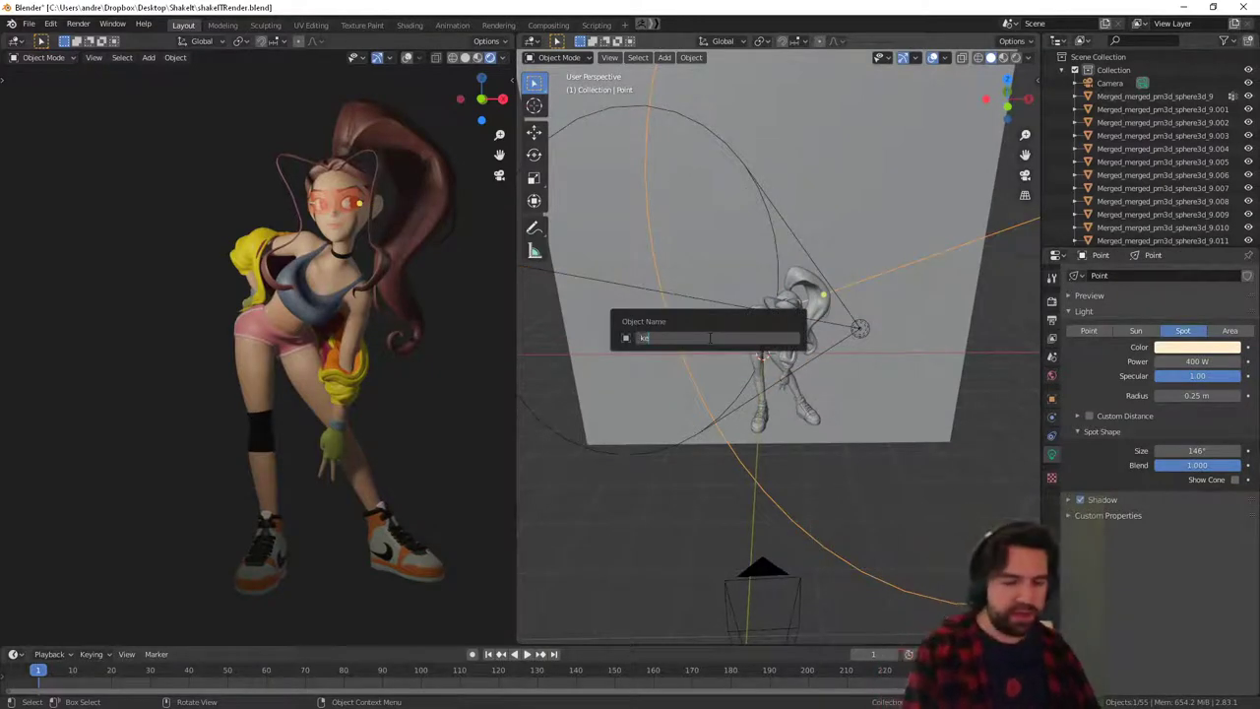
type("keyLight")
key("Return")
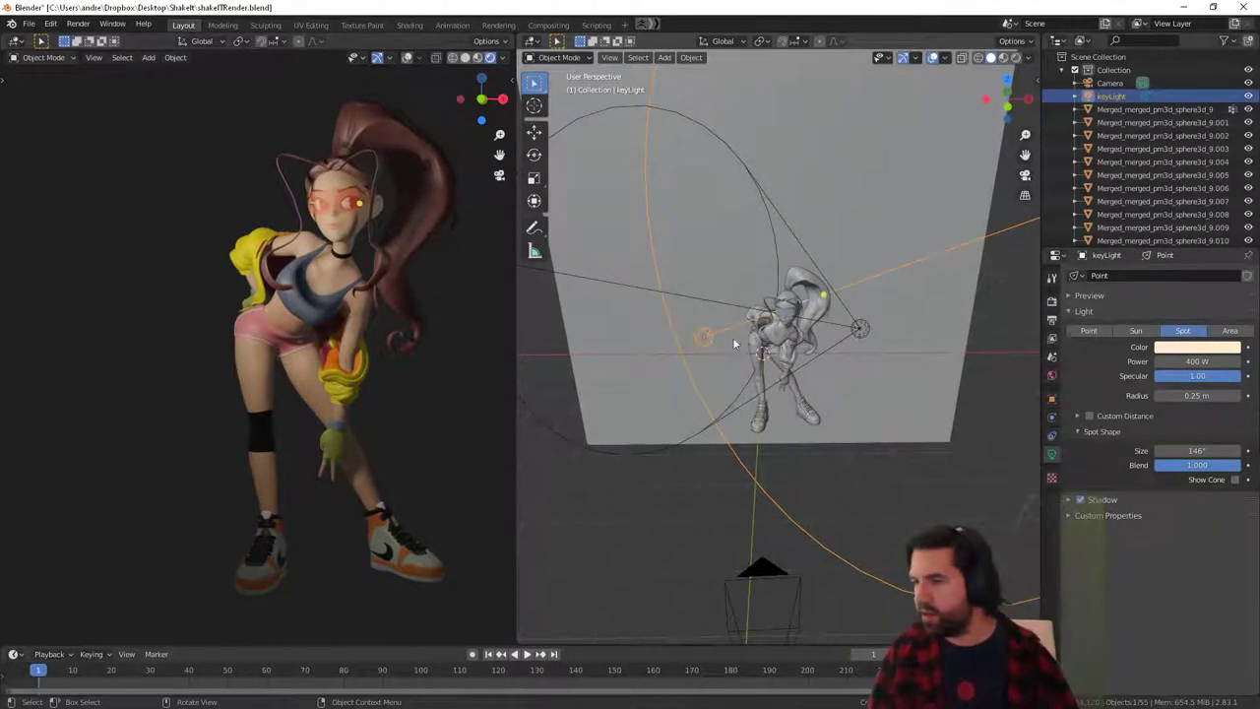
Rename the cool 32.5 W spotlight on the ponytail side of the character as FillLight.
left_click(861, 331)
key("F2")
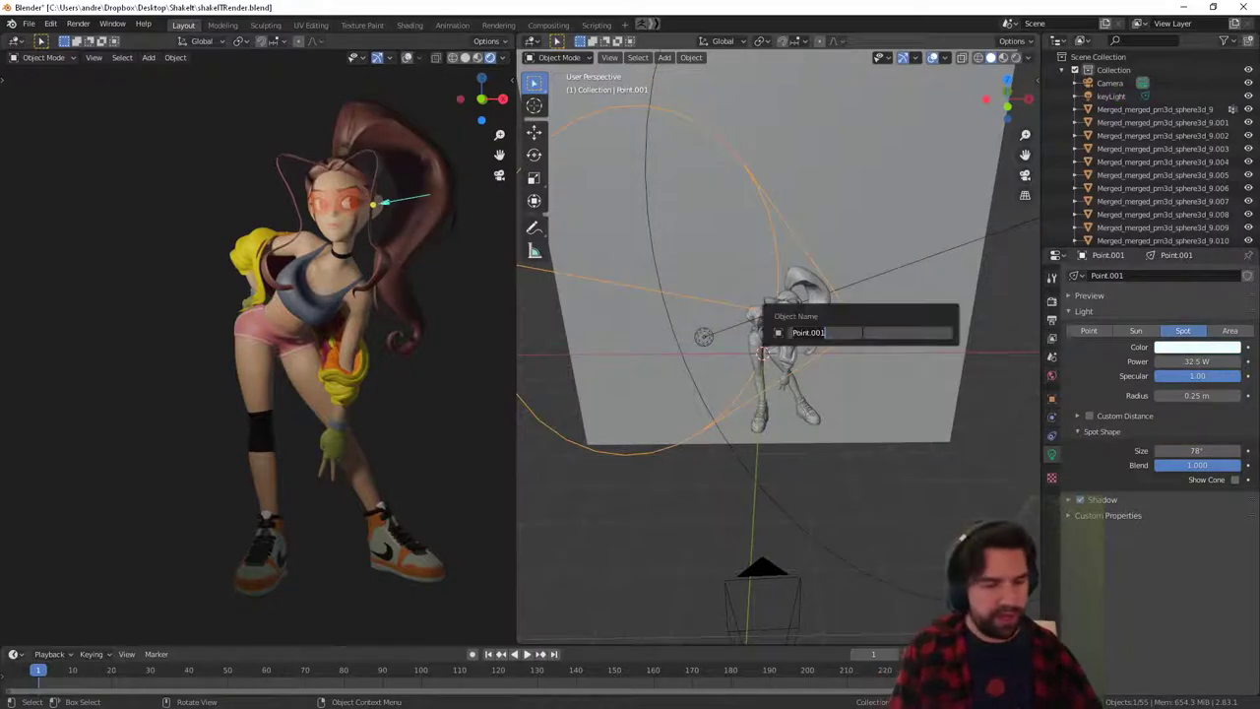
type("Fill")
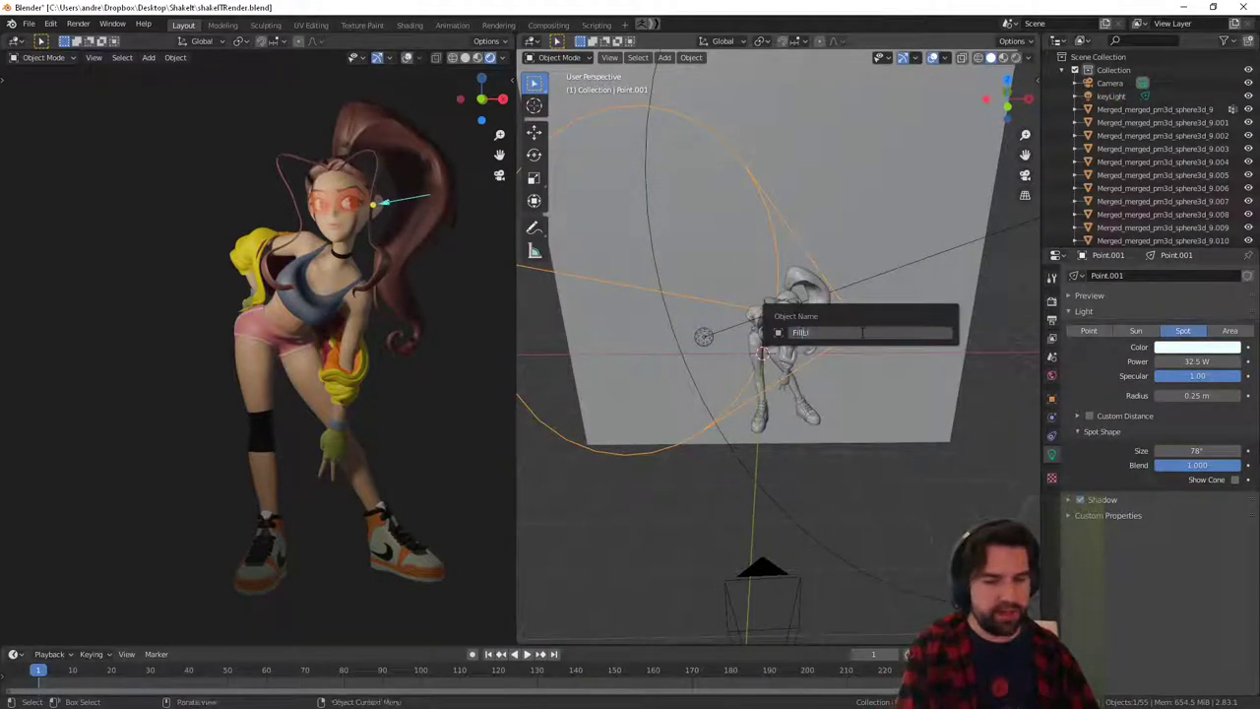
type("Light")
key("Return")
Add a point light and lift it above the character's back.
left_click(868, 442)
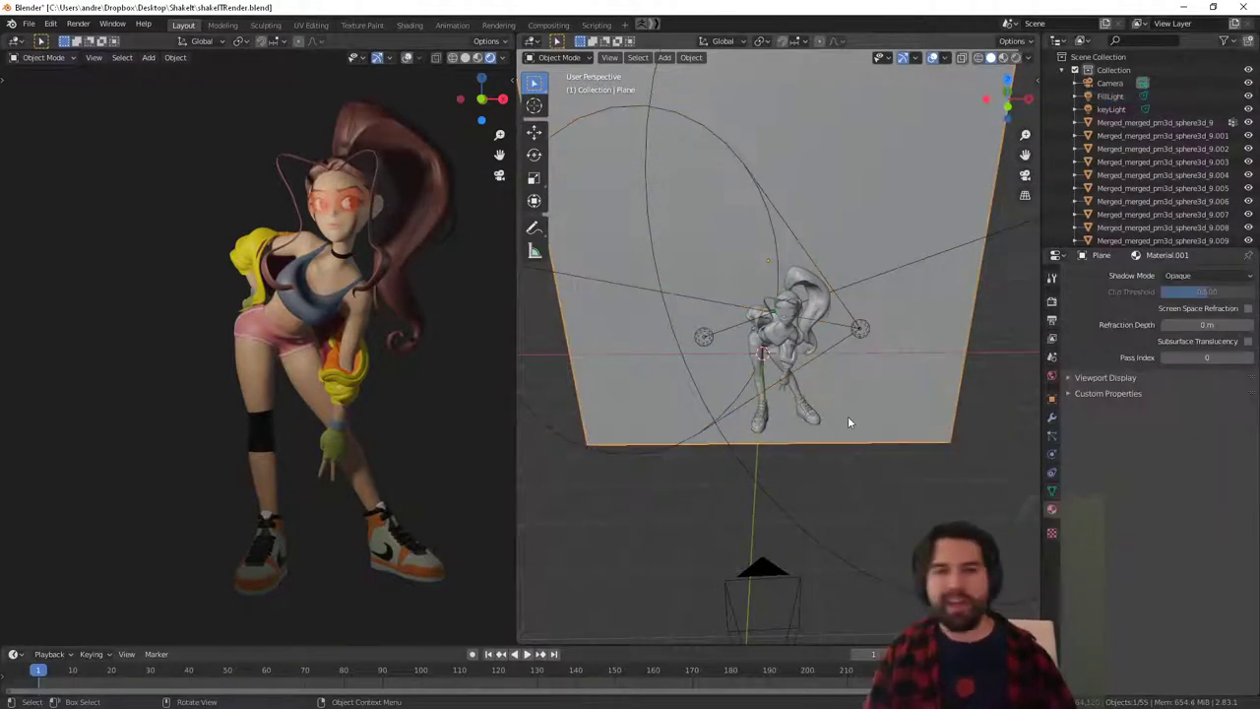
middle_click_drag(842, 435, 845, 451)
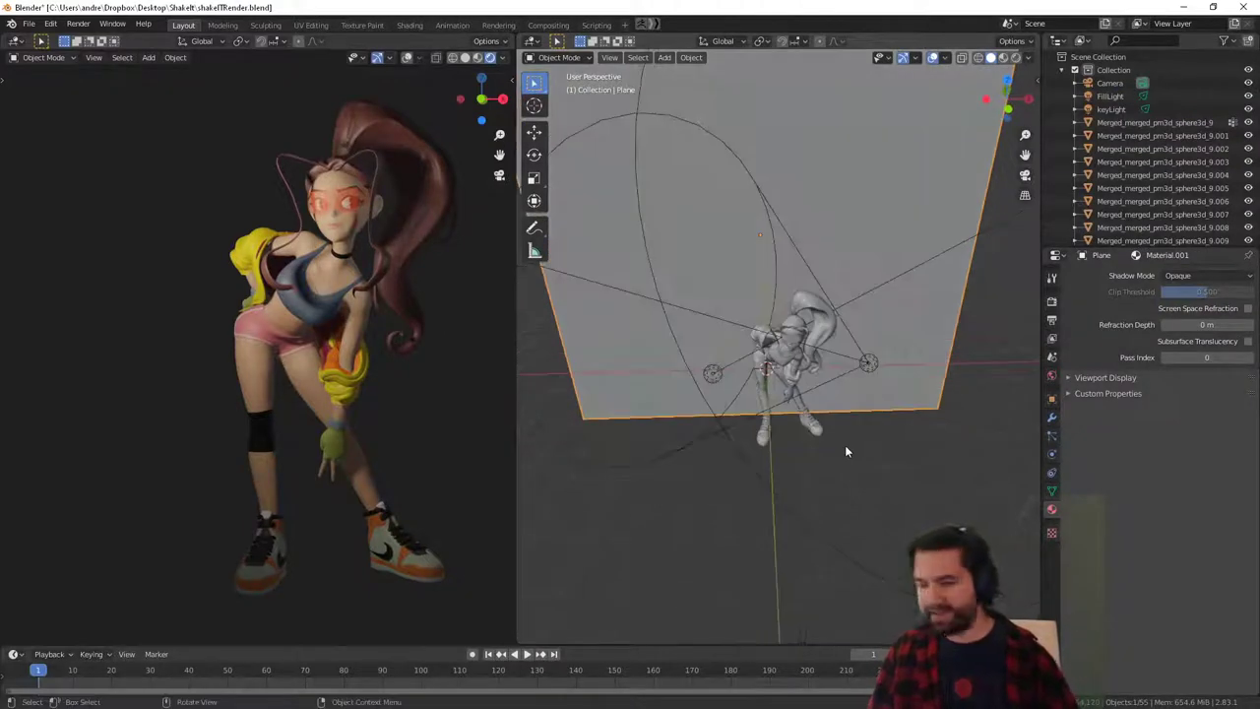
key("shift+a")
mouse_move(823, 283)
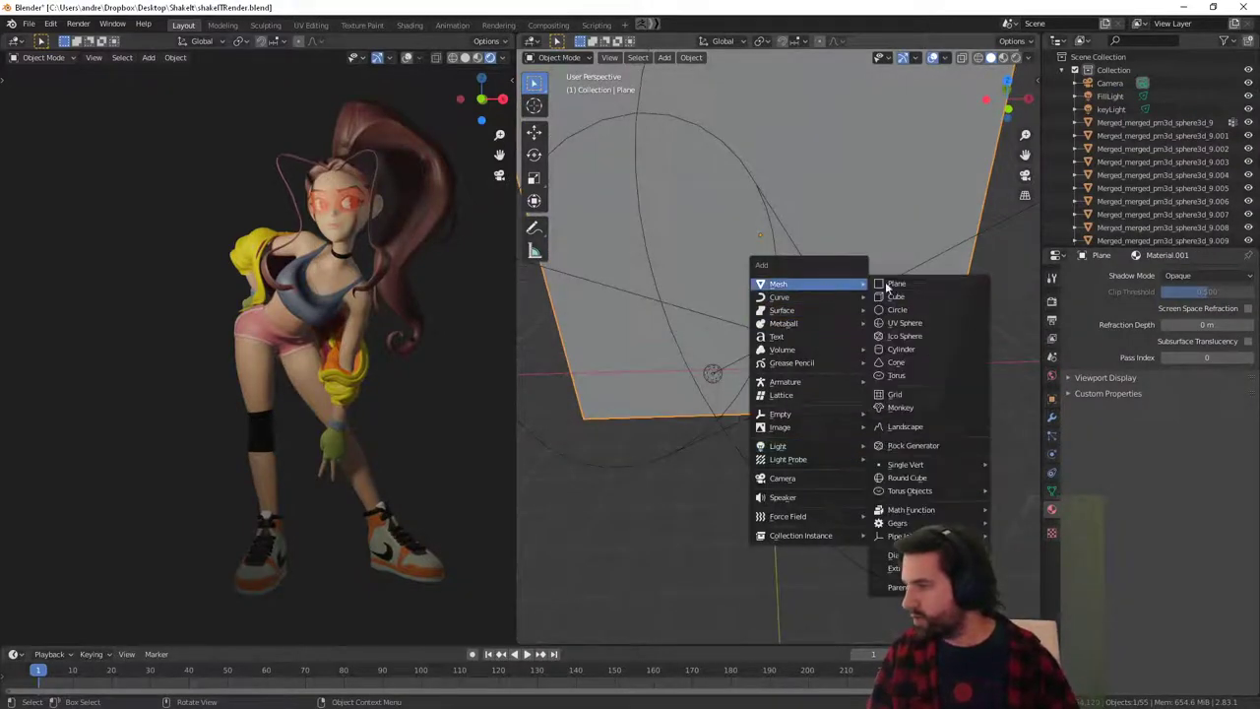
mouse_move(813, 448)
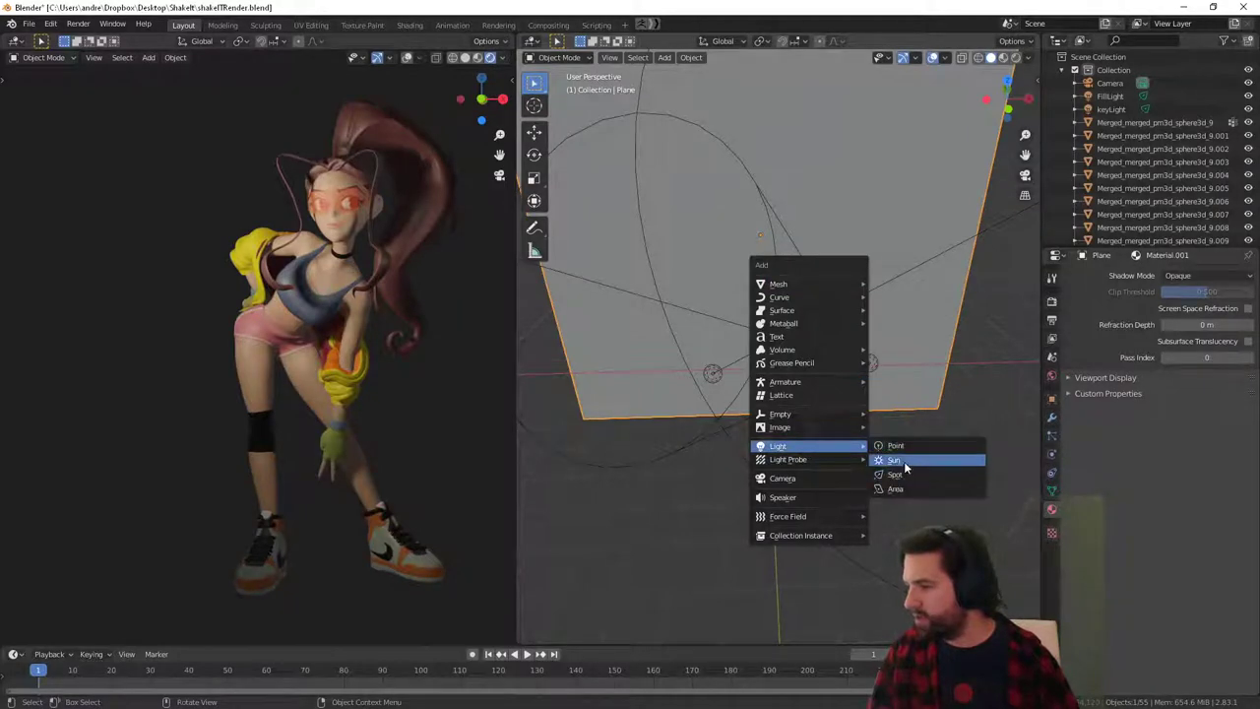
left_click(908, 448)
middle_click_drag(908, 448, 839, 404)
key("g")
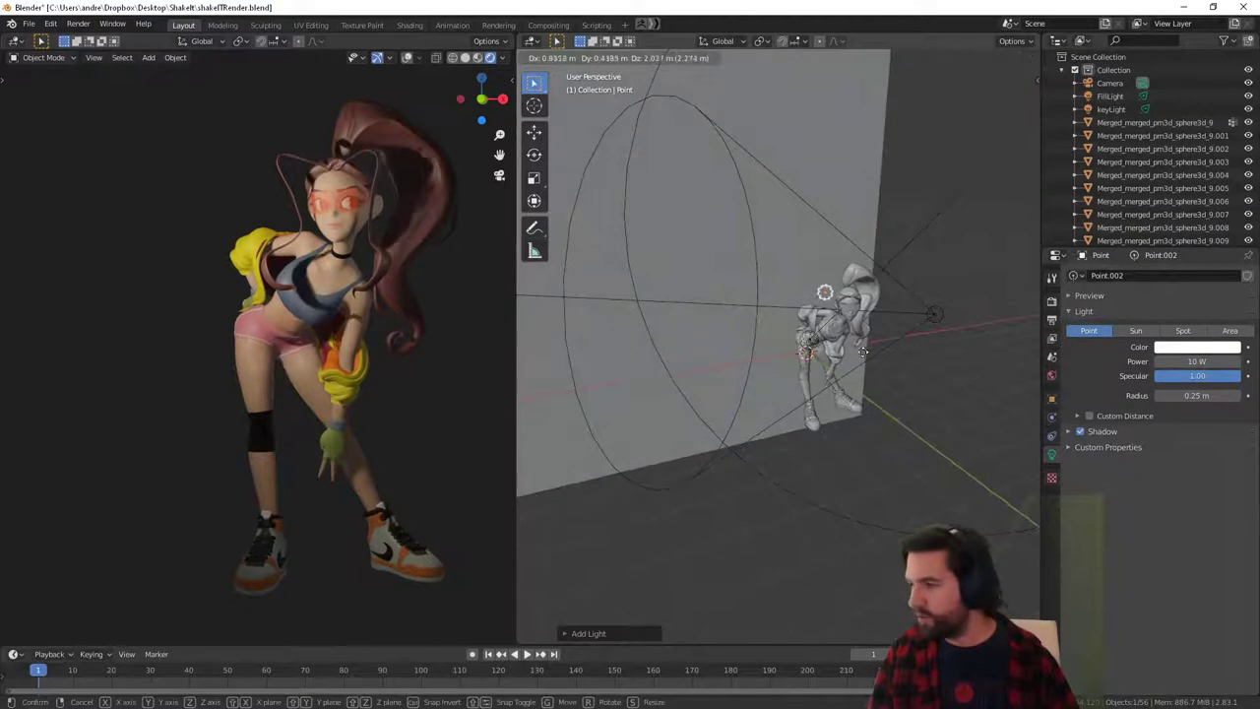
left_click(859, 345)
Position the new point light behind the character, just above the ponytail.
middle_click_drag(860, 342, 835, 411)
scroll(837, 412, "up", 5)
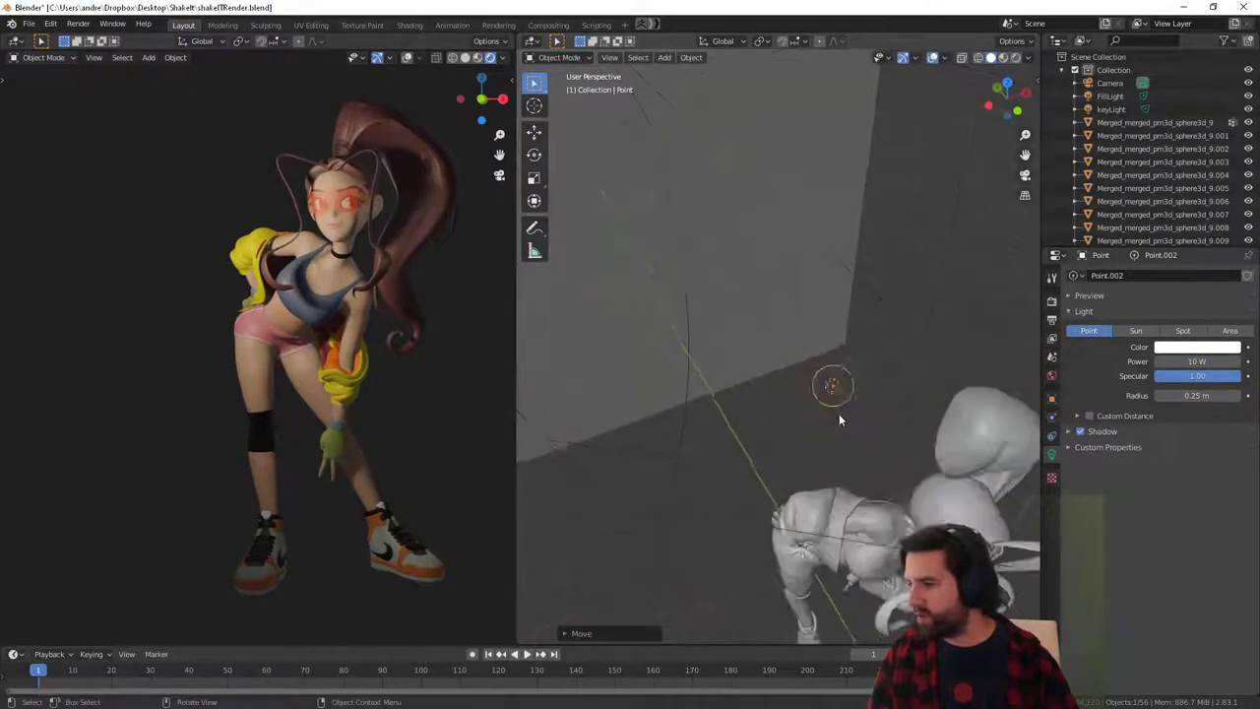
scroll(886, 415, "down", 5)
middle_click_drag(935, 412, 862, 357)
key("g")
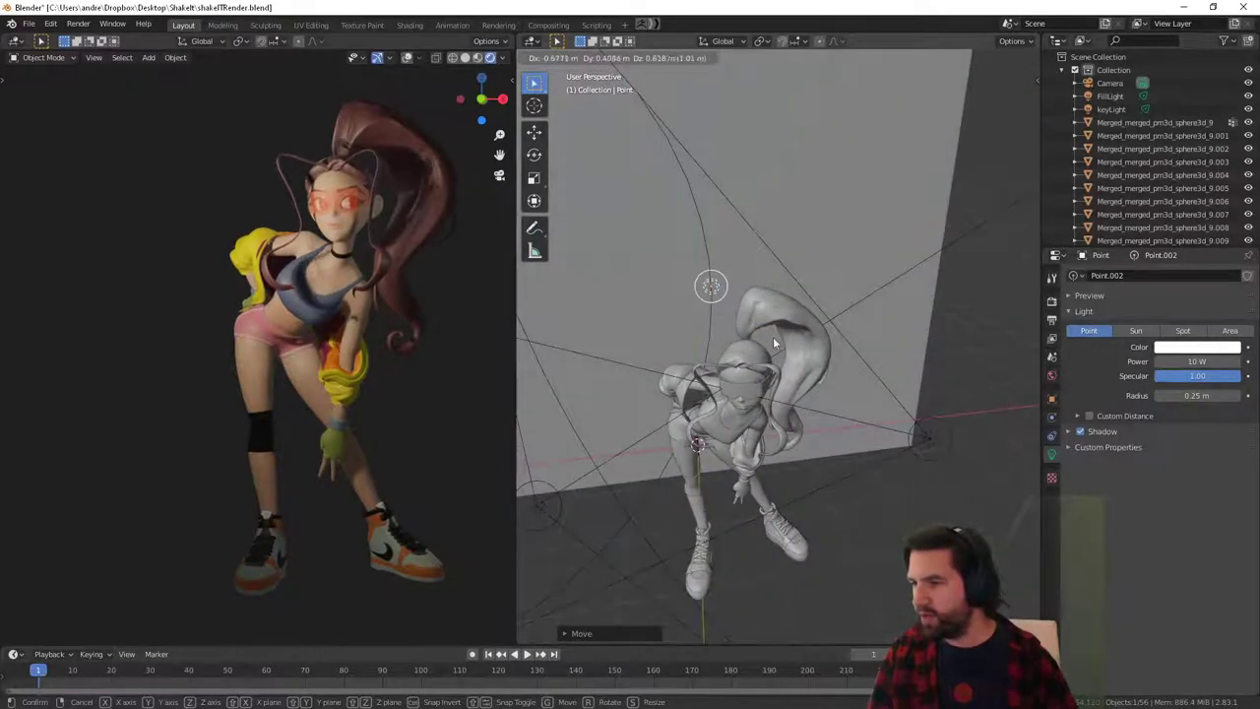
left_click(774, 340)
middle_click_drag(775, 339, 735, 338)
key("g")
left_click(905, 342)
key("g")
left_click(741, 358)
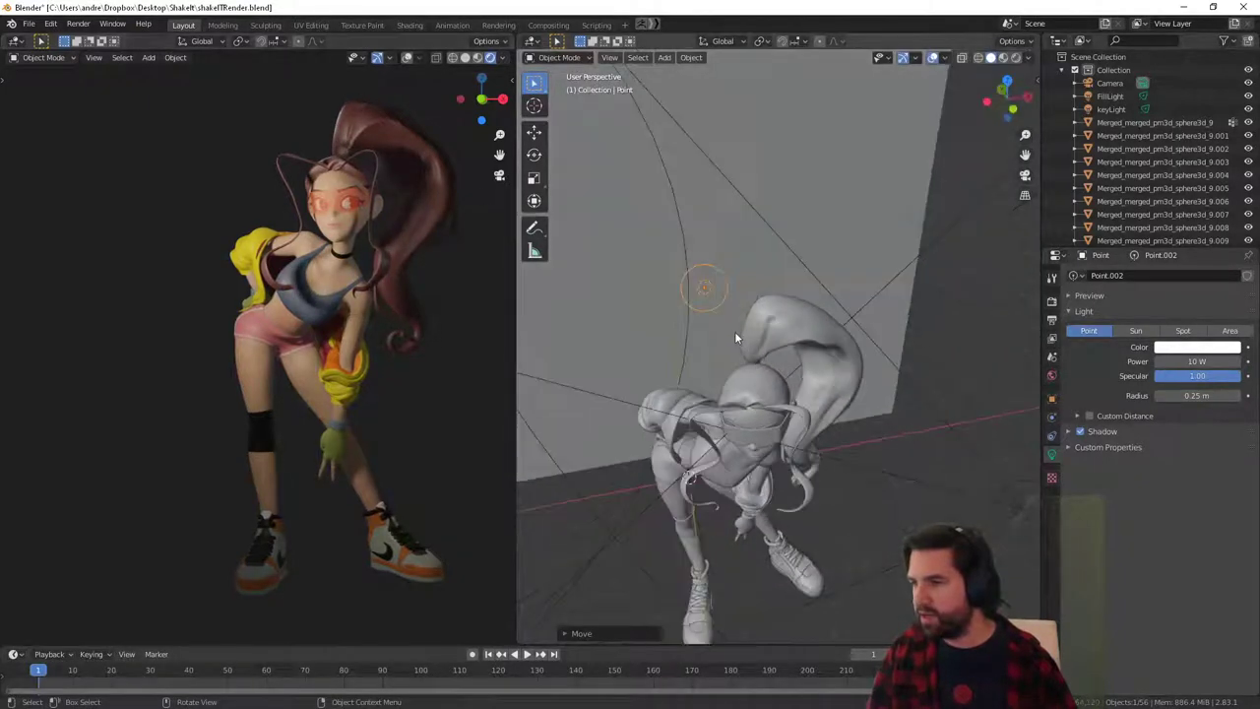
key("g")
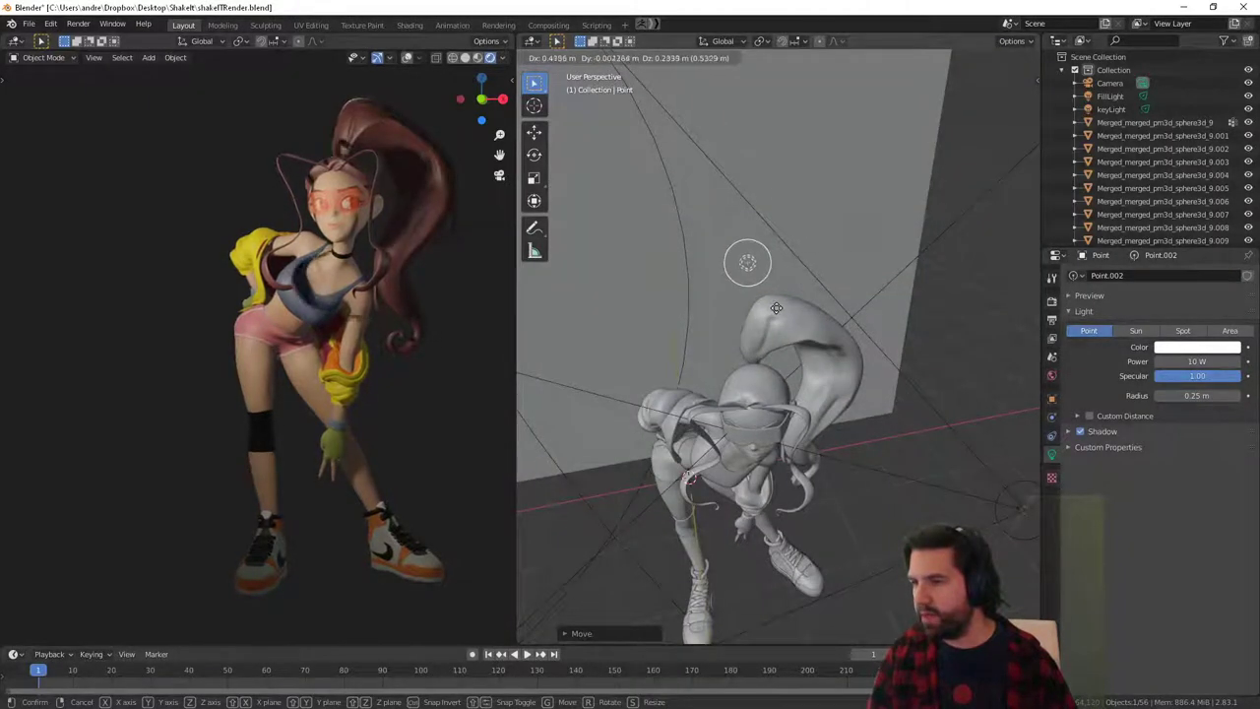
left_click(770, 310)
Set the rear point light's power to 143.8 W and its radius to 0.69 m.
middle_click_drag(772, 313, 819, 317)
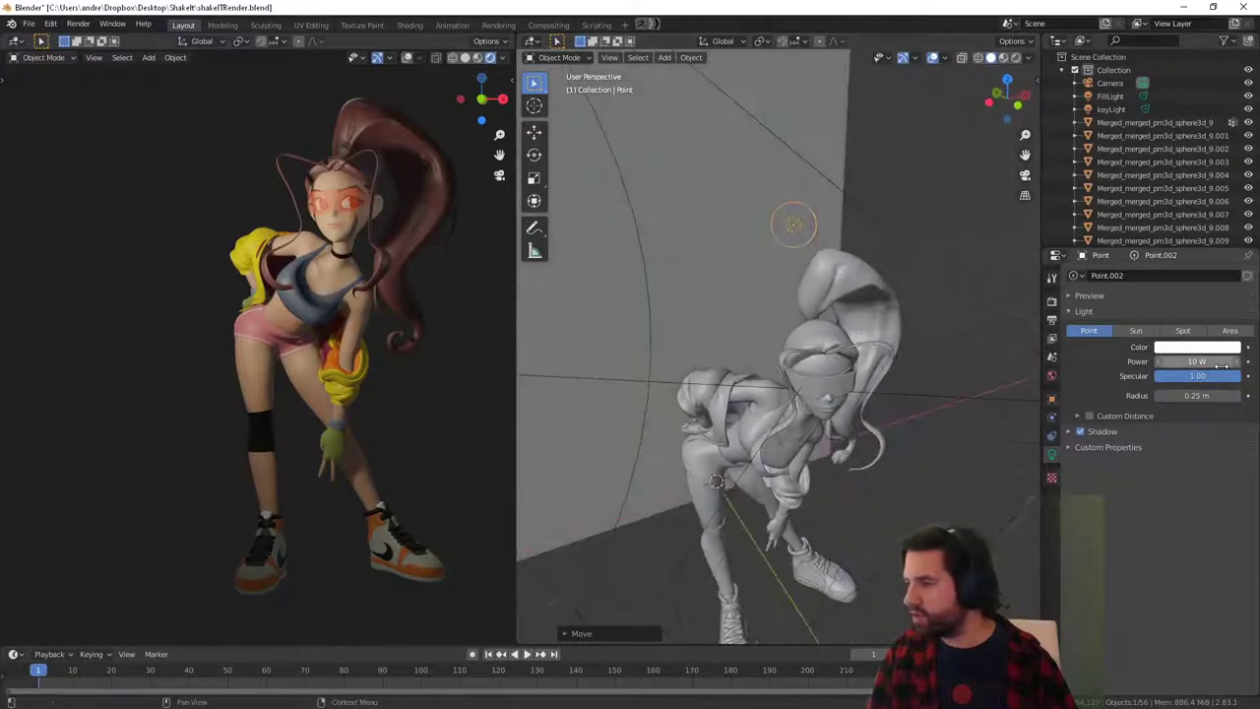
left_click_drag(1219, 362, 1255, 363)
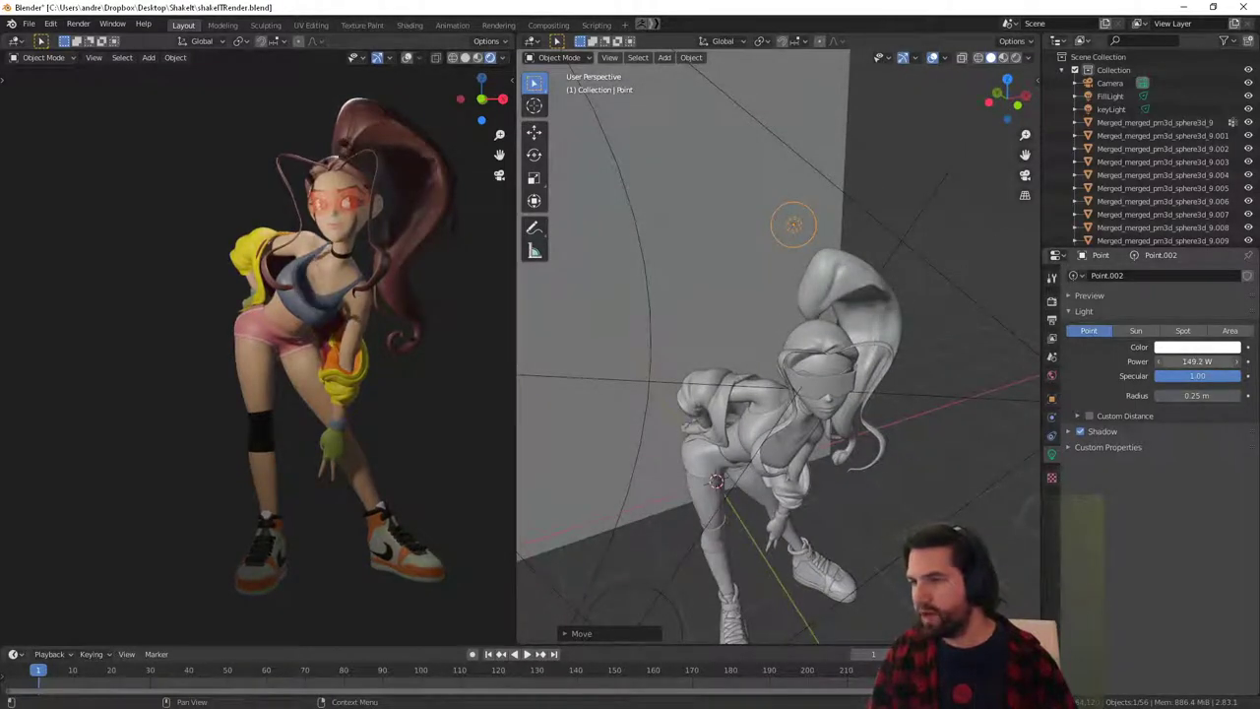
middle_click_drag(712, 315, 990, 360)
key("g")
left_click(889, 338)
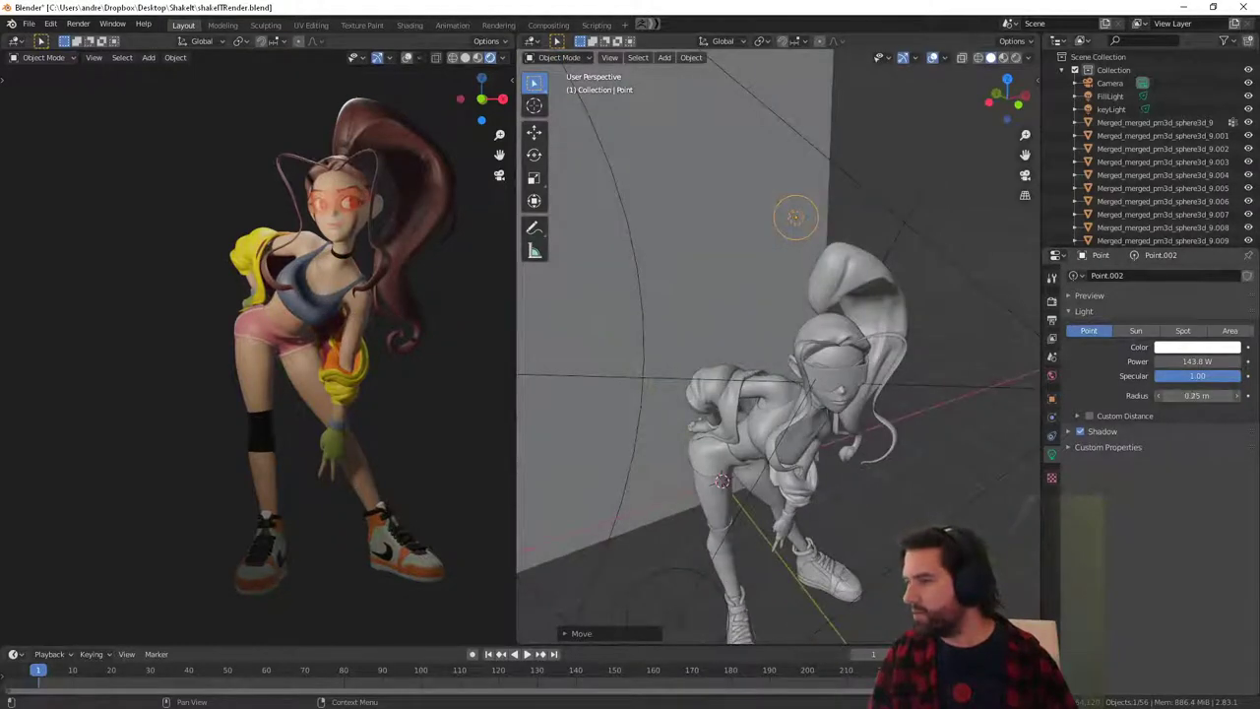
mouse_move(1198, 395)
left_mouse_down()
mouse_move(1251, 395)
mouse_move(1189, 395)
left_mouse_up()
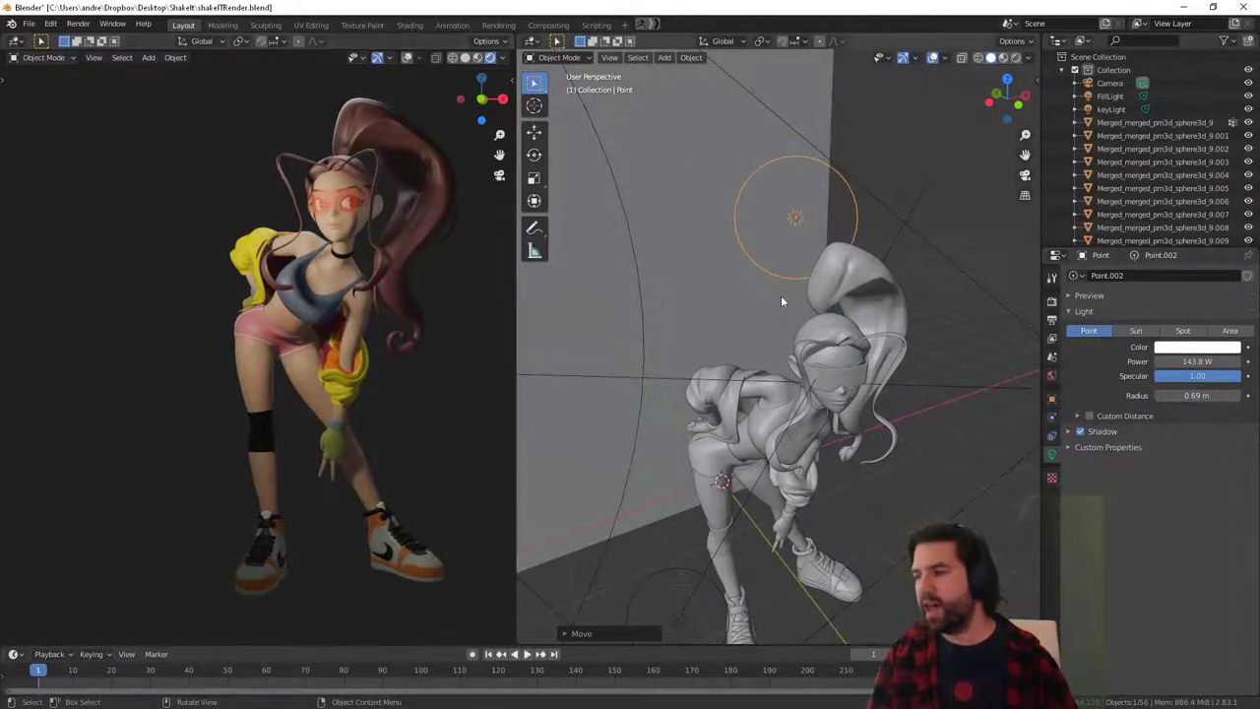
Shift the rear point light sideways, slightly away from the ponytail, leaving the background plane in place.
middle_click_drag(781, 299, 780, 241)
left_click(847, 276)
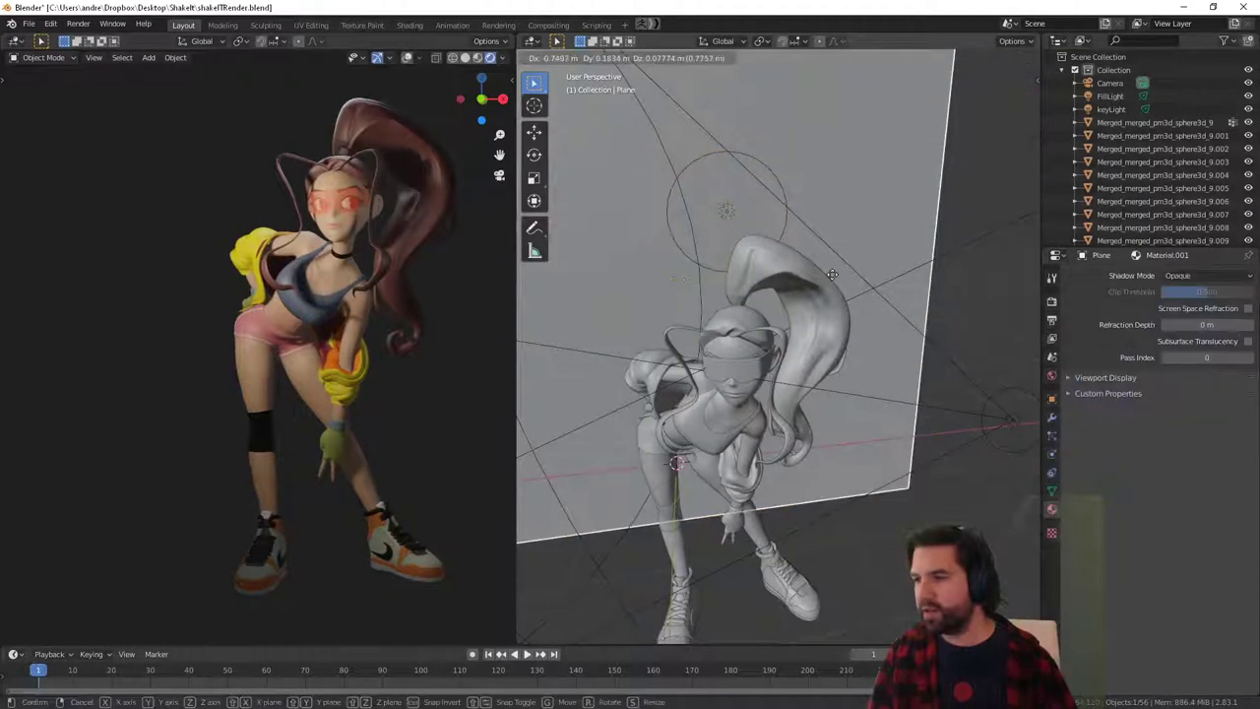
left_click(783, 228)
key("g")
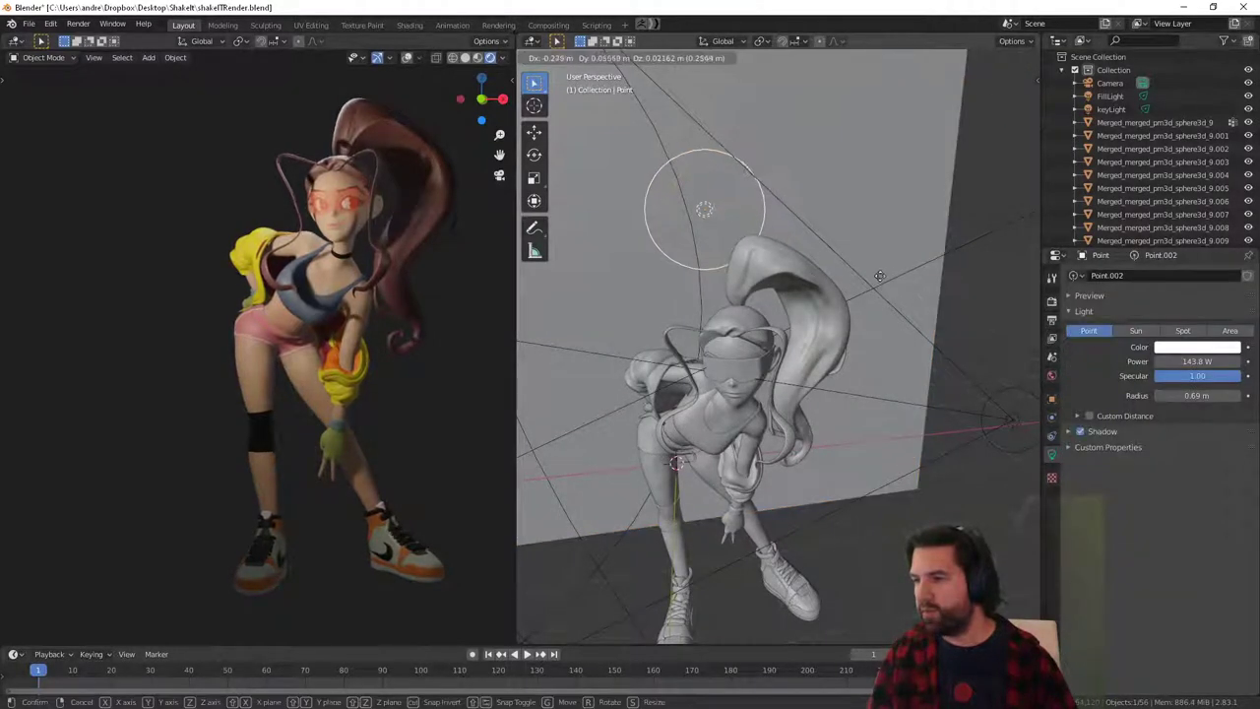
left_click(878, 256)
middle_click_drag(878, 256, 785, 336)
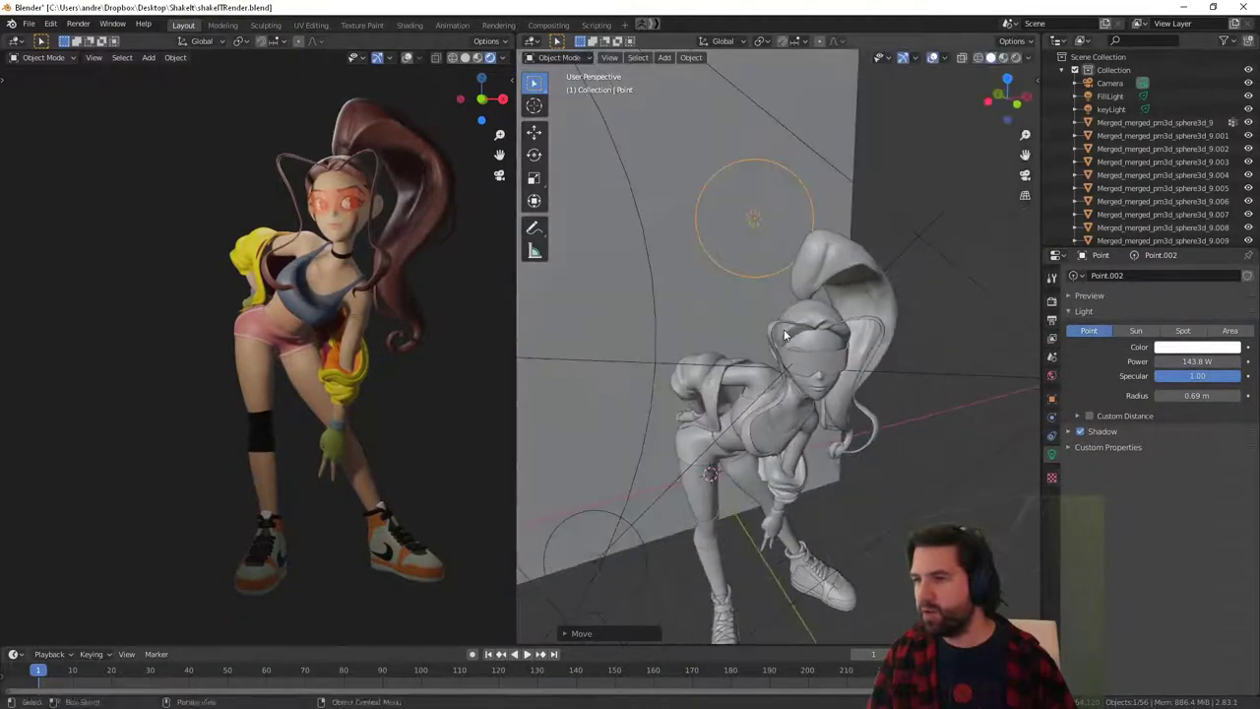
Convert the rear point light to a 60° spotlight and aim it forward and down across the ponytail and head.
left_click(1201, 333)
middle_click_drag(822, 291, 837, 356)
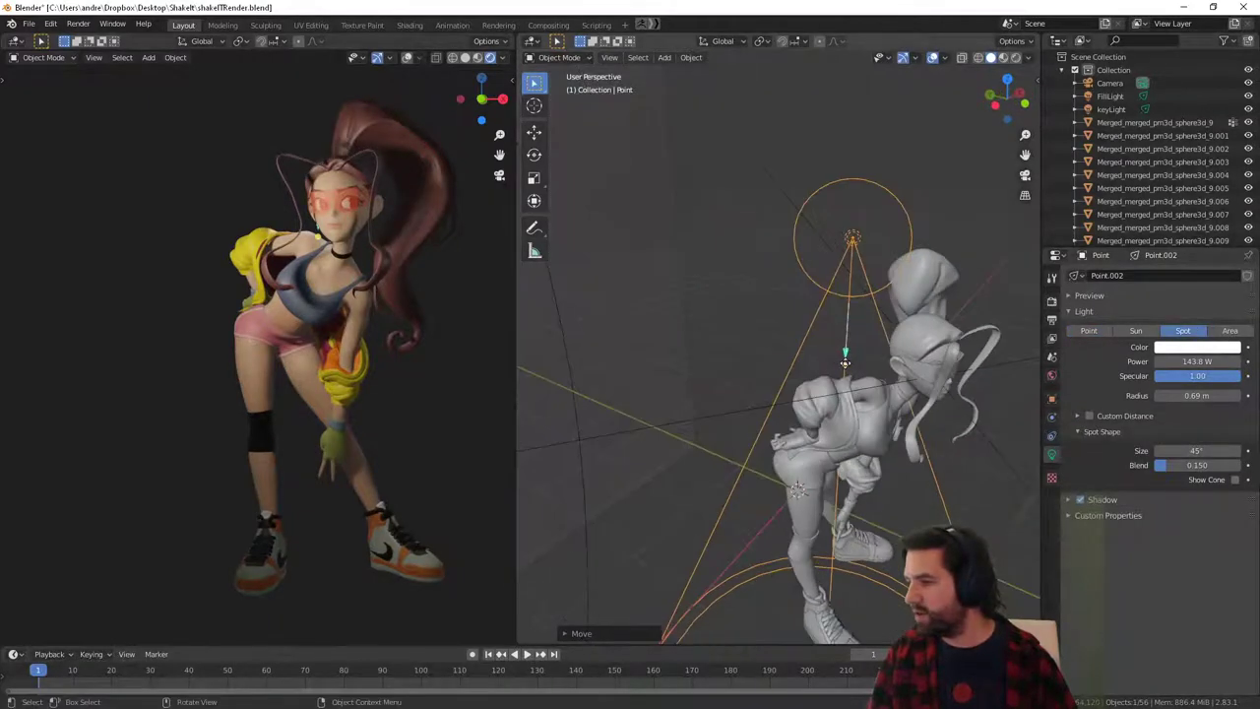
left_click_drag(845, 362, 936, 267)
middle_click_drag(962, 352, 876, 338)
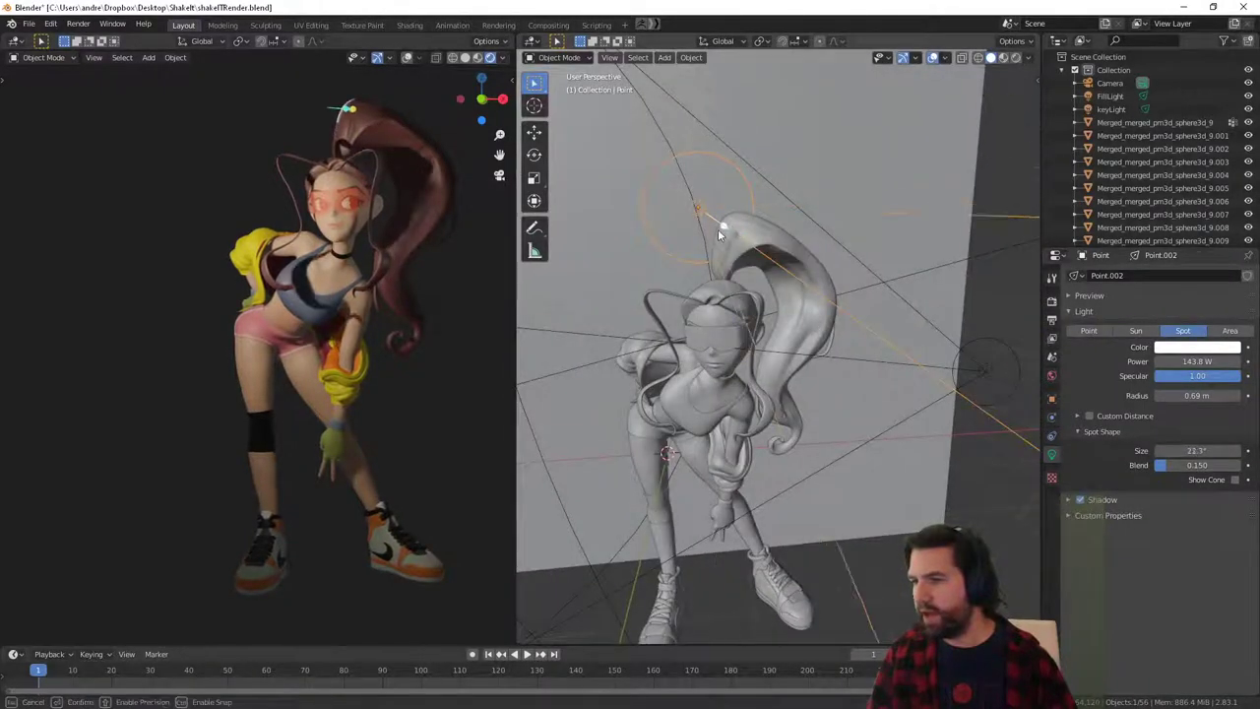
left_click_drag(718, 229, 751, 238)
middle_click_drag(786, 285, 809, 251)
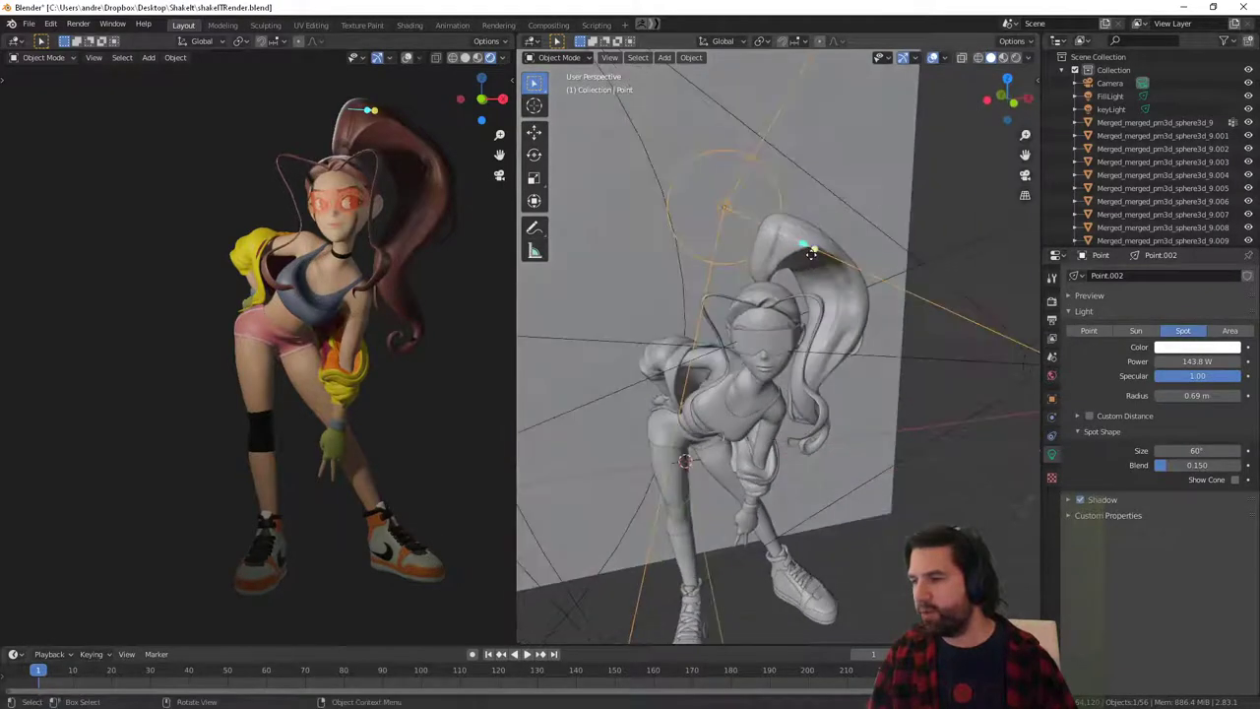
left_click_drag(810, 251, 779, 257)
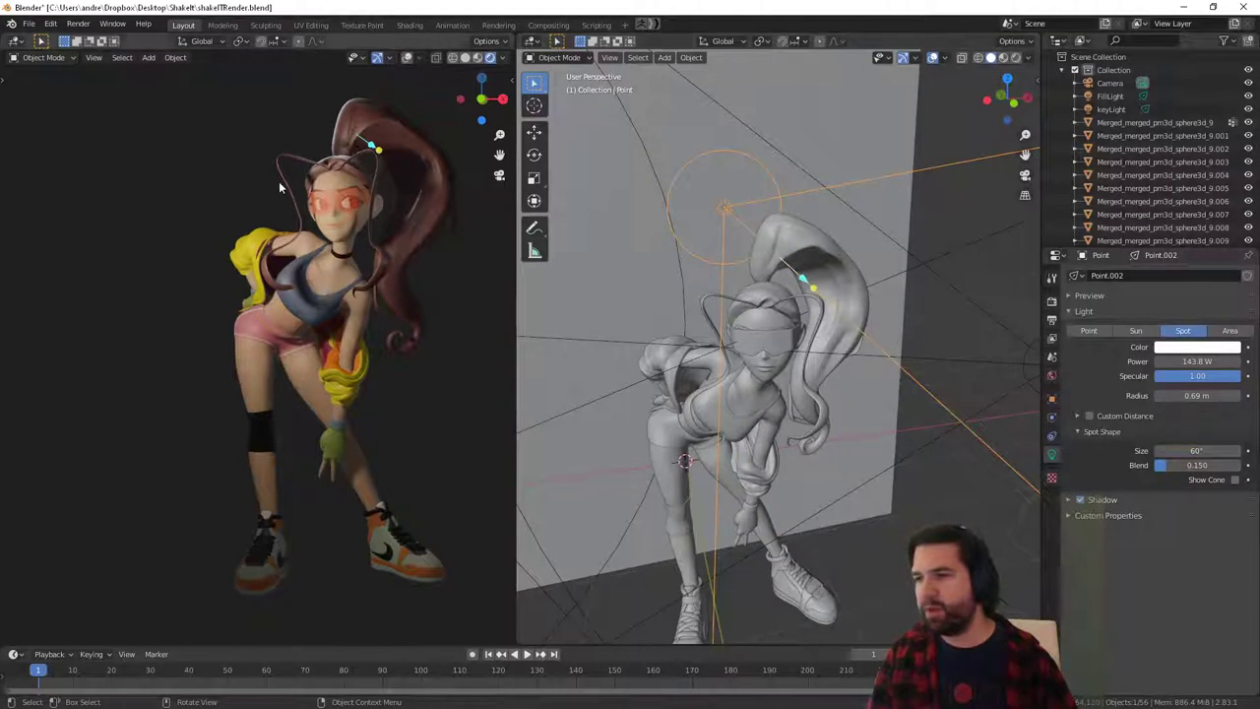
Duplicate the rear spotlight and place the copy lower, behind the character's bent arm and shoulder.
left_click(715, 277)
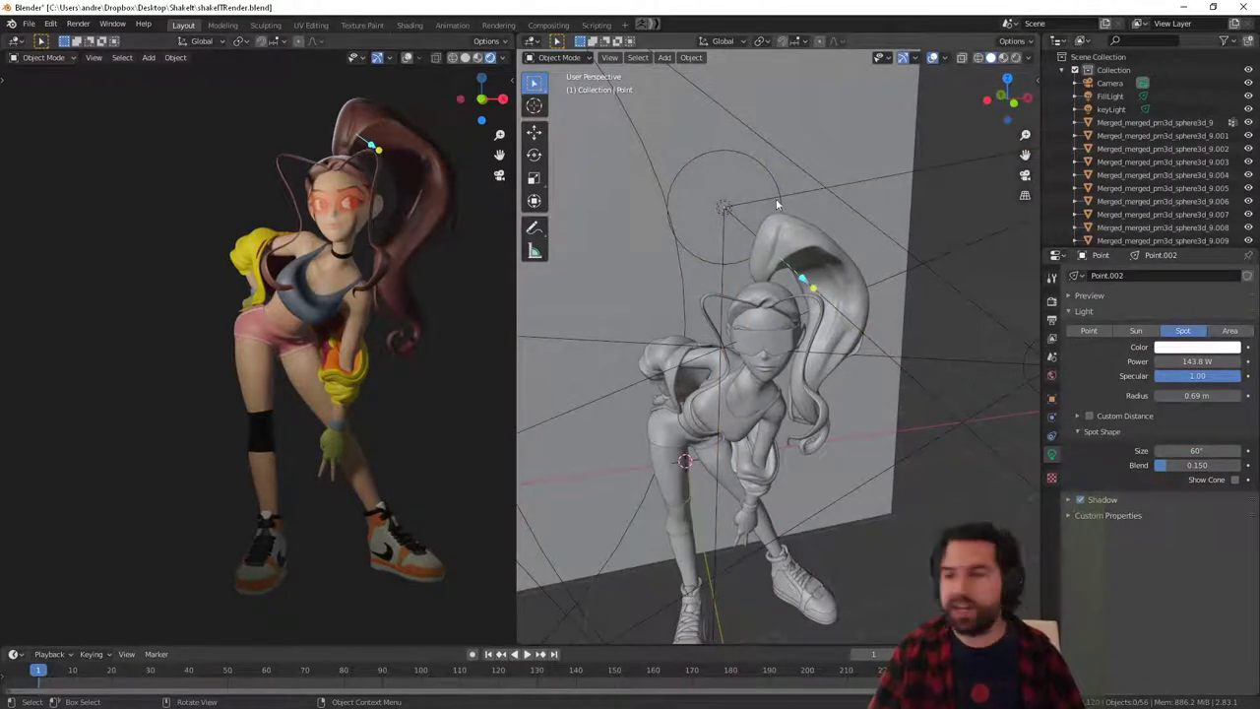
left_click(729, 220)
middle_click_drag(729, 220, 815, 353)
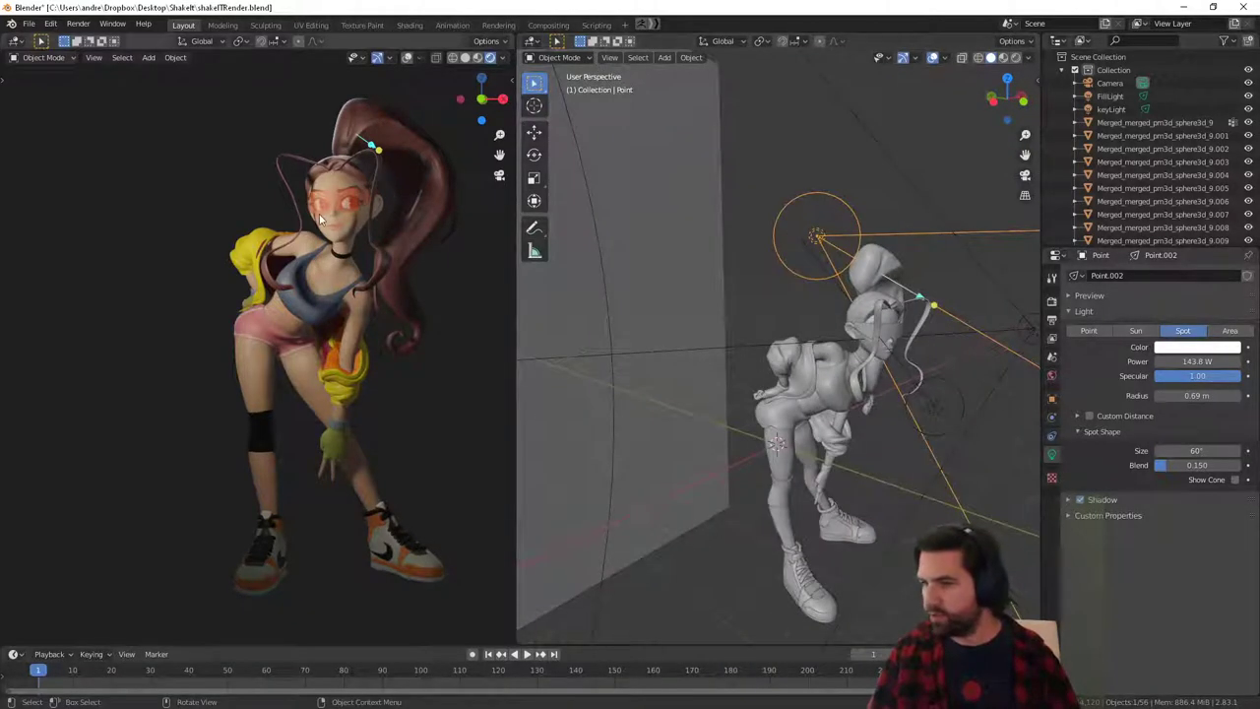
key("shift+d")
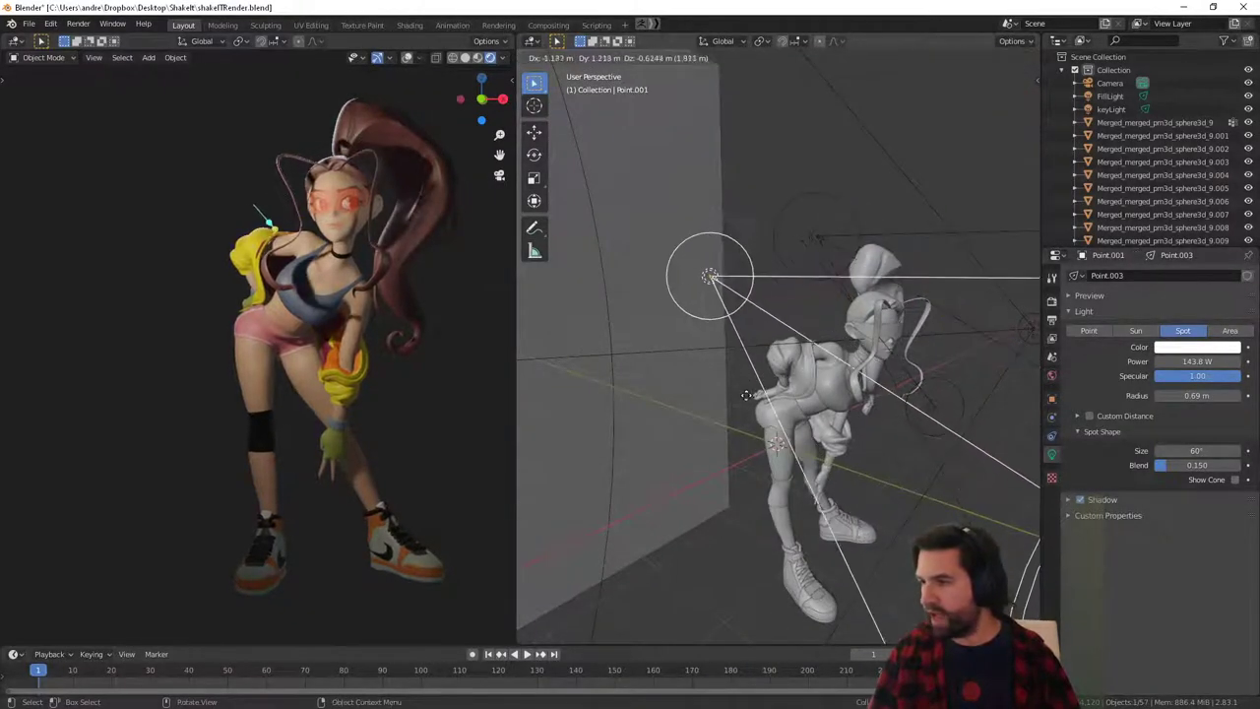
left_click(862, 381)
middle_click_drag(862, 381, 664, 321)
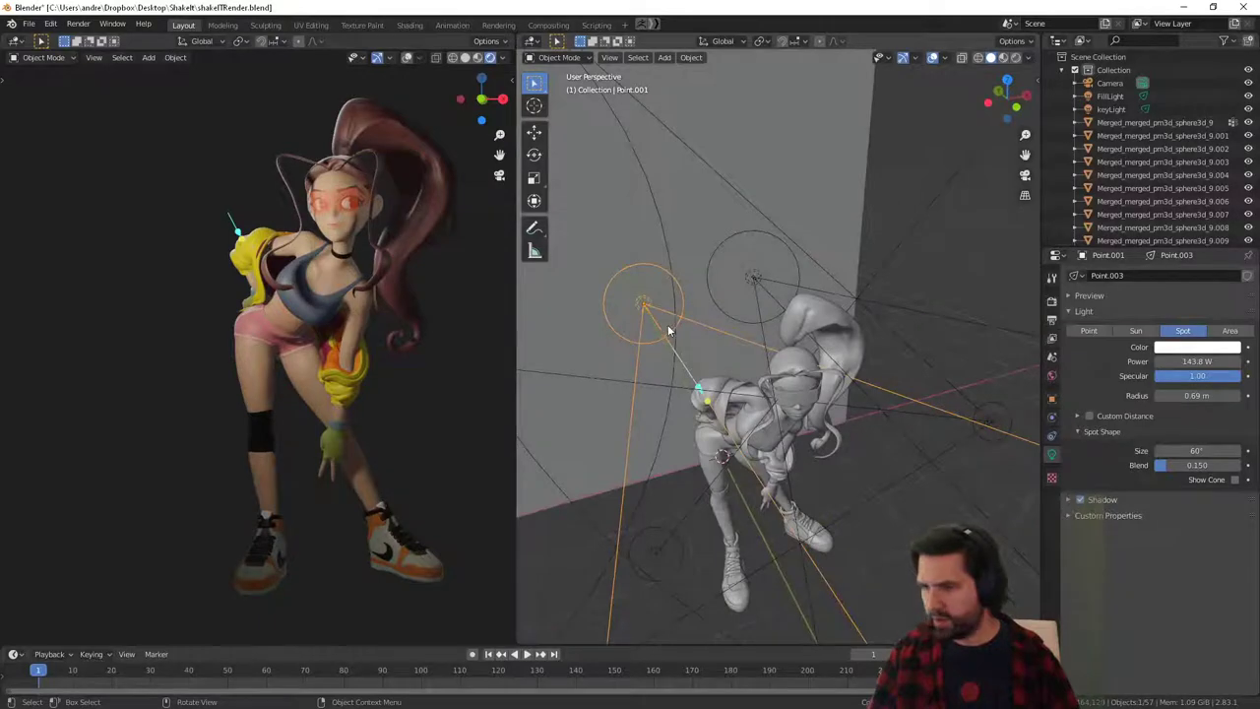
middle_click_drag(772, 401, 842, 414)
key("g")
left_click(811, 381)
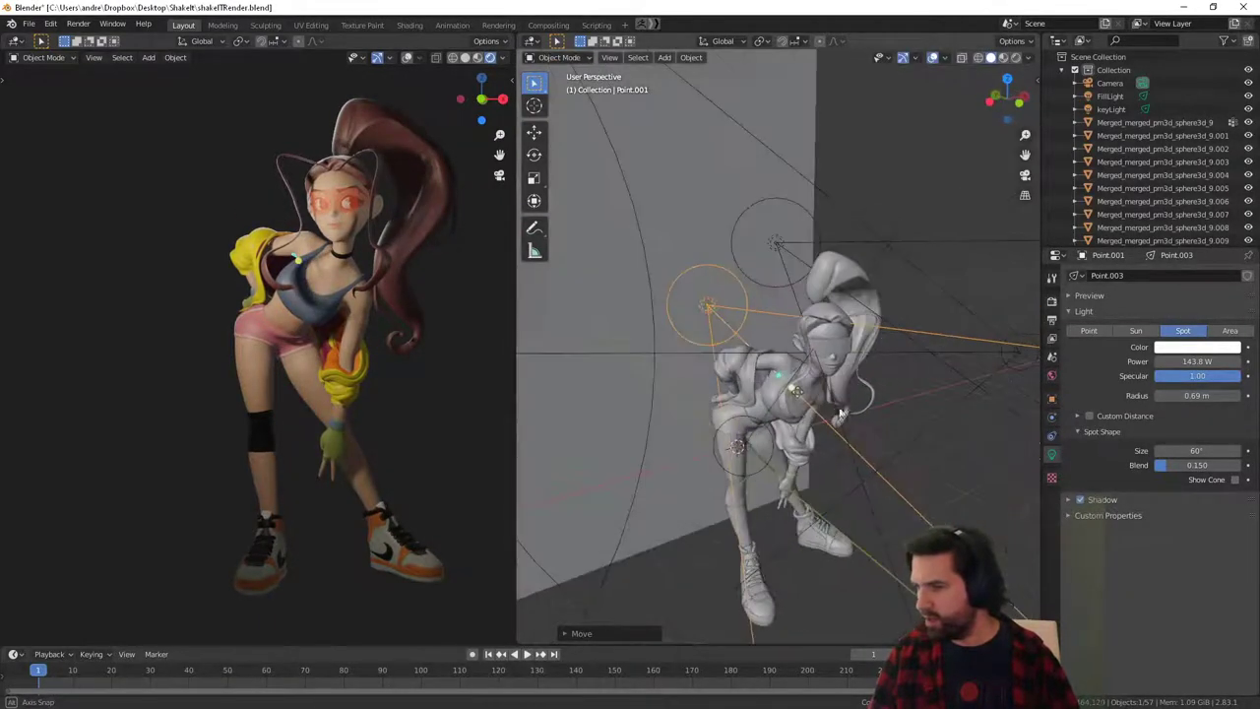
Rotate the duplicated spotlight so it points forward over the character's yellow-sleeved shoulder.
left_click_drag(794, 392, 765, 402)
middle_click_drag(765, 402, 802, 353)
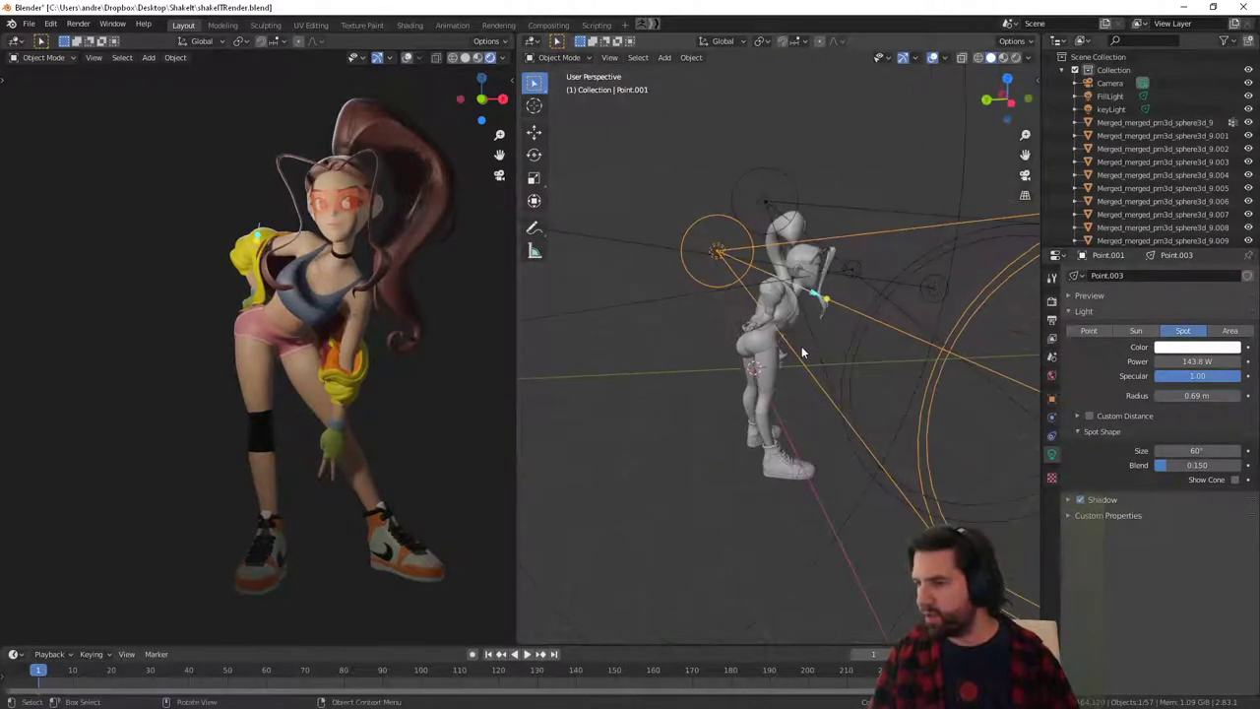
key("r")
left_click(935, 379)
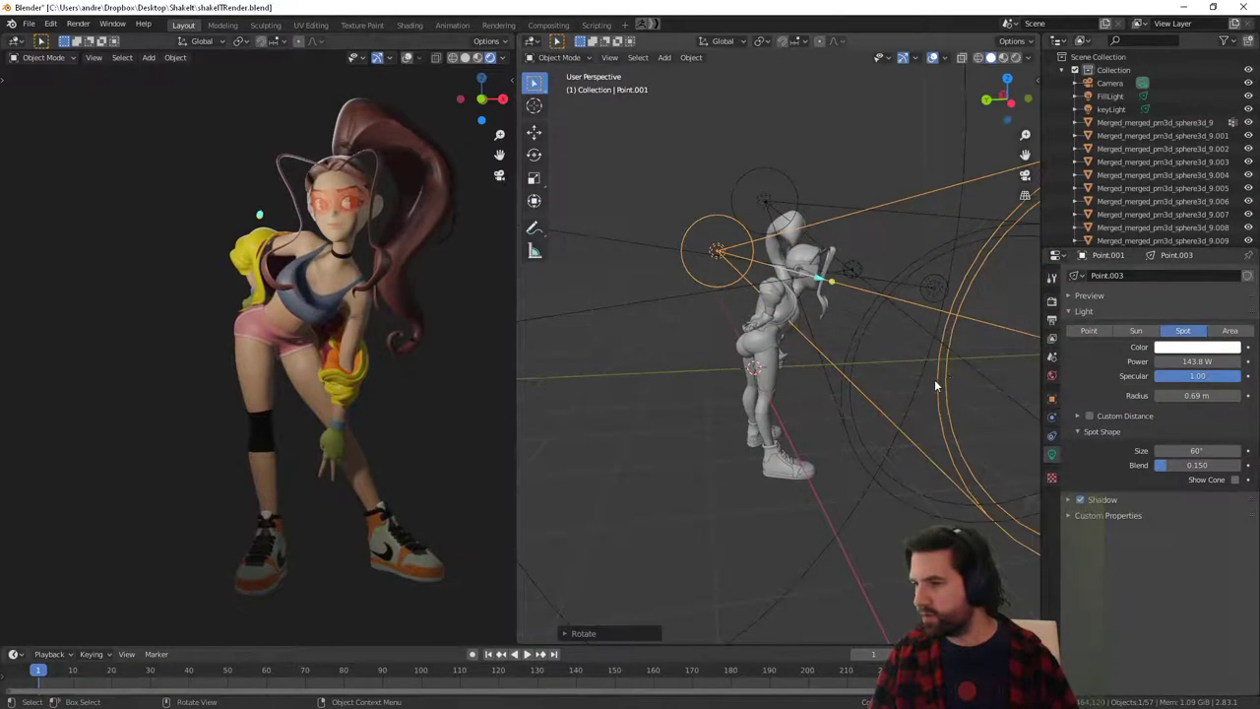
middle_click_drag(934, 379, 811, 372)
key("r")
left_click(756, 414)
Set the duplicated spotlight's blend to 0.000 and its size to 41.9°, and fine-tune its aim.
middle_click_drag(795, 386, 771, 337)
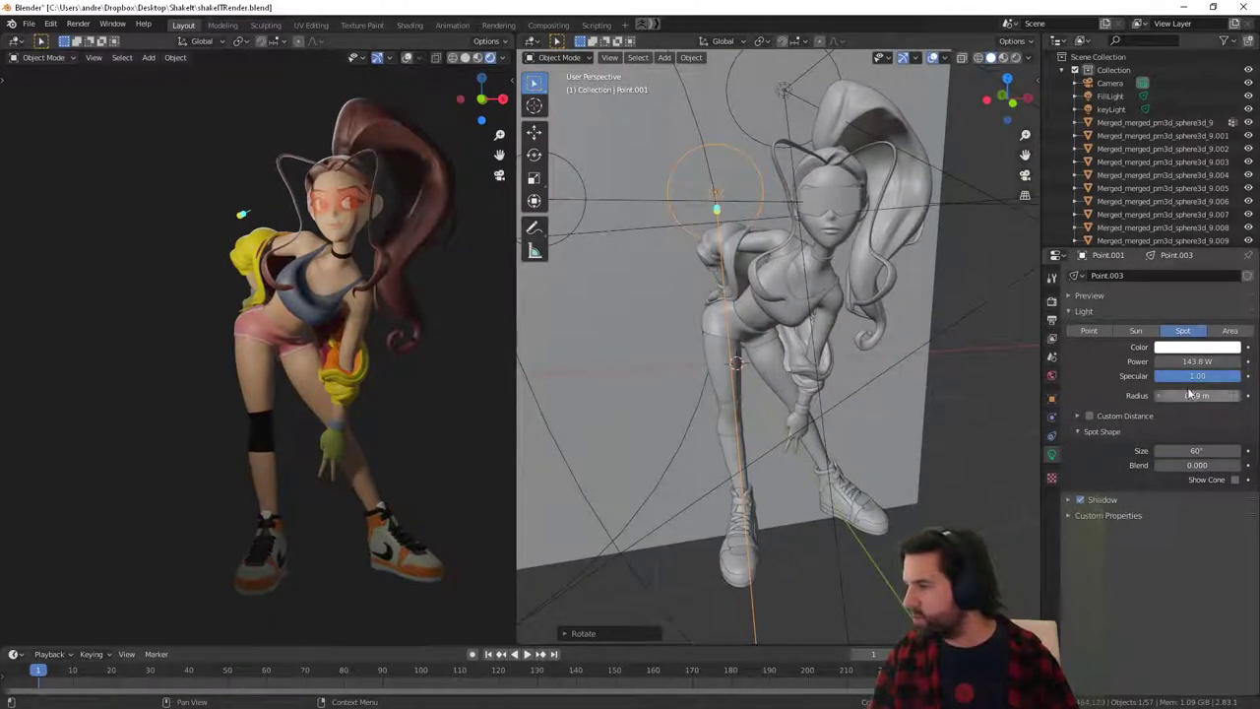
mouse_move(1179, 449)
left_mouse_down()
mouse_move(1153, 450)
mouse_move(1181, 451)
left_mouse_up()
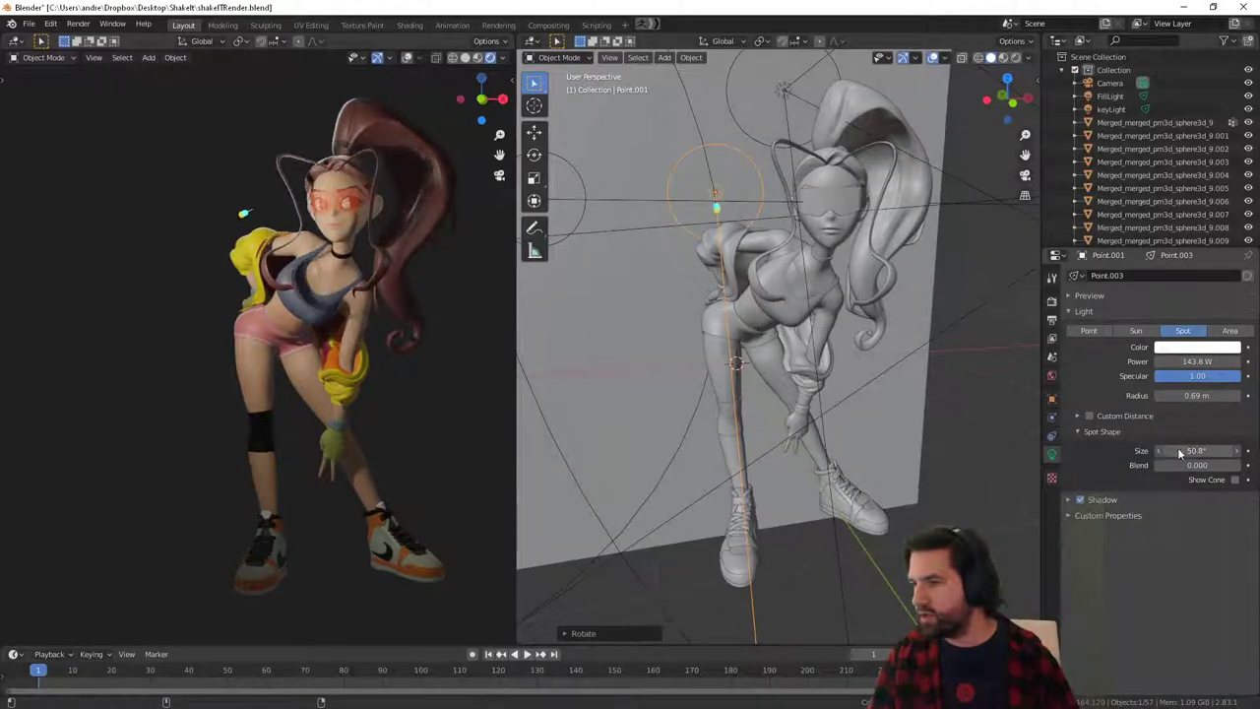
middle_click_drag(717, 246, 764, 226)
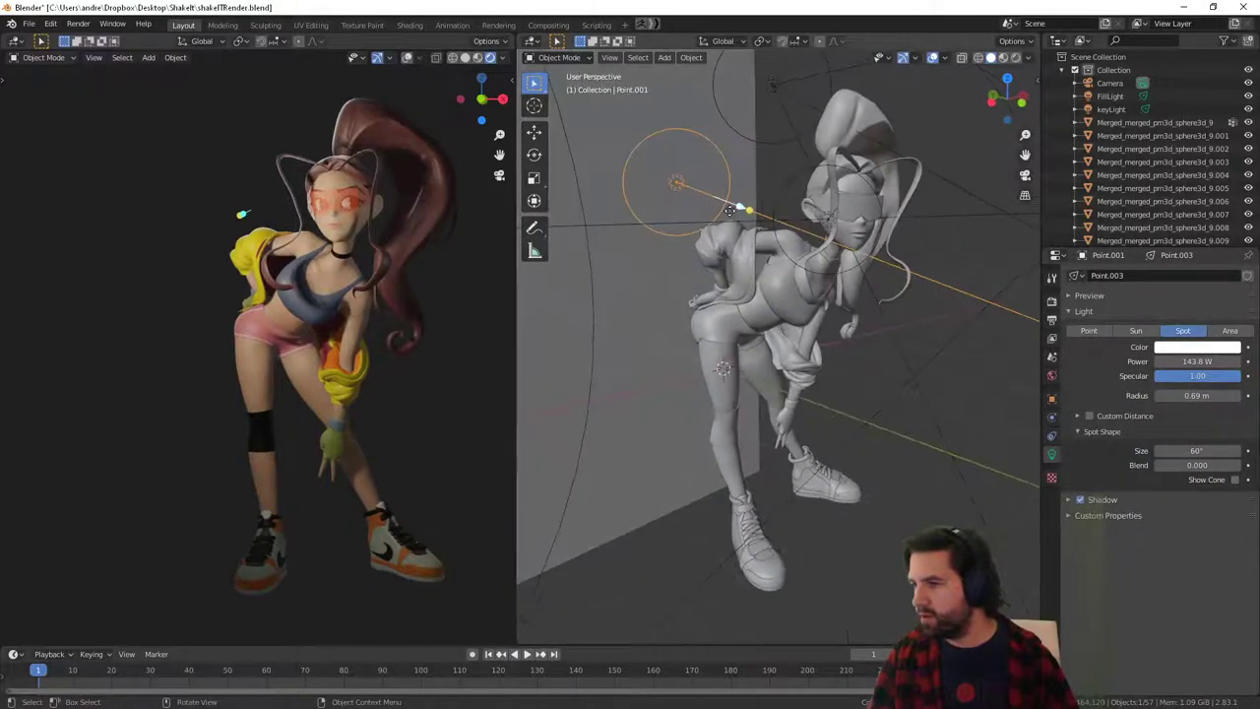
mouse_move(729, 210)
left_mouse_down()
mouse_move(678, 189)
mouse_move(731, 203)
left_mouse_up()
Lower the duplicated spotlight slightly behind the shoulder and tilt its beam up toward the character's head.
middle_click_drag(525, 204, 711, 251)
key("g")
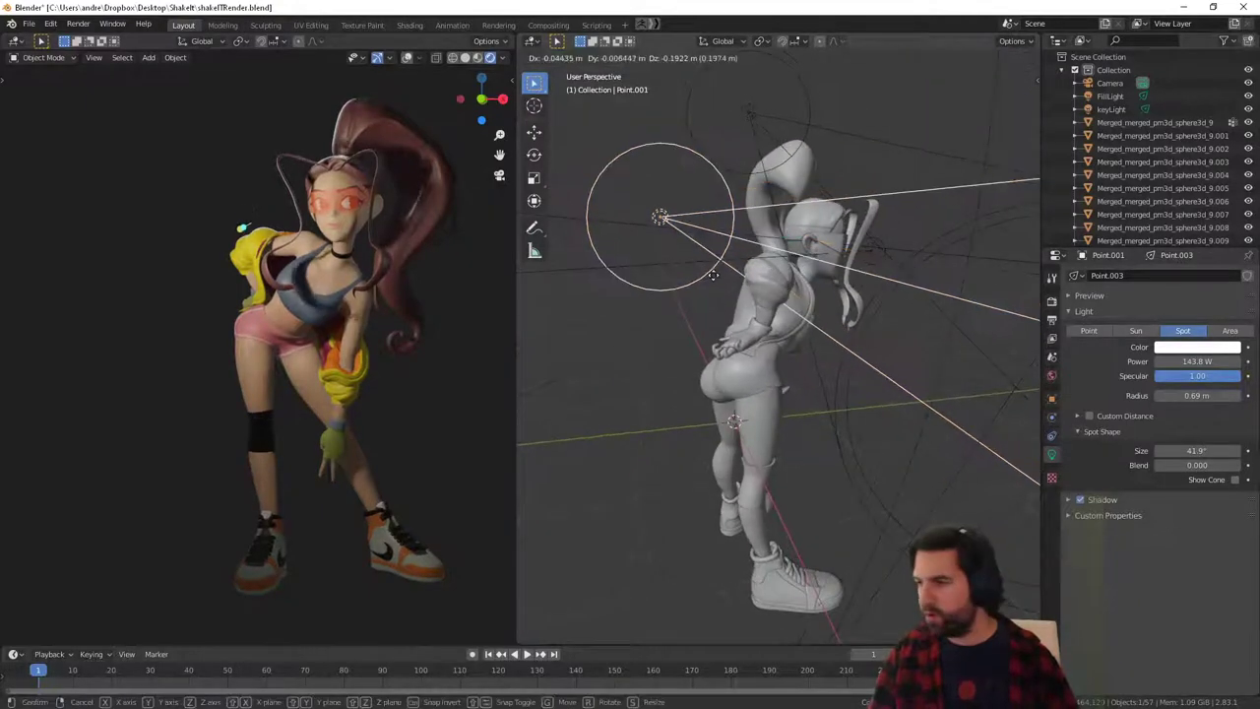
left_click(715, 275)
middle_click_drag(761, 287, 814, 275)
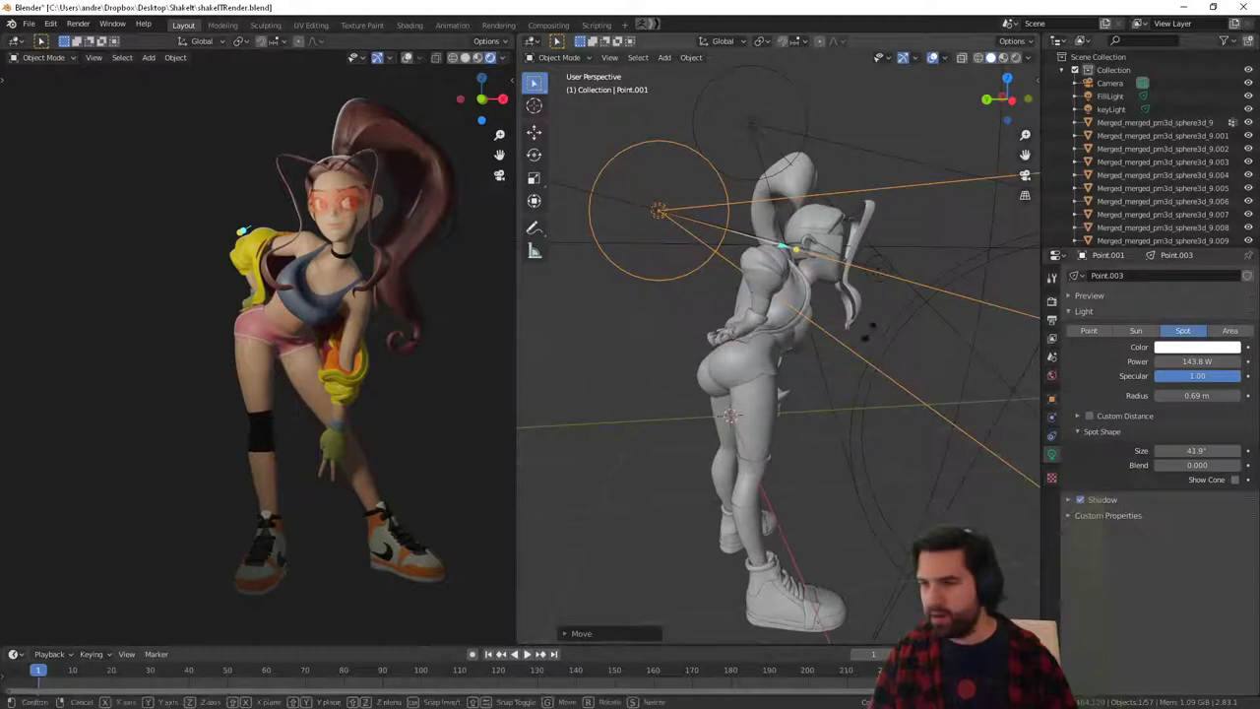
key("r")
left_click(837, 291)
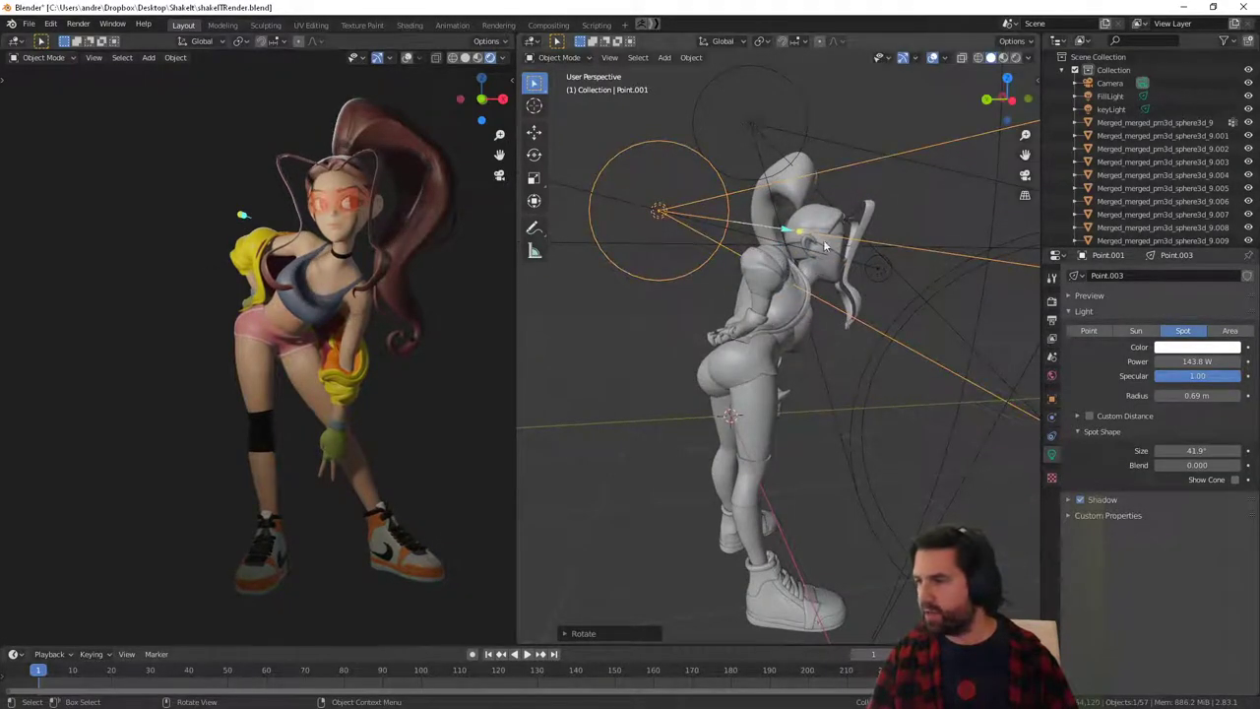
Set the rear shoulder spotlight's power to 141.7 W and its radius to 0.71 m.
middle_click_drag(823, 239, 1163, 422)
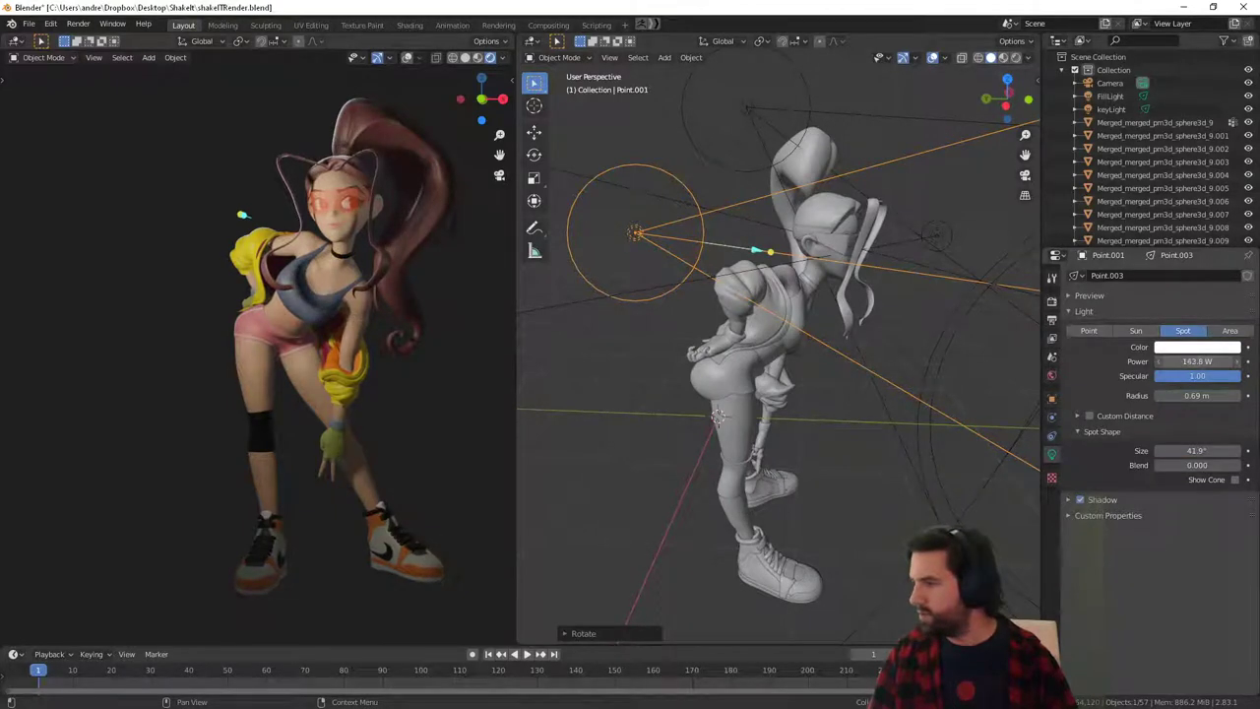
left_click_drag(1197, 361, 1216, 362)
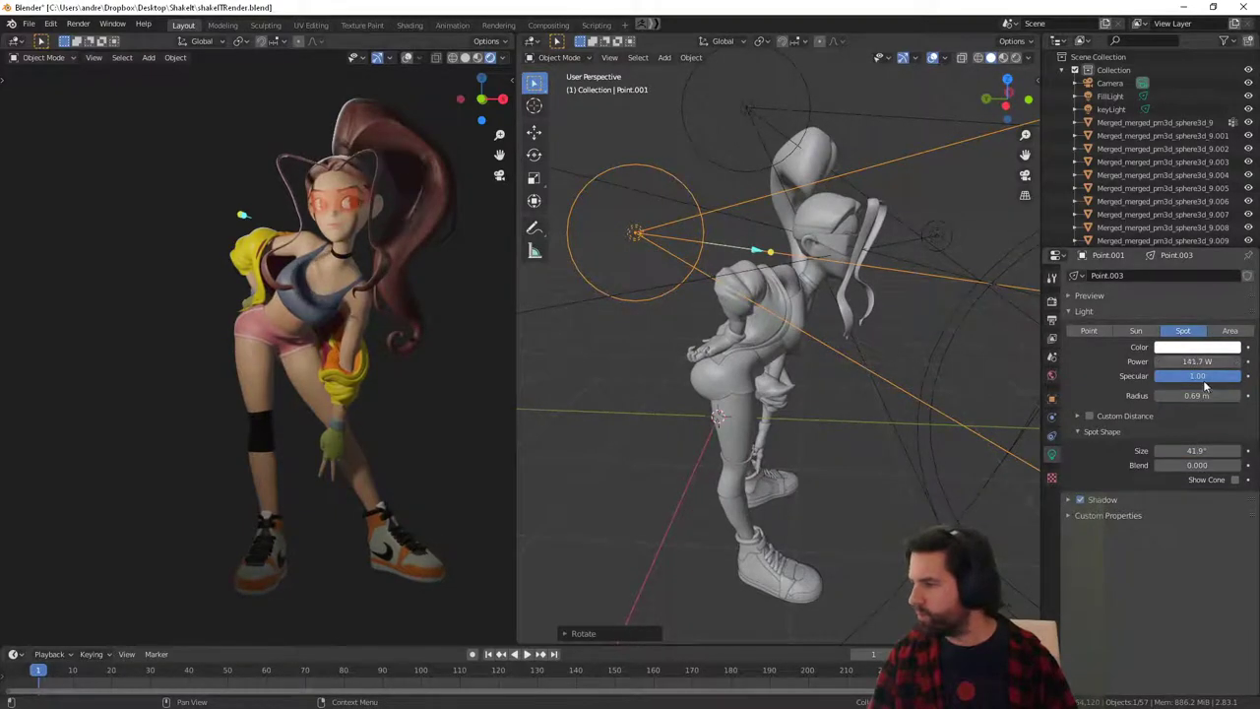
mouse_move(1204, 395)
left_mouse_down()
mouse_move(1162, 395)
mouse_move(1206, 395)
left_mouse_up()
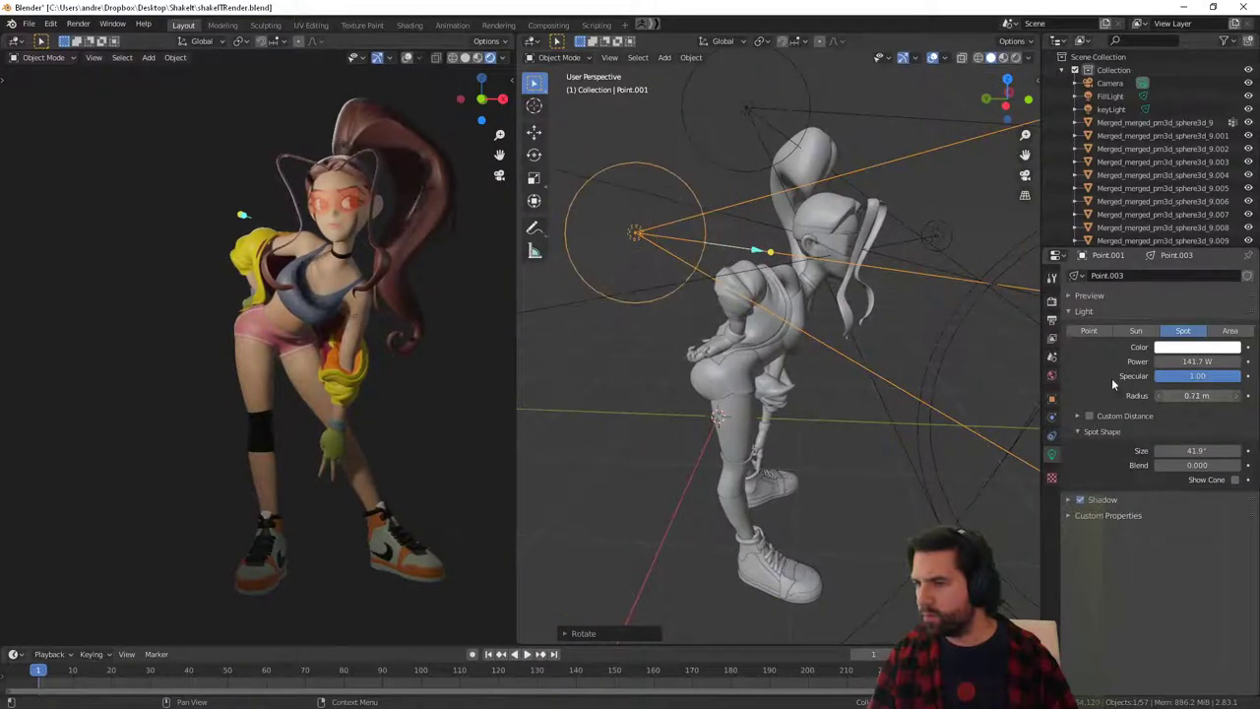
Duplicate the rear shoulder spotlight and place the copy lower, behind the character's hip.
middle_click_drag(876, 328, 650, 354)
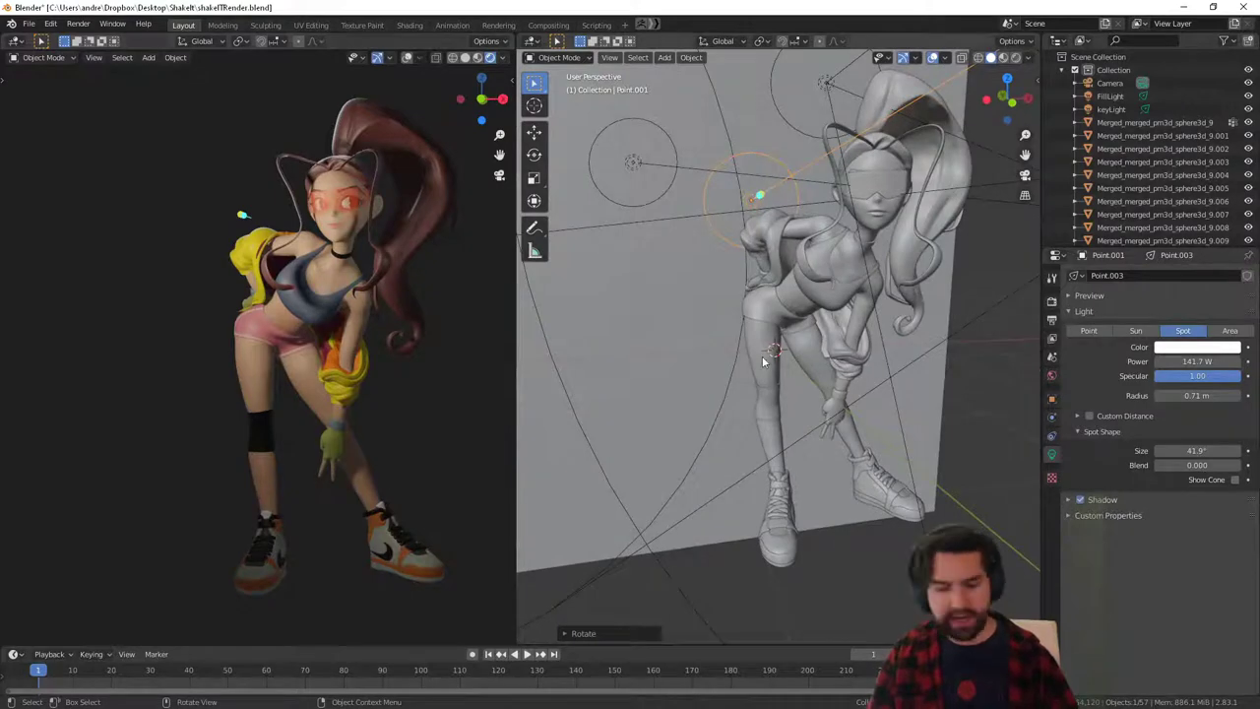
key("shift+d")
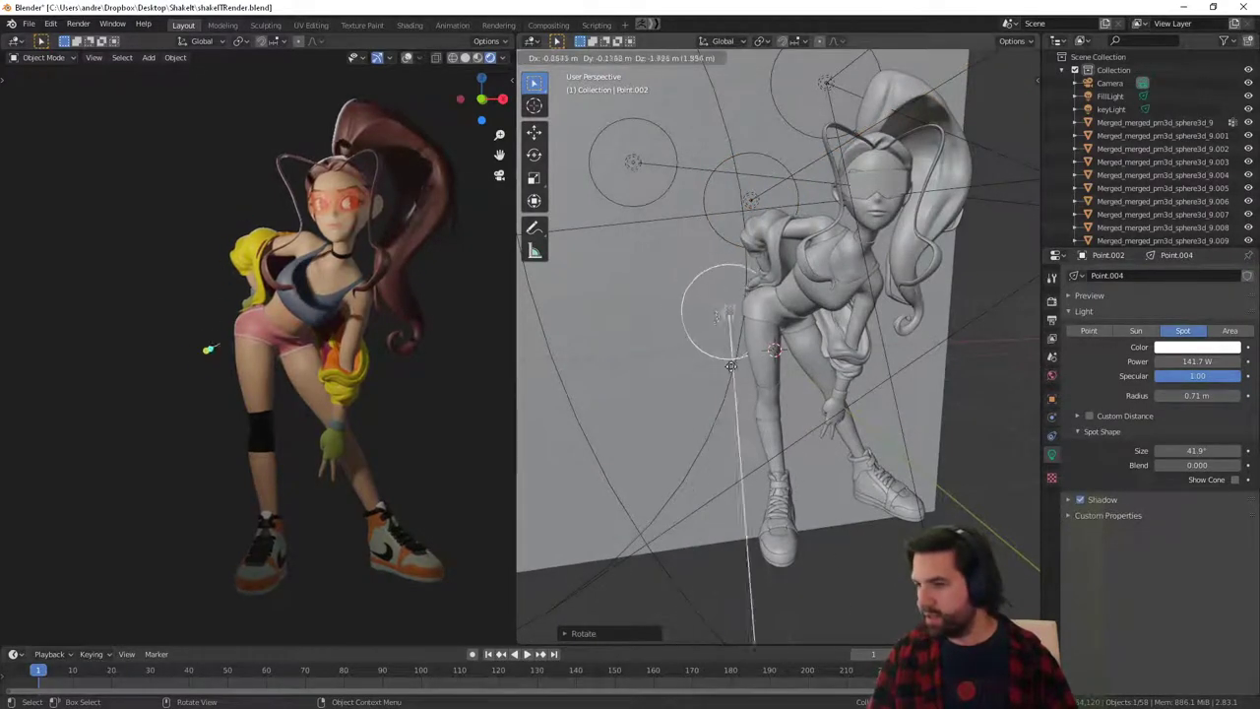
left_click(749, 364)
middle_click_drag(748, 364, 784, 442)
key("g")
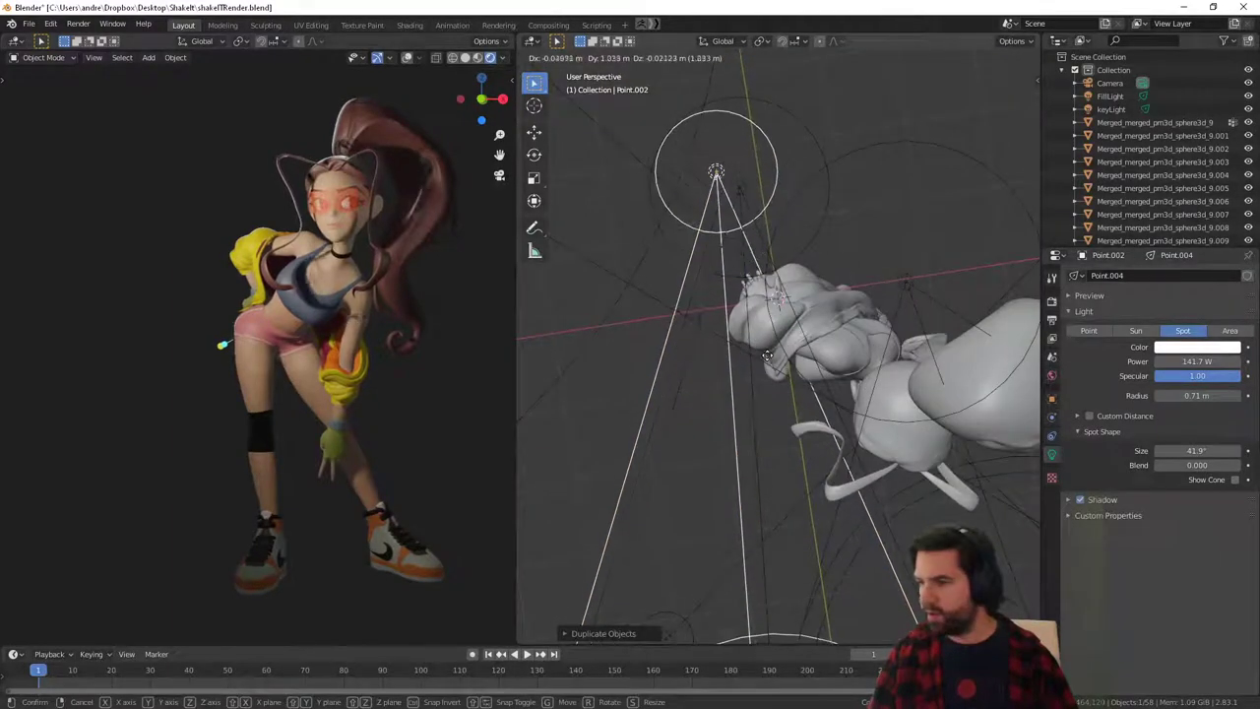
left_click(775, 374)
Rotate the lower spotlight toward the character's hips and shift it out to the side behind the leg.
middle_click_drag(764, 399, 845, 382)
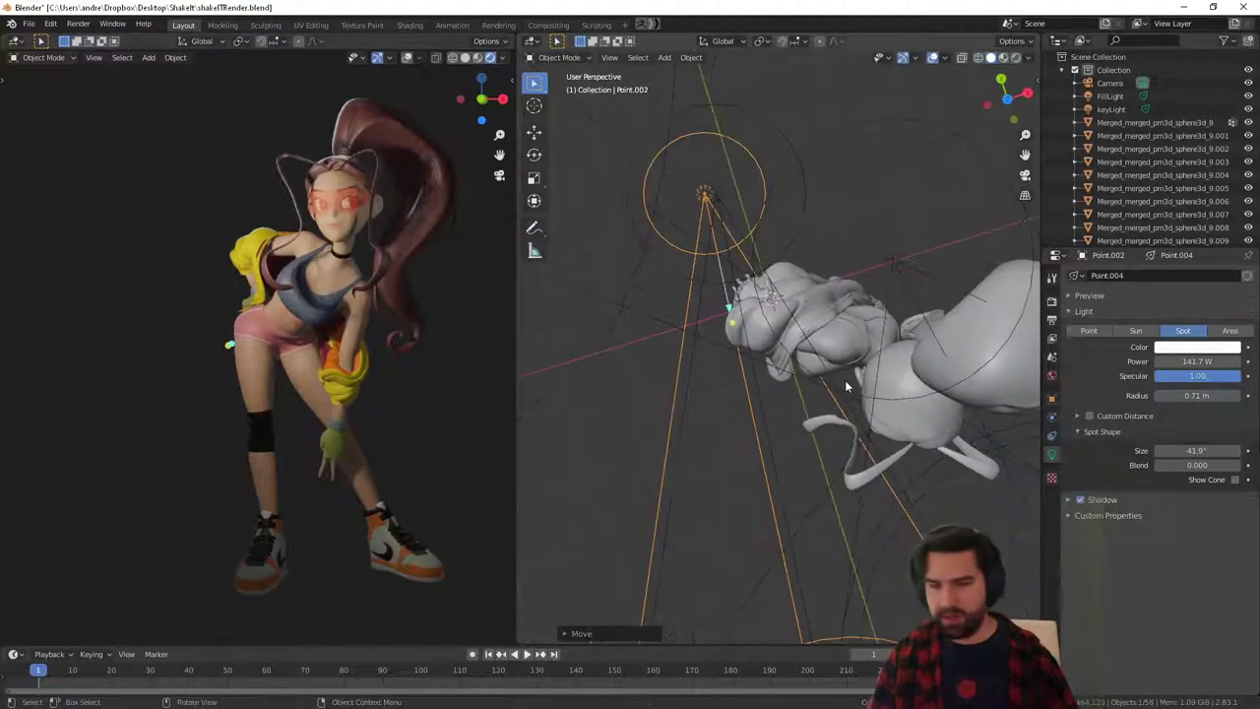
key("r")
left_click(871, 366)
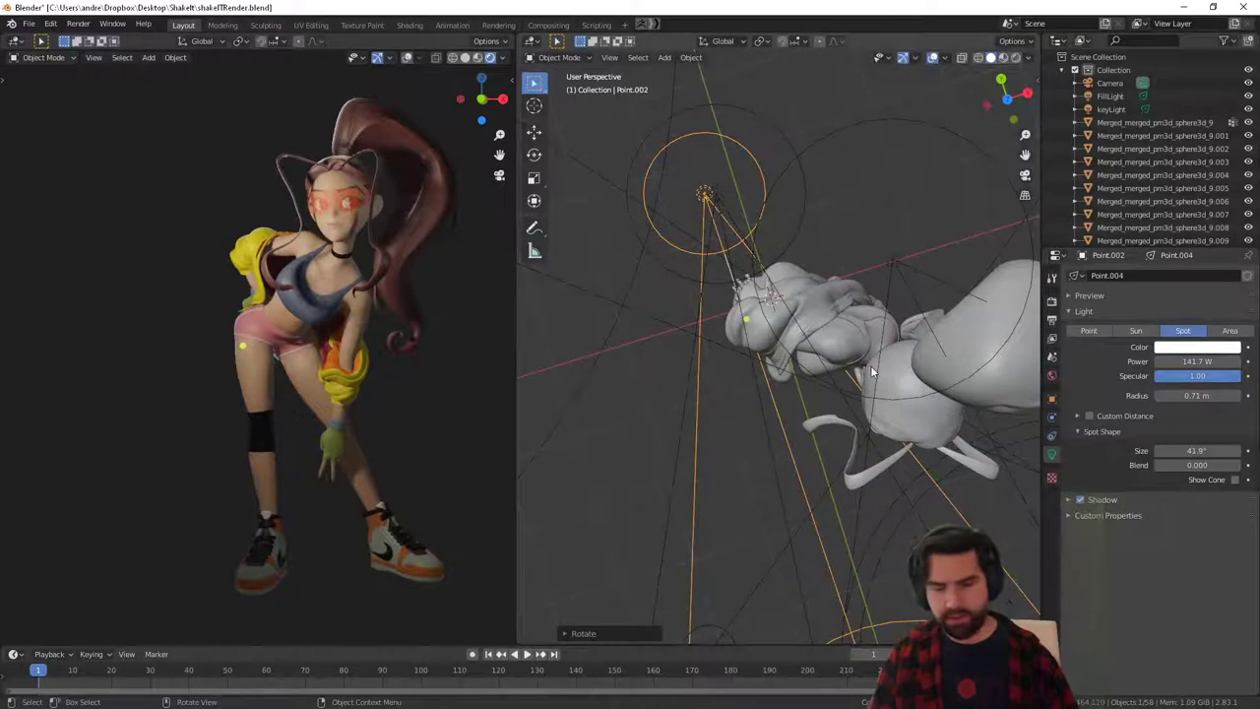
key("g")
left_click(796, 389)
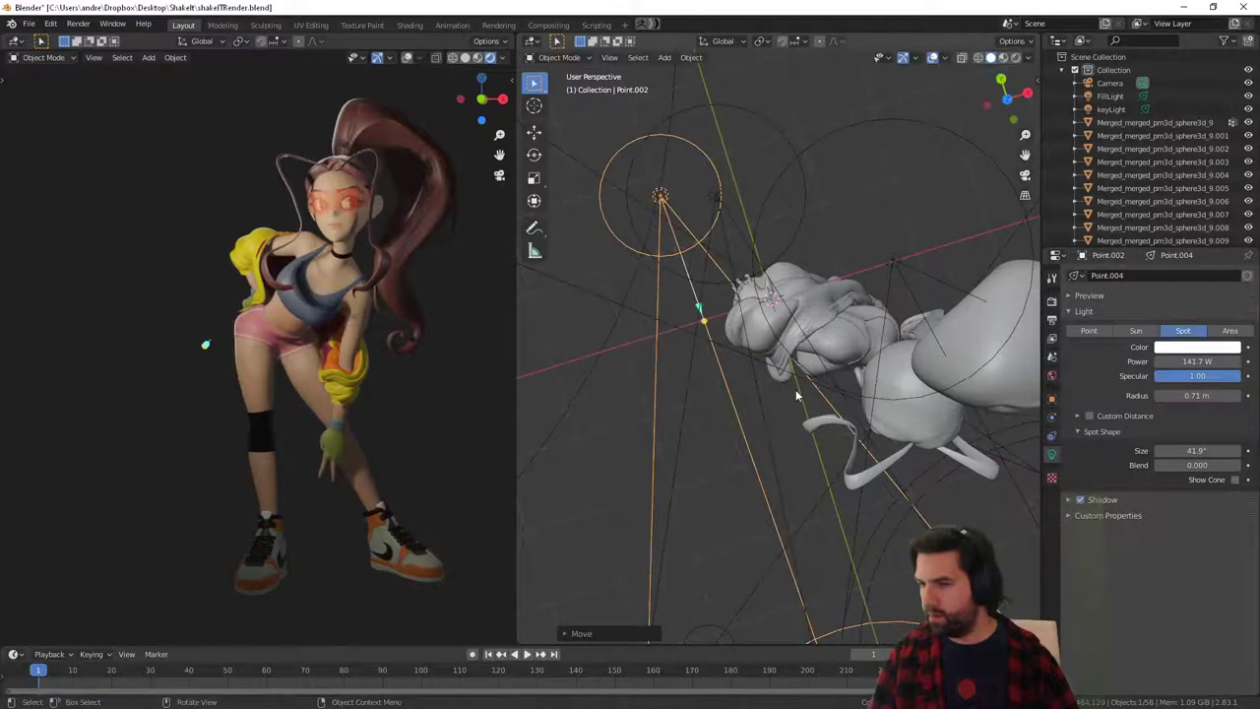
key("g")
left_click(792, 389)
key("r")
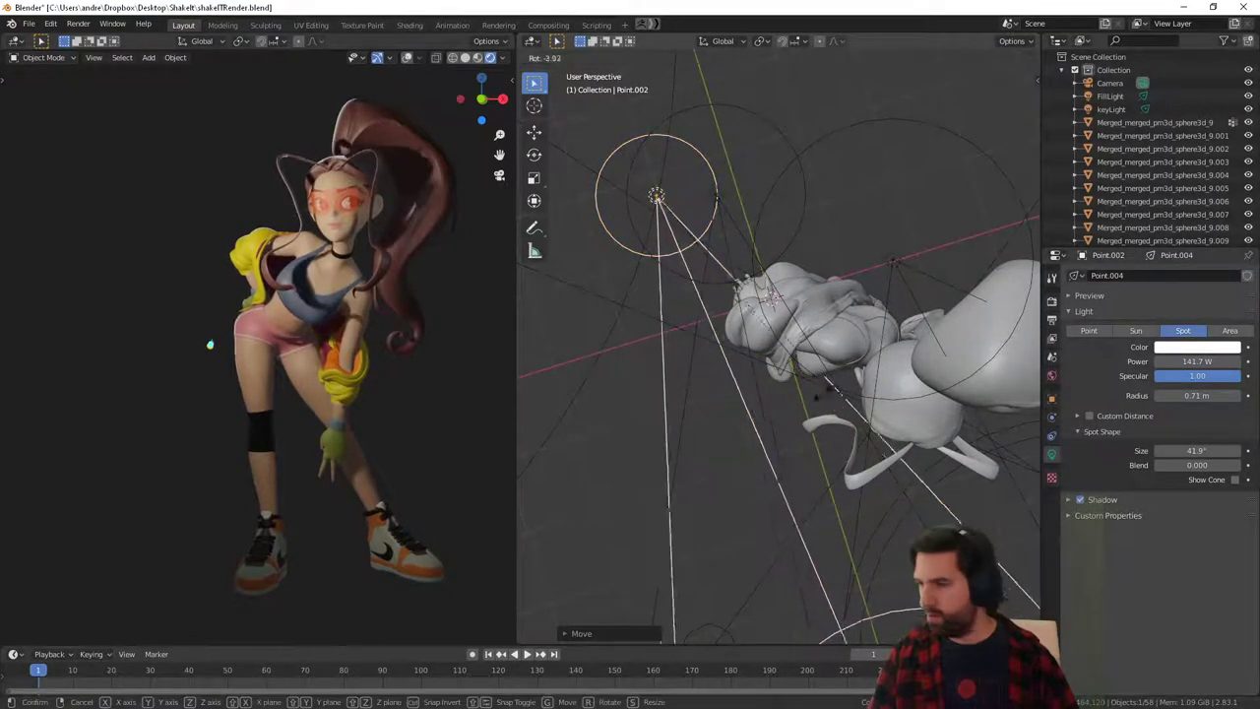
left_click(772, 393)
Narrow the lower spotlight's size to 34.2° and fine-tune its aim and position beside the hip.
middle_click_drag(770, 393, 711, 317)
mouse_move(715, 317)
left_mouse_down()
mouse_move(727, 325)
mouse_move(711, 307)
left_mouse_up()
middle_click_drag(854, 358, 745, 387)
key("g")
left_click(800, 375)
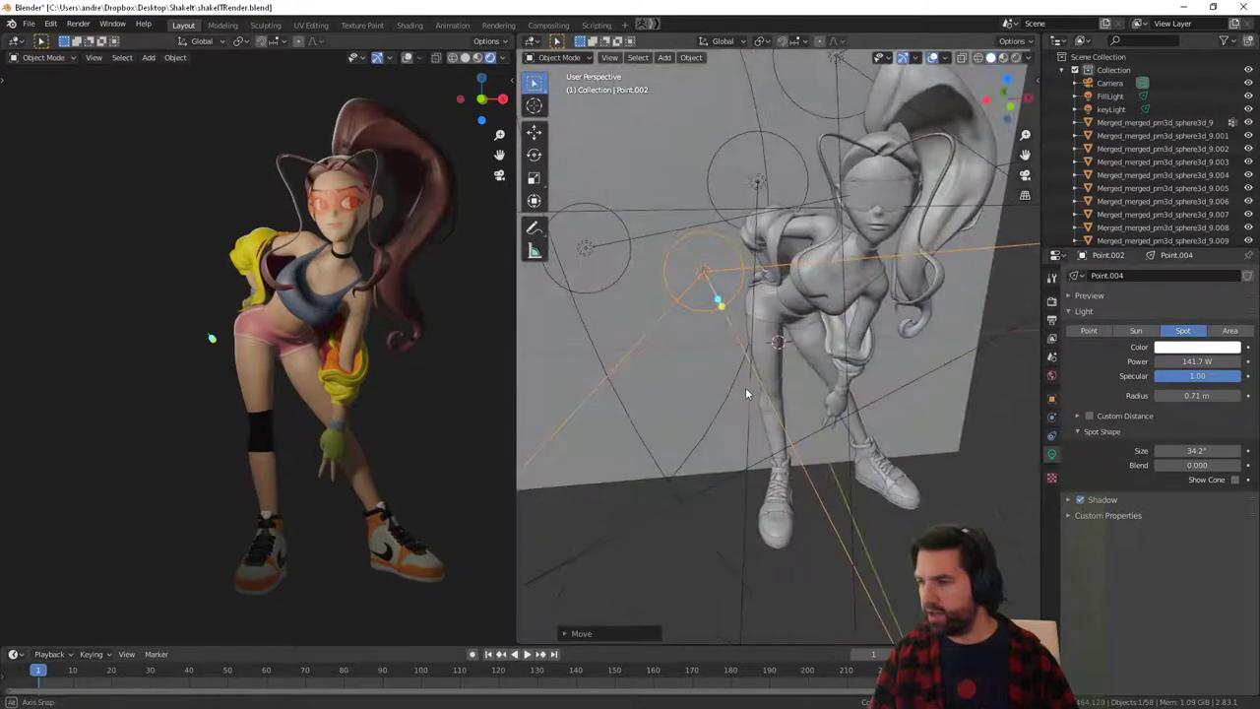
Convert the lower rear spotlight to an area light and set its size to 5.32 m.
left_click(1231, 330)
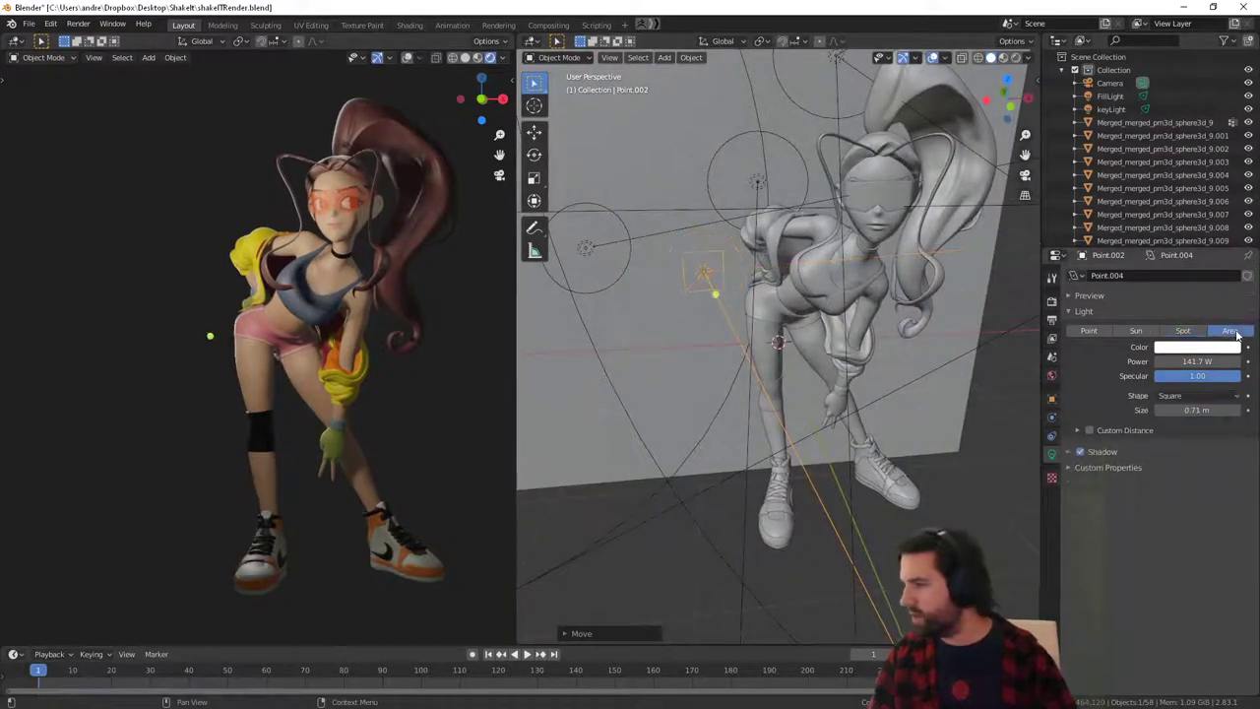
middle_click_drag(762, 313, 796, 319)
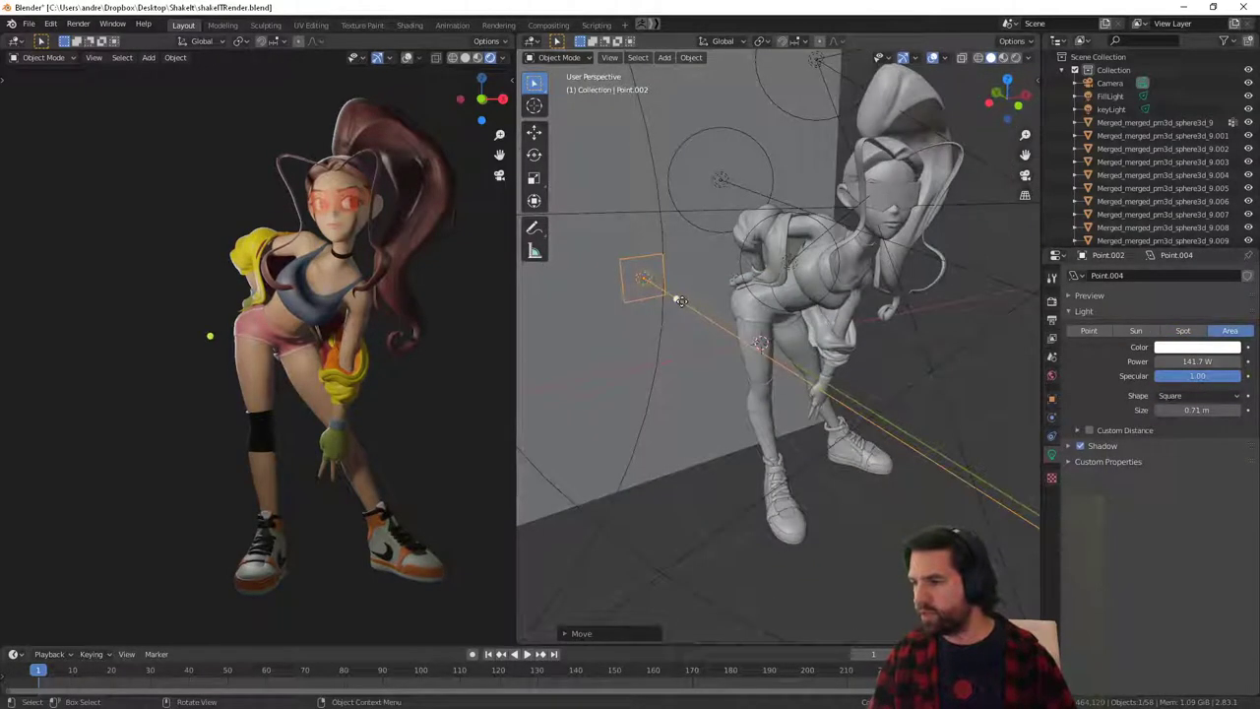
left_click_drag(682, 301, 690, 306)
key("ctrl+z")
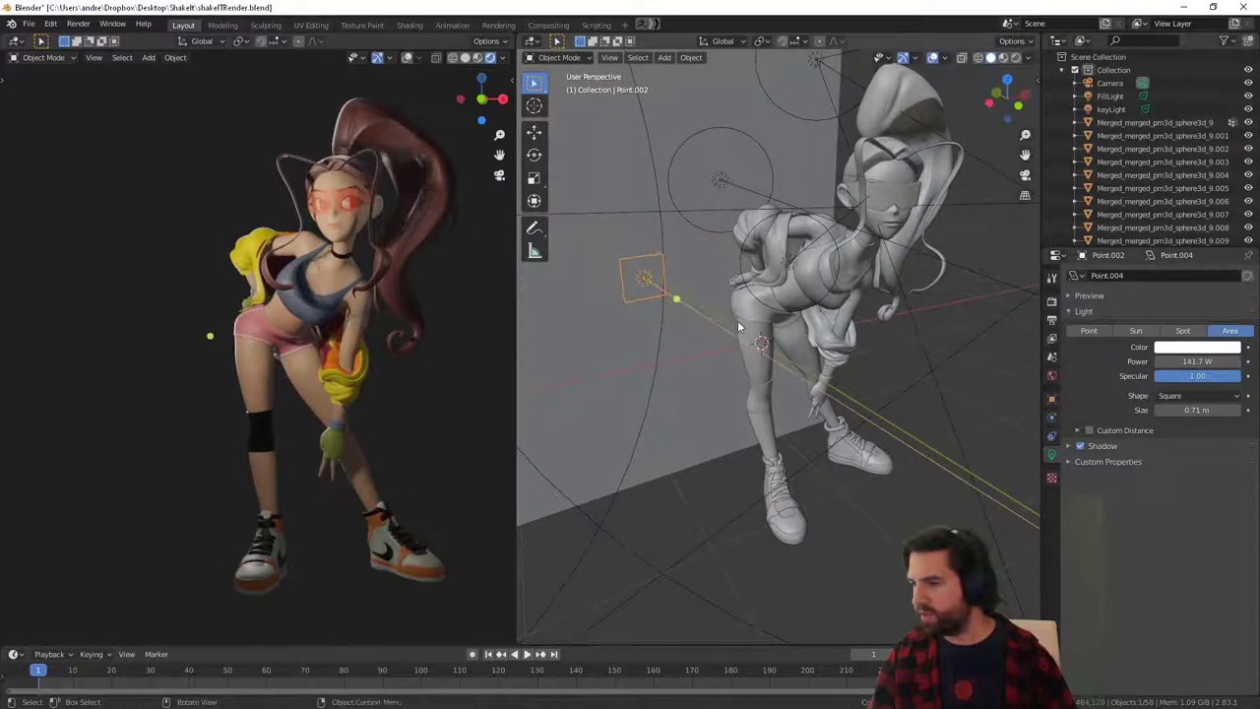
middle_click_drag(739, 322, 732, 322)
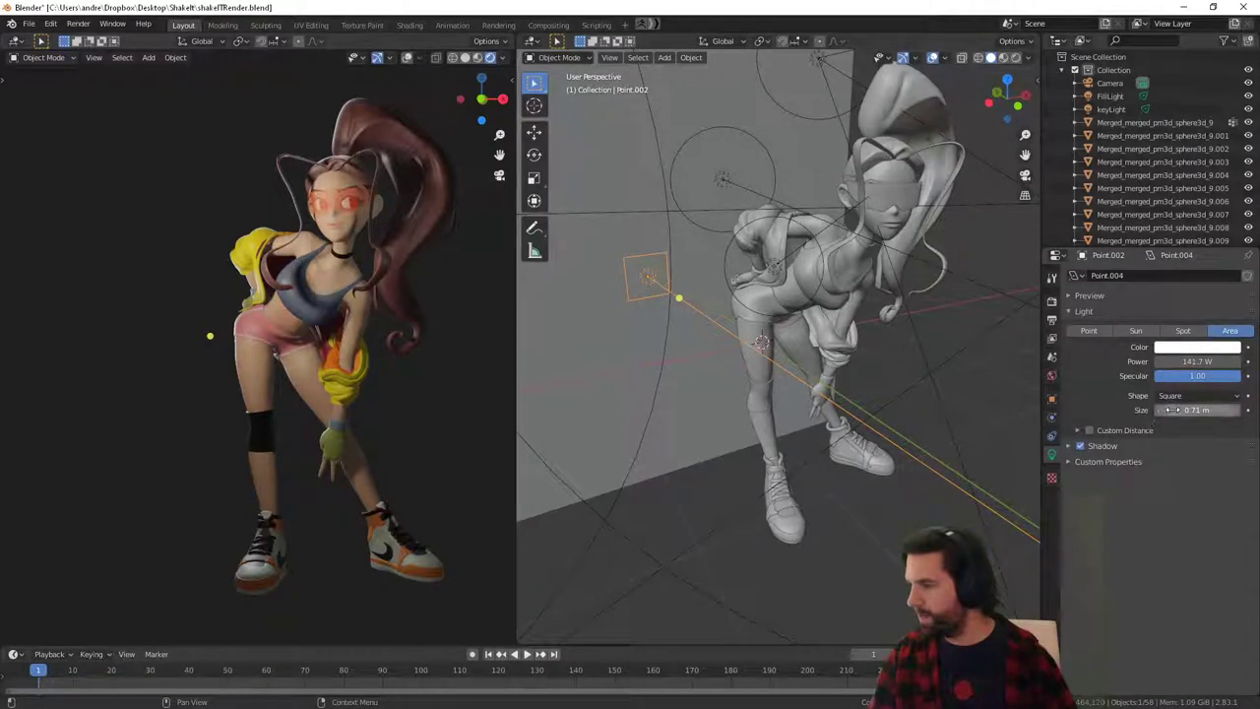
mouse_move(1172, 410)
left_mouse_down()
mouse_move(1246, 410)
mouse_move(1186, 409)
left_mouse_up()
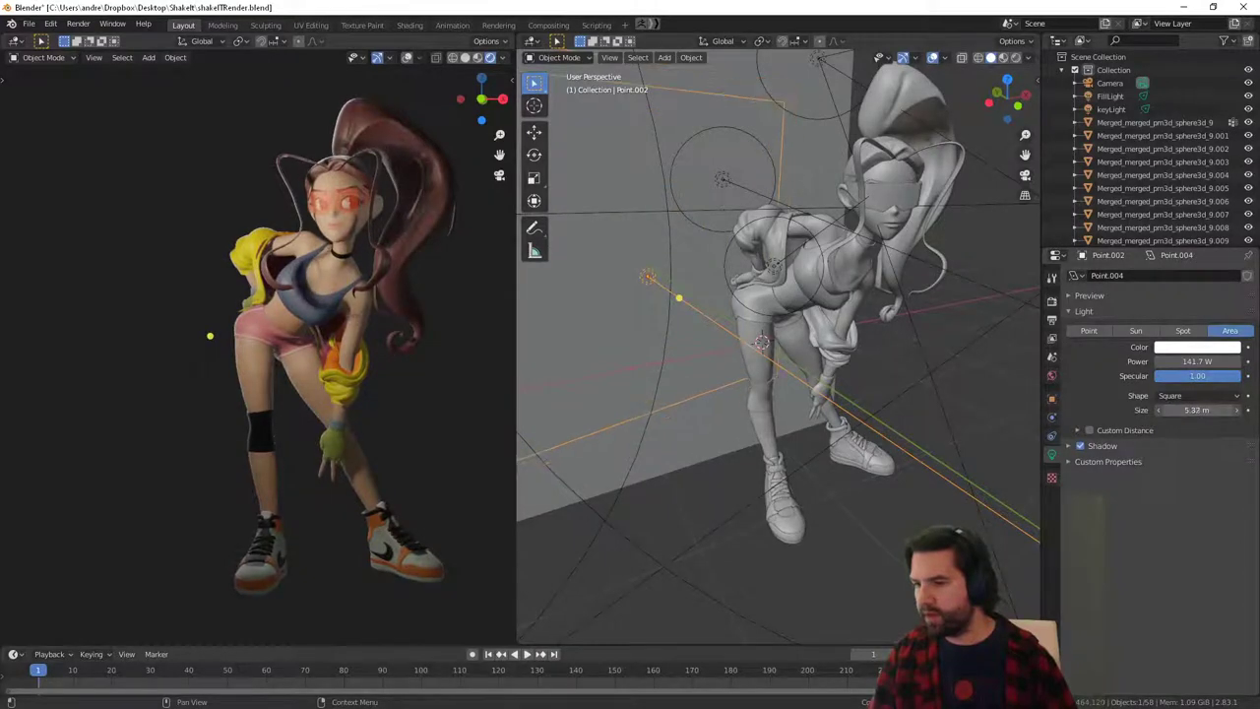
Delete the two remaining rear spotlights above the hair and behind the shoulder.
middle_click_drag(746, 256, 807, 230)
left_click(810, 224)
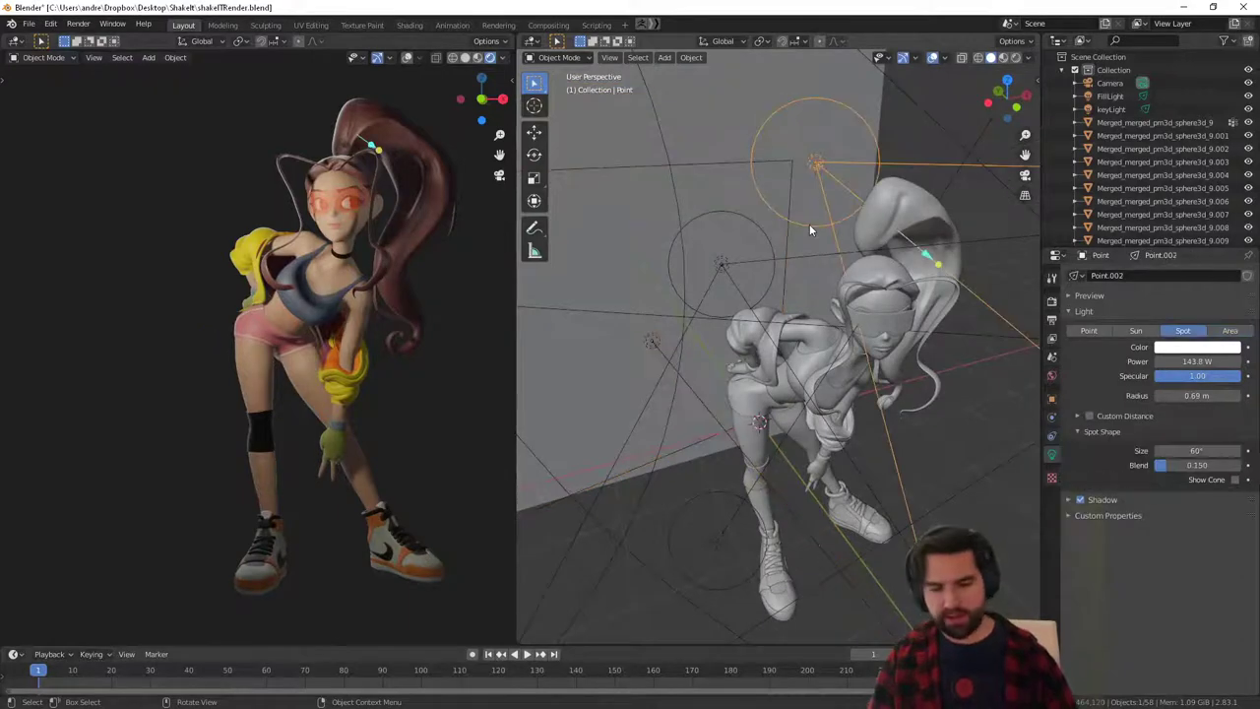
key("Delete")
left_click(765, 234)
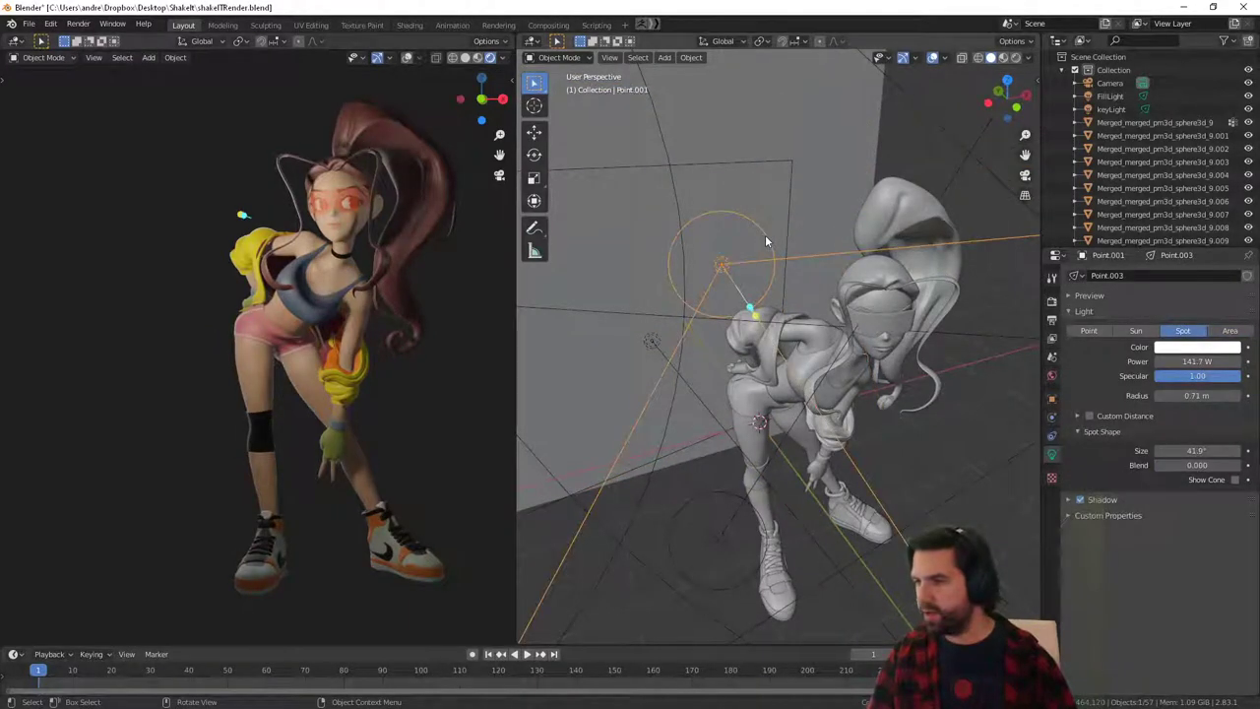
key("Delete")
Move the area light up behind the character's bent arm and aim it forward across the upper body.
middle_click_drag(765, 235, 805, 313)
middle_click_drag(705, 406, 707, 362)
left_click(763, 274)
left_click(748, 283)
middle_click_drag(748, 283, 705, 400)
key("g")
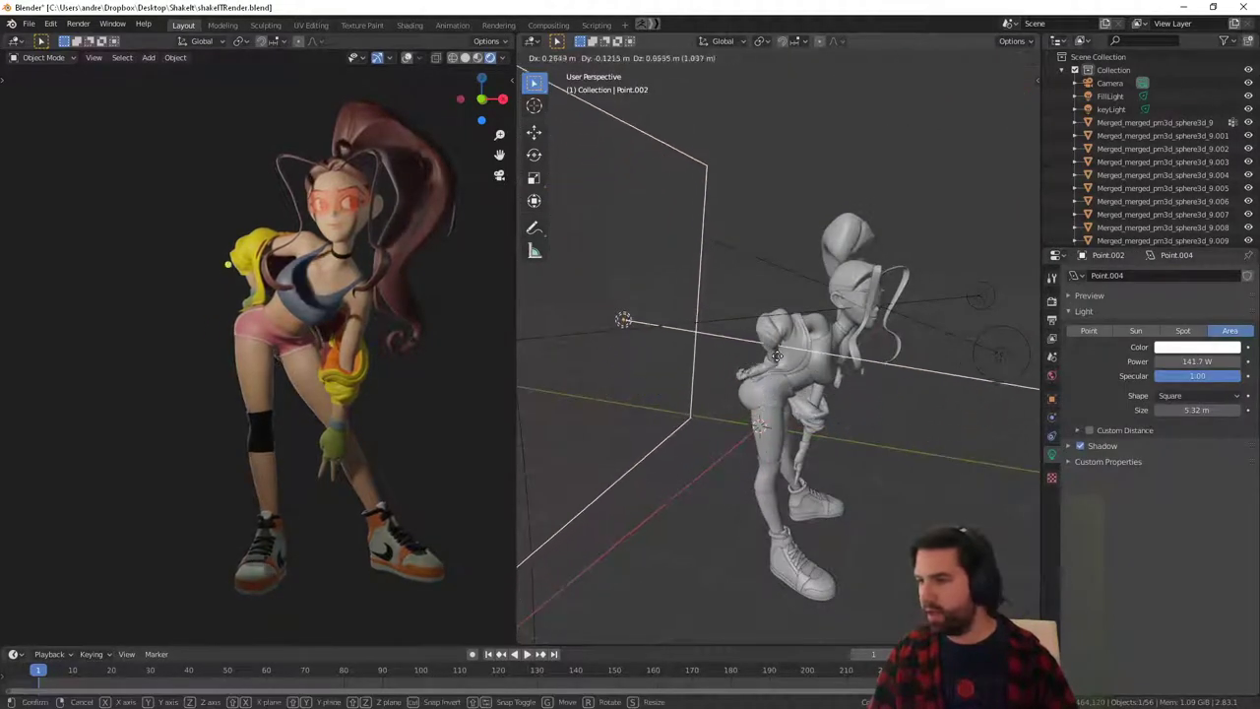
left_click(857, 378)
middle_click_drag(857, 379, 730, 362)
left_click_drag(682, 334, 784, 358)
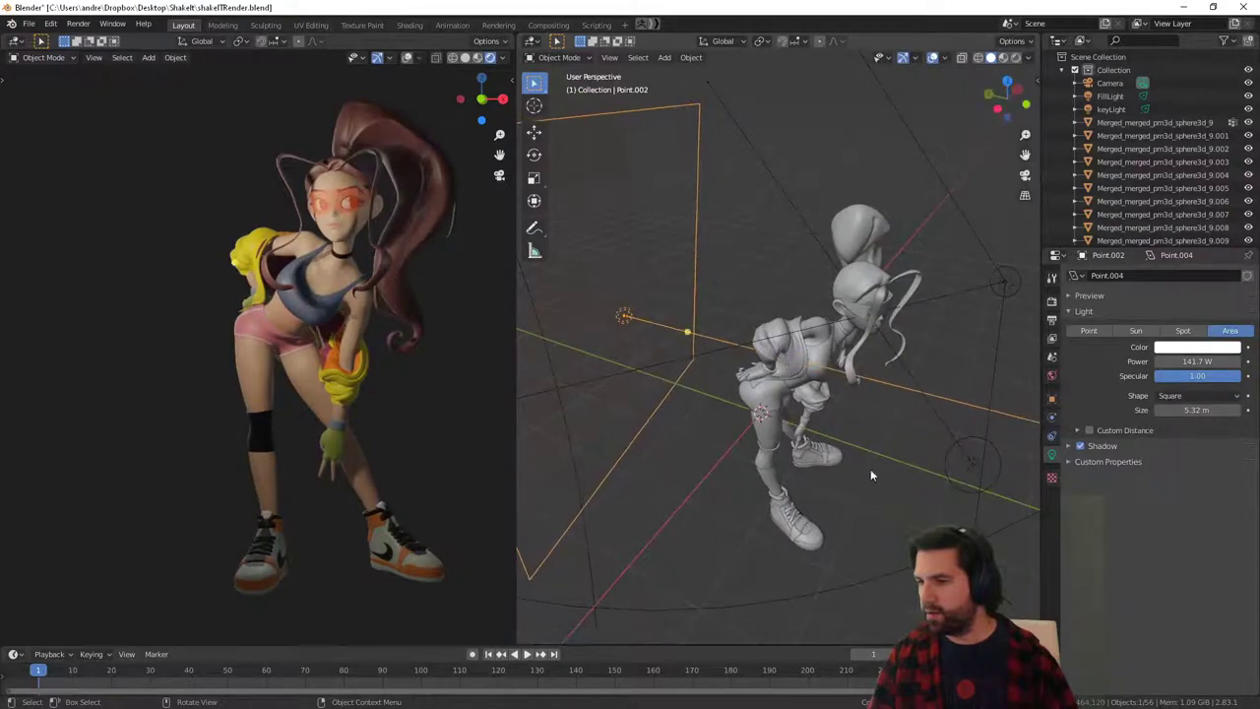
middle_click_drag(884, 464, 768, 428)
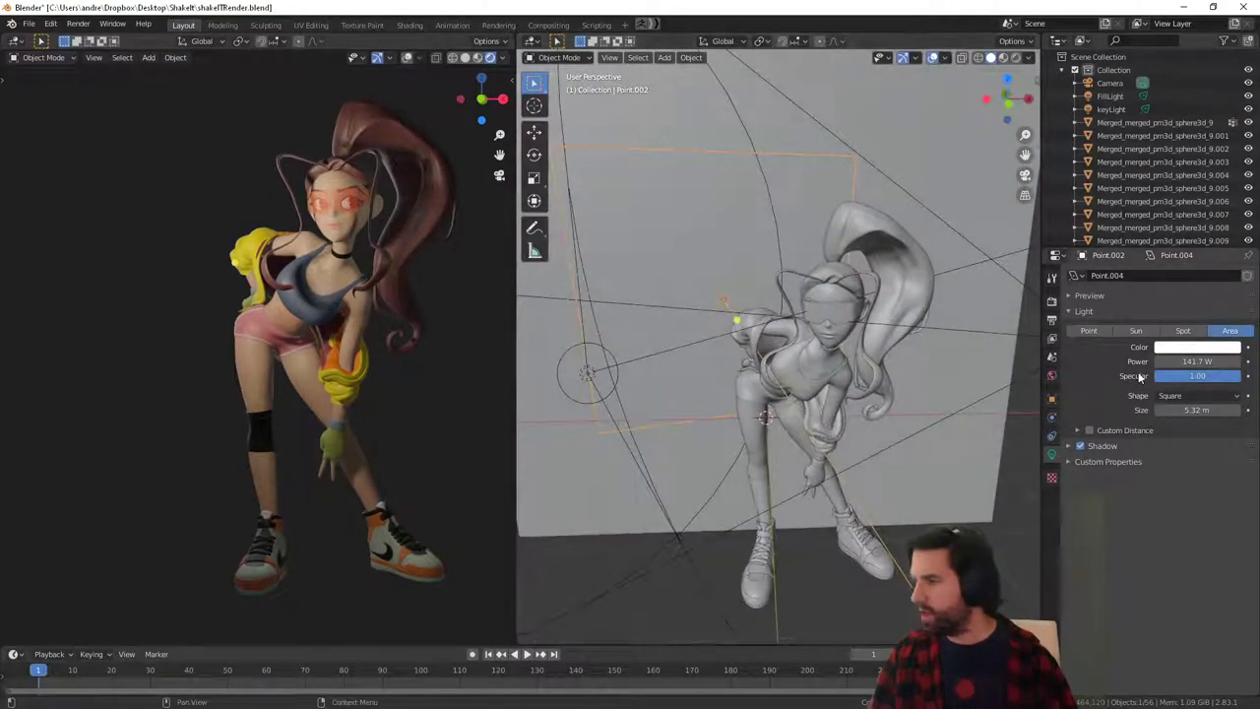
Set the area light's power to 251.4 W and its shape to a rectangle measuring 3.24 m by 9.28 m.
left_click_drag(1192, 362, 1219, 363)
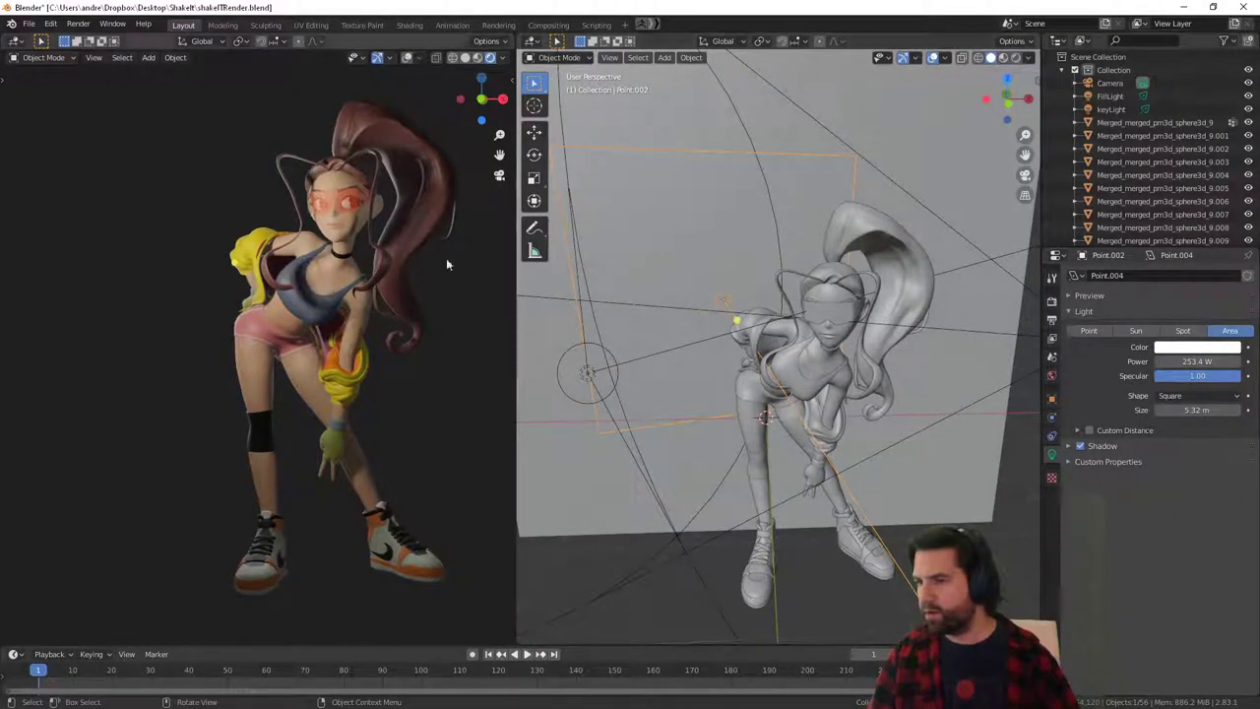
left_click_drag(1201, 361, 1243, 410)
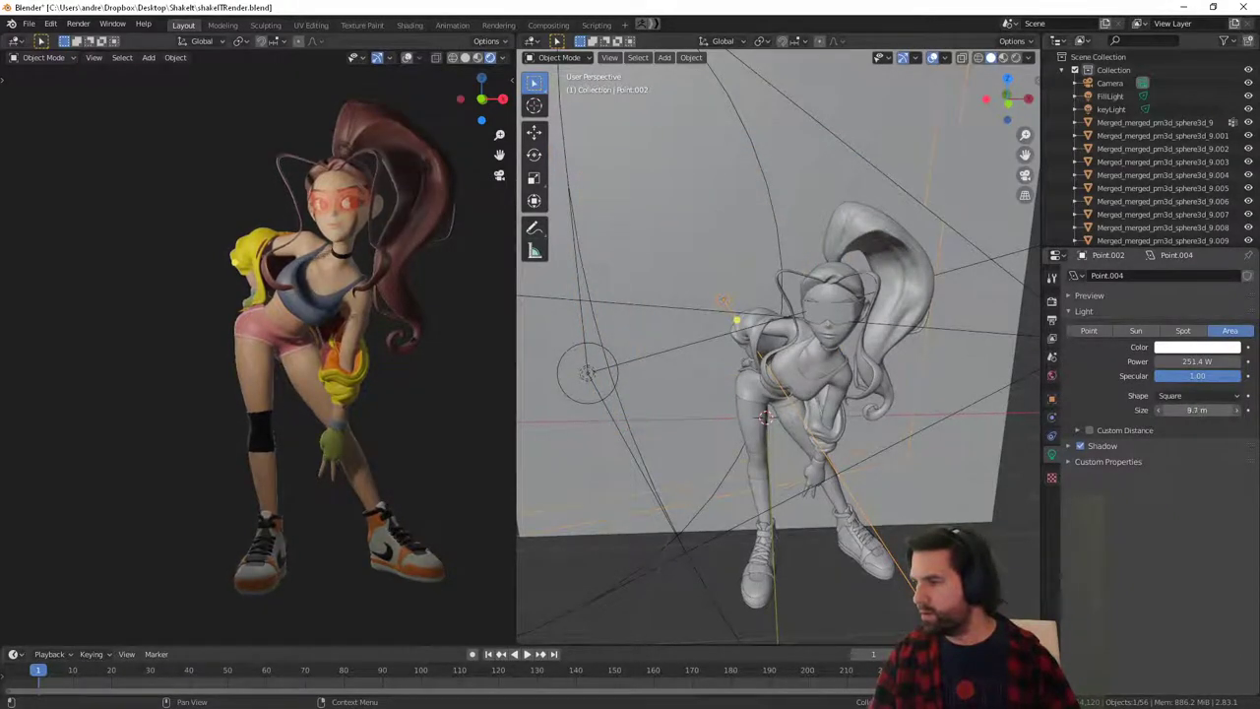
left_click(1207, 394)
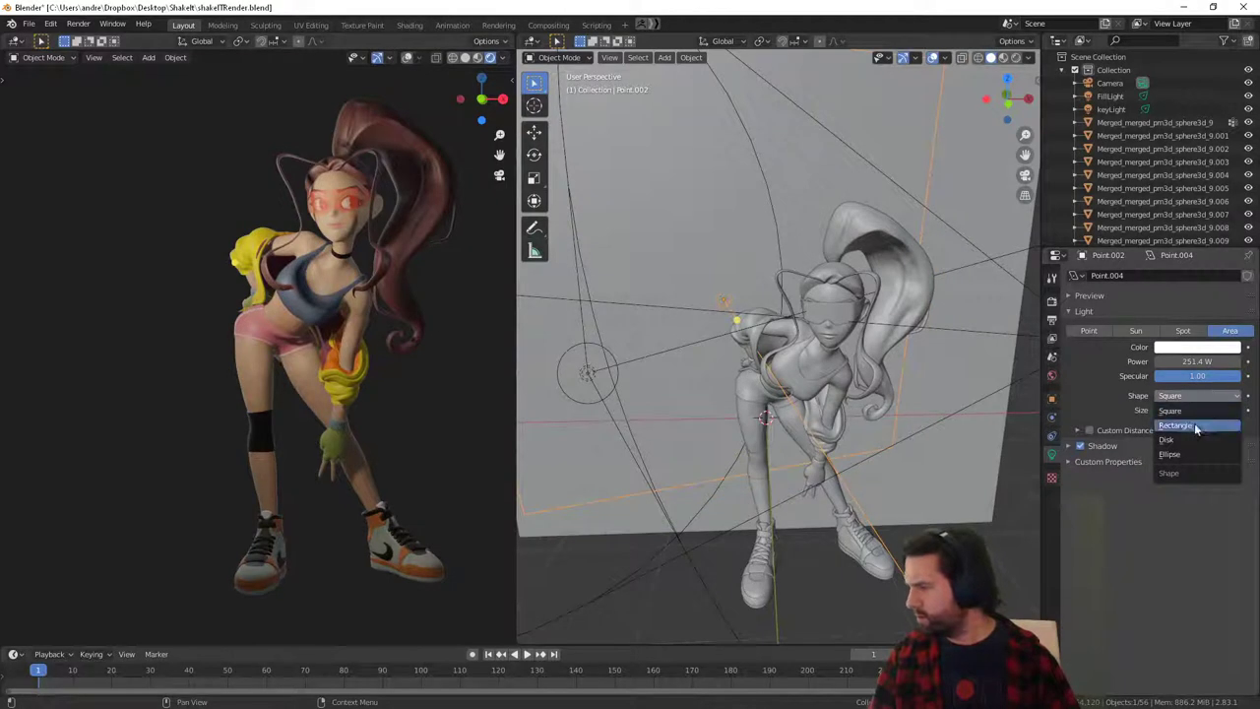
left_click(1195, 427)
left_click_drag(1178, 411, 1133, 411)
key("ctrl+z")
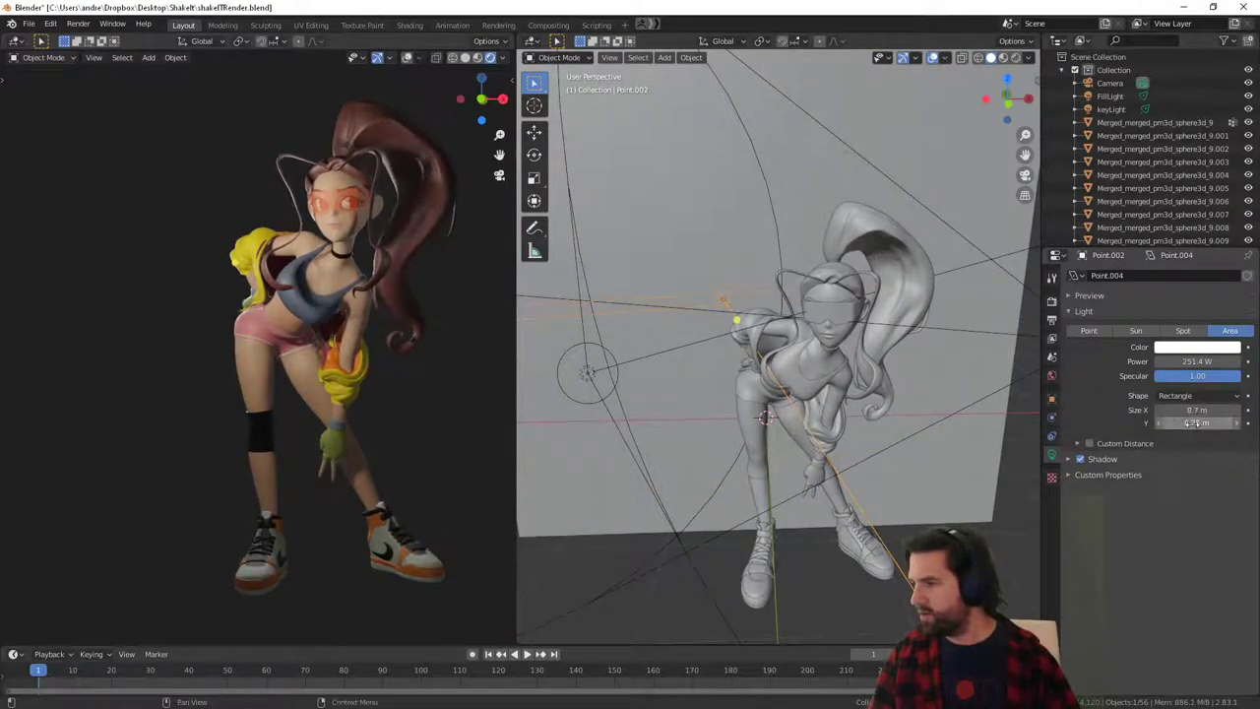
mouse_move(1191, 423)
left_mouse_down()
mouse_move(1226, 423)
mouse_move(1167, 410)
mouse_move(1217, 422)
mouse_move(1190, 423)
mouse_move(1205, 412)
left_mouse_up()
Move the rectangular area light farther out to the side behind the character.
middle_click_drag(851, 368, 953, 414)
key("g")
left_click(805, 412)
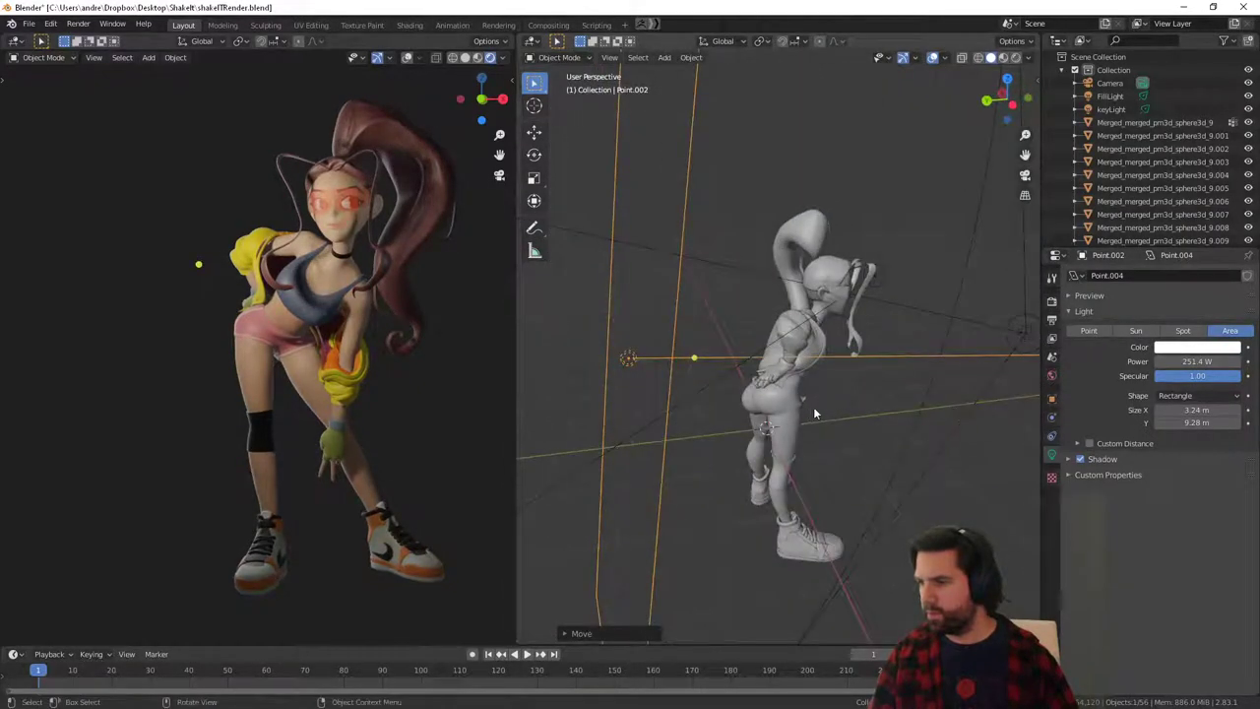
Rotate the rectangular area light about the Z axis so it faces the character, keeping the panel upright.
middle_click_drag(814, 414, 681, 376)
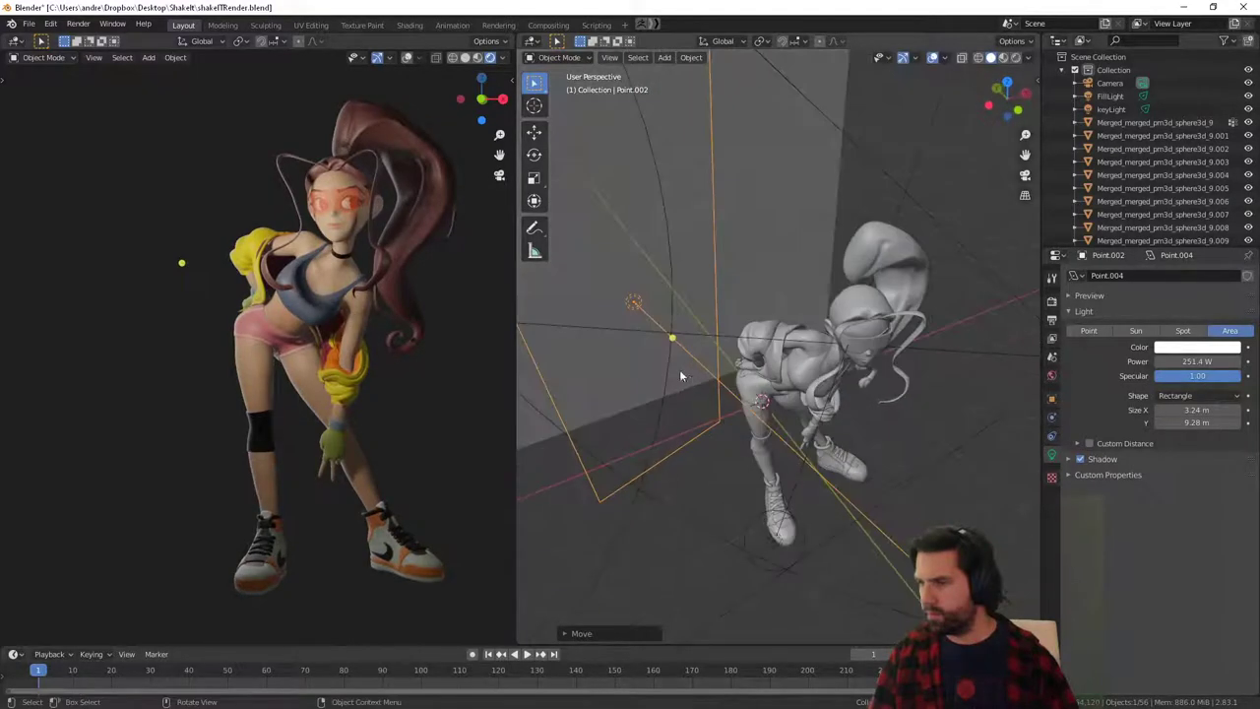
left_click_drag(676, 340, 840, 392)
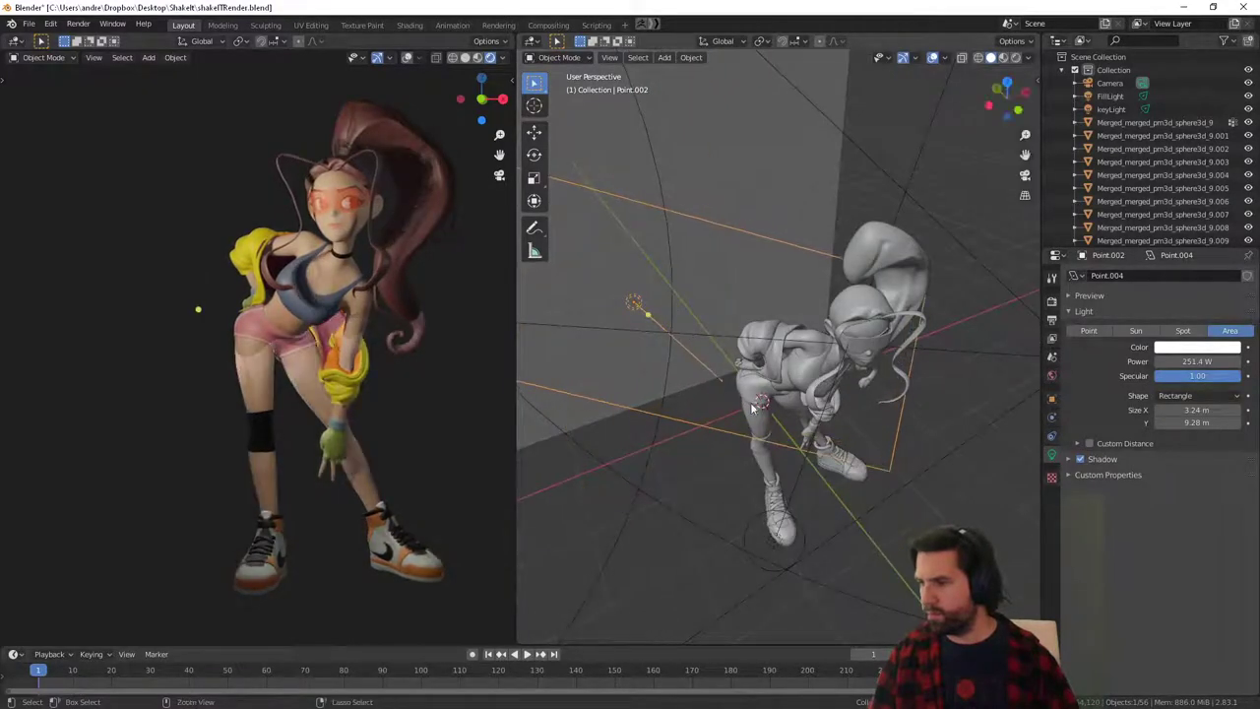
key("ctrl+z")
middle_click_drag(839, 392, 698, 352)
key("r")
key("z")
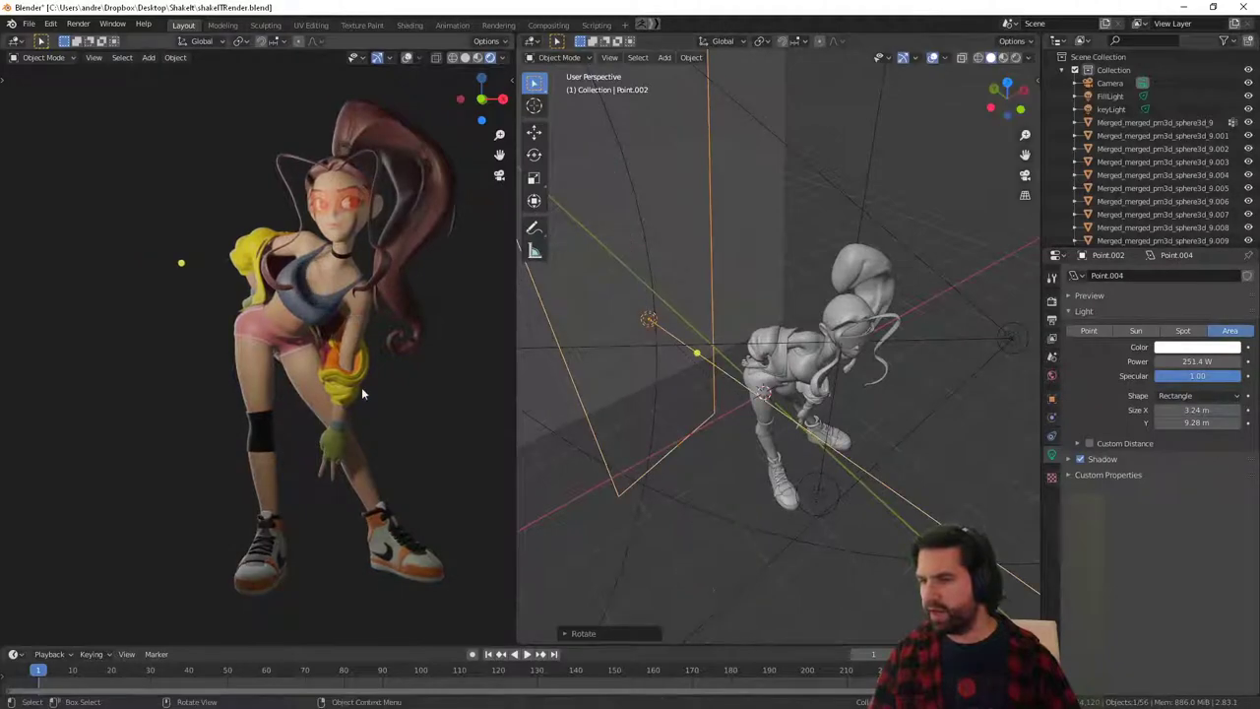
left_click(787, 440)
middle_click_drag(787, 440, 814, 456)
left_click(835, 554)
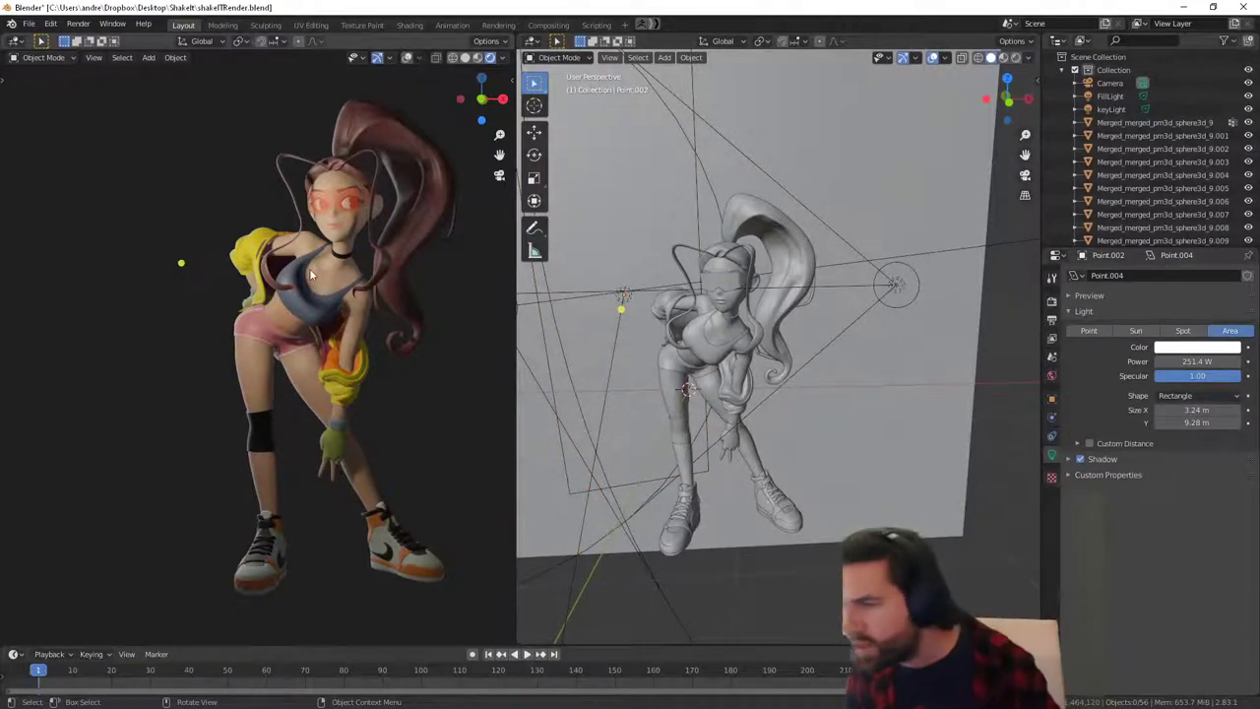
Select the fill light, redirect it, and move it closer in front of the character's outstretched arm.
middle_click_drag(748, 389, 855, 328)
left_click(896, 323)
left_click_drag(759, 279, 666, 341)
middle_click_drag(665, 342, 843, 457)
key("g")
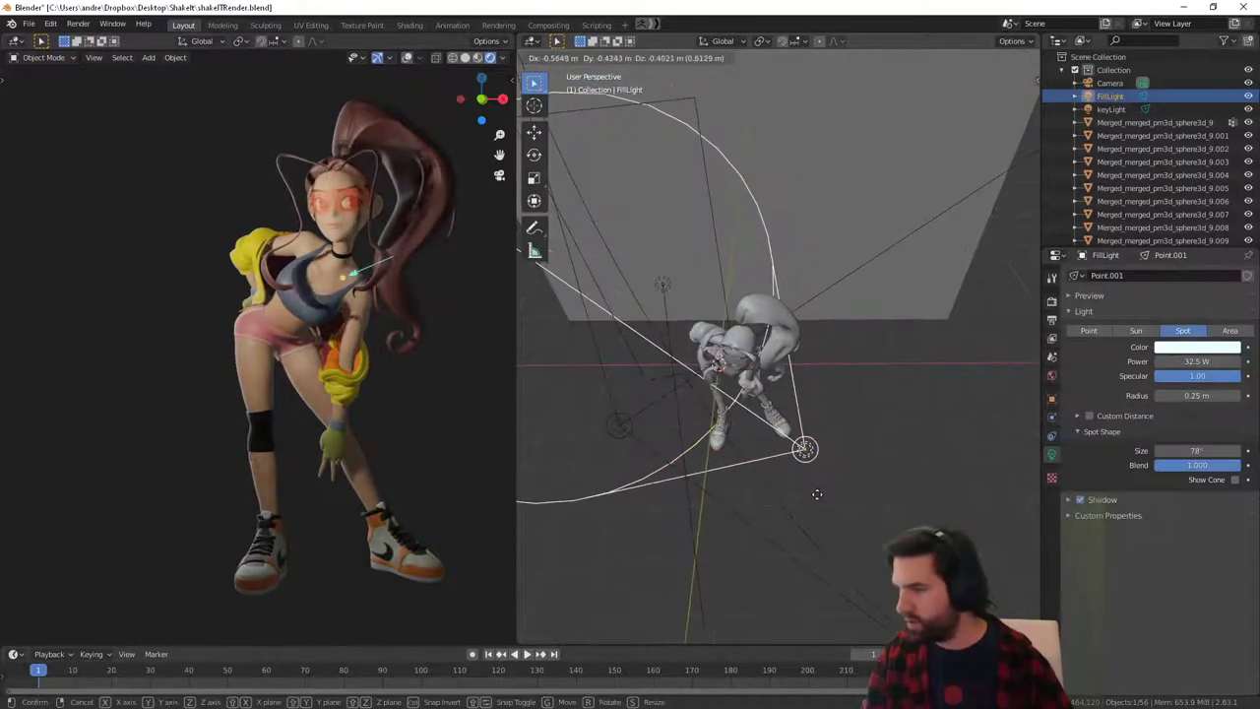
left_click(796, 516)
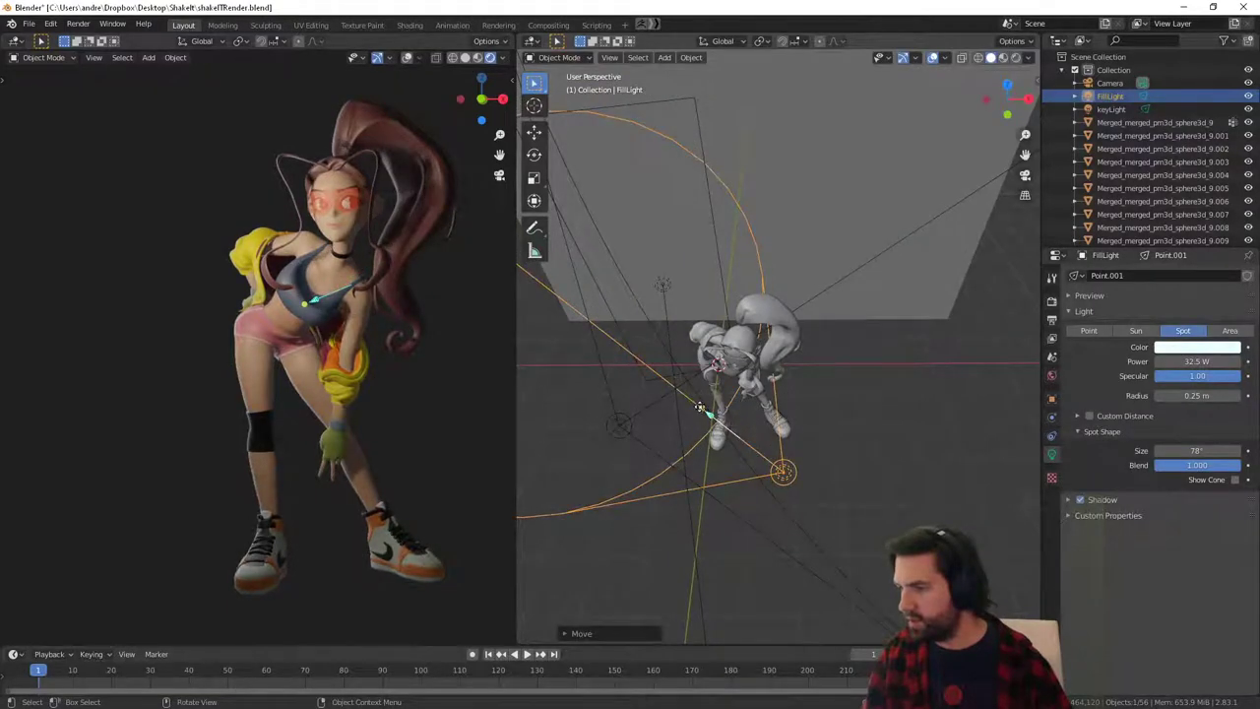
Aim the fill light at the character's upper body and set its power to 98 W.
mouse_move(700, 406)
left_mouse_down()
mouse_move(740, 386)
mouse_move(749, 357)
mouse_move(746, 375)
left_mouse_up()
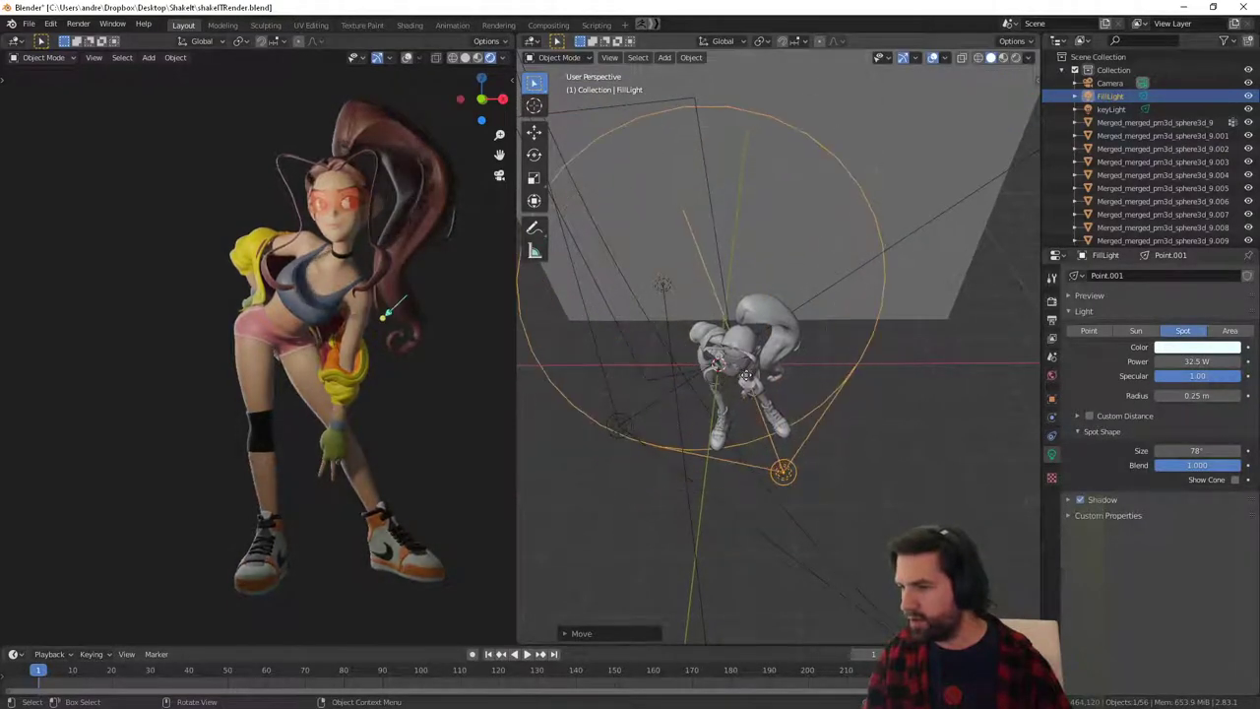
middle_click_drag(748, 376, 842, 384)
scroll(784, 379, "up", 3)
left_click_drag(867, 381, 771, 346)
middle_click_drag(794, 380, 718, 394)
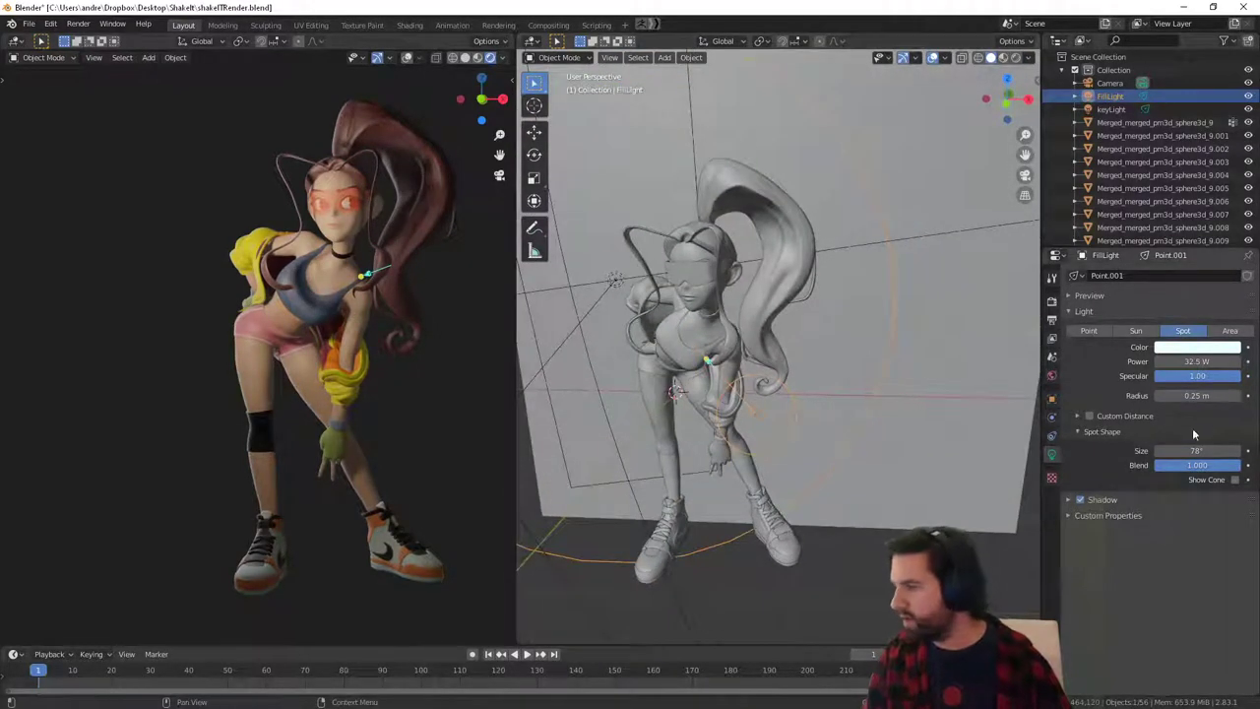
mouse_move(1197, 362)
left_mouse_down()
mouse_move(1231, 362)
mouse_move(1186, 362)
mouse_move(1201, 361)
left_mouse_up()
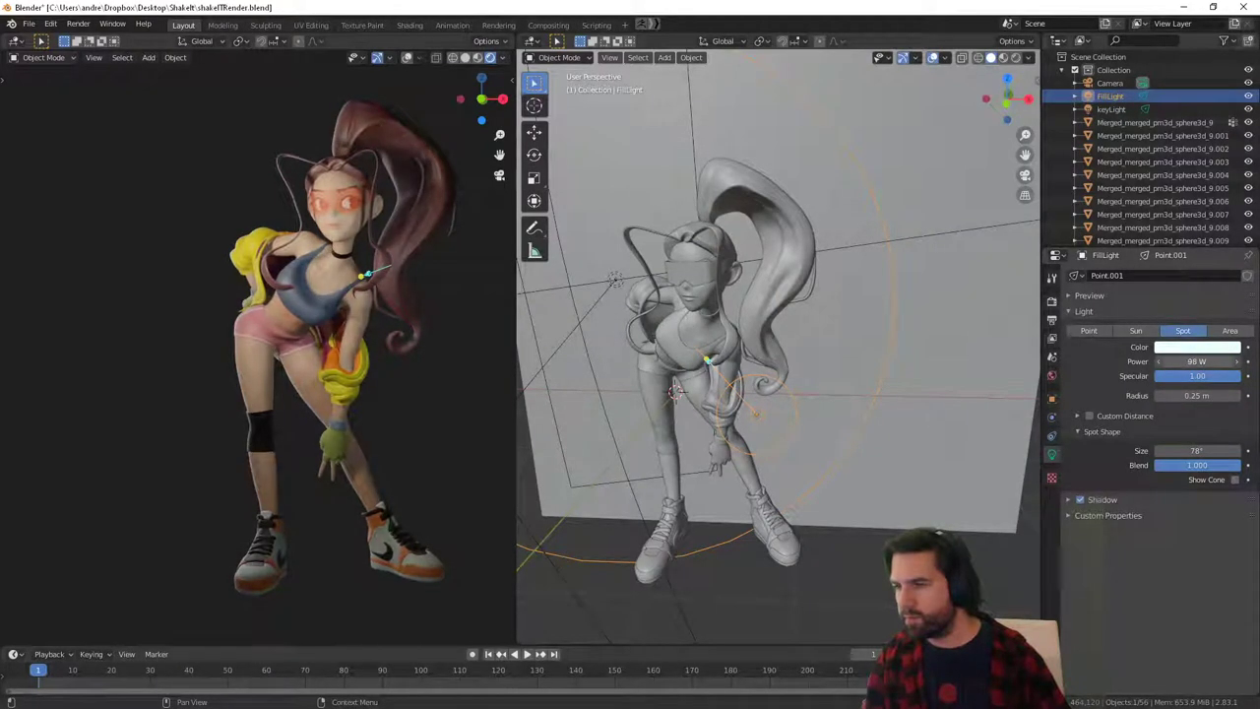
Hide the fill light to compare the lighting without it, and reveal all hidden objects again.
middle_click_drag(606, 366, 641, 368)
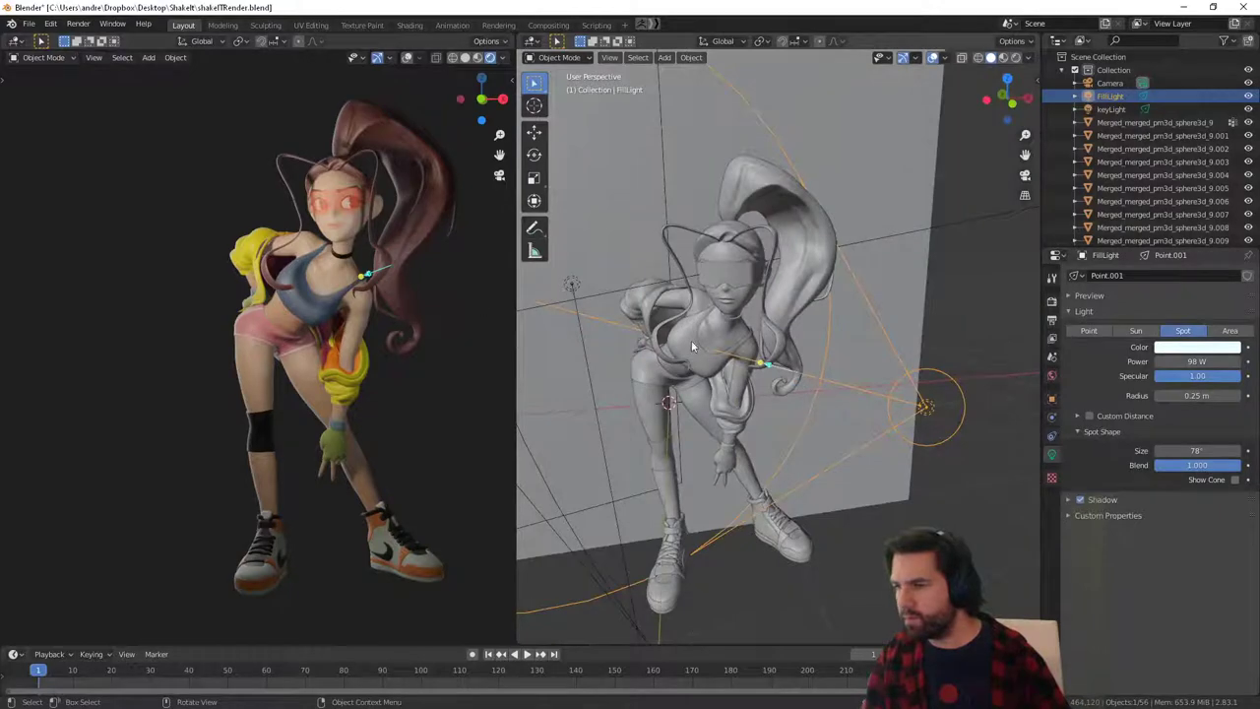
scroll(844, 382, "down", 2)
left_click(824, 402)
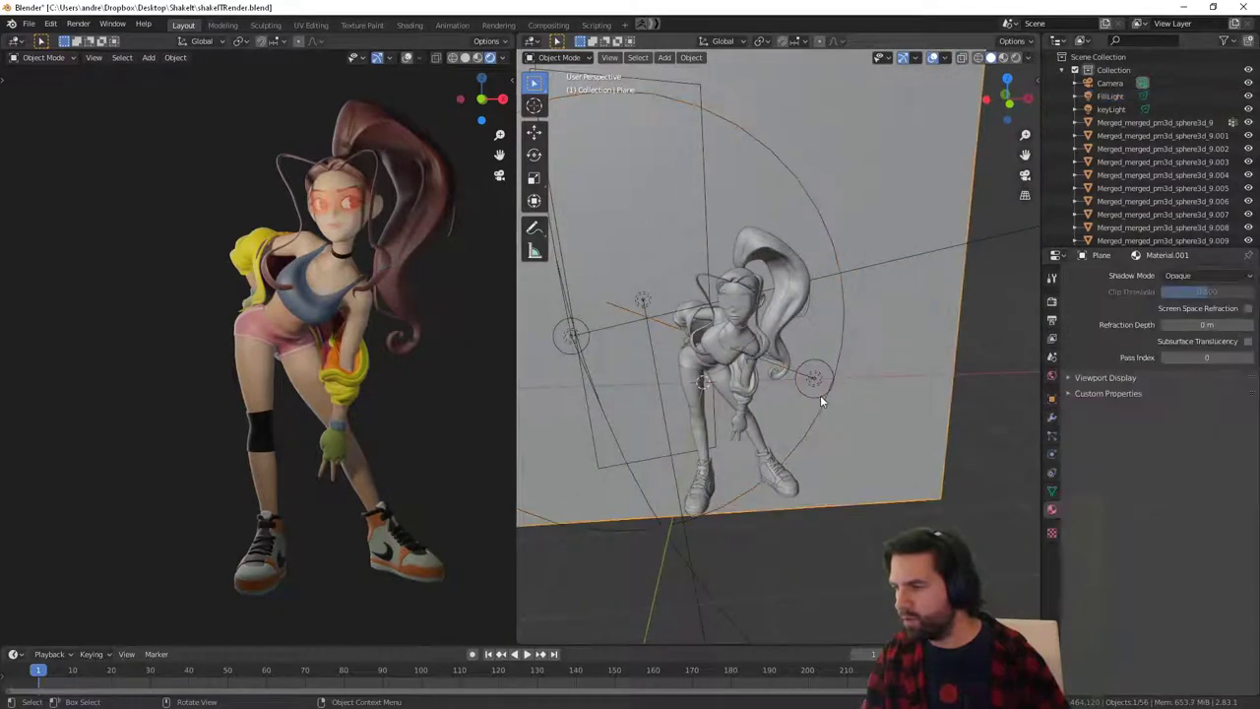
left_click(820, 394)
key("Delete")
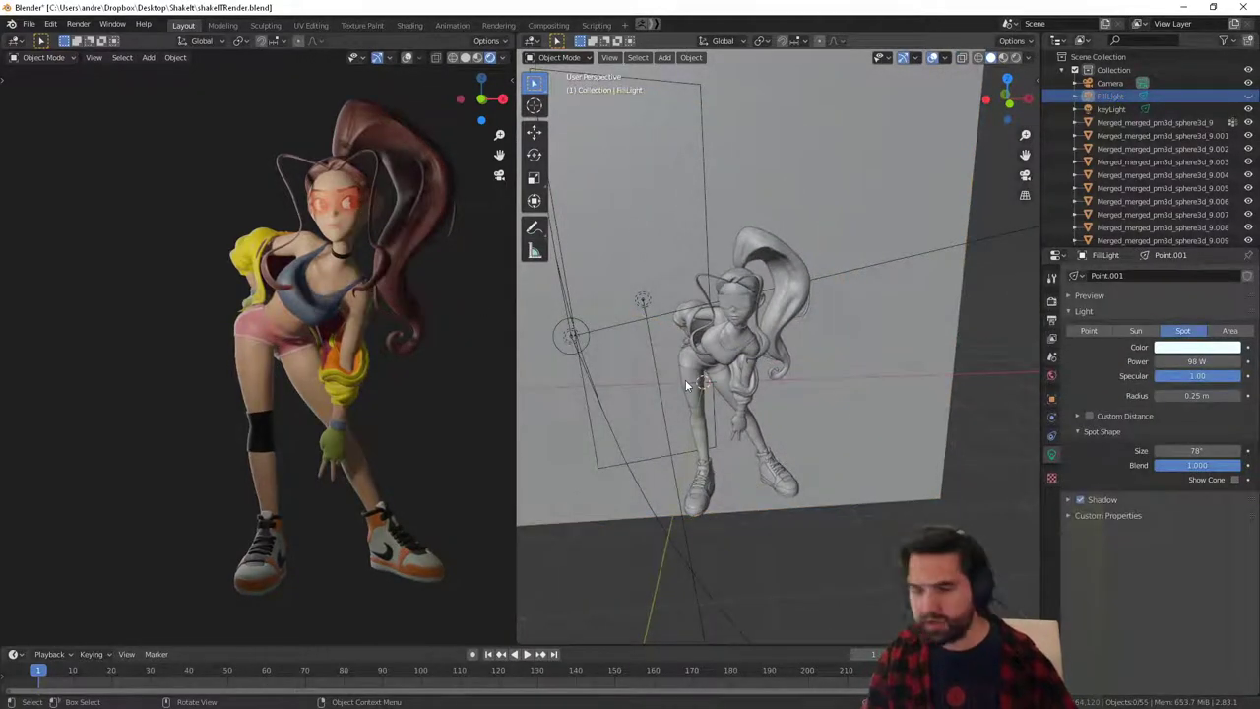
key("ctrl+z")
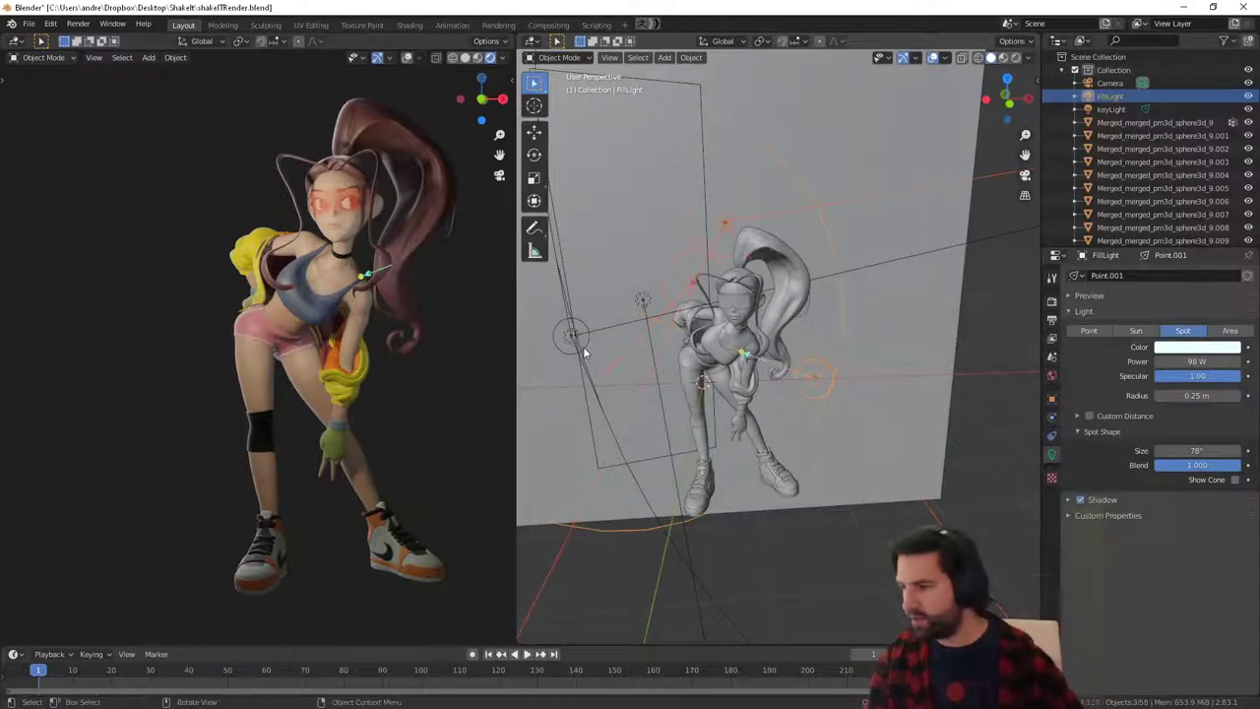
Hide the key light to check its contribution to the lighting, and make it visible again.
left_click(583, 346)
middle_click_drag(583, 347, 638, 360)
key("h")
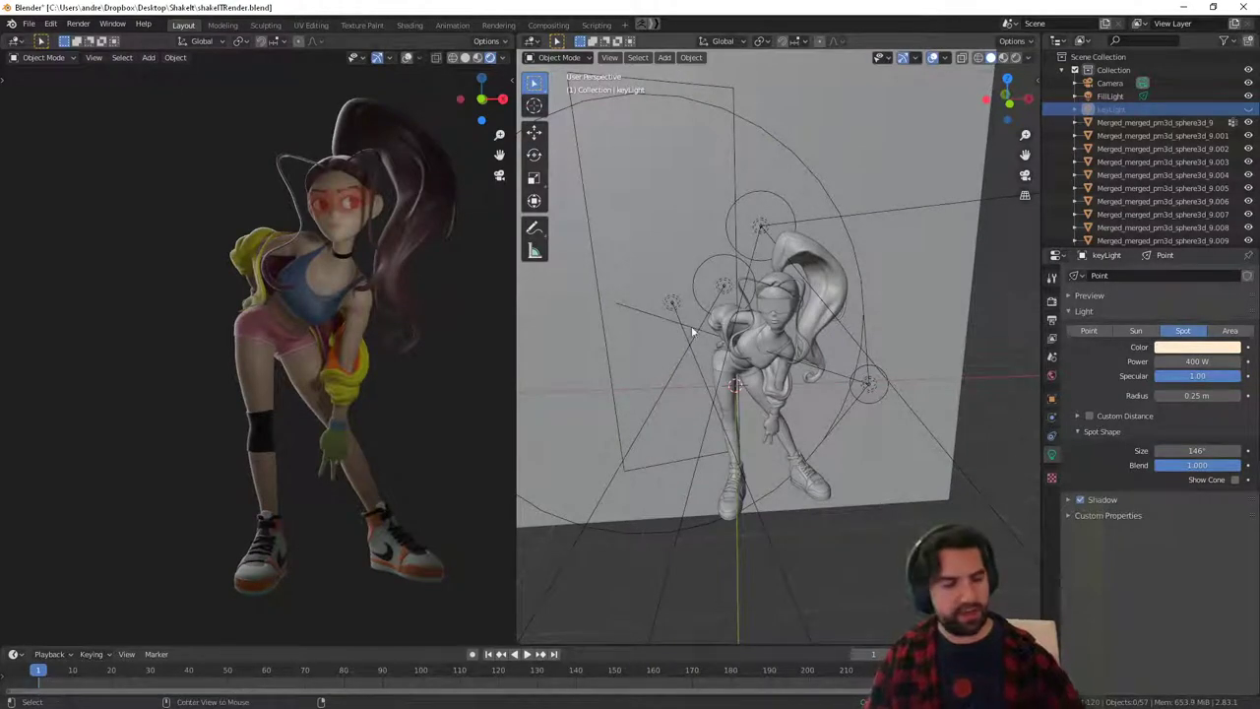
key("alt+h")
Lower the key light slightly and redirect its beam from the face down toward the character's chest.
middle_click_drag(944, 368, 821, 436)
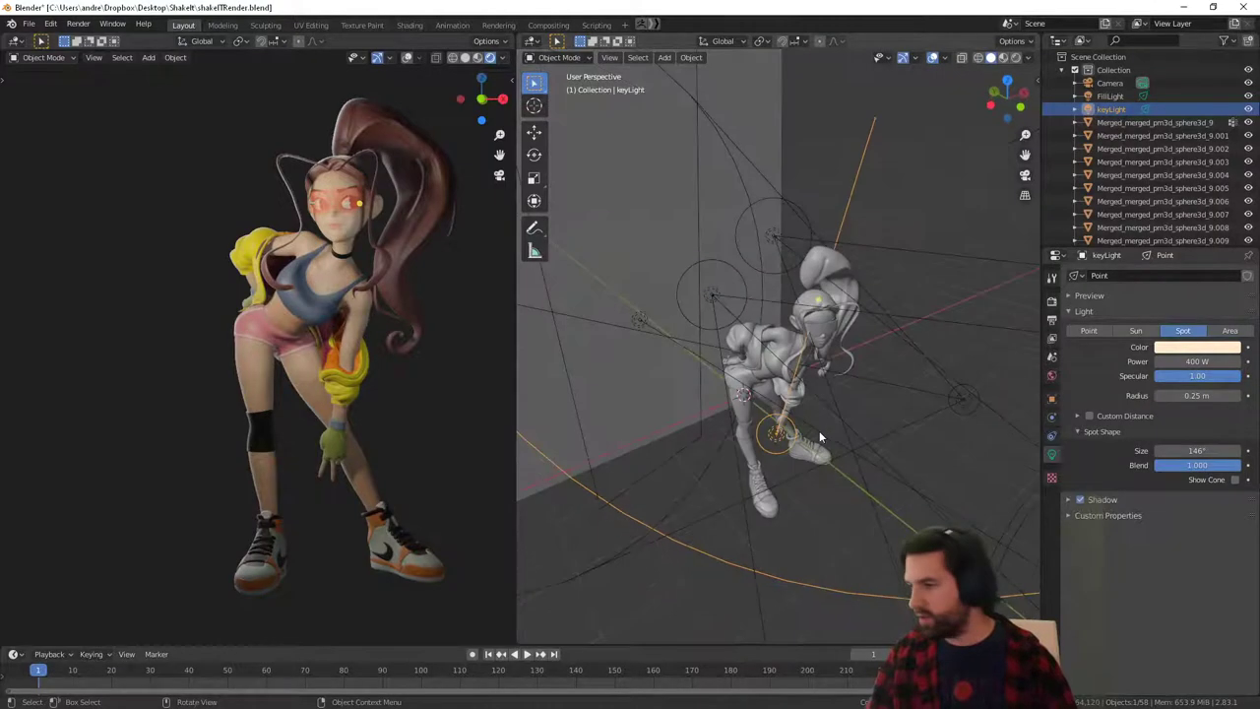
key("g")
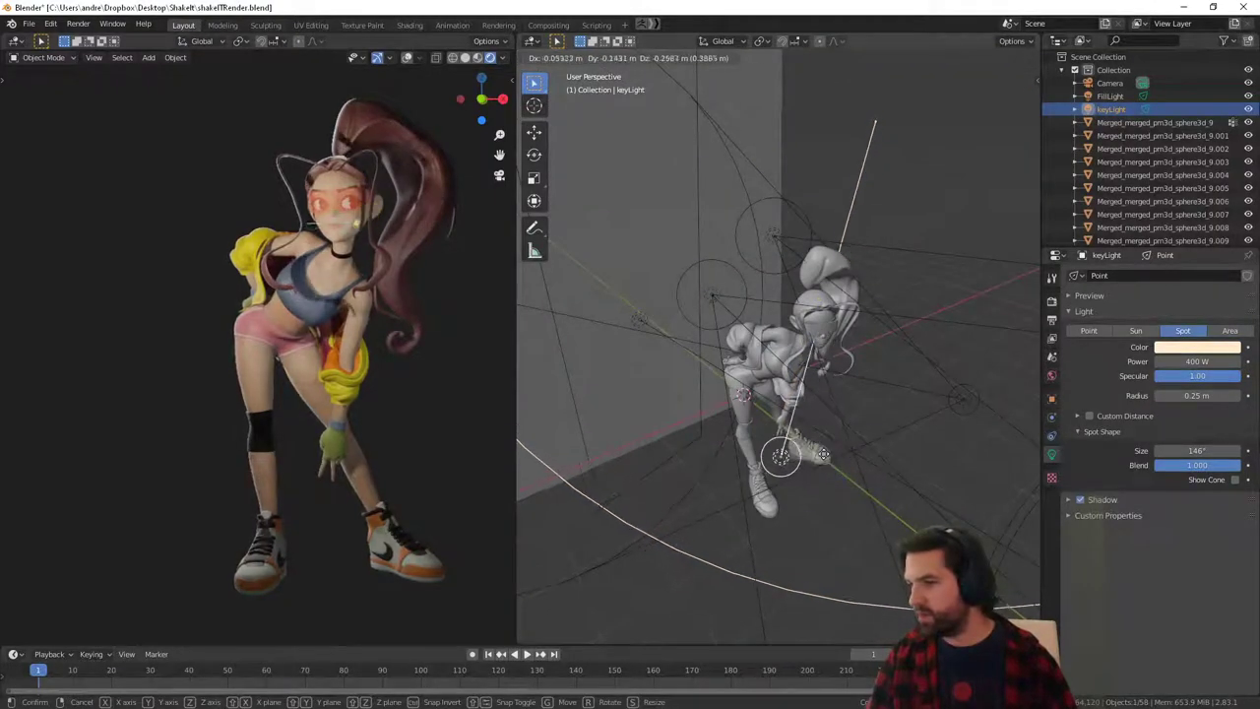
left_click(817, 463)
middle_click_drag(817, 463, 837, 498)
middle_click_drag(772, 406, 730, 379)
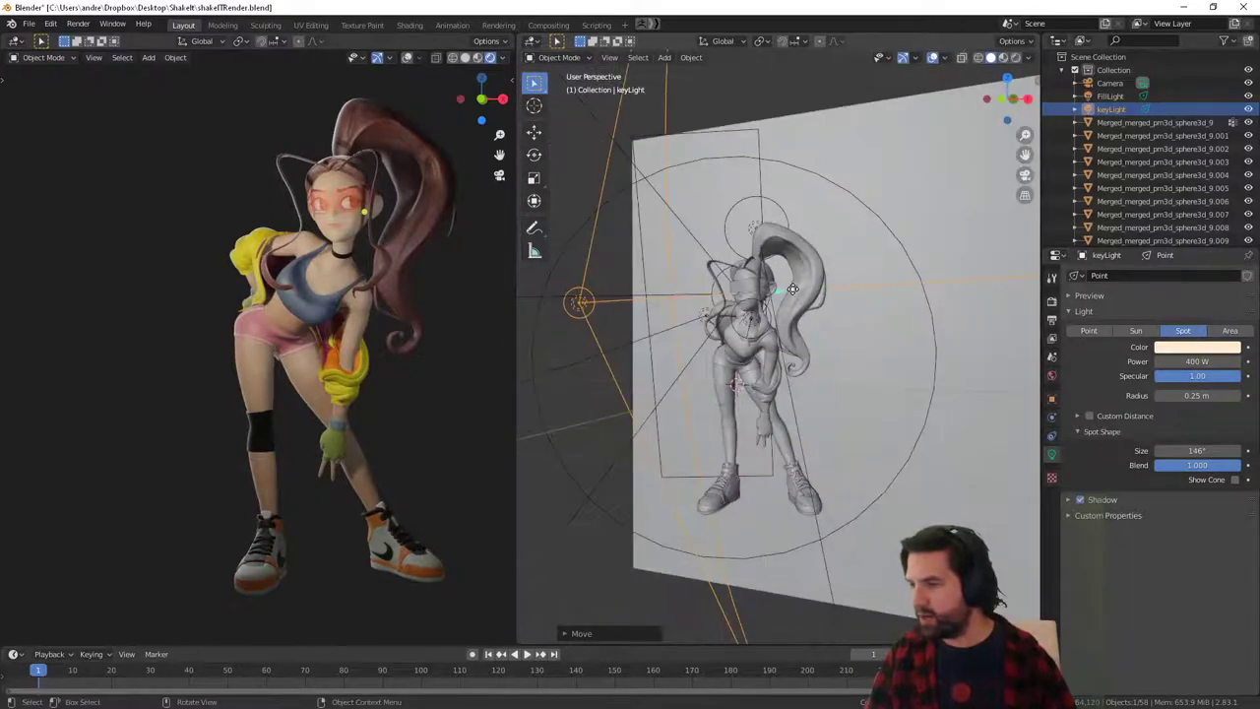
left_click_drag(792, 288, 739, 320)
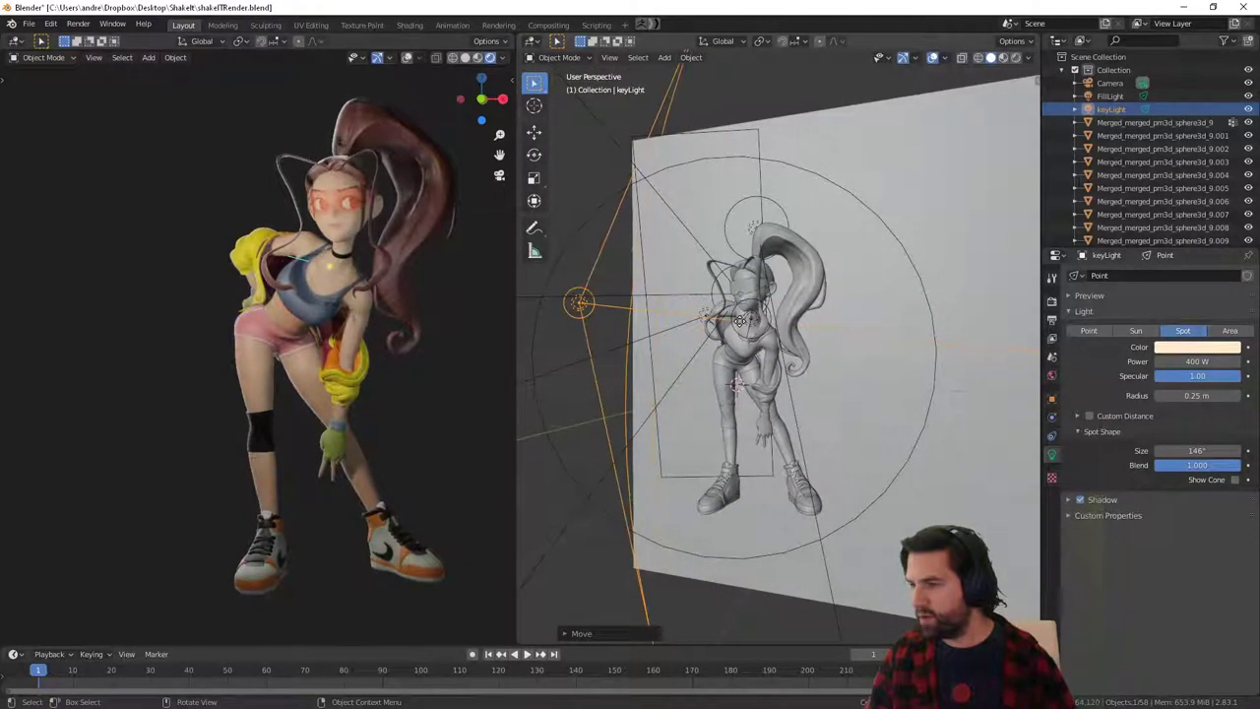
middle_click_drag(739, 320, 857, 295)
left_click_drag(854, 296, 832, 310)
middle_click_drag(832, 309, 853, 351)
Try the None shadow mode on the material of the thin hair strands framing the face, and restore it to Opaque.
left_click(754, 248)
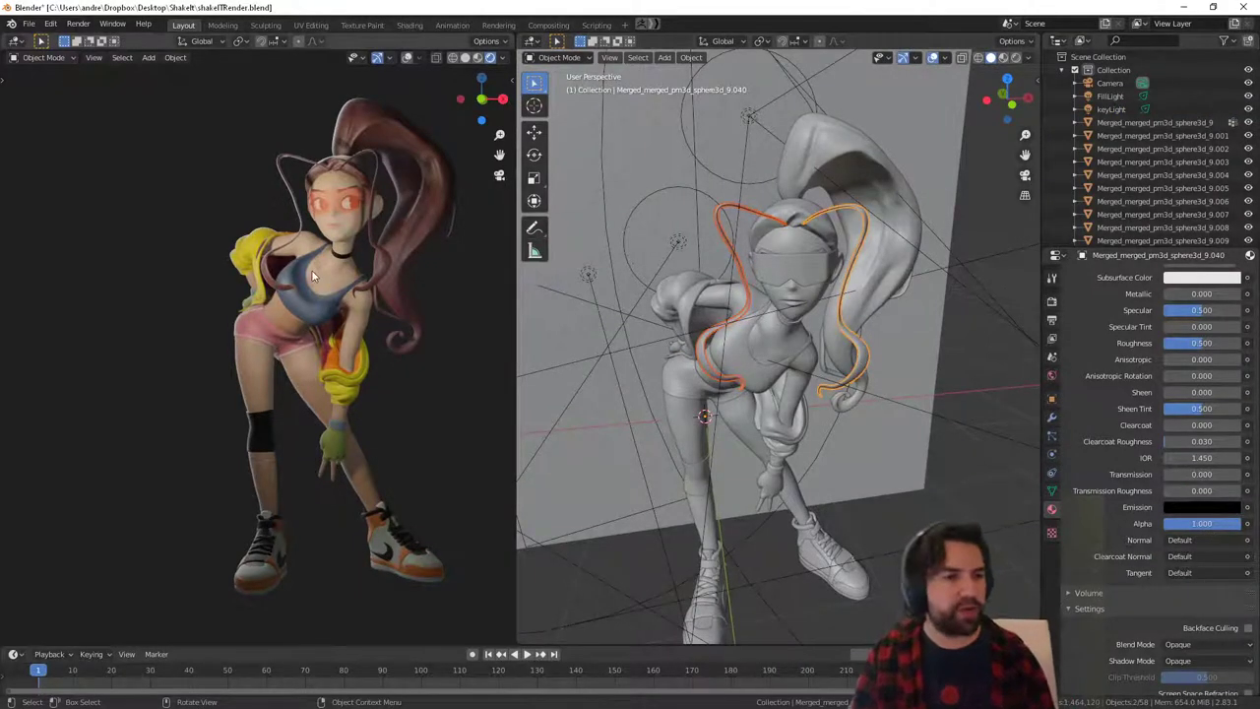
scroll(1086, 581, "down", 3)
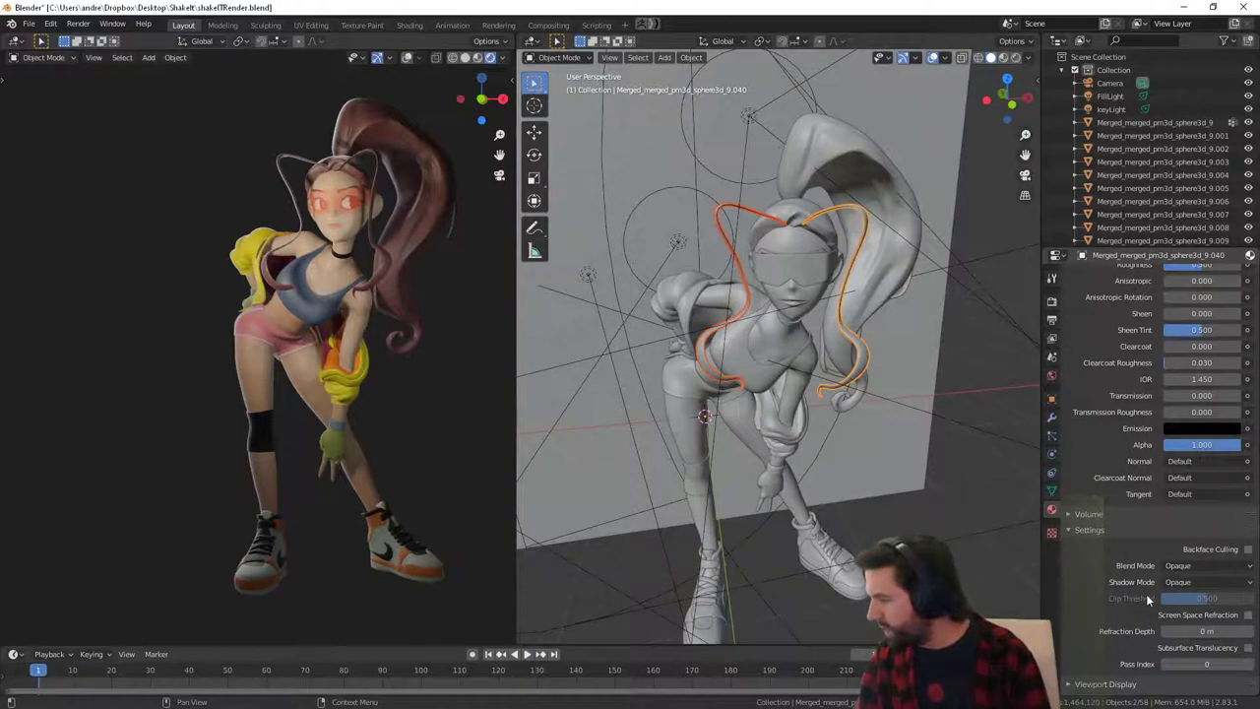
left_click(1172, 582)
left_click(1186, 594)
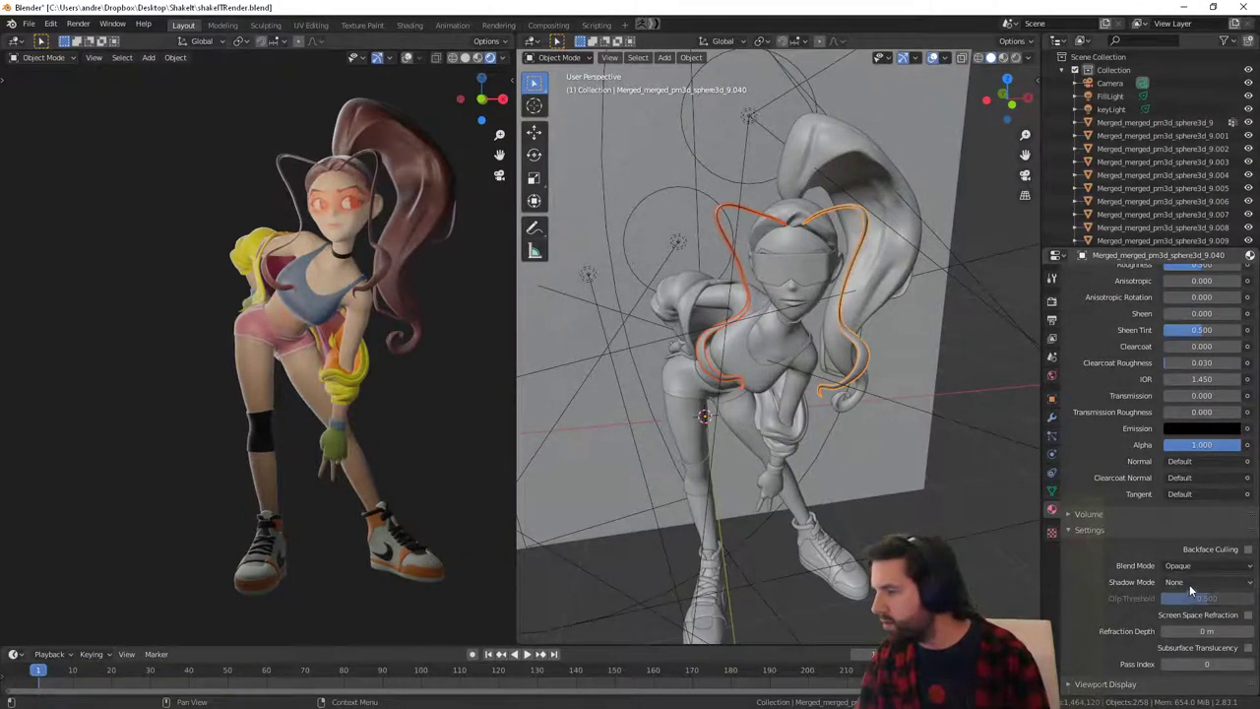
left_click(1189, 583)
left_click(1182, 612)
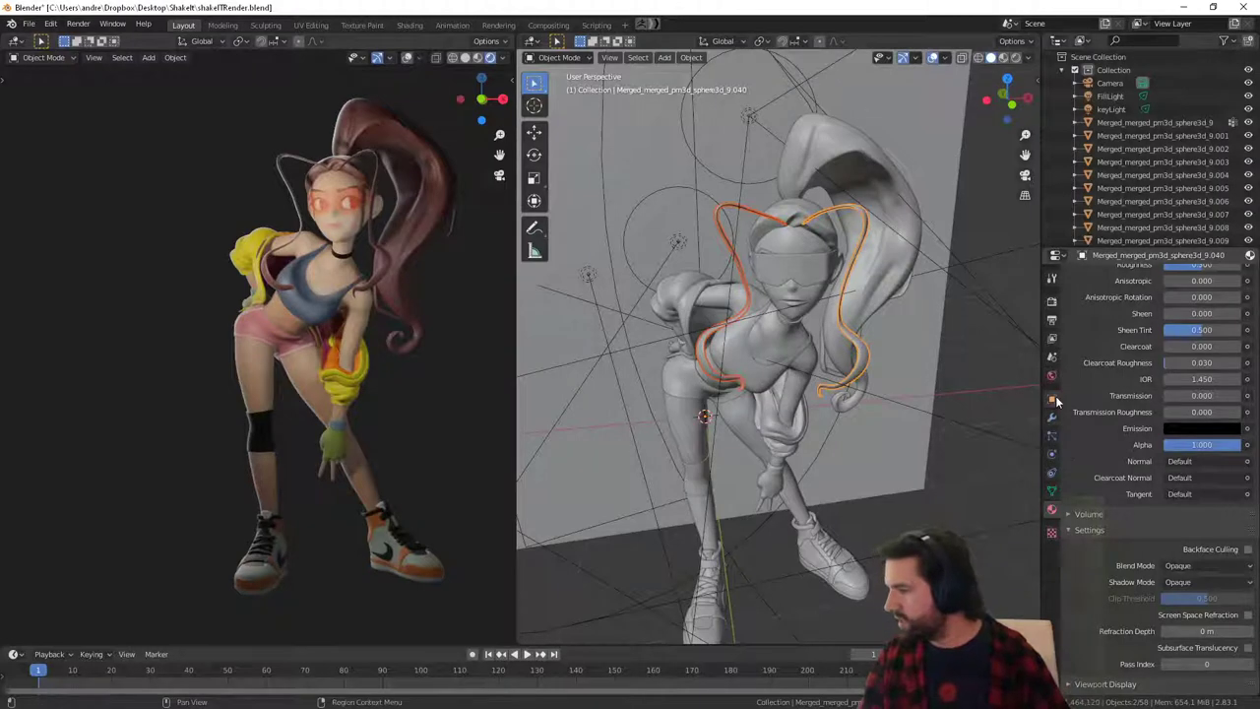
Look through the hair strands' object, physics, constraint, mesh data and material settings for a shadow-casting option.
left_click(1052, 398)
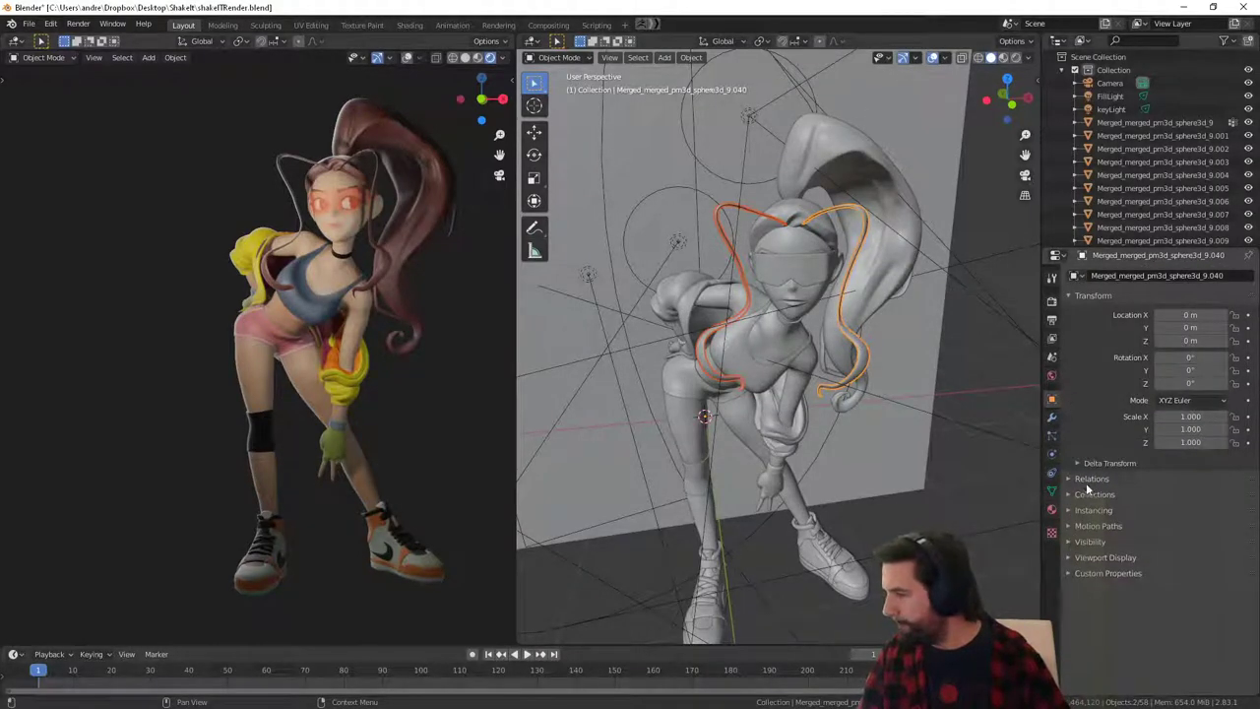
left_click(1052, 378)
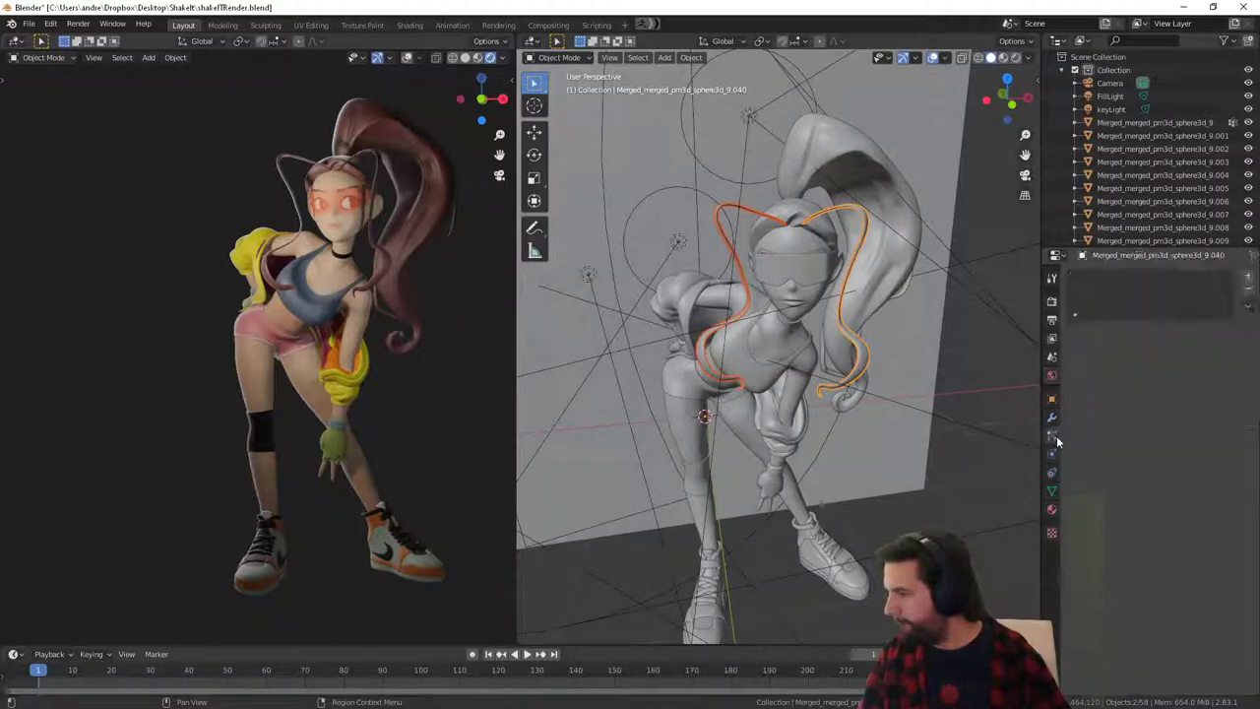
left_click(1052, 454)
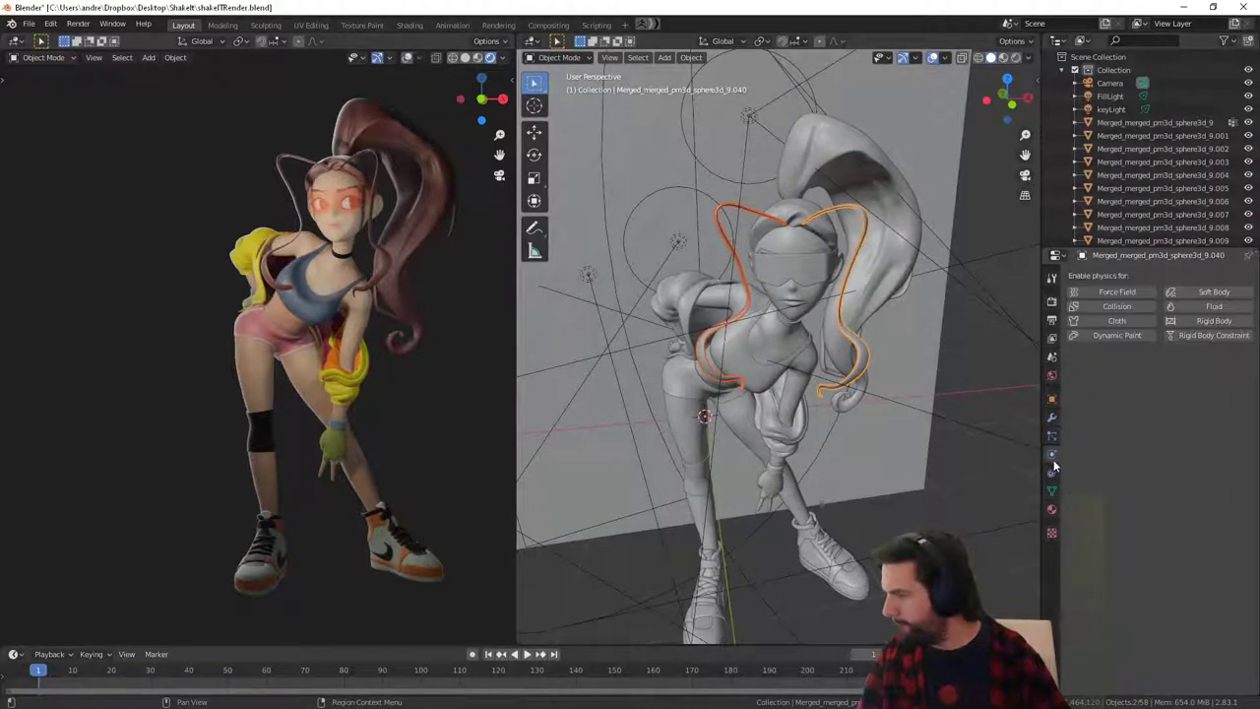
left_click(1052, 474)
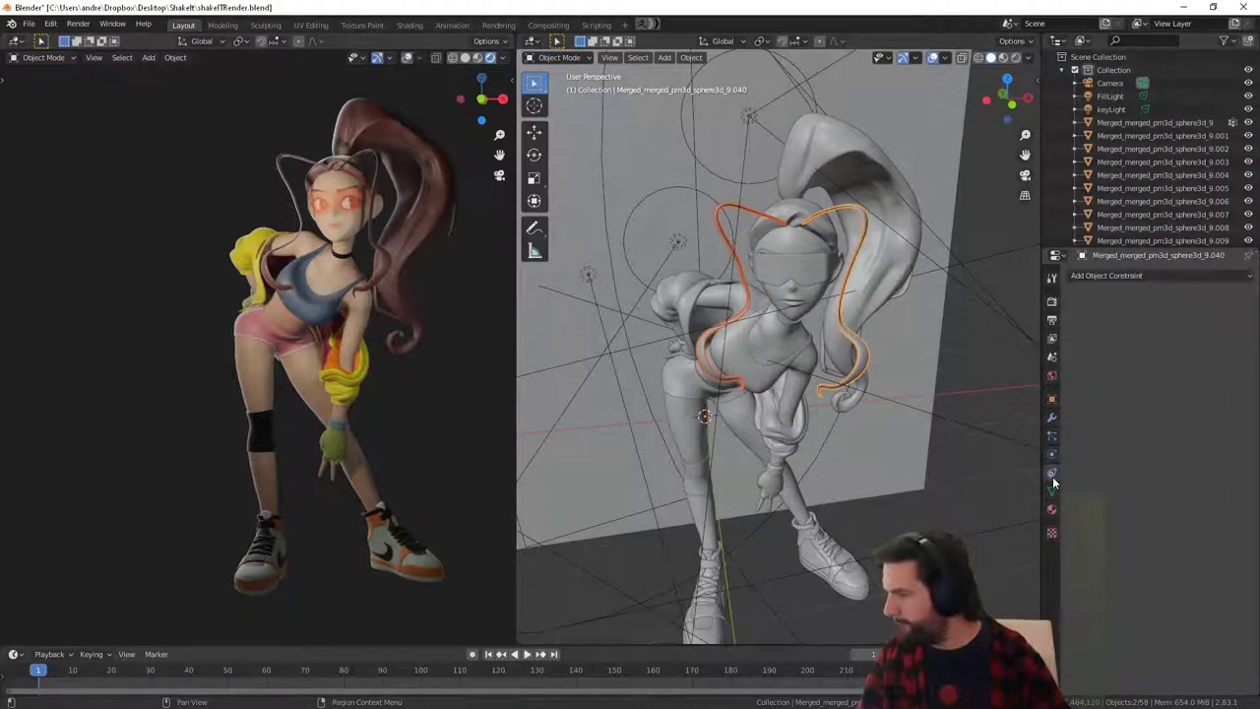
left_click(1052, 492)
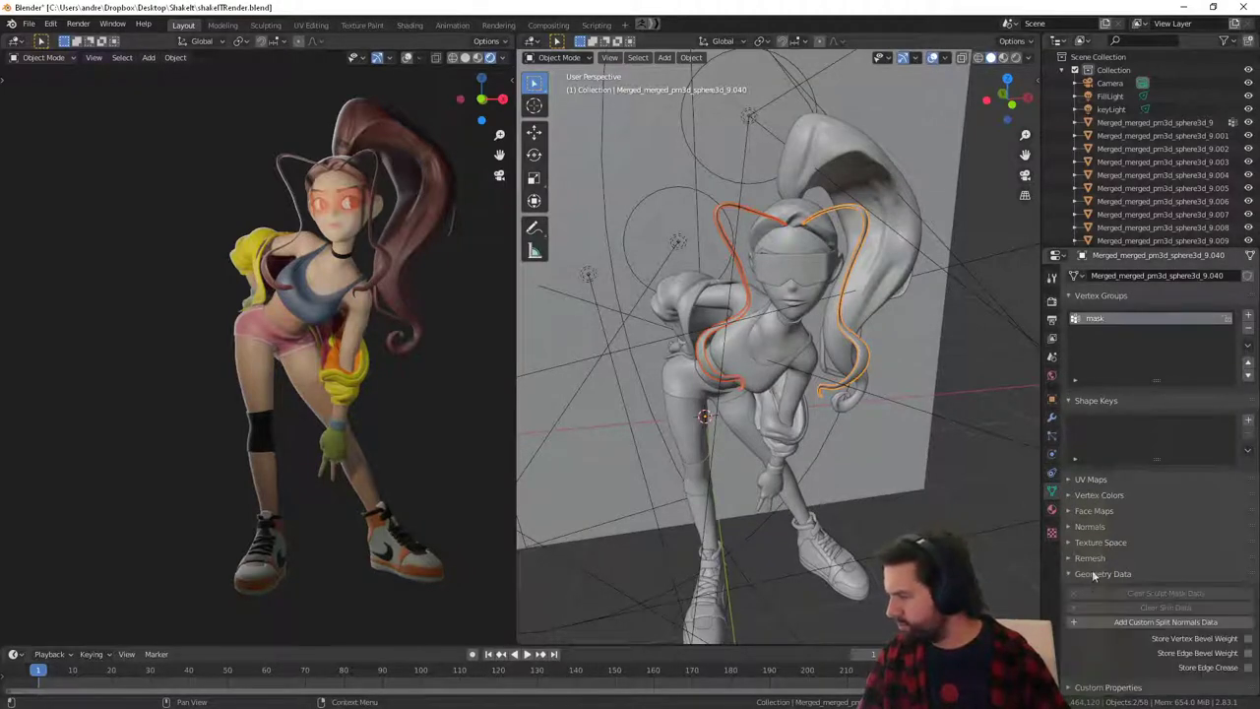
left_click(1101, 543)
left_click(1093, 527)
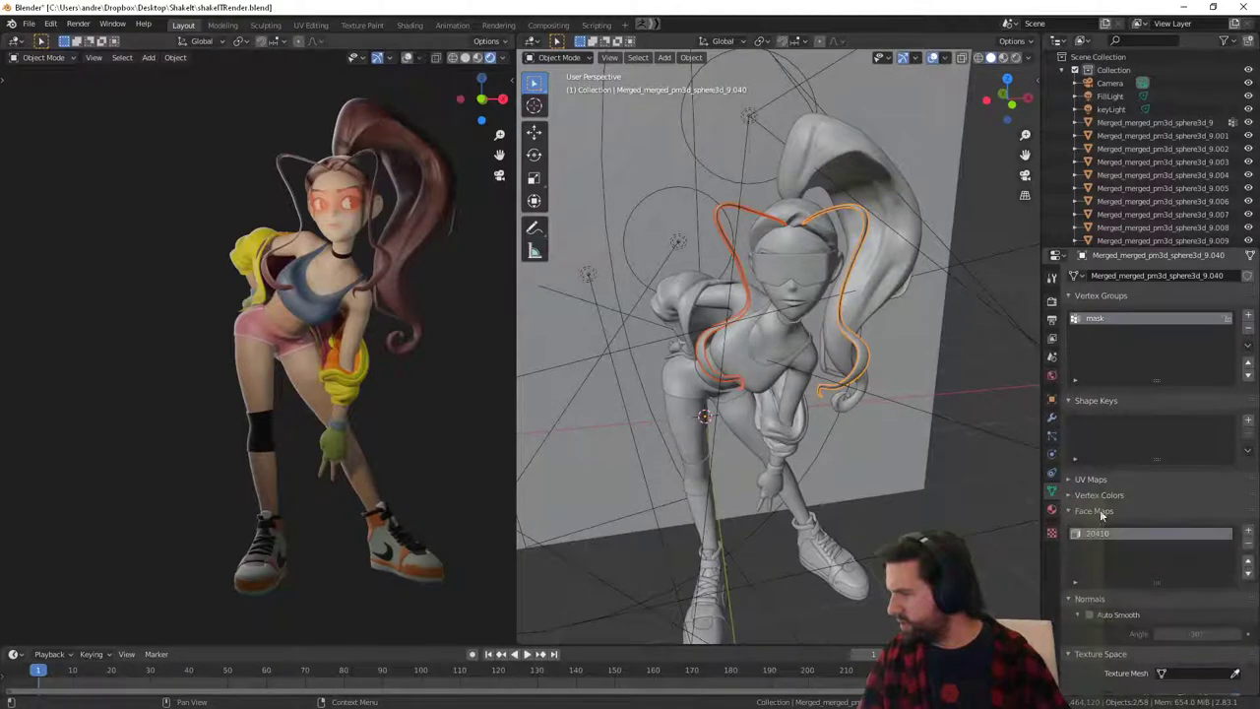
left_click(1095, 511)
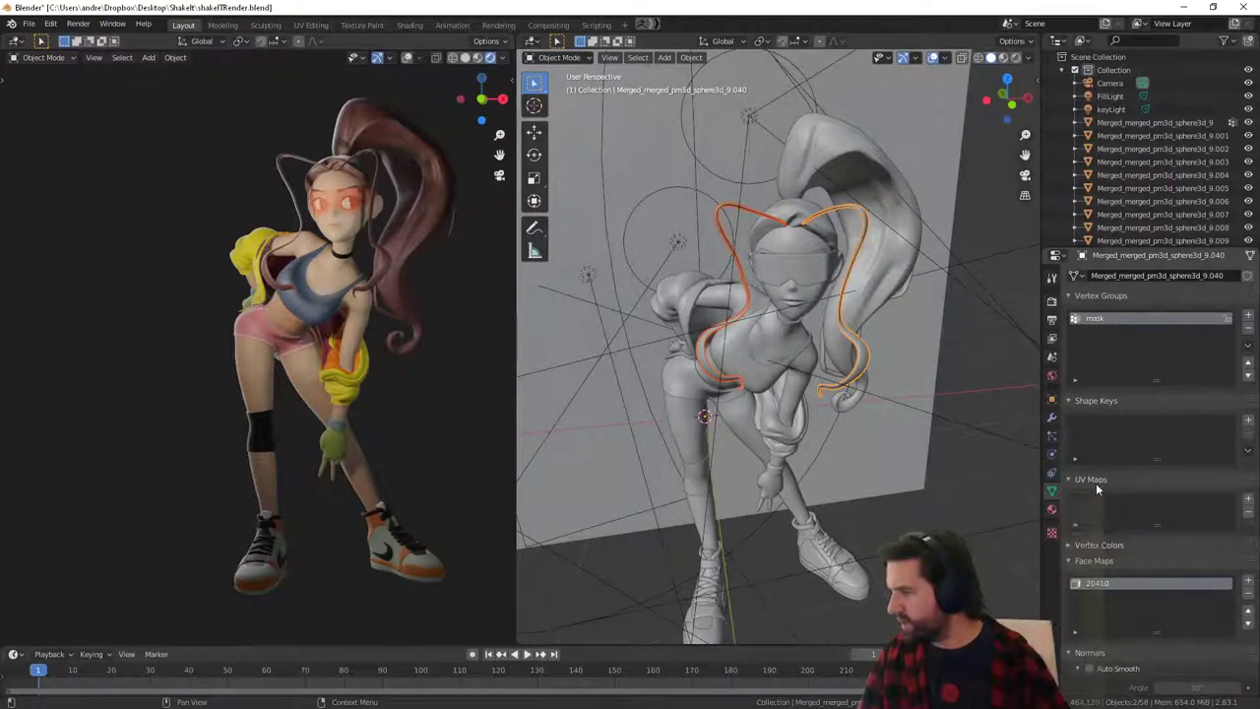
left_click(1050, 511)
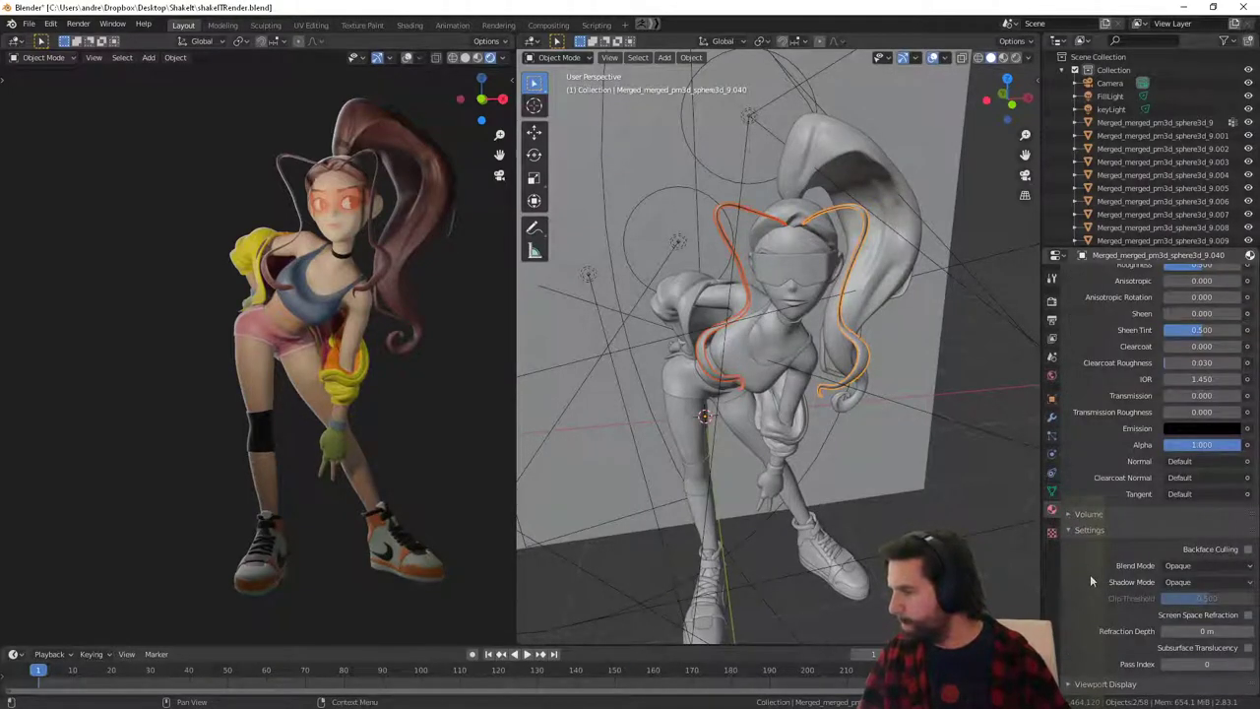
scroll(1090, 574, "down", 1)
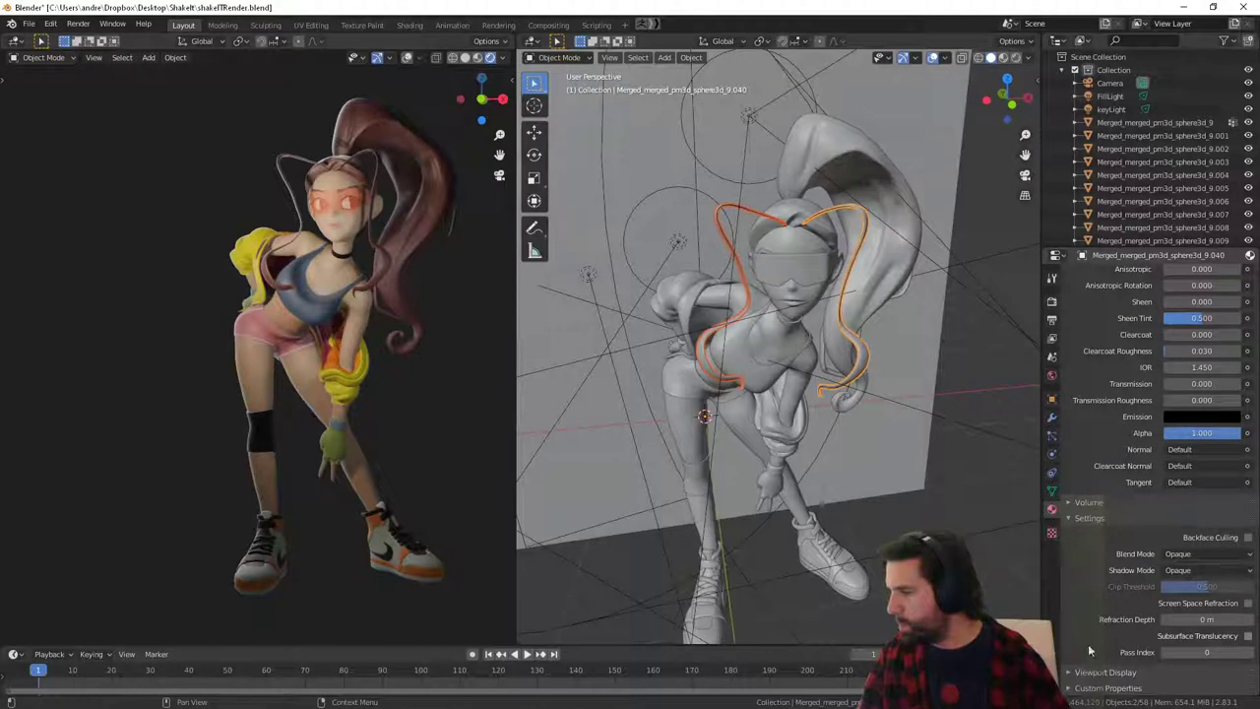
Check the render, view layer and scene settings and the hair strands' visibility and viewport display options for shadow controls.
scroll(1088, 630, "up", 10)
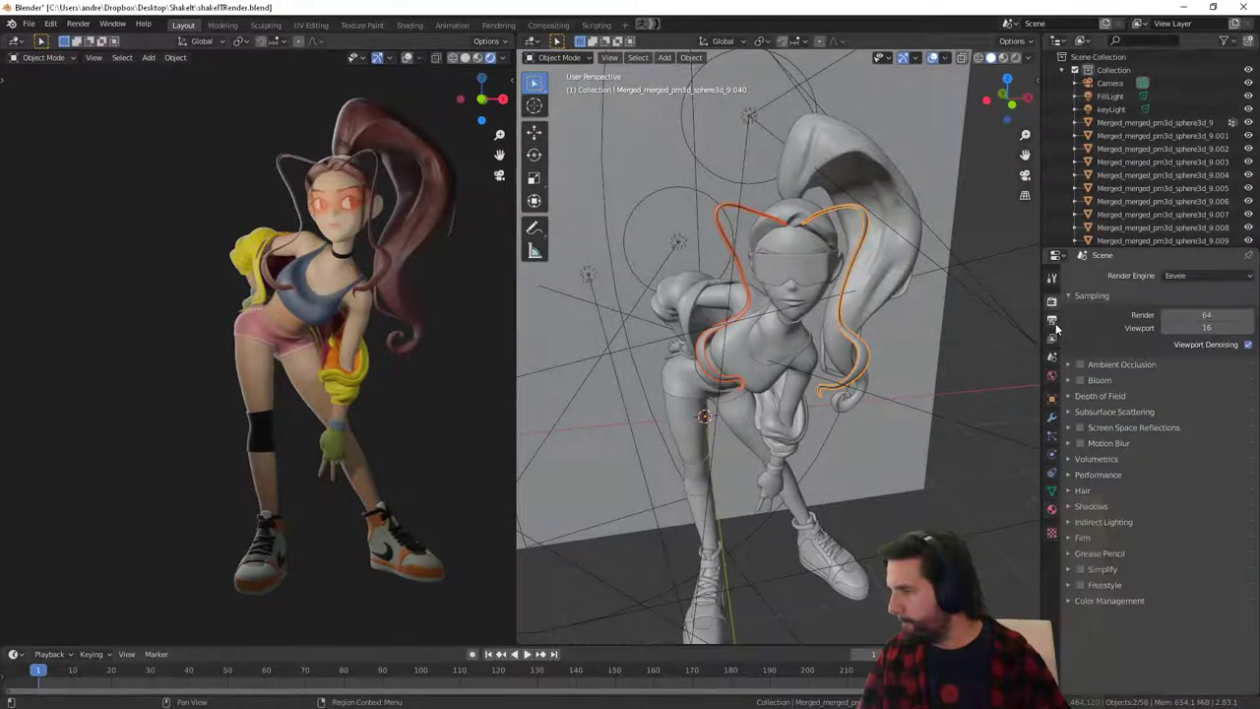
left_click(1052, 339)
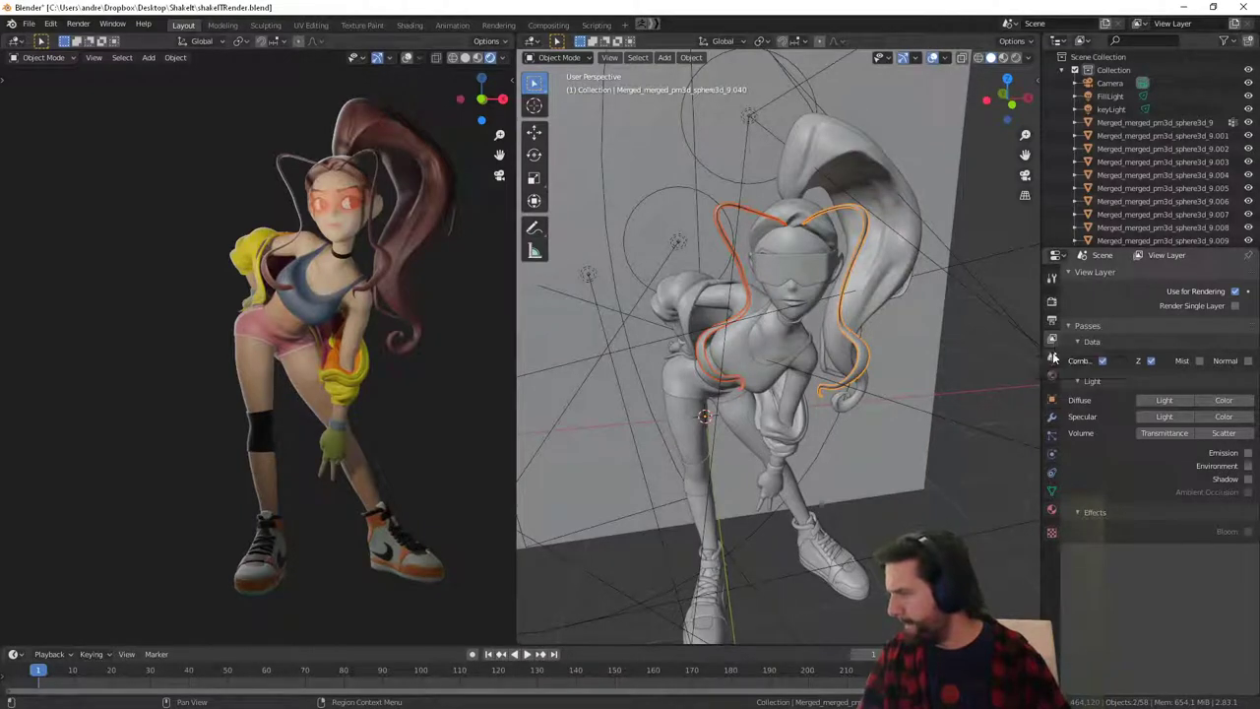
left_click(1052, 357)
left_click(1052, 397)
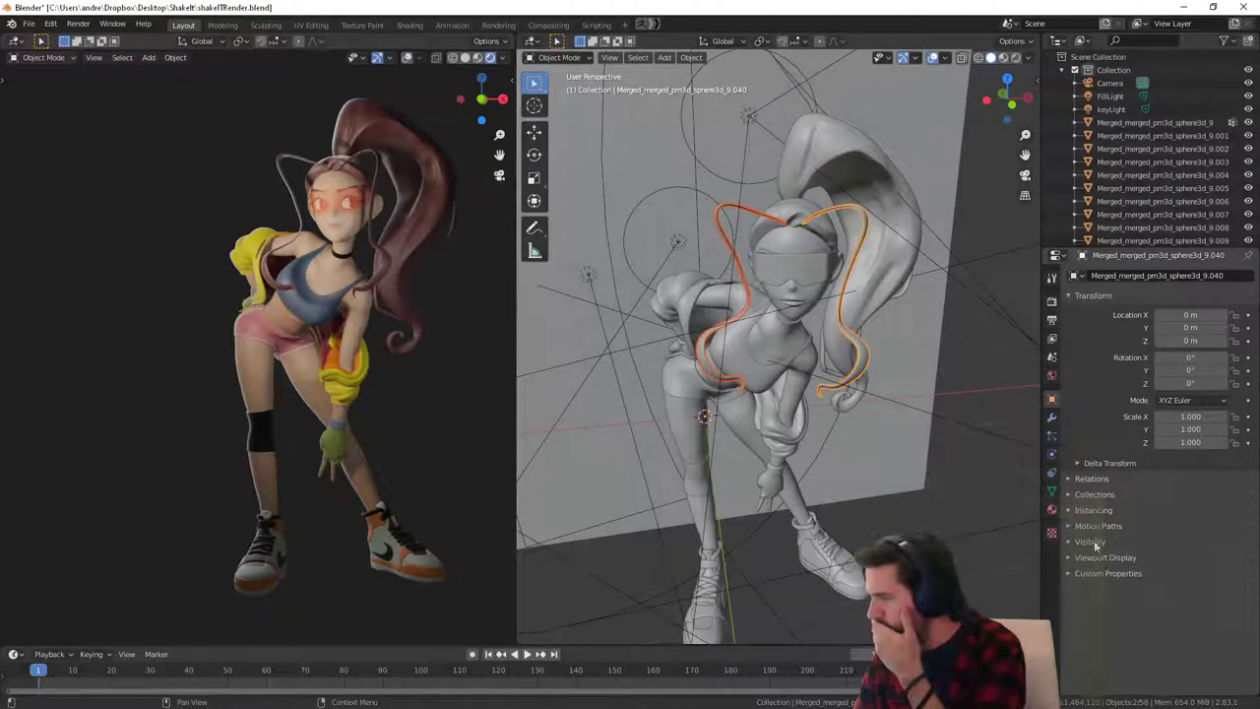
left_click(1091, 542)
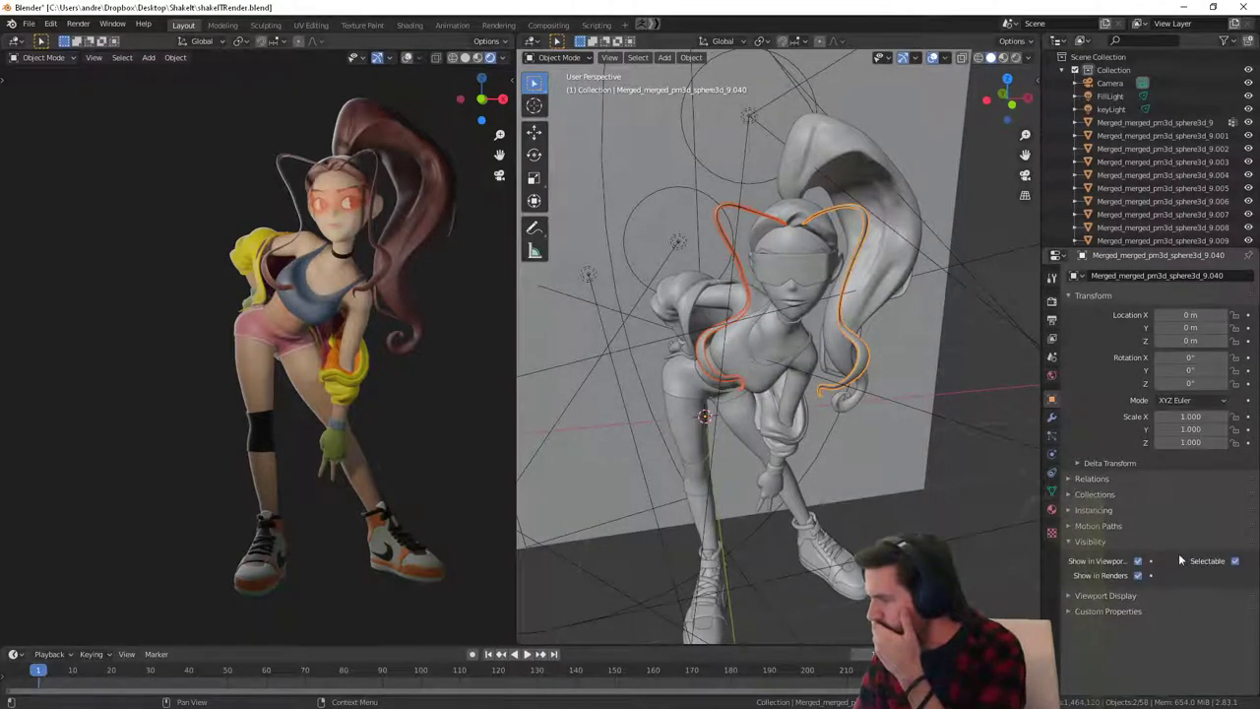
left_click(1105, 596)
scroll(1113, 597, "down", 1)
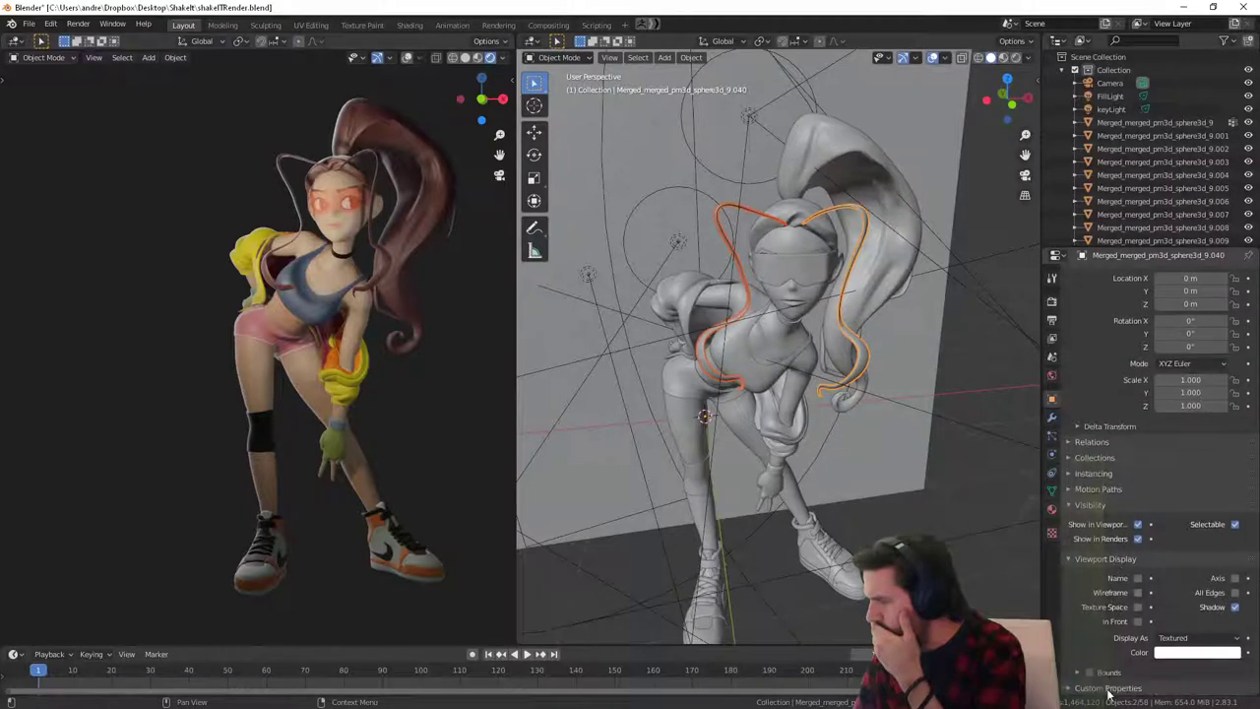
scroll(1084, 689, "down", 1)
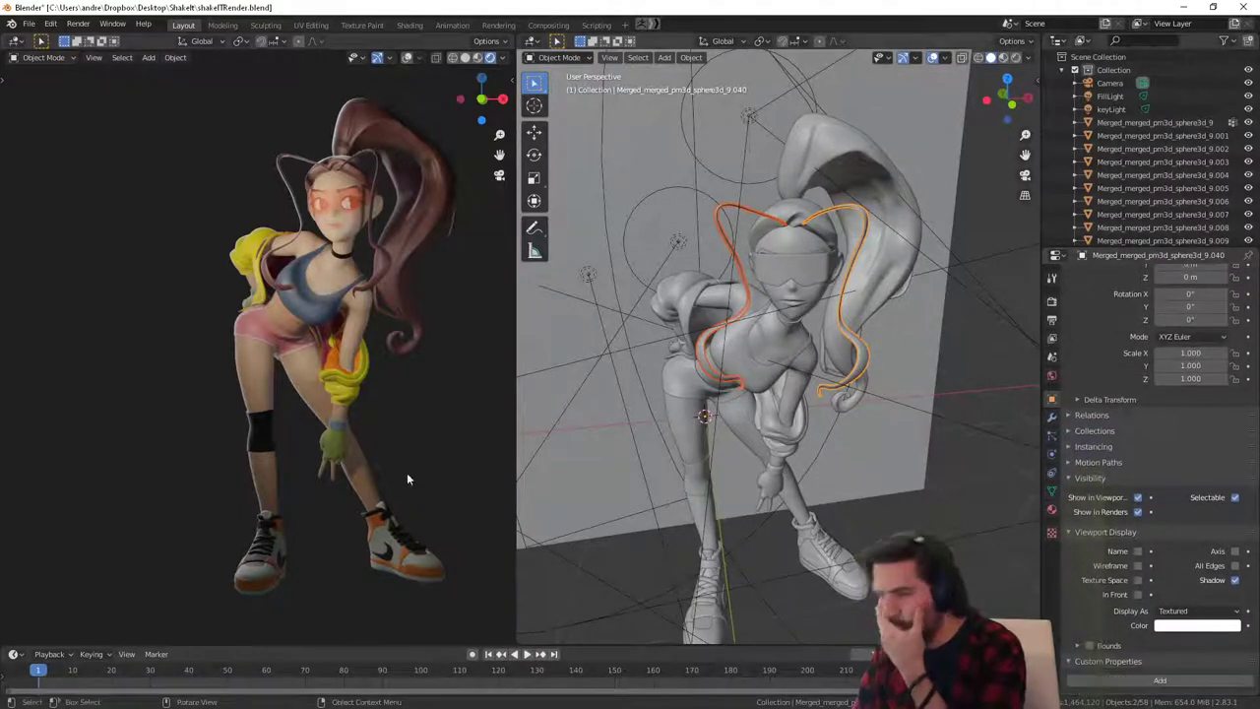
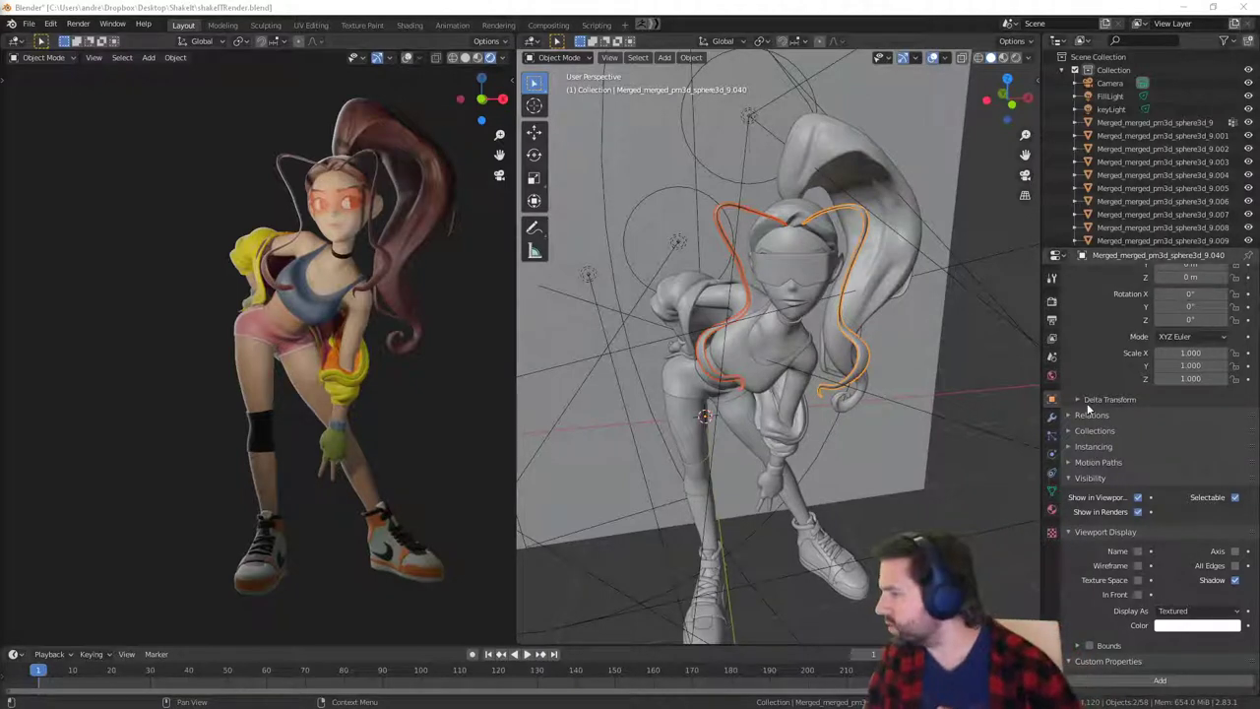
scroll(1089, 403, "up", 3)
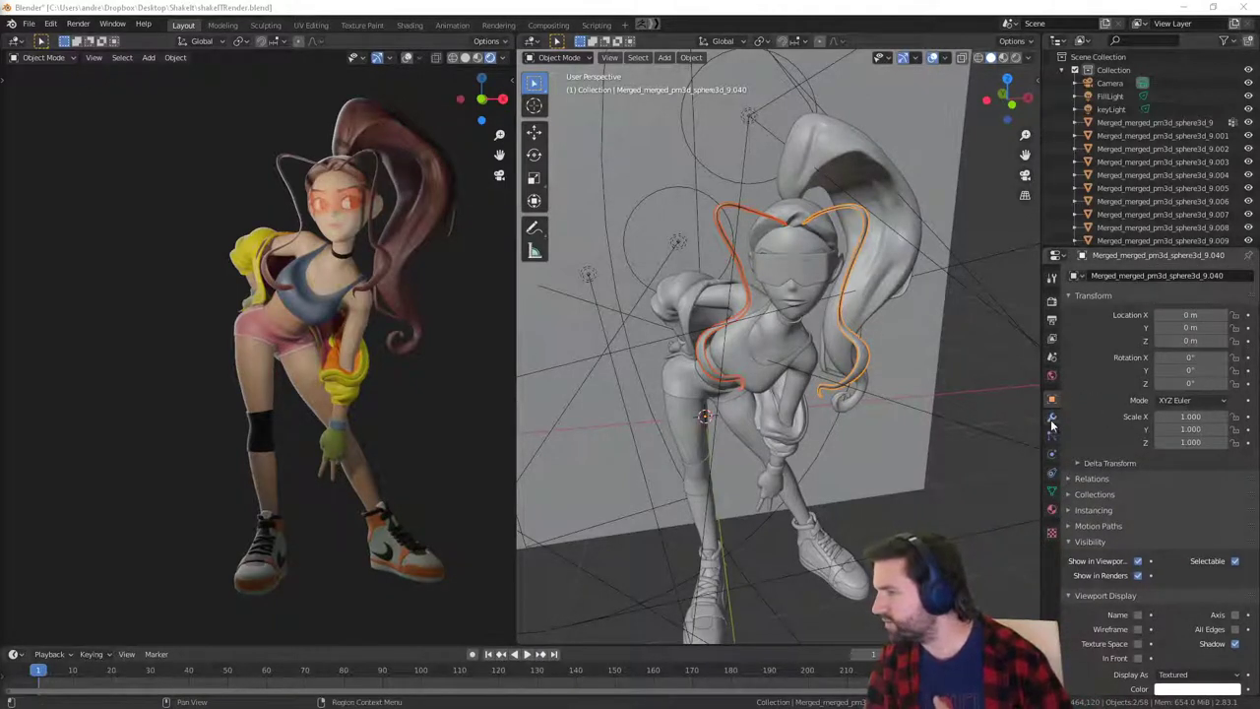
left_click(1051, 491)
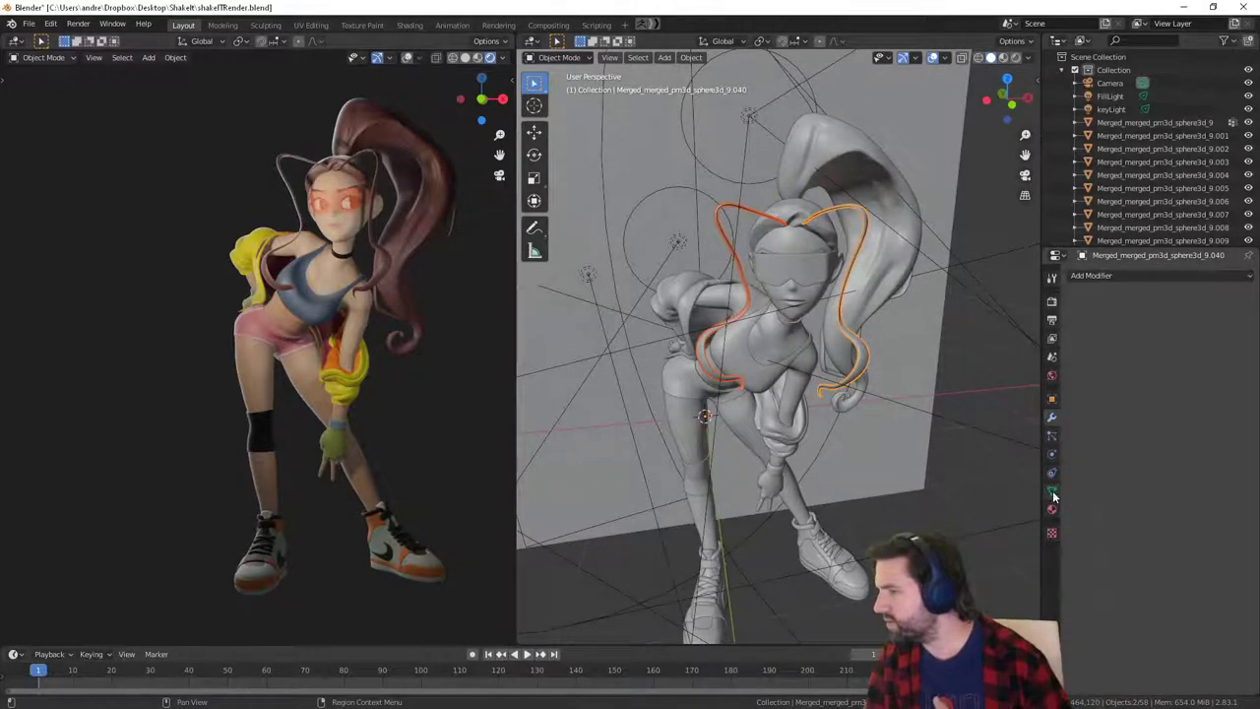
left_click(1052, 399)
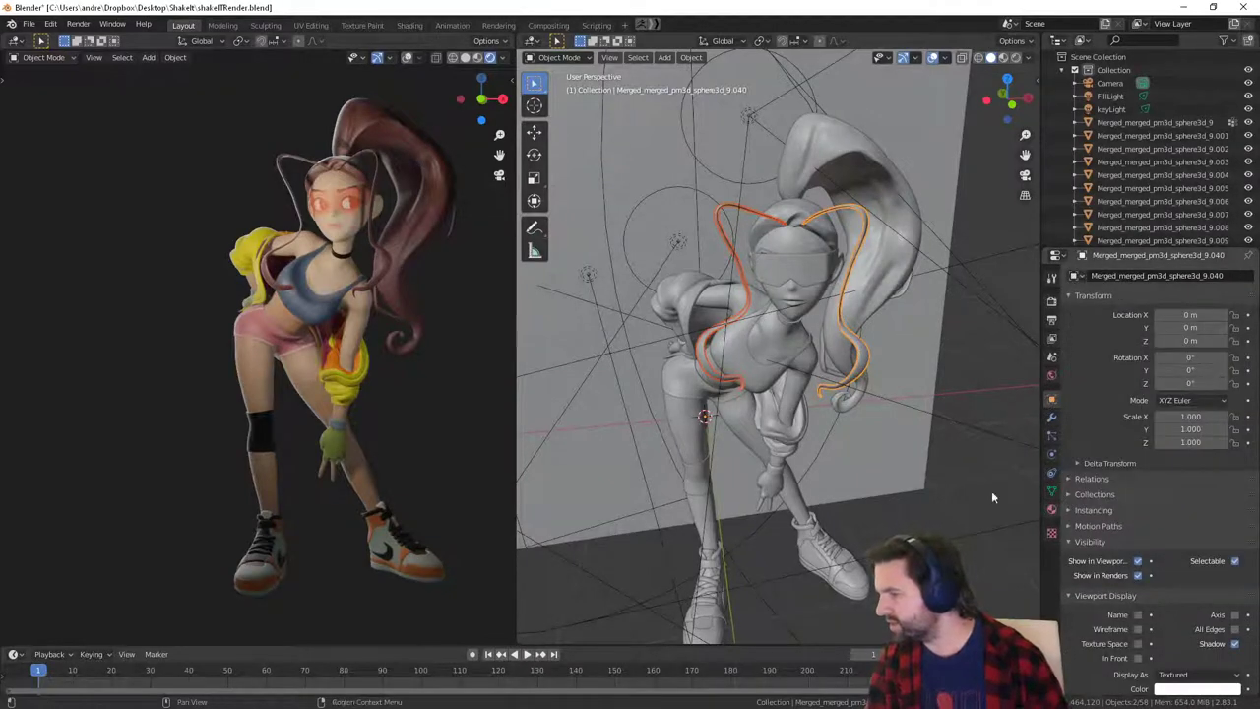
Turn off the viewport display Shadow option for both thin hair strands framing the face.
left_click(865, 360)
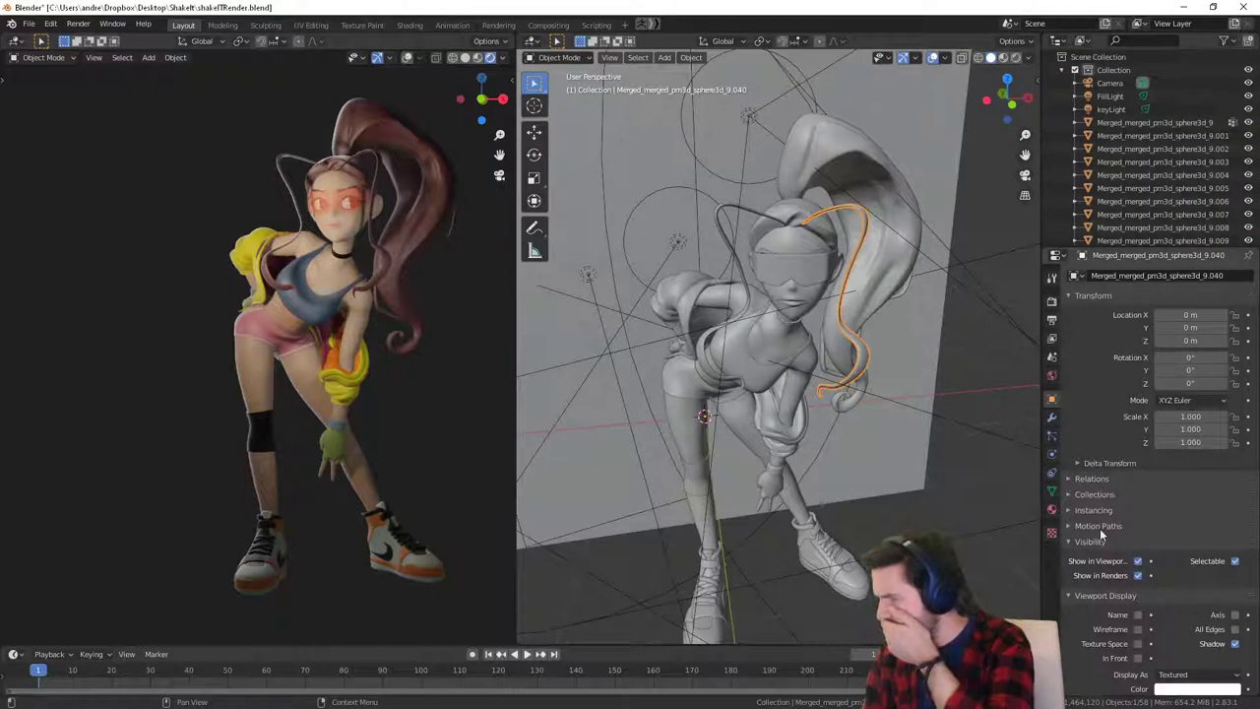
scroll(1100, 528, "down", 2)
left_click(1235, 591)
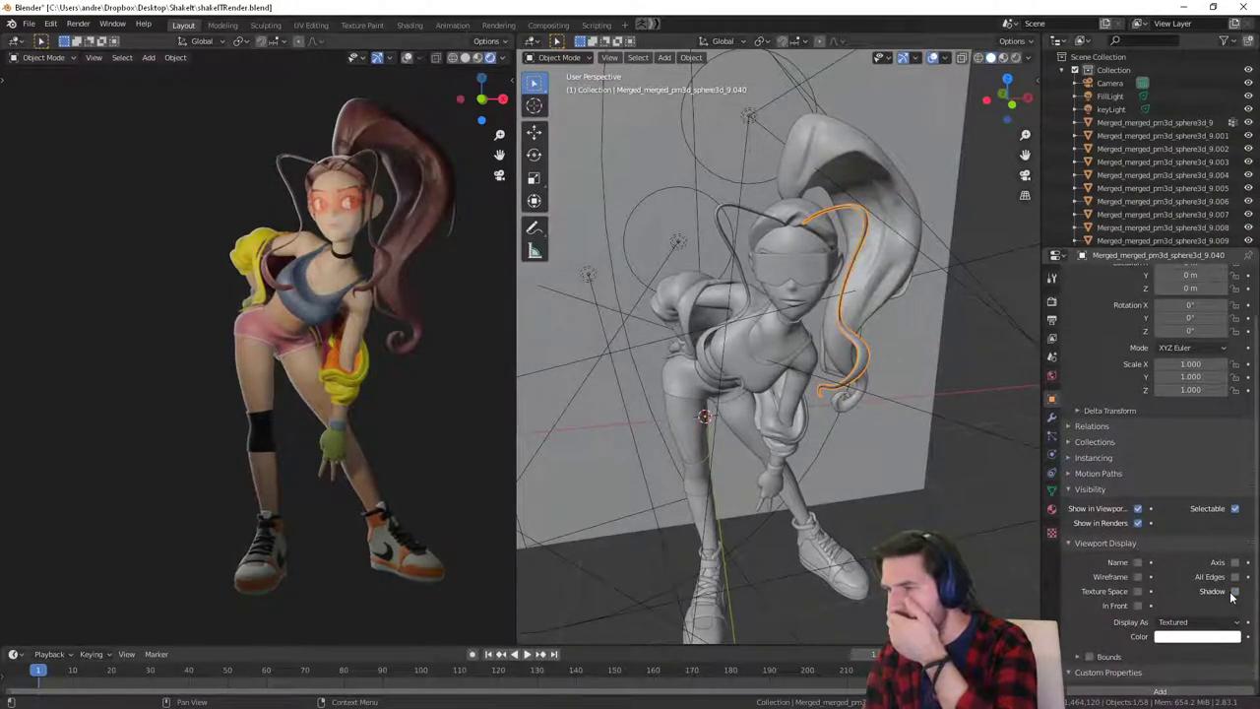
left_click(747, 282)
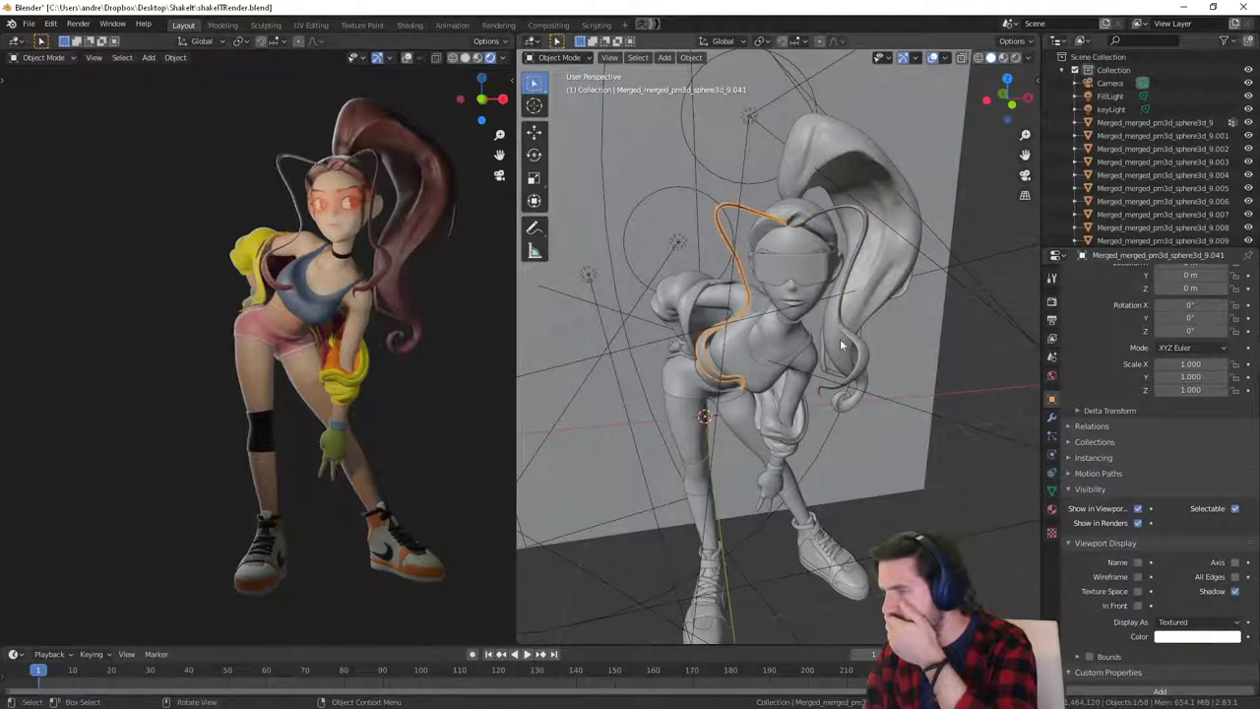
left_click(1235, 591)
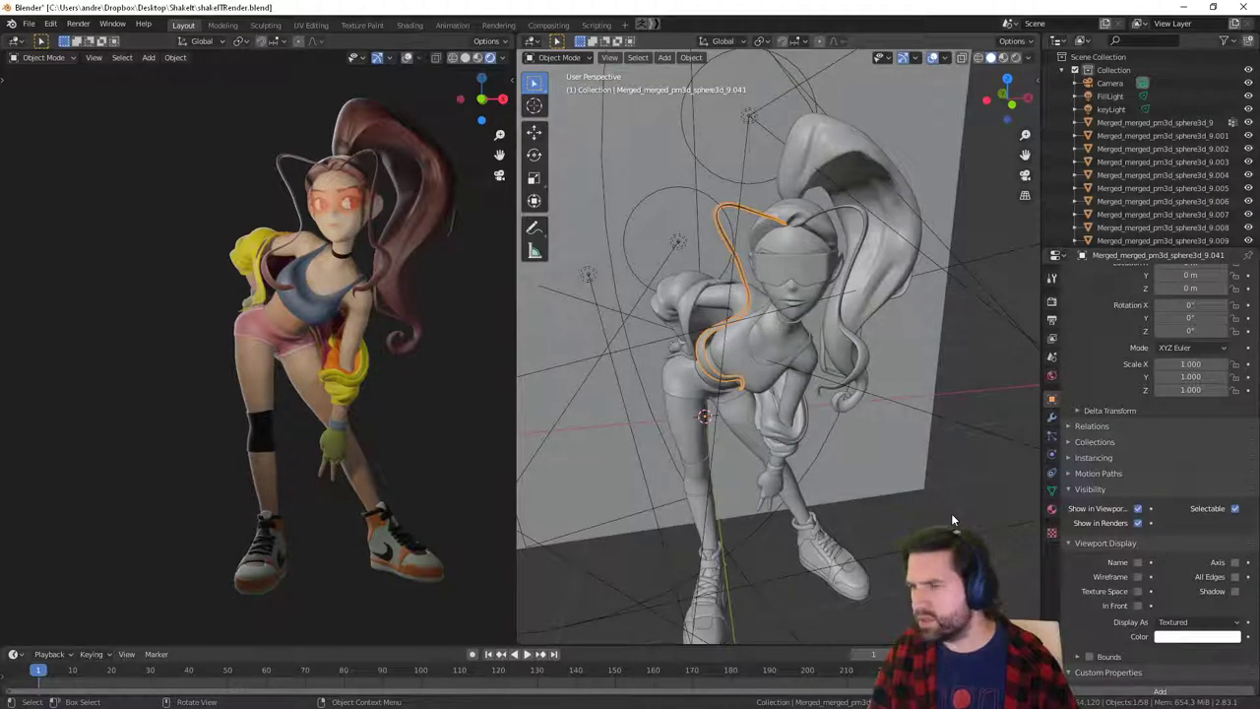
Examine how the fill light and key light are positioned around the character.
left_click(825, 488)
scroll(826, 489, "down", 1)
left_click(875, 557)
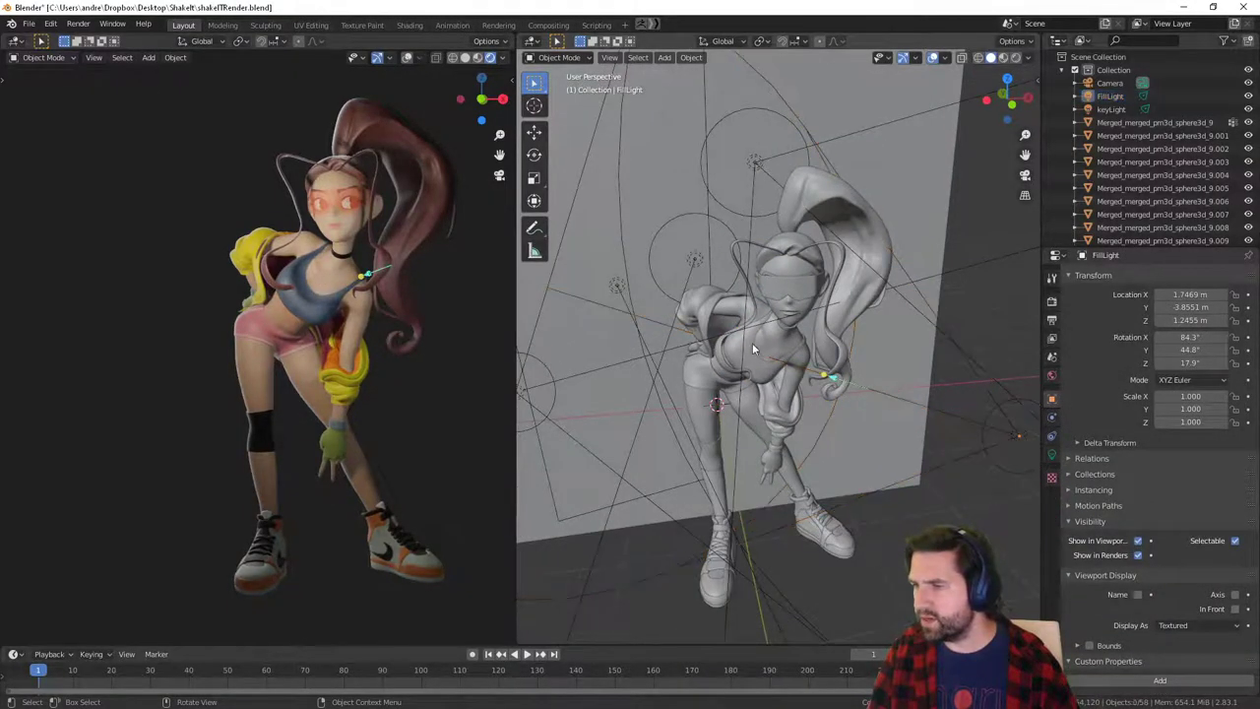
middle_click_drag(752, 342, 655, 415)
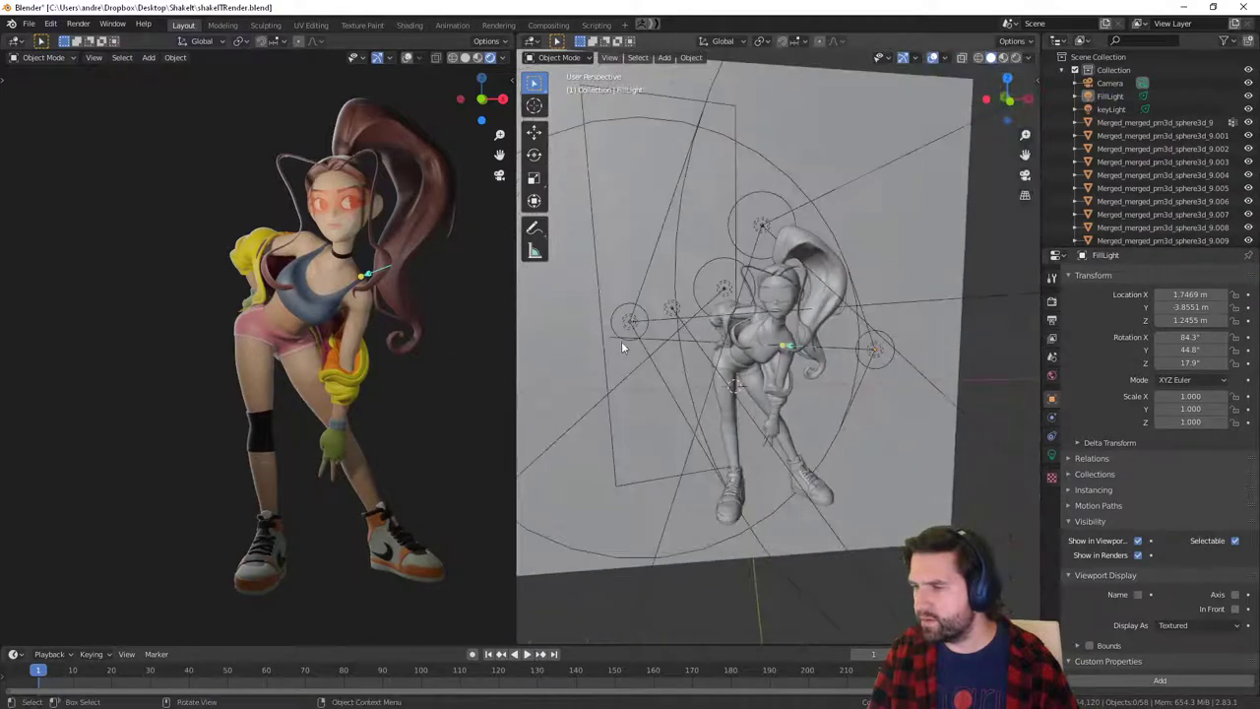
left_click(654, 342)
middle_click_drag(654, 341, 741, 367)
left_click(692, 367)
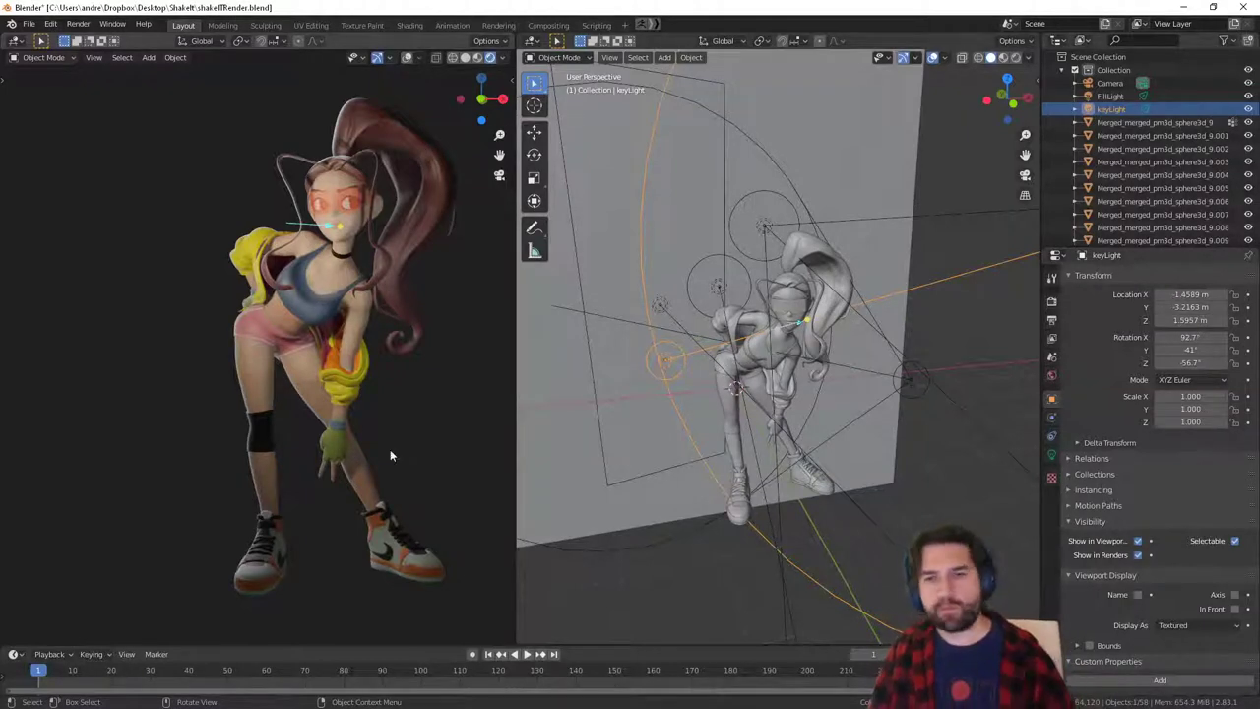
Give one of the face-framing hair strands its own copy of the material and turn off that material's shadow casting.
left_click(757, 292)
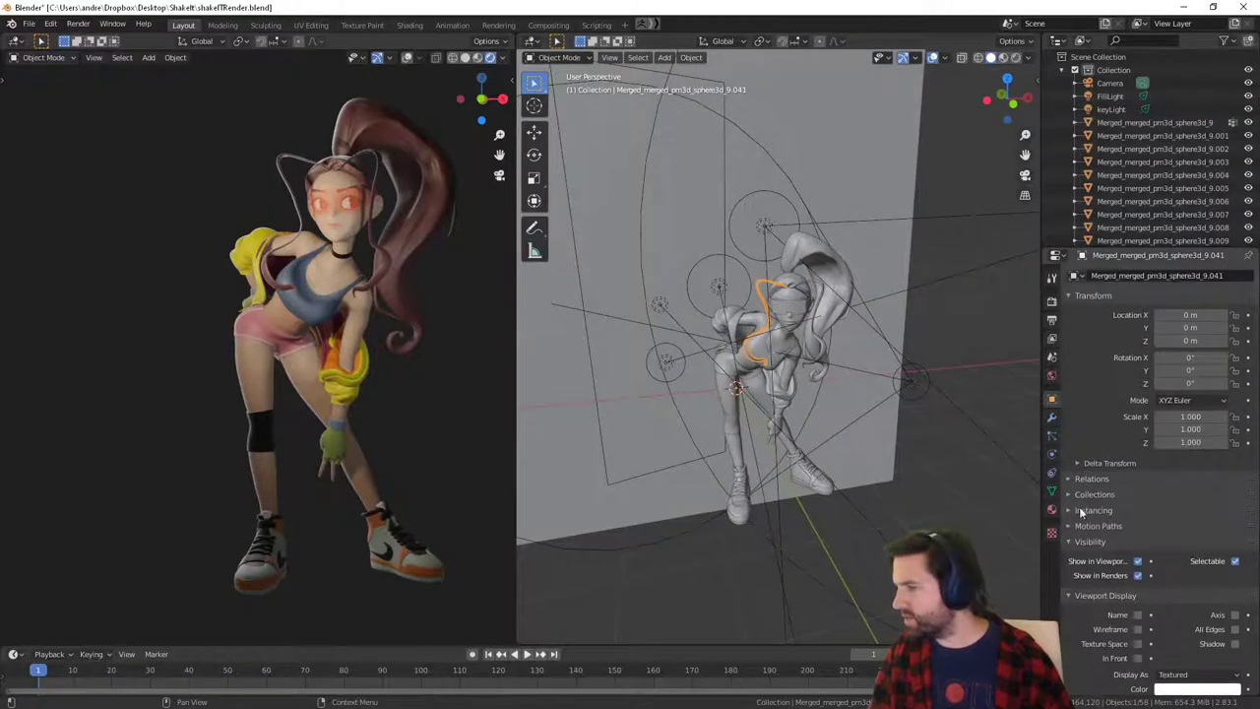
left_click(1052, 510)
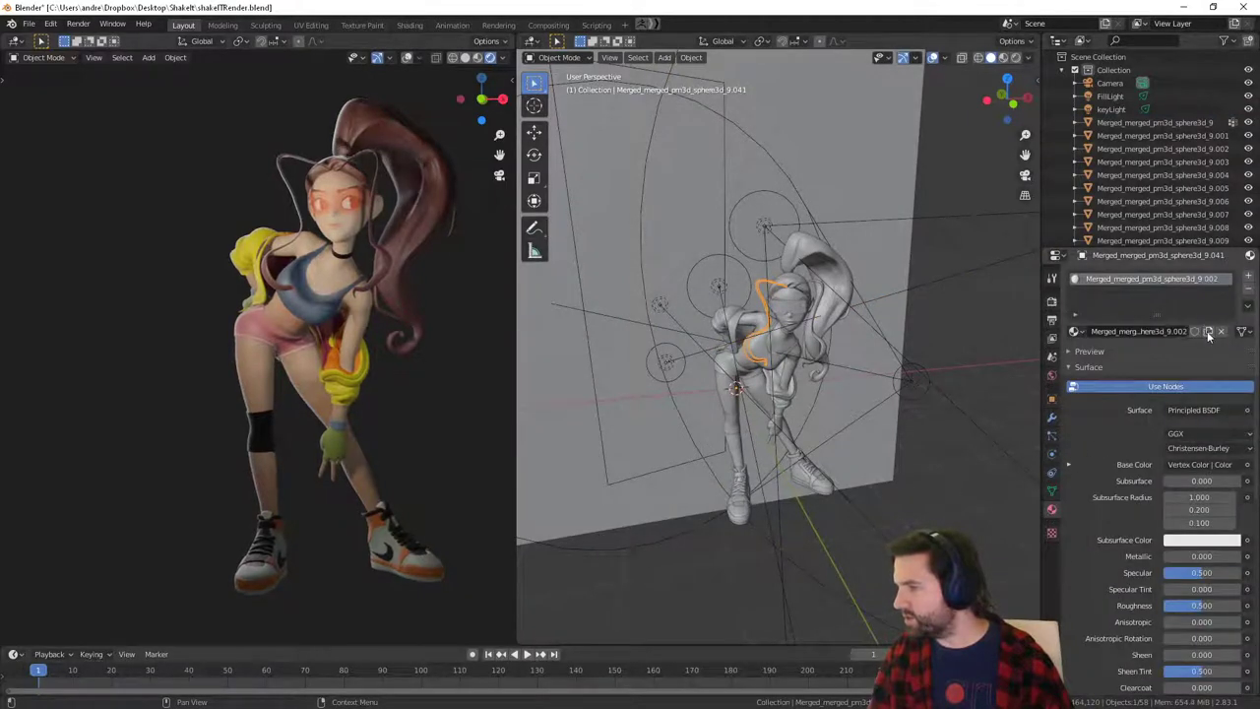
scroll(1165, 490, "down", 8)
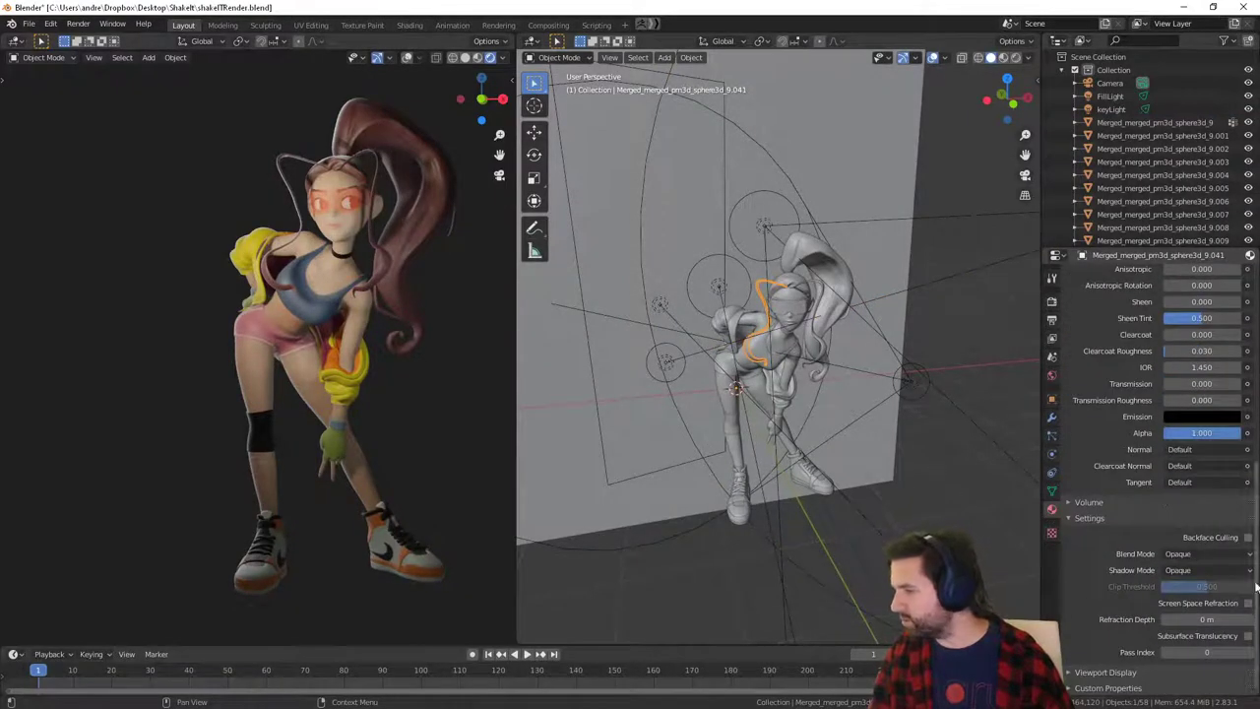
left_click(1180, 570)
left_click(1180, 587)
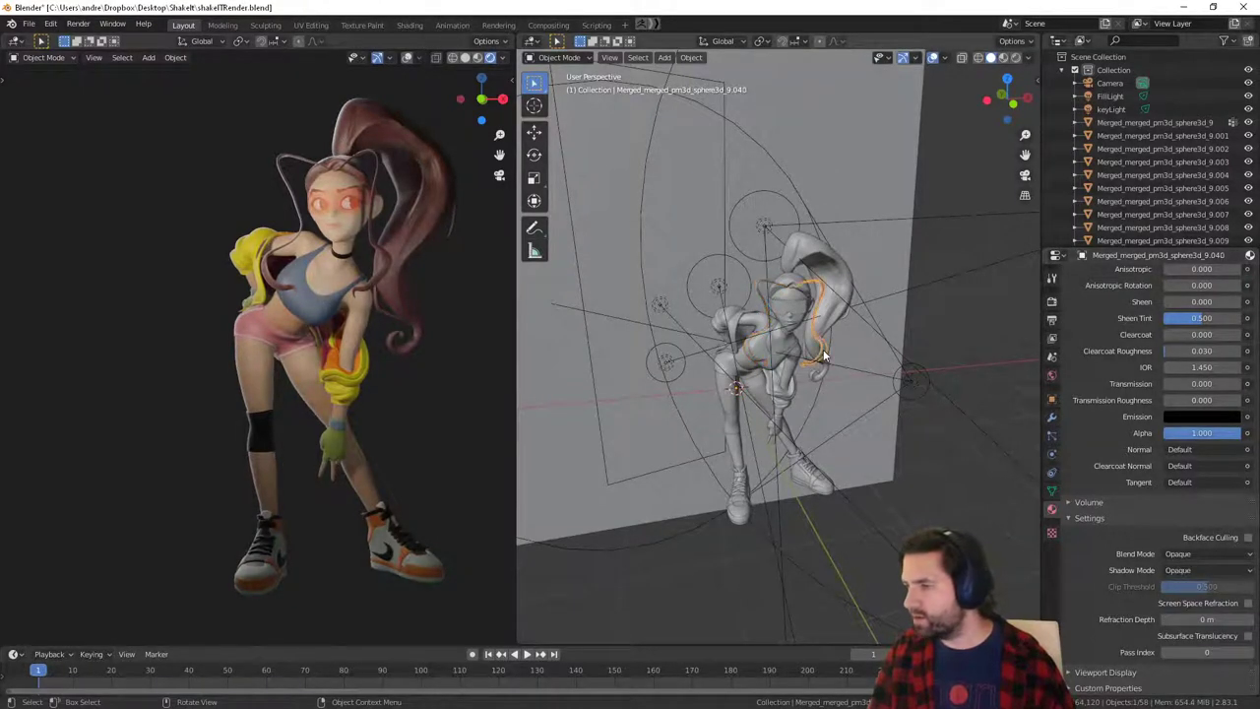
Assign the material Merged_merged_pm3d_sphere3d_9.002 to the other face-framing hair strand.
scroll(1182, 438, "up", 10)
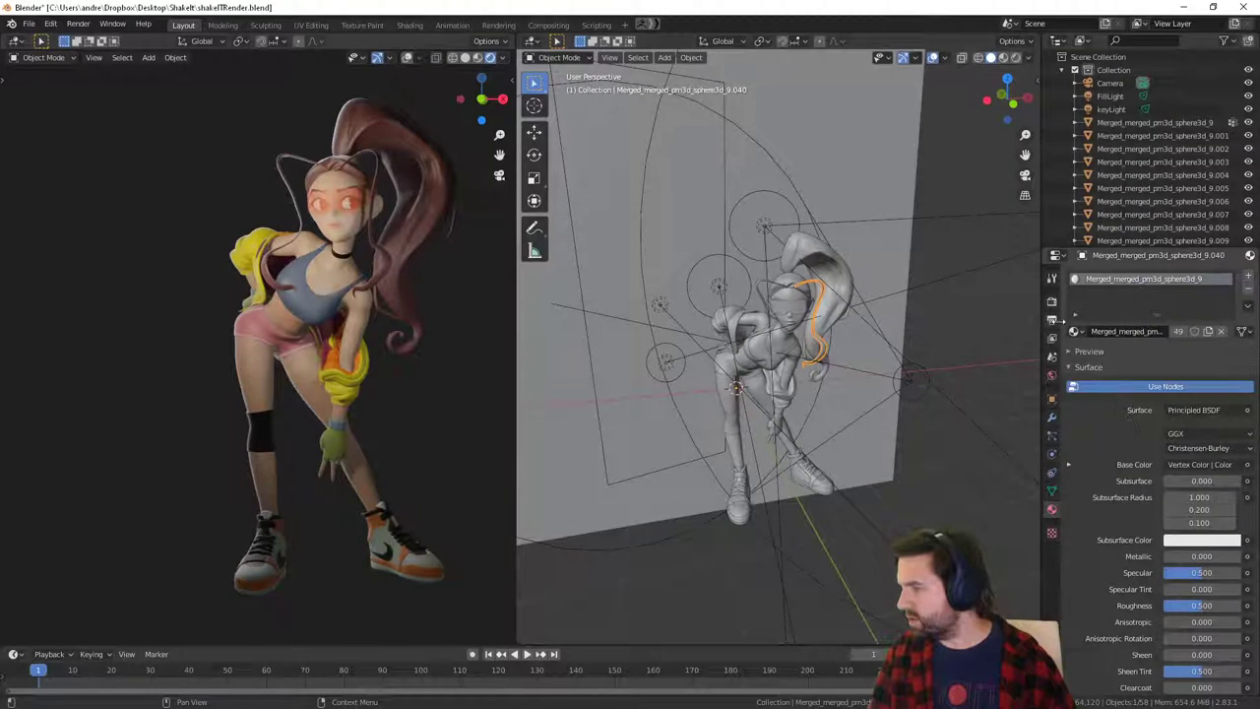
left_click(1075, 333)
left_click(1135, 414)
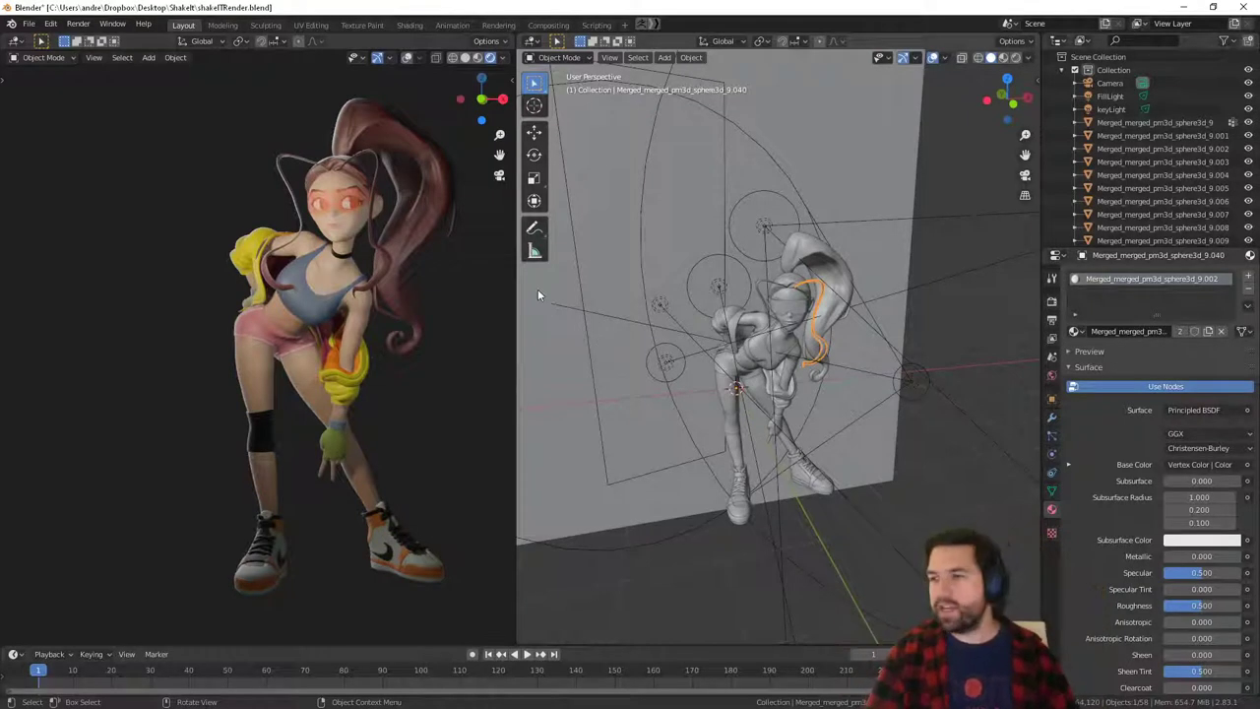
Aim the key light's beam away from the face and down at the character's chest.
left_click(683, 378)
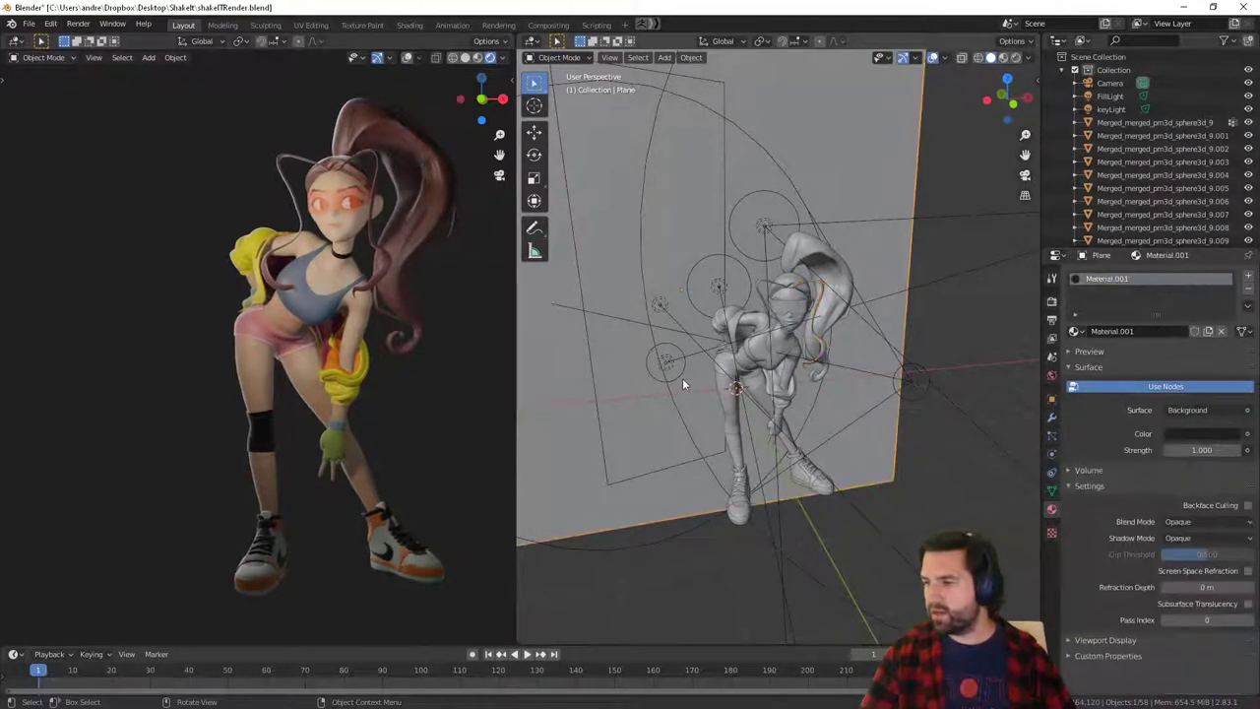
middle_click_drag(698, 343, 760, 313)
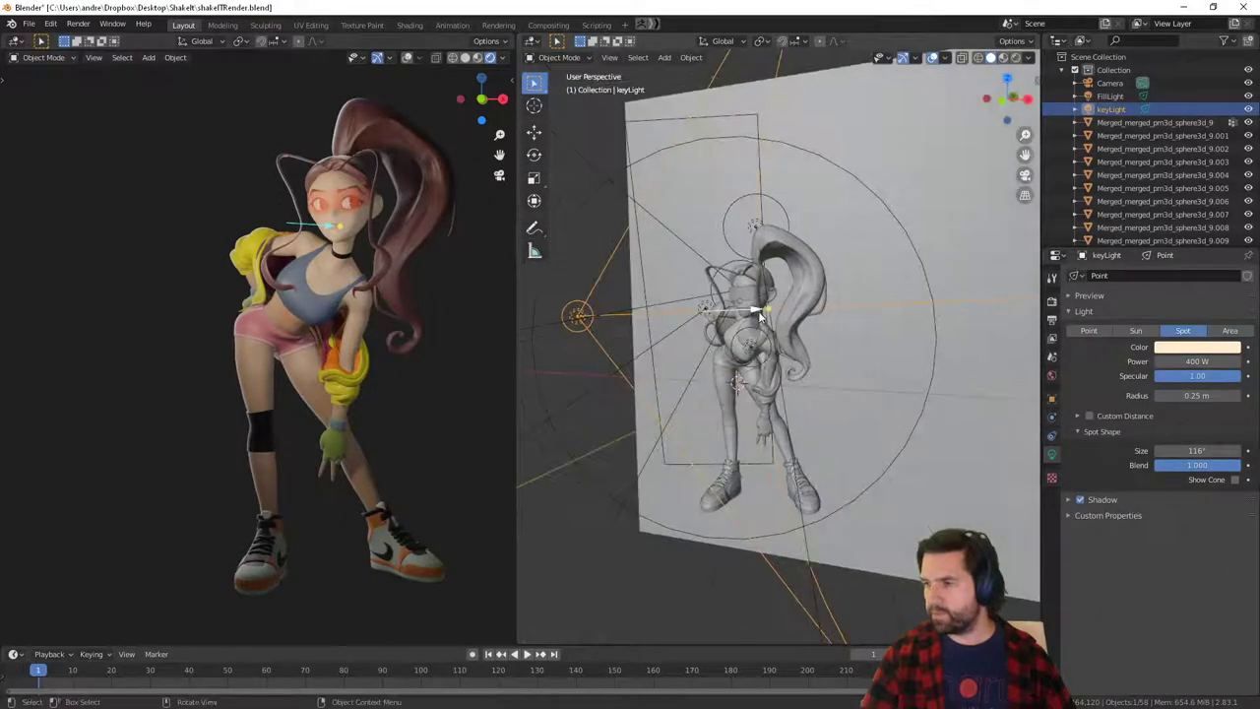
left_click_drag(766, 311, 746, 332)
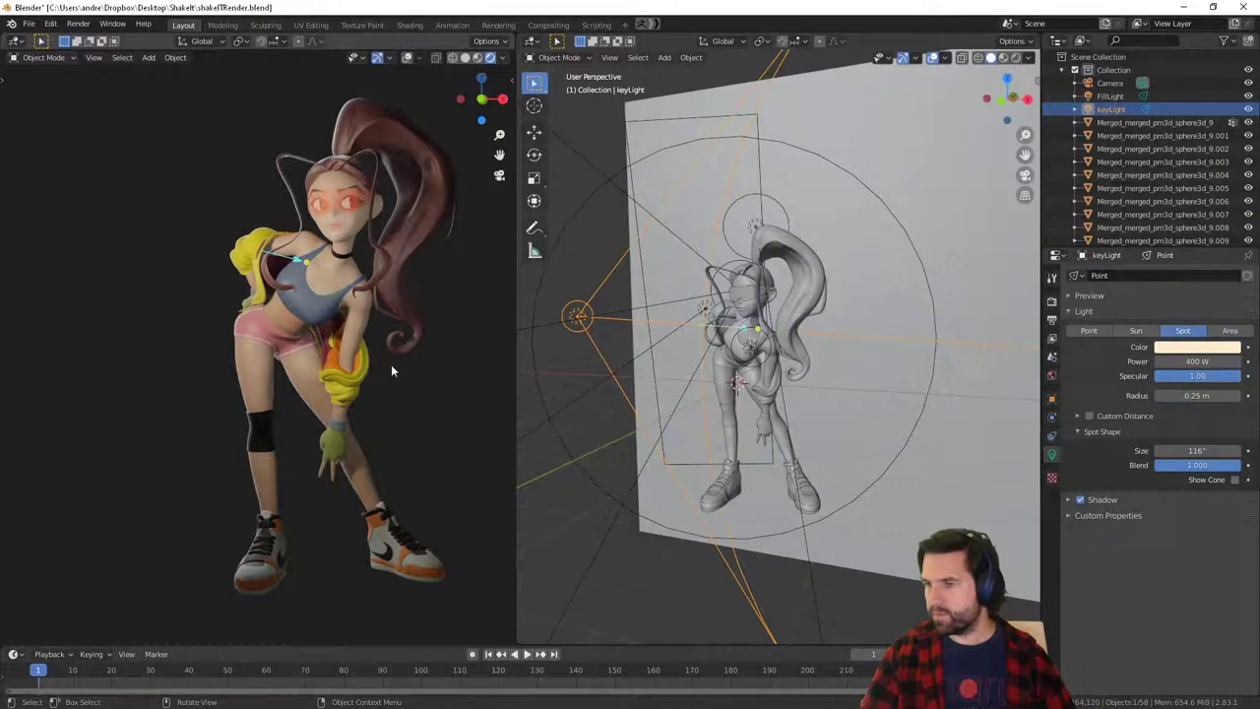
Duplicate the rectangular area light behind the character and place the copy about 5.1 m away on the character's other side.
middle_click_drag(807, 241, 768, 169)
left_click(738, 163)
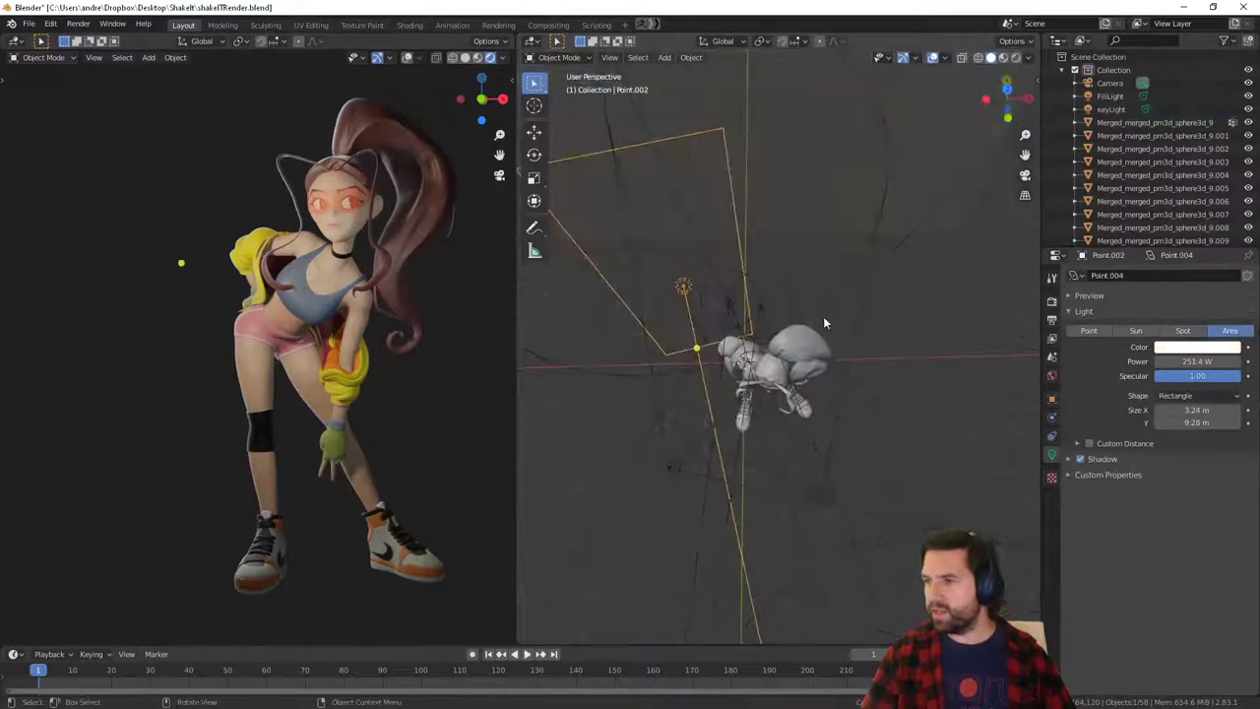
middle_click_drag(698, 271, 729, 301)
key("shift+d")
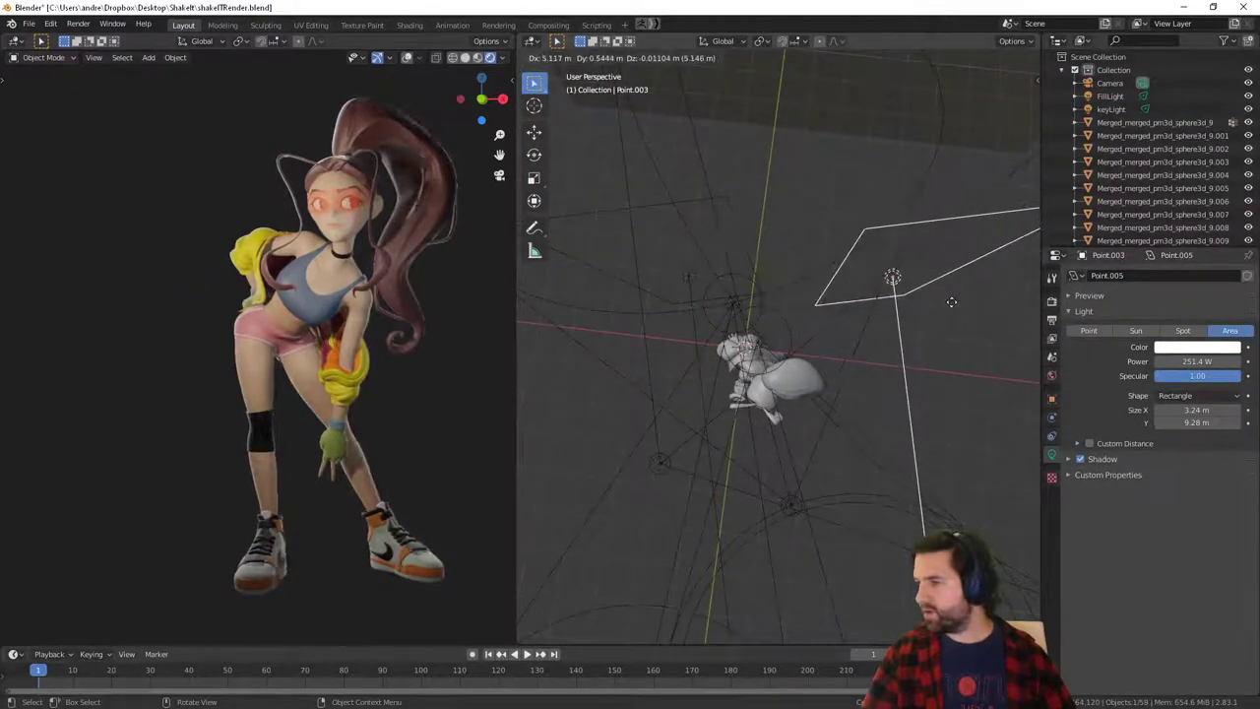
left_click(949, 302)
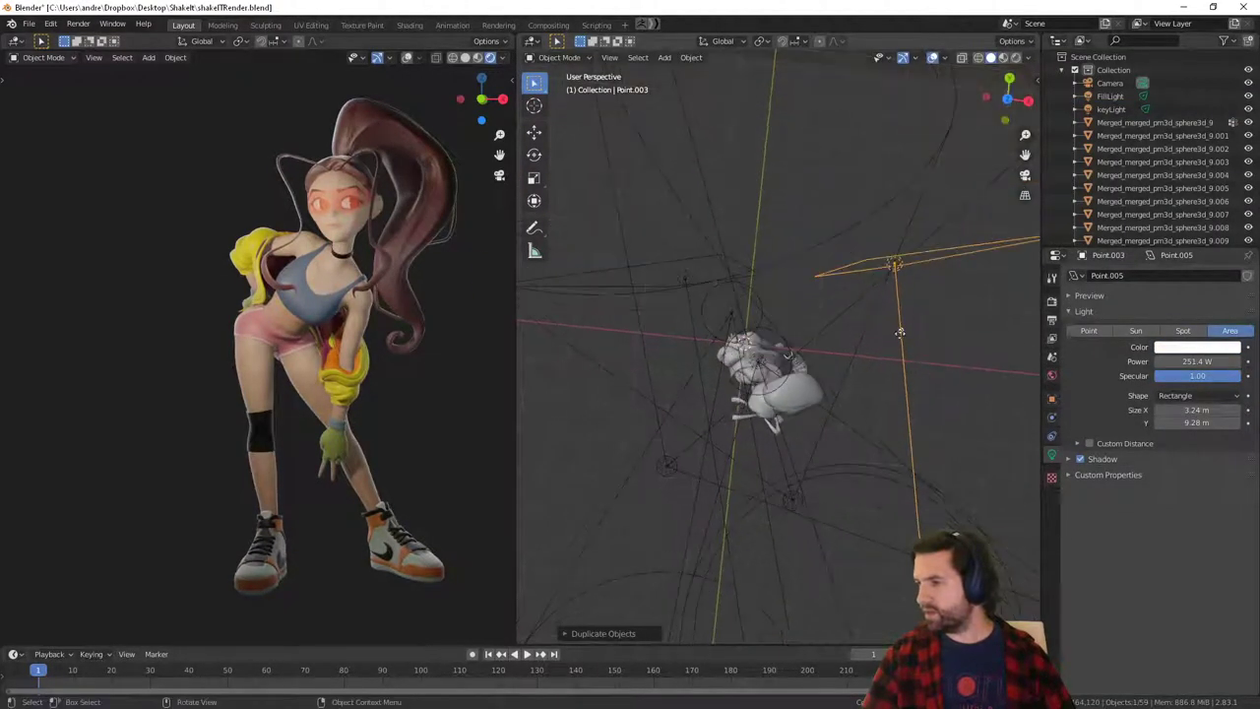
Rotate the duplicated area light about -48° around the global Z axis so it faces the character.
left_click_drag(900, 333, 759, 387)
key("ctrl+z")
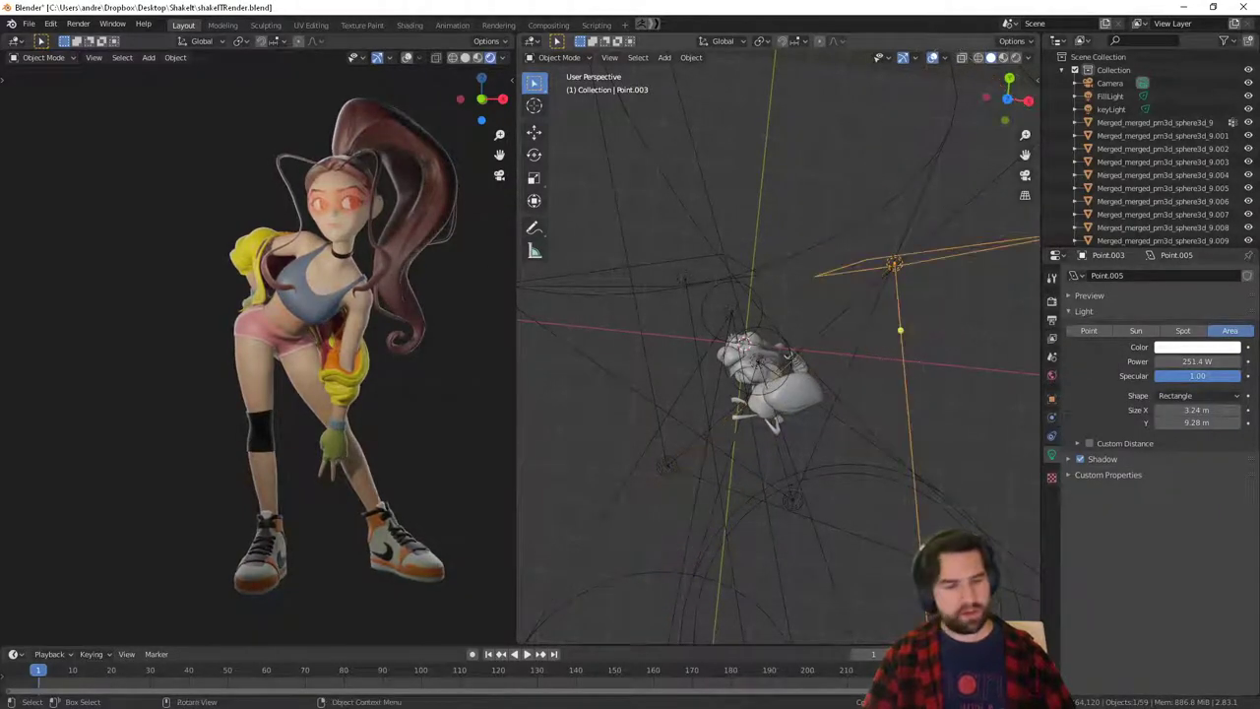
key("r")
key("z")
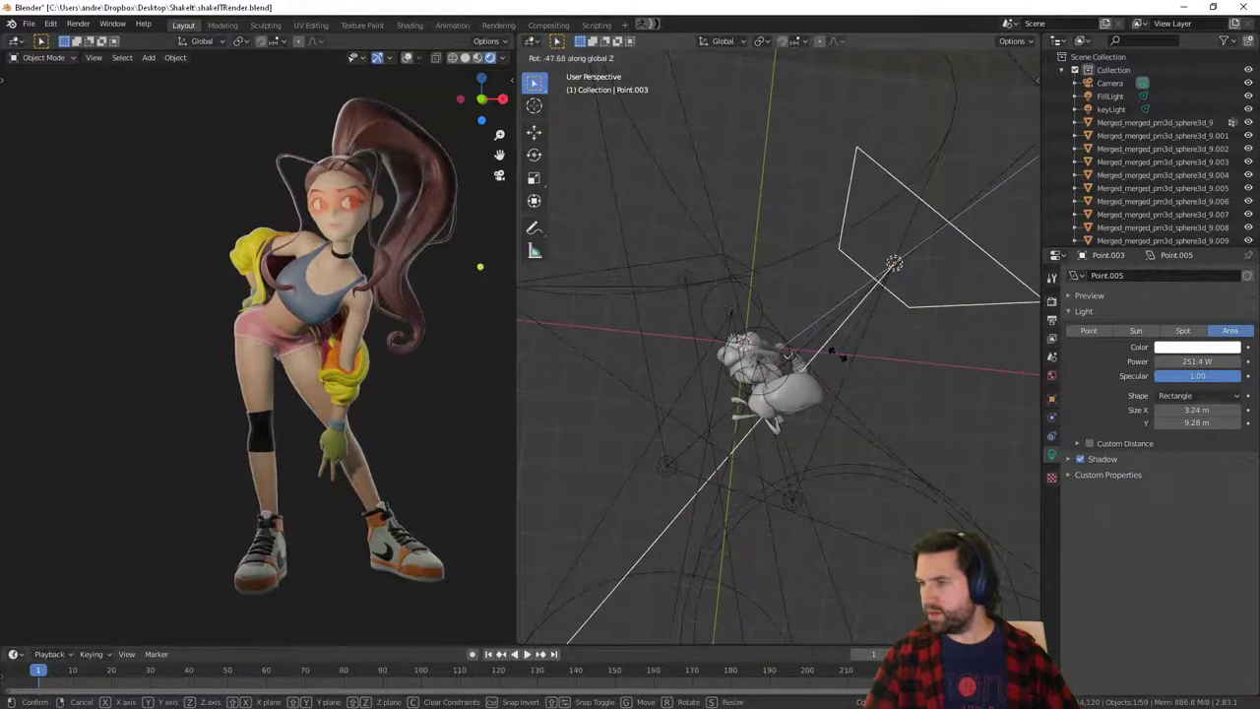
left_click(839, 355)
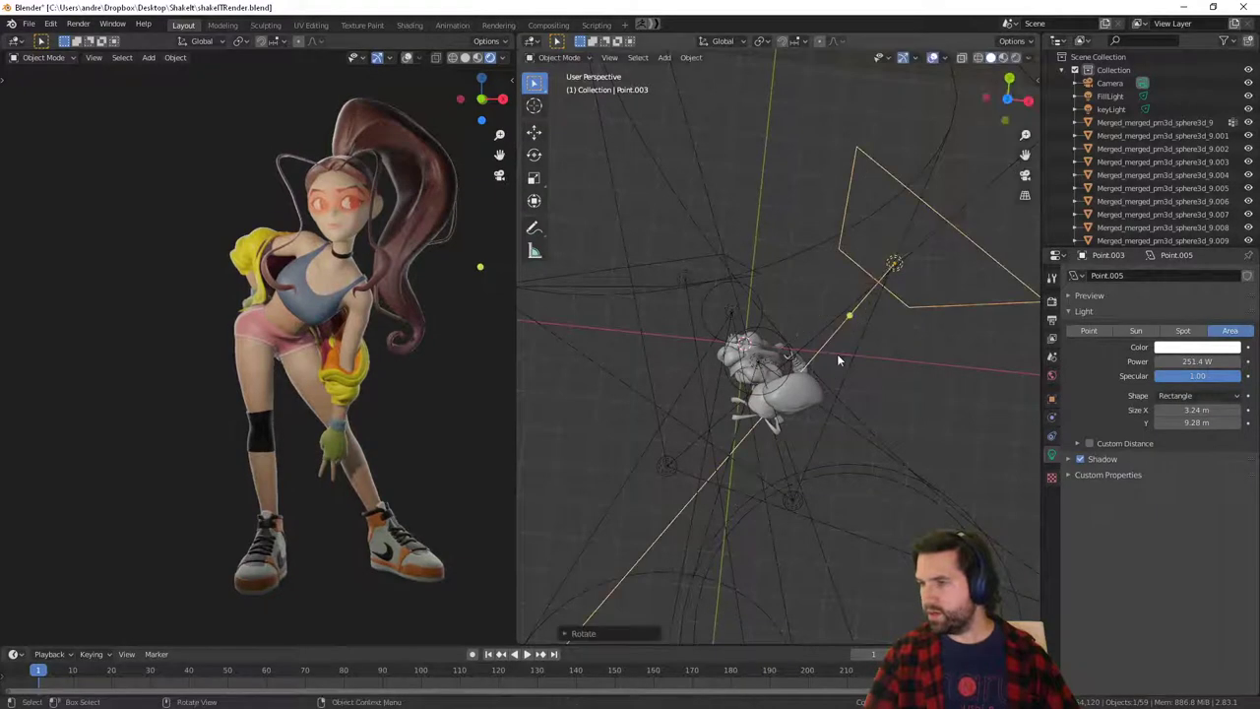
Set the duplicated area light's power to 100 W.
double_click(1202, 361)
type("1")
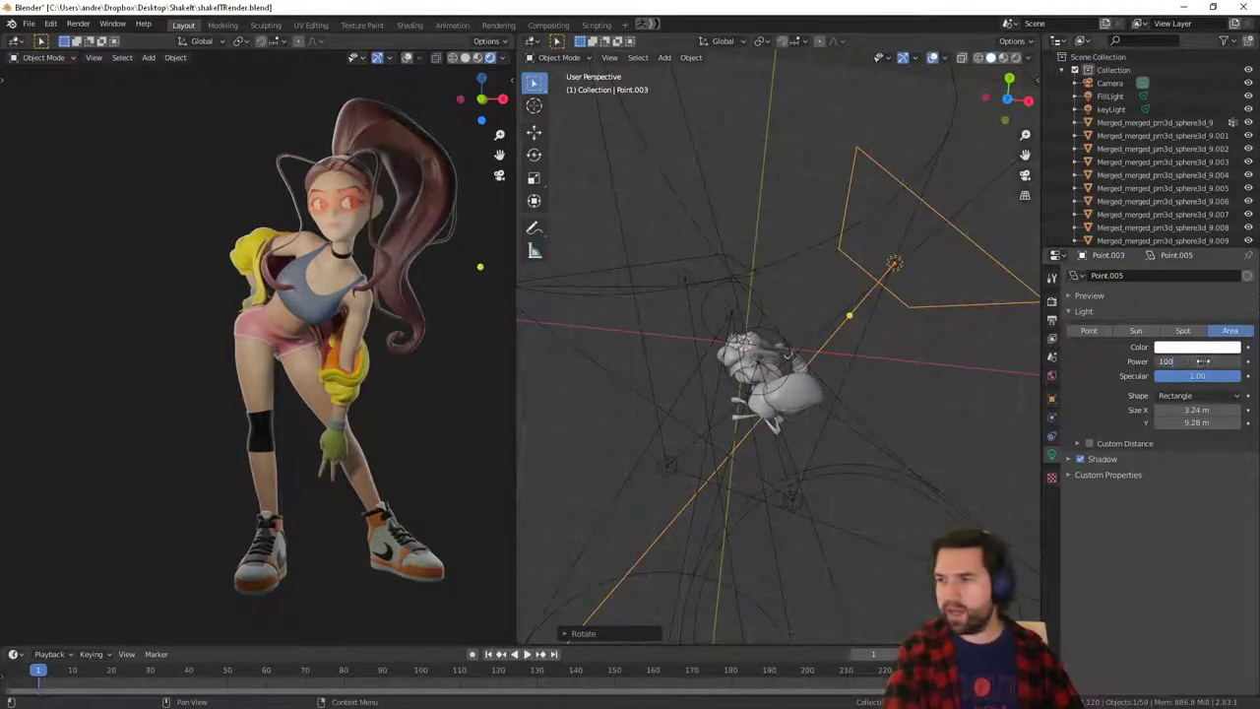
type("00")
key("Return")
Lower the duplicated area light's power to 20 W and fine-tune it to about 41 W.
double_click(1190, 356)
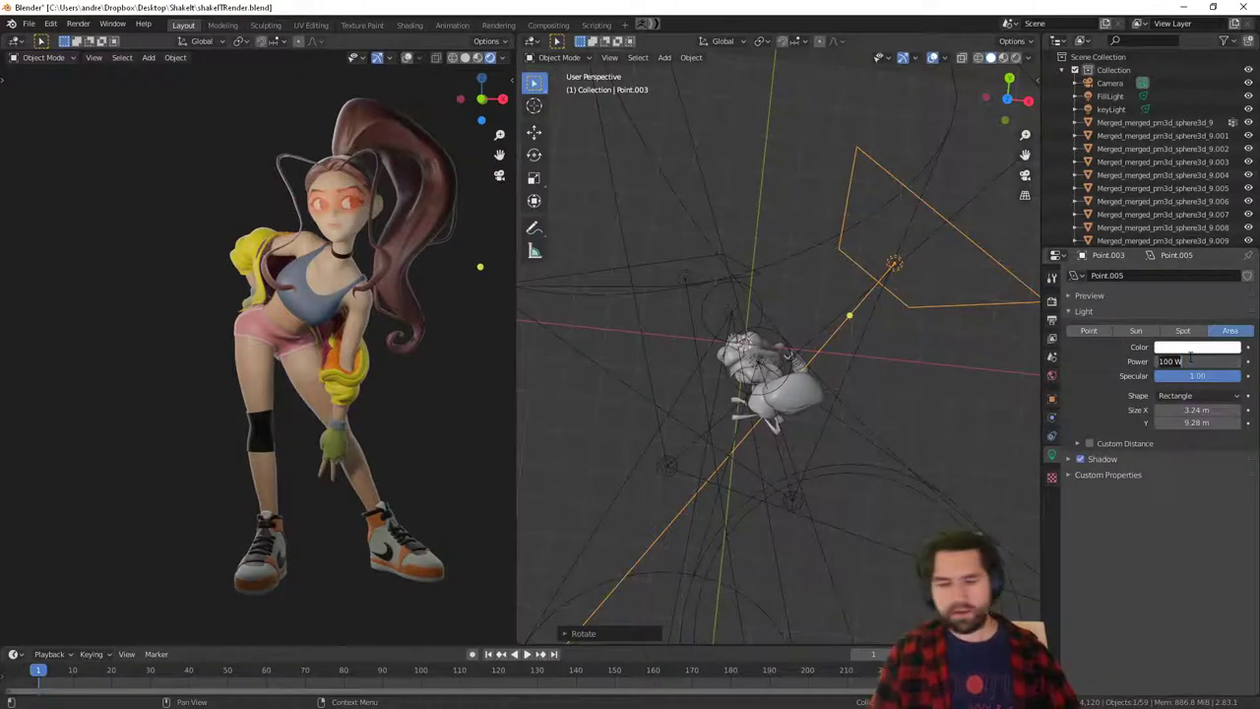
key("BackSpace")
type("20")
key("Return")
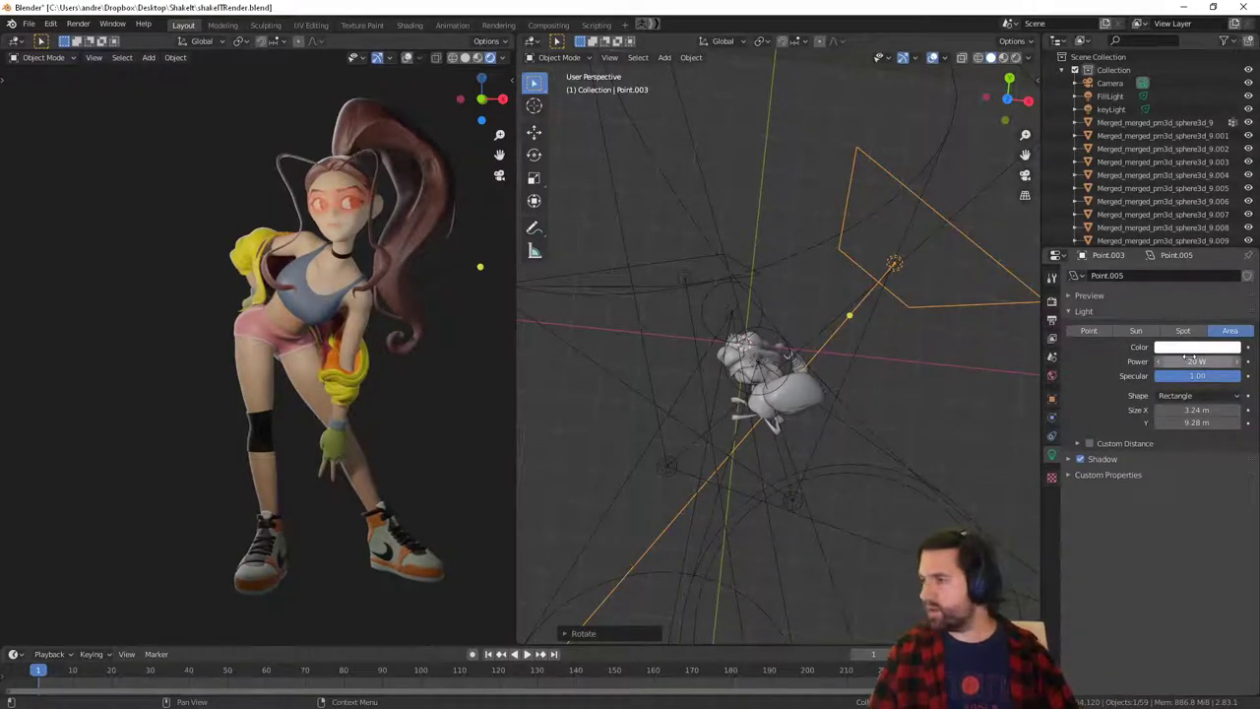
left_click_drag(1196, 361, 1216, 362)
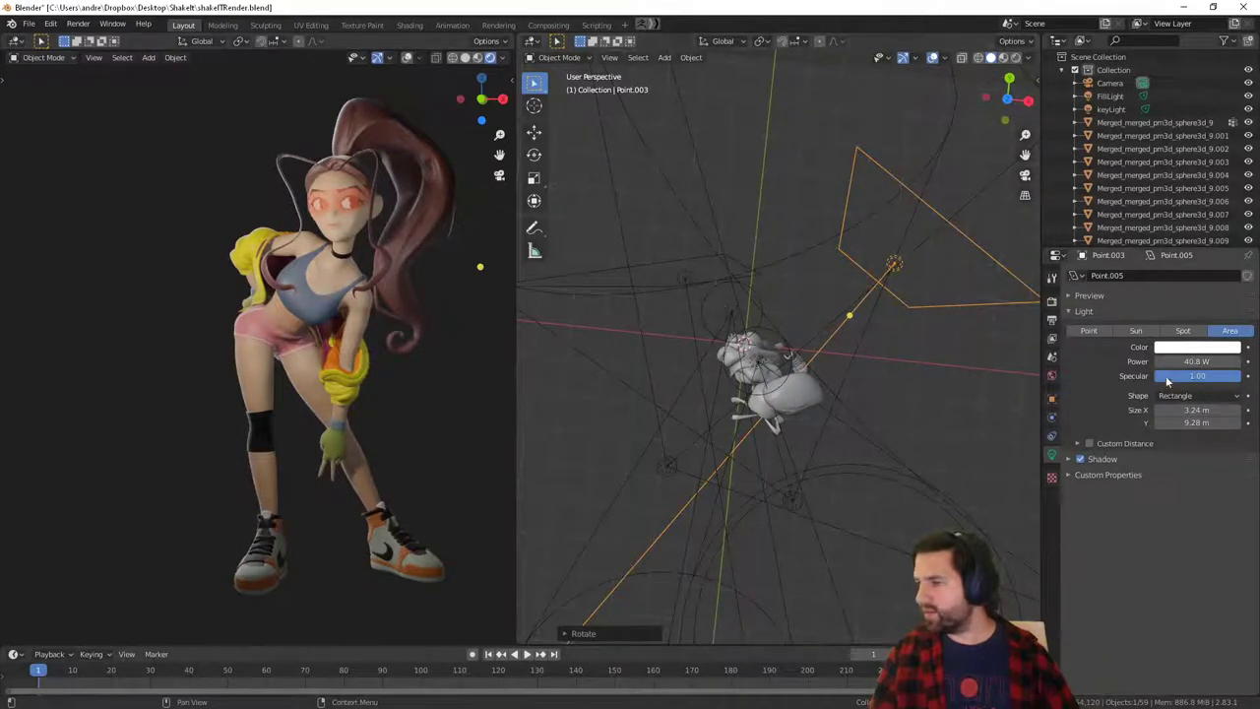
mouse_move(1179, 361)
left_mouse_down()
mouse_move(1217, 362)
mouse_move(1200, 362)
left_mouse_up()
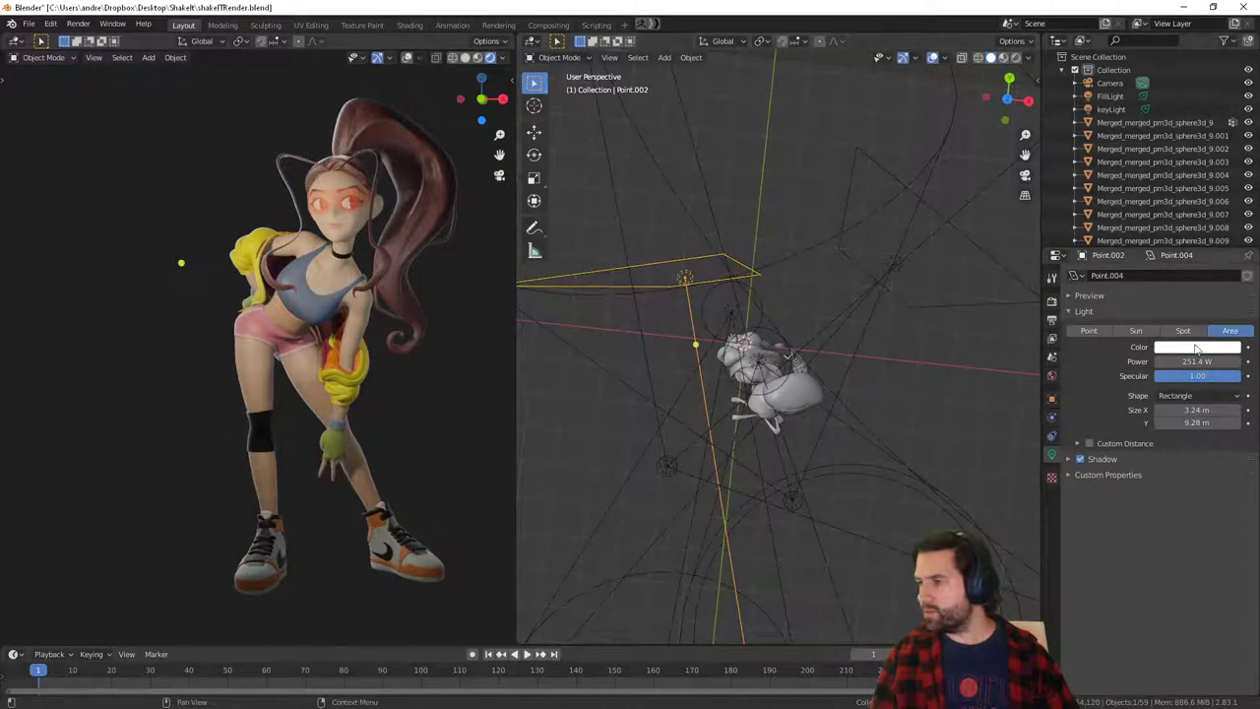
Reduce the original rectangular area light's power to about 62.4 W.
mouse_move(1196, 361)
left_mouse_down()
mouse_move(1167, 361)
mouse_move(1216, 362)
left_mouse_up()
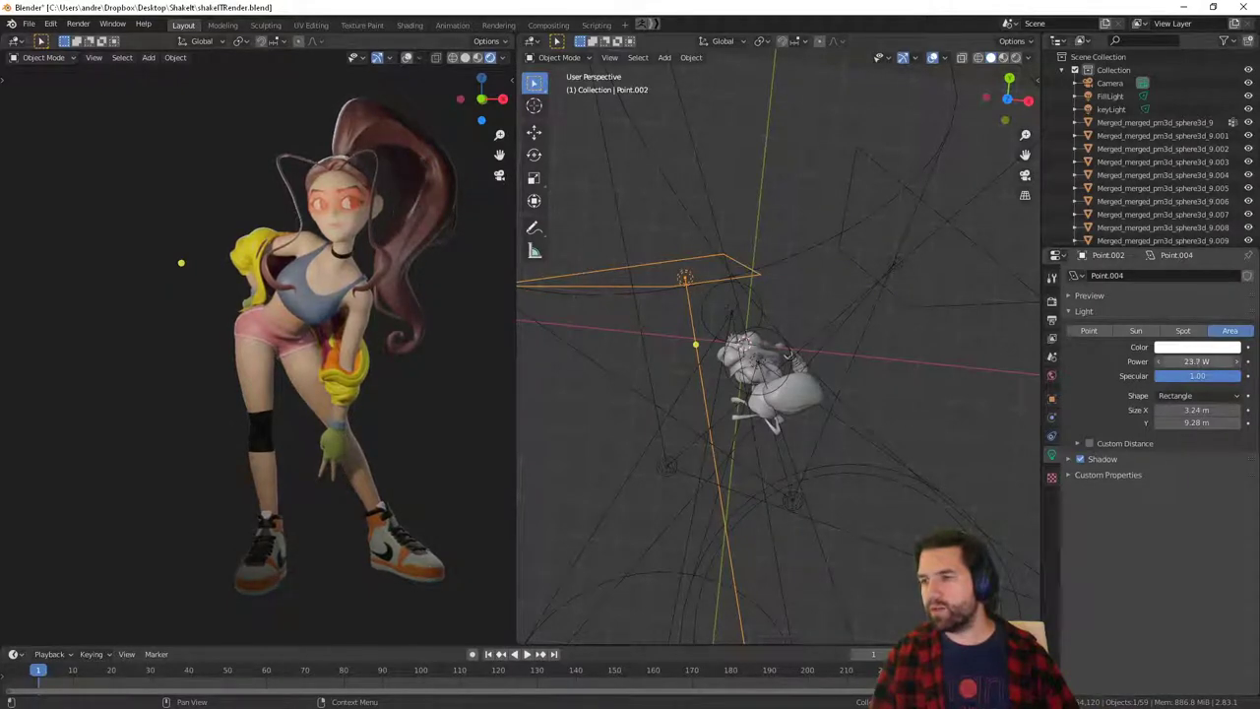
left_click_drag(1197, 362, 1176, 362)
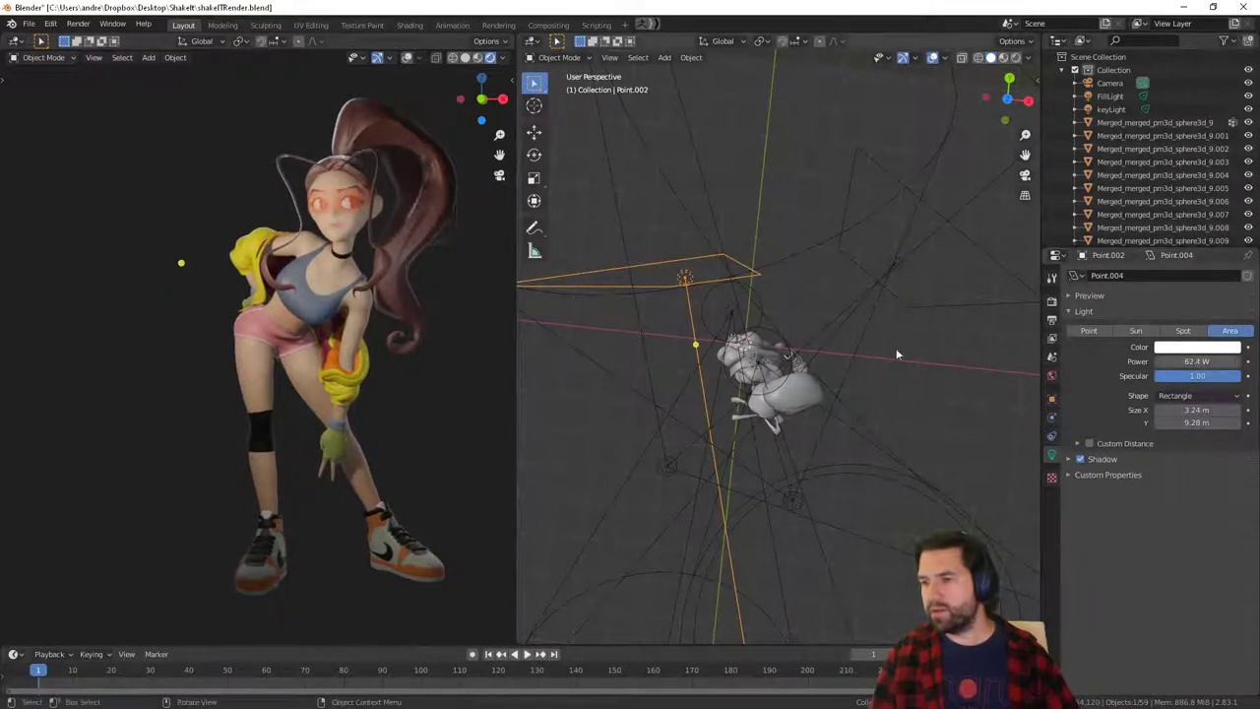
middle_click_drag(896, 347, 730, 330)
left_click_drag(726, 321, 753, 337)
middle_click_drag(754, 336, 730, 347)
left_click_drag(730, 348, 571, 313)
key("ctrl+z")
Rotate the original rectangular area light in small increments to aim its beam slightly lower.
middle_click_drag(875, 366, 896, 385)
key("r")
left_click(875, 401)
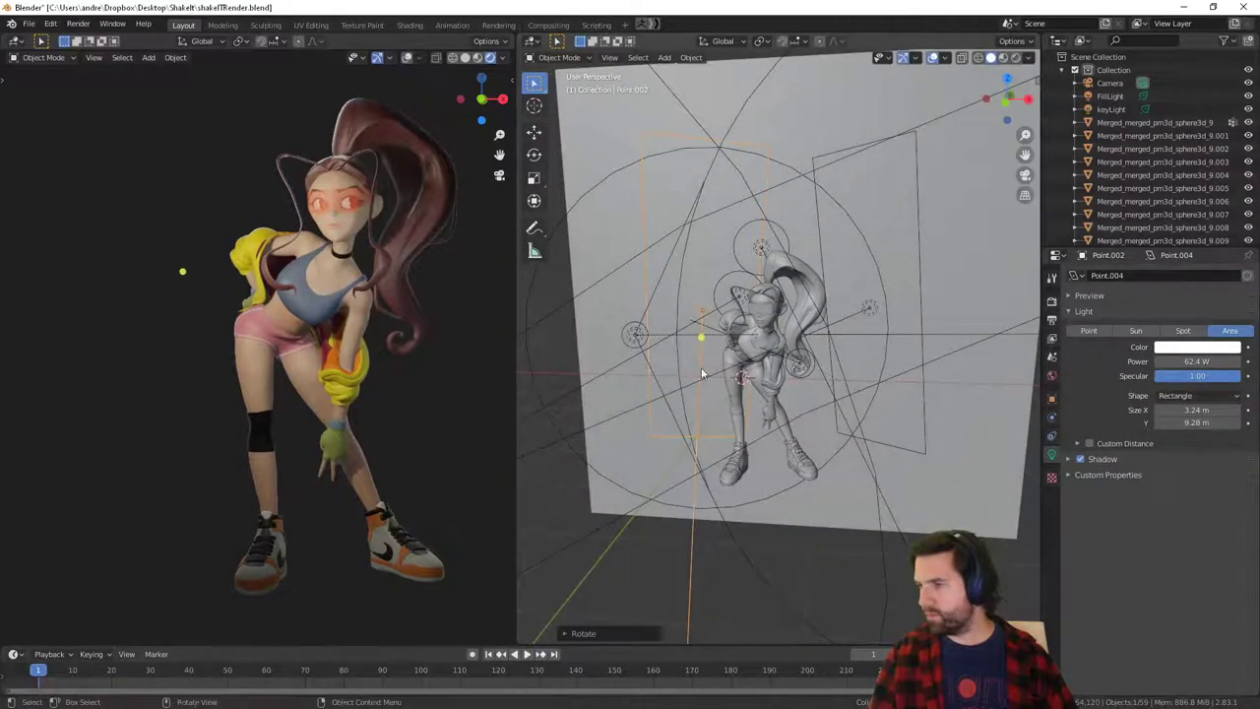
middle_click_drag(703, 371, 740, 391)
key("r")
left_click(752, 462)
key("r")
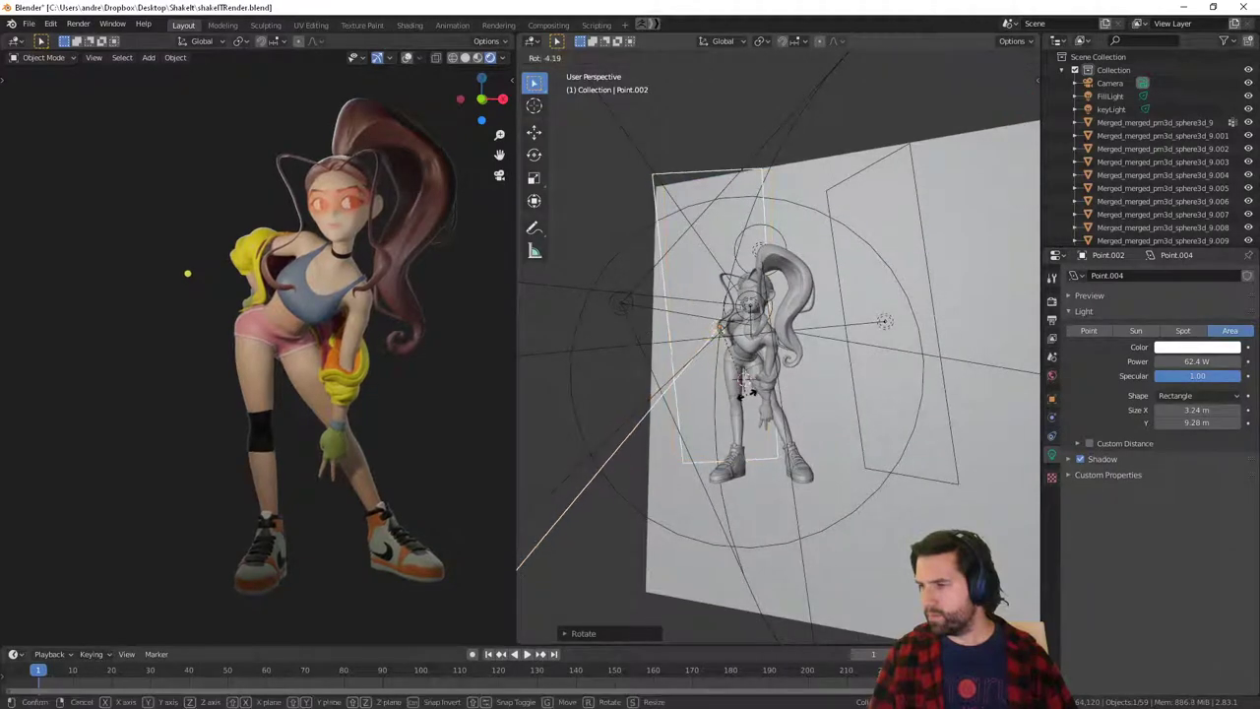
left_click(743, 399)
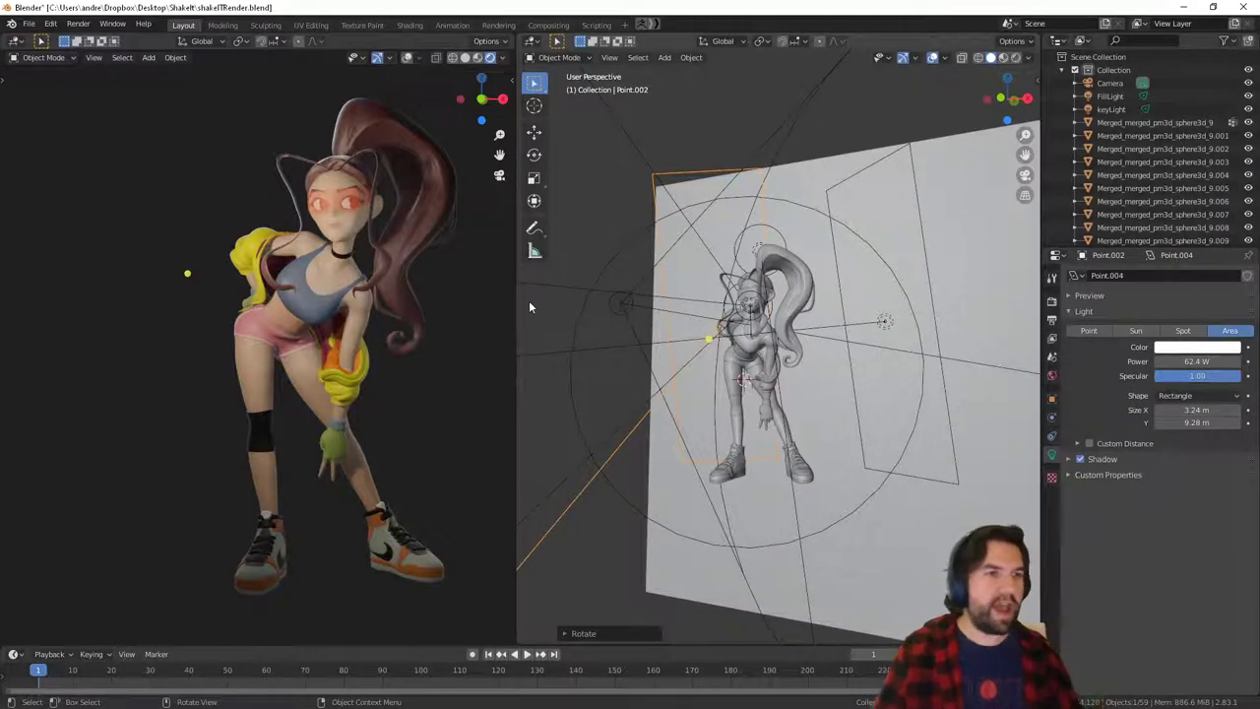
Try a dark brown and a deep green as the backdrop plane's background material colour.
left_click(956, 246)
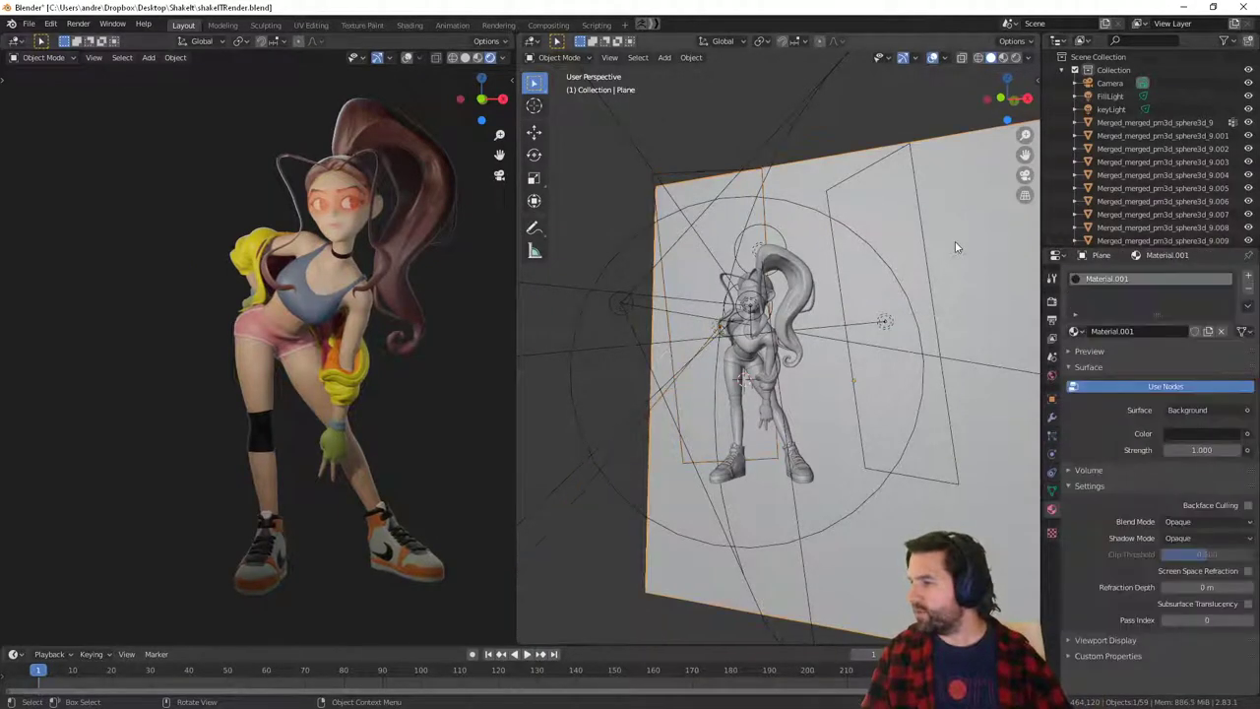
left_click(1191, 434)
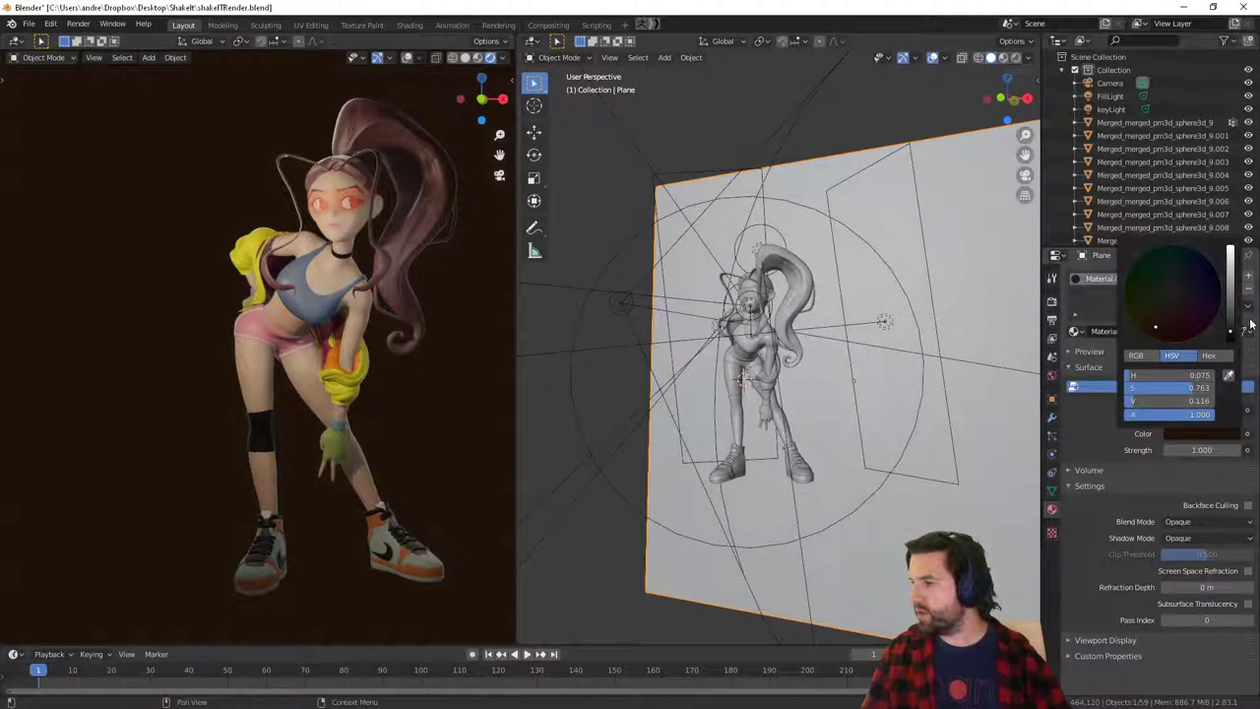
left_click_drag(1133, 402, 1172, 380)
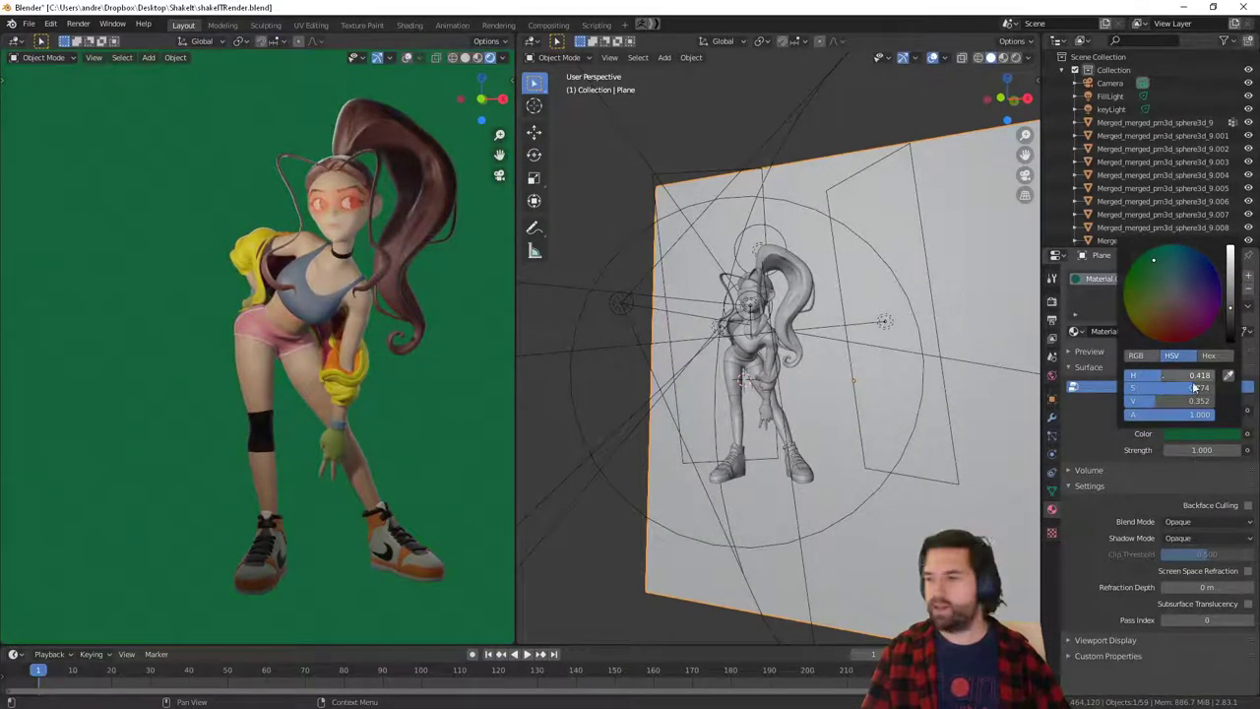
left_click_drag(1190, 390, 1152, 403)
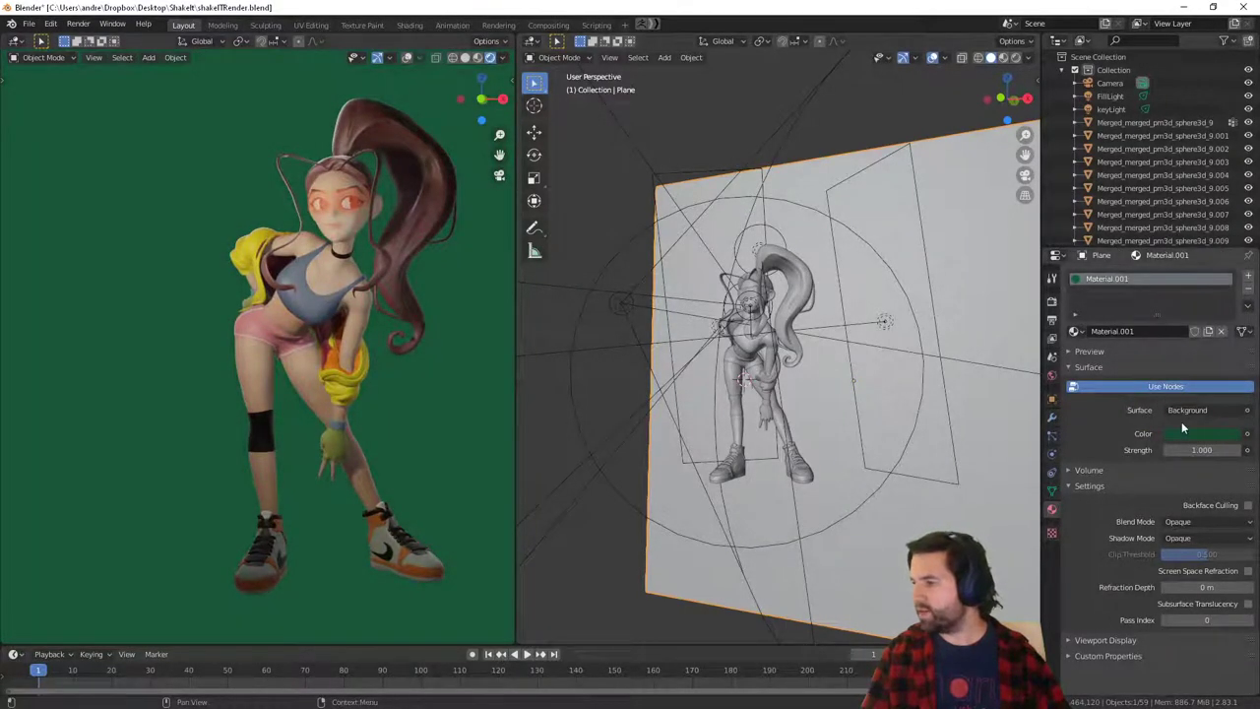
Feed the backdrop material's colour from an RGB input node.
left_click(1248, 434)
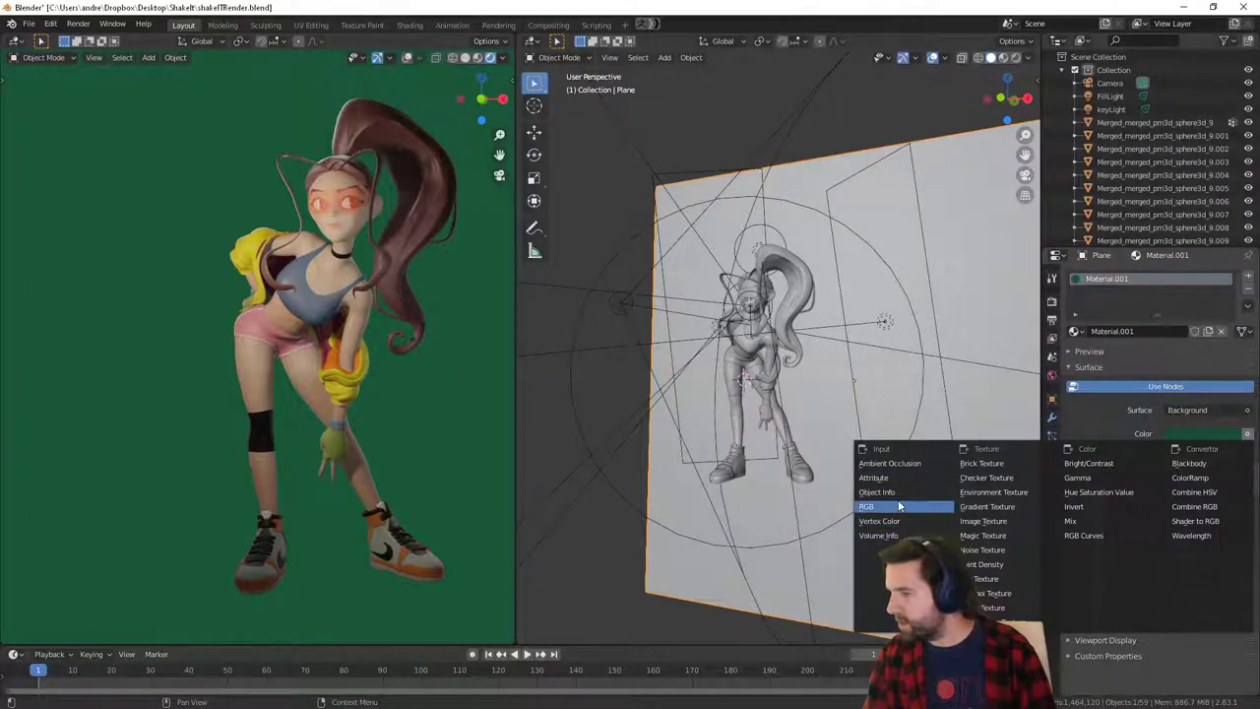
left_click(1146, 417)
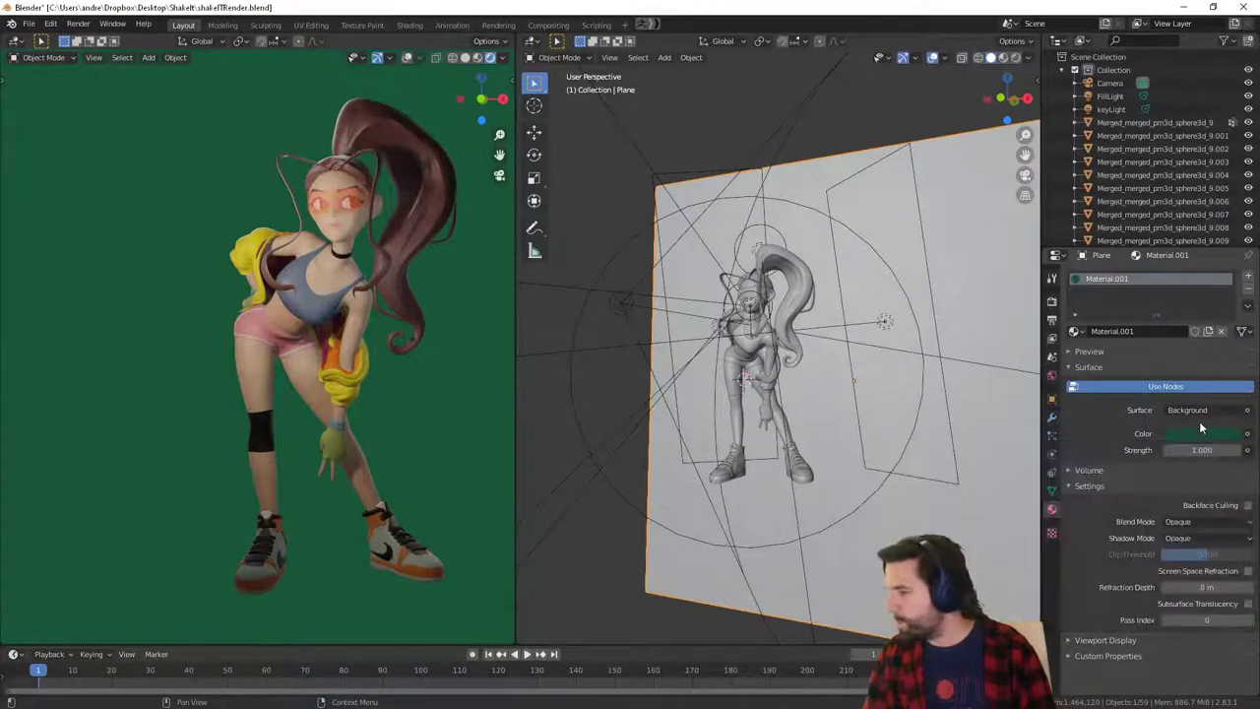
left_click(1248, 436)
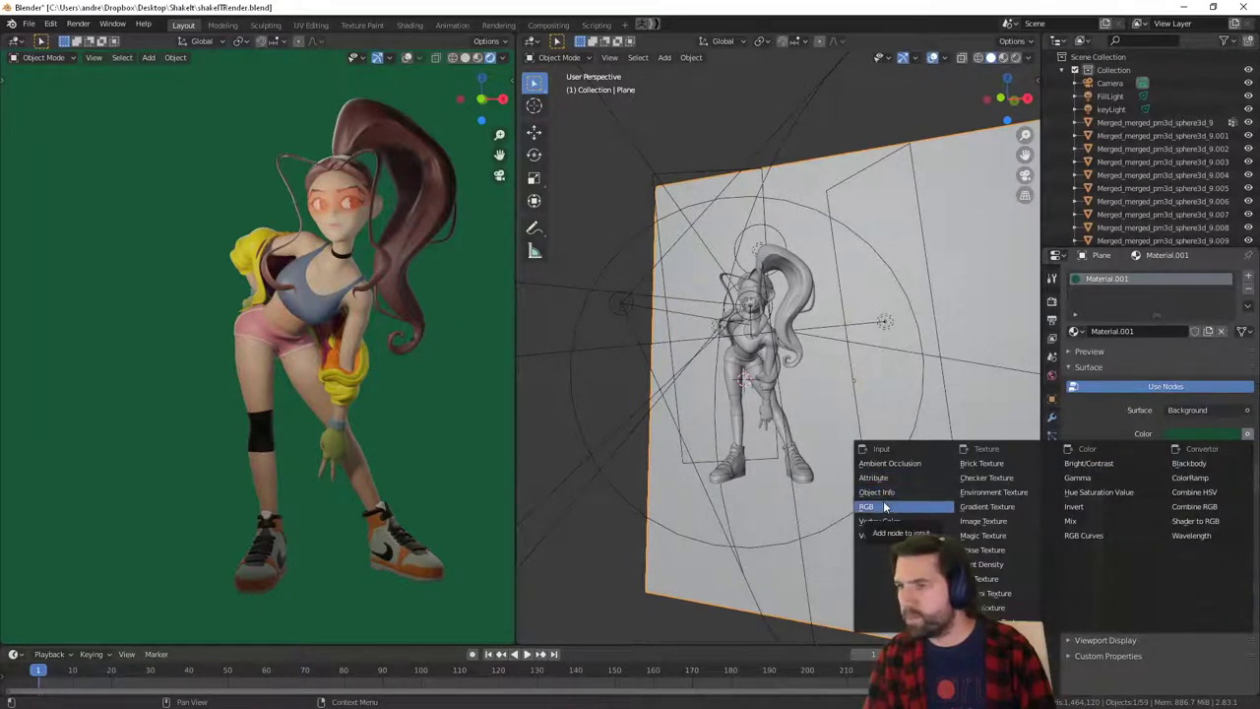
left_click(867, 507)
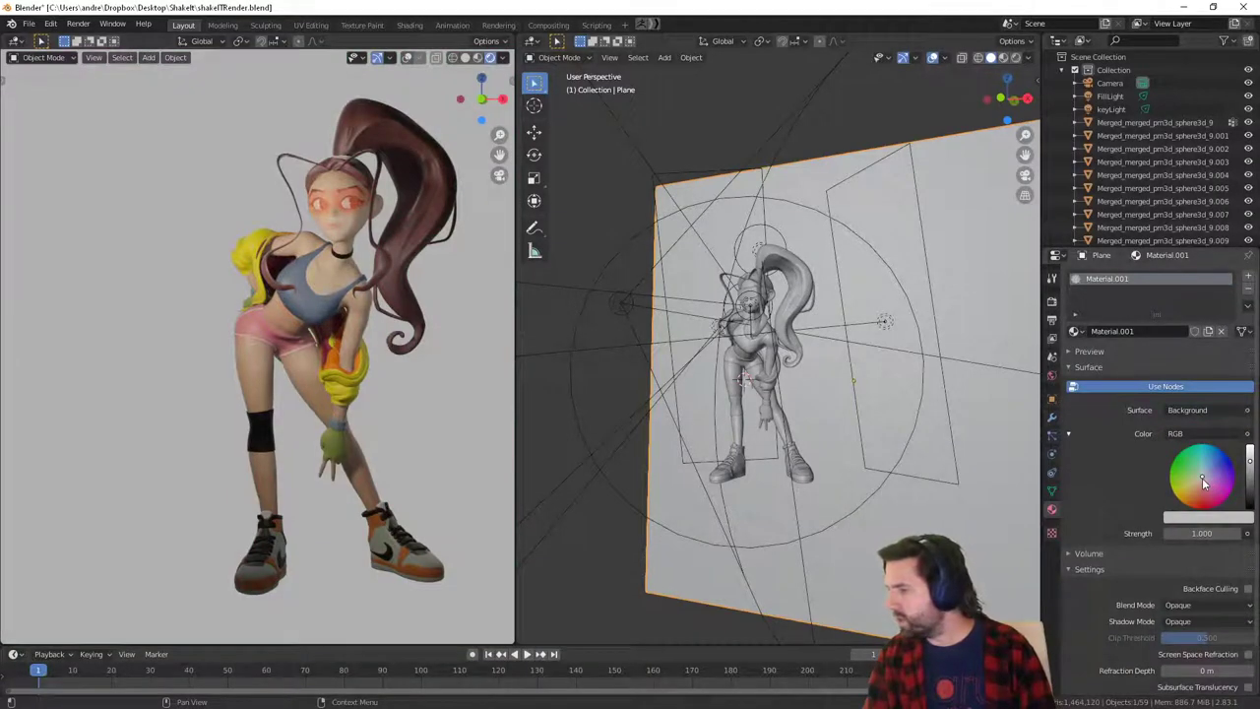
Set the backdrop's RGB colour to a muted salmon red and darken it slightly.
left_click(1203, 482)
left_click(1249, 436)
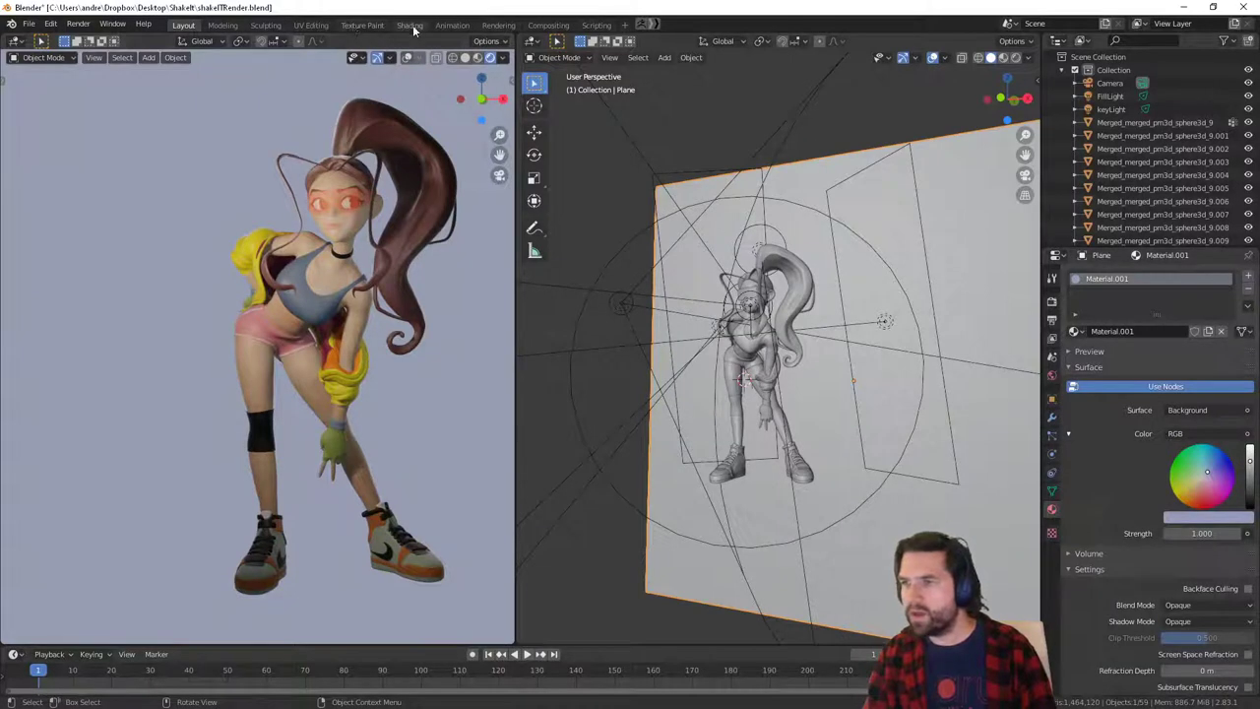
left_click_drag(1207, 480, 1202, 490)
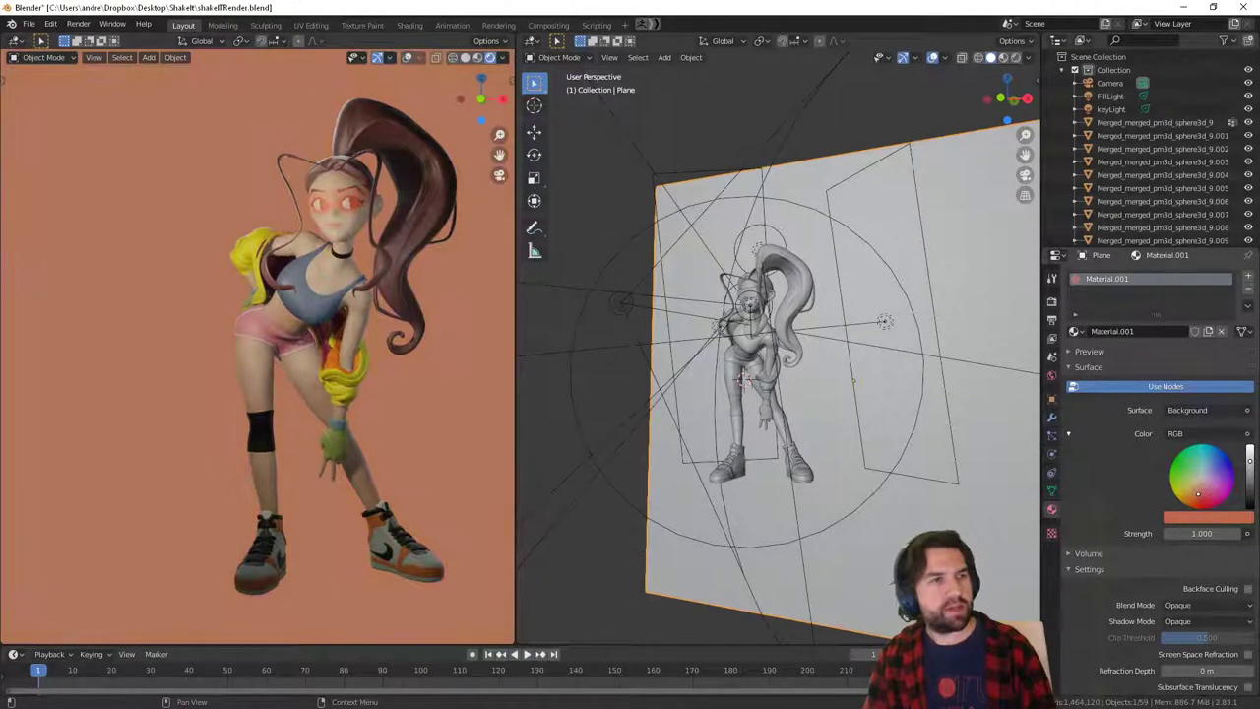
left_click_drag(1211, 488, 1198, 495)
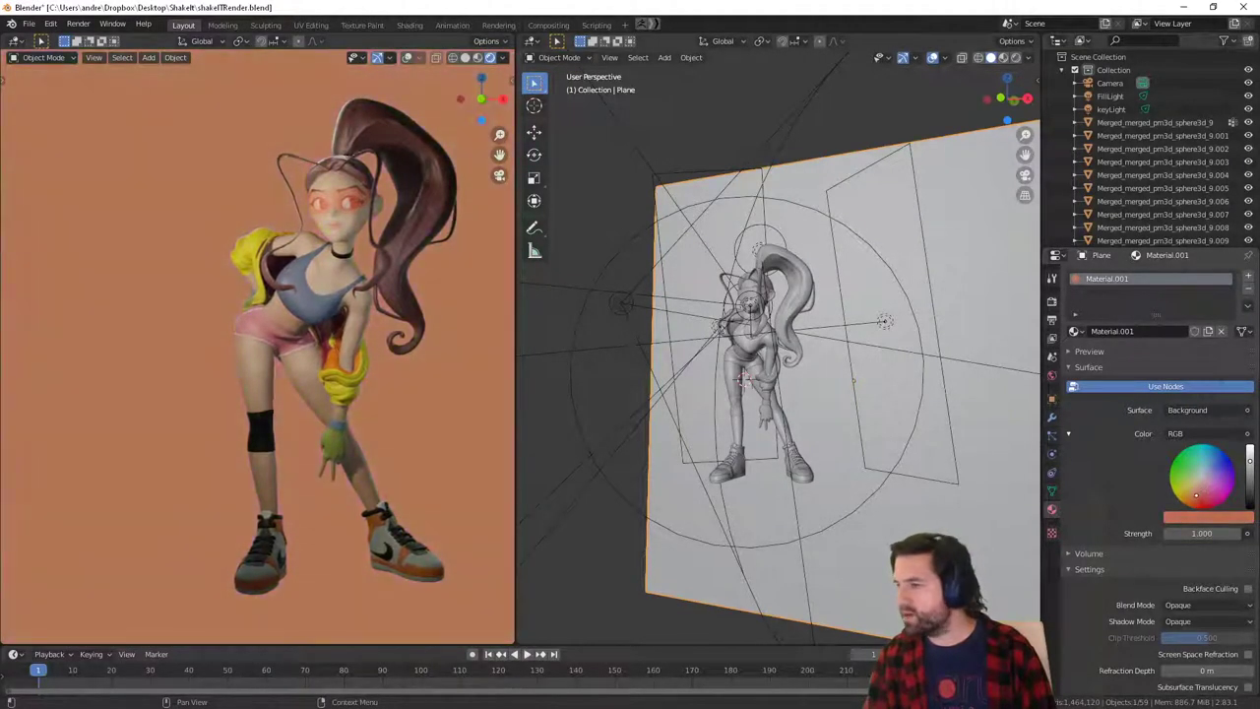
mouse_move(1252, 465)
left_mouse_down()
mouse_move(1252, 481)
mouse_move(1252, 466)
left_mouse_up()
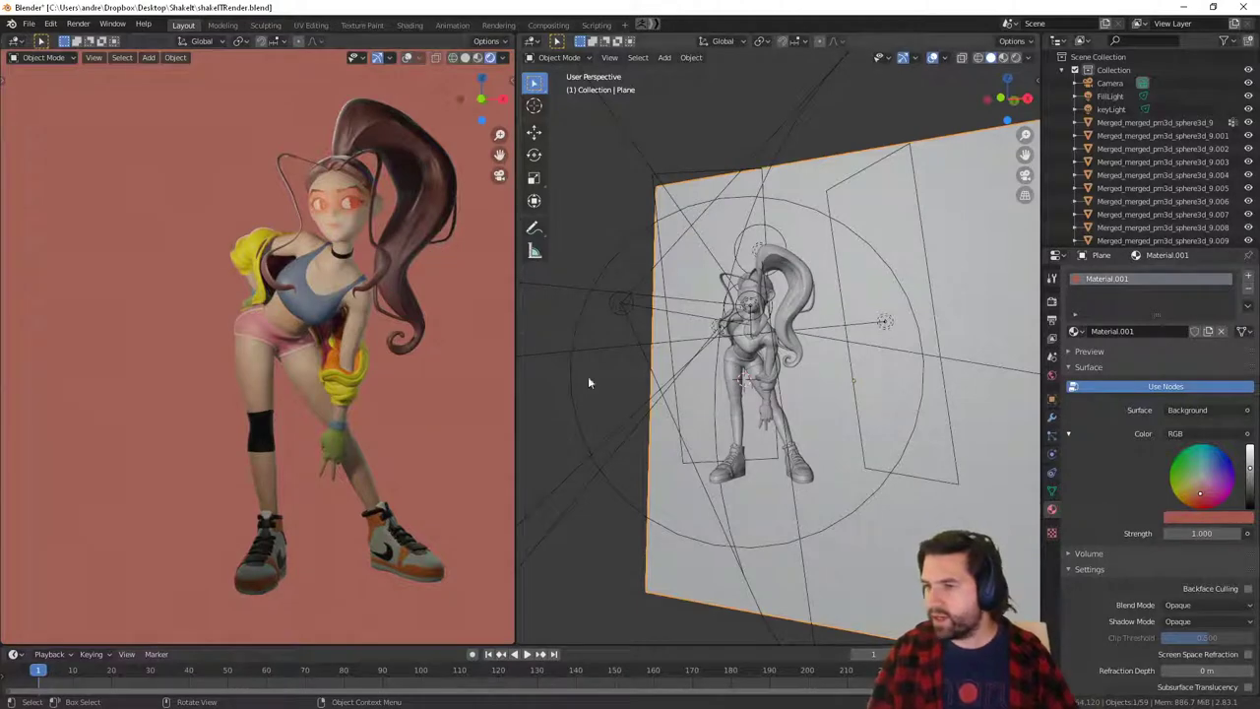
Select the key spotlight and re-aim its beam around the character's head.
middle_click_drag(721, 434, 817, 443)
middle_click_drag(732, 467, 688, 443)
left_click(628, 362)
middle_click_drag(628, 363, 599, 350)
left_click_drag(766, 337, 745, 320)
middle_click_drag(744, 320, 807, 367)
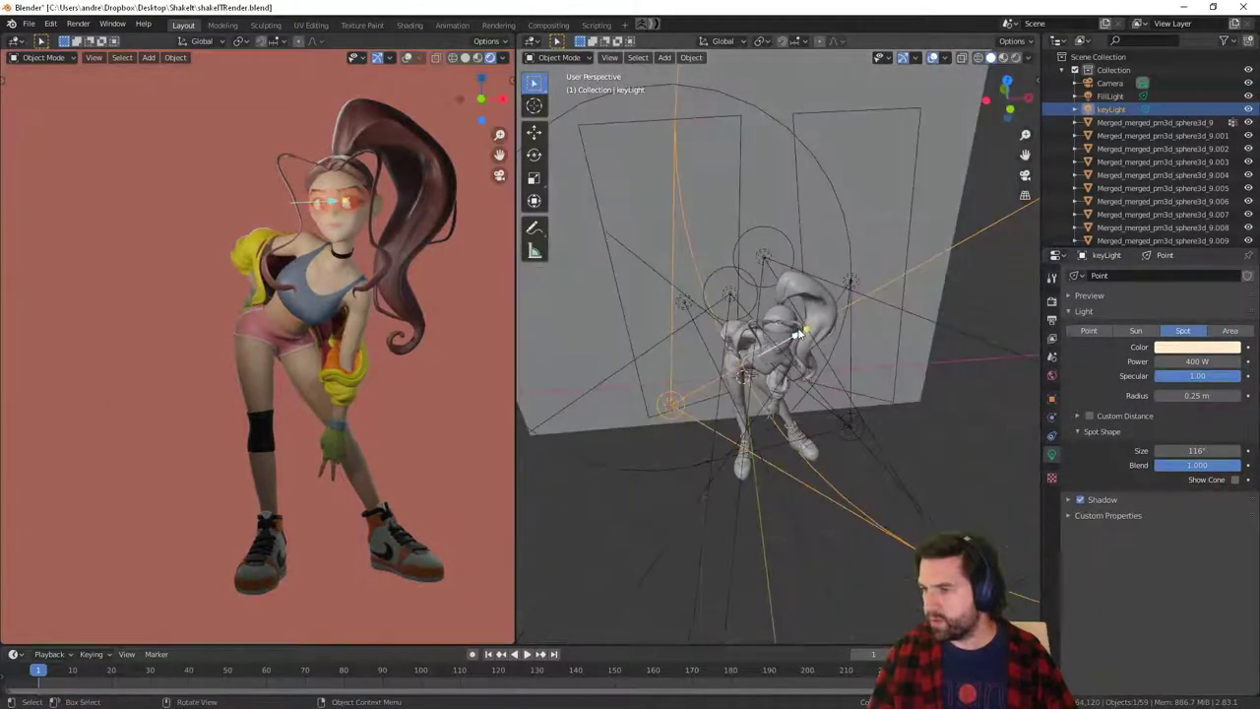
left_click_drag(800, 328, 797, 315)
middle_click_drag(778, 452, 679, 414)
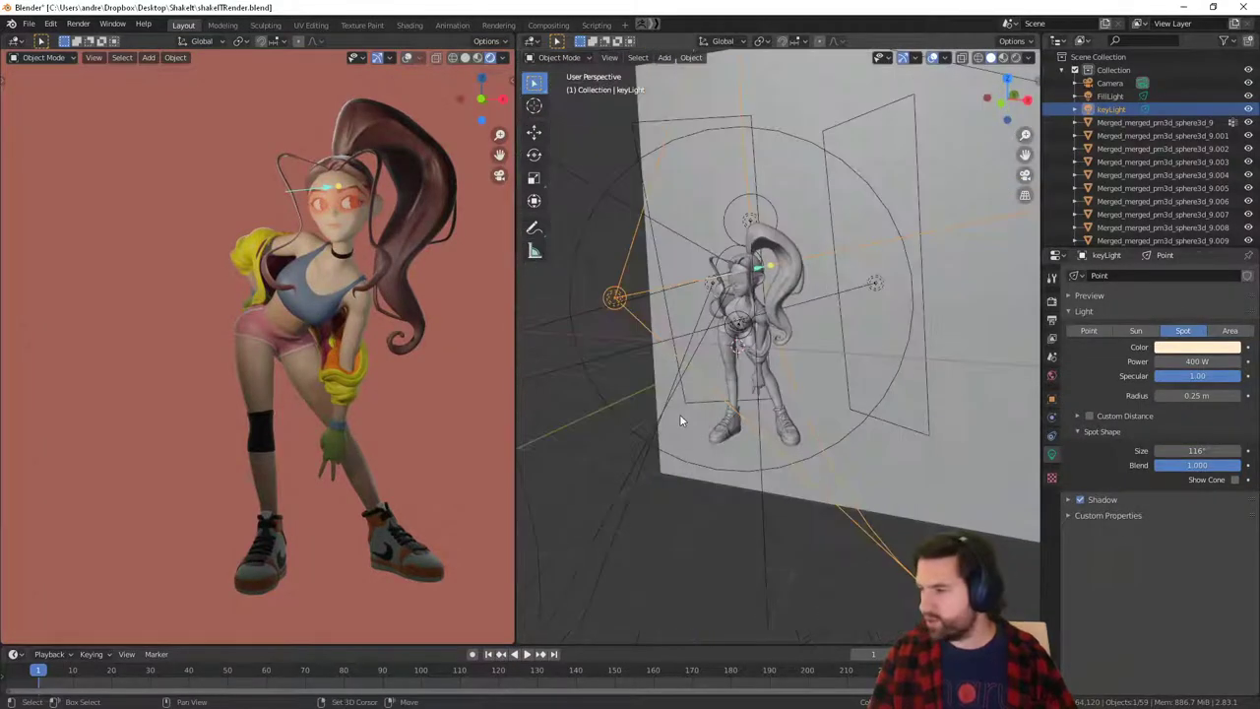
Duplicate the key light, place the copy low in front of the character, and aim it towards the shoes.
key("shift+d")
left_click(711, 559)
middle_click_drag(711, 559, 837, 451)
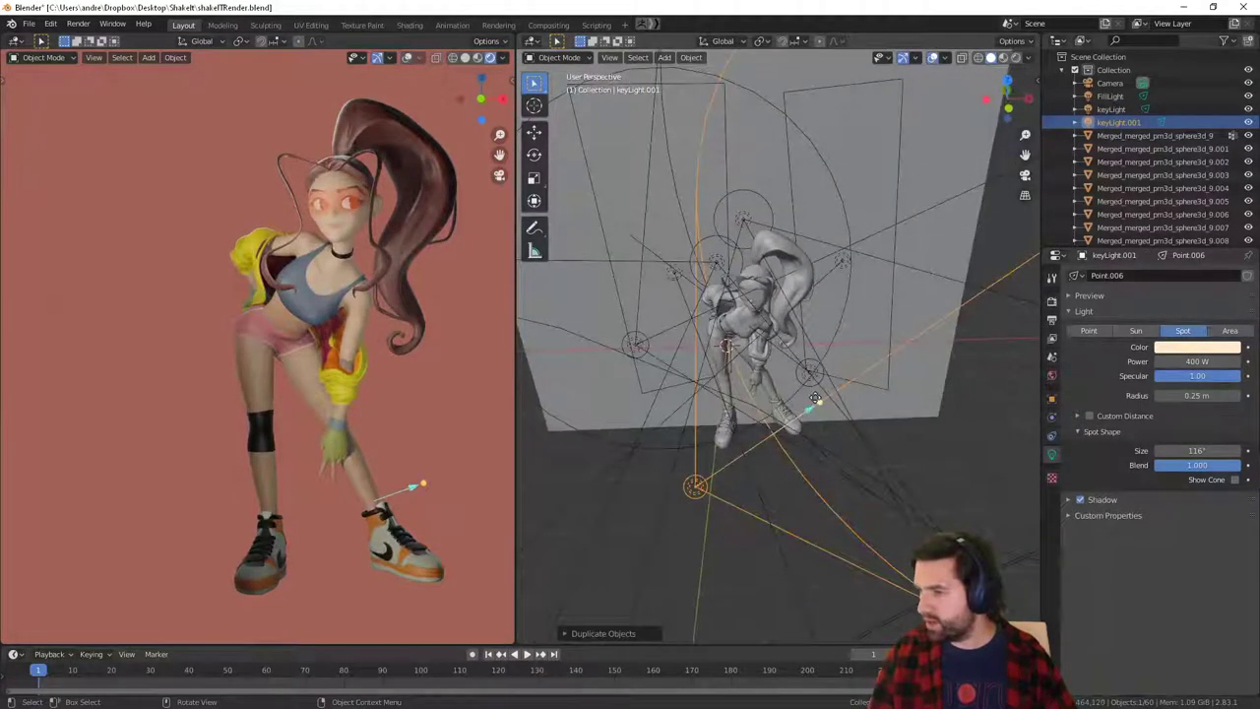
middle_click_drag(749, 430, 704, 491)
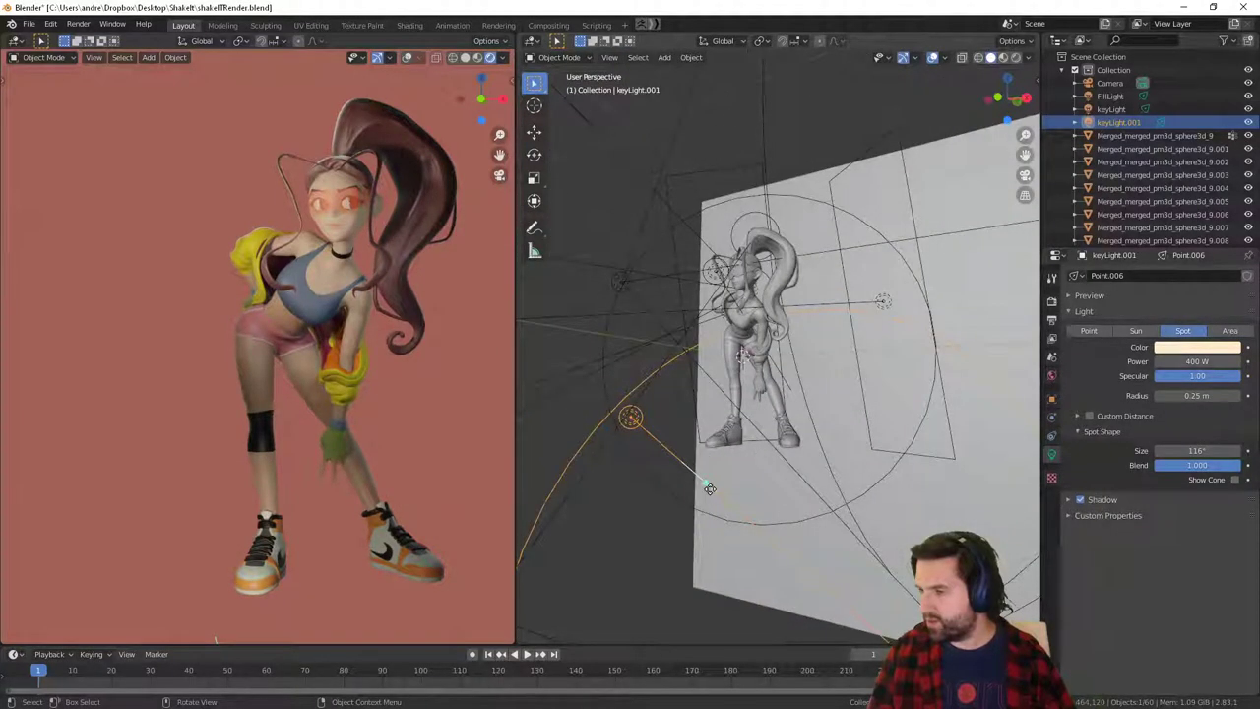
left_click_drag(710, 490, 785, 445)
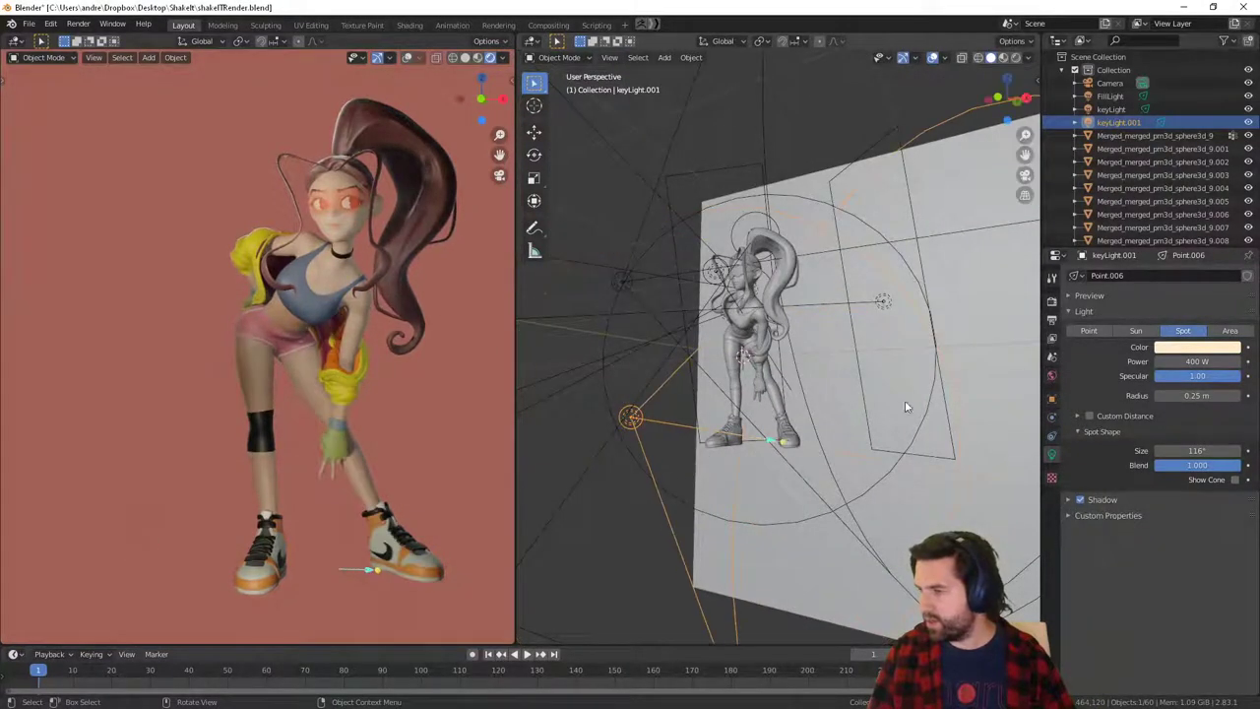
Narrow the duplicated spotlight's cone to 45° and aim it at the character's front shoe.
middle_click_drag(906, 407, 773, 461)
left_click_drag(779, 445, 728, 450)
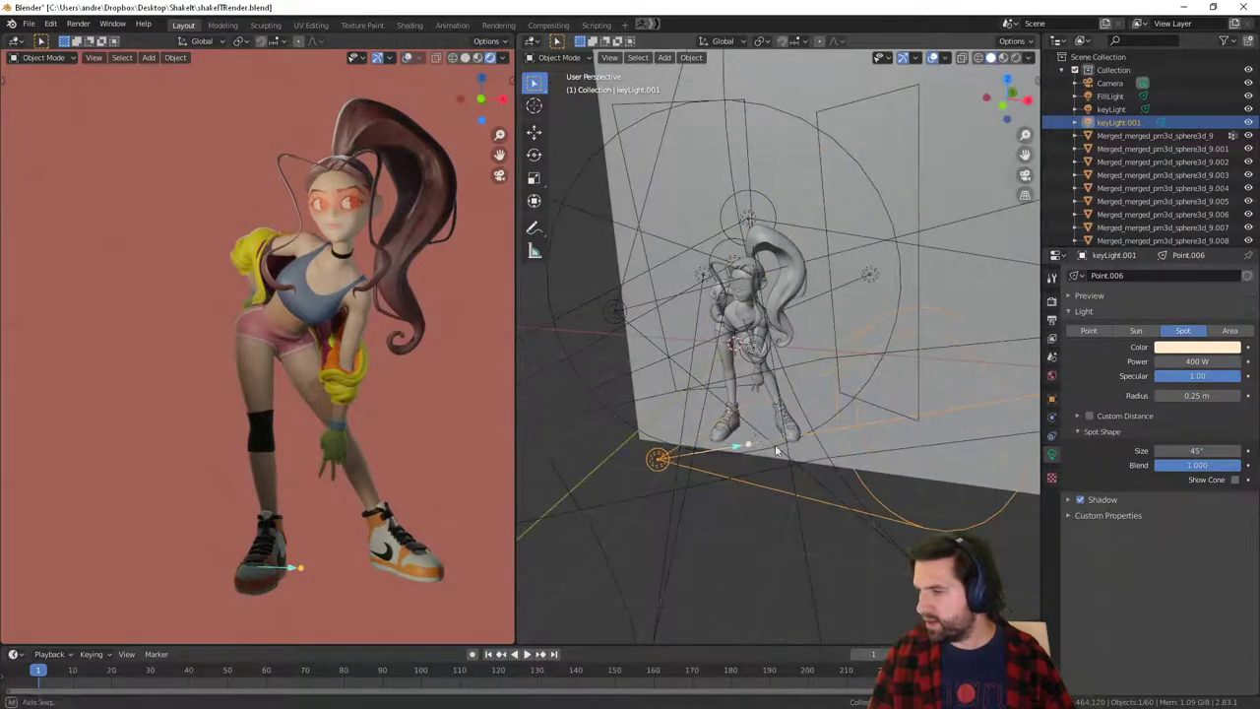
middle_click_drag(731, 443, 773, 461)
left_click_drag(763, 443, 730, 460)
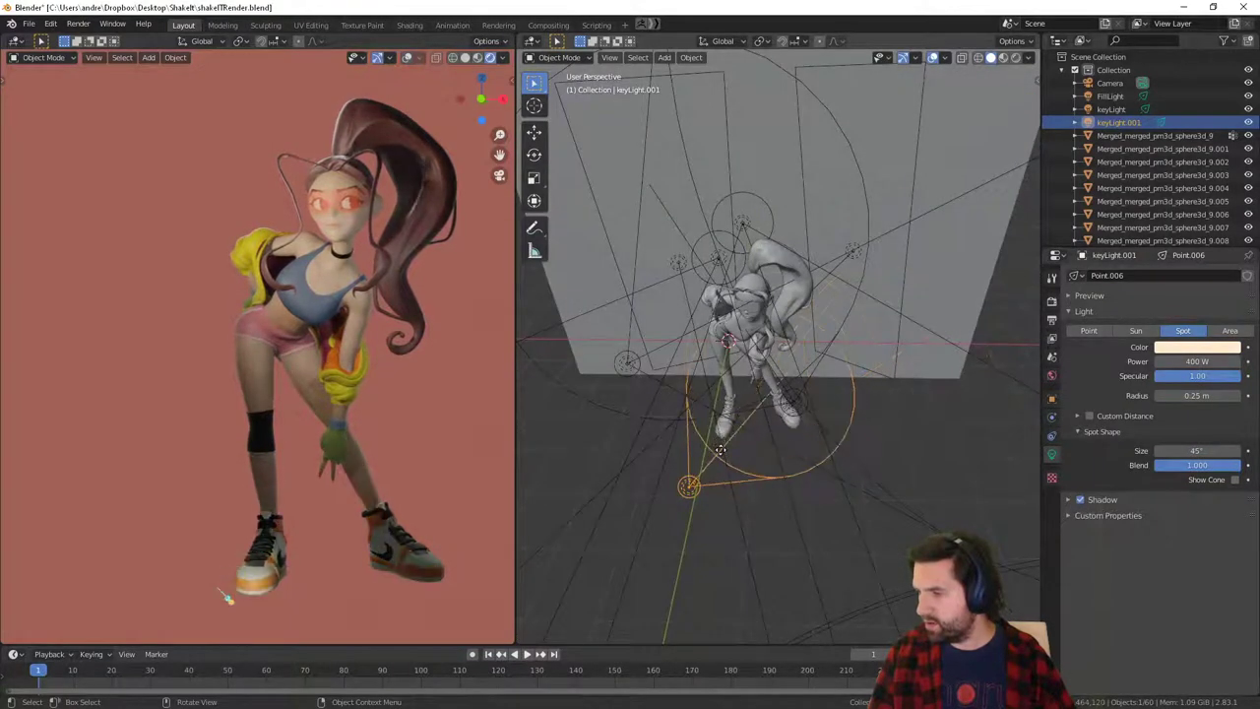
middle_click_drag(847, 477, 821, 411)
key("r")
left_click(827, 430)
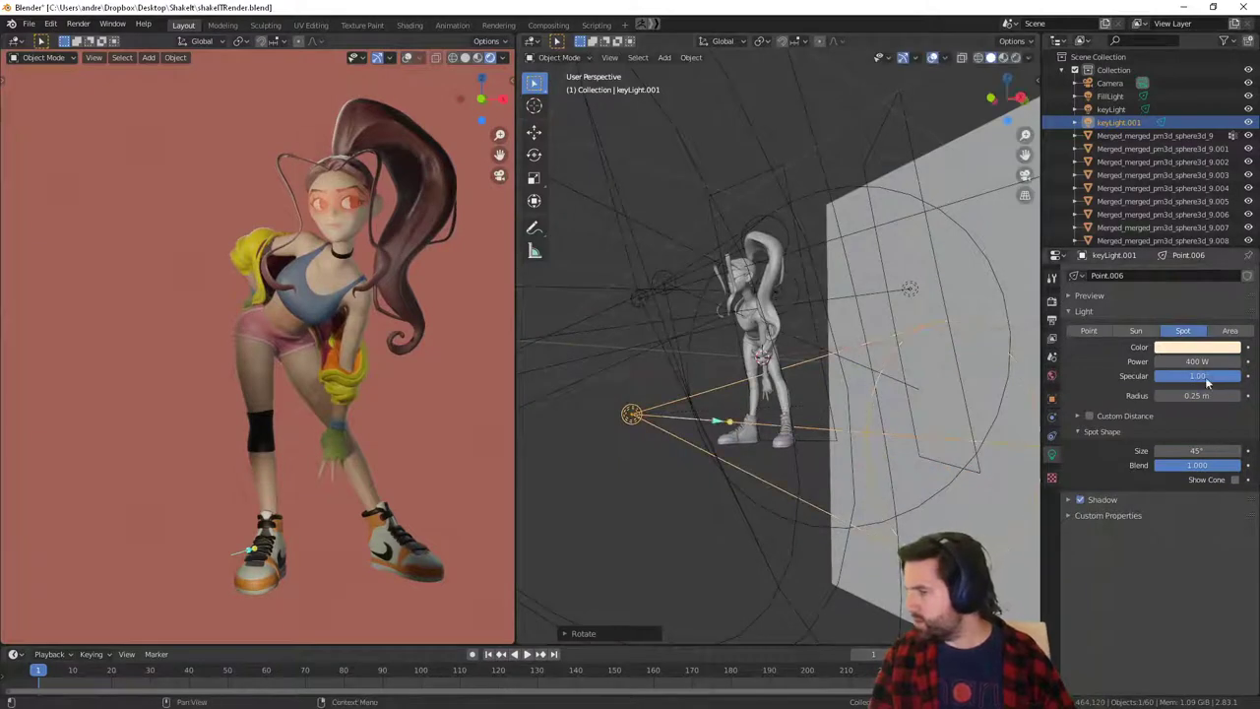
Reduce the duplicated spotlight's power to about 117 W and delete that light.
mouse_move(1206, 363)
left_mouse_down()
mouse_move(1103, 363)
mouse_move(1200, 361)
left_mouse_up()
middle_click_drag(616, 423, 638, 505)
left_click(639, 505)
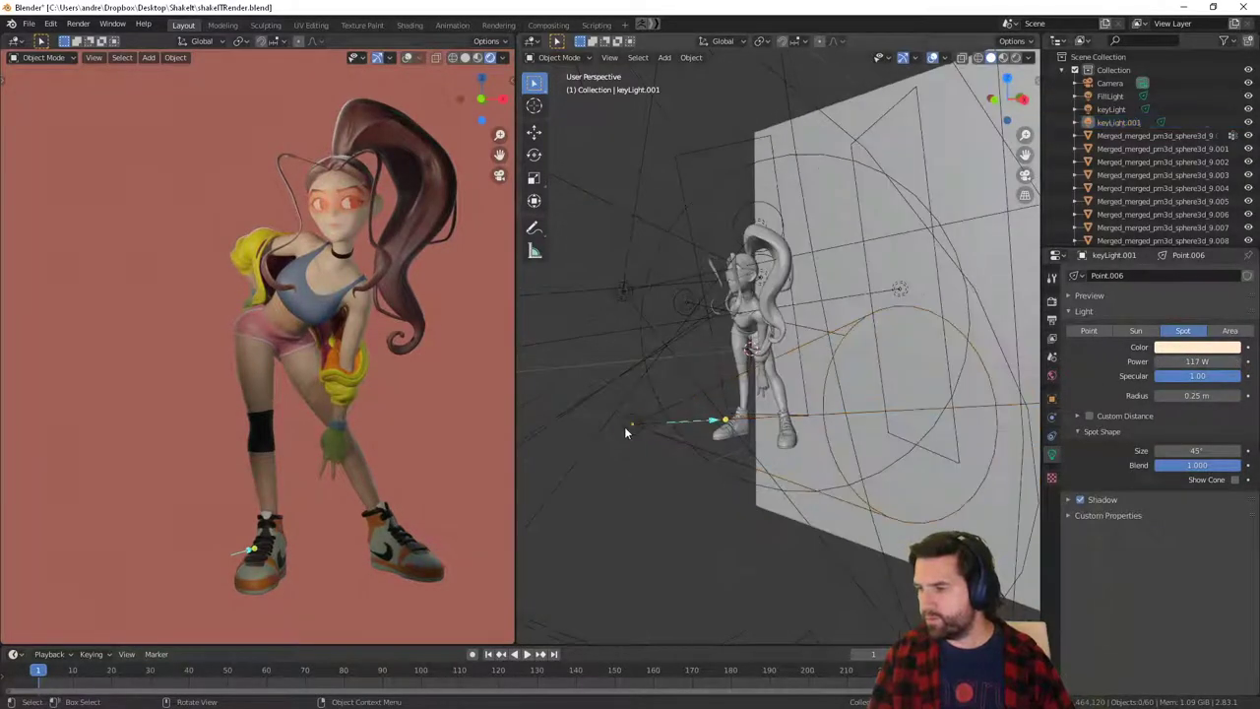
left_click(624, 426)
key("Delete")
Re-aim the key light slightly and move it farther out to the character's side.
middle_click_drag(665, 376, 737, 420)
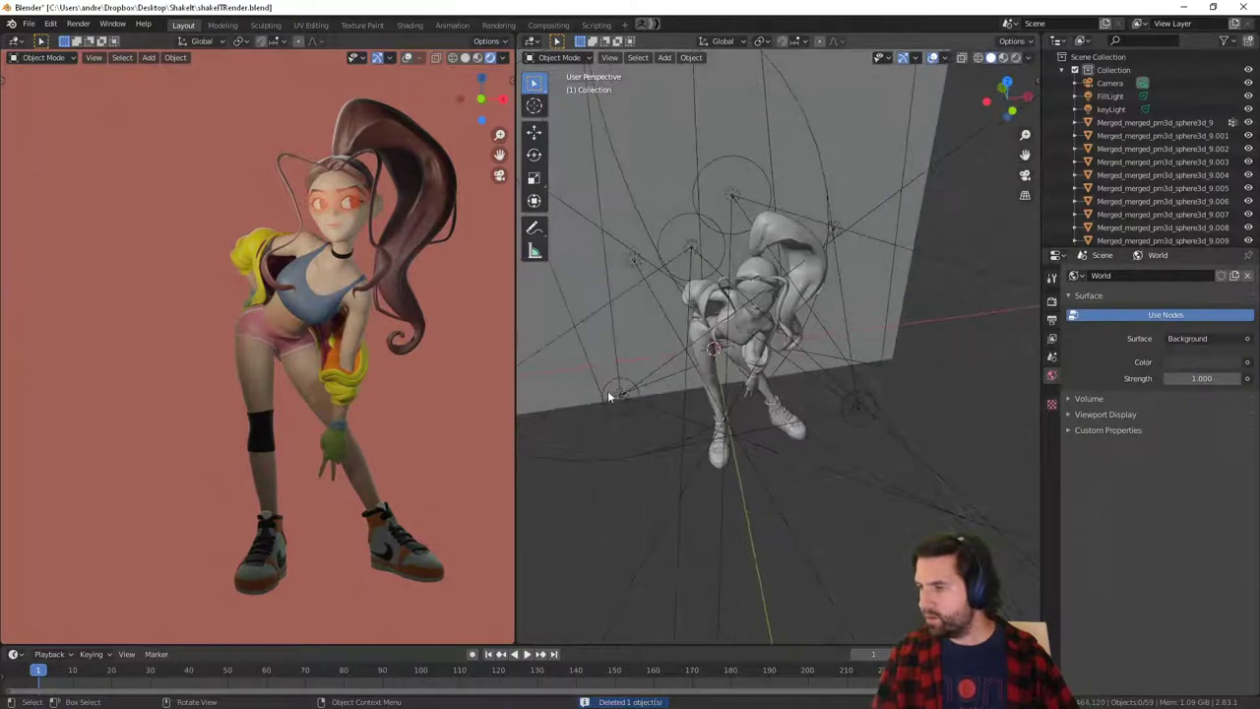
left_click(610, 392)
middle_click_drag(701, 468, 758, 347)
left_click_drag(756, 260, 770, 258)
middle_click_drag(758, 321, 808, 445)
key("g")
left_click(654, 437)
Aim the key light back at the character and narrow its spot cone to about 94.4°.
middle_click_drag(656, 439, 778, 288)
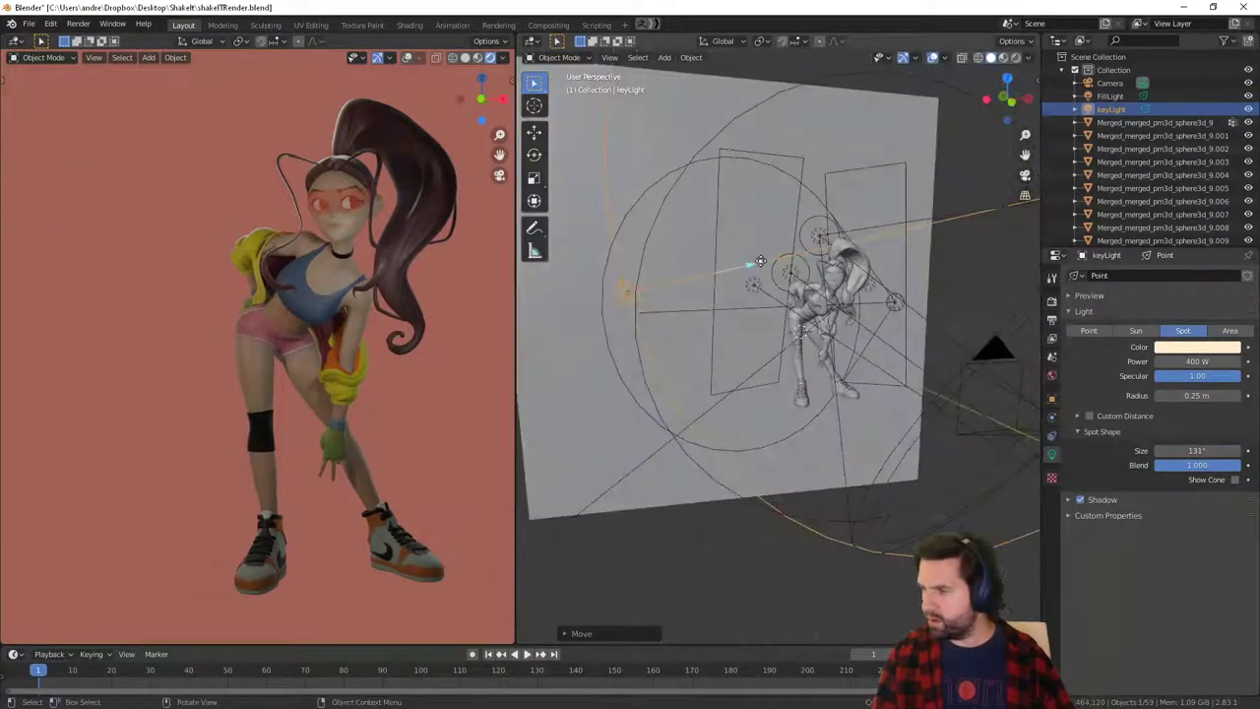
left_click_drag(761, 261, 832, 280)
middle_click_drag(830, 279, 801, 348)
left_click_drag(794, 335, 869, 385)
middle_click_drag(869, 385, 824, 330)
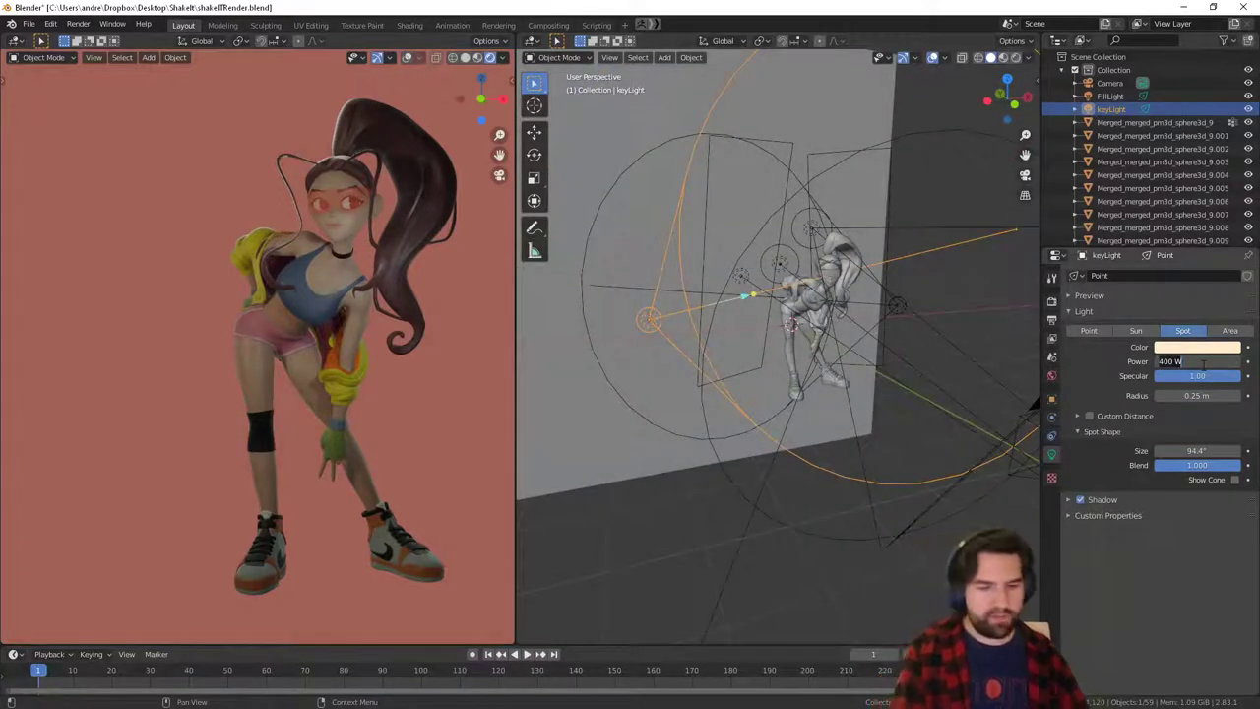
Raise the key light's power to about 1811 W.
key("Return")
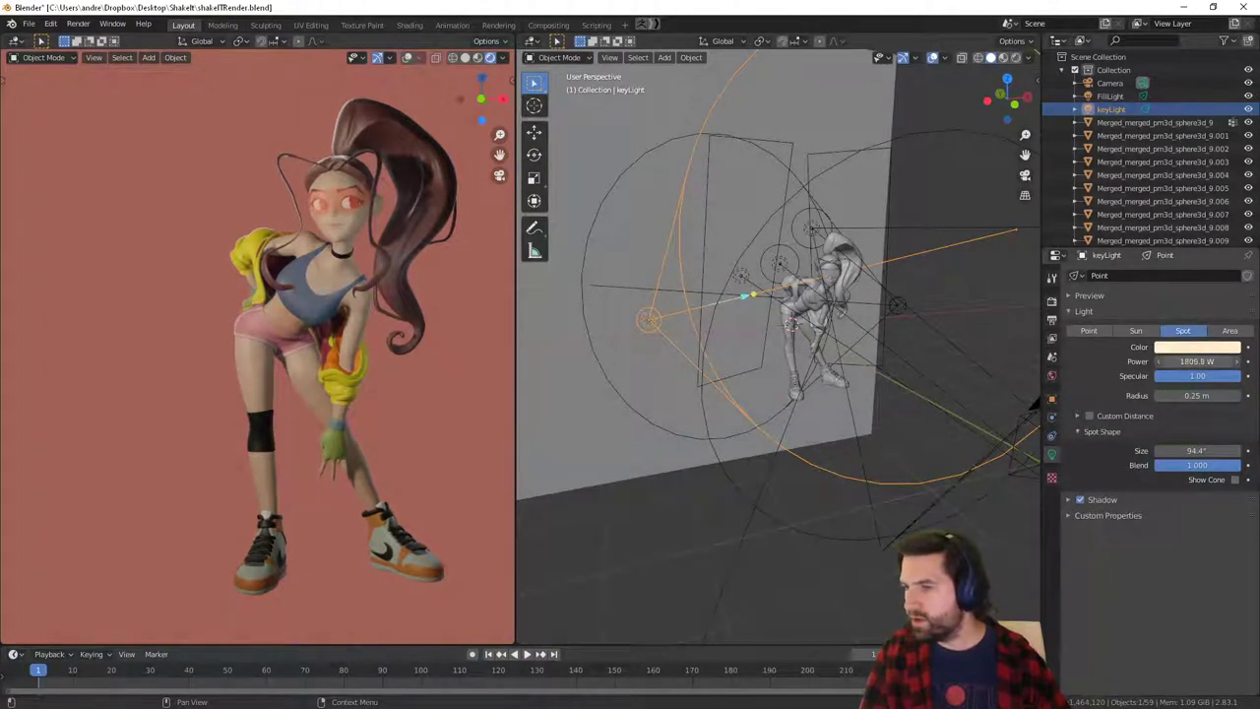
middle_click_drag(768, 352, 630, 356)
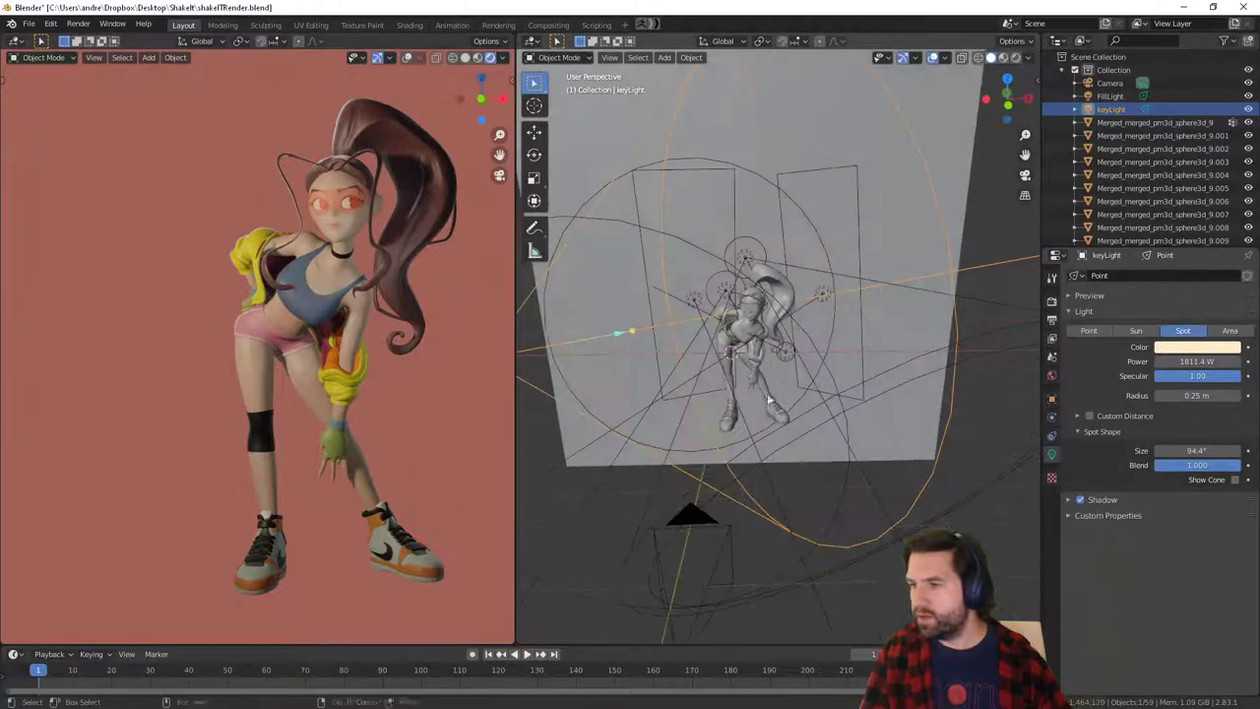
middle_click_drag(709, 290, 844, 285)
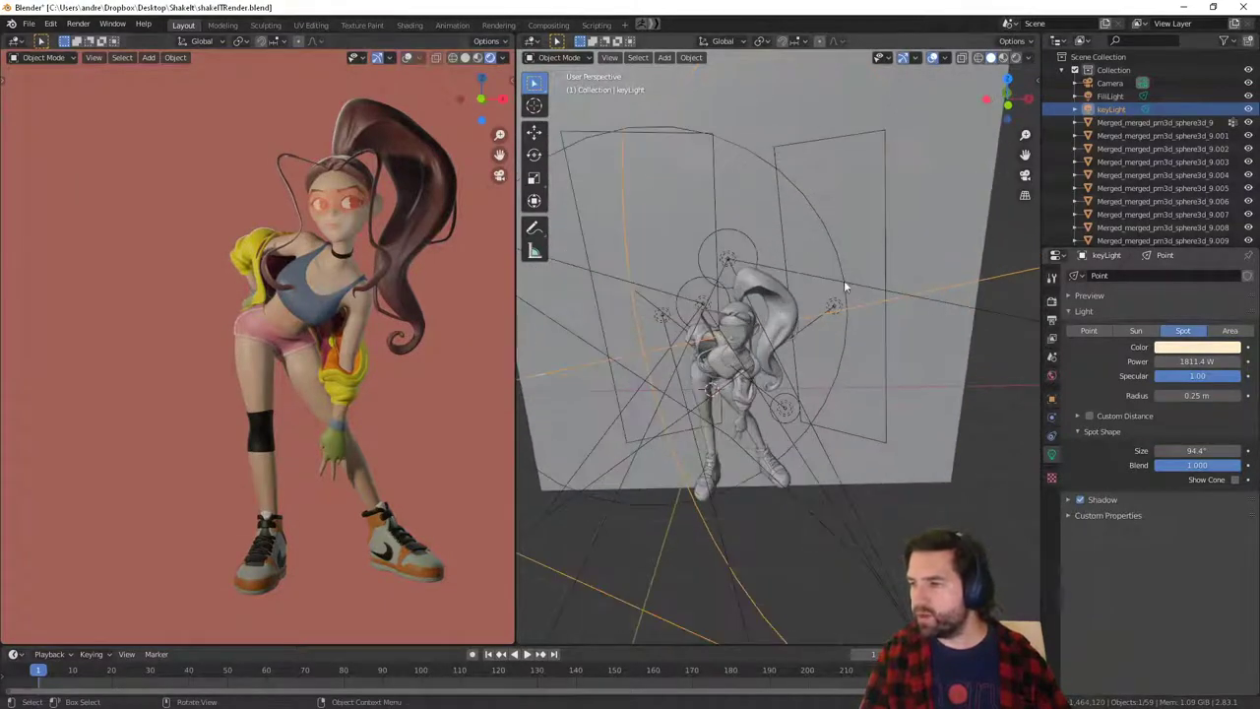
Raise the duplicated rectangular area light's power to about 401.8 W and lower the original area light's to 0 W.
left_click(889, 228)
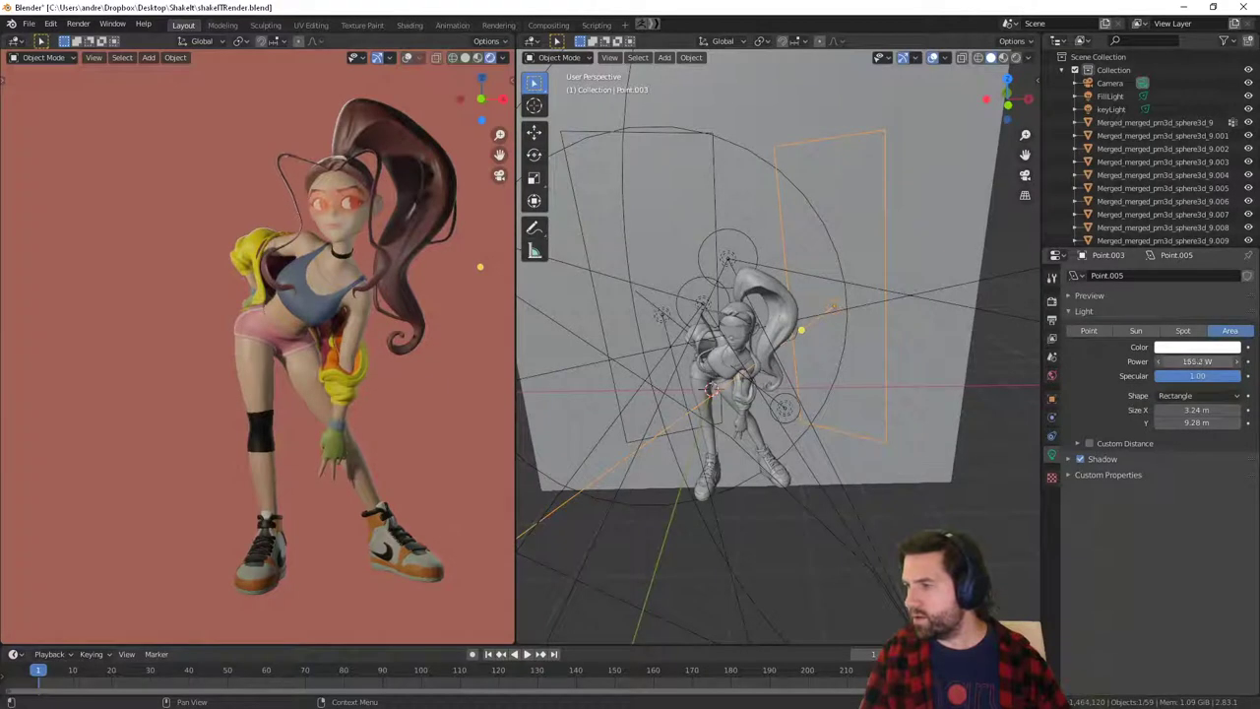
mouse_move(1159, 364)
left_mouse_down()
mouse_move(1231, 361)
mouse_move(1172, 362)
left_mouse_up()
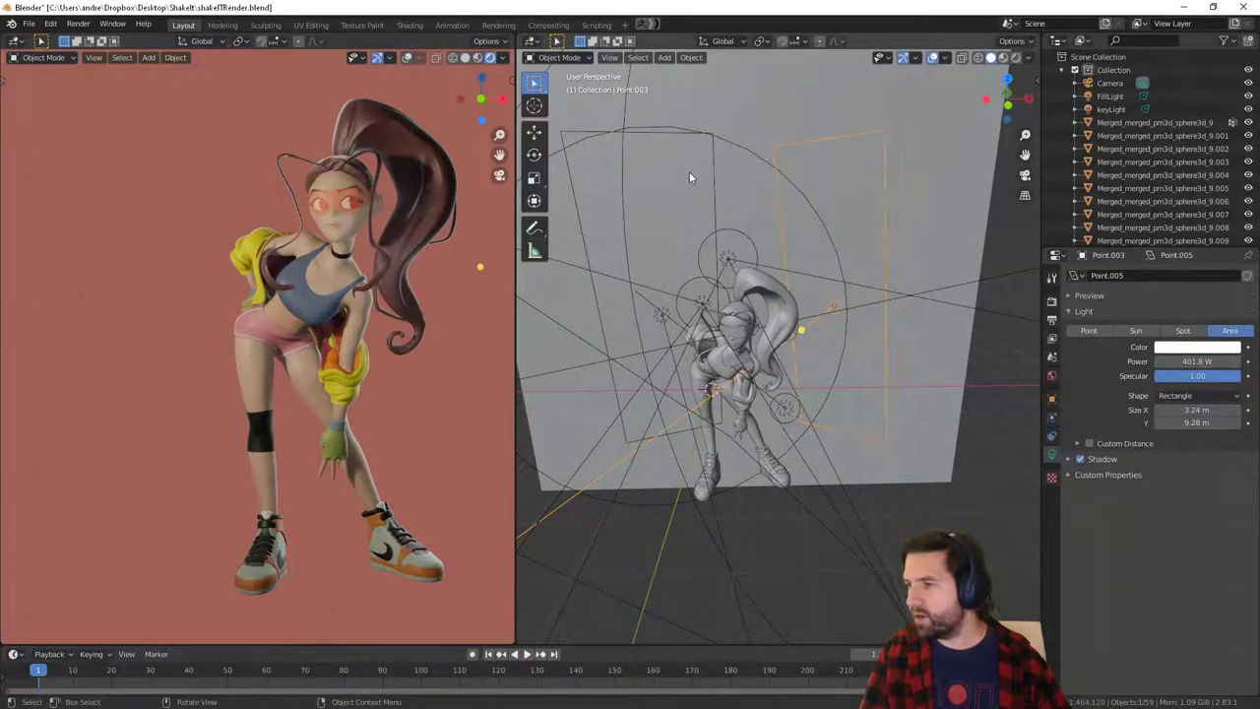
left_click(714, 185)
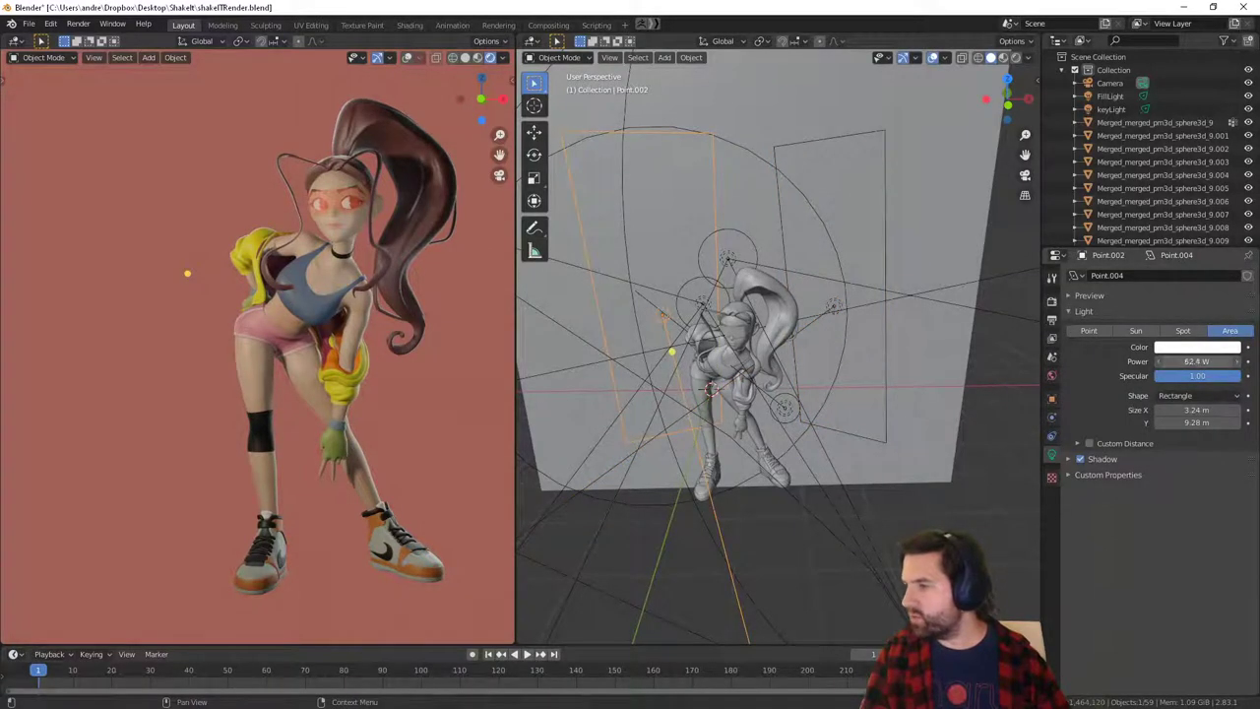
left_click_drag(1187, 361, 1162, 361)
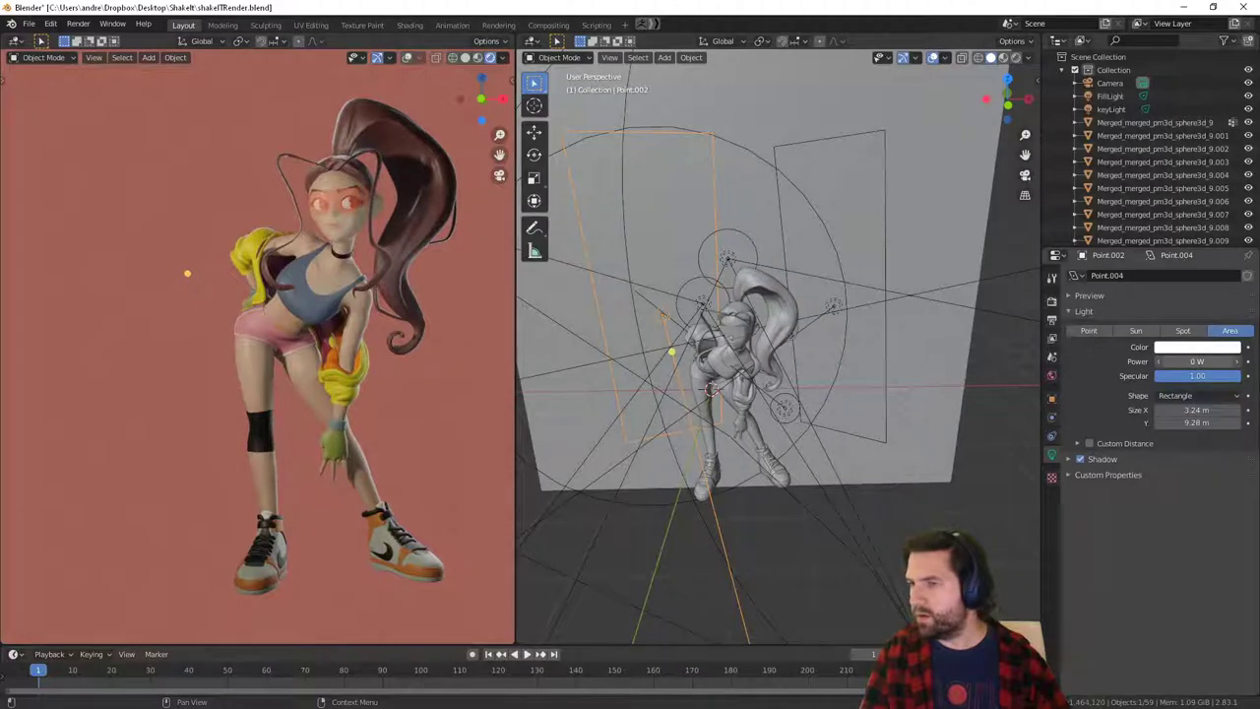
Delete the two extra spotlights positioned above and behind the character.
middle_click_drag(807, 215, 813, 259)
left_click(803, 258)
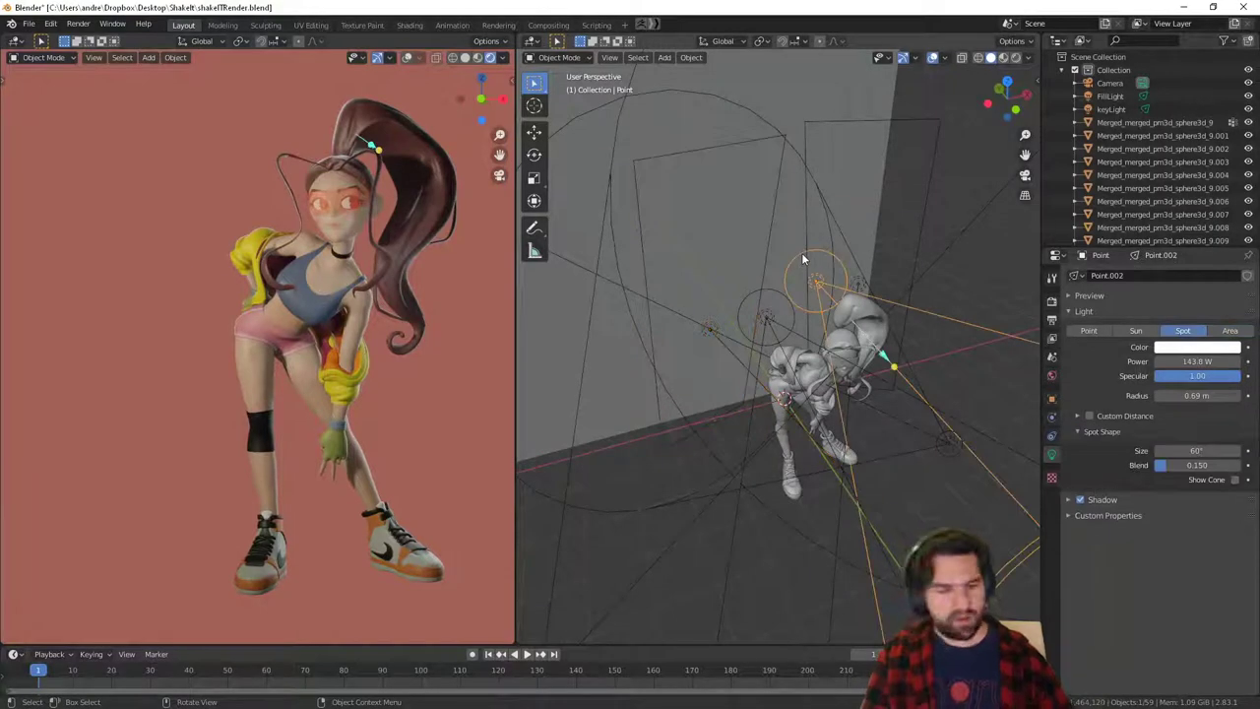
key("Delete")
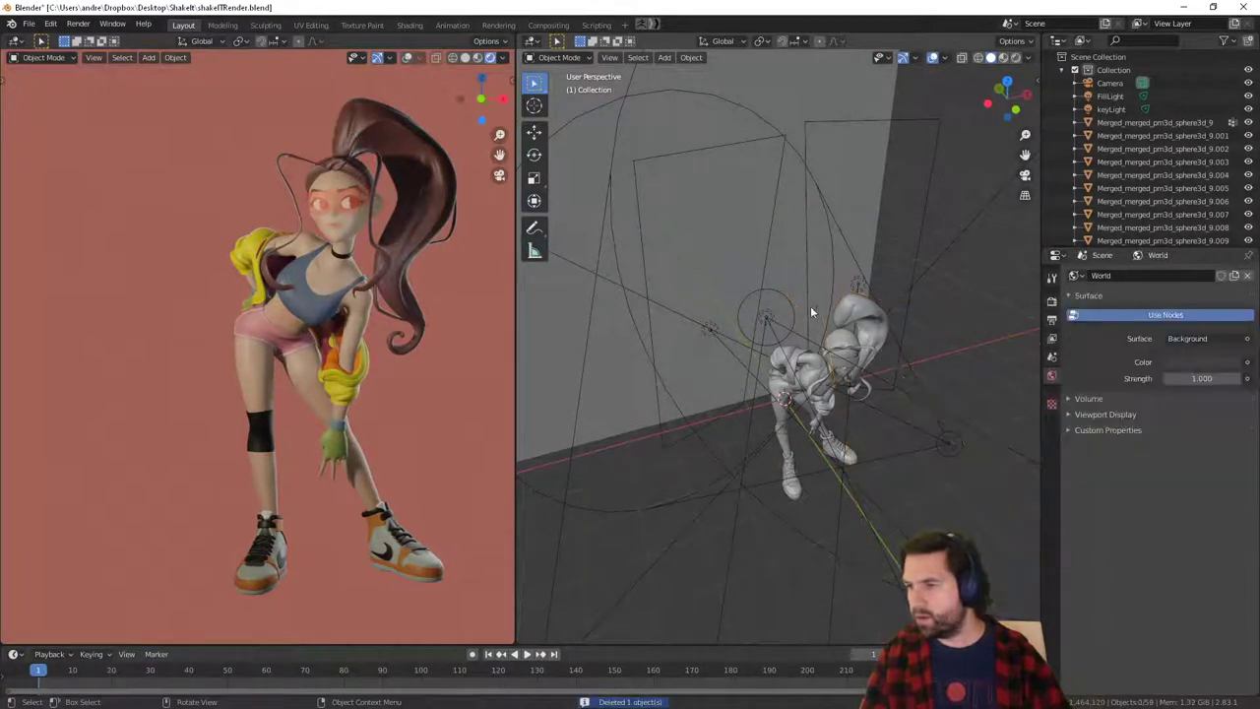
left_click(788, 304)
key("Delete")
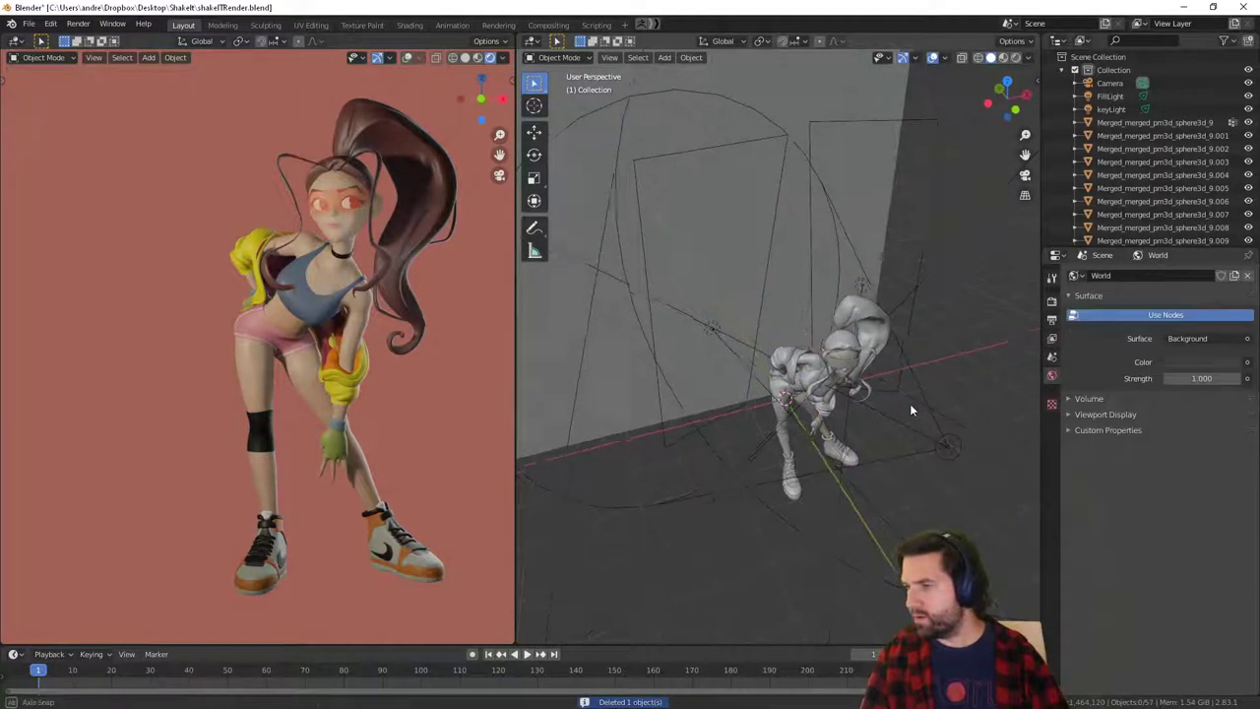
Raise the power of the area light behind the character on the side opposite the ponytail to about 81.5 W.
middle_click_drag(910, 404, 819, 257)
left_click(817, 254)
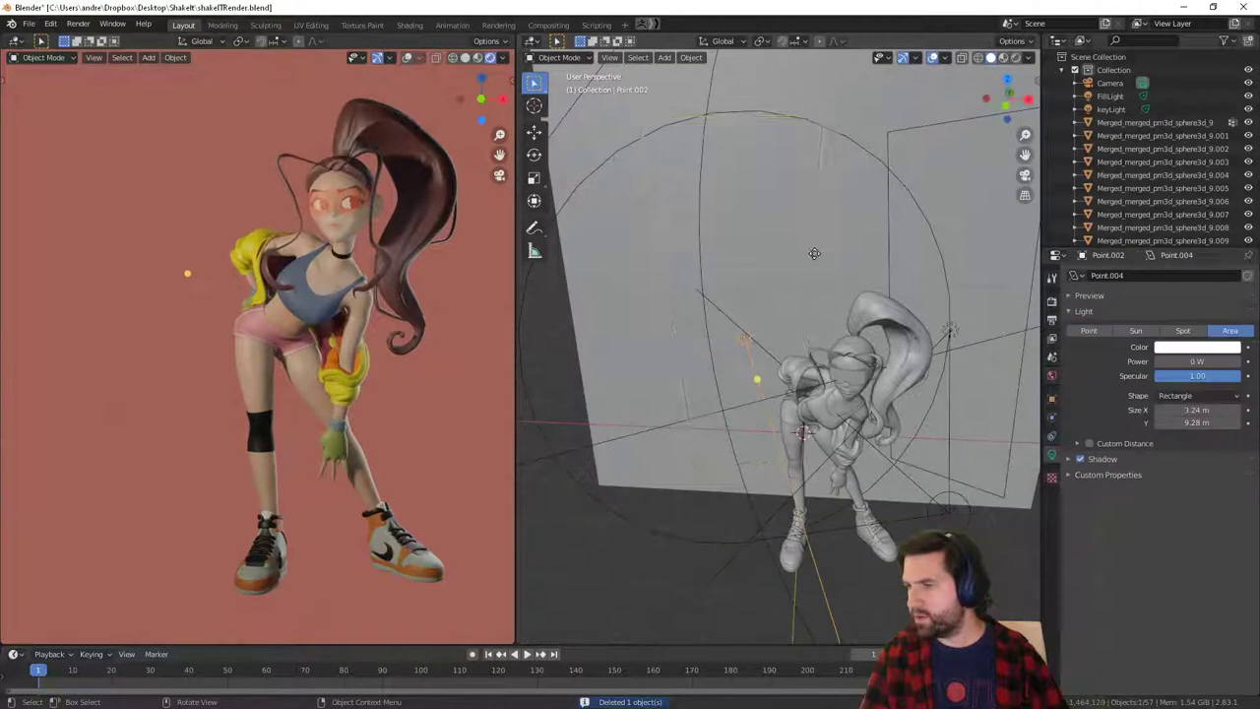
left_click_drag(1179, 358, 1221, 357)
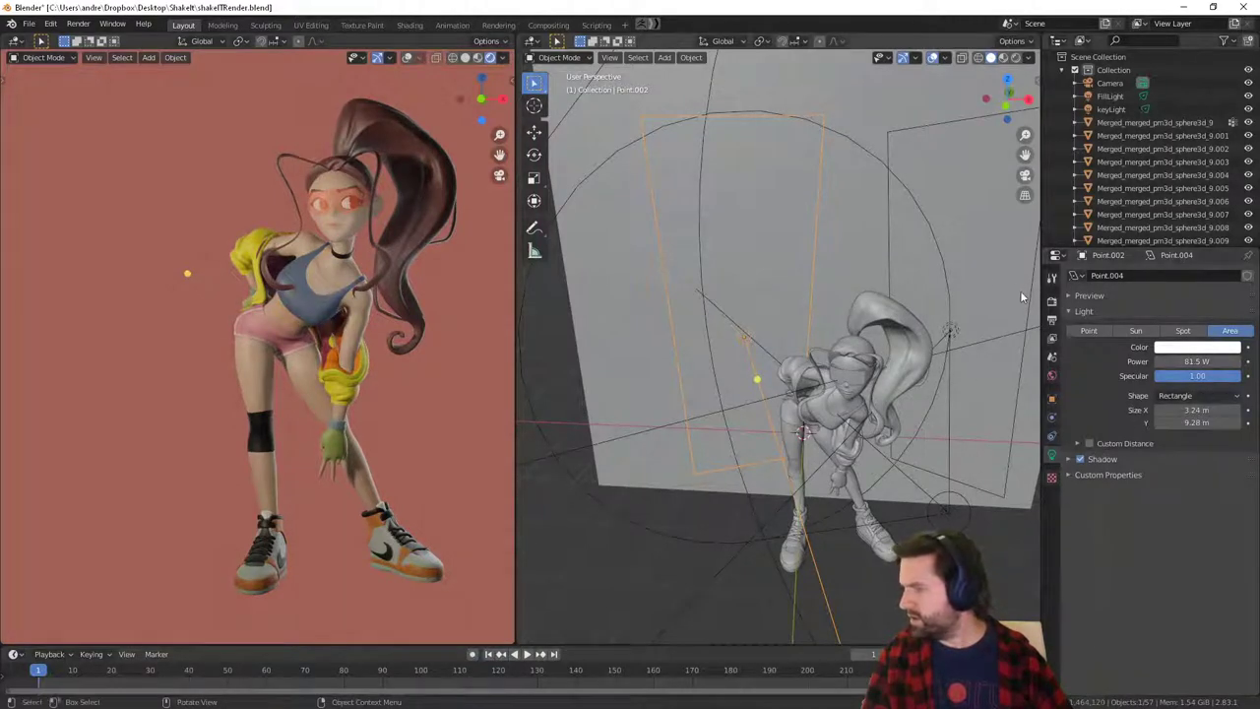
Raise the ponytail-side rear area light's power to about 707.9 W and move the light slightly up and outward.
left_click(993, 316)
mouse_move(1179, 355)
left_mouse_down()
mouse_move(1211, 355)
mouse_move(1202, 362)
left_mouse_up()
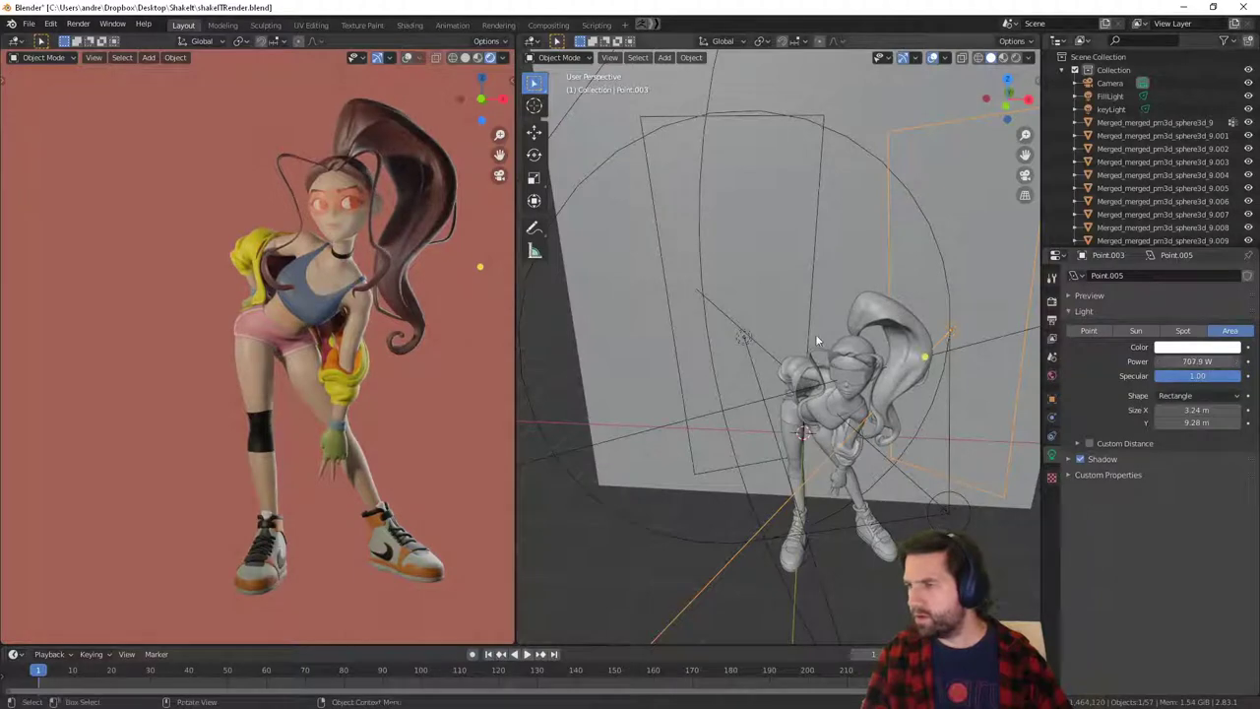
middle_click_drag(815, 334, 886, 394)
key("g")
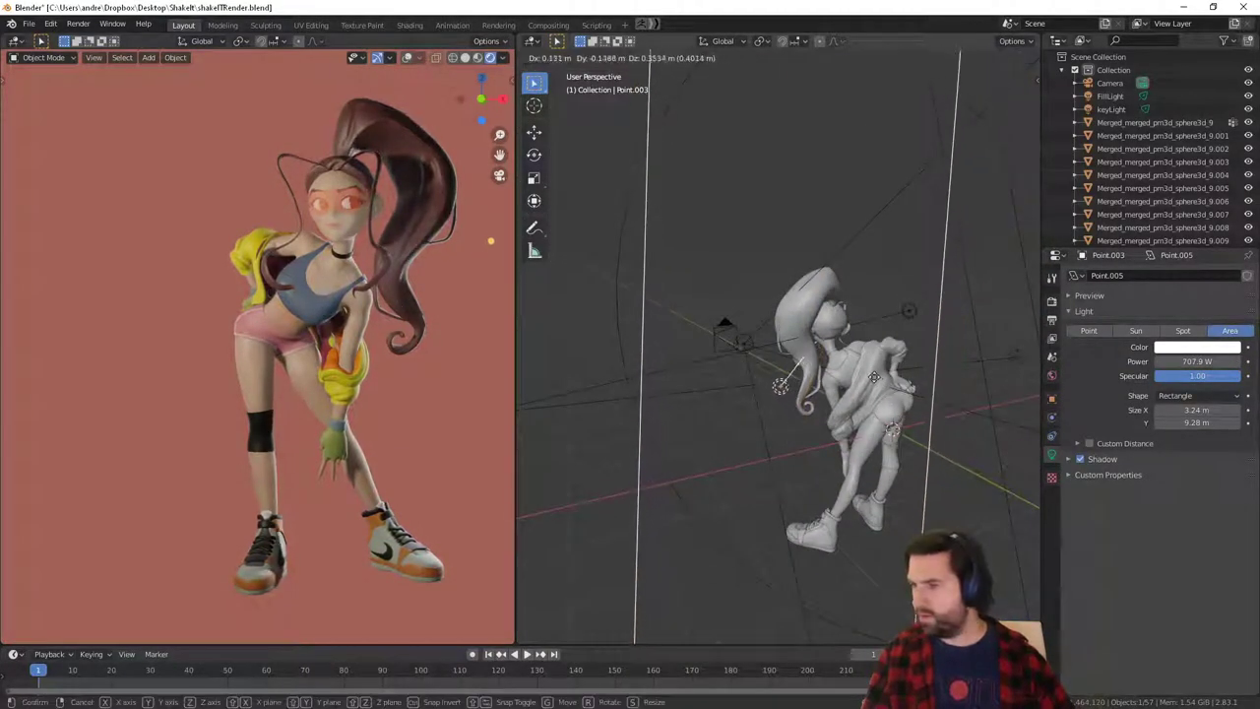
left_click(875, 380)
Rotate the ponytail-side area light slightly and lower its power to about 365.3 W.
middle_click_drag(765, 405, 867, 386)
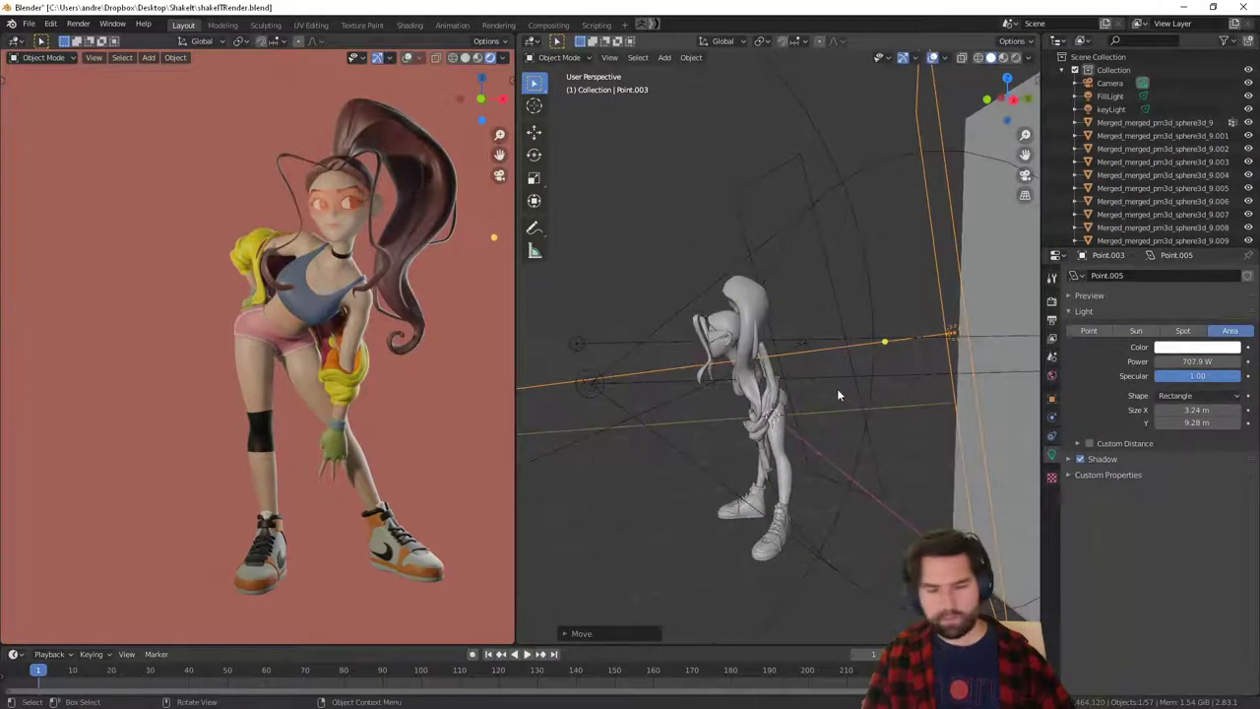
key("r")
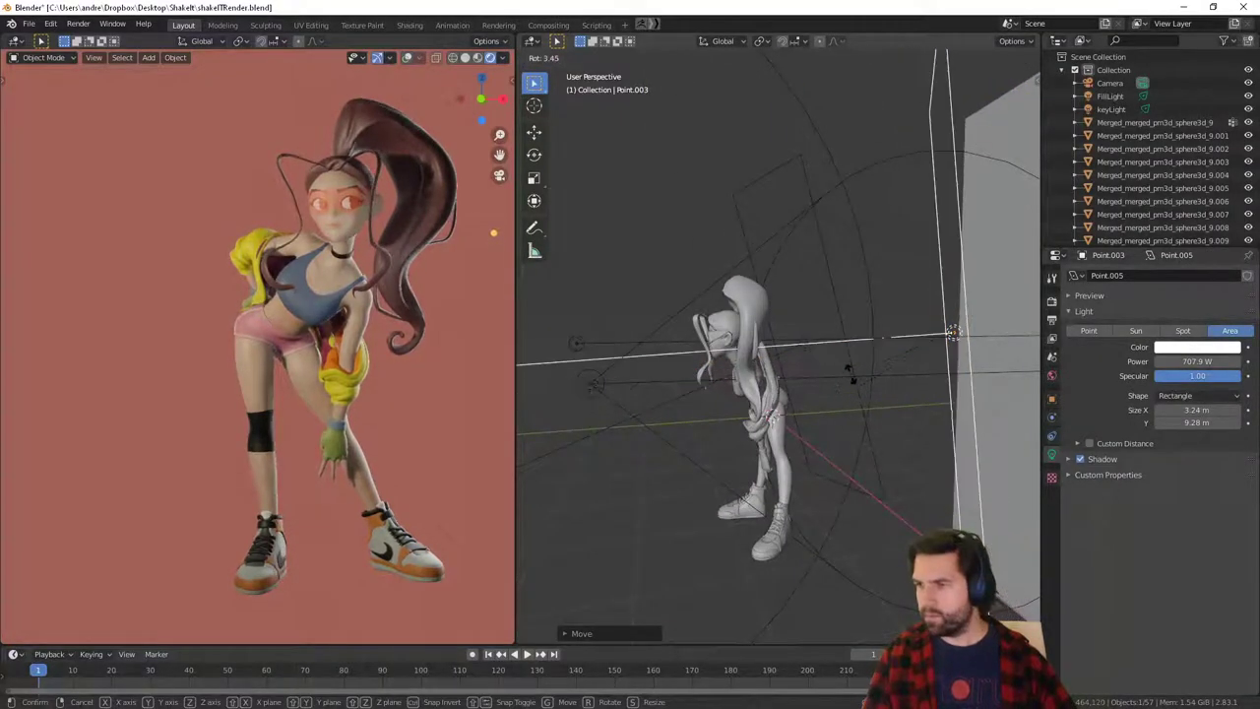
left_click(737, 431)
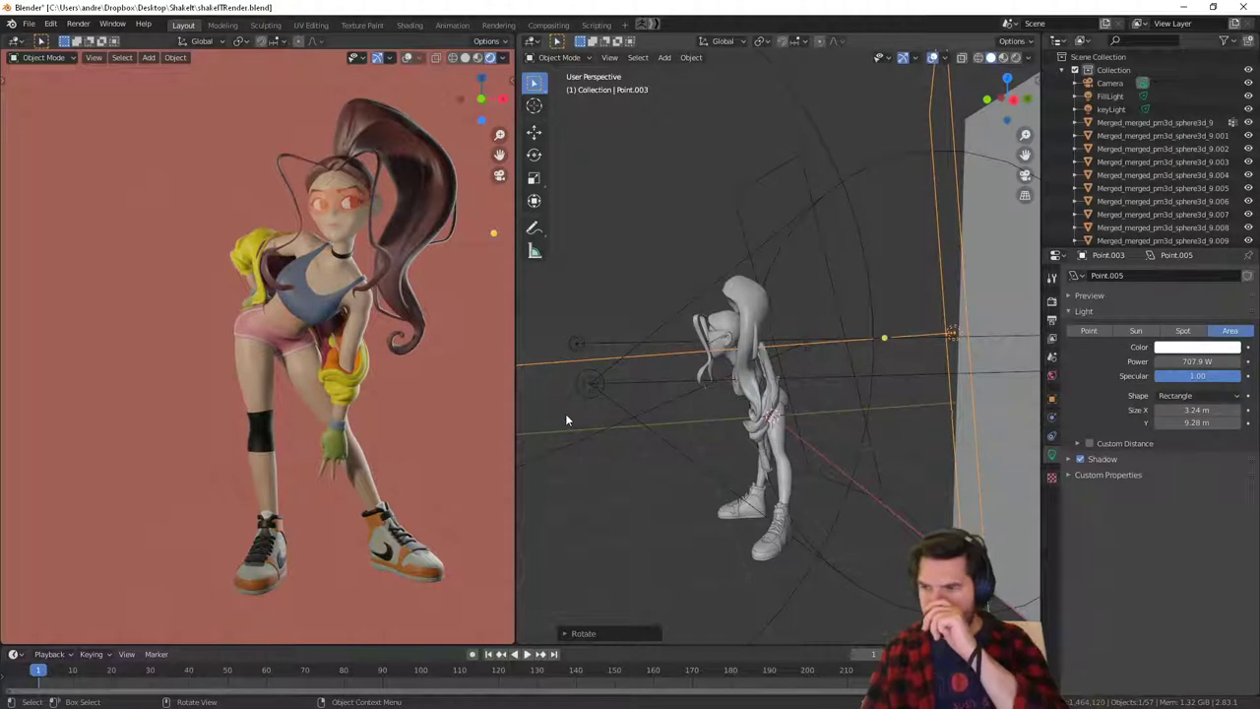
mouse_move(1197, 361)
left_mouse_down()
mouse_move(1117, 362)
mouse_move(1242, 360)
mouse_move(1190, 361)
left_mouse_up()
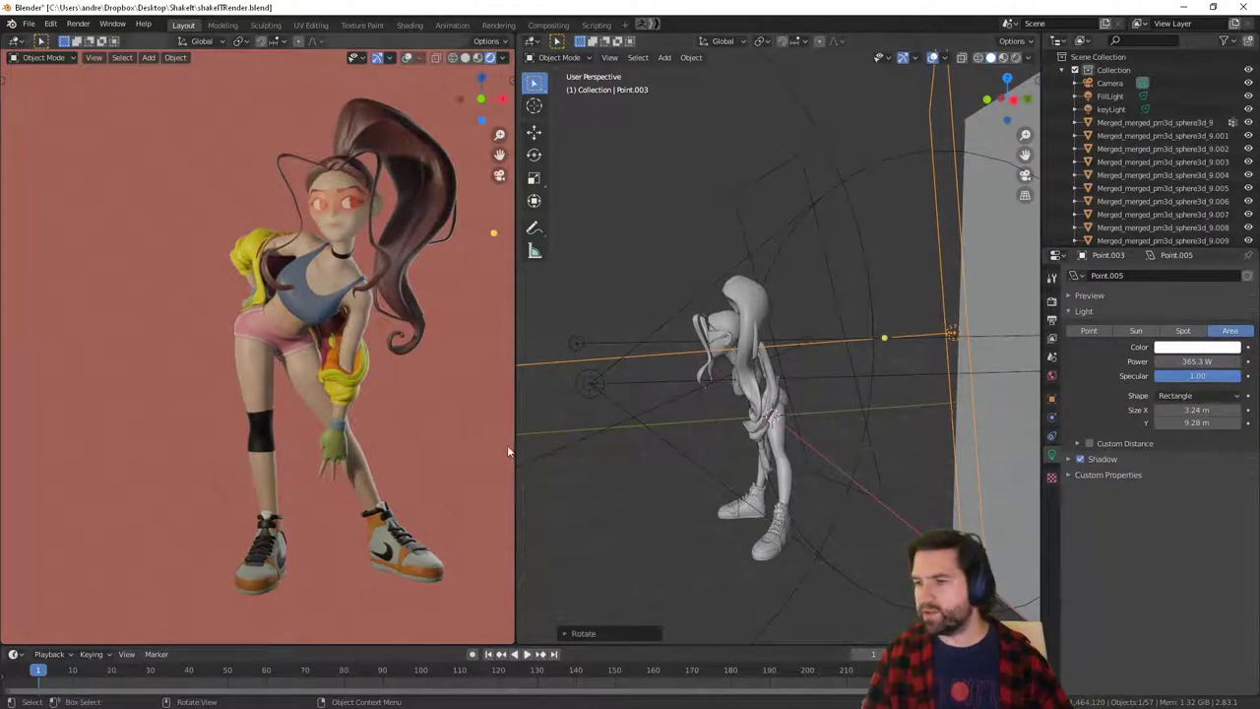
Move the other rear area light, opposite the ponytail, a little outward from the character.
middle_click_drag(593, 398, 707, 284)
left_click(847, 100)
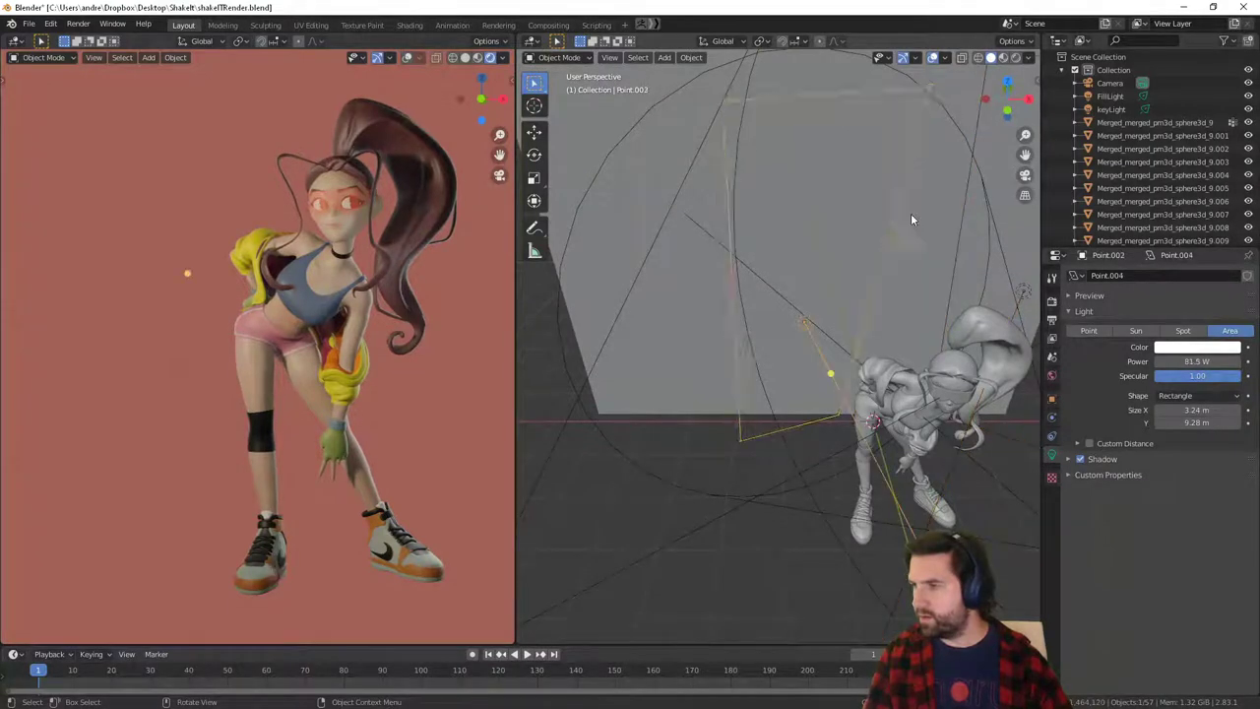
middle_click_drag(912, 217, 858, 378)
key("g")
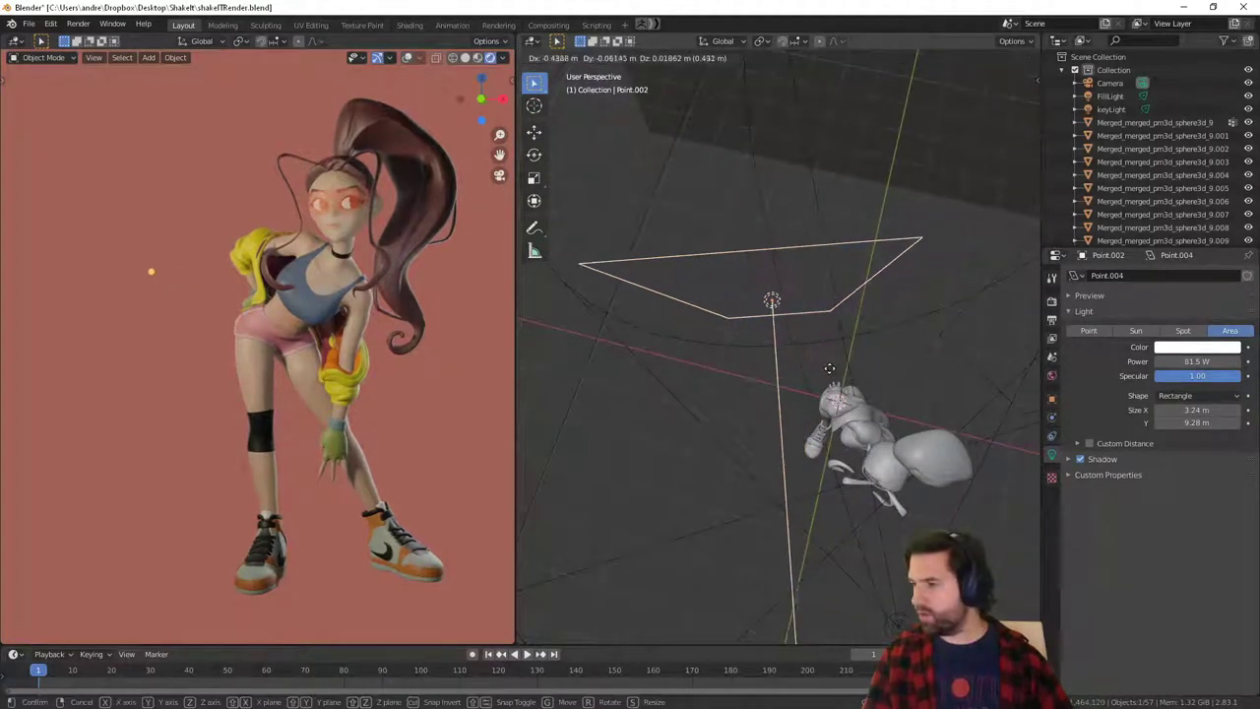
left_click(825, 367)
Rotate that area light slightly and raise its power to about 186.6 W.
middle_click_drag(914, 412, 958, 320)
key("r")
left_click(952, 369)
left_click_drag(1184, 362, 1206, 361)
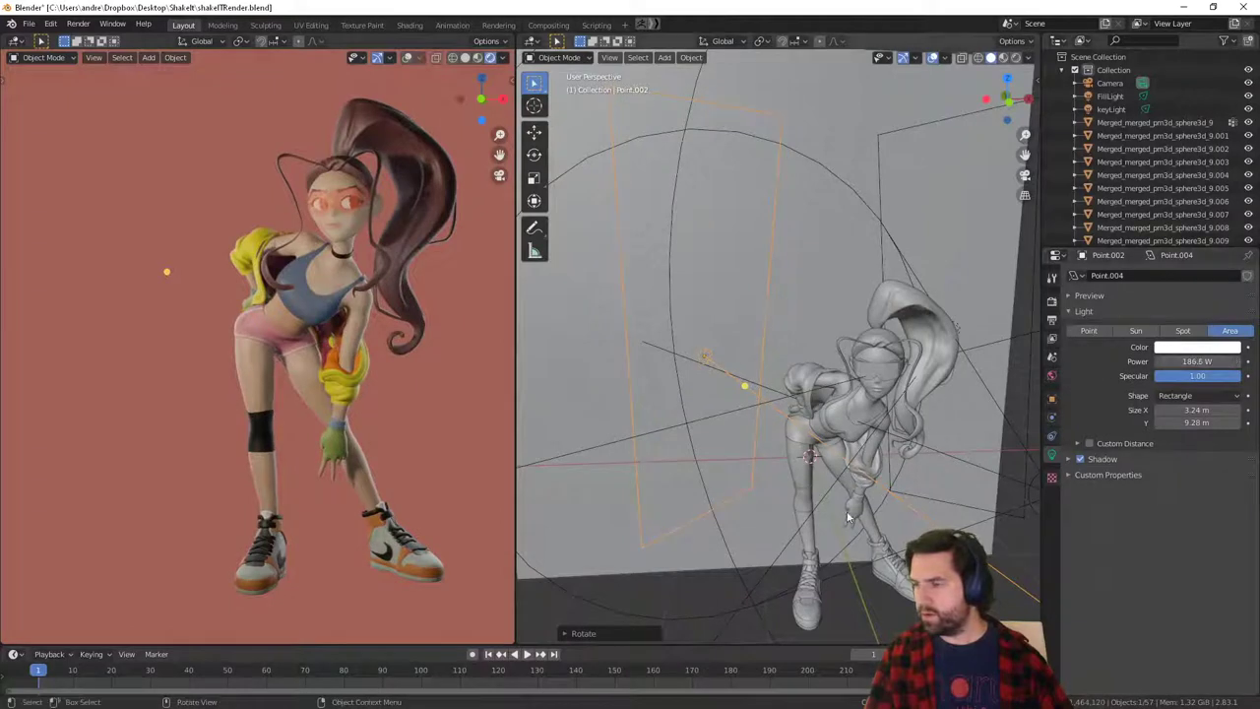
left_click(689, 286)
scroll(388, 223, "up", 2)
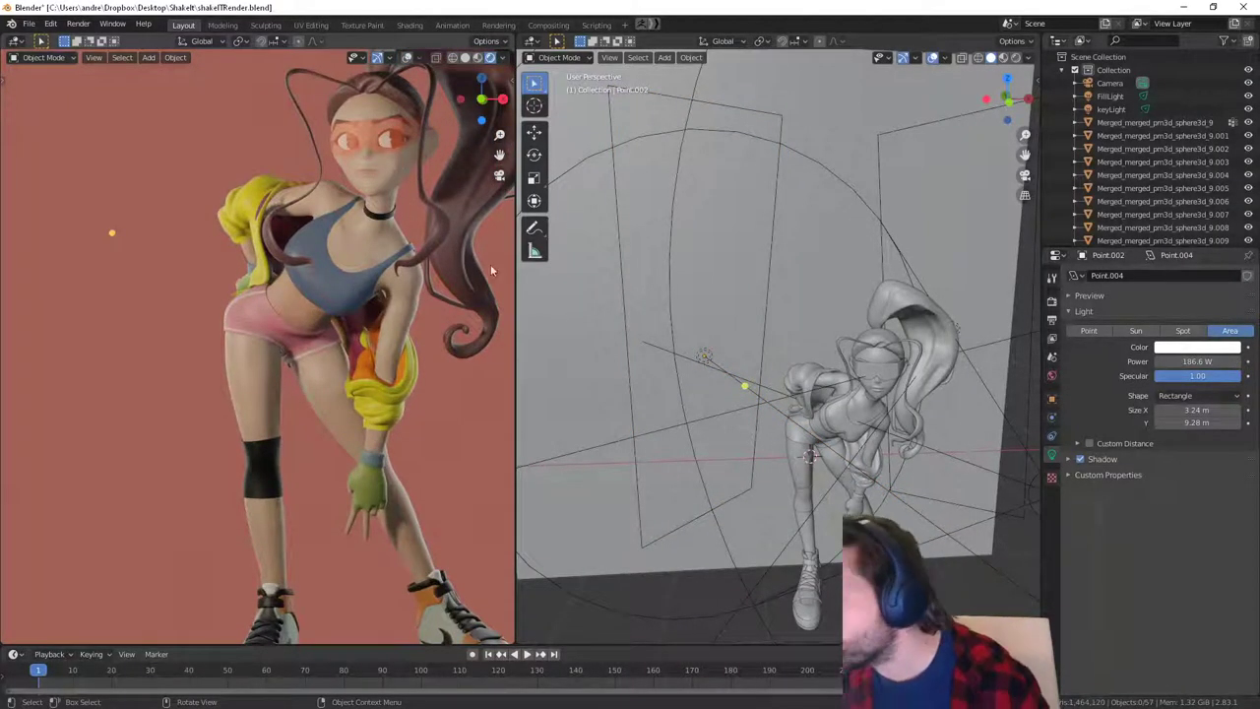
Apply flat shading to the visor over the character's eyes.
middle_click_drag(886, 404, 930, 414)
scroll(843, 384, "up", 8)
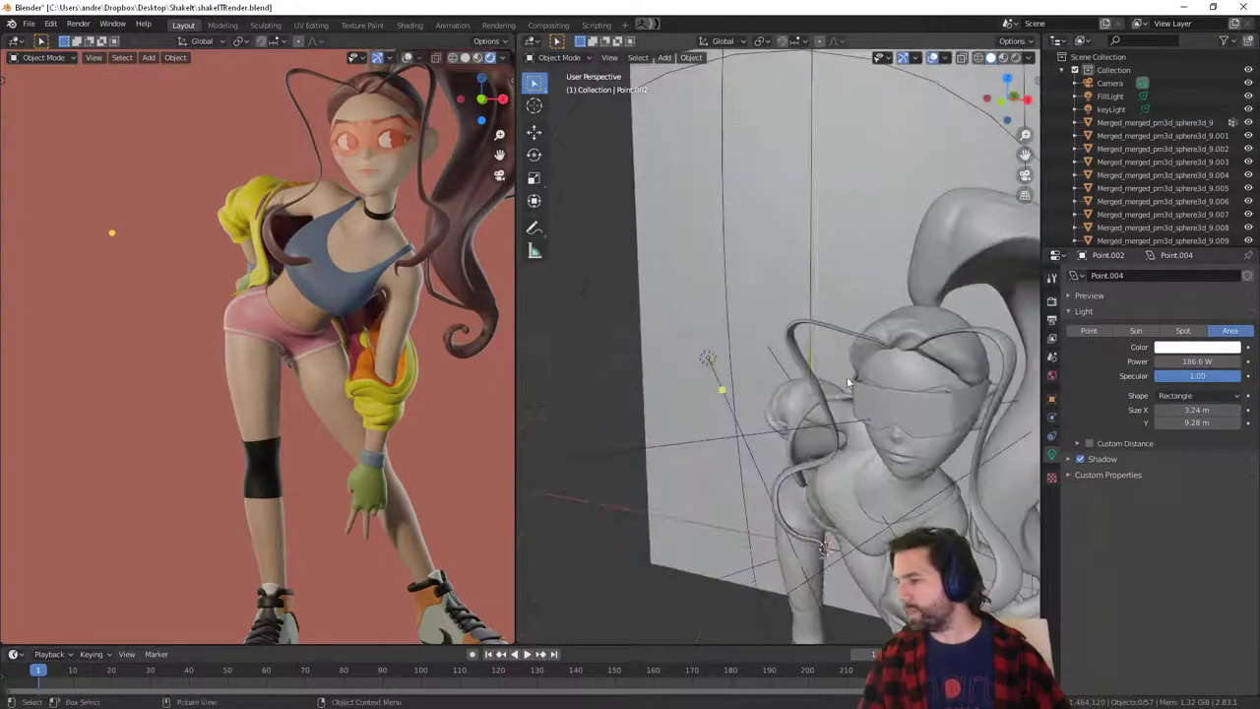
left_click(886, 254)
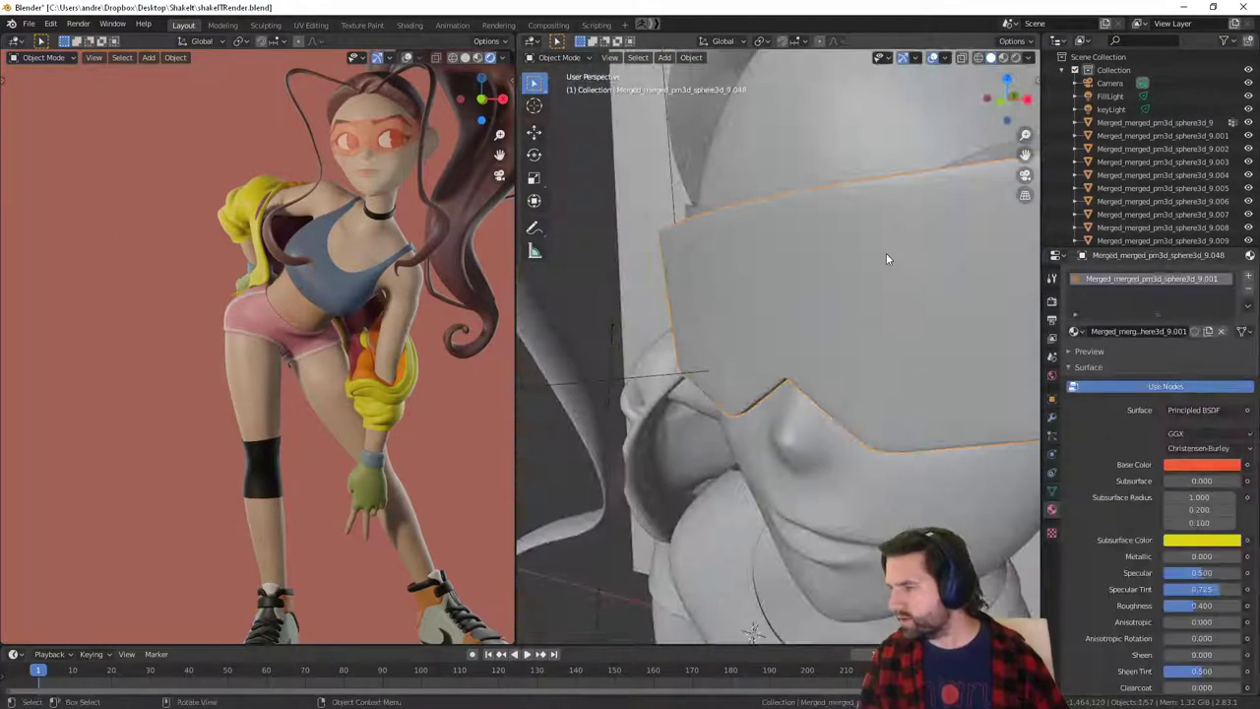
right_click(886, 255)
left_click(881, 264)
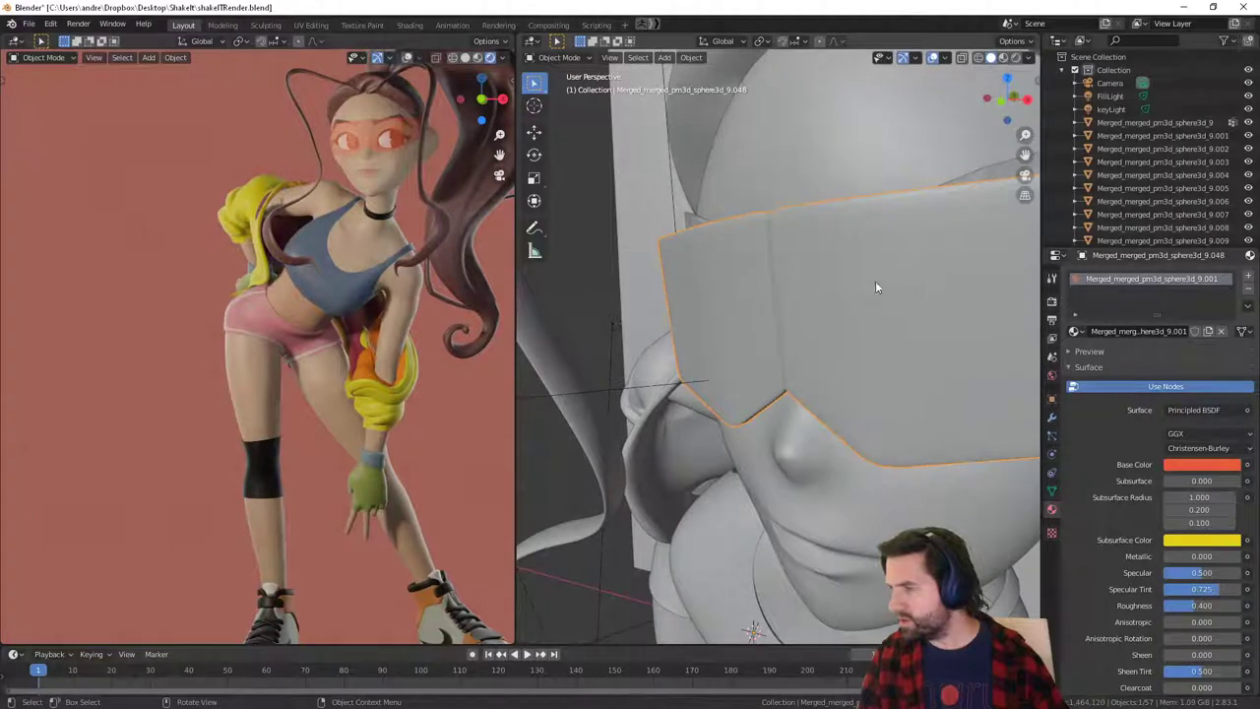
Apply flat shading to all objects in the scene and clear the selection.
scroll(711, 468, "down", 6)
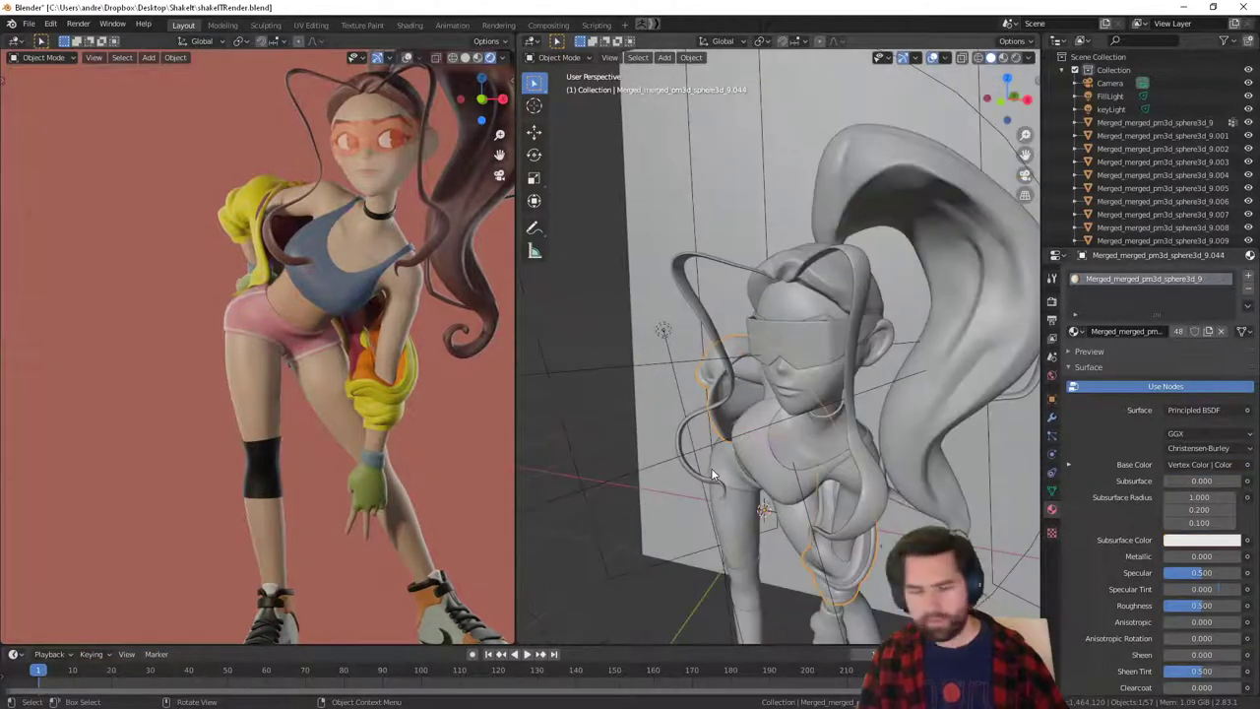
key("a")
right_click(753, 414)
left_click(755, 413)
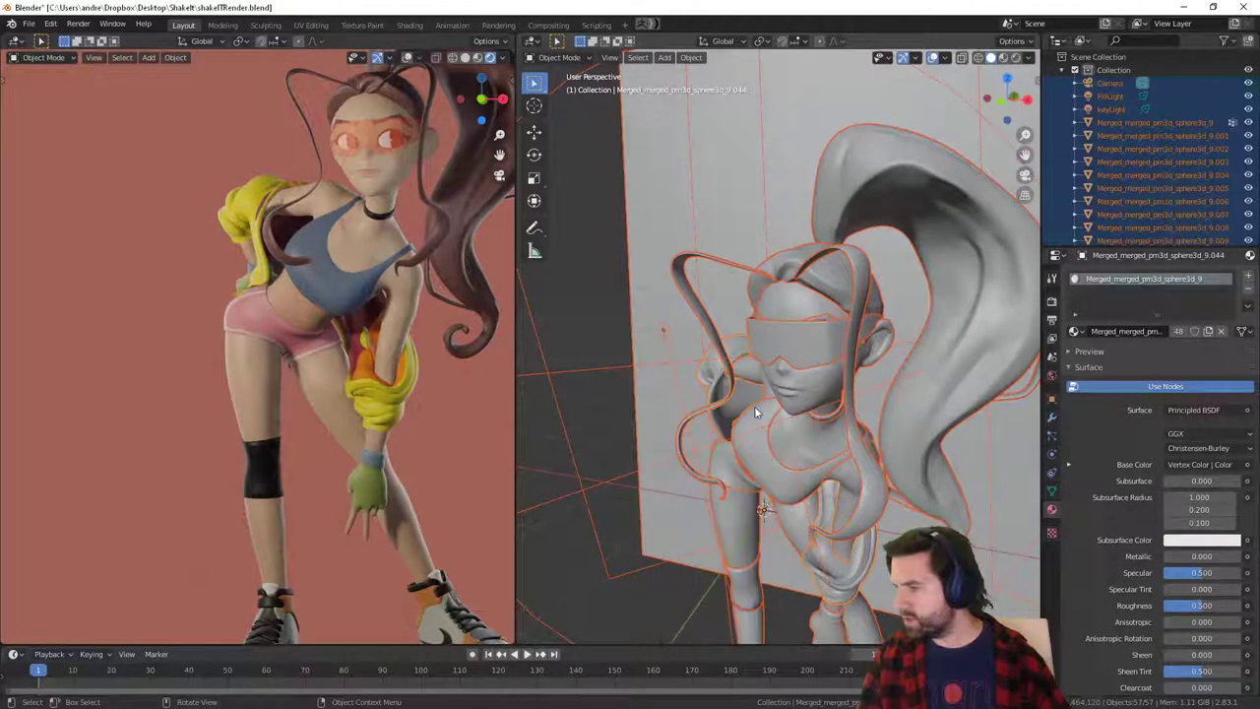
left_click(626, 611)
Set the subsurface color of the visor's material to black.
scroll(825, 387, "up", 5)
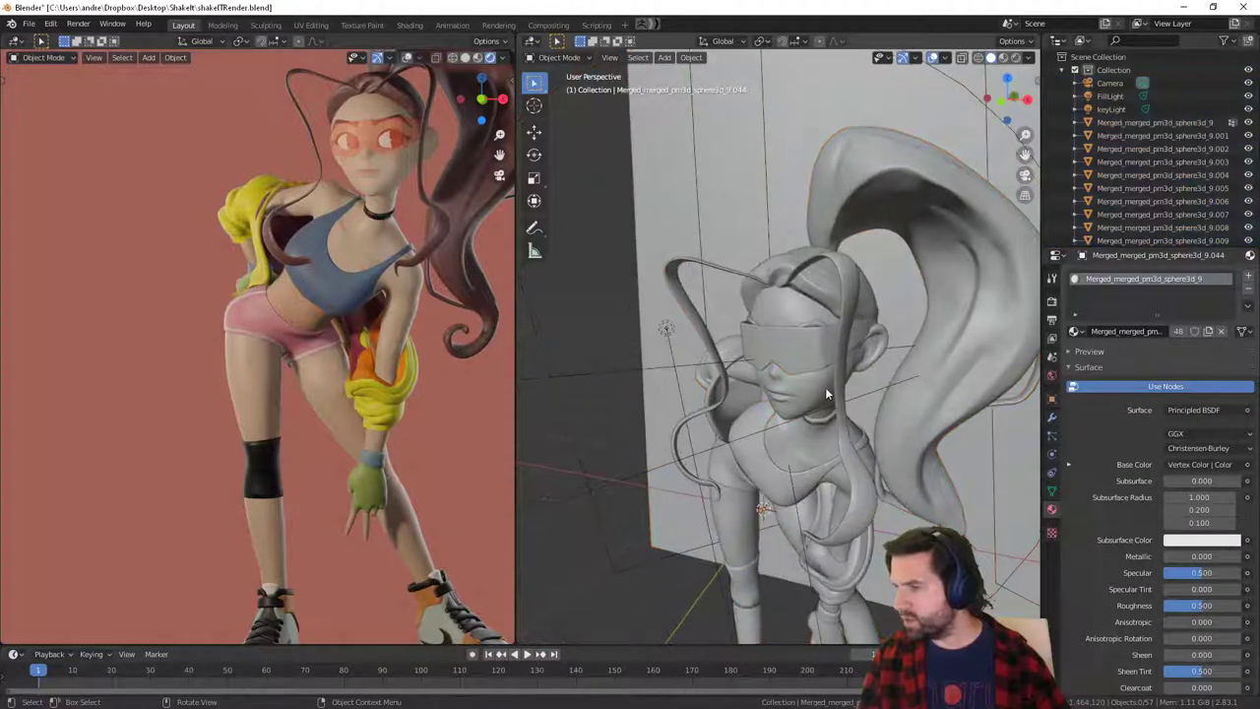
left_click(696, 351)
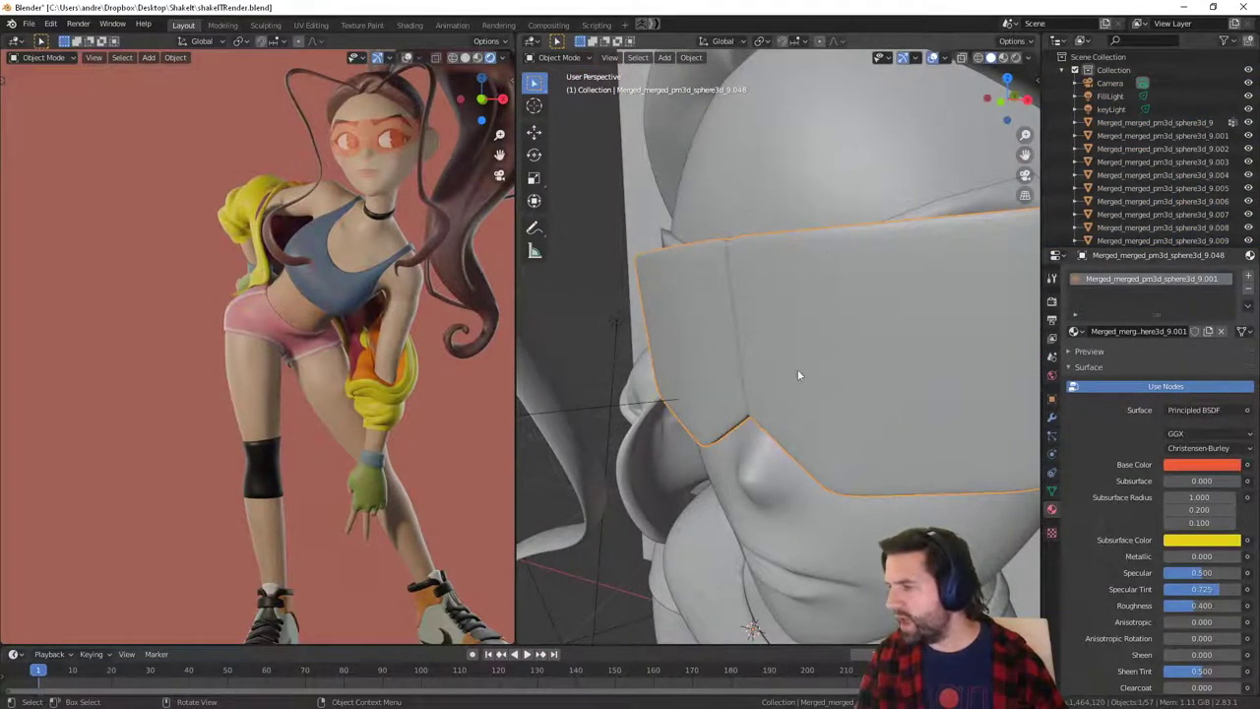
scroll(798, 375, "down", 5)
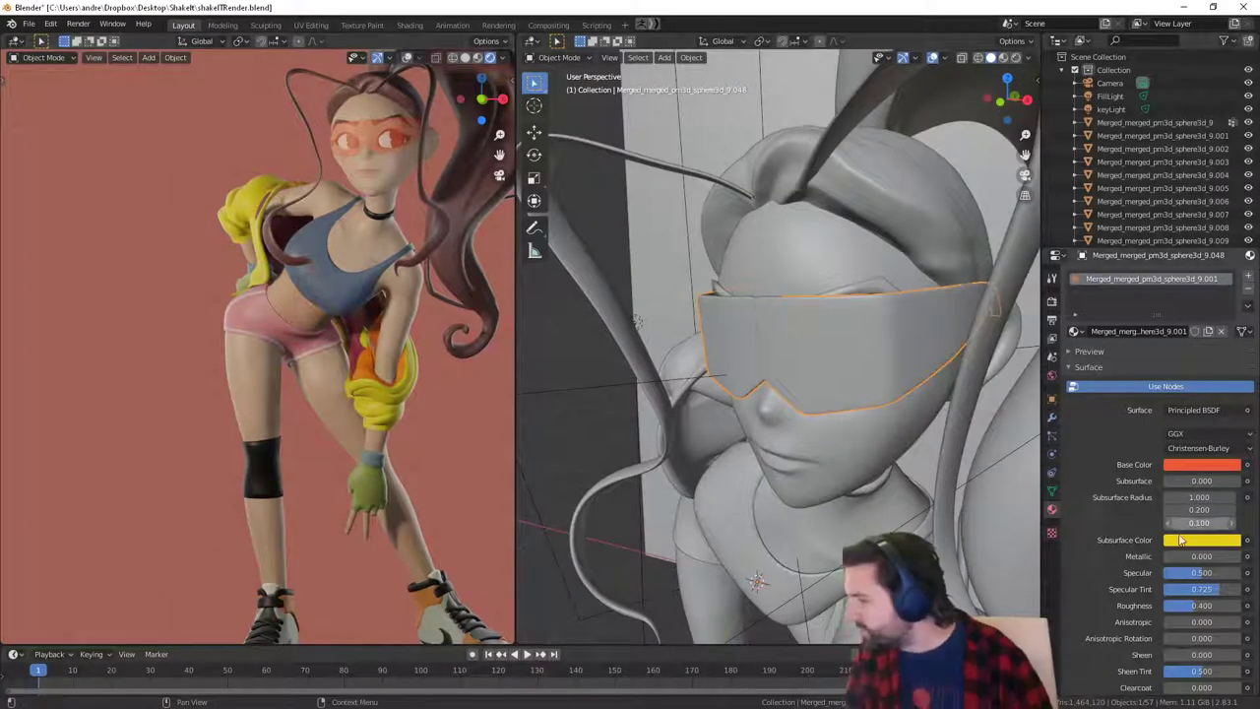
scroll(1181, 540, "down", 2)
left_click(1191, 490)
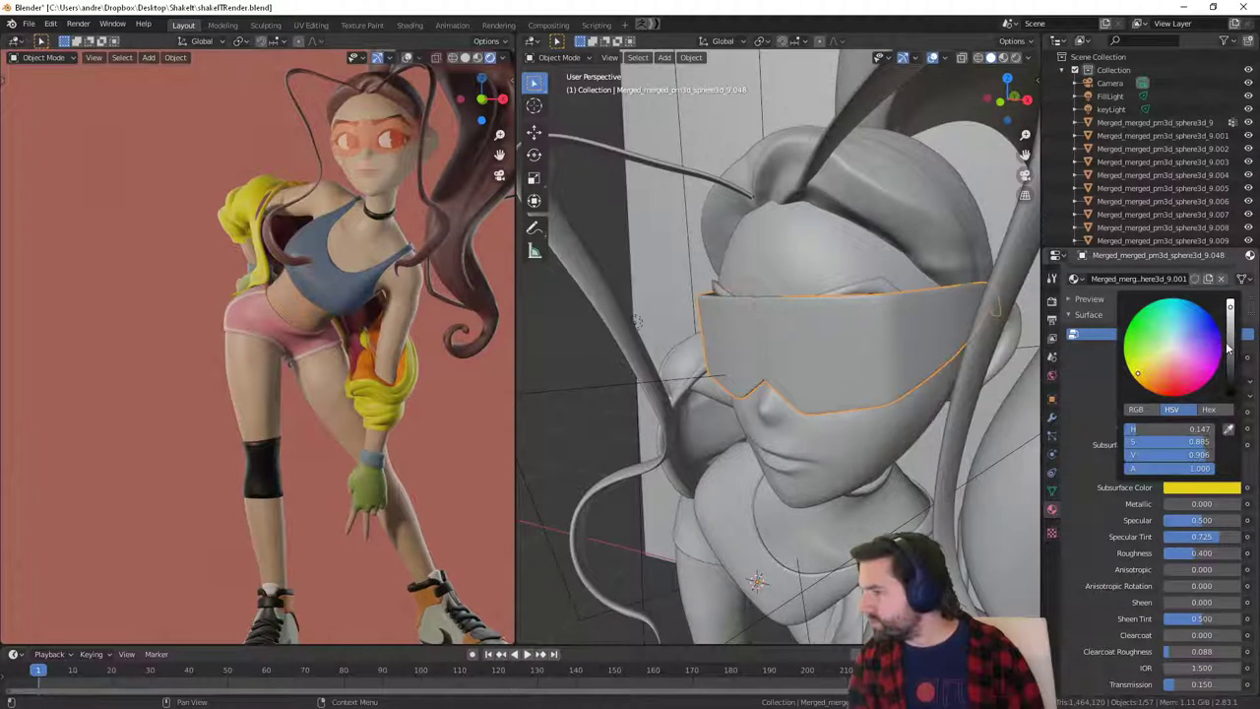
left_click_drag(1231, 307, 1231, 395)
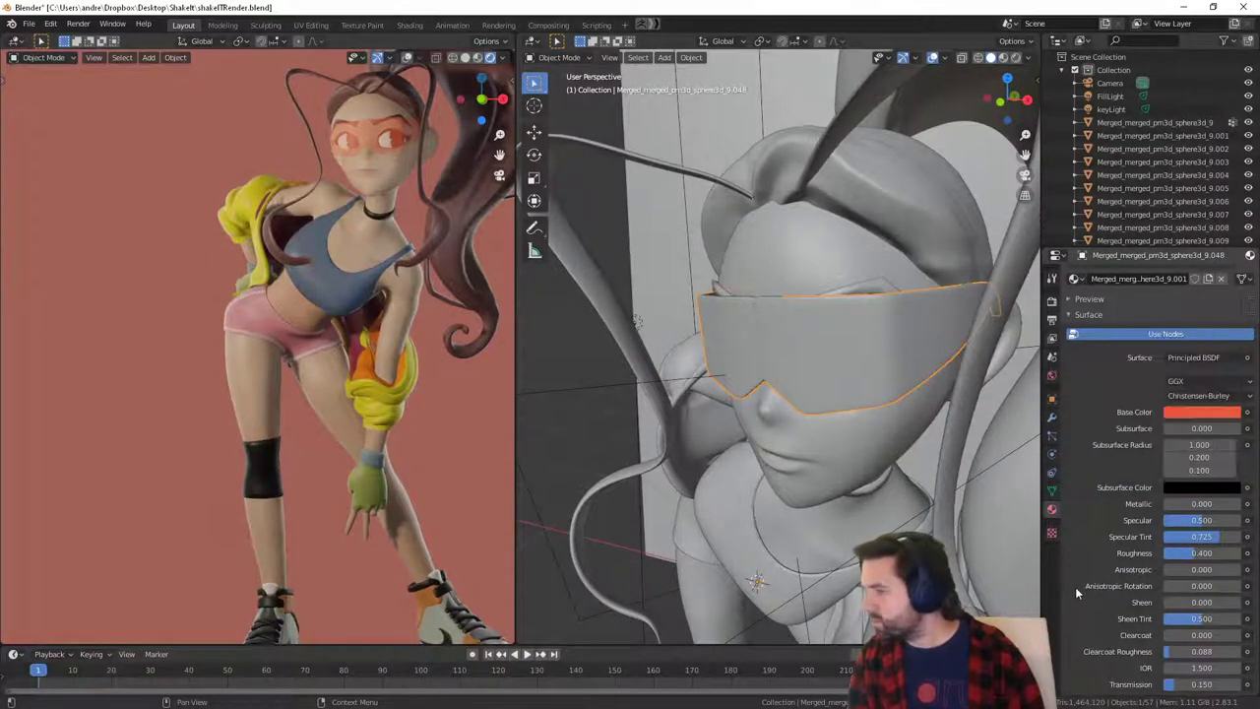
Lower the visor material's roughness to 0.350.
scroll(1127, 560, "down", 2)
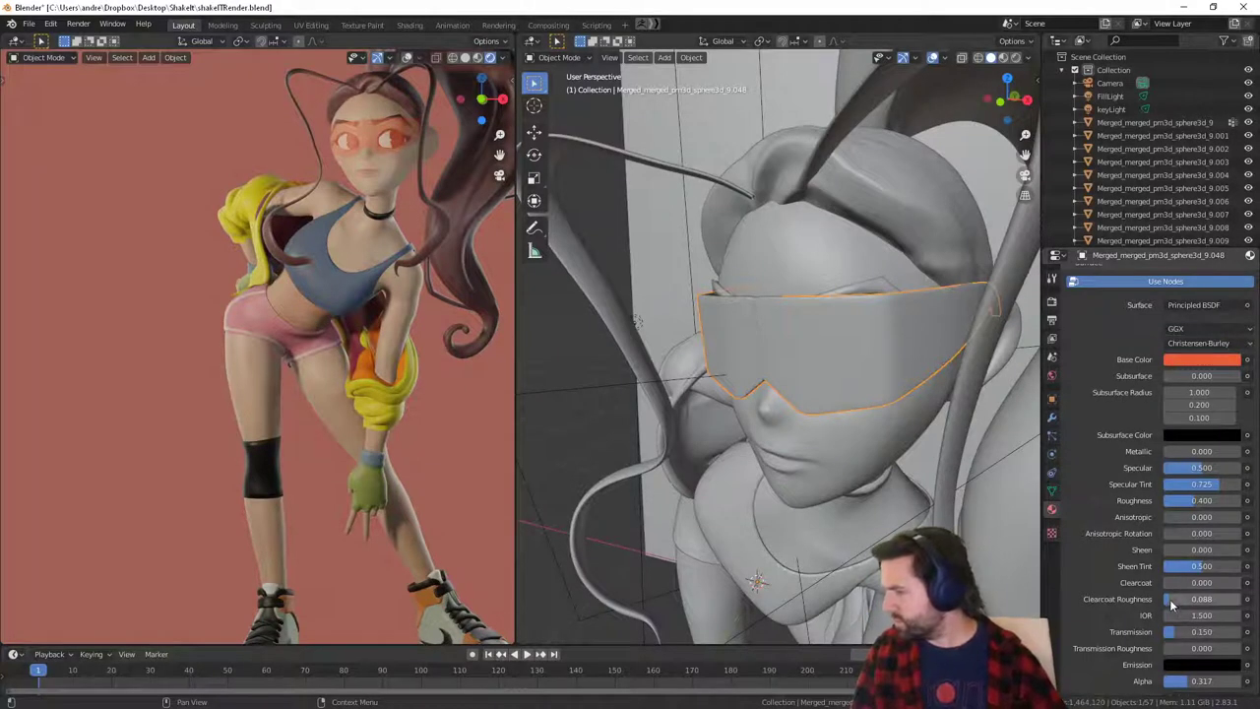
mouse_move(1201, 507)
left_mouse_down()
mouse_move(1235, 506)
mouse_move(1192, 506)
left_mouse_up()
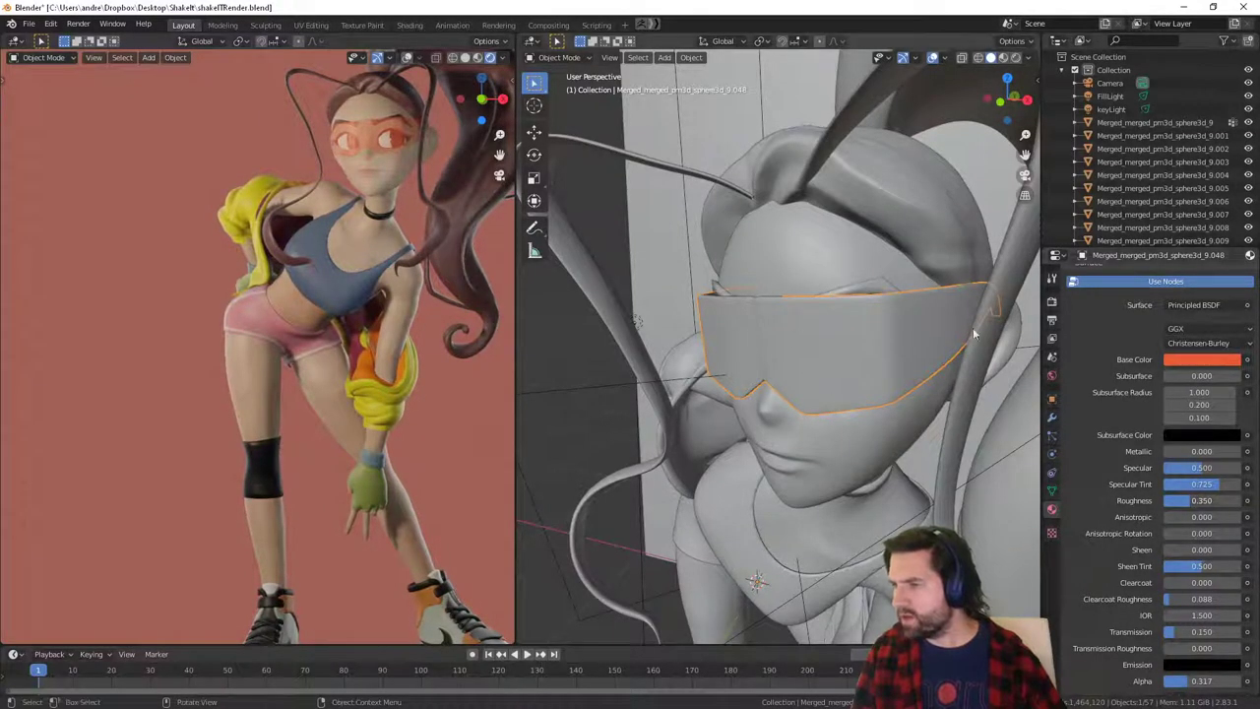
scroll(1149, 579, "down", 2)
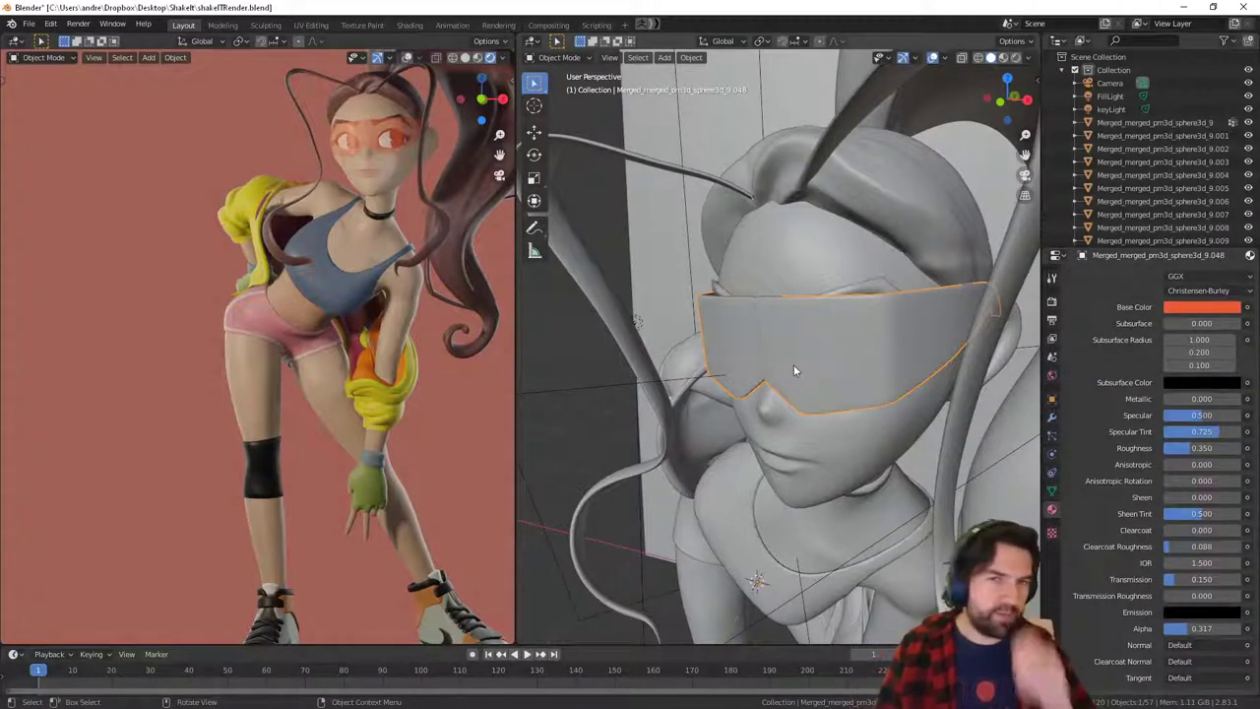
Add a new point light to the scene at the 3D cursor.
scroll(854, 363, "down", 7)
middle_click_drag(808, 463, 783, 362, "shift")
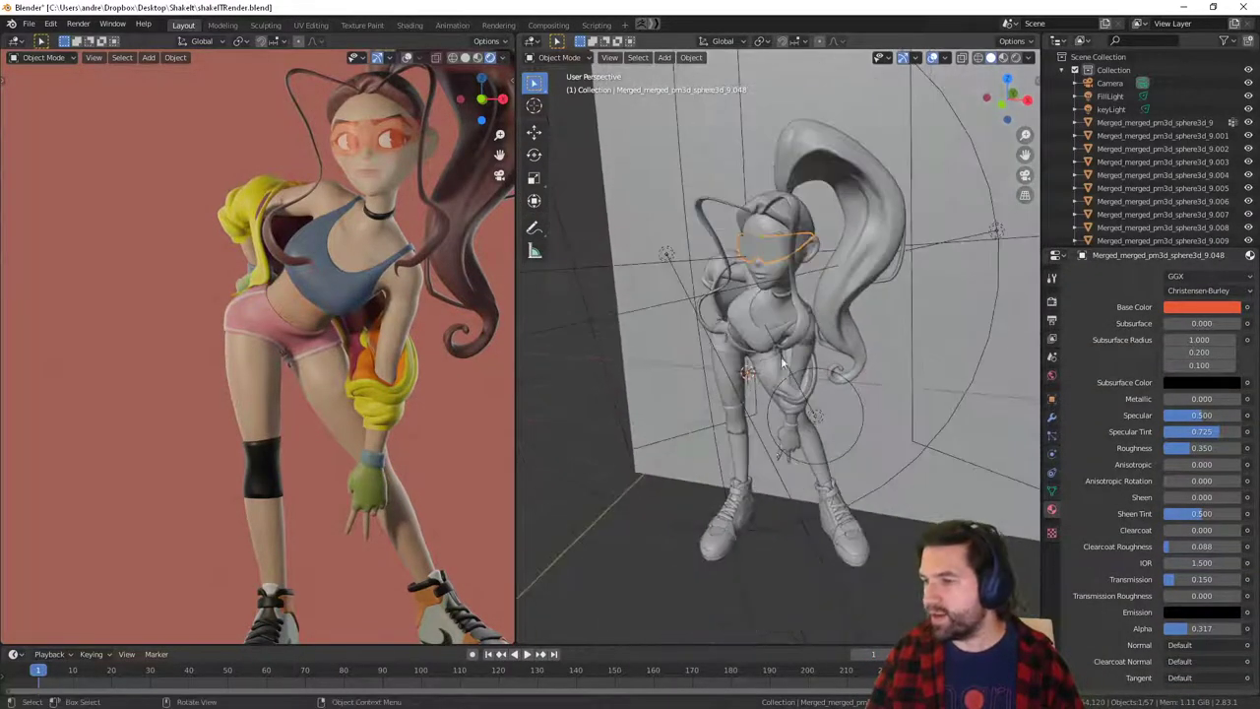
left_click(657, 445)
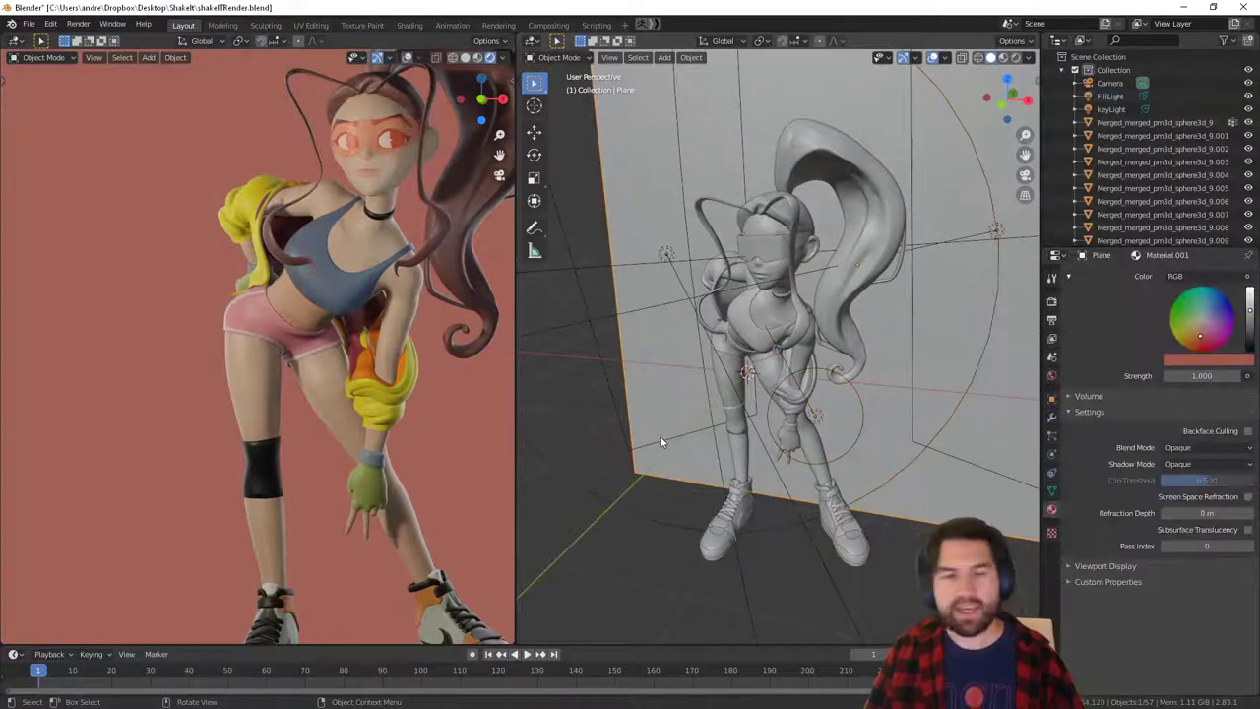
left_click(618, 405)
middle_click_drag(618, 405, 780, 548)
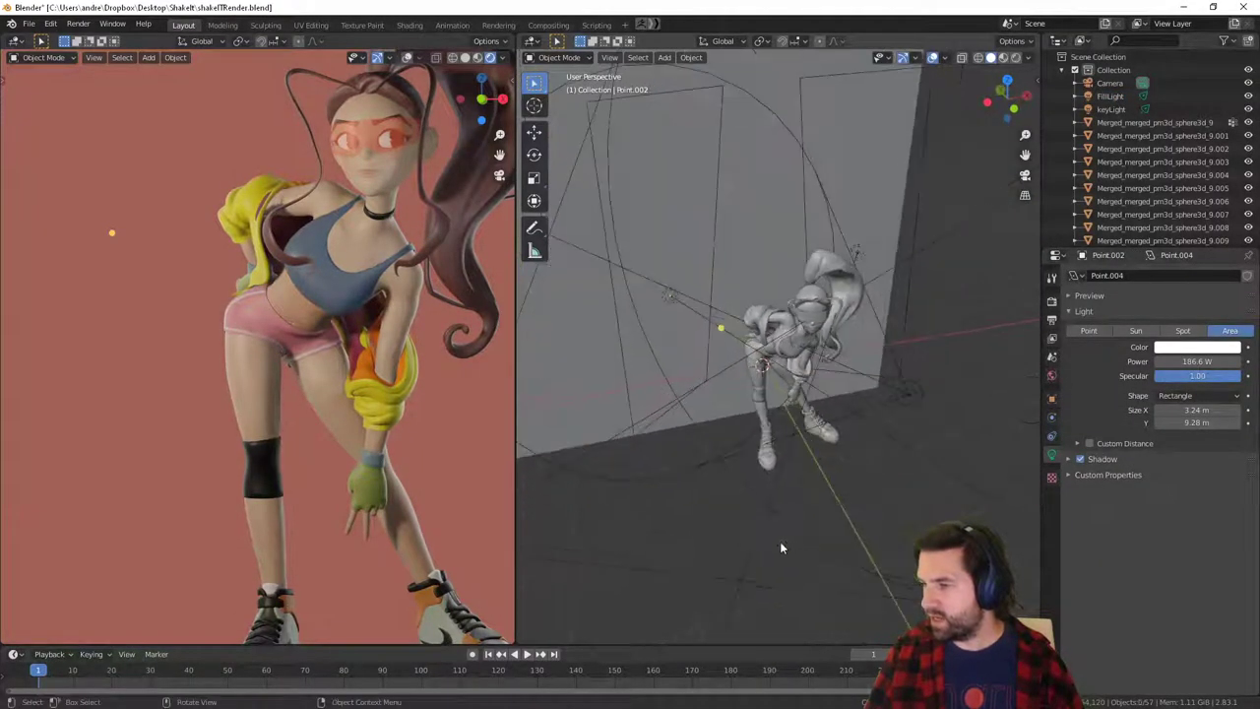
key("shift+a")
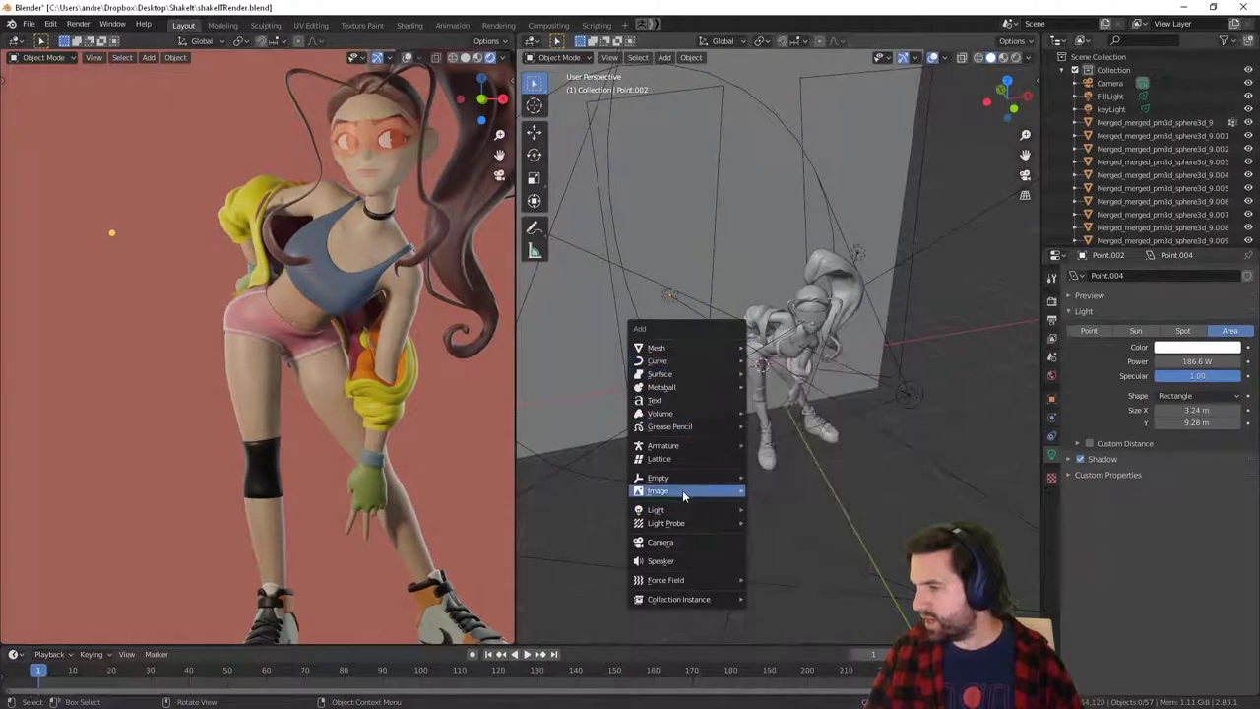
mouse_move(684, 512)
left_click(790, 510)
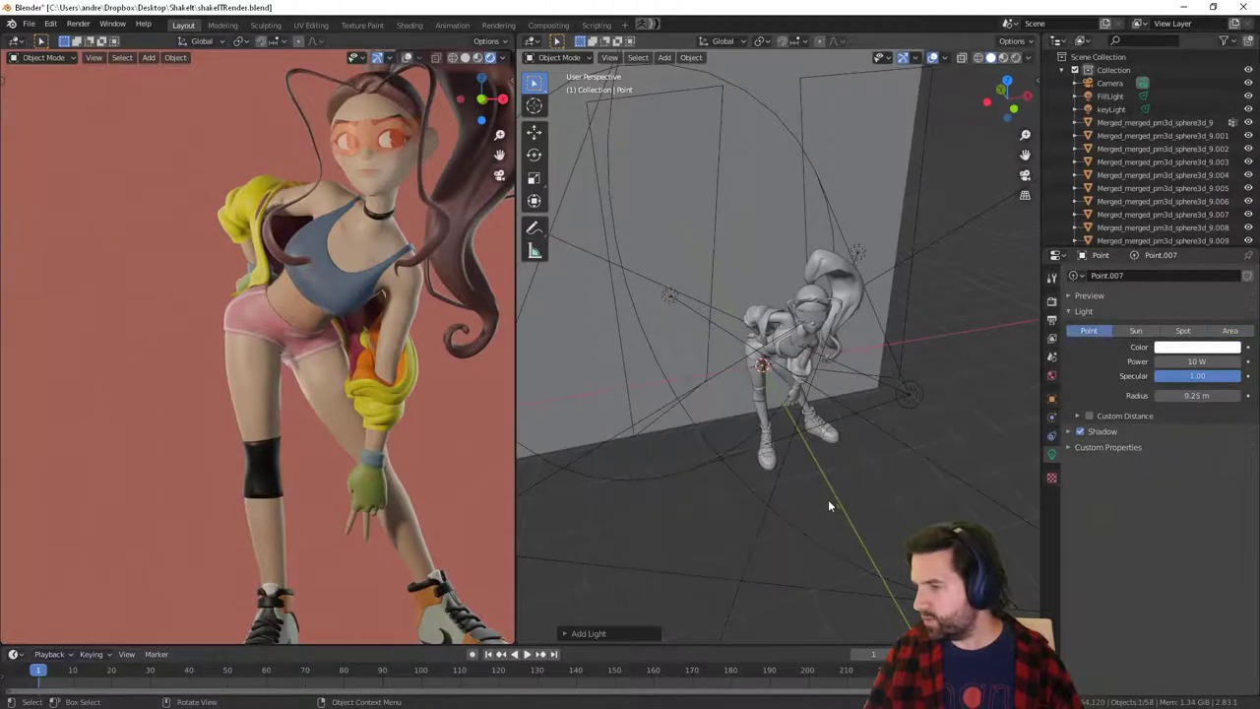
Move the new point light up in front of the character's face and lower its power to 0 W.
middle_click_drag(830, 504, 872, 368)
key("g")
left_click(907, 355)
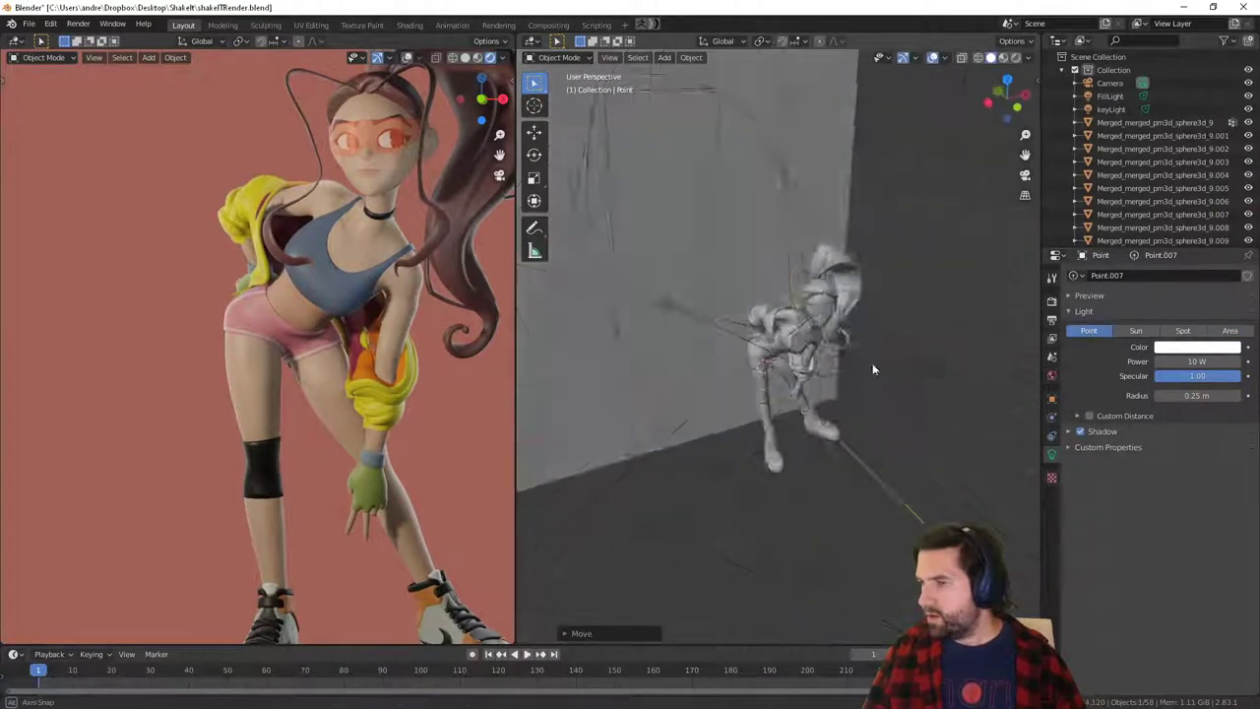
scroll(873, 368, "up", 4)
key("g")
left_click(988, 392)
middle_click_drag(988, 392, 884, 354)
key("g")
left_click(690, 315)
scroll(810, 322, "up", 4)
key("g")
left_click(868, 345)
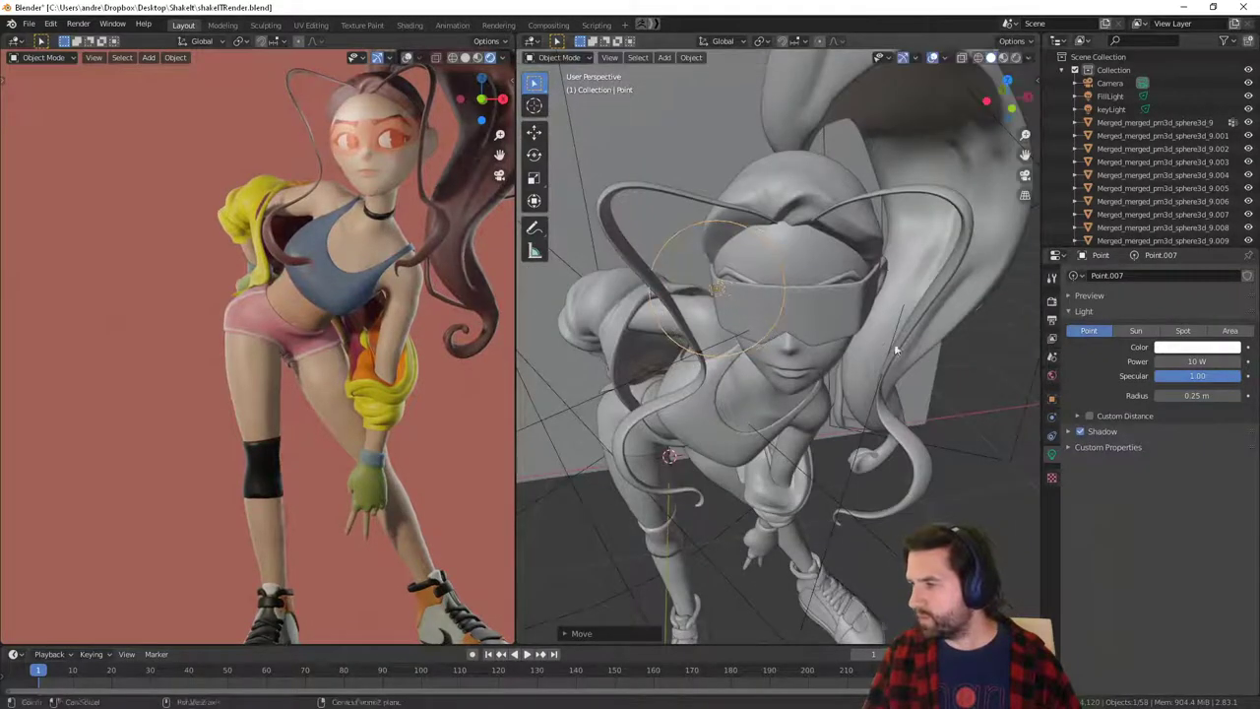
left_click_drag(1200, 361, 1159, 364)
Convert the new light near the face to a spot light and narrow its cone to about 16.3°.
middle_click_drag(825, 333, 858, 369)
scroll(858, 370, "up", 4)
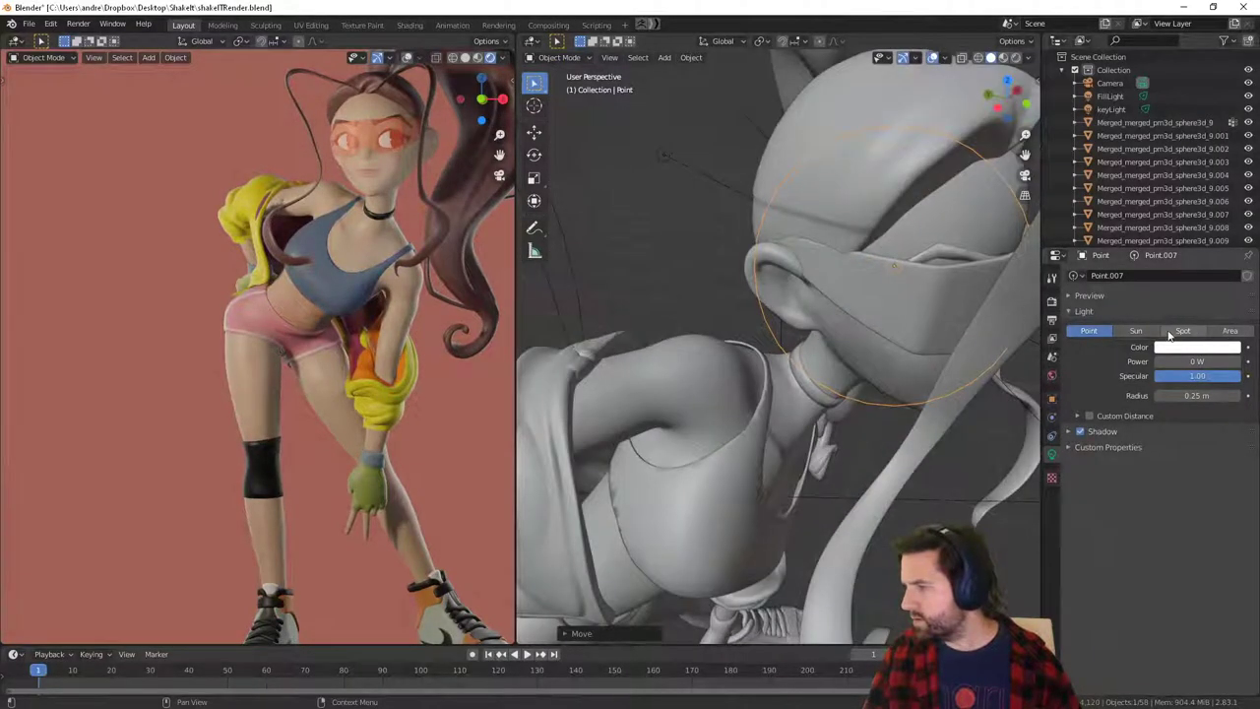
left_click(1181, 331)
middle_click_drag(952, 466, 799, 580)
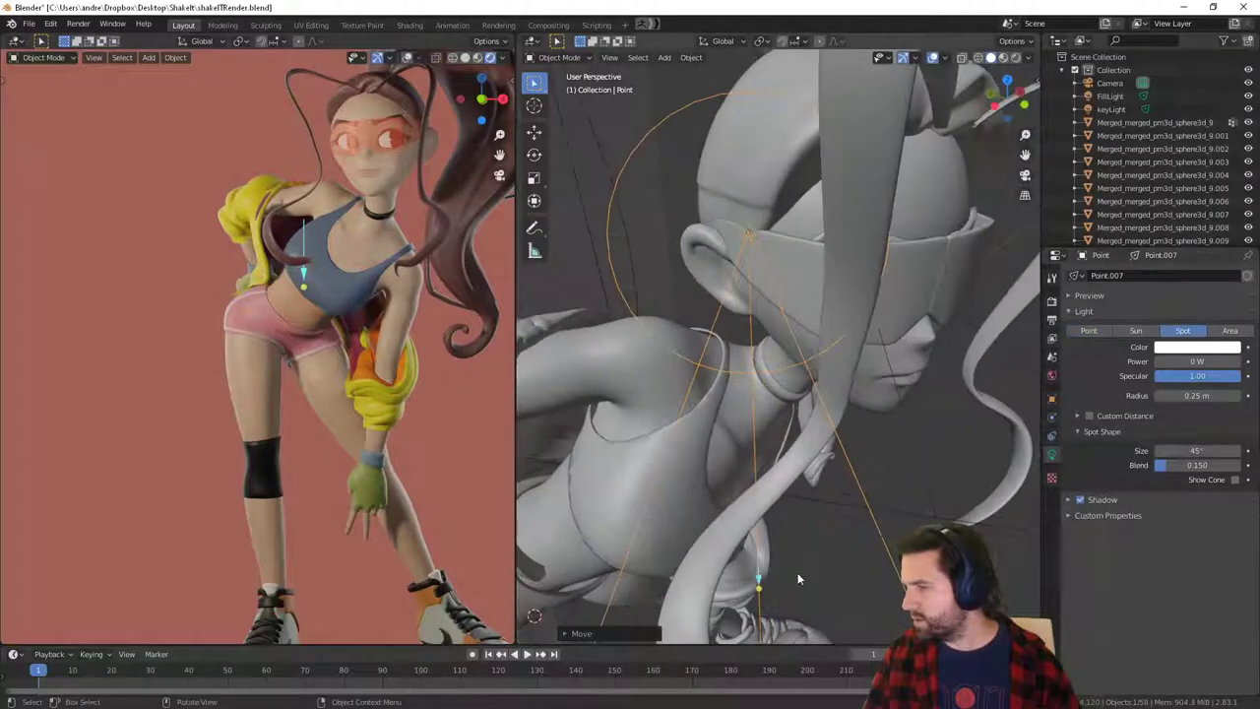
left_click_drag(762, 576, 827, 453)
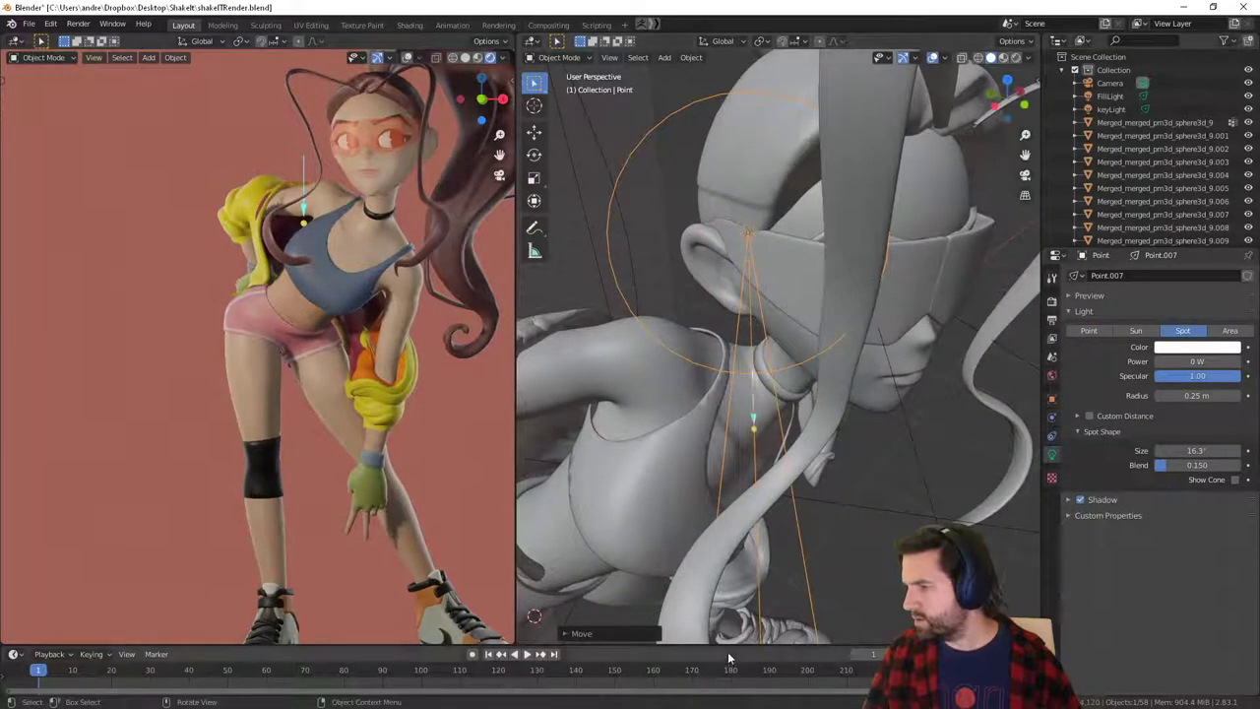
Aim the new spot light at the visor and nudge its position in front of the character's face.
scroll(747, 402, "down", 5)
left_click_drag(766, 412, 854, 296)
middle_click_drag(852, 307, 787, 333)
scroll(787, 333, "up", 6)
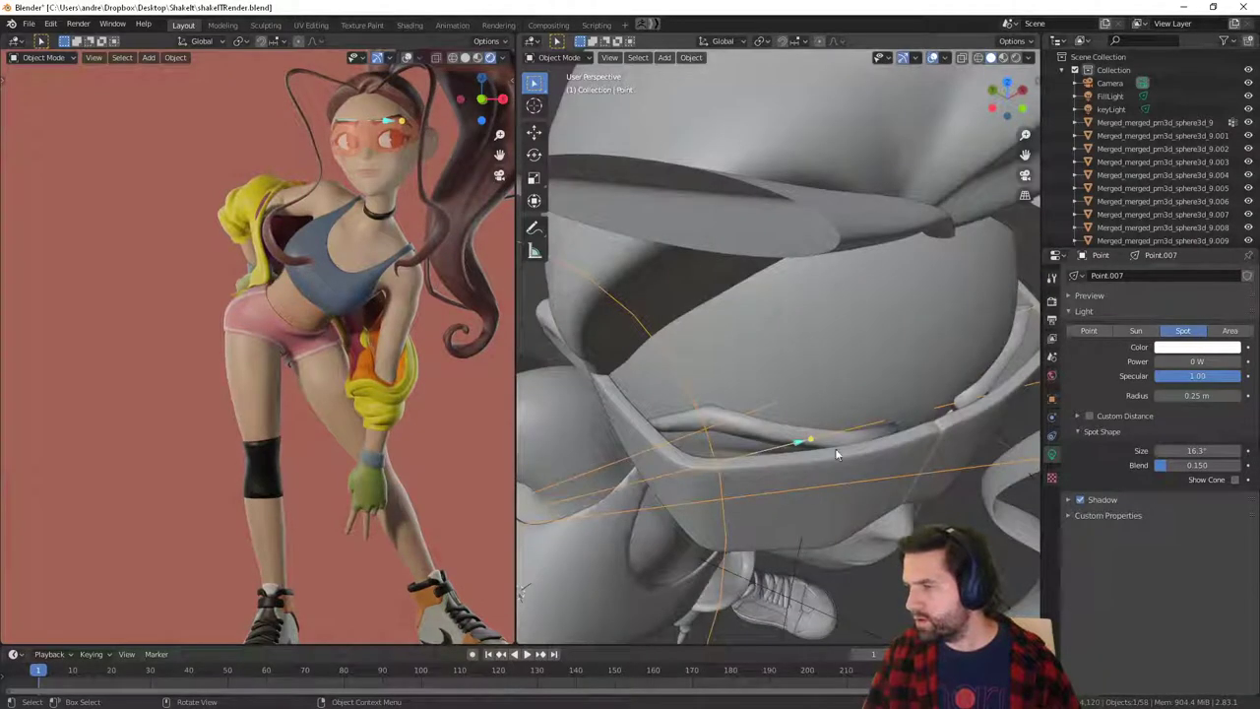
key("g")
left_click_drag(696, 468, 680, 464)
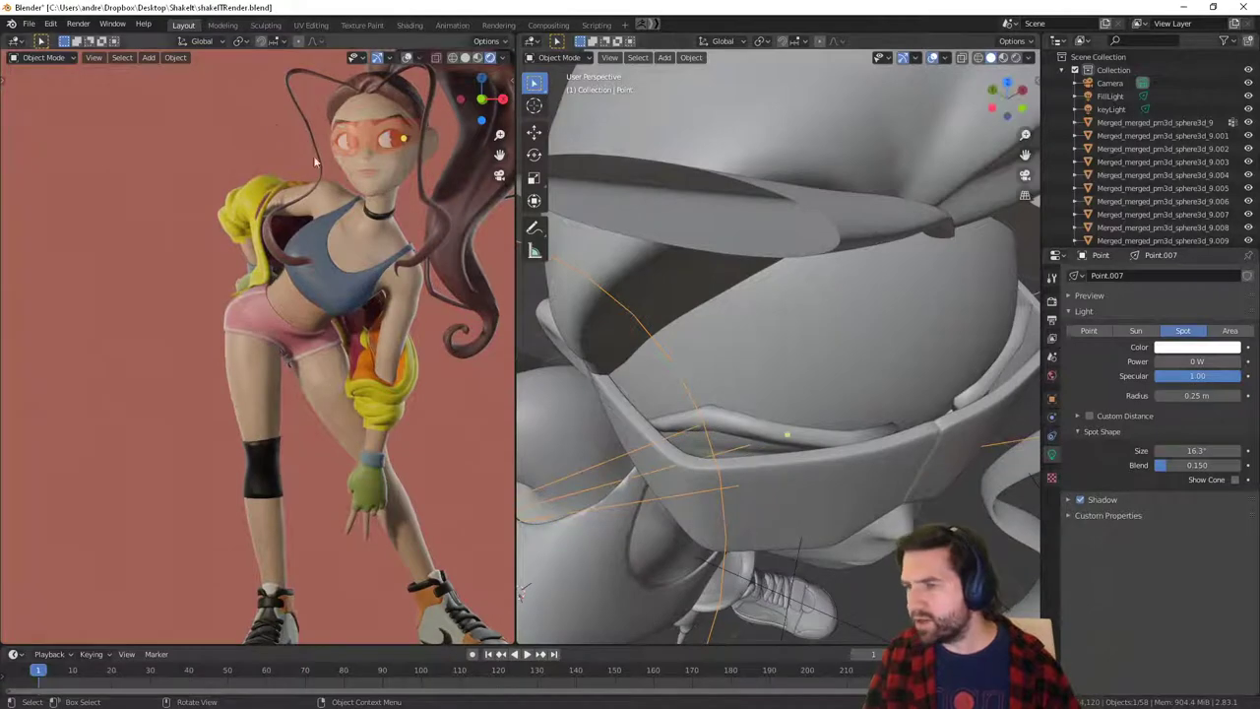
Return the rendered viewport to the camera view and fine-tune the spot light's aim on the face.
scroll(335, 162, "up", 3)
middle_click_drag(406, 123, 439, 160)
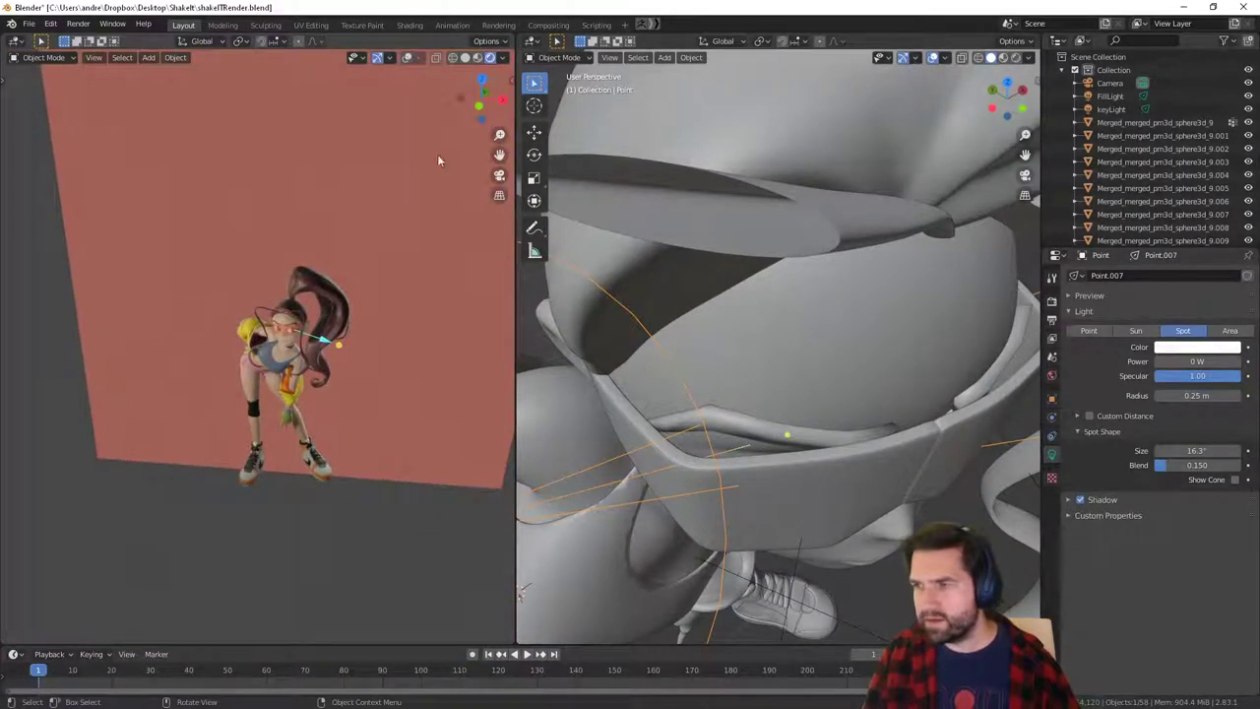
left_click(504, 176)
scroll(283, 229, "up", 2)
scroll(325, 218, "down", 2)
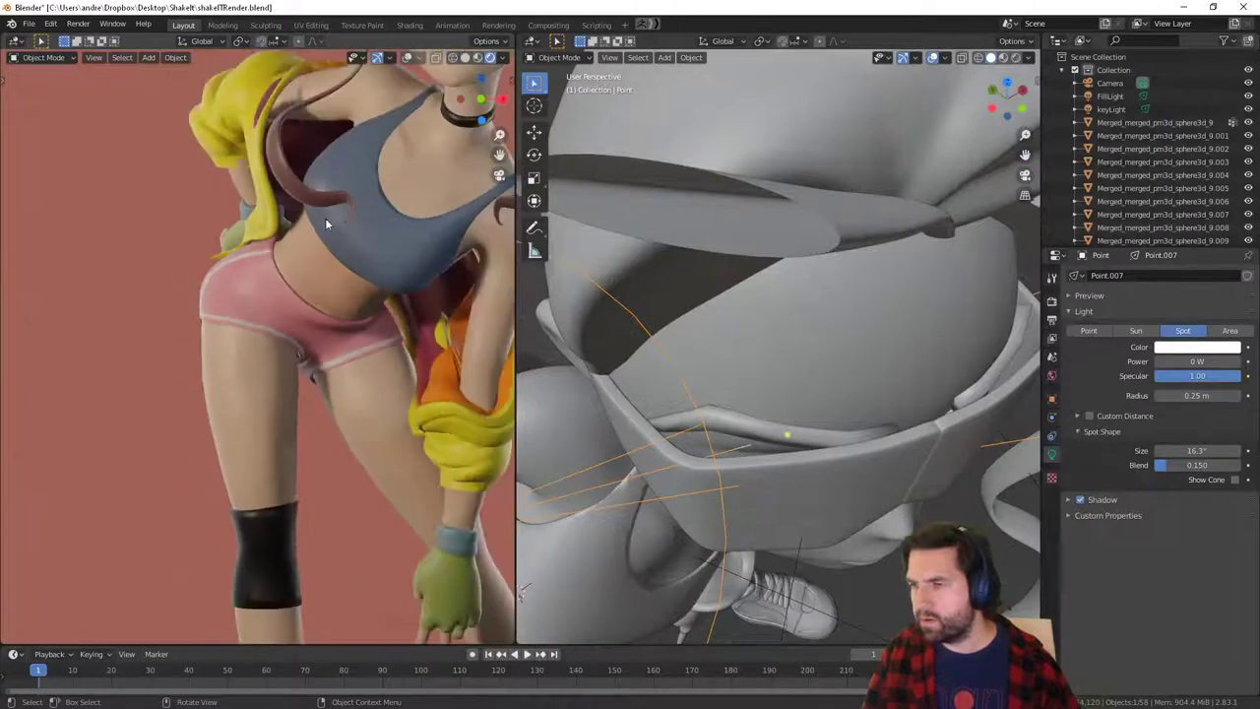
scroll(325, 218, "down", 2)
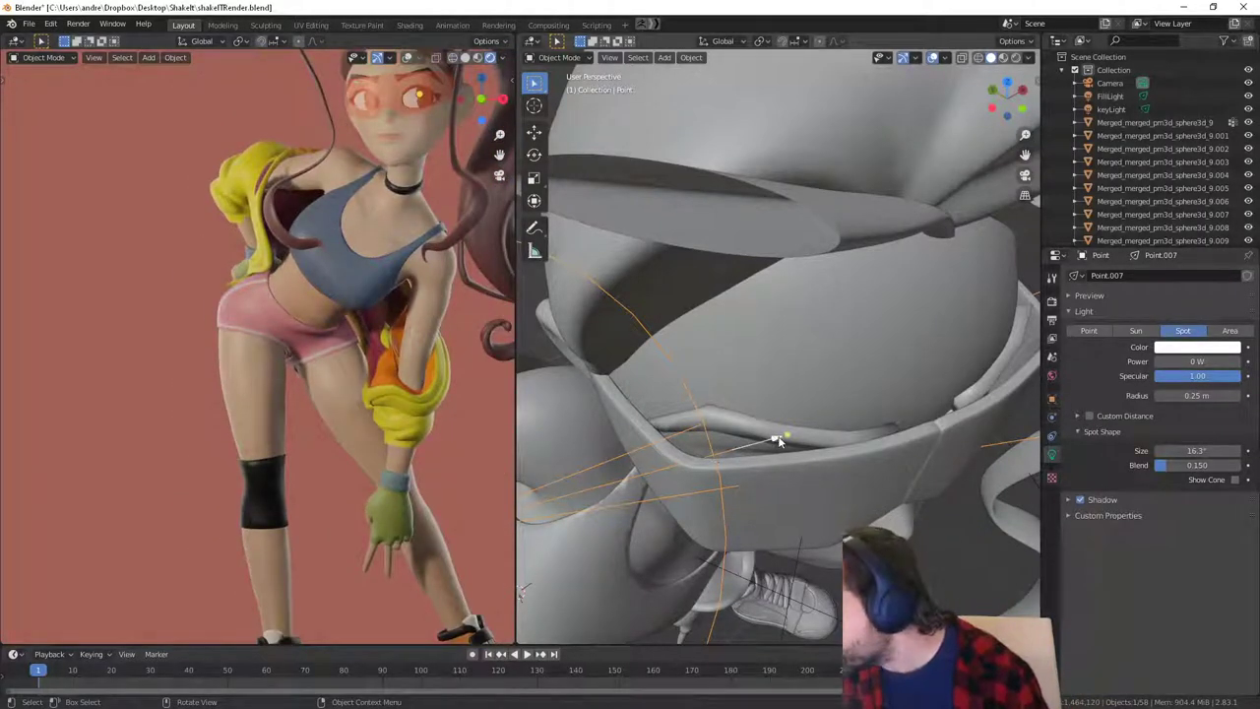
left_click_drag(786, 432, 689, 463)
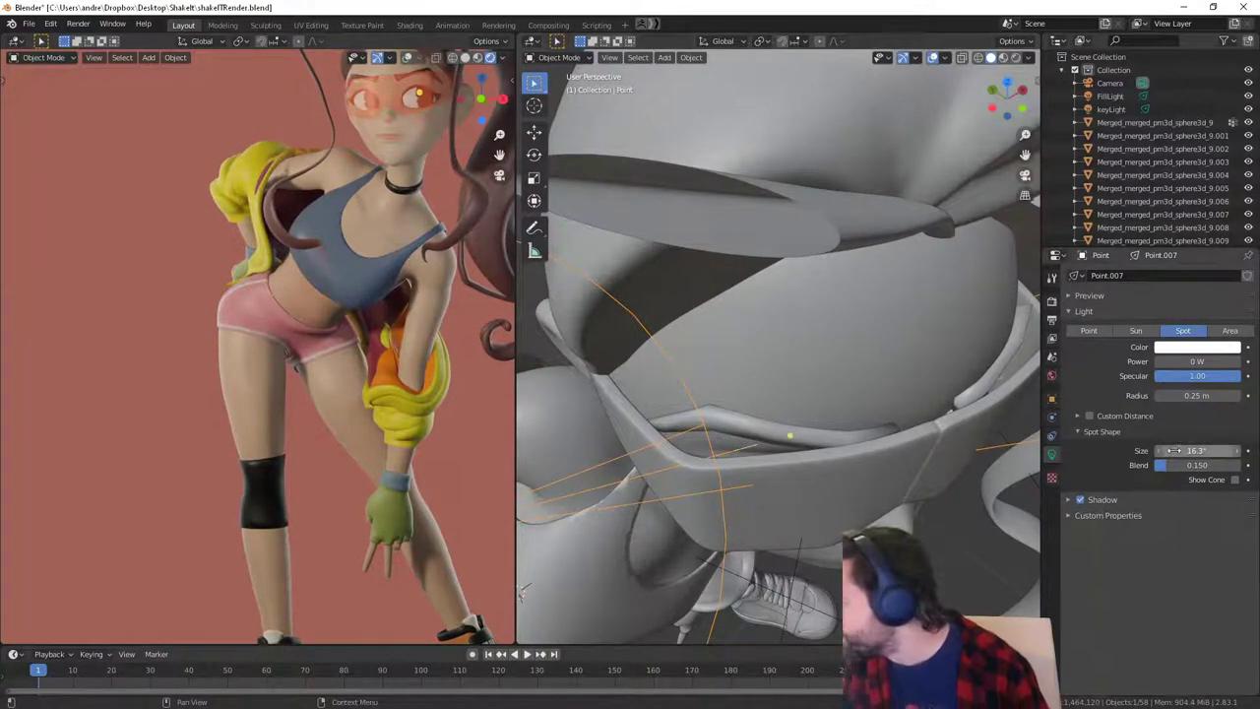
Set the face spot light to 37.4 W power, 0.21 m radius, 16.2° cone size and 1.000 blend.
left_click_drag(1174, 450, 1241, 466)
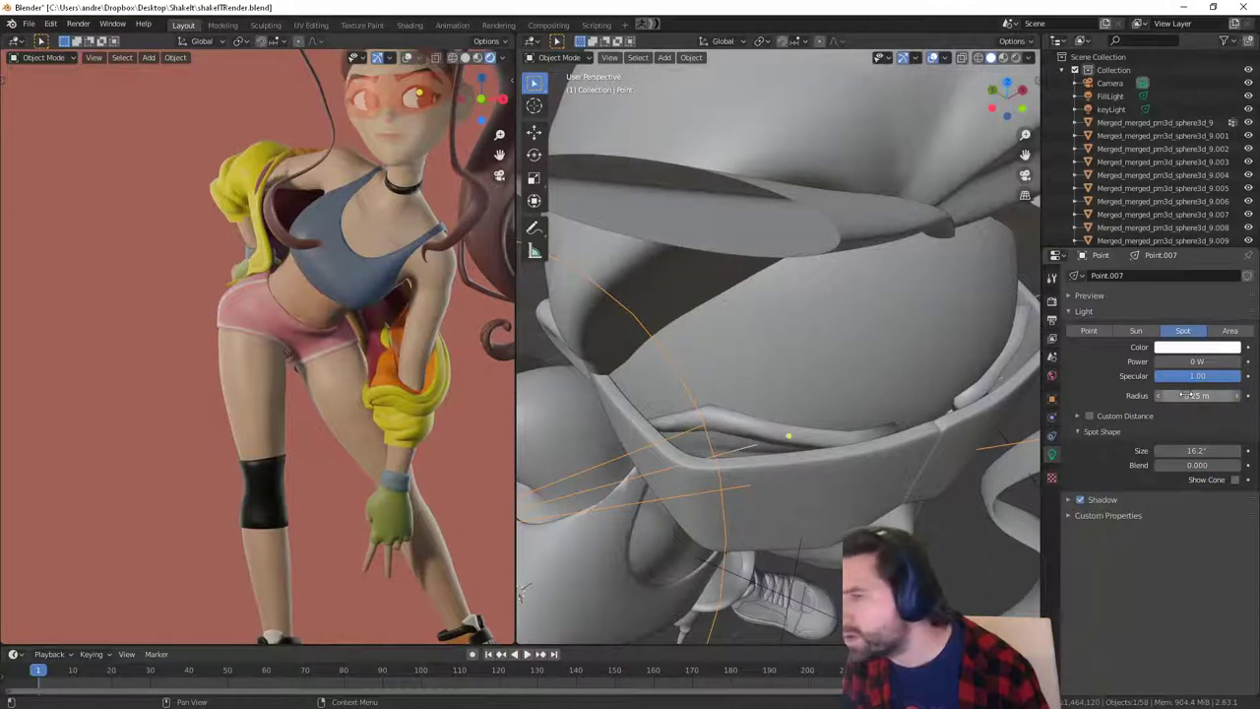
mouse_move(1192, 395)
left_mouse_down()
mouse_move(1241, 395)
mouse_move(1186, 395)
mouse_move(1204, 362)
mouse_move(1245, 361)
mouse_move(1209, 361)
left_mouse_up()
left_click(1128, 516)
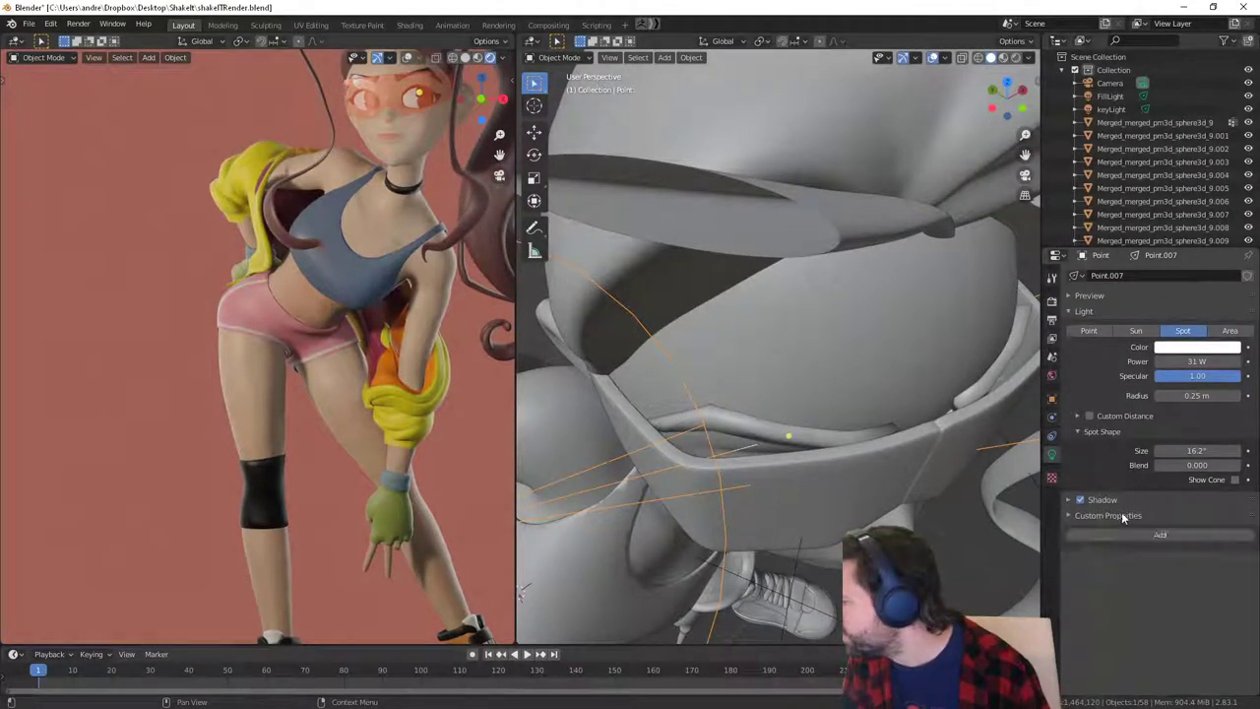
left_click(1082, 500)
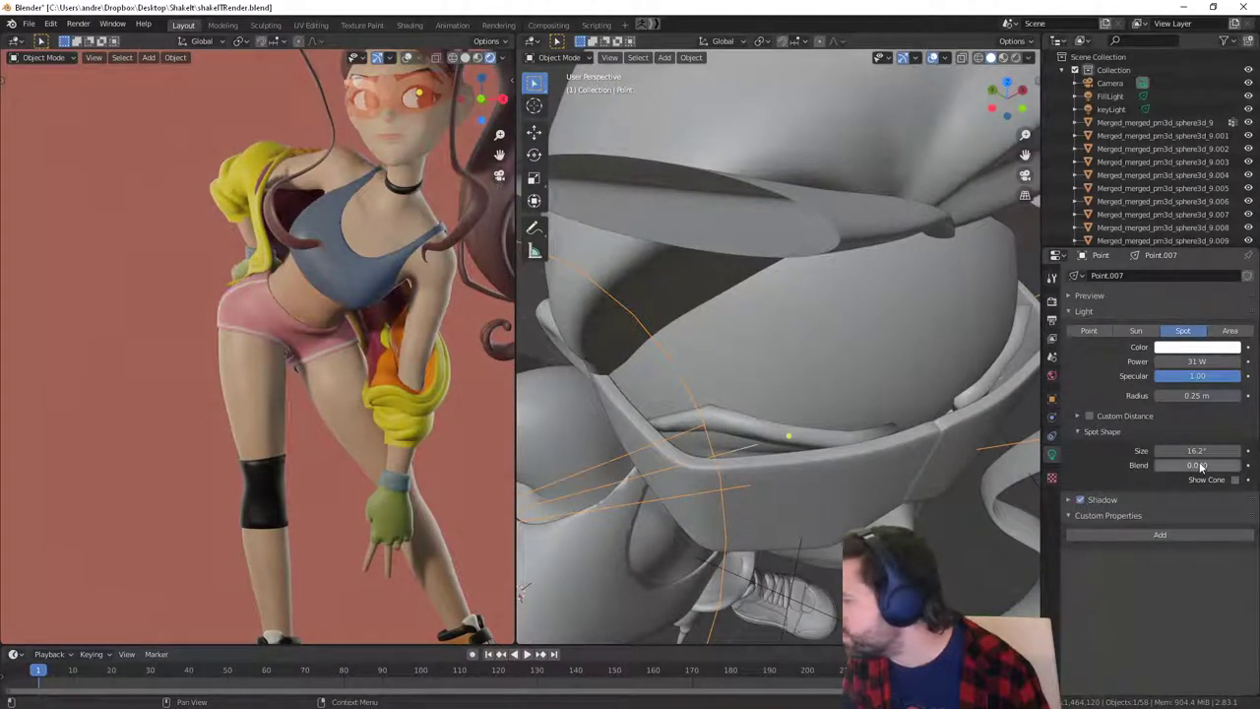
left_click_drag(1194, 472, 1243, 473)
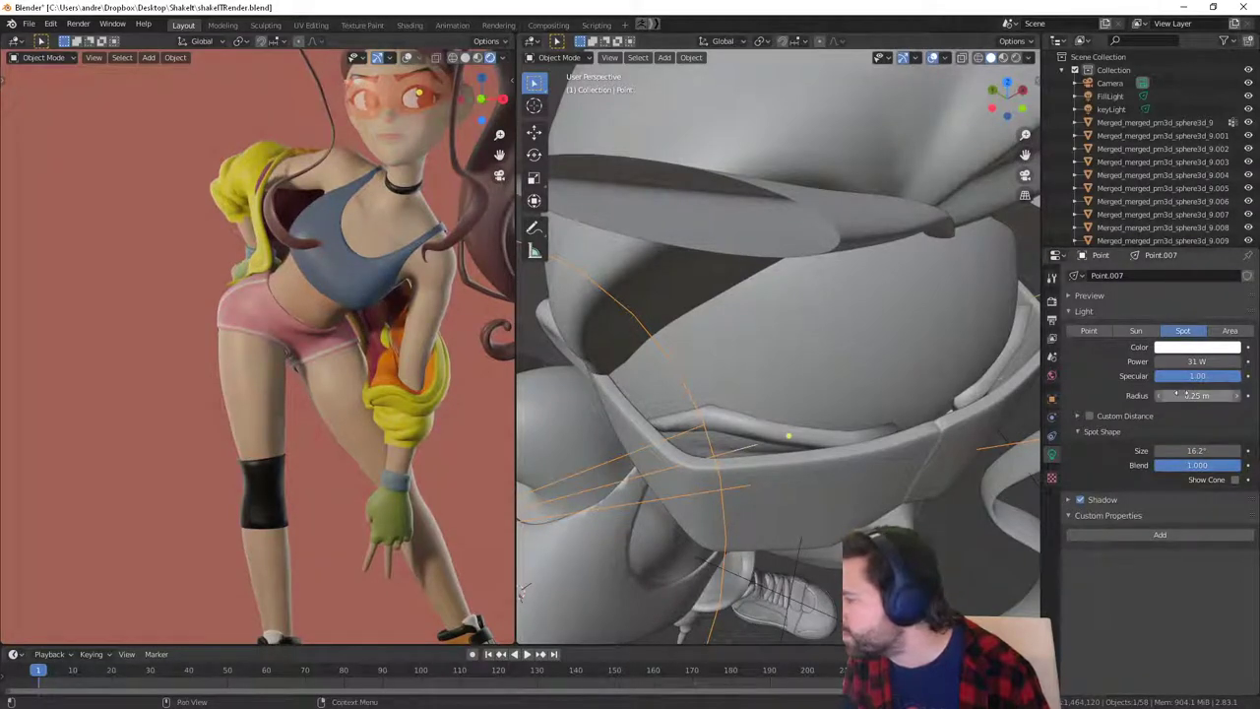
mouse_move(1175, 394)
left_mouse_down()
mouse_move(1205, 361)
mouse_move(1207, 394)
mouse_move(1187, 394)
left_mouse_up()
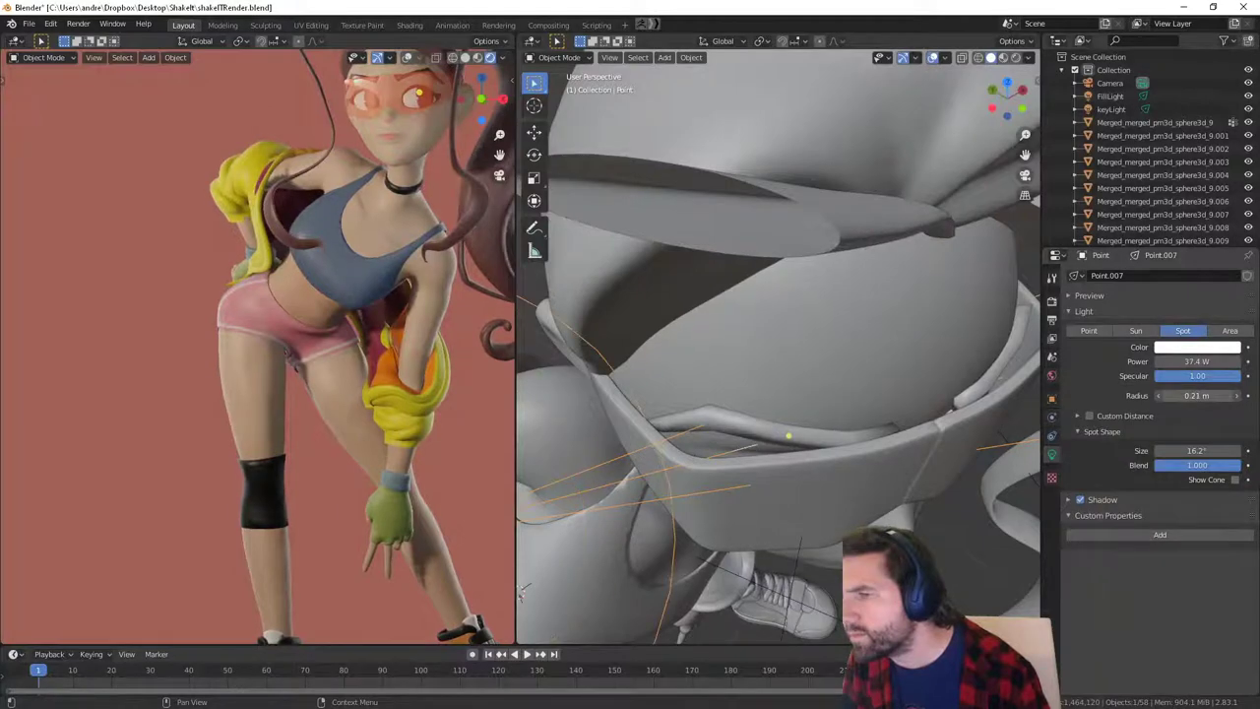
Select the visor and raise its material's alpha to 0.408.
scroll(392, 317, "down", 6)
left_click(275, 388)
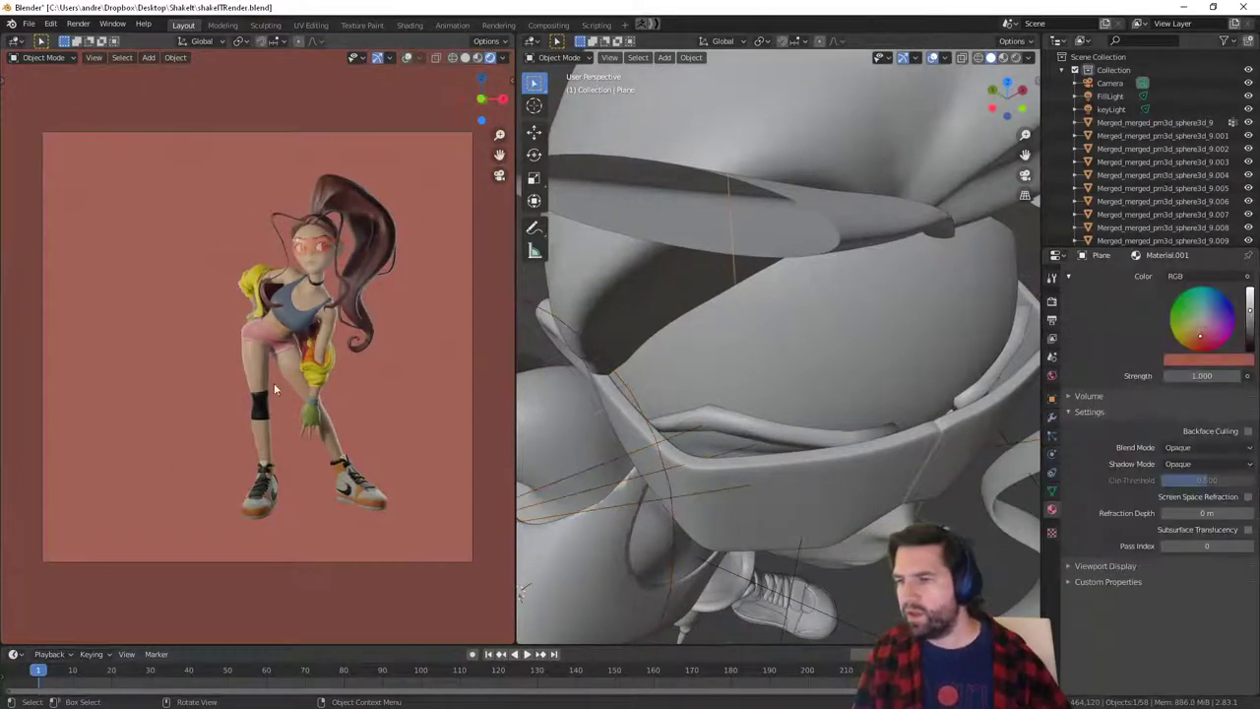
scroll(932, 391, "down", 4)
middle_click_drag(854, 395, 758, 370)
scroll(687, 335, "up", 4)
middle_click_drag(688, 335, 825, 374)
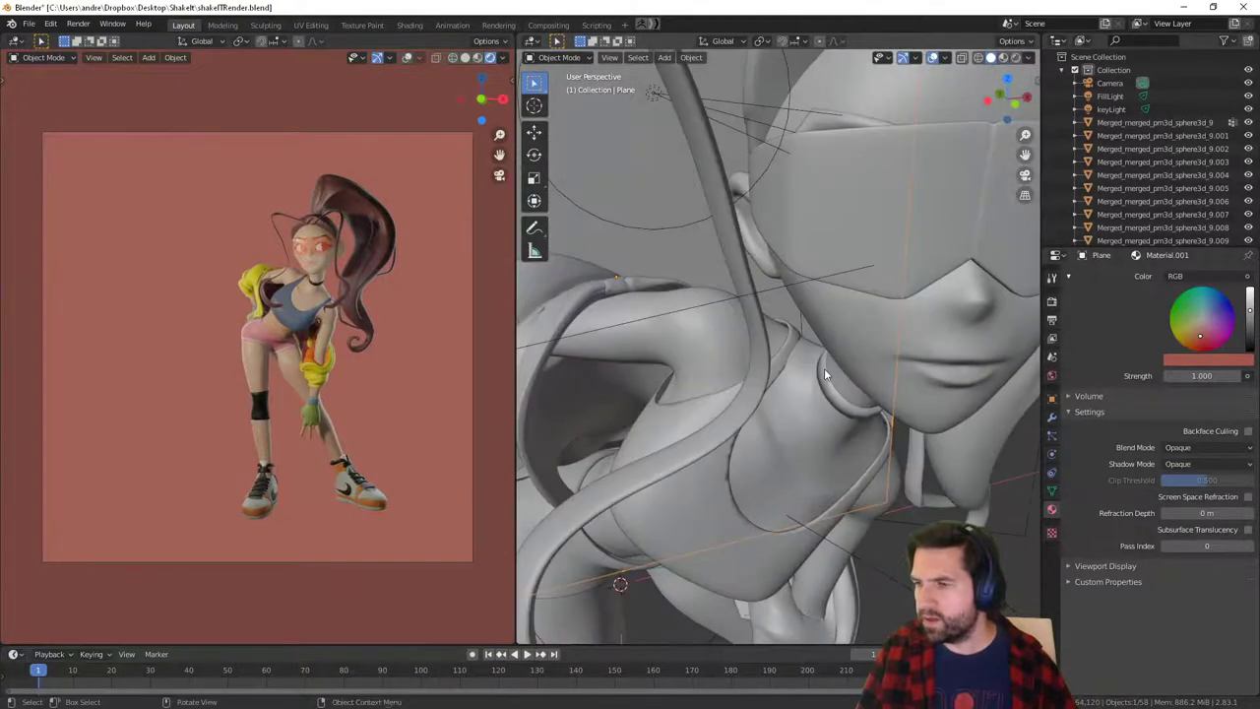
left_click(865, 246)
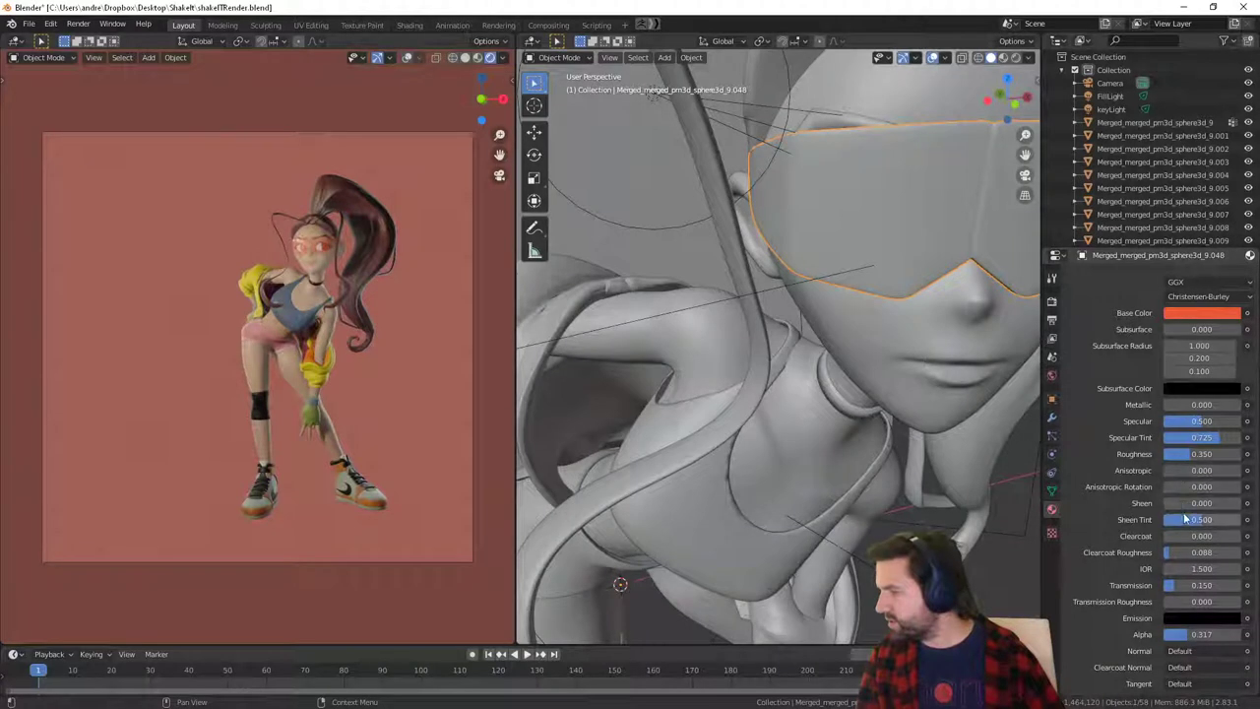
mouse_move(1181, 641)
left_mouse_down()
mouse_move(1158, 640)
mouse_move(1233, 634)
mouse_move(1177, 635)
mouse_move(1217, 634)
mouse_move(1200, 634)
left_mouse_up()
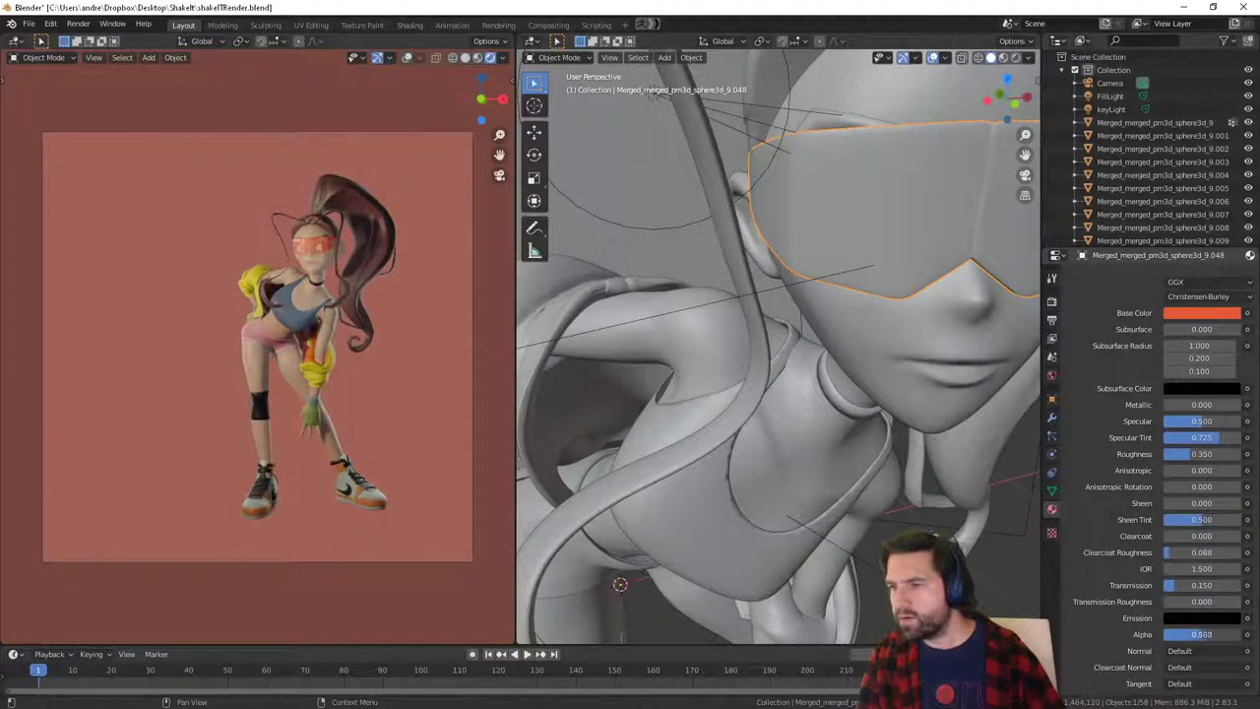
left_click_drag(1203, 634, 1195, 635)
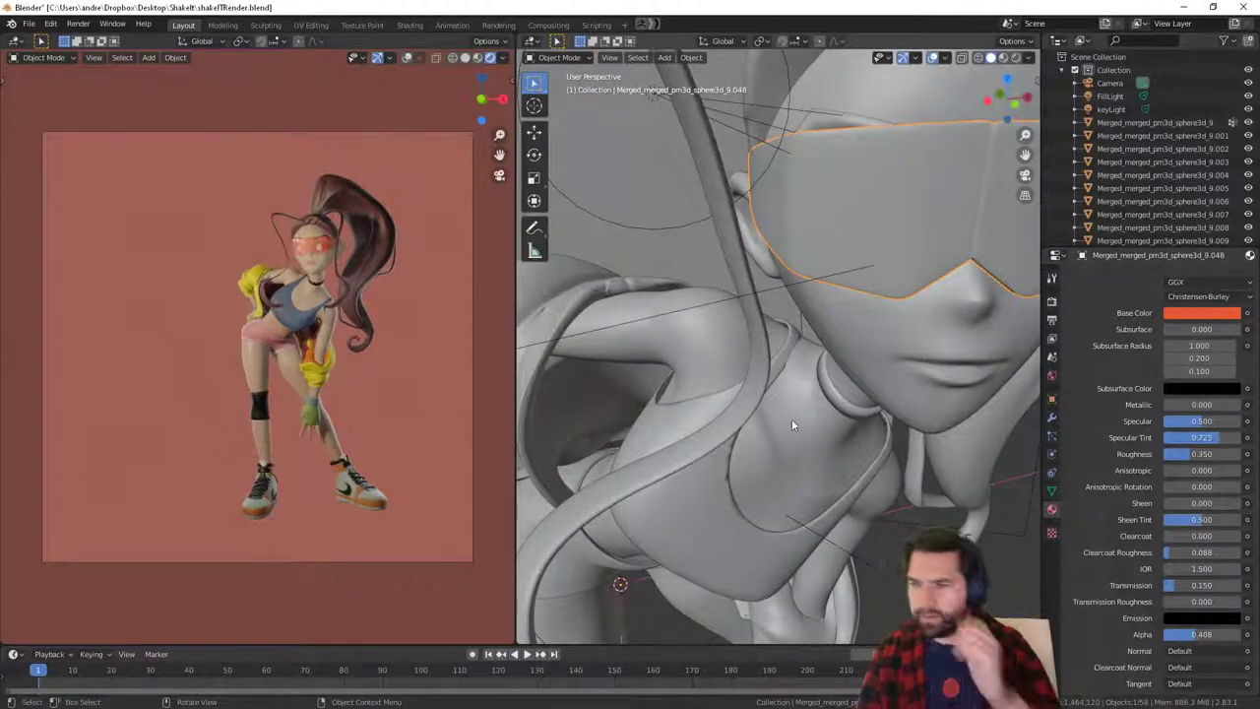
scroll(789, 504, "down", 8)
left_click(1026, 457)
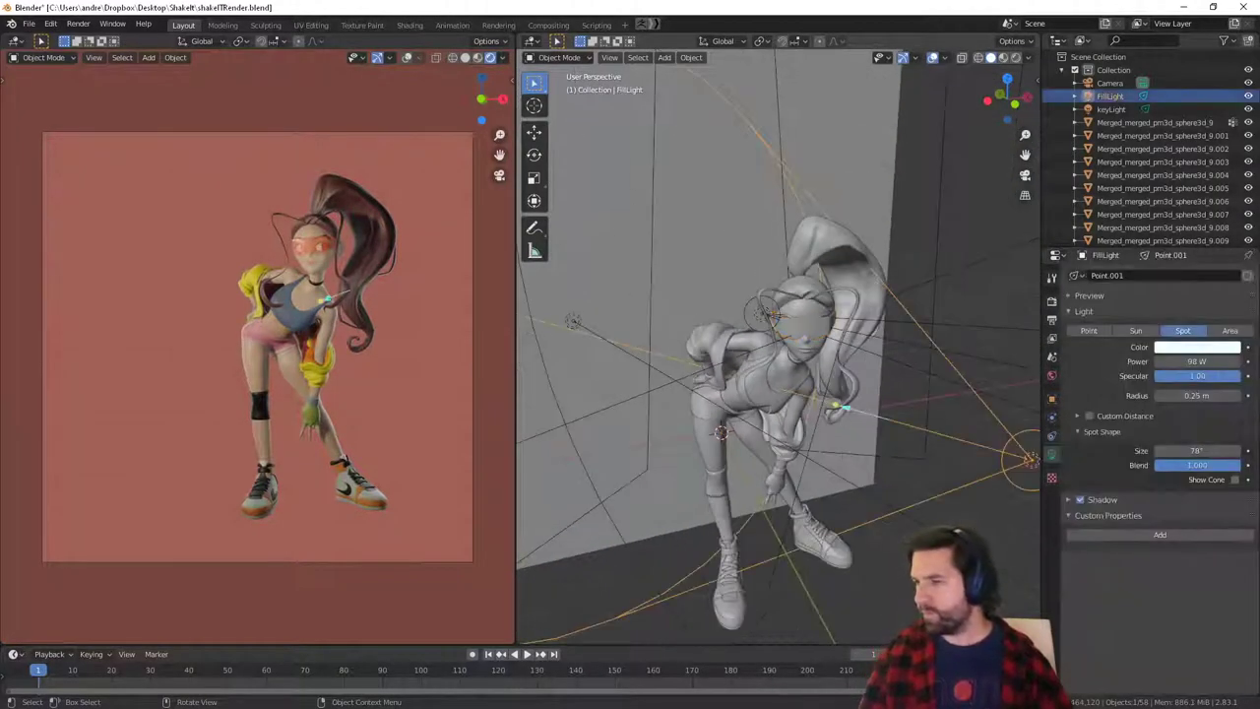
middle_click_drag(1017, 434, 997, 427)
left_click(998, 287)
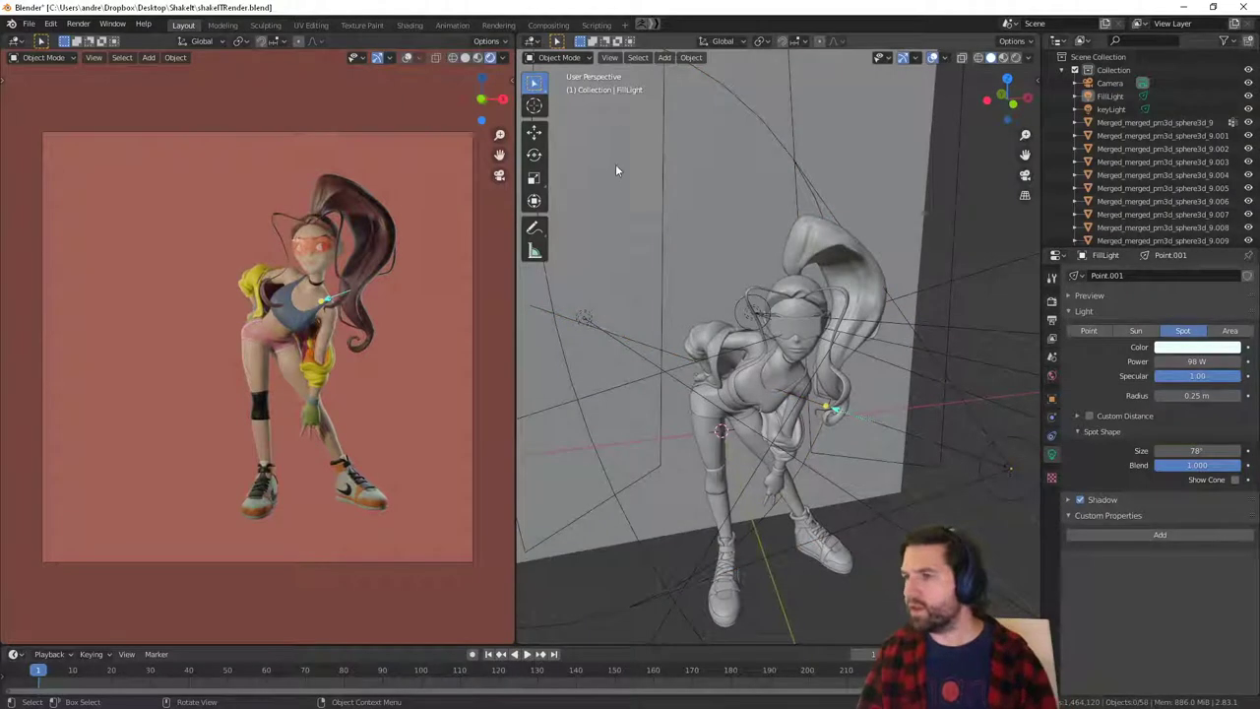
Open the background plane's material in the Shading workspace and add a ColorRamp node to it.
left_click(409, 25)
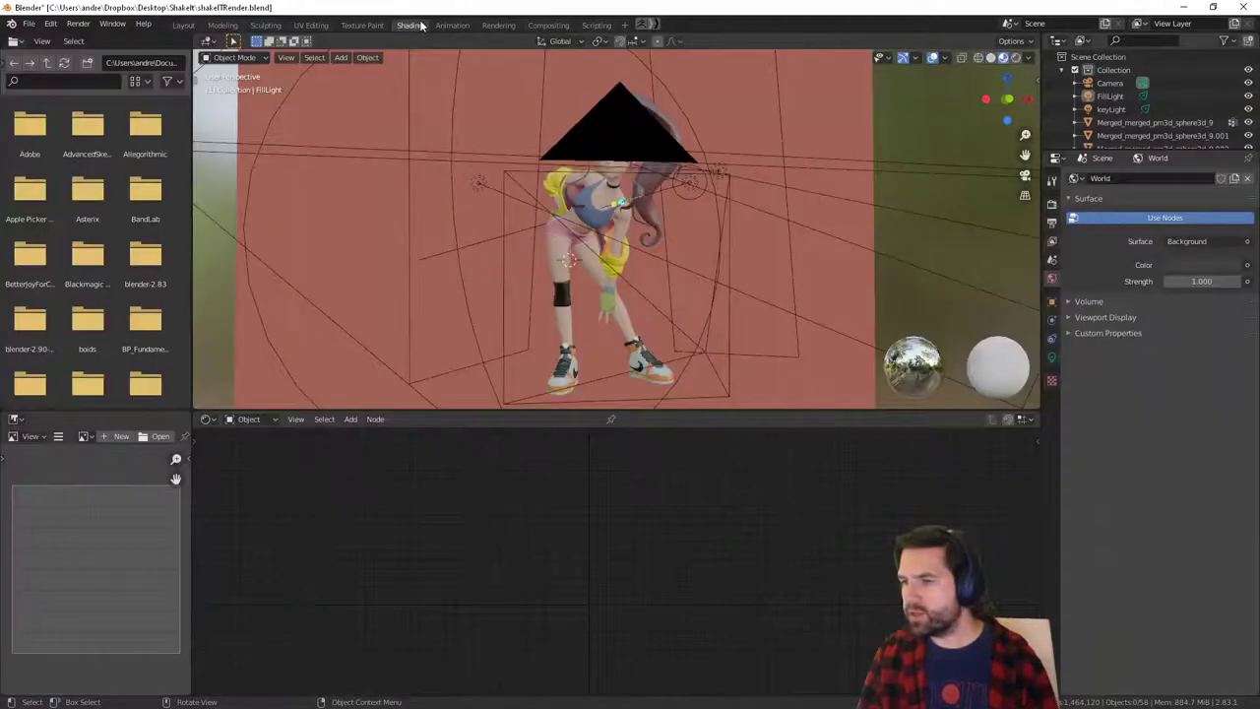
left_click(848, 122)
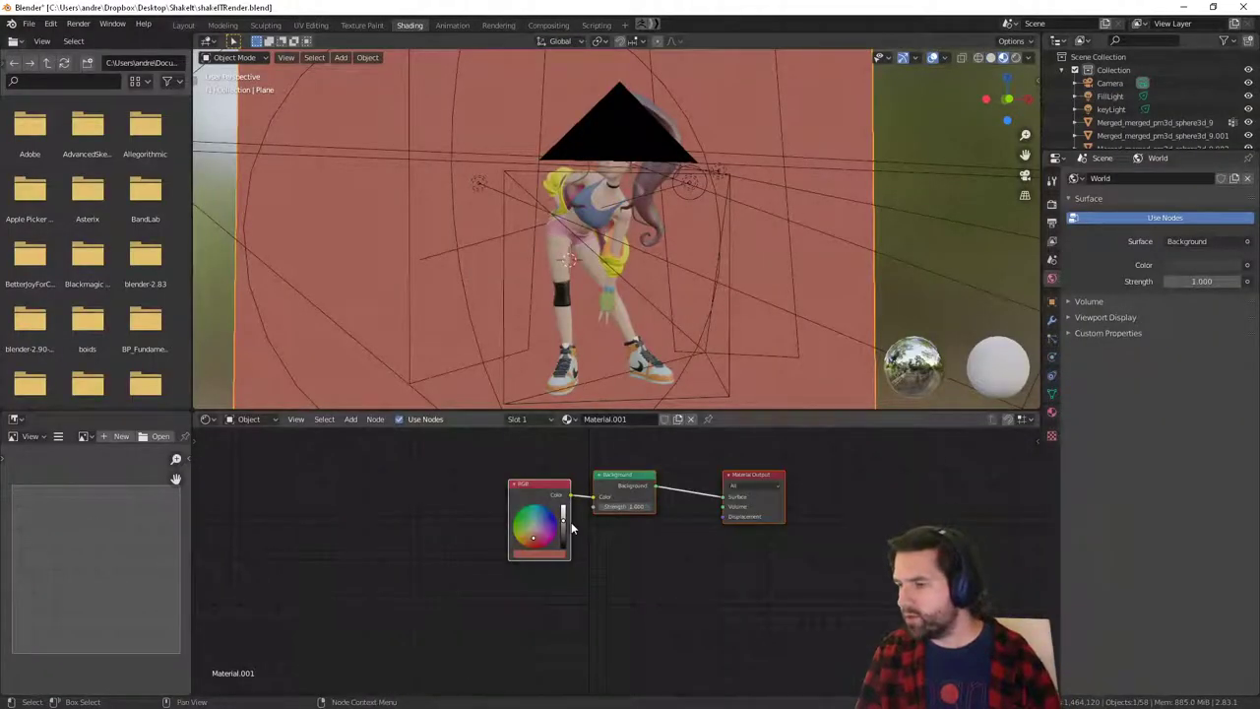
scroll(616, 508, "up", 2)
middle_click_drag(544, 495, 437, 551)
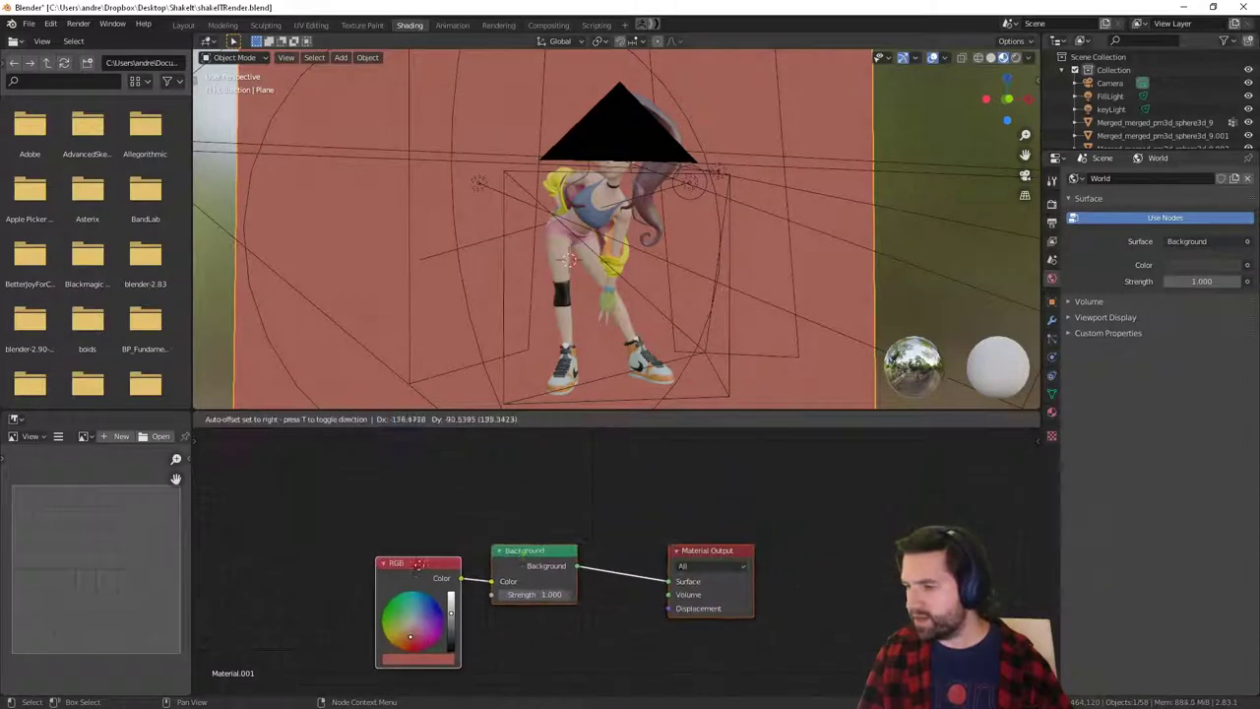
key("shift+a")
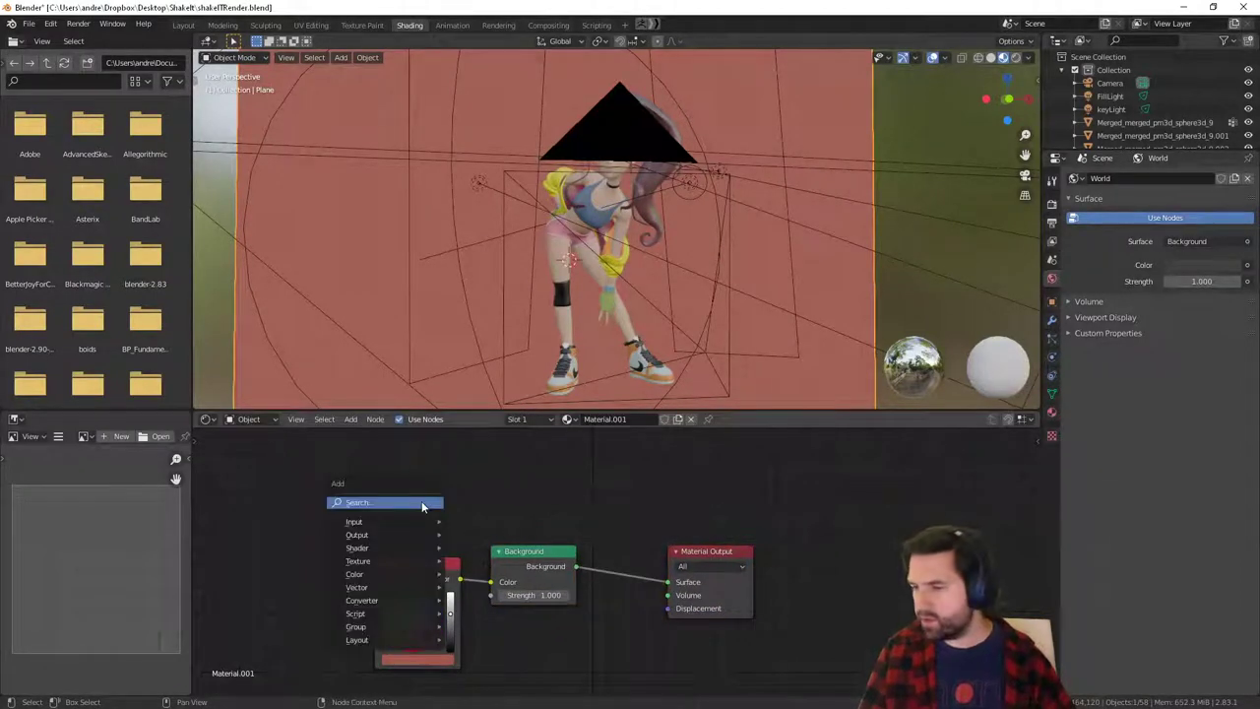
left_click(422, 504)
type("ramp")
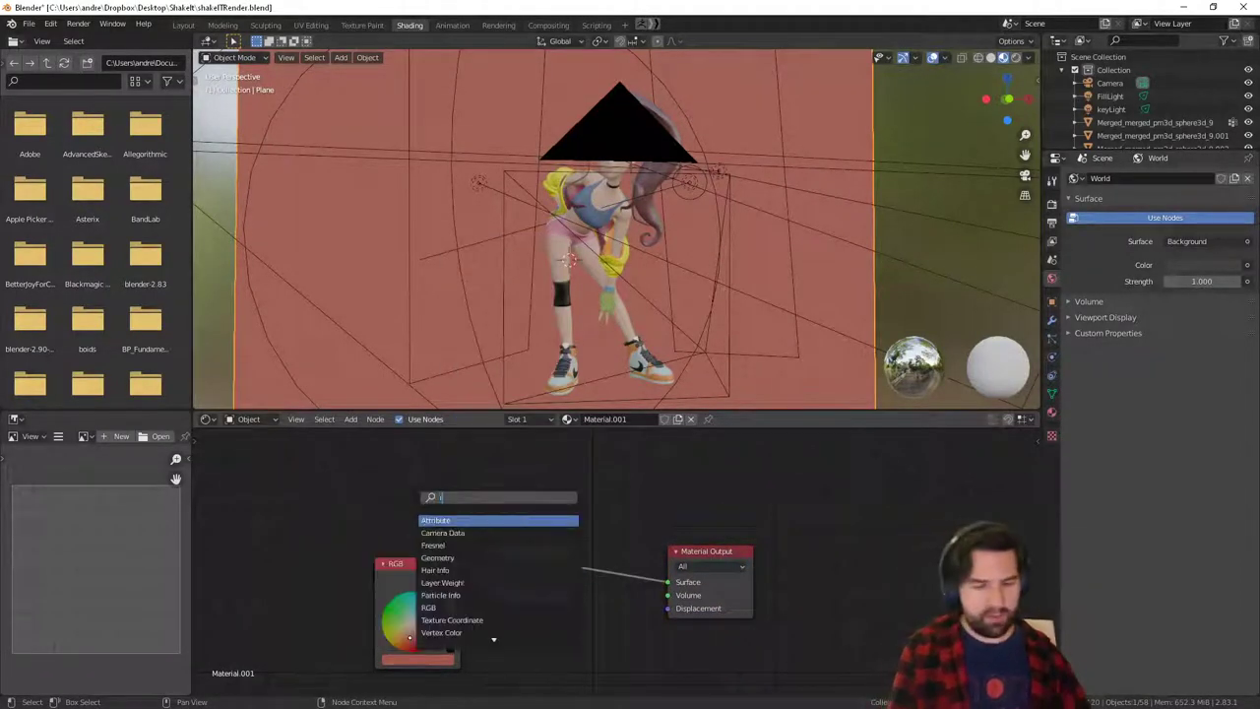
left_click(450, 521)
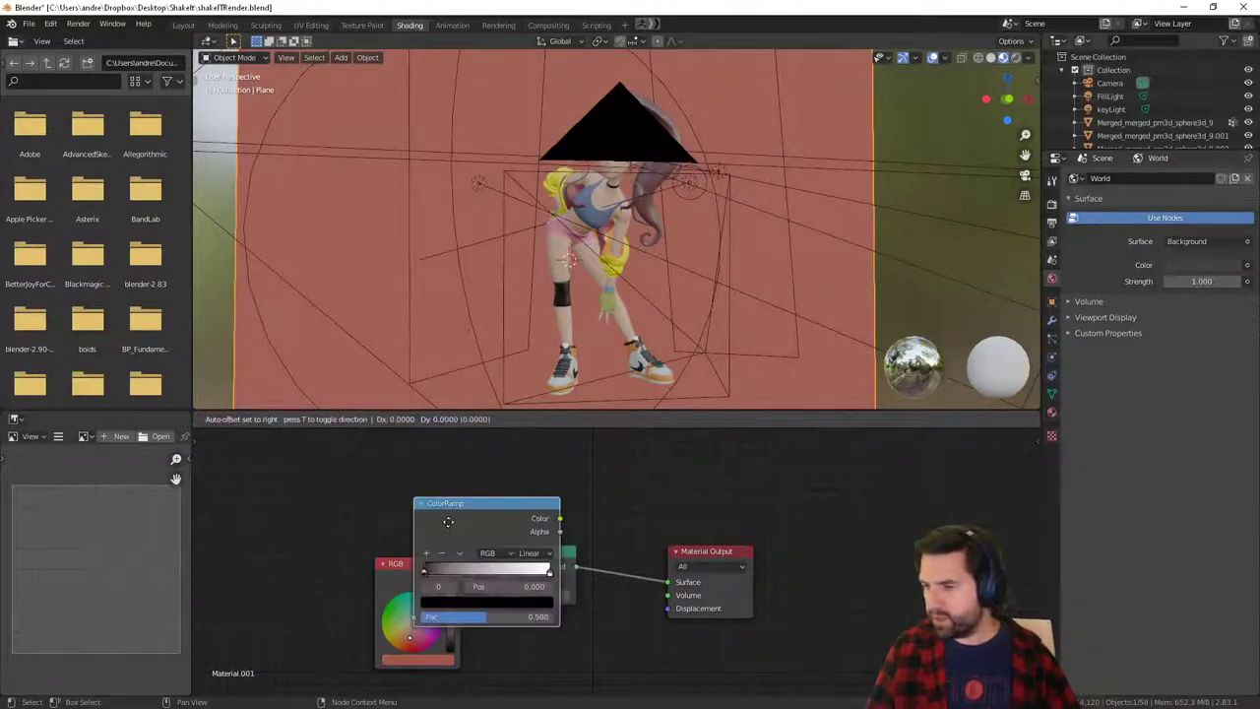
left_click(440, 603)
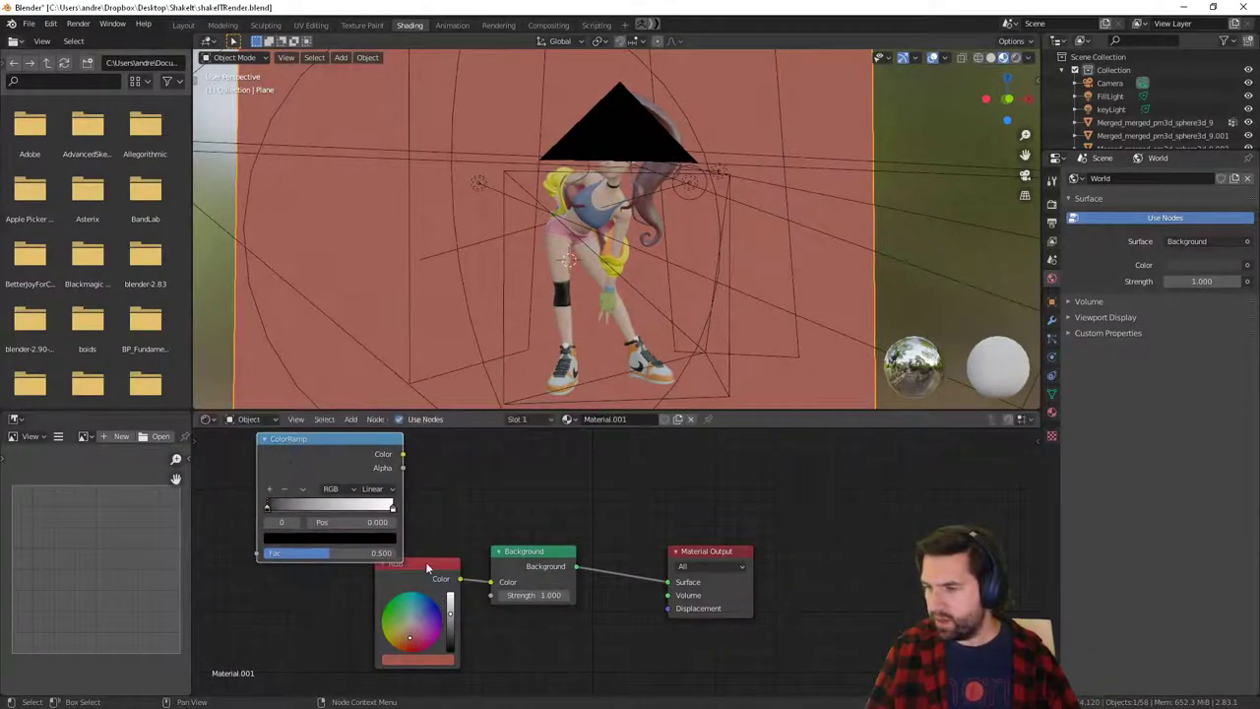
Feed the ColorRamp's color into the Background shader in place of the RGB node and delete the RGB node.
left_click_drag(425, 568, 284, 588)
middle_click_drag(434, 607, 486, 593)
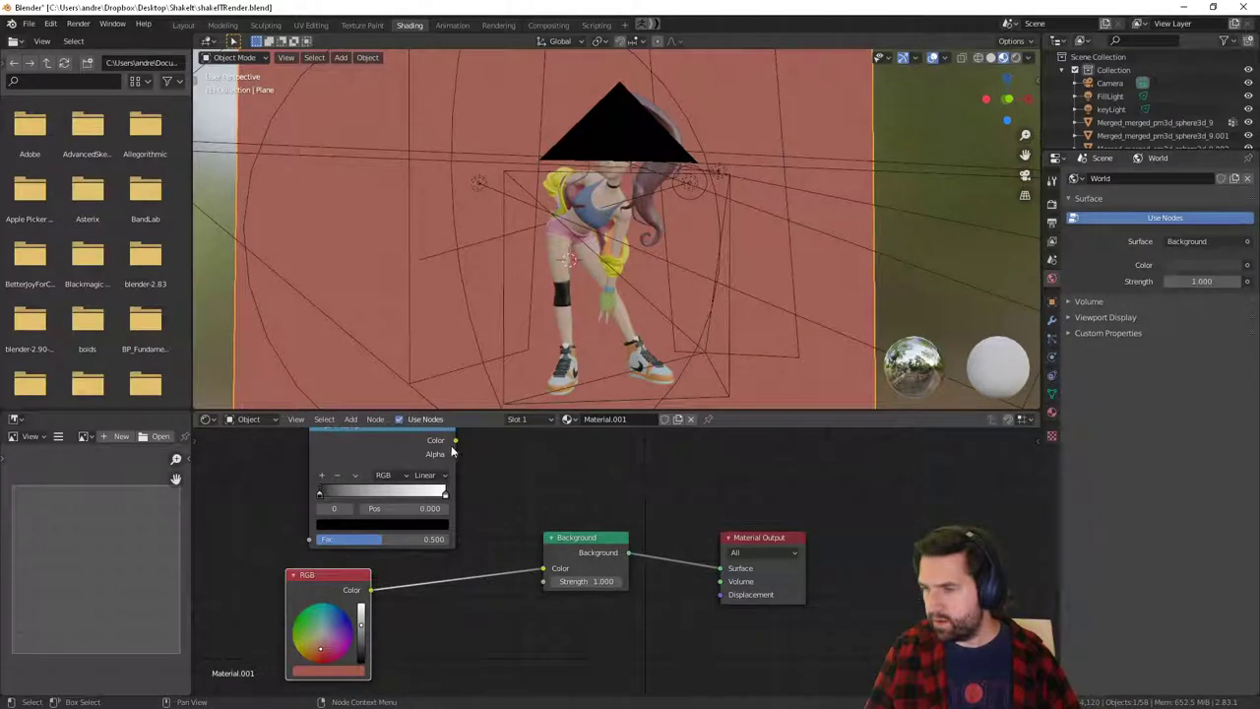
left_click_drag(455, 442, 546, 566)
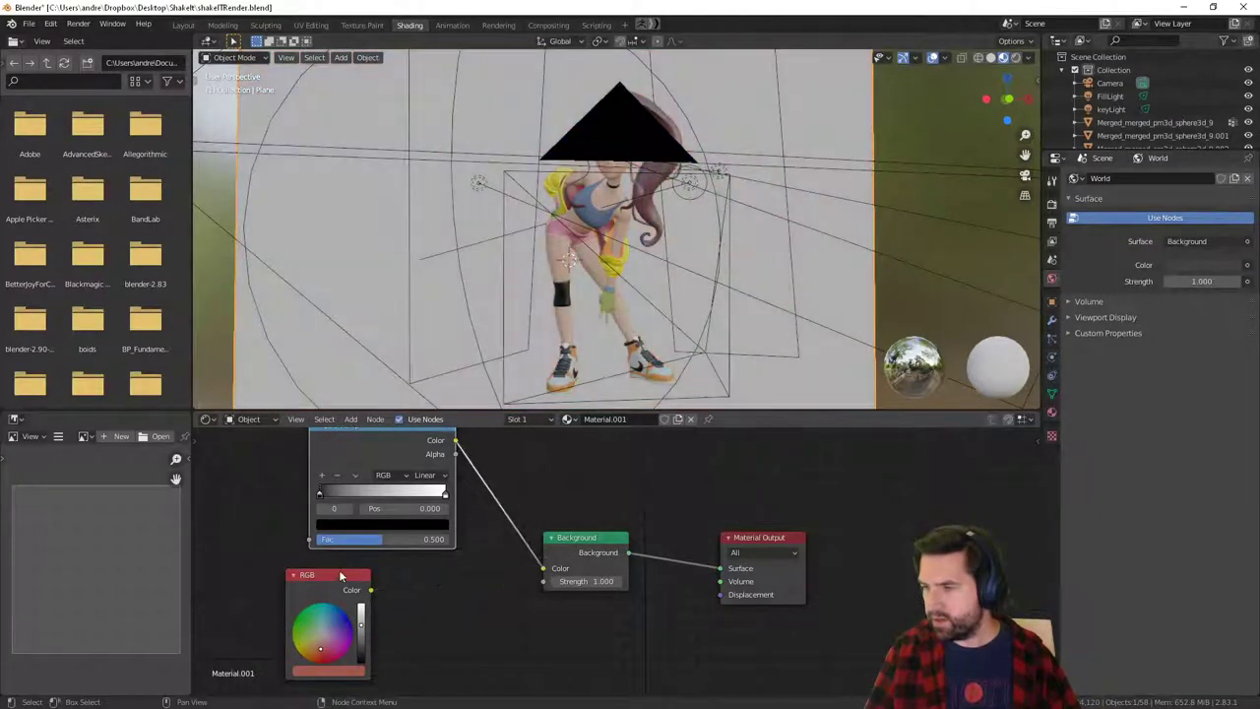
left_click(338, 574)
key("x")
scroll(439, 600, "down", 1)
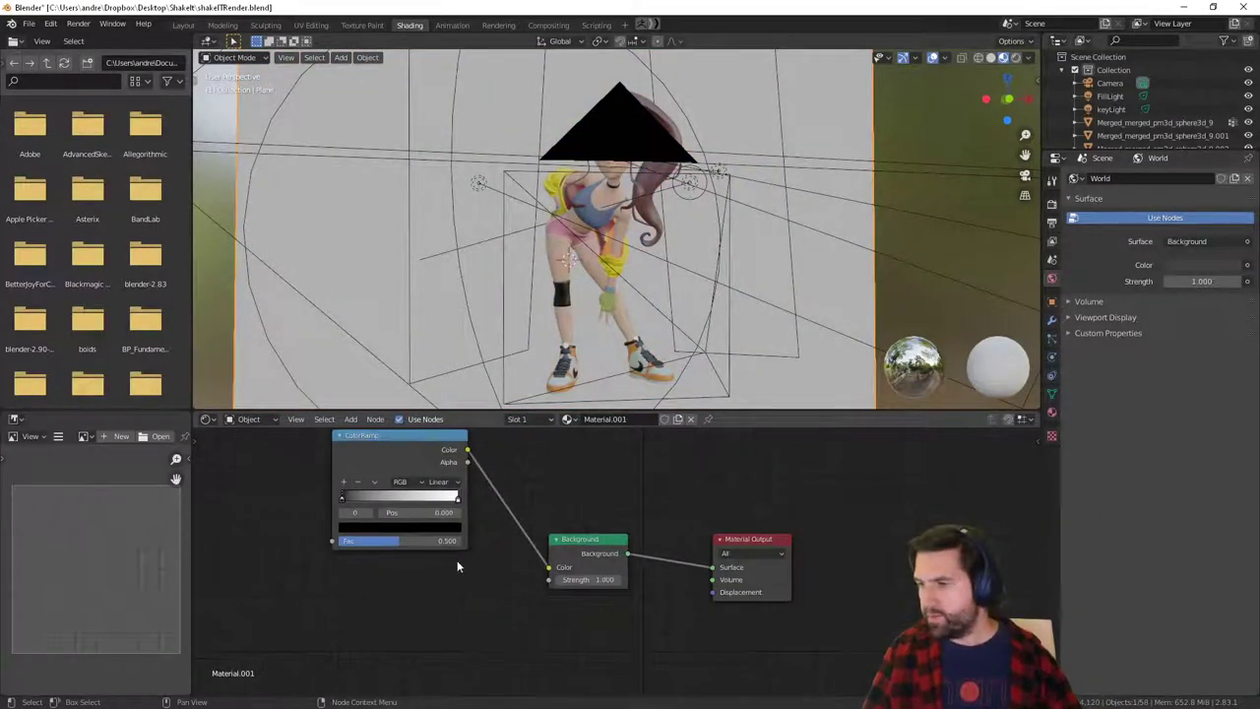
Add a Mapping node beside the ColorRamp in the background plane's material.
scroll(773, 293, "down", 2)
middle_click_drag(524, 481, 518, 510)
left_click_drag(401, 462, 403, 496)
middle_click_drag(248, 515, 344, 487)
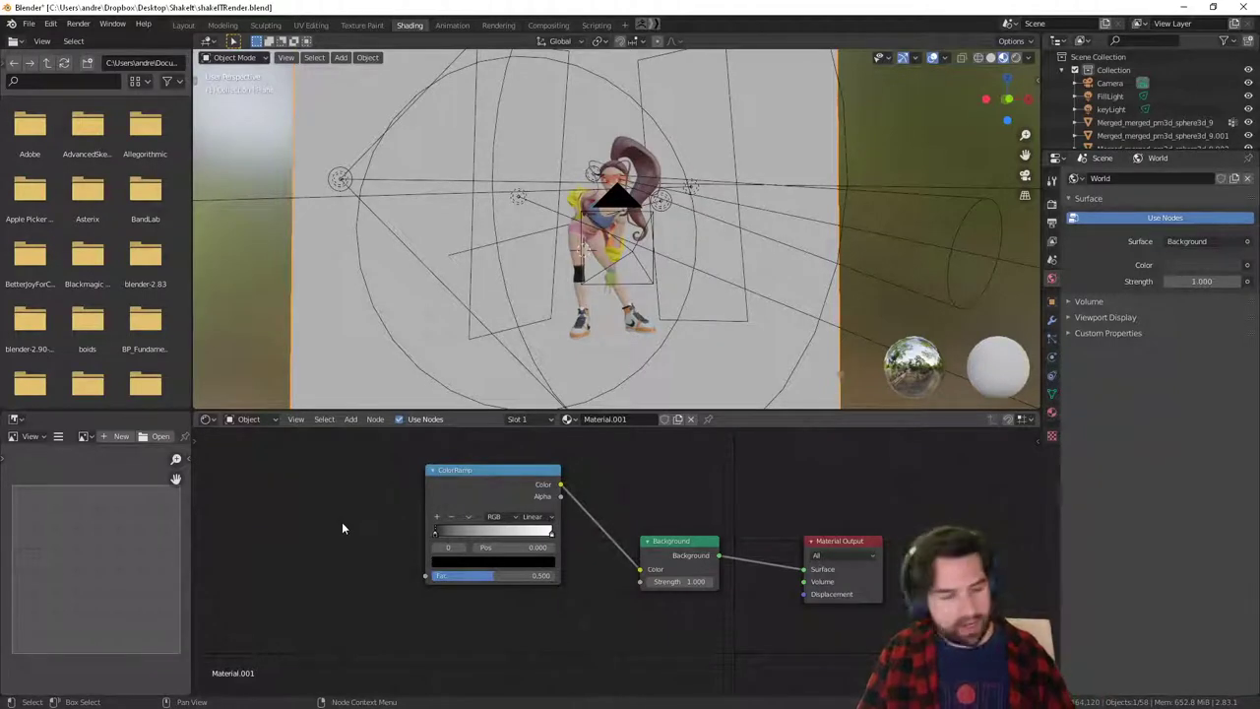
key("shift+a")
left_click(342, 522)
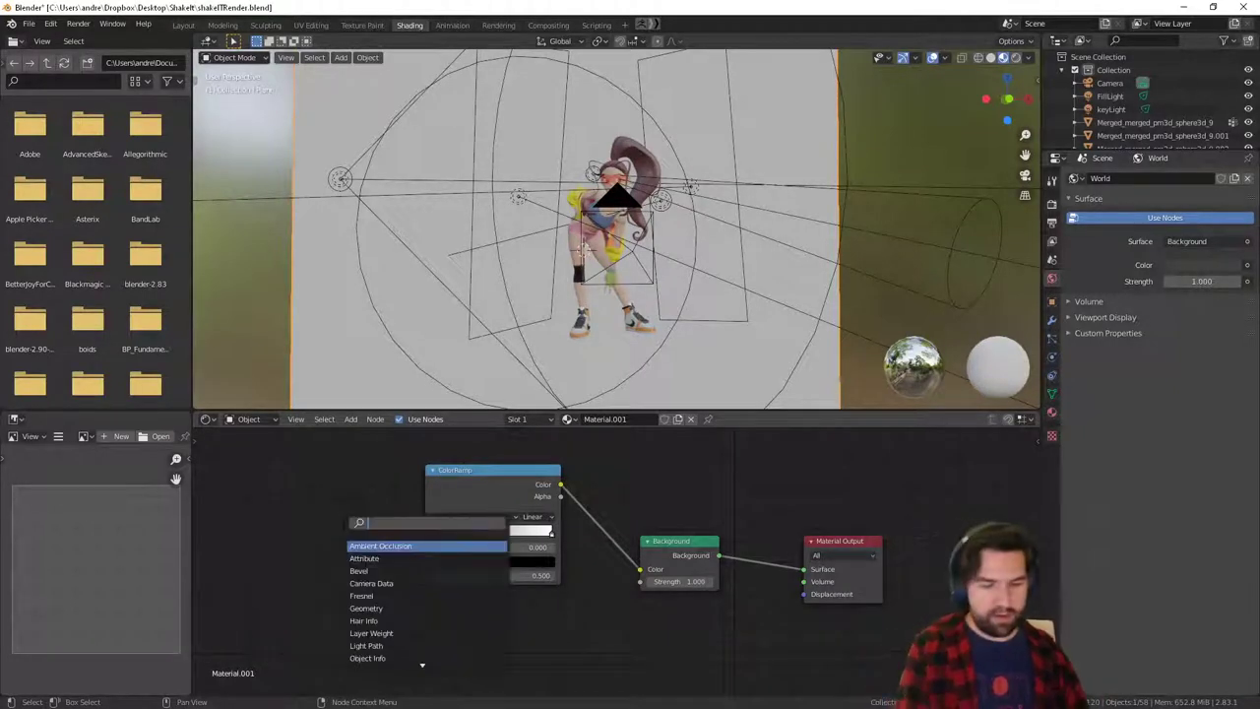
type("mapp")
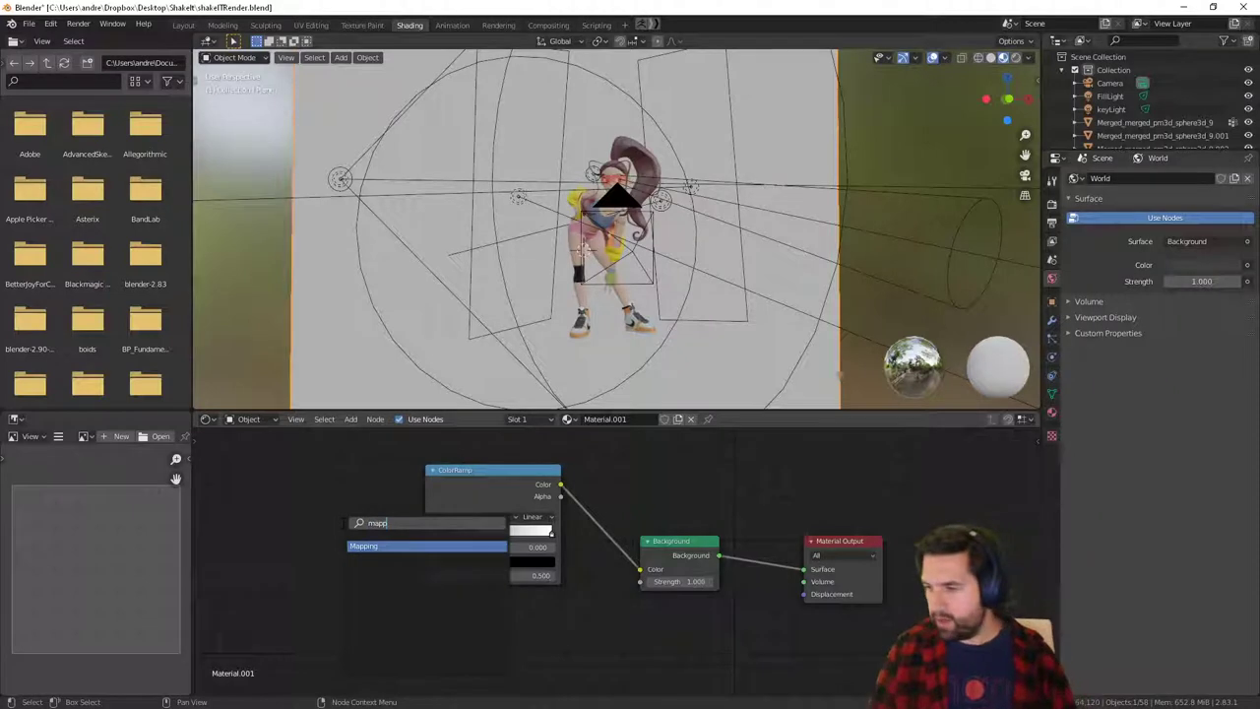
key("Return")
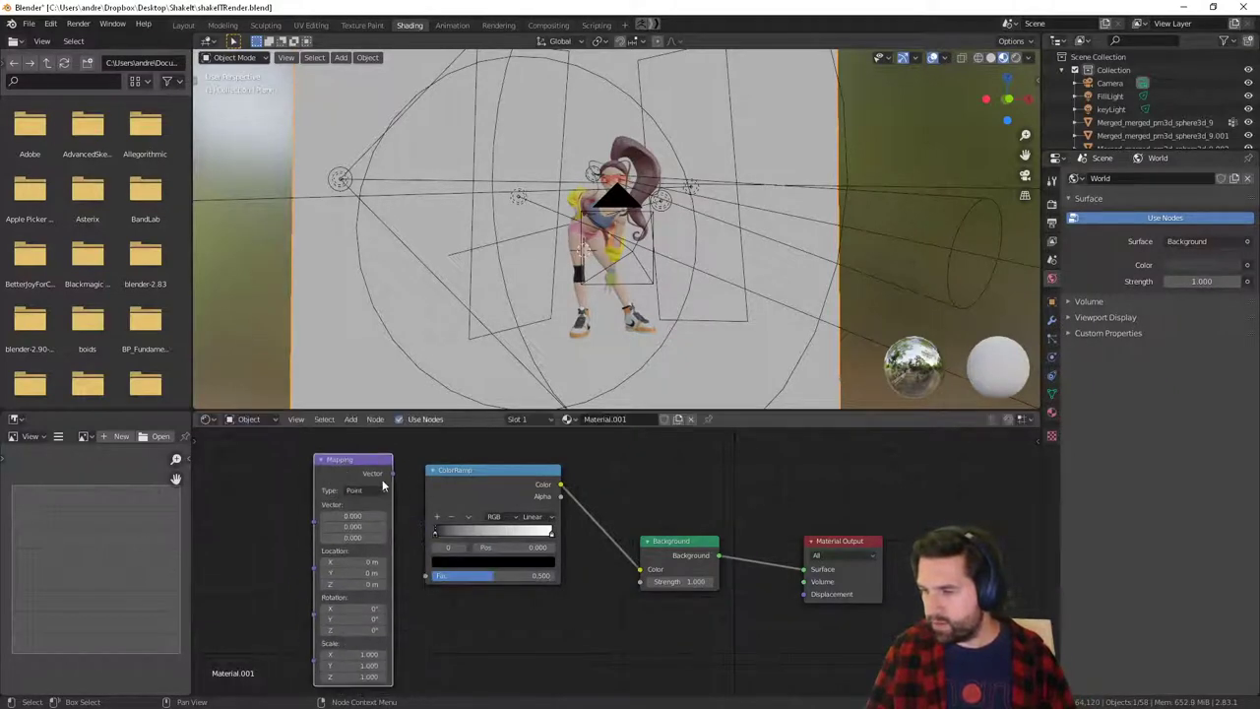
Connect the Mapping node's Vector output to the ColorRamp's Fac input and try an X rotation on the mapping.
left_click_drag(393, 475, 426, 577)
middle_click_drag(431, 634, 468, 631)
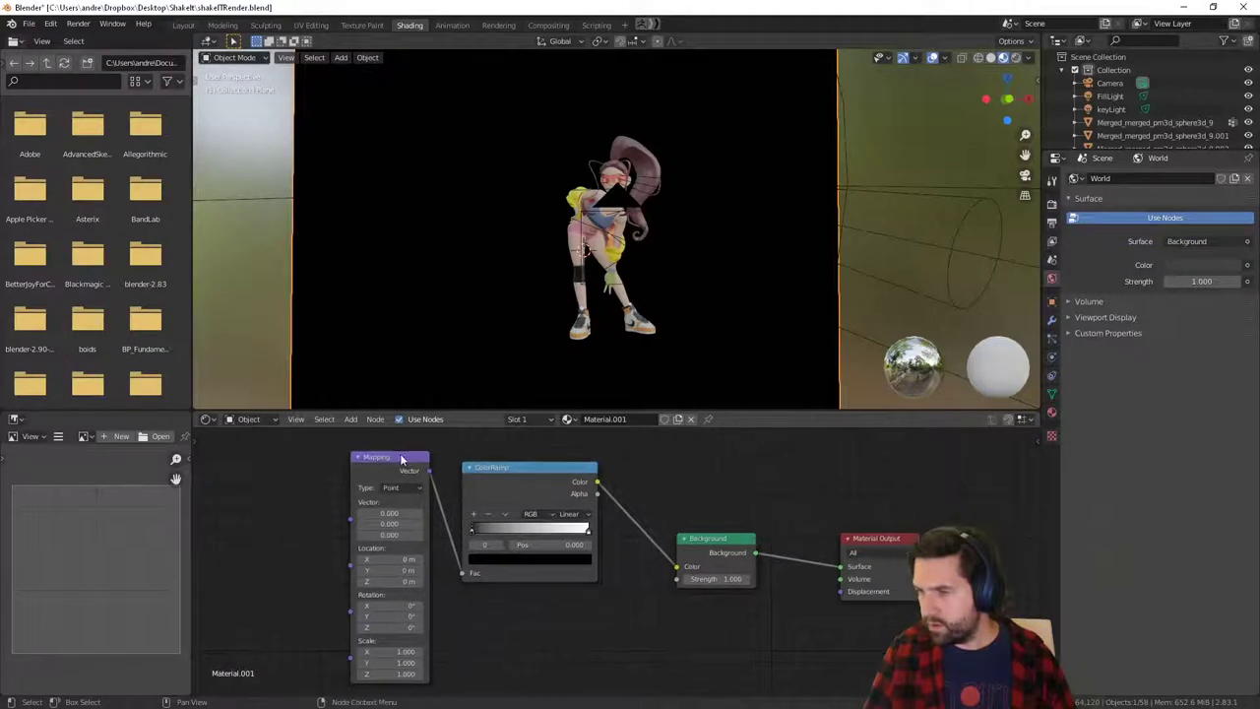
left_click_drag(400, 457, 366, 462)
left_click_drag(360, 611, 374, 611)
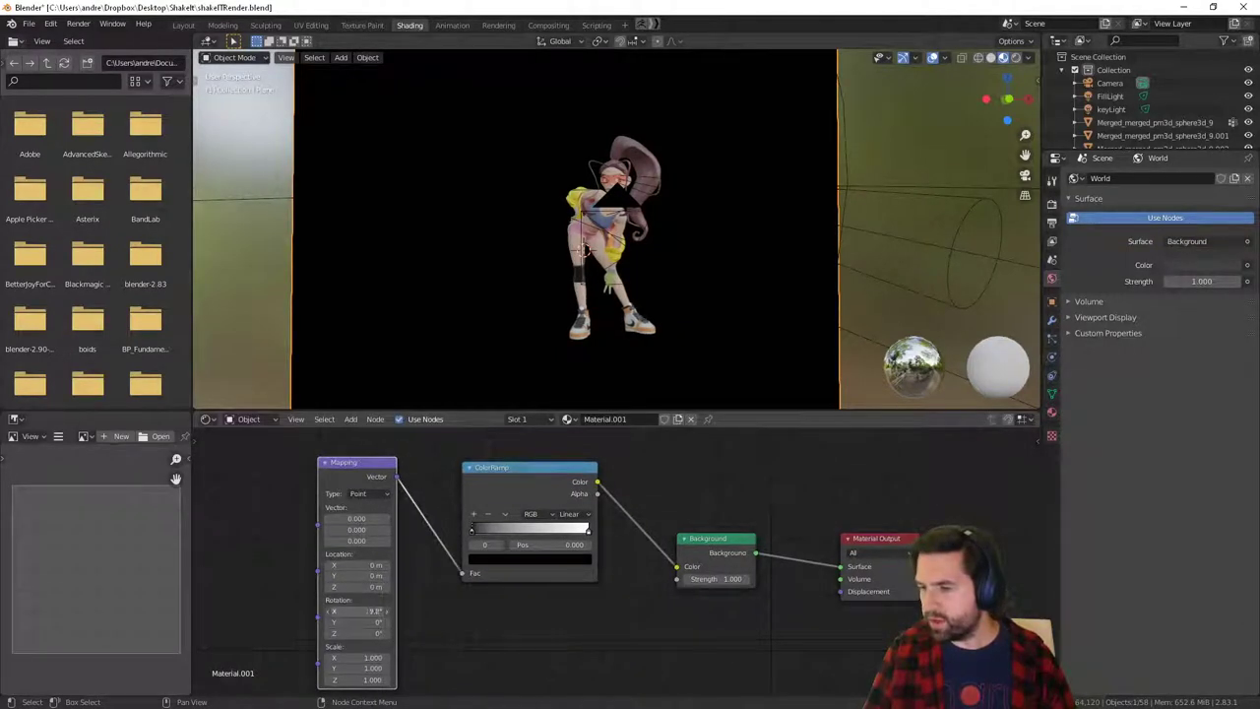
key("ctrl+z")
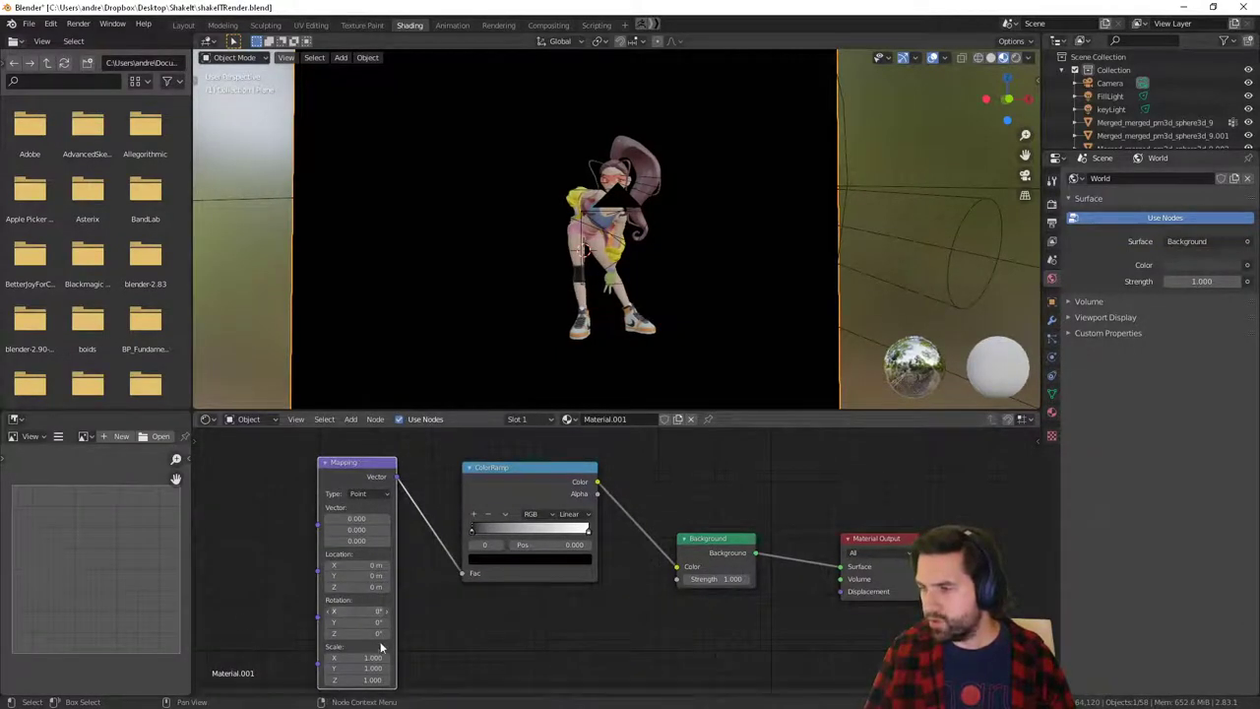
Try a 90° rotation on both the Y and Z axes of the Mapping node.
left_click(370, 633)
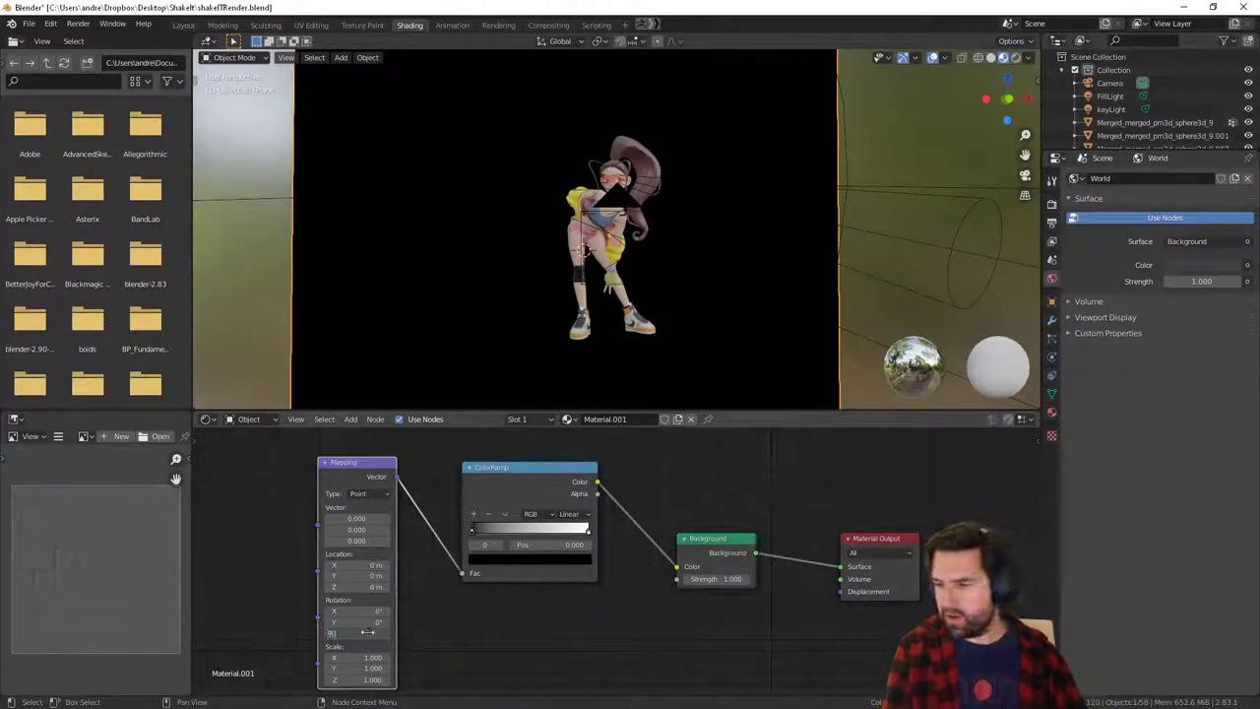
left_click_drag(367, 632, 372, 632)
left_click(372, 625)
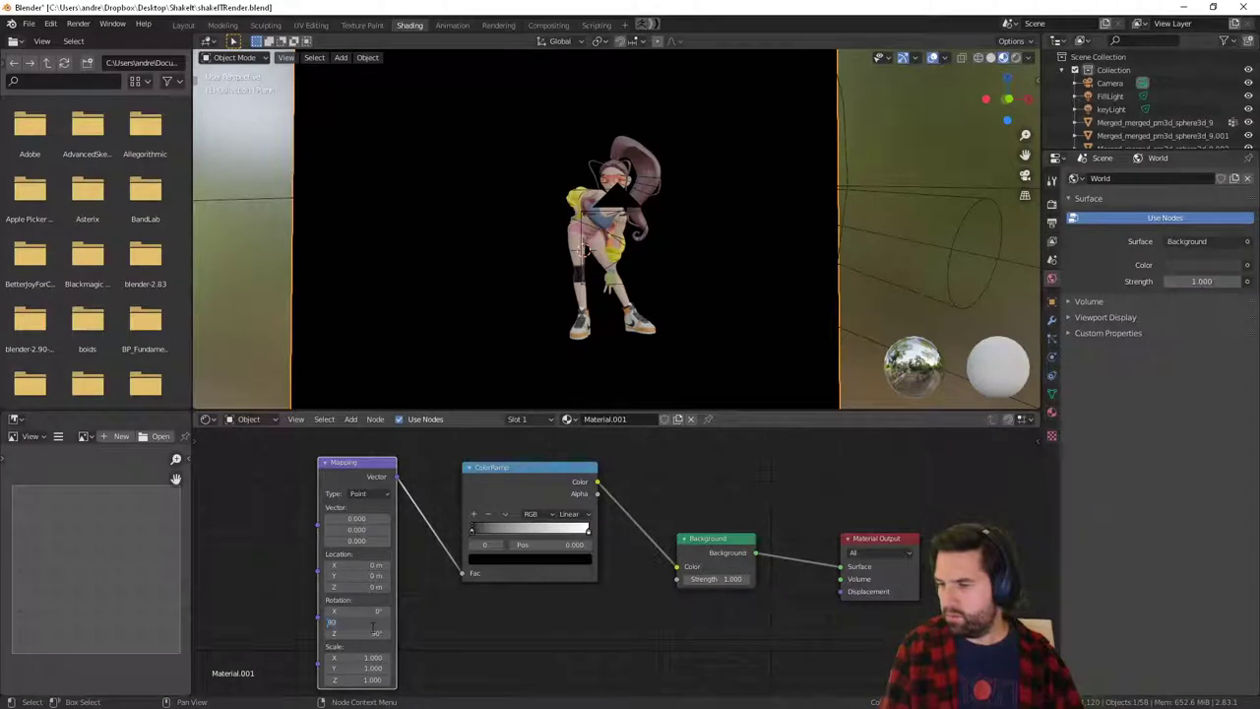
key("Return")
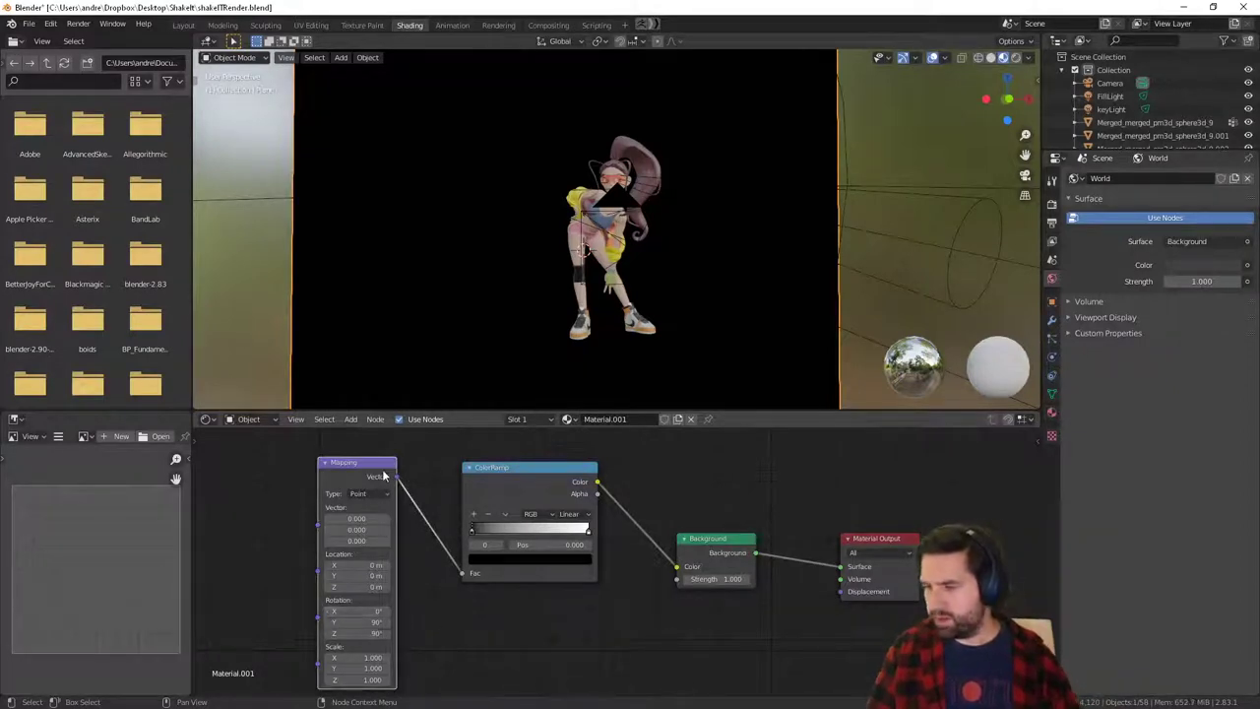
Delete the Mapping and ColorRamp nodes from the background plane's material.
key("x")
left_click_drag(572, 469, 535, 471)
key("x")
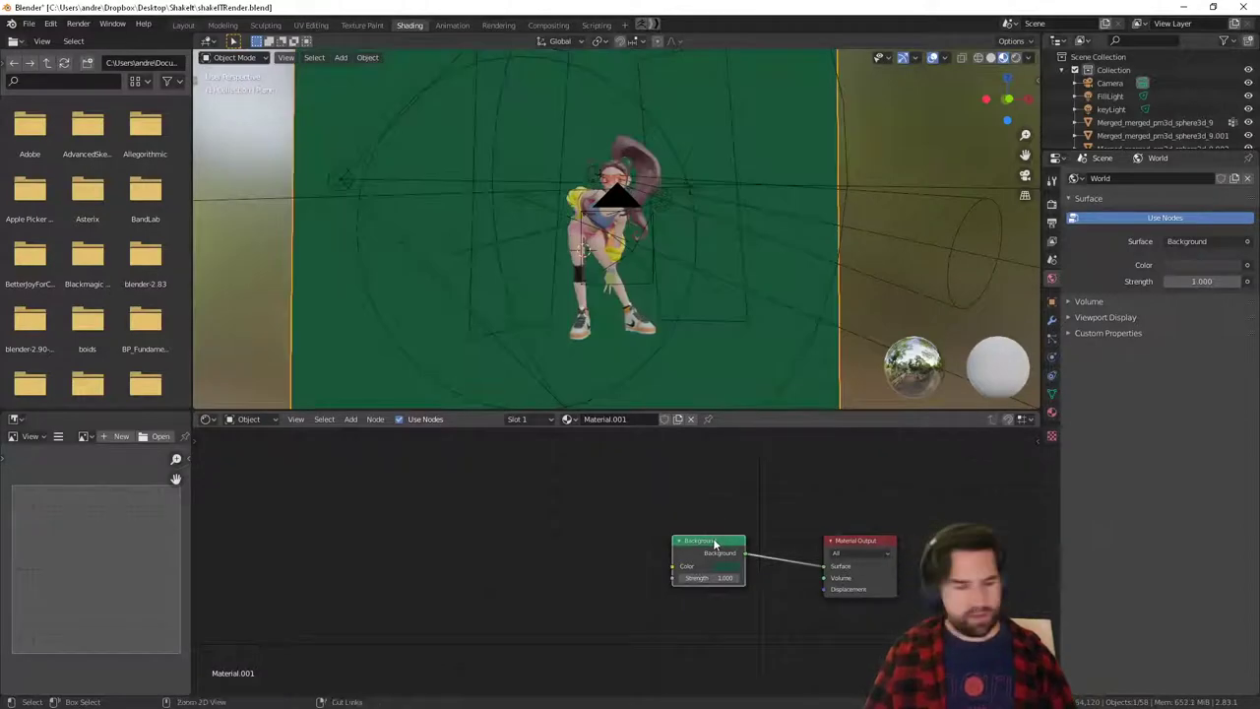
Add a linked Texture Coordinate and Mapping setup for the Background shader and remove its Environment Texture node.
key("ctrl+z")
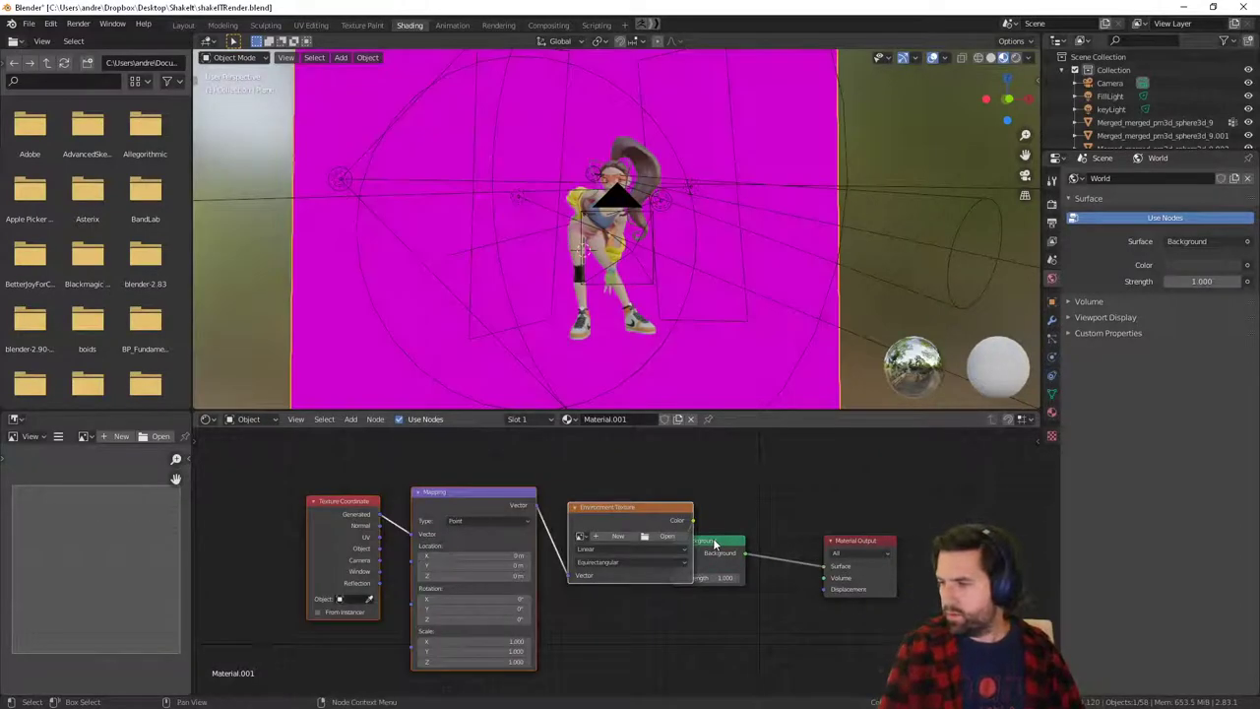
left_click_drag(453, 499, 400, 512)
key("x")
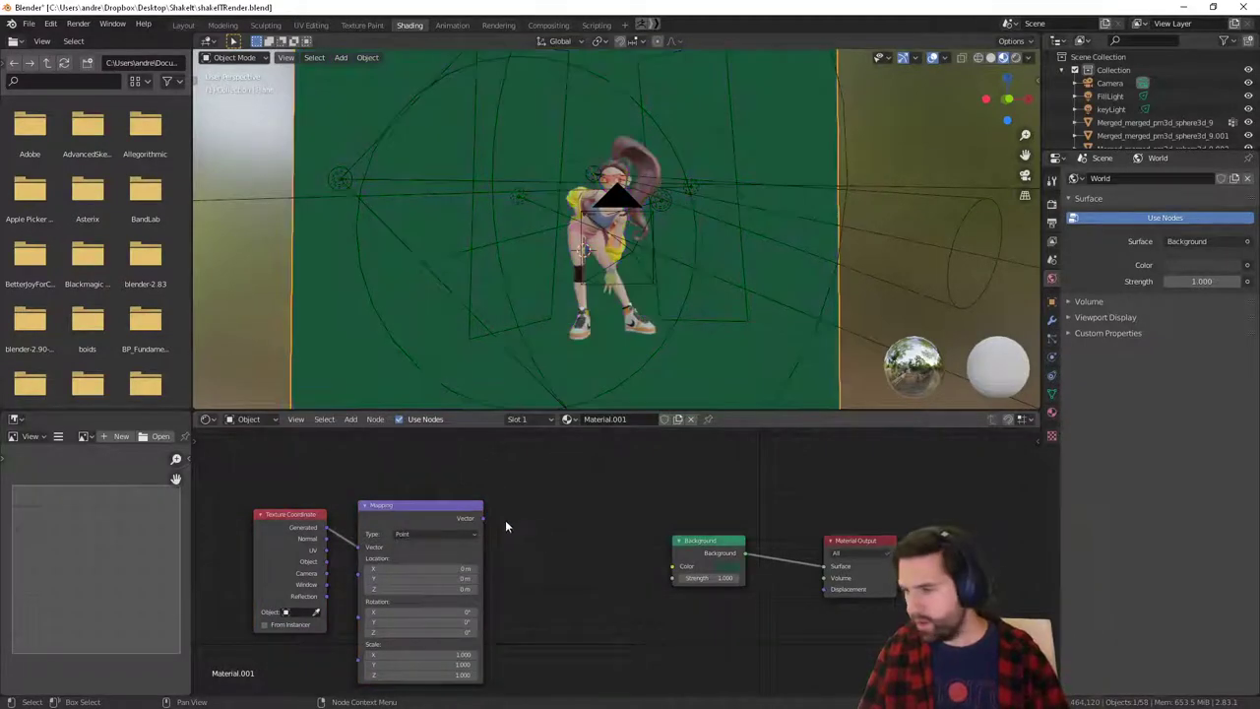
Add a ColorRamp node between Mapping and Background, and connect its Color output to the Background shader's Color input.
key("shift+a")
left_click(562, 537)
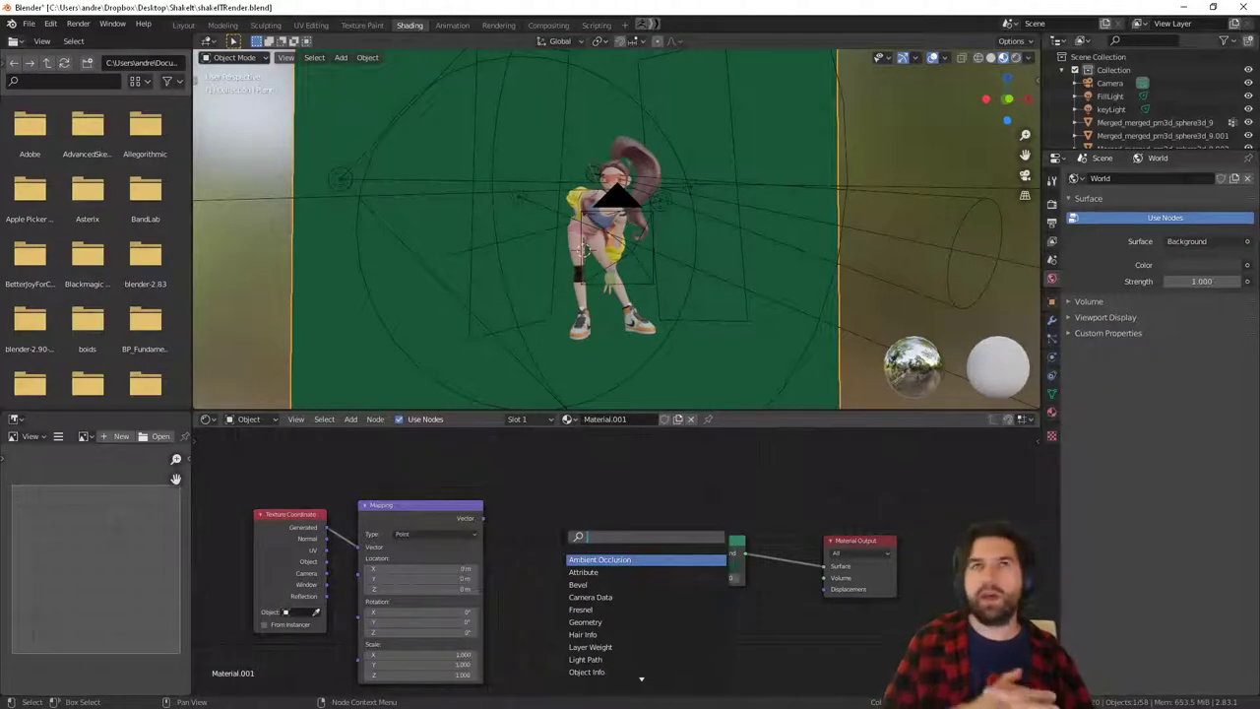
type("g")
key("BackSpace")
type("ramp")
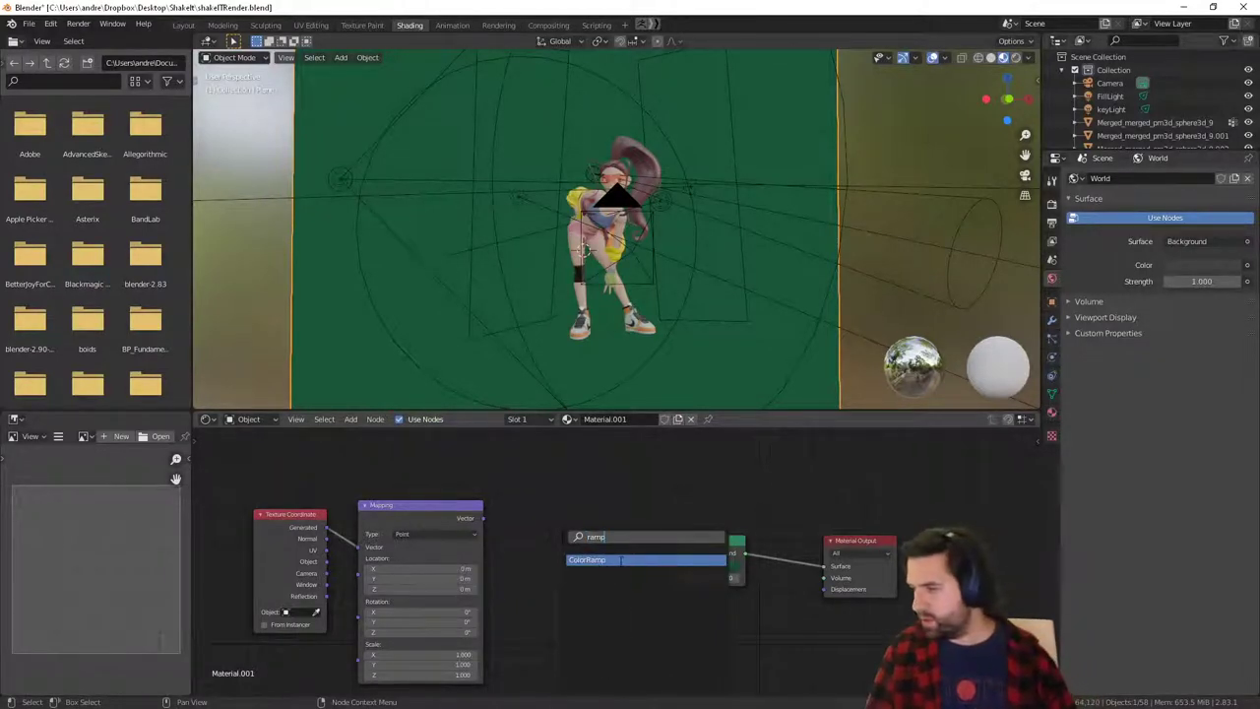
left_click(622, 559)
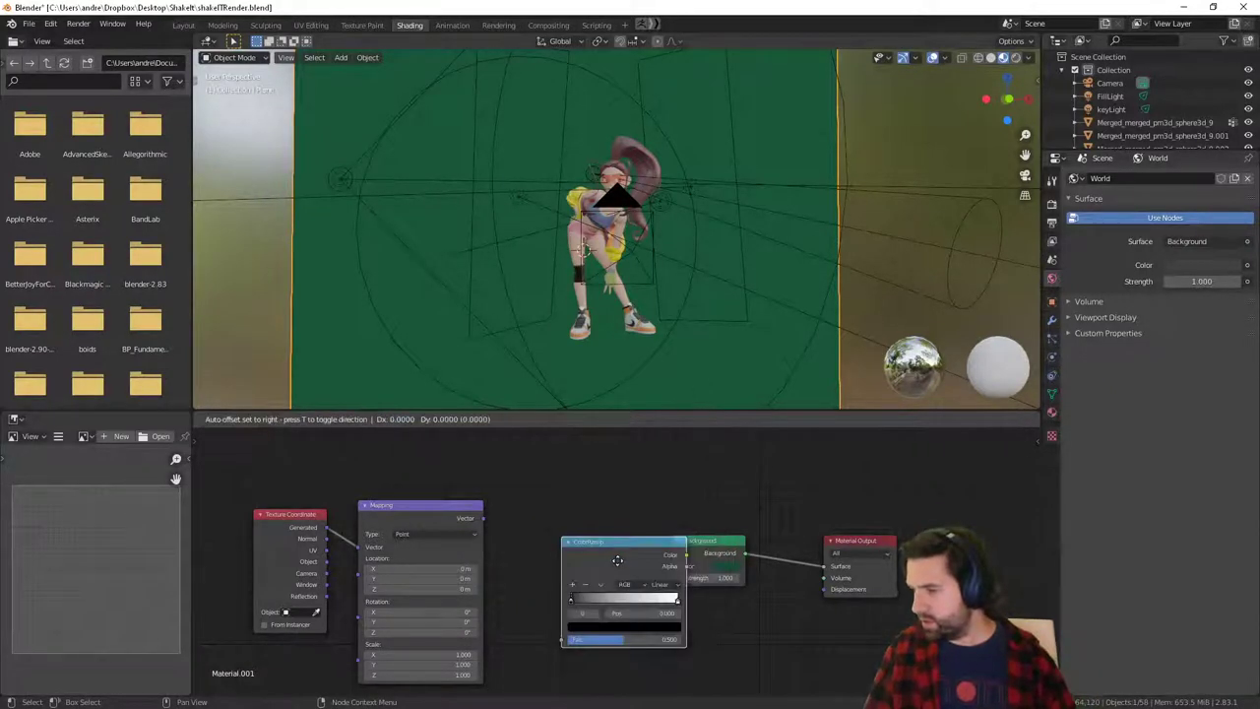
left_click_drag(484, 524, 581, 489)
left_click_drag(642, 535, 674, 568)
left_click_drag(597, 520, 588, 536)
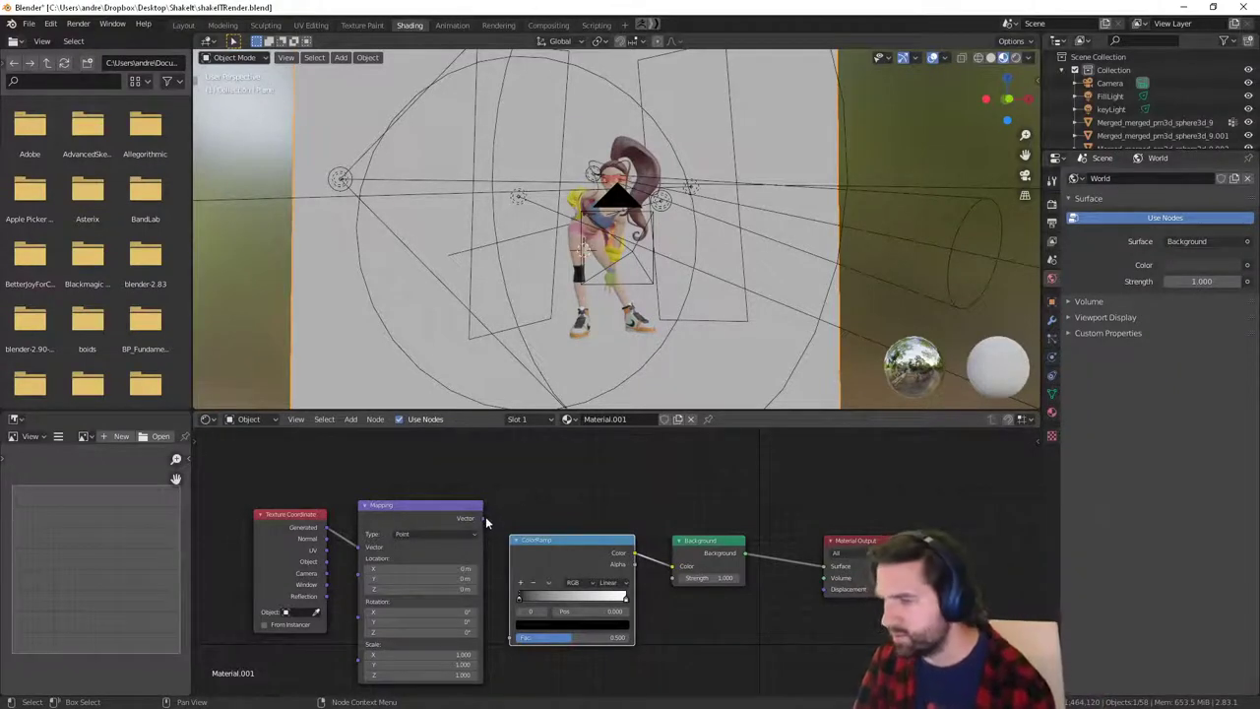
Rearrange the node graph so the ColorRamp sits above and to the right of the Mapping node.
left_click_drag(485, 516, 562, 418)
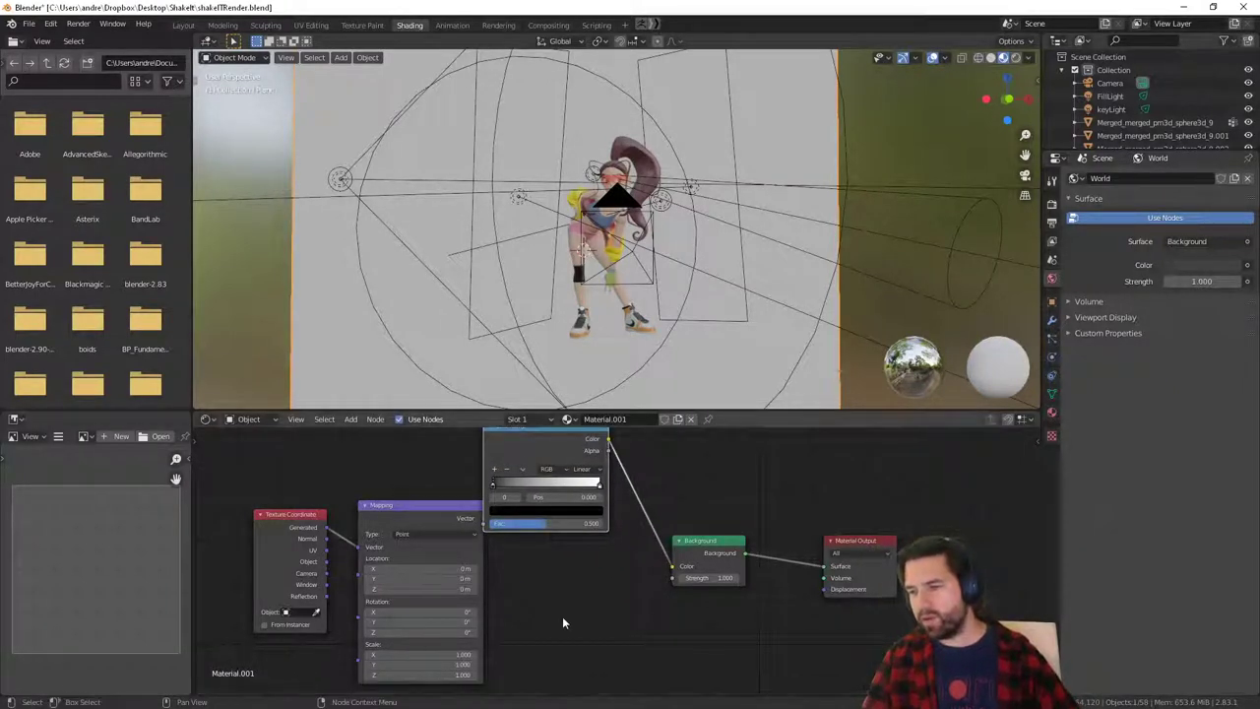
middle_click_drag(563, 614, 608, 654)
left_click_drag(488, 548, 494, 594)
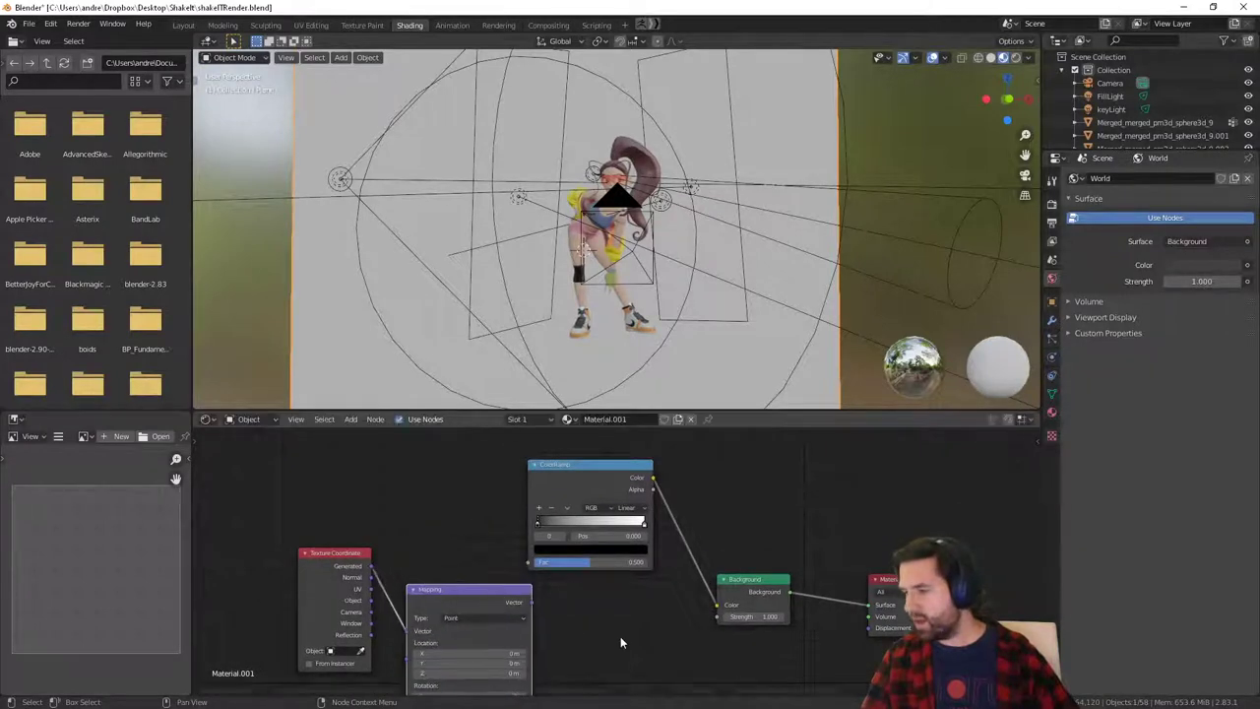
middle_click_drag(620, 636, 557, 610)
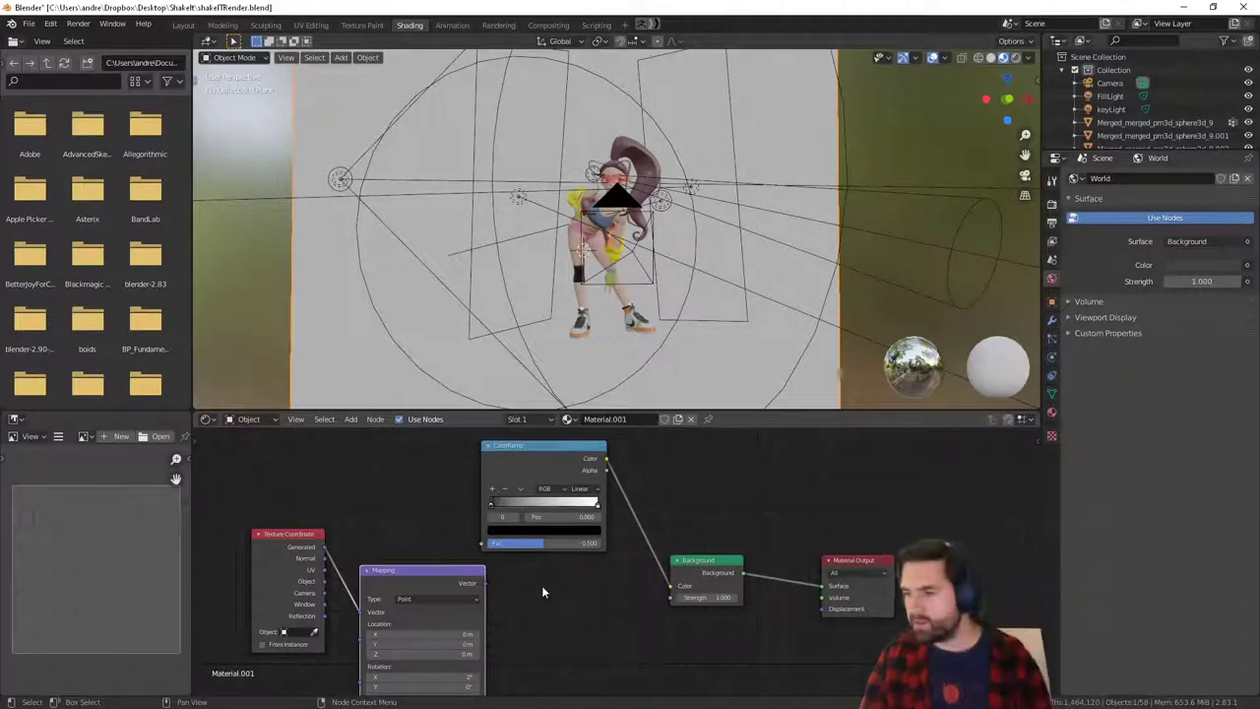
left_click_drag(491, 502, 451, 506)
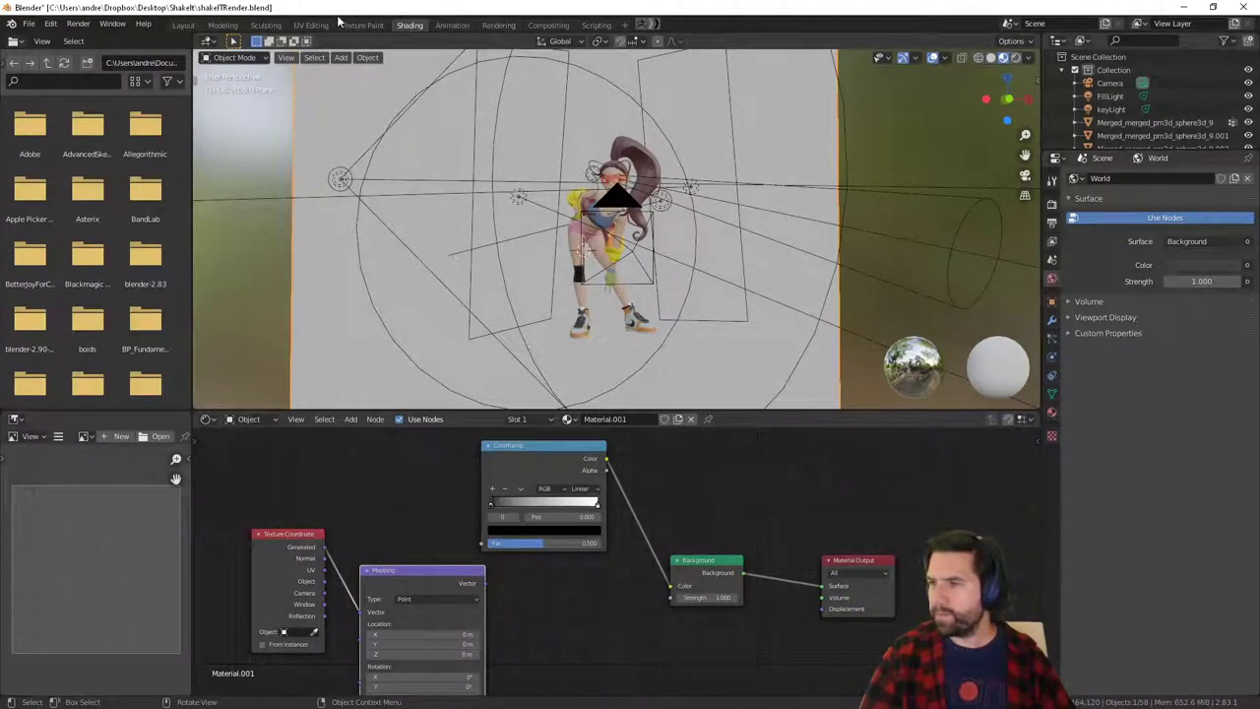
Check the background plane's UV layout in the UV Editing workspace and return to the Shading workspace.
left_click(301, 26)
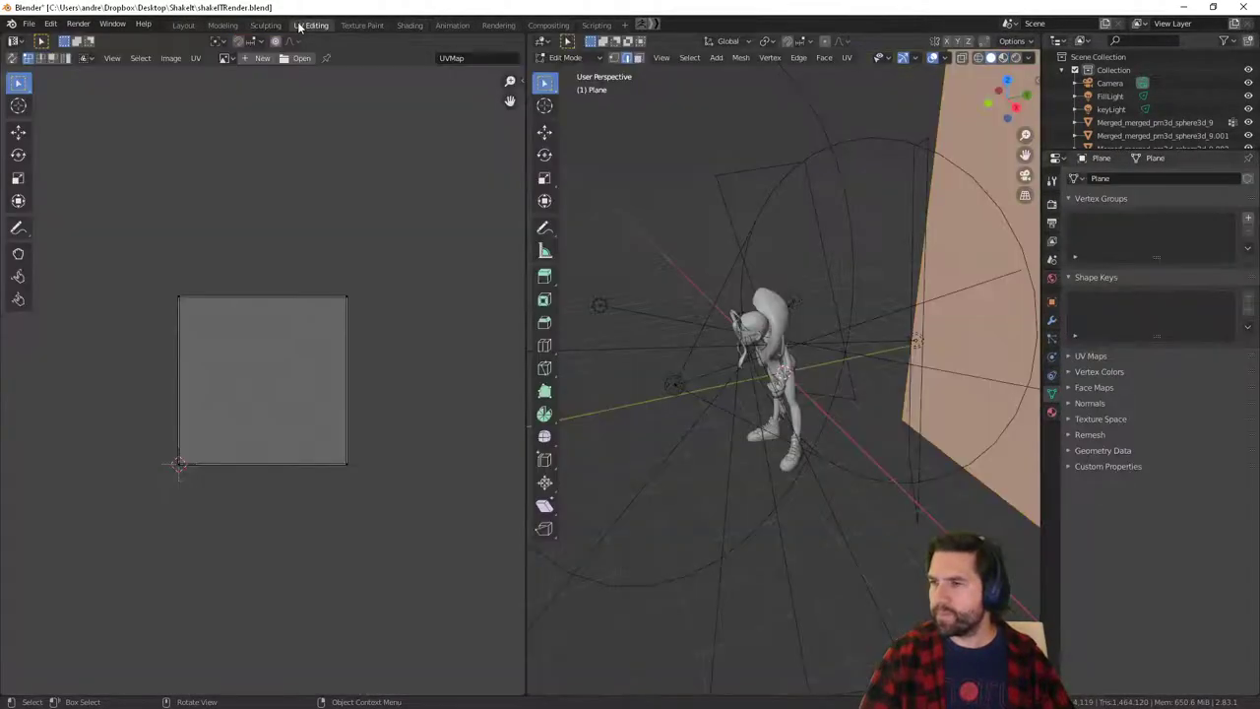
left_click(410, 26)
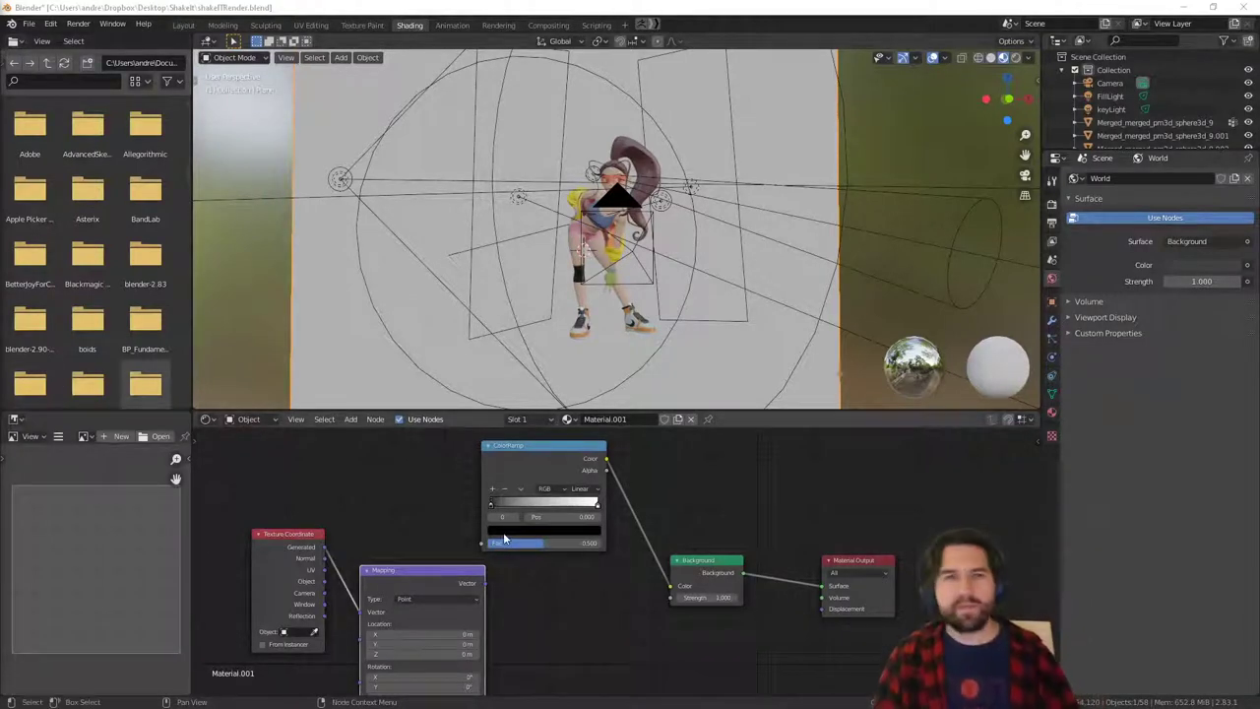
Move the Texture Coordinate and Mapping nodes farther from the ColorRamp to make room for another node.
scroll(320, 547, "down", 3)
middle_click_drag(320, 548, 336, 548)
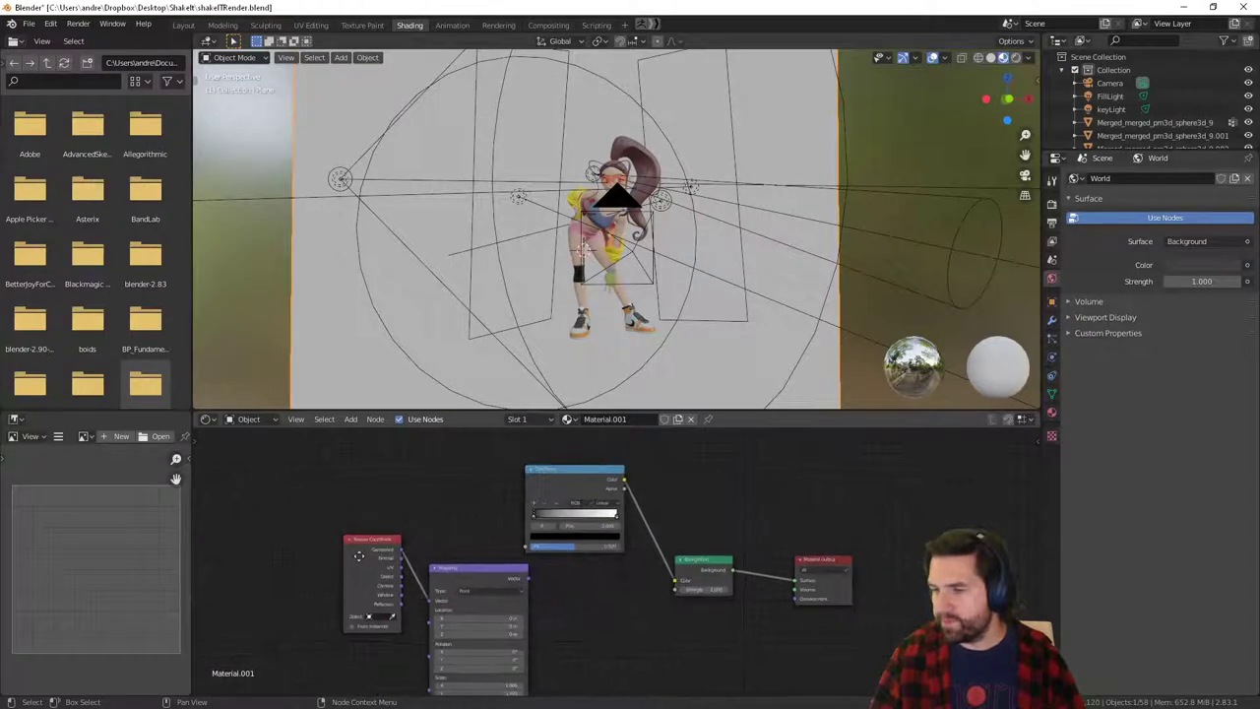
left_click_drag(369, 539, 264, 502)
left_click_drag(466, 568, 364, 527)
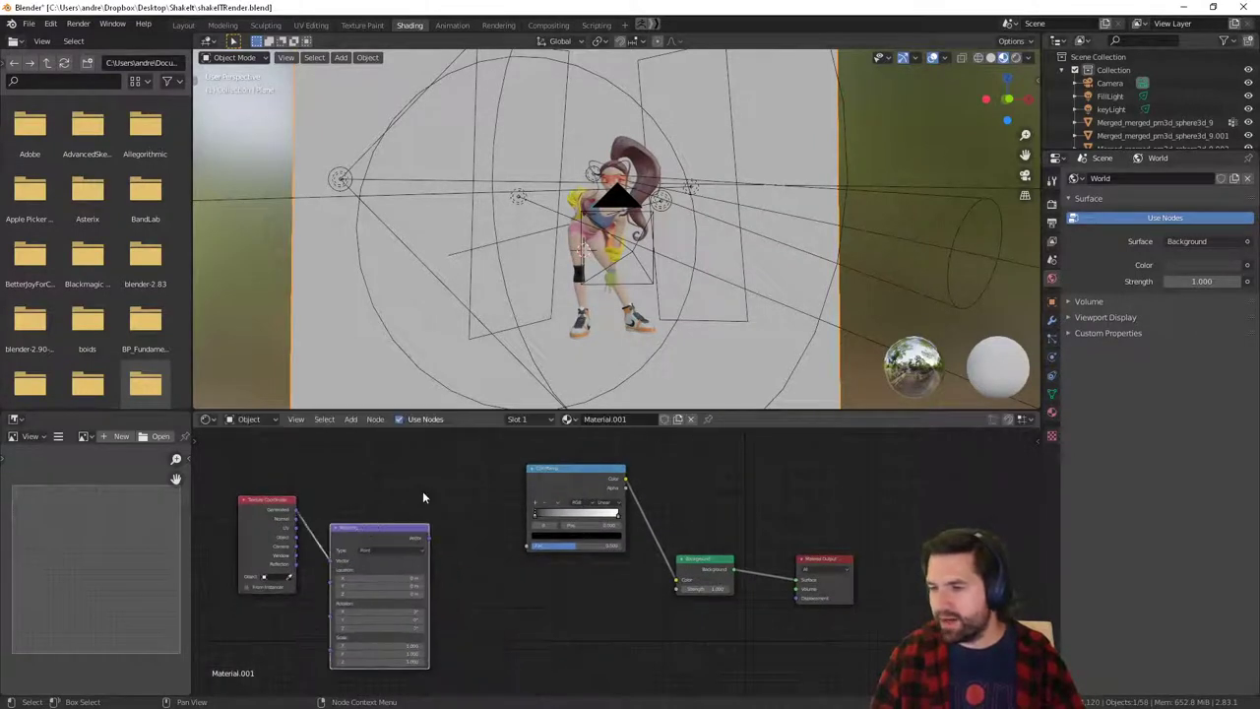
Add a Gradient Texture node between the Mapping and ColorRamp nodes.
key("shift+a")
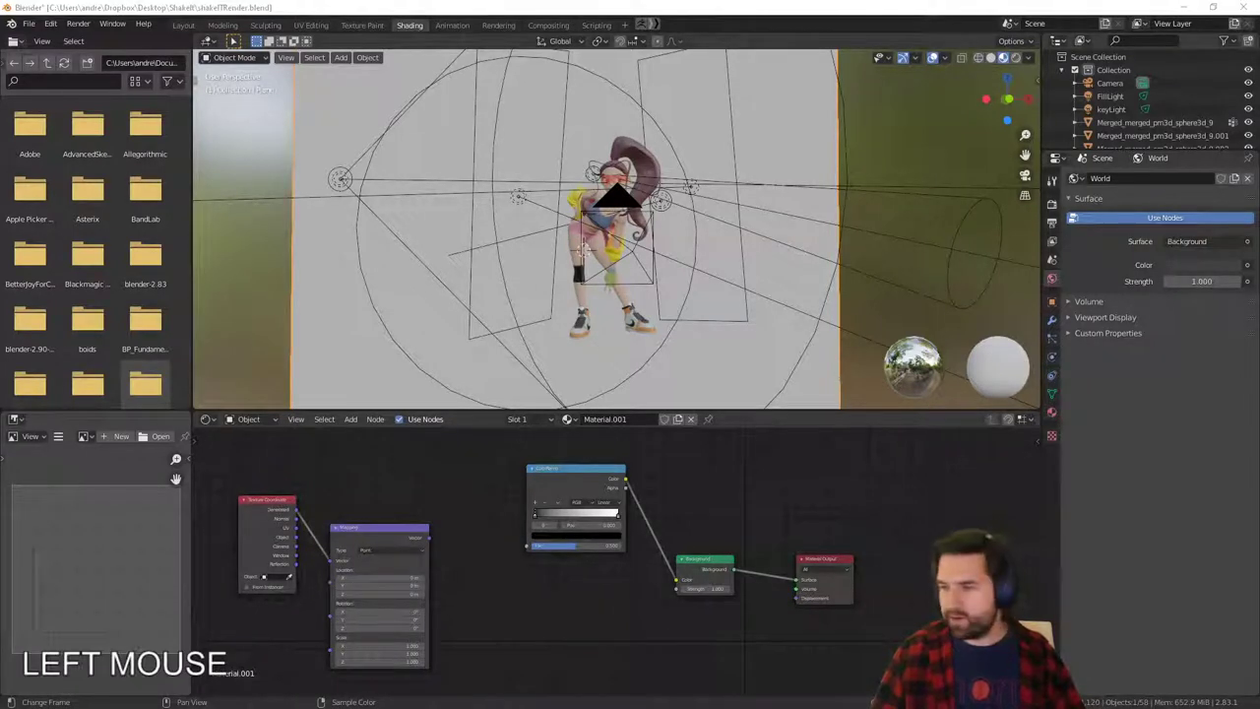
key("shift+a")
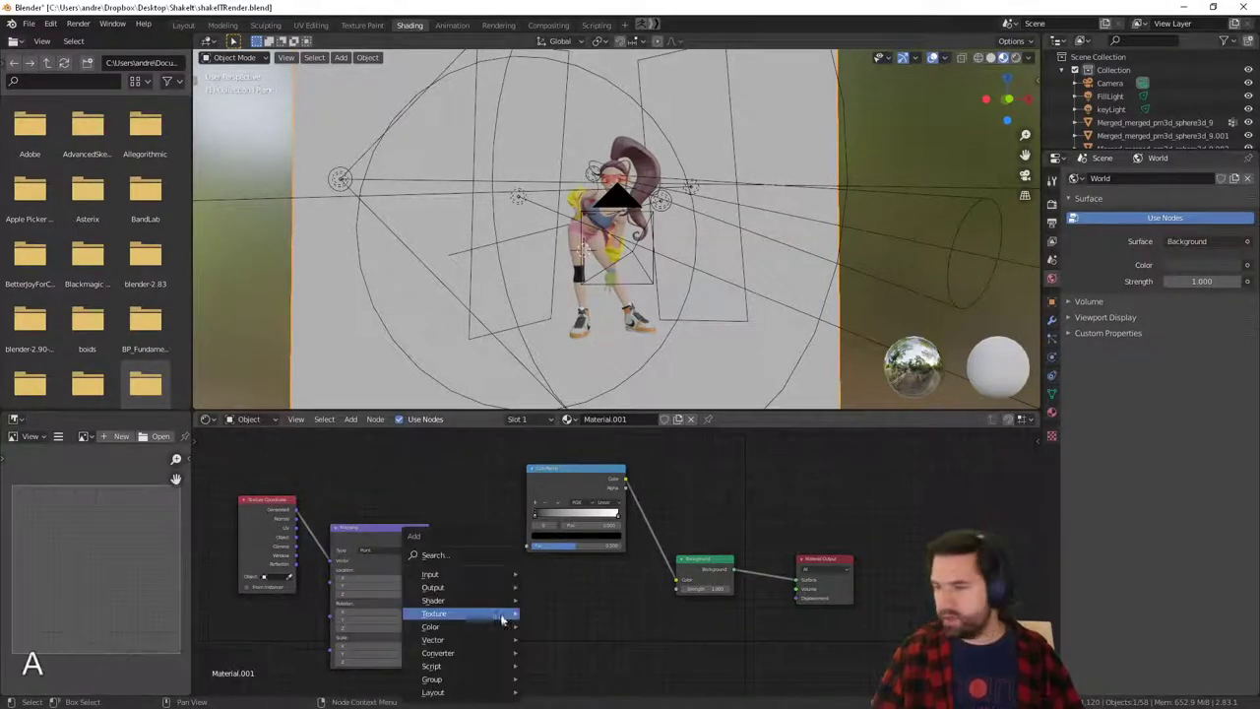
left_click(425, 558)
type("greadi")
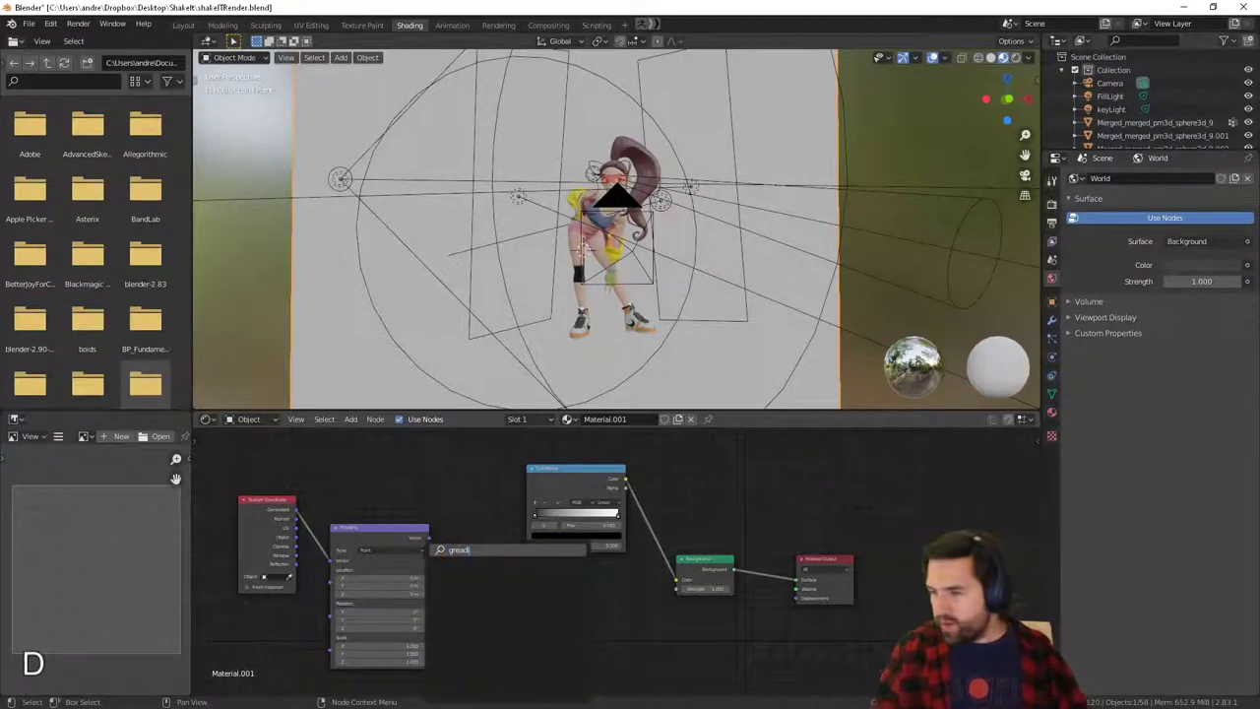
key("BackSpace")
key("BackSpace")
key("BackSpace")
type("ad")
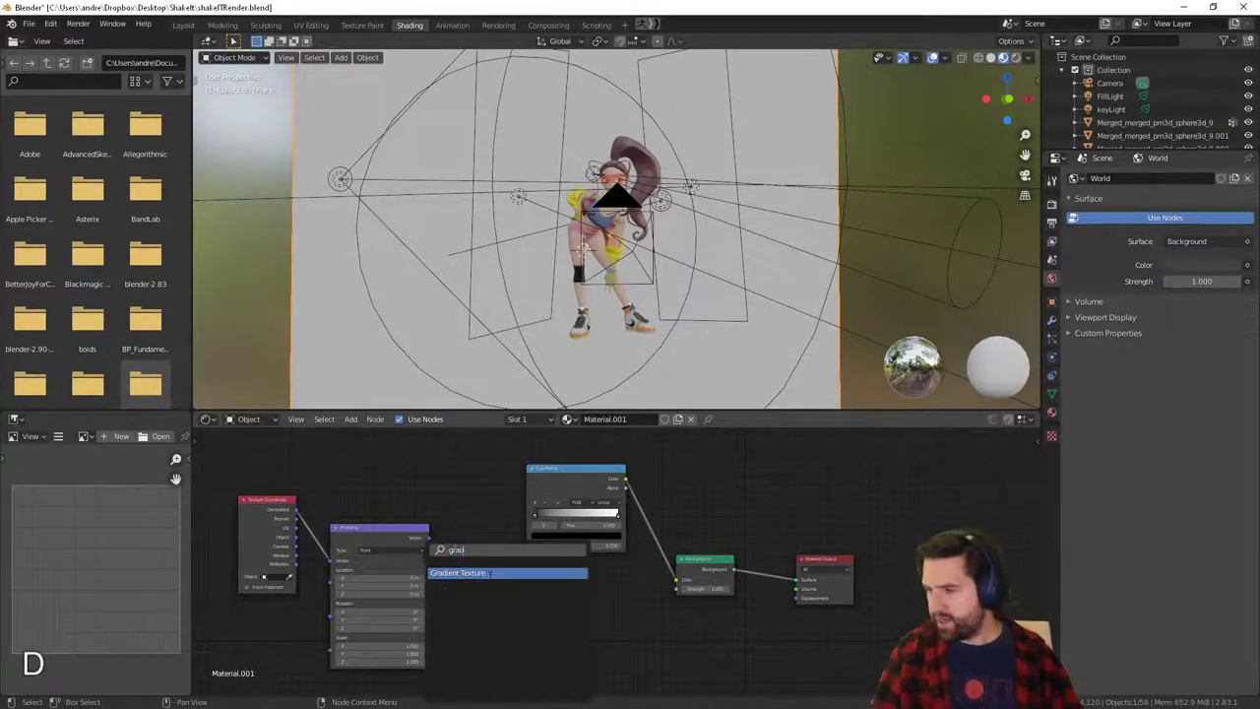
left_click(489, 574)
left_click(514, 520)
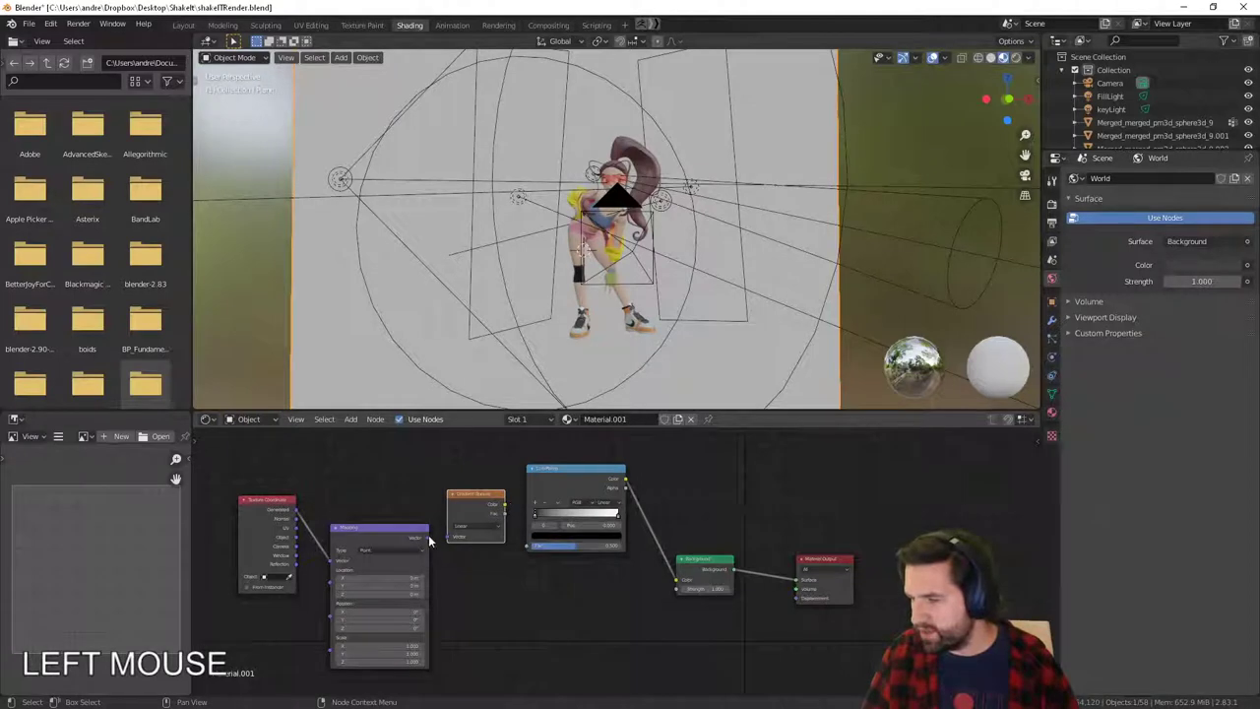
Connect Mapping's Vector output to the Gradient Texture's Vector input, and the gradient's Color output to the ColorRamp's Fac input.
left_click_drag(430, 541, 448, 538)
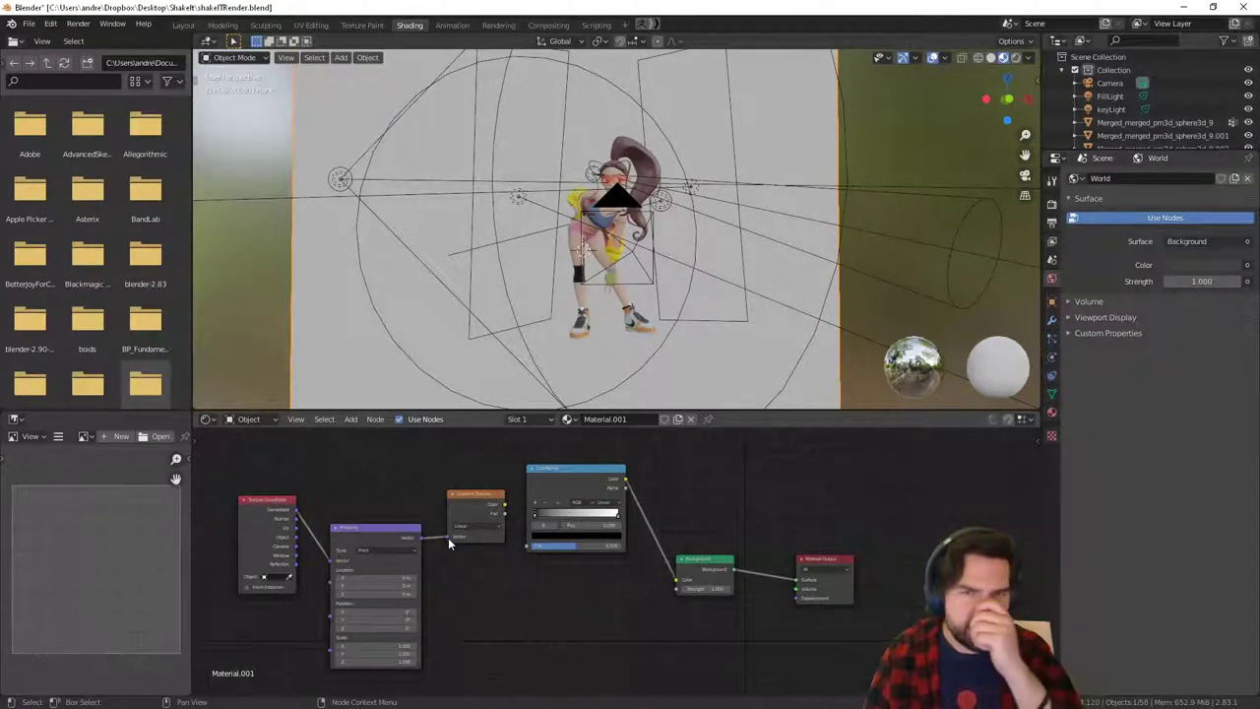
left_click_drag(504, 504, 529, 546)
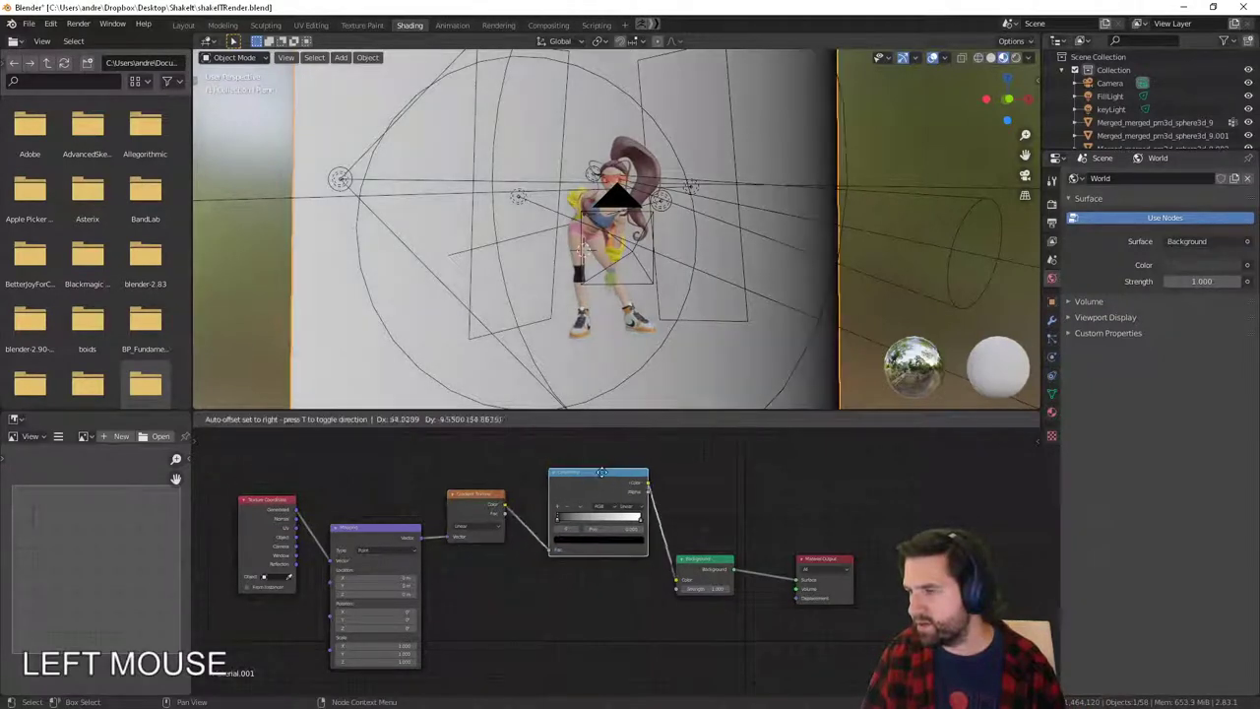
Set the Mapping node's Z rotation to 48.8° and keep the ColorRamp stops at the two ends of the ramp.
left_click_drag(569, 469, 583, 475)
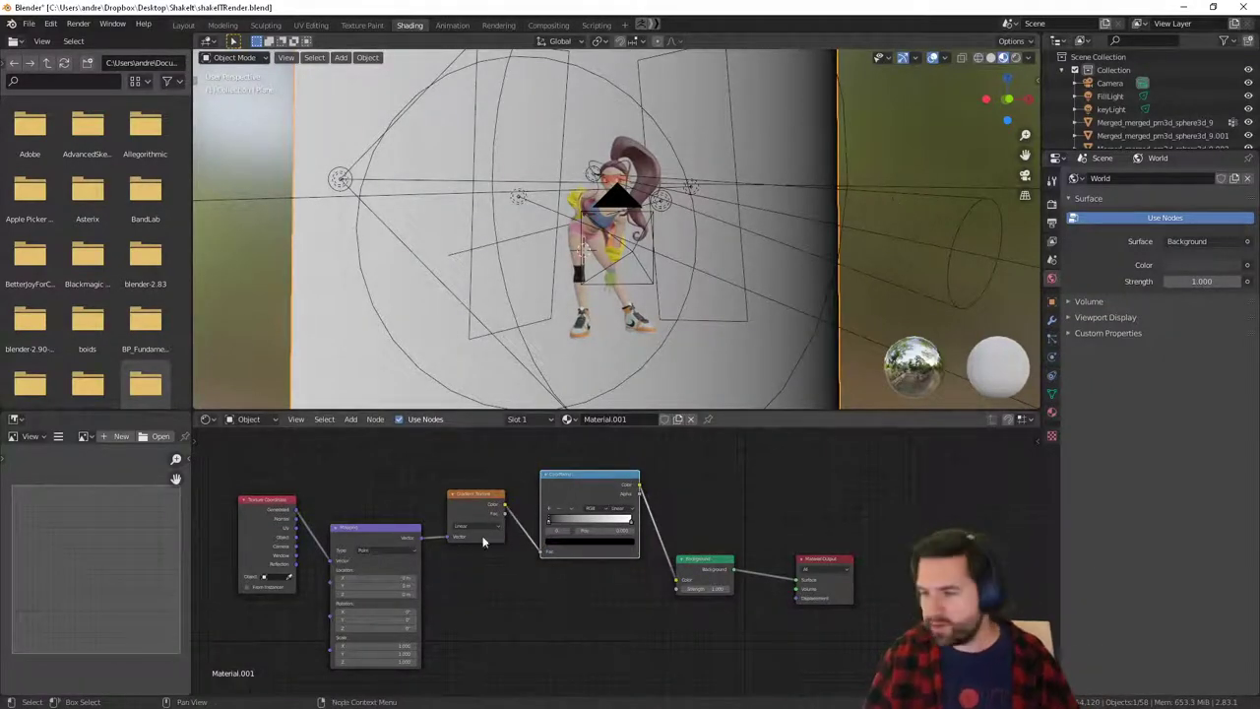
left_click(376, 621)
mouse_move(374, 619)
left_mouse_down()
mouse_move(414, 615)
mouse_move(370, 611)
mouse_move(376, 628)
mouse_move(413, 627)
mouse_move(392, 628)
left_mouse_up()
key("ctrl+z")
key("ctrl+z")
mouse_move(550, 525)
left_mouse_down()
mouse_move(565, 520)
mouse_move(528, 524)
left_mouse_up()
left_click_drag(632, 526, 670, 528)
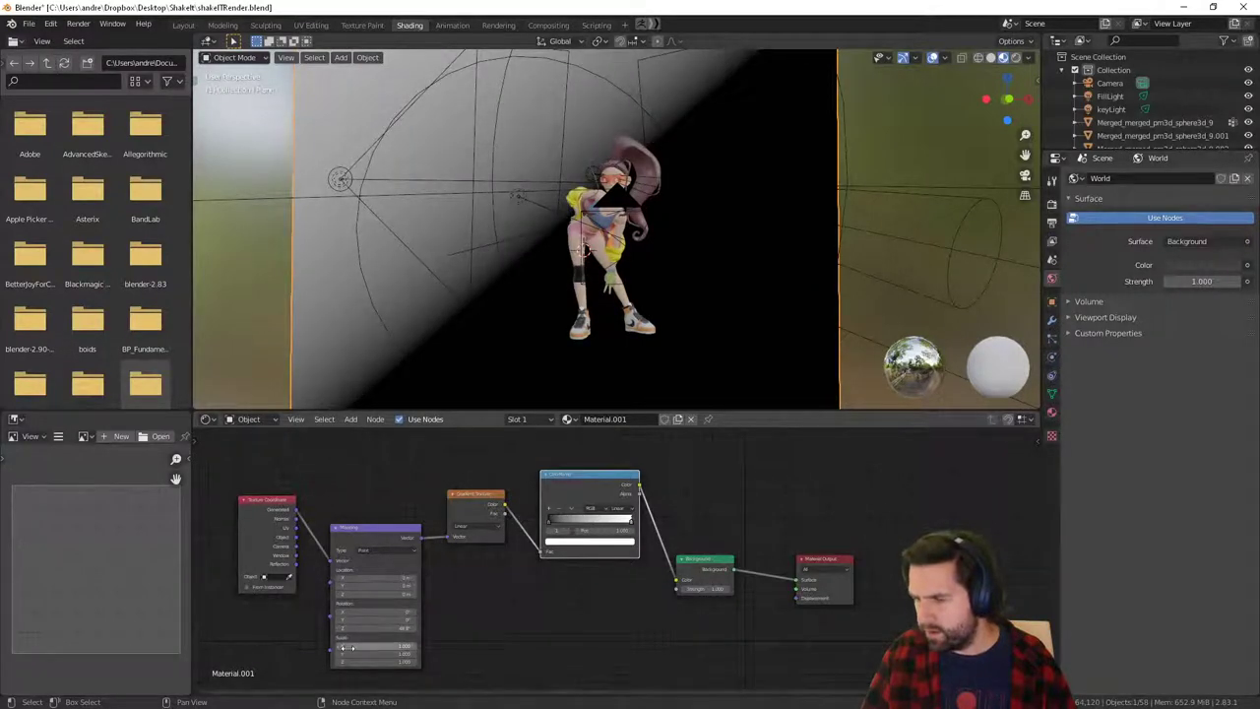
Try different scale values on the Mapping node, undoing the X and Y changes and setting Z to 46.2.
mouse_move(350, 647)
left_mouse_down()
mouse_move(389, 647)
mouse_move(362, 647)
left_mouse_up()
key("ctrl+z")
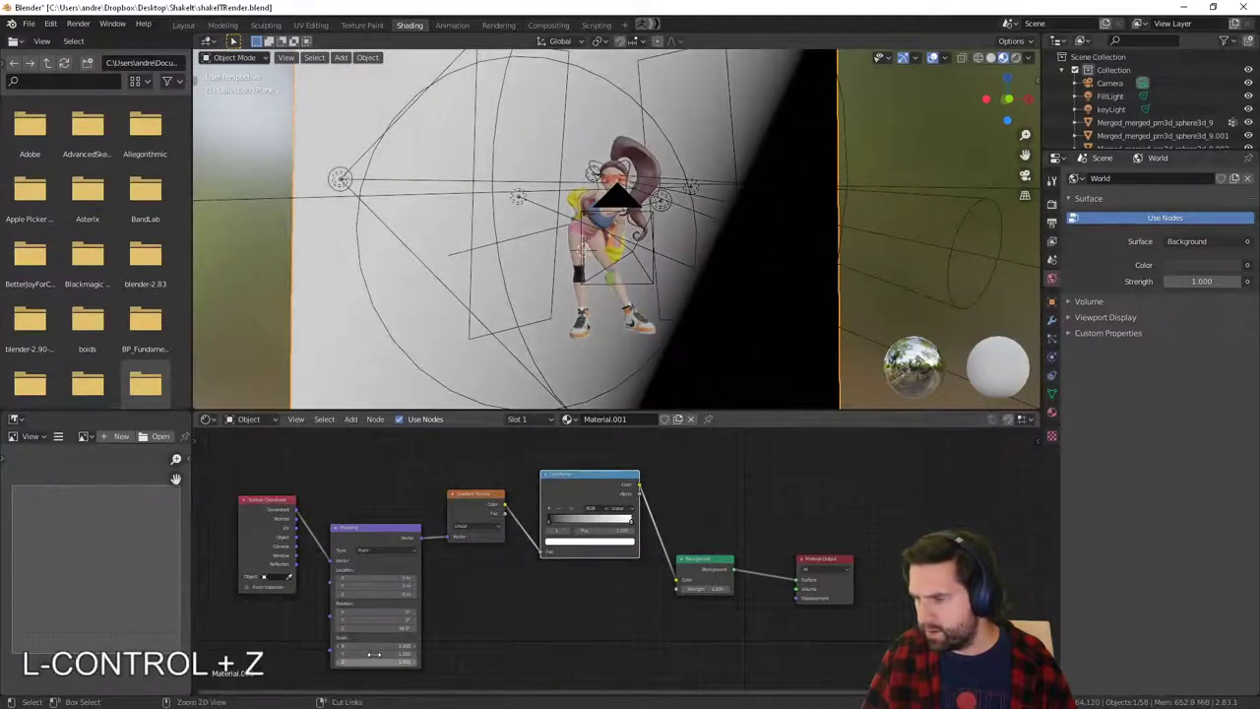
scroll(482, 677, "up", 2)
middle_click_drag(482, 677, 551, 601, "shift")
scroll(550, 601, "up", 4)
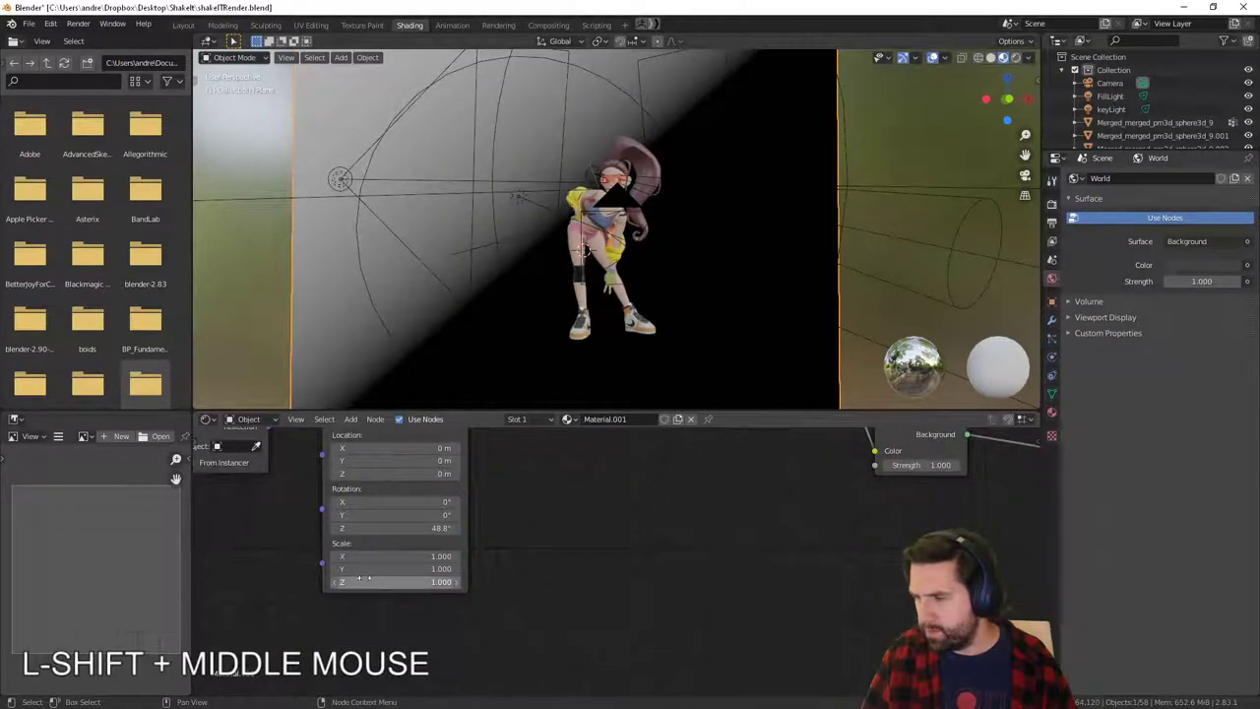
left_click_drag(389, 570, 453, 582)
key("ctrl+z")
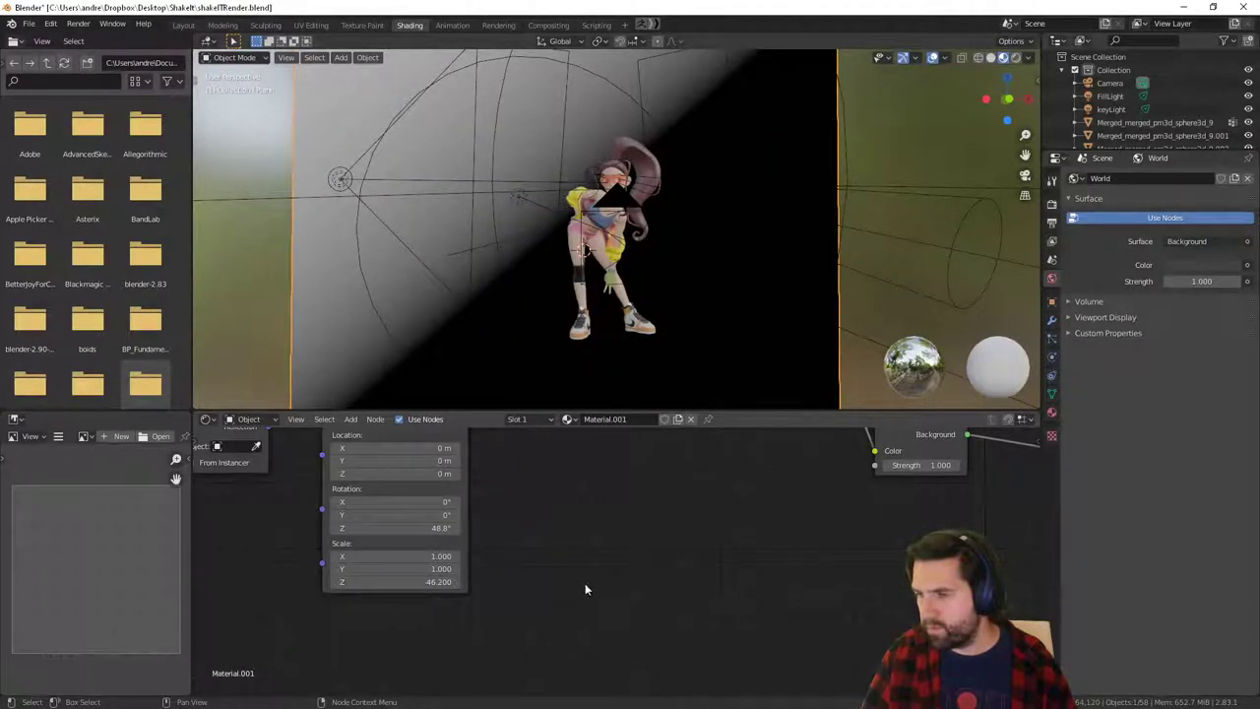
Look through the camera and change the ColorRamp's white end stop to light pink.
scroll(551, 596, "down", 5)
scroll(646, 284, "down", 3)
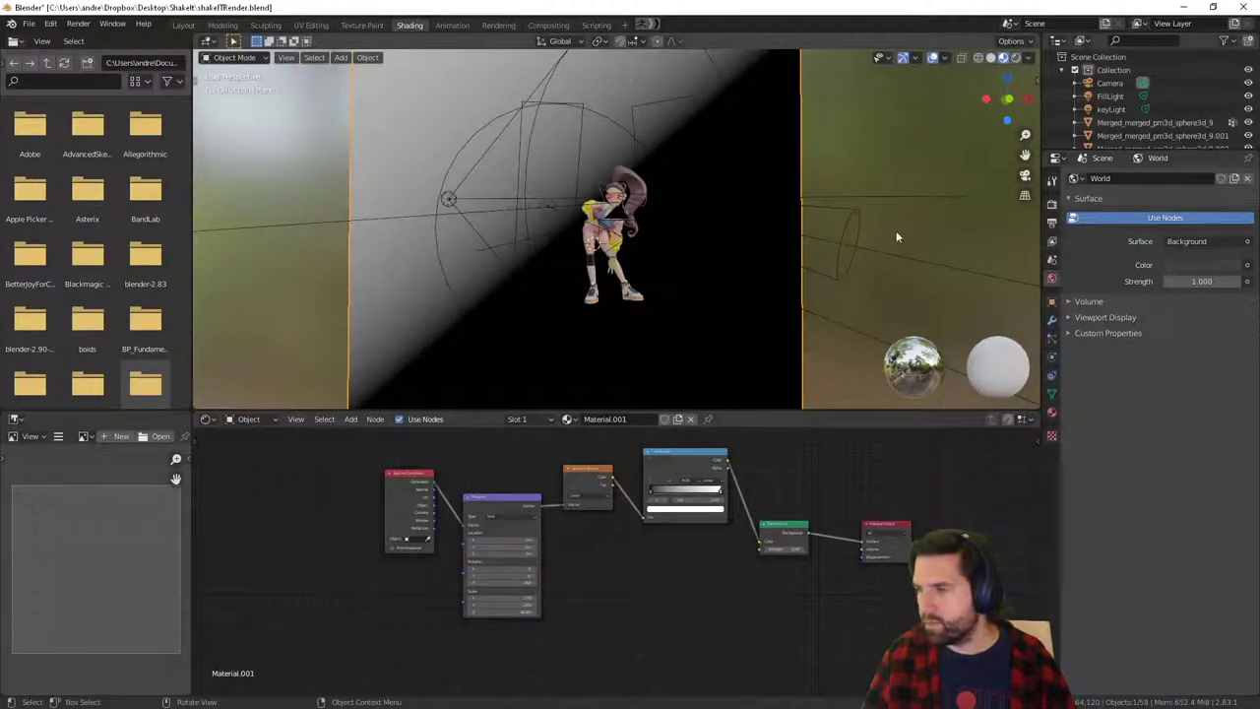
key("KP_0")
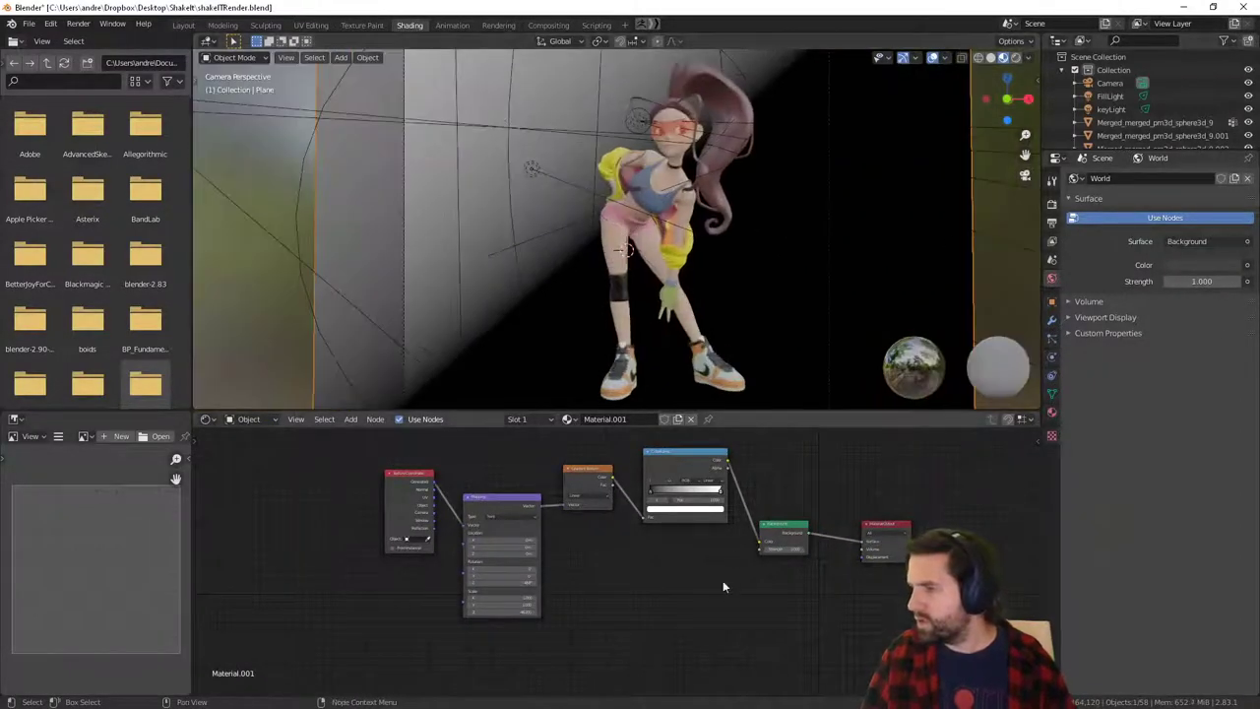
left_click(647, 670)
middle_click_drag(647, 670, 636, 638, "shift")
scroll(689, 596, "up", 6)
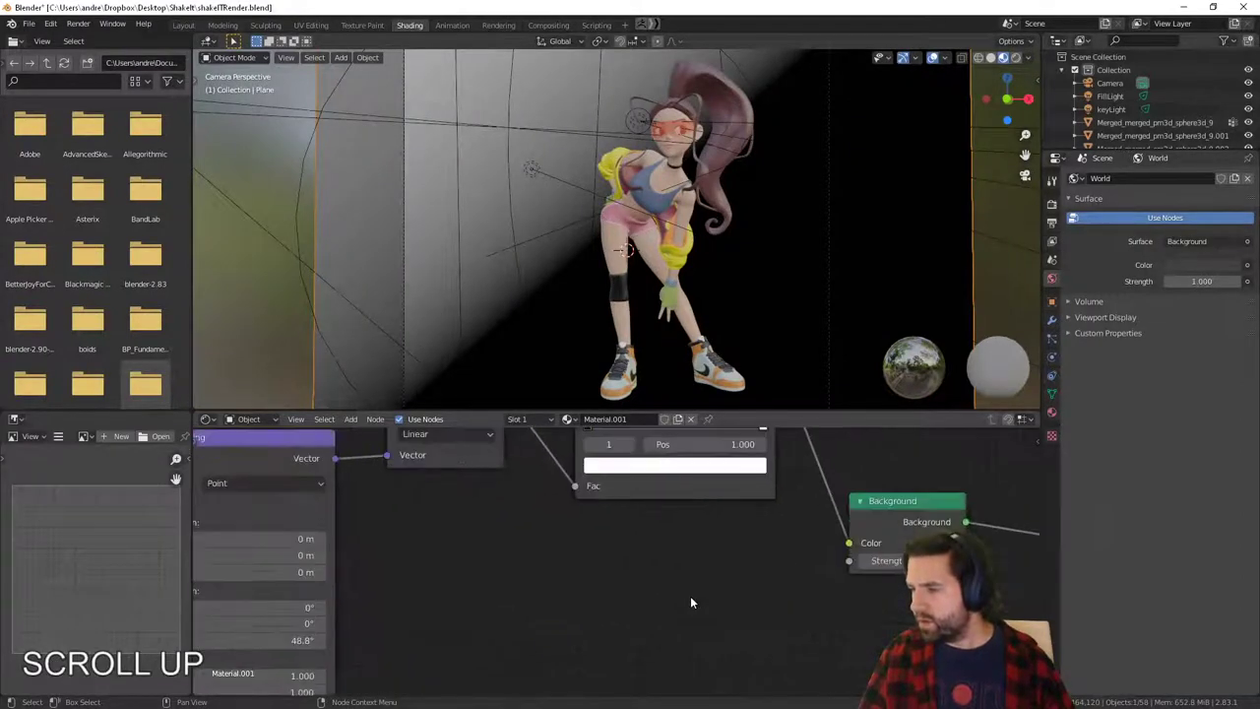
middle_click_drag(692, 603, 643, 702, "shift")
left_click(670, 593)
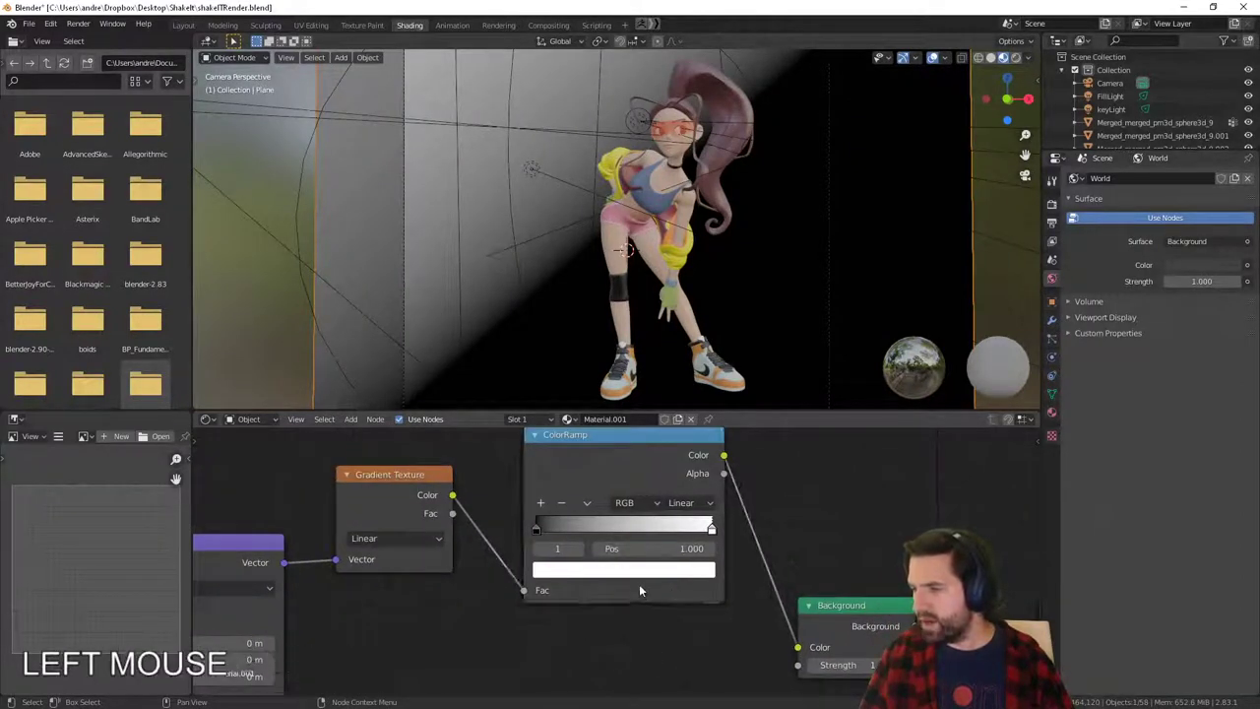
left_click(640, 582)
left_click(641, 573)
mouse_move(622, 433)
left_mouse_down()
mouse_move(615, 405)
mouse_move(593, 403)
mouse_move(605, 410)
left_mouse_up()
Change the ColorRamp's black start stop to a dark purple.
left_click(537, 527)
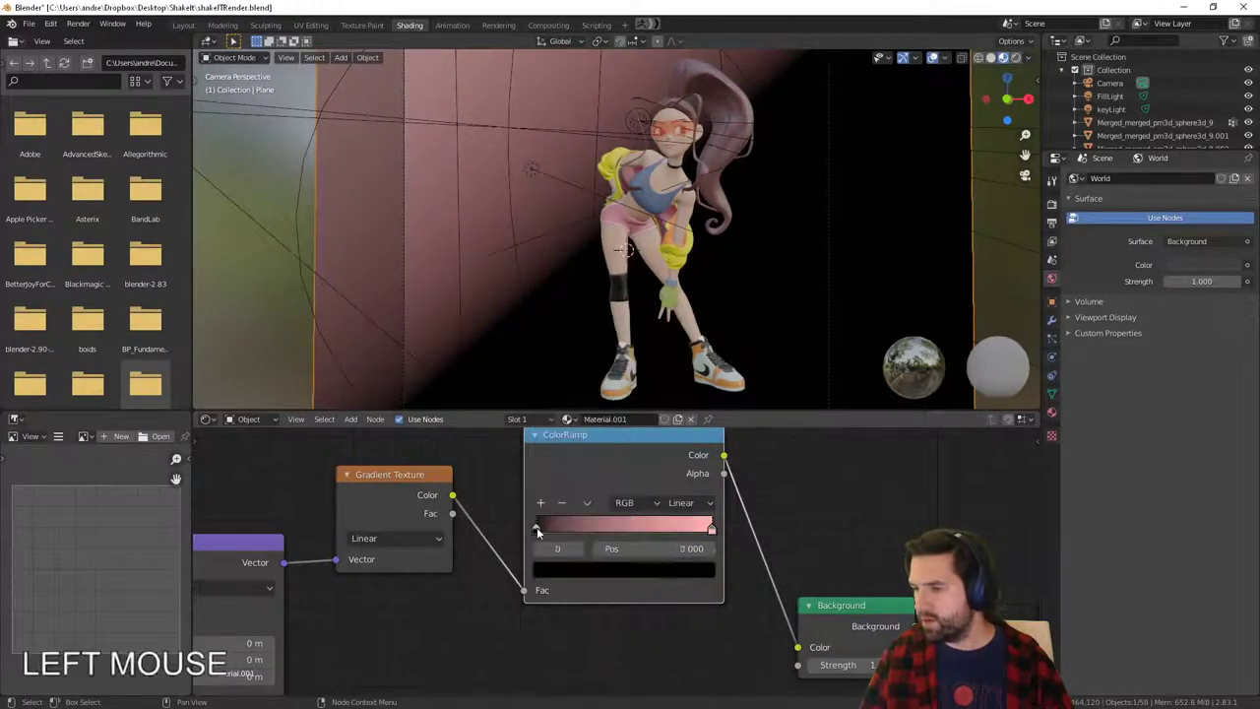
left_click(575, 571)
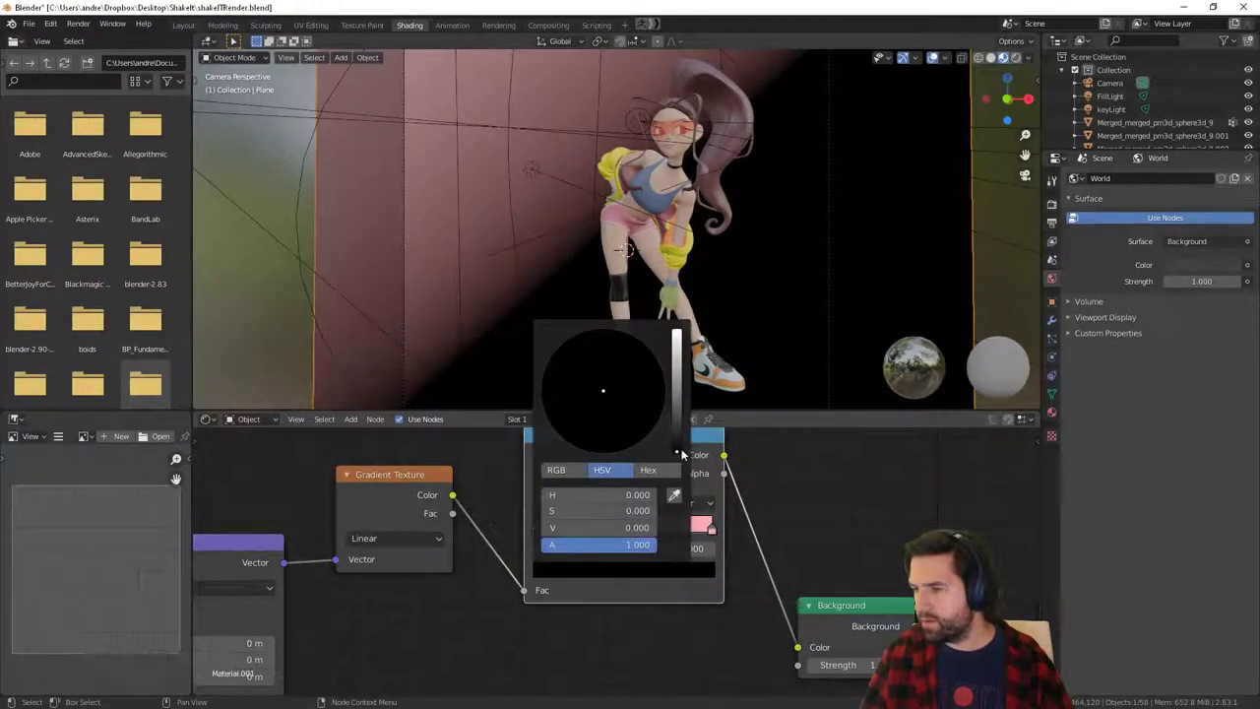
left_click_drag(599, 529, 572, 529)
left_click(612, 429)
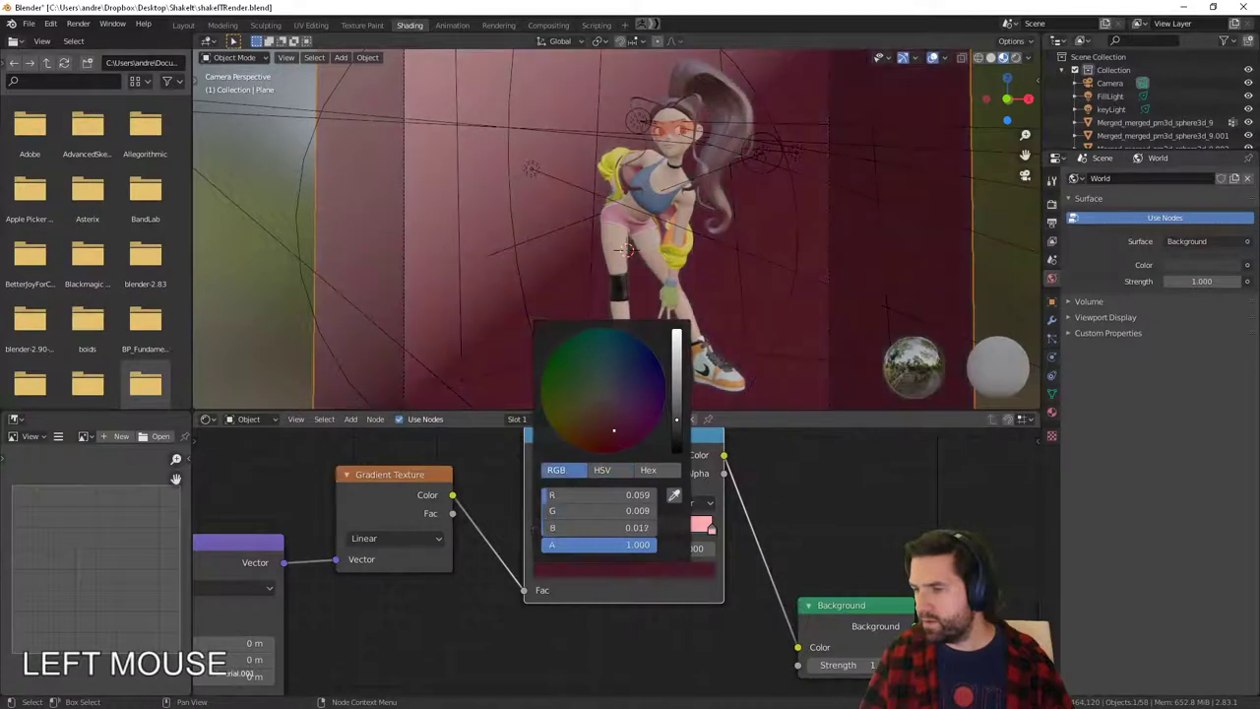
mouse_move(595, 511)
left_mouse_down()
mouse_move(570, 511)
mouse_move(564, 528)
left_mouse_up()
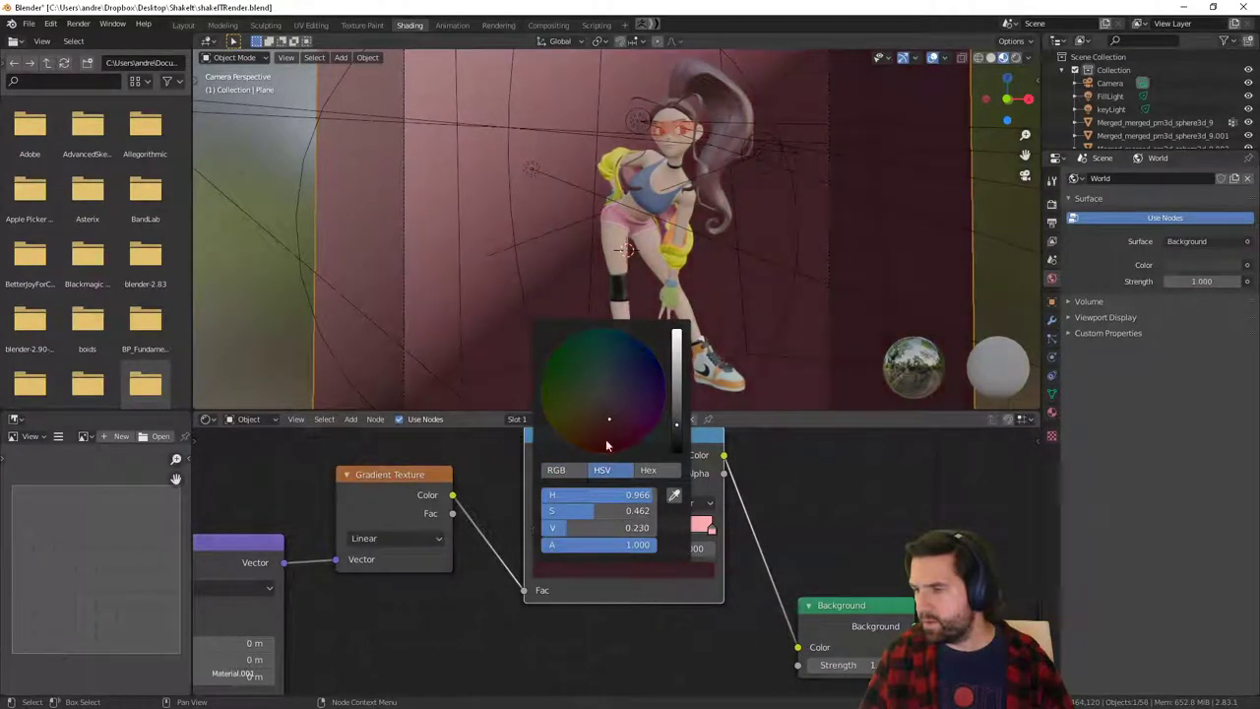
mouse_move(607, 444)
left_mouse_down()
mouse_move(611, 423)
mouse_move(641, 421)
left_mouse_up()
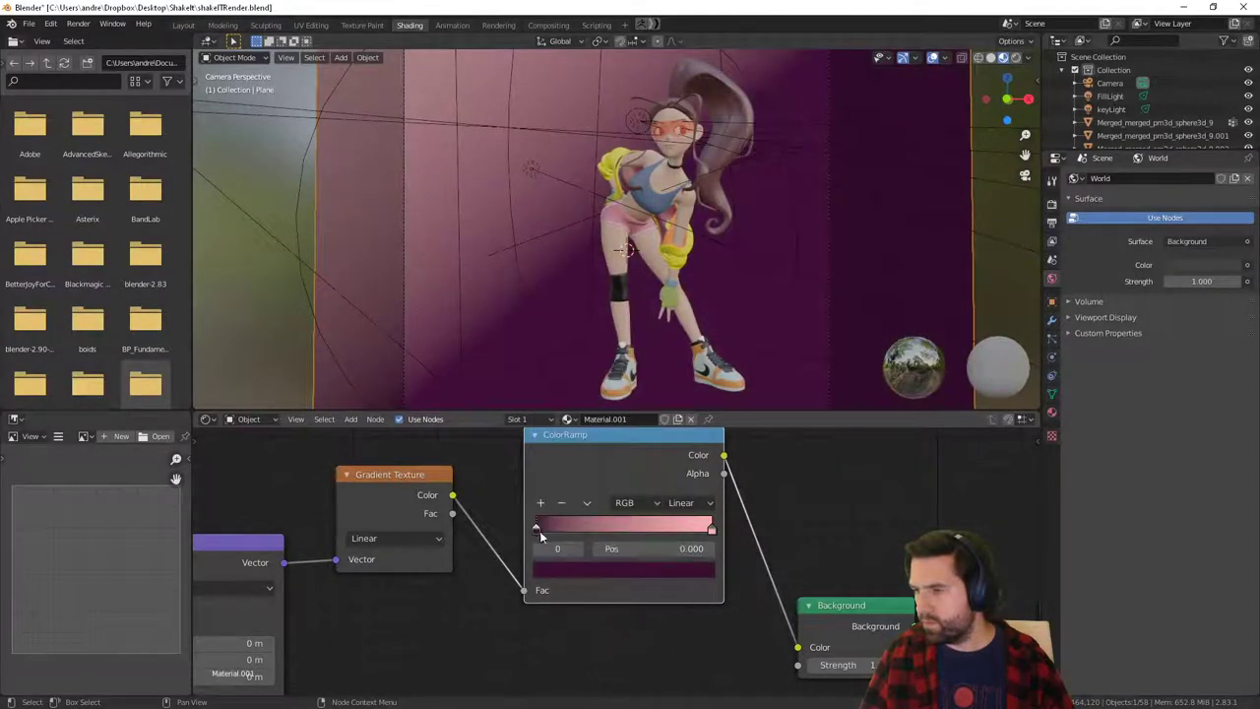
Reposition the ColorRamp node slightly lower and push its two stops to positions 0 and 1.
left_click_drag(540, 531, 485, 532)
left_click_drag(645, 440, 608, 469)
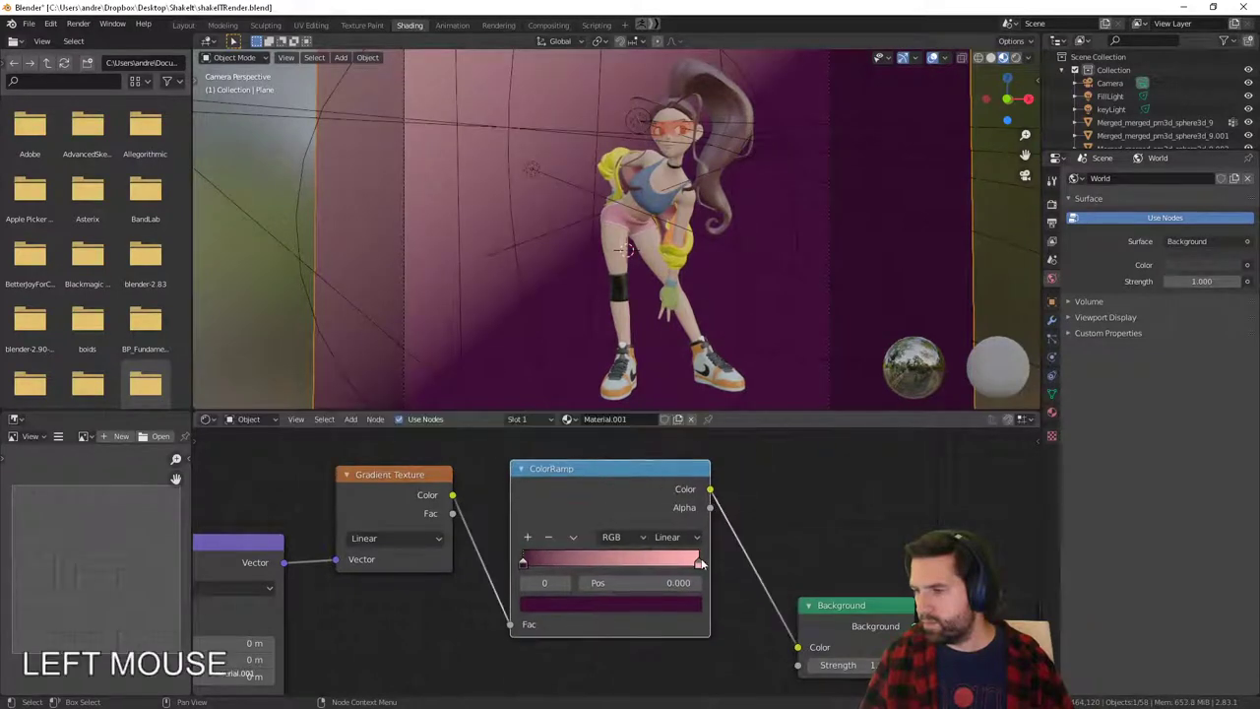
left_click_drag(699, 563, 726, 553)
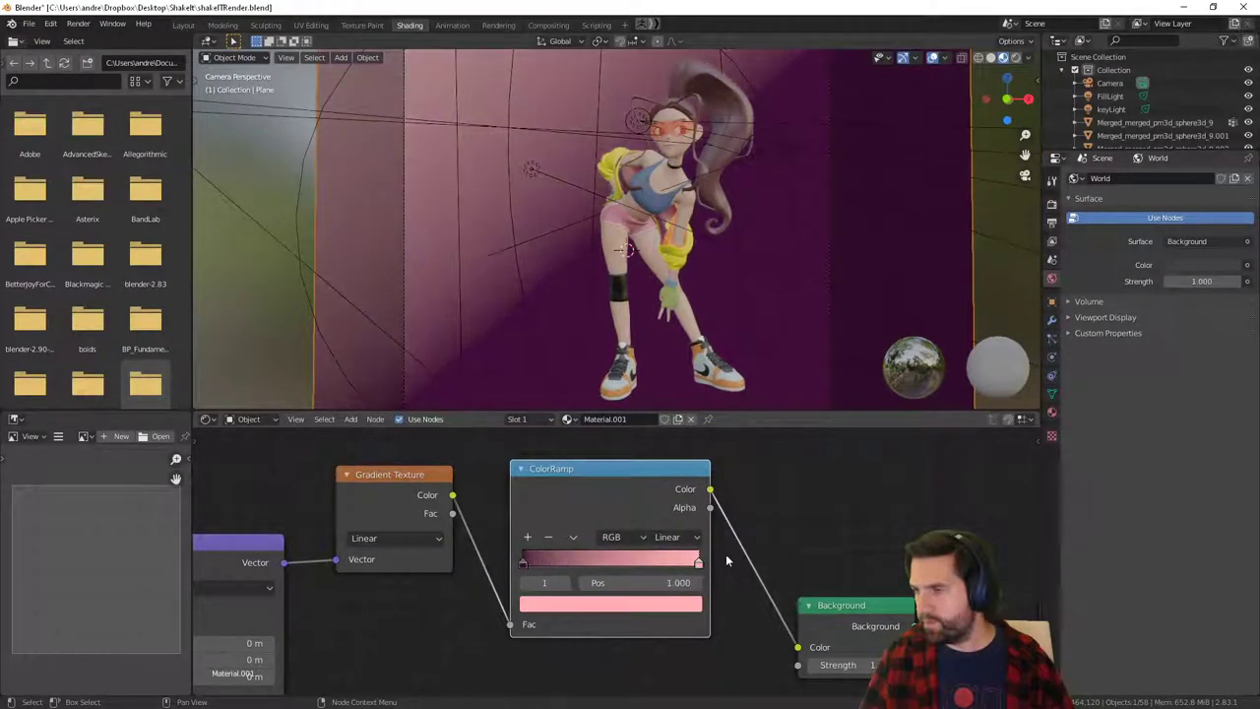
left_click(813, 489)
scroll(761, 526, "down", 3)
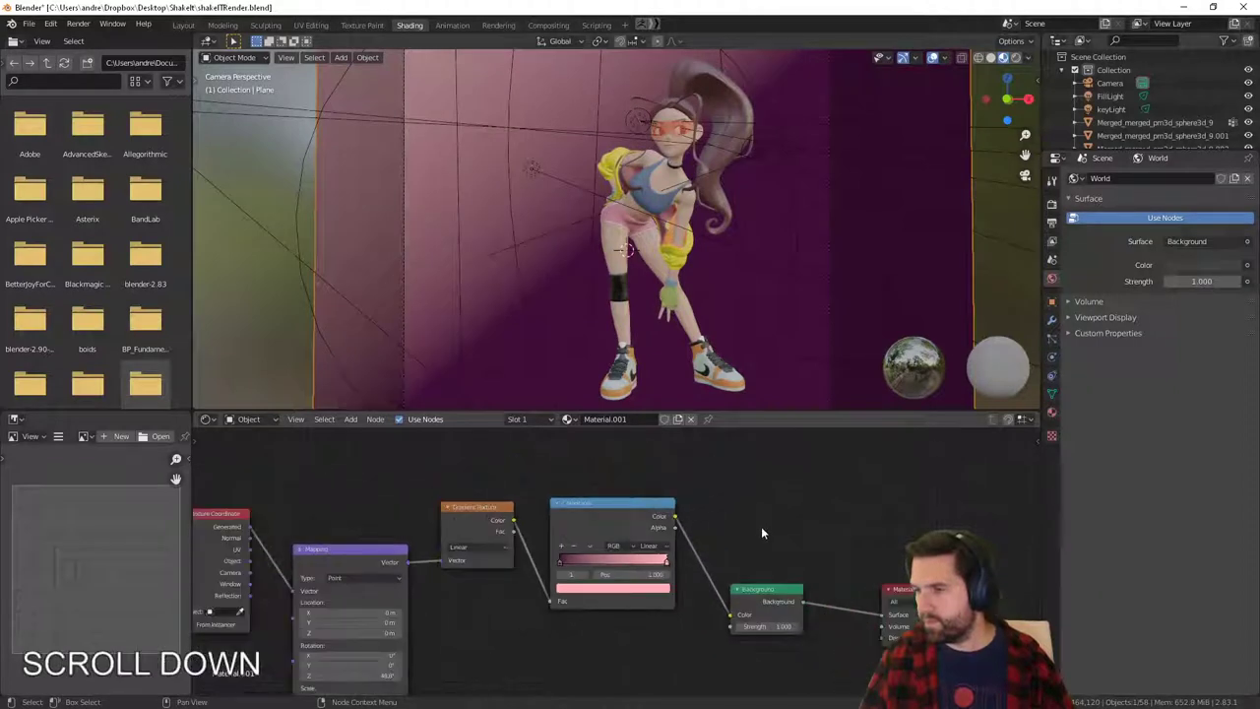
middle_click_drag(542, 618, 575, 609, "shift")
Scale the backdrop plane up about 4.8 times and move it so the gradient falls behind the character.
left_click(977, 288)
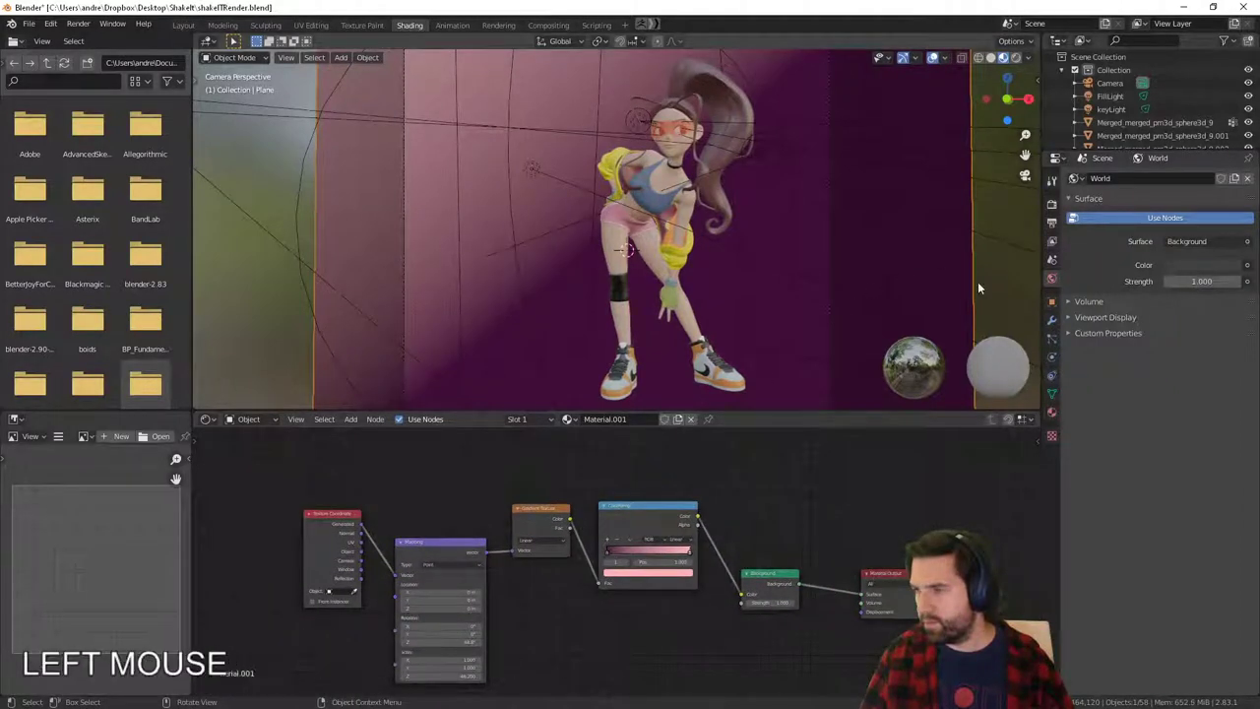
key("s")
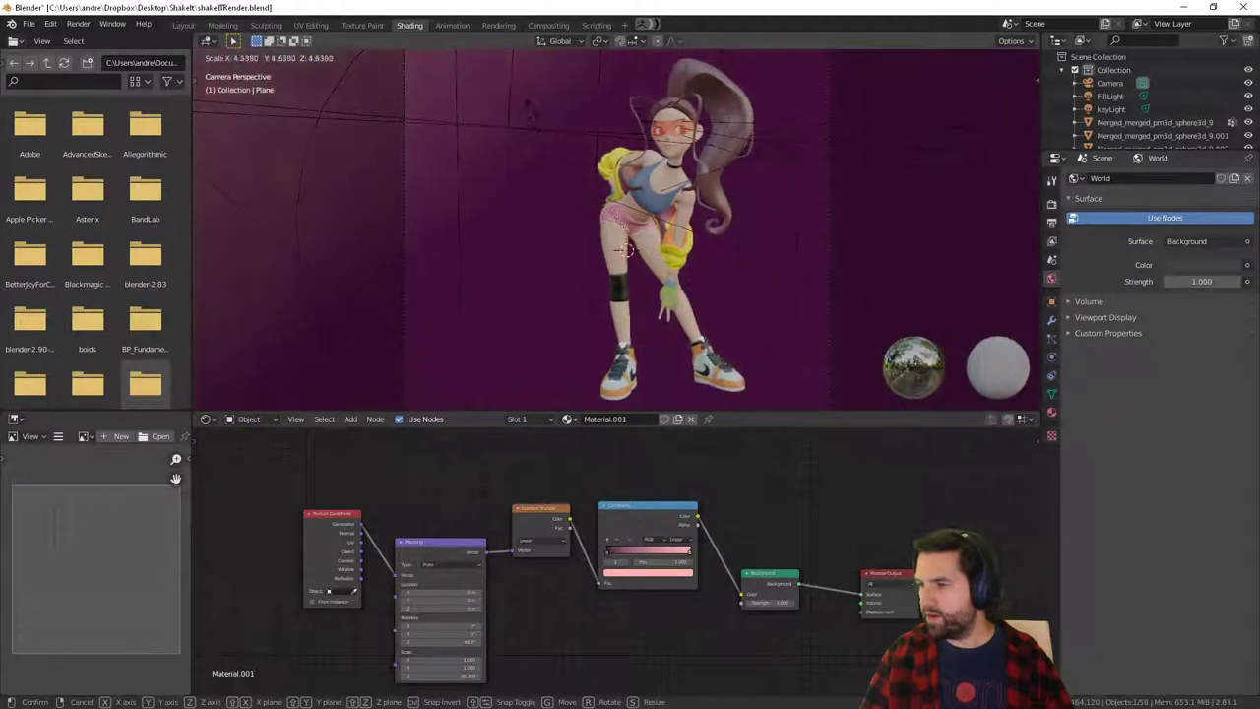
left_click(528, 75)
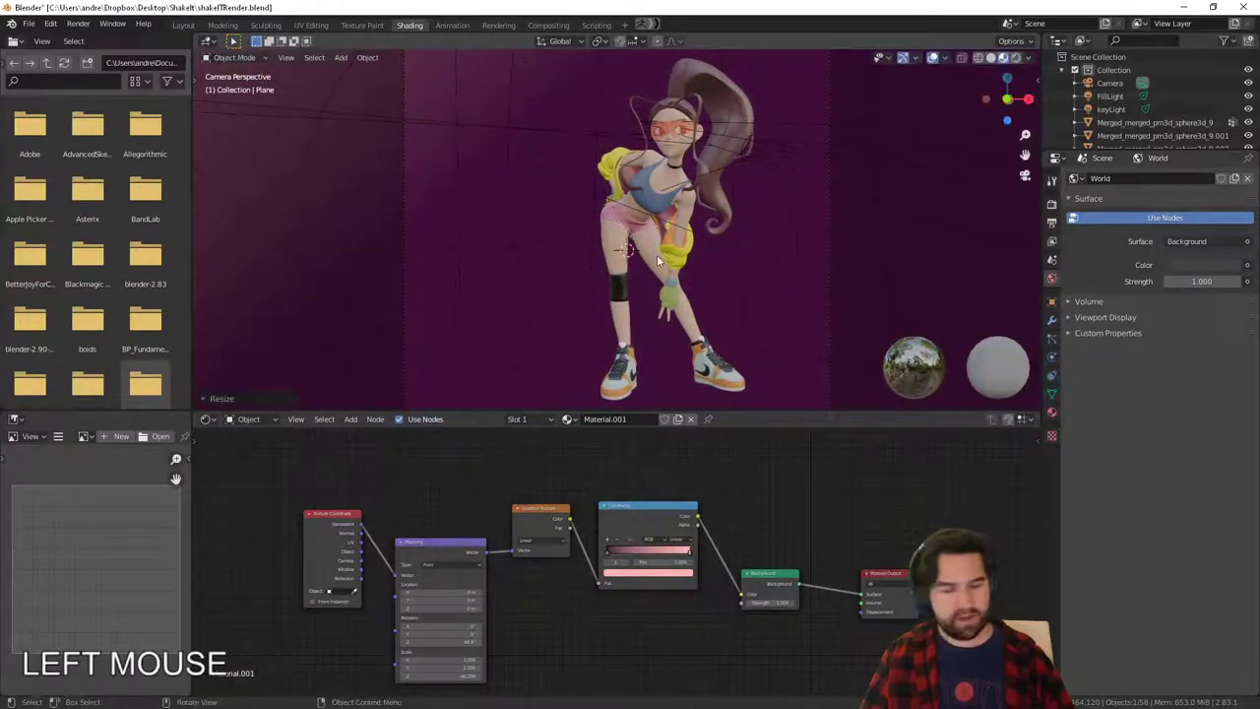
key("g")
left_click(830, 366)
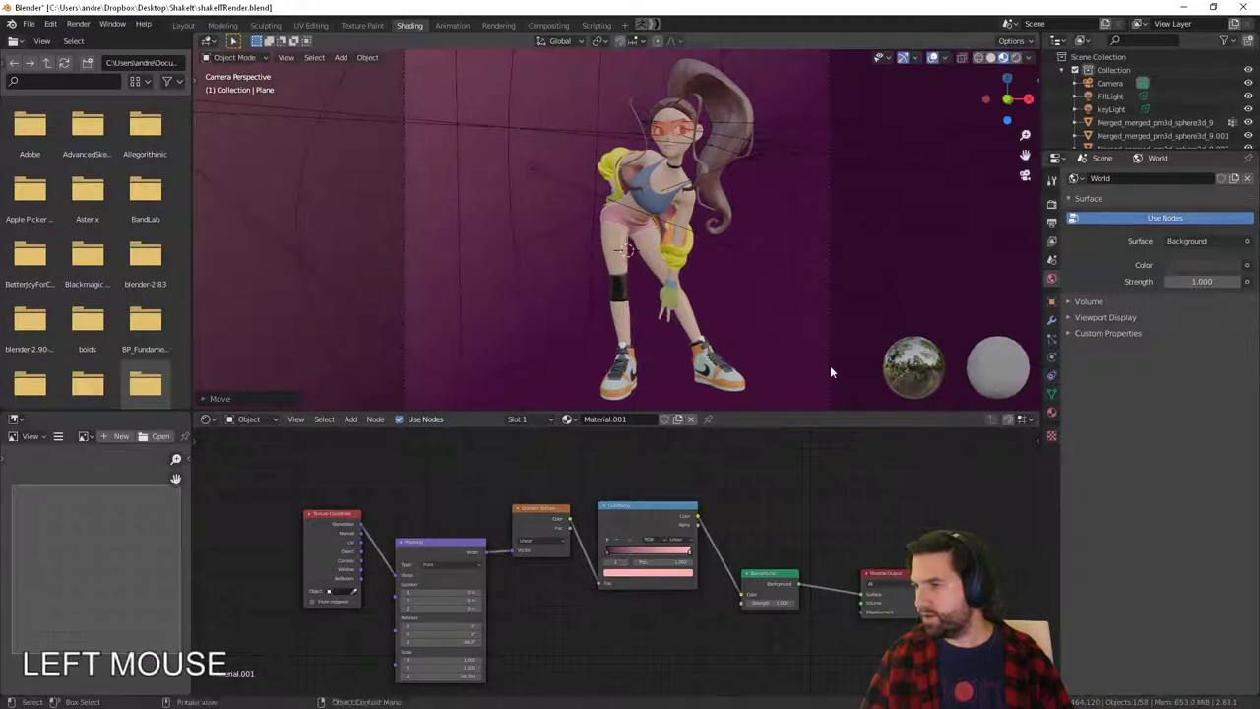
Add a middle stop to the ColorRamp at position 0.5 and color it a pale blue-grey.
scroll(608, 543, "up", 3)
left_click(607, 545)
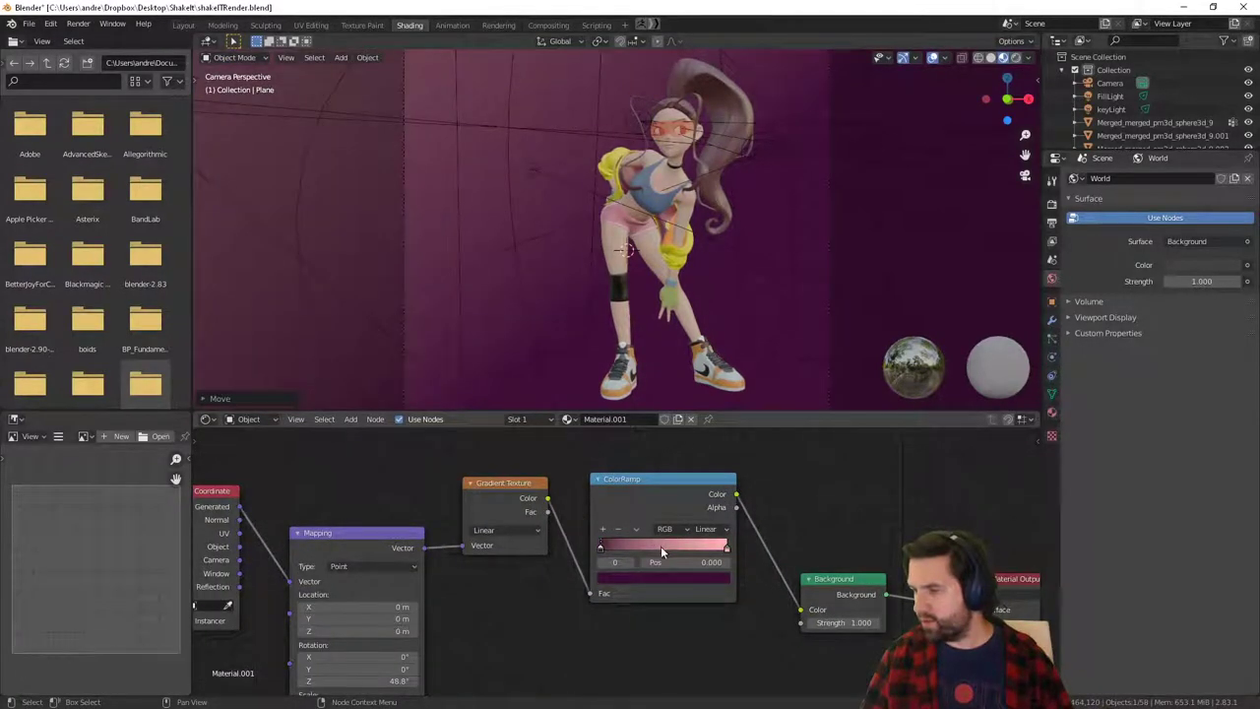
left_click(661, 547)
left_click(603, 529)
left_click(662, 547)
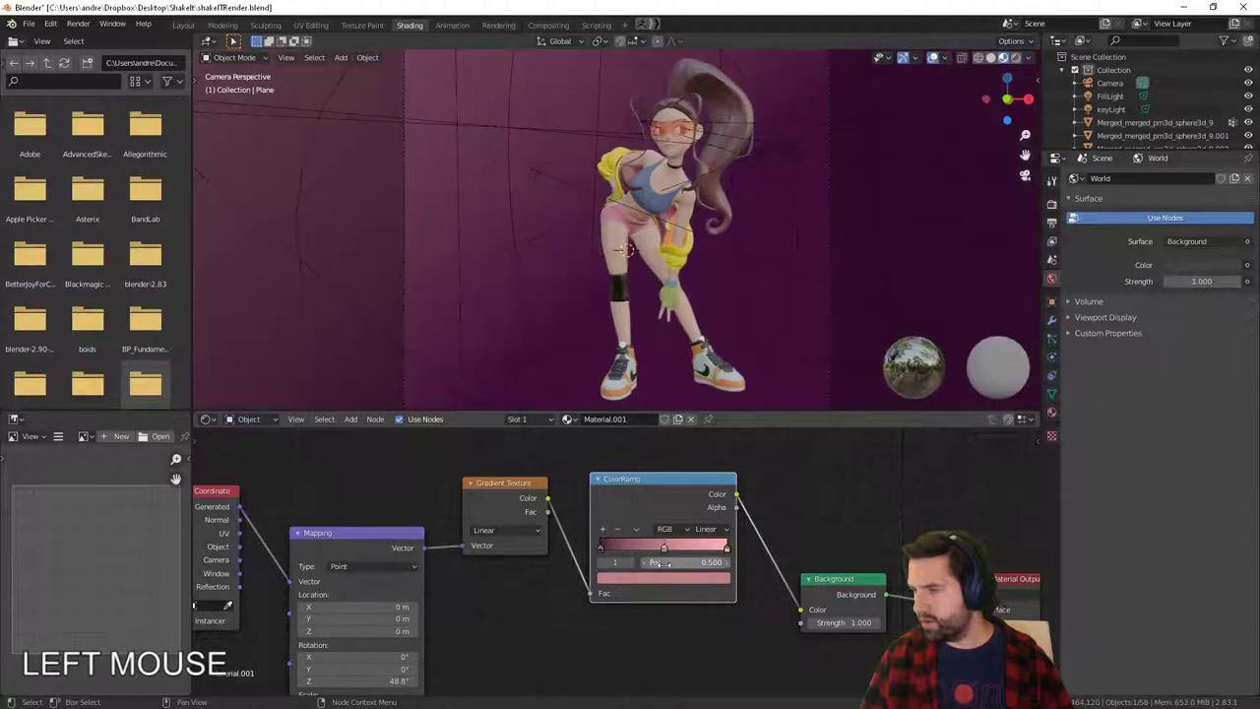
left_click(668, 579)
left_click_drag(655, 464, 646, 451)
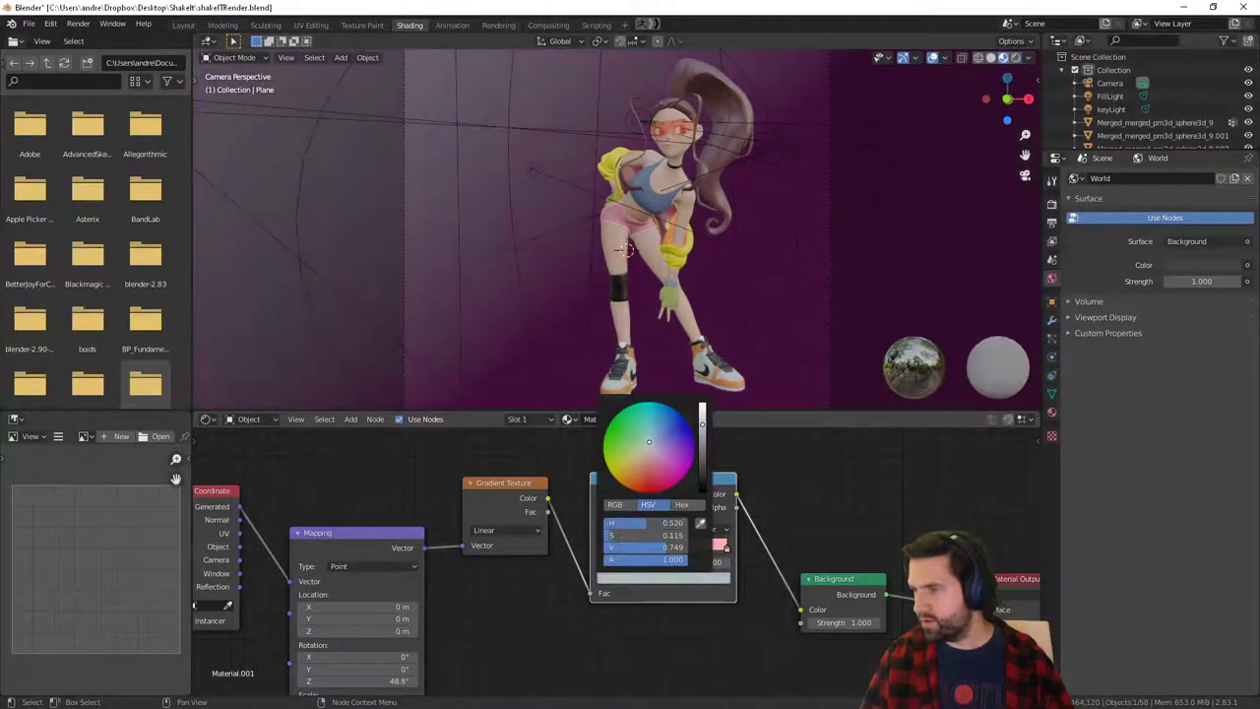
left_click(490, 615)
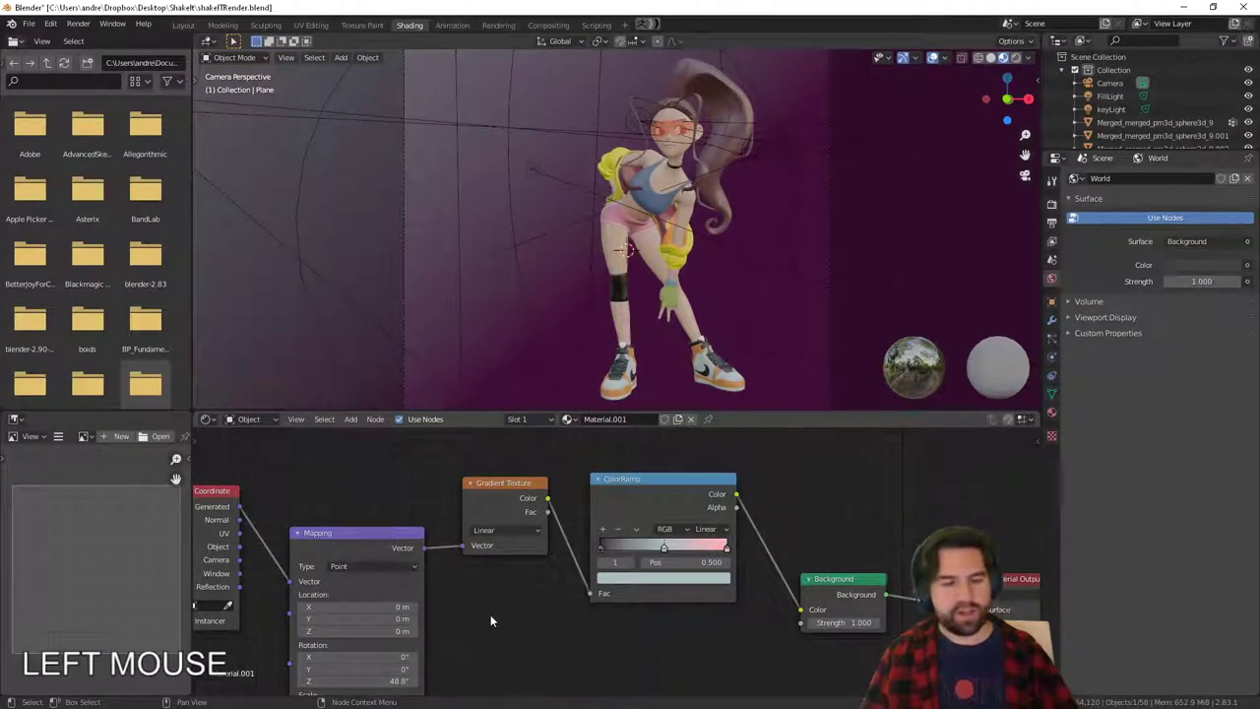
Render the camera view, check the whole image with its new background, and close the render window.
key("F12")
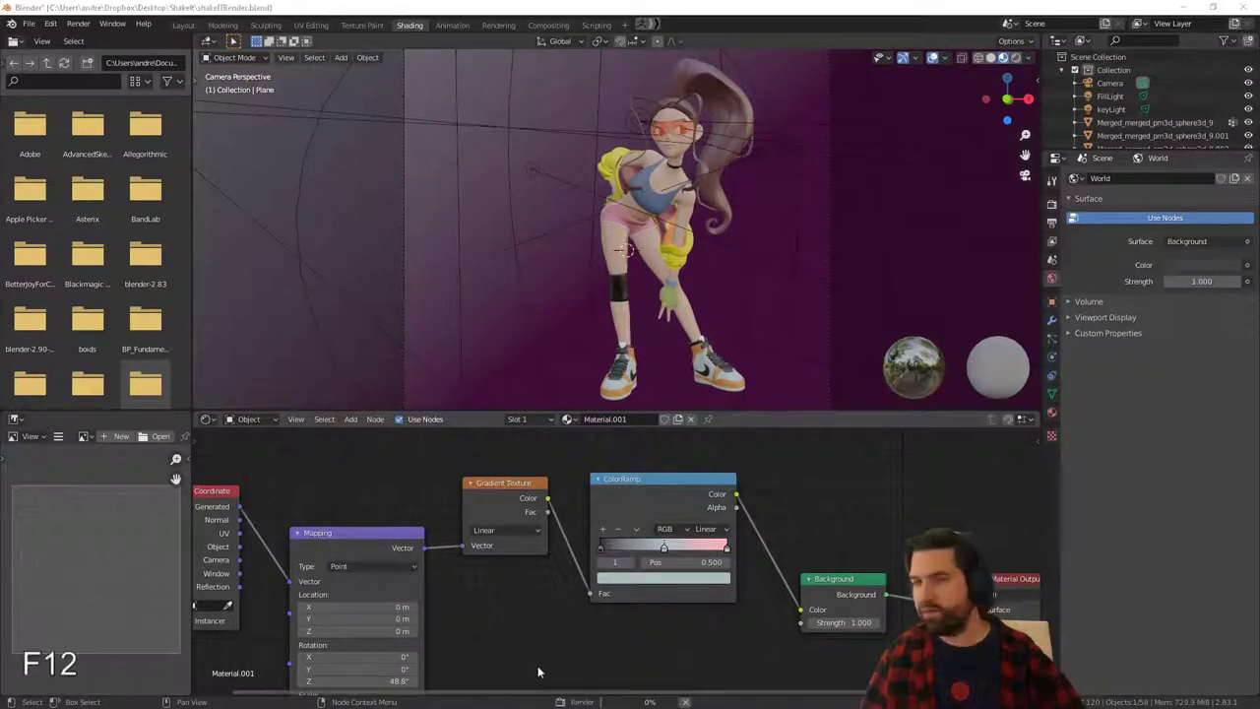
left_click_drag(0, 91, 875, 5)
scroll(768, 296, "down", 5)
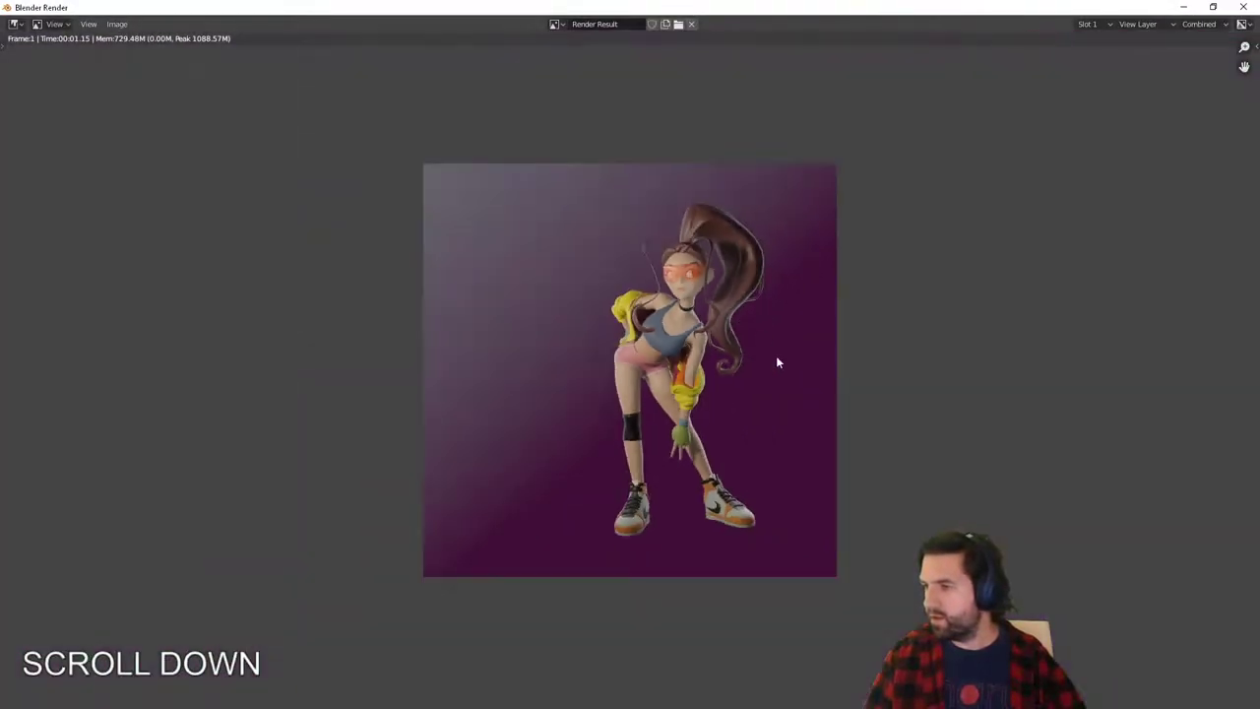
left_click(1243, 7)
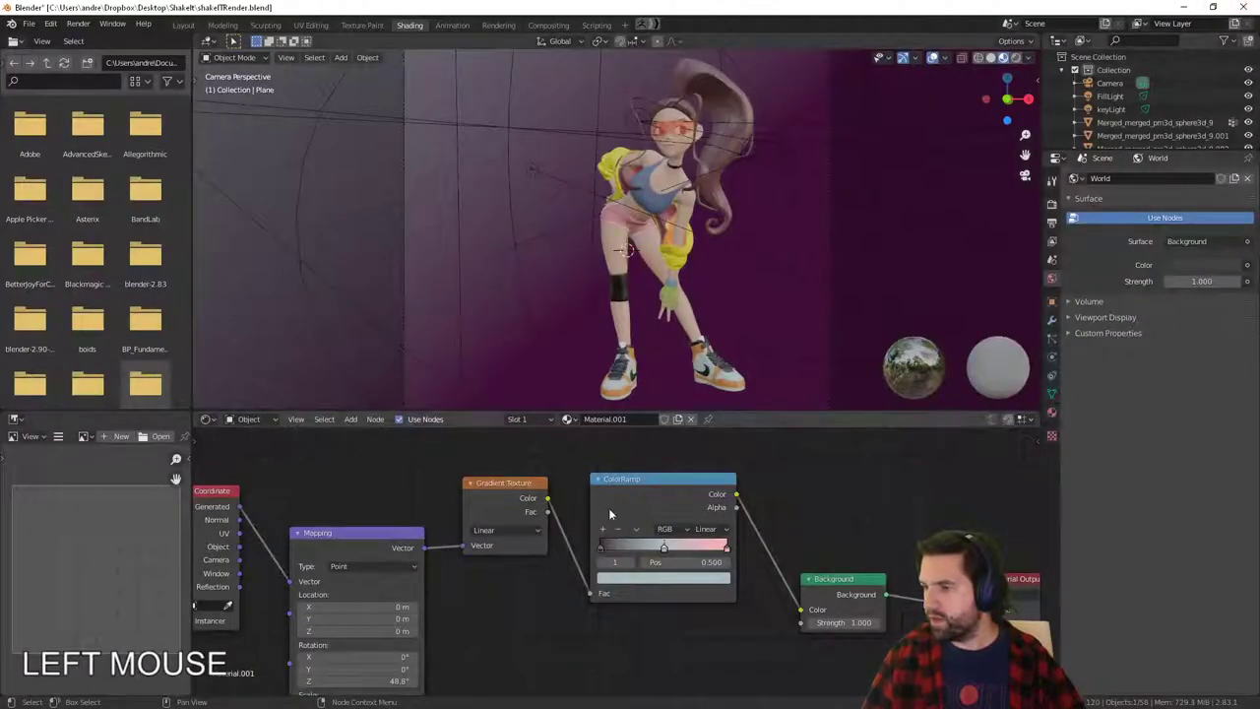
Nudge the ColorRamp node and change its middle stop to a warm tan.
left_click_drag(604, 553, 599, 556)
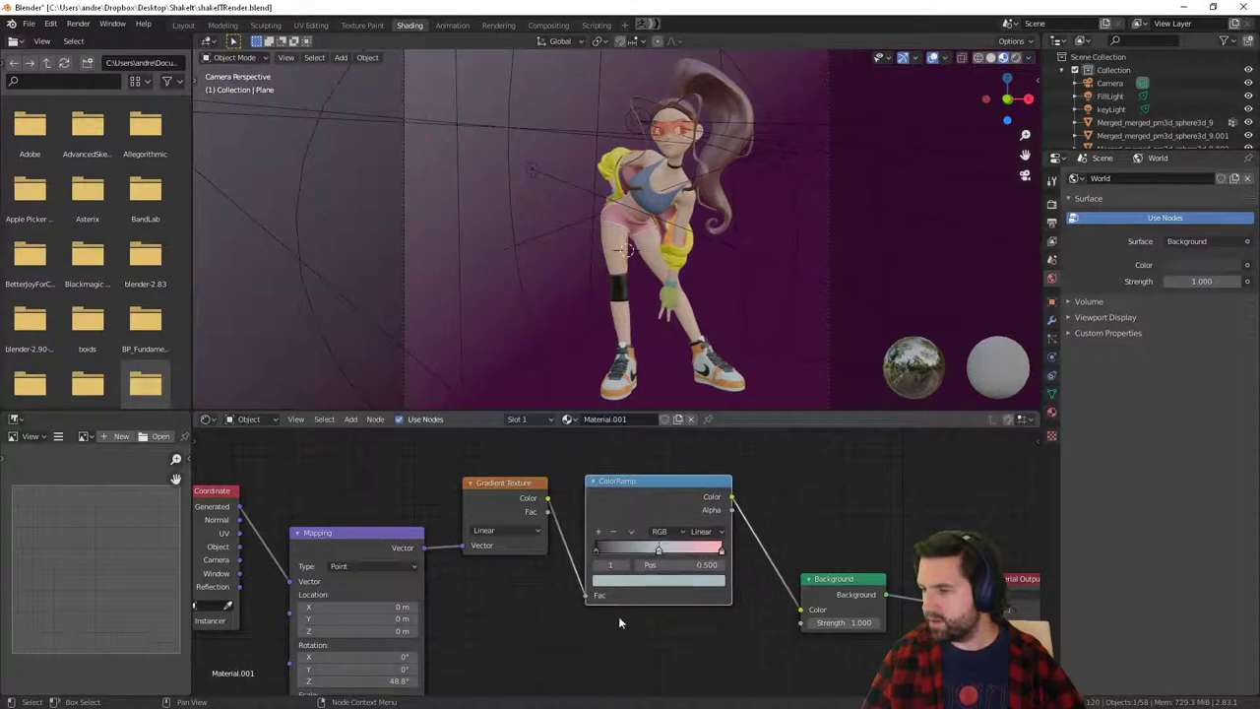
left_click(619, 618)
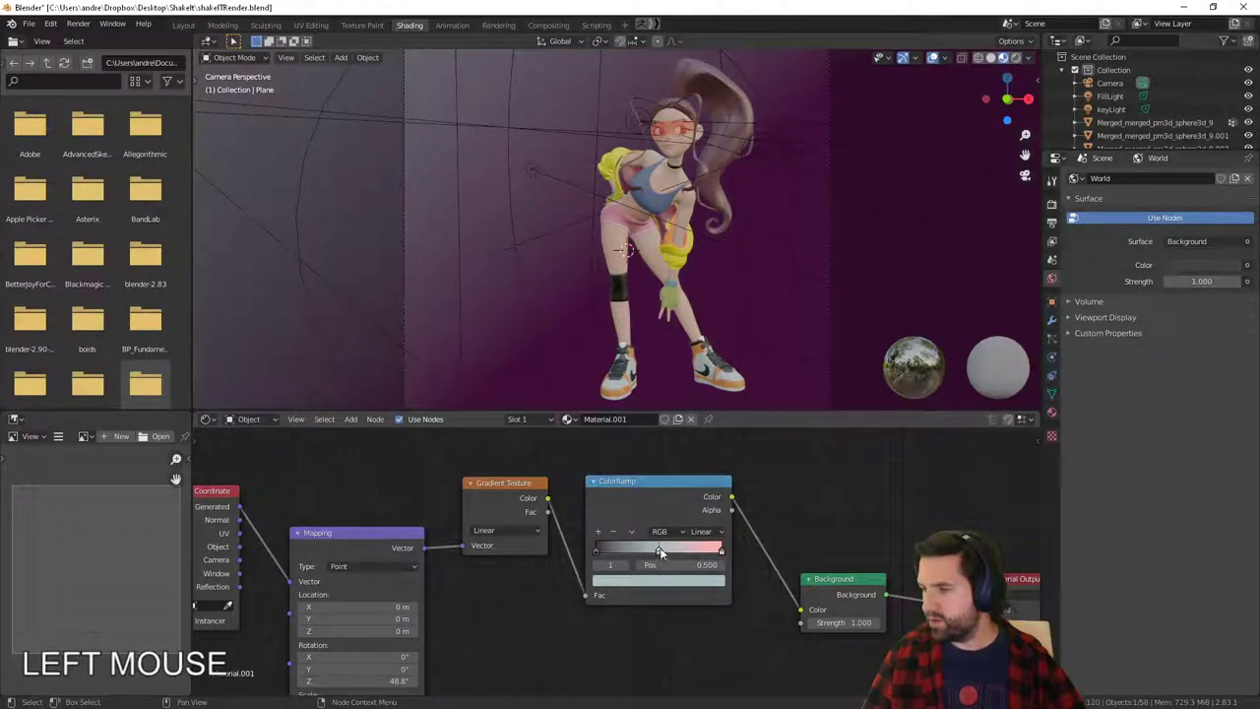
left_click(665, 585)
left_click_drag(636, 458, 633, 464)
left_click(654, 642)
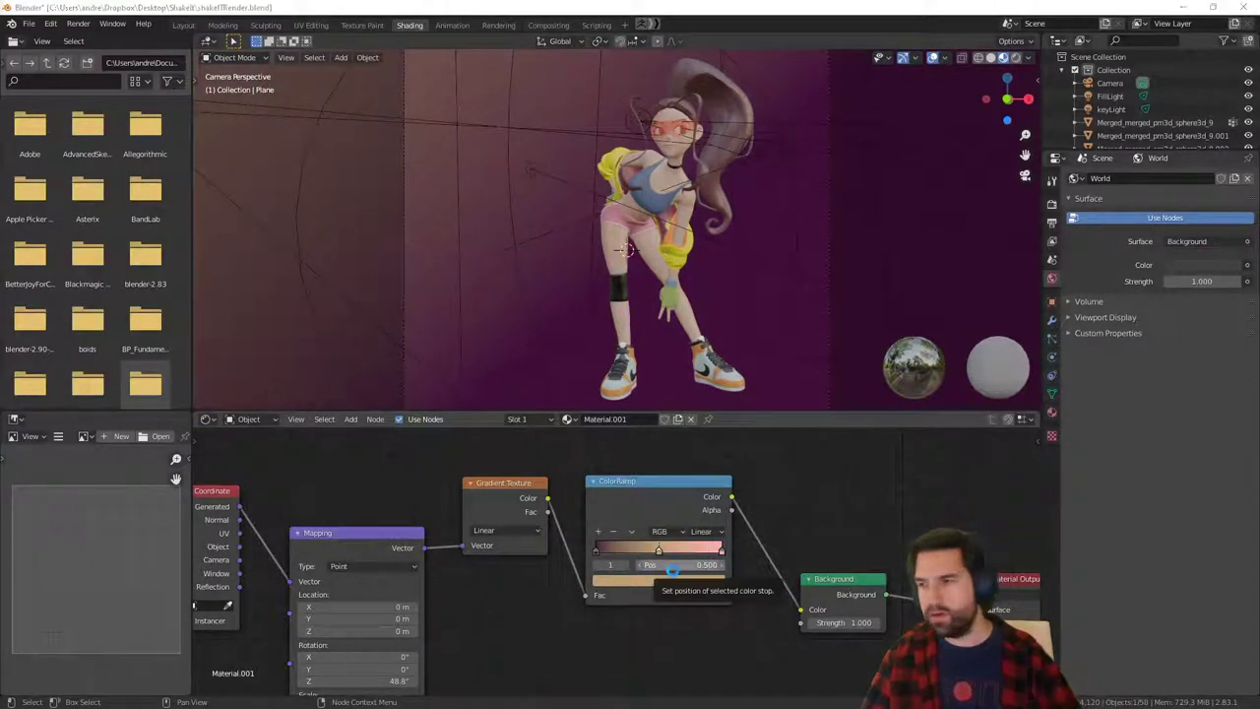
Render the image again and examine the full picture, then the character's legs, gloved hand and shoes up close.
left_click_drag(591, 140, 818, 4)
scroll(826, 293, "down", 1)
scroll(819, 320, "down", 6)
scroll(777, 379, "up", 3)
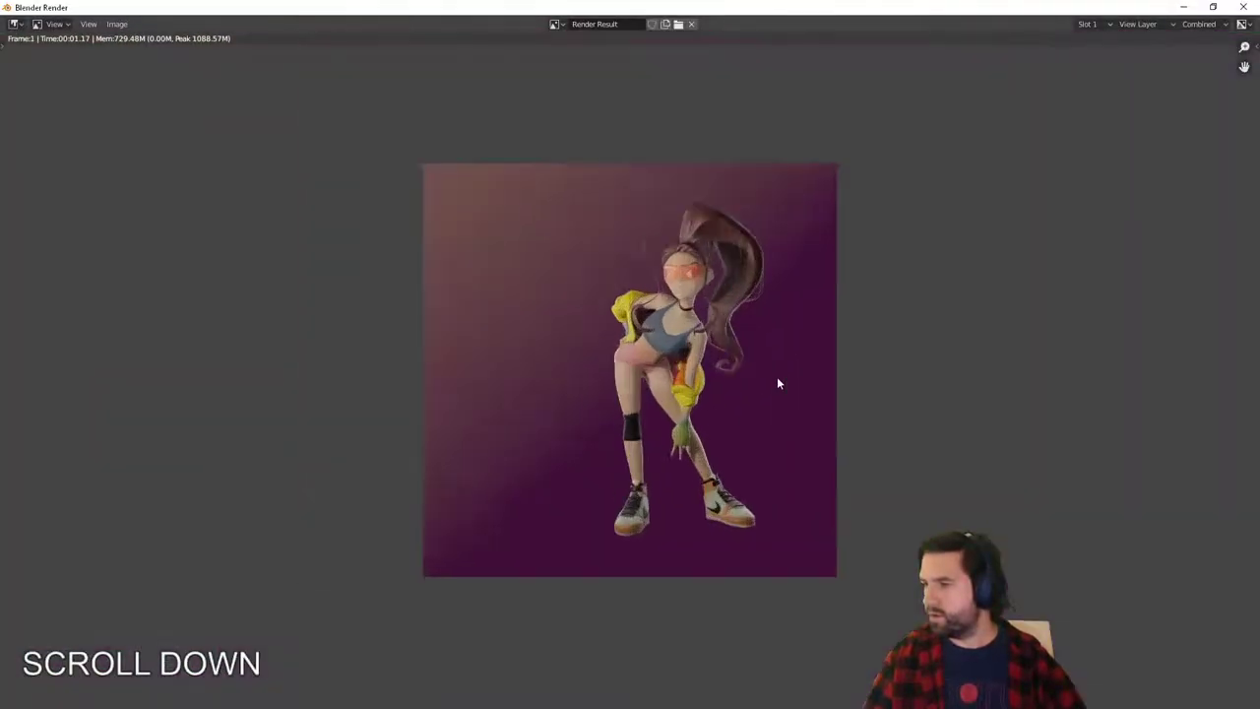
scroll(777, 383, "up", 2)
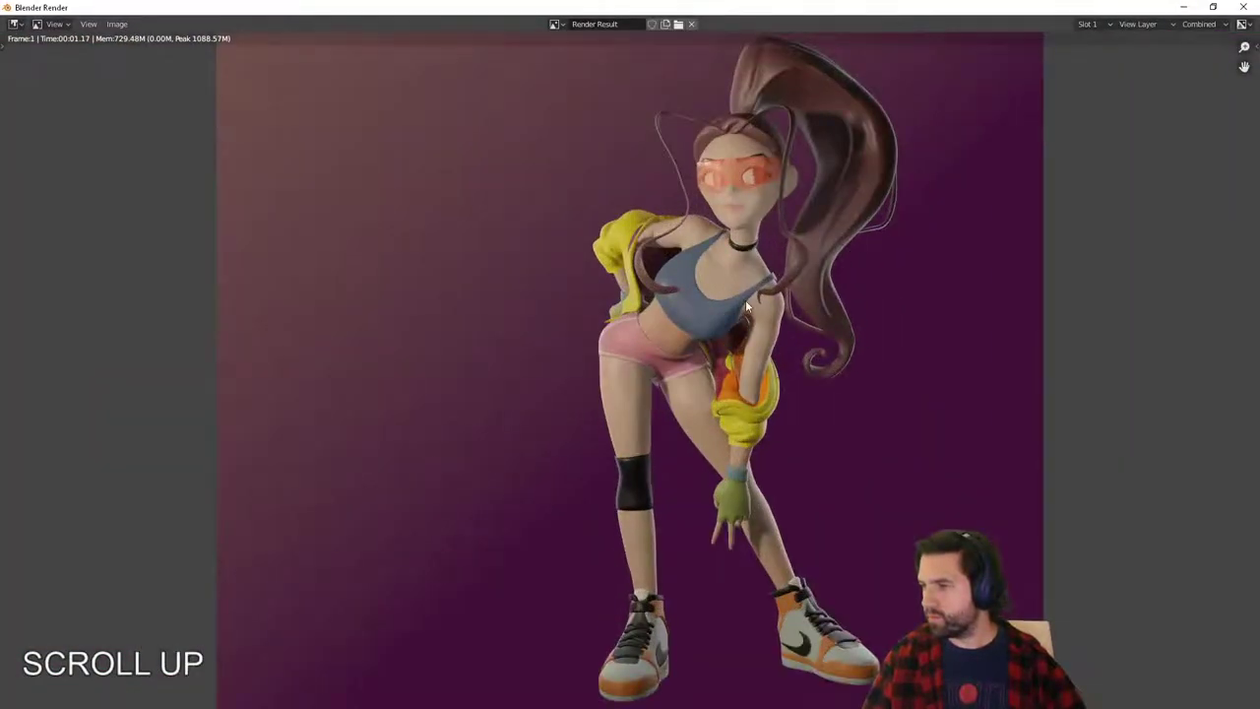
scroll(745, 299, "up", 3)
middle_click_drag(794, 602, 706, 460)
scroll(707, 460, "up", 2)
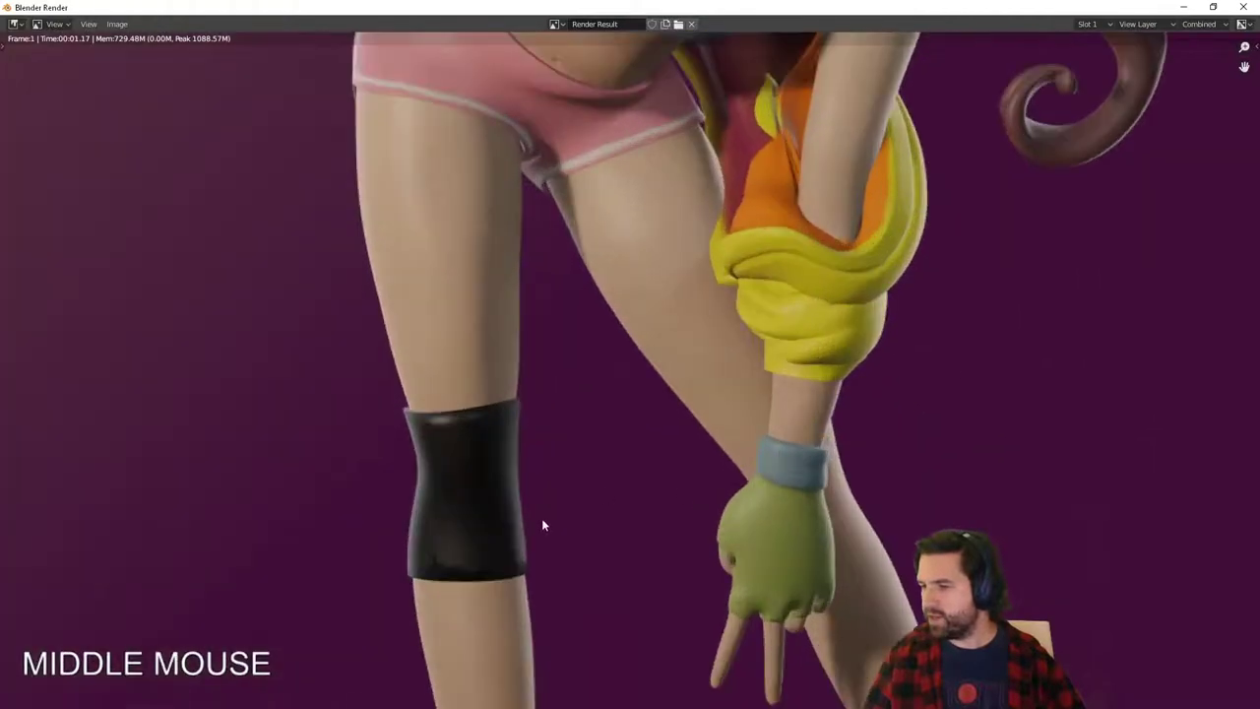
middle_click_drag(603, 677, 644, 273)
middle_click_drag(647, 484, 444, 402)
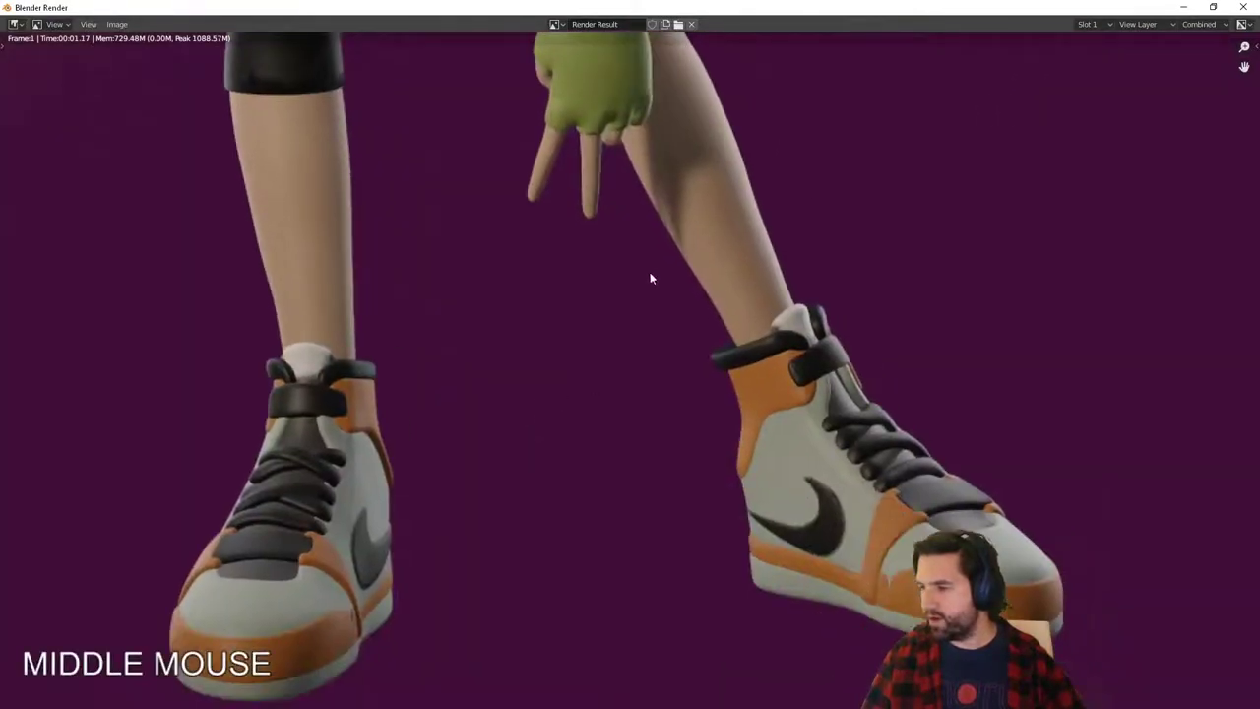
Examine the render's arms, shorts, face, visor and whole figure against the gradient, and close the render window.
middle_click_drag(650, 279, 635, 377)
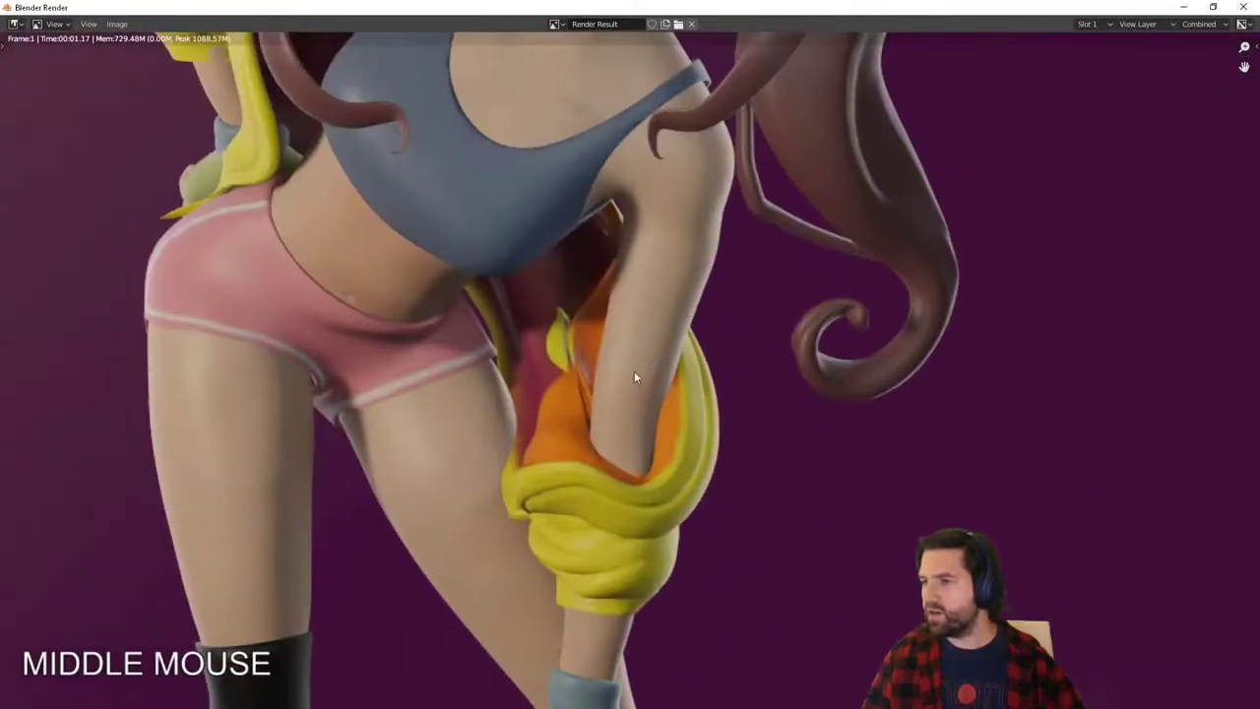
scroll(634, 370, "down", 4)
scroll(601, 313, "up", 4)
middle_click_drag(602, 313, 491, 458)
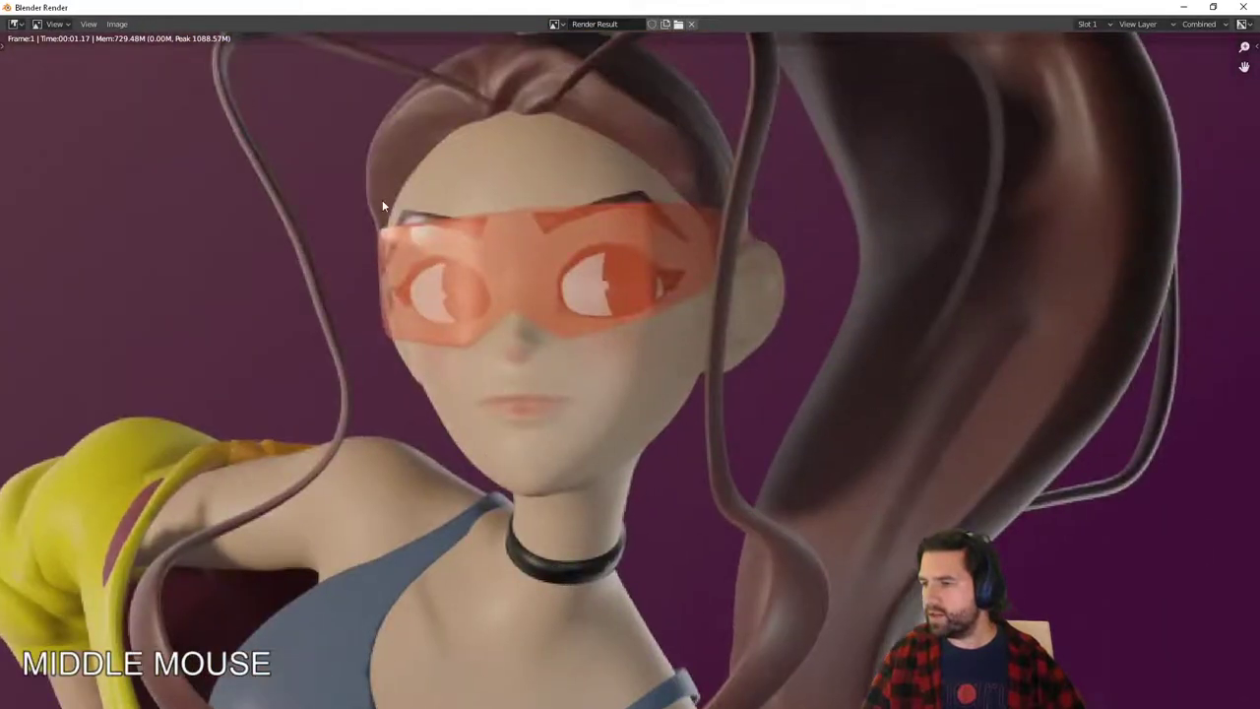
scroll(383, 206, "up", 2)
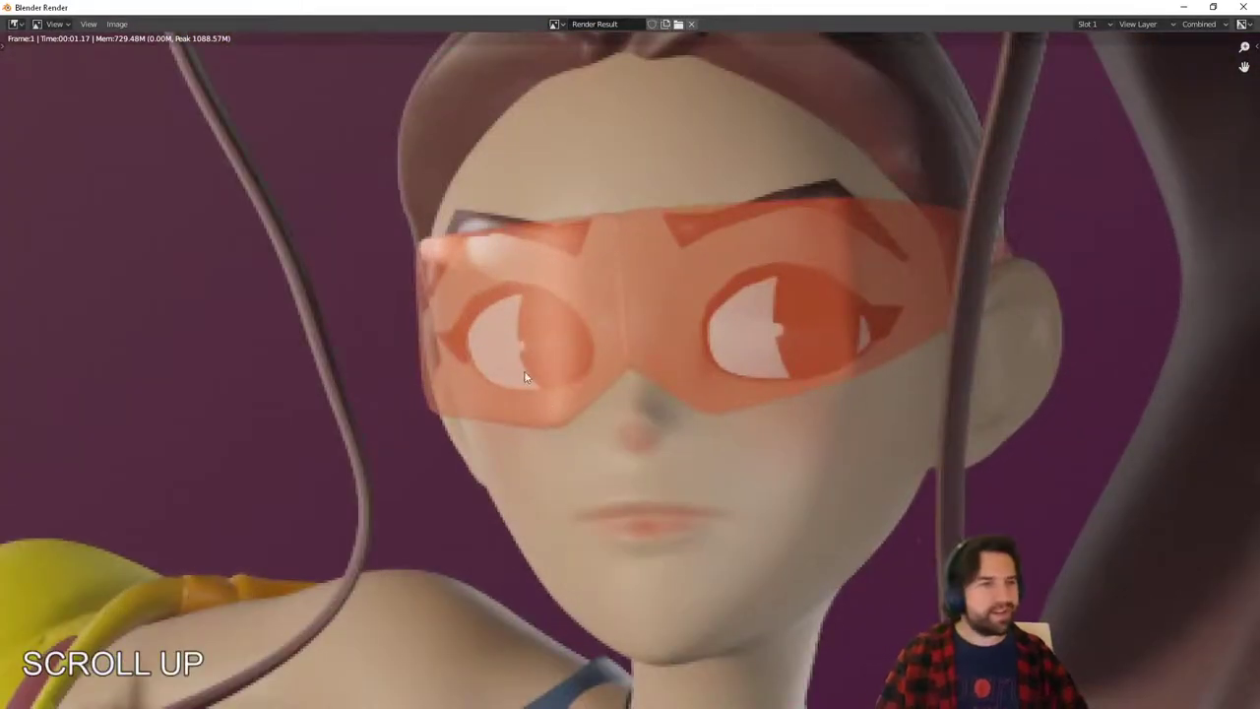
scroll(523, 354, "down", 4)
scroll(524, 350, "down", 3)
middle_click_drag(644, 484, 646, 434)
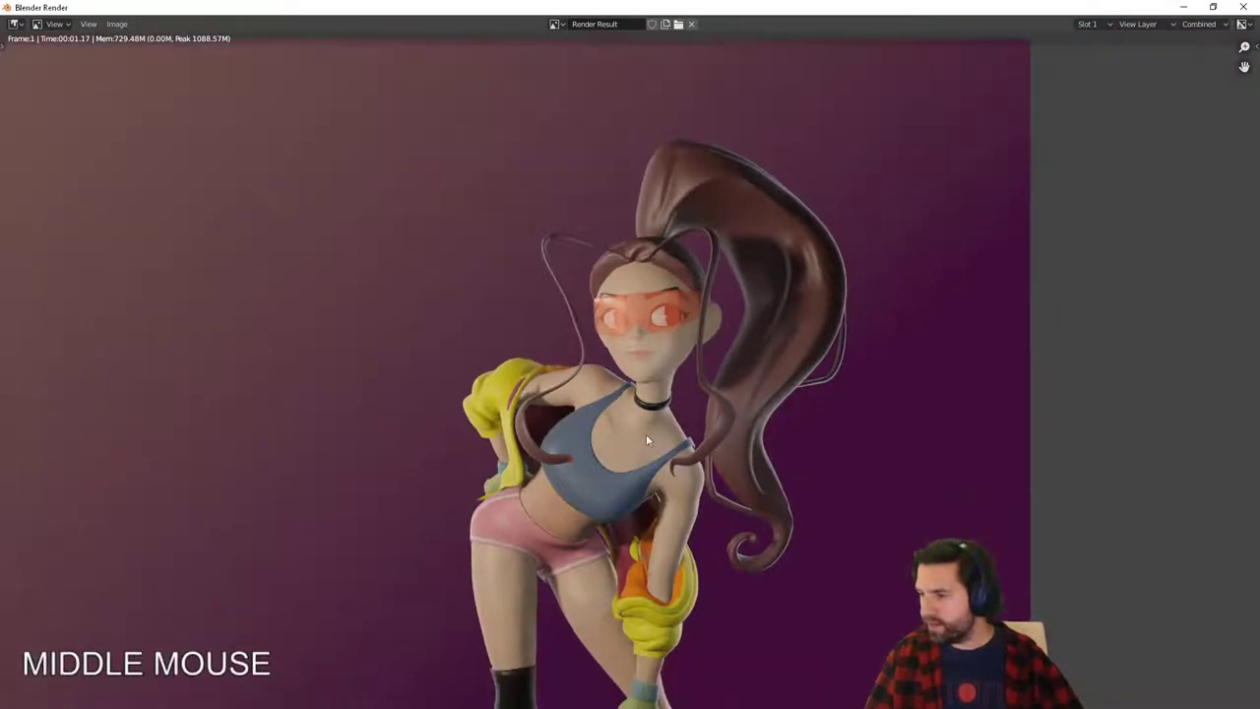
scroll(666, 335, "up", 3)
mouse_move(666, 335)
middle_mouse_down()
mouse_move(701, 434)
mouse_move(688, 470)
mouse_move(643, 336)
middle_mouse_up()
scroll(675, 390, "down", 2)
scroll(675, 391, "down", 4)
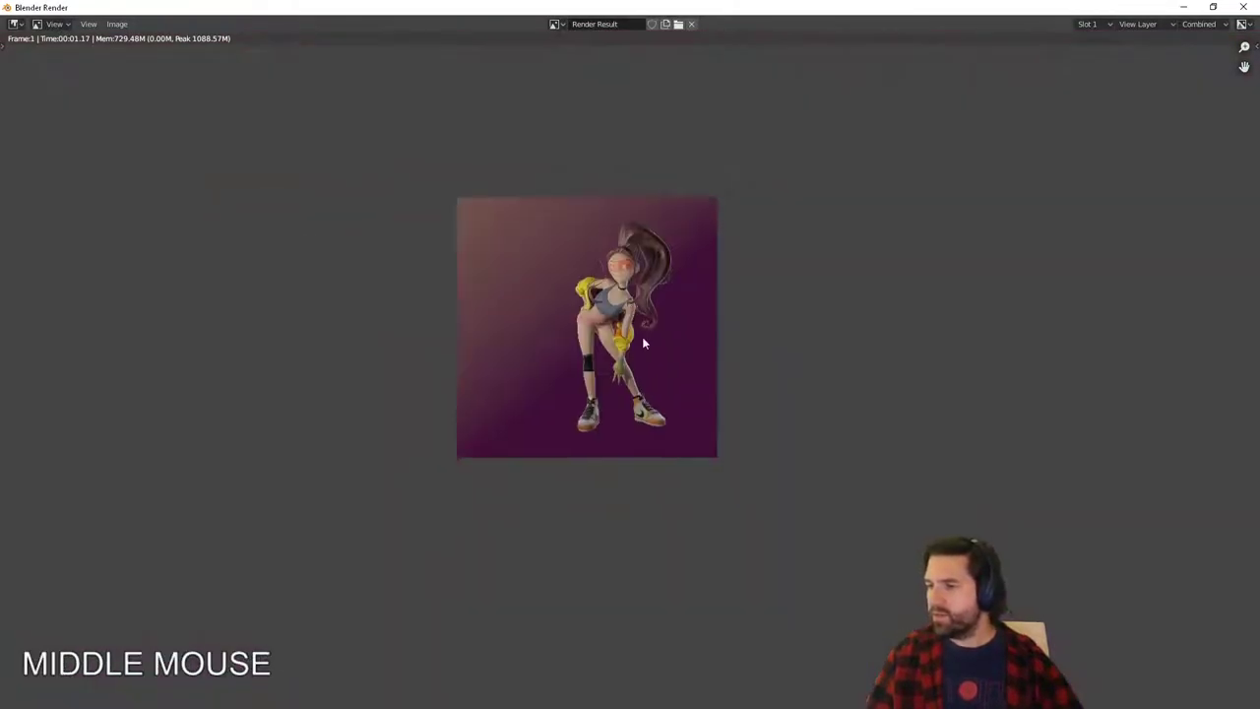
scroll(642, 337, "up", 2)
left_click(1251, 7)
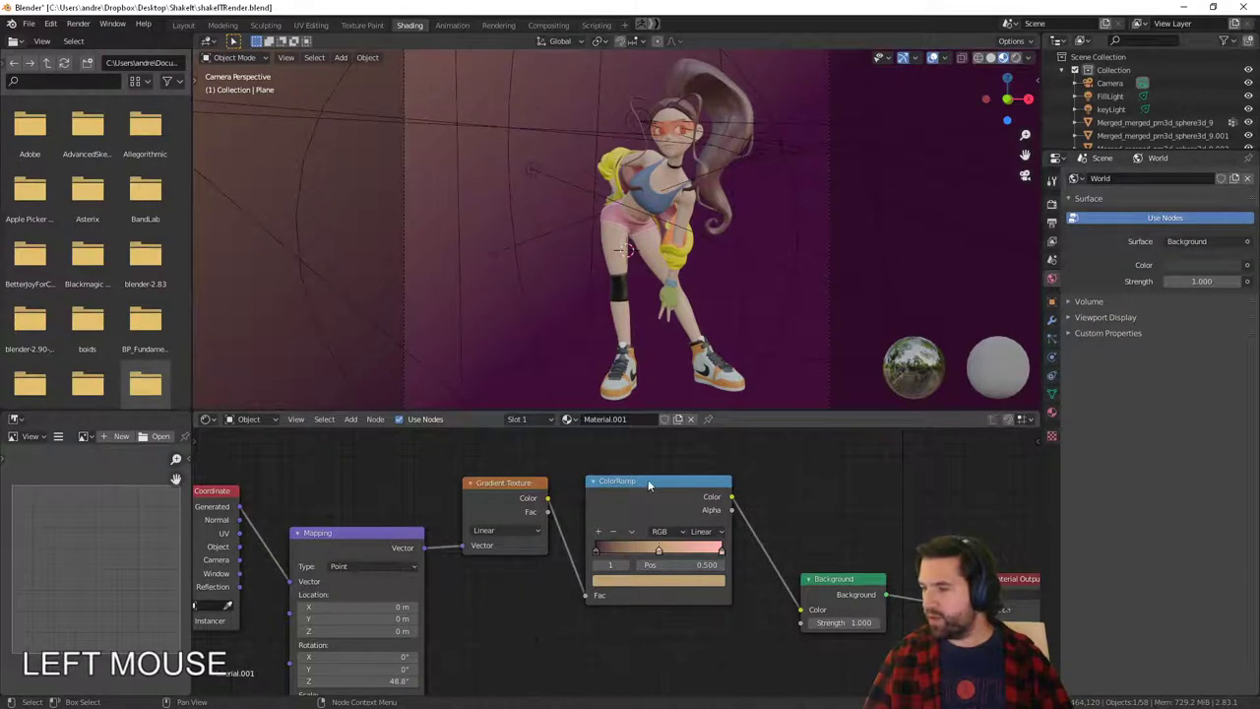
Replace the ColorRamp feeding the backdrop plane's background color with a plain RGB input and set it to a bright coral pink.
left_click_drag(654, 482, 625, 476)
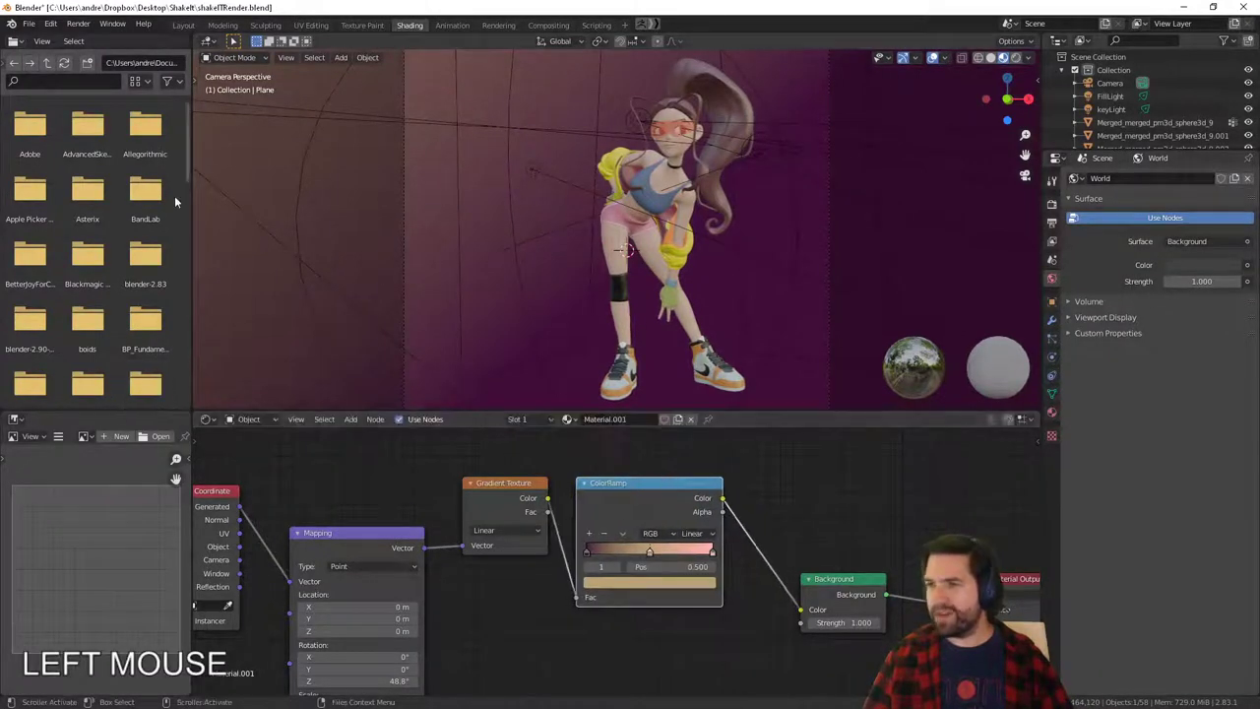
left_click(185, 25)
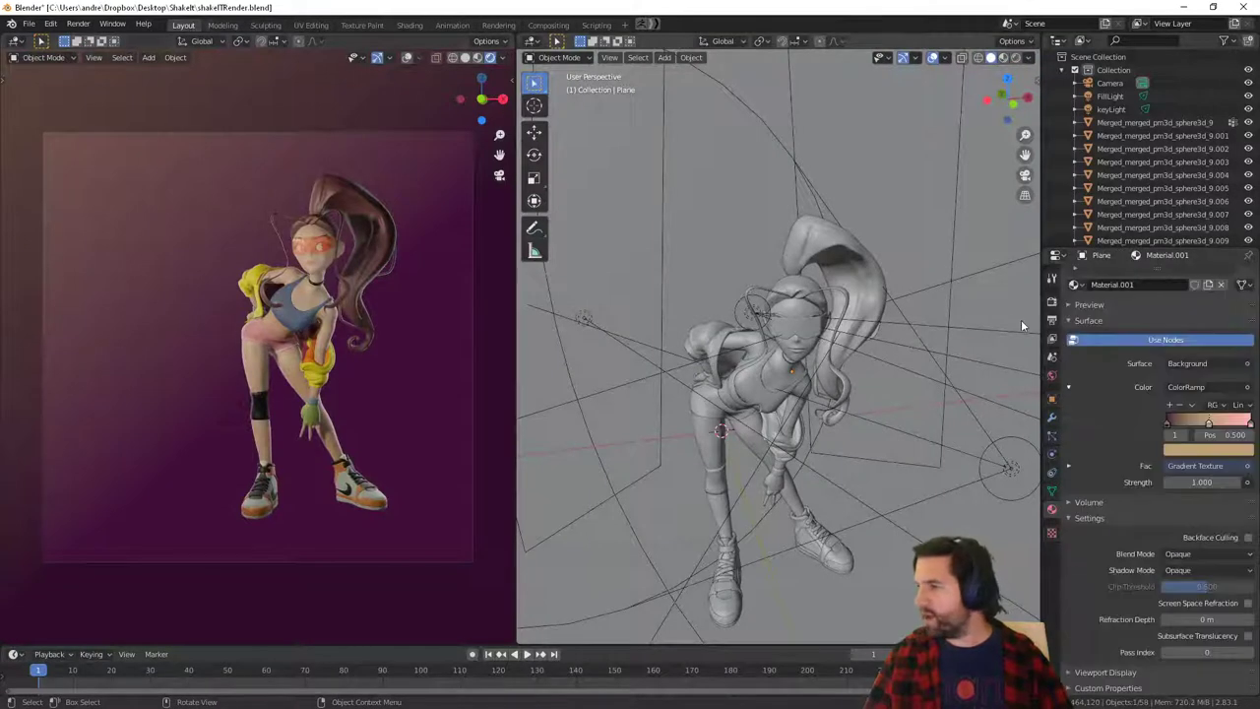
left_click(1186, 387)
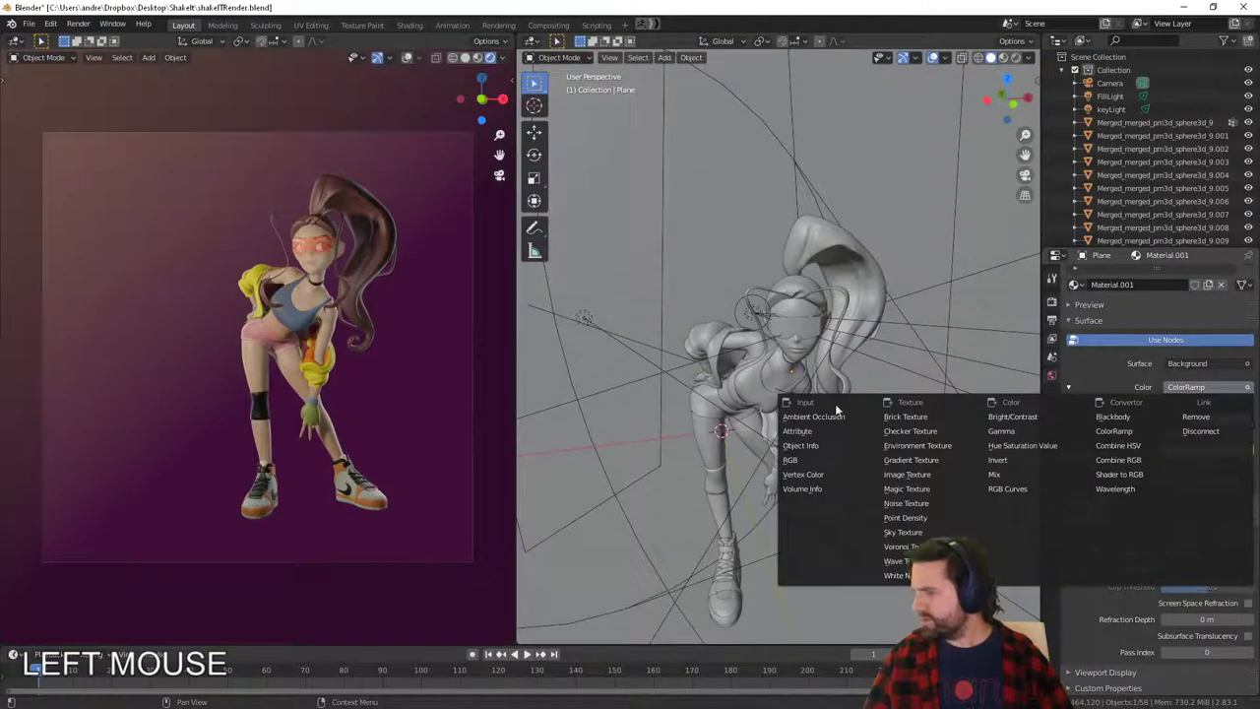
left_click(817, 460)
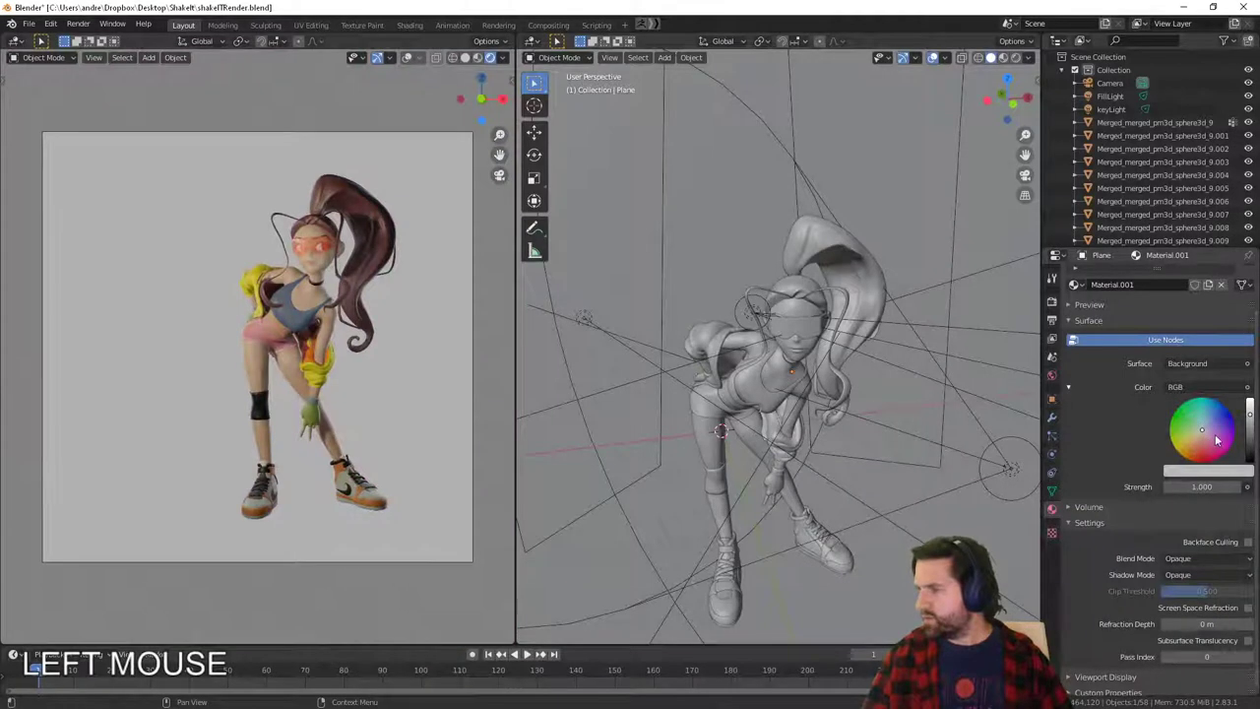
mouse_move(1203, 453)
left_mouse_down()
mouse_move(1187, 446)
mouse_move(1251, 428)
mouse_move(1251, 402)
left_mouse_up()
left_click_drag(1218, 448, 1206, 450)
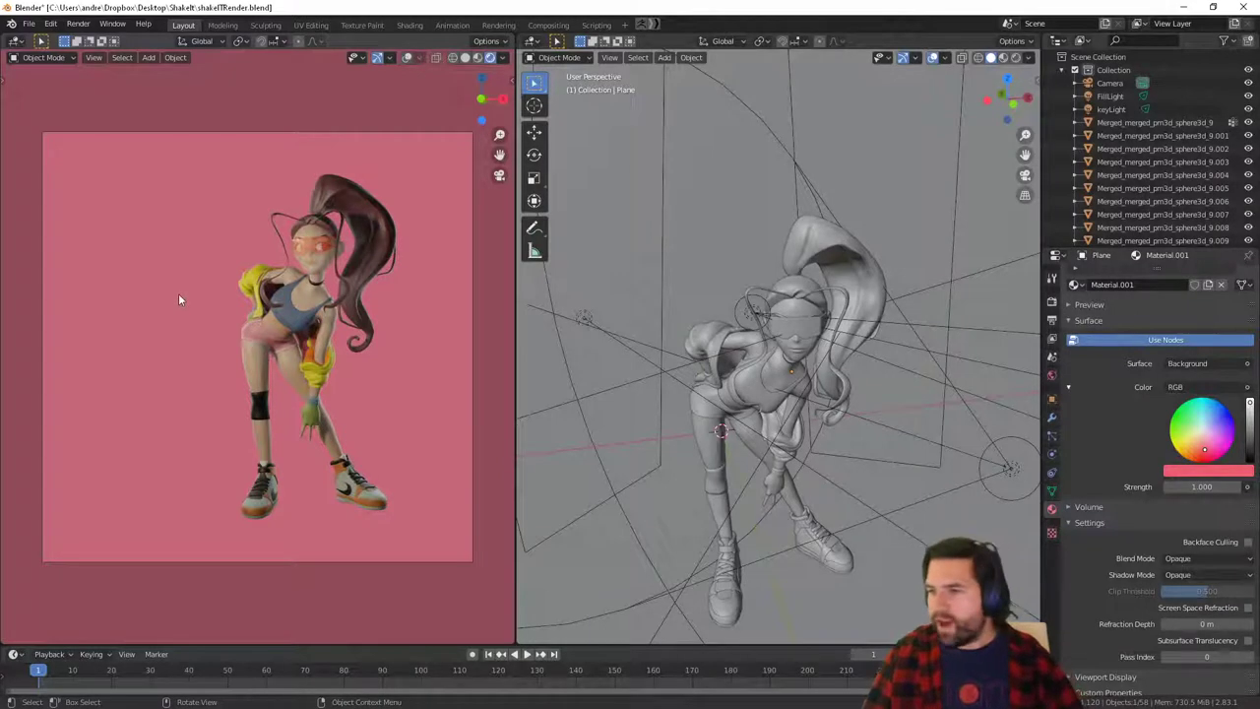
Hide the 37.4 W spot light beside the character's head.
scroll(304, 274, "up", 5)
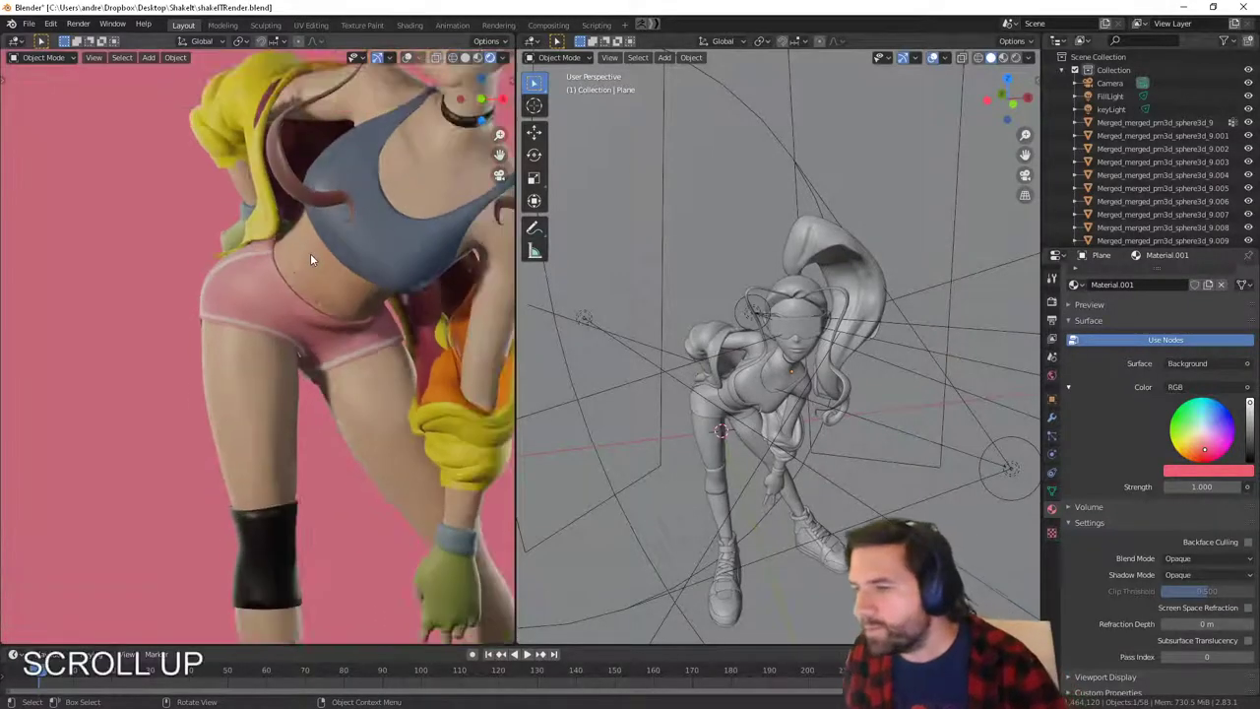
scroll(310, 253, "down", 2)
left_click(755, 313)
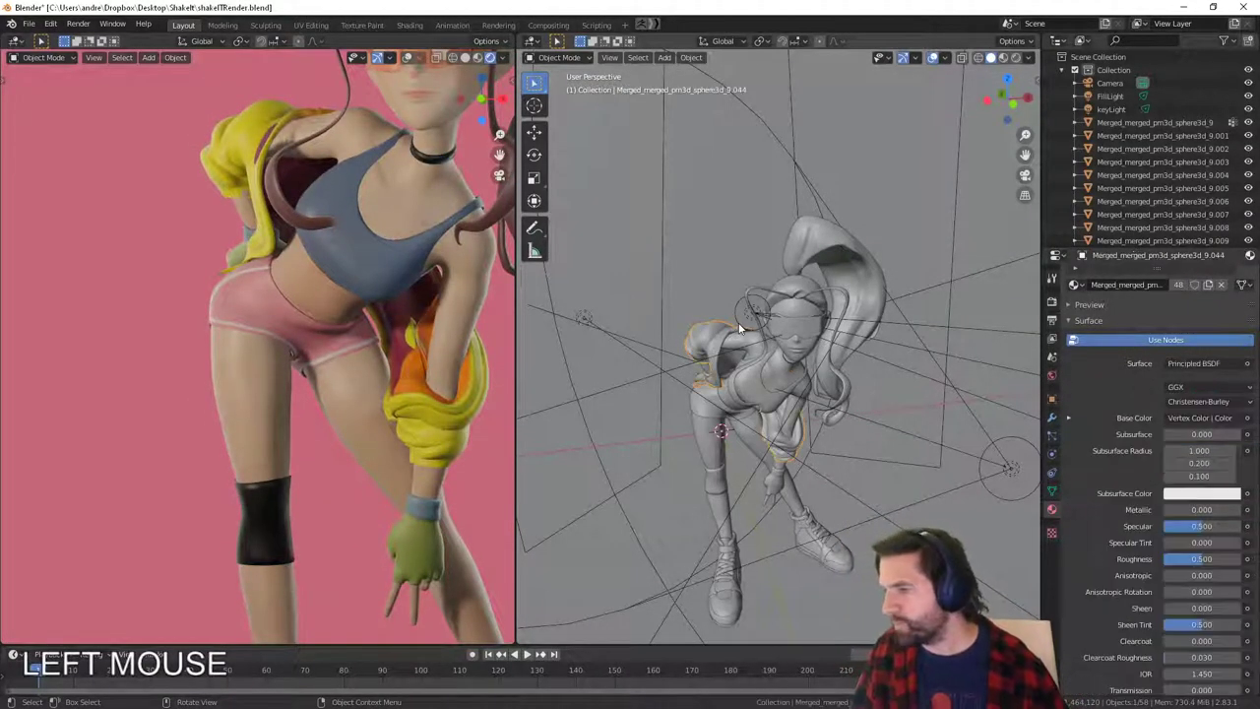
scroll(184, 270, "up", 2)
scroll(184, 276, "down", 3)
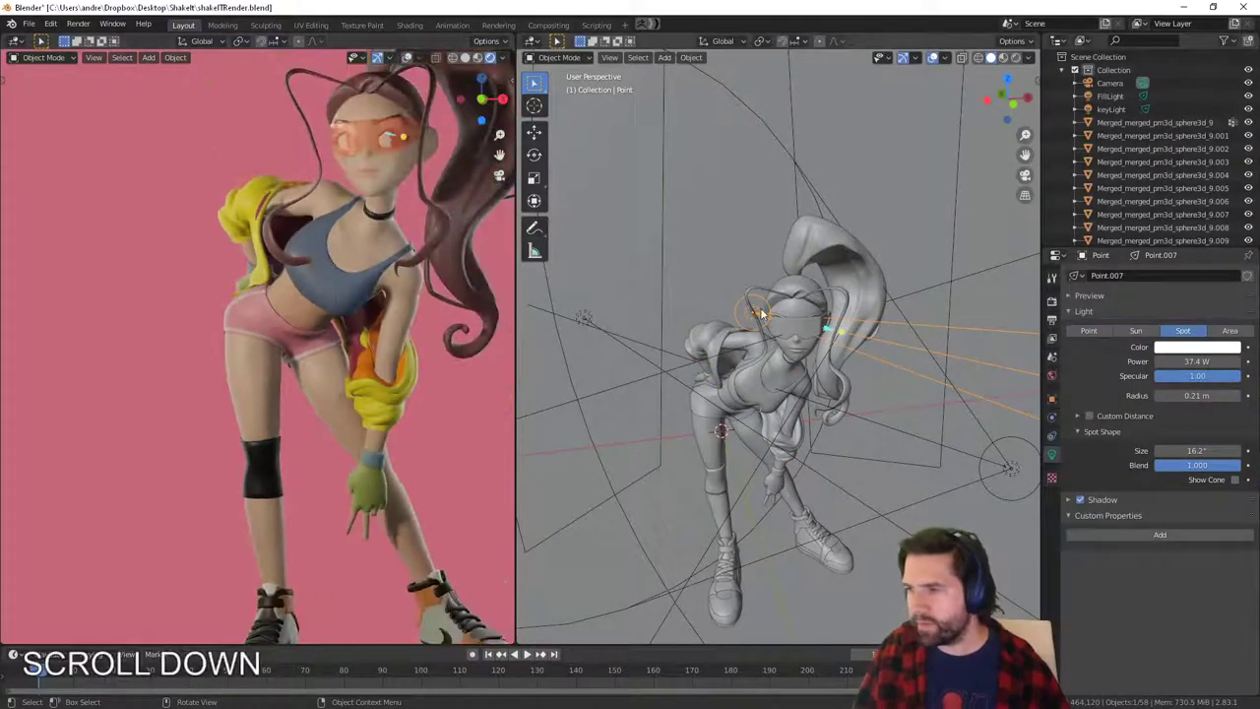
key("Delete")
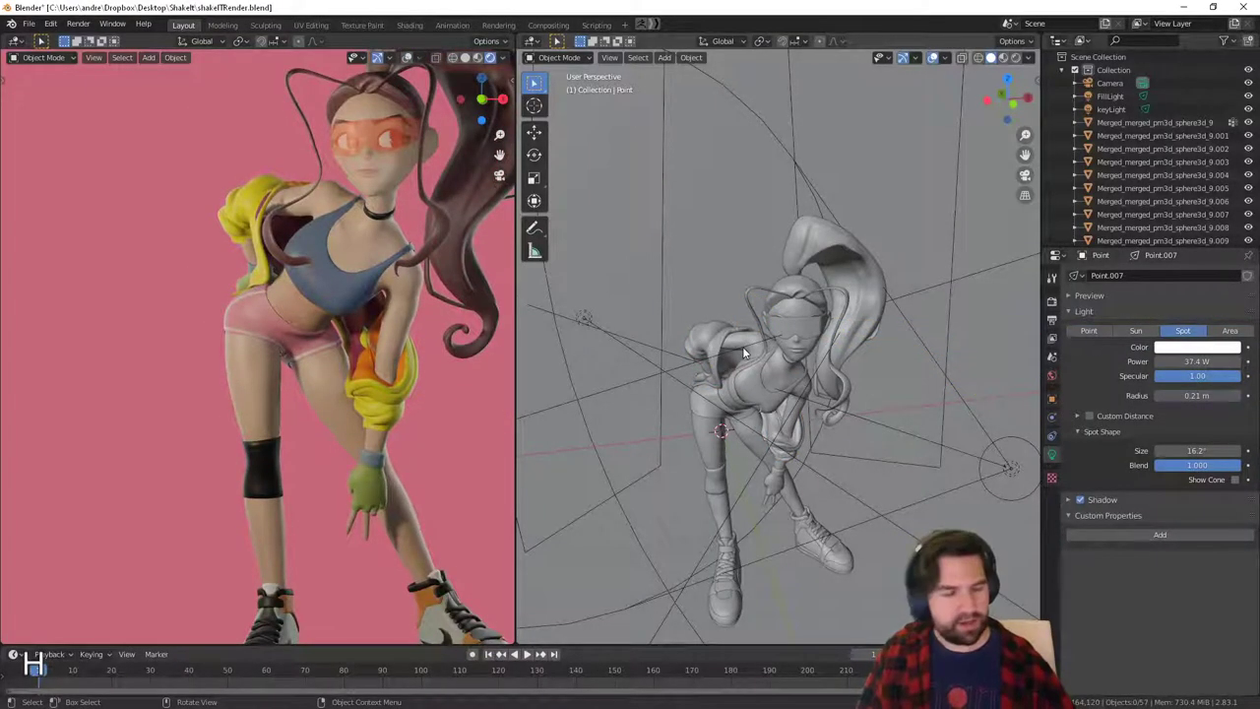
key("alt+h")
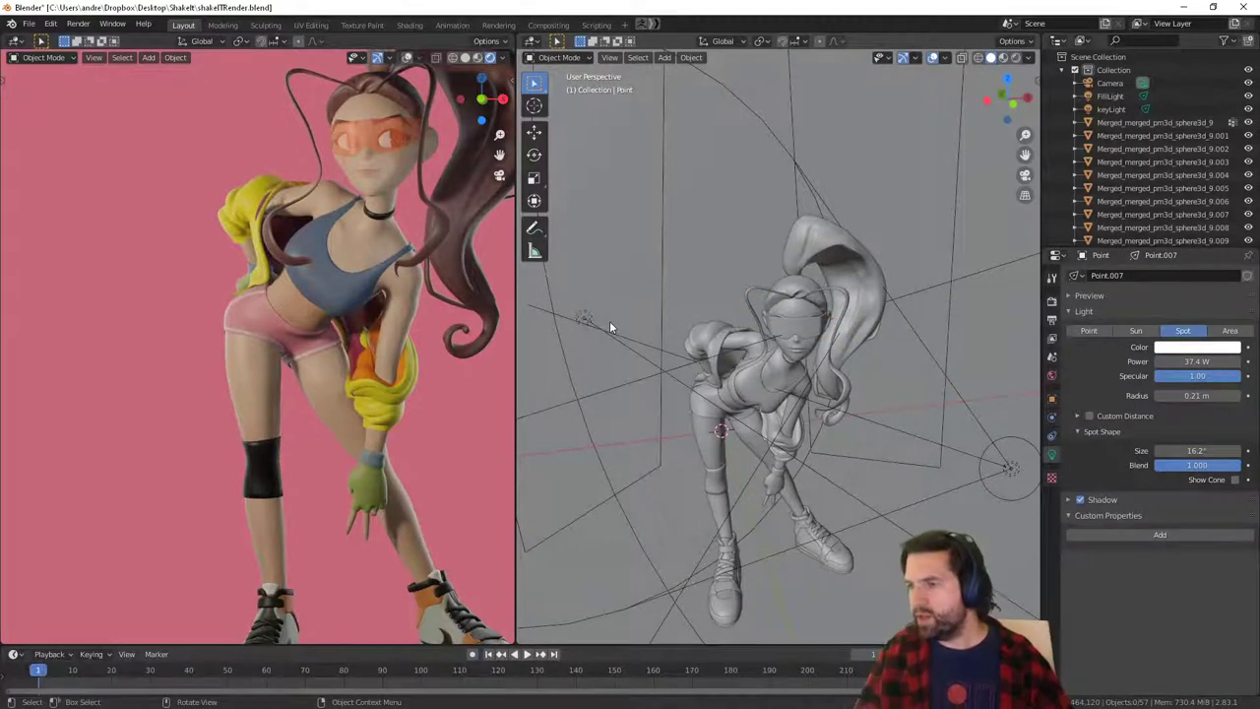
Move the 3.24 by 9.28 m area light beside the character slightly outward and rotate it to face her at an angle.
scroll(609, 321, "down", 2)
left_click(752, 280)
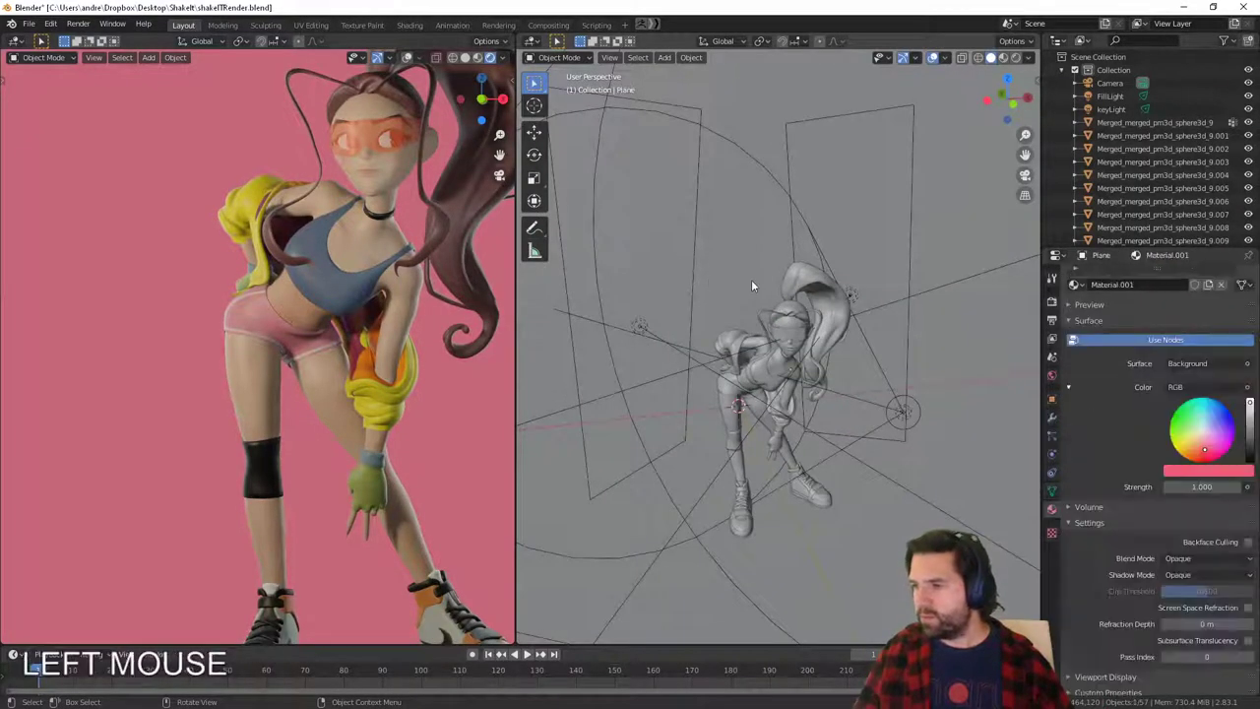
middle_click_drag(752, 280, 863, 288)
left_click(725, 241)
key("g")
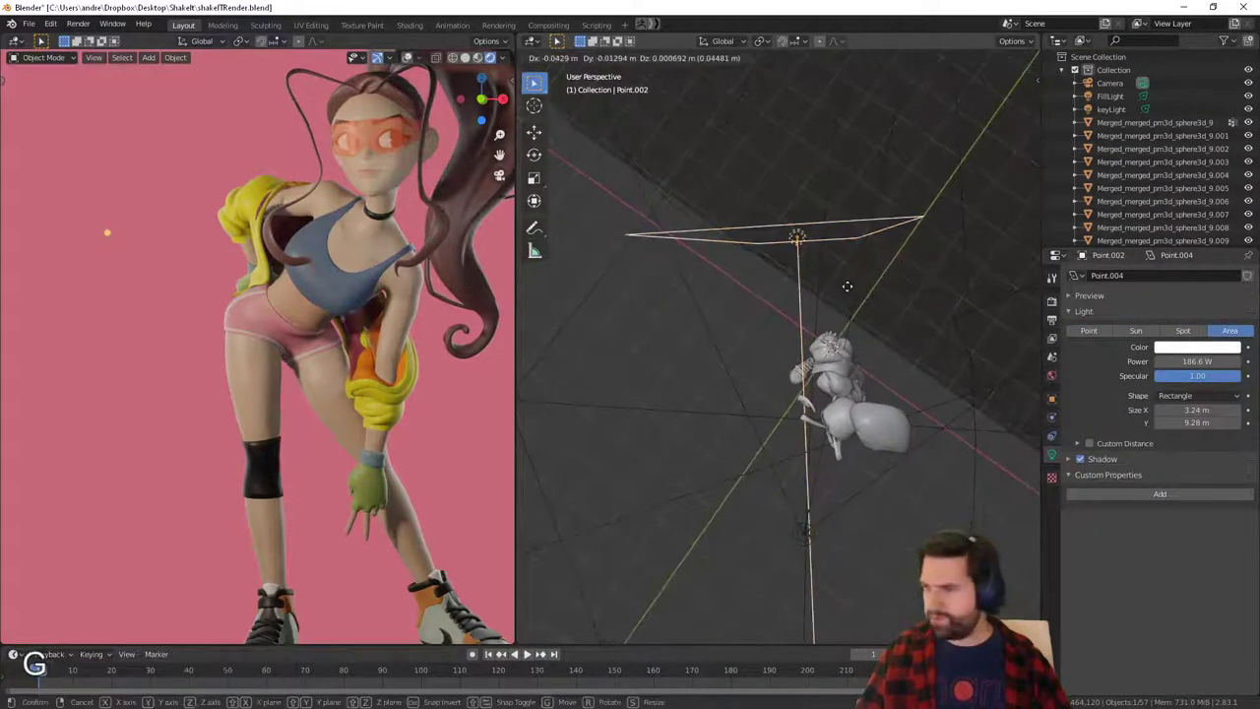
left_click(819, 302)
key("r")
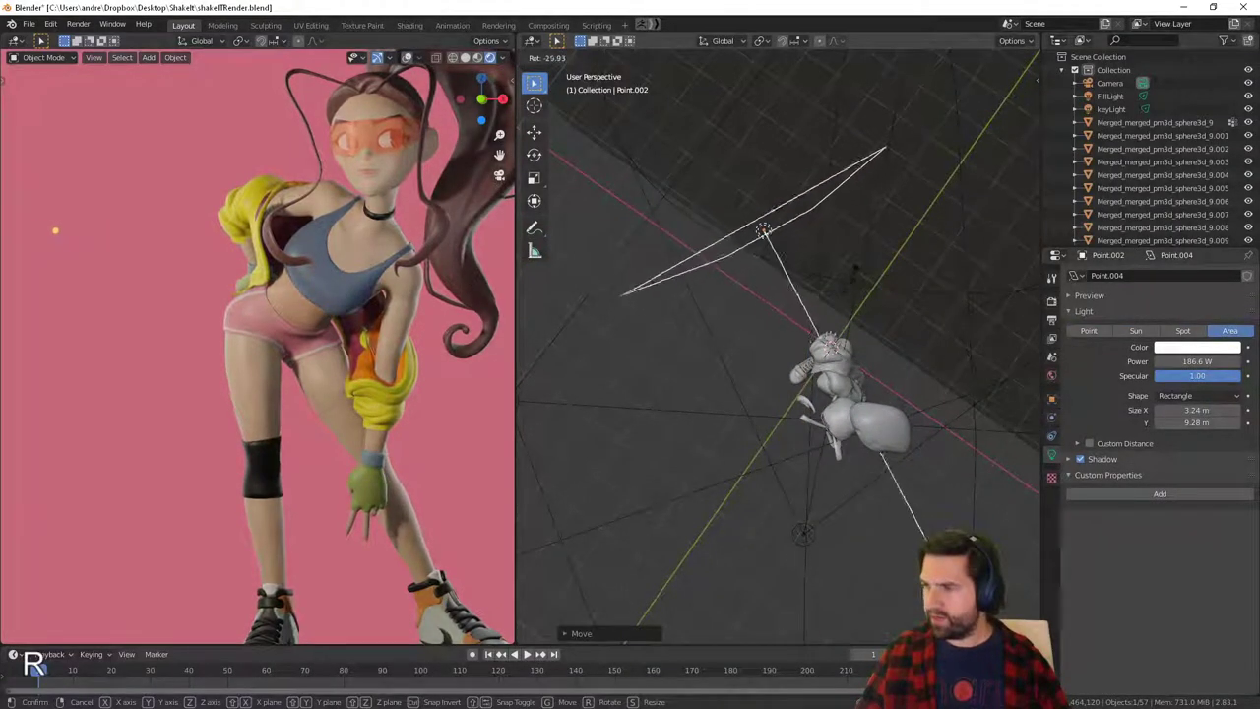
left_click(630, 311)
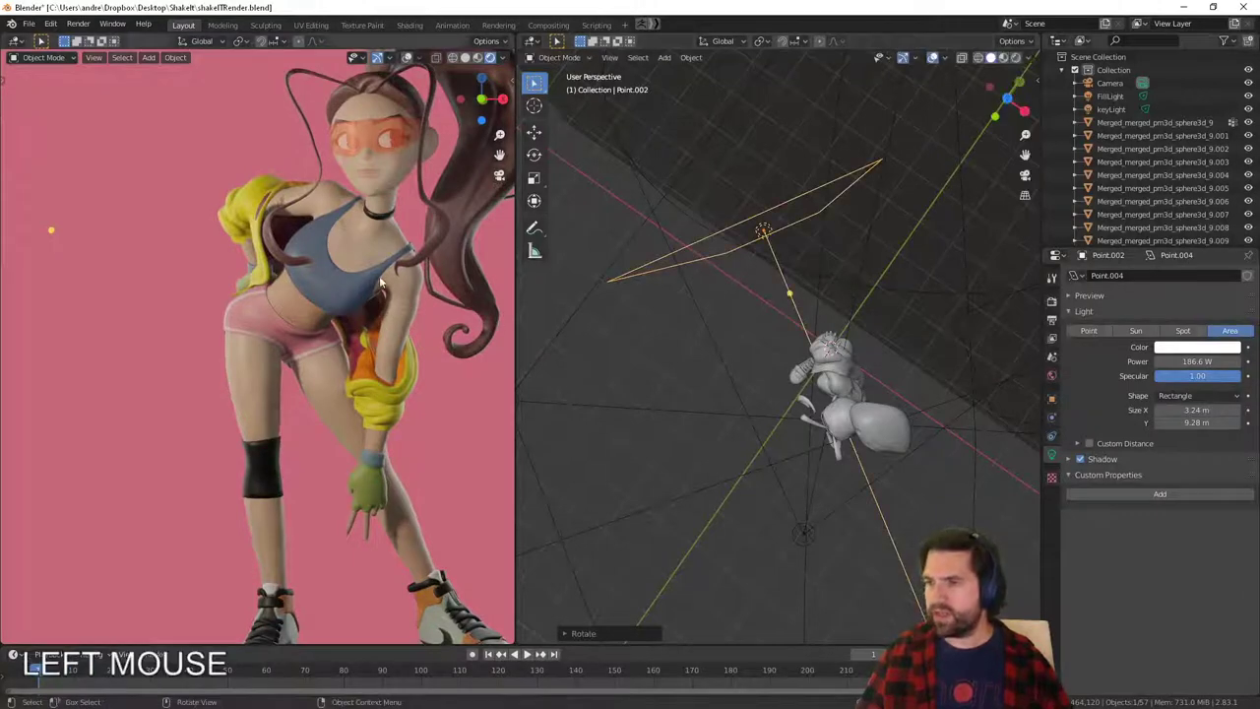
scroll(307, 410, "down", 2)
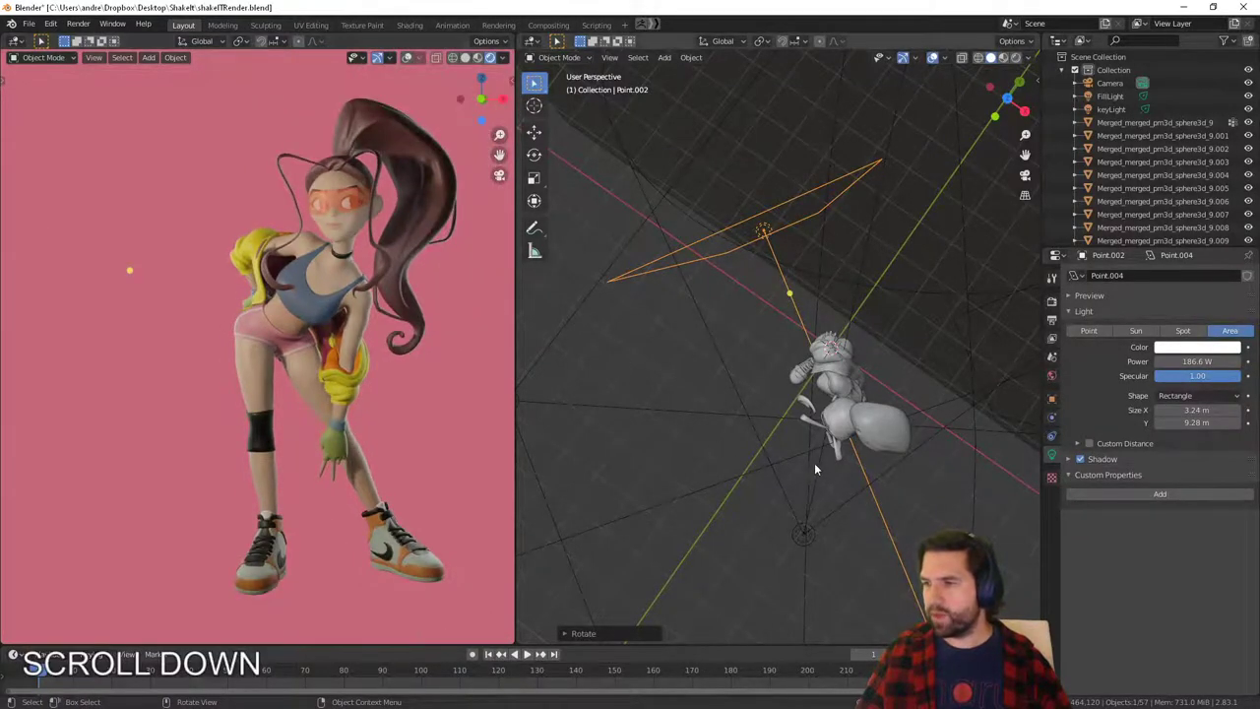
middle_click_drag(815, 463, 847, 362)
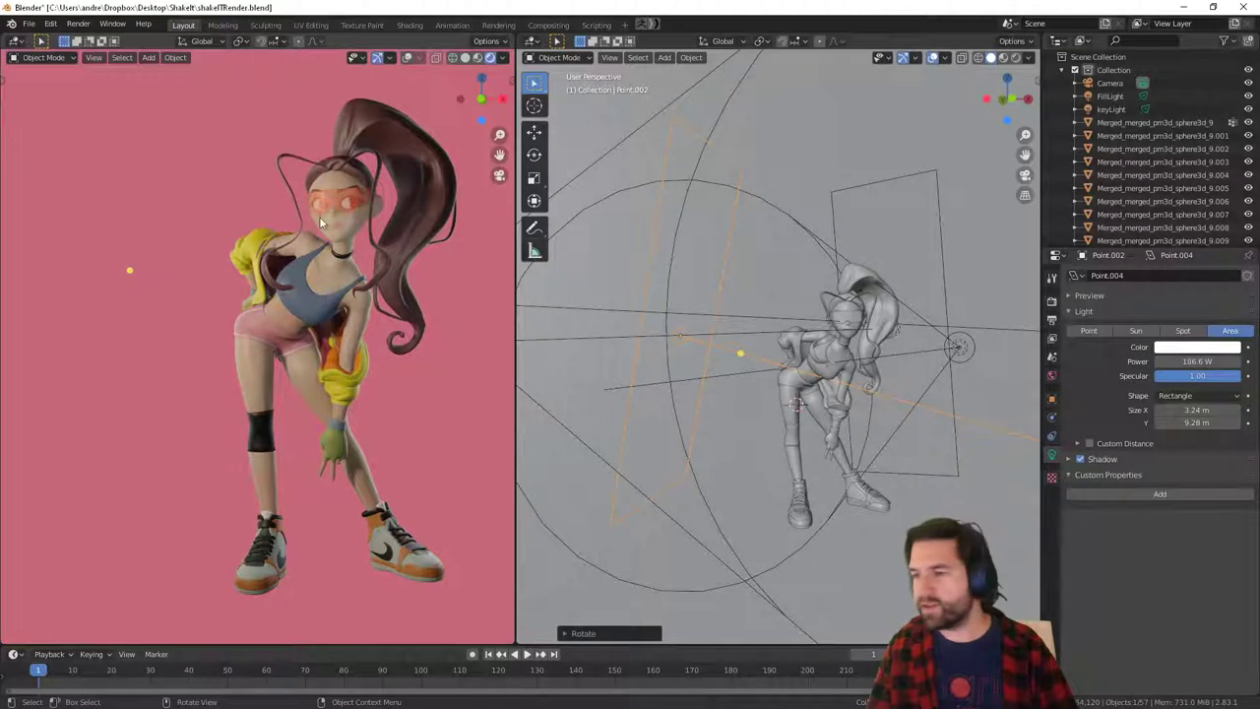
Render the camera view with the pink backdrop and shift the render window so its header is accessible.
key("F12")
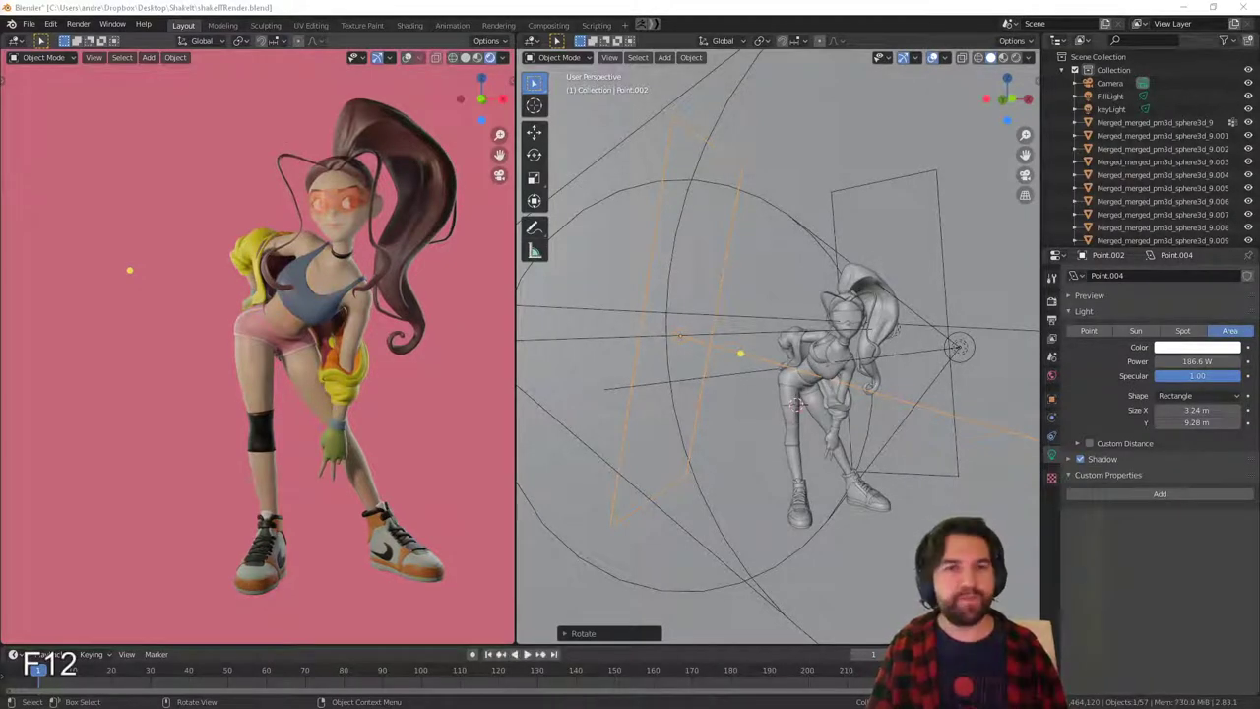
left_click_drag(0, 79, 688, 54)
scroll(573, 271, "down", 4)
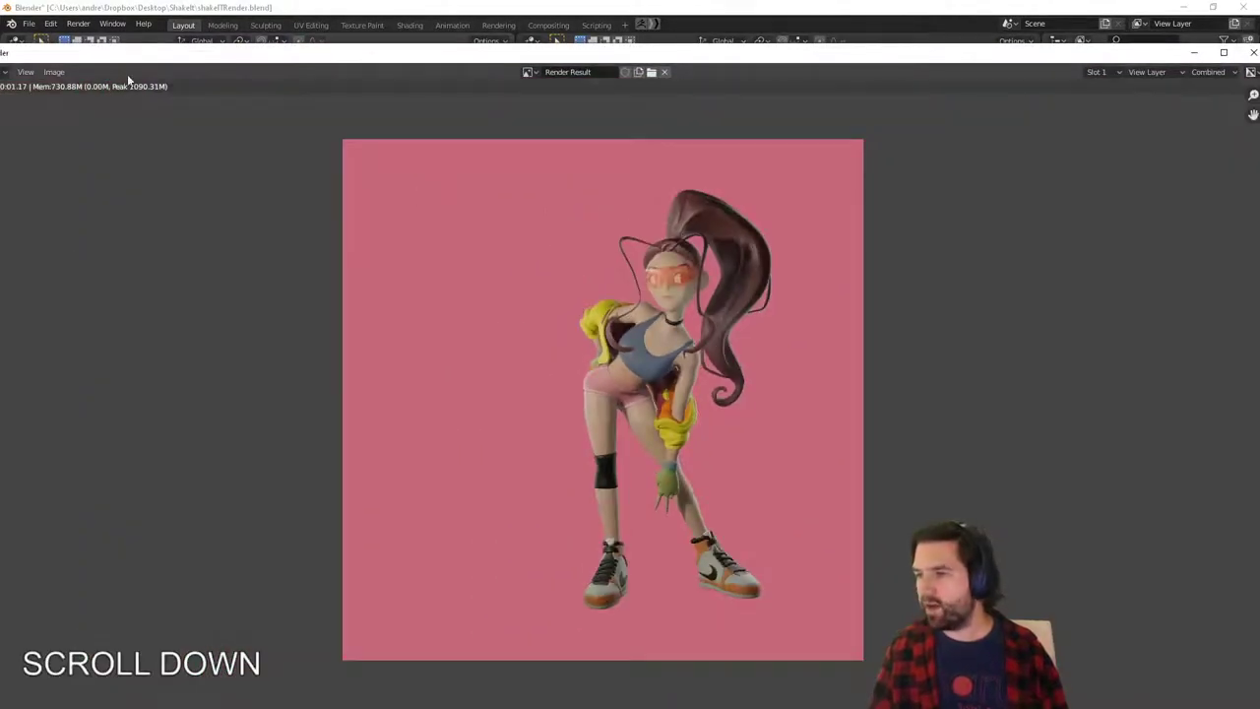
left_click_drag(85, 69, 246, 69)
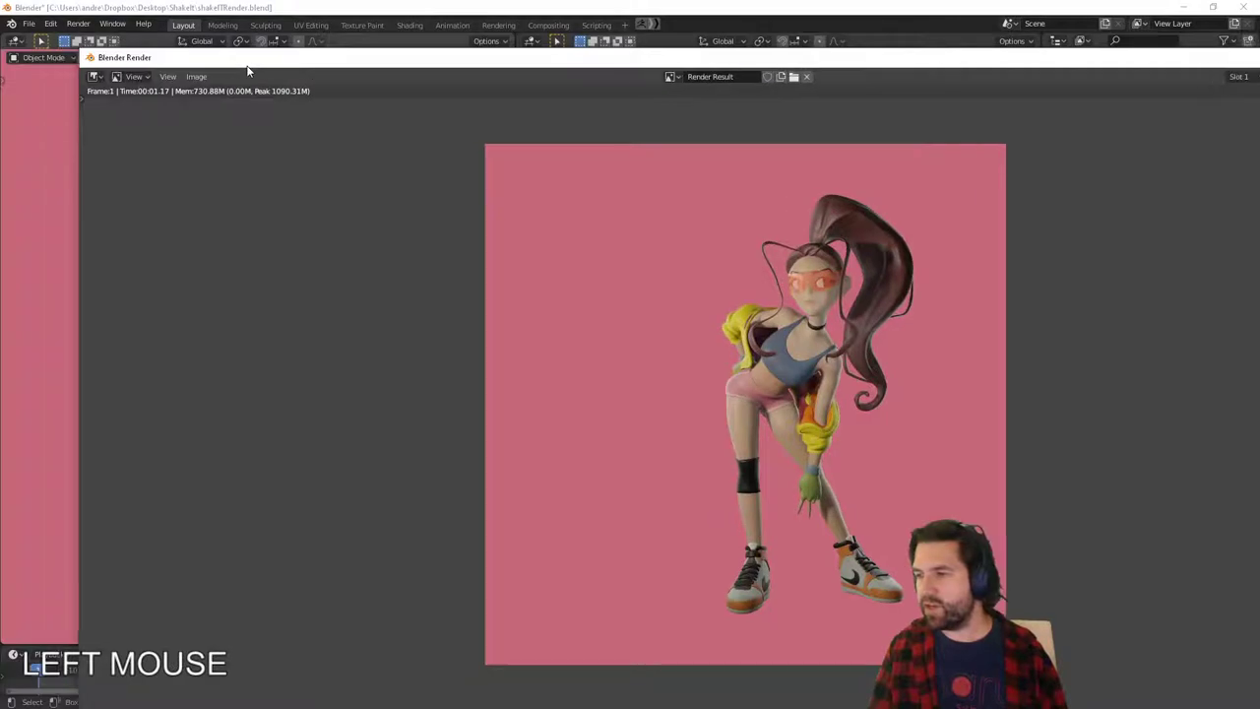
Save the render in the ShakeIt folder as shakeIT_render.png, a PNG with RGB color and 16-bit depth.
left_click(163, 77)
mouse_move(194, 77)
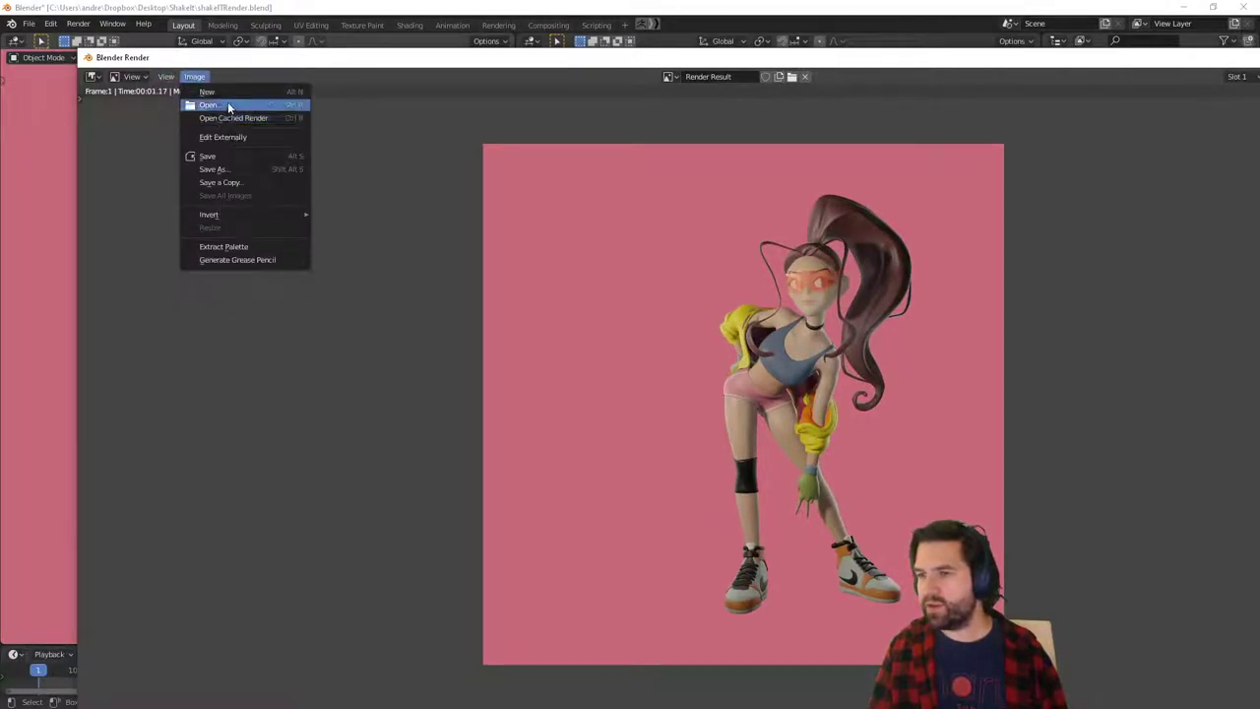
left_click(236, 170)
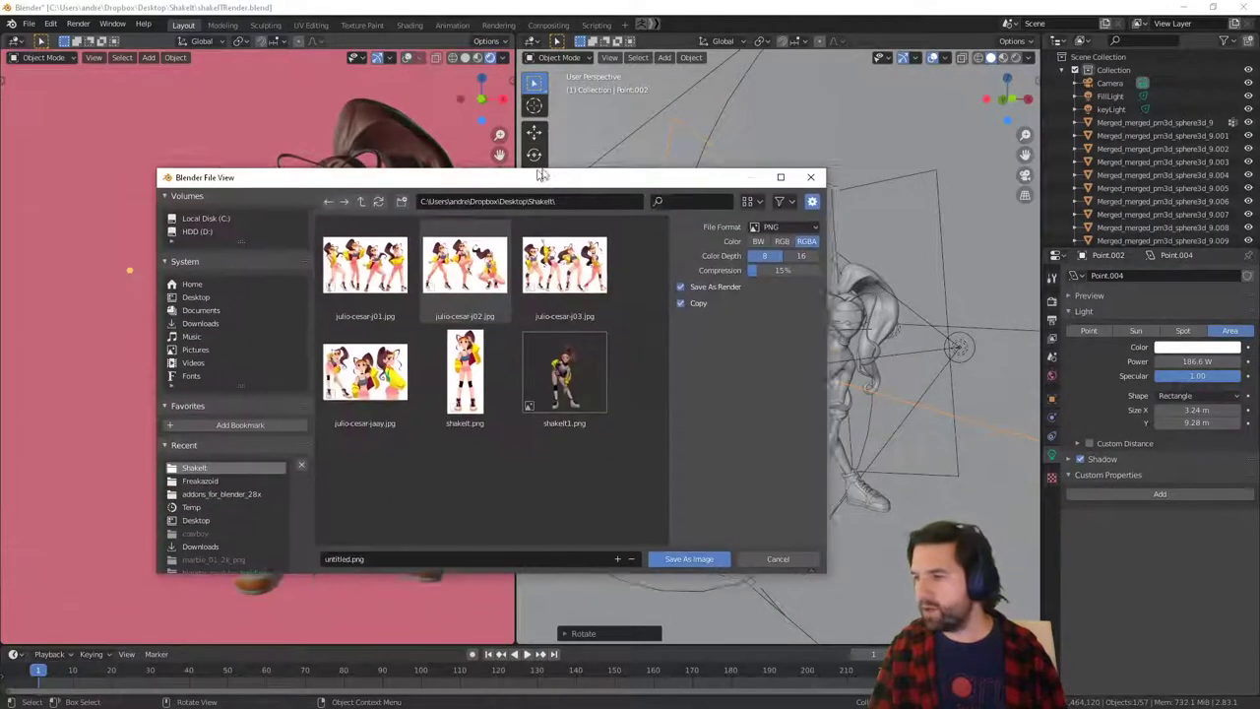
left_click(437, 550)
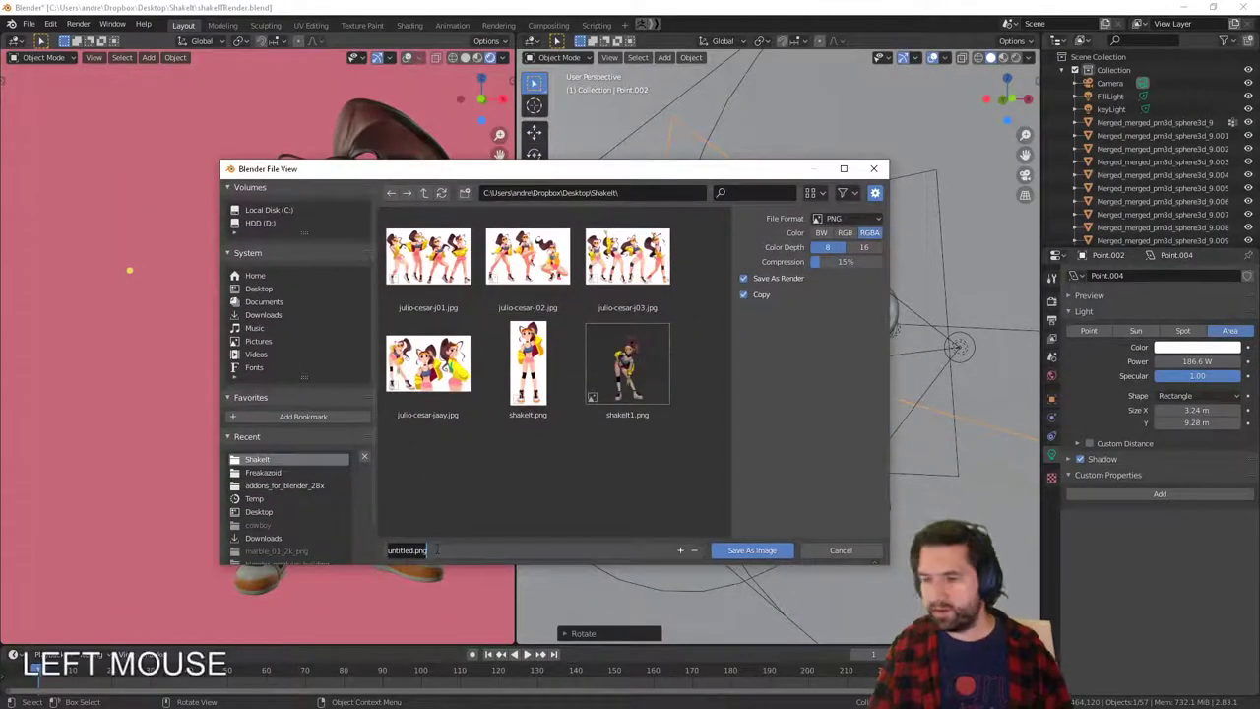
type("shakeI")
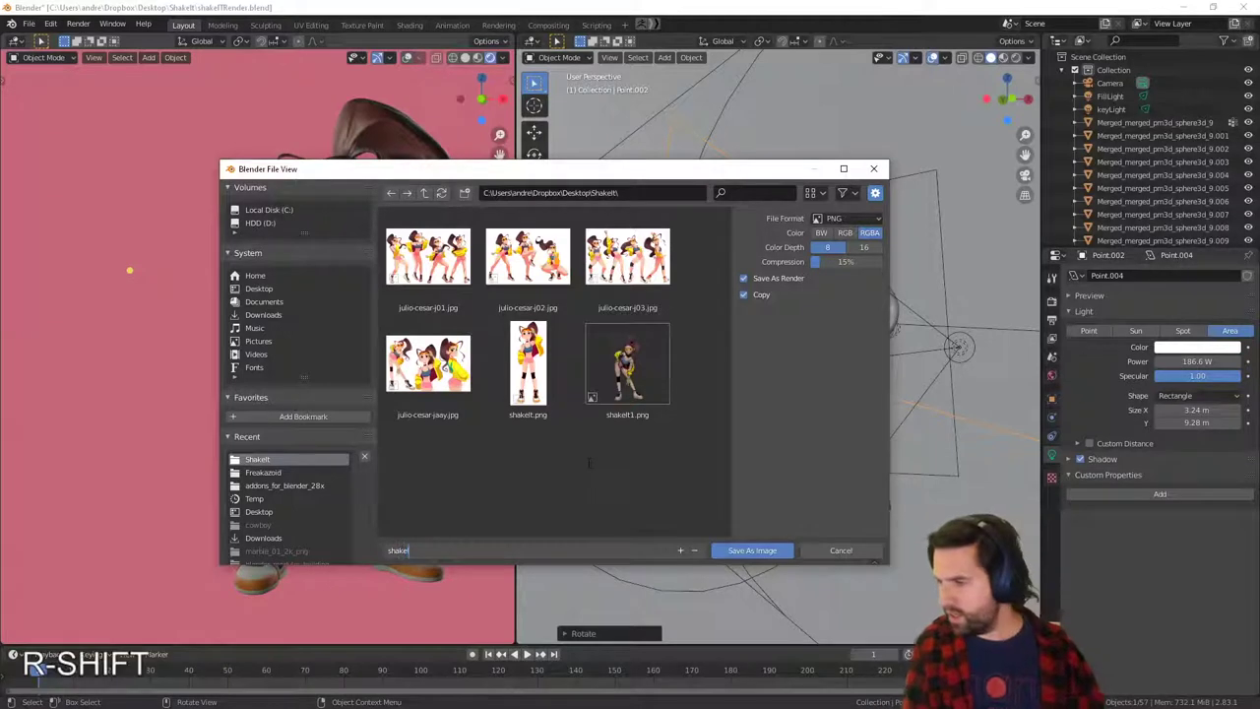
type("T_render")
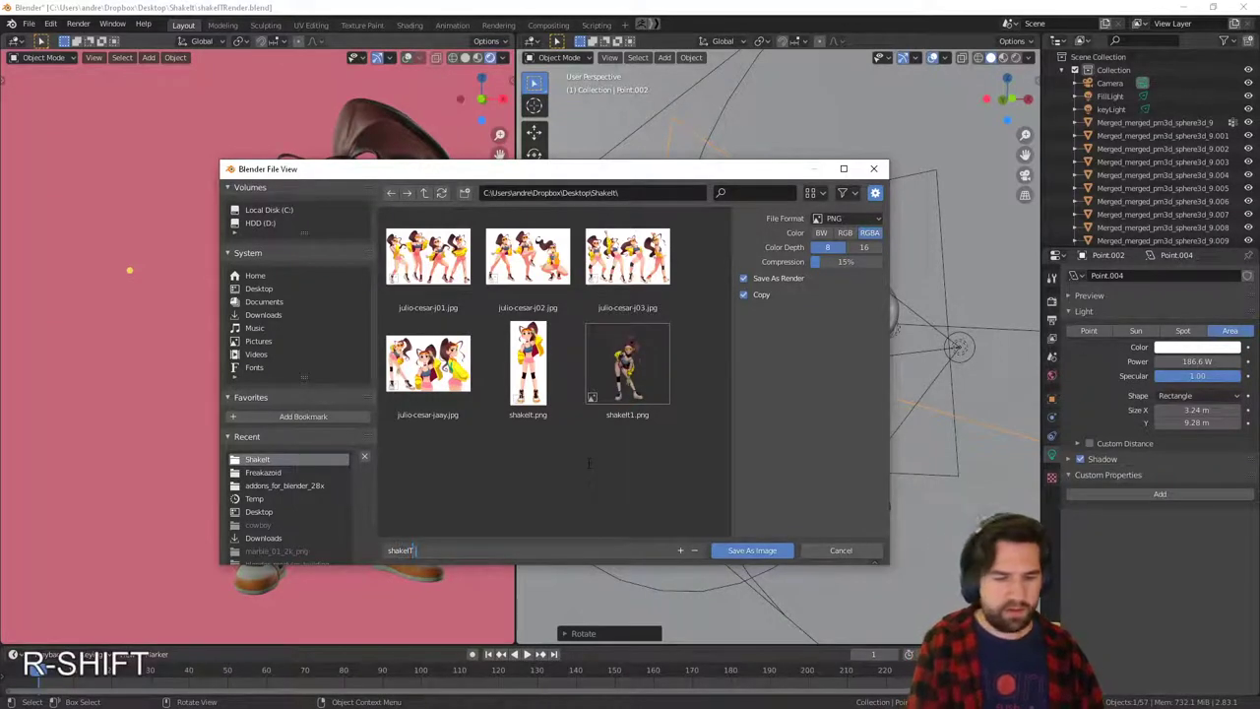
key("Return")
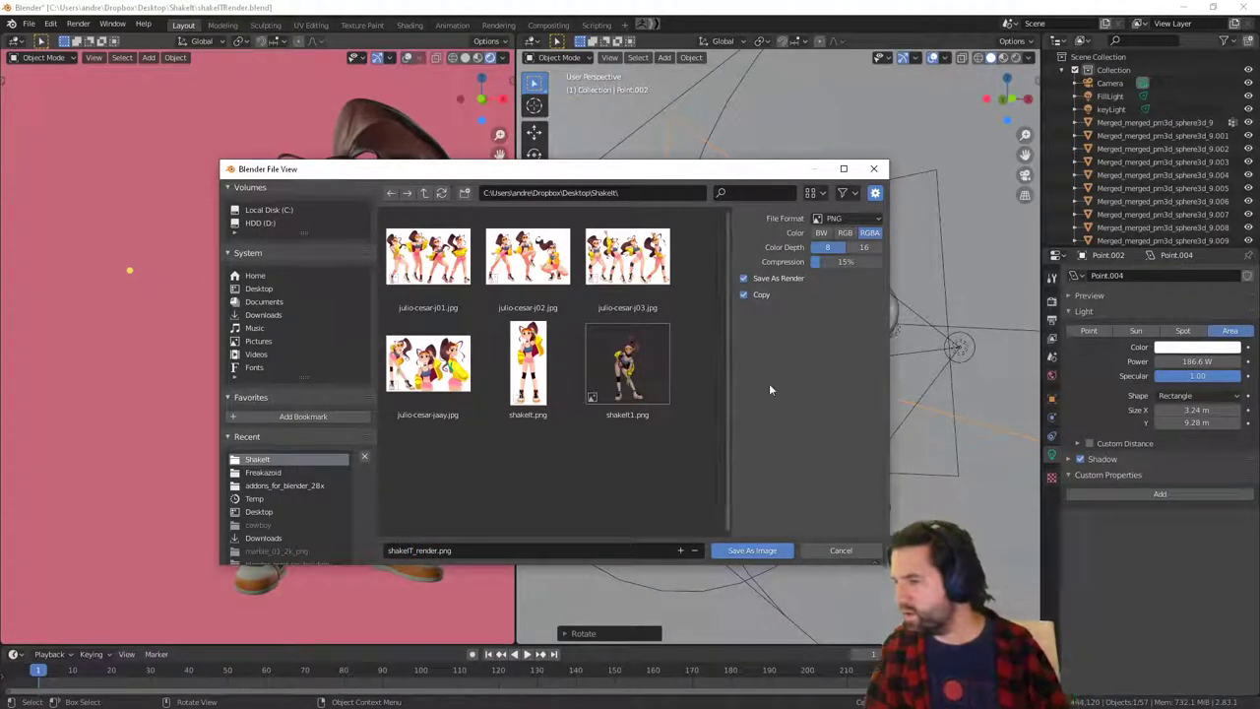
left_click(845, 233)
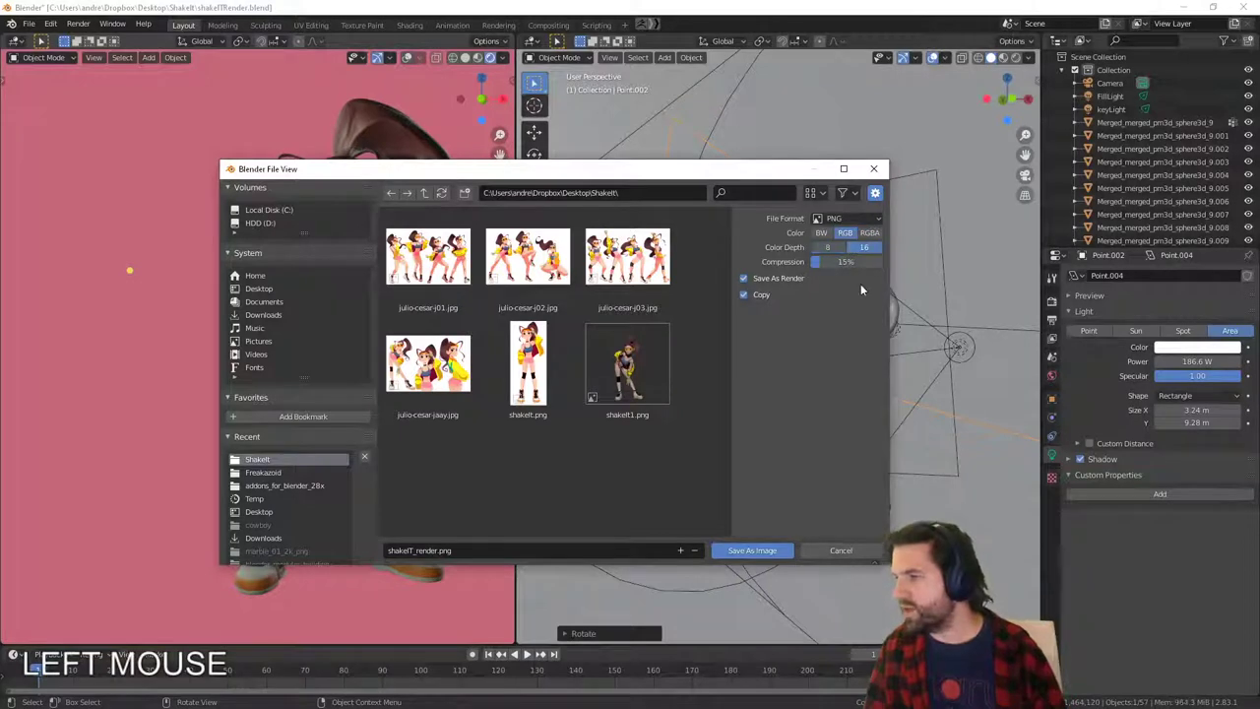
left_click(752, 550)
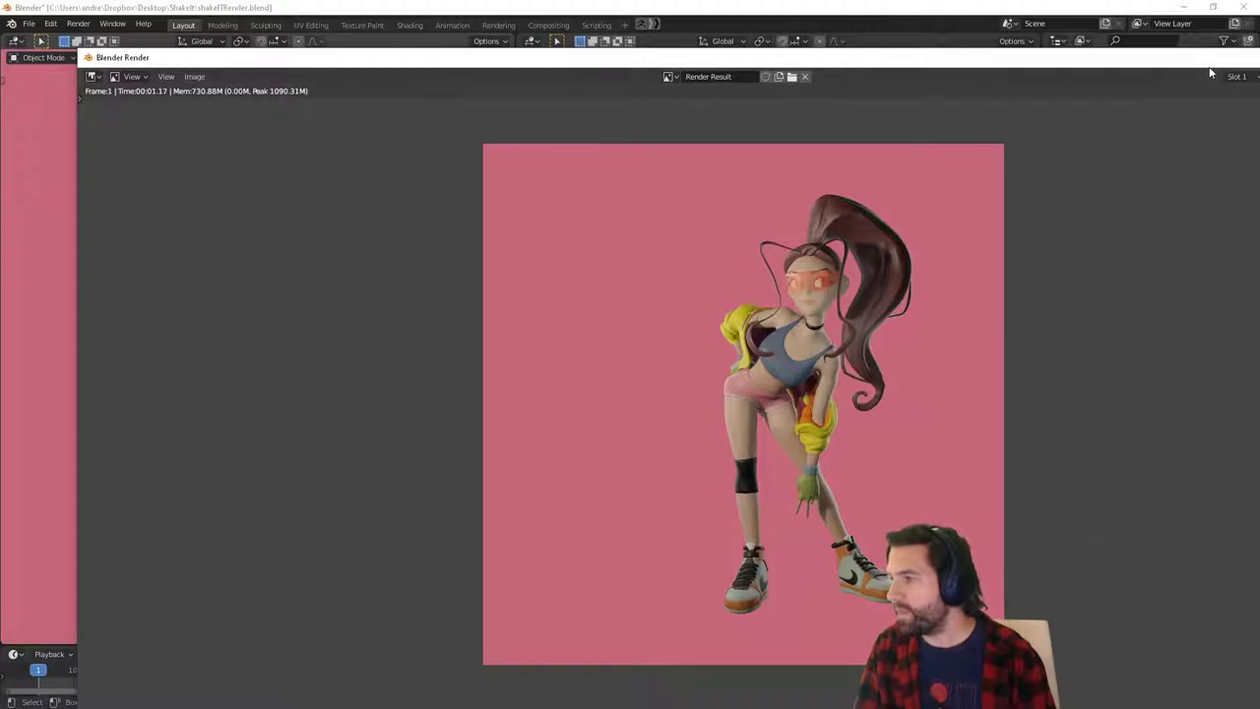
Move the render window aside and minimize the main Blender window behind it.
left_click_drag(1207, 66, 1164, 57)
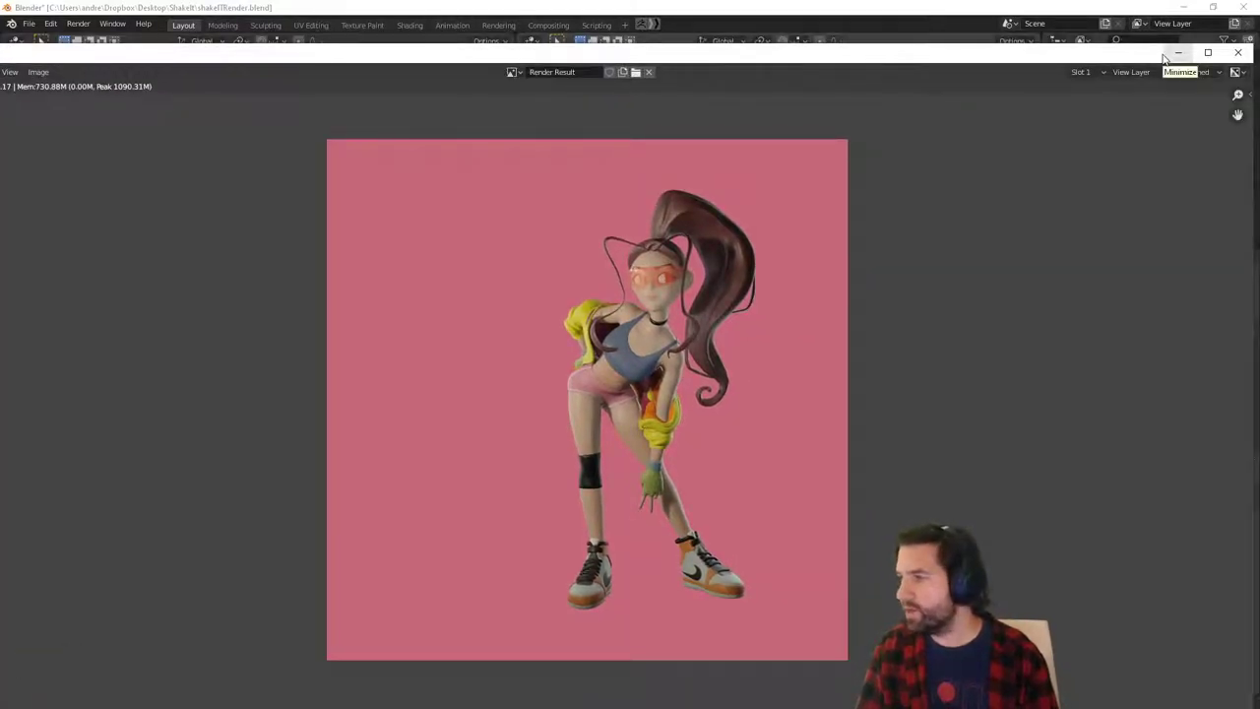
left_click_drag(1130, 56, 904, 63)
left_click(1186, 8)
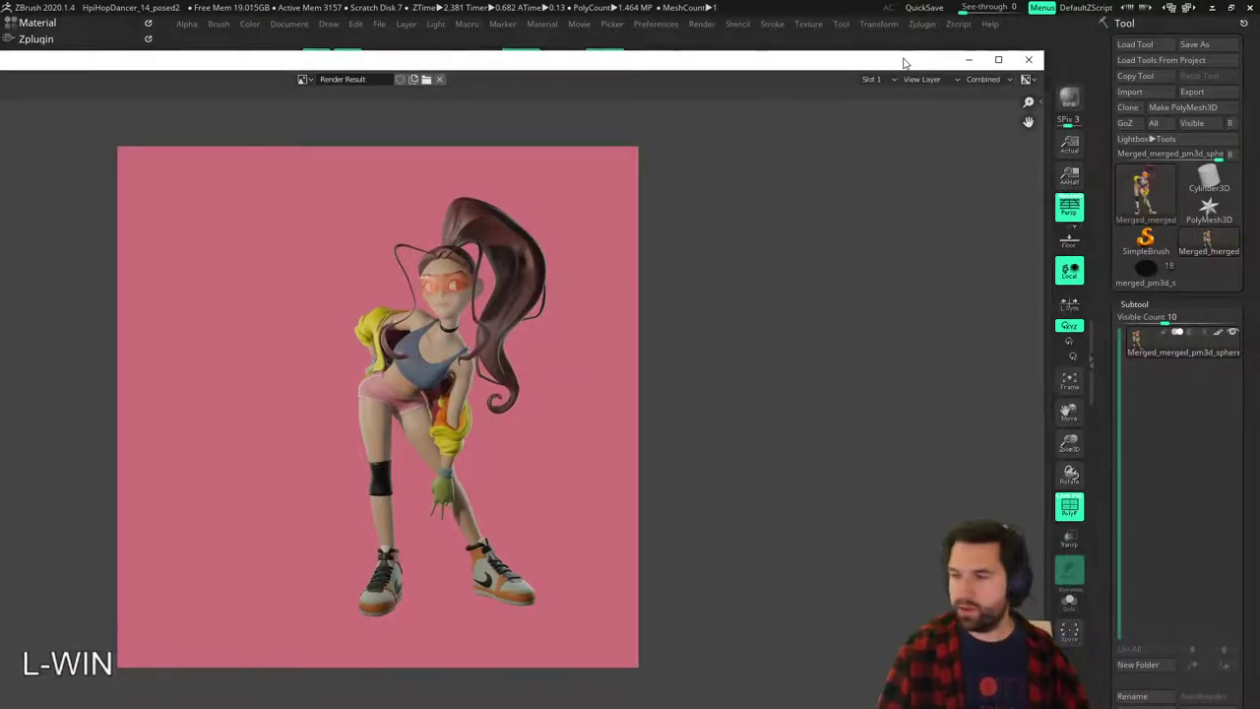
In ZBrush, turn off PolyFrame and run a BPR render of the character, with the Blender render window beside it for comparison.
key("super+Left")
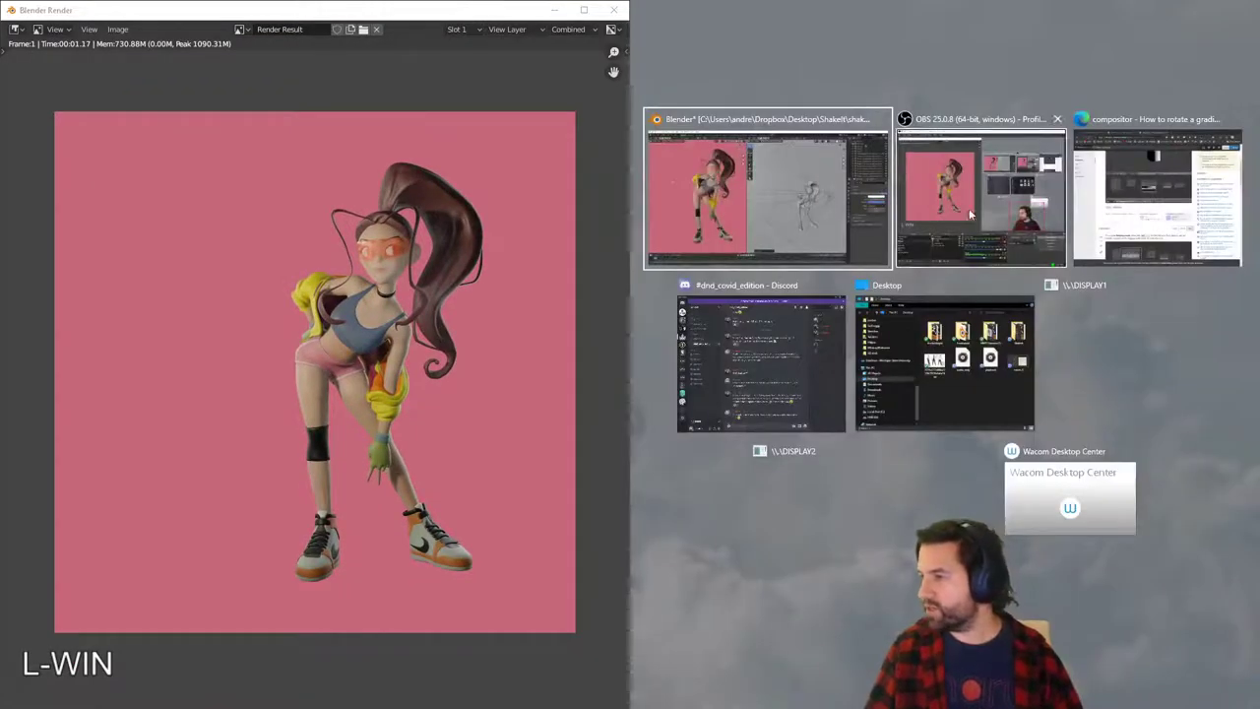
left_click(855, 484)
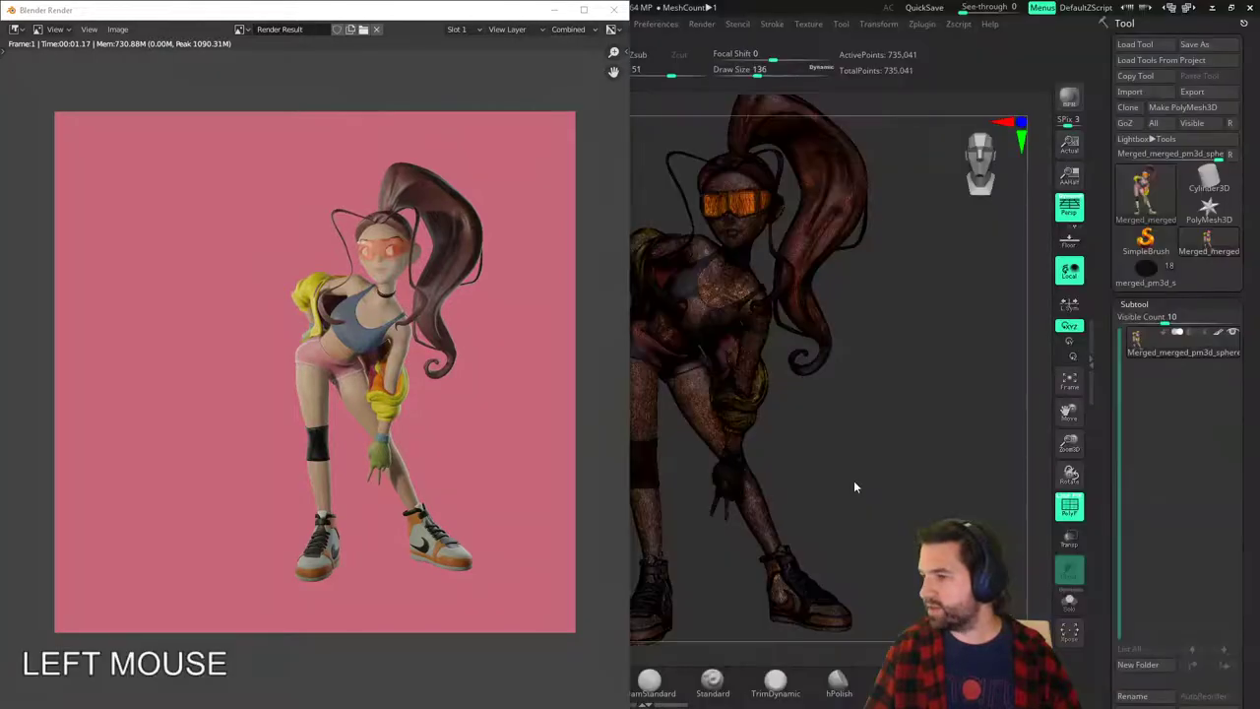
left_click(1069, 107)
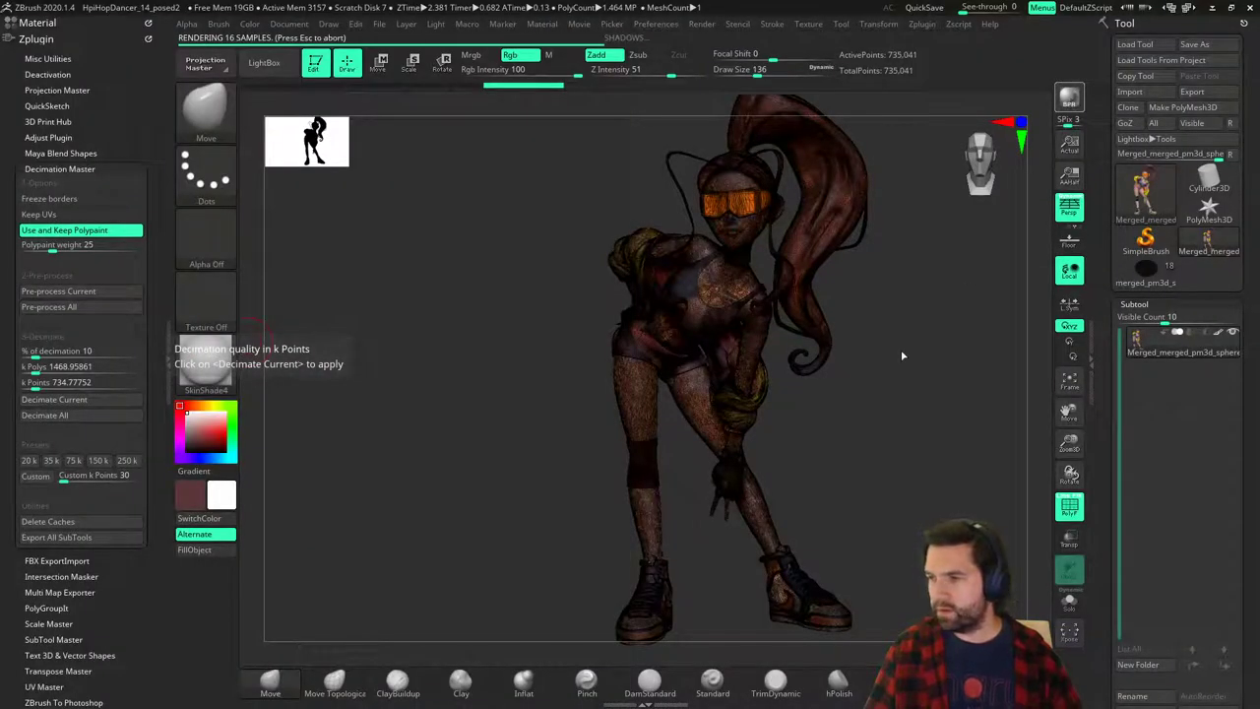
key("shift")
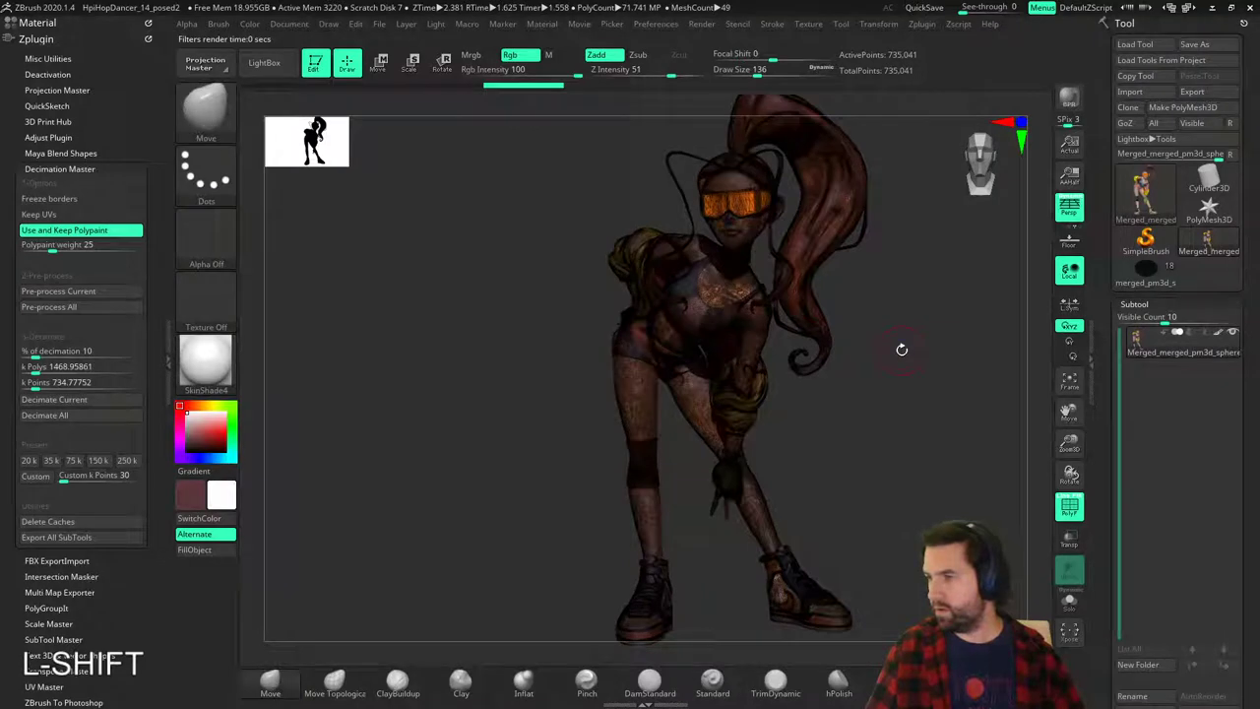
key("shift+f")
left_click(1070, 102)
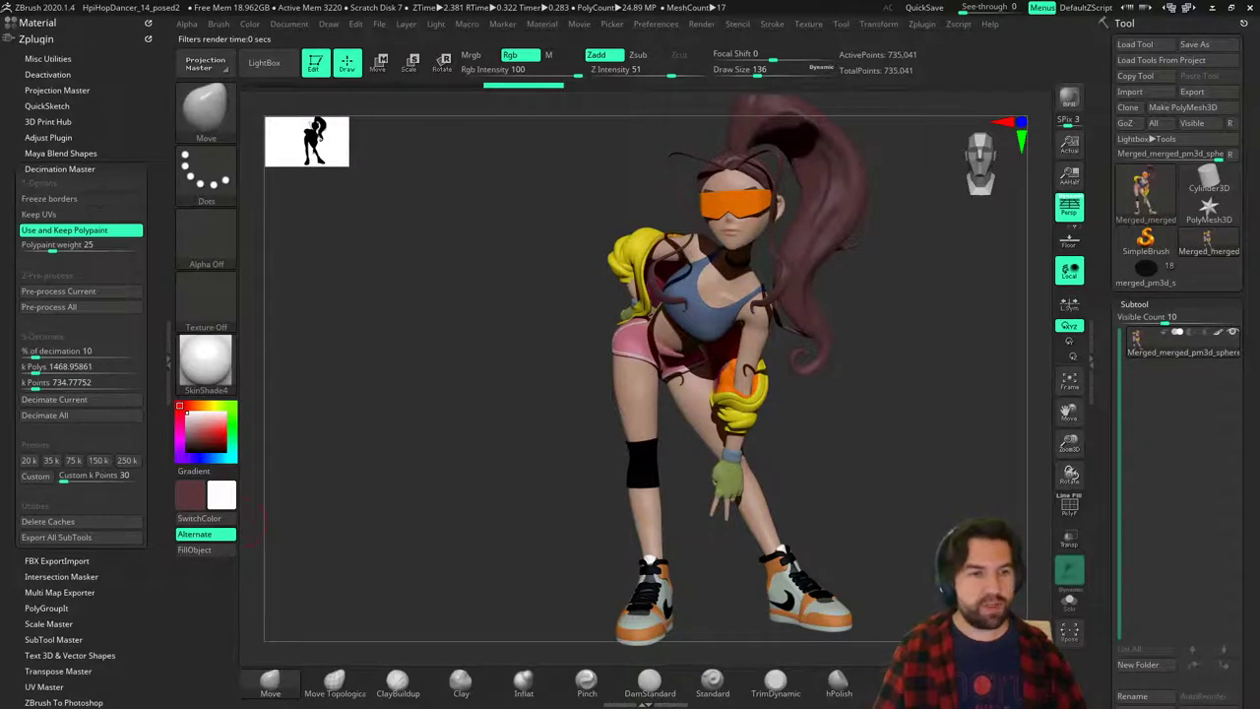
left_click(263, 522)
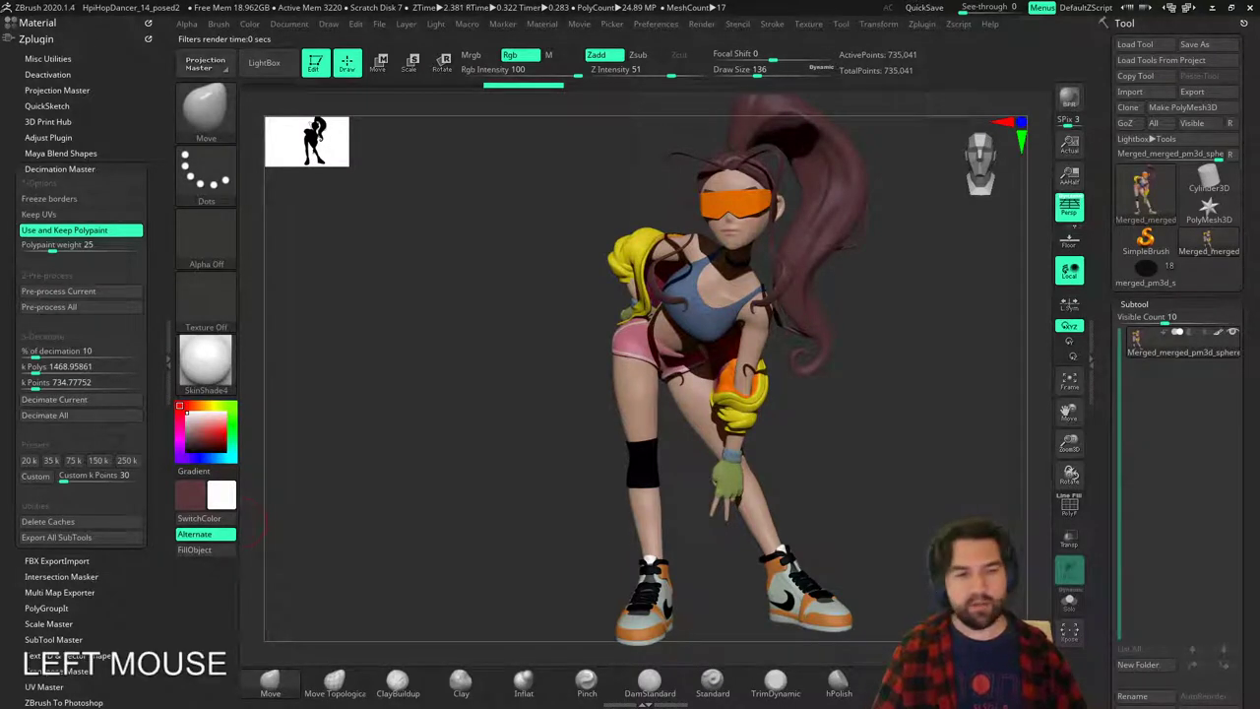
key("alt+Tab")
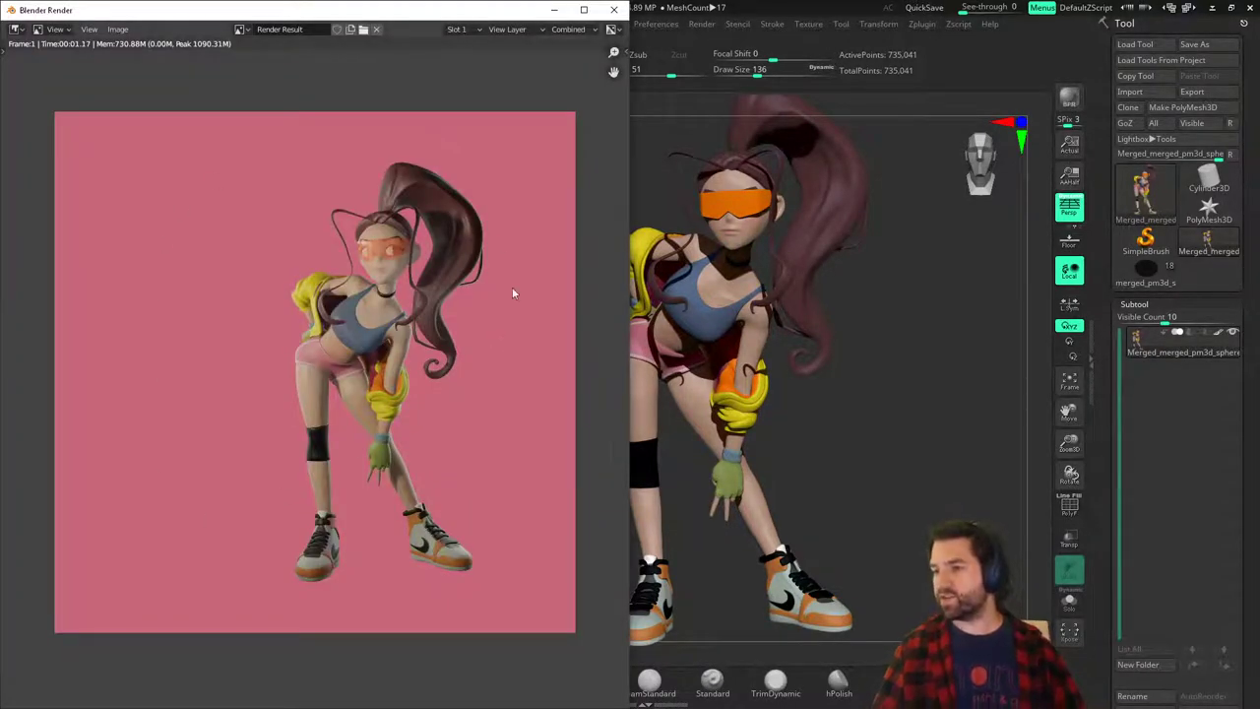
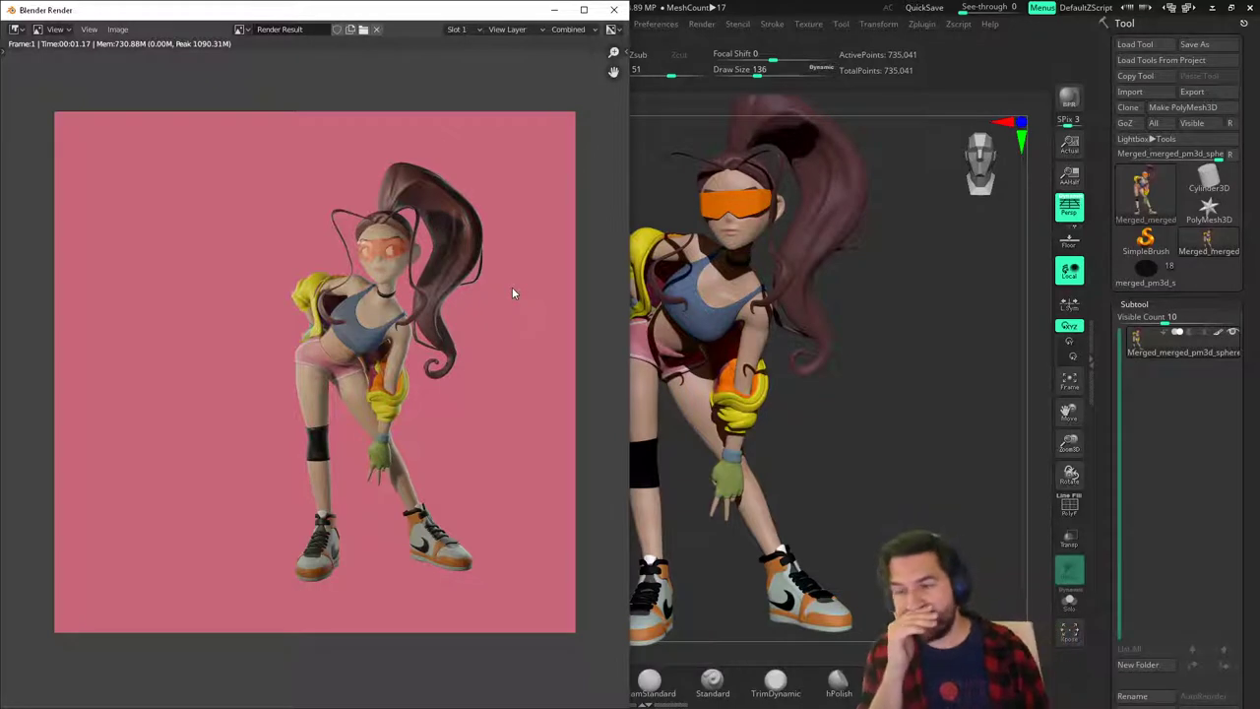
Close the Blender render window, minimize ZBrush and bring the main Blender window back to the front.
left_click(613, 10)
left_click(1216, 8)
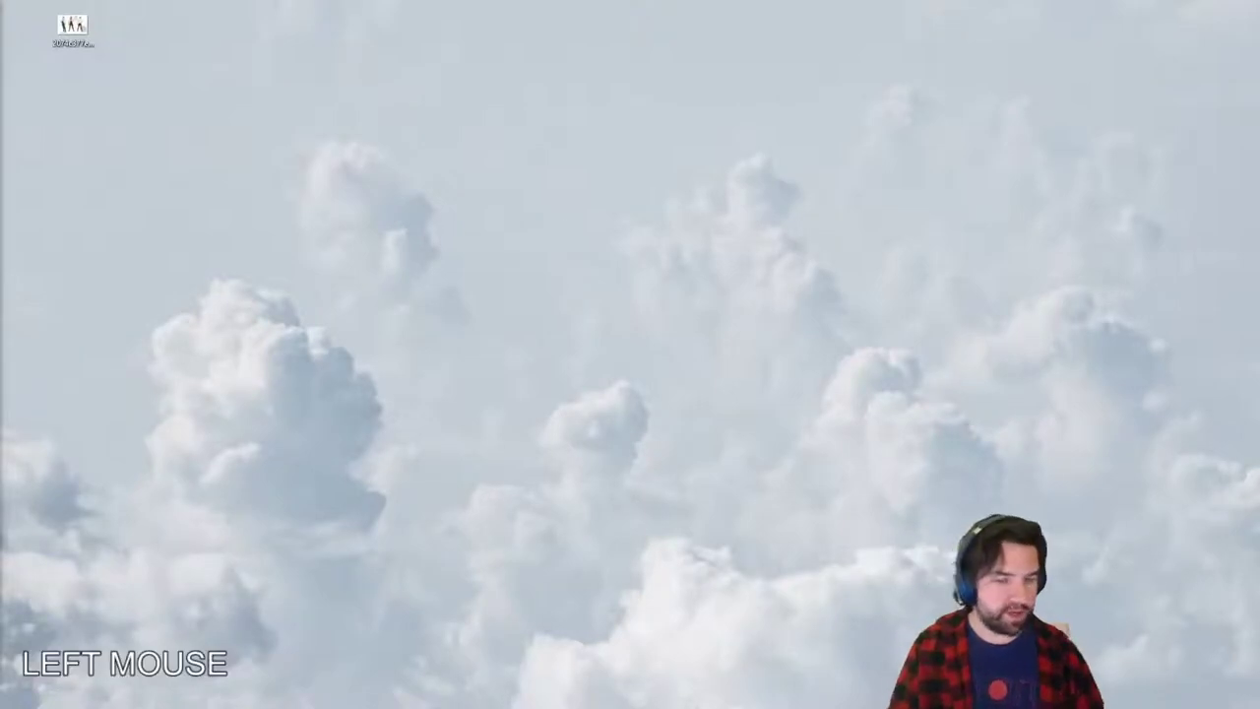
type("po")
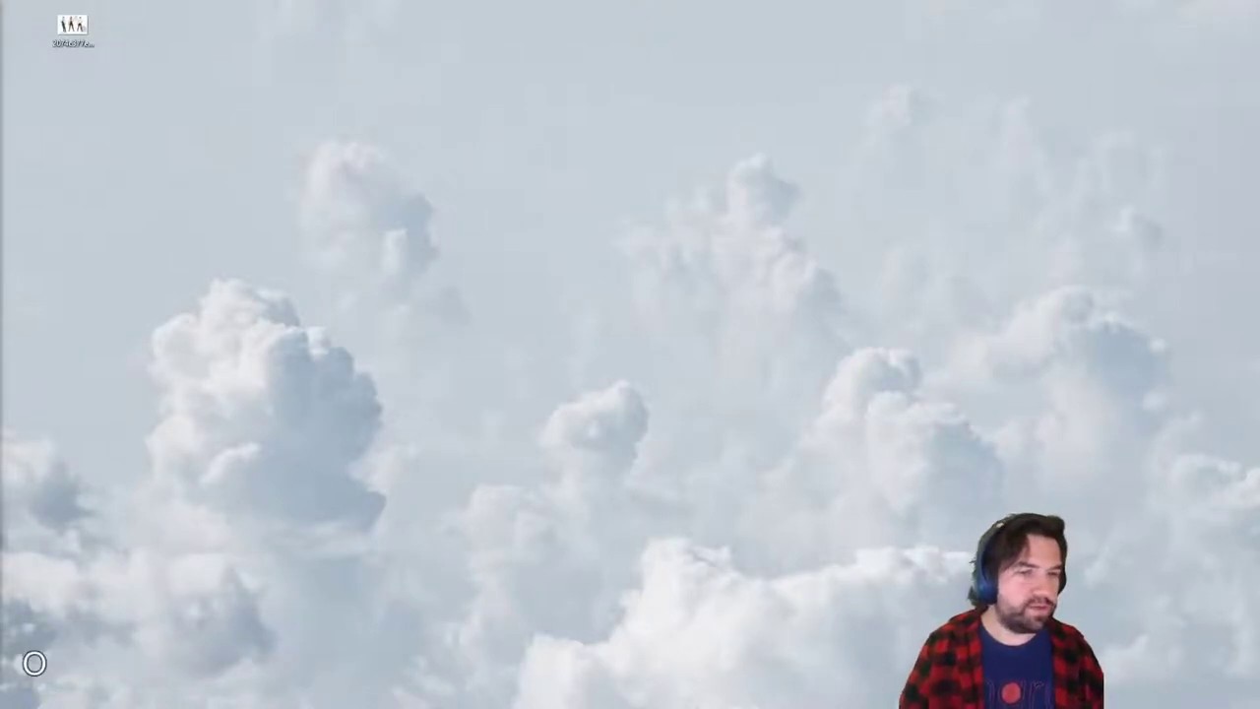
left_click(197, 707)
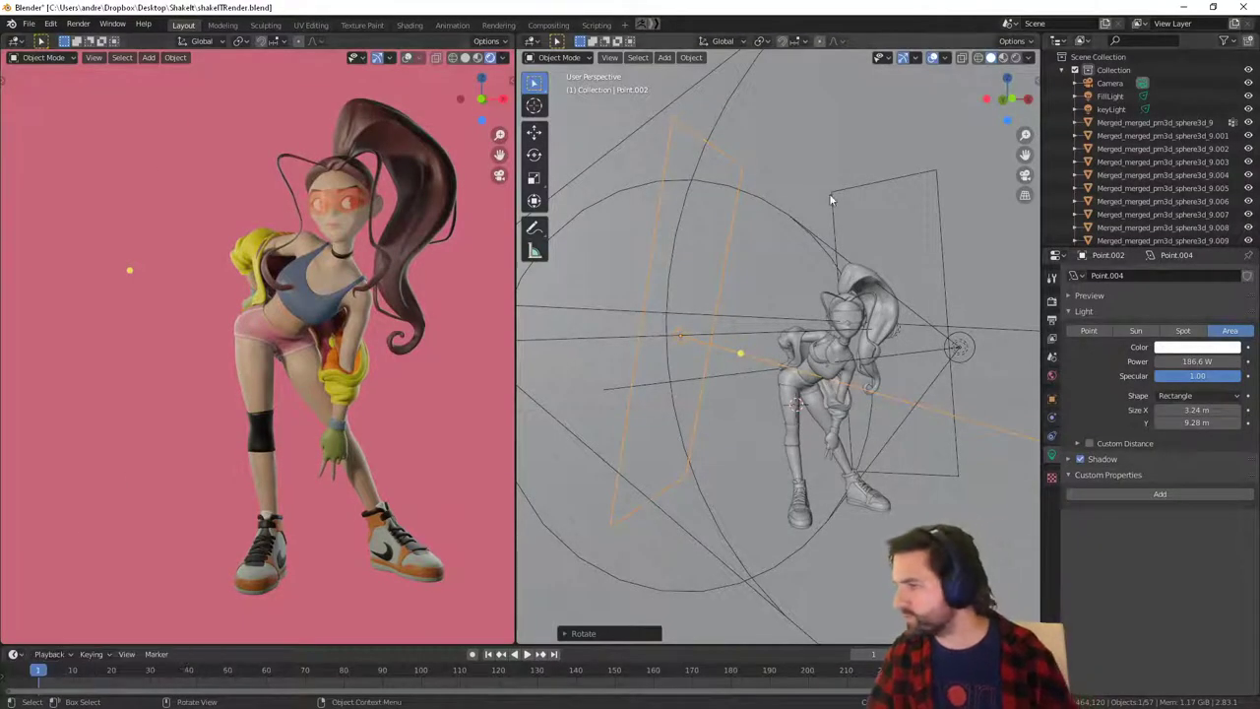
Try to render the character without the pink backdrop by hiding the backdrop plane in the viewports.
left_click(828, 136)
left_click(827, 140)
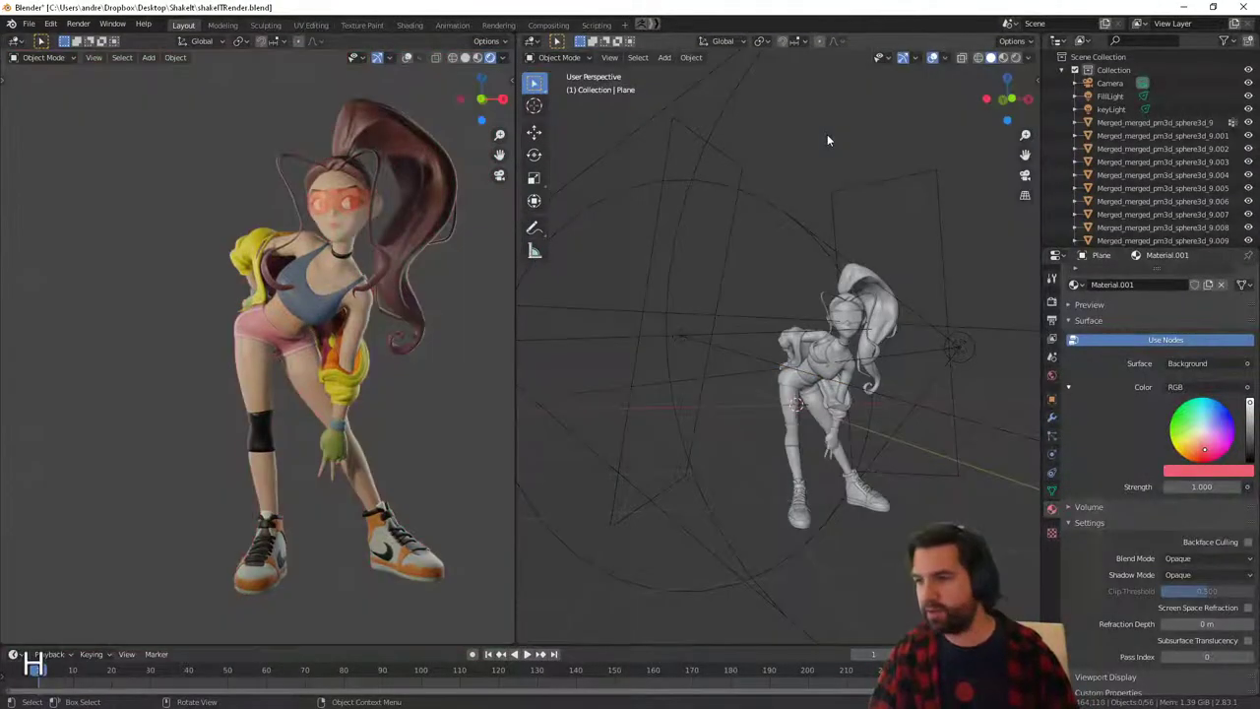
left_click(29, 23)
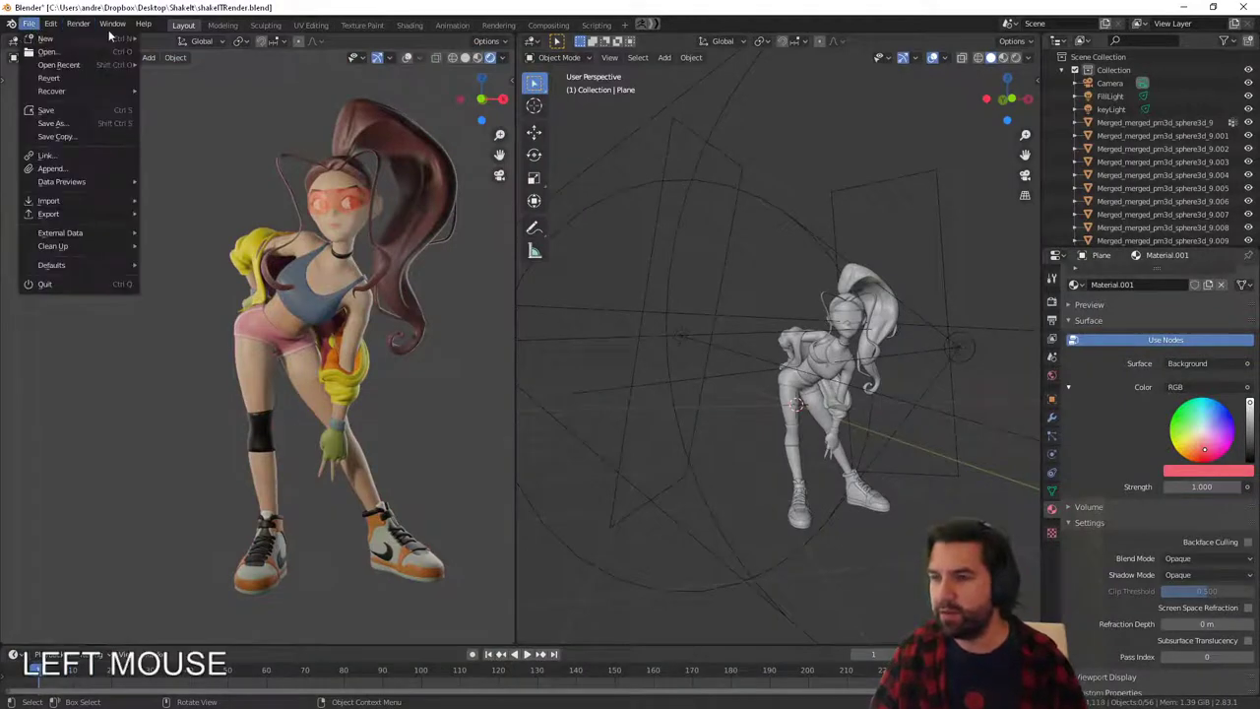
key("F12")
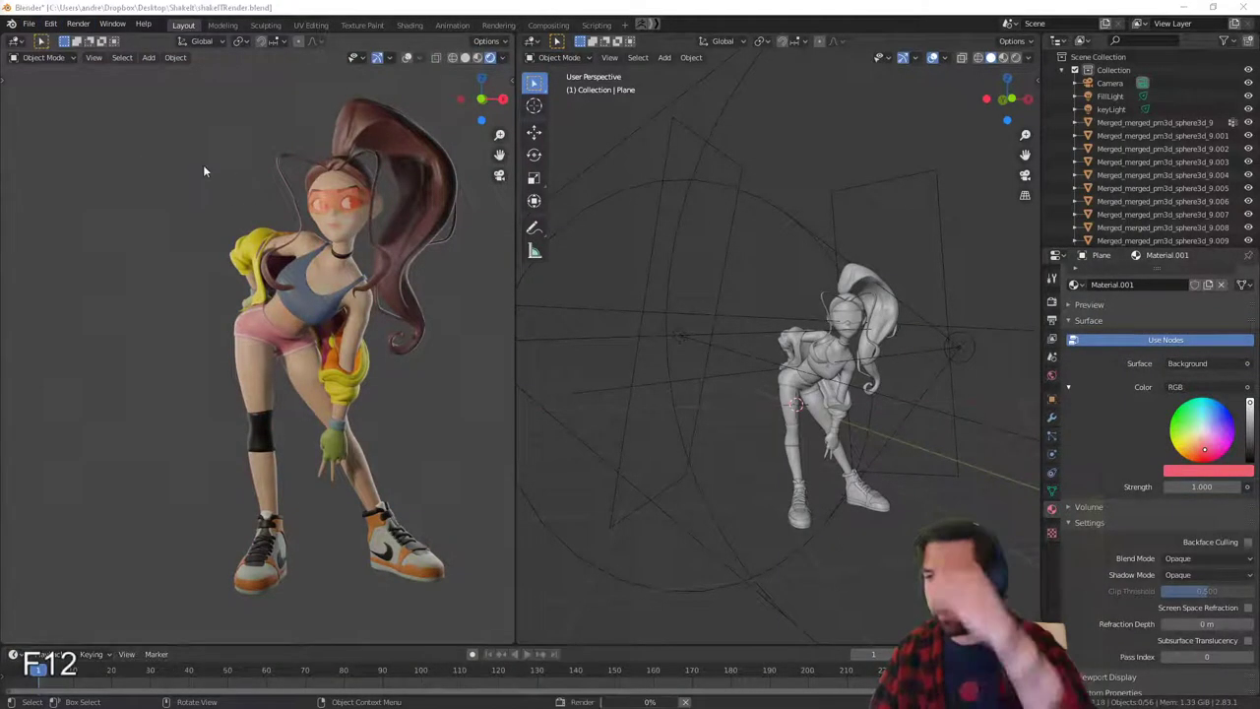
left_click_drag(0, 83, 836, 85)
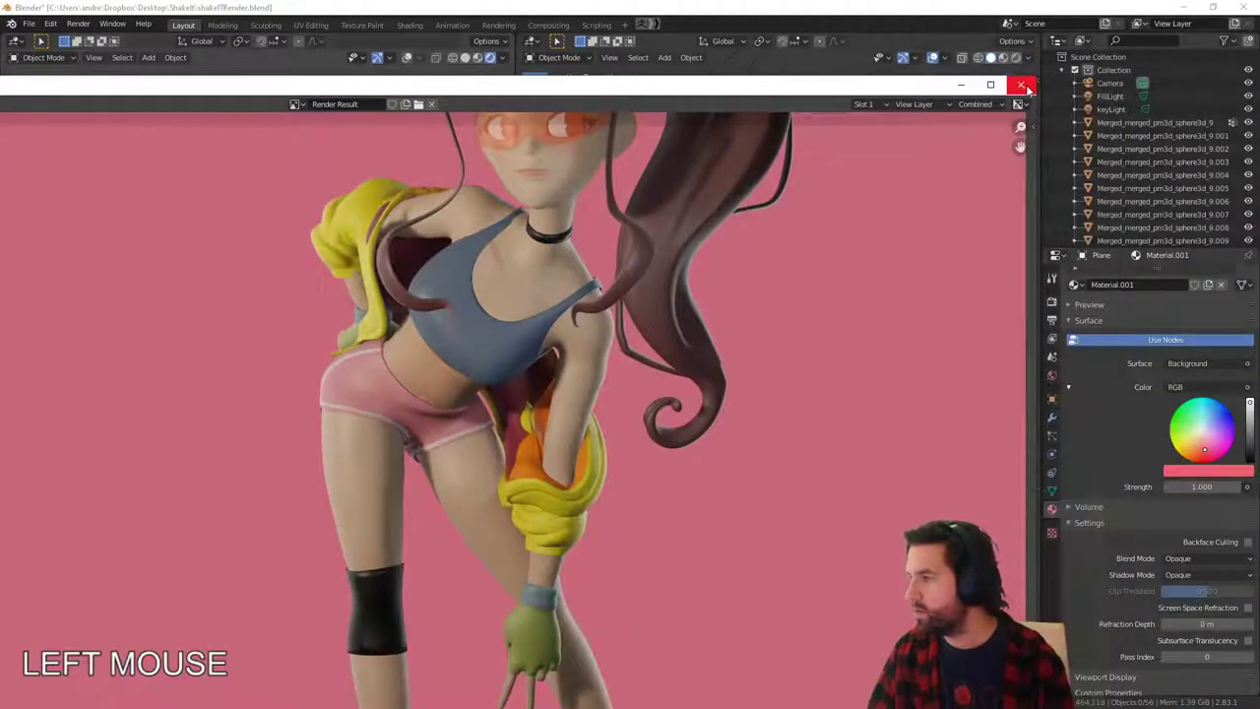
left_click(1027, 86)
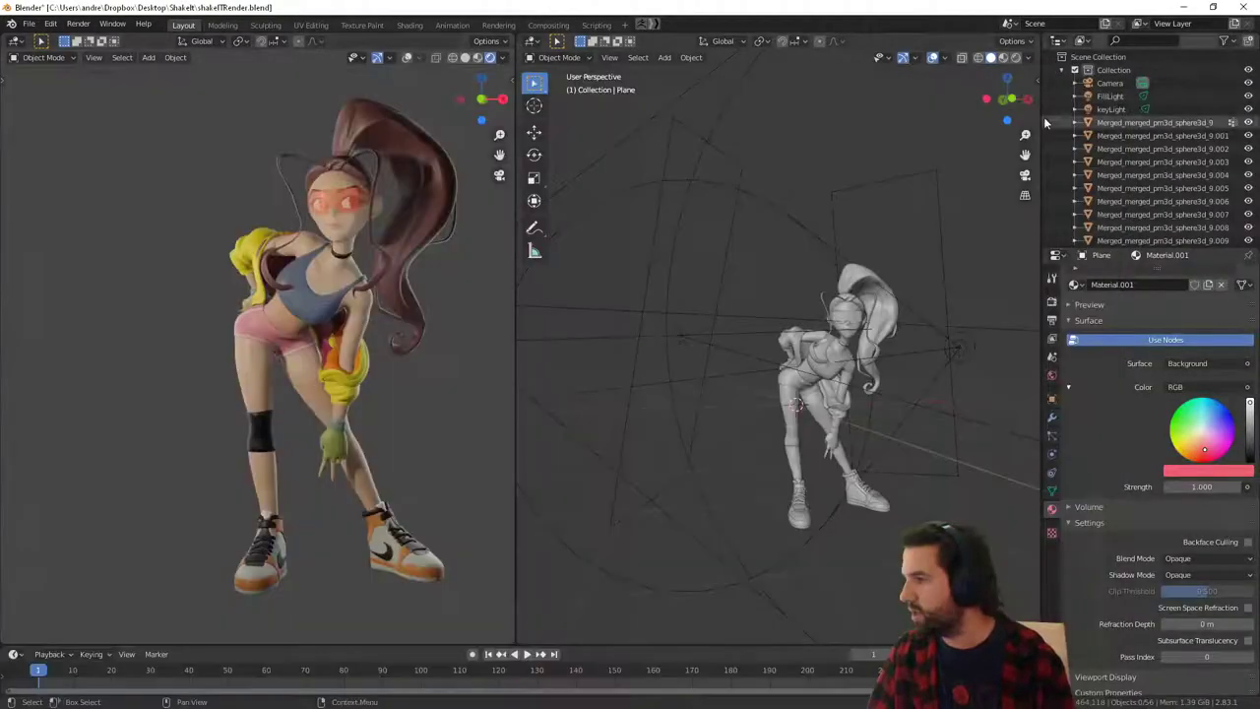
Show the render-visibility toggles in the outliner, disable the backdrop Plane in renders and unhide it in the viewports.
left_click_drag(1041, 149, 884, 158)
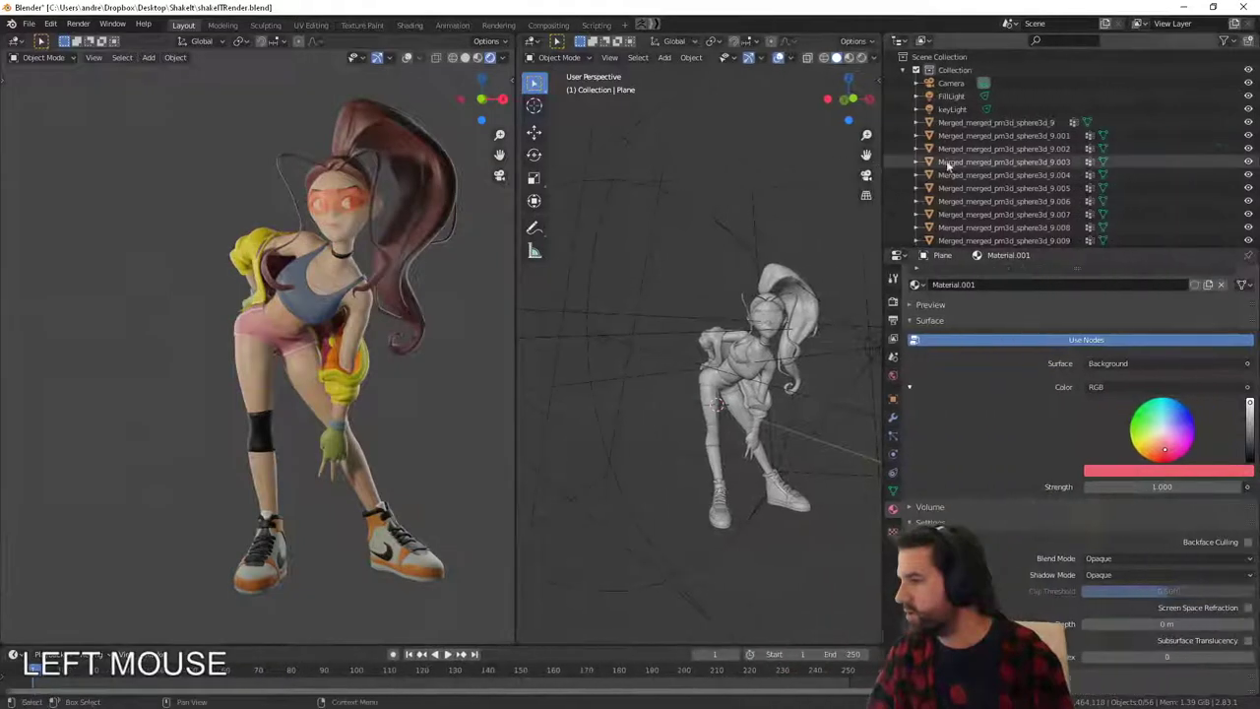
scroll(1015, 162, "down", 5)
scroll(1015, 163, "down", 8)
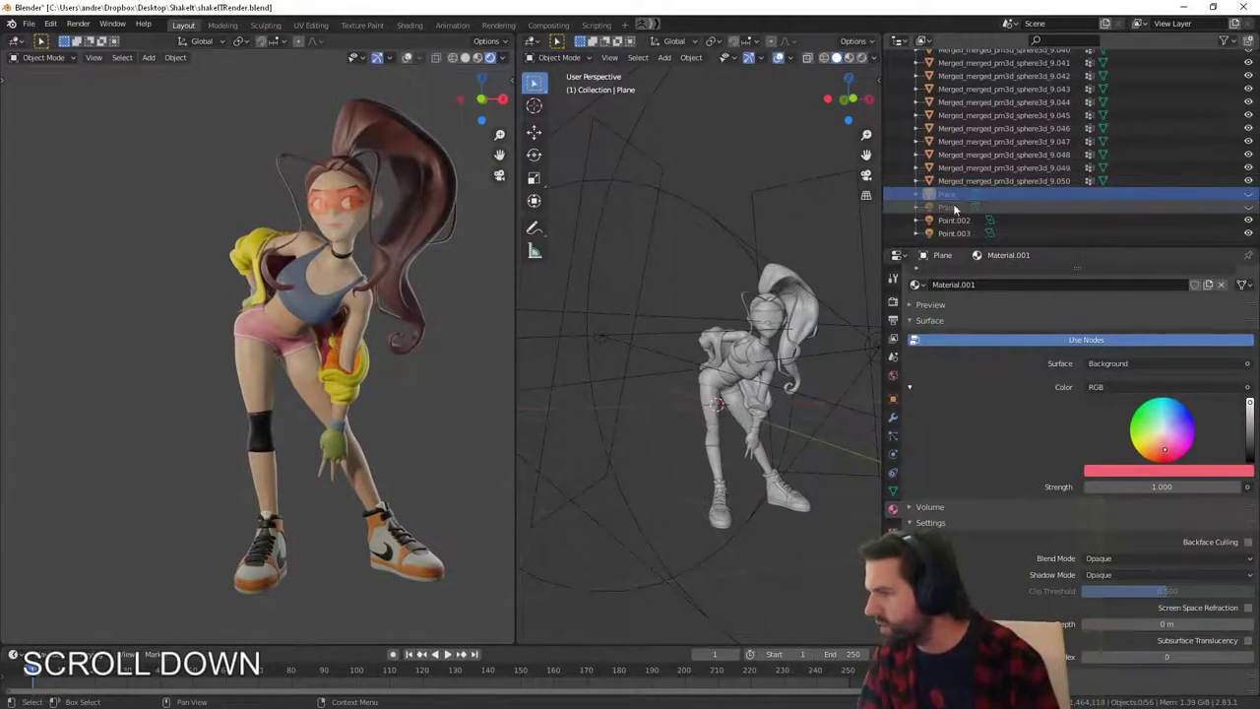
left_click(1226, 41)
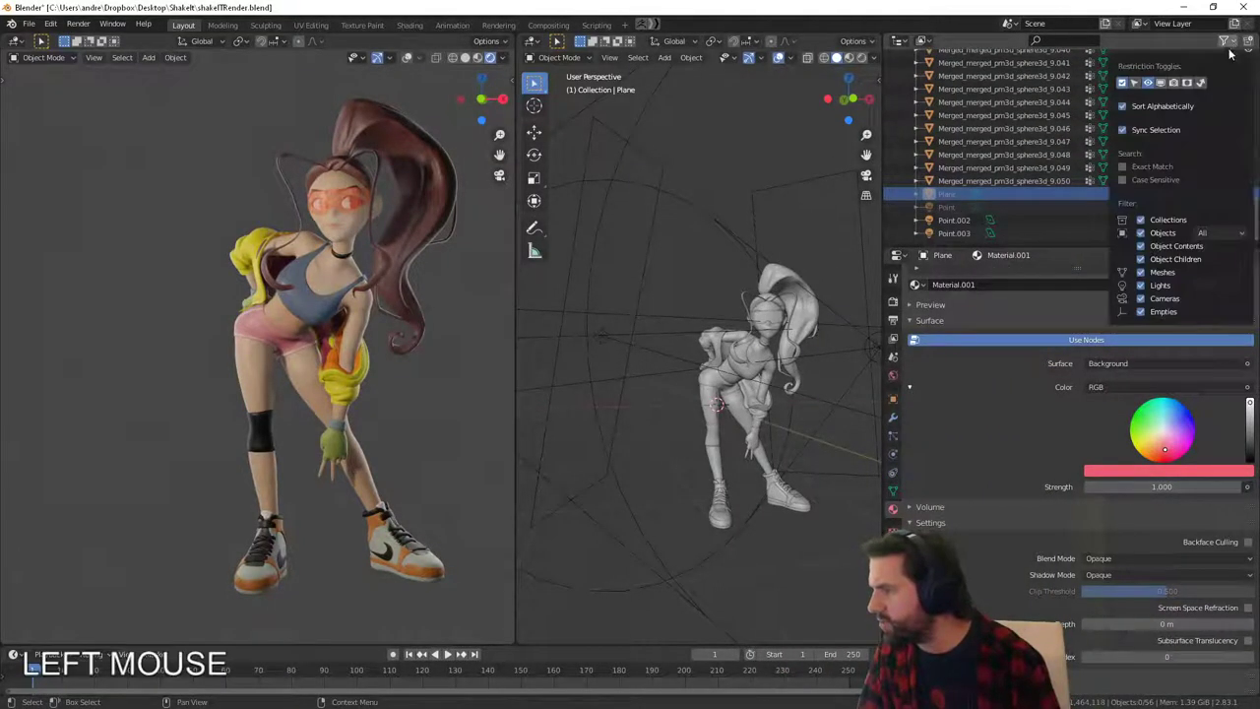
left_click(1172, 82)
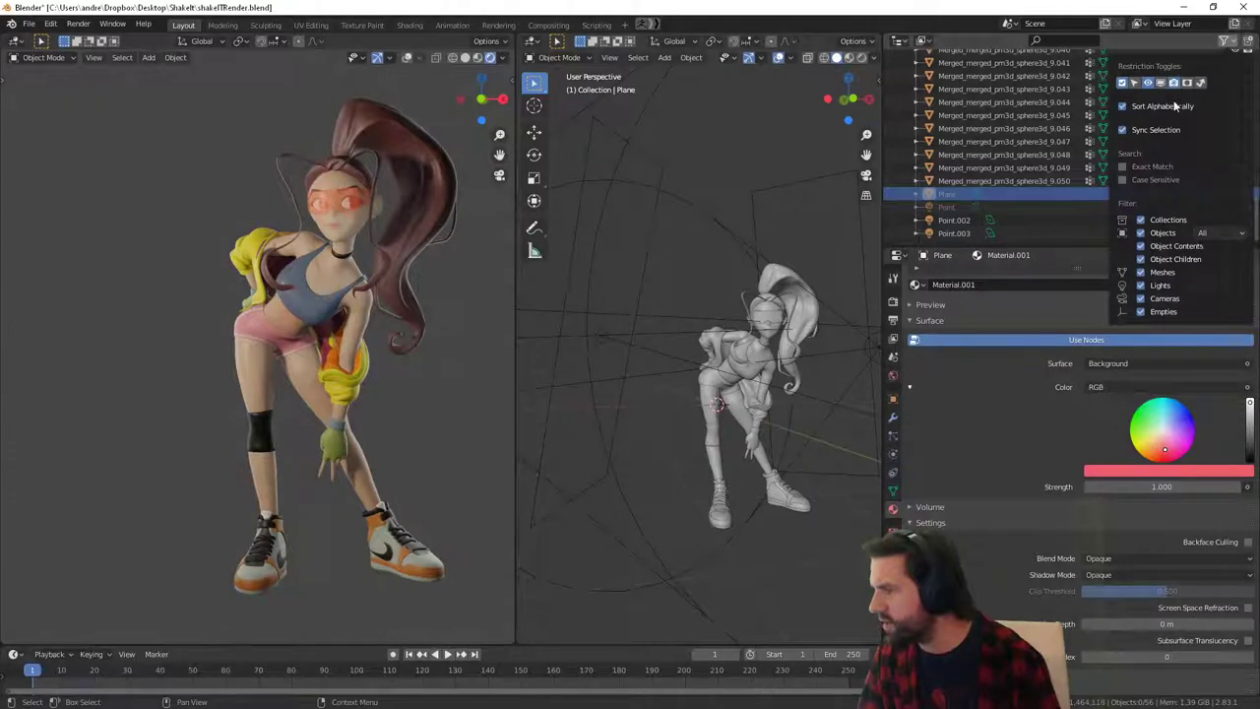
left_click(1249, 194)
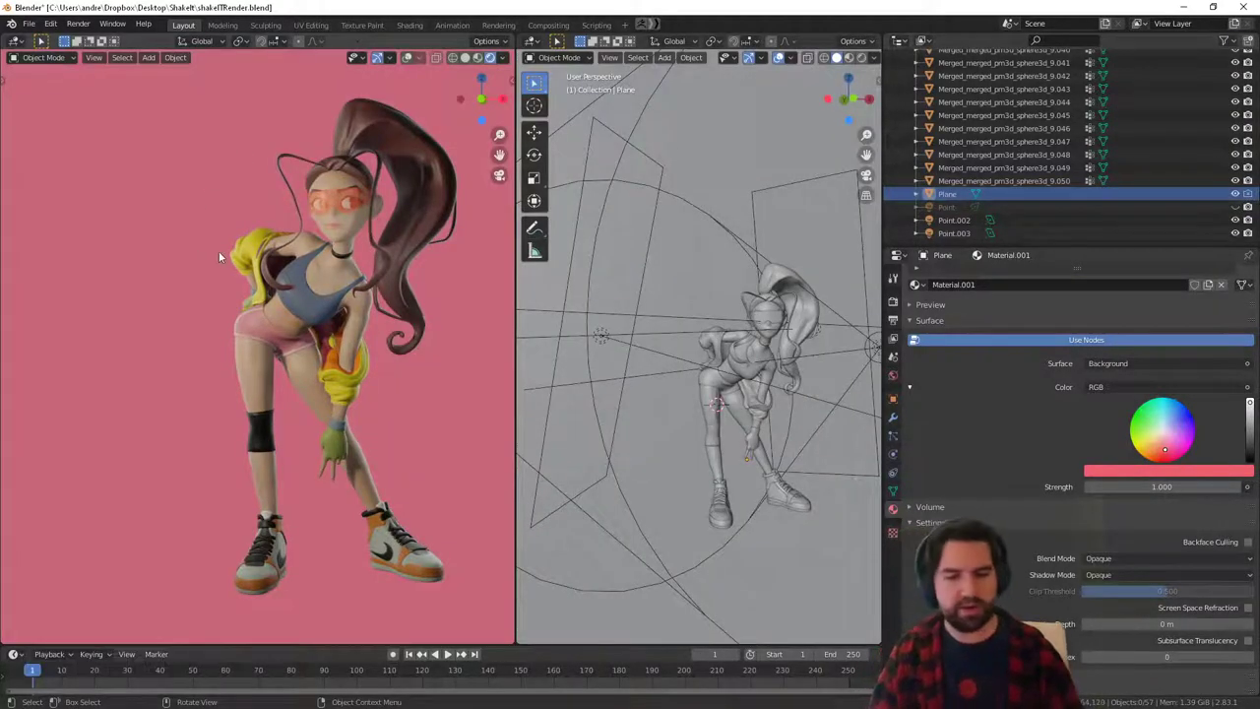
Render the camera view without the backdrop and shift the render window so its header is accessible.
key("F12")
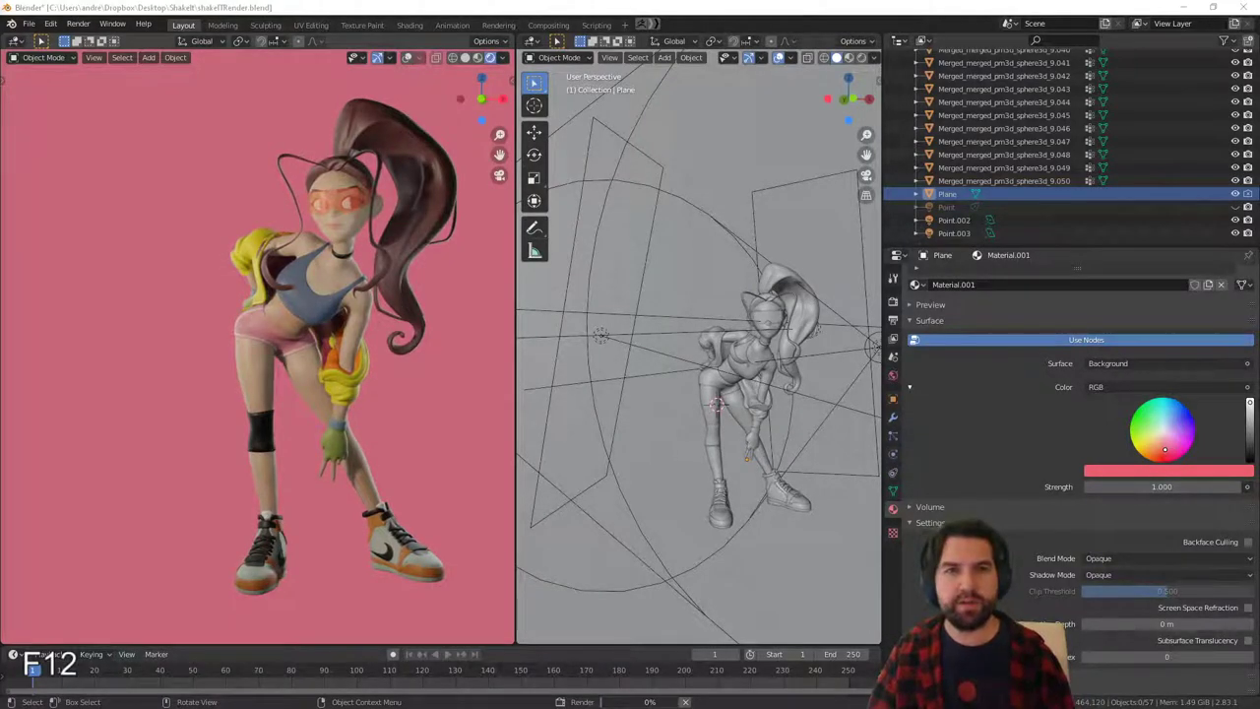
scroll(409, 325, "down", 3)
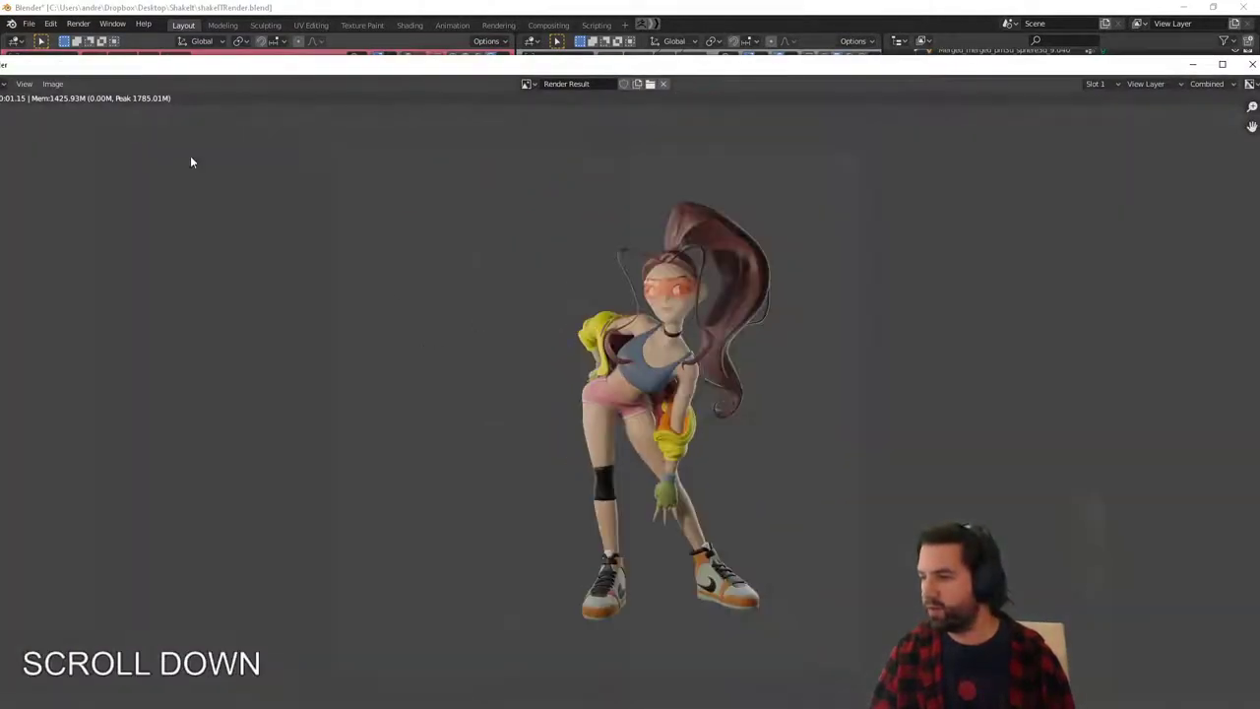
left_click_drag(197, 64, 354, 64)
Save the render in the ShakeIt folder as shakeIT_render_alpha.png, a PNG with RGBA color and 16-bit depth.
left_click(210, 84)
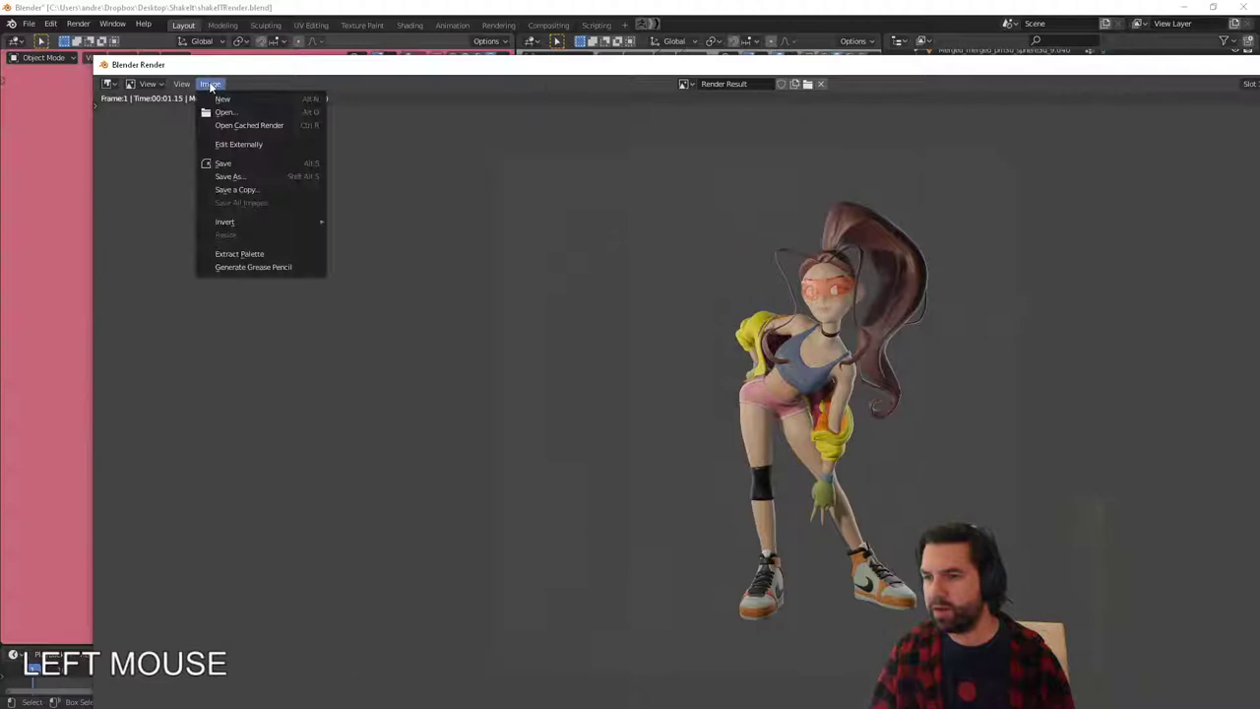
left_click(236, 163)
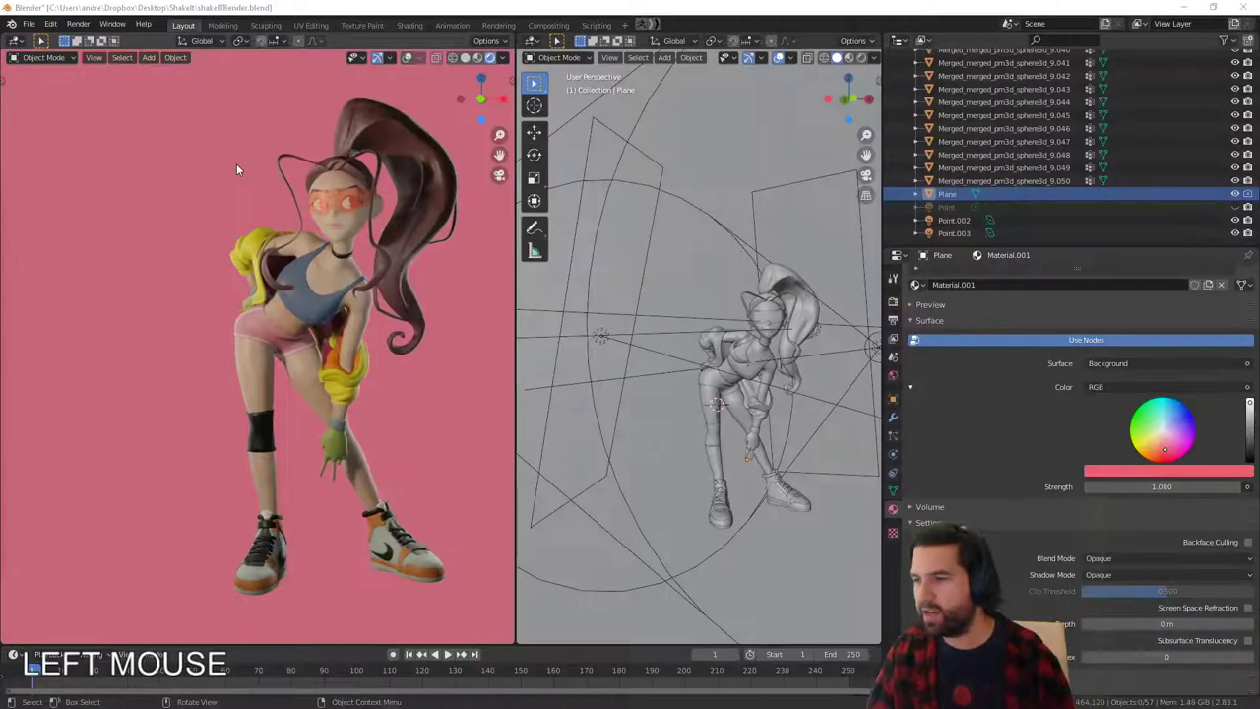
left_click_drag(0, 161, 807, 111)
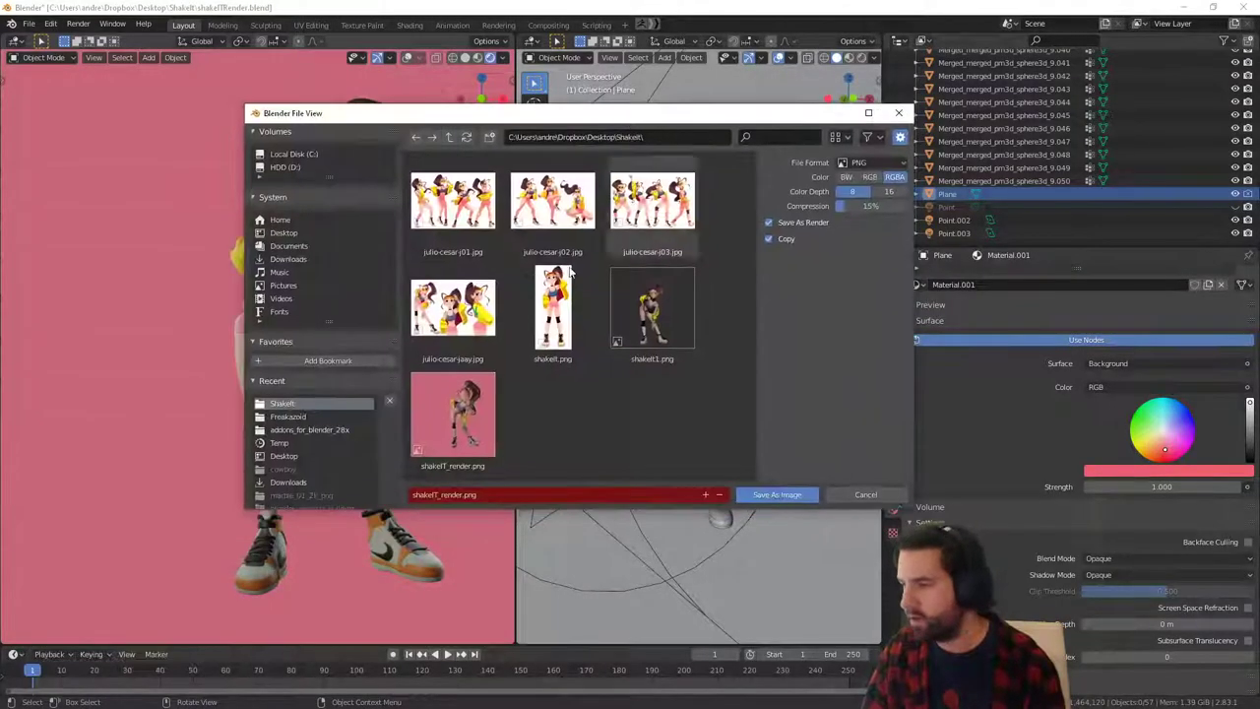
left_click(452, 497)
left_click(459, 494)
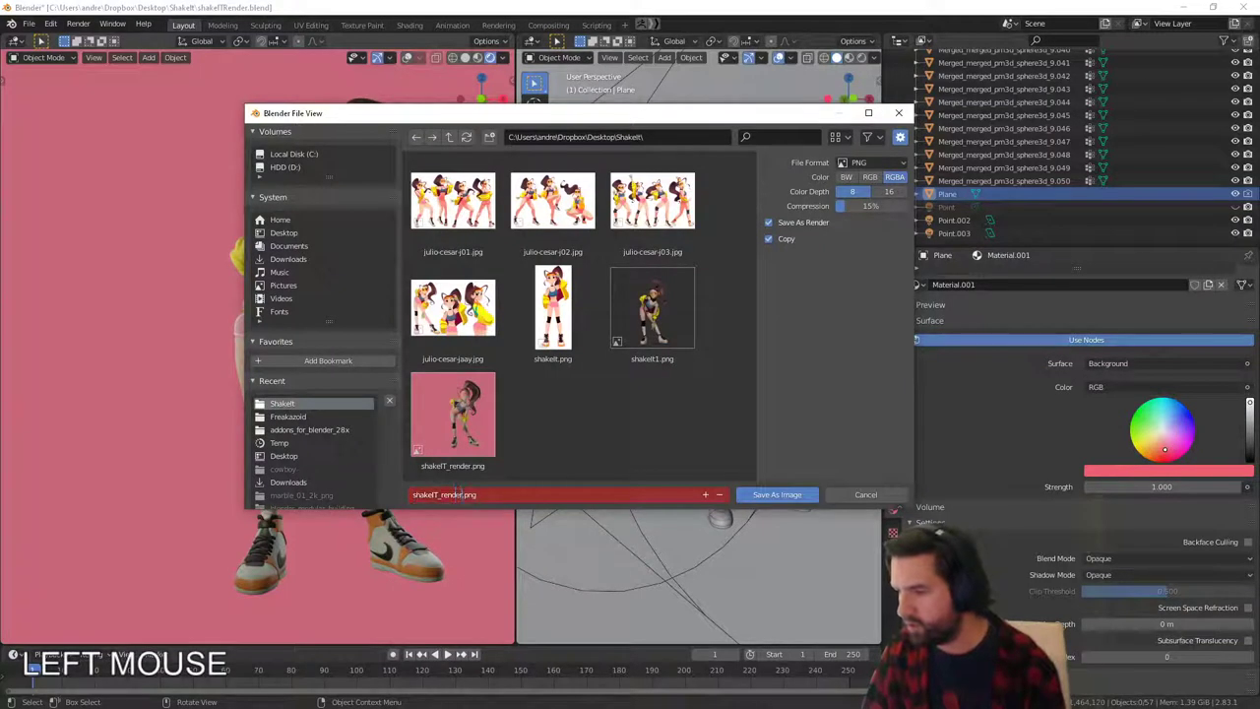
type("_alt")
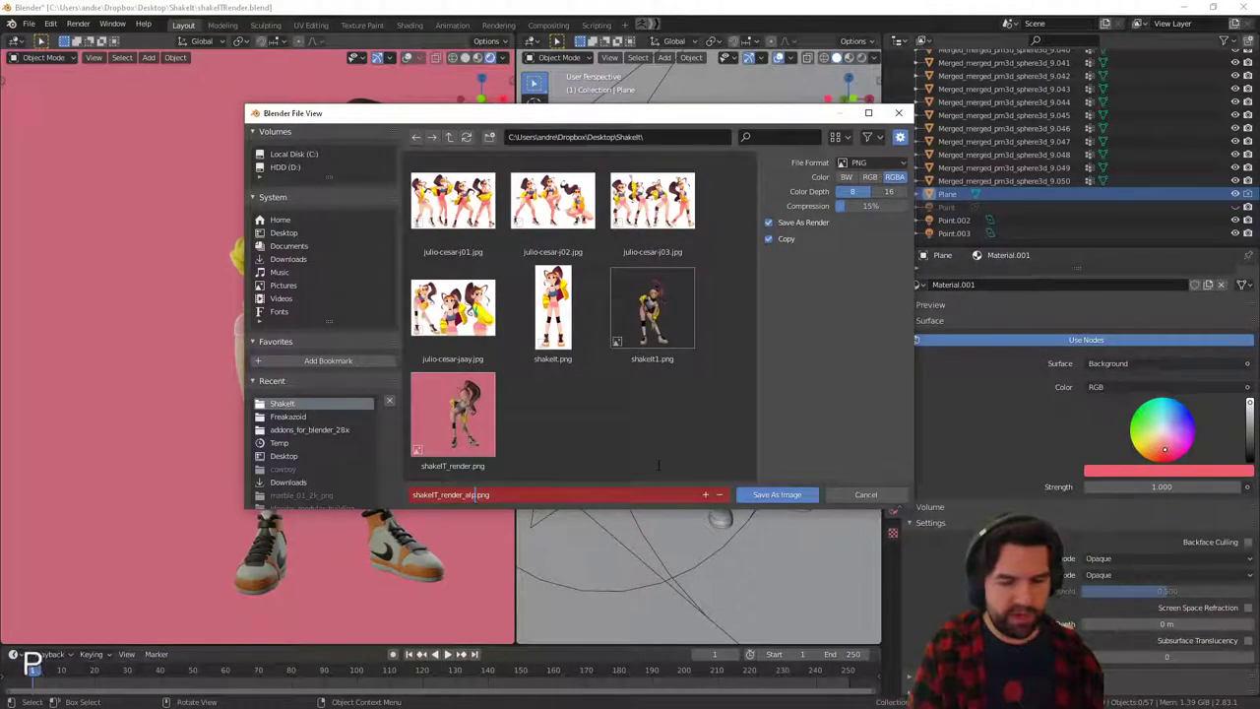
type("ha")
left_click(904, 196)
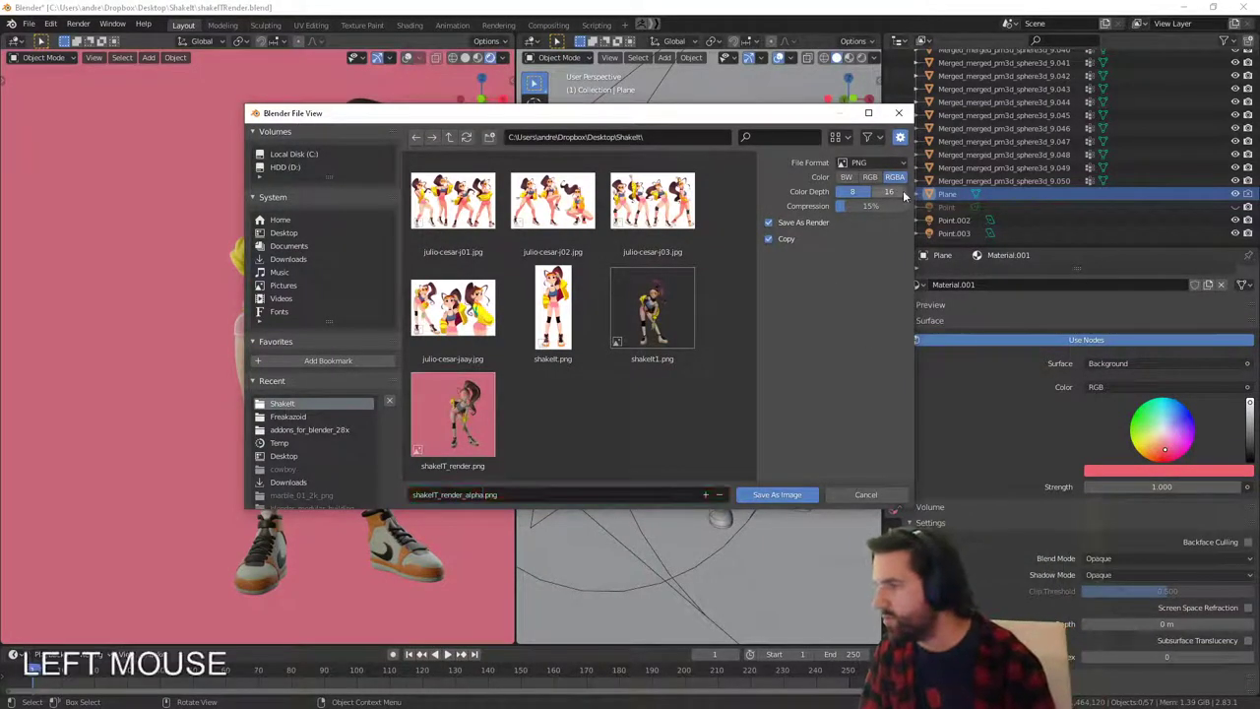
left_click(900, 193)
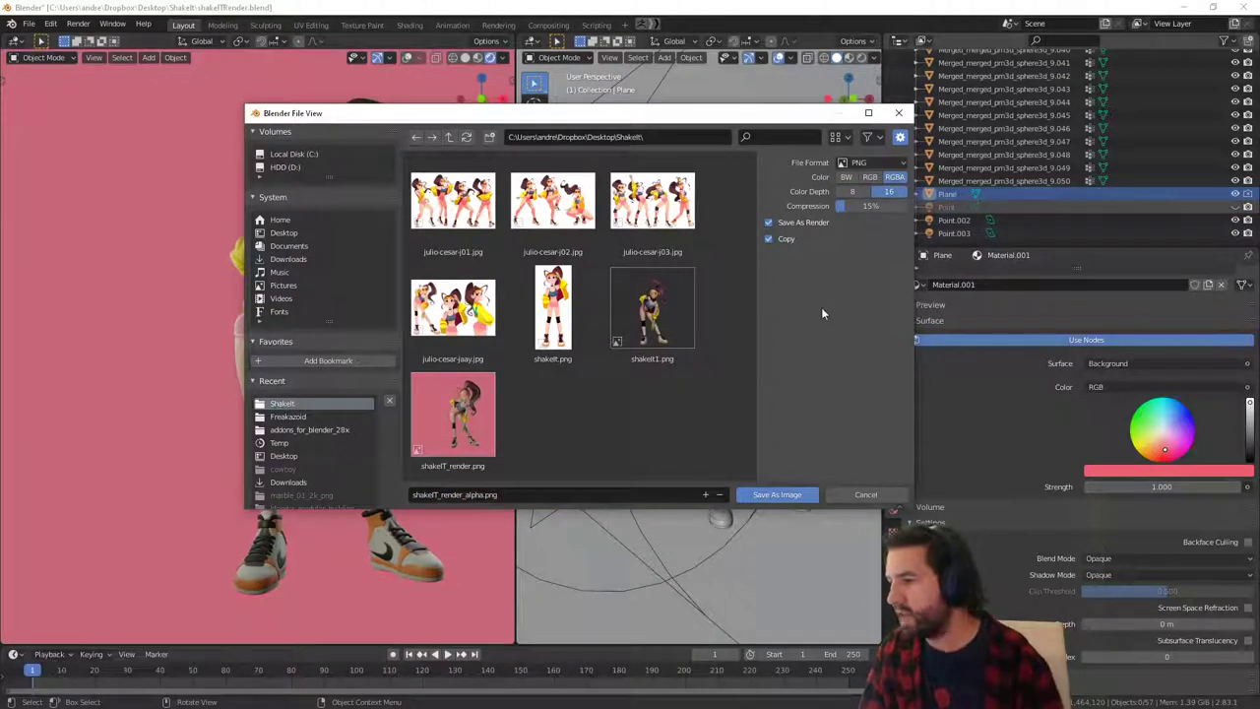
left_click(781, 493)
Minimize the render window and open the ShakeIt folder in File Explorer to check the saved shakeIT_render_alpha image.
left_click_drag(1127, 71, 958, 84)
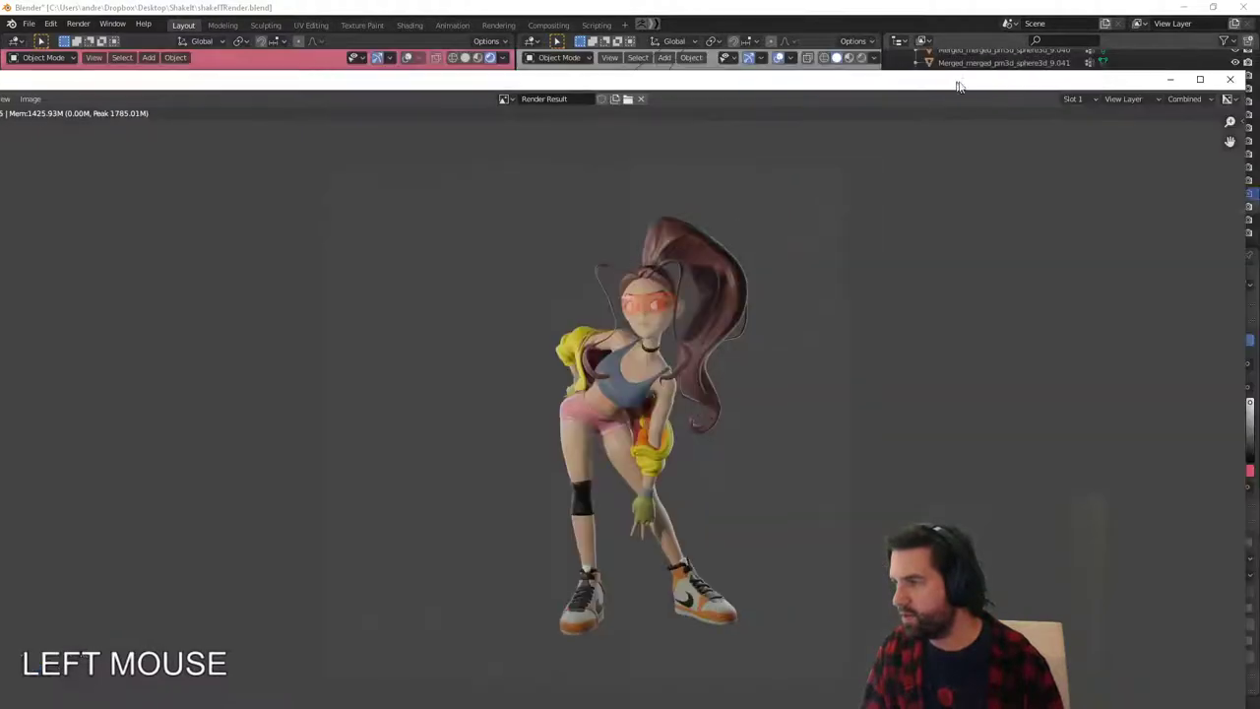
left_click(1167, 78)
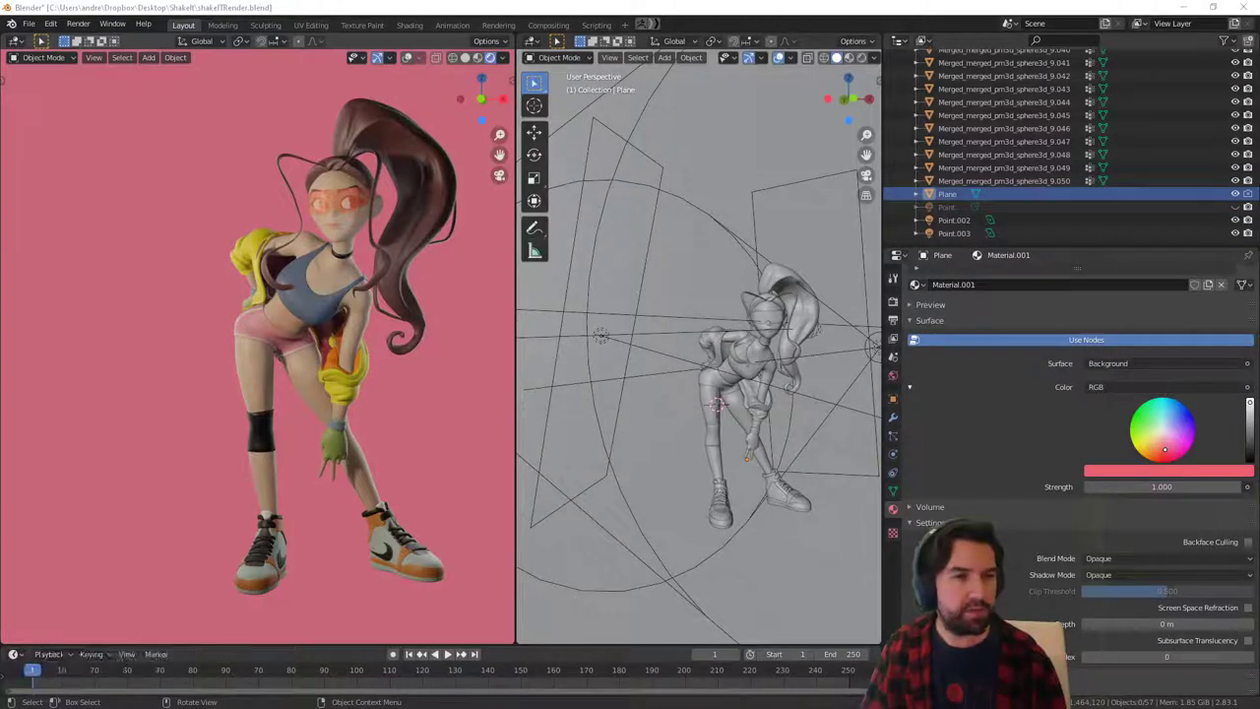
left_click_drag(0, 279, 583, 225)
double_click(718, 311)
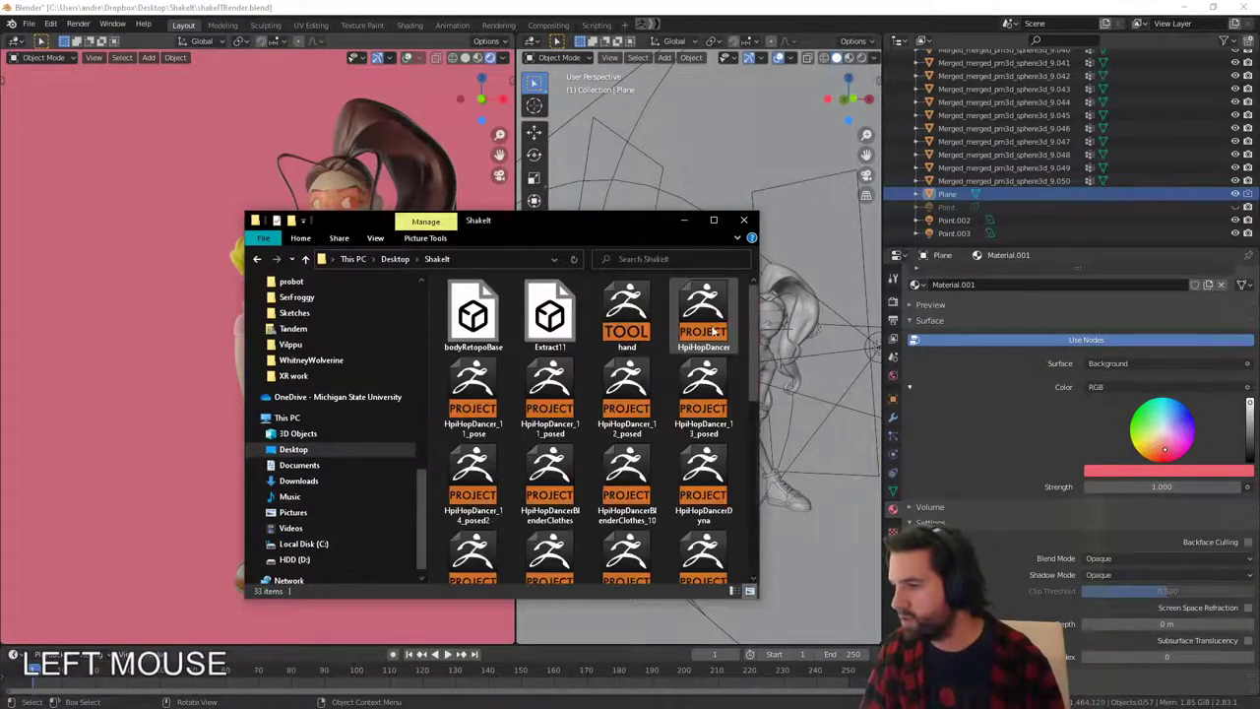
scroll(689, 375, "down", 5)
left_click(617, 381)
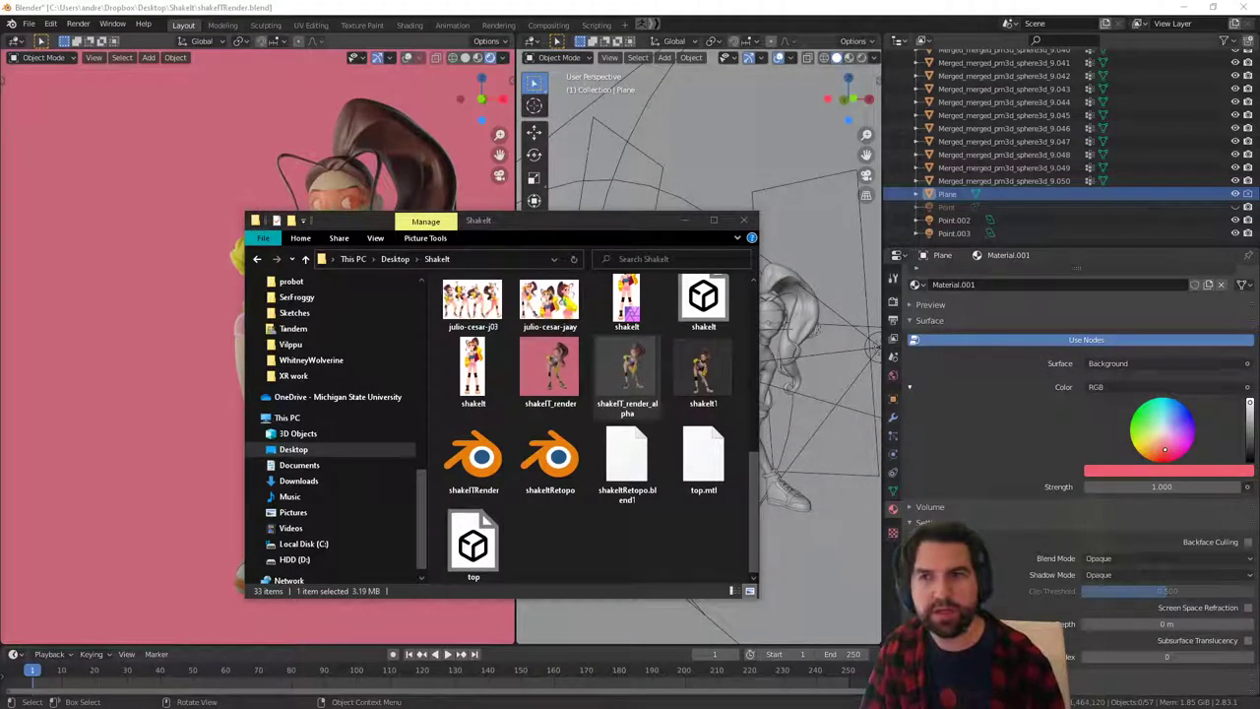
left_click(682, 558)
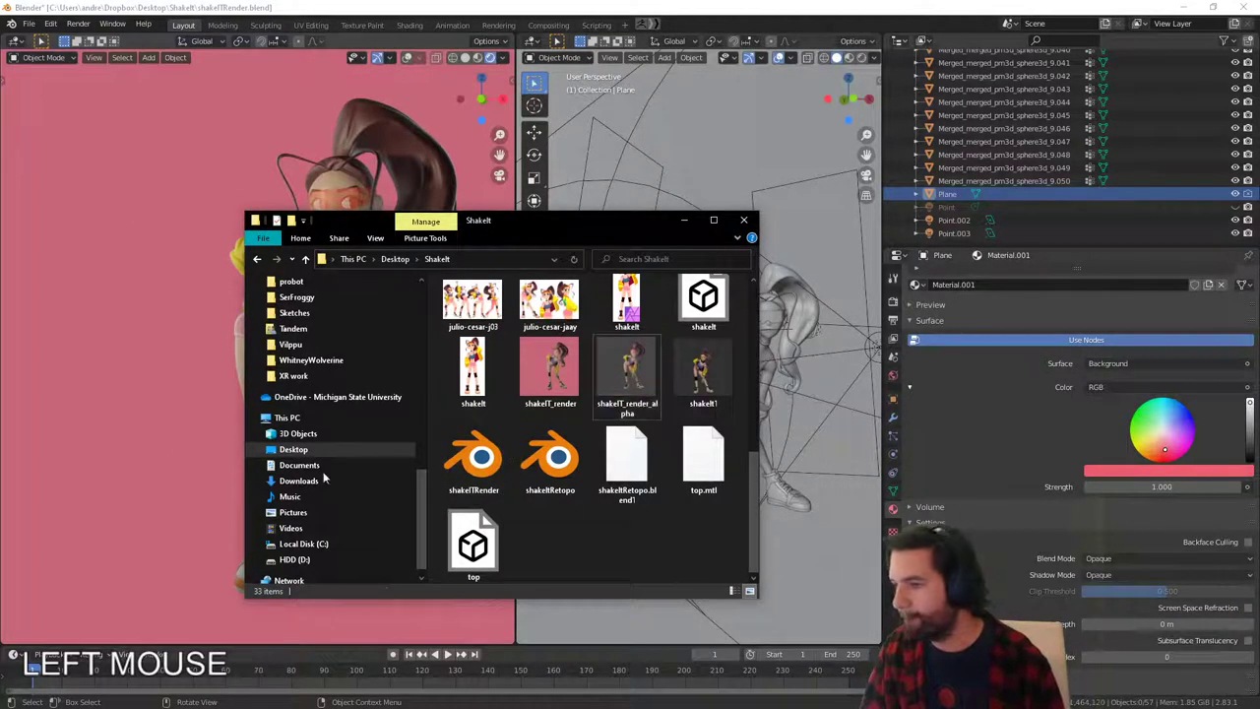
Switch to Affinity Photo, move its window onto this screen and maximize it.
left_click_drag(0, 414, 678, 78)
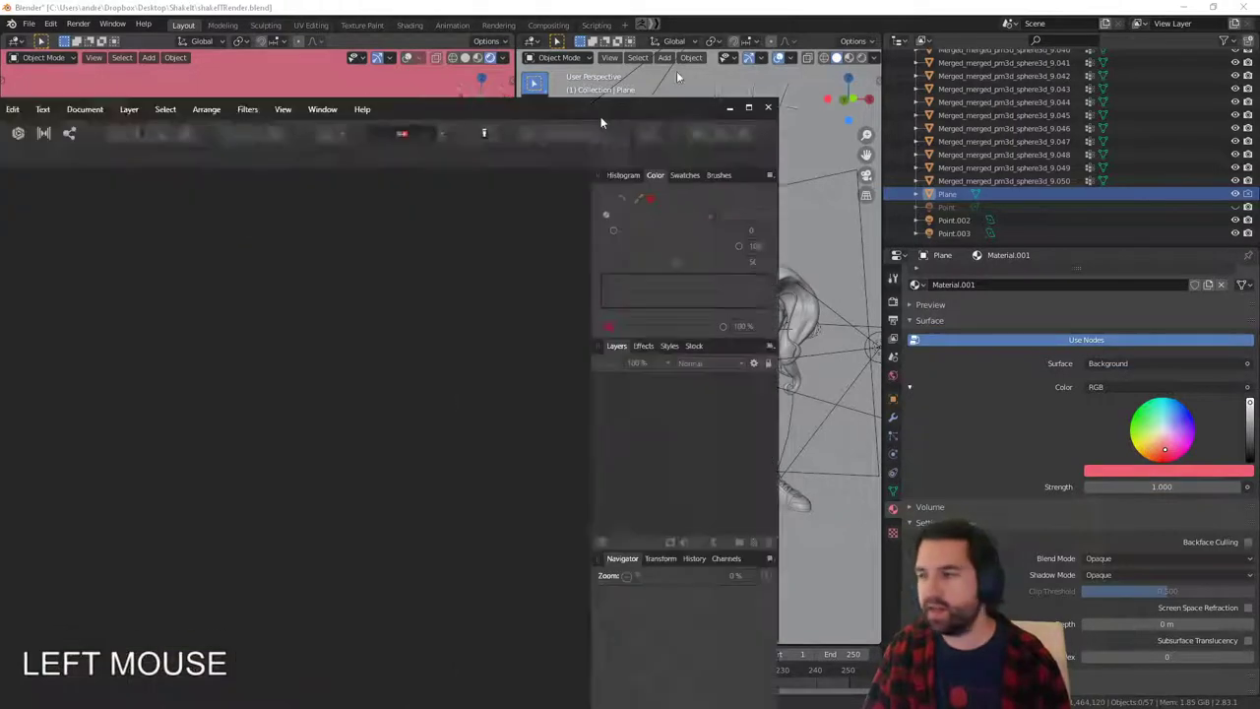
double_click(602, 122)
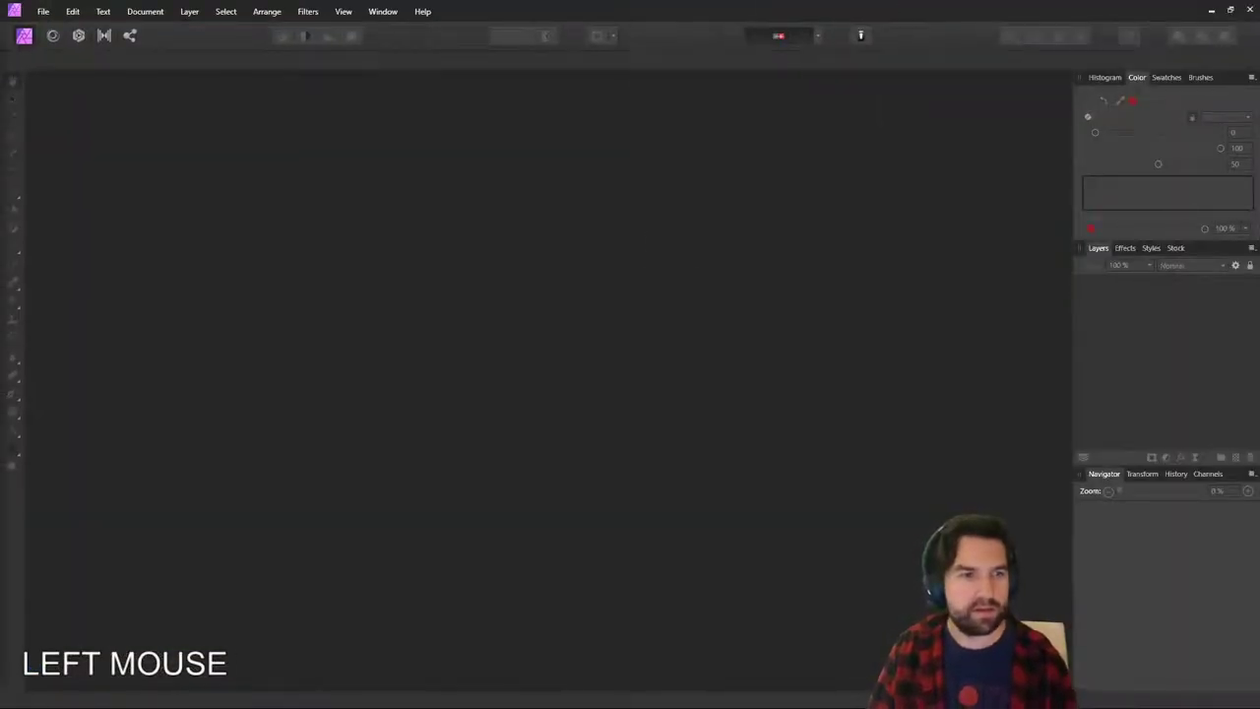
type("der")
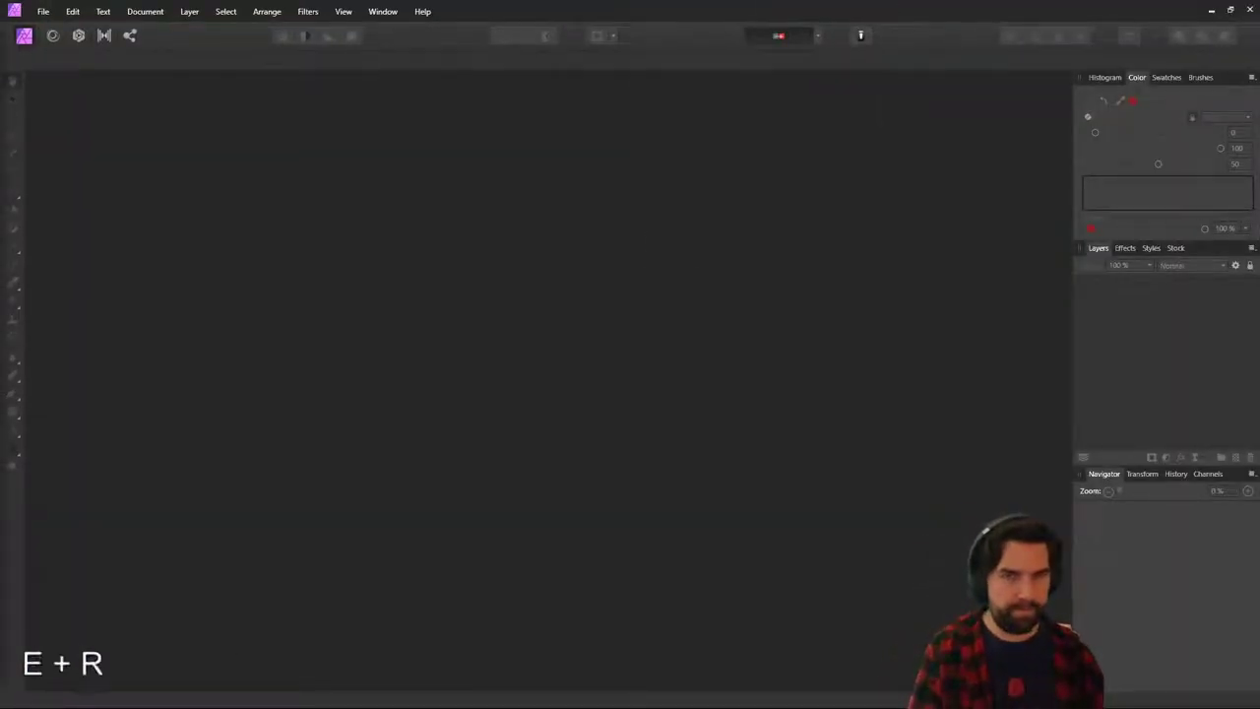
key("space+r")
key("a")
key("s")
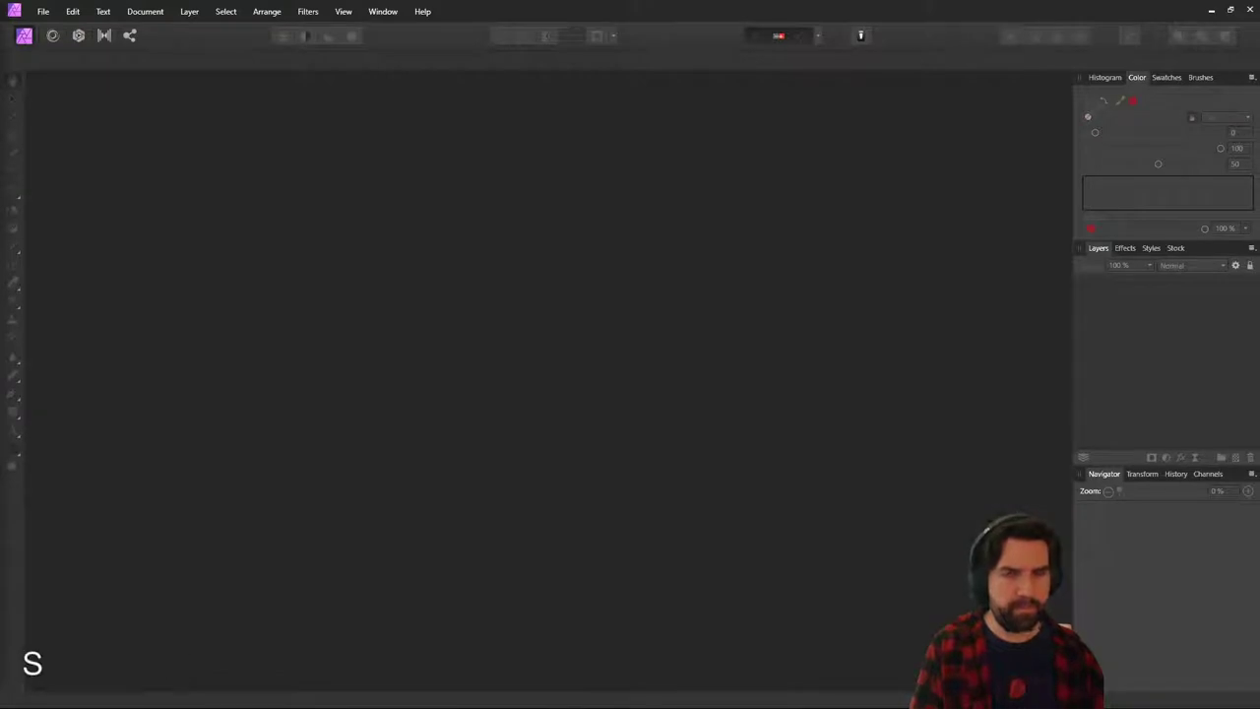
key("Return")
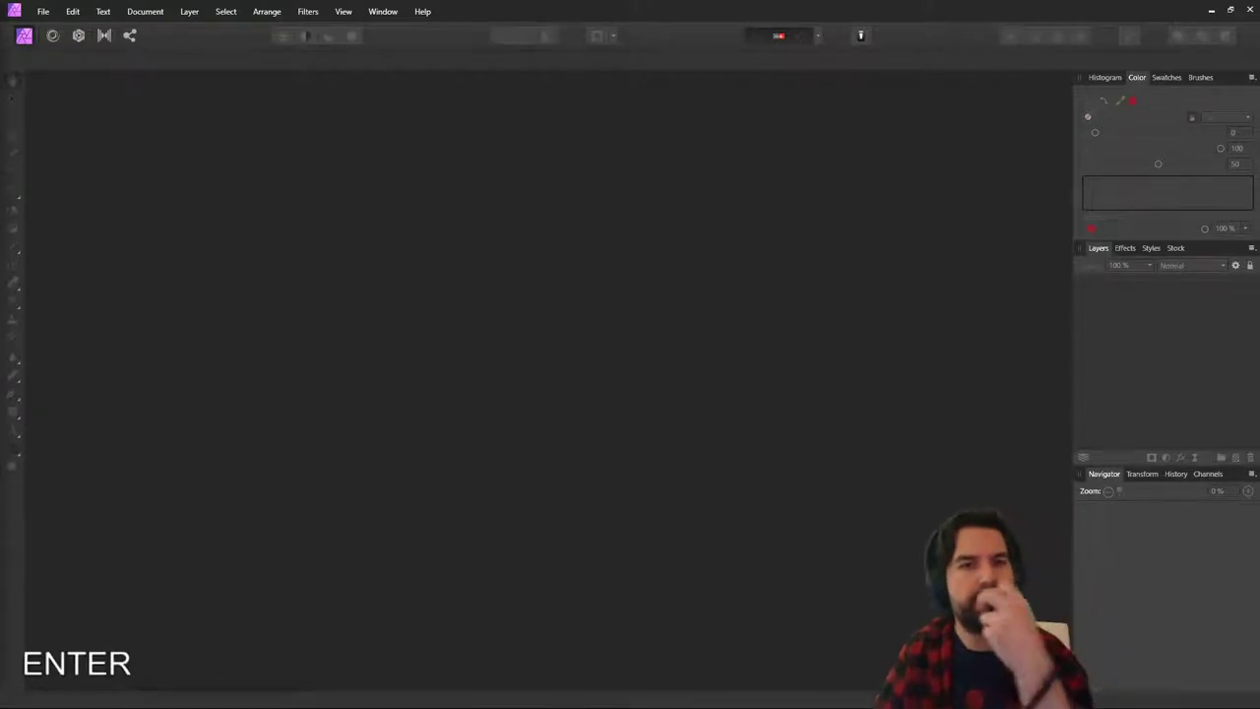
left_click(542, 374)
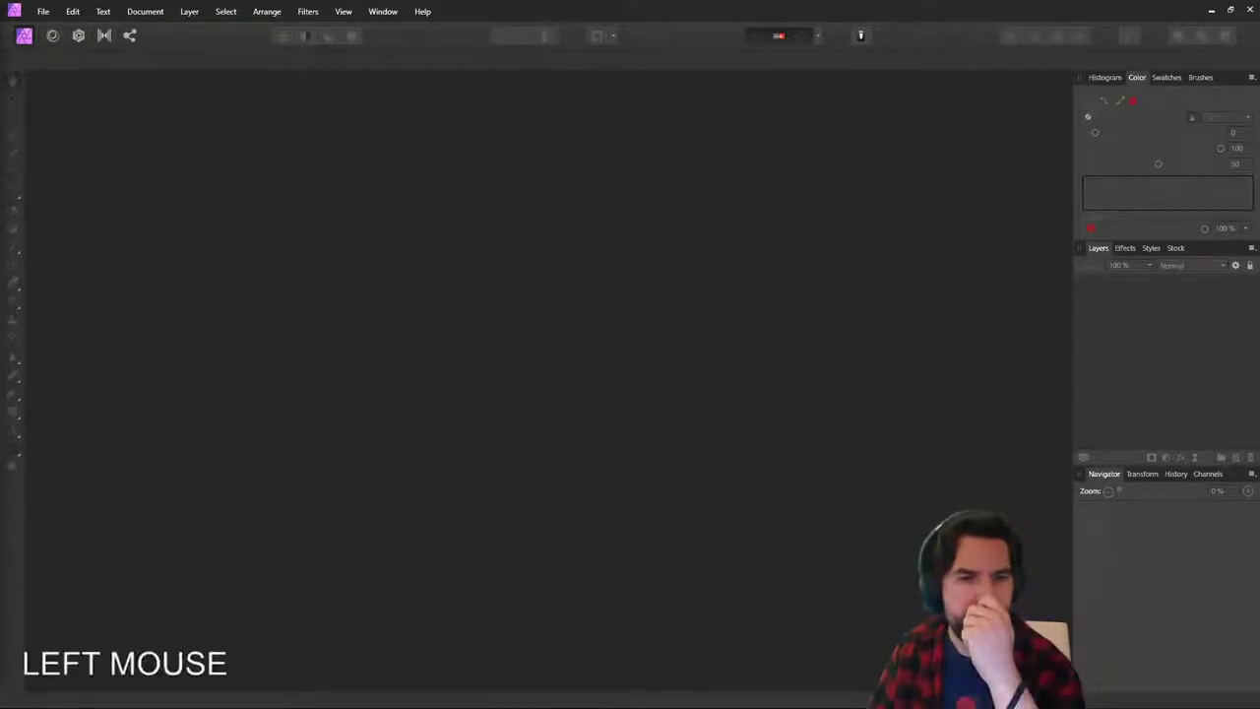
scroll(542, 374, "down", 1)
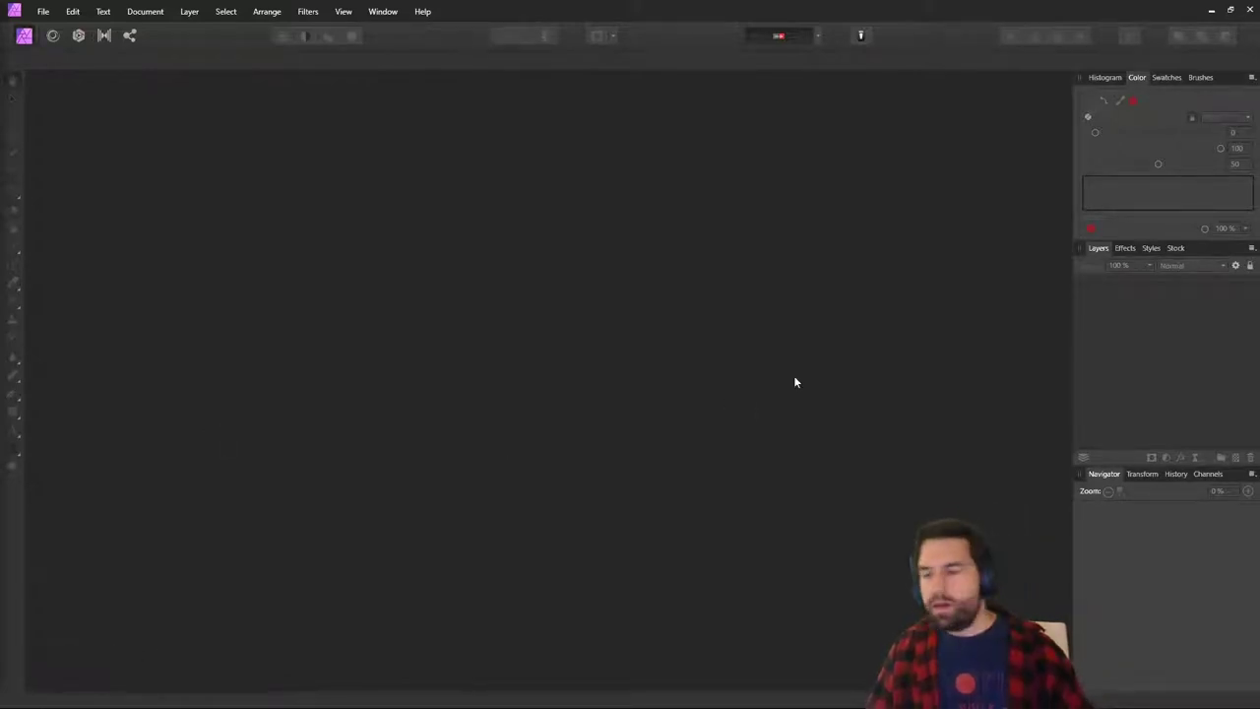
Minimize Affinity Photo, return to Blender and examine the scene settings and the world's surface shader options.
left_click(1212, 11)
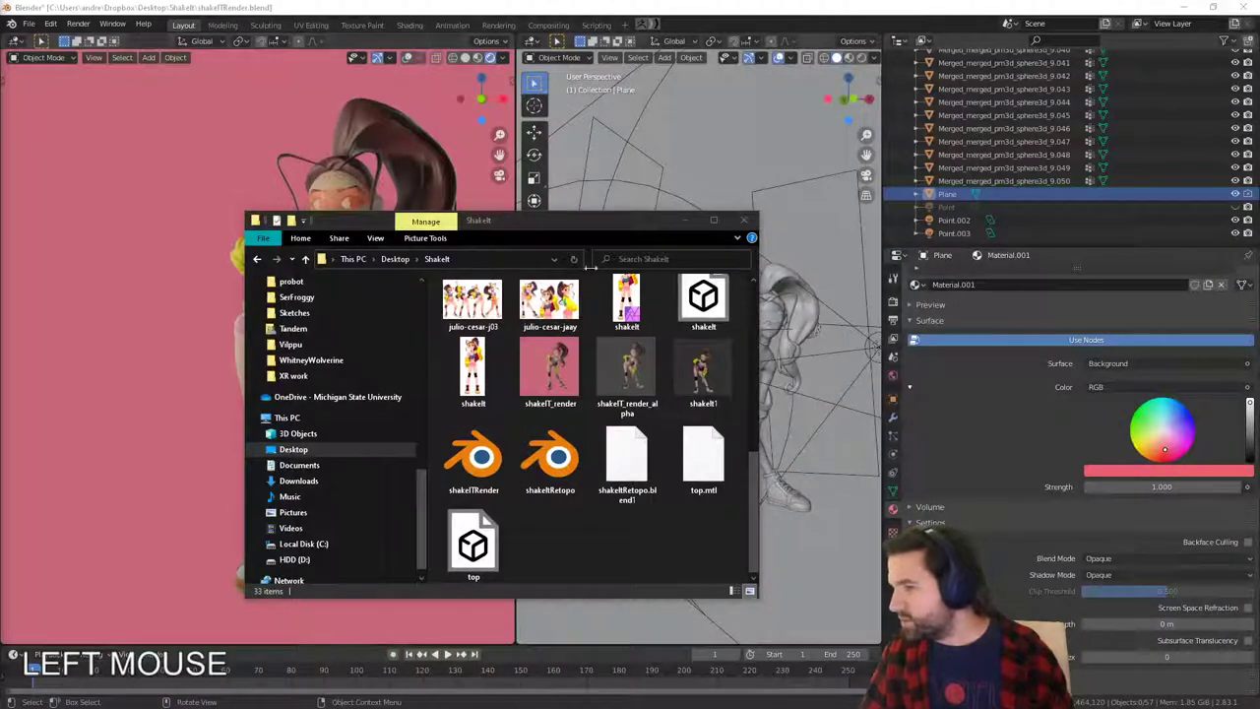
left_click(894, 317)
left_click(894, 338)
left_click(896, 358)
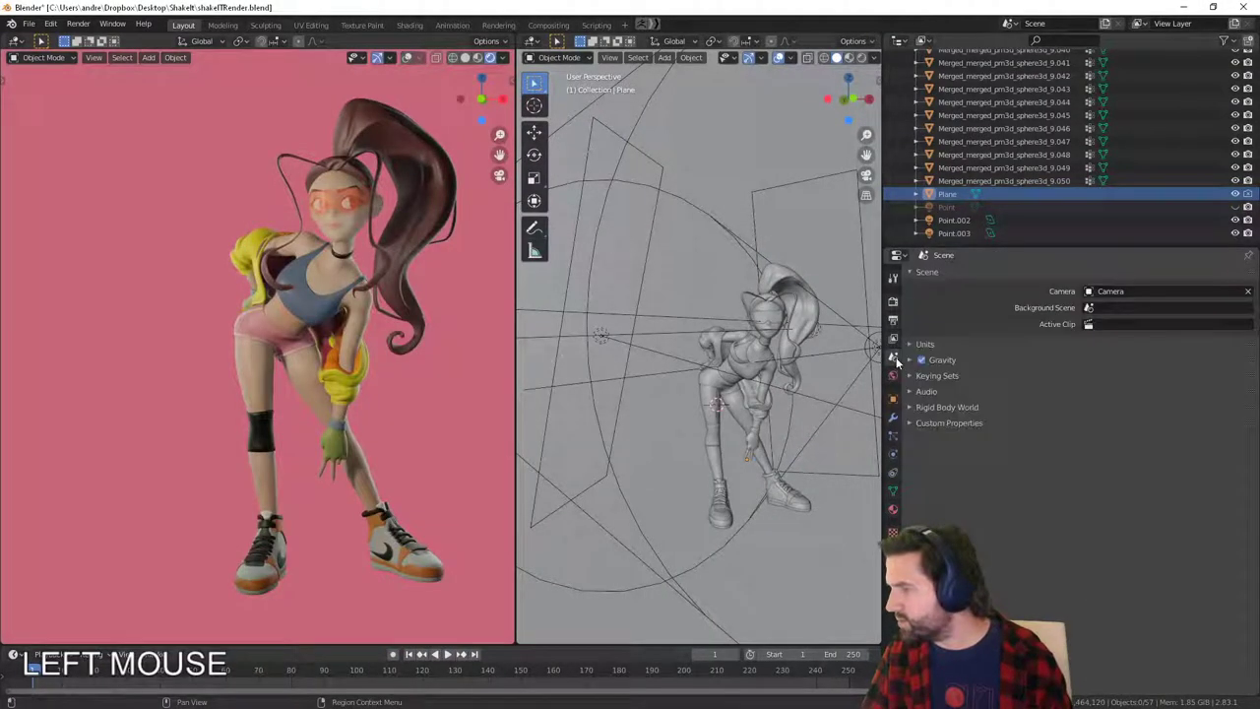
left_click(894, 377)
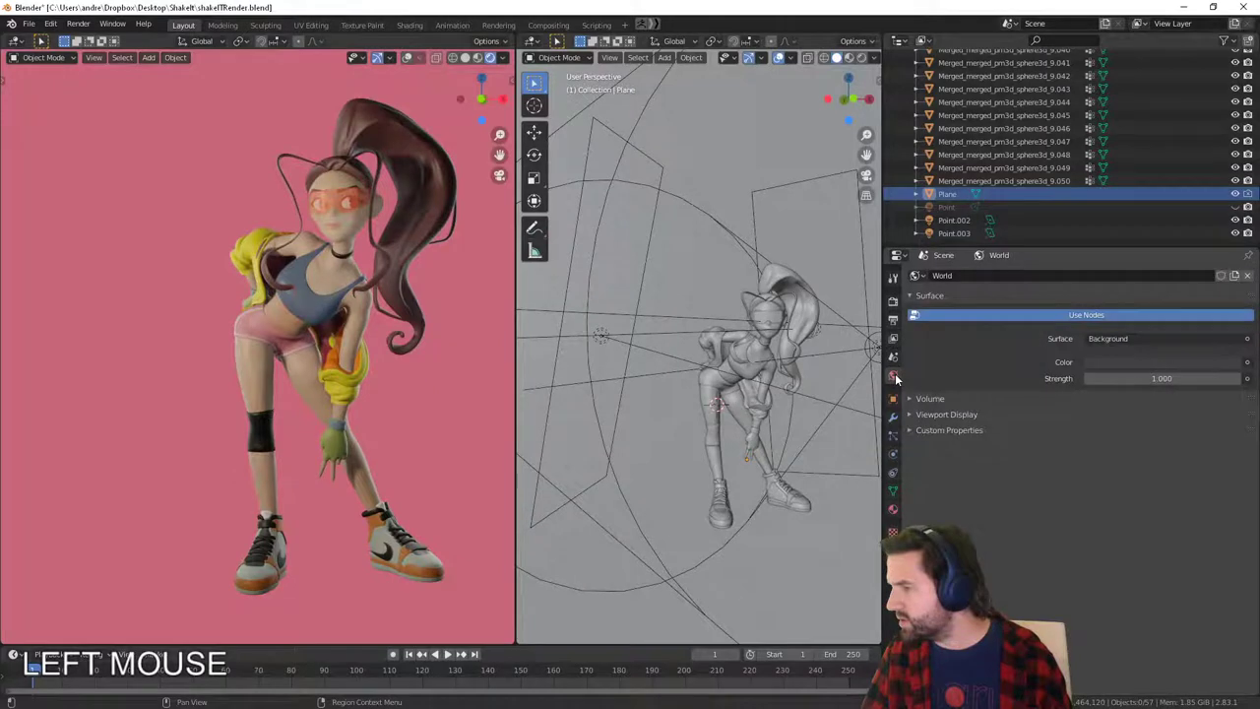
left_click(1141, 364)
left_click(1110, 340)
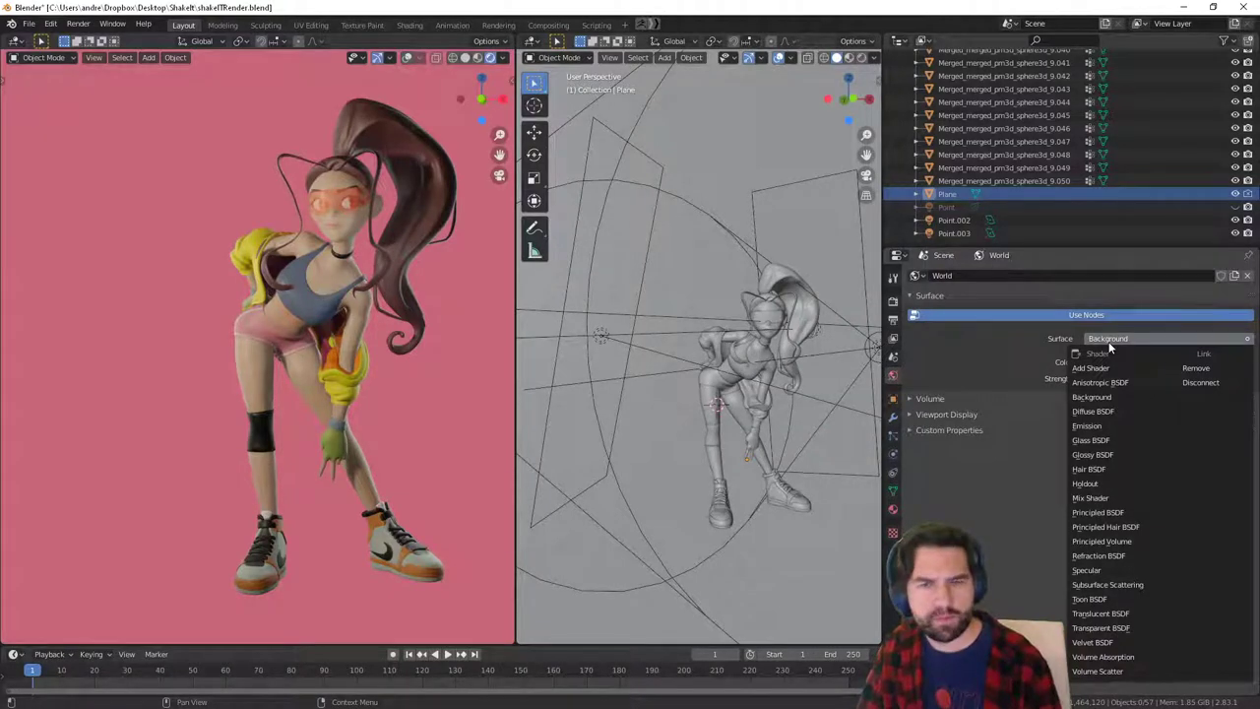
Enable Ambient Occlusion, Bloom and Screen Space Reflections in the Eevee render settings.
left_click(893, 302)
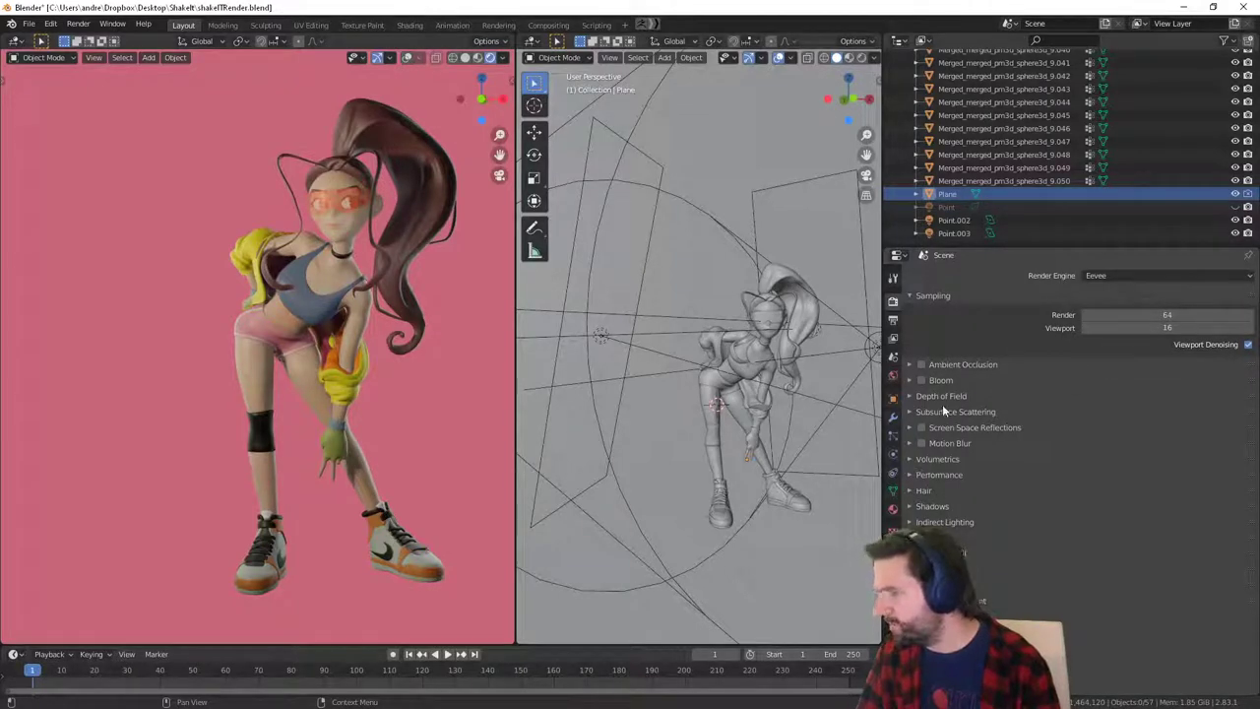
left_click(943, 369)
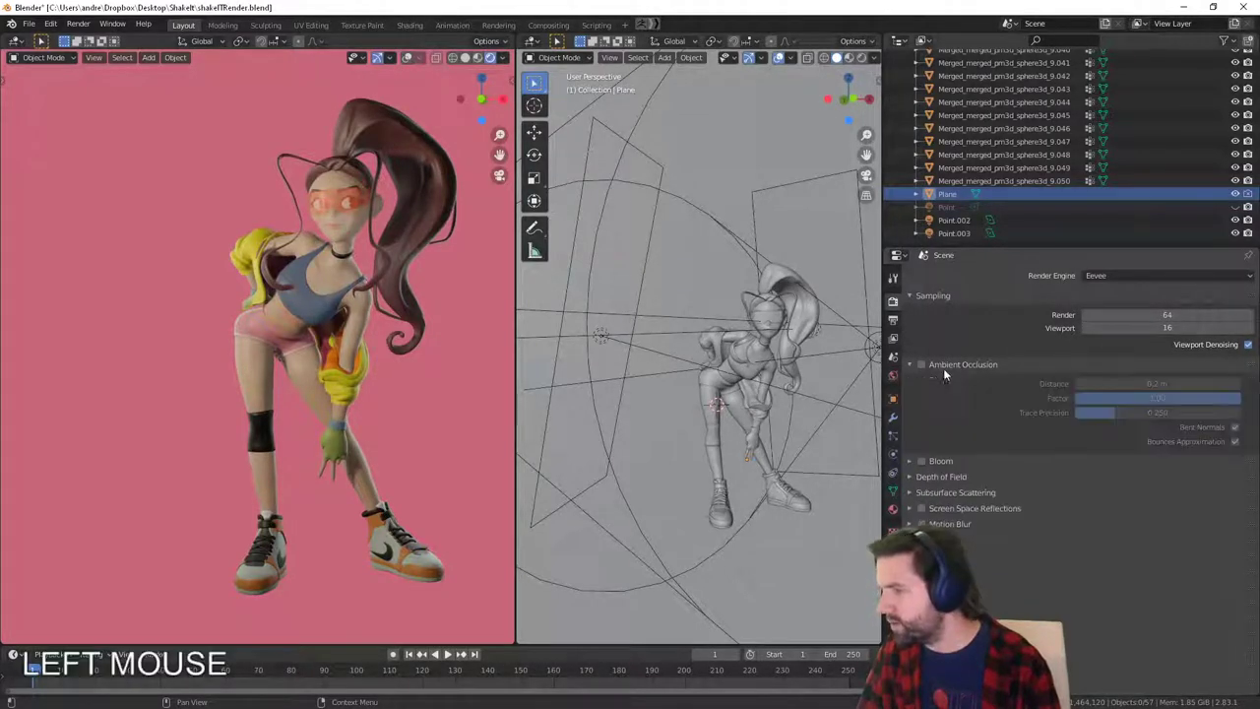
left_click(922, 364)
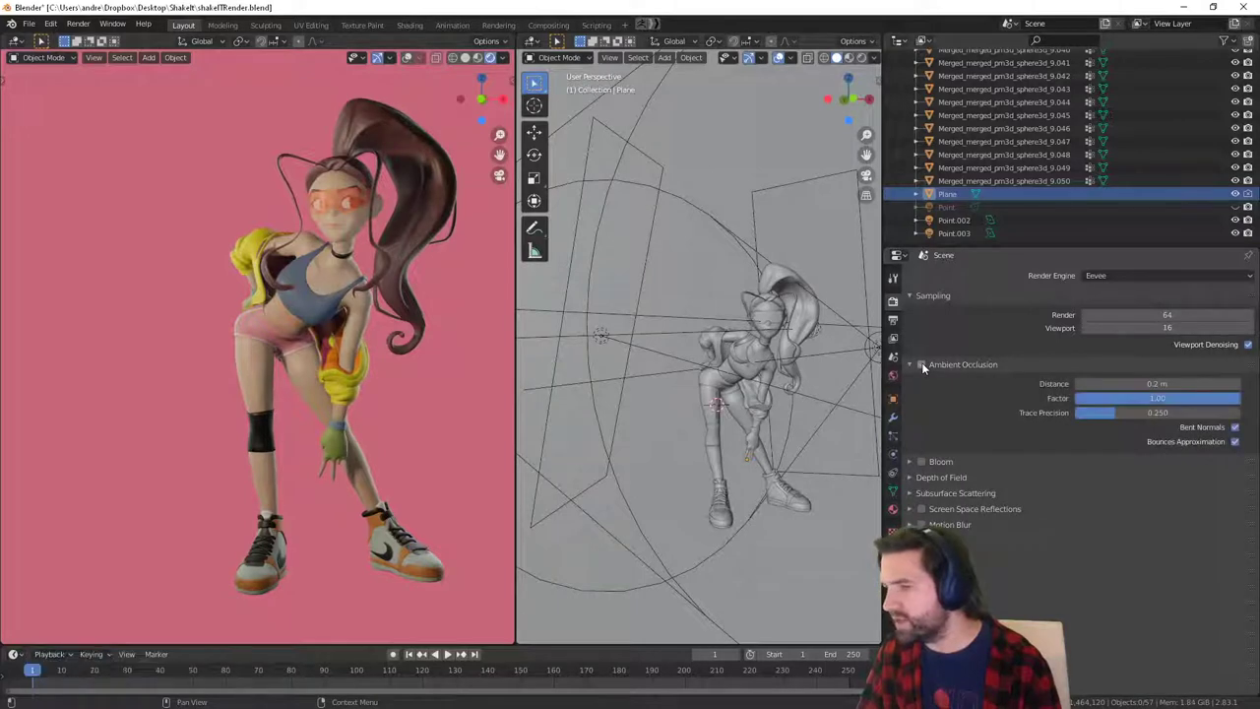
left_click(926, 364)
left_click(922, 381)
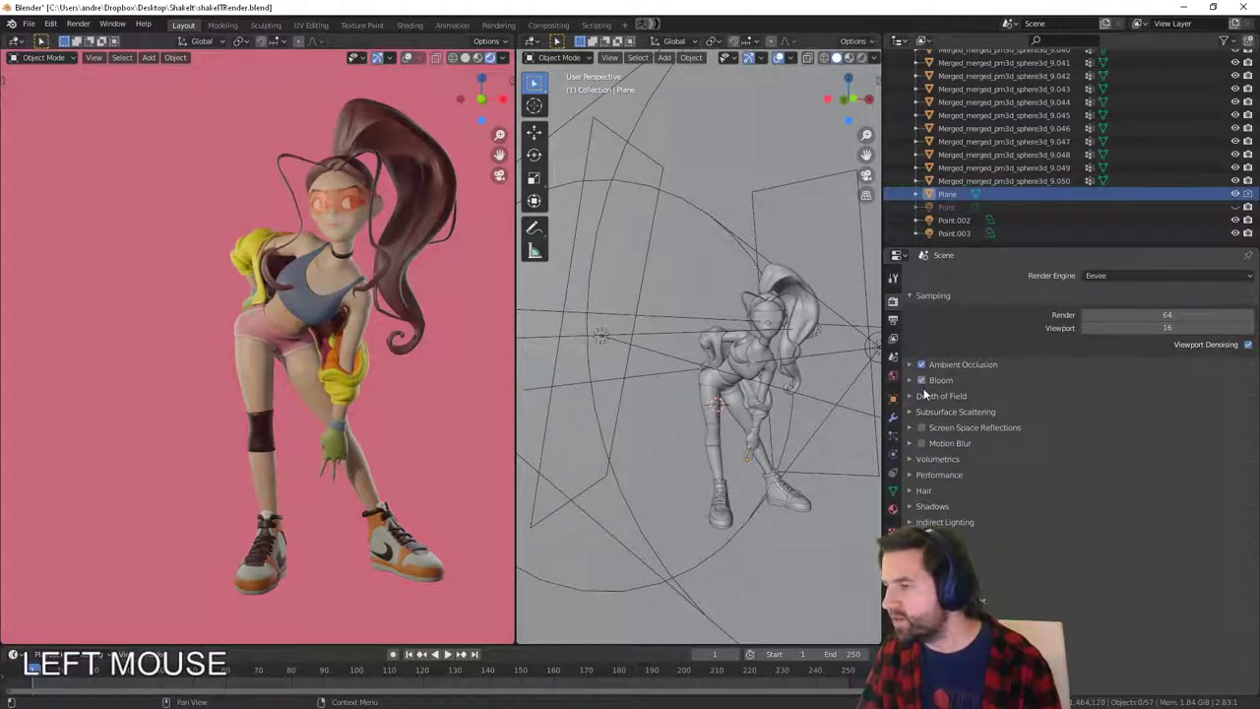
left_click(922, 427)
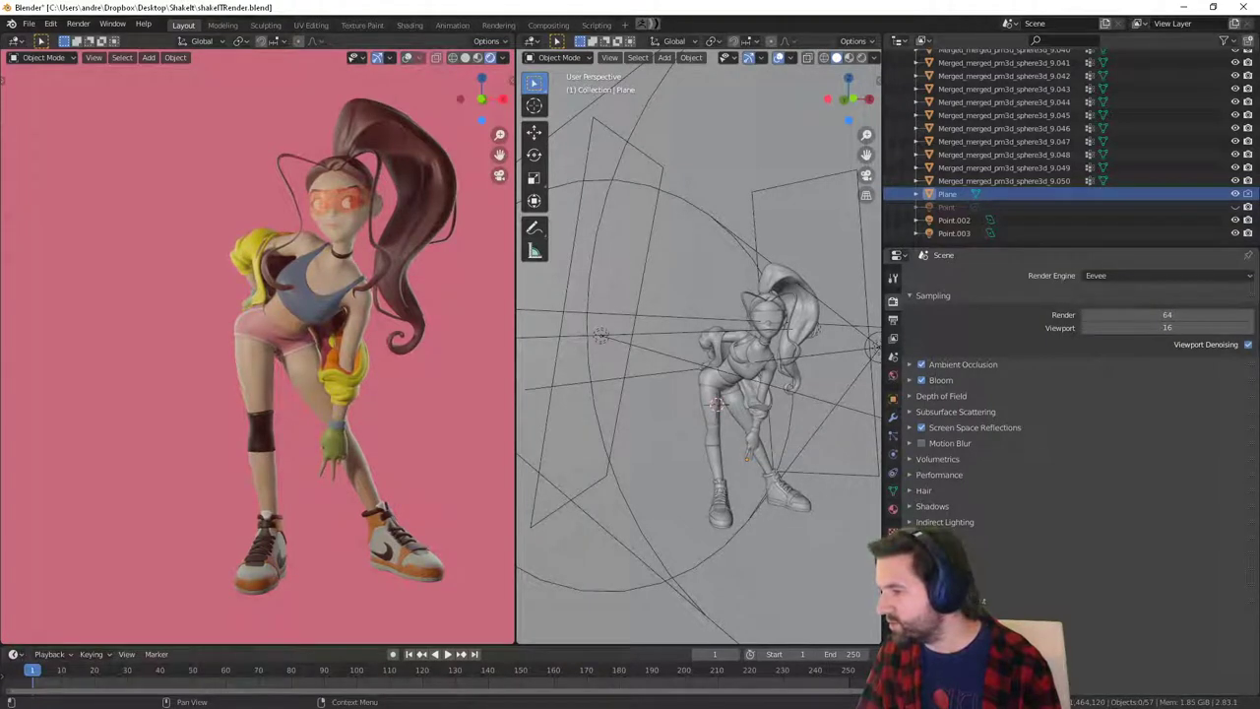
Examine the Shadows and Volumetrics options in the render settings.
left_click(911, 509)
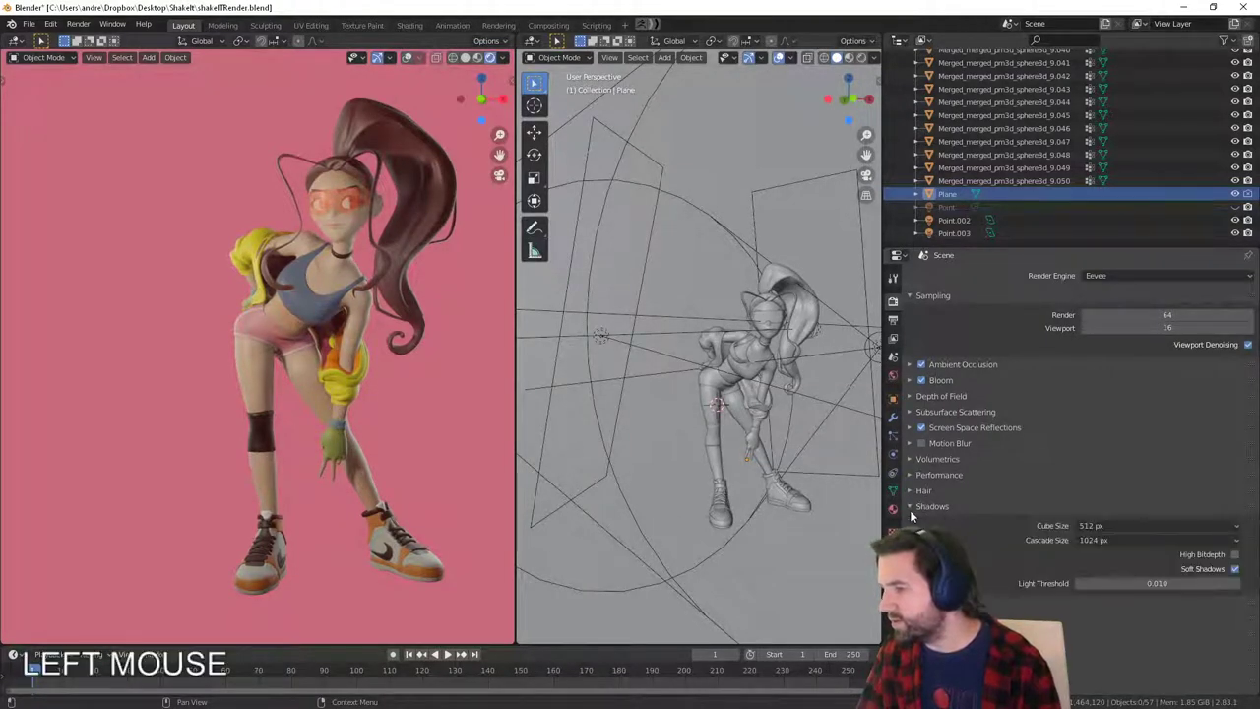
left_click(911, 509)
left_click(912, 508)
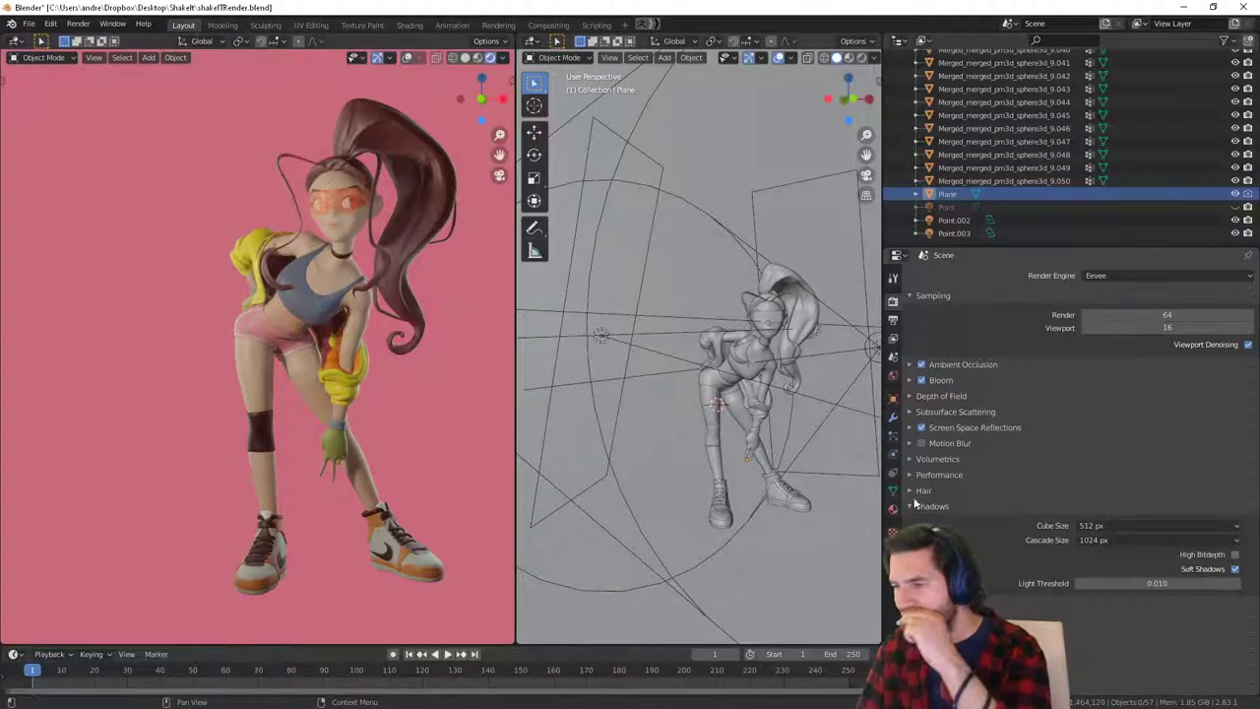
left_click(914, 458)
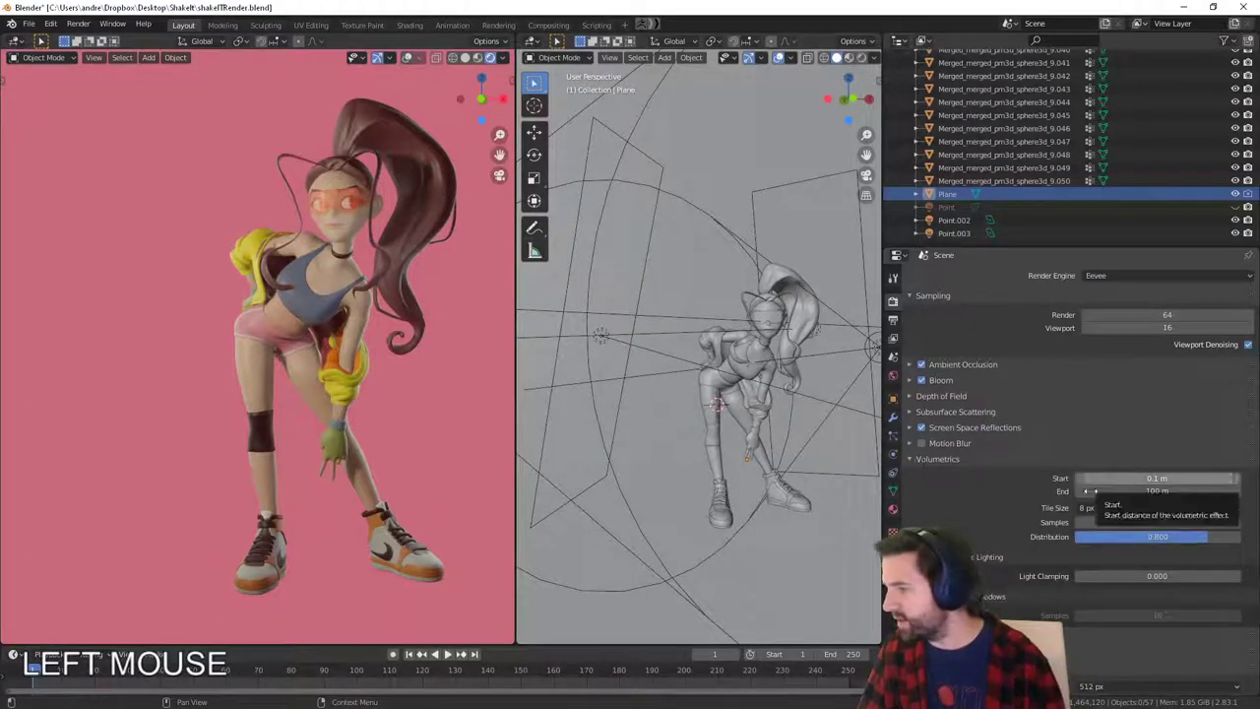
left_click(904, 459)
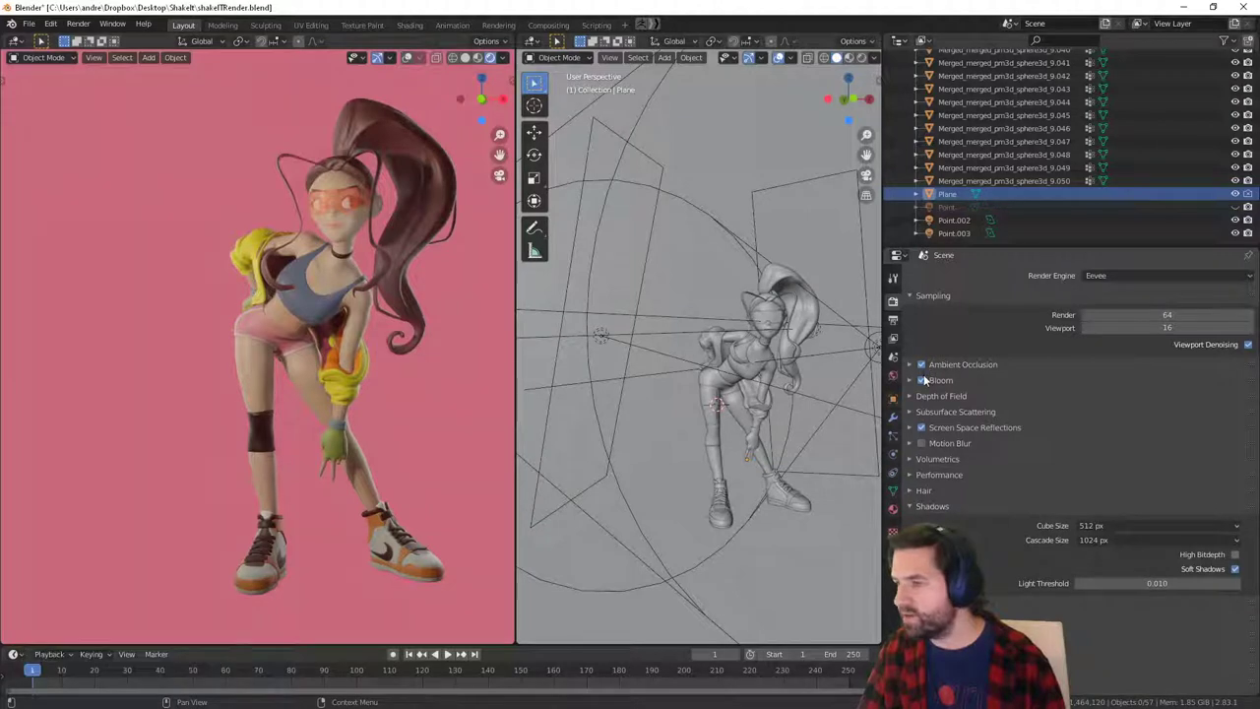
Toggle Bloom and Screen Space Reflections off and back on to compare their effect on the character.
left_click(922, 380)
left_click(923, 380)
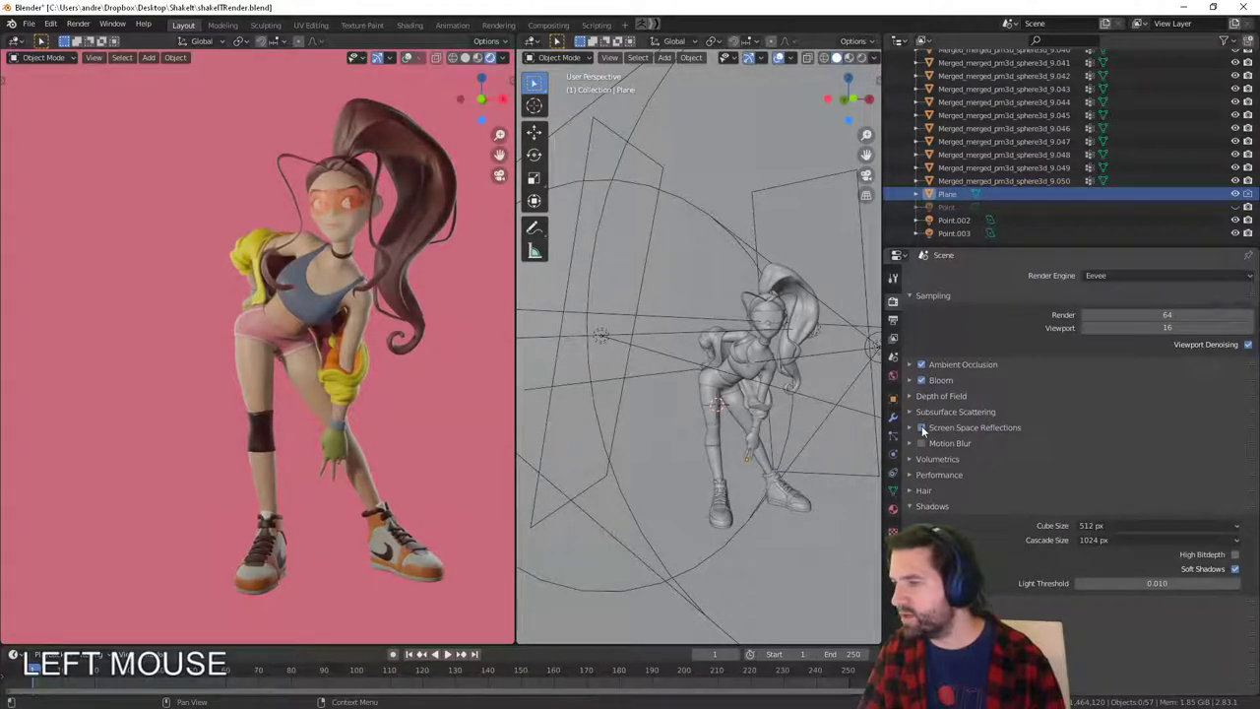
left_click(923, 428)
Collapse the Shadows settings, enable the film's Transparent option, render the camera view and shift the render window so its header is accessible.
scroll(931, 530, "down", 1)
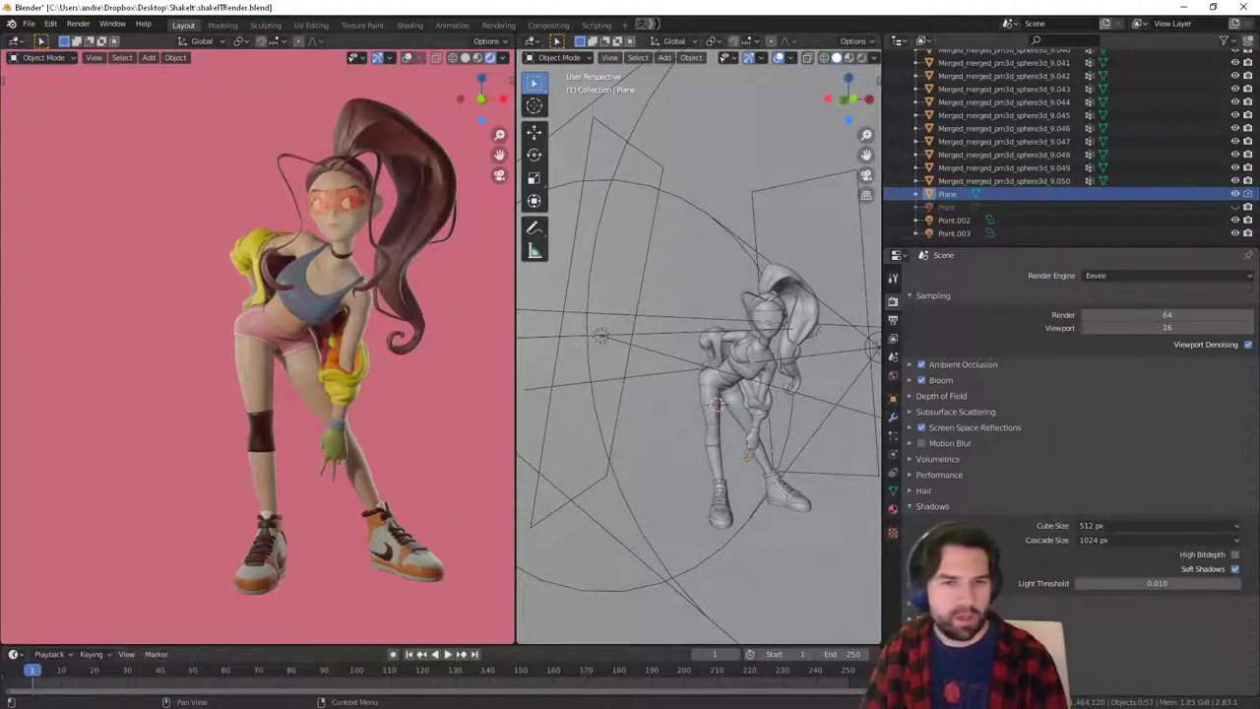
left_click(911, 506)
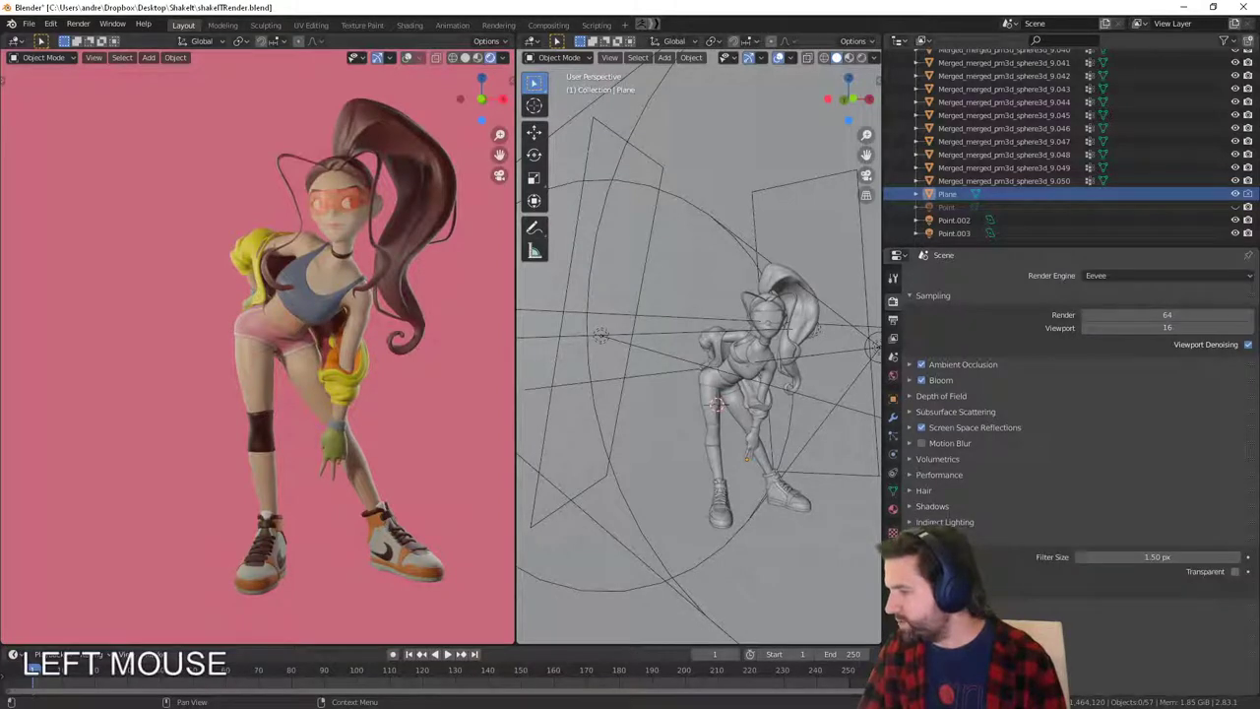
left_click(1235, 571)
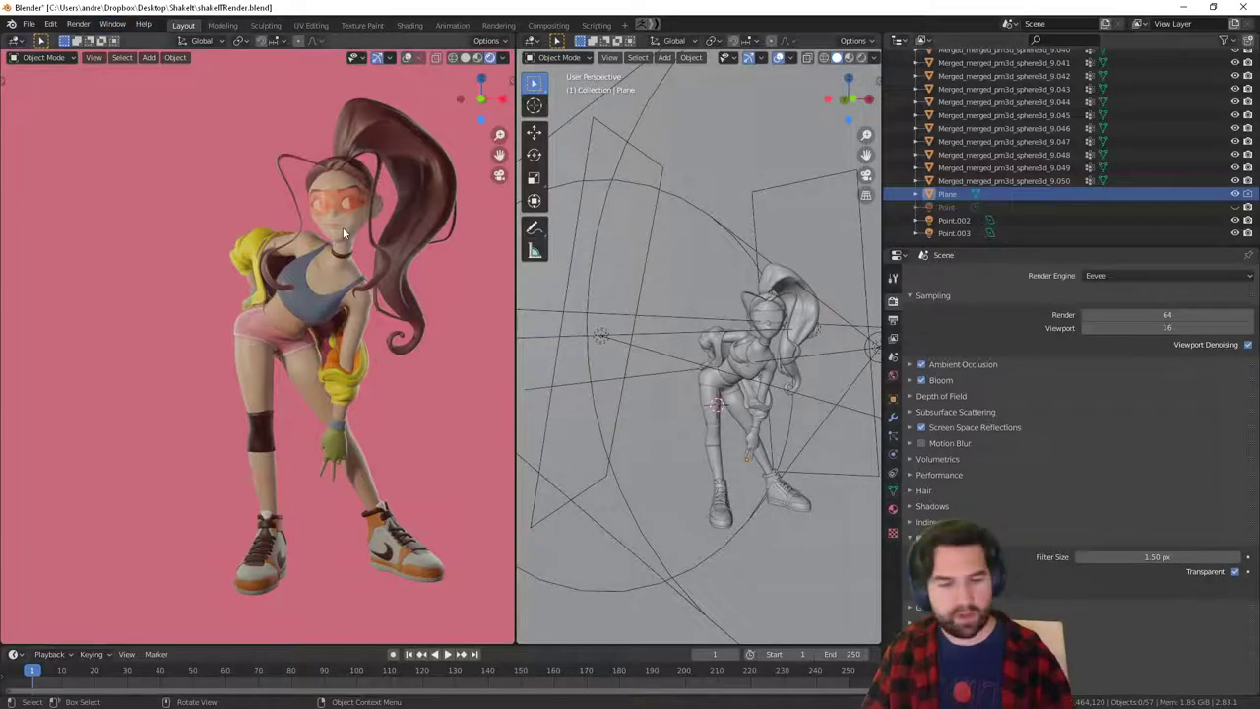
key("F12")
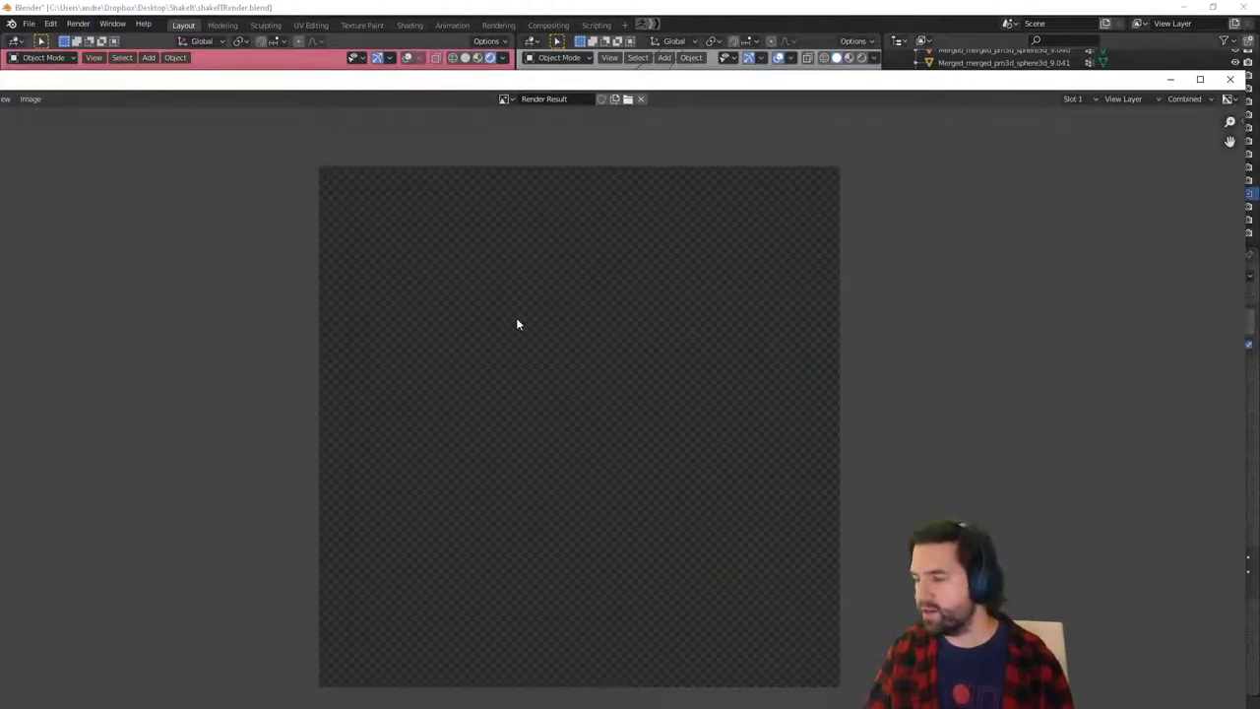
left_click_drag(517, 82, 662, 79)
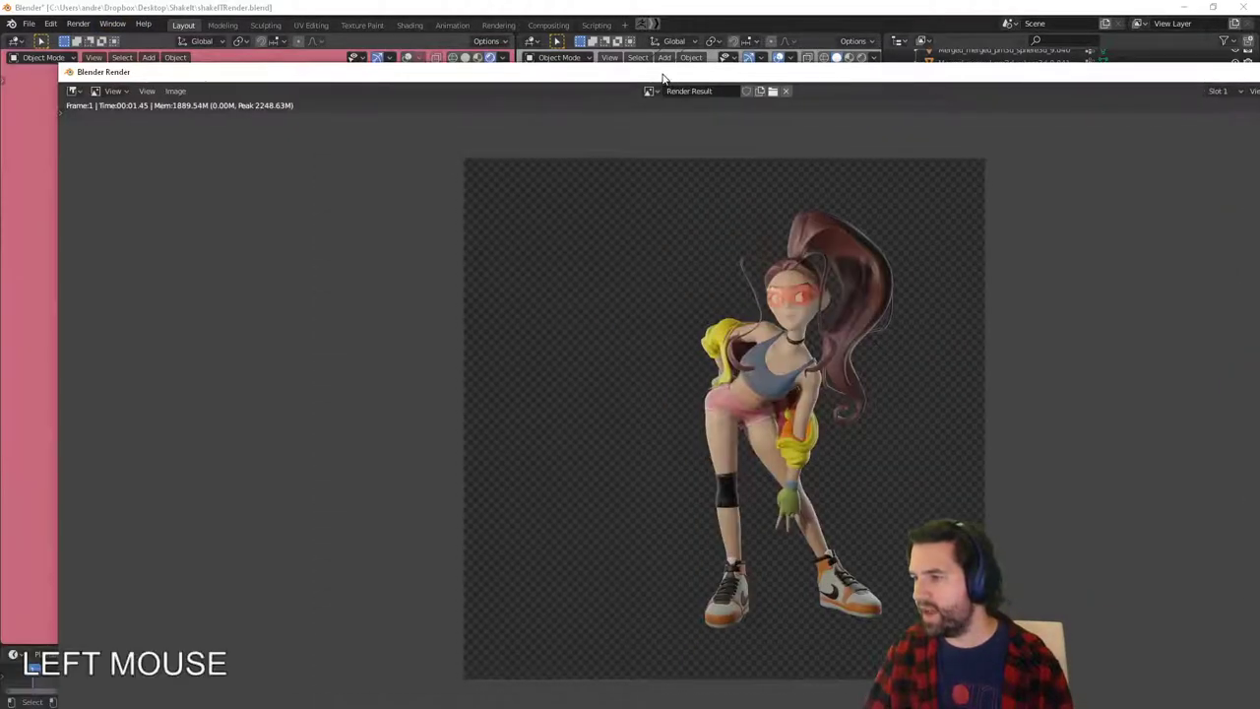
Save the transparent render over shakeIT_render_alpha.png in the ShakeIt folder as a PNG with RGBA color and 8-bit depth.
left_click(176, 90)
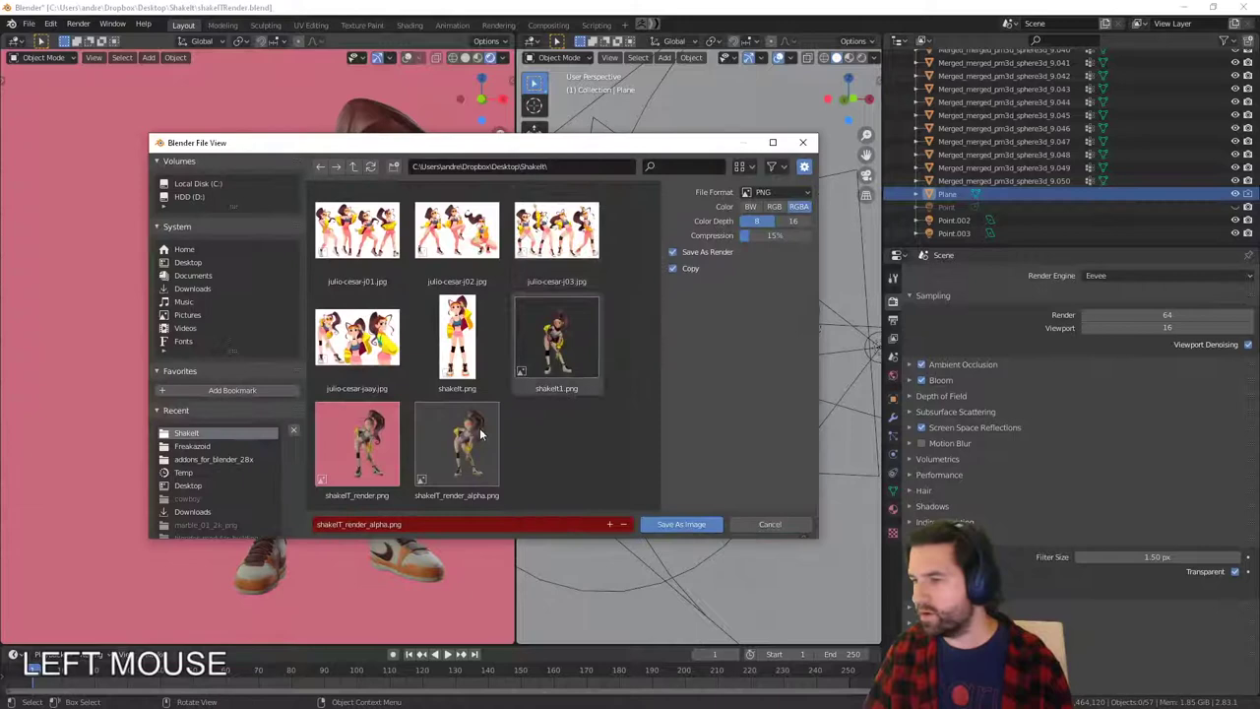
left_click(463, 472)
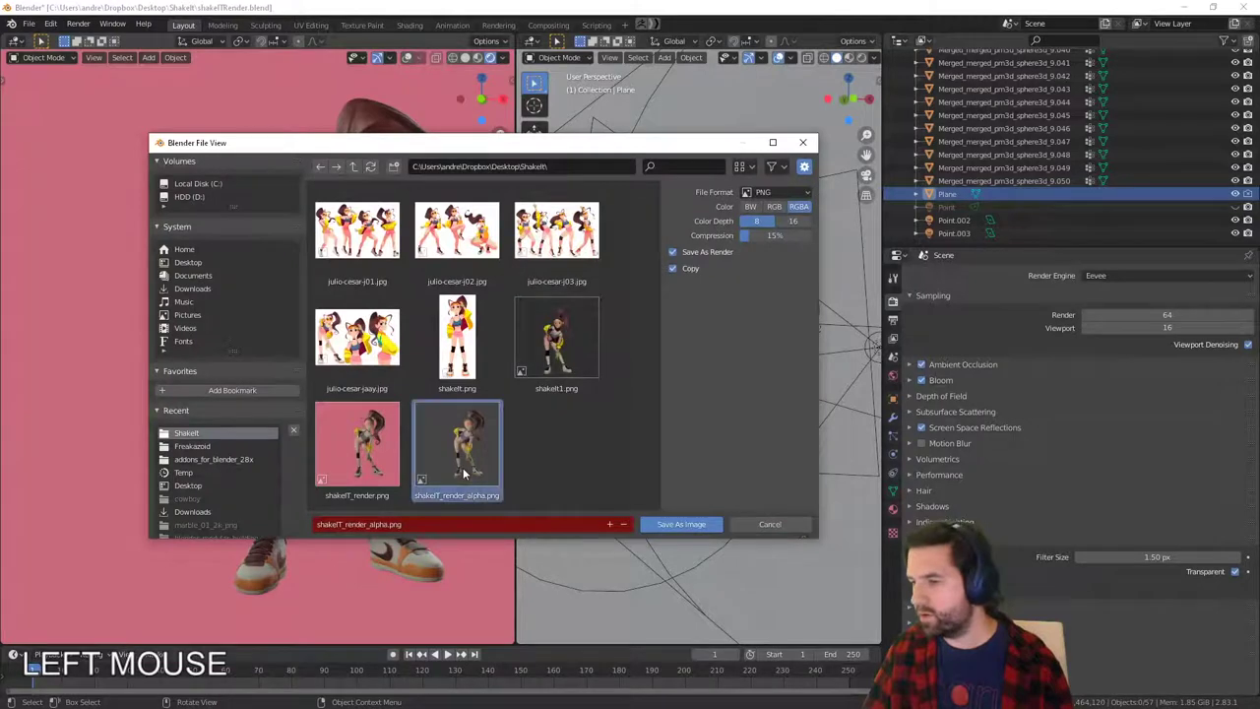
left_click(665, 527)
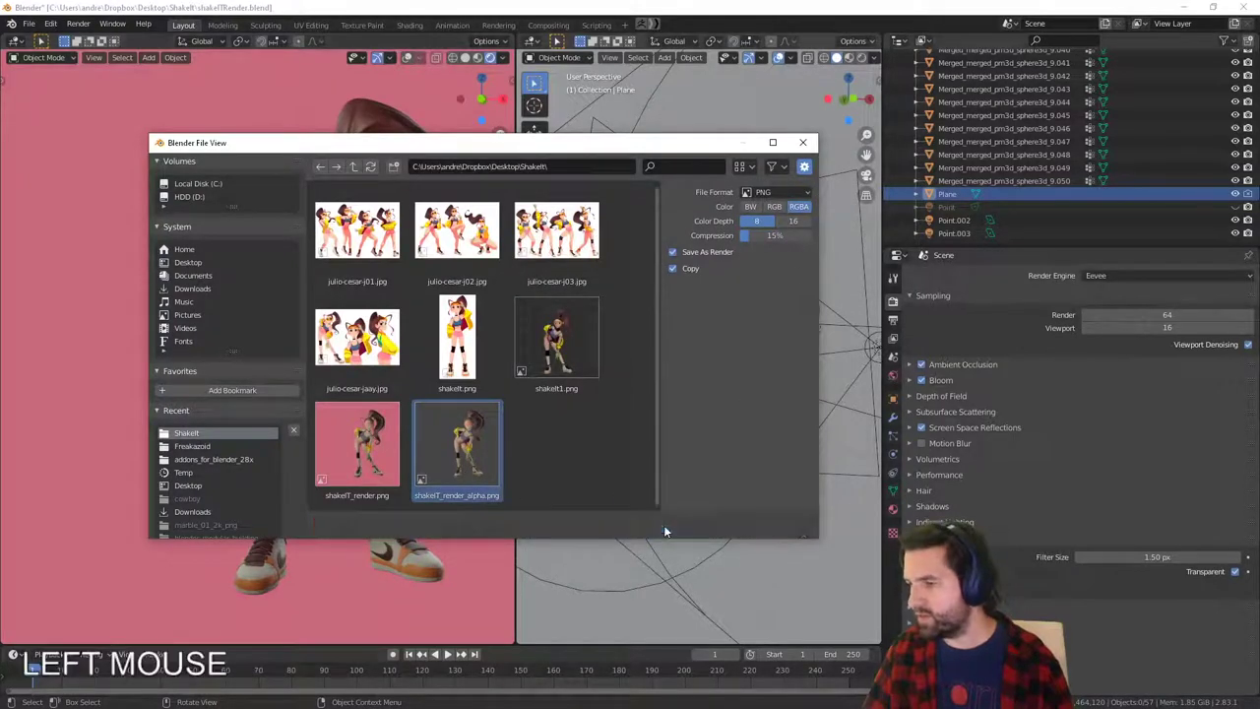
Minimize the render window and the main Blender window to get to the ShakeIt folder.
left_click_drag(1201, 77, 895, 102)
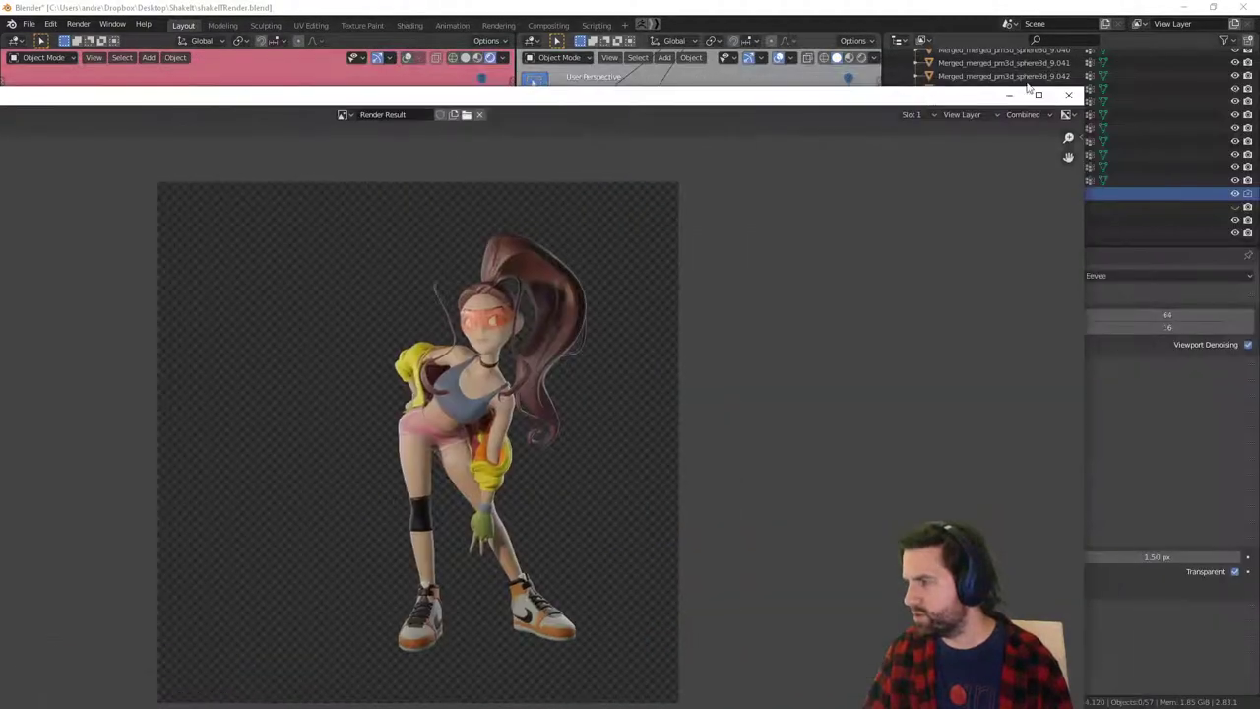
left_click(1018, 95)
left_click(1183, 7)
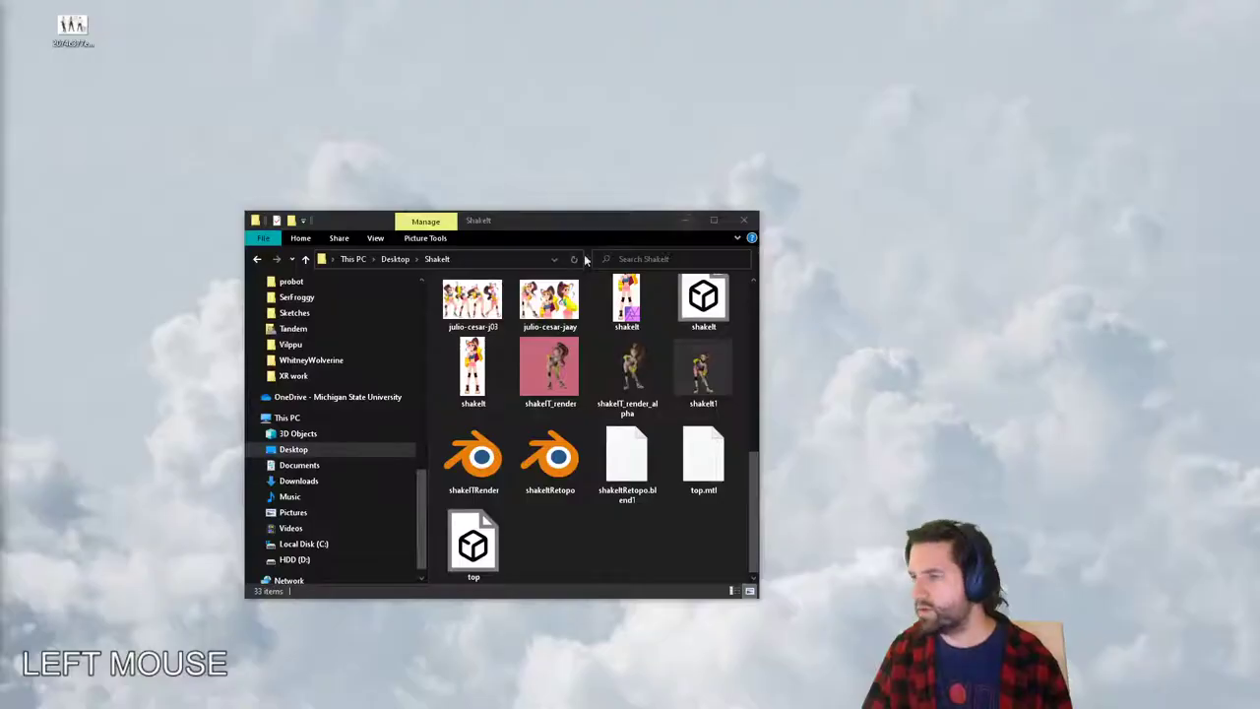
Open shakeIT_render_alpha from the ShakeIt folder in Affinity Photo and close the folder window.
left_click(701, 369)
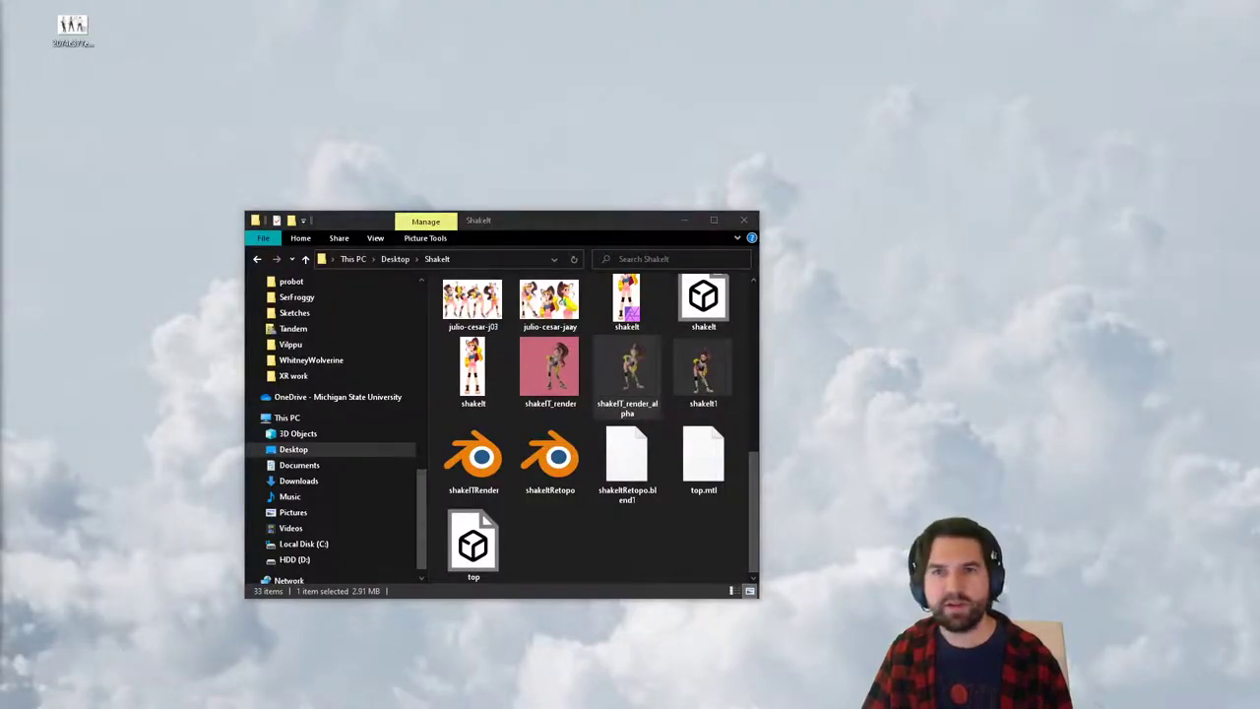
left_click(995, 555)
left_click(627, 377)
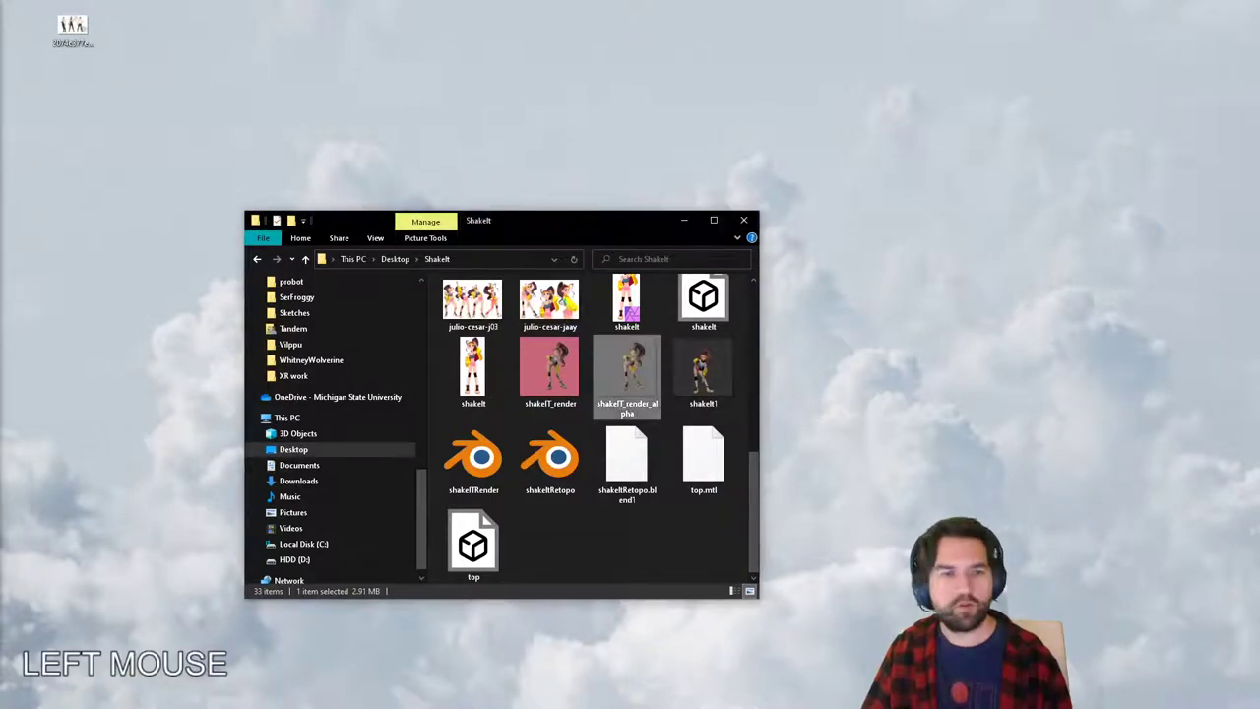
double_click(627, 377)
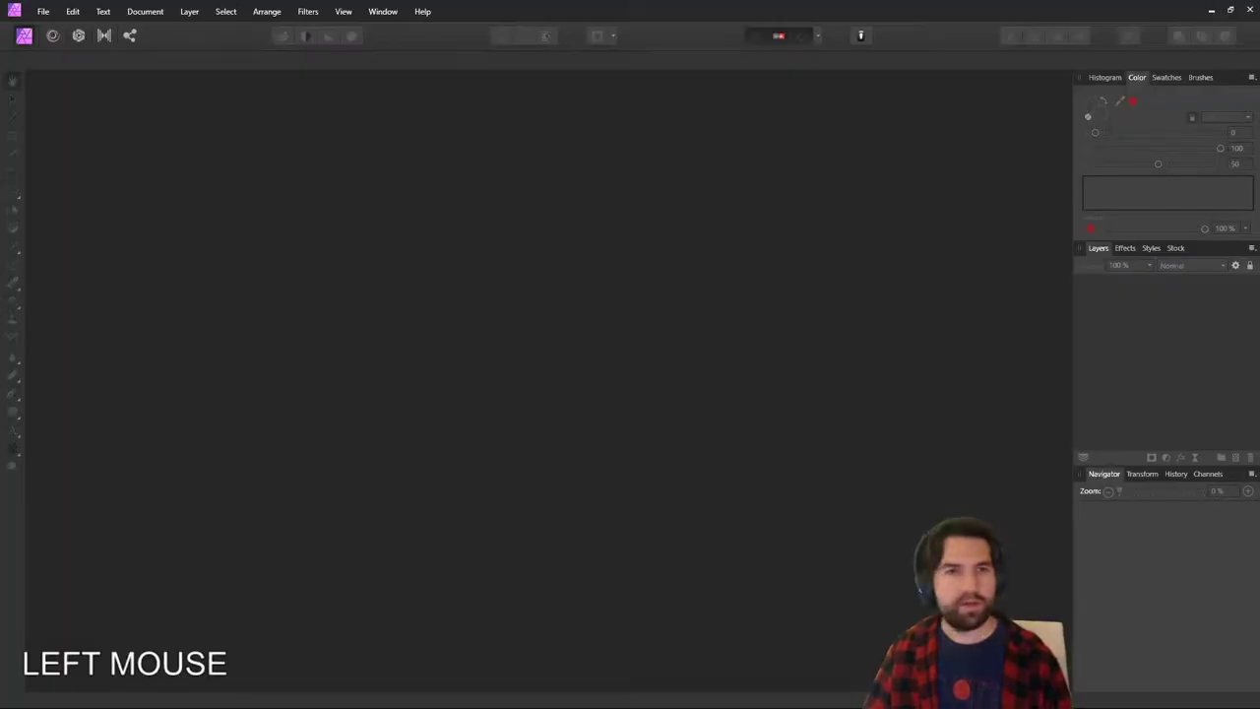
left_click(627, 377)
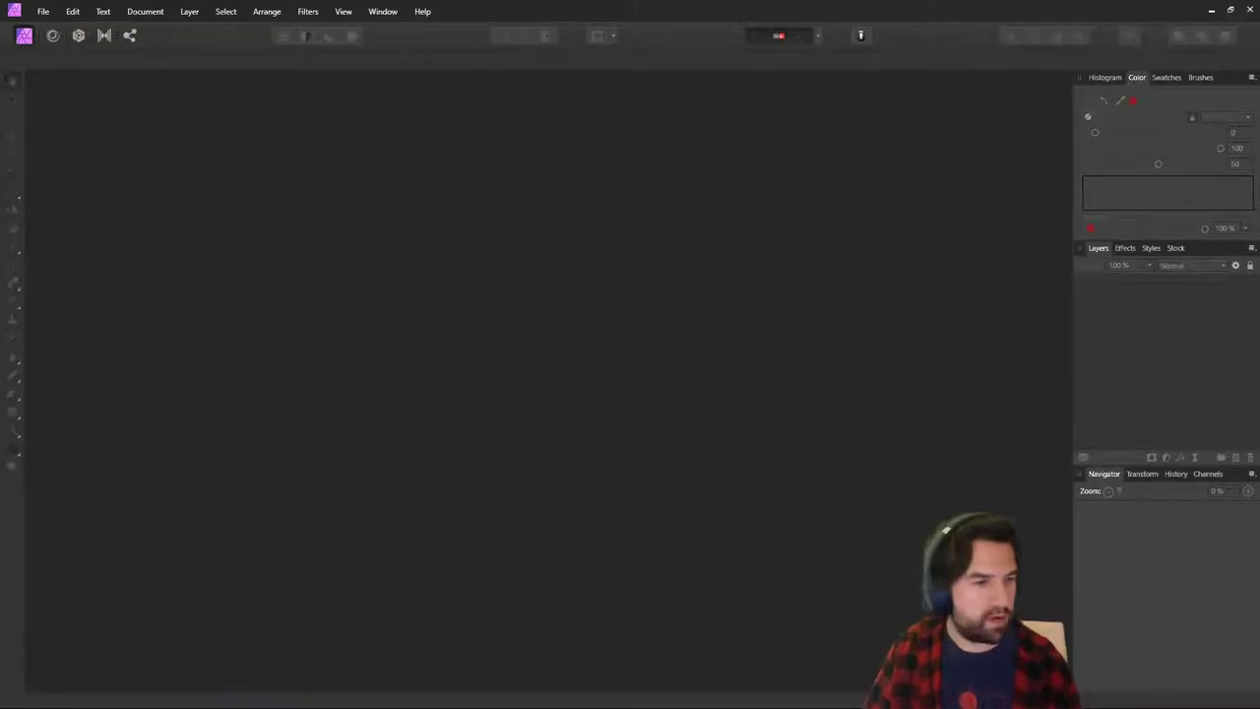
key("alt+Tab")
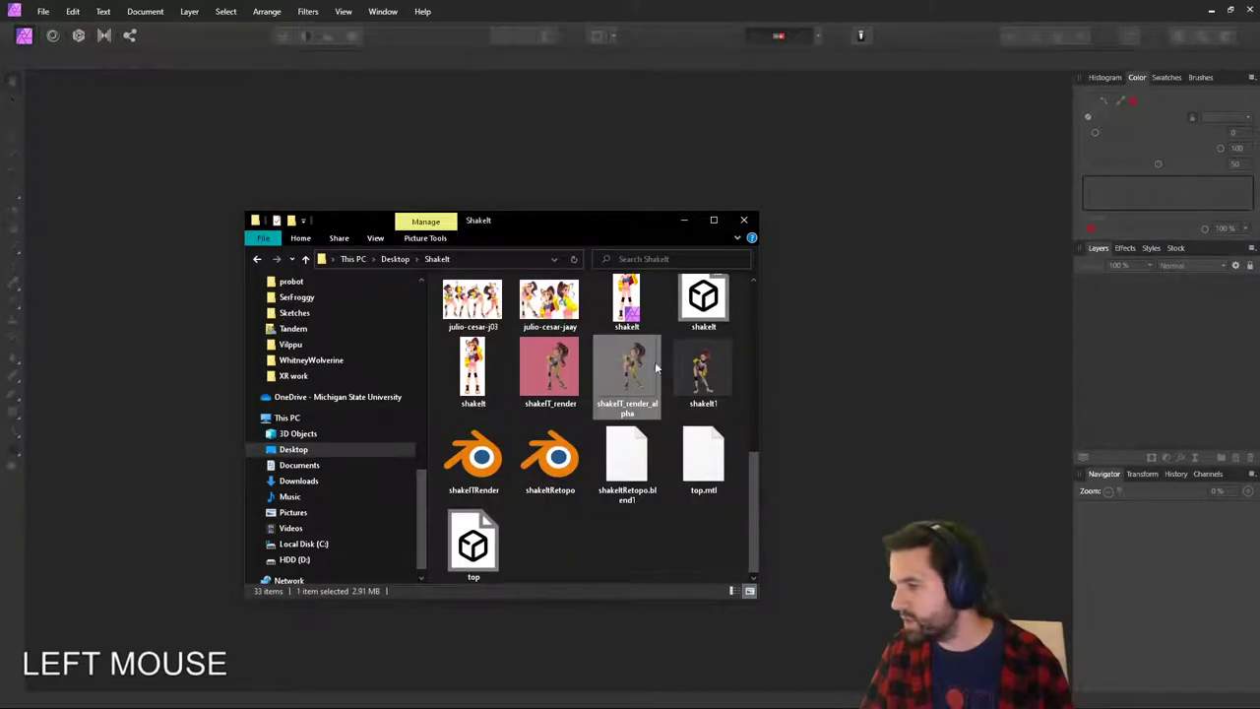
left_click(743, 220)
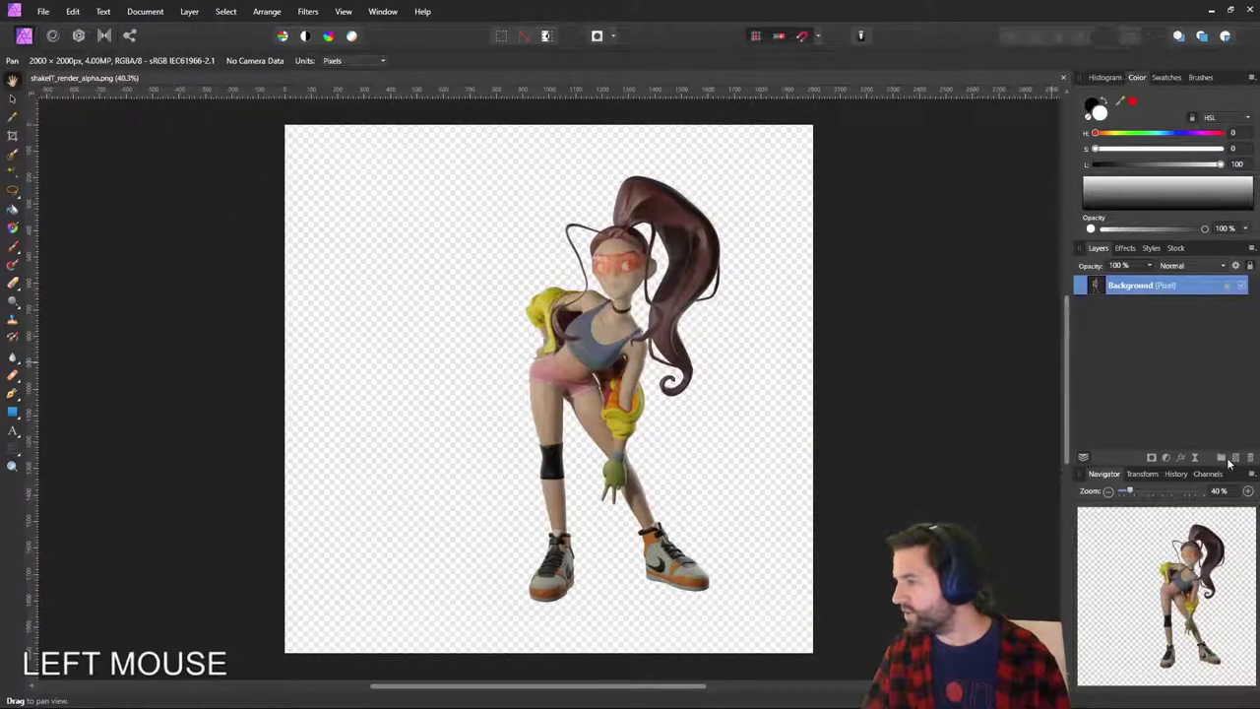
Add a new pixel layer and move it beneath the Background layer that holds the character.
left_click(1236, 459)
left_click_drag(1140, 288, 1116, 384)
left_click(1080, 284)
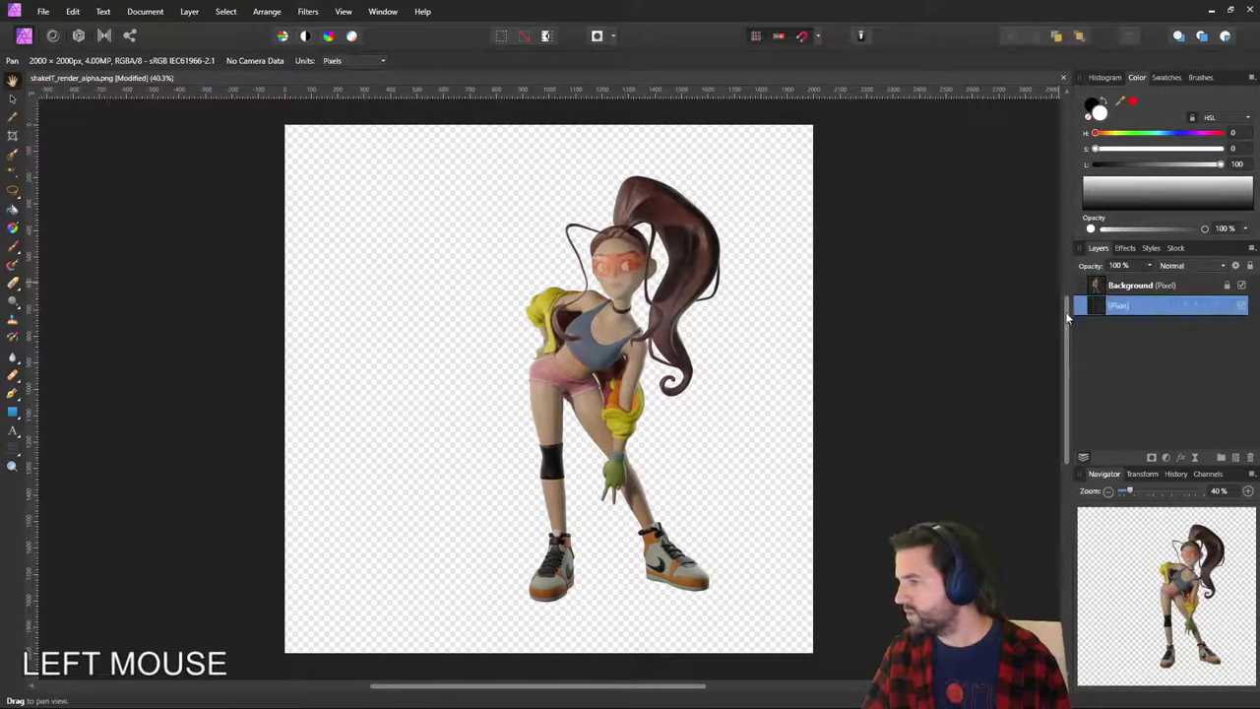
Flood-fill the new layer with white and refill it with a dark grey of saturation 0 and lightness 27.
left_click(14, 209)
left_click(395, 275)
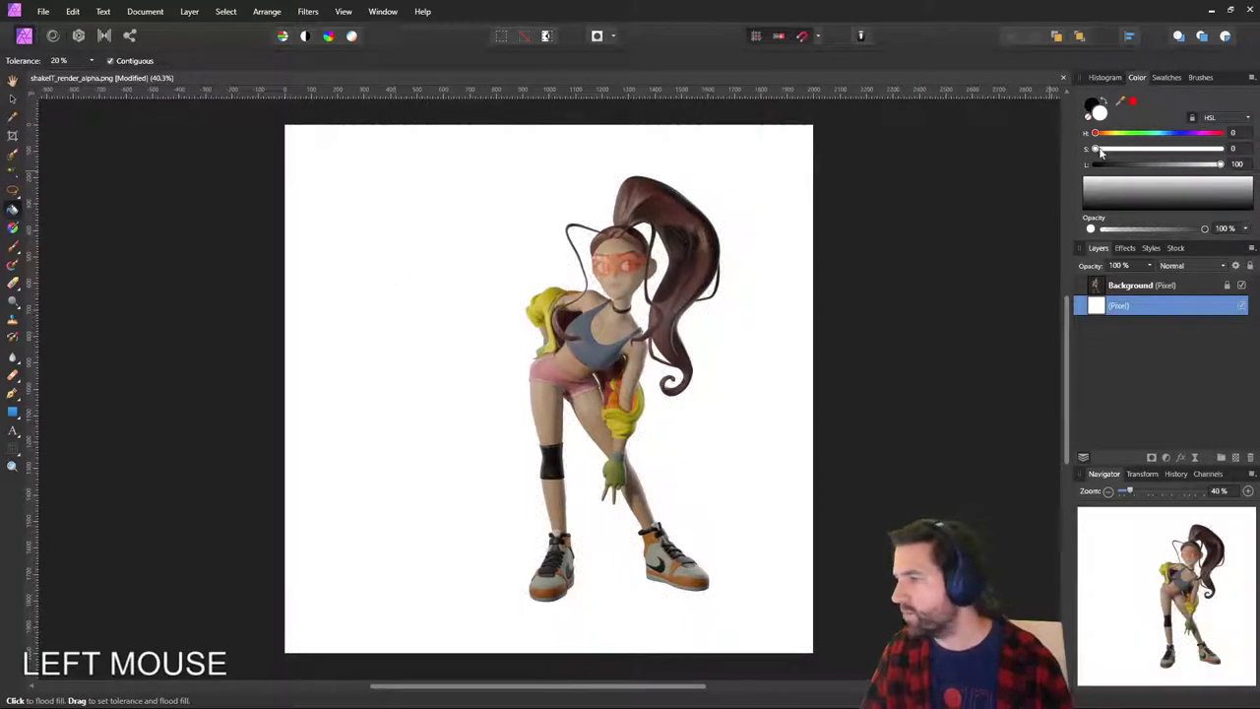
left_click_drag(1133, 186, 1079, 221)
left_click(382, 325)
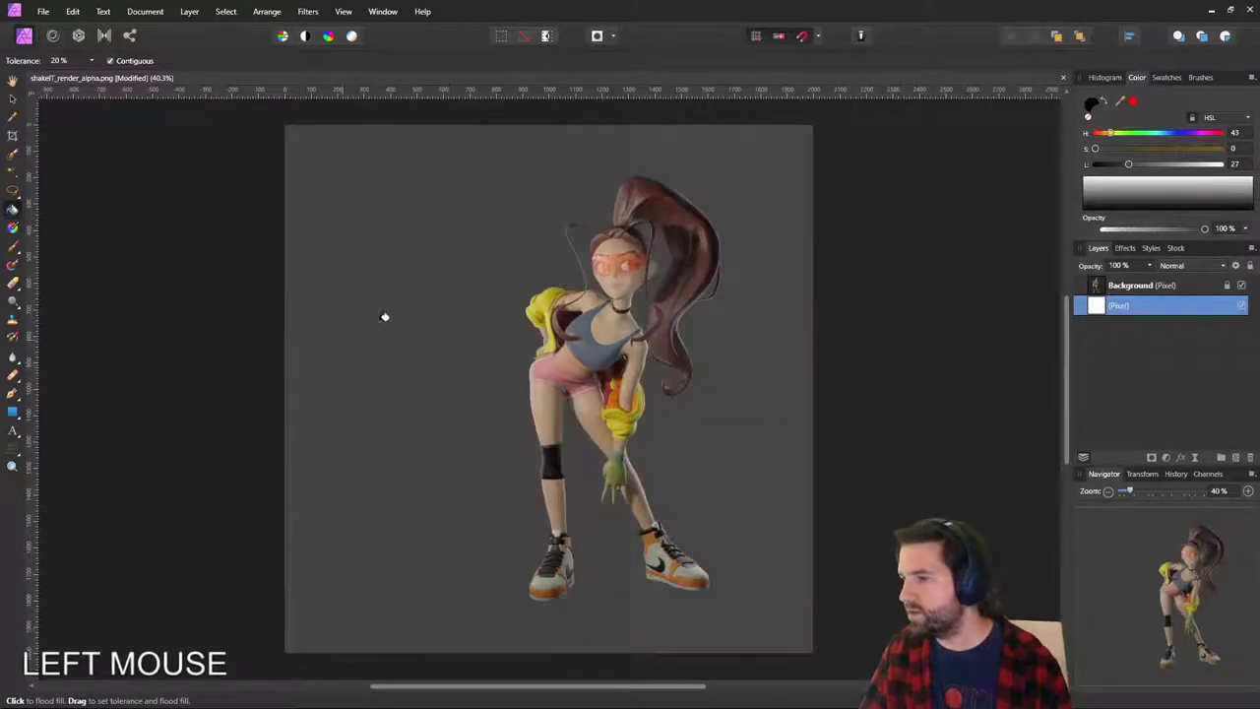
Draw a linear white-to-grey gradient across the lower layer, running diagonally from the image's upper-left area to its lower-right area.
left_click(12, 228)
left_click_drag(341, 185, 765, 559)
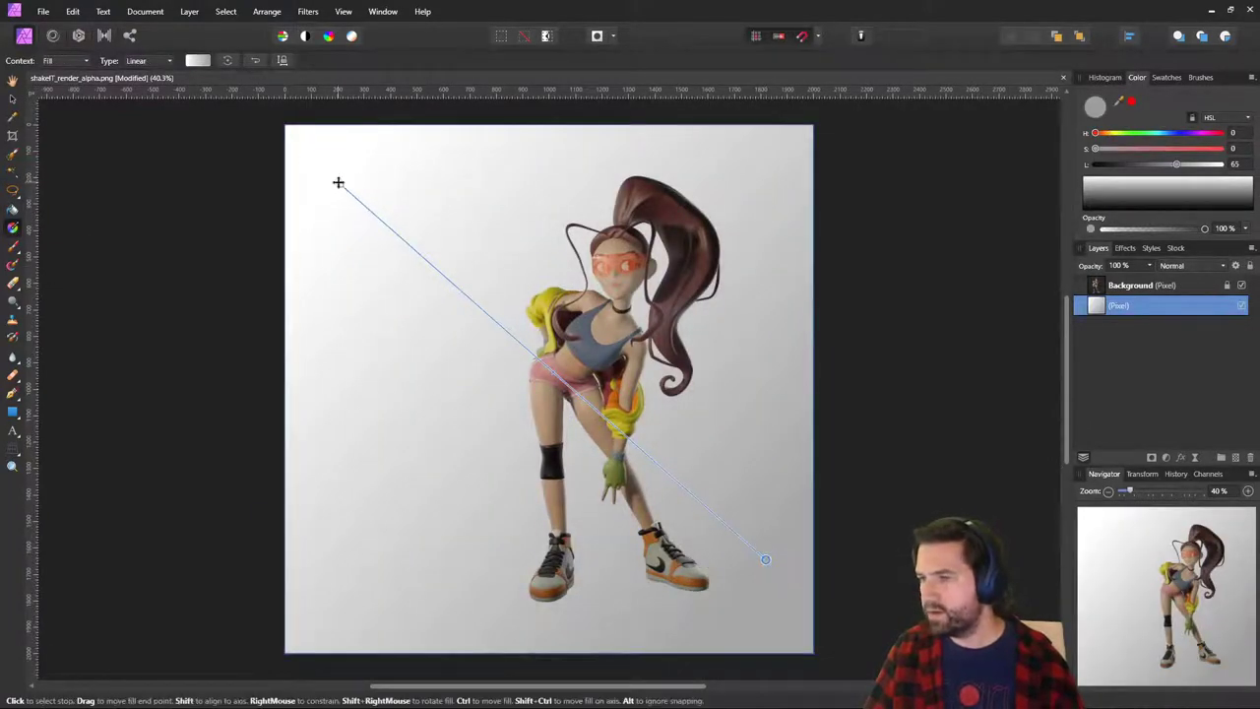
left_click_drag(337, 183, 345, 192)
Recolor the gradient's start stop to a coral red with H 0, S 68 and L 67.
left_click(194, 60)
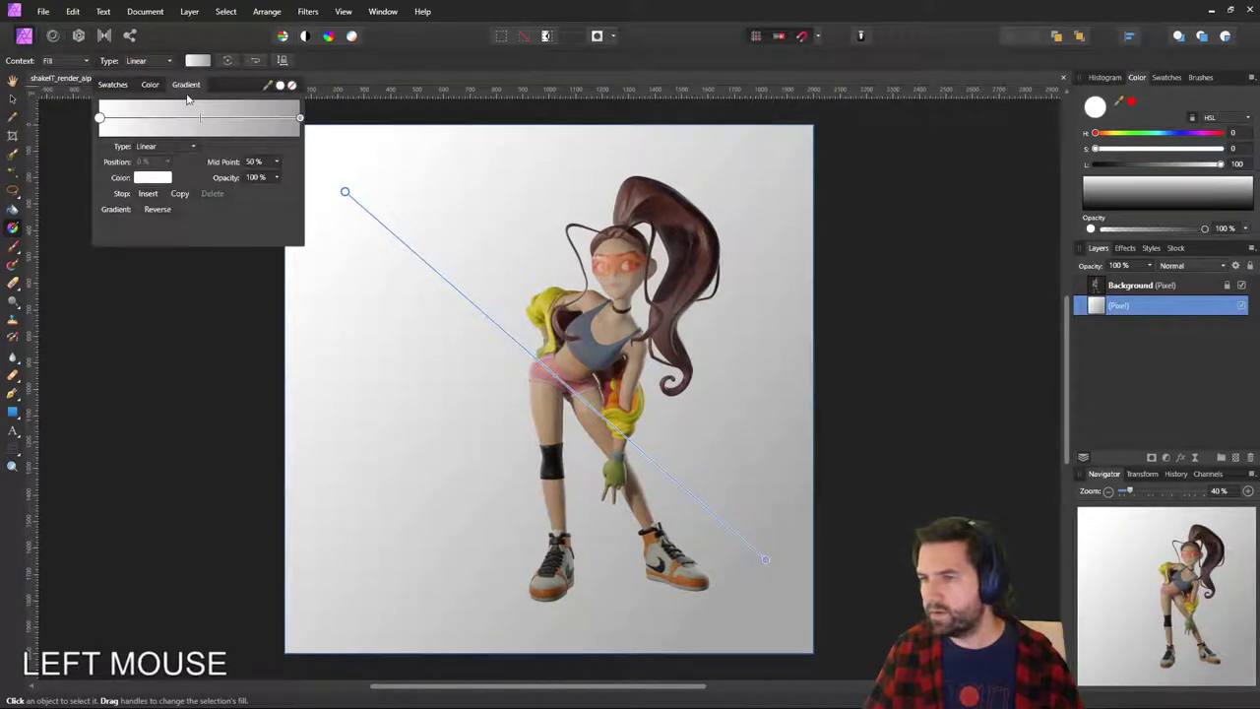
left_click(99, 119)
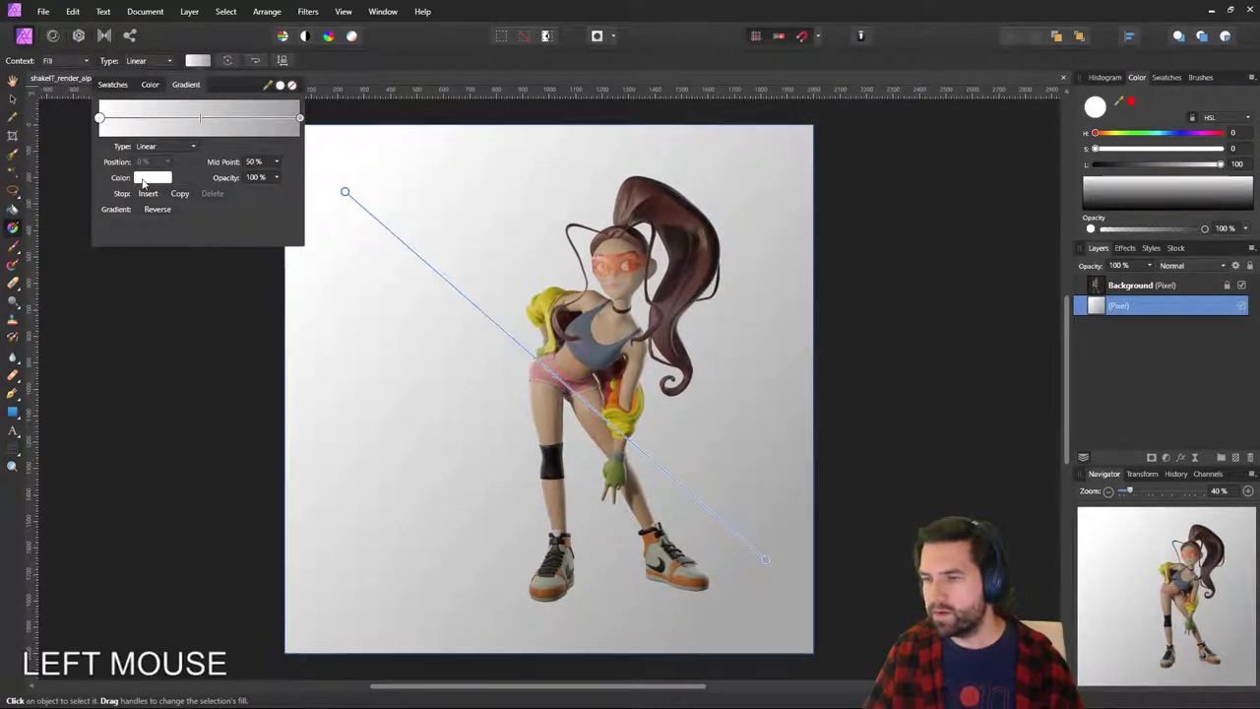
left_click(144, 180)
left_click(92, 220)
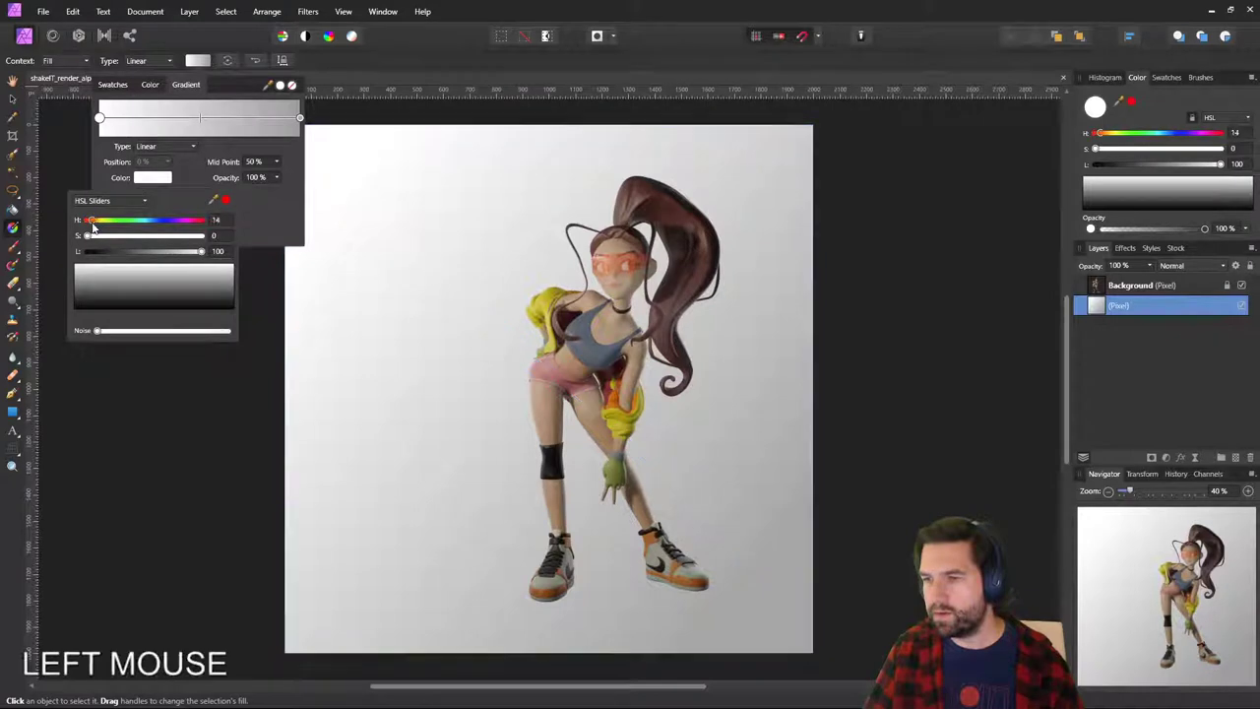
left_click_drag(98, 227, 166, 254)
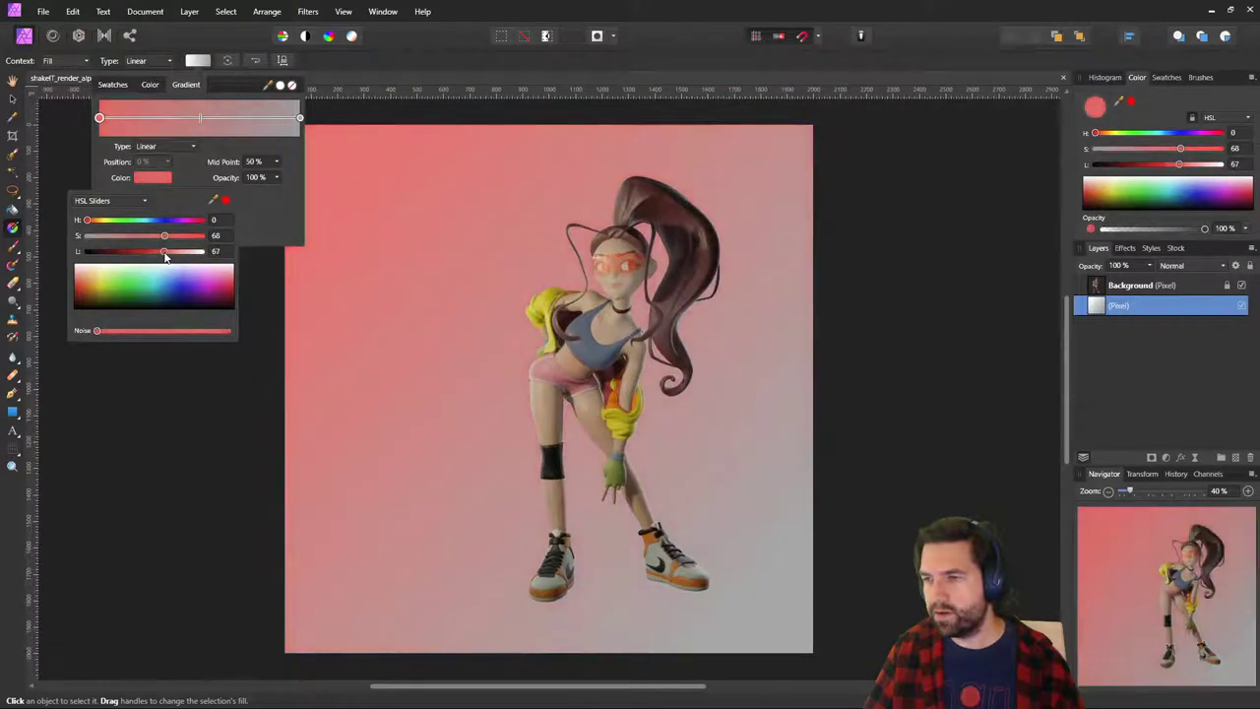
Recolor the gradient's end stop, trying a dark purple and settling on a dark blue with H 215, S 45 and L 11.
left_click(301, 118)
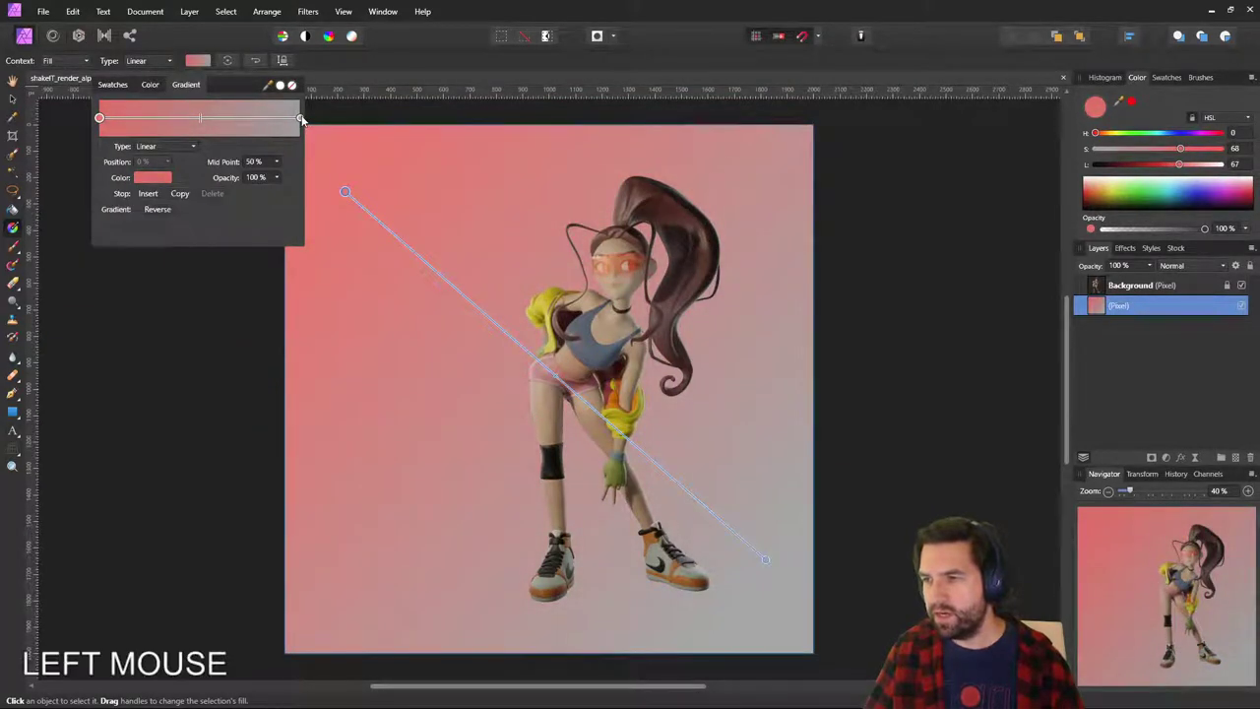
left_click(146, 181)
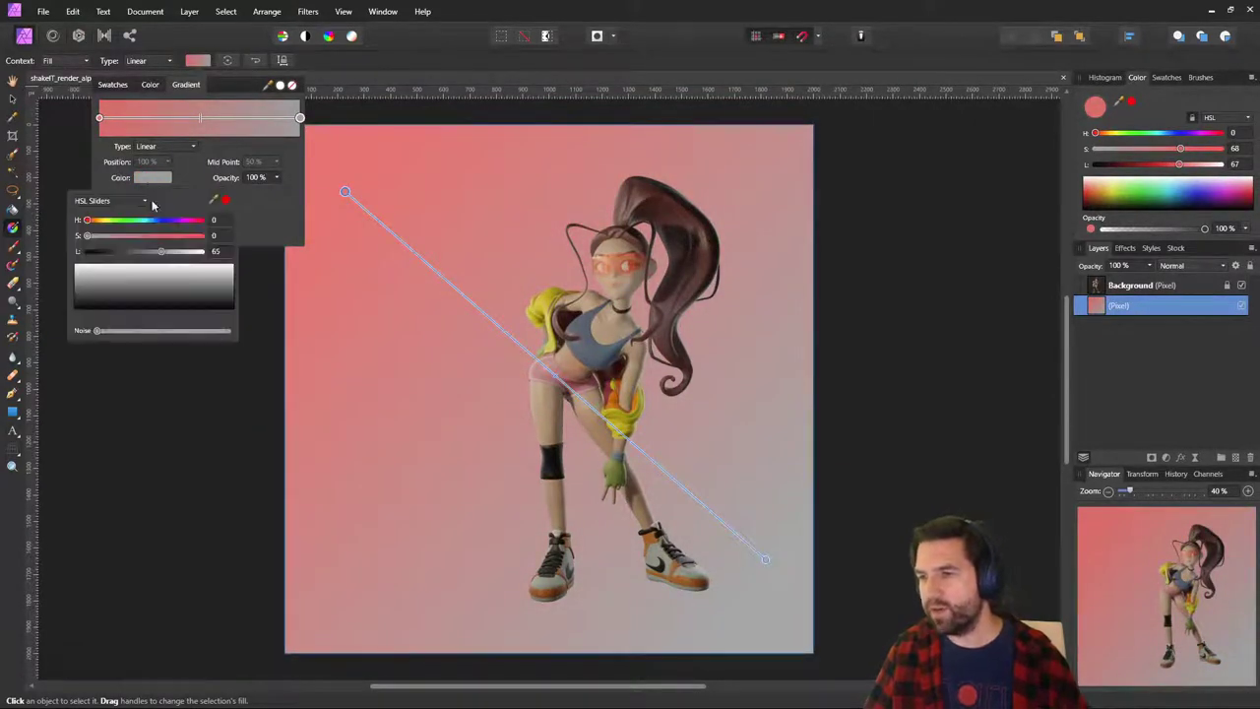
left_click_drag(155, 220, 103, 247)
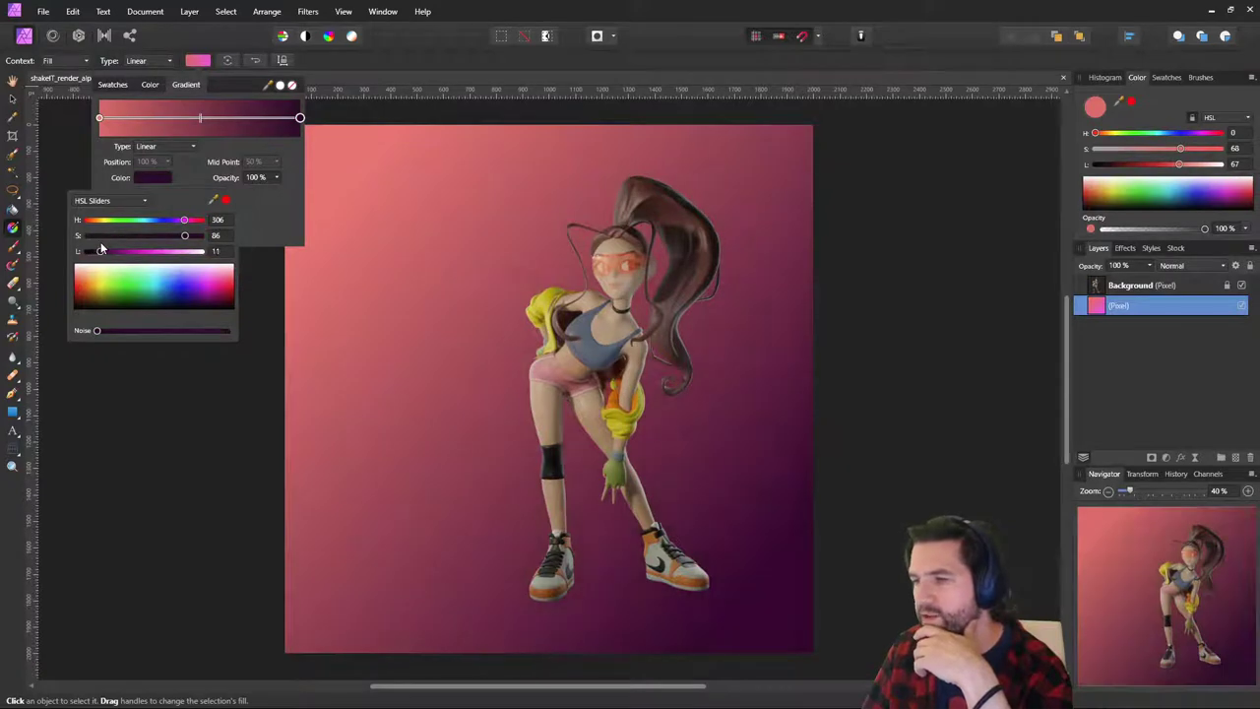
left_click_drag(184, 235, 282, 251)
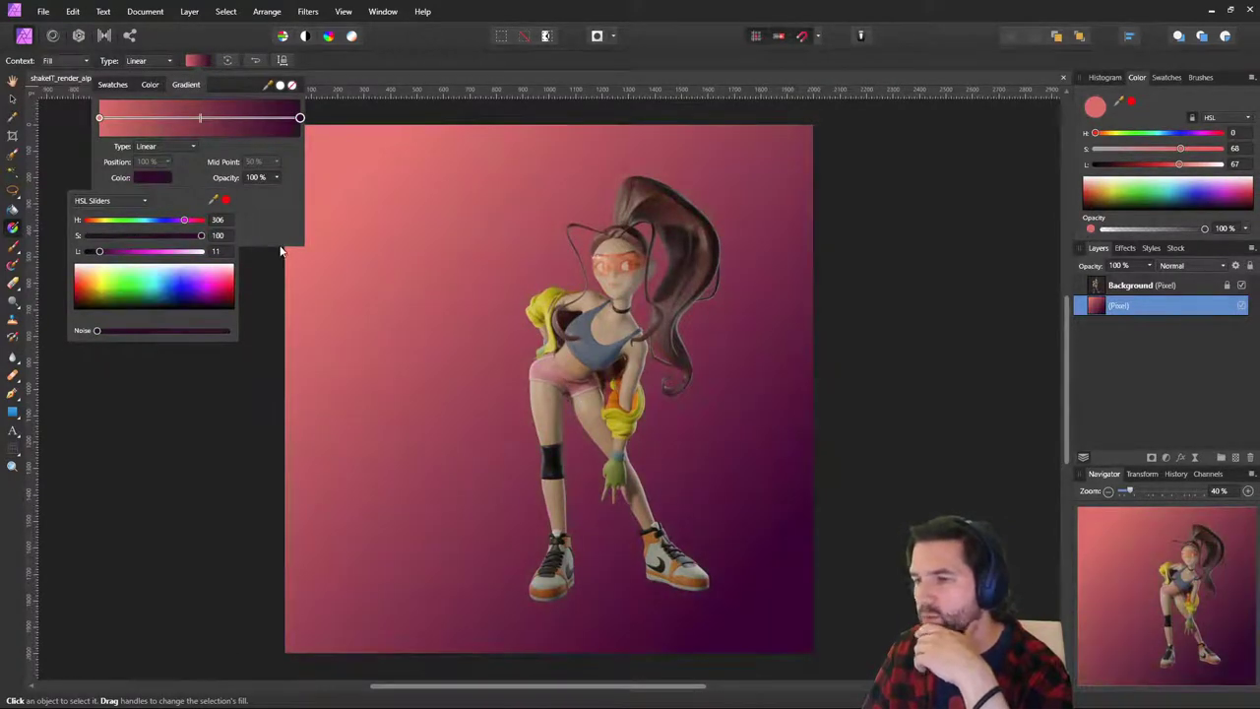
left_click_drag(191, 238, 159, 223)
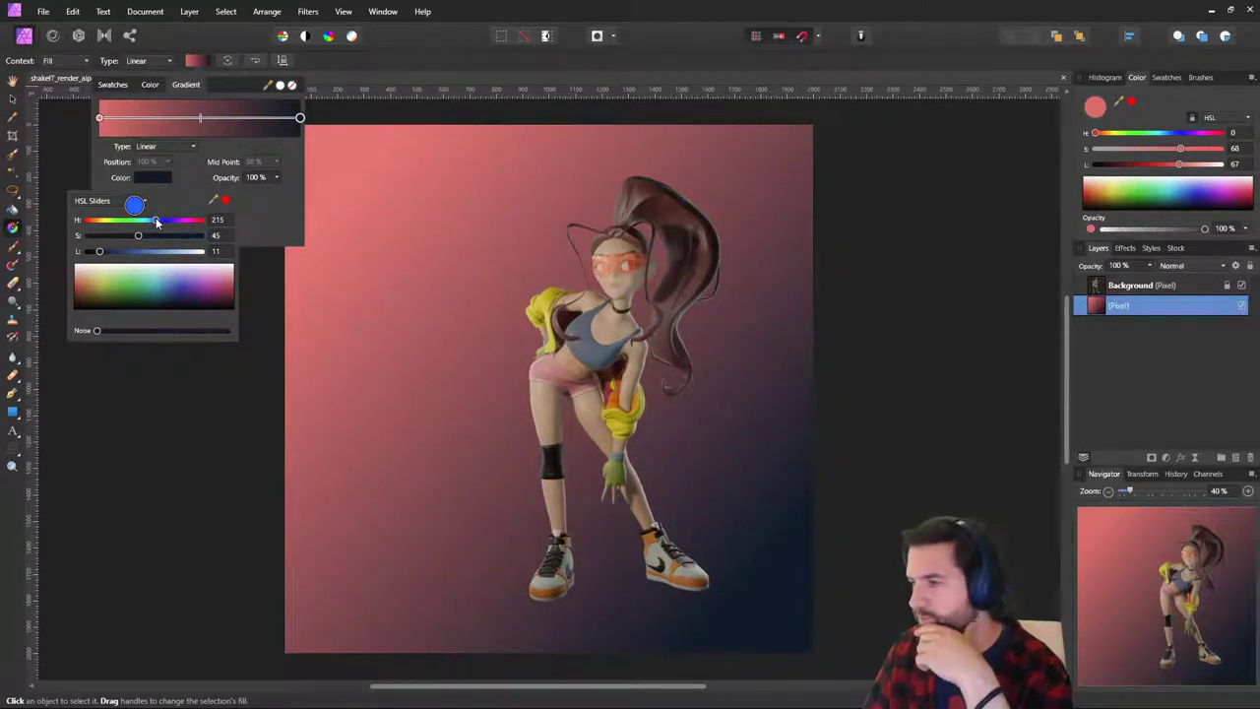
left_click_drag(156, 222, 156, 223)
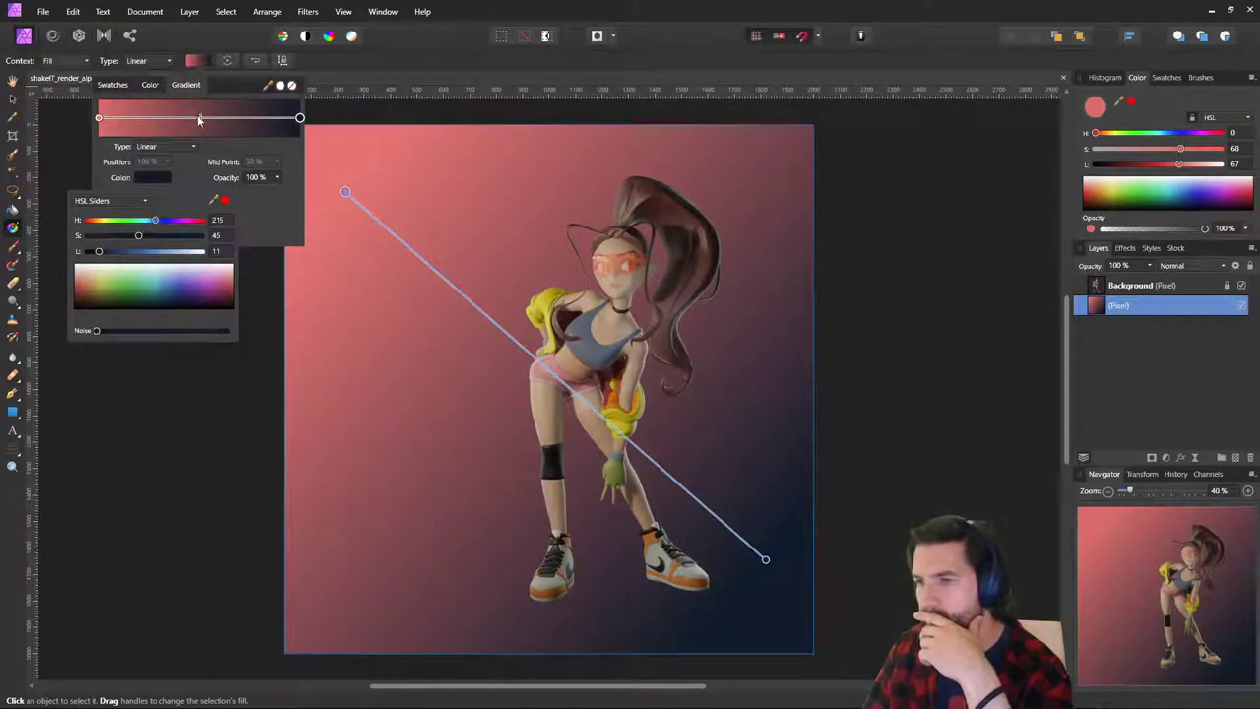
Mute the gradient's start color to H 360, S 53, L 67 and shift the gradient's midpoint slightly toward the start stop.
mouse_move(199, 118)
left_mouse_down()
mouse_move(217, 118)
mouse_move(192, 118)
mouse_move(204, 119)
left_mouse_up()
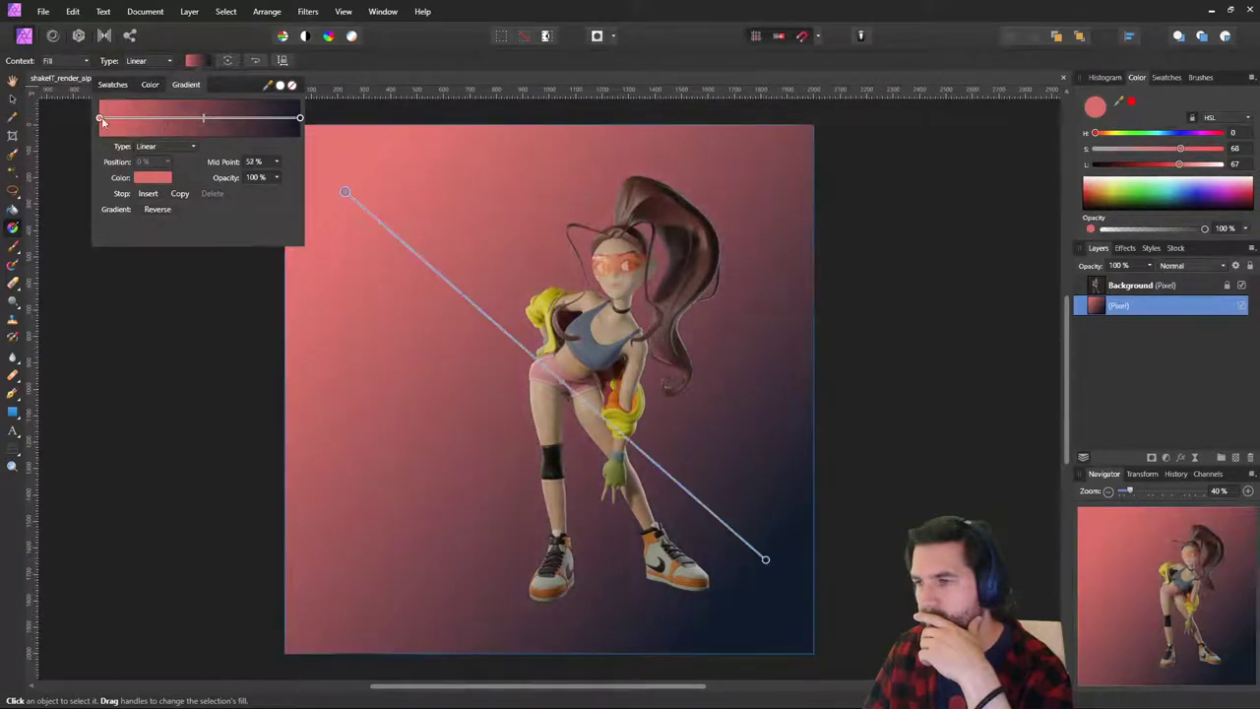
left_click(150, 178)
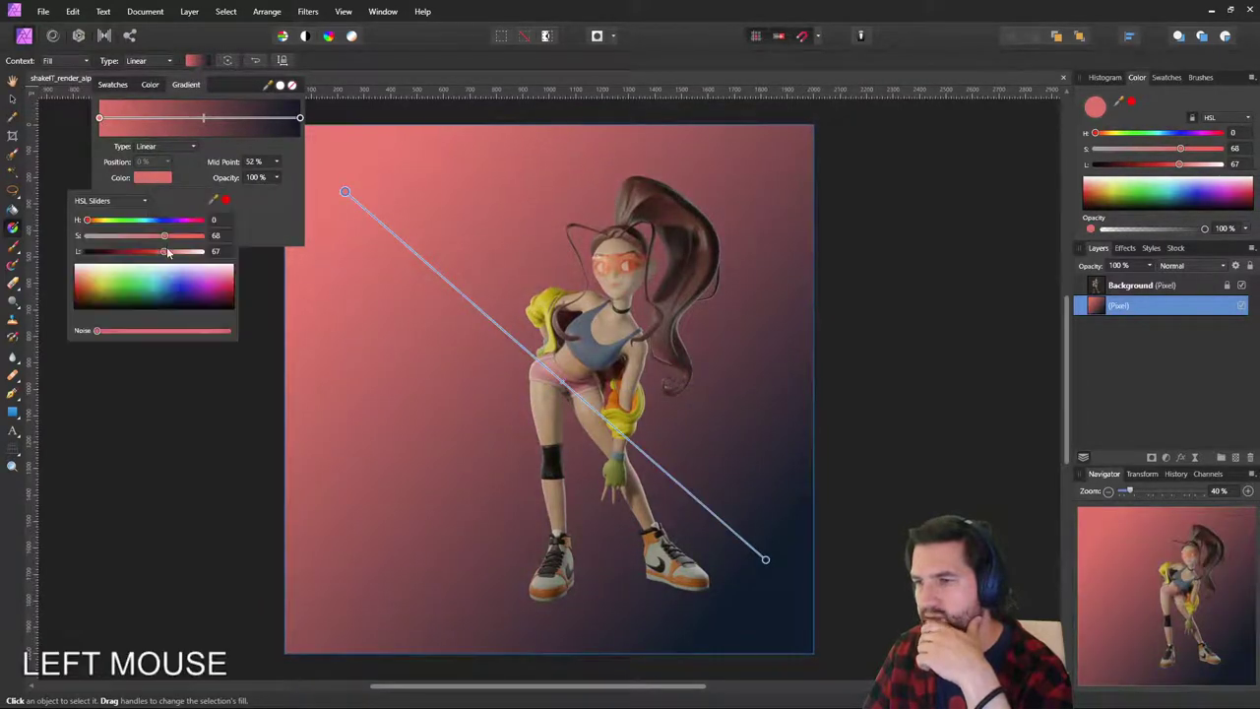
mouse_move(164, 251)
left_mouse_down()
mouse_move(144, 235)
mouse_move(146, 252)
mouse_move(162, 253)
mouse_move(133, 252)
mouse_move(154, 251)
mouse_move(146, 234)
mouse_move(66, 224)
mouse_move(202, 227)
mouse_move(123, 232)
mouse_move(152, 232)
mouse_move(132, 236)
mouse_move(160, 250)
mouse_move(123, 237)
mouse_move(167, 250)
left_mouse_up()
left_click(206, 119)
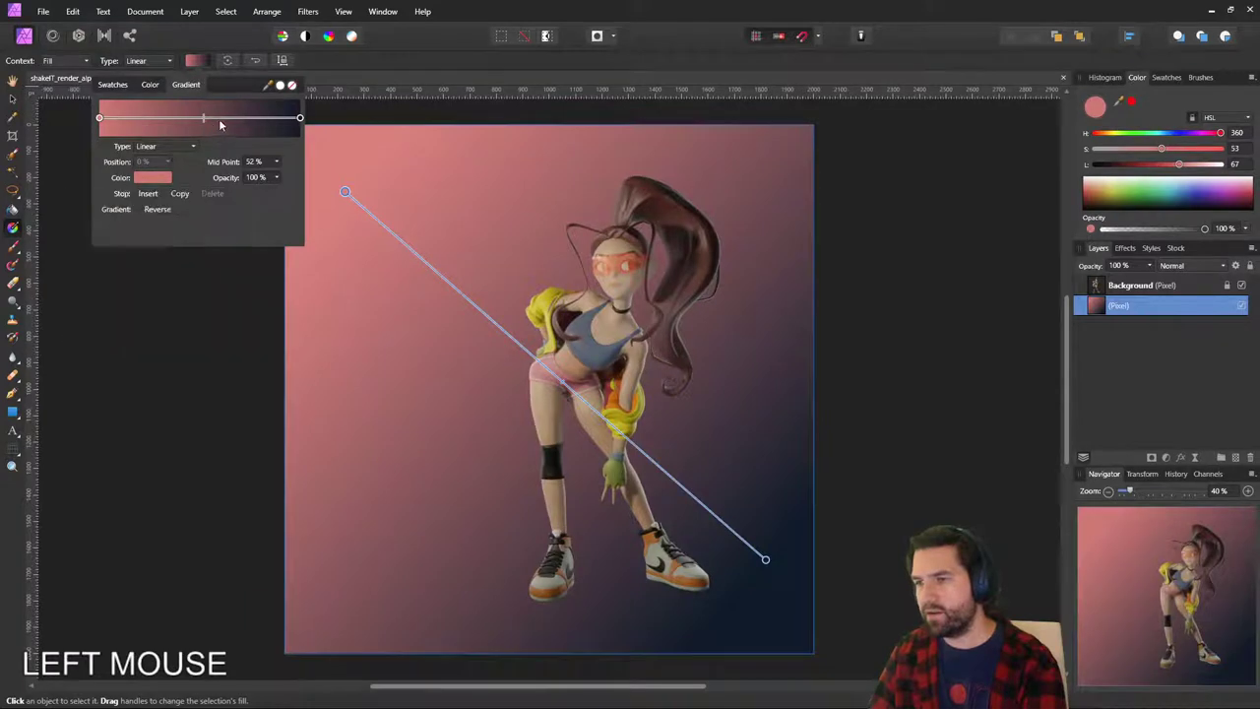
mouse_move(208, 122)
left_mouse_down()
mouse_move(218, 121)
mouse_move(185, 118)
mouse_move(198, 120)
left_mouse_up()
Set the gradient's end color to a muted purple with H 273, S 32 and L 25 and deselect the gradient layer.
left_click(301, 118)
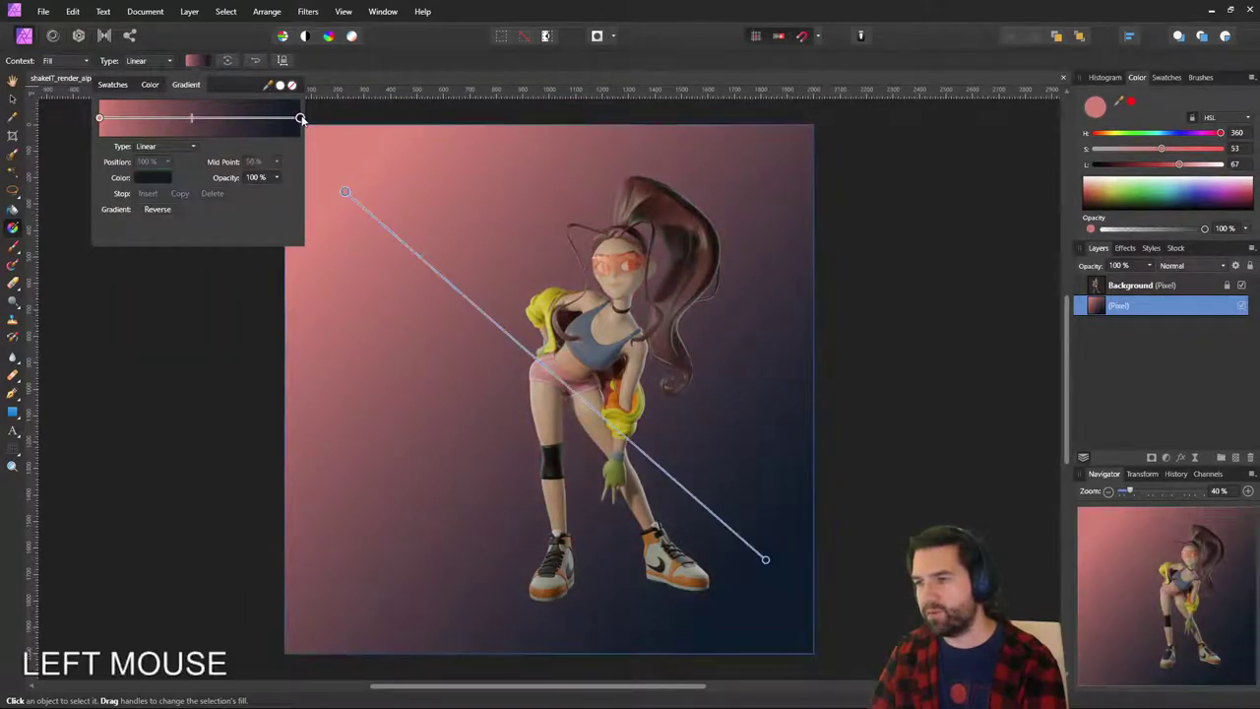
left_click(166, 180)
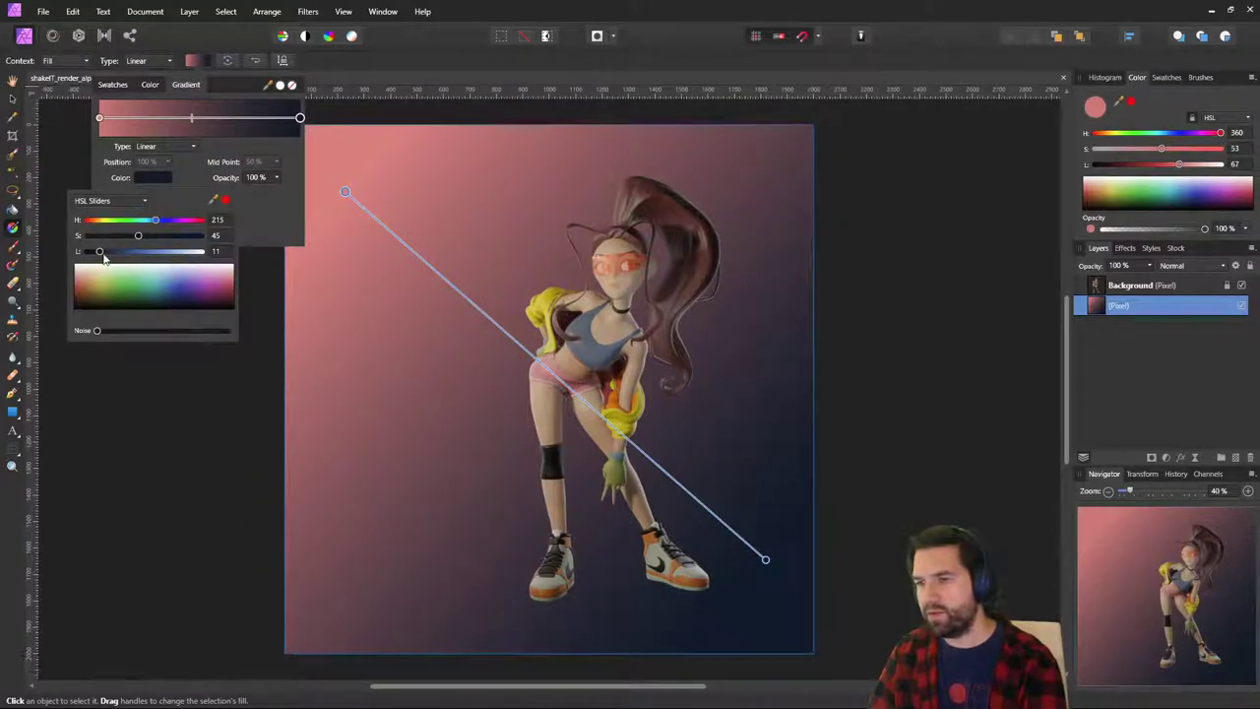
left_click_drag(102, 252, 123, 235)
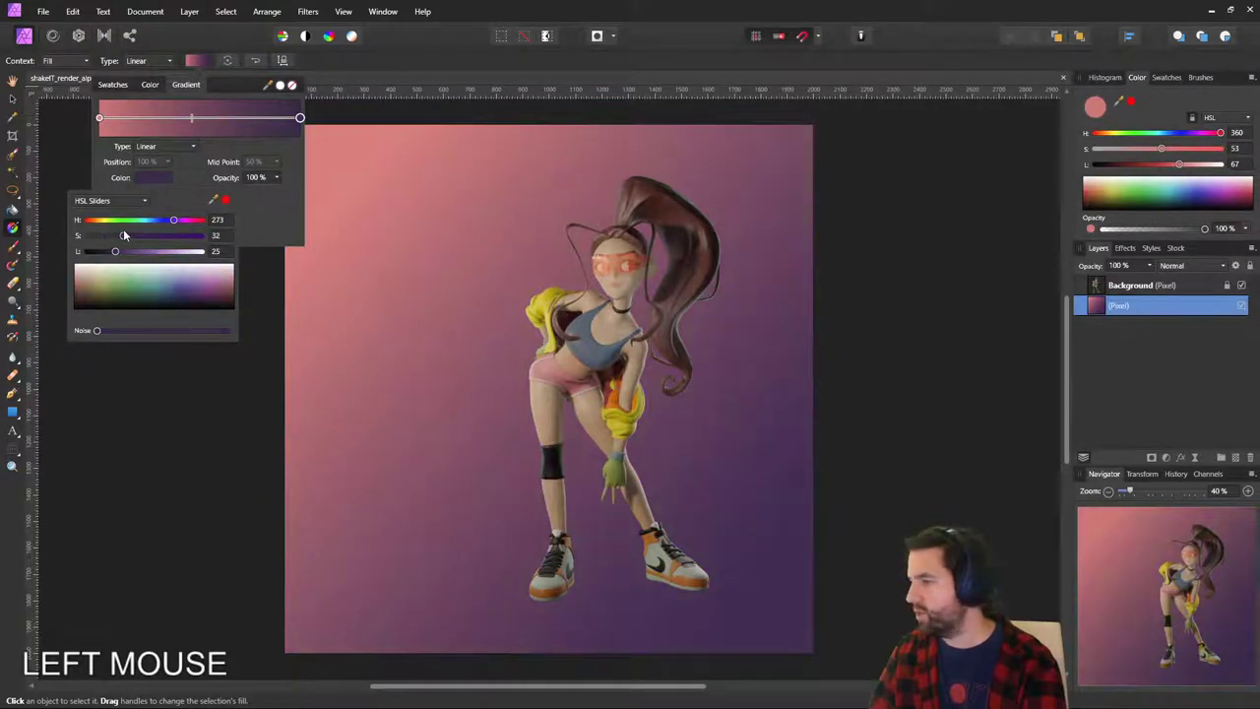
left_click(871, 281)
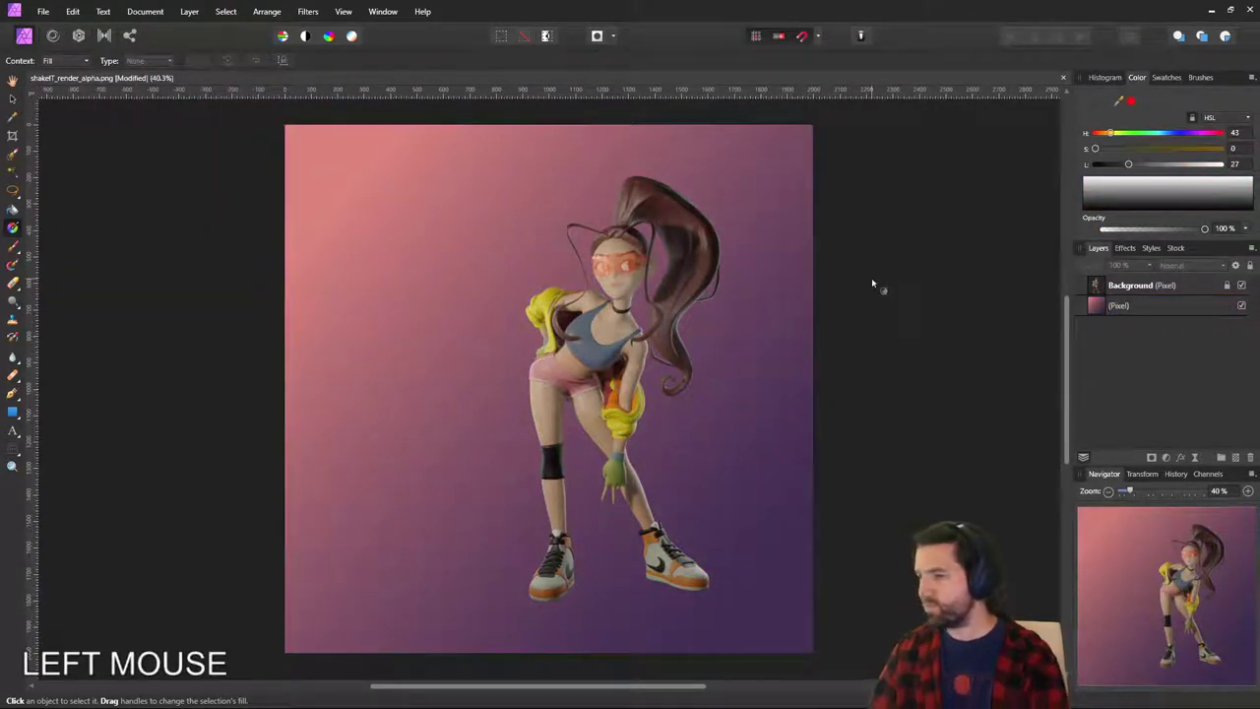
left_click(705, 289)
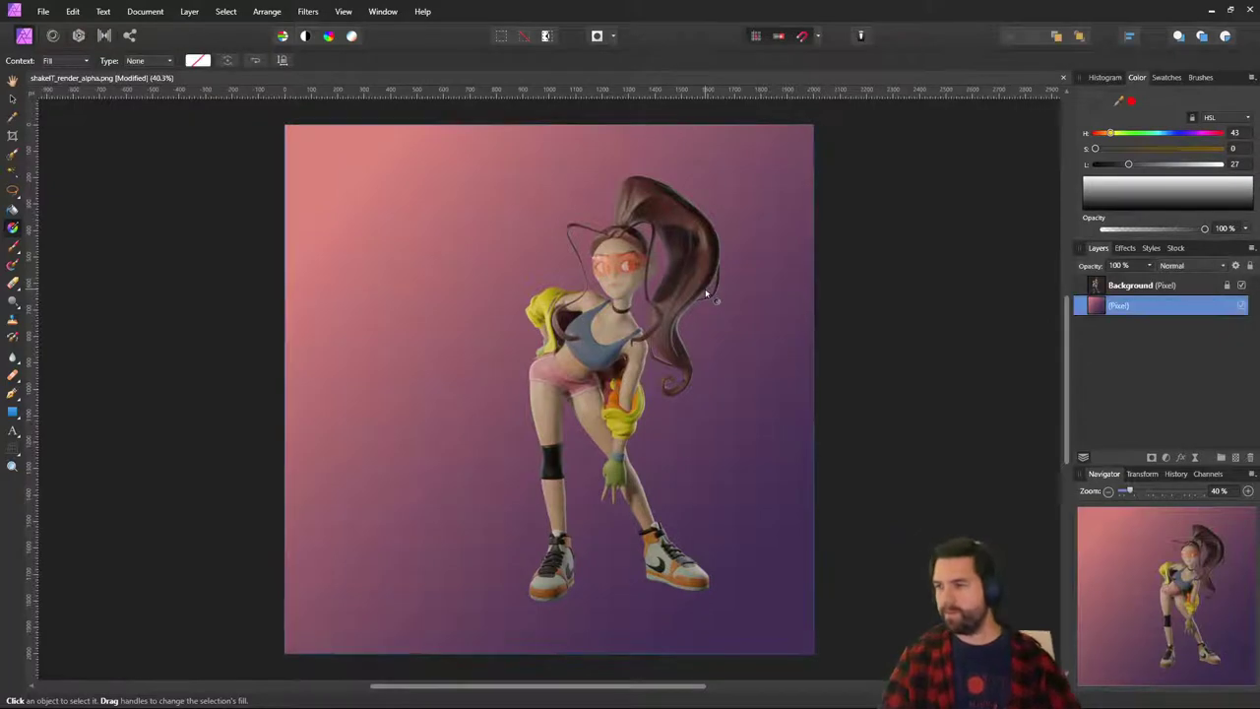
left_click(147, 231)
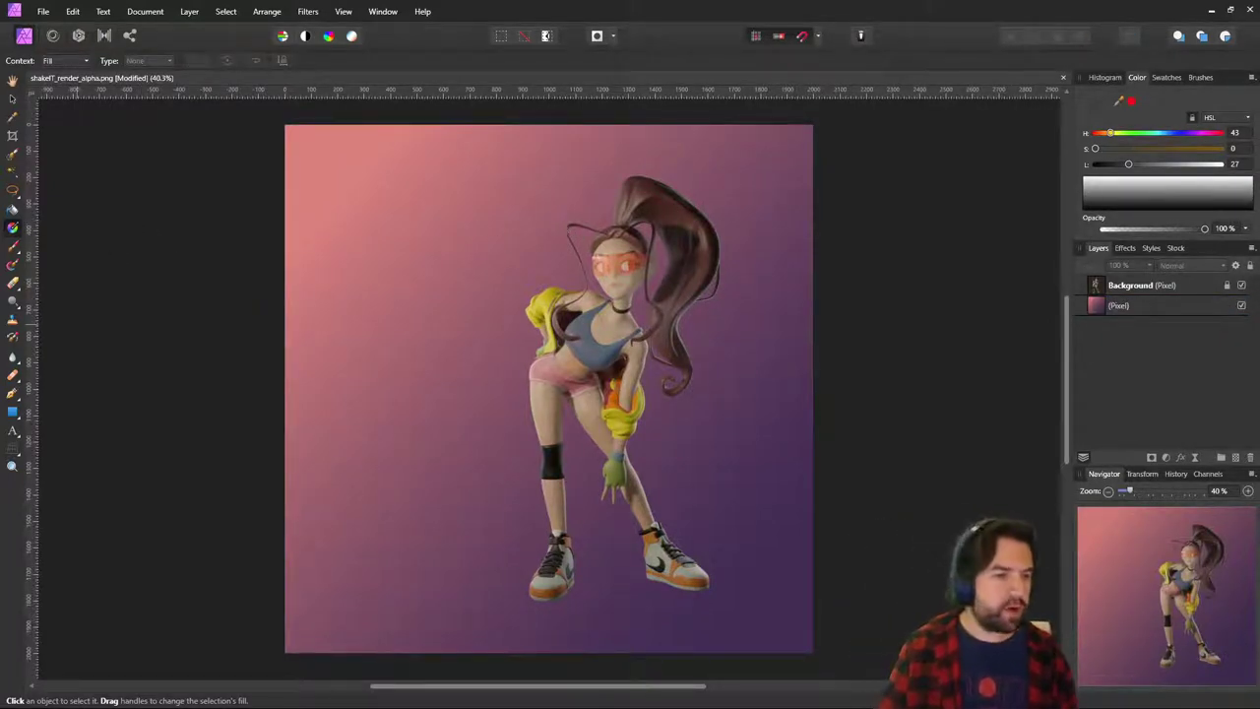
Open the "jaay" character reference artwork from the ShakeIt folder and close the folder window to compare it with the composite.
left_click(502, 708)
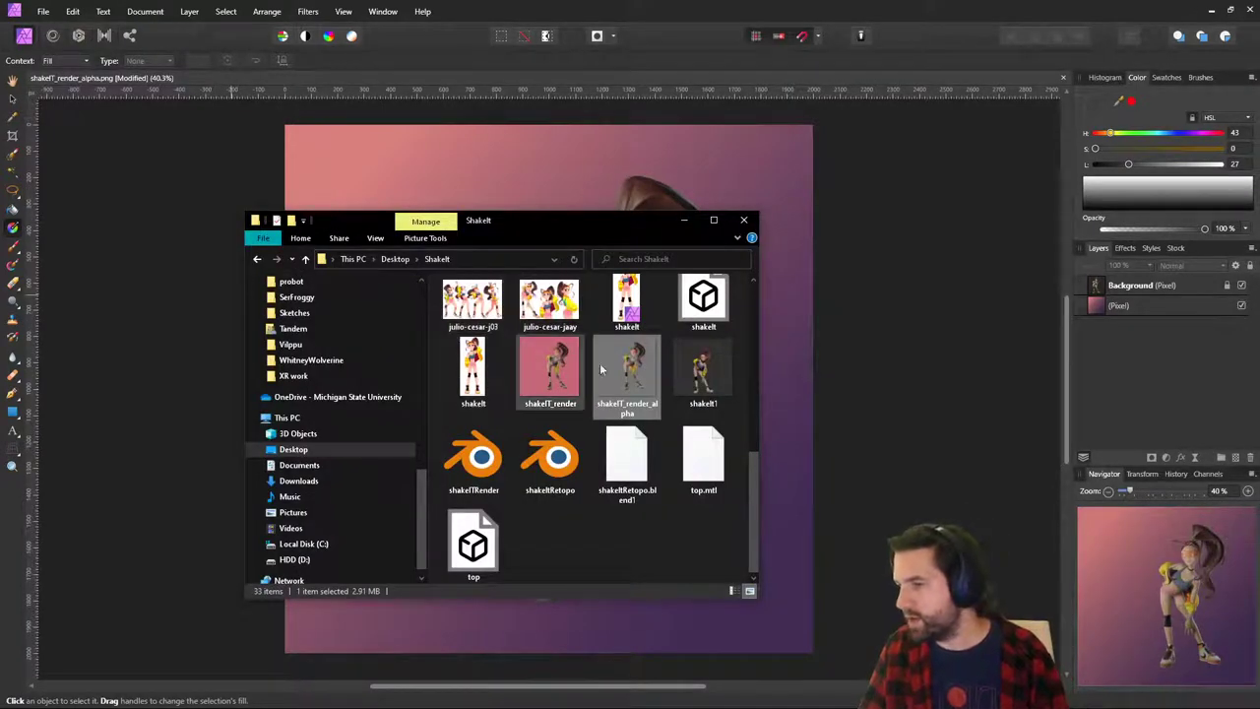
scroll(600, 370, "up", 3)
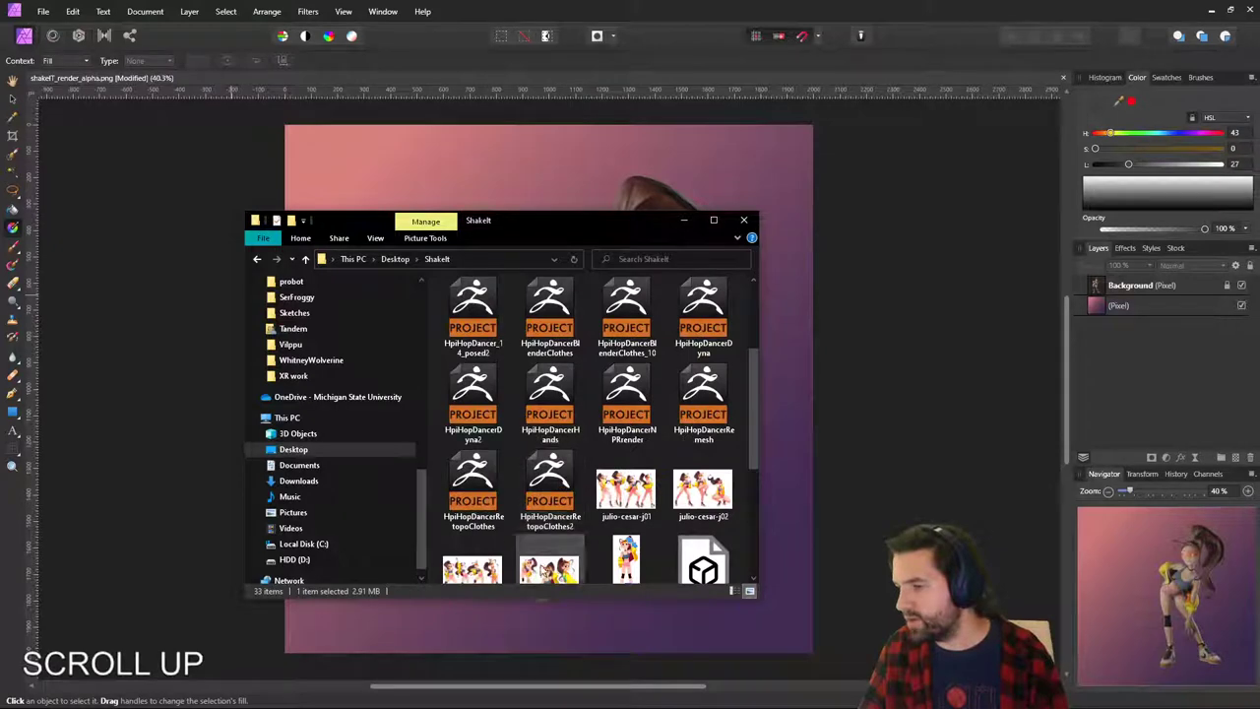
left_click(545, 567)
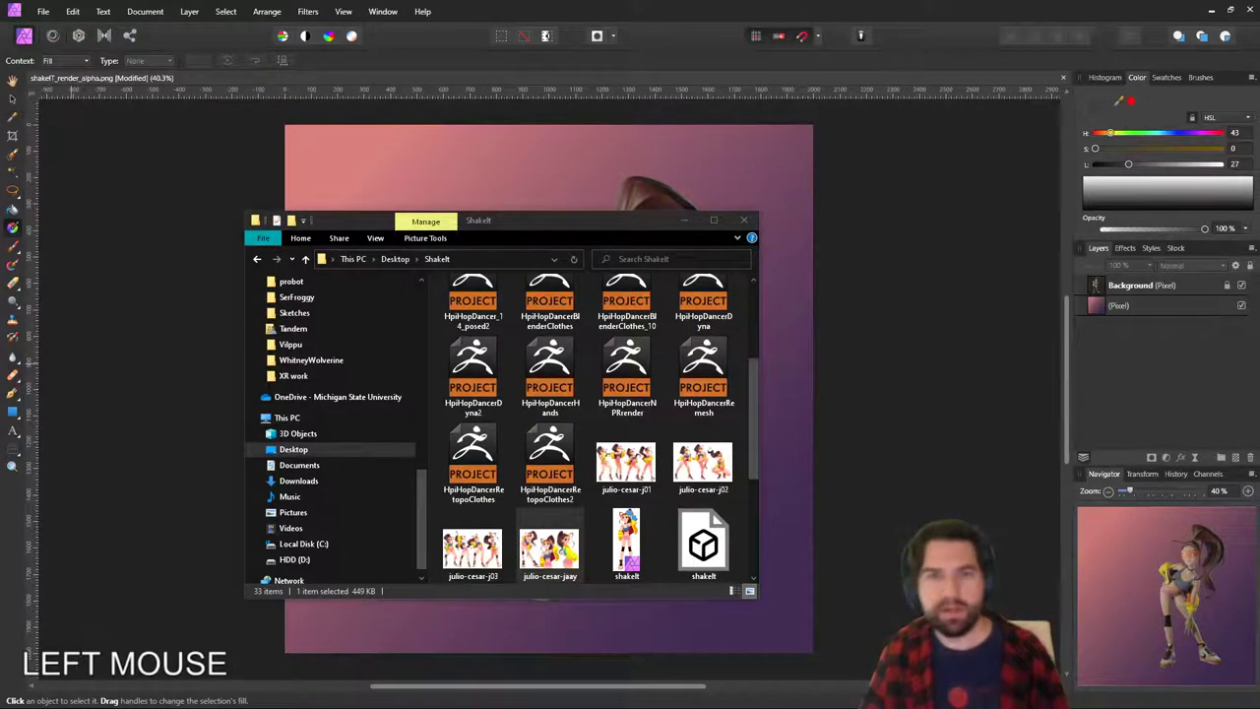
double_click(547, 551)
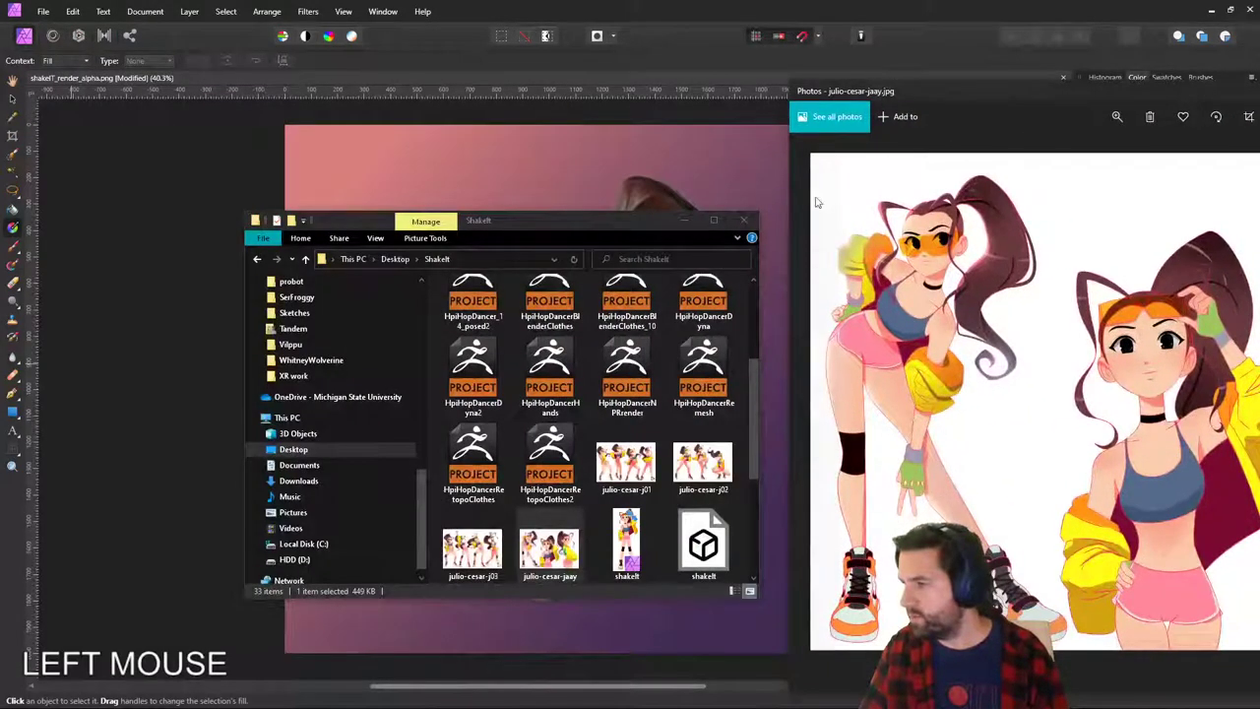
left_click(744, 220)
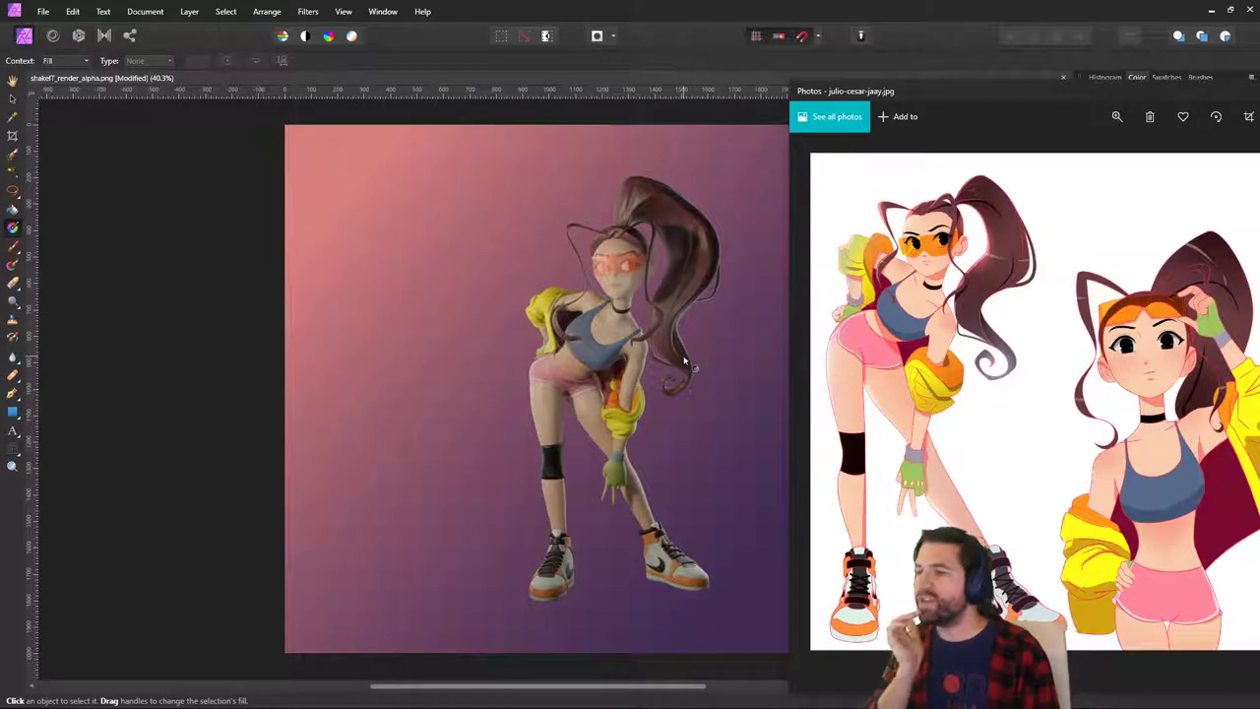
Return to the composite, add a Levels adjustment above the character's Background layer and nest it inside that layer.
left_click(166, 320)
left_click(1142, 287)
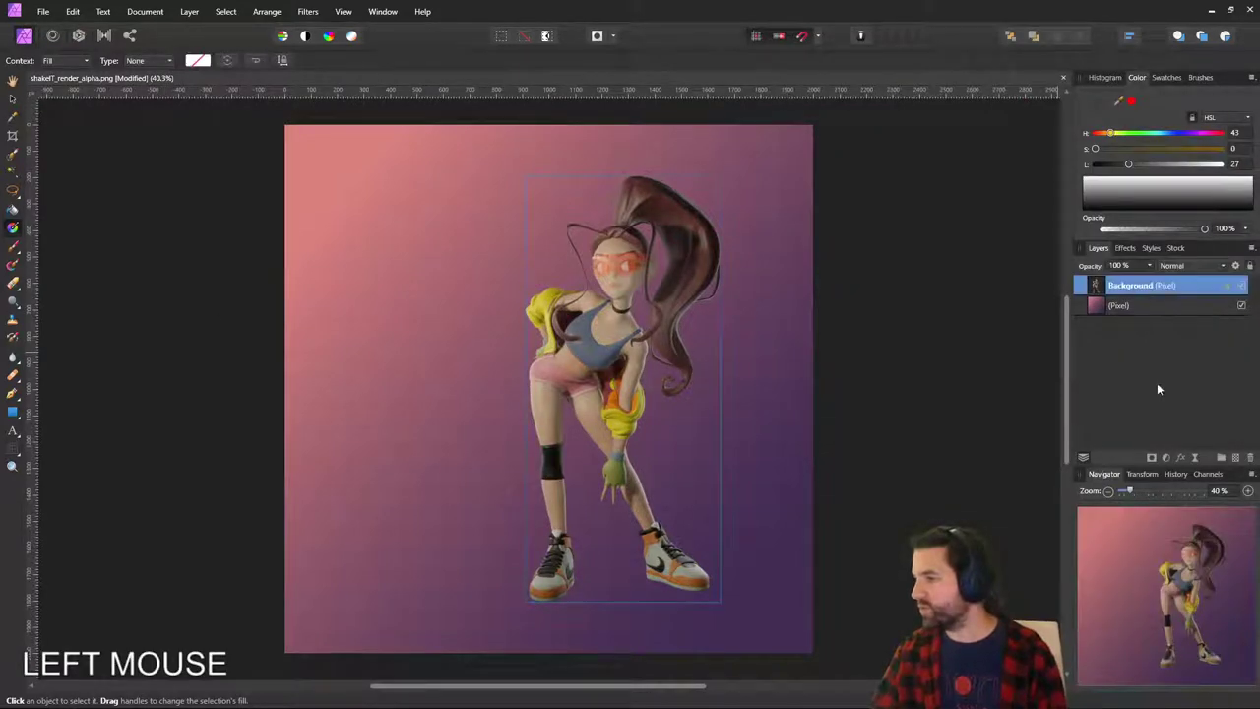
left_click(1168, 458)
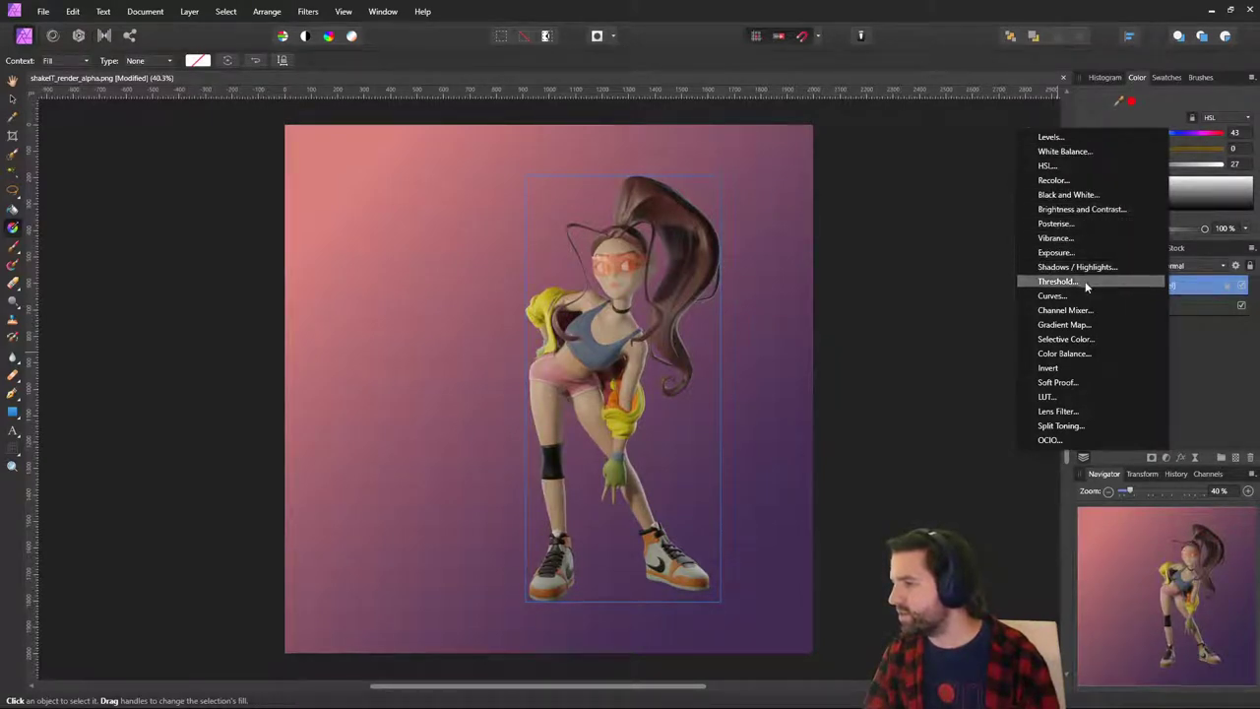
left_click(1064, 142)
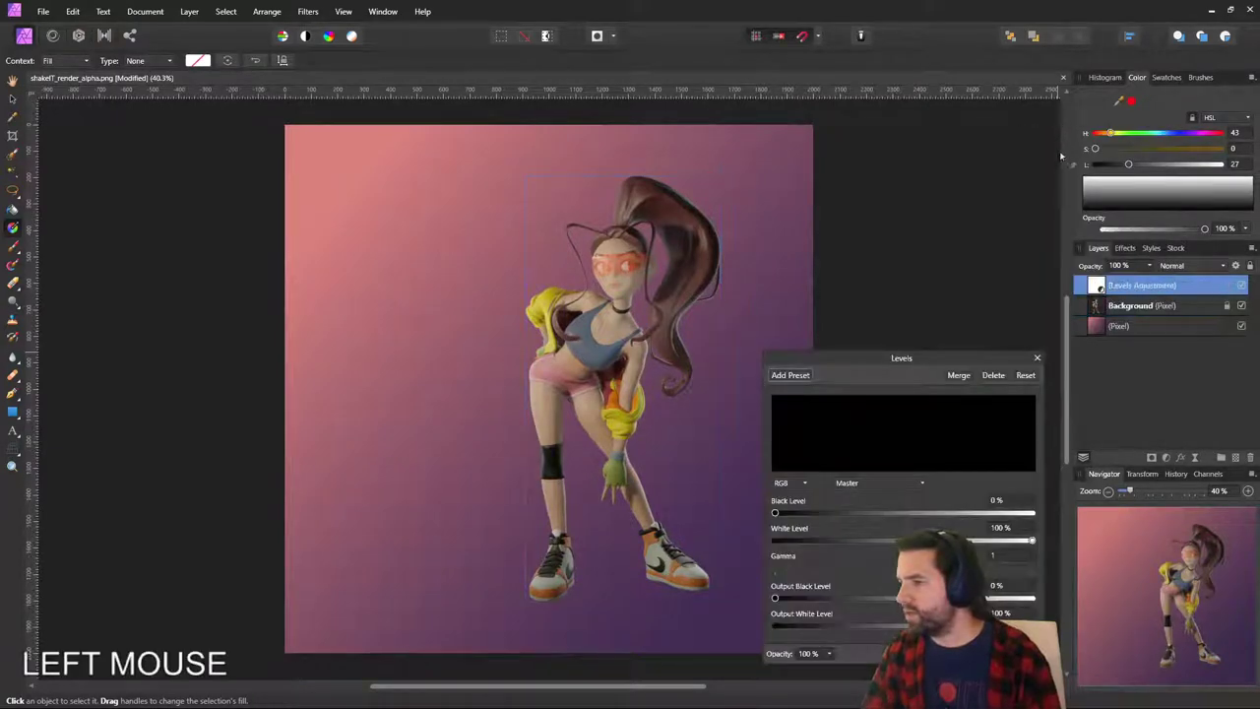
left_click_drag(811, 512, 756, 508)
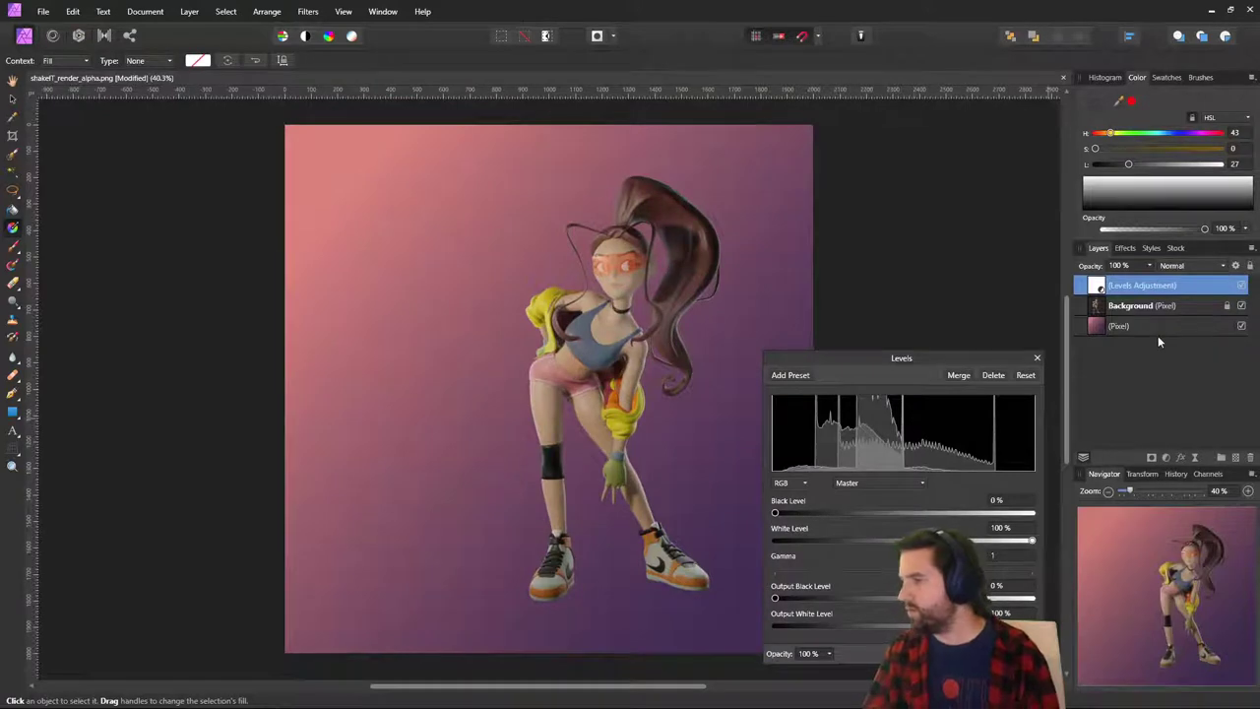
left_click(1110, 287)
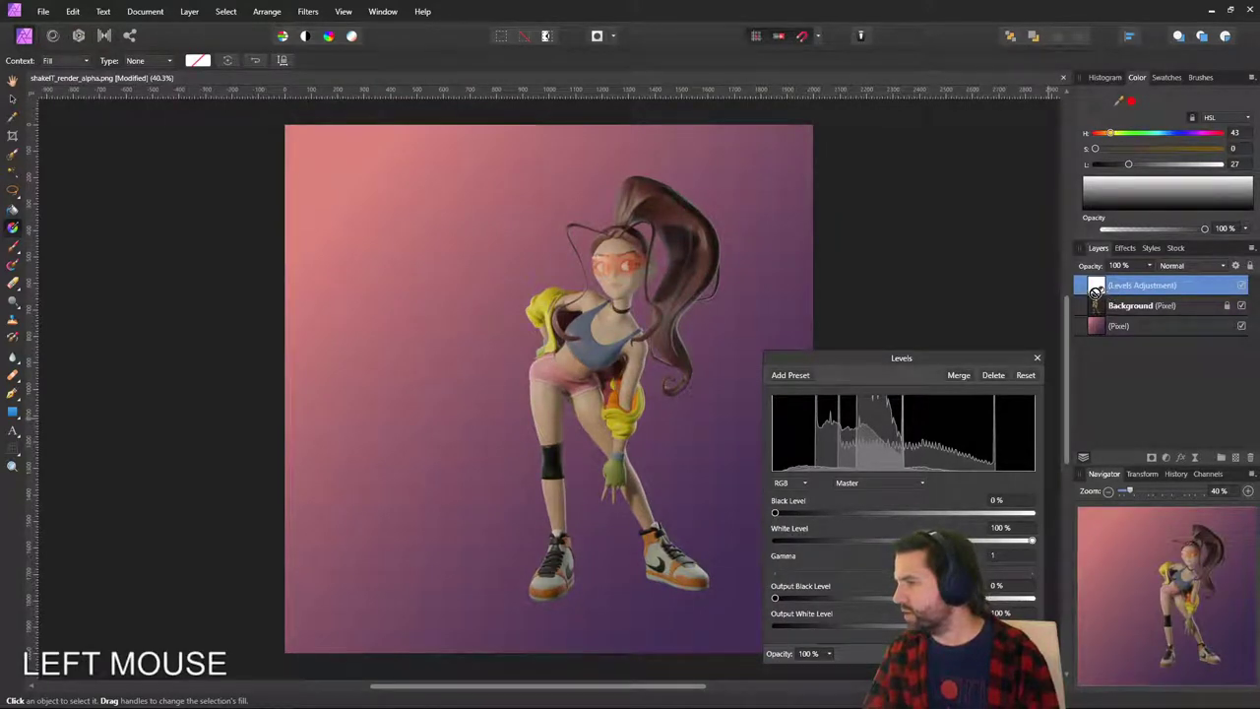
mouse_move(1096, 295)
left_mouse_down()
mouse_move(1127, 307)
mouse_move(1104, 306)
left_mouse_up()
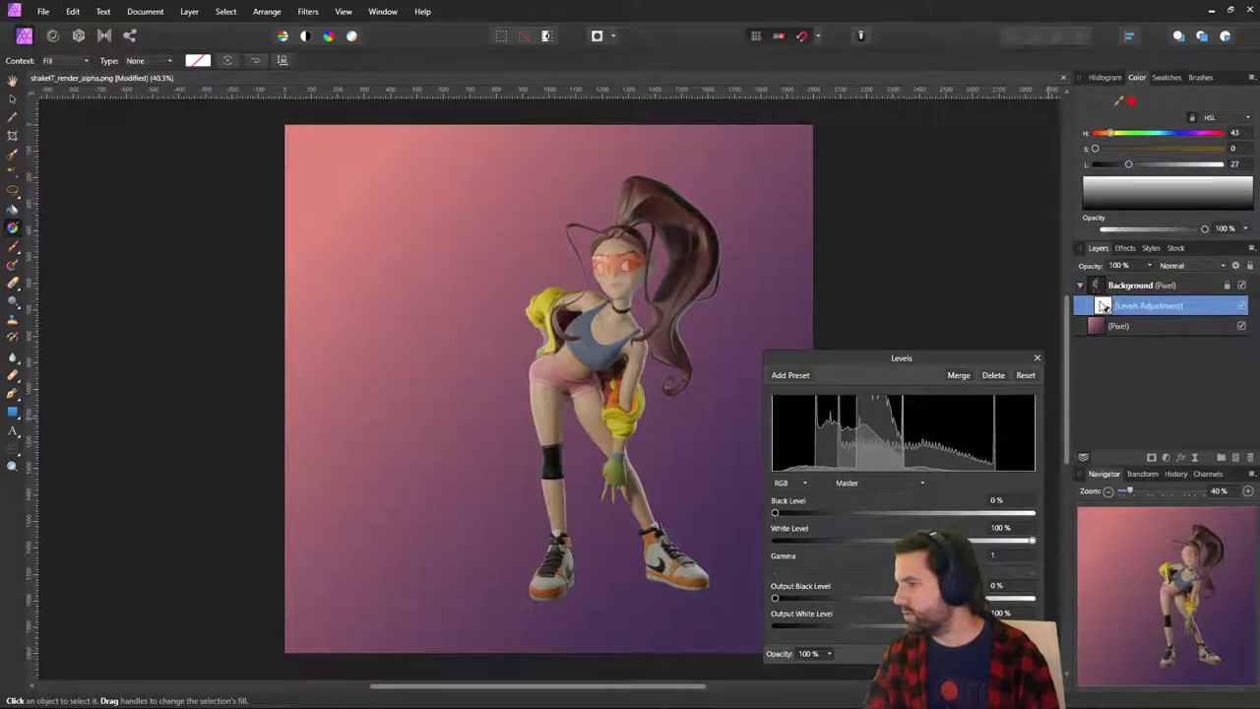
Set the nested Levels adjustment's black level to 9% to darken the character's shadows.
left_click(1103, 306)
mouse_move(775, 515)
left_mouse_down()
mouse_move(833, 515)
mouse_move(798, 515)
left_mouse_up()
mouse_move(904, 568)
left_mouse_down()
mouse_move(929, 568)
mouse_move(839, 566)
mouse_move(904, 568)
left_mouse_up()
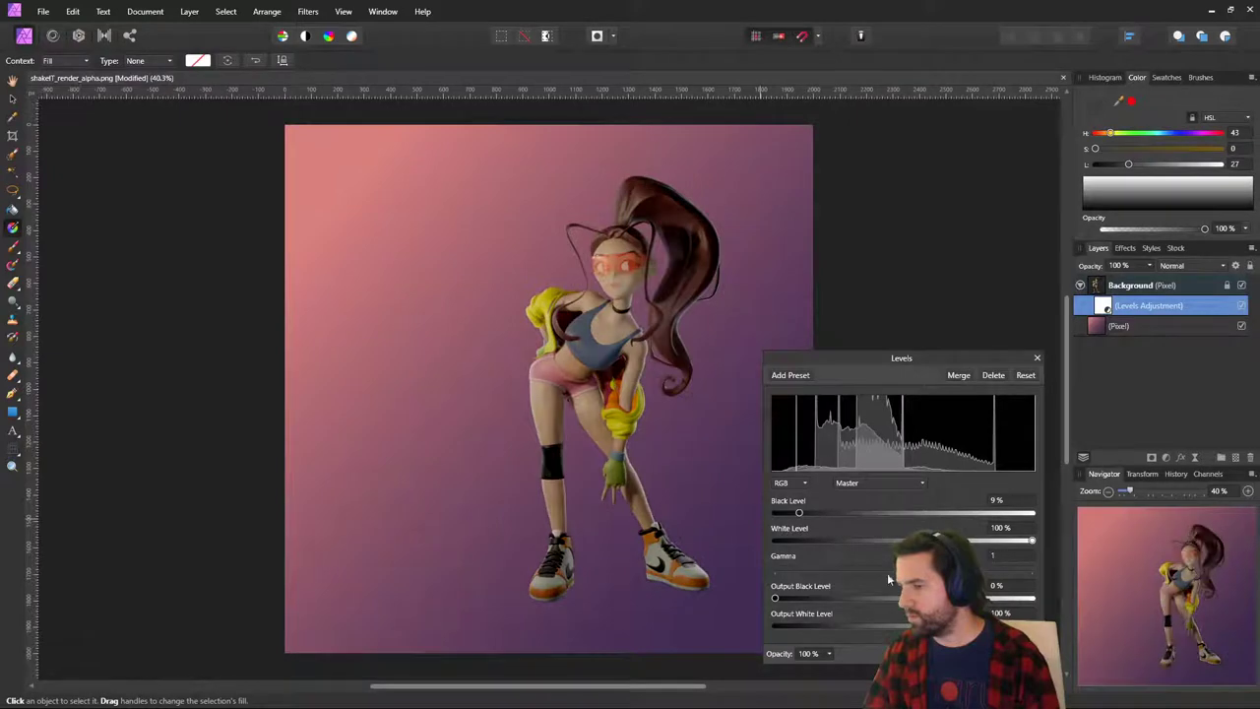
left_click_drag(776, 598, 709, 603)
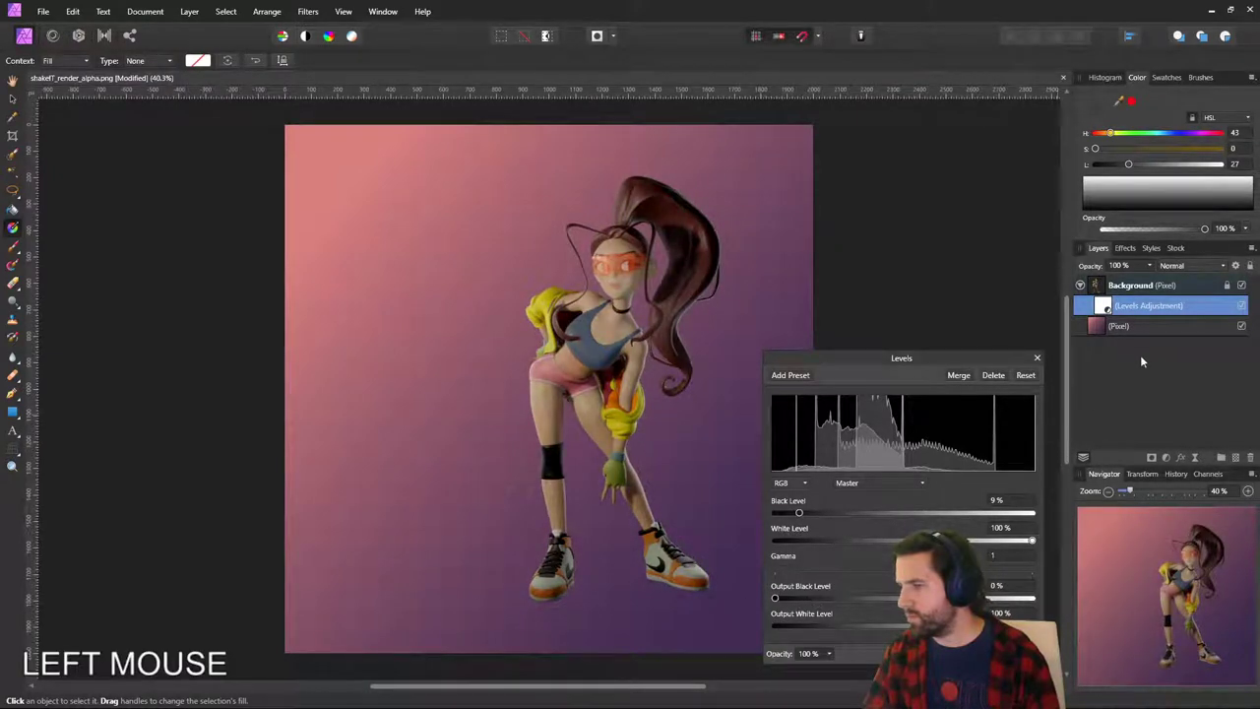
left_click(1152, 304)
left_click(1199, 311)
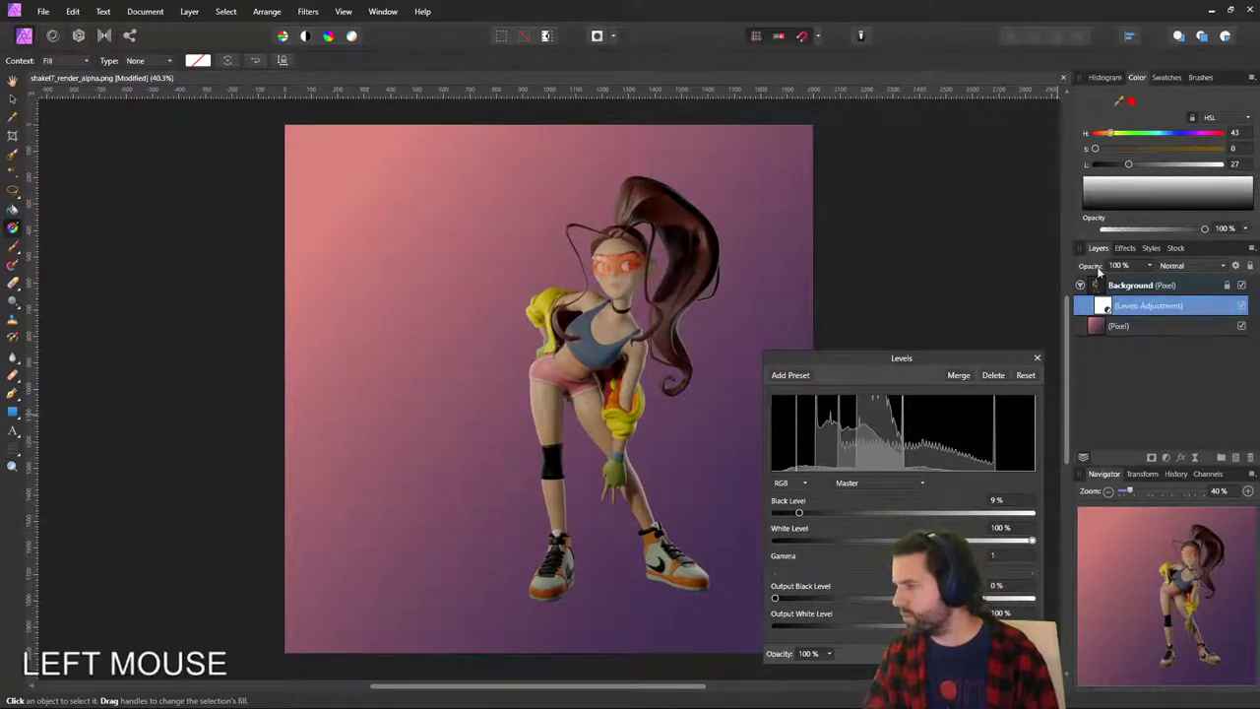
left_click(1180, 458)
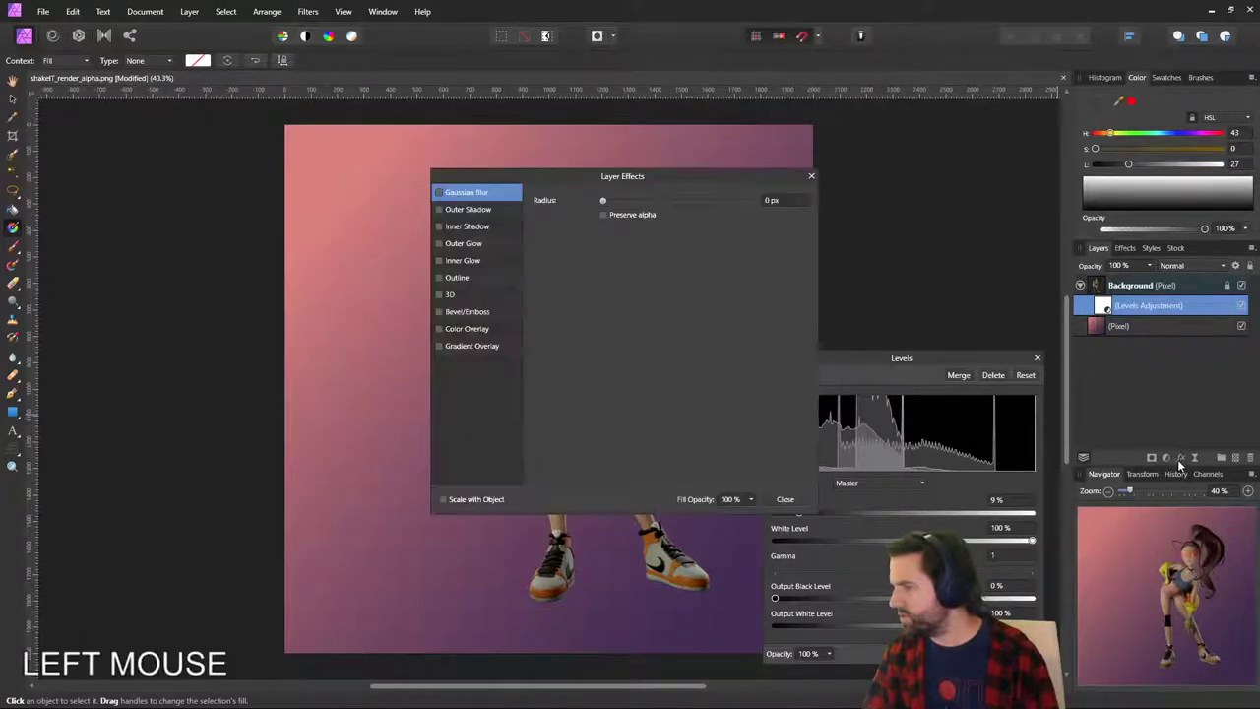
left_click(810, 177)
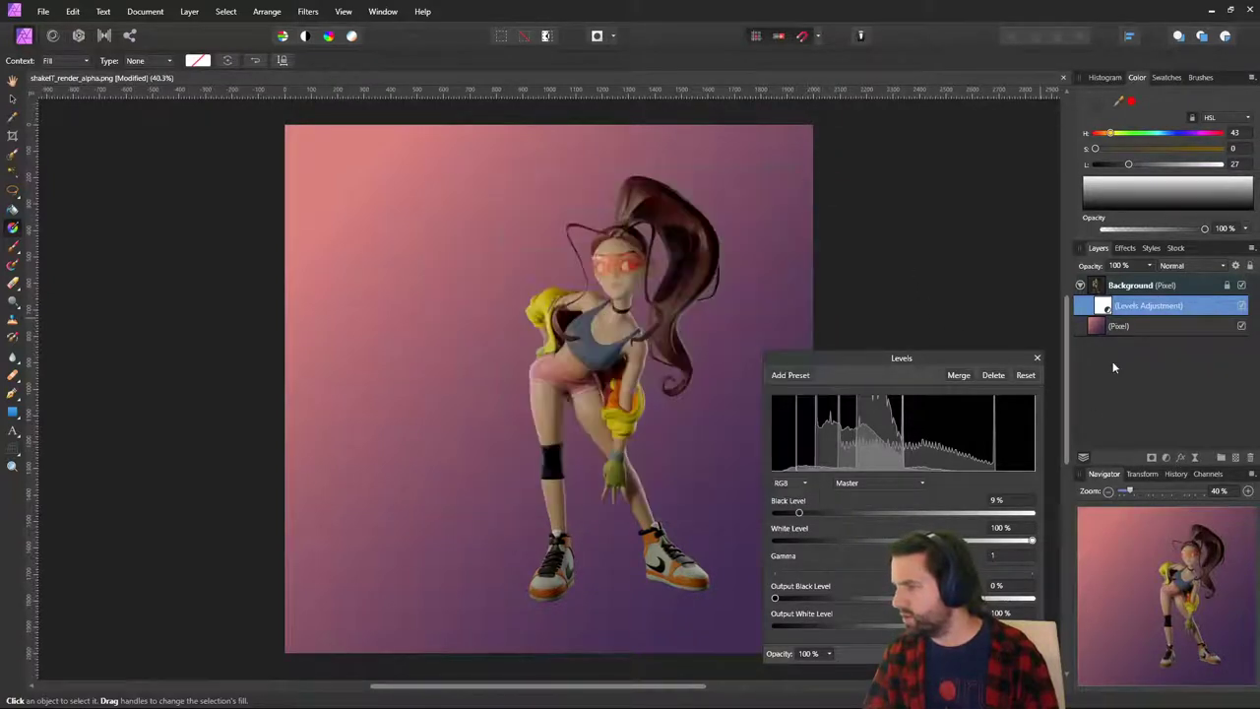
Try a Curves adjustment on the character layer, pulling the shadows down and raising the highlights into an S-curve.
left_click(1167, 458)
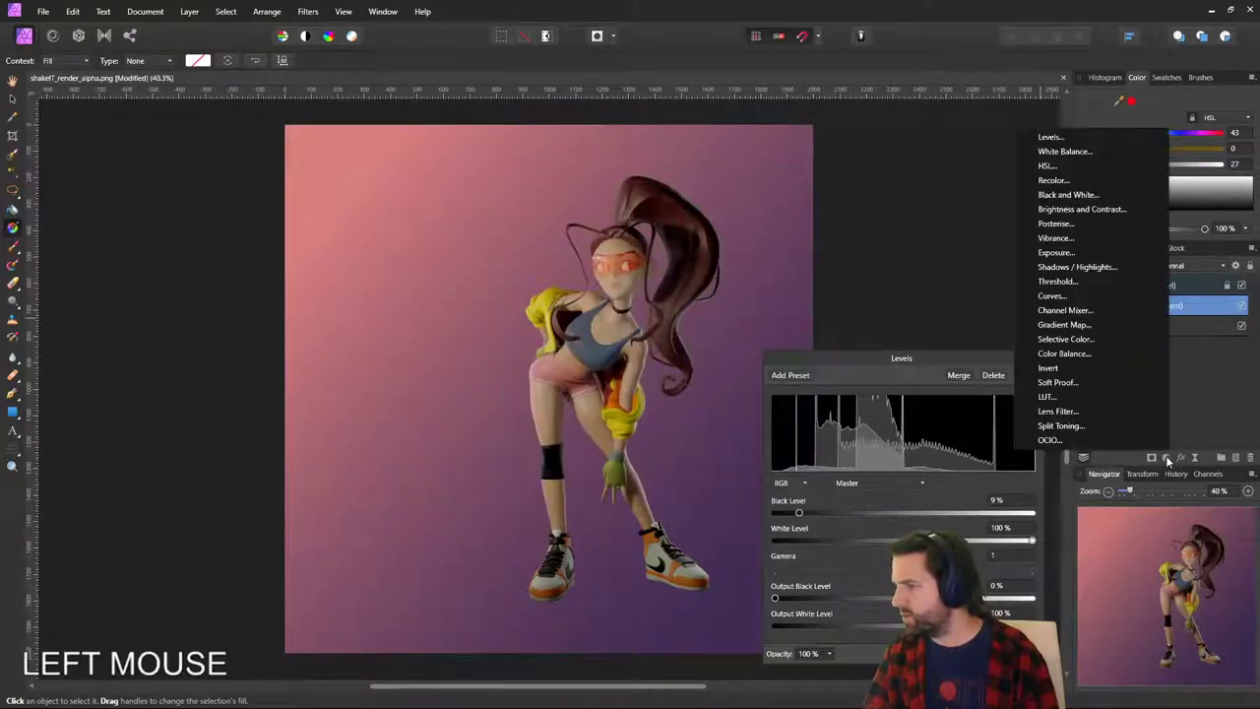
left_click(1095, 298)
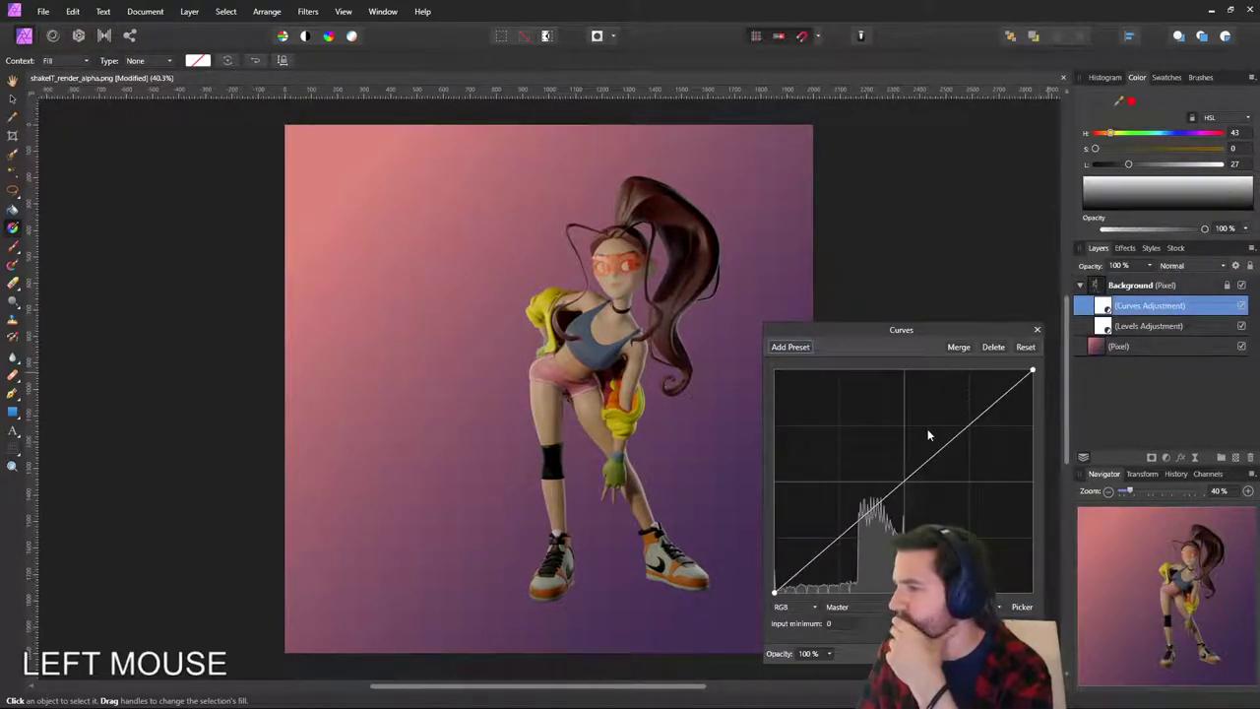
left_click_drag(970, 425, 970, 448)
left_click_drag(857, 523, 853, 554)
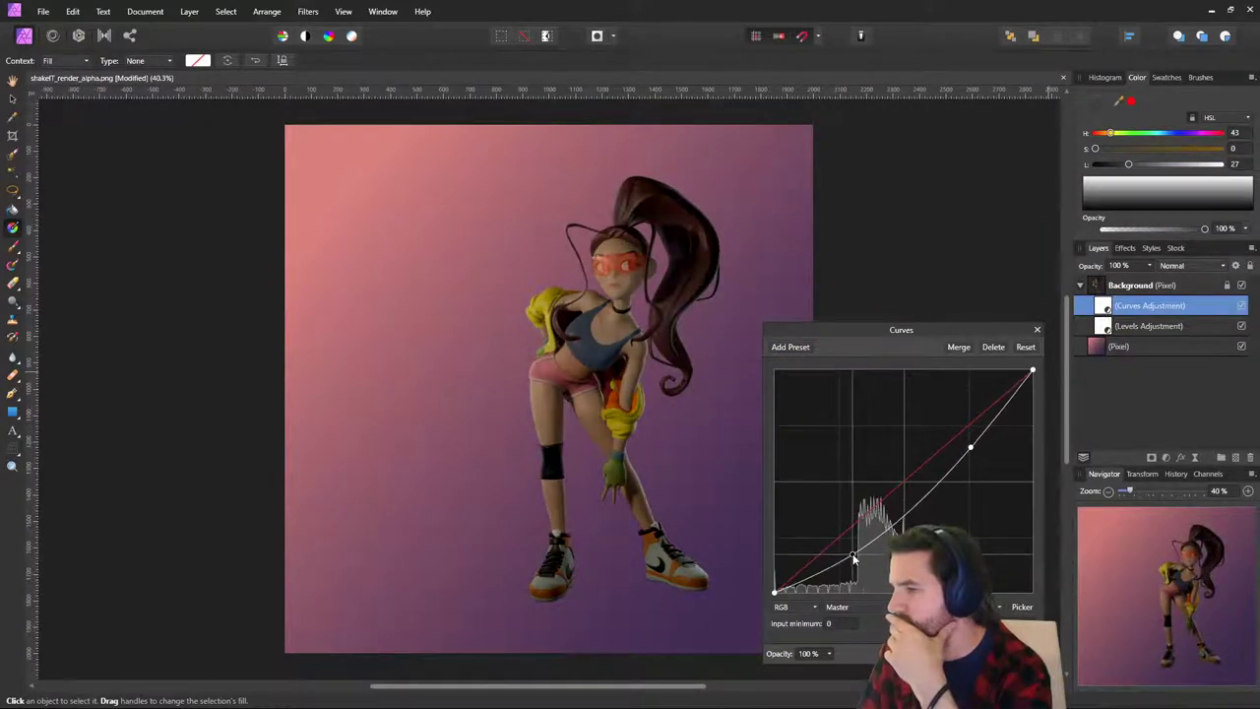
left_click(970, 450)
left_click_drag(970, 450, 954, 412)
left_click_drag(853, 543, 846, 538)
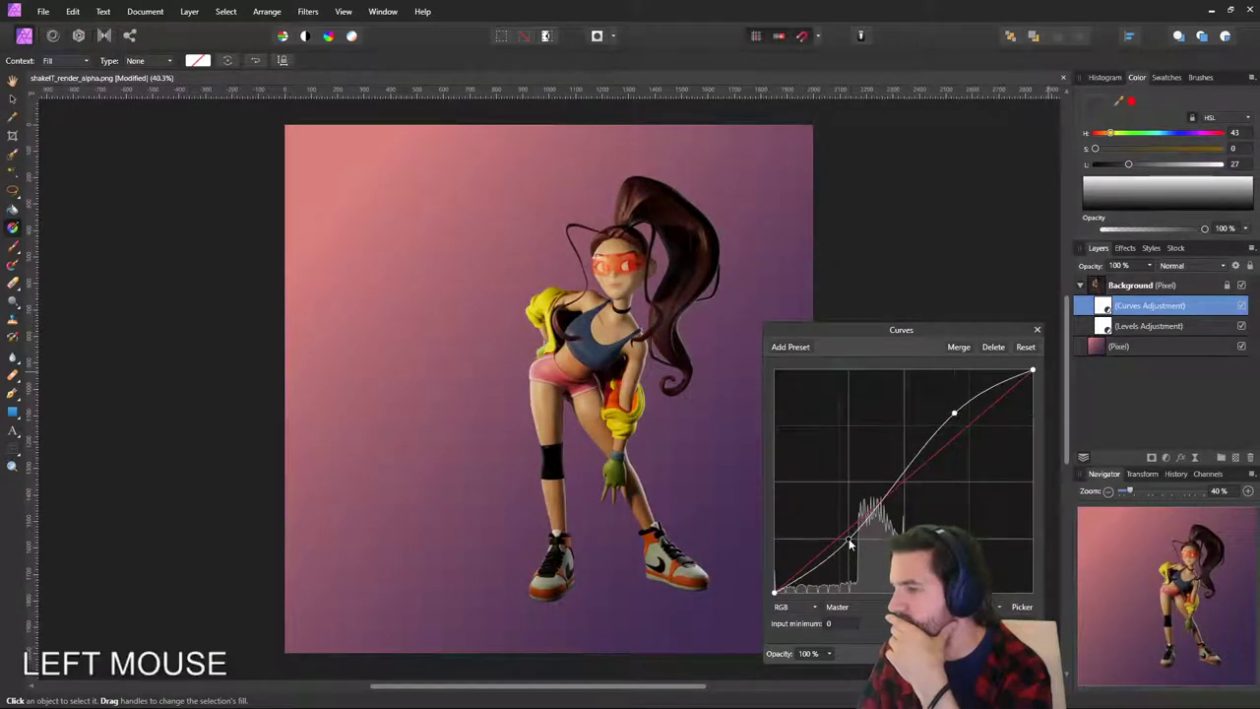
left_click_drag(958, 414, 984, 394)
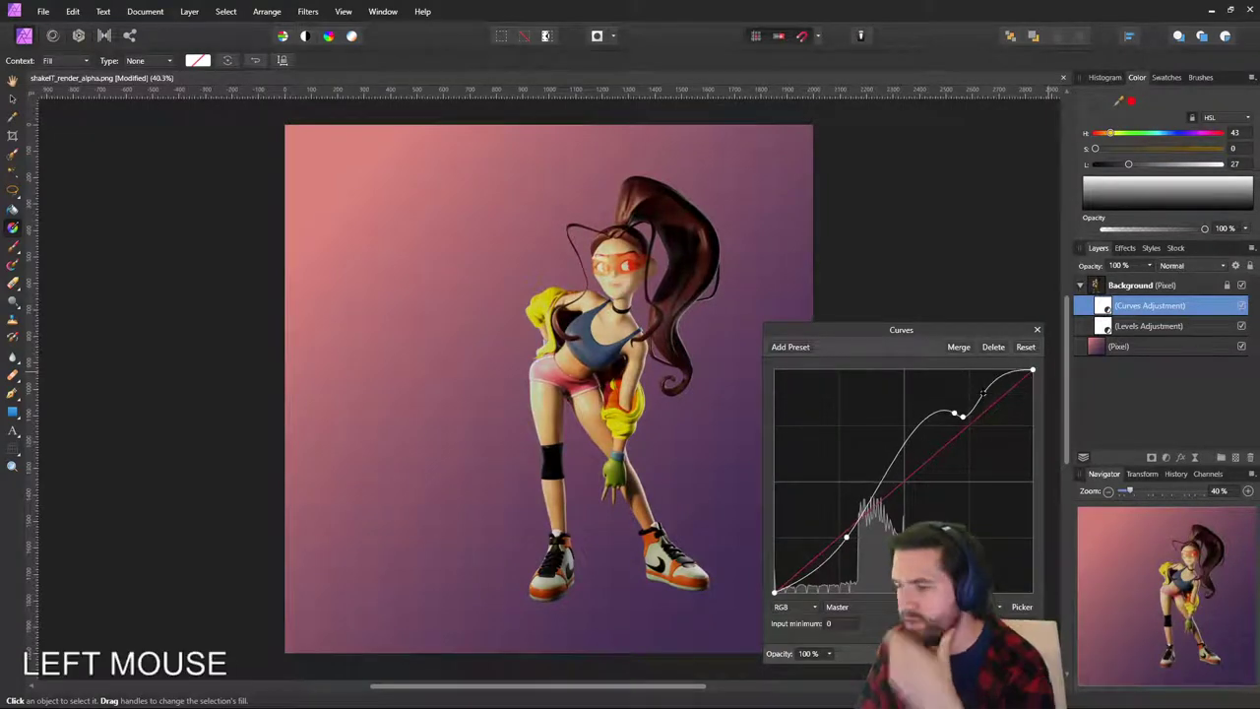
Undo the Curves adjustment and delete the Levels adjustment from the character layer.
key("ctrl+z")
key("ctrl+z")
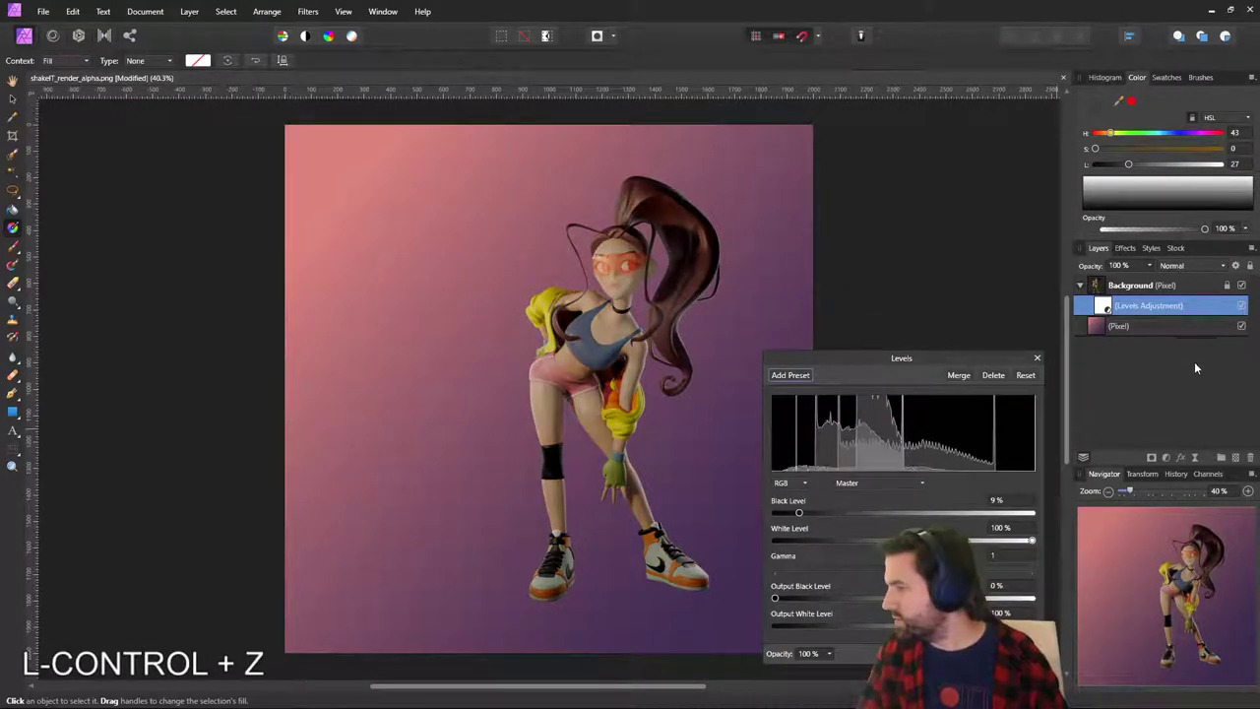
left_click(1196, 331)
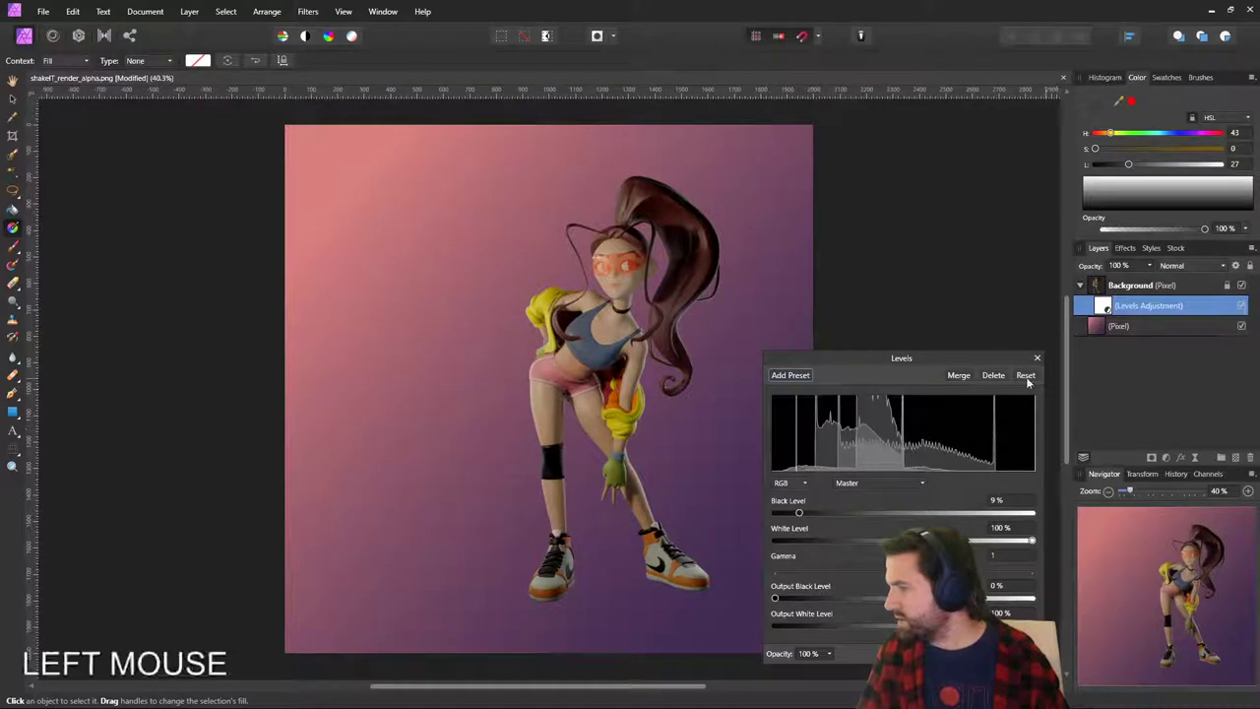
left_click(988, 376)
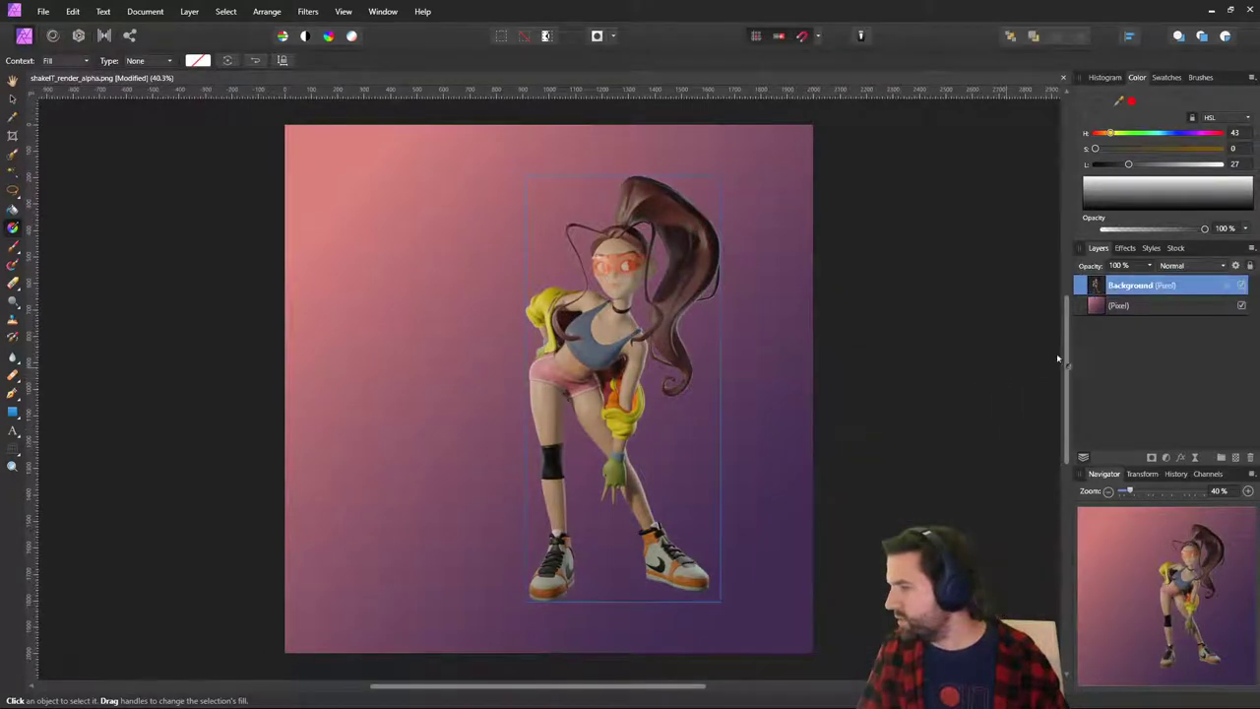
Add a Curves adjustment shaped as a gentle S-curve and nest it inside the character's Background layer.
left_click(1167, 459)
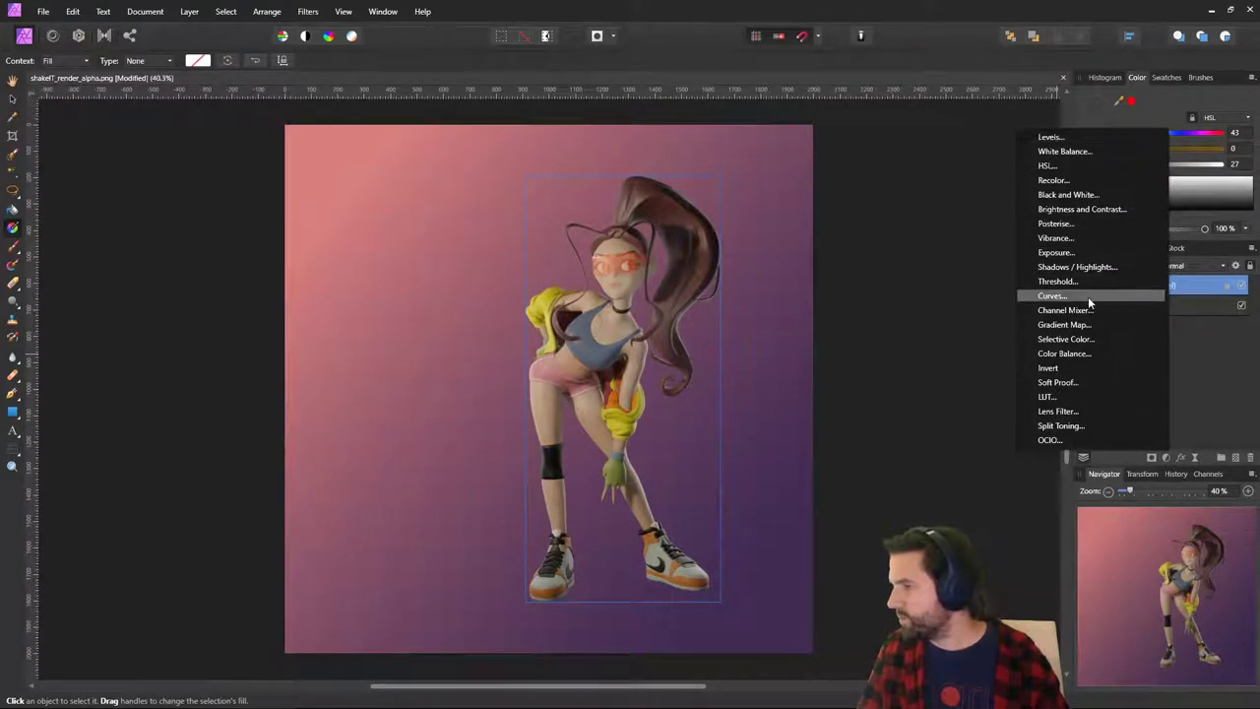
left_click(1052, 296)
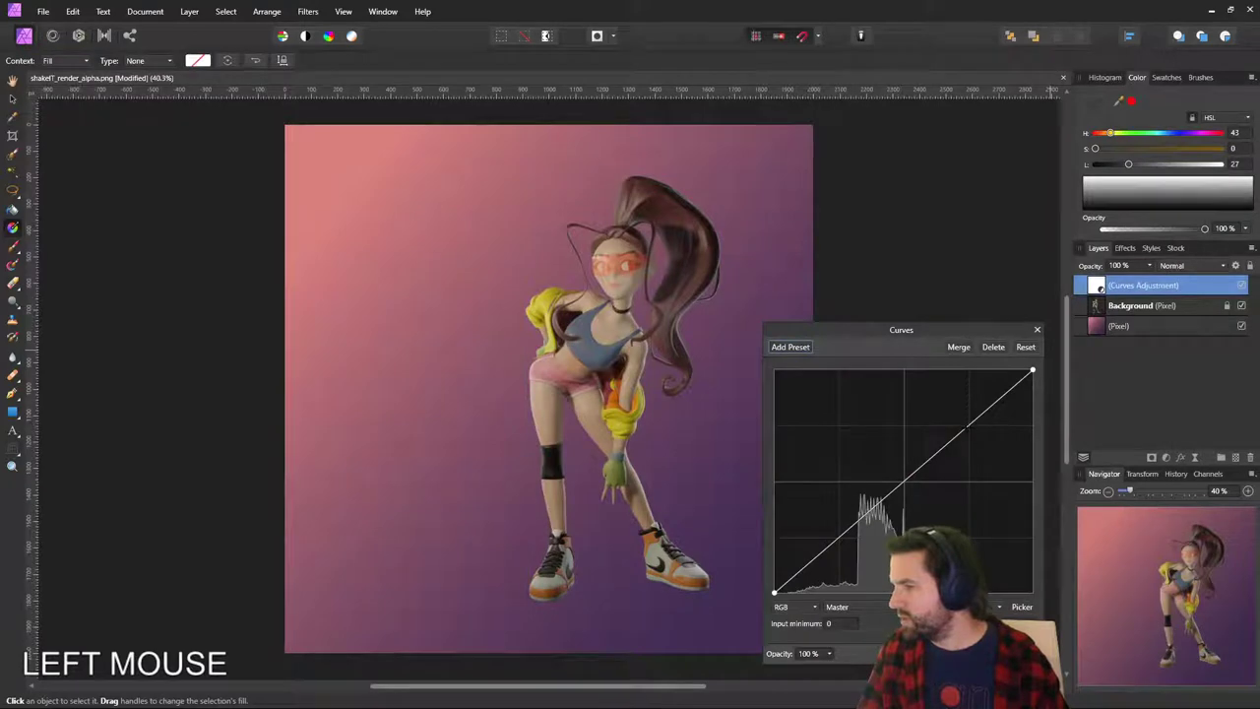
left_click_drag(971, 427, 965, 418)
left_click_drag(847, 522, 857, 534)
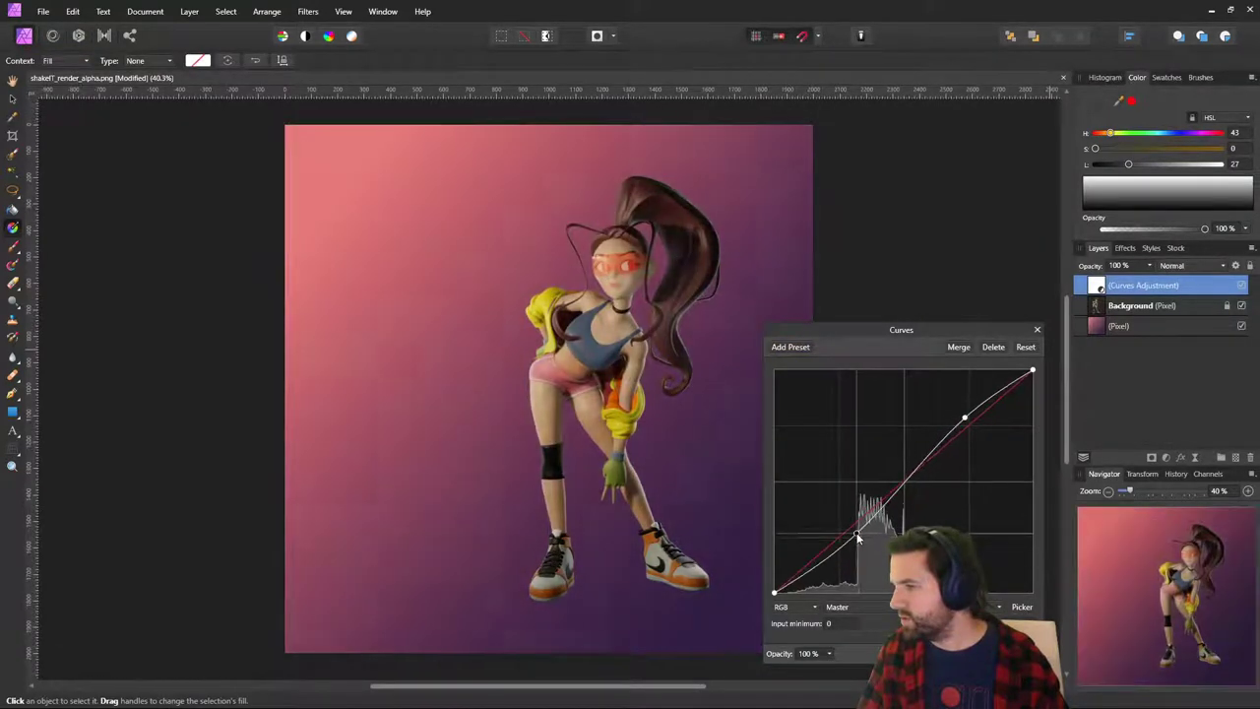
left_click_drag(1097, 287, 1116, 318)
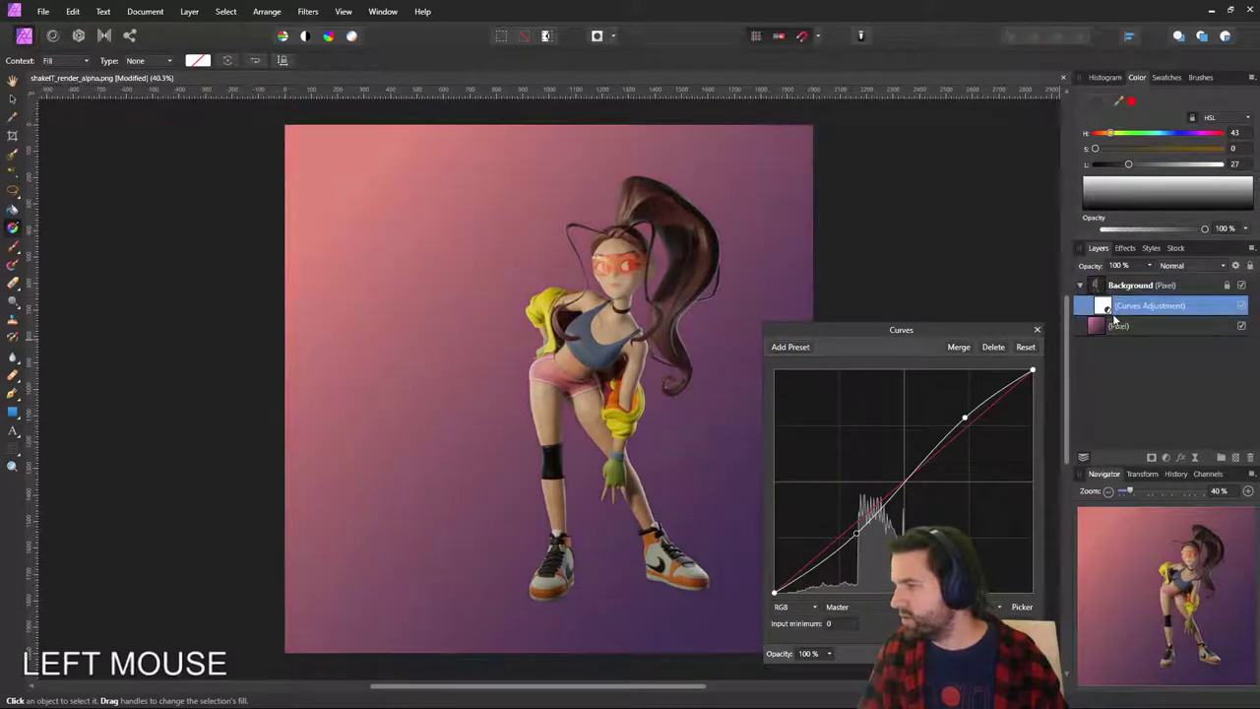
Raise the curve's highlight point to brighten the character, fine-tune the shadow point and compare with the Curves adjustment off and on.
left_click_drag(966, 418, 954, 399)
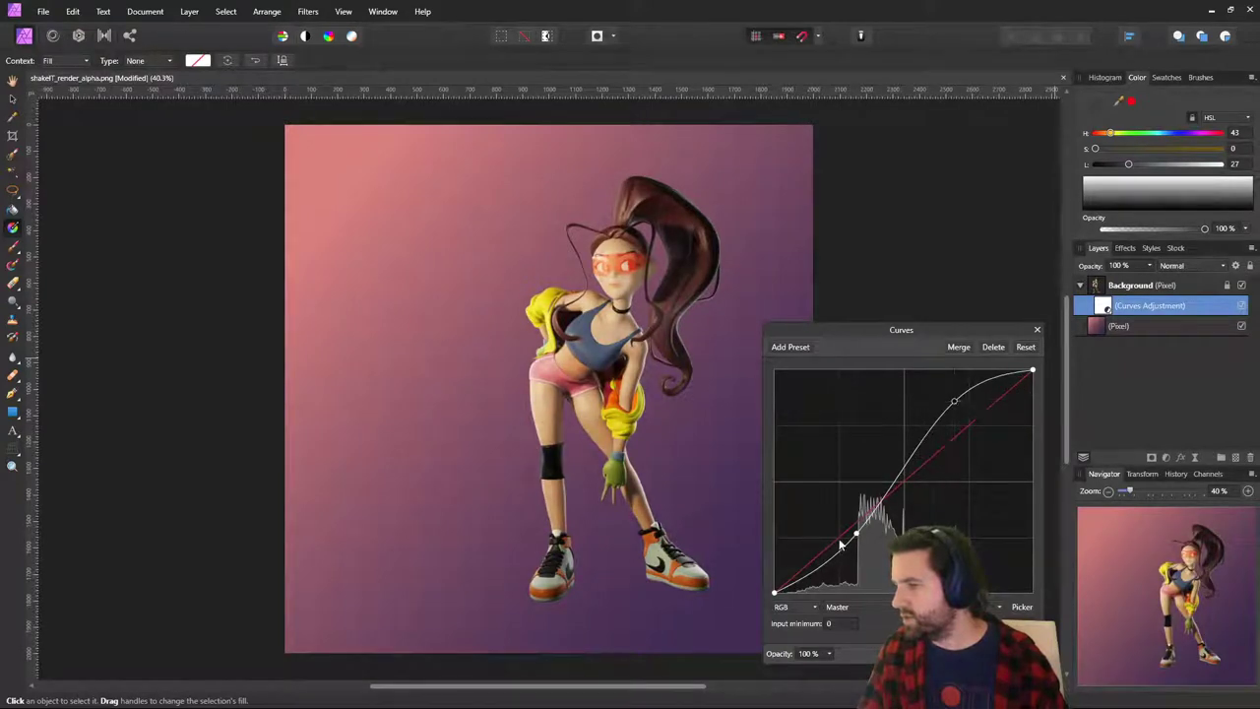
left_click_drag(857, 533, 852, 532)
left_click(1241, 307)
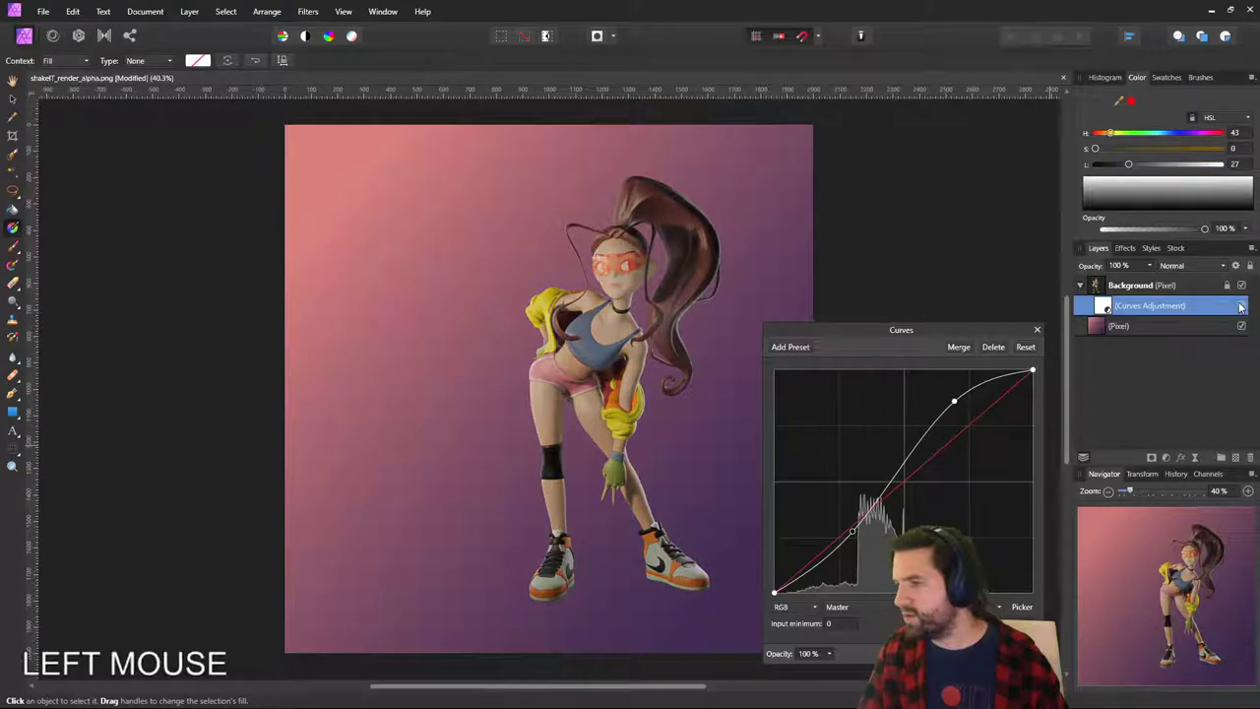
left_click(1241, 306)
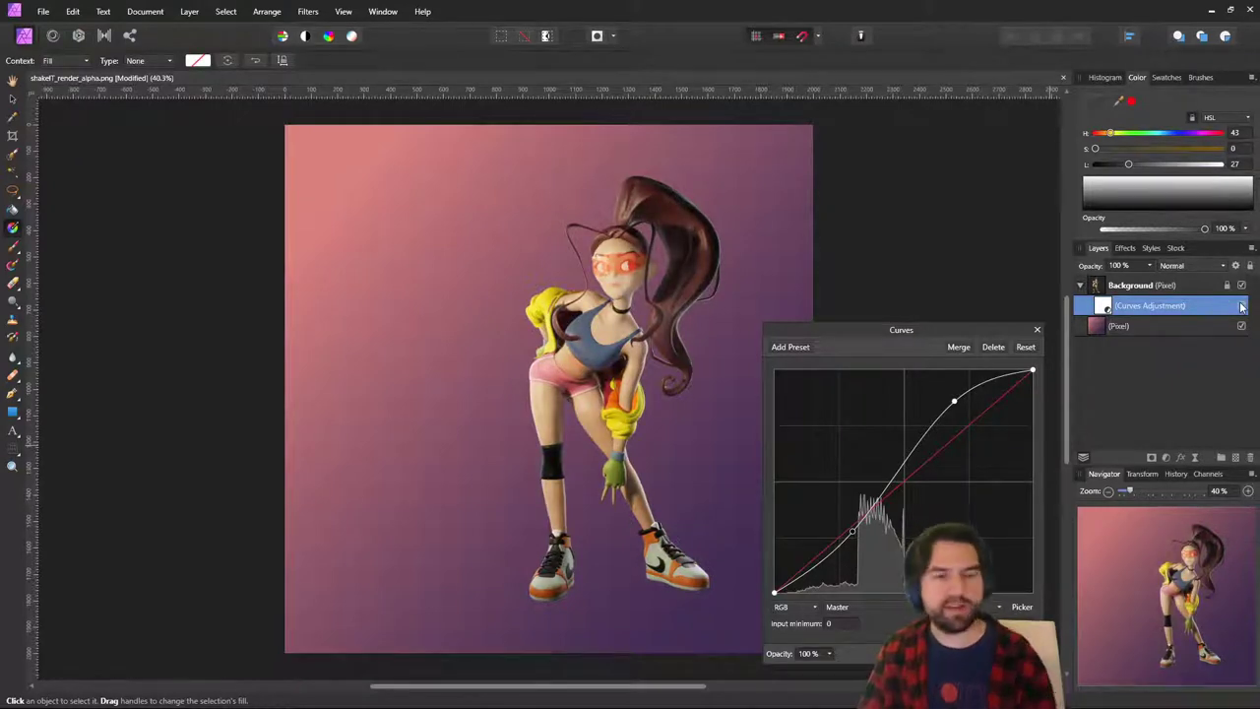
left_click(956, 405)
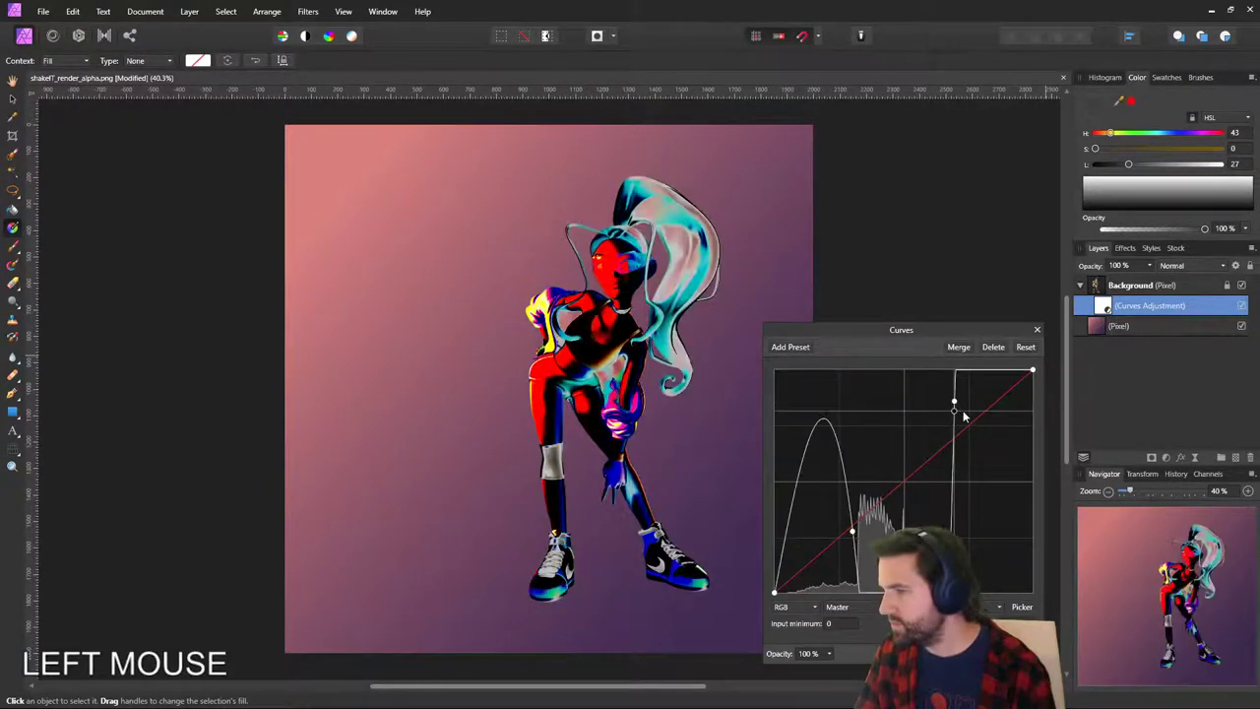
key("ctrl+z")
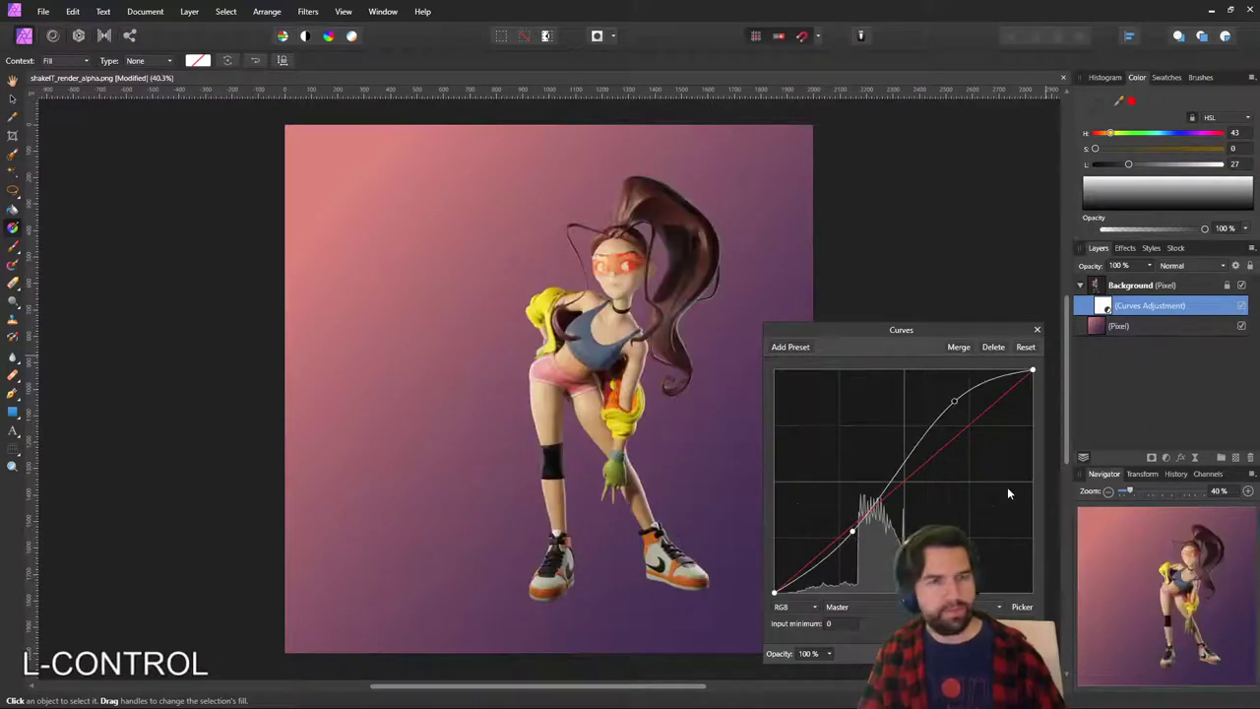
left_click(1181, 457)
left_click(813, 177)
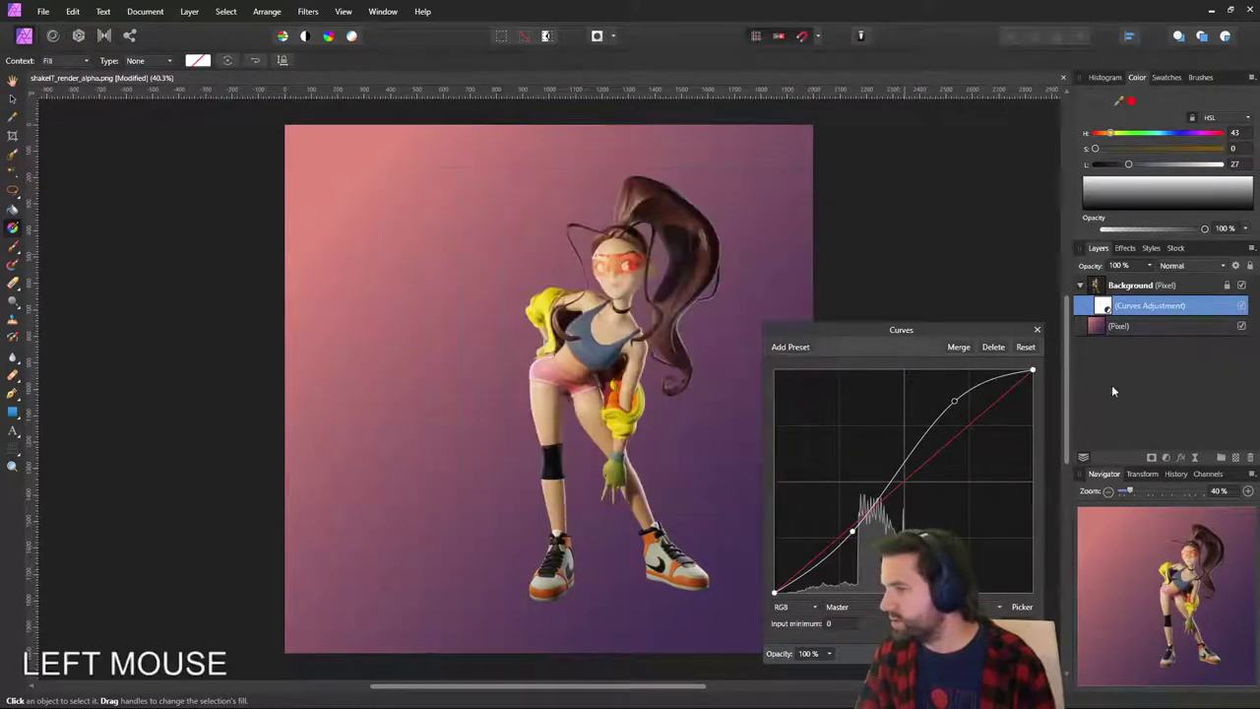
Add a Vibrance adjustment inside the character layer and set its vibrance to 43%.
left_click(1167, 457)
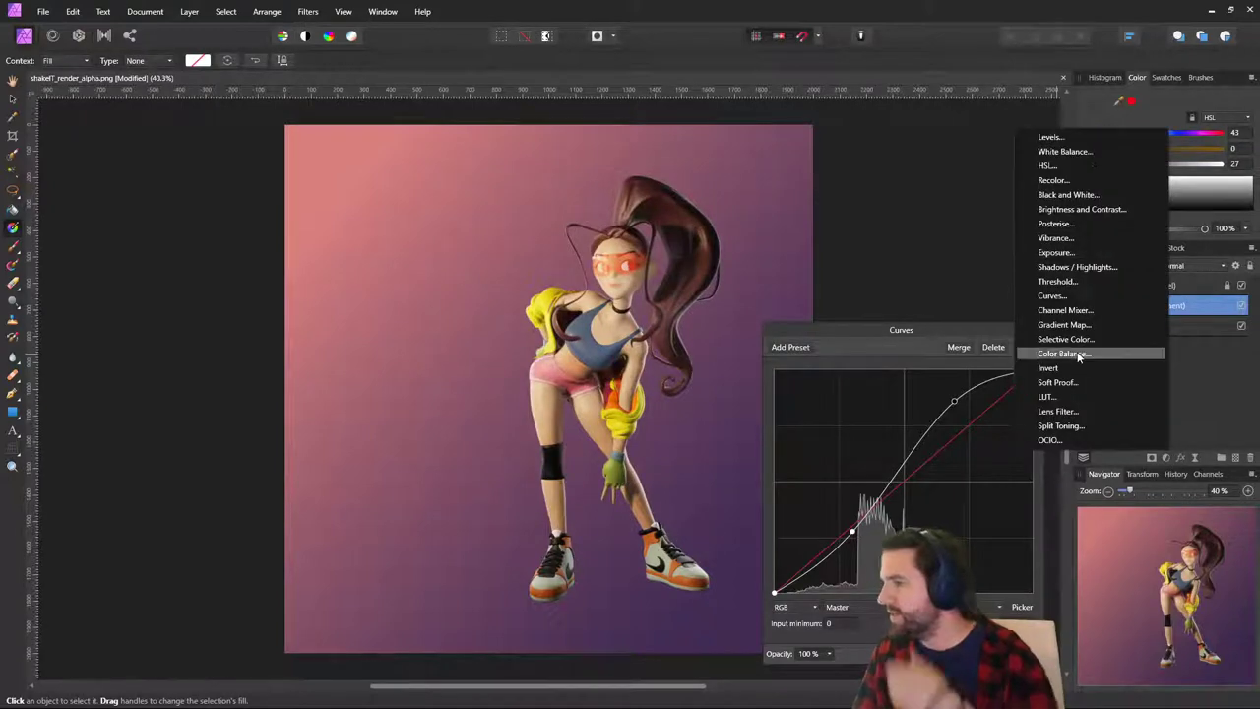
left_click(1096, 236)
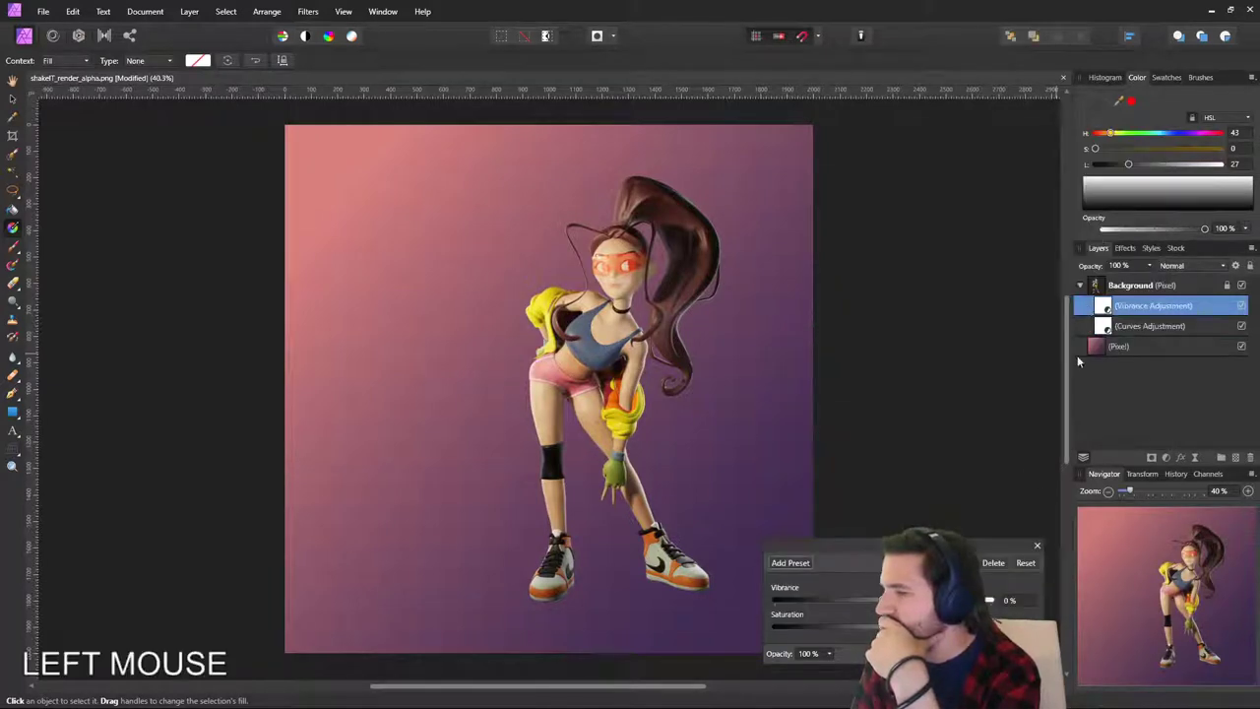
left_click_drag(883, 600, 931, 600)
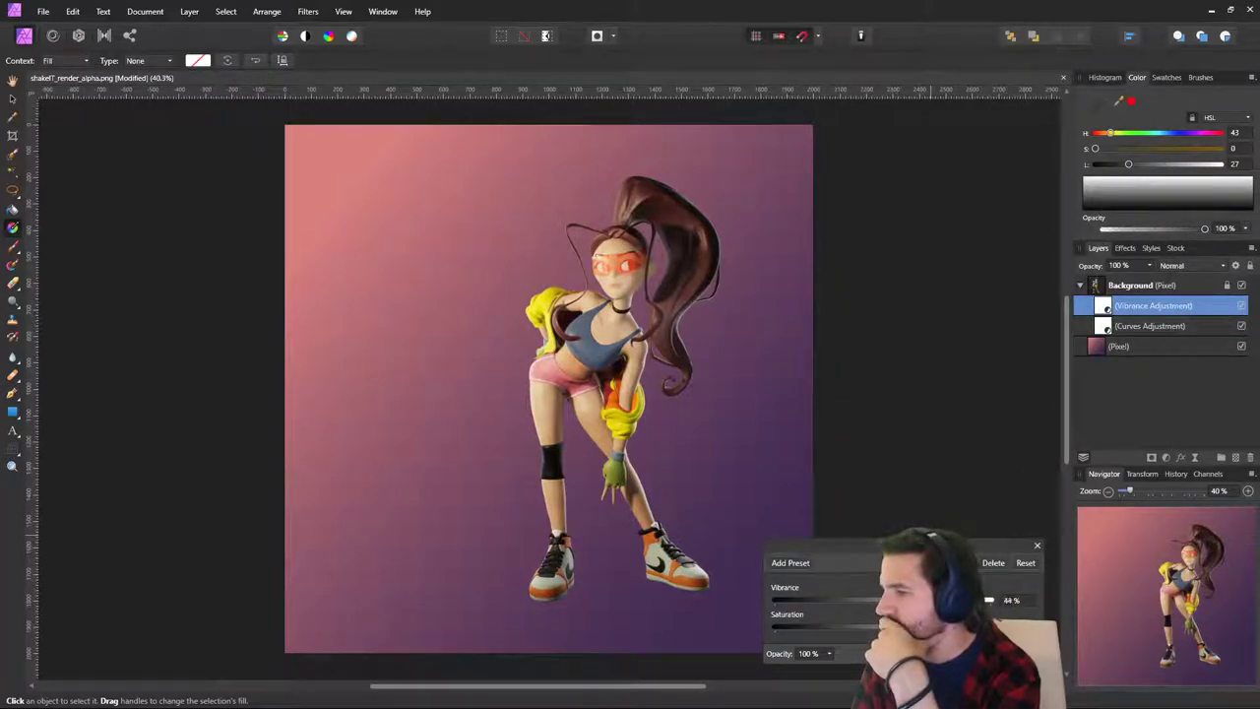
left_click_drag(1039, 598, 937, 600)
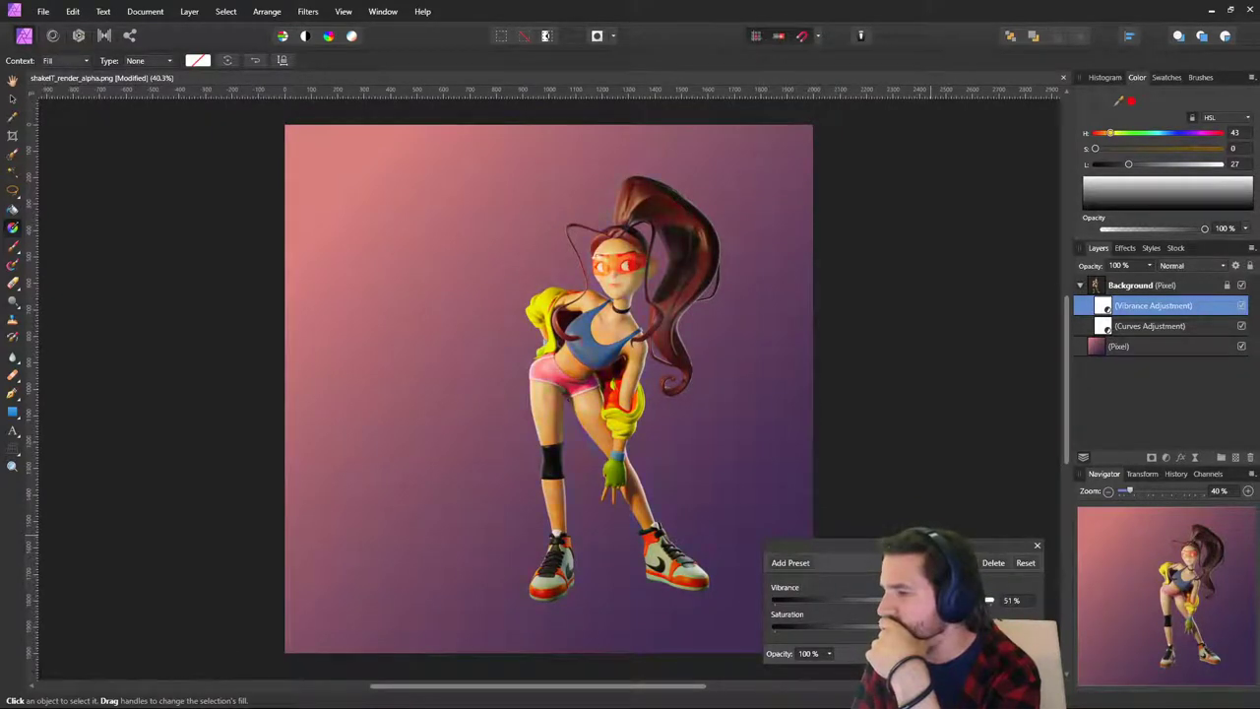
left_click_drag(937, 601, 968, 601)
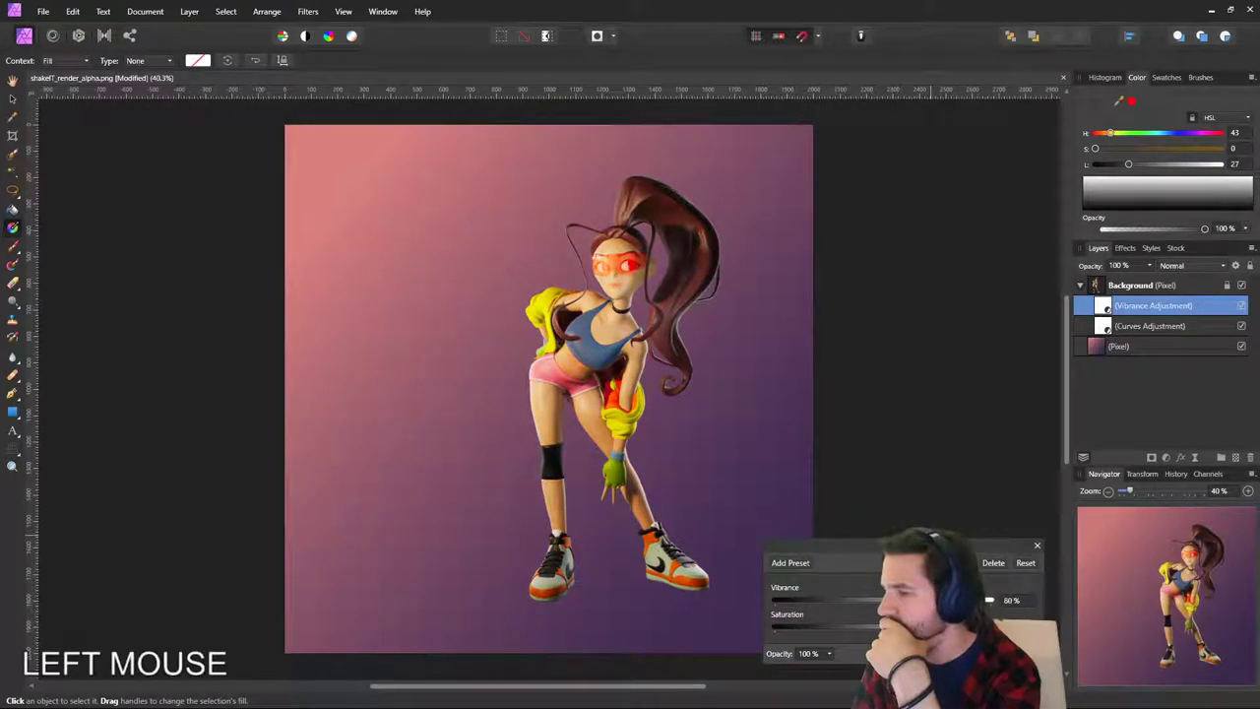
left_click_drag(859, 601, 833, 601)
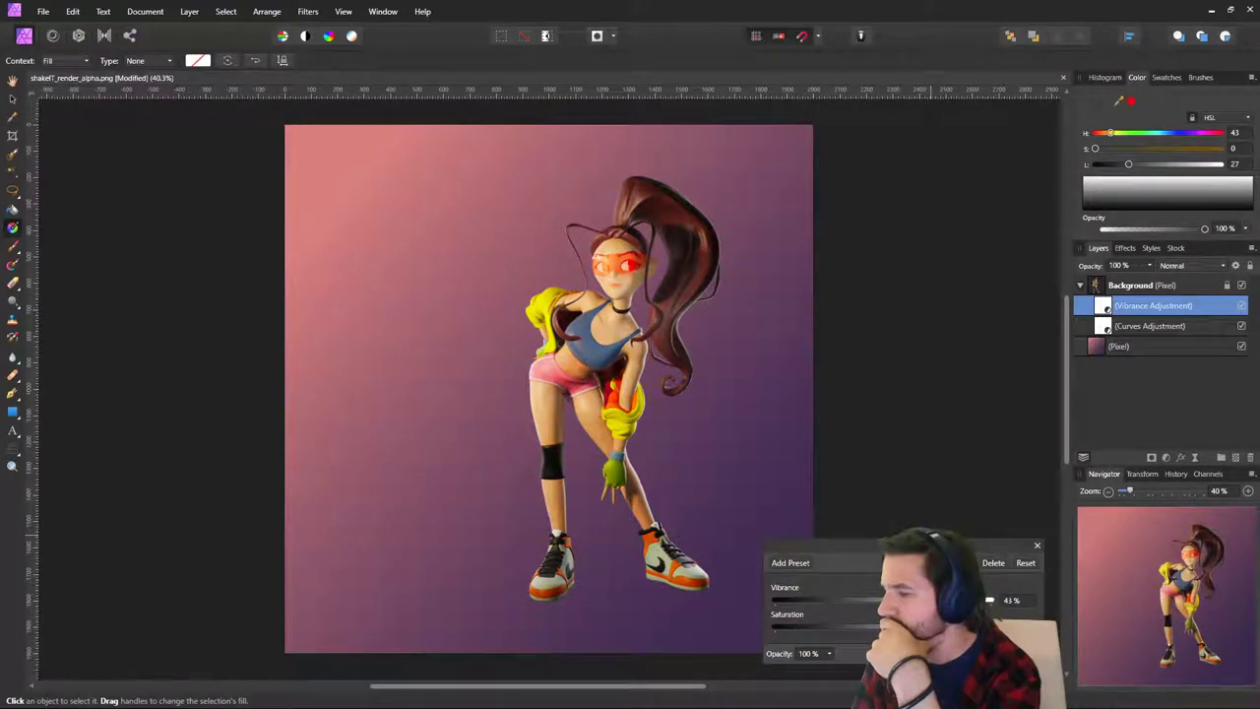
Add a Color Balance adjustment to the character and set its shadows to Cyan/Red -20%, Magenta/Green -17% and Yellow/Blue 26%.
left_click(929, 600)
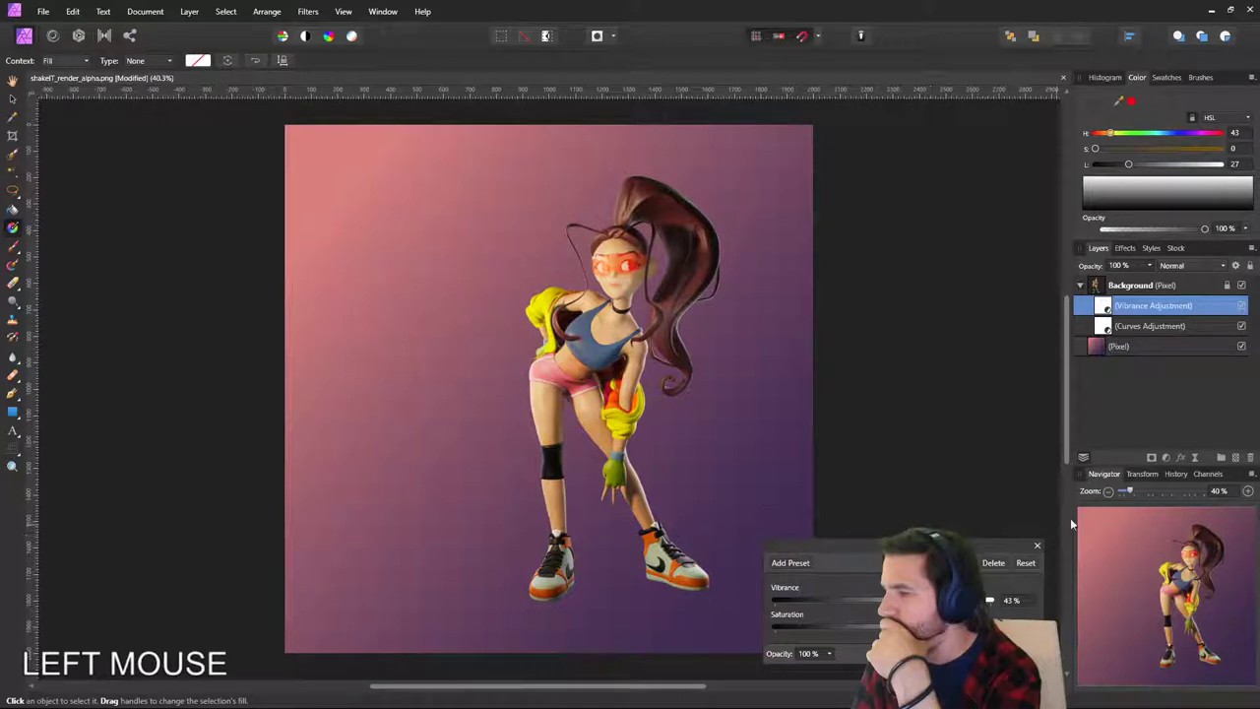
left_click(1038, 545)
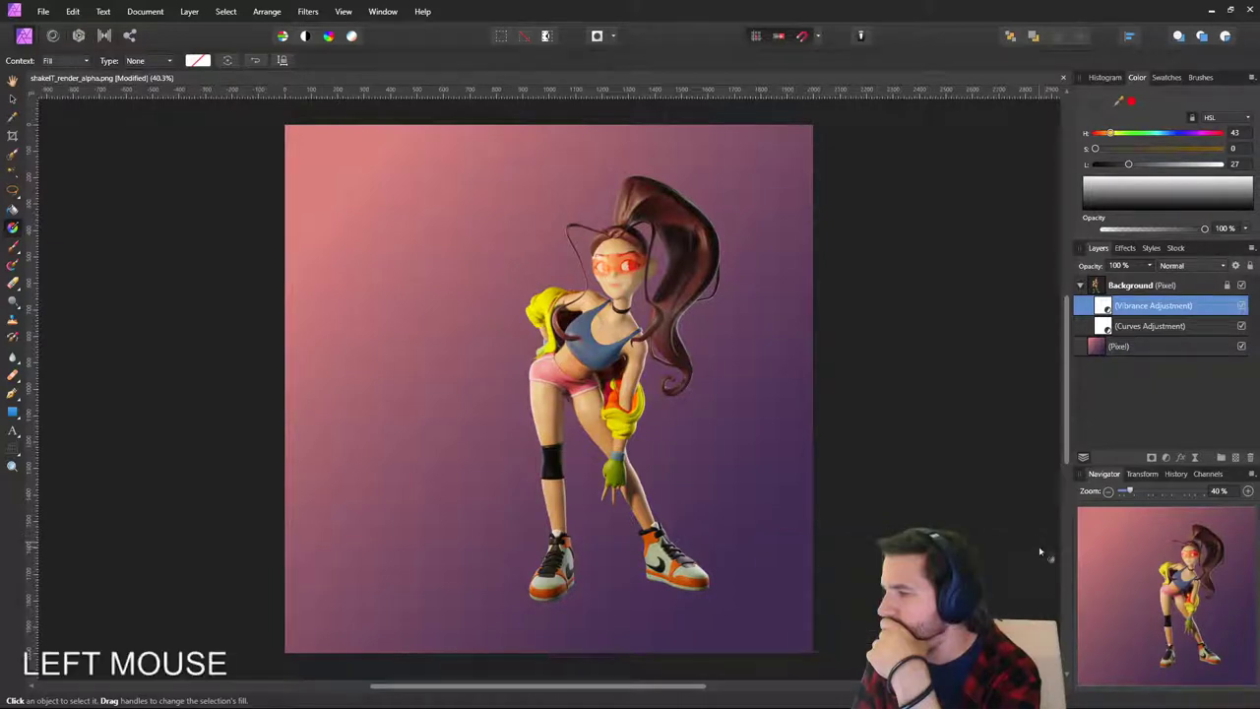
left_click(1169, 458)
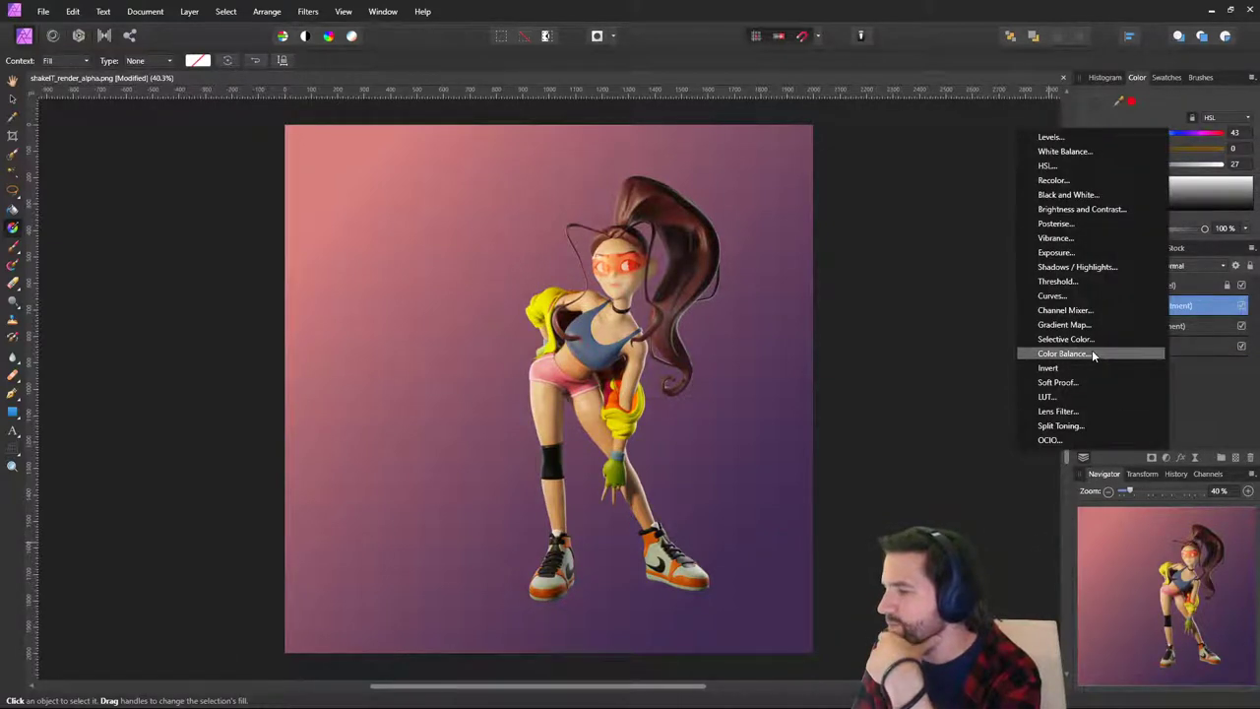
left_click(1095, 353)
mouse_move(882, 548)
left_mouse_down()
mouse_move(916, 548)
mouse_move(882, 548)
left_mouse_up()
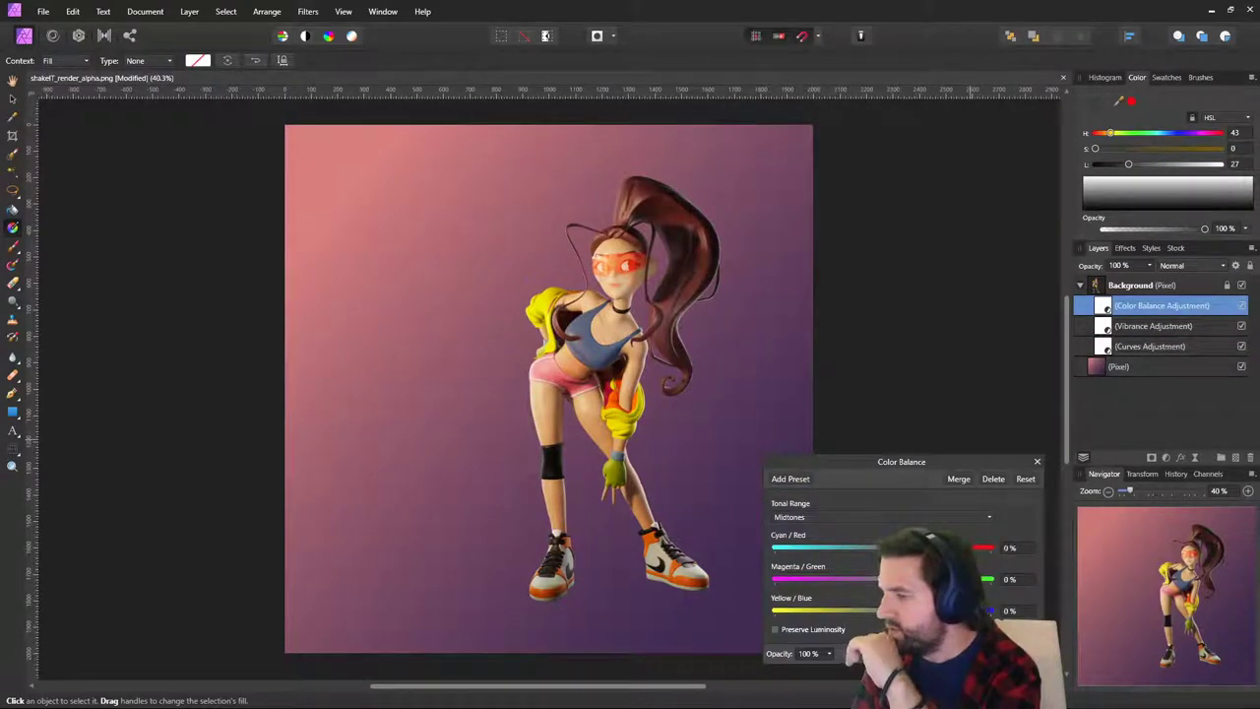
left_click(871, 518)
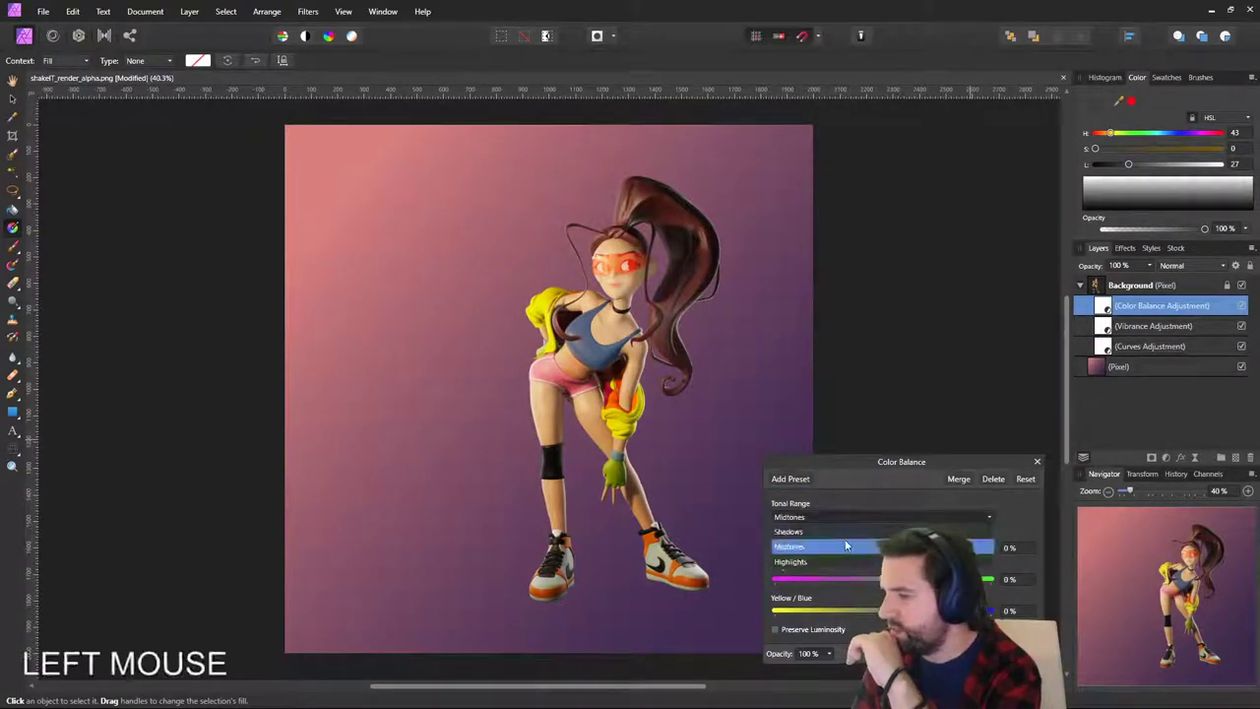
left_click(846, 543)
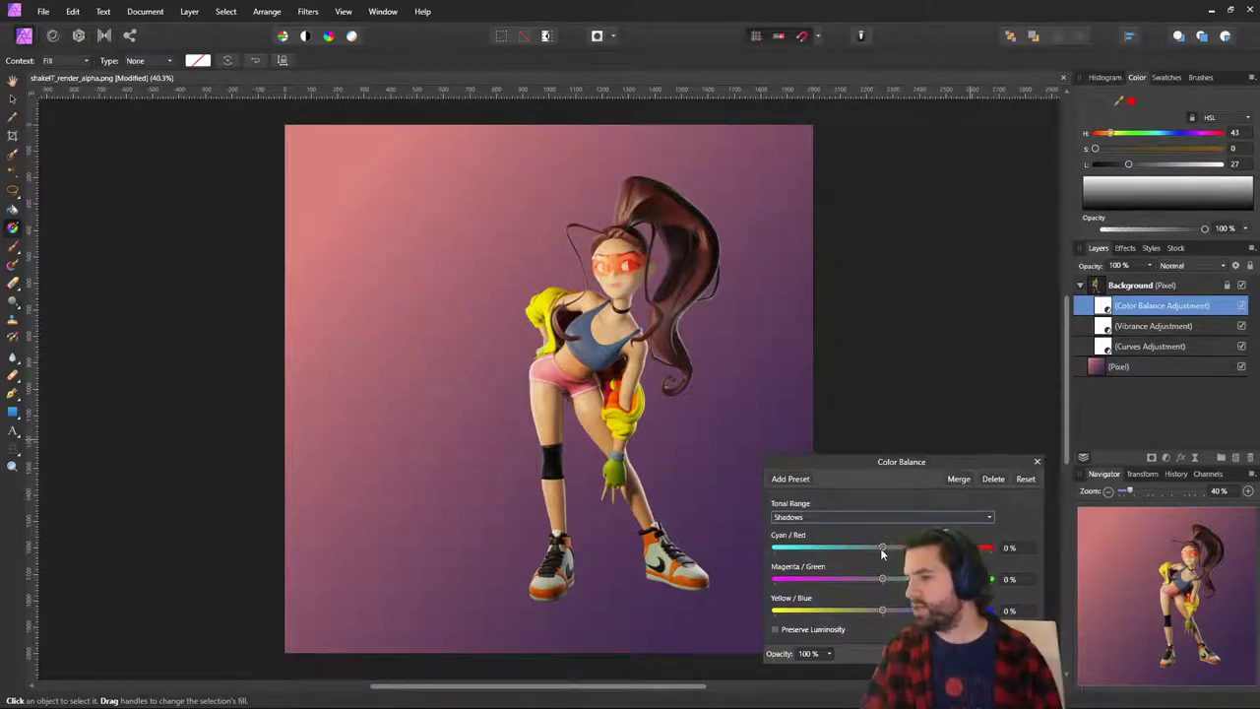
mouse_move(883, 548)
left_mouse_down()
mouse_move(838, 548)
mouse_move(861, 548)
left_mouse_up()
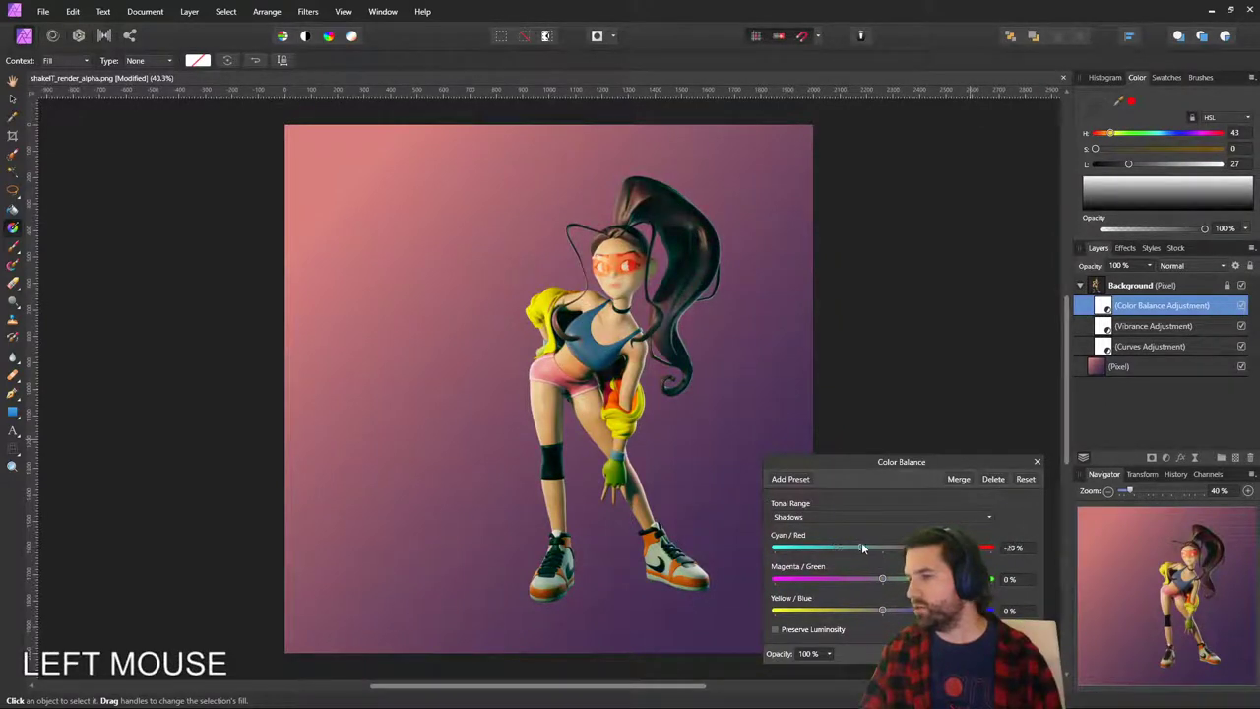
left_click_drag(884, 609, 864, 569)
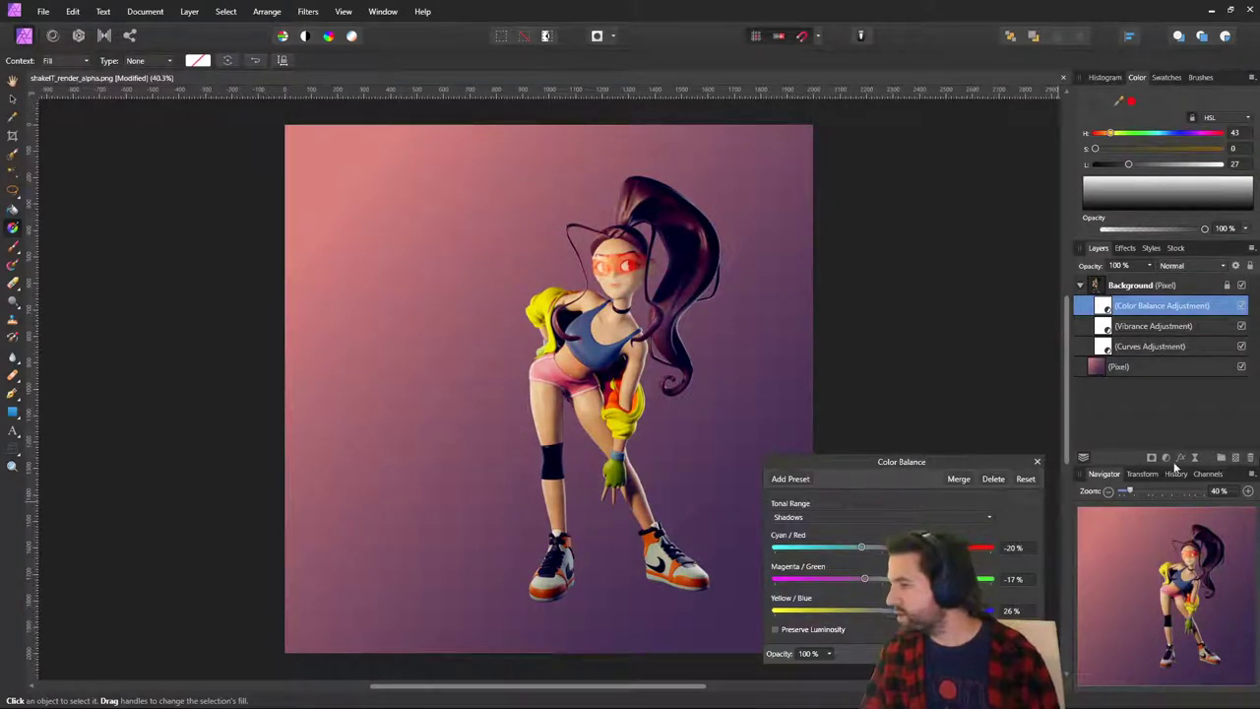
Set the Color Balance midtones to Cyan/Red 64%, Magenta/Green -16% and Yellow/Blue -22%.
left_click(807, 519)
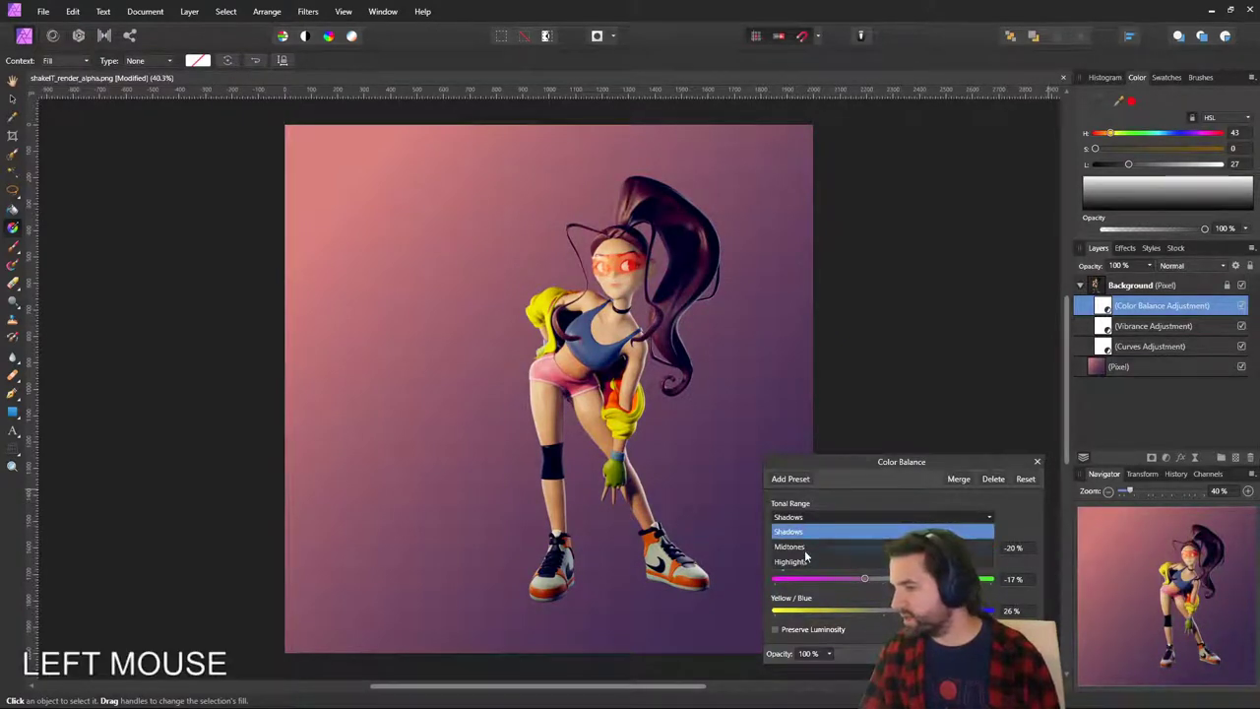
left_click(804, 547)
left_click_drag(882, 548, 860, 610)
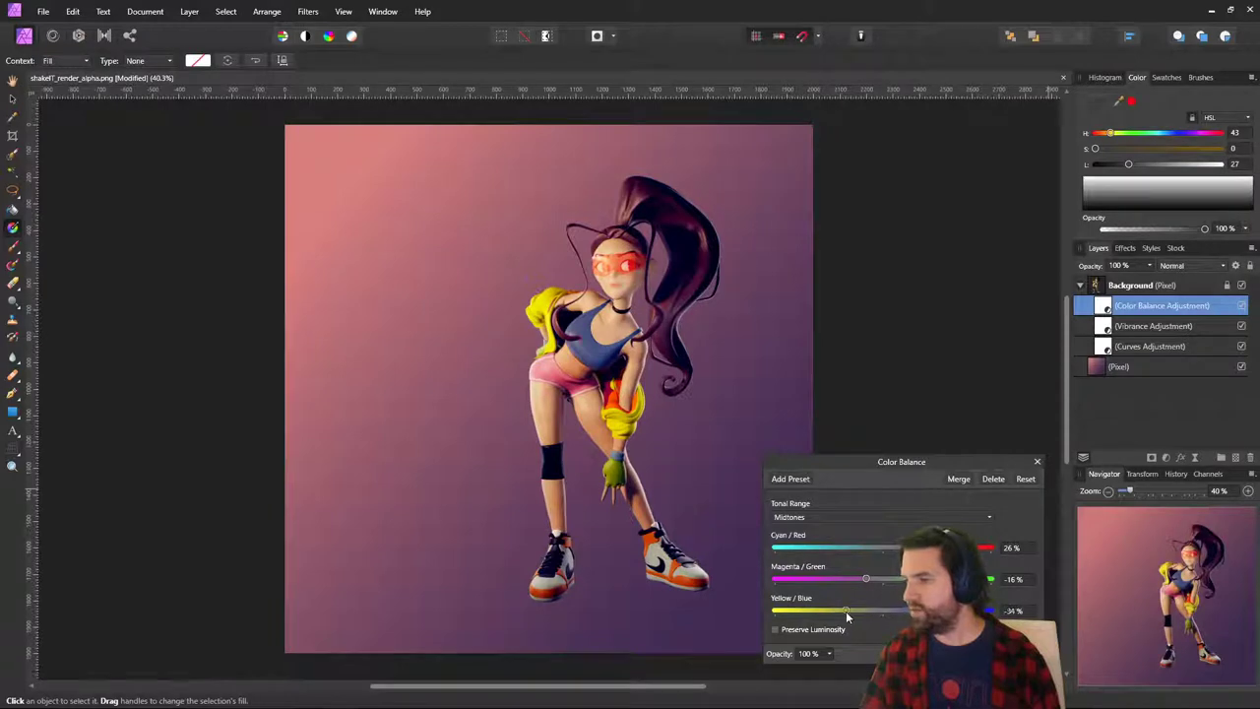
left_click_drag(911, 548, 954, 547)
Set the Color Balance highlights to Cyan/Red 5%, Magenta/Green -22% and Yellow/Blue -89%.
left_click(808, 517)
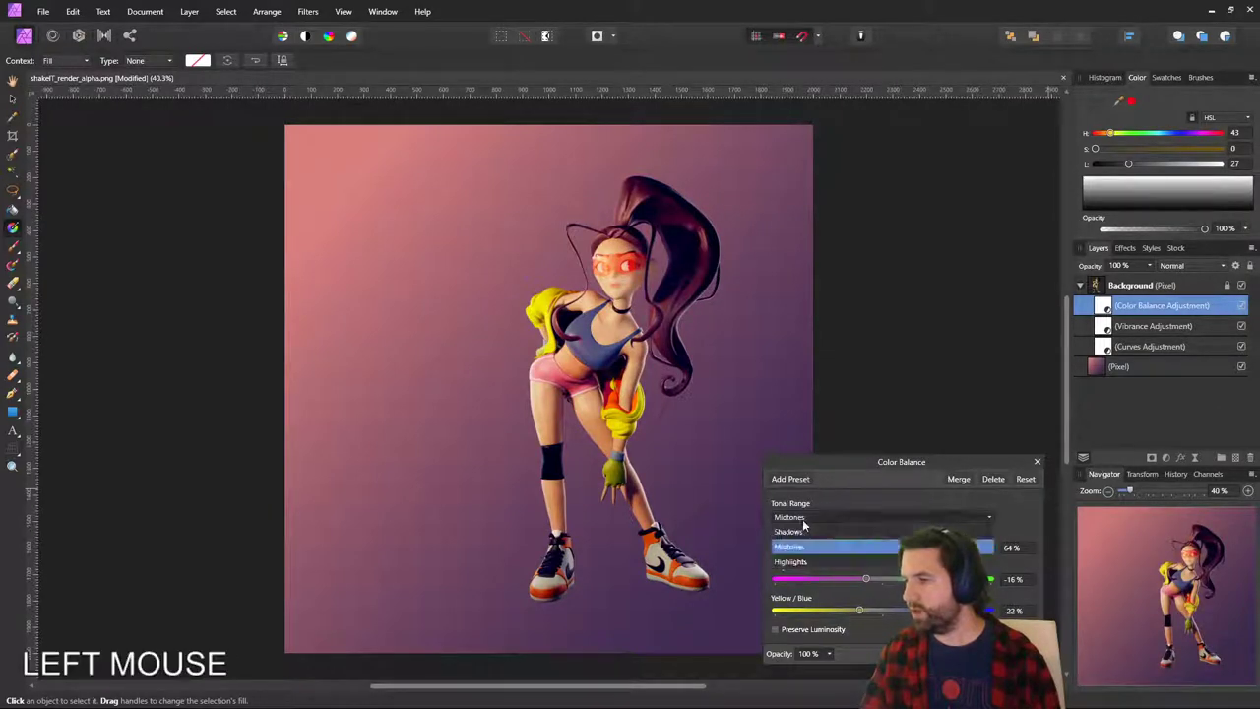
left_click(803, 550)
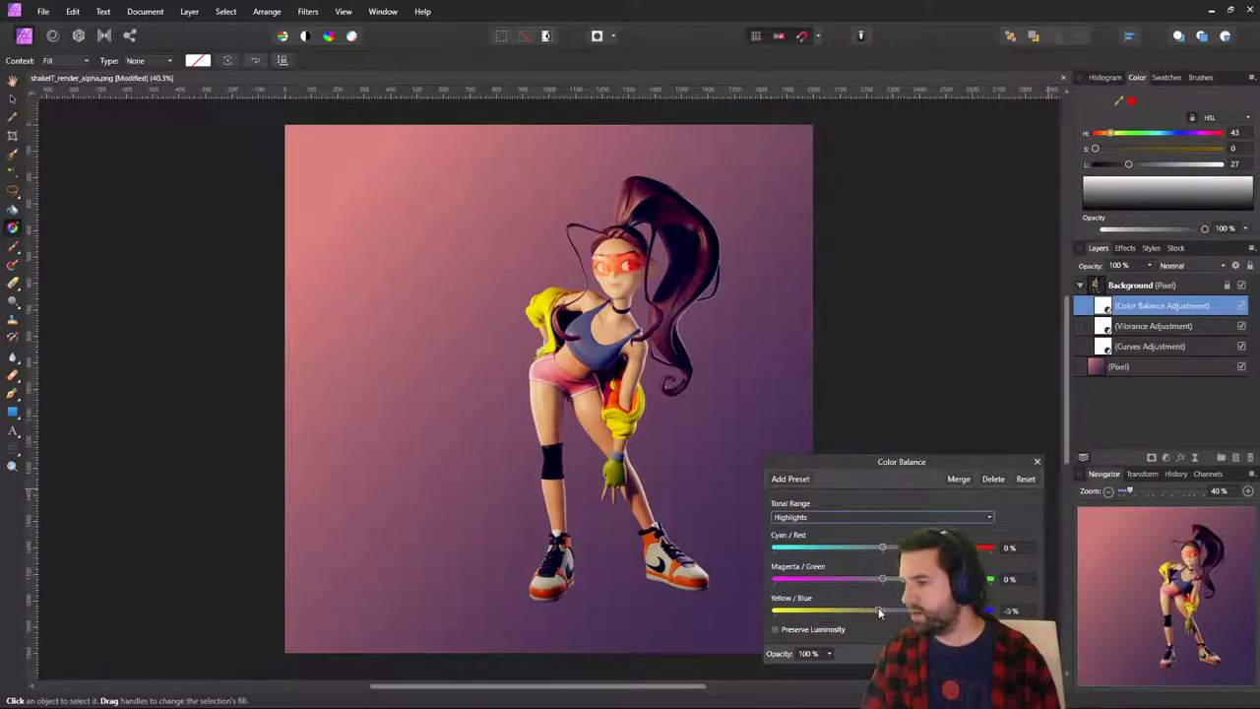
left_click_drag(865, 612, 771, 611)
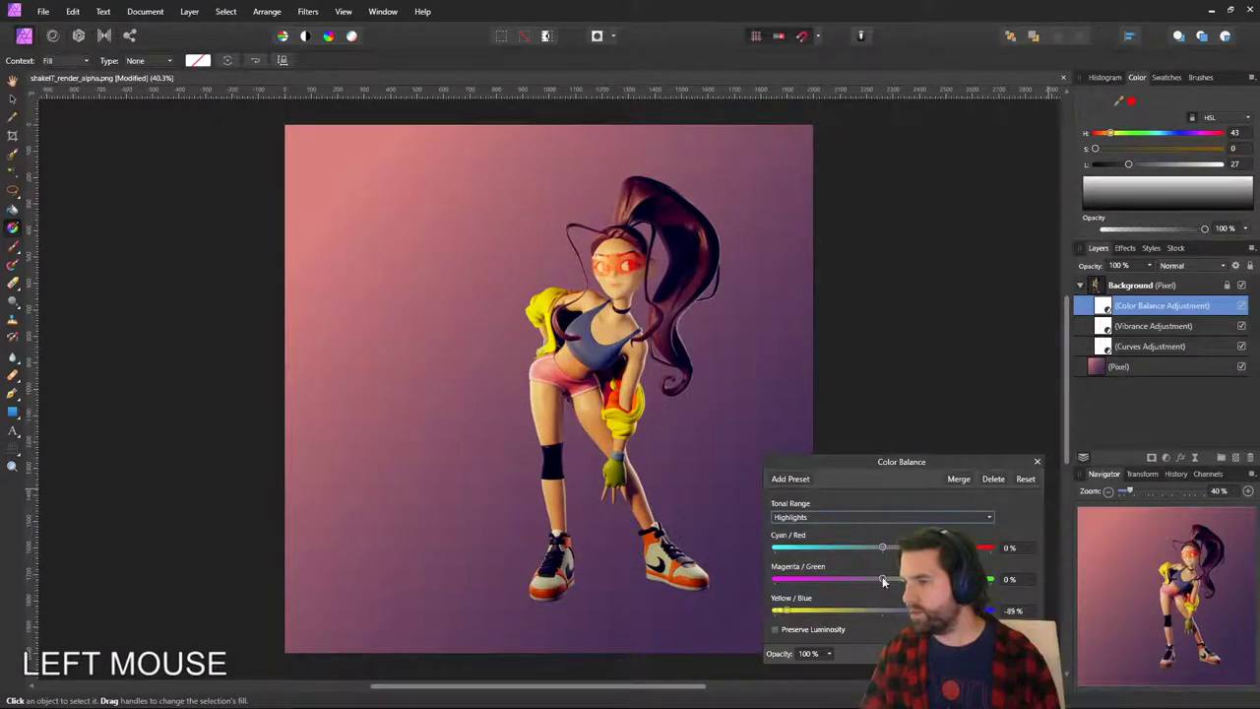
left_click_drag(883, 582, 922, 550)
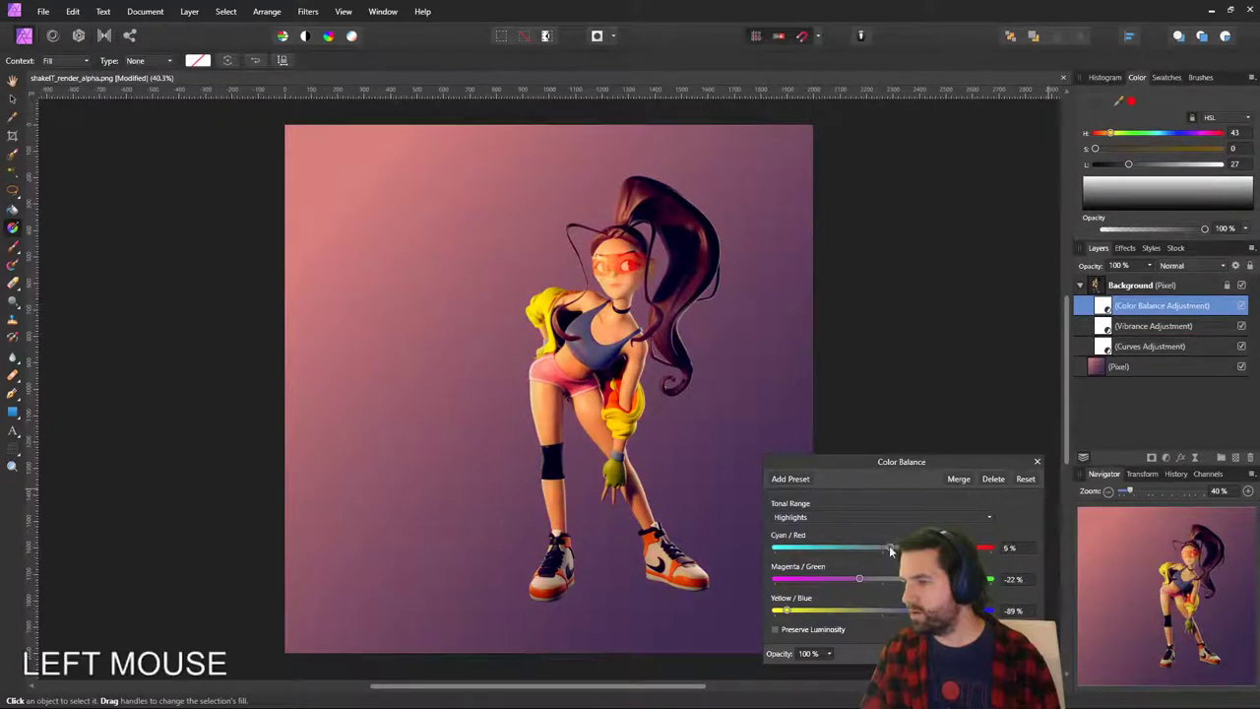
Lower the Color Balance adjustment's opacity to 33% and compare the character with it off and on.
left_click(830, 655)
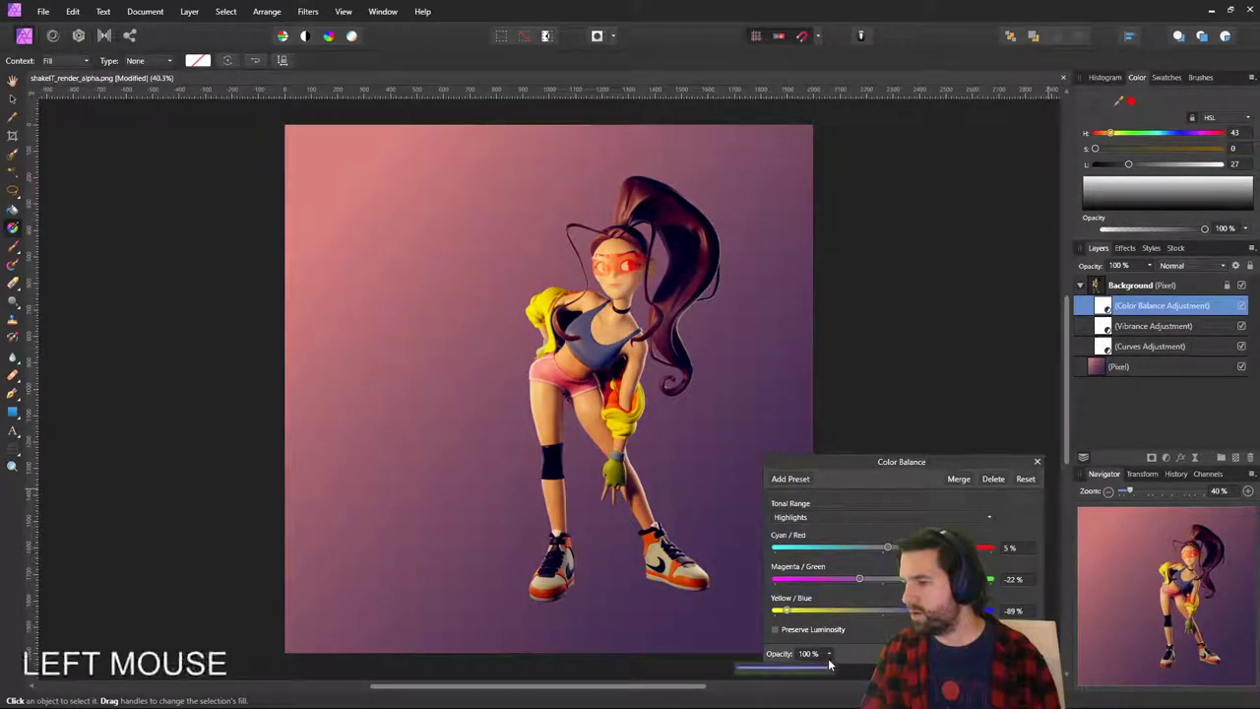
left_click_drag(813, 671, 721, 668)
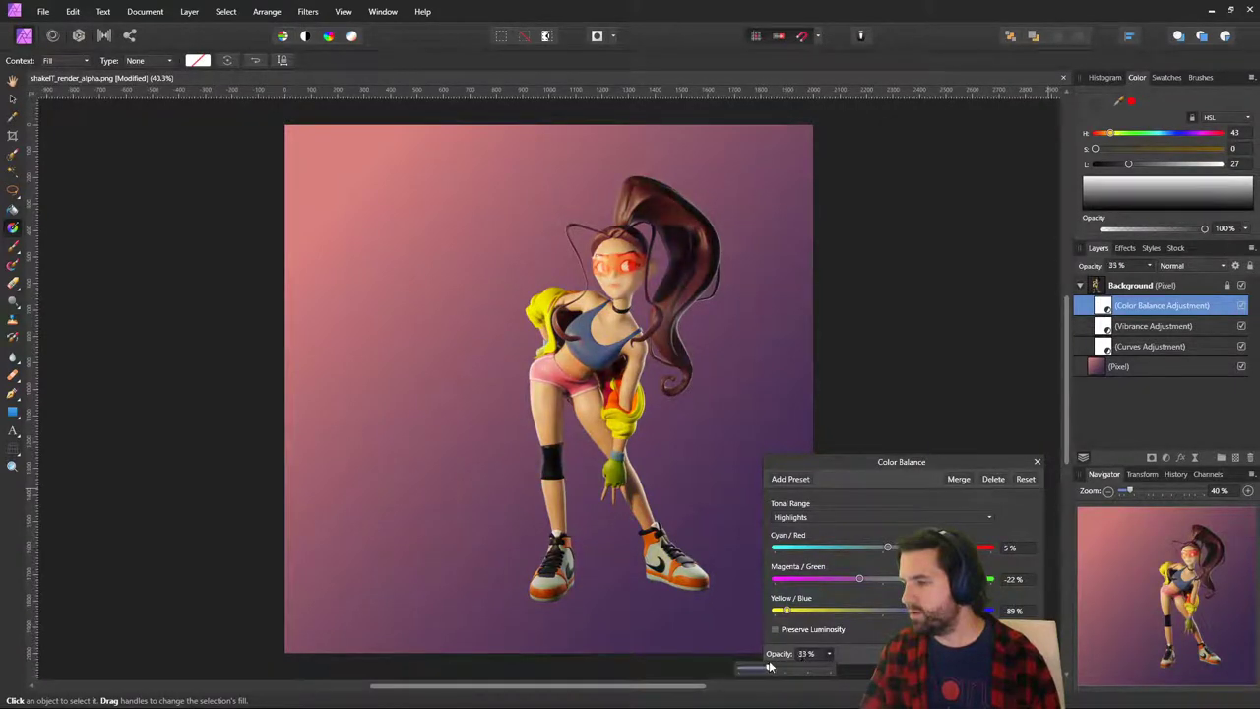
left_click(1146, 424)
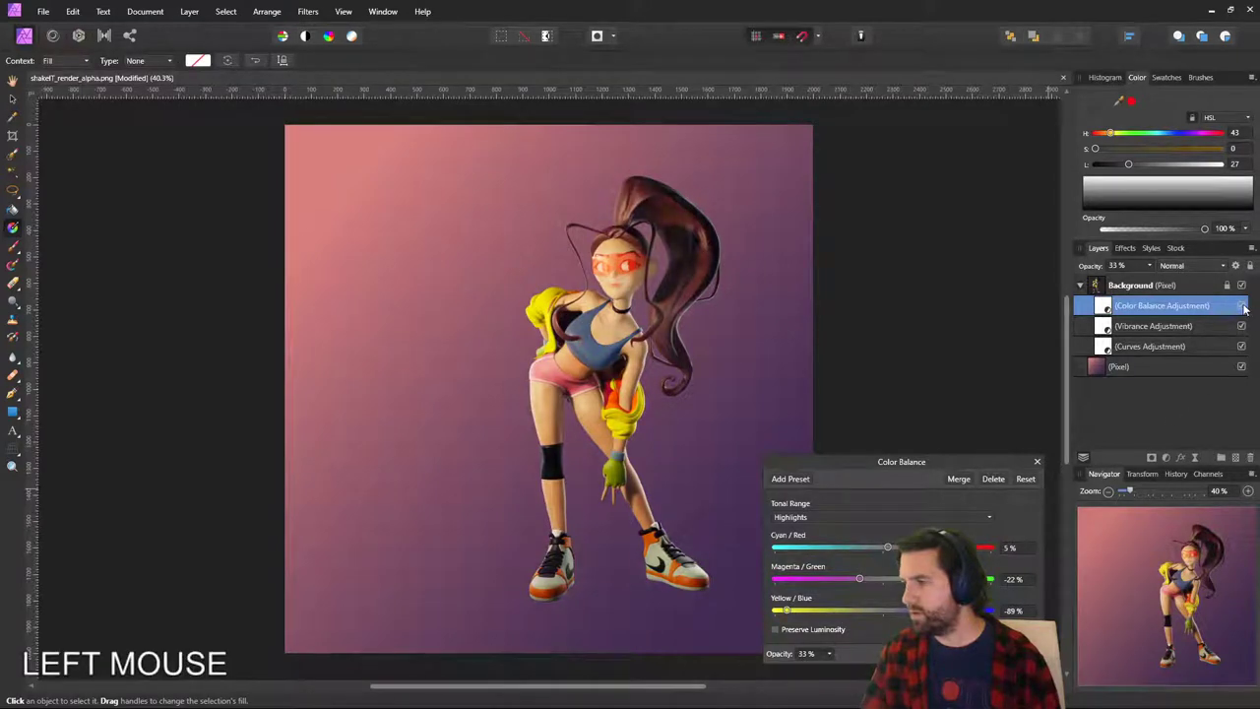
left_click(1037, 462)
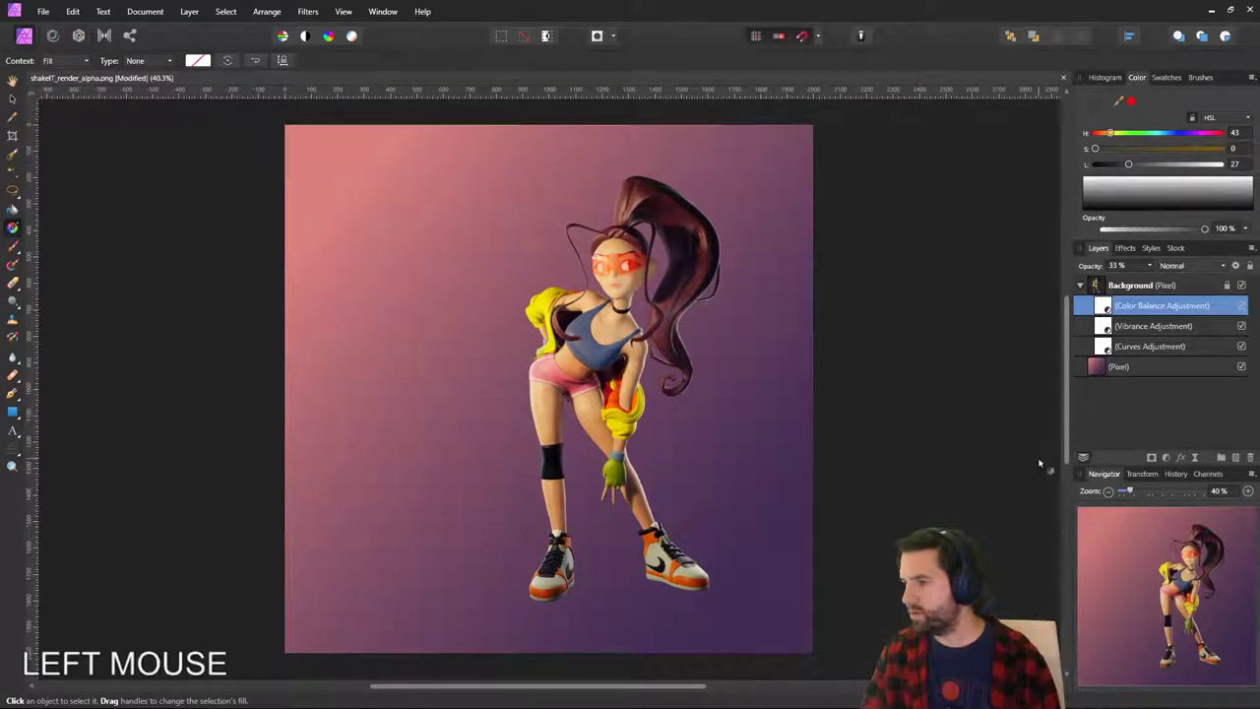
Try a Brightness / Contrast adjustment on the character, then delete it.
left_click(1167, 457)
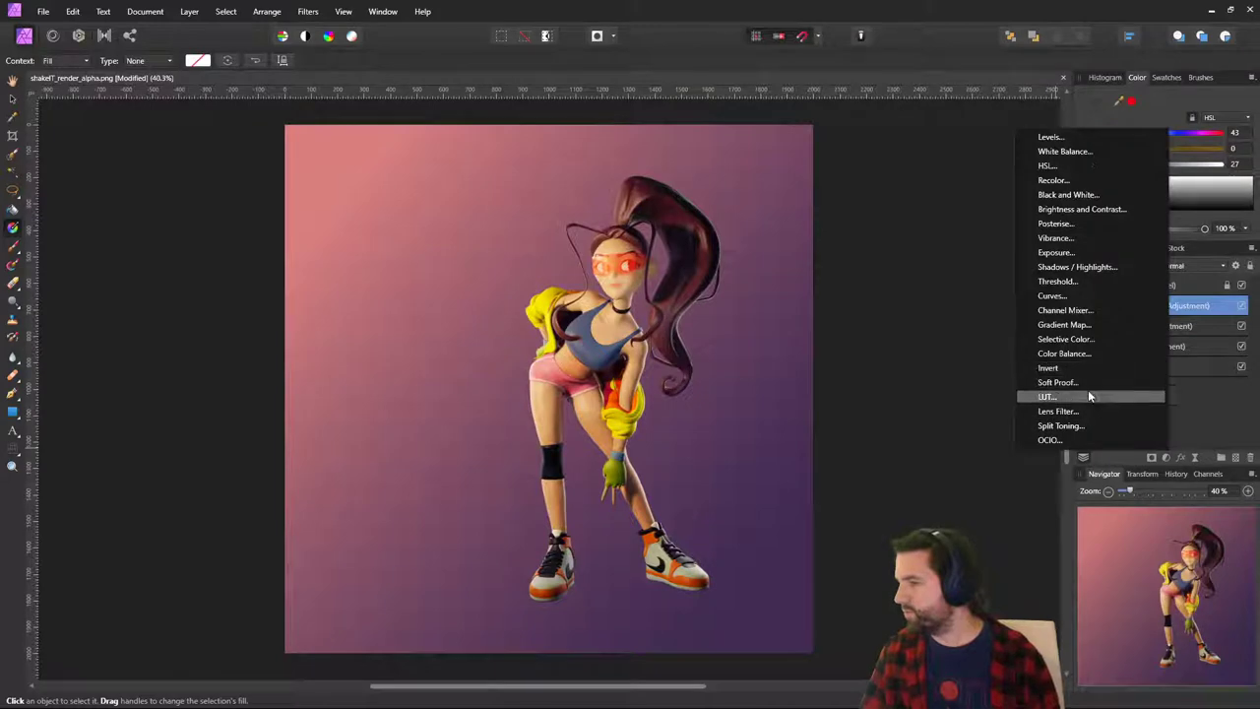
left_click(1080, 209)
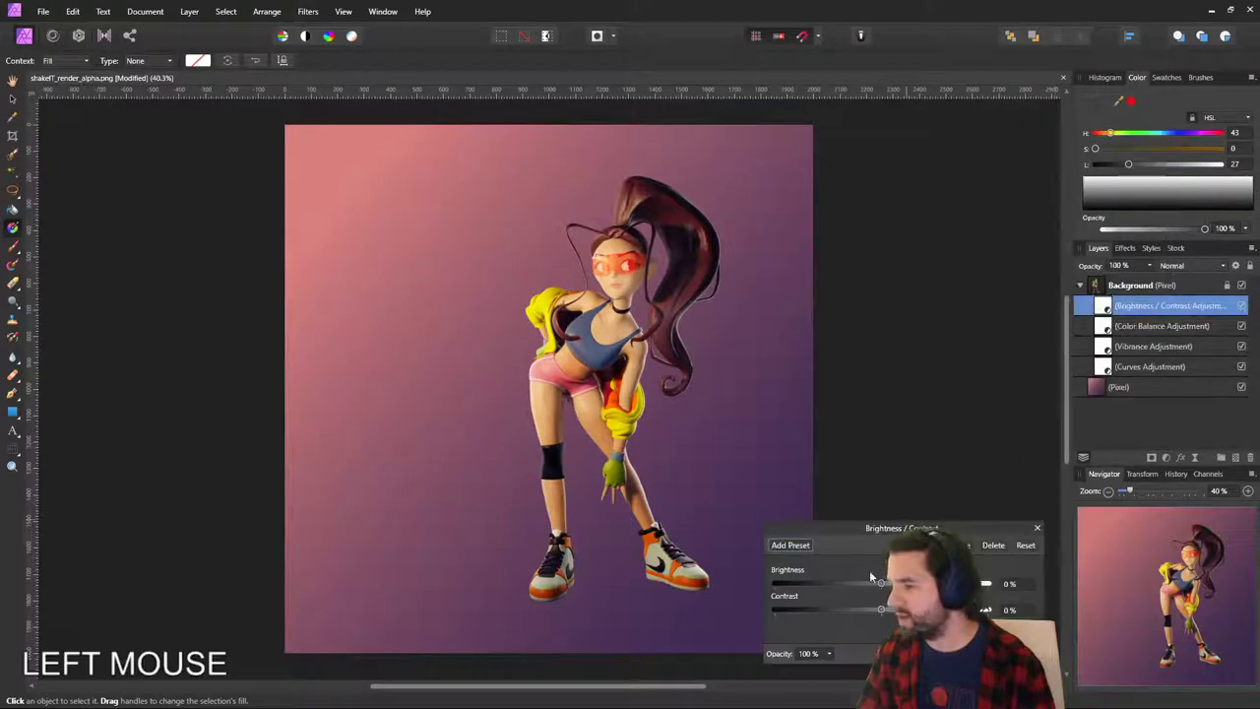
mouse_move(886, 585)
left_mouse_down()
mouse_move(838, 585)
mouse_move(985, 581)
mouse_move(854, 591)
mouse_move(884, 590)
mouse_move(871, 609)
mouse_move(835, 602)
mouse_move(880, 602)
left_mouse_up()
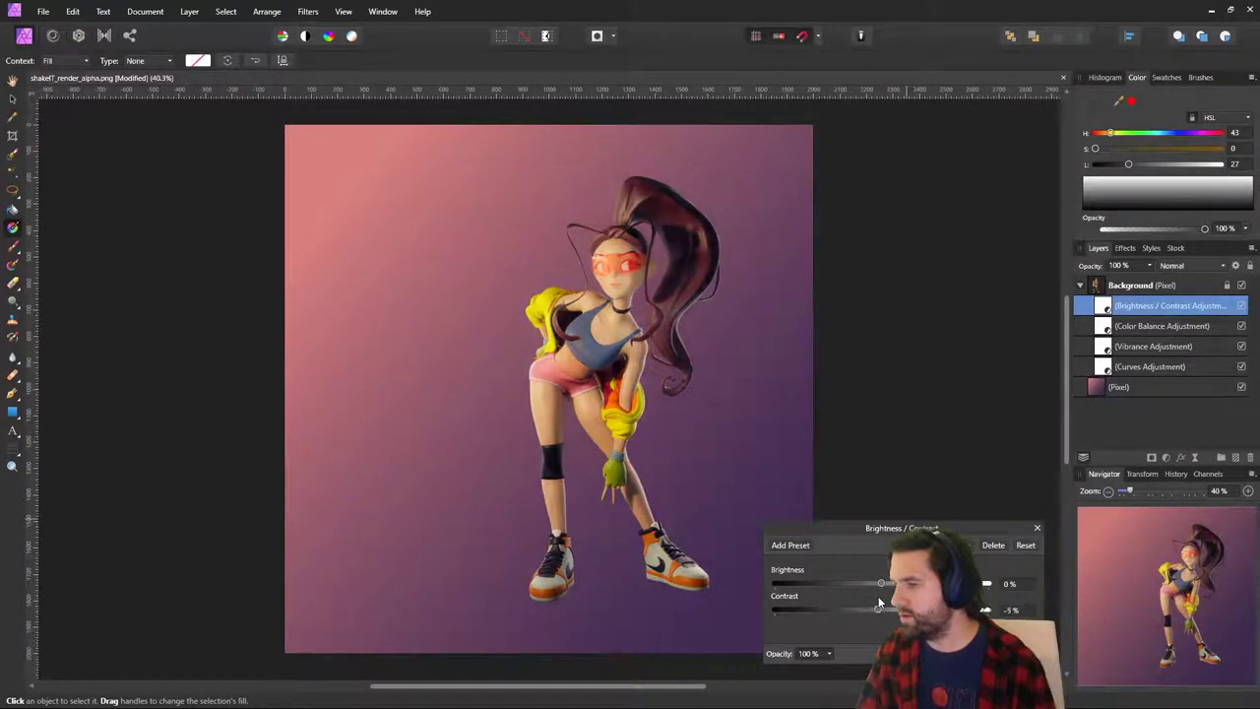
left_click(994, 546)
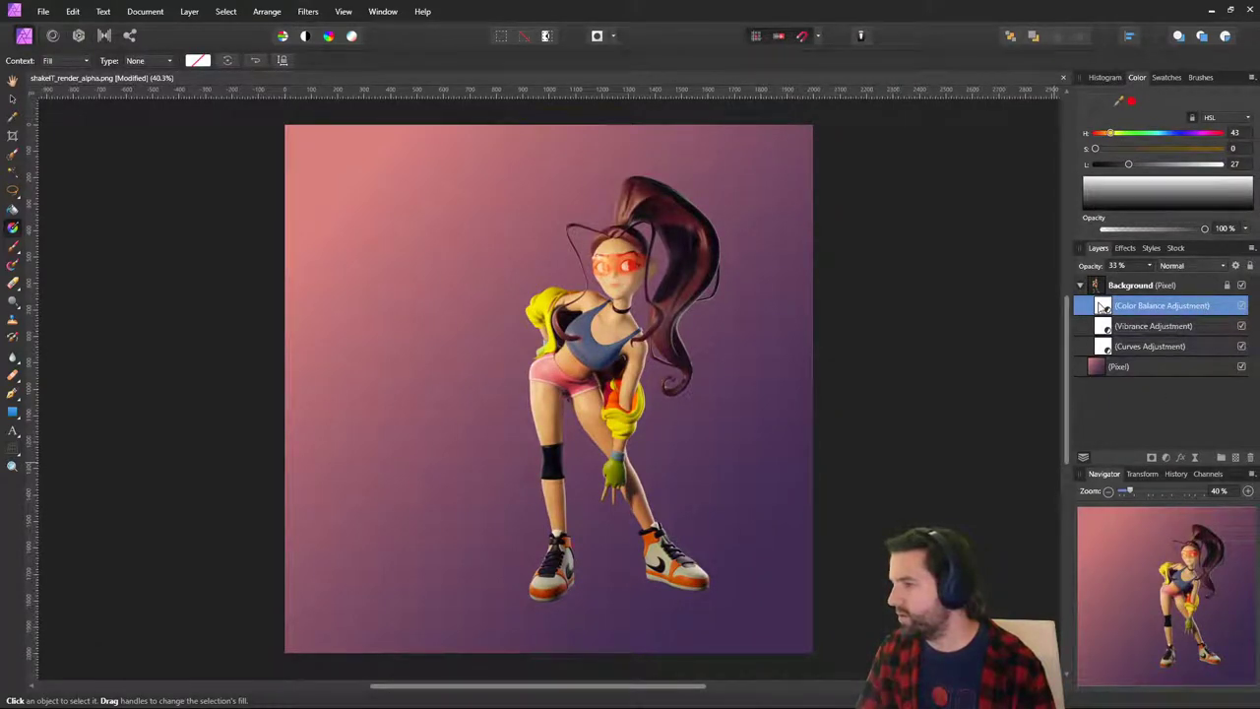
left_click(1107, 331)
left_click_drag(1107, 329, 1147, 333)
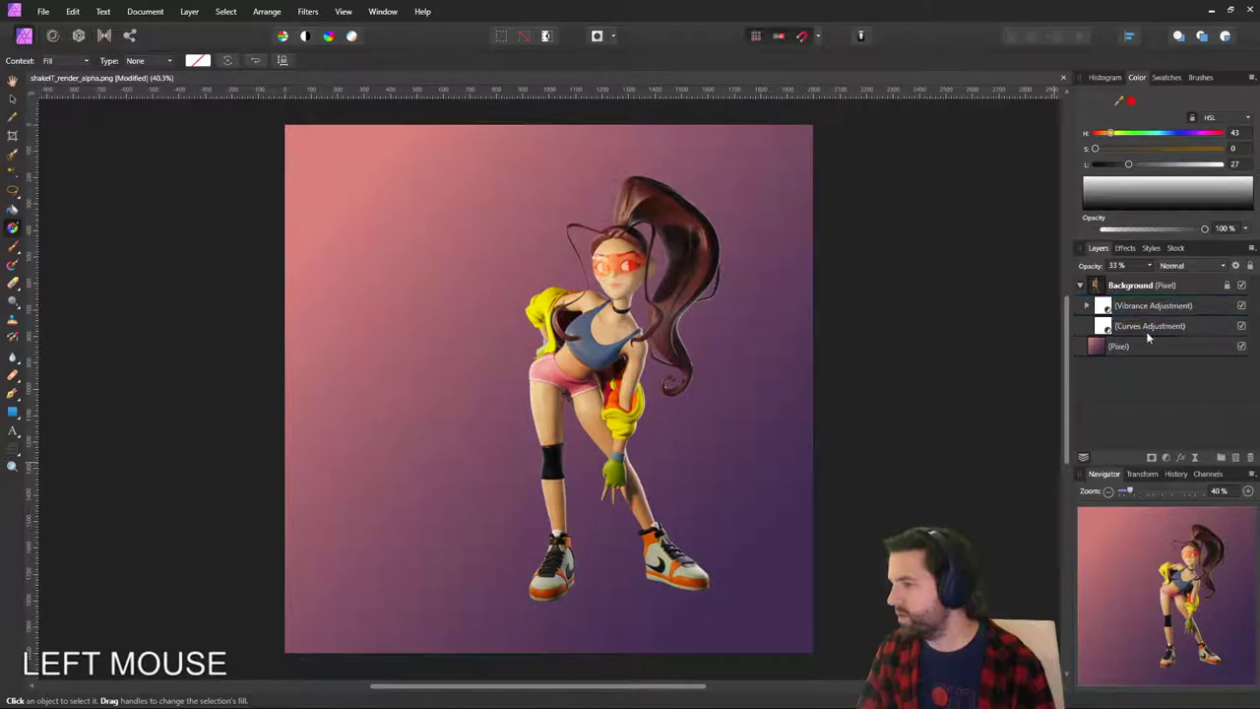
key("ctrl+z")
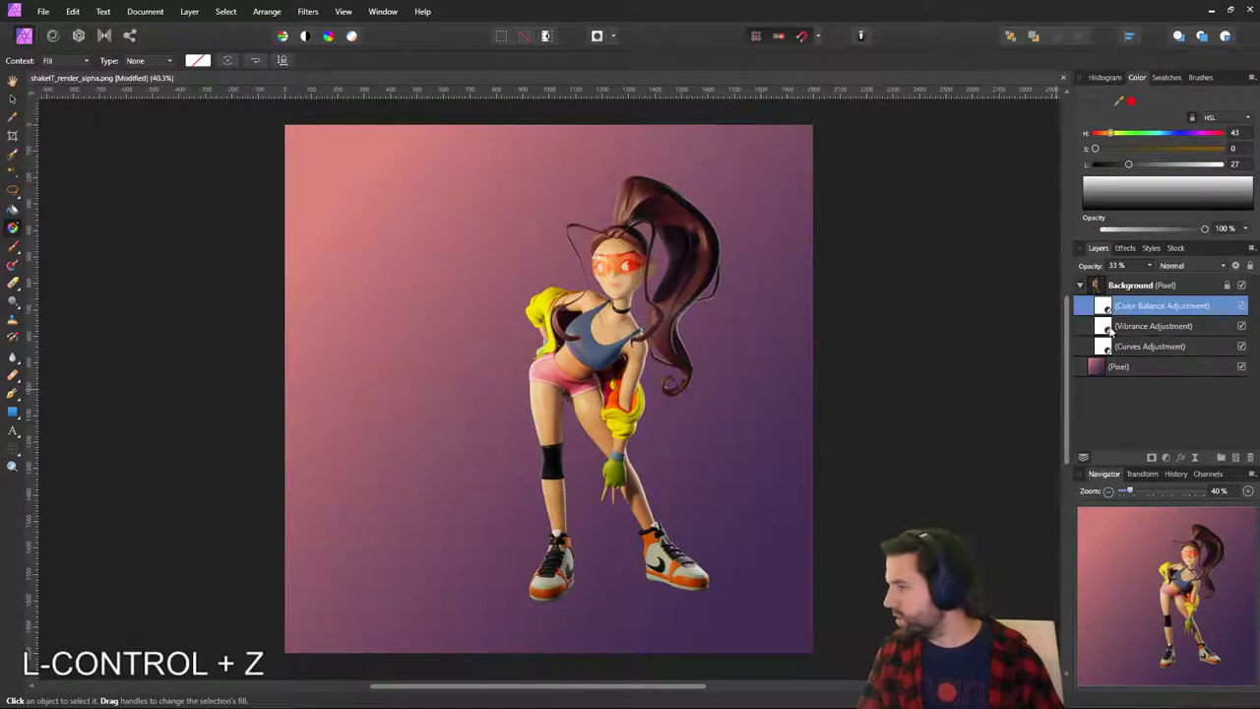
Move the Vibrance adjustment above the Color Balance adjustment, compare it off and on, and deselect all layers.
left_click(1109, 332)
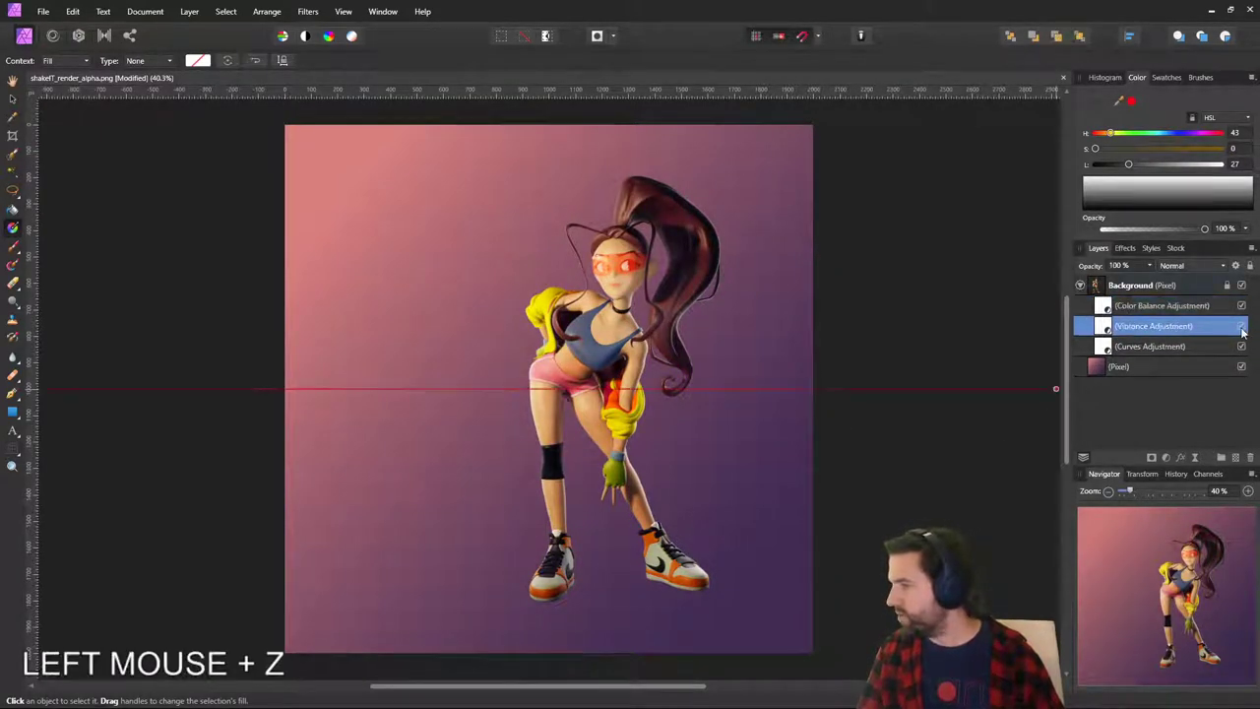
left_click_drag(1104, 323, 1111, 303)
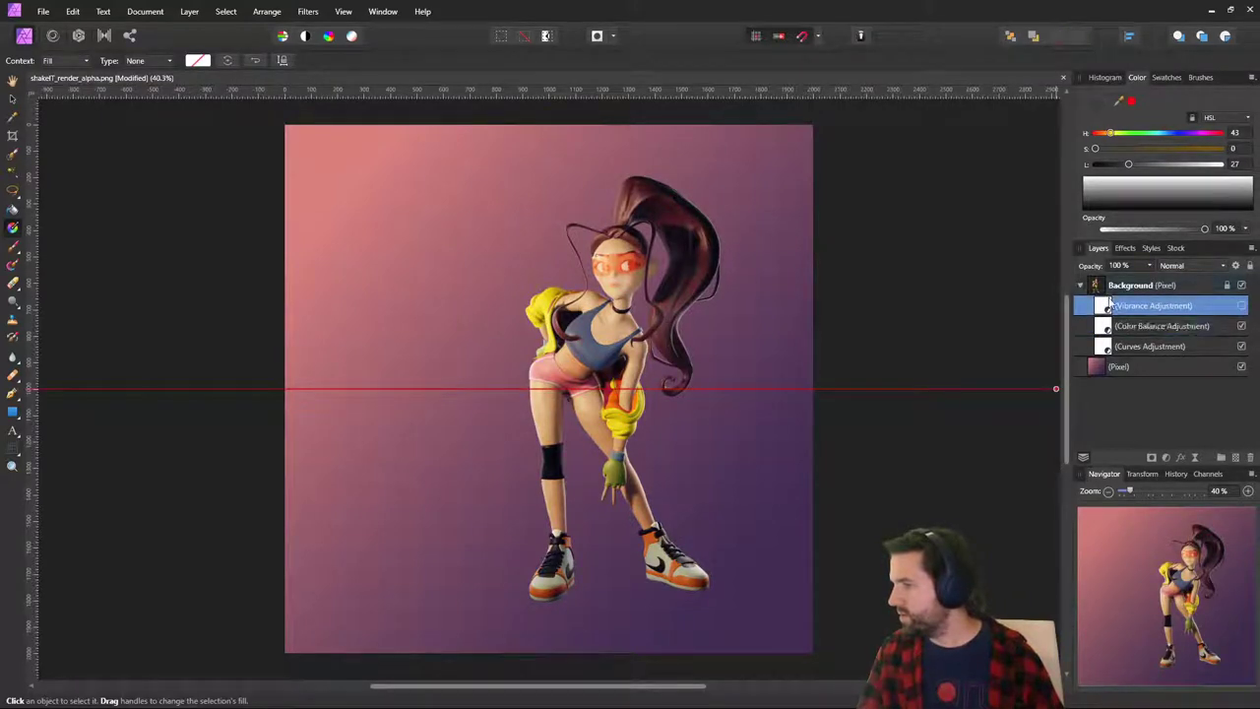
left_click(1243, 309)
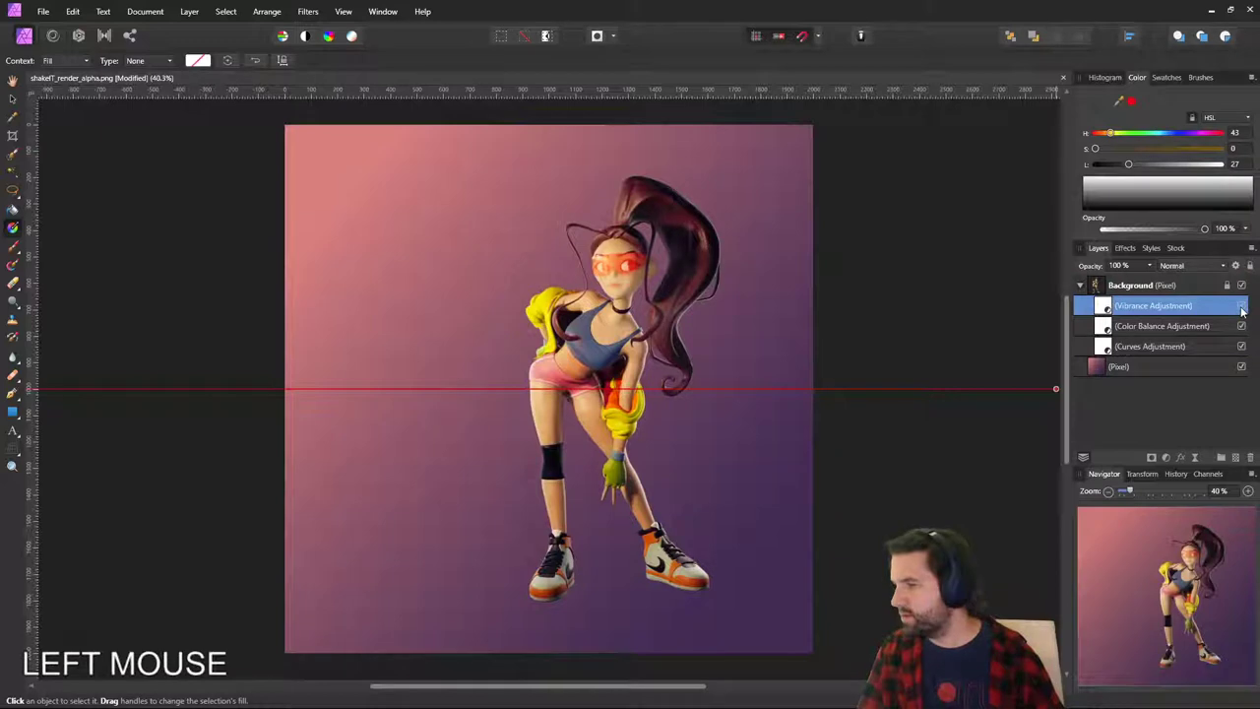
left_click(1242, 310)
left_click(939, 457)
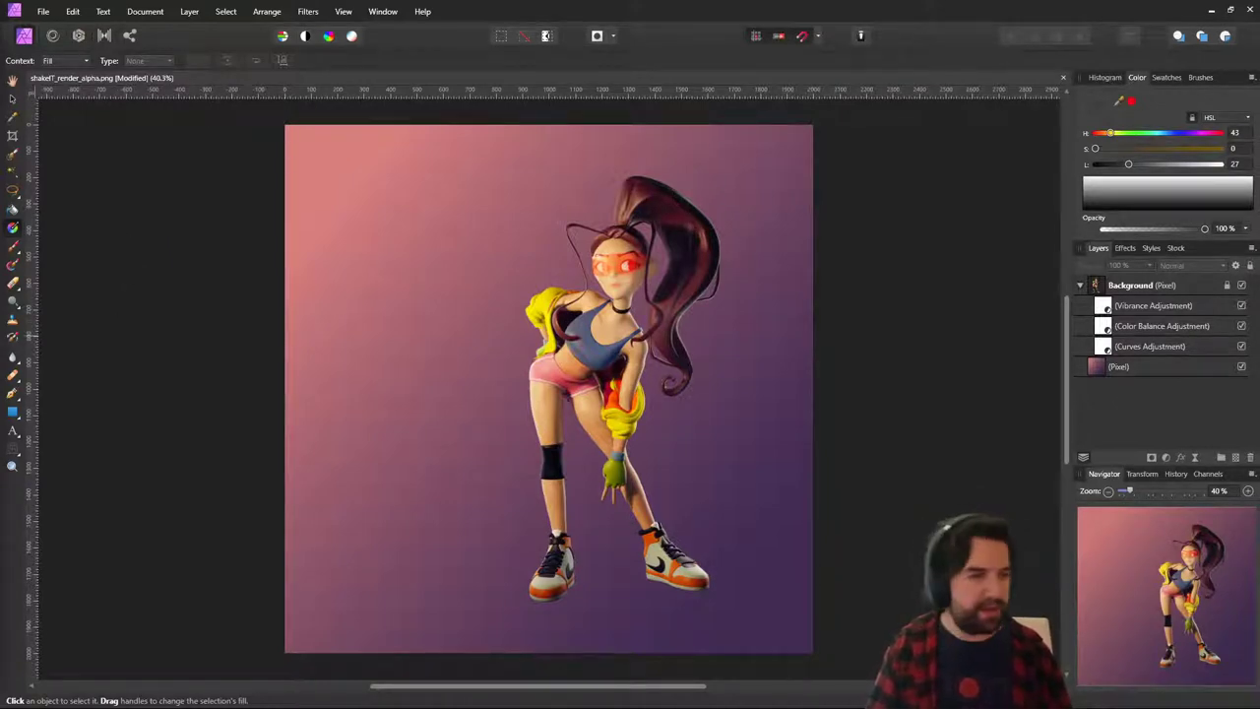
Switch to File Explorer, open the Personal Branding folder in Dropbox and place AD_logo_v2 into the composition.
left_click(224, 707)
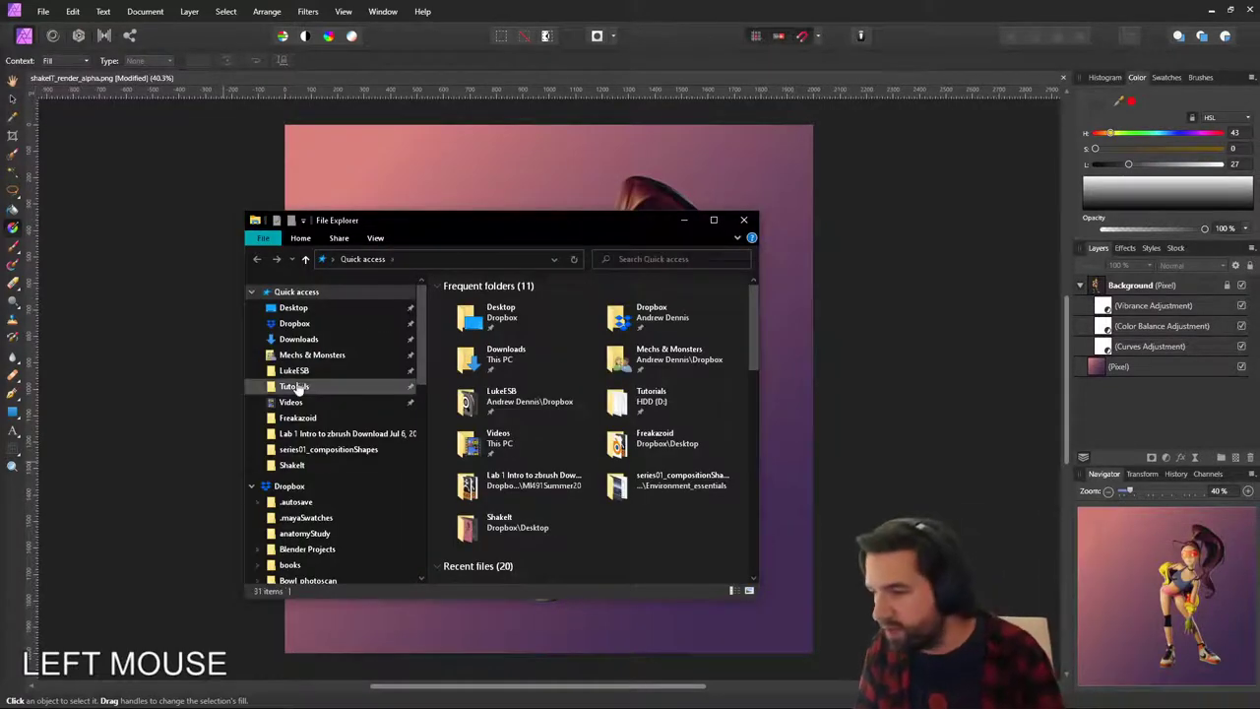
scroll(298, 390, "up", 2)
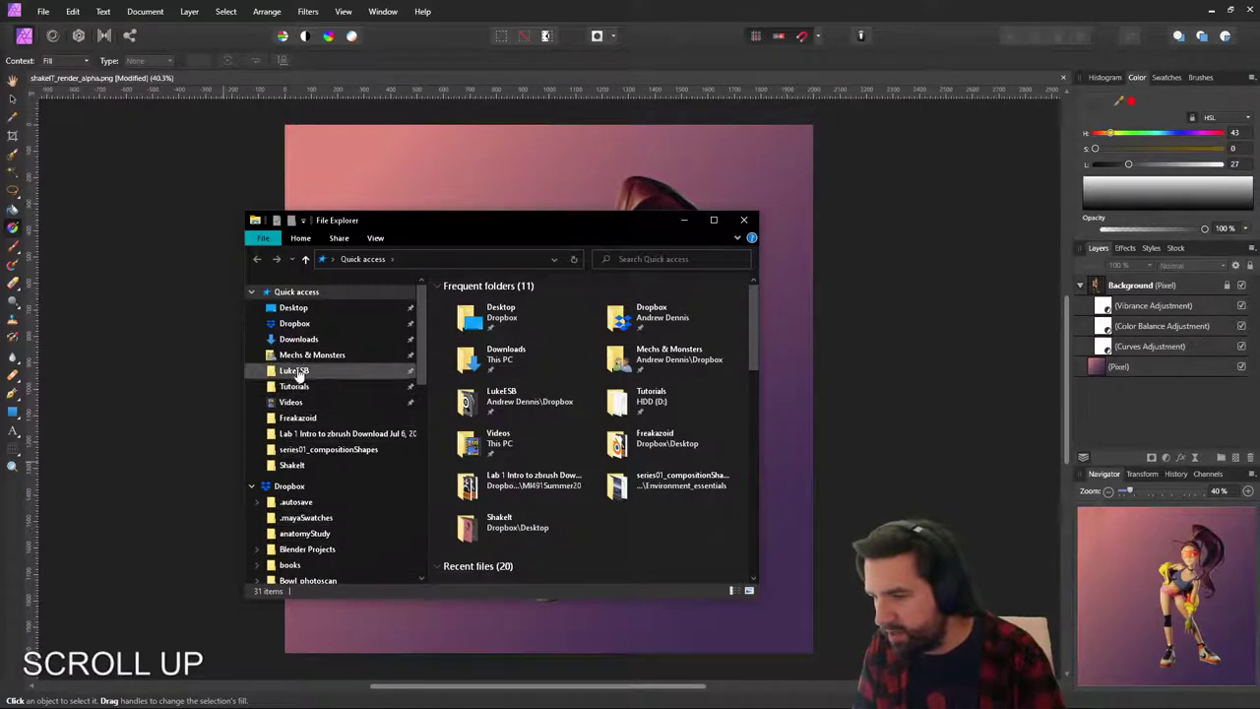
left_click(295, 323)
scroll(513, 459, "down", 5)
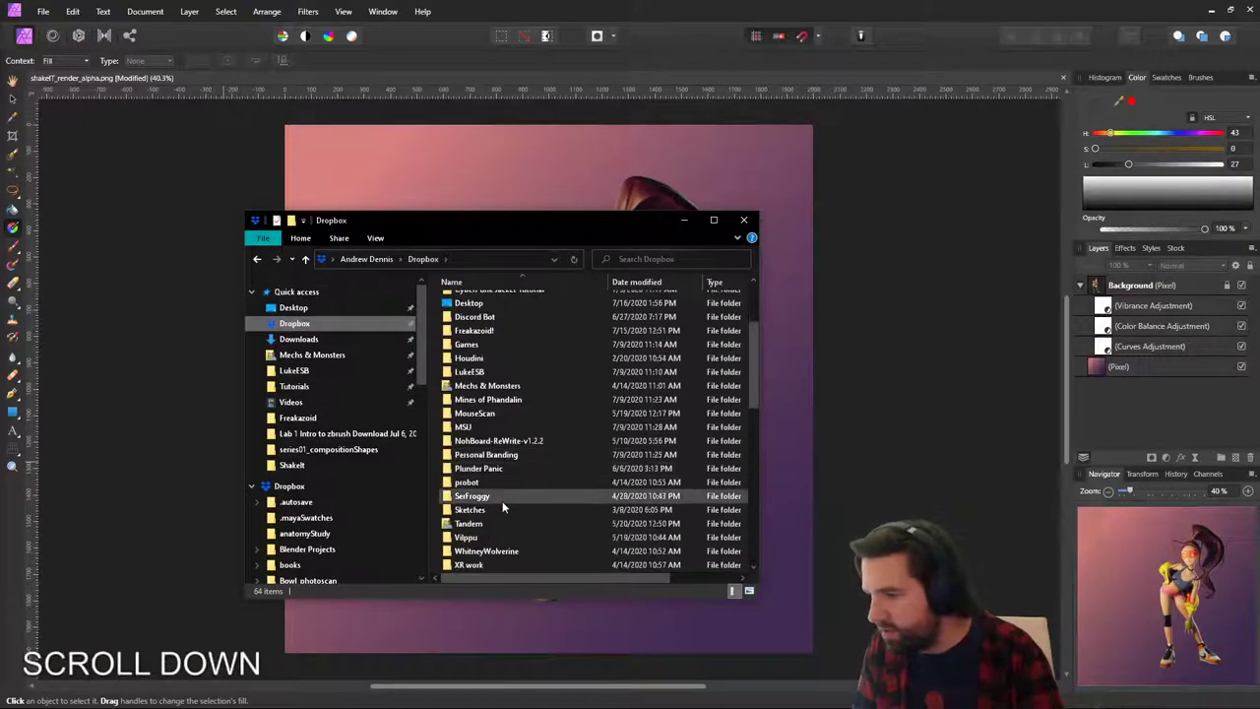
left_click(487, 375)
double_click(486, 375)
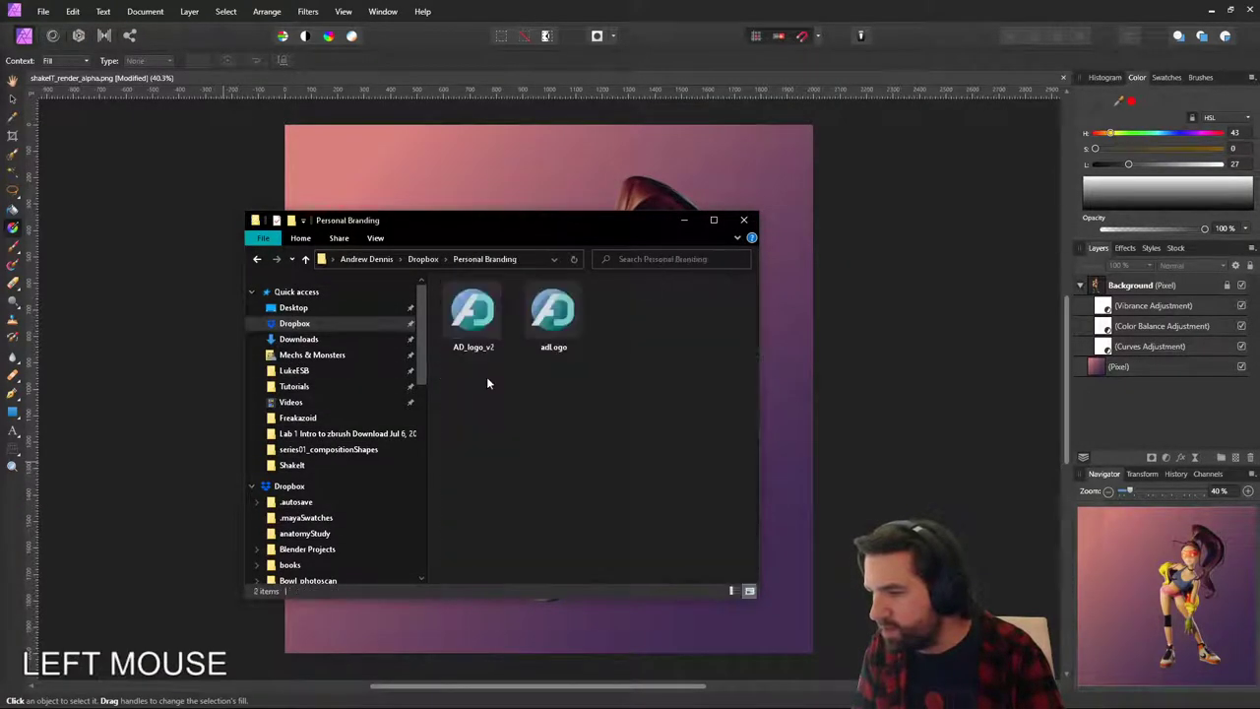
left_click_drag(564, 218, 380, 210)
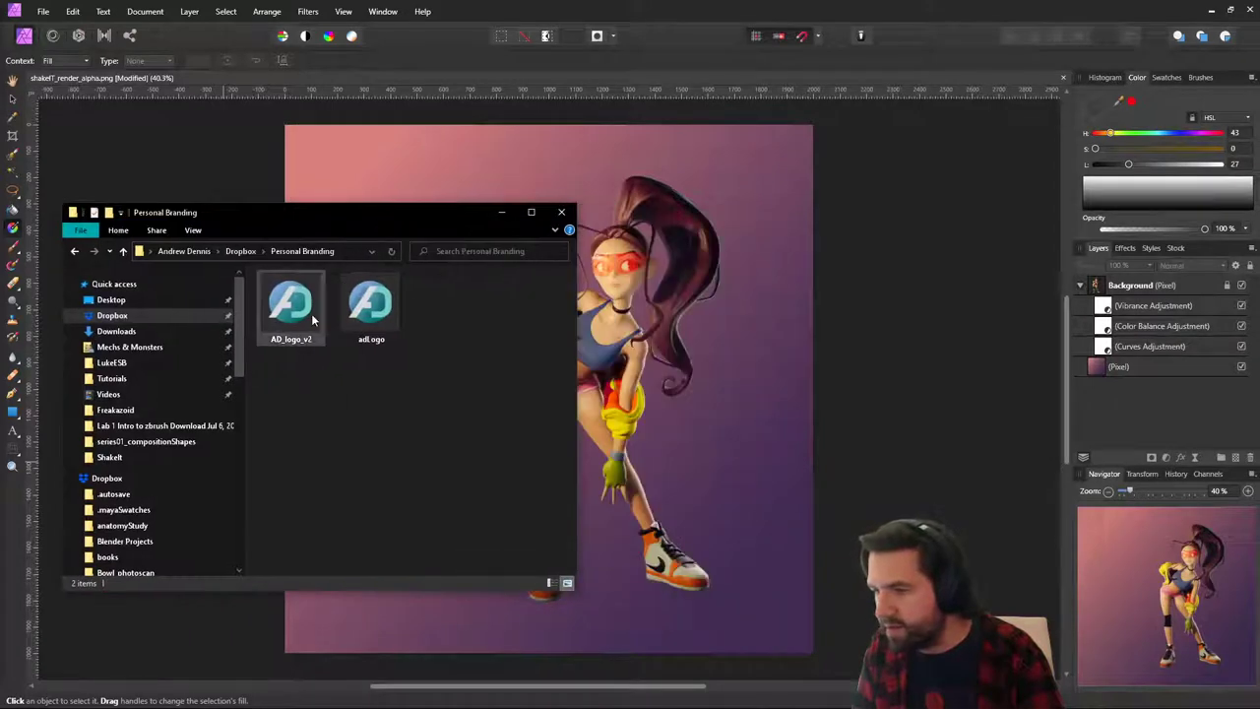
left_click_drag(312, 313, 370, 621)
Scale the AD_logo_v2 image down with the Move tool and position it in the canvas's lower-left corner.
left_click_drag(569, 640, 511, 355)
key("ctrl+z")
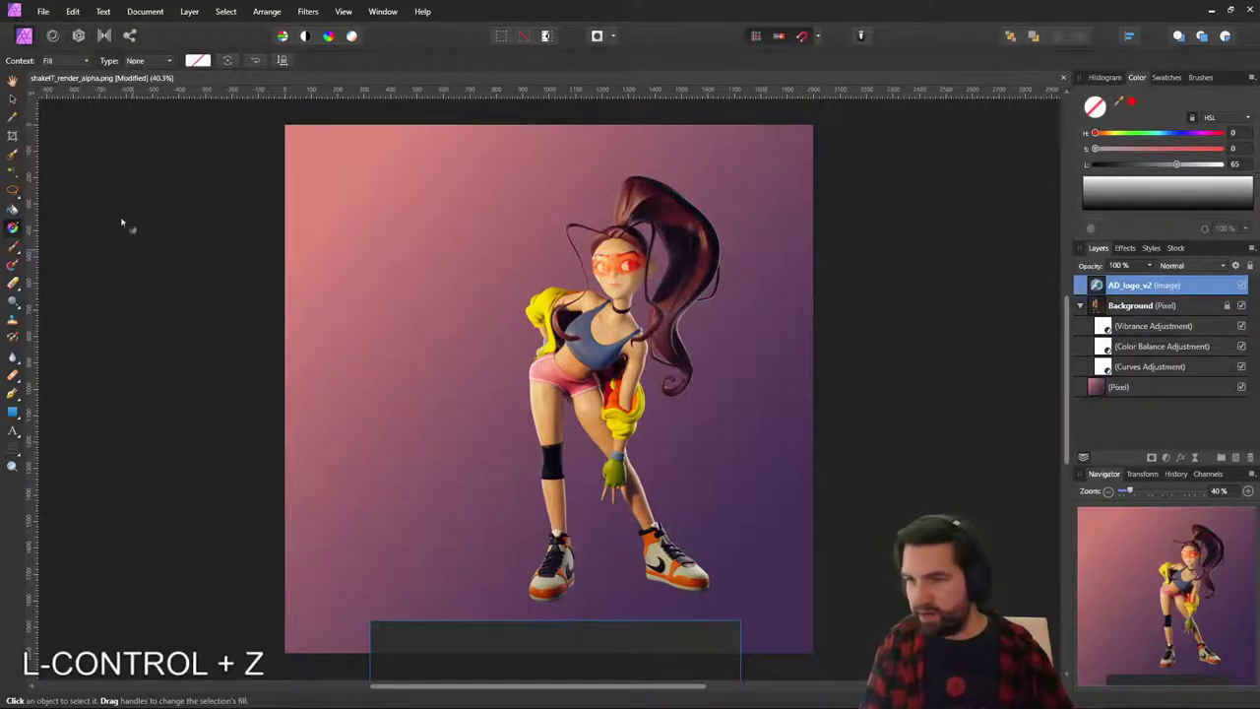
left_click(12, 98)
left_click_drag(451, 636, 383, 304)
left_click_drag(666, 297, 386, 565)
left_click_drag(326, 607, 332, 590)
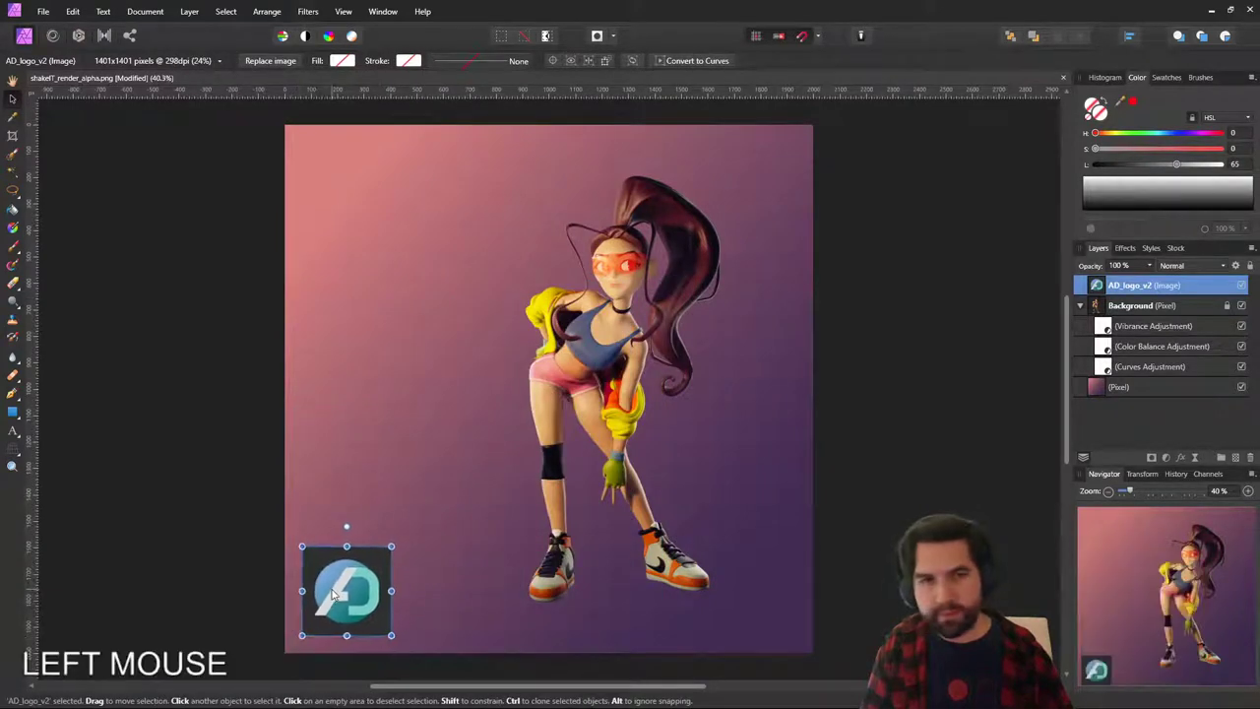
Delete the AD_logo_v2 image from the composition.
left_click(234, 542)
left_click(351, 582)
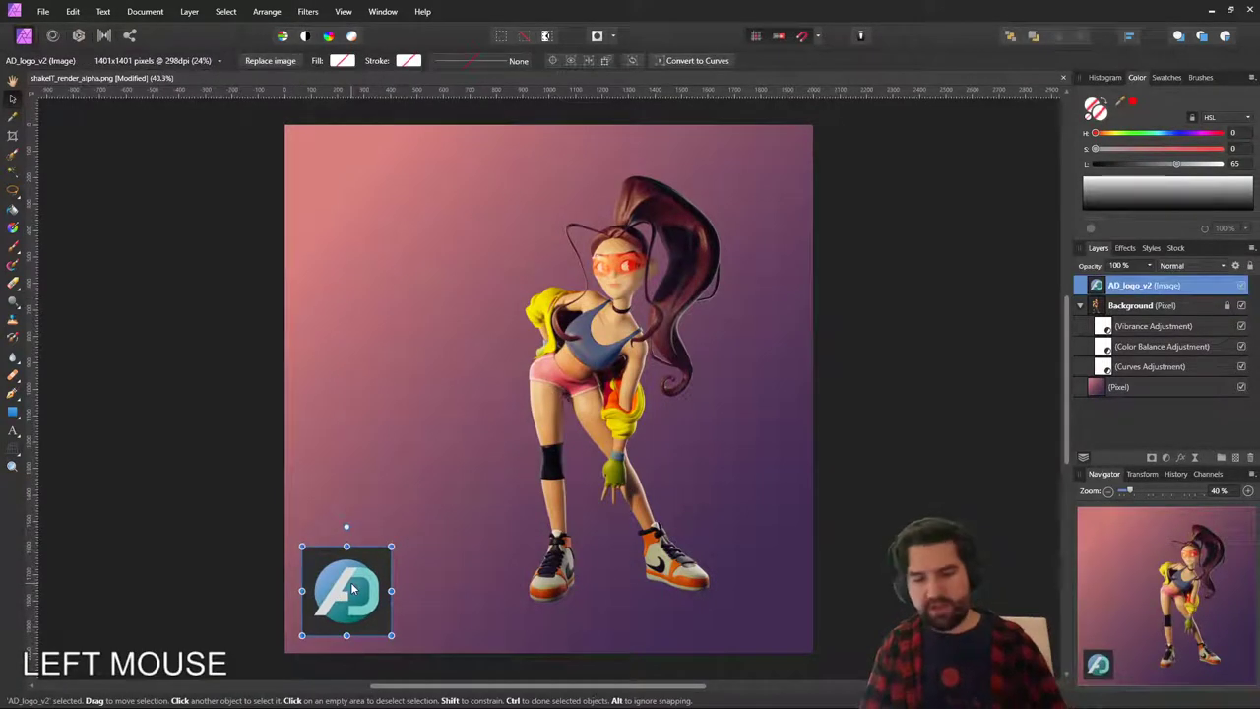
key("Delete")
Try to resize the locked Background character layer from its corner, and clear the selection.
left_click(608, 340)
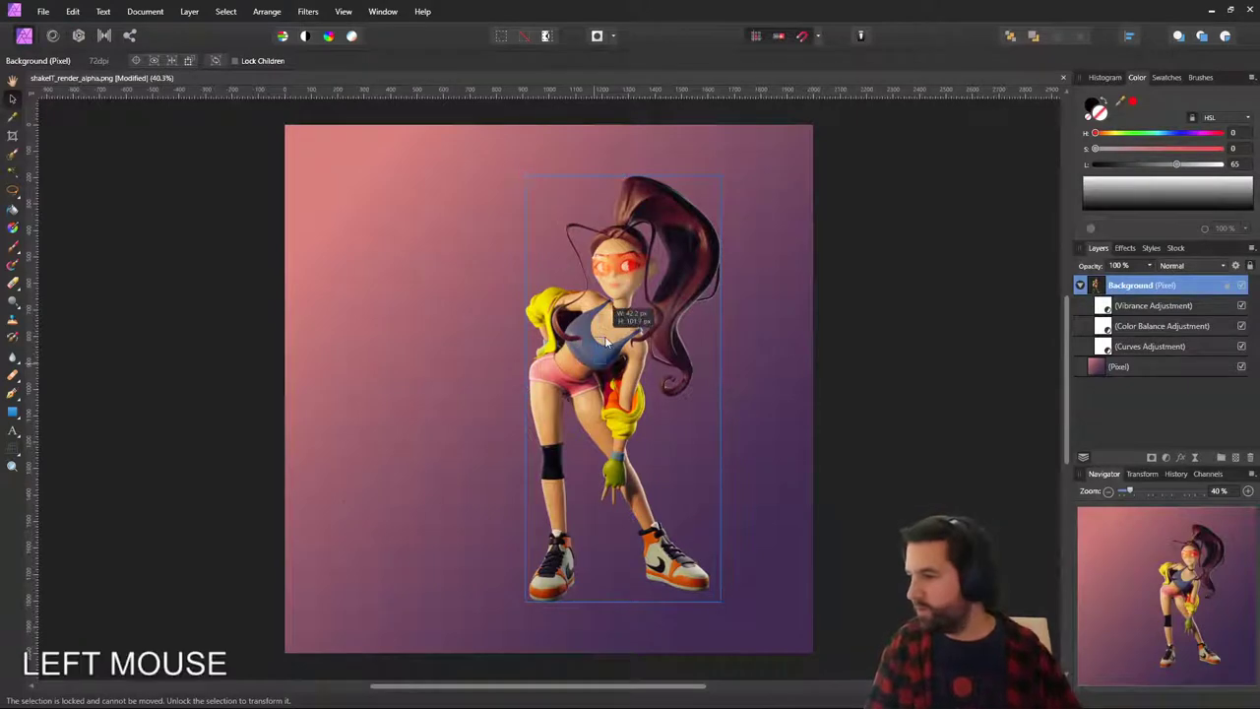
left_click(775, 363)
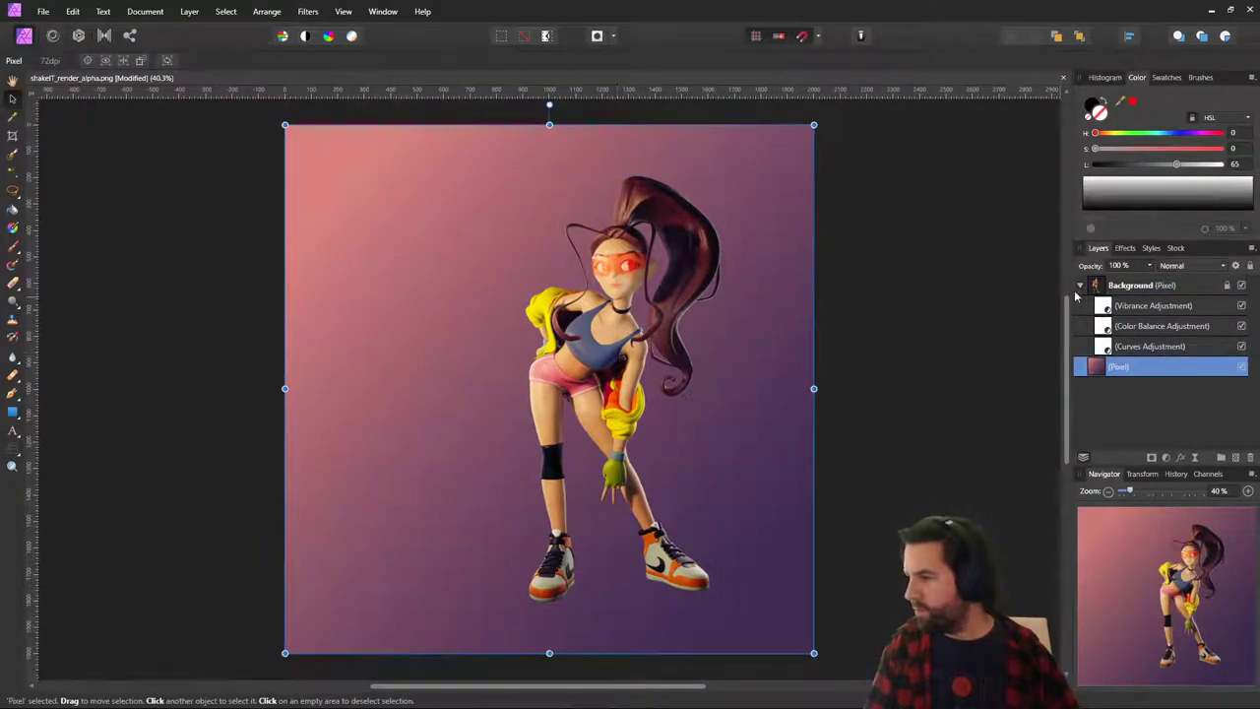
left_click(1110, 286)
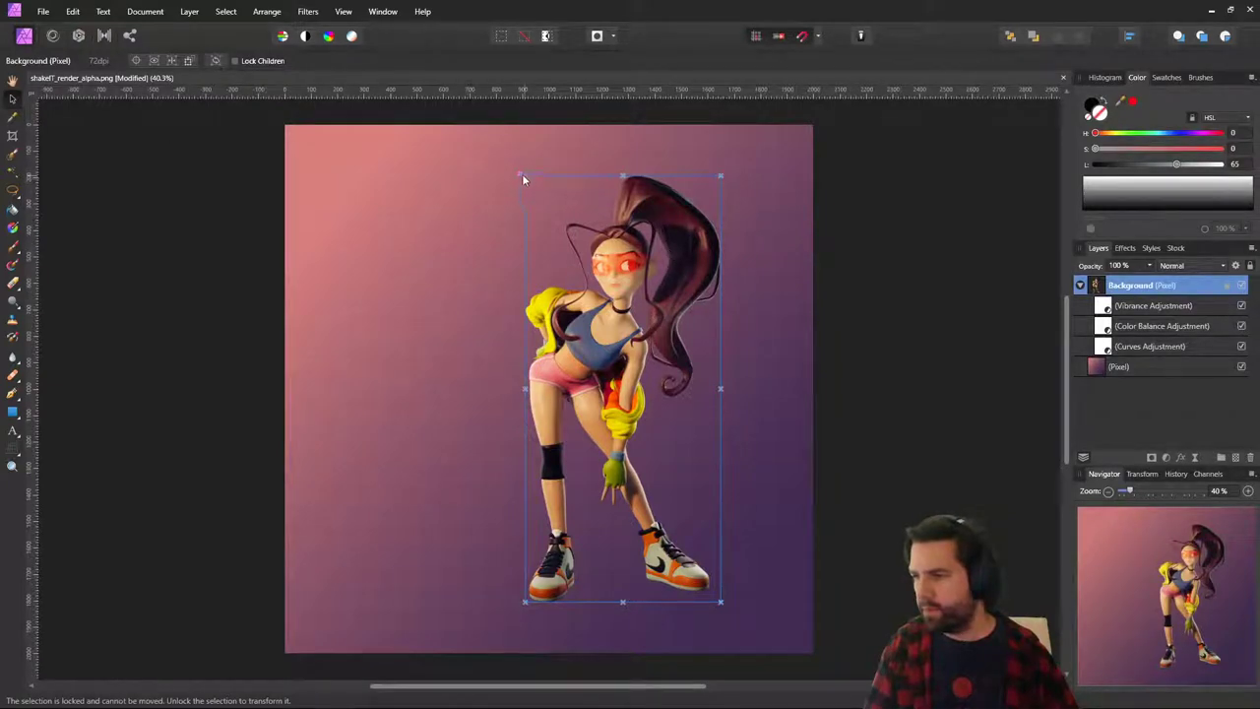
left_click_drag(525, 177, 527, 172)
left_click(718, 183)
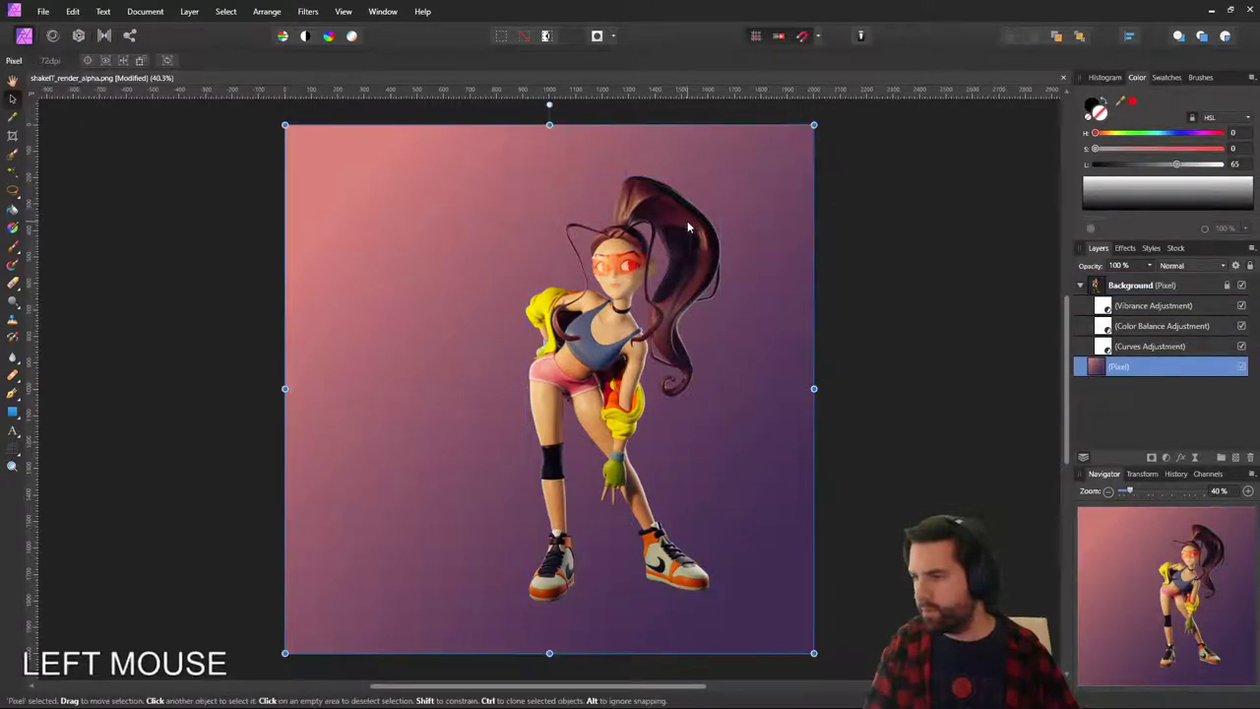
left_click(951, 360)
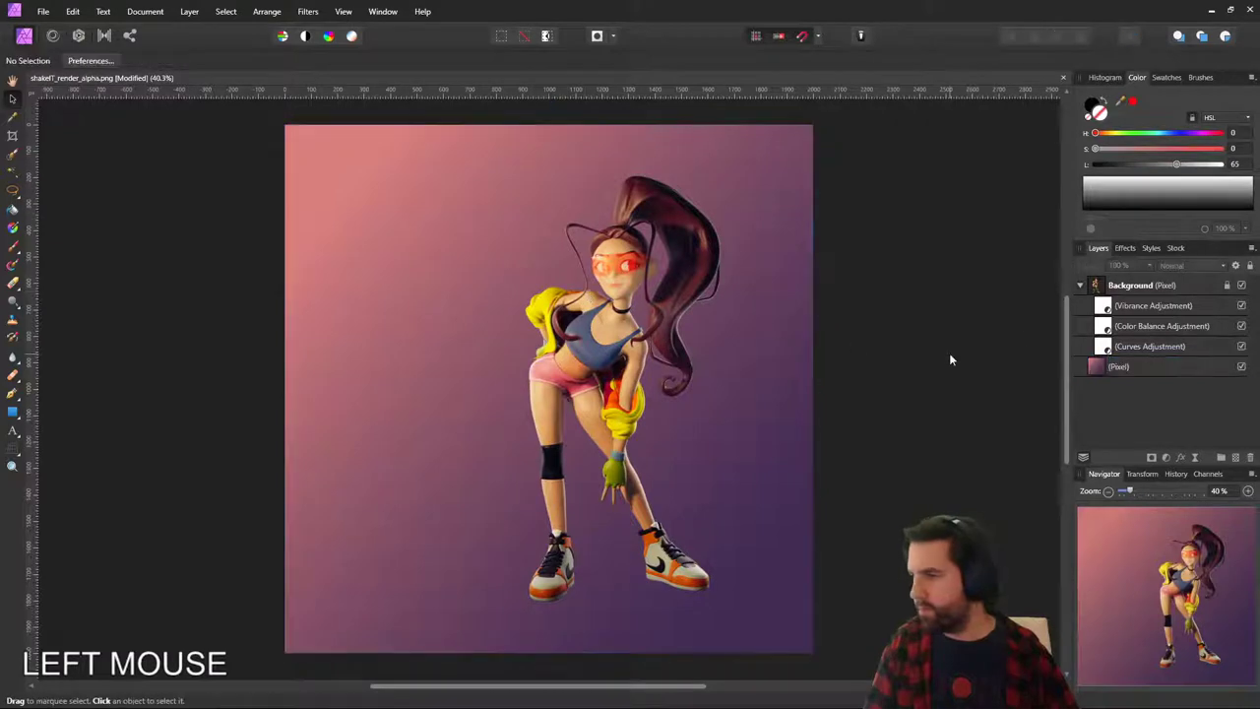
Save the layered document unflattened as a new Affinity file named shakeIT_render in the ShakeIt folder.
key("ctrl+s")
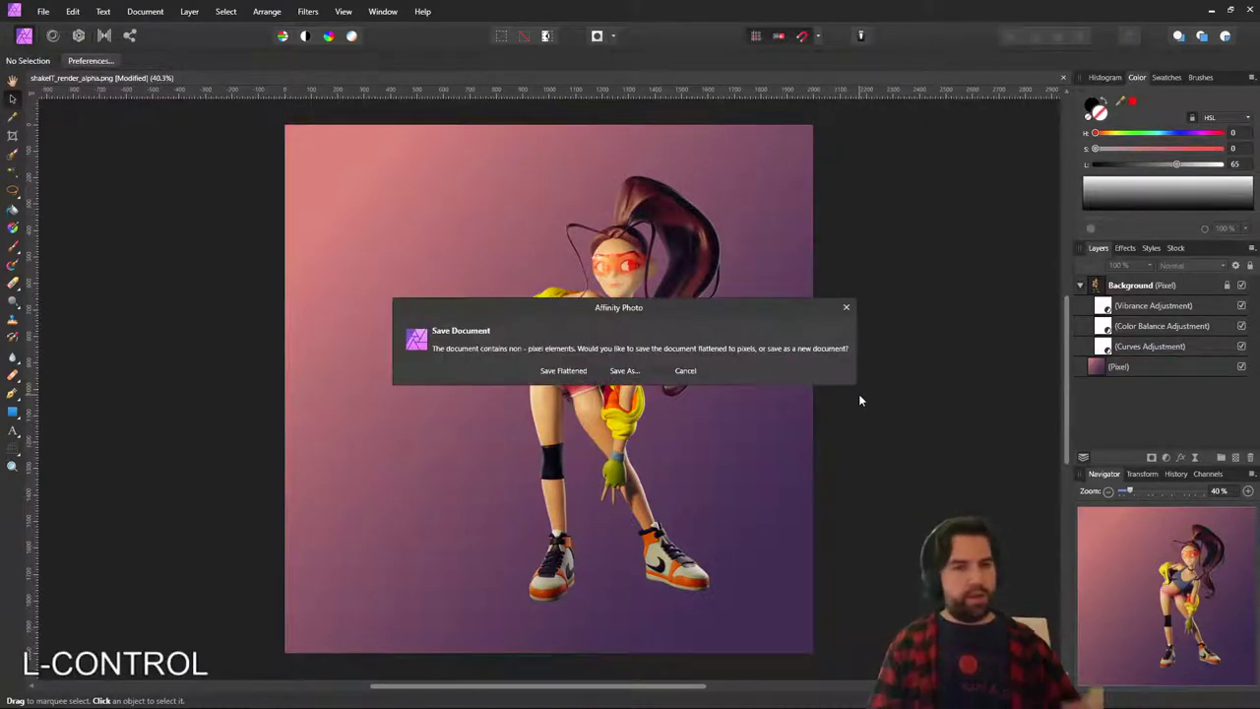
left_click(625, 371)
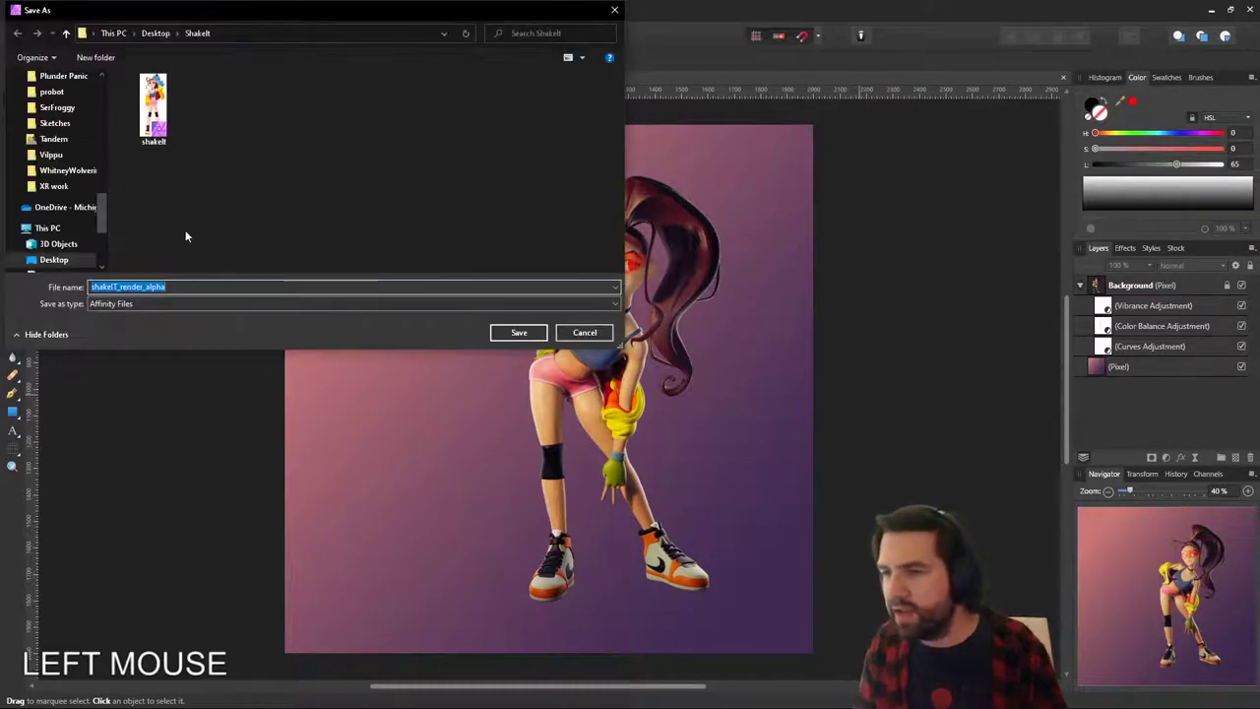
left_click(189, 288)
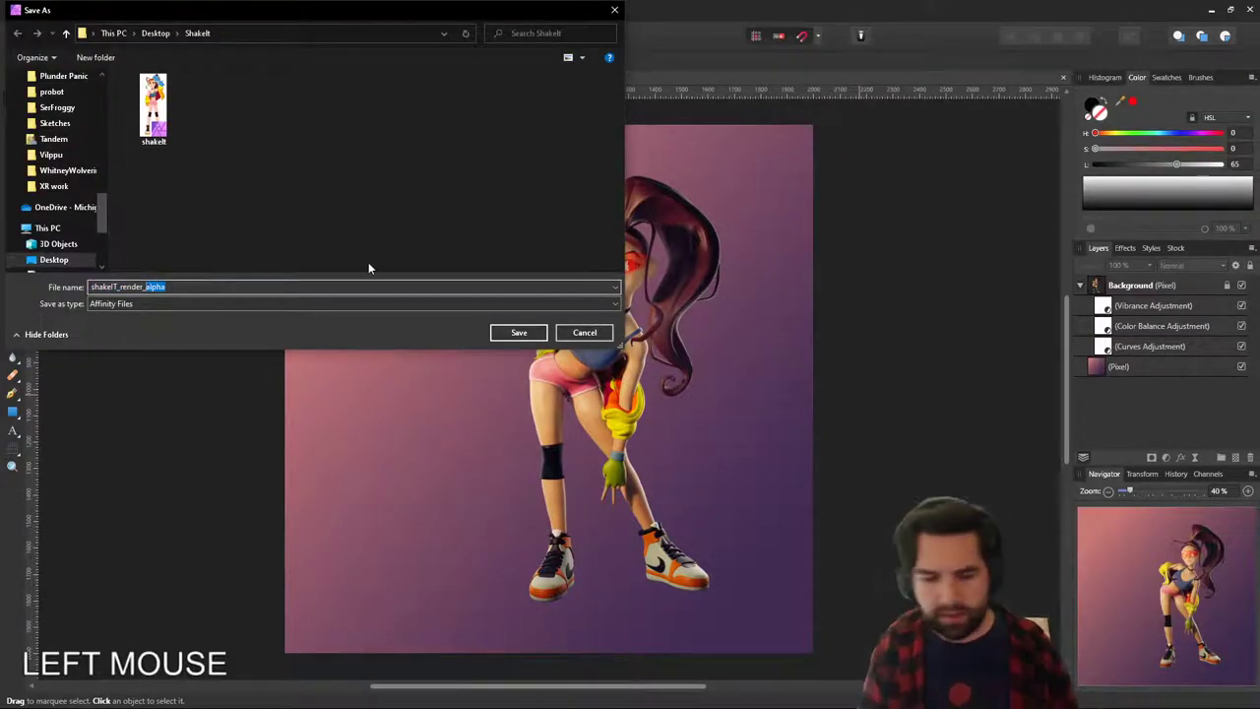
key("BackSpace")
key("BackSpace")
key("Return")
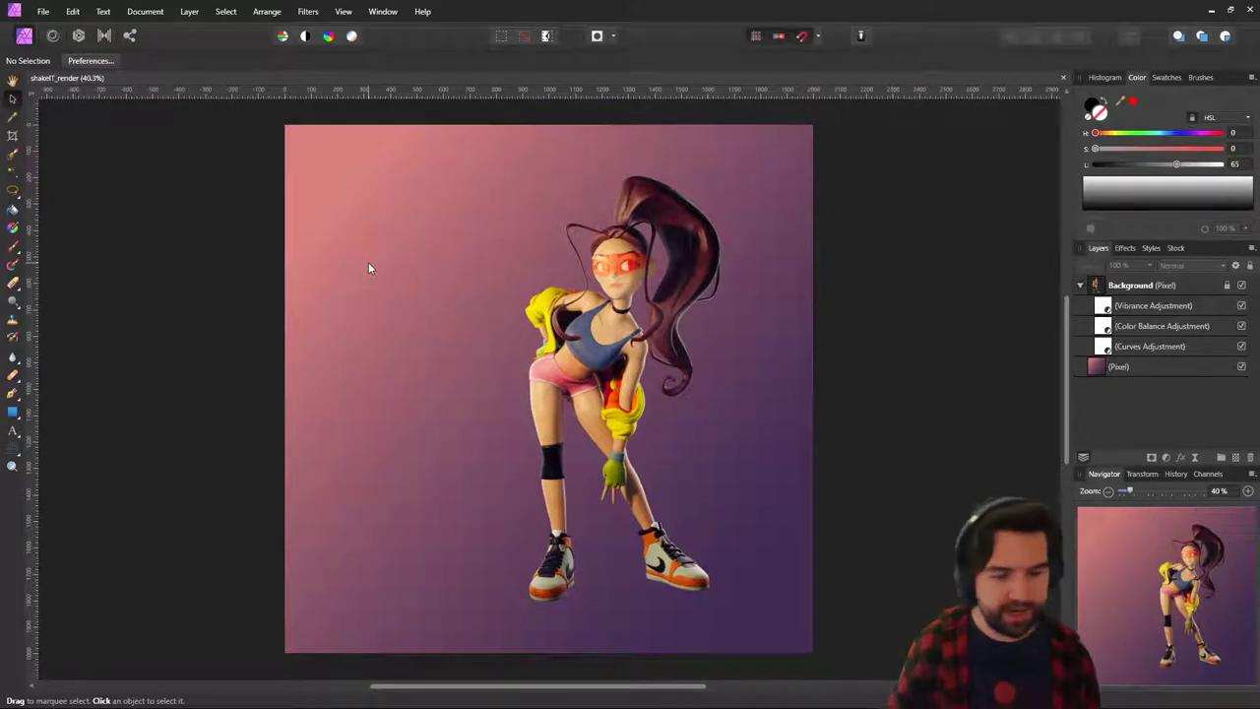
Add an empty pixel layer above the character's Background layer and ready the Paint Brush for work on the face.
left_click(1186, 285)
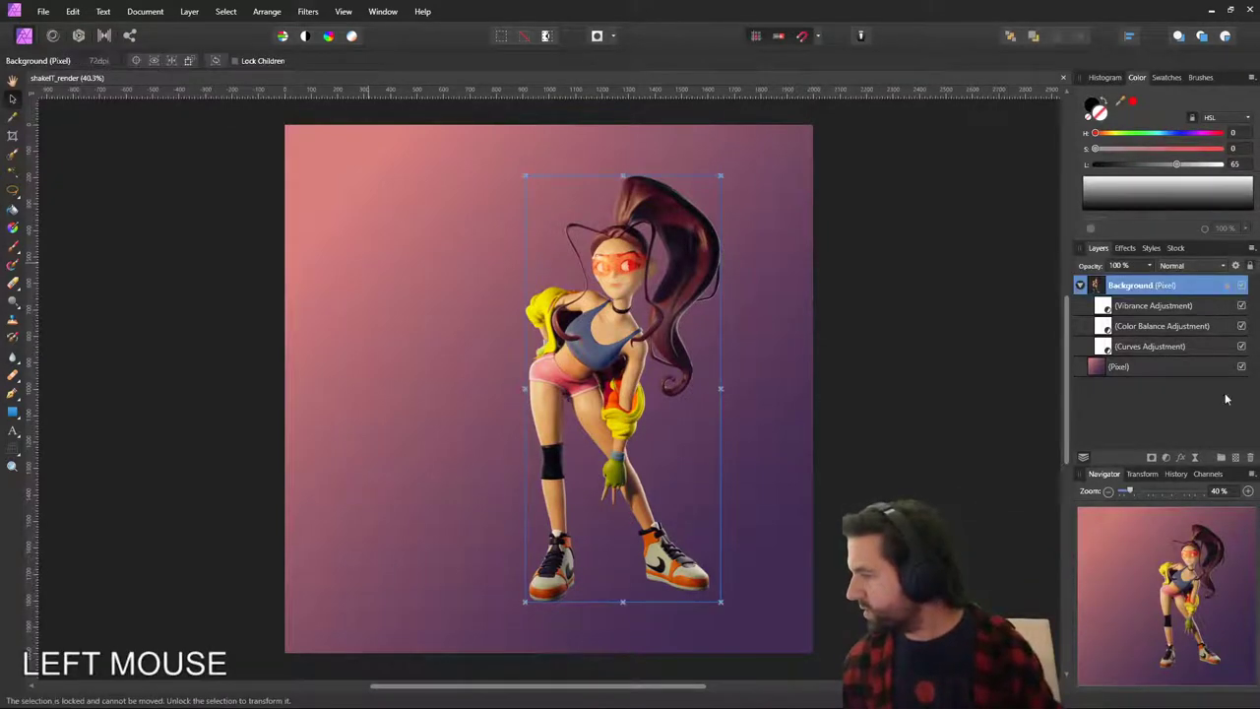
left_click(1236, 458)
key("z")
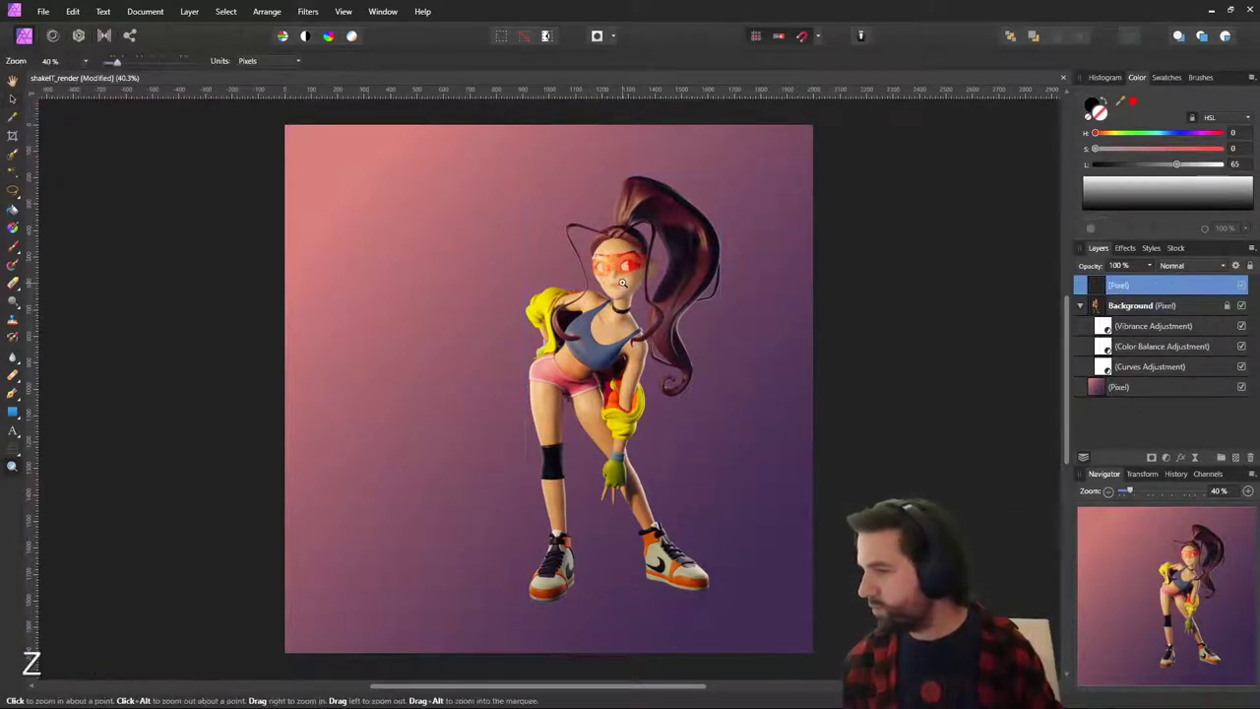
left_click_drag(622, 282, 999, 251)
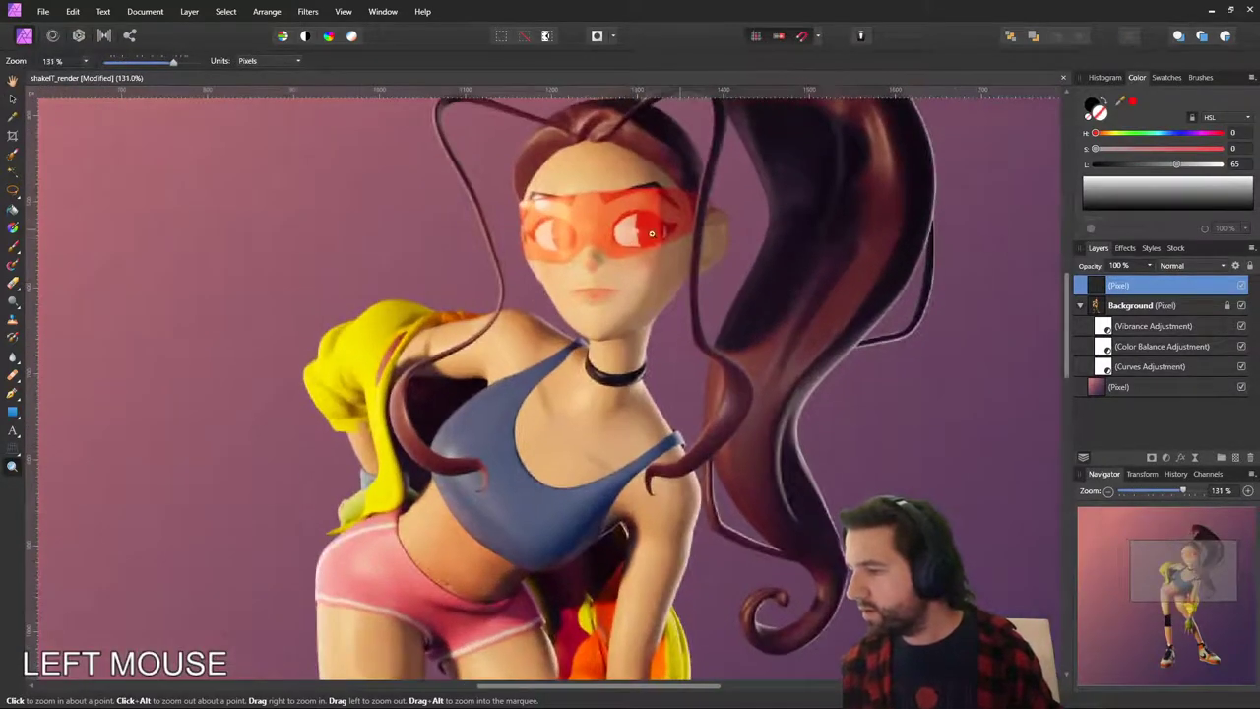
left_click_drag(653, 233, 754, 219)
left_click_drag(675, 278, 642, 412)
left_click_drag(642, 412, 677, 385)
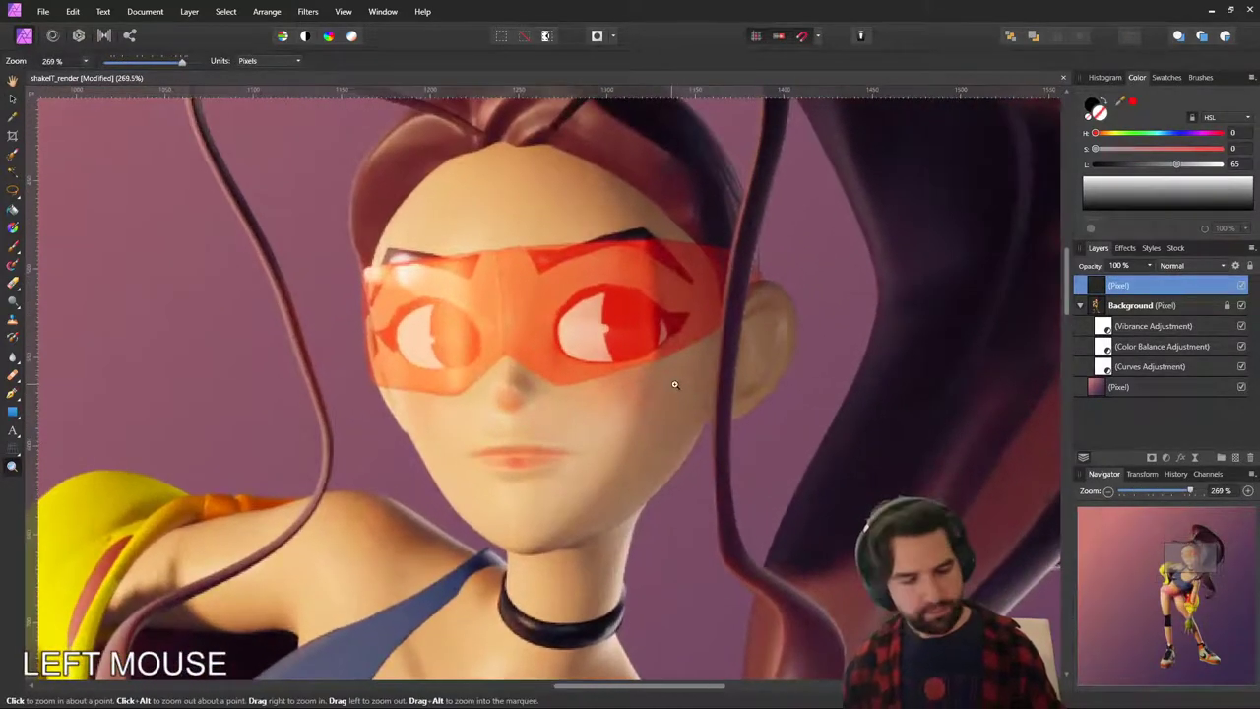
key("b")
key("alt")
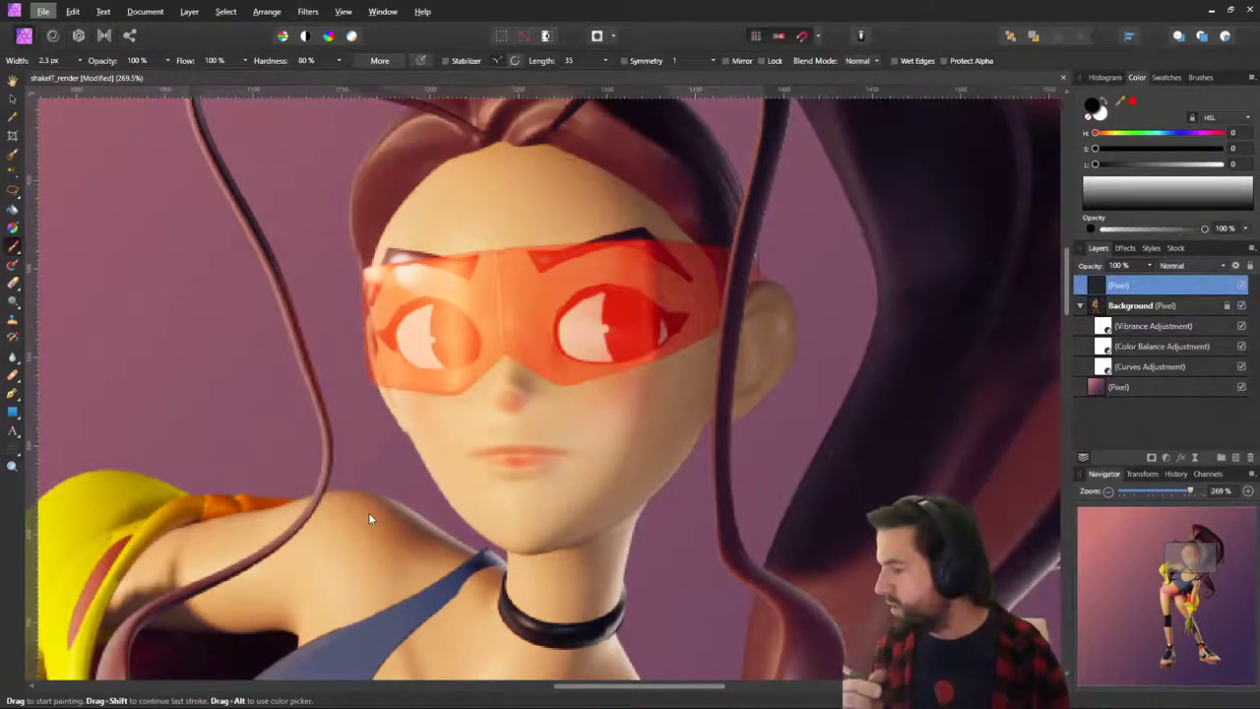
Add a mask to the empty pixel layer and delete that layer along with its mask.
left_click(1094, 289)
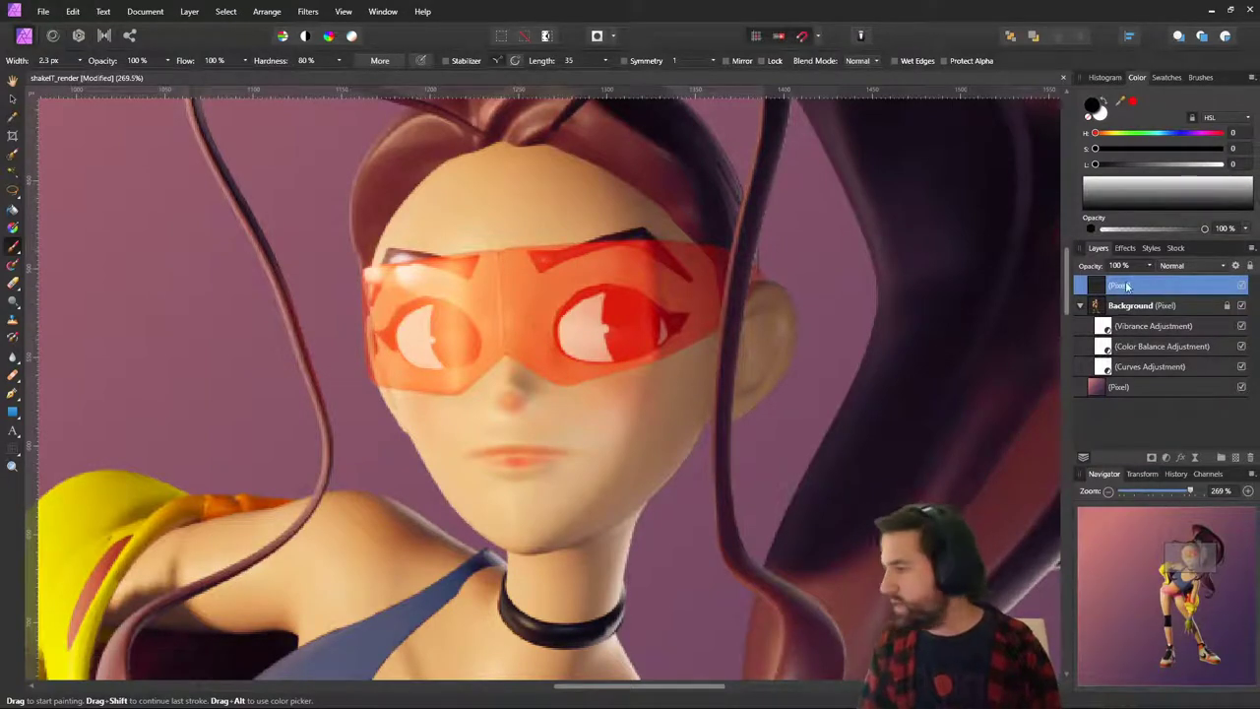
right_click(1094, 286)
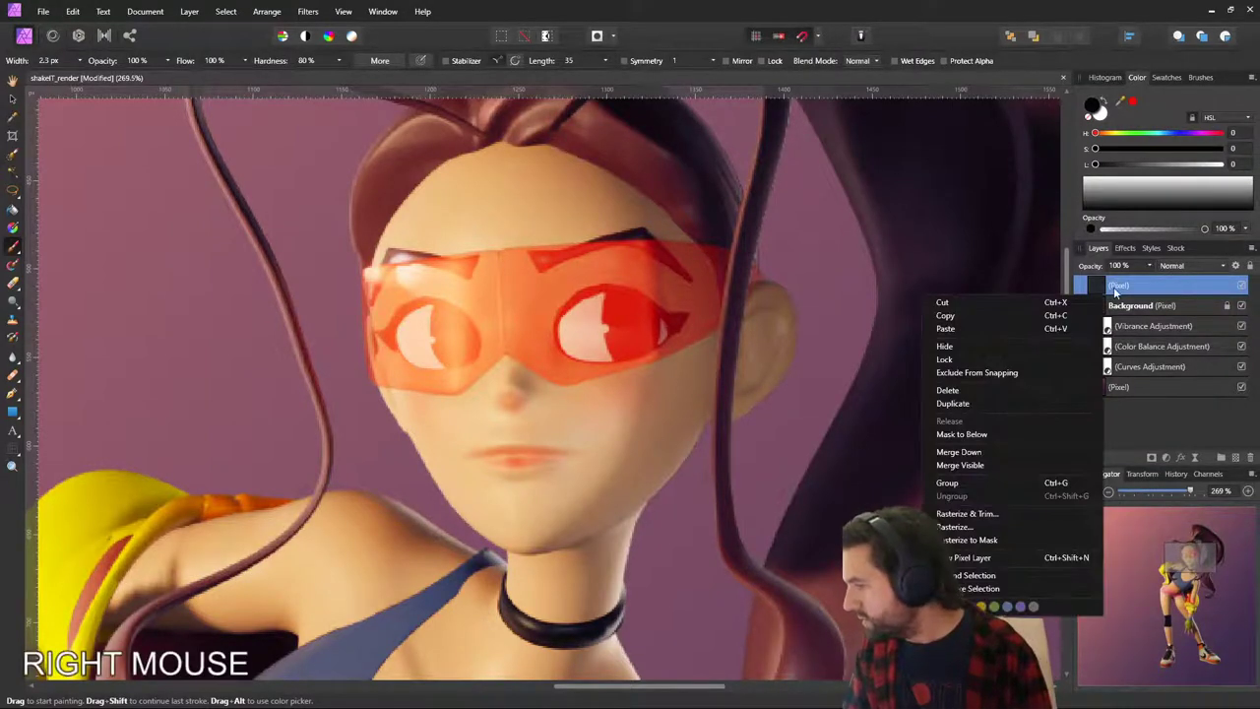
double_click(1117, 287)
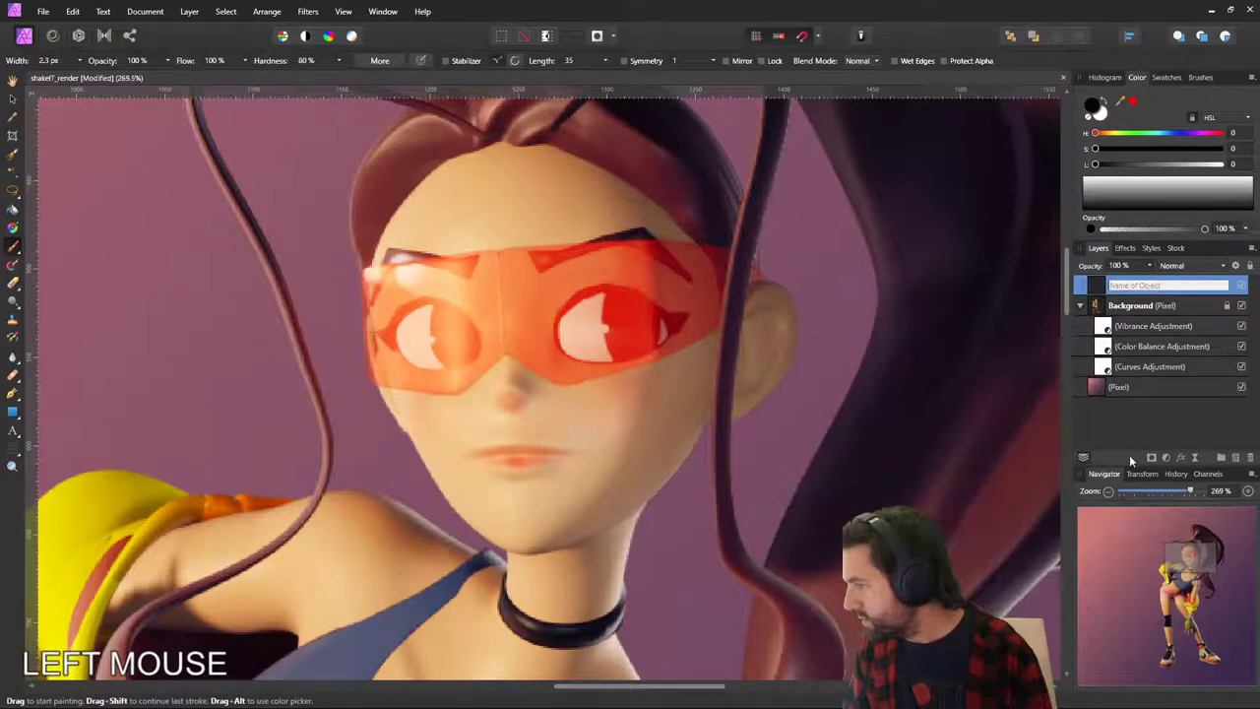
left_click(1103, 288)
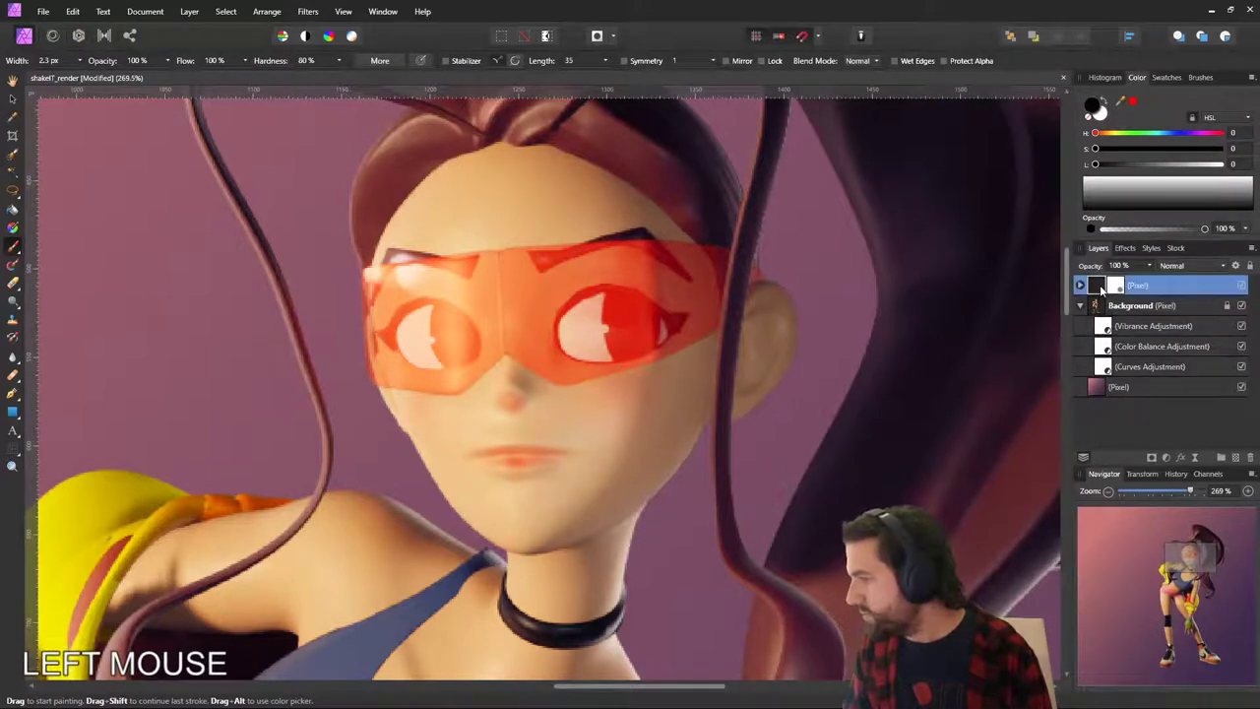
left_click(1251, 458)
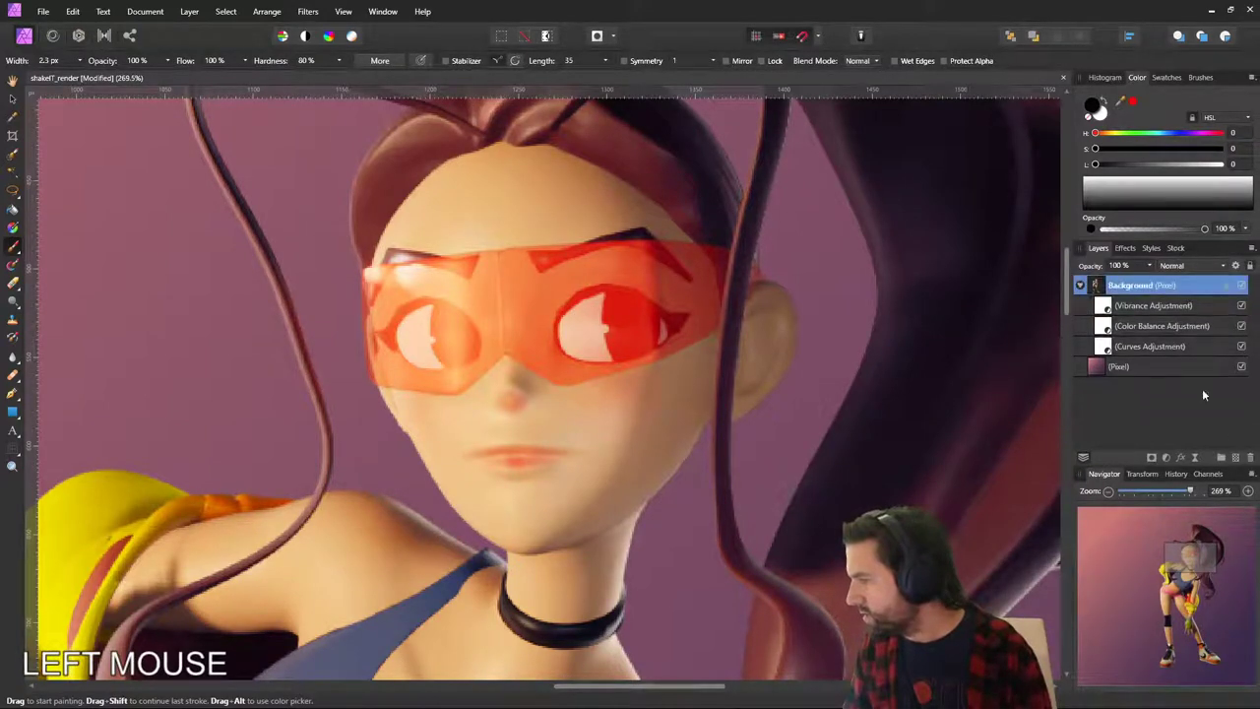
Add a Brightness / Contrast adjustment above the Background layer with Brightness 26% and Contrast 80%.
left_click(1170, 458)
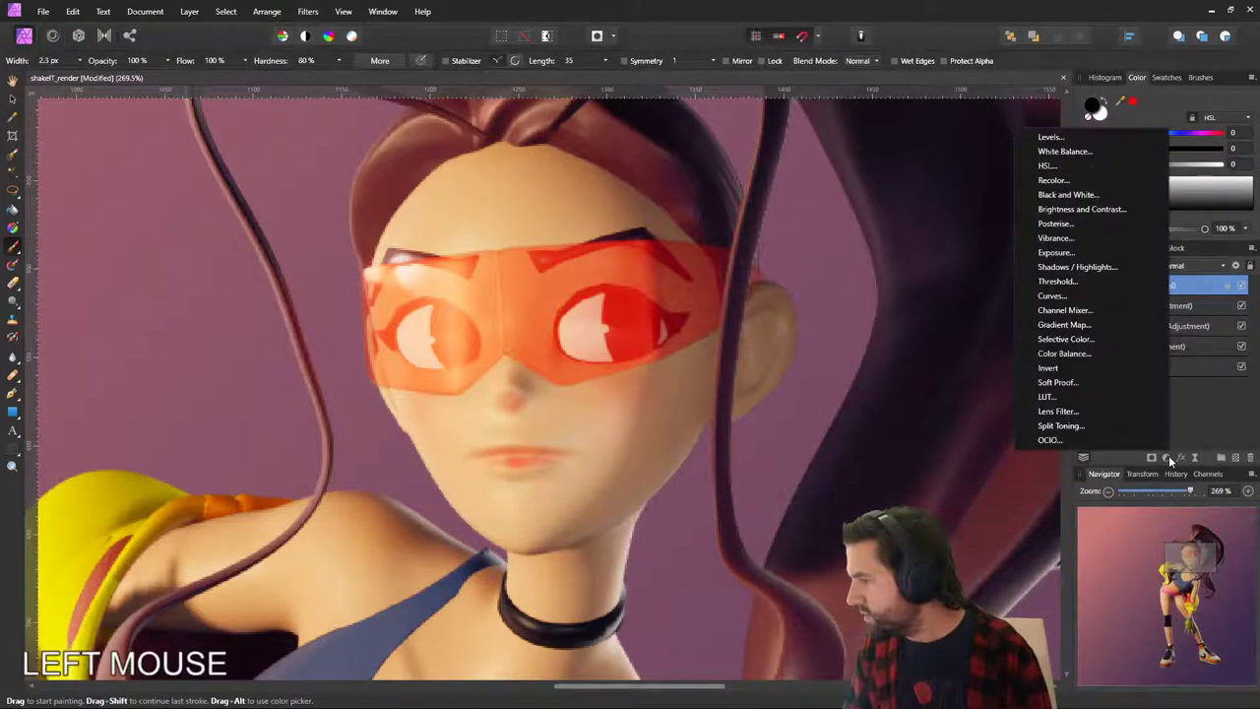
left_click(1090, 210)
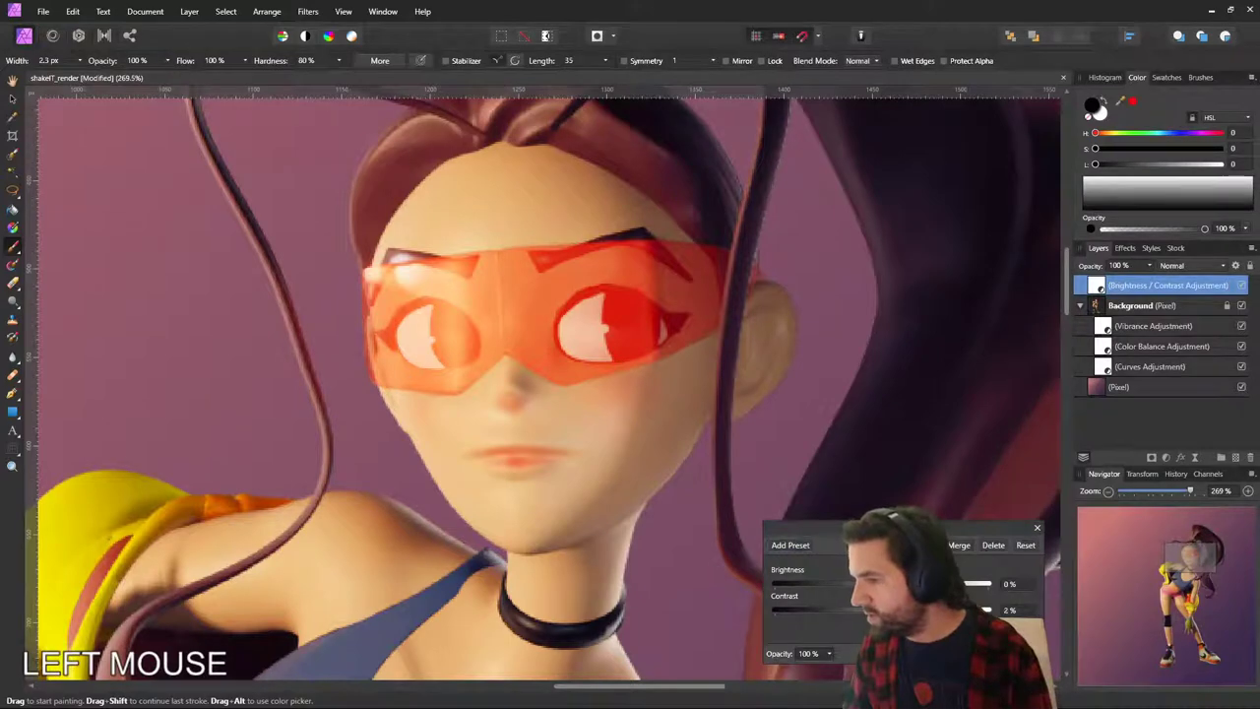
left_click_drag(986, 609, 1020, 612)
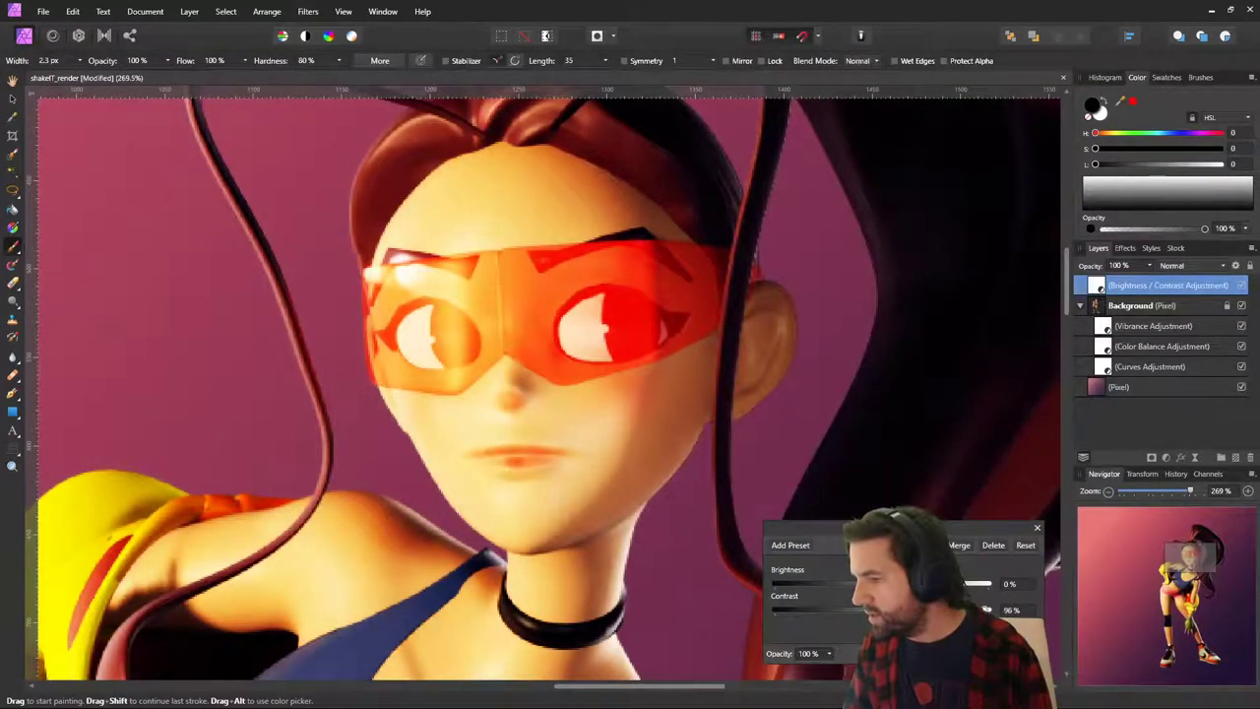
left_click(988, 610)
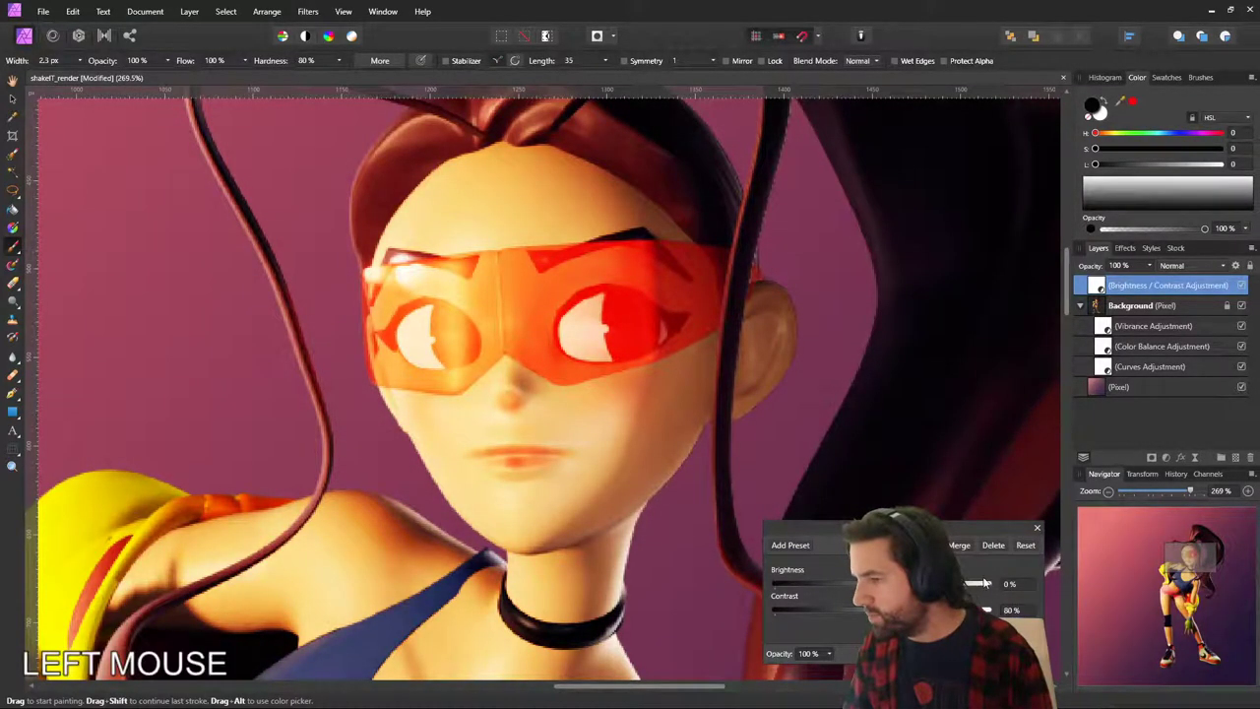
left_click_drag(882, 584, 981, 584)
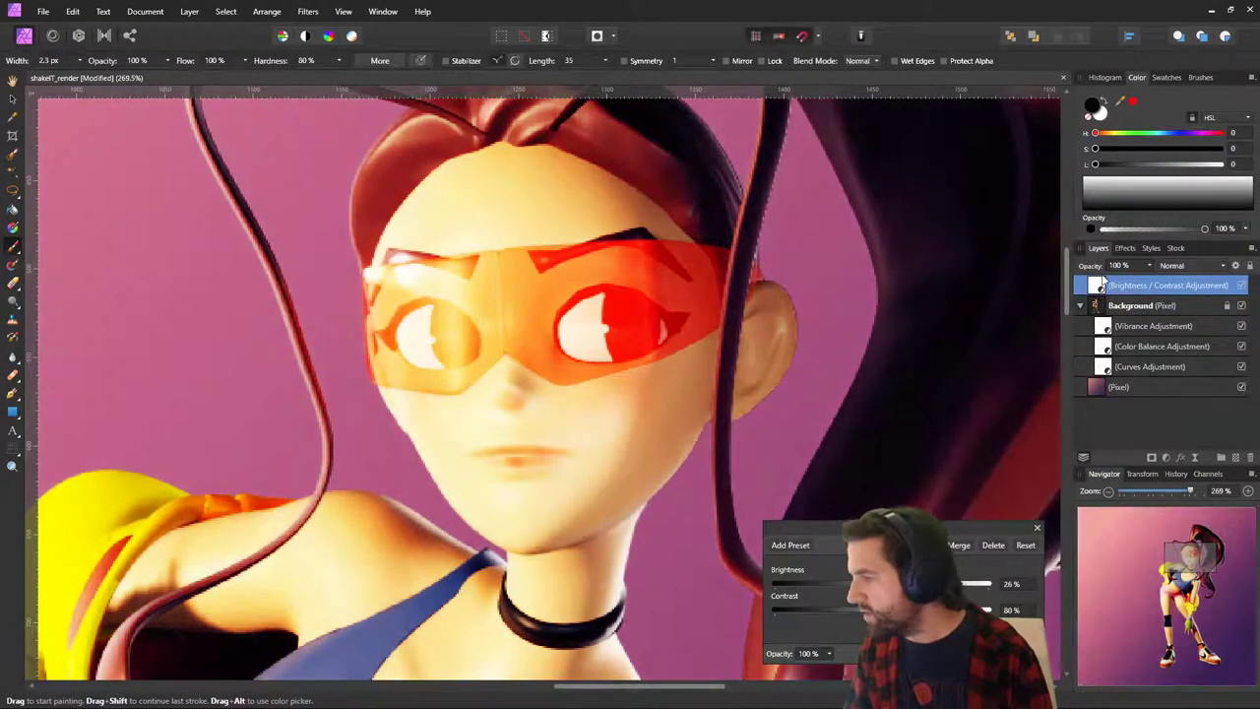
Add a mask to the Brightness / Contrast adjustment and flood-fill it with black.
left_click(1146, 463)
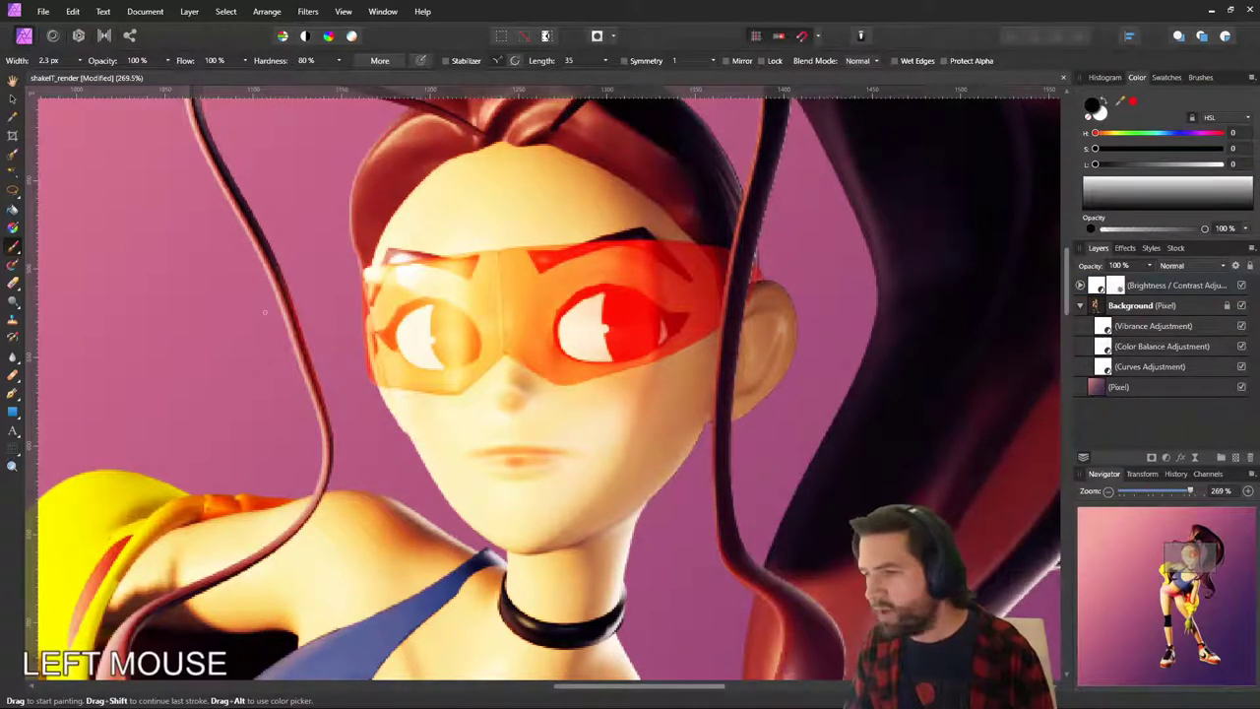
key("g")
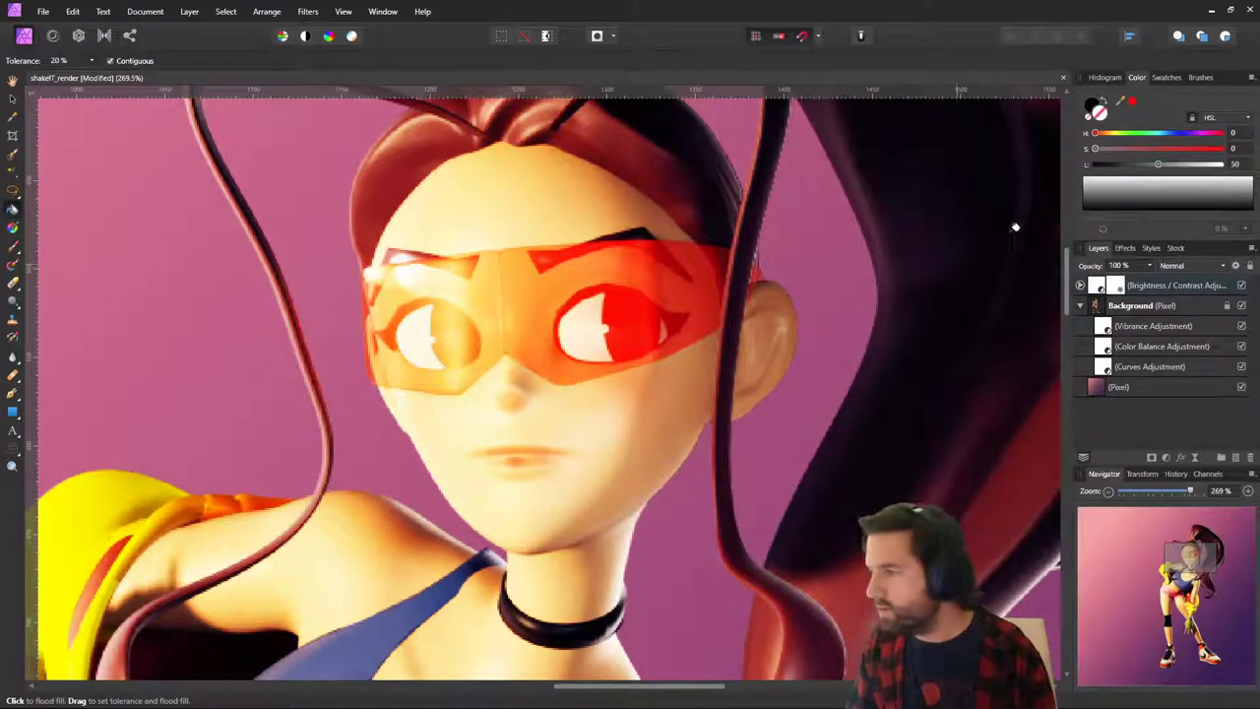
left_click(825, 286)
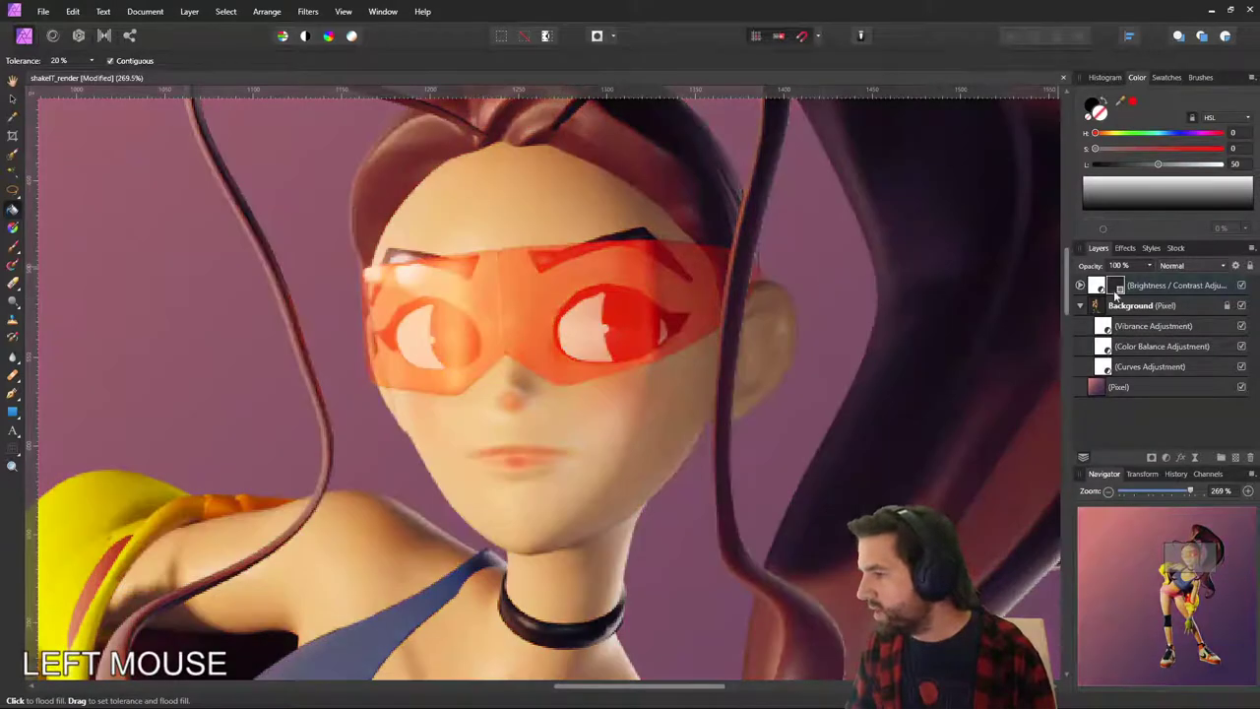
Target the Brightness / Contrast adjustment's mask and set the secondary colour to pure white.
left_click(1101, 285)
left_click(1114, 286)
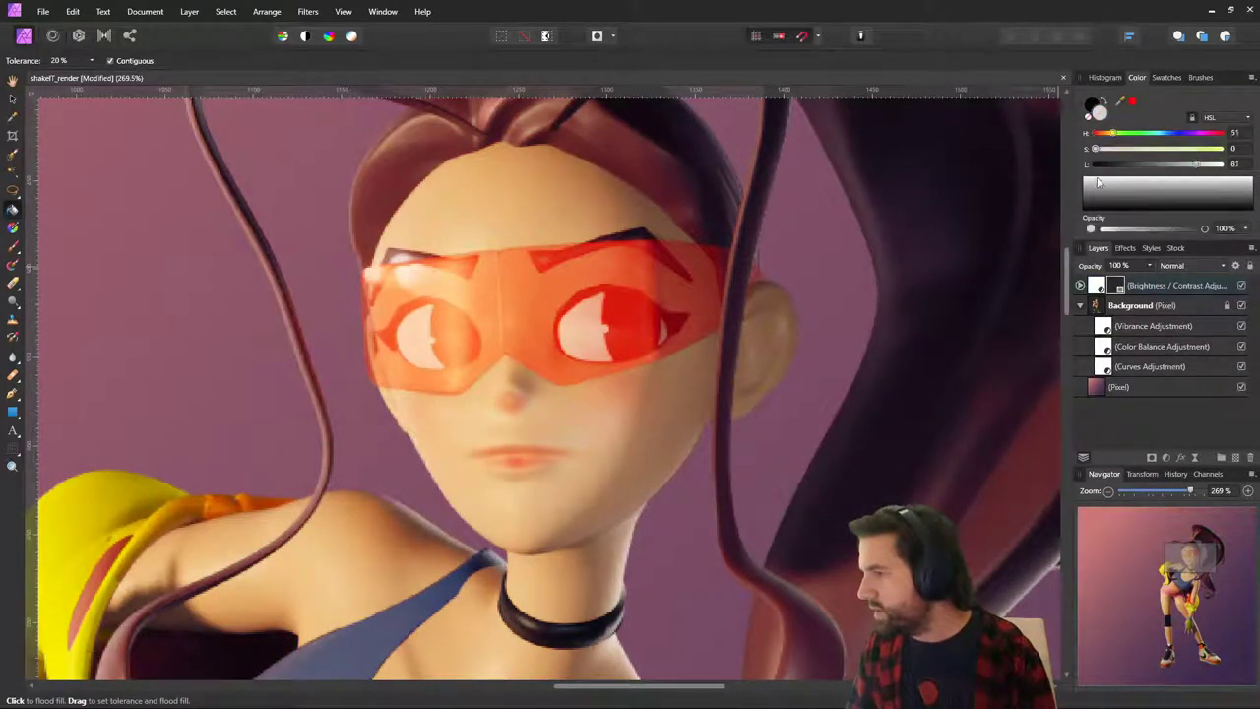
left_click_drag(1093, 184, 1076, 164)
left_click(16, 157)
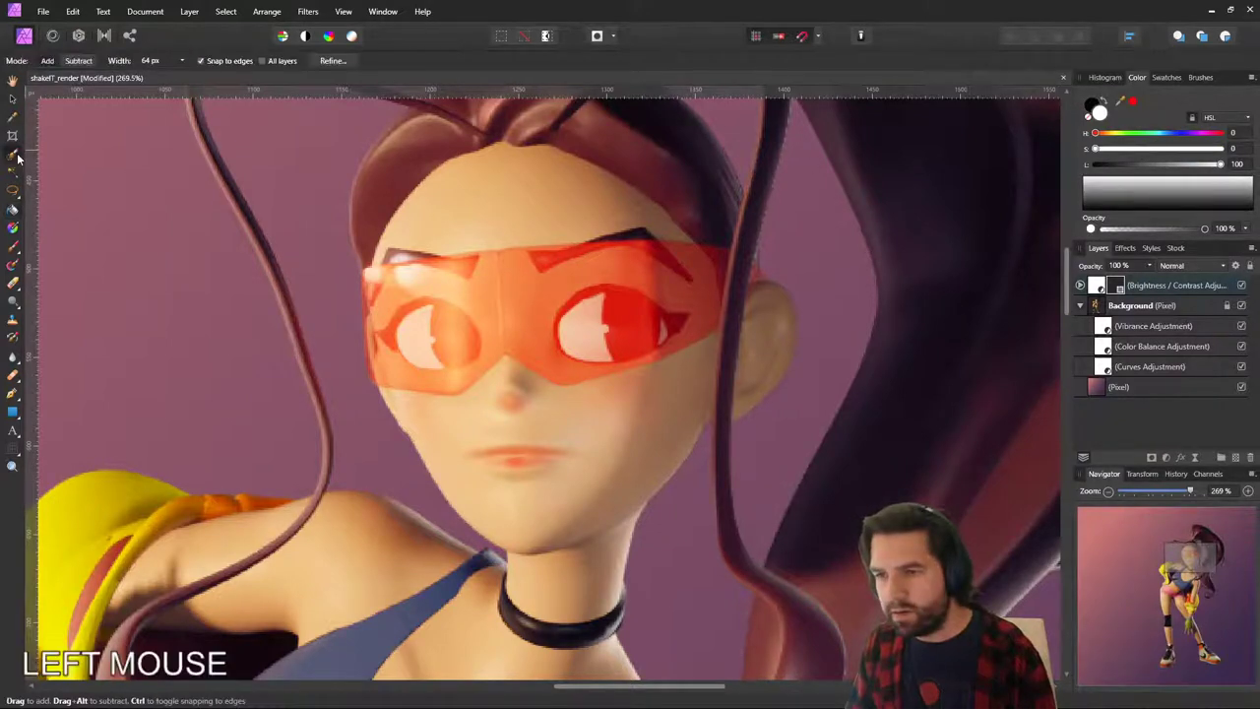
Switch to the Paint Brush with a width of about 37.2 px and make white the primary colour.
left_click(13, 247)
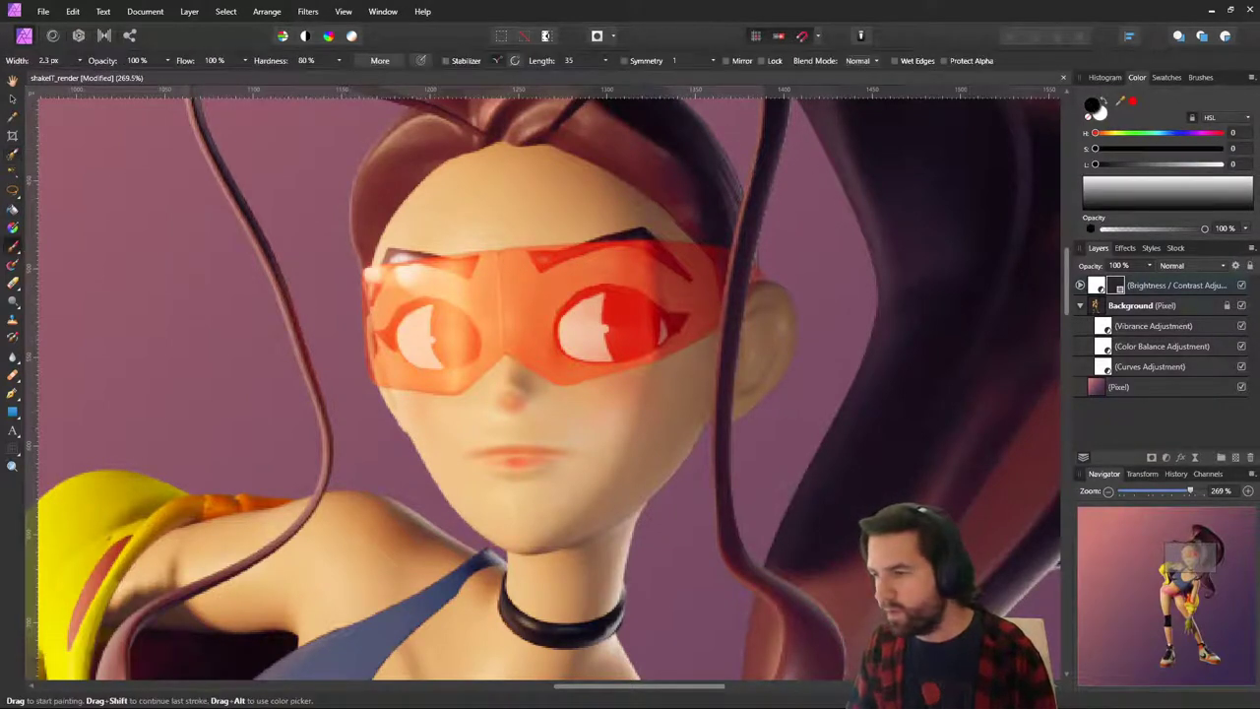
key("bracketright")
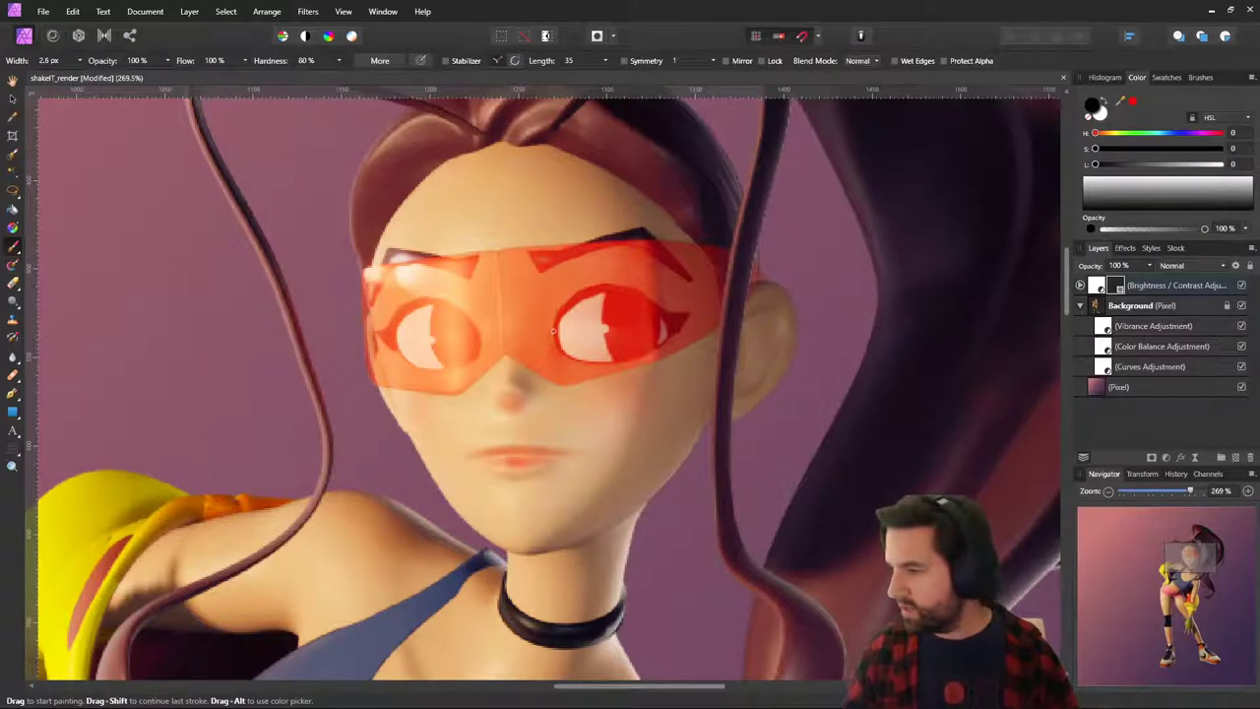
key("bracketright")
key("bracketright")
key("bracketright")
key("bracketright")
key("bracketright")
key("bracketright")
key("bracketright")
key("bracketright")
mouse_move(602, 329)
left_mouse_down()
mouse_move(645, 293)
mouse_move(595, 356)
left_mouse_up()
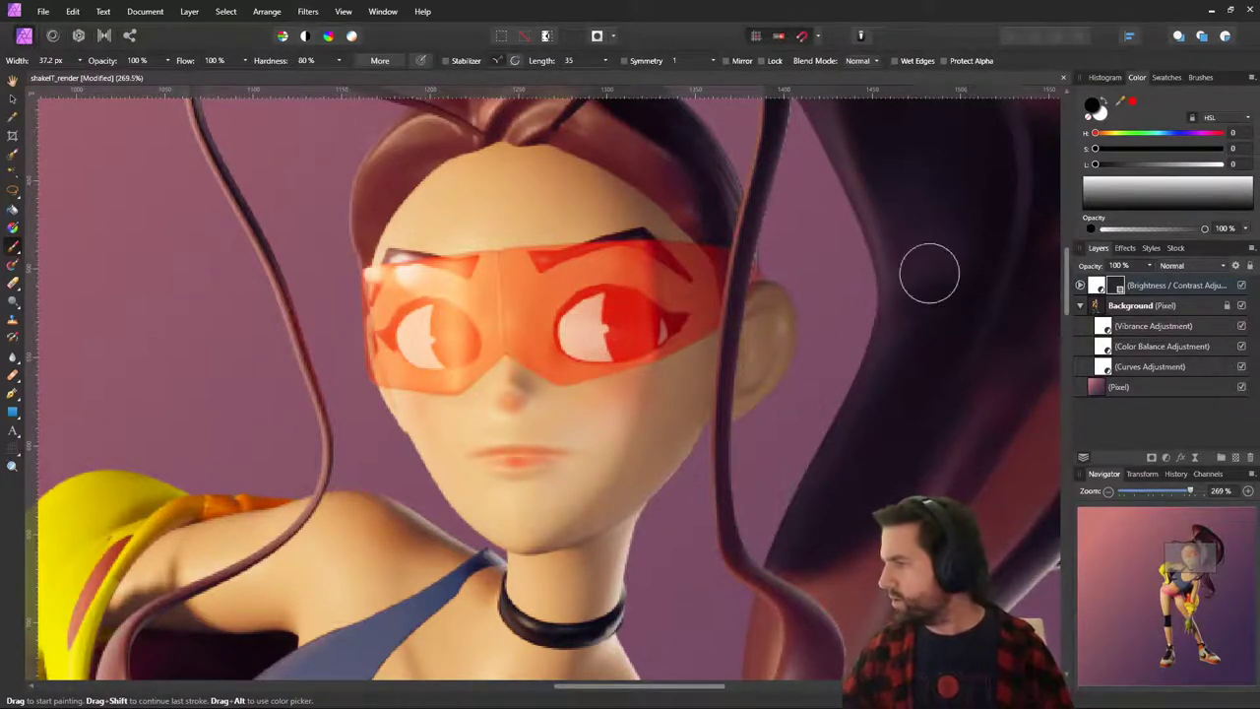
left_click(1099, 105)
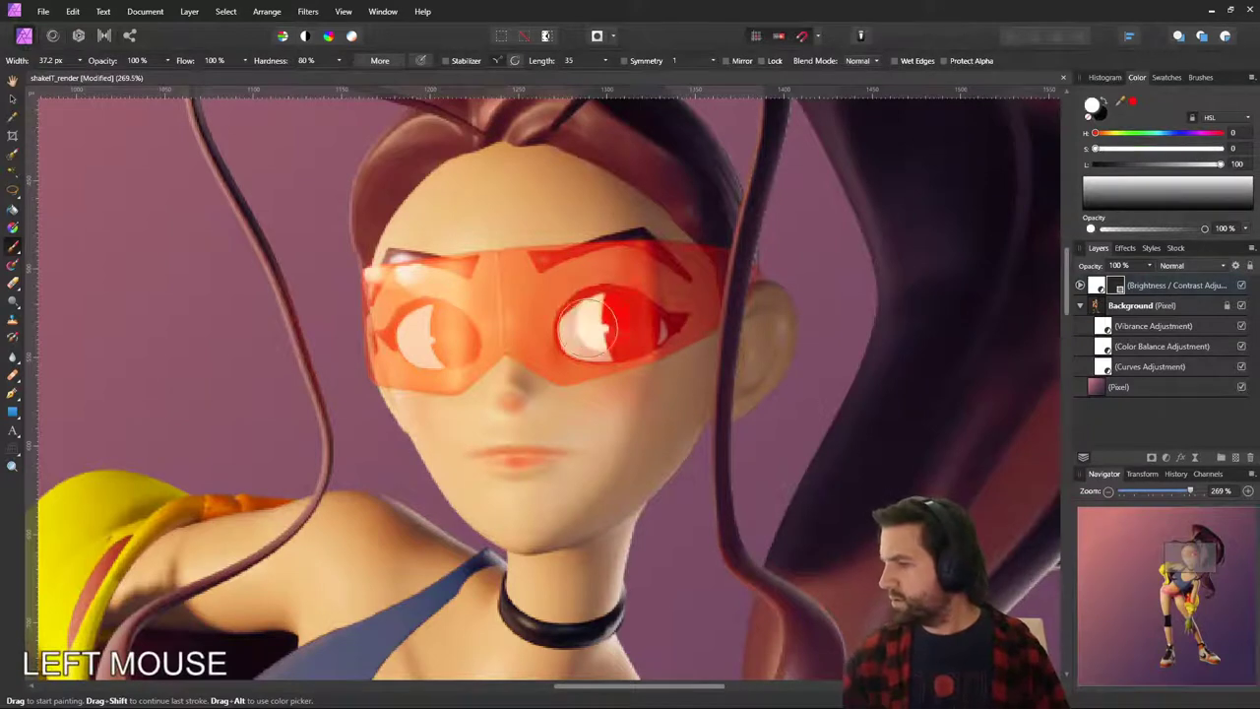
Try a hard white stroke on the mask over the eye, undo it, and choose the soft 256 px Basic brush.
mouse_move(610, 329)
left_mouse_down()
mouse_move(579, 321)
mouse_move(596, 310)
left_mouse_up()
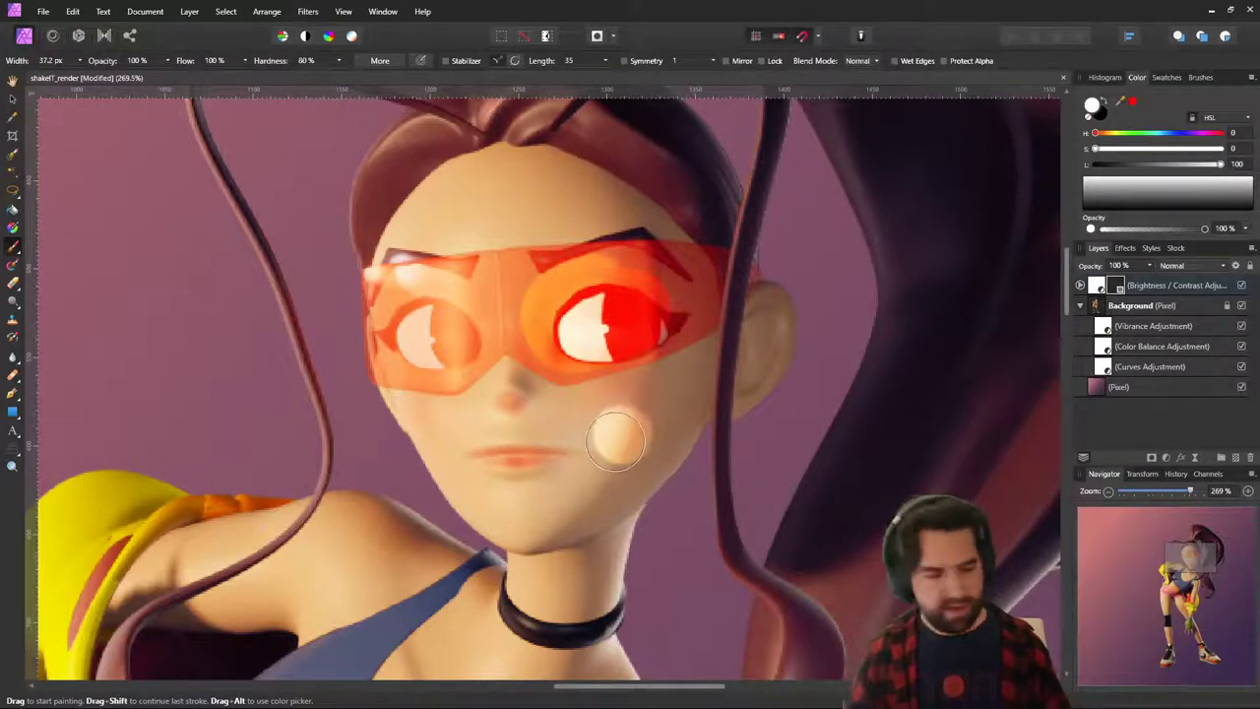
key("ctrl+z")
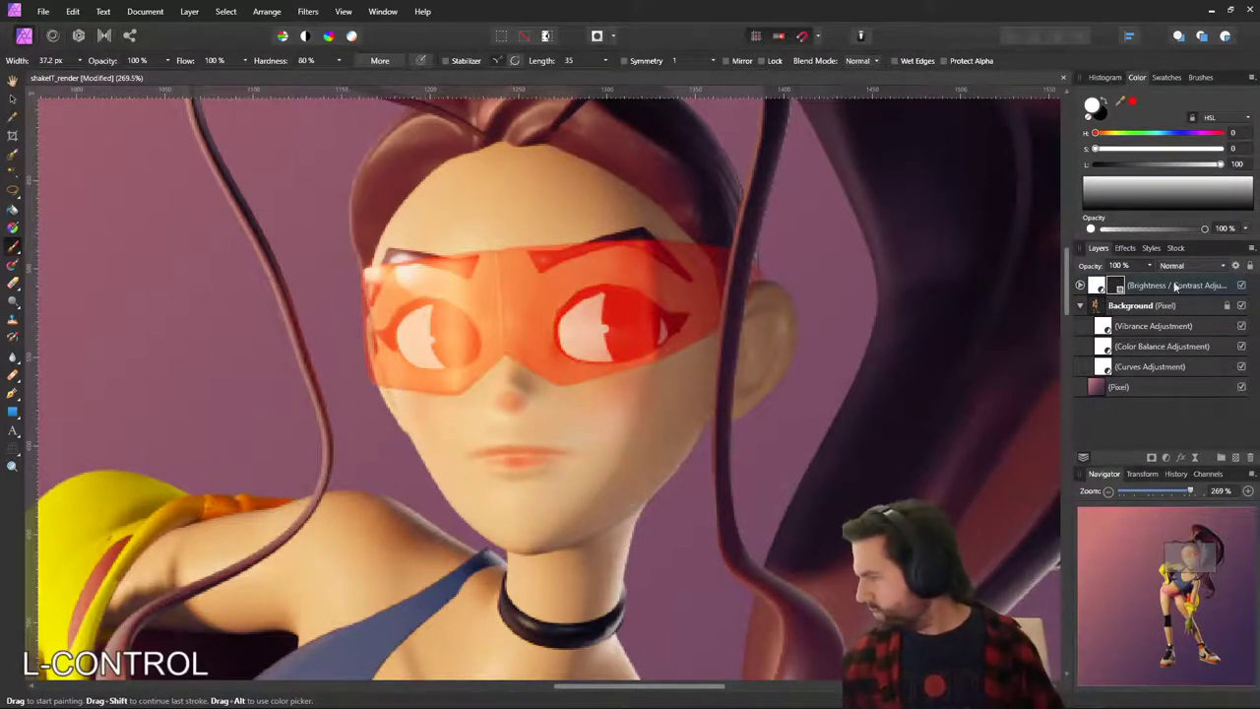
left_click(1201, 78)
left_click_drag(1251, 193, 1243, 248)
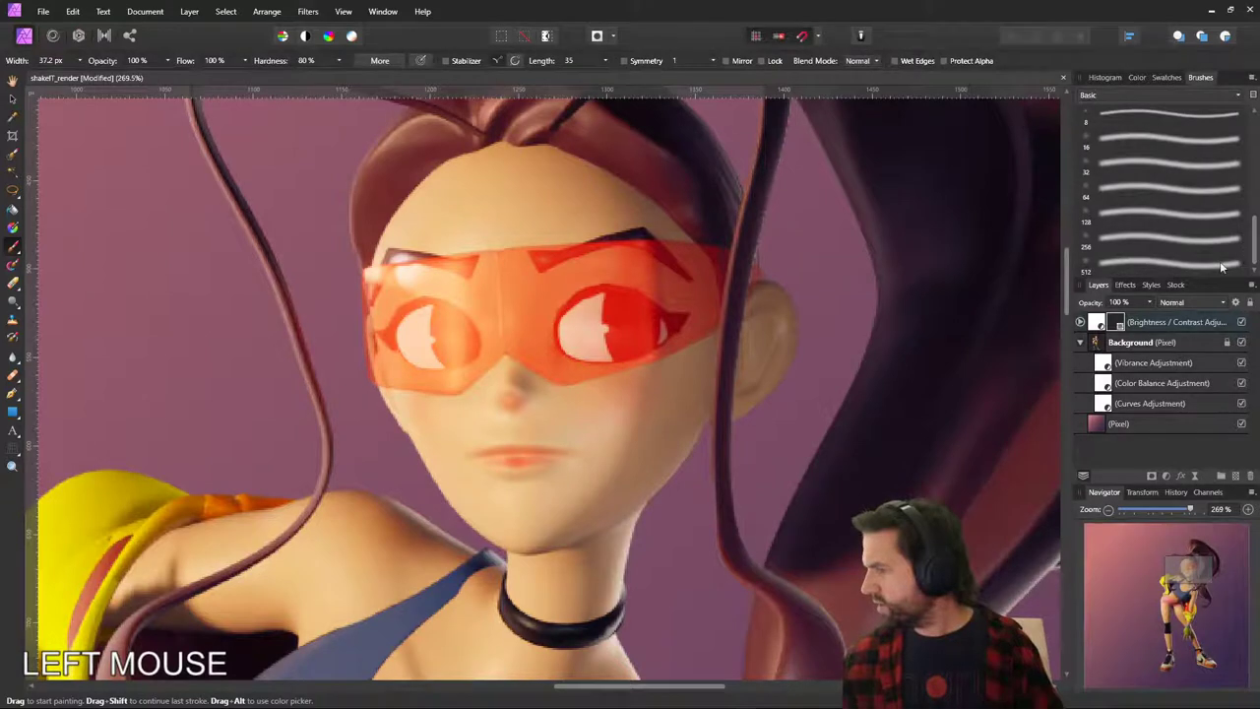
left_click(1181, 238)
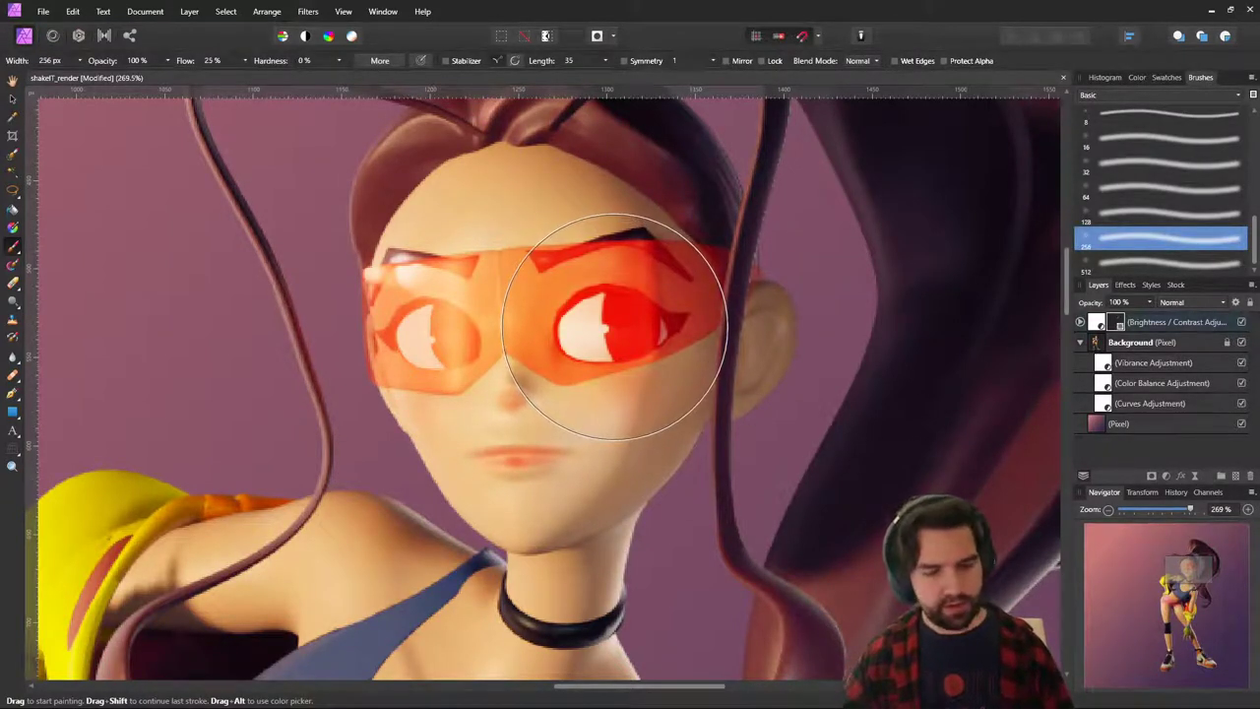
Paint a soft white stroke over the eyes on the Brightness / Contrast mask with the brush reduced to about 113.6 px.
key("bracketleft")
key("bracketleft")
key("bracketleft")
key("bracketleft")
mouse_move(559, 320)
left_mouse_down()
mouse_move(492, 311)
mouse_move(423, 325)
mouse_move(634, 307)
left_mouse_up()
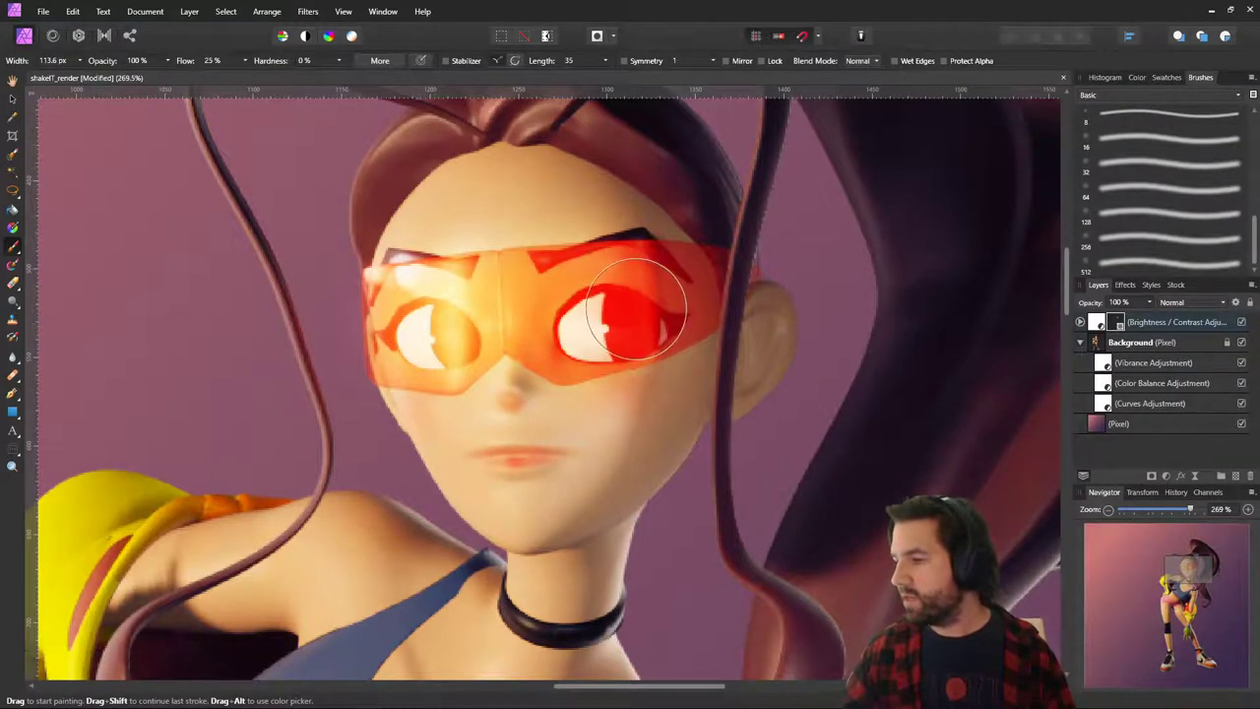
Reduce the soft brush to about 69.8 px and dab more white over both eyes on the mask.
key("bracketleft")
key("bracketleft")
key("bracketleft")
key("bracketleft")
left_click(640, 311)
left_click(456, 326)
mouse_move(455, 325)
left_mouse_down()
mouse_move(424, 320)
mouse_move(544, 317)
left_mouse_up()
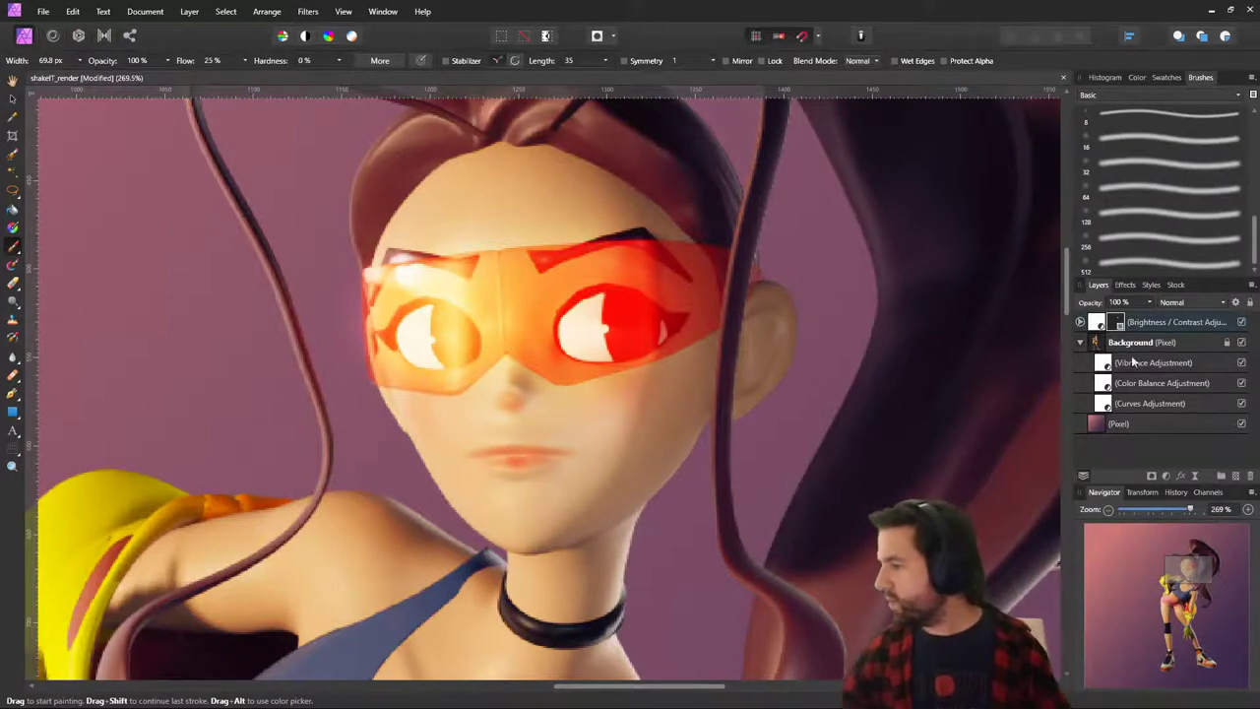
Set the Brightness / Contrast adjustment to Brightness 6% and Contrast 100%.
double_click(1116, 322)
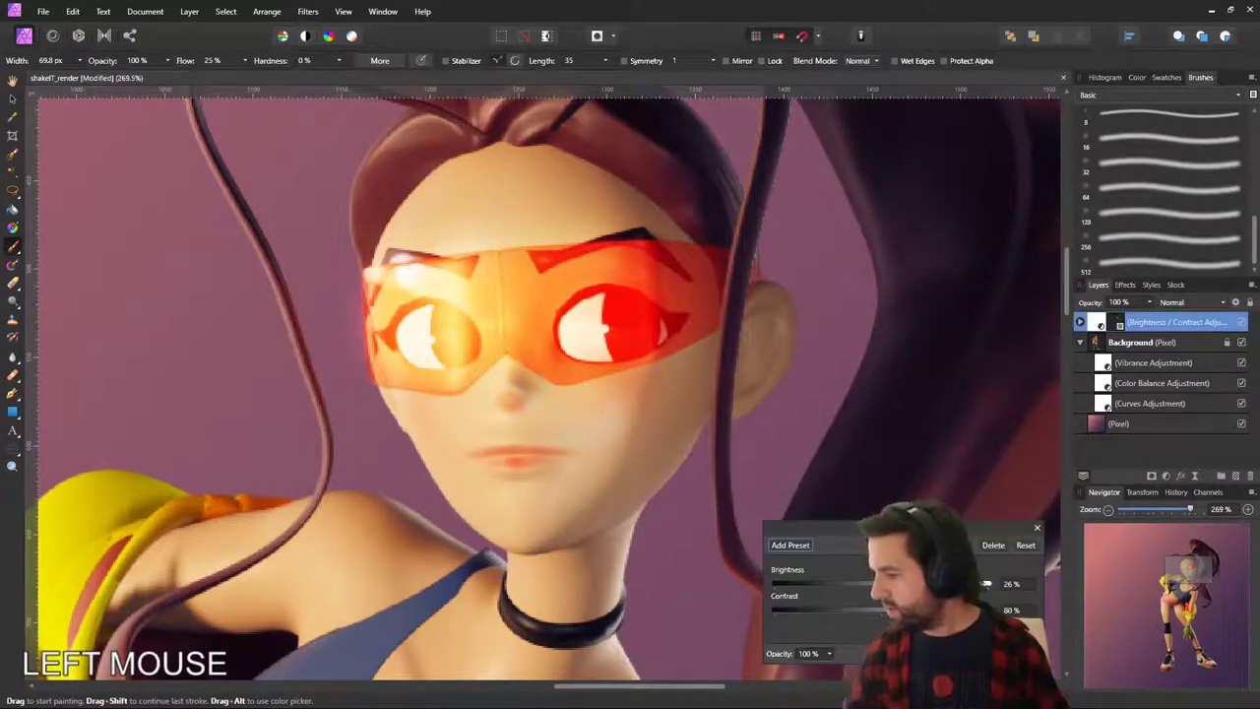
left_click_drag(971, 611, 992, 611)
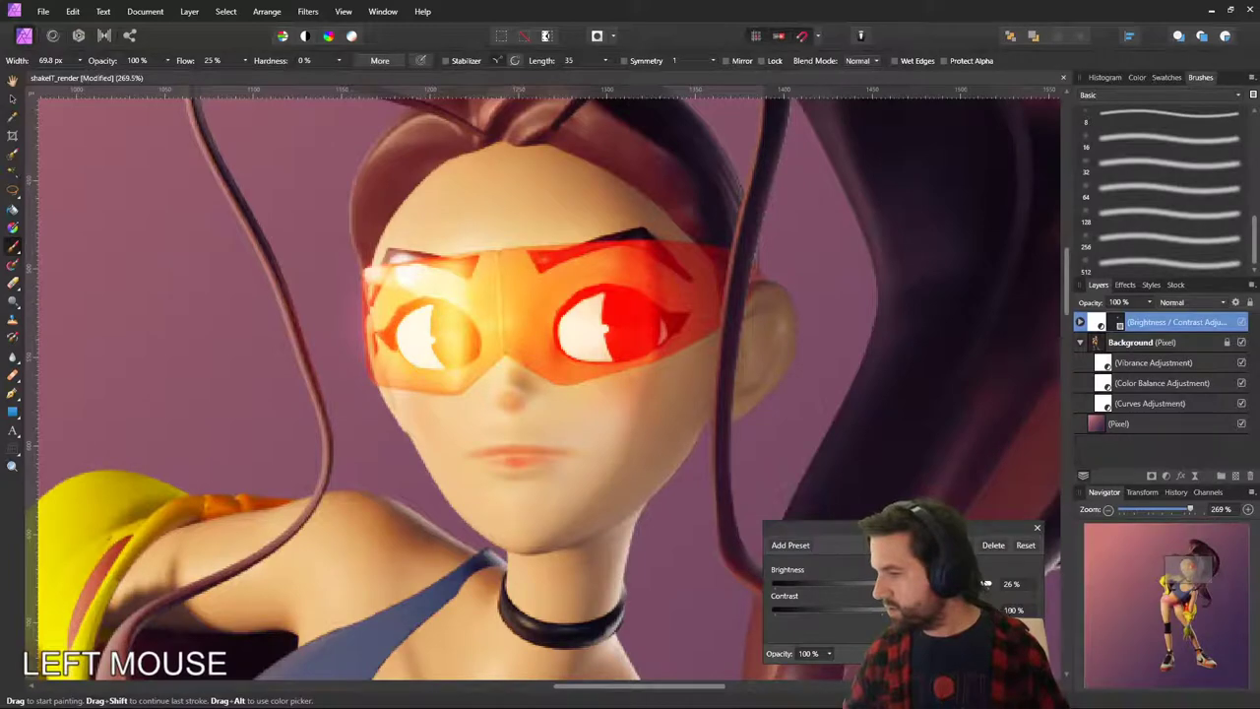
mouse_move(913, 583)
left_mouse_down()
mouse_move(783, 581)
mouse_move(929, 583)
mouse_move(888, 583)
left_mouse_up()
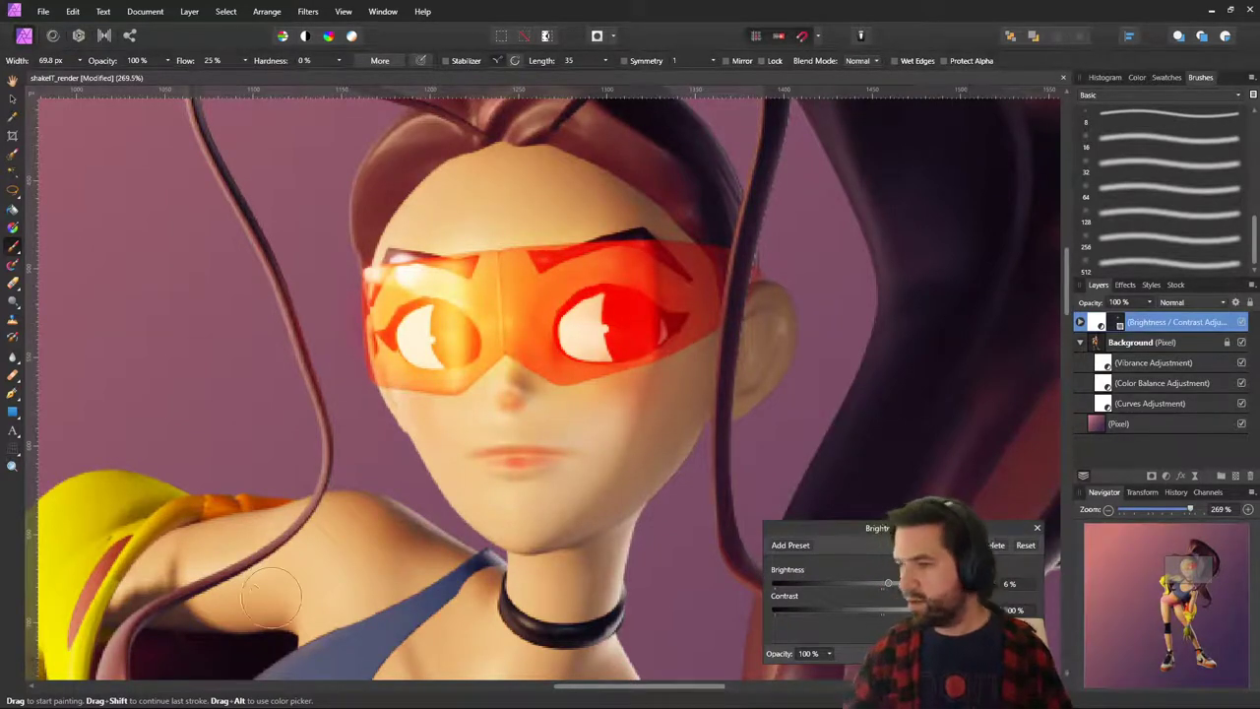
left_click(12, 101)
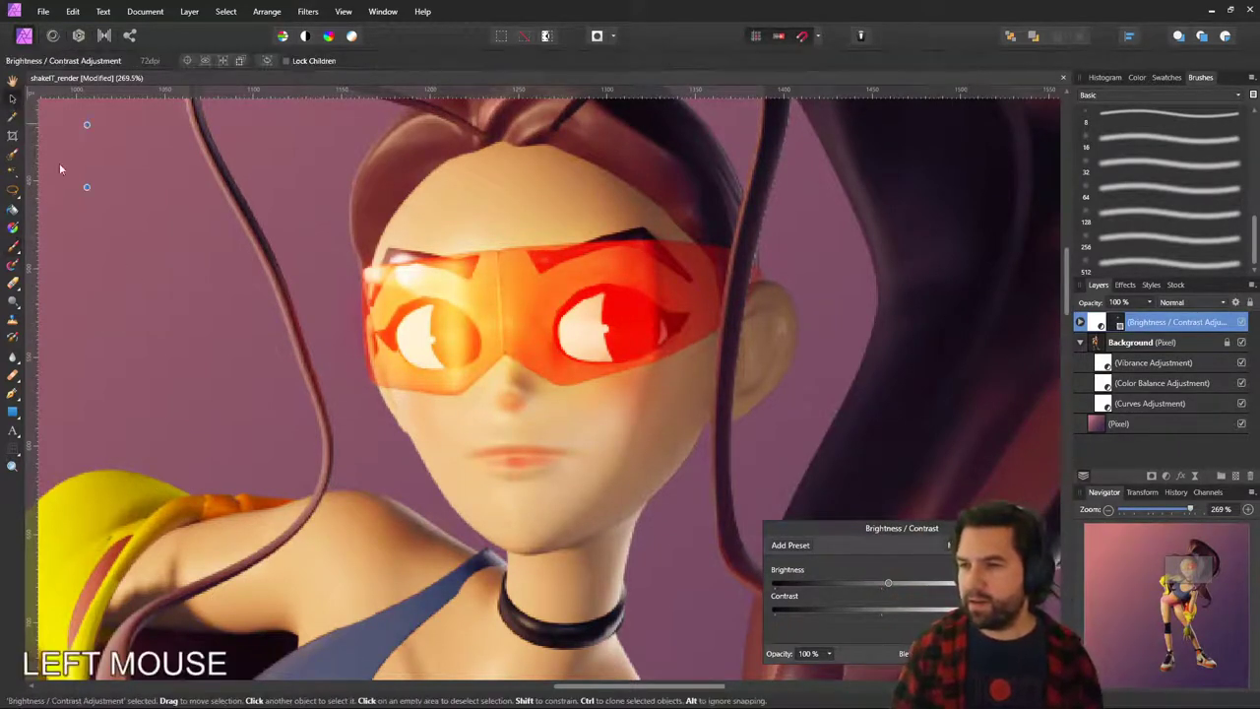
left_click(236, 327)
Review the whole figure against the gradient and save the document.
key("z")
left_click_drag(322, 414, 180, 422)
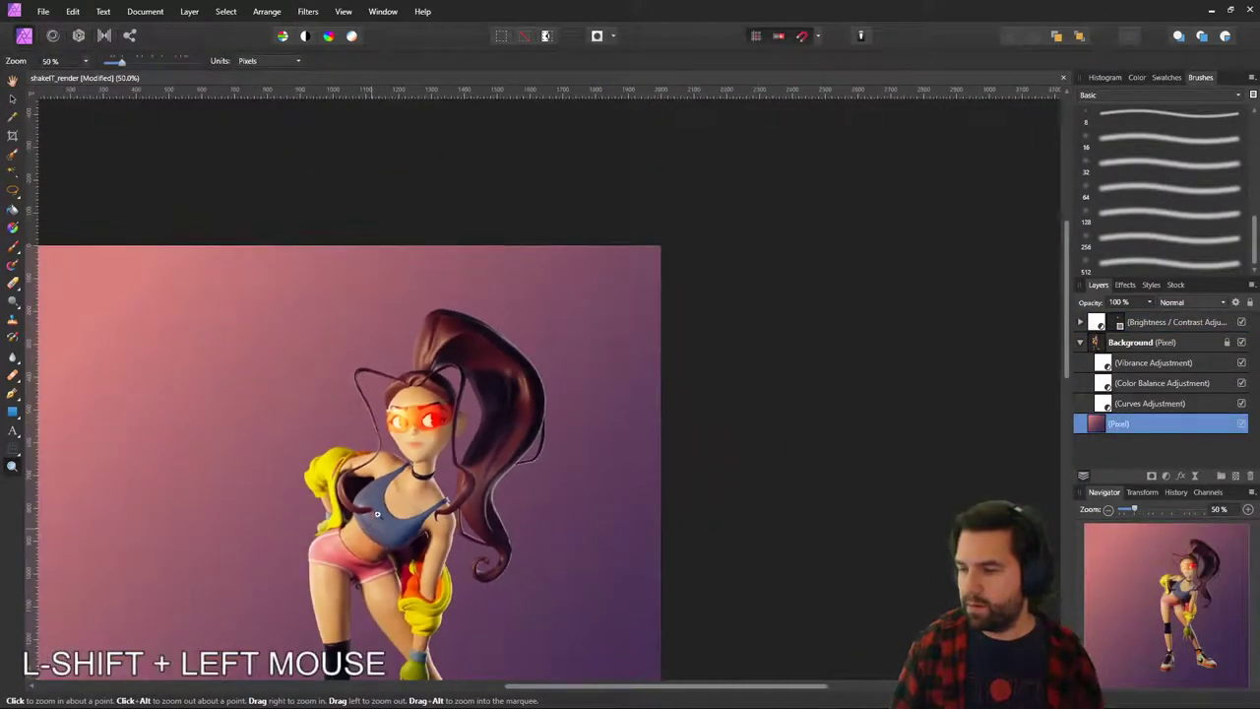
mouse_move(376, 499)
left_mouse_down("shift")
mouse_move(408, 465)
mouse_move(391, 496)
left_mouse_up("shift")
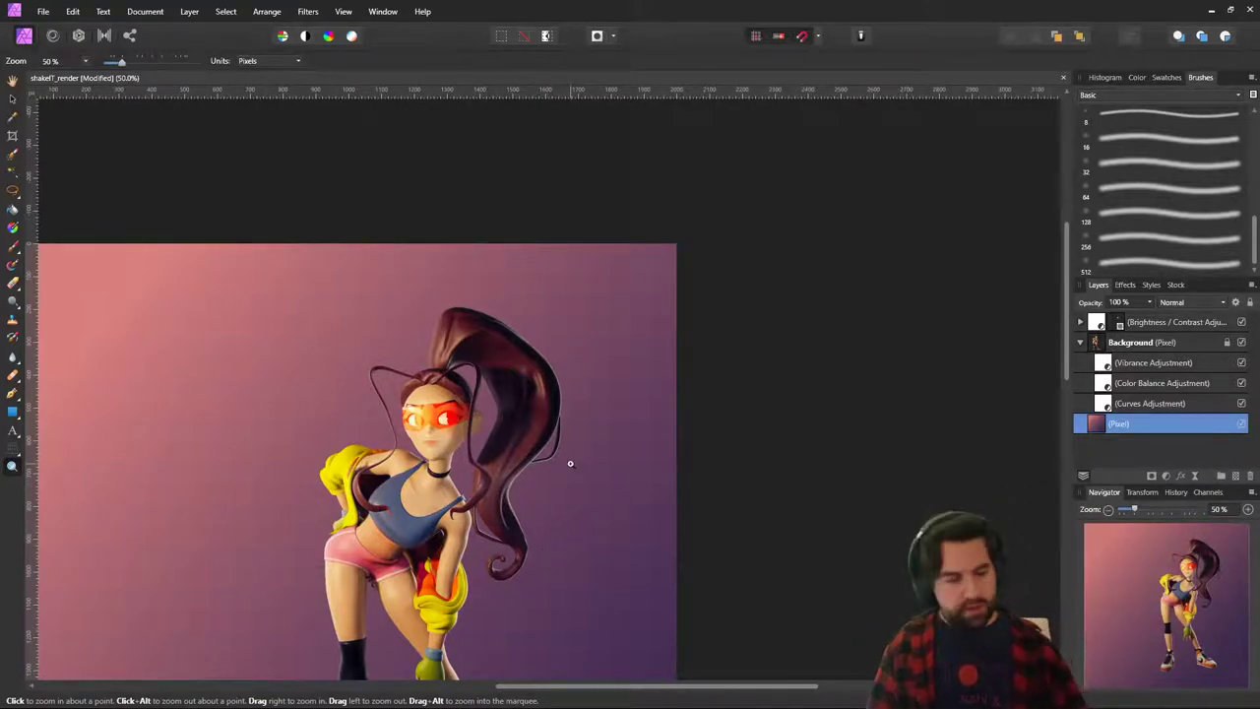
key("ctrl+s")
left_click_drag(263, 198, 481, 186)
left_click_drag(443, 337, 375, 240)
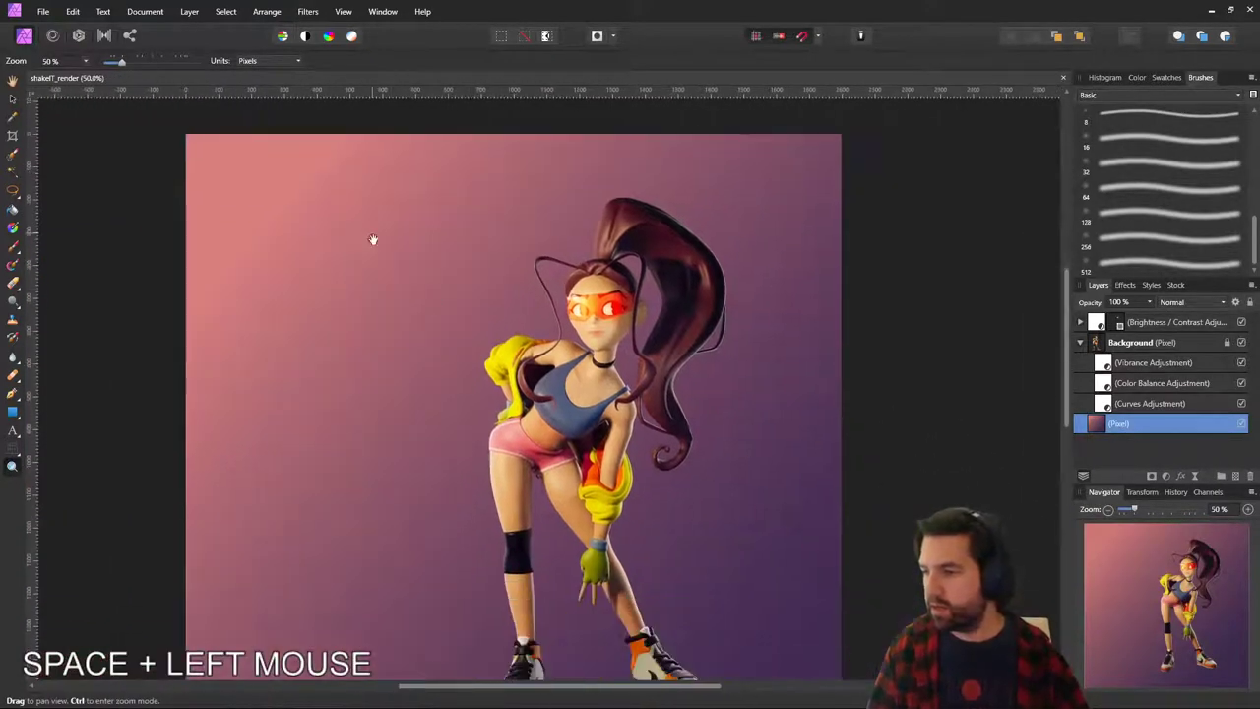
left_click_drag(621, 475, 597, 444)
Try moving the gradient pixel layer, undo the move, and clear the selection.
key("v")
left_click_drag(666, 512, 622, 484)
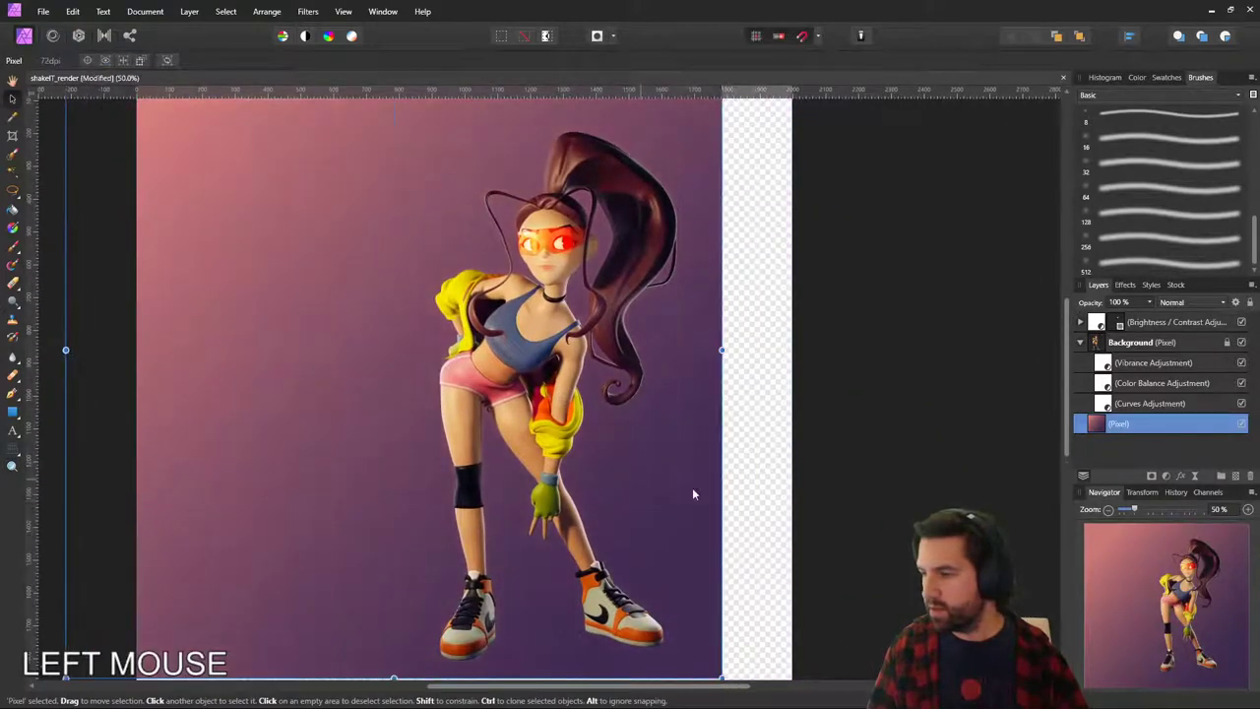
key("ctrl+z")
left_click(879, 505)
Crop the canvas more tightly around the figure to 1644 x 1718 px.
key("z")
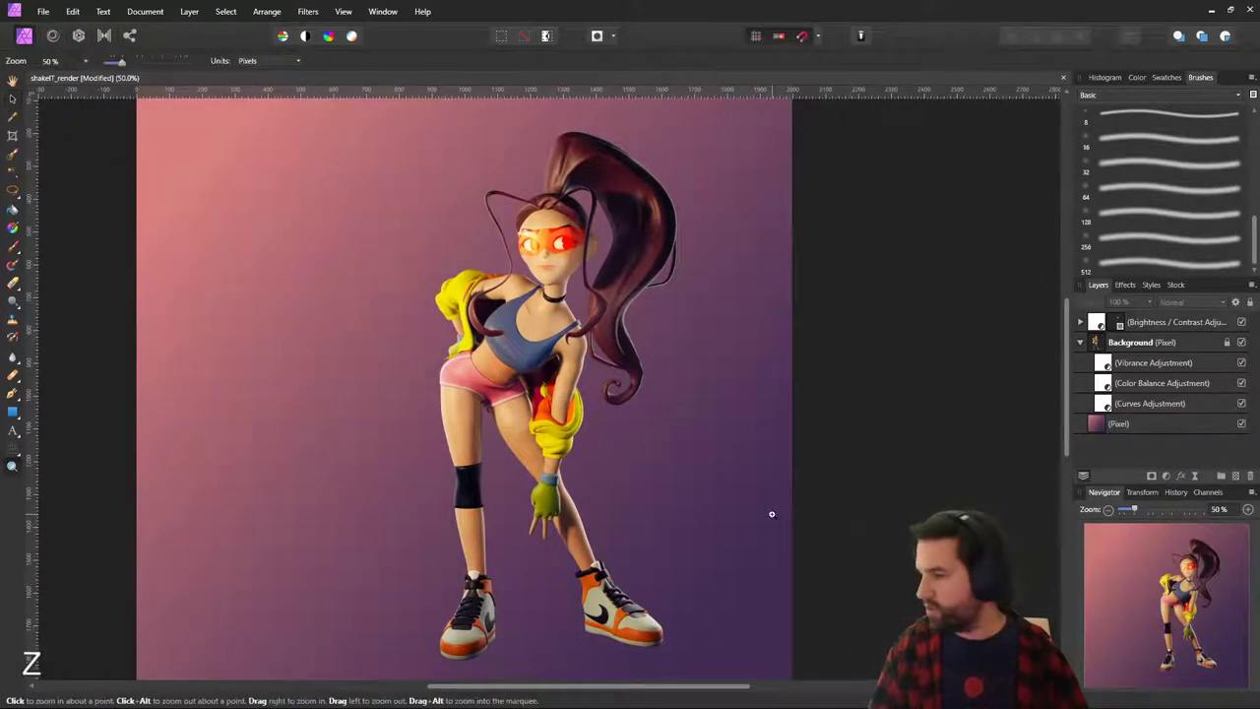
left_click_drag(768, 512, 733, 485)
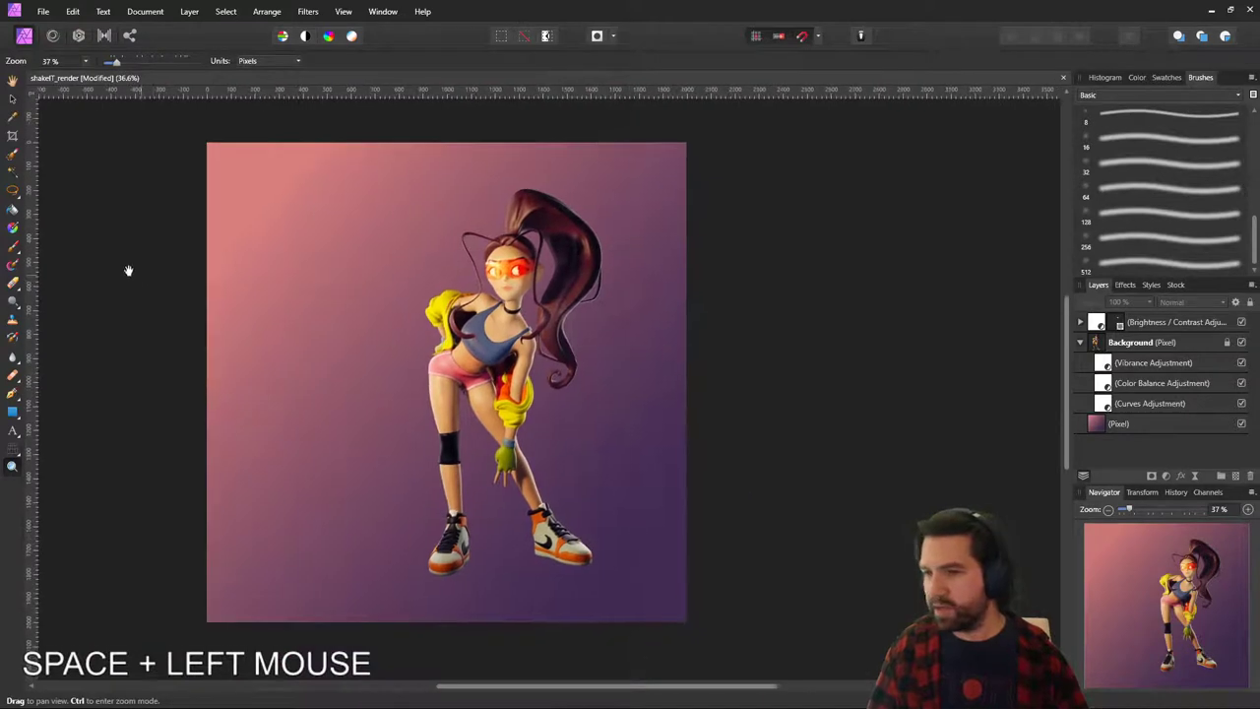
left_click(14, 137)
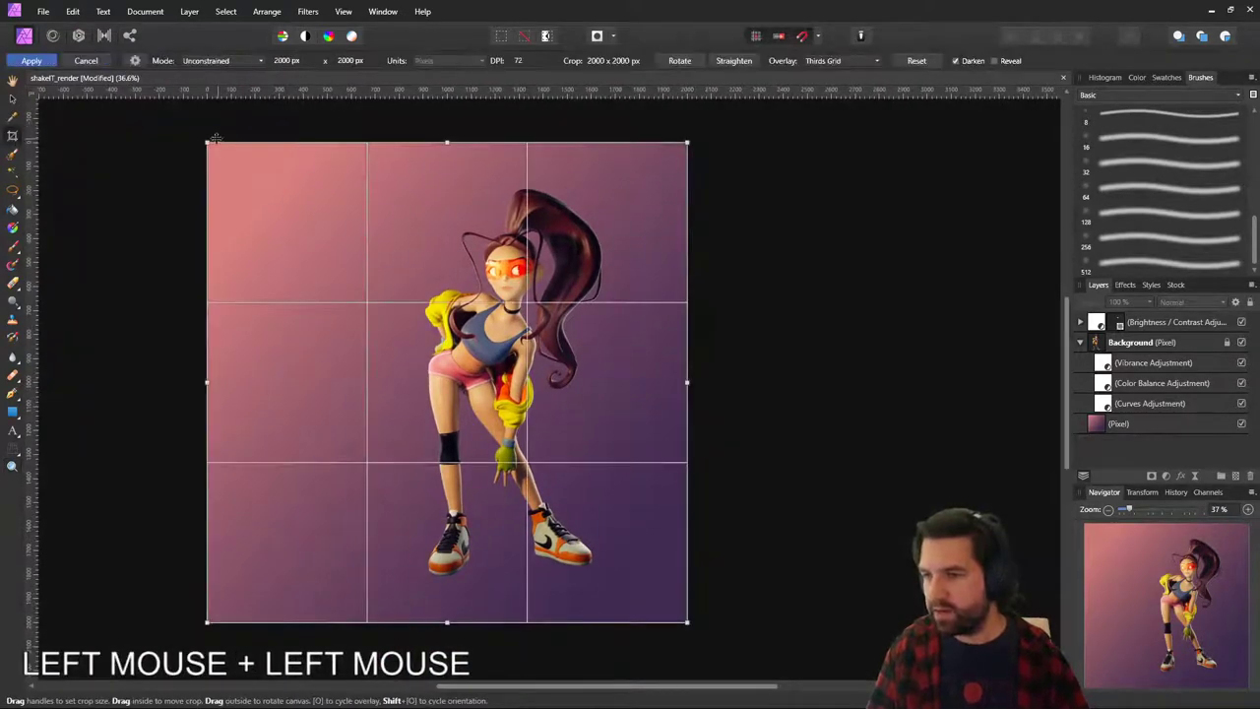
left_click_drag(206, 138, 262, 174)
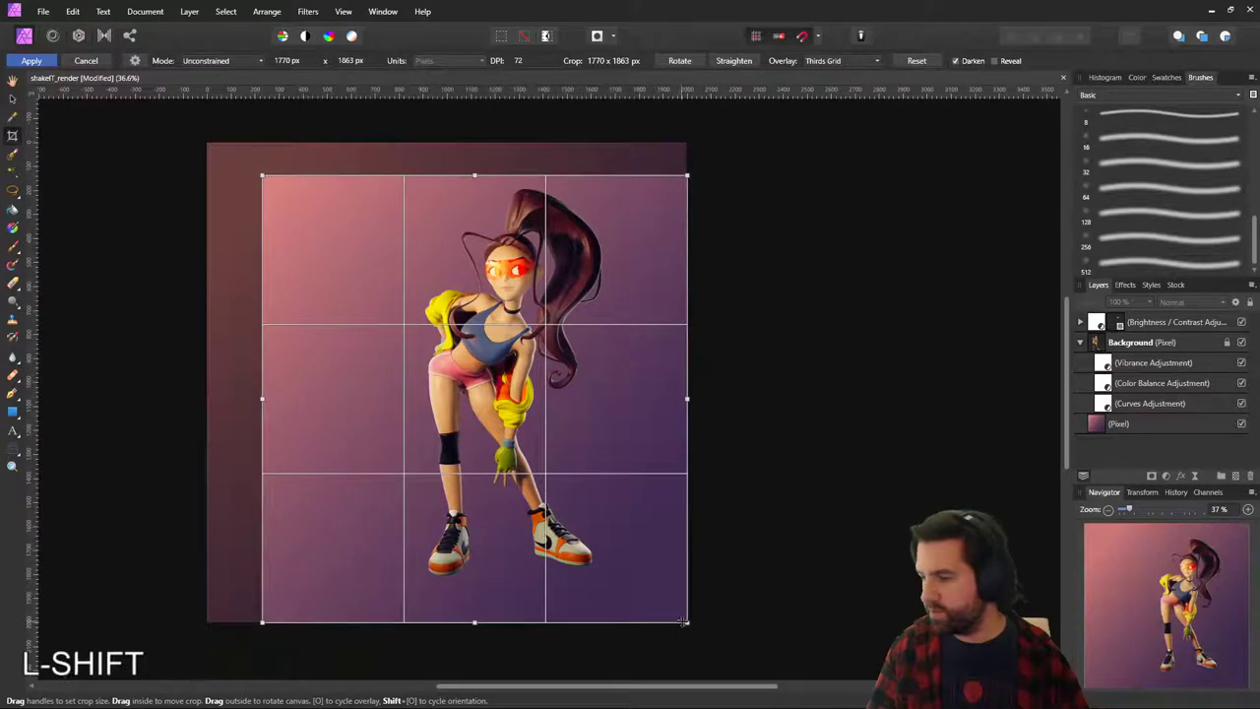
left_click_drag(687, 622, 657, 588, "shift")
key("Return")
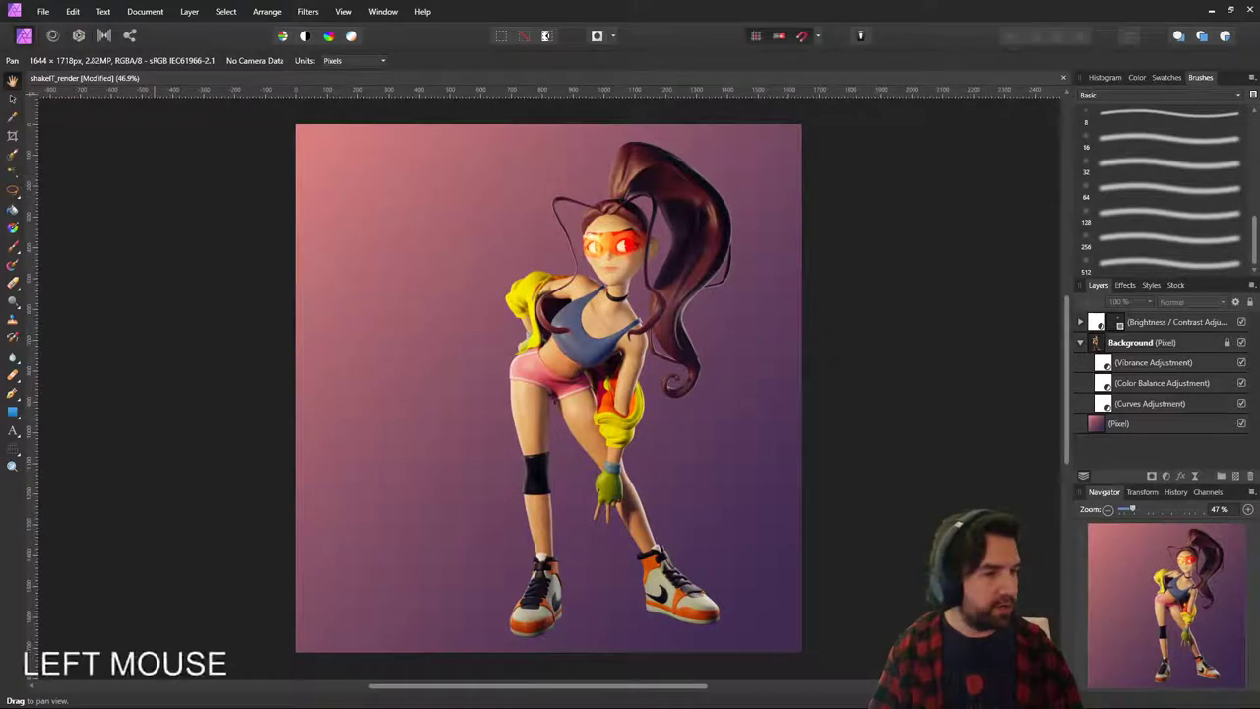
Look for the logo in the Personal Branding and Dropbox folders and among Affinity Designer's recent files.
key("BackSpace")
key("d")
key("n")
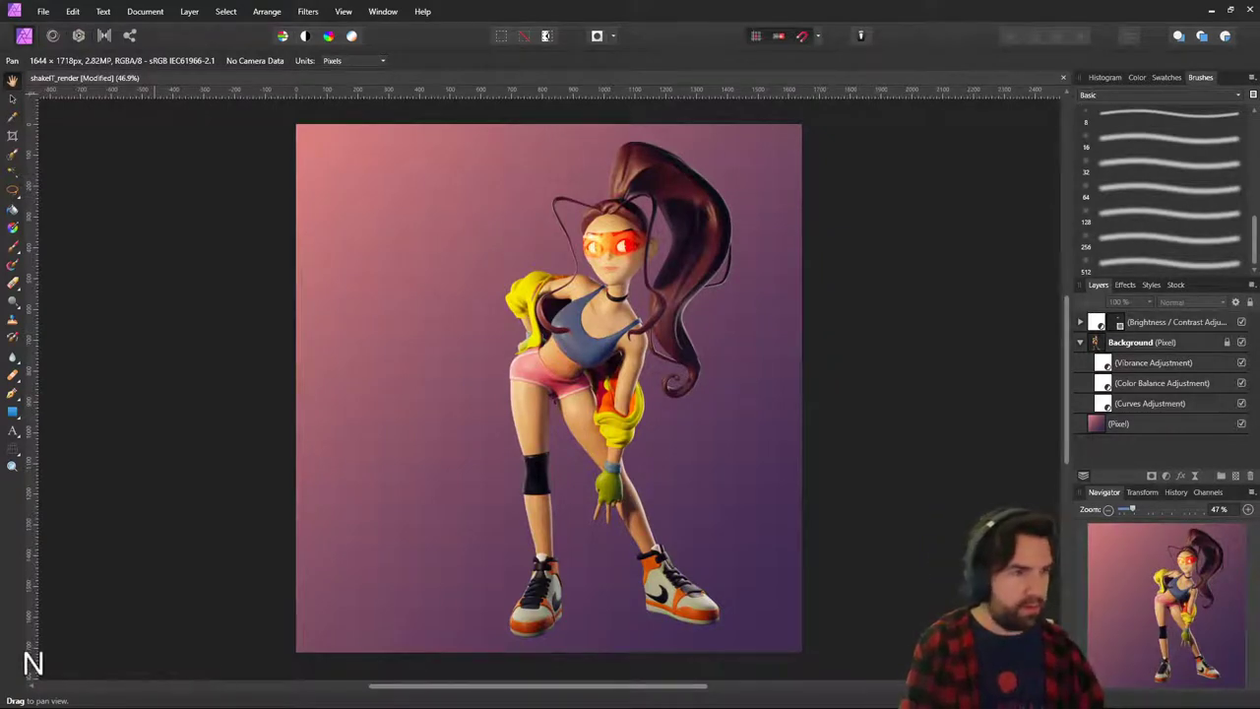
key("Return")
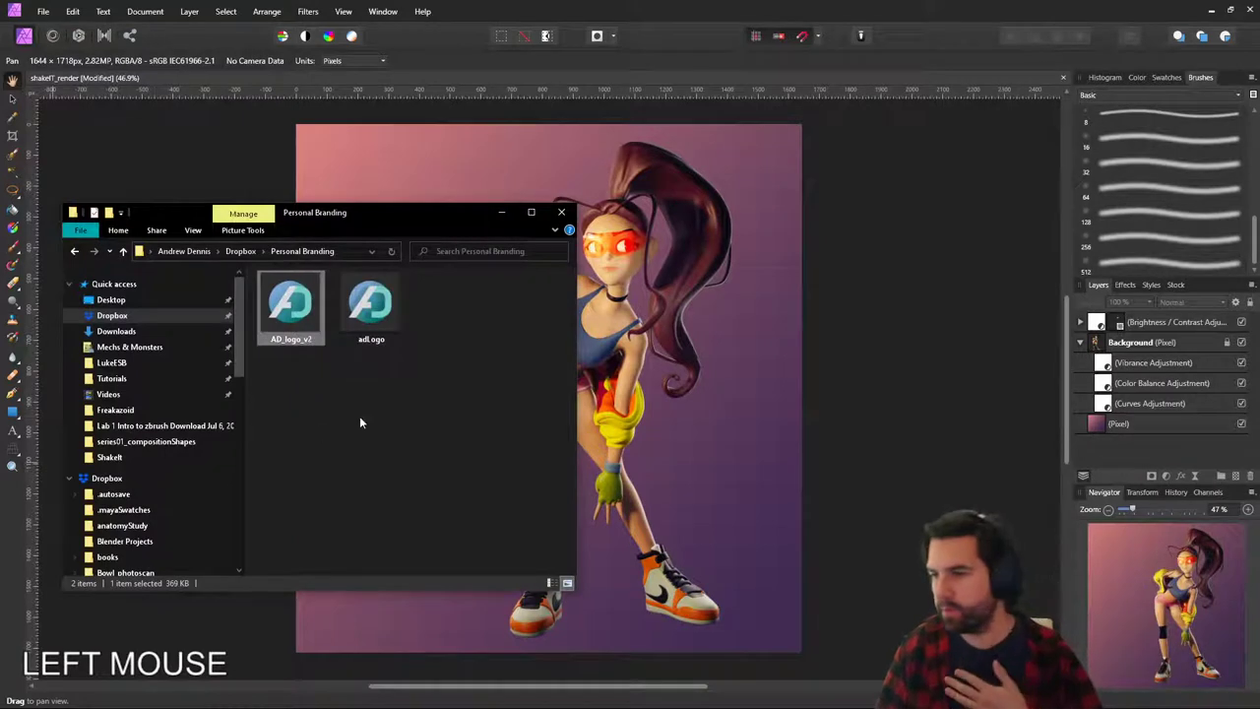
left_click(360, 417)
left_click(111, 316)
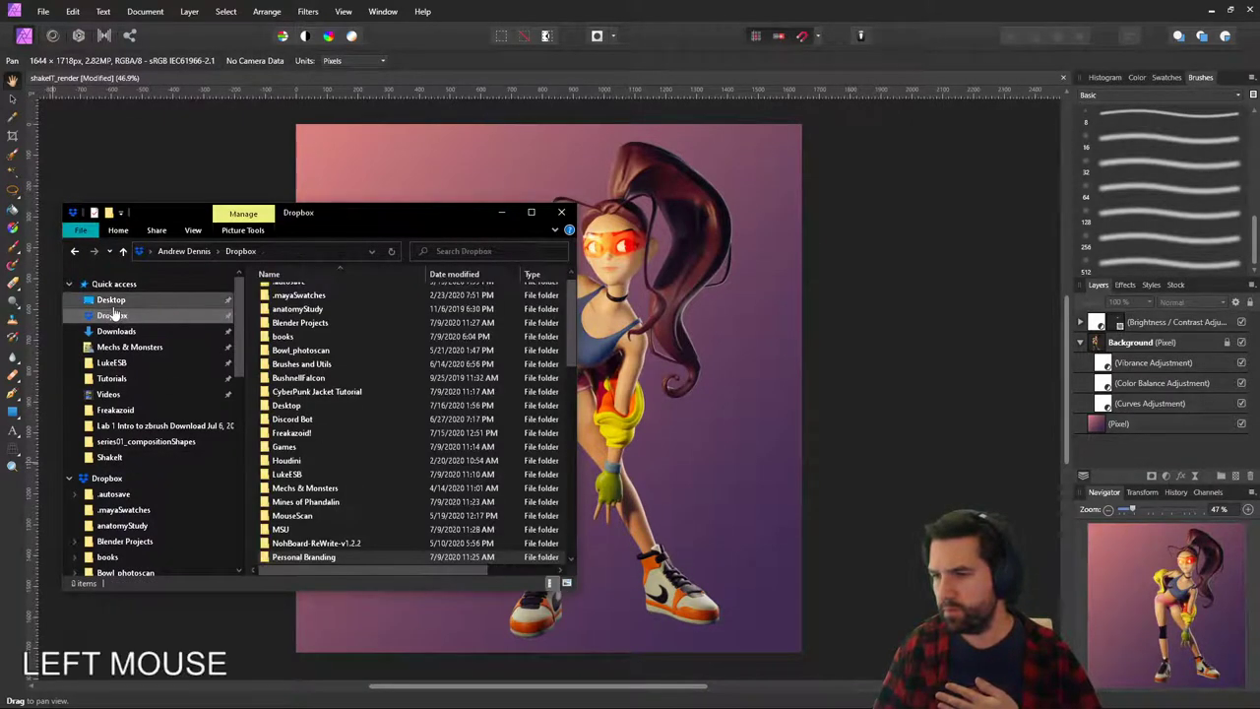
left_click(561, 213)
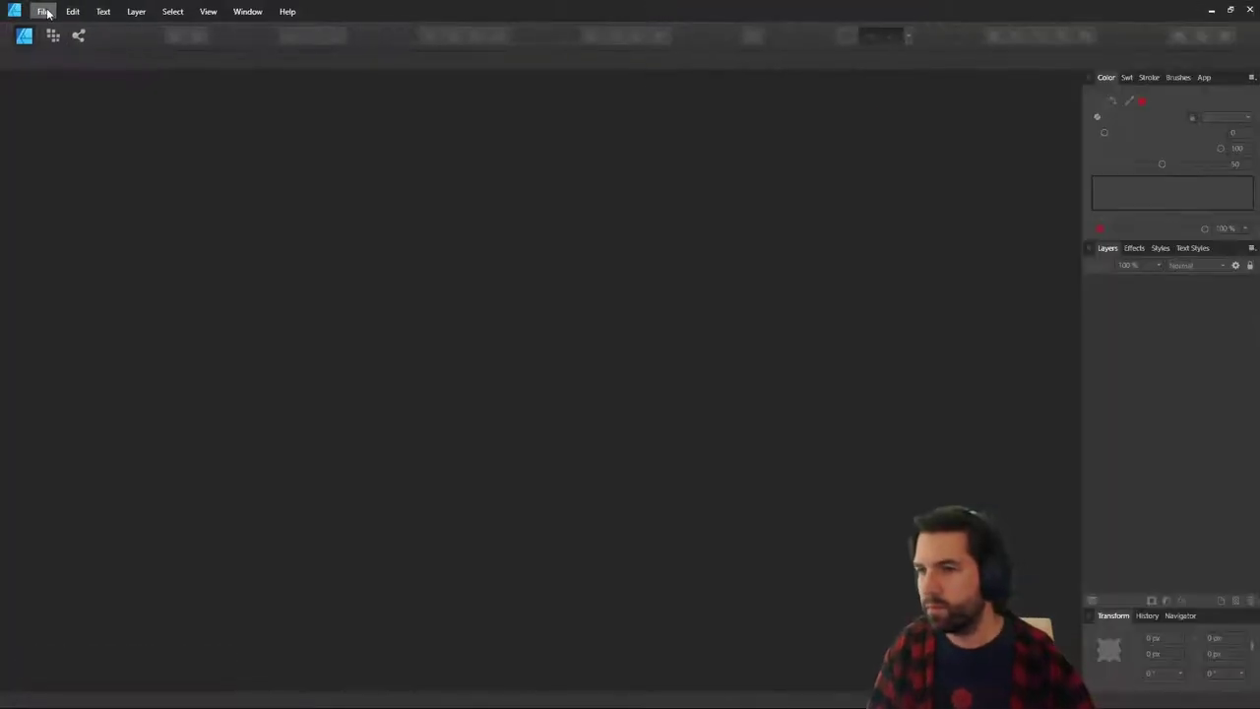
left_click(44, 12)
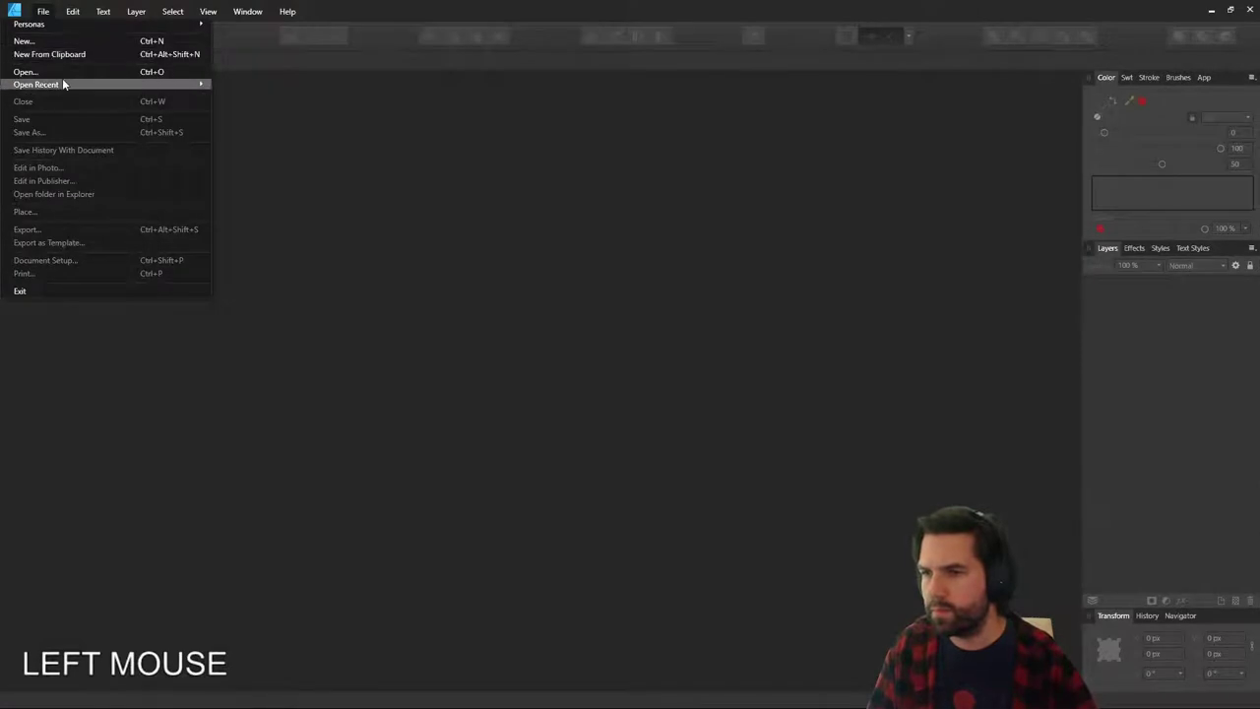
mouse_move(62, 84)
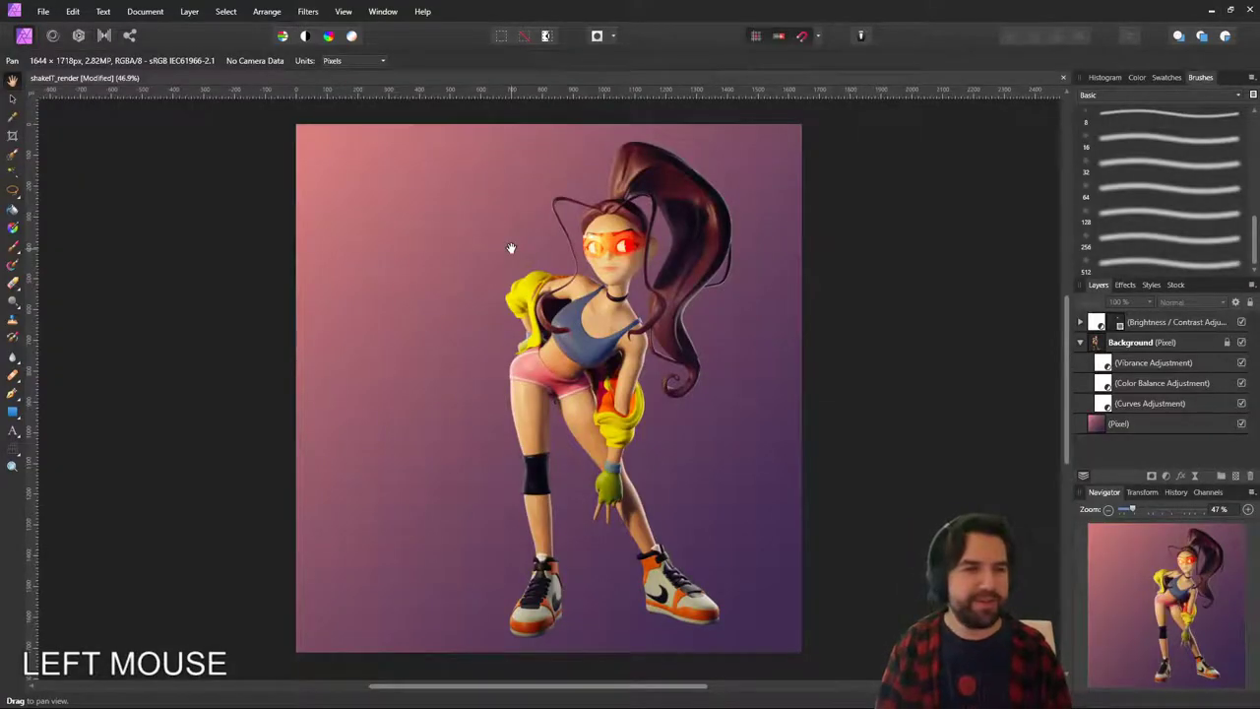
Export the composited image as a 1644 x 1718 px PNG named shakeIT_render_Final in the ShakeIt folder.
left_click(43, 11)
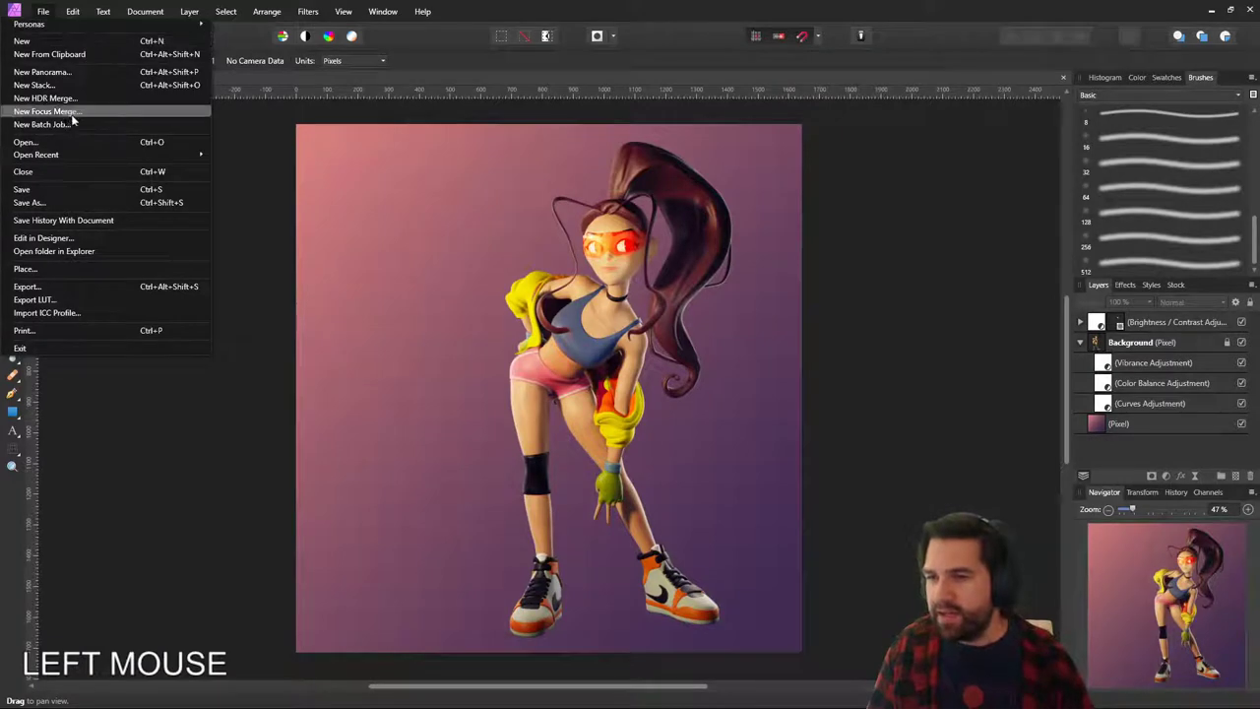
left_click(27, 287)
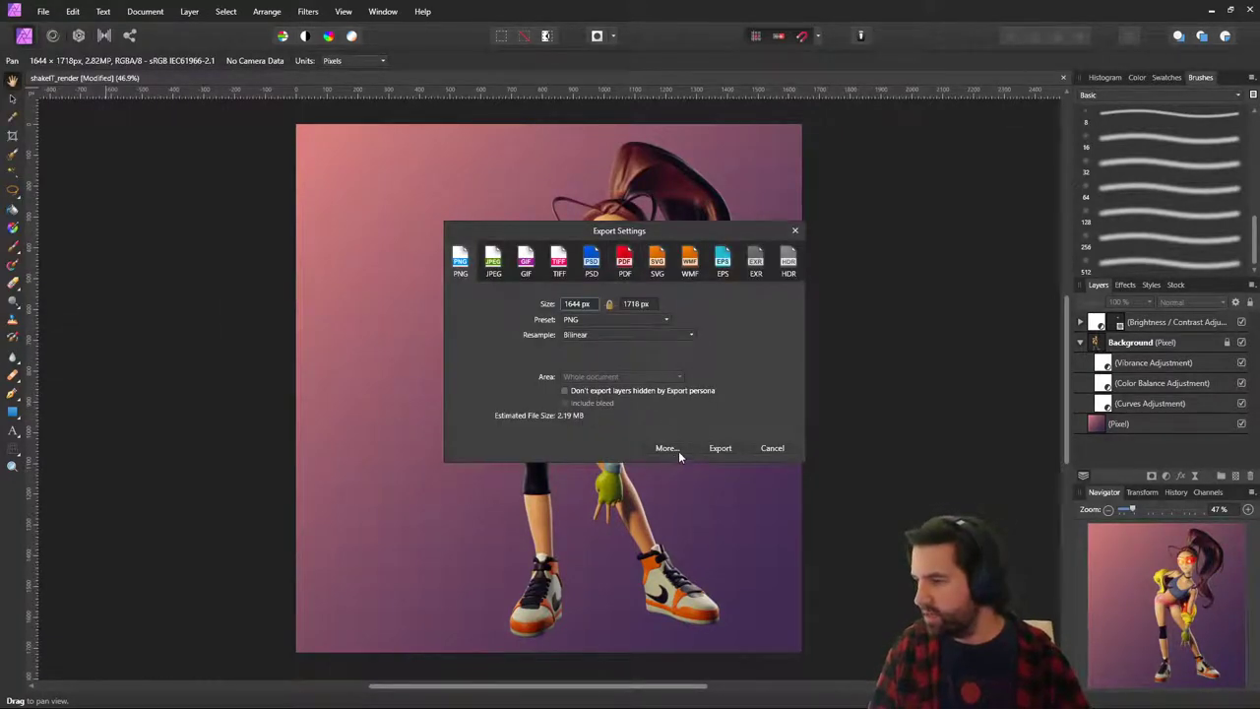
left_click(721, 449)
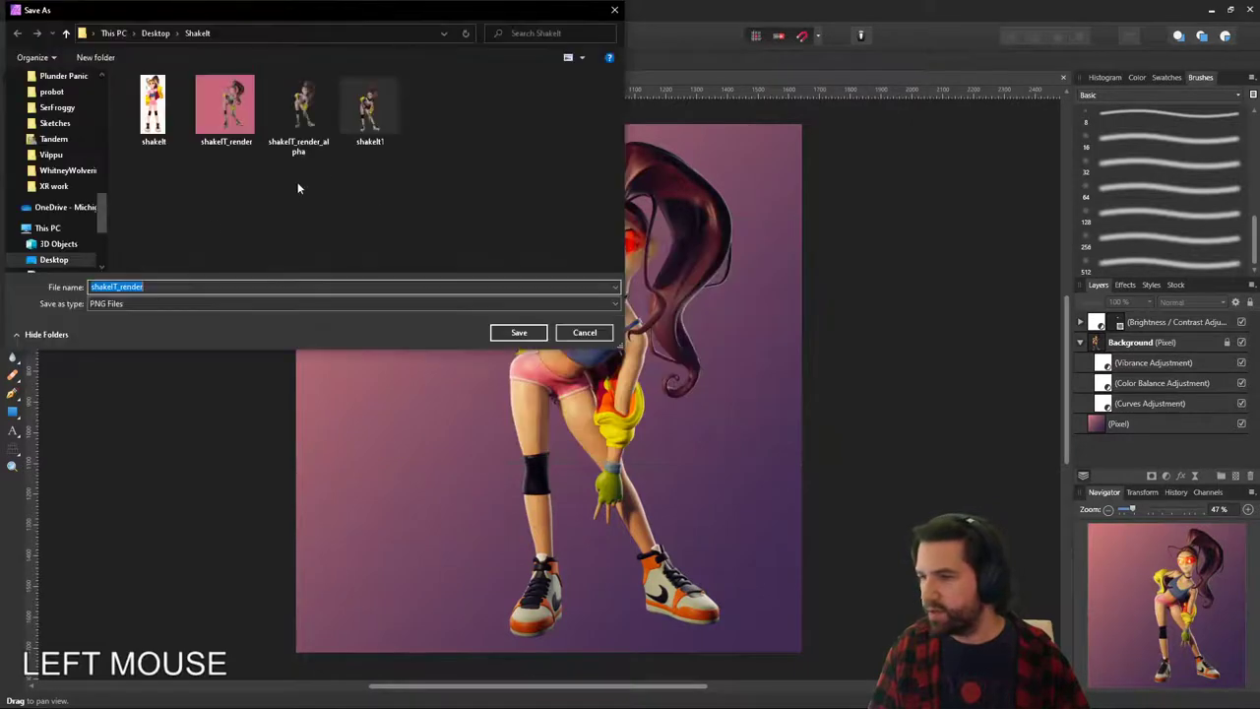
left_click(168, 286)
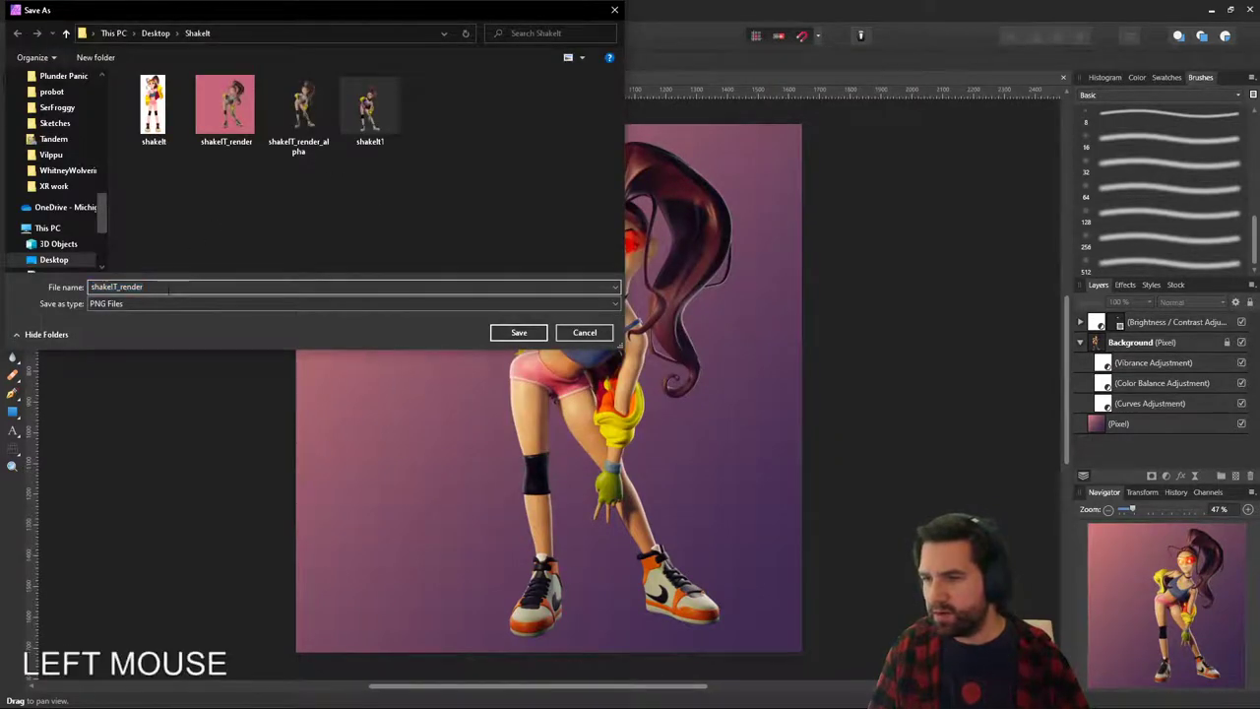
type("_")
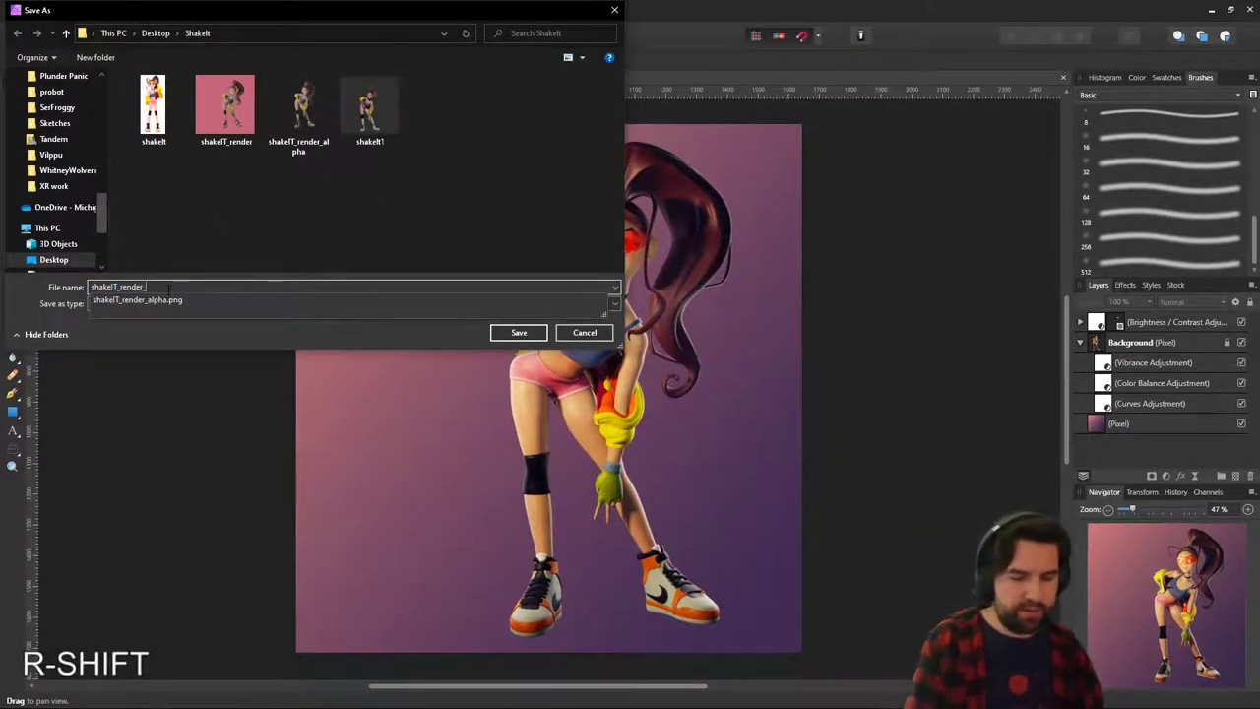
type("Final")
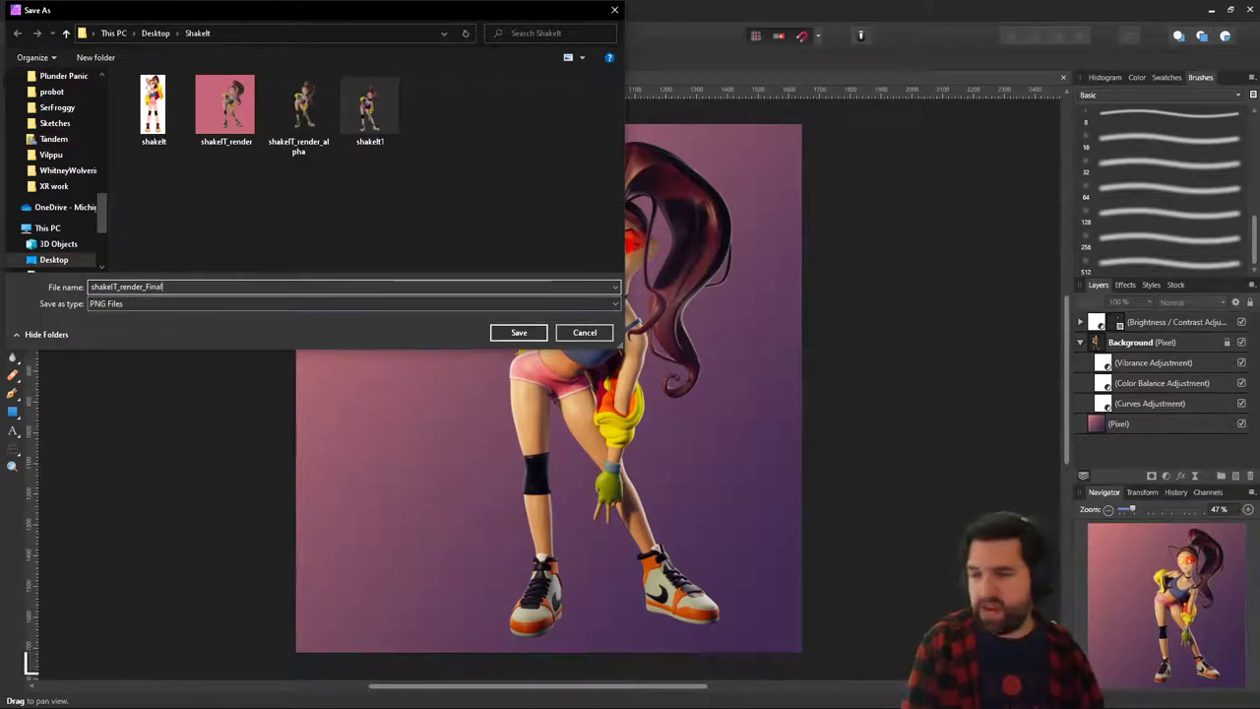
key("Return")
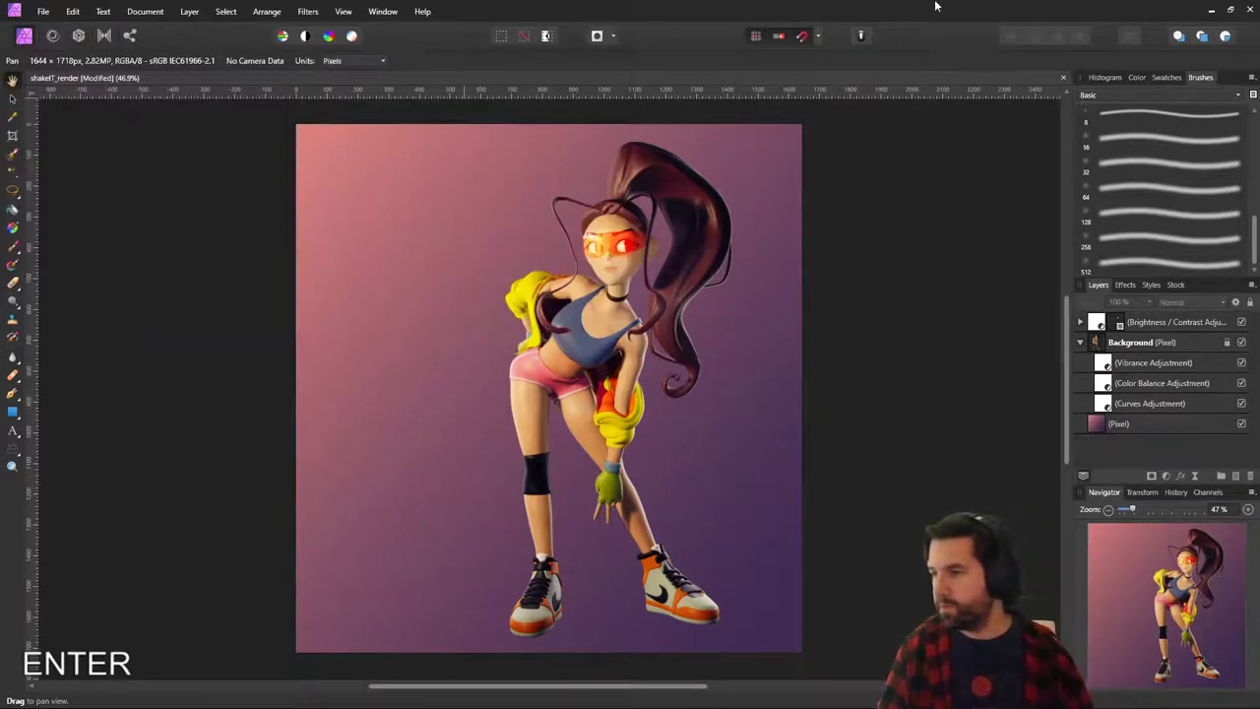
Switch to Discord and go to the latest messages in the wip-looking-for-feedback channel.
left_click(1211, 10)
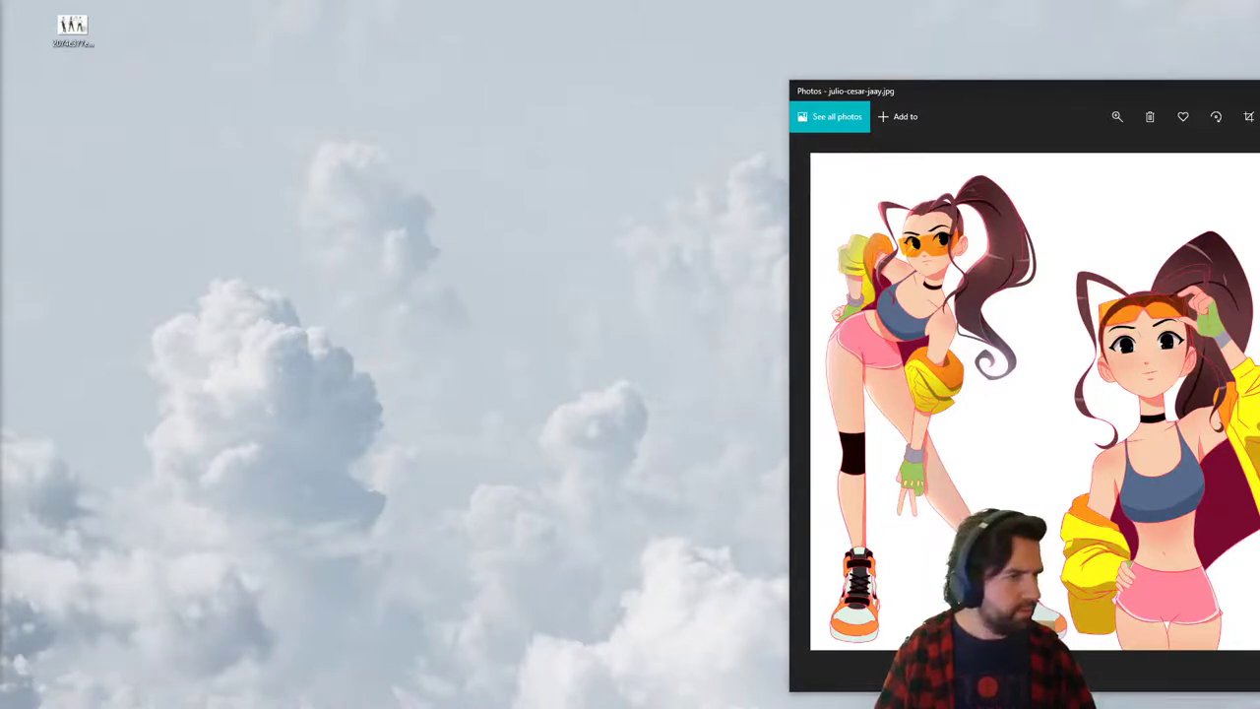
scroll(1034, 394, "up", 1)
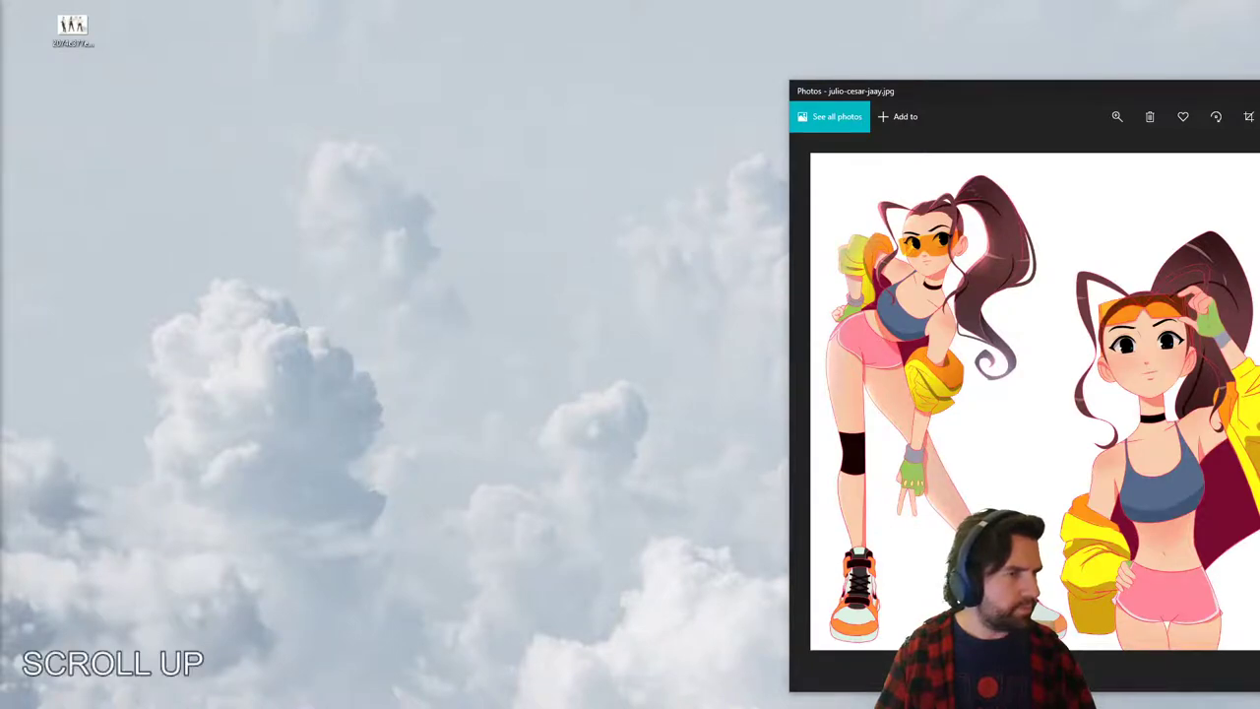
left_click(1034, 394)
left_click_drag(0, 6, 585, 6)
scroll(520, 595, "down", 1)
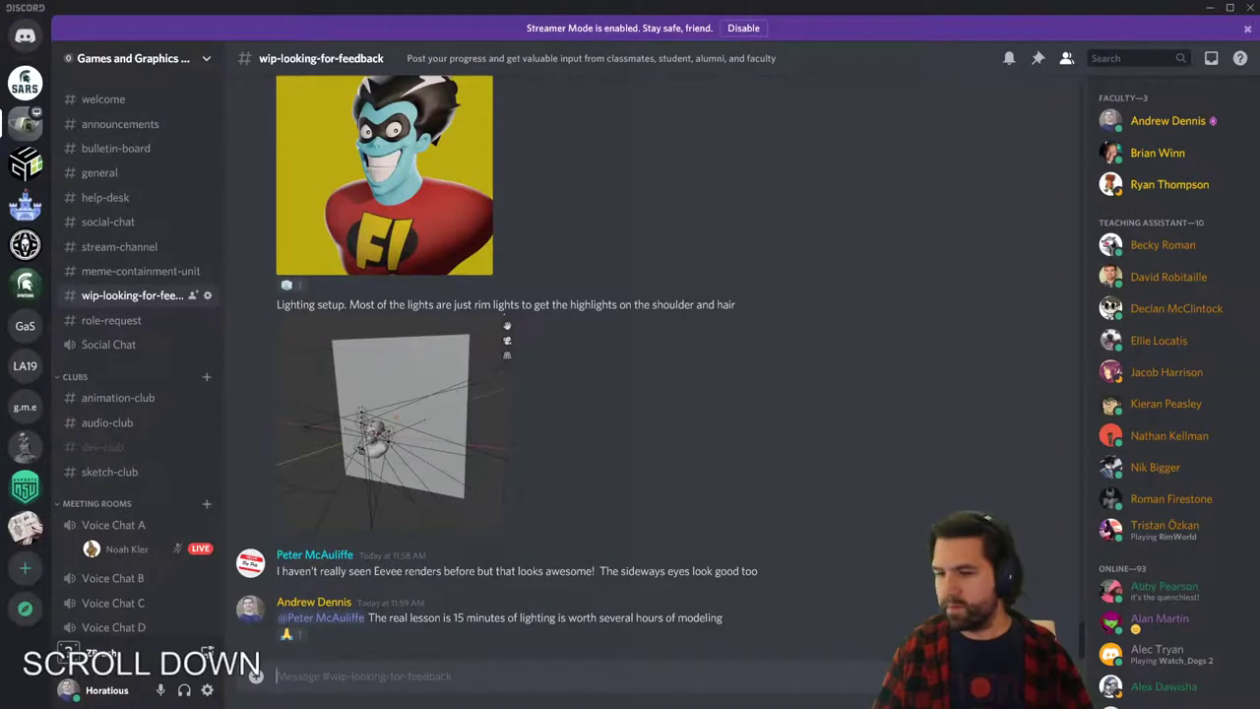
Attach shakeIT_render_Final.png from the desktop's ShakeIt folder to a new post in the channel.
left_click(256, 676)
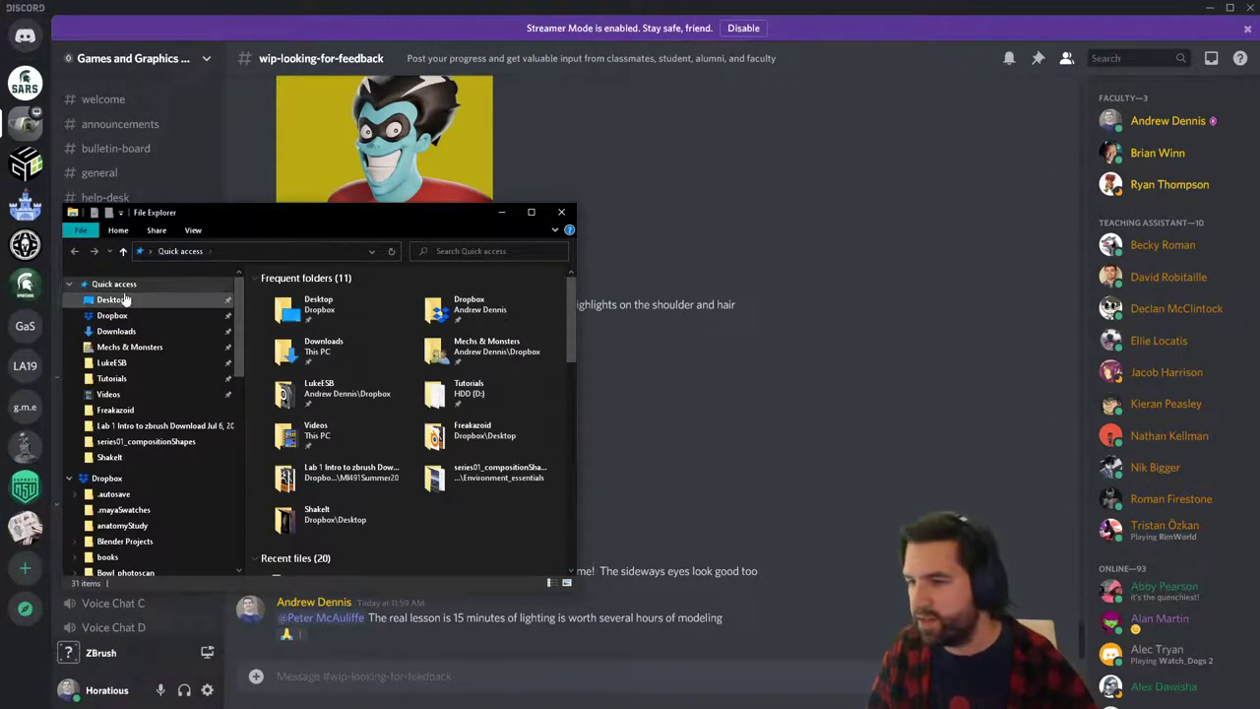
left_click(117, 299)
left_click(122, 316)
left_click(111, 300)
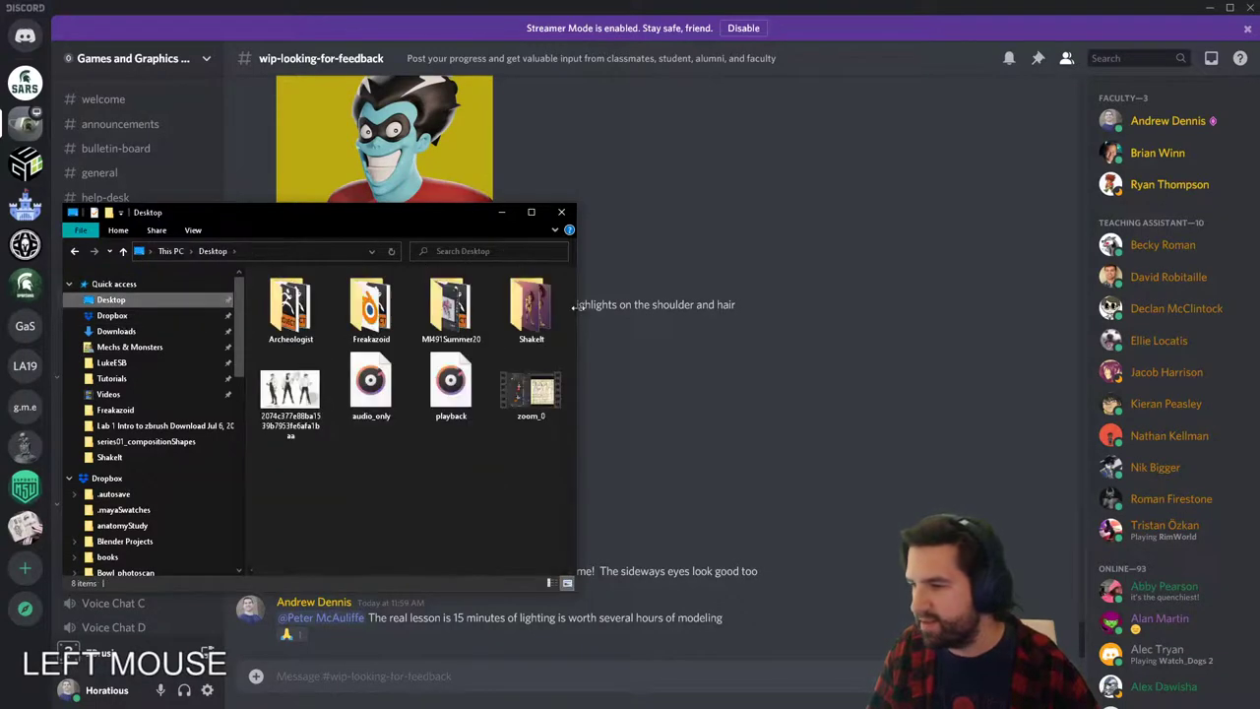
double_click(526, 307)
scroll(394, 424, "down", 5)
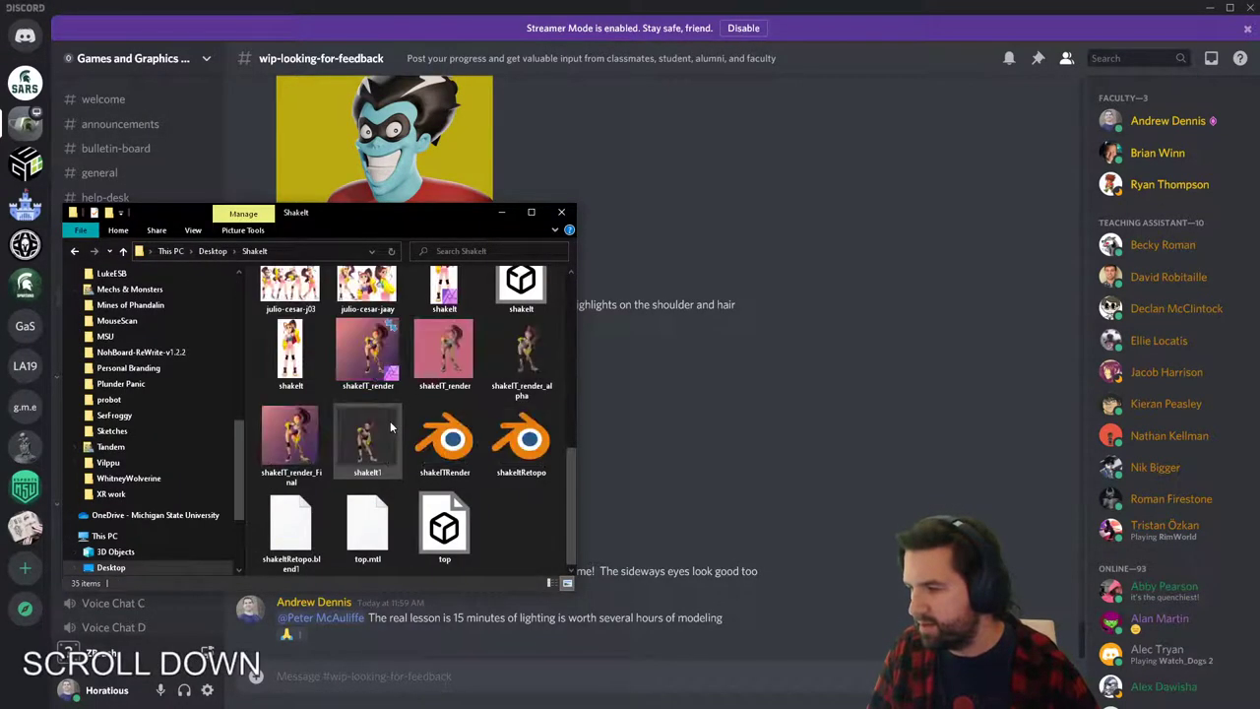
left_click(286, 441)
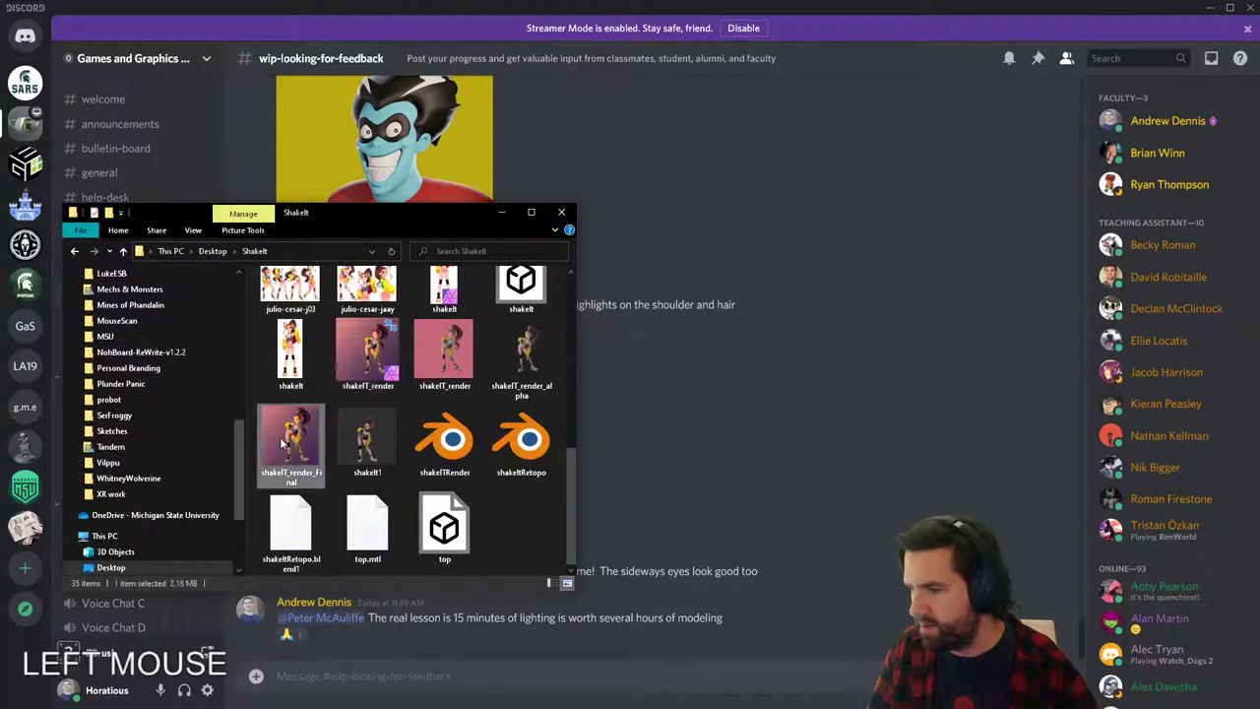
left_click_drag(282, 445, 639, 412)
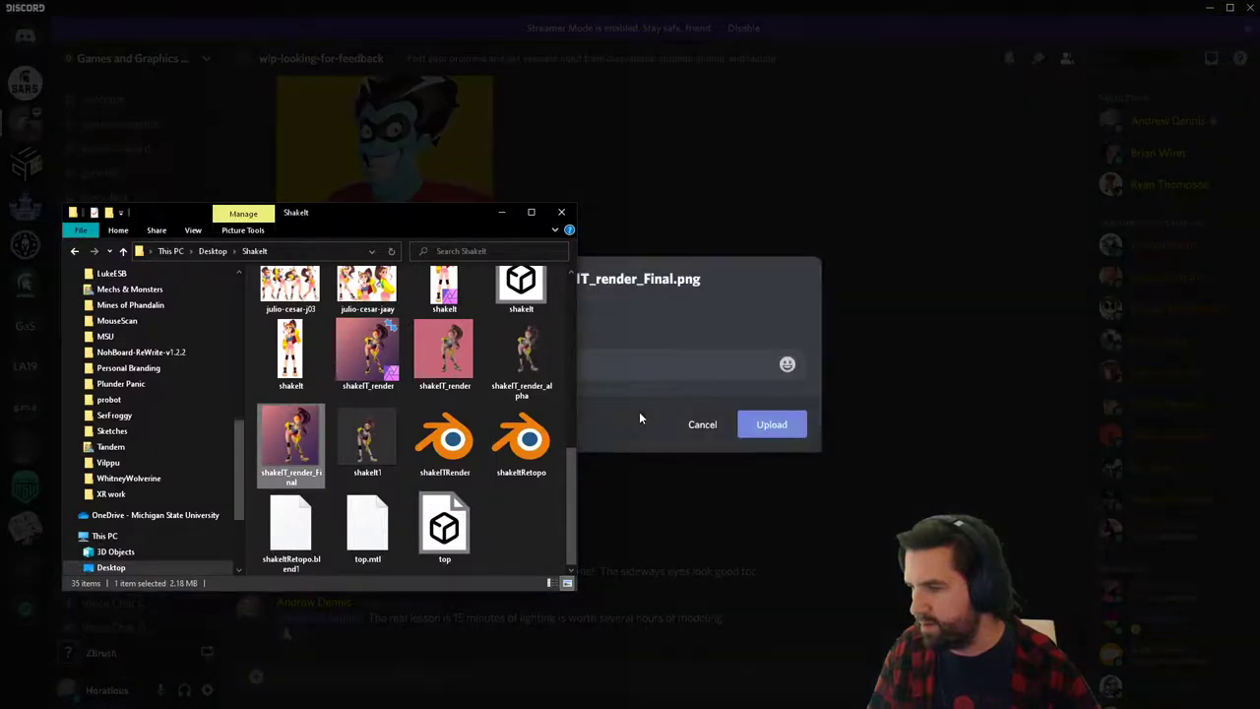
left_click(501, 213)
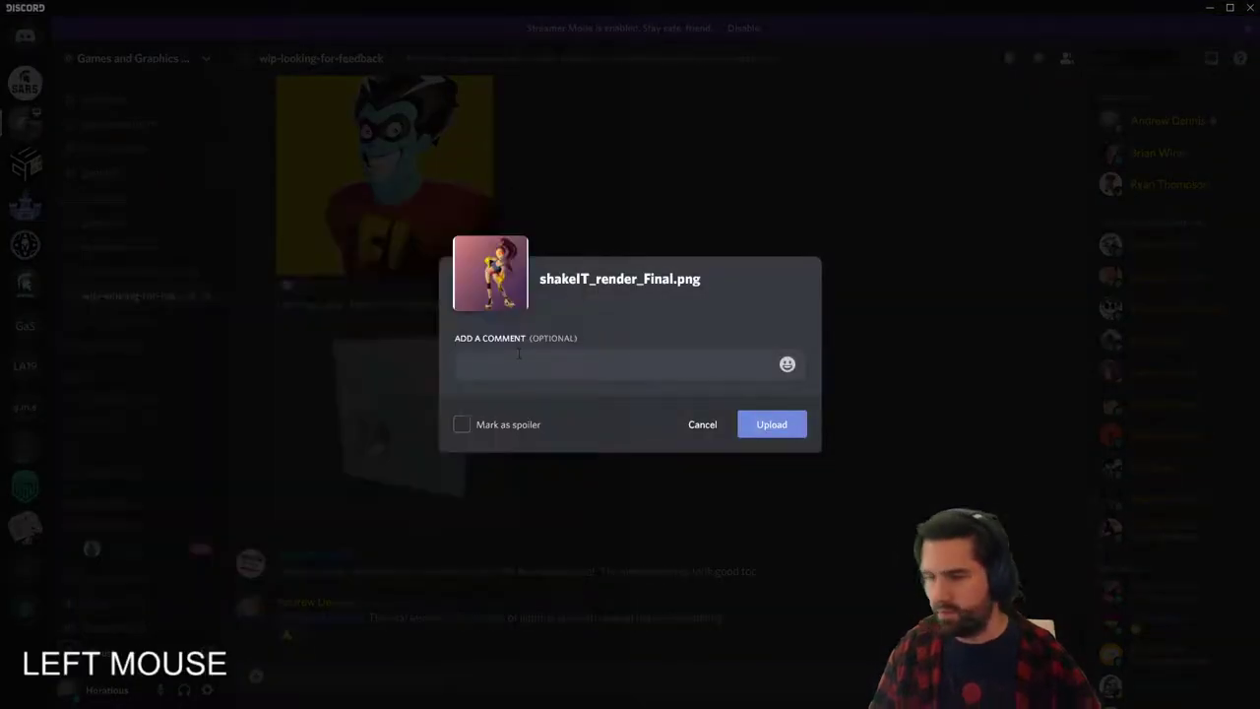
Add the comment "Render of earlier dancer character. Done in Eevee, touch ups in affinity photo" and upload the image.
type("Render ")
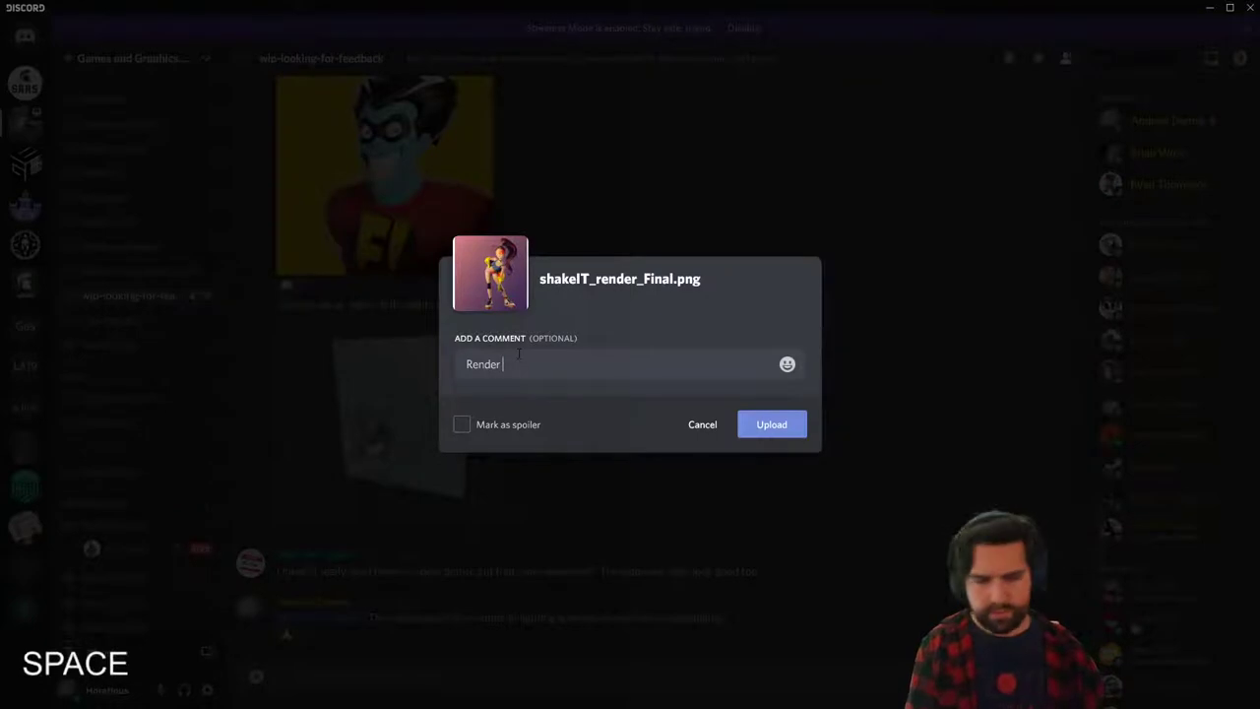
type("of")
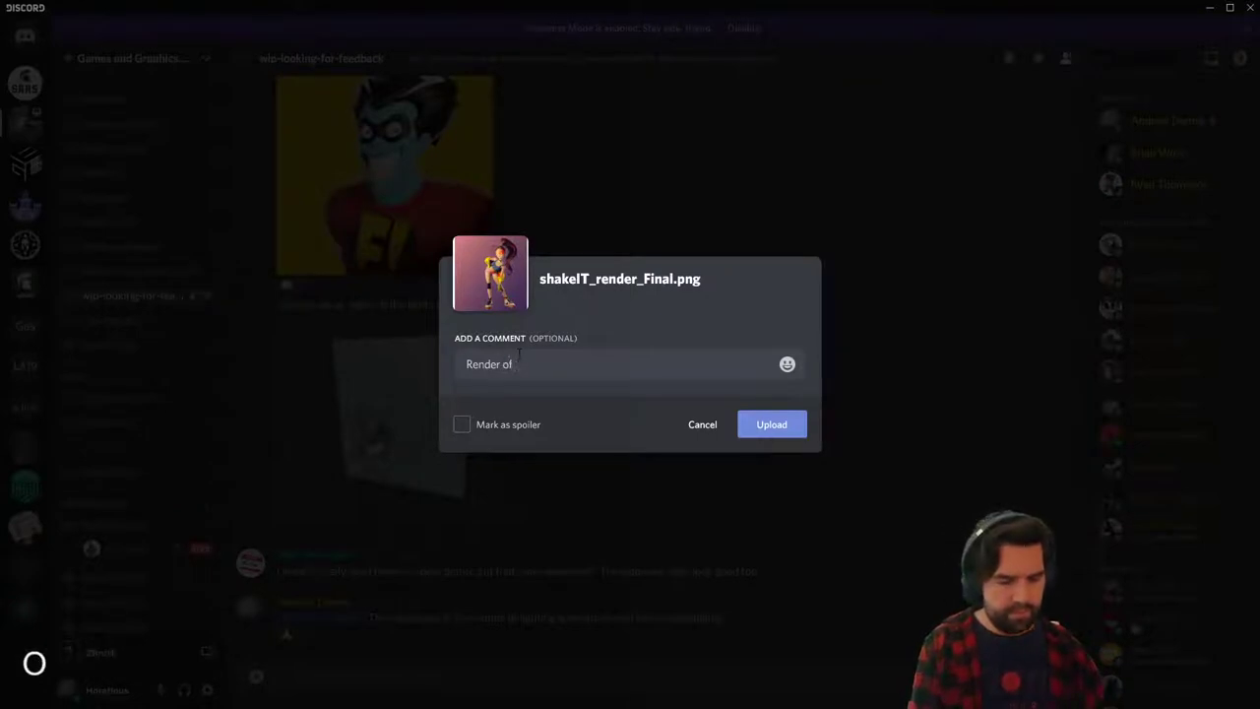
type(" earlier dan")
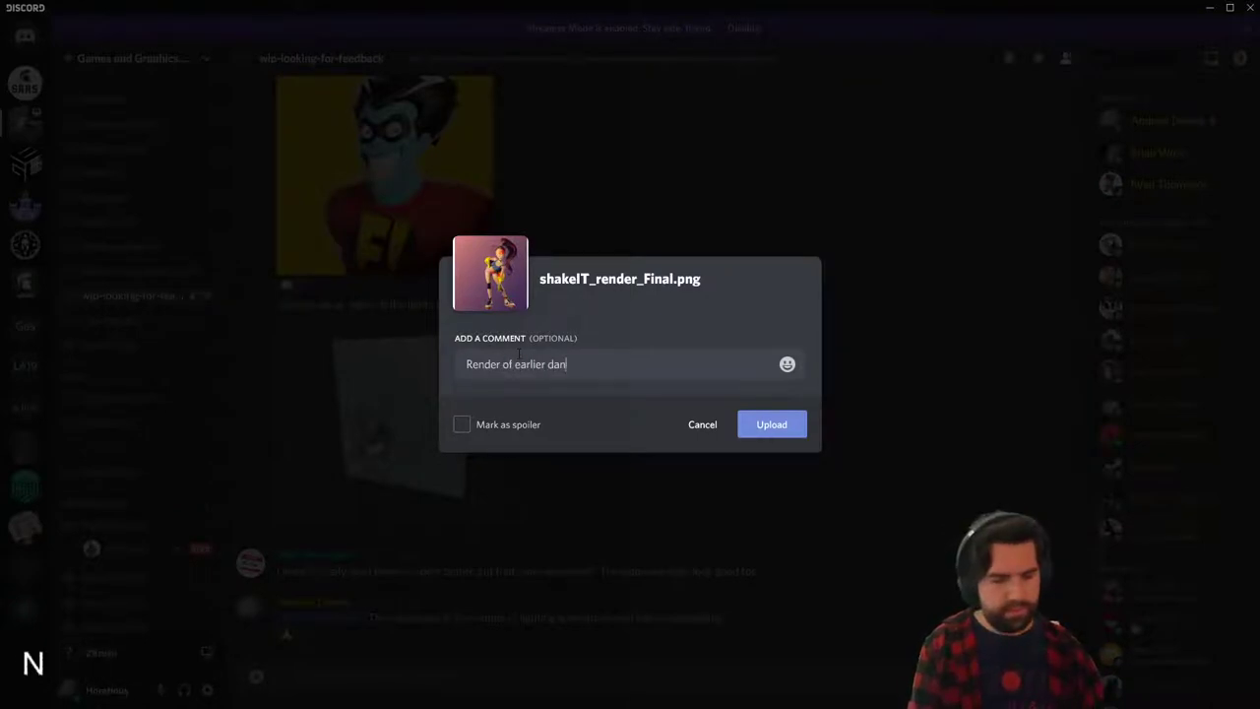
type("cer character: ")
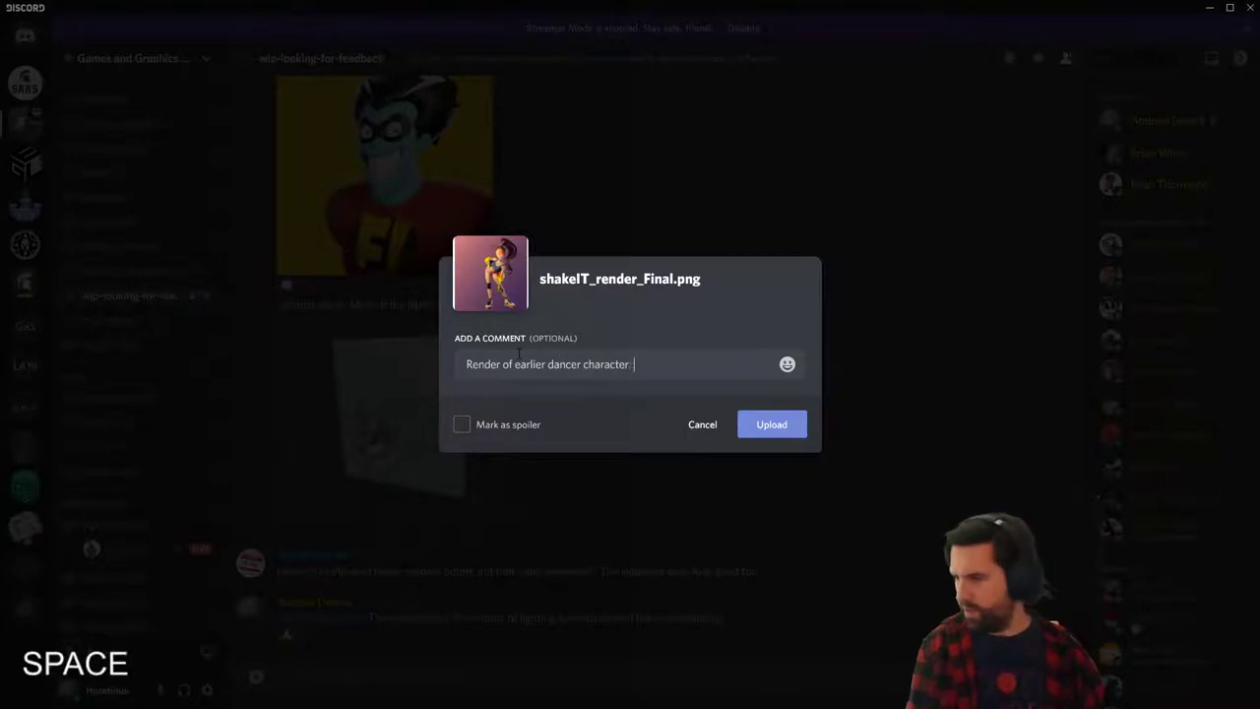
type("Done in ")
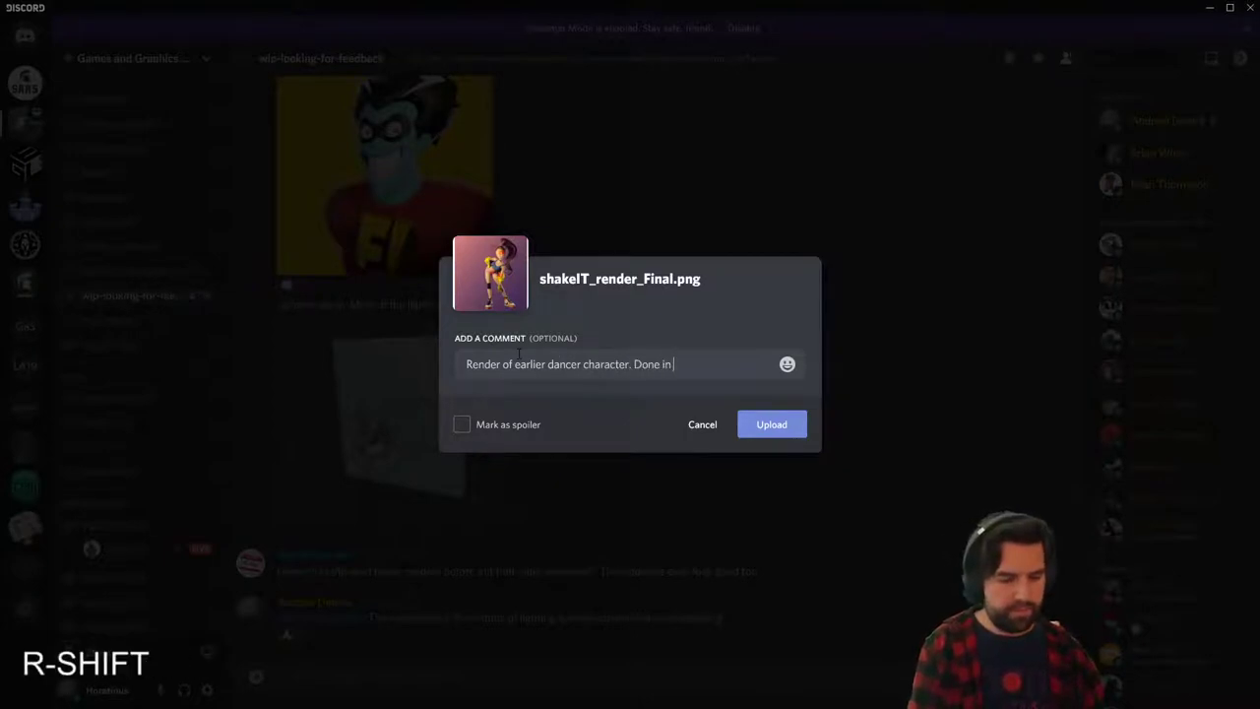
type("Eevee")
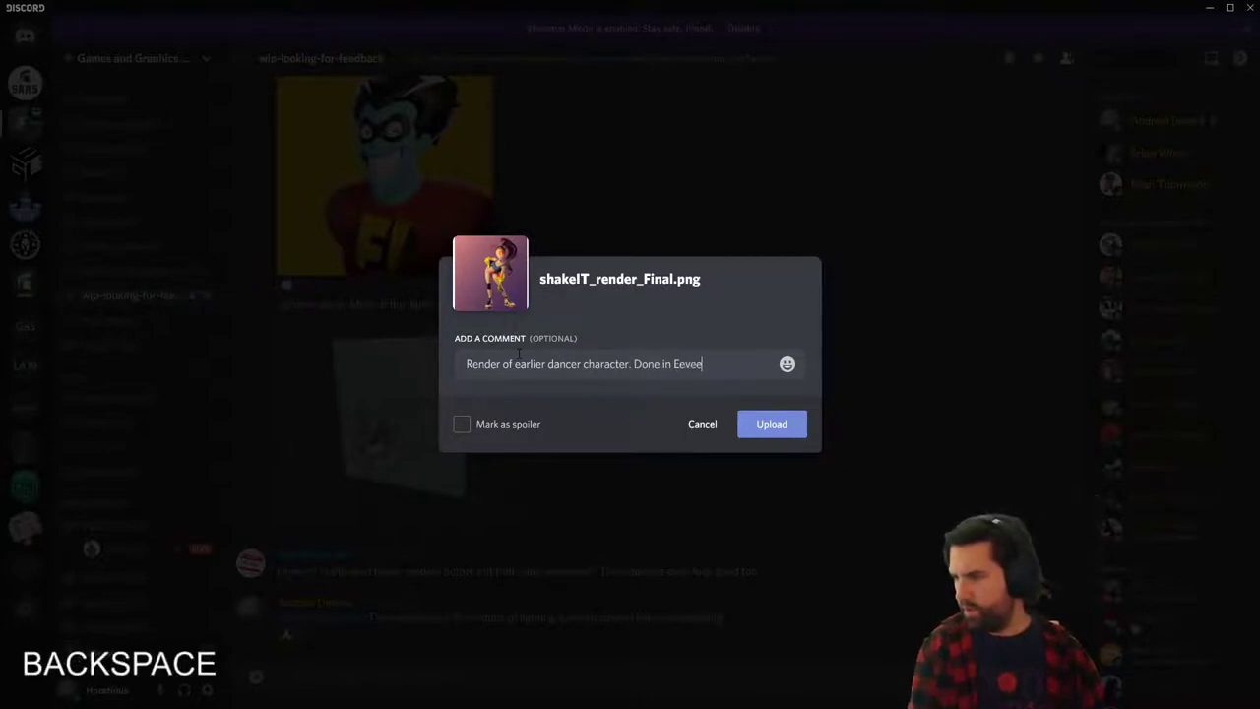
type(", composit")
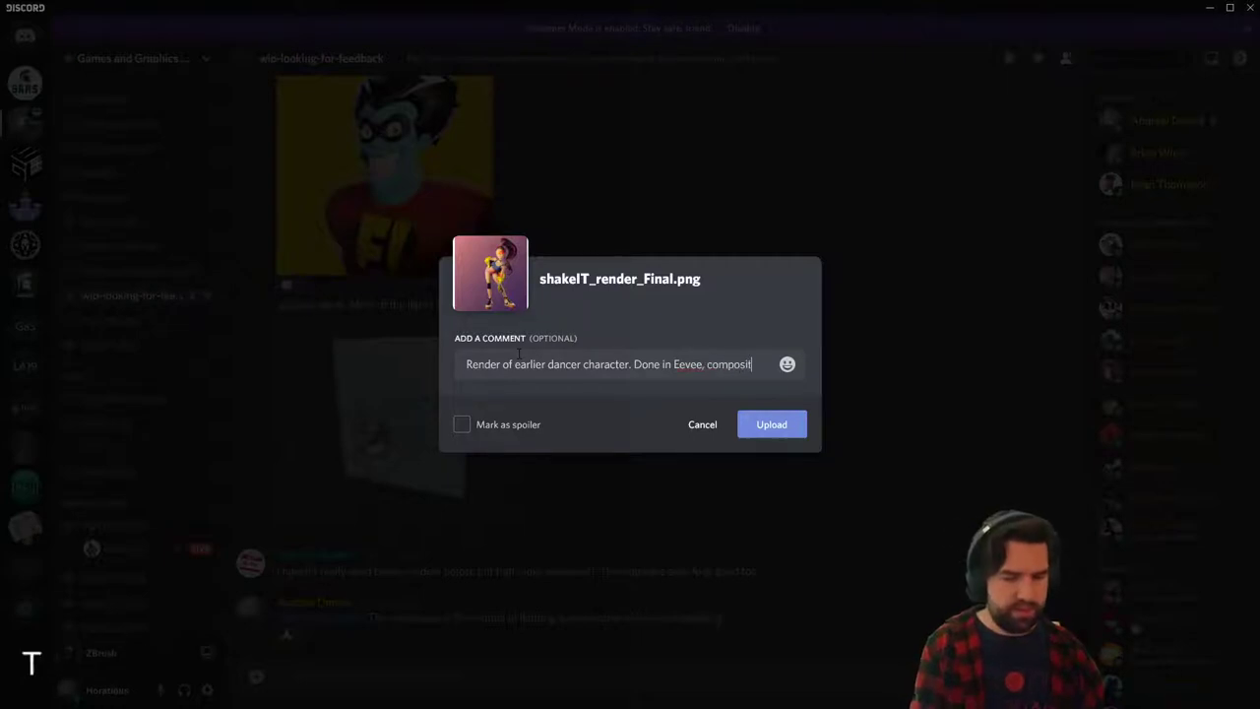
type("ed in")
key("ctrl+shift+Left")
key("ctrl+shift+Left")
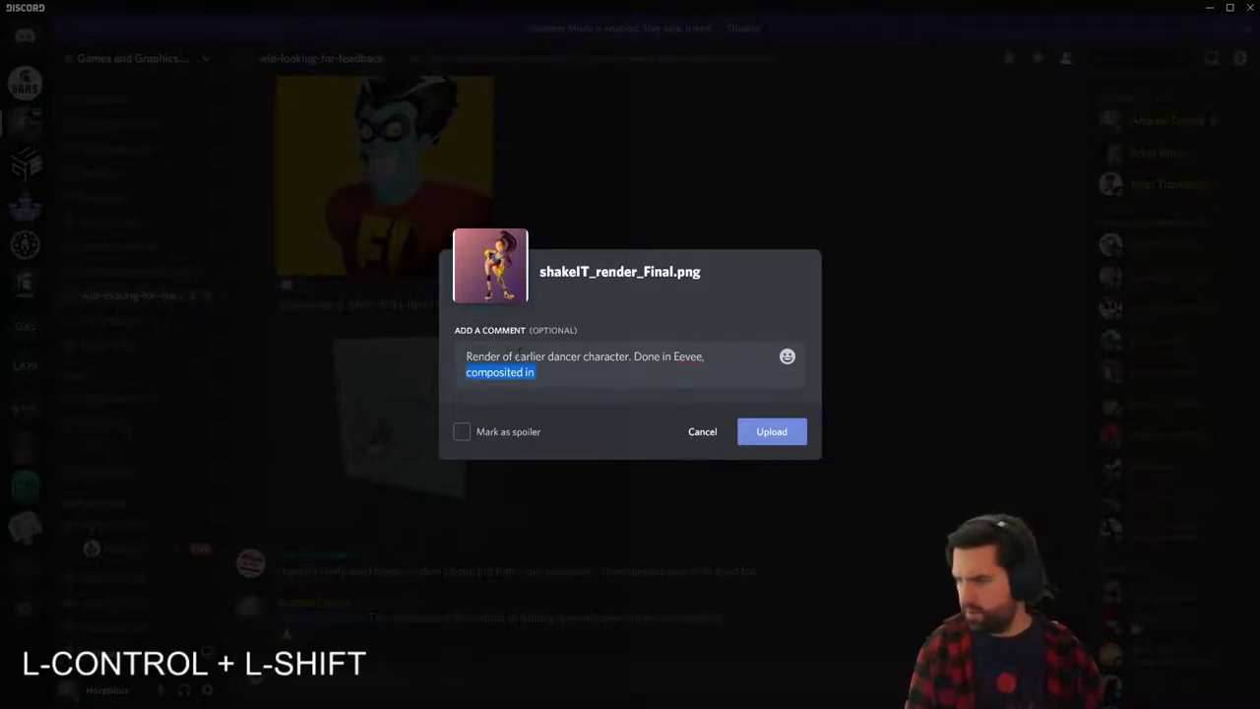
type("tough")
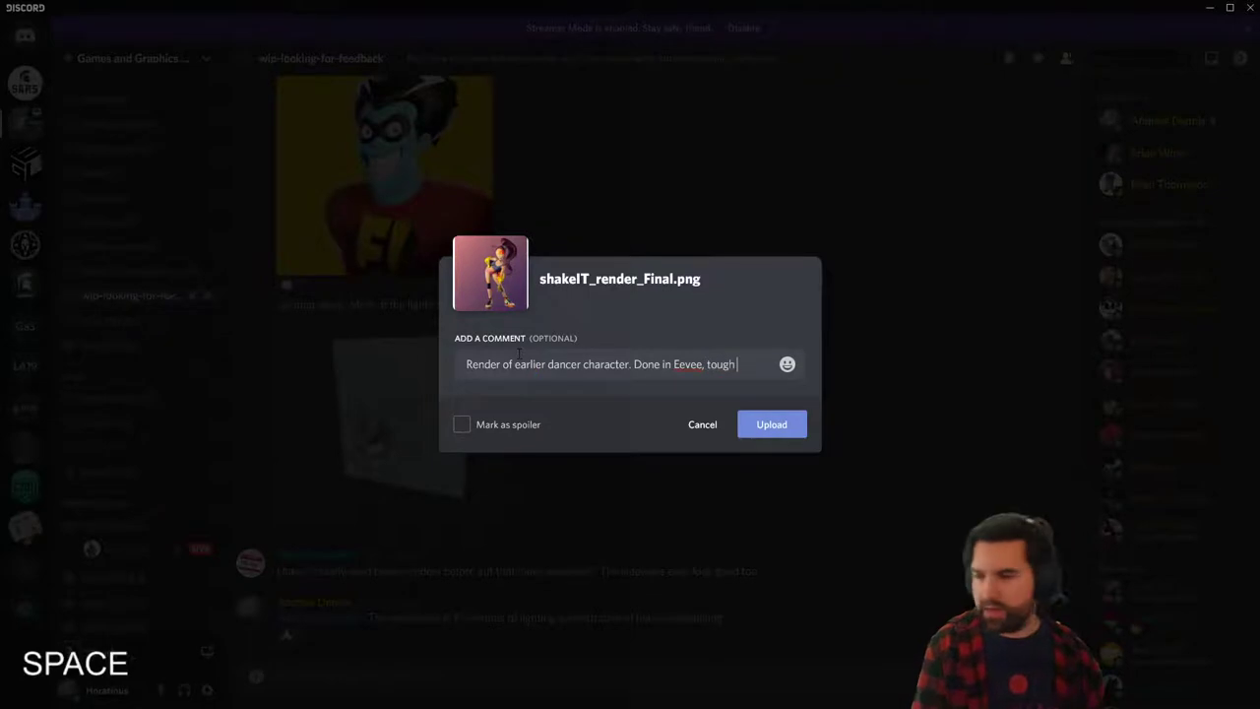
key("BackSpace")
key("BackSpace")
key("BackSpace")
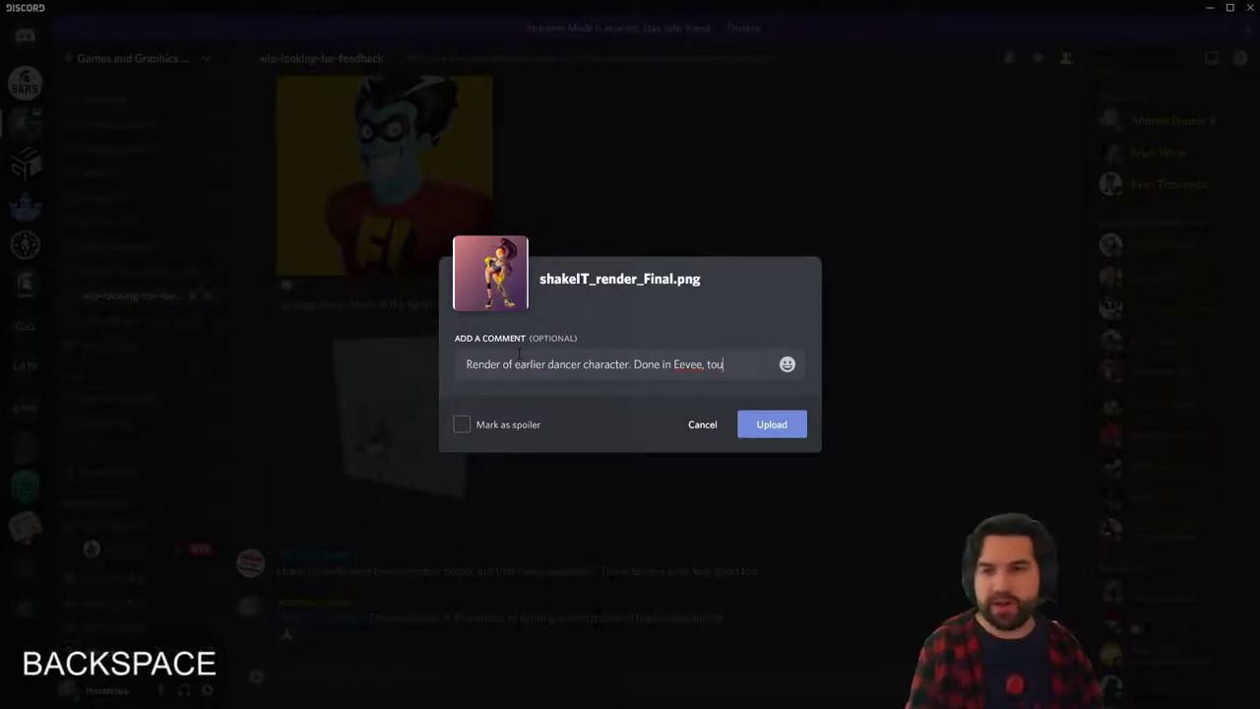
type("uch ups in af")
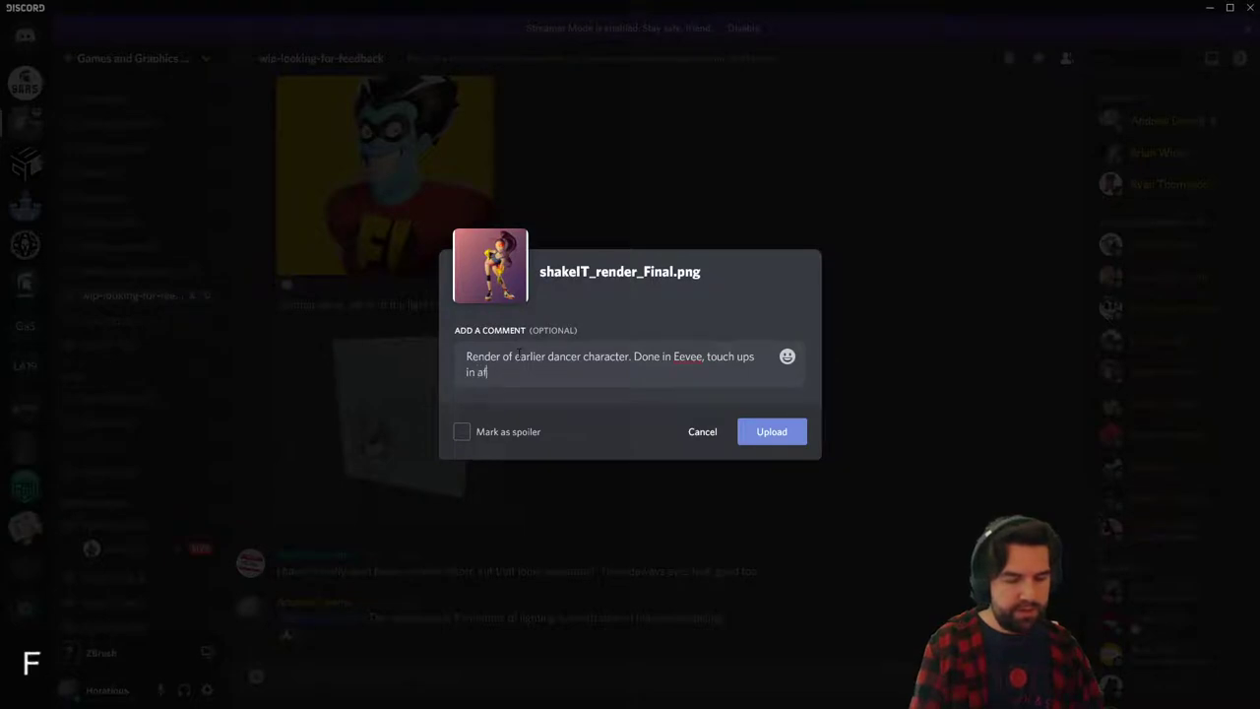
type("finity")
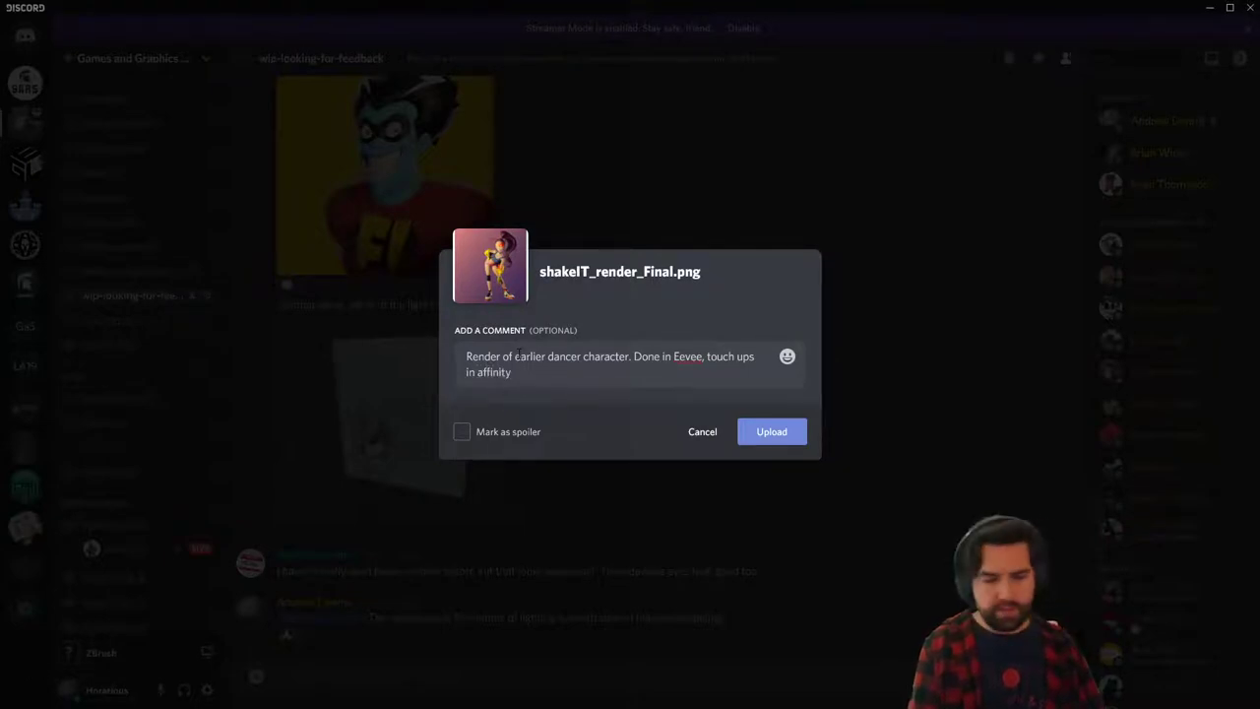
type(" photo")
key("Return")
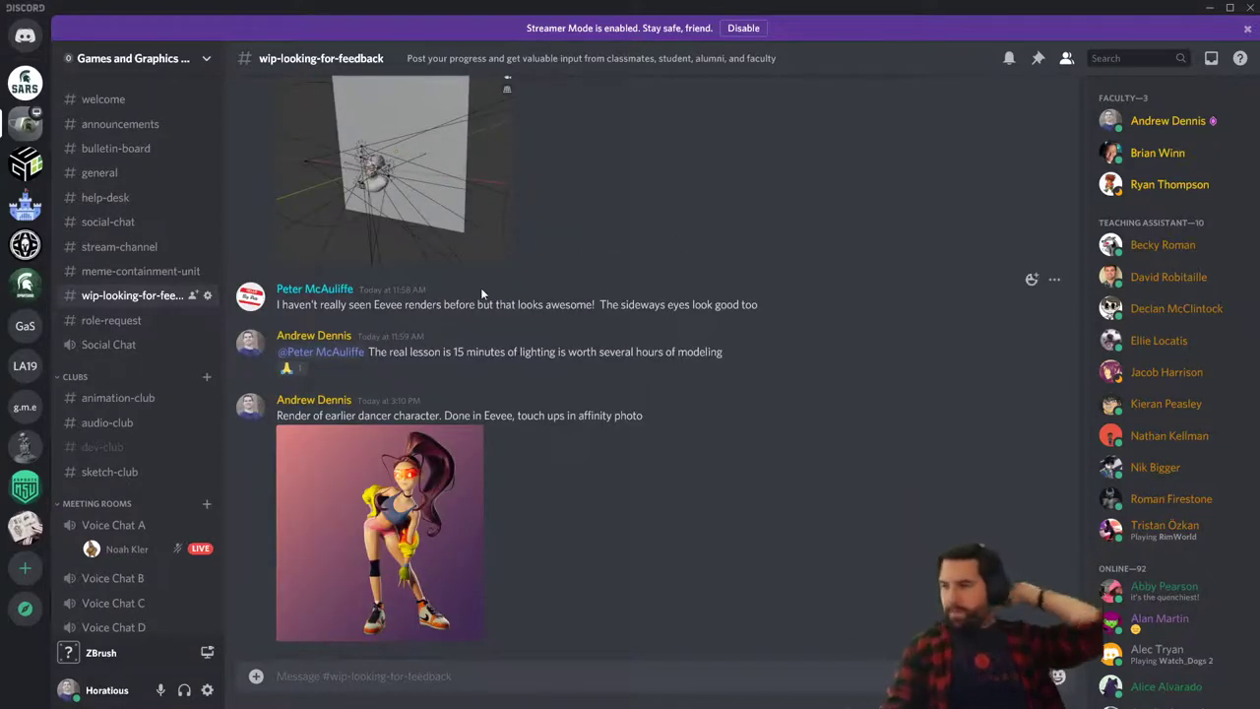
View the posted render enlarged and close the preview.
left_click(432, 488)
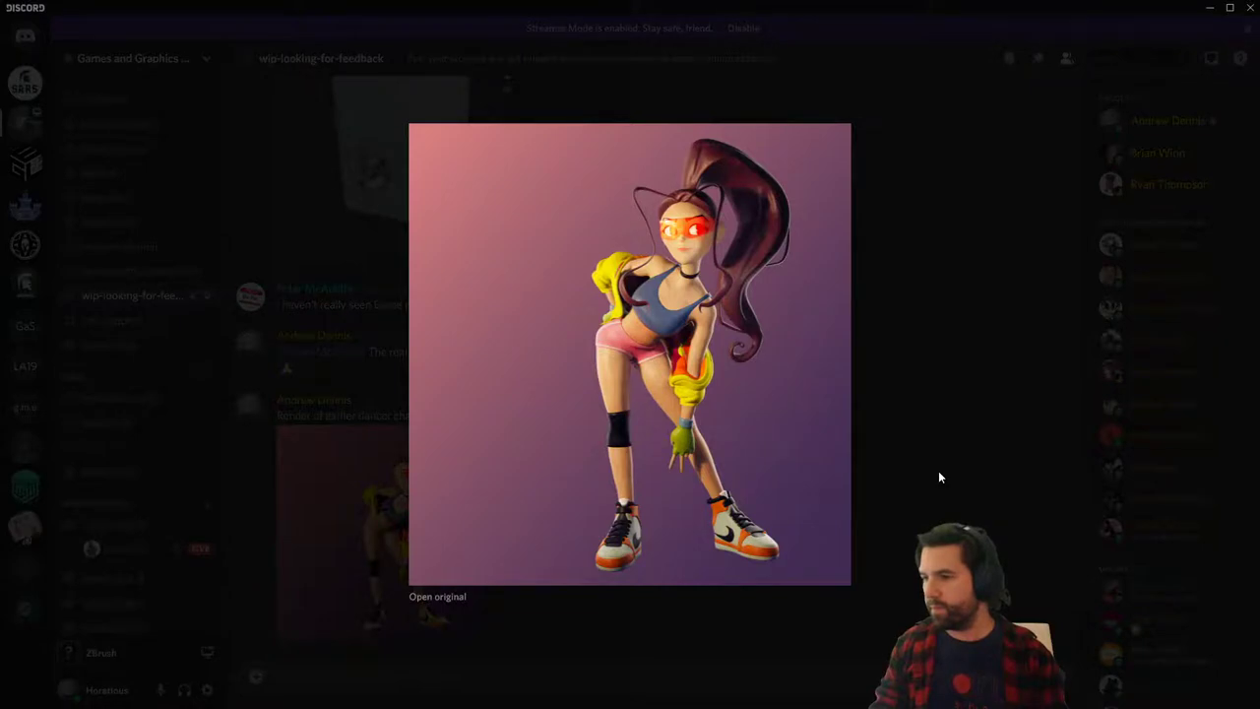
left_click(939, 477)
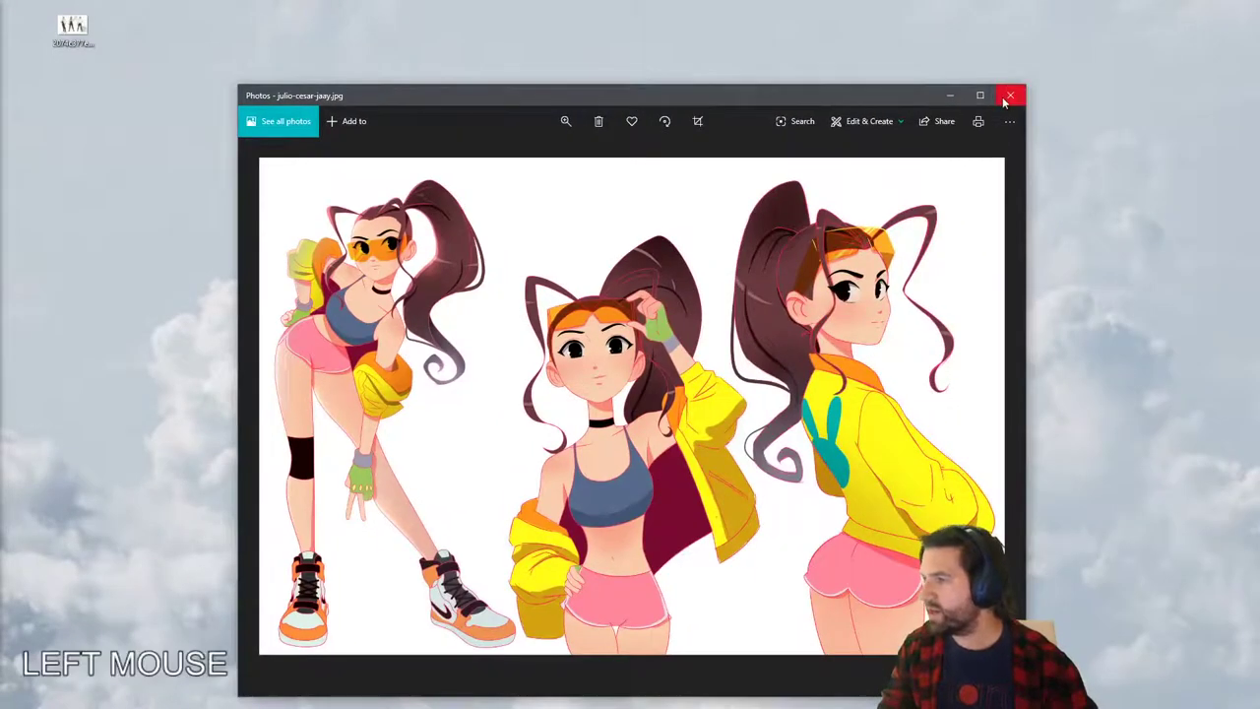
Close the dancer reference picture, move the remaining desktop image file away from the corner, and open it.
left_click(1010, 93)
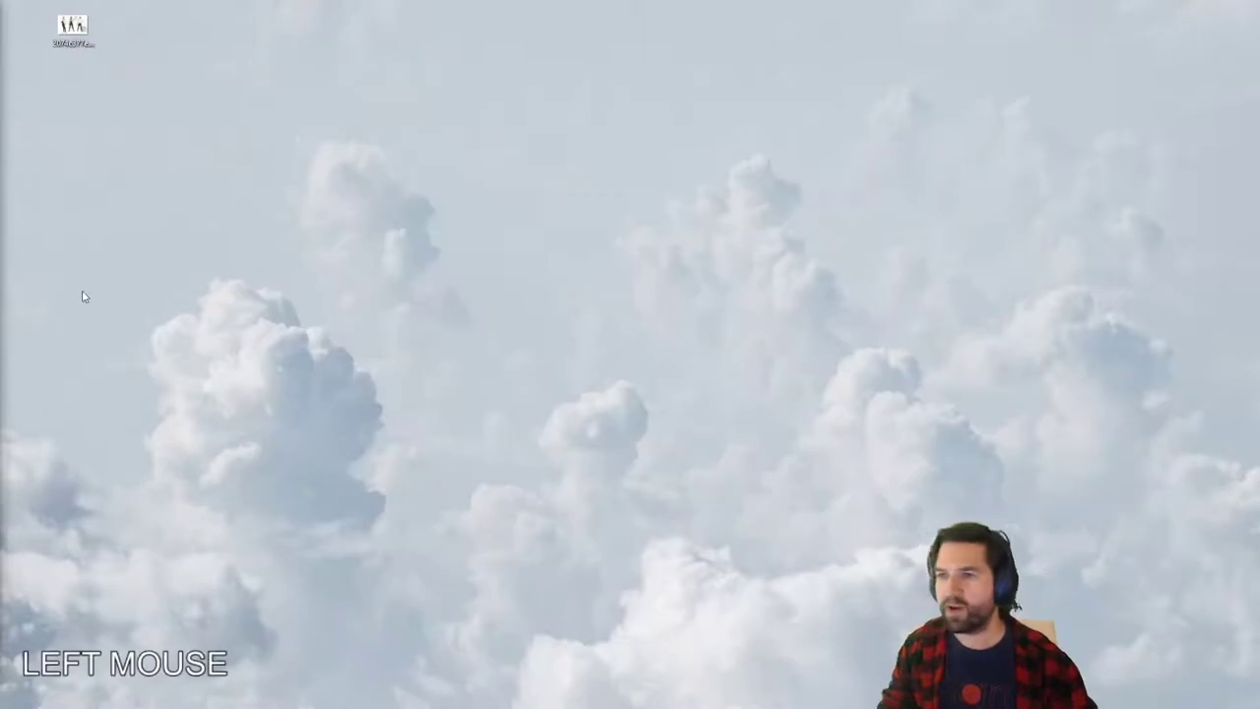
mouse_move(69, 16)
left_mouse_down()
mouse_move(417, 193)
mouse_move(418, 226)
left_mouse_up()
double_click(418, 226)
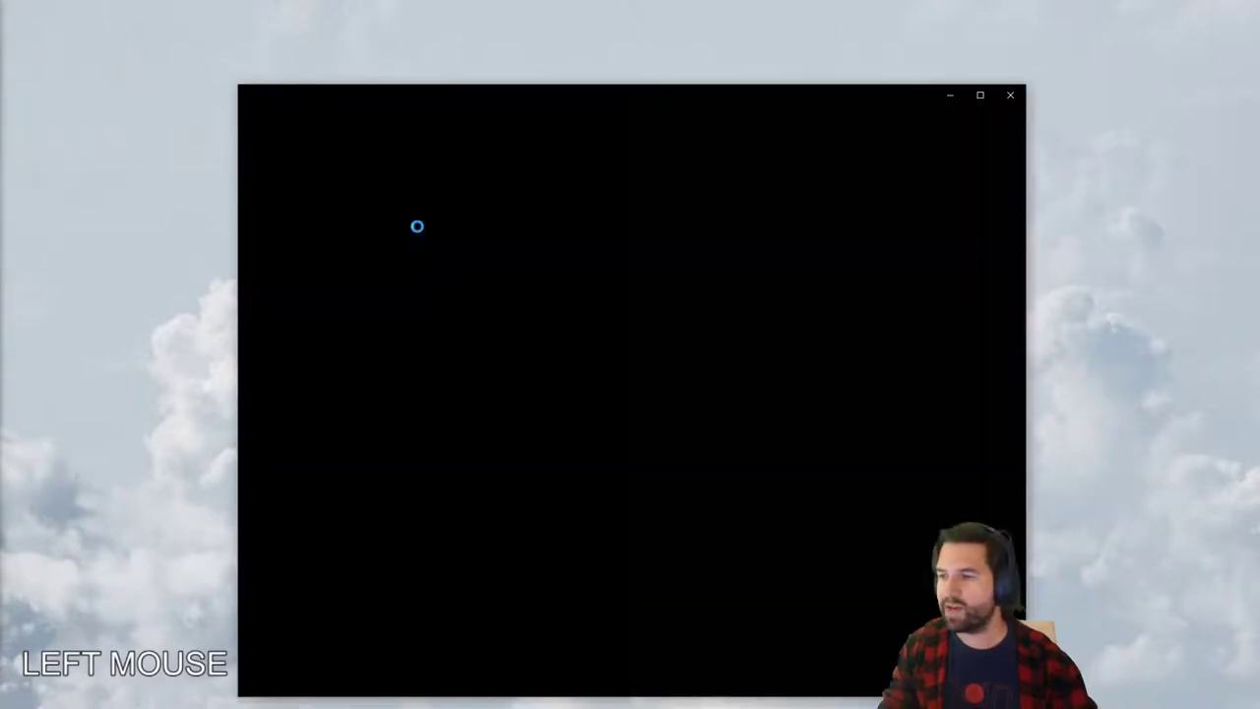